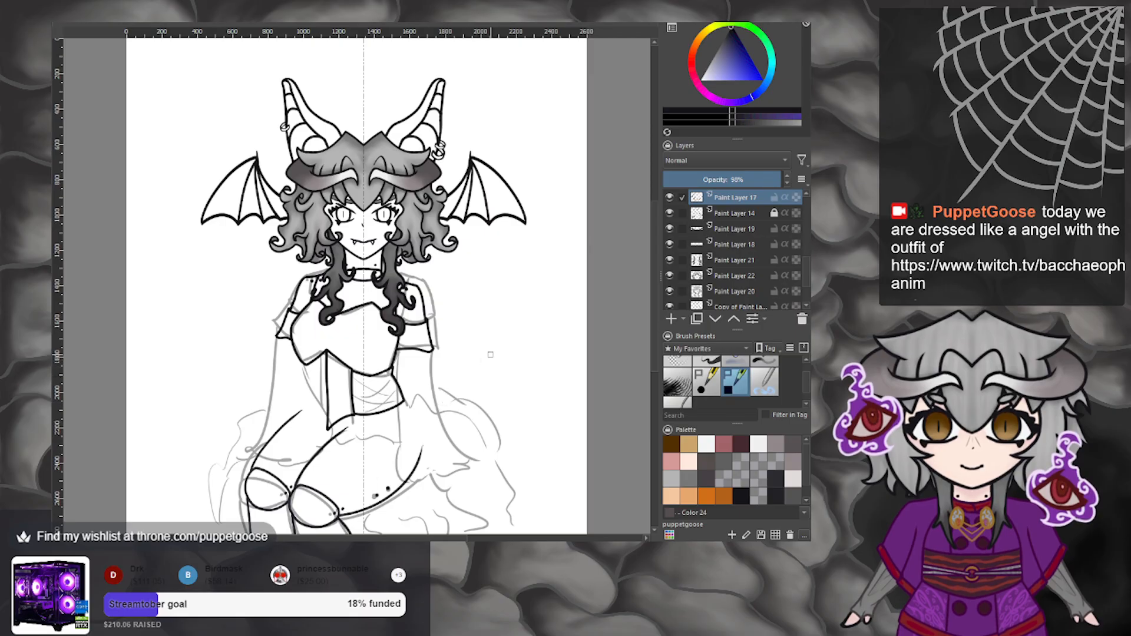
# Examine the inked torso and legs against the underlying skirt sketch.
pyautogui.scroll(-3, 491, 355)
pyautogui.scroll(5, 492, 407)
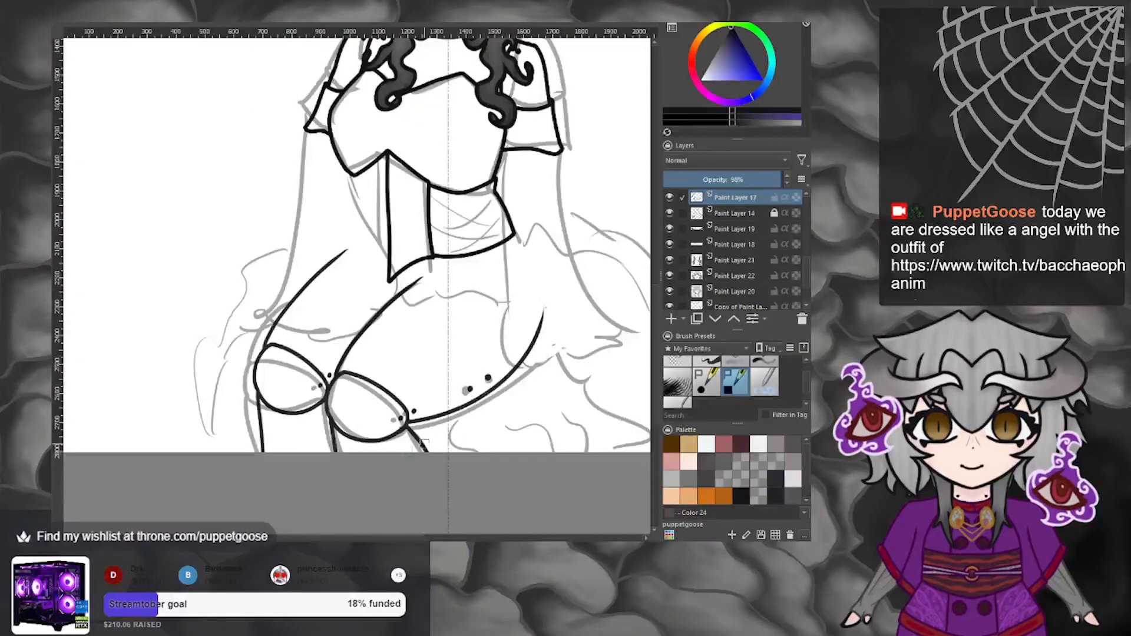
pyautogui.scroll(-2, 485, 408)
pyautogui.scroll(2, 544, 361)
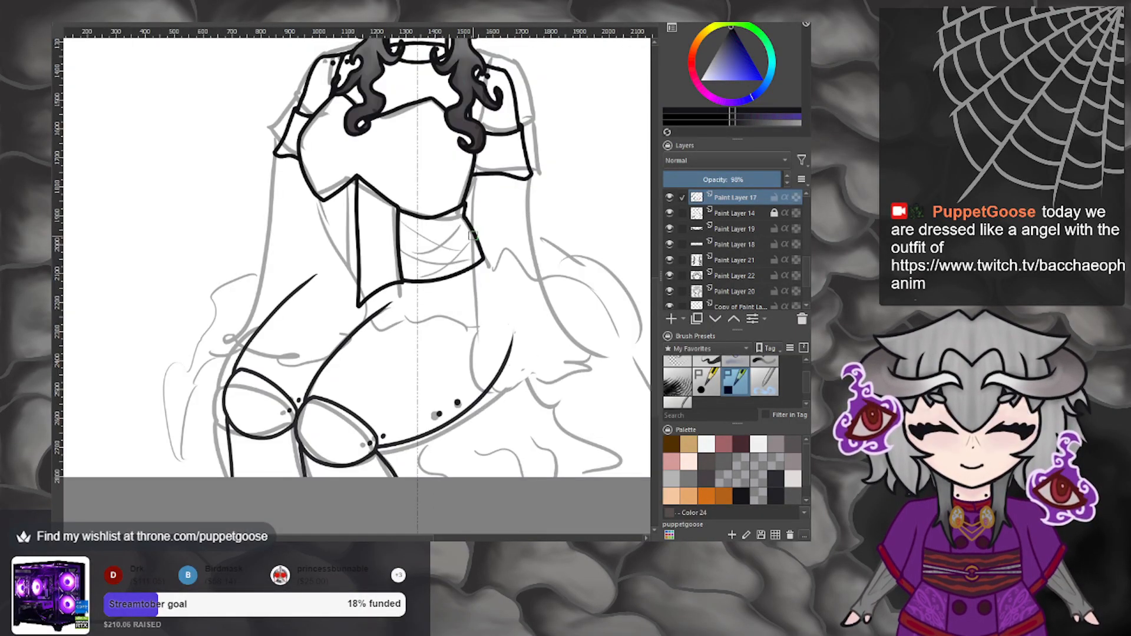
pyautogui.scroll(-4, 454, 191)
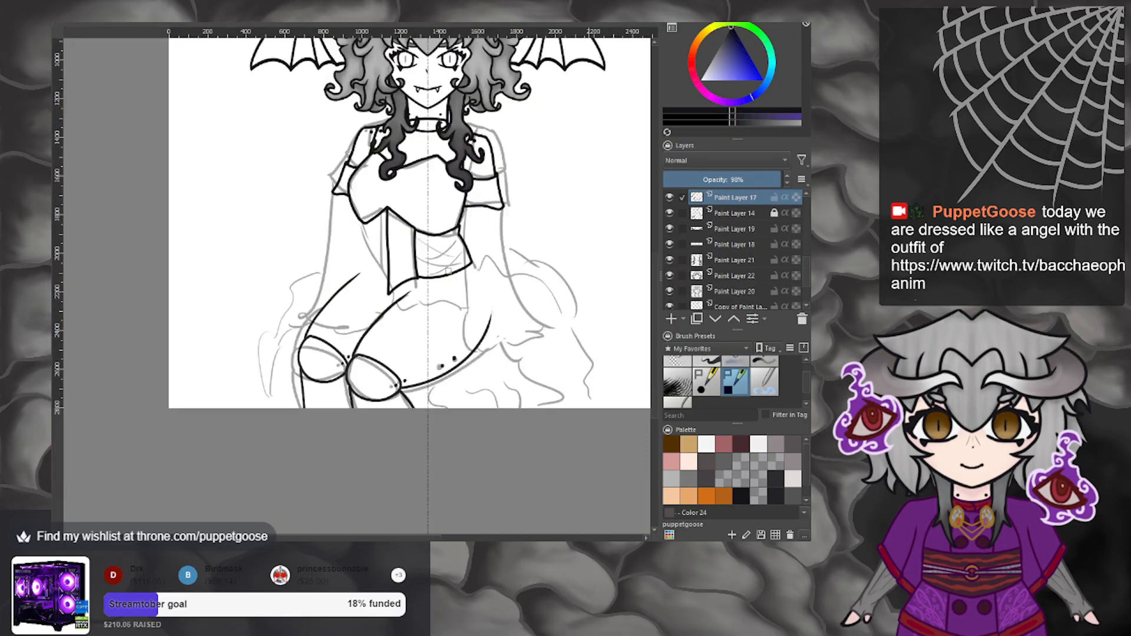
pyautogui.scroll(1, 482, 208)
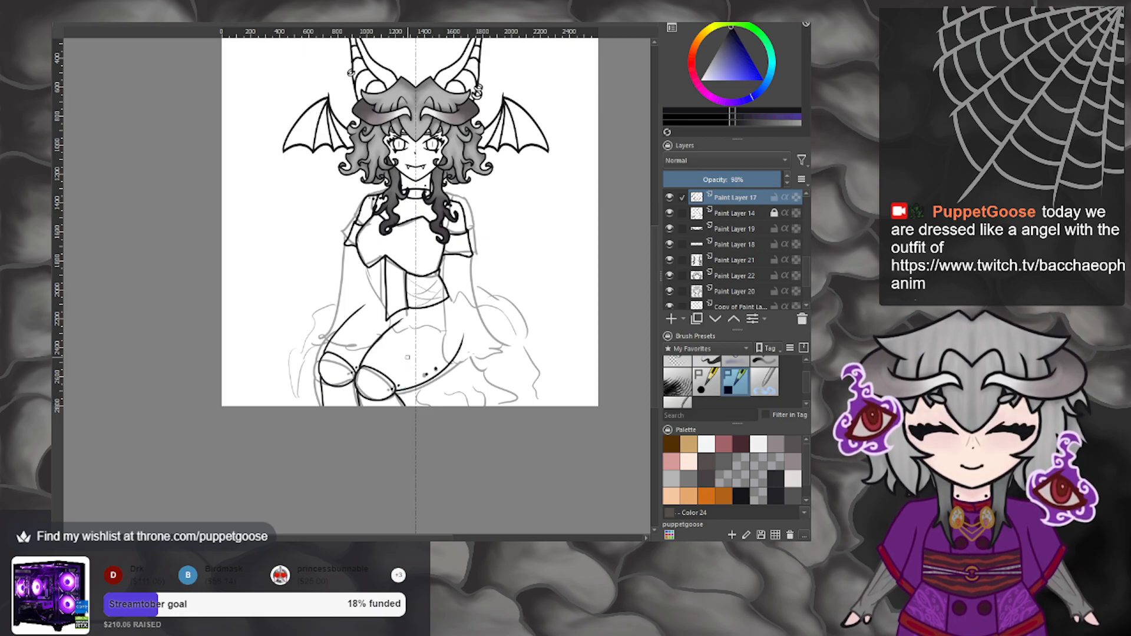
pyautogui.scroll(1, 407, 357)
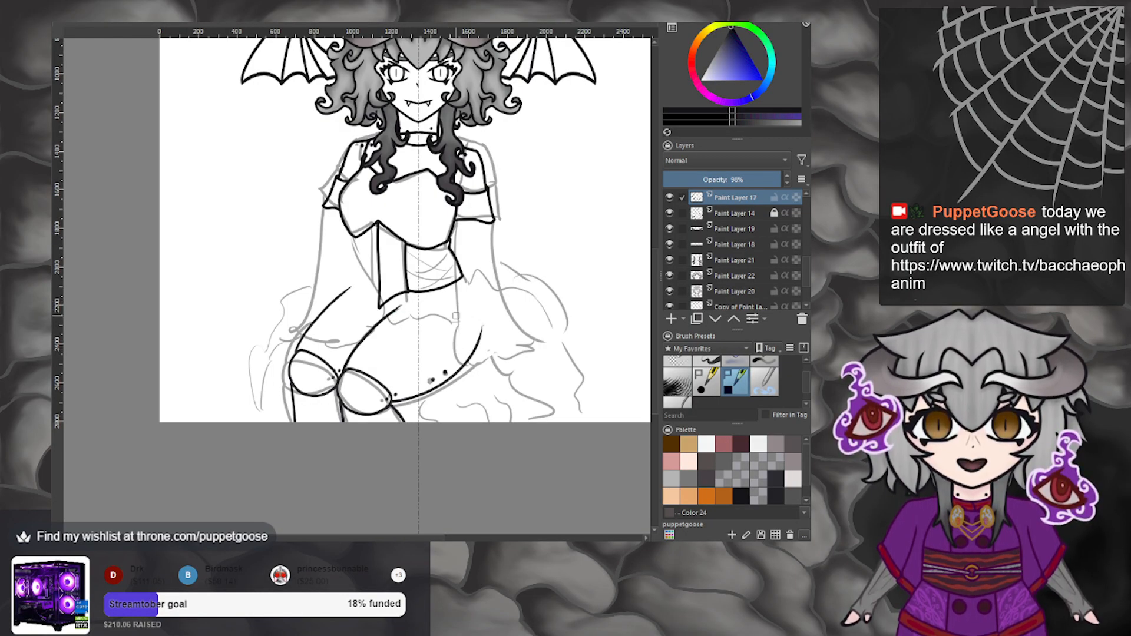
pyautogui.scroll(1, 457, 317)
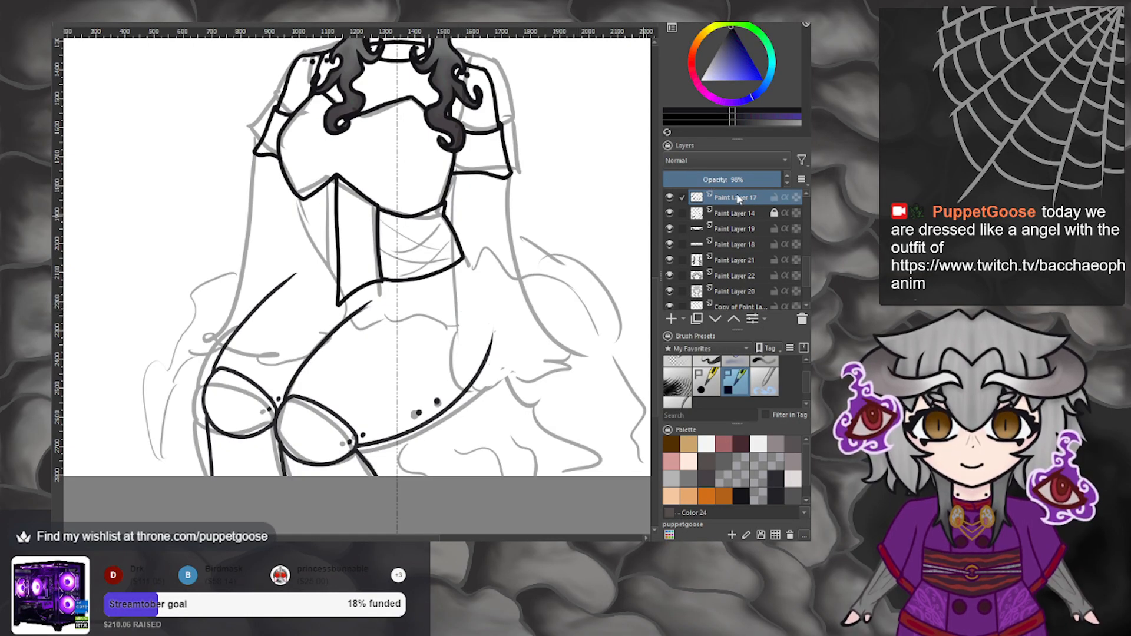
# Lower the opacity of Paint Layer 17 to 83% and of Paint Layer 14 to 29%.
pyautogui.click(764, 179)
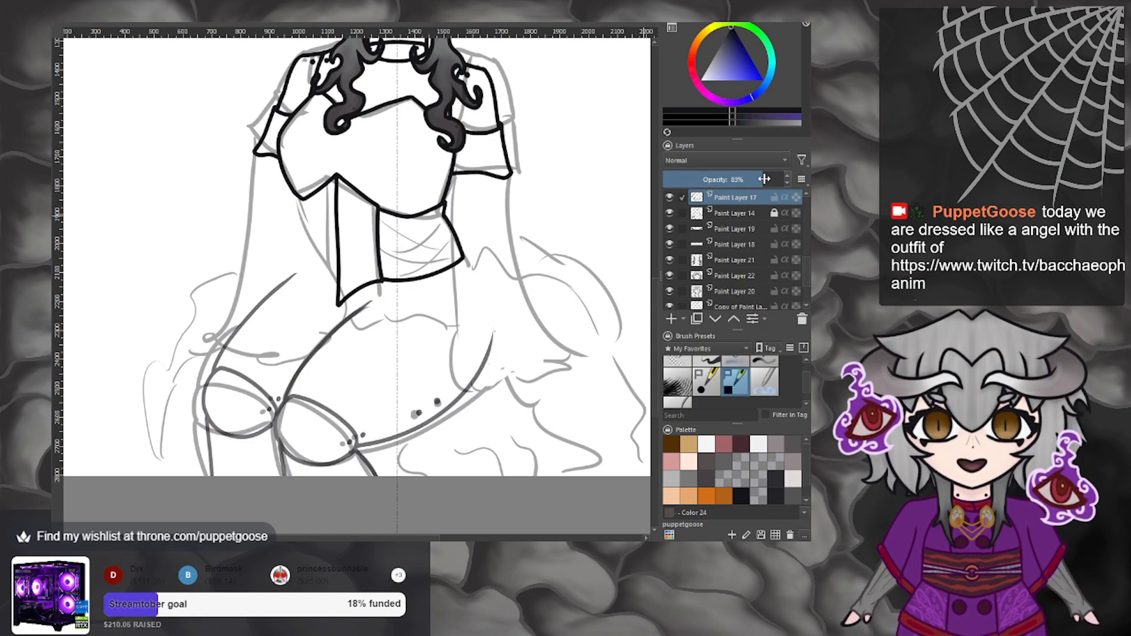
pyautogui.click(757, 212)
pyautogui.click(697, 180)
pyautogui.moveTo(697, 180); pyautogui.dragTo(689, 181)
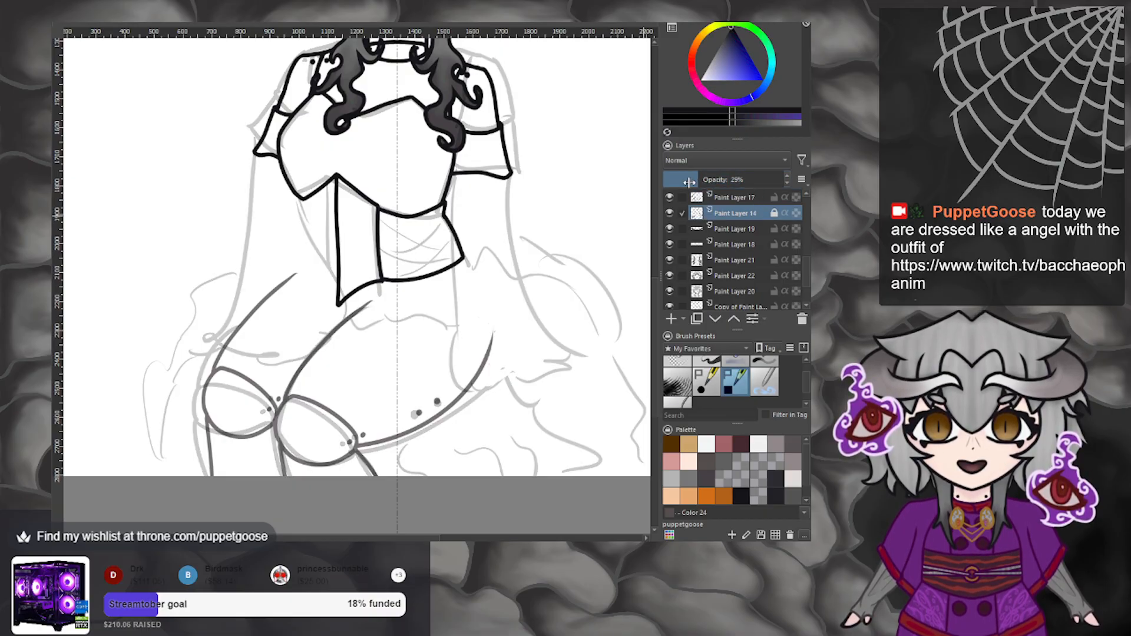
# Add a new paint layer above Paint Layer 17 and choose a different inking brush from the favourite presets.
pyautogui.click(740, 198)
pyautogui.click(672, 318)
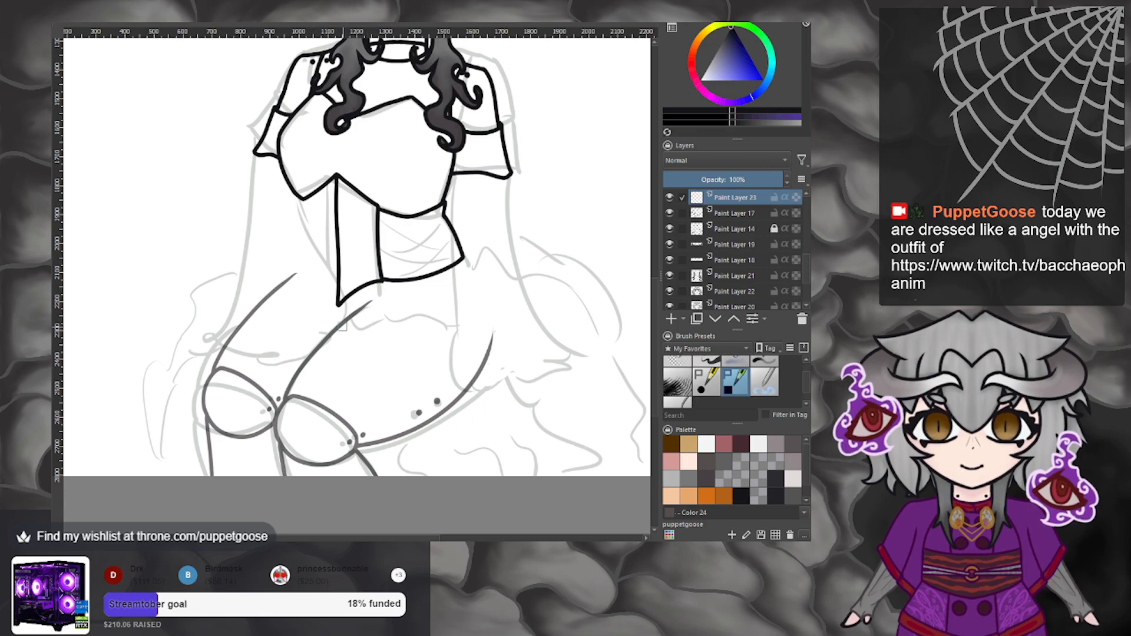
pyautogui.moveTo(333, 289); pyautogui.dragTo(297, 321)
pyautogui.hotkey('ctrl', 'z')
pyautogui.click(707, 363)
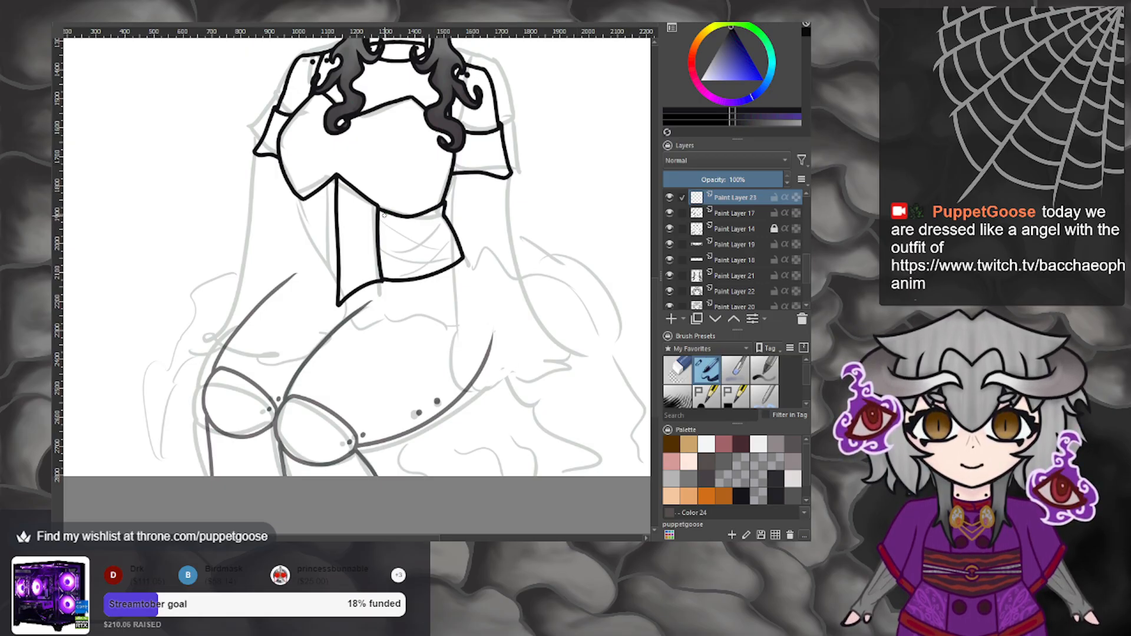
# Ink a wavy front hem for the skirt across the thigh, curling down toward the canvas's lower edge.
pyautogui.scroll(5, 389, 208)
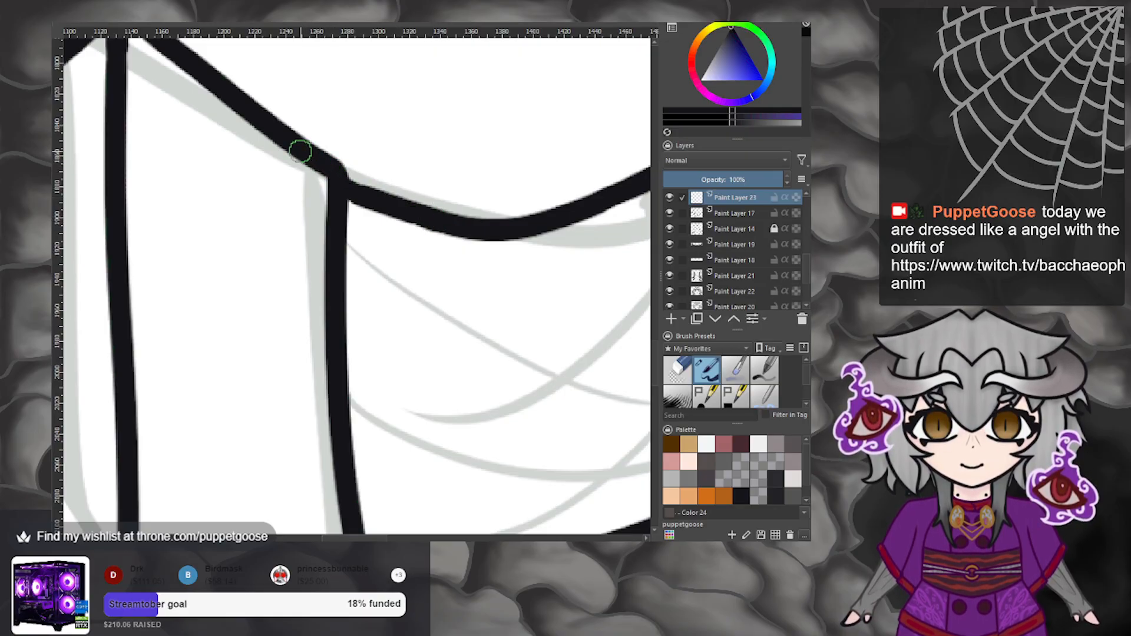
pyautogui.scroll(-7, 407, 112)
pyautogui.scroll(4, 409, 153)
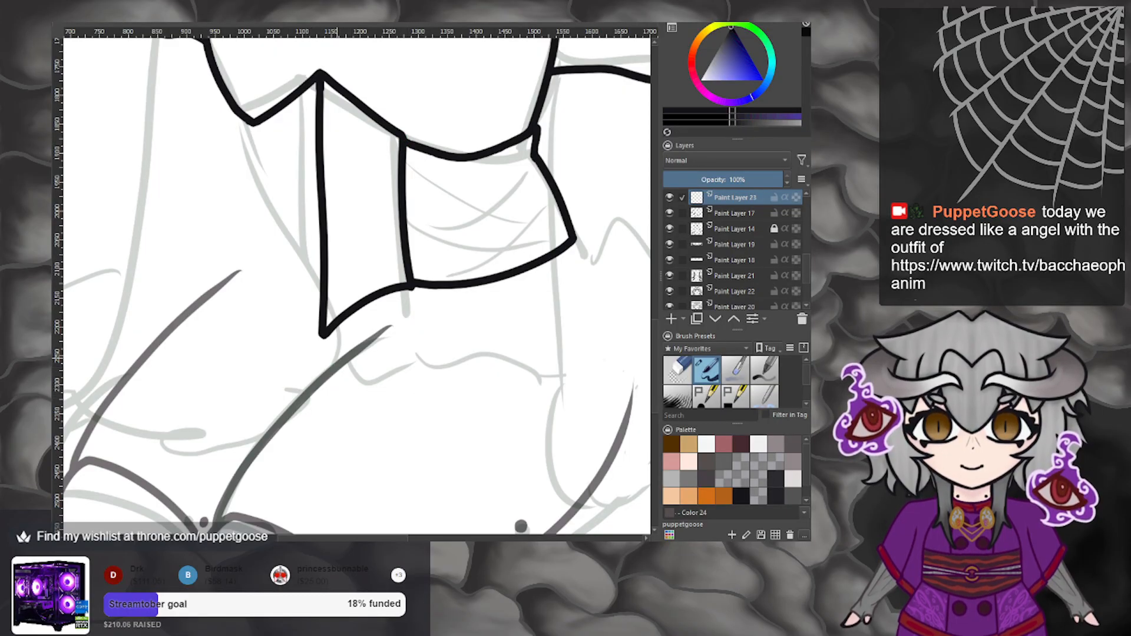
pyautogui.scroll(-4, 348, 357)
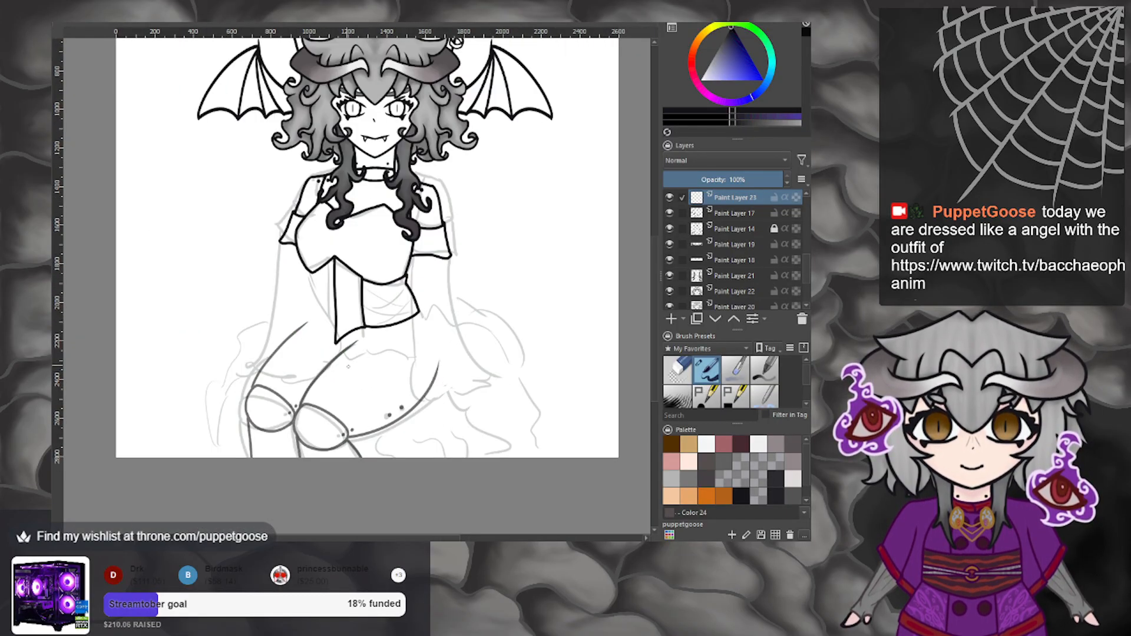
pyautogui.moveTo(321, 348)
pyautogui.mouseDown()
pyautogui.moveTo(423, 377)
pyautogui.moveTo(432, 410)
pyautogui.mouseUp()
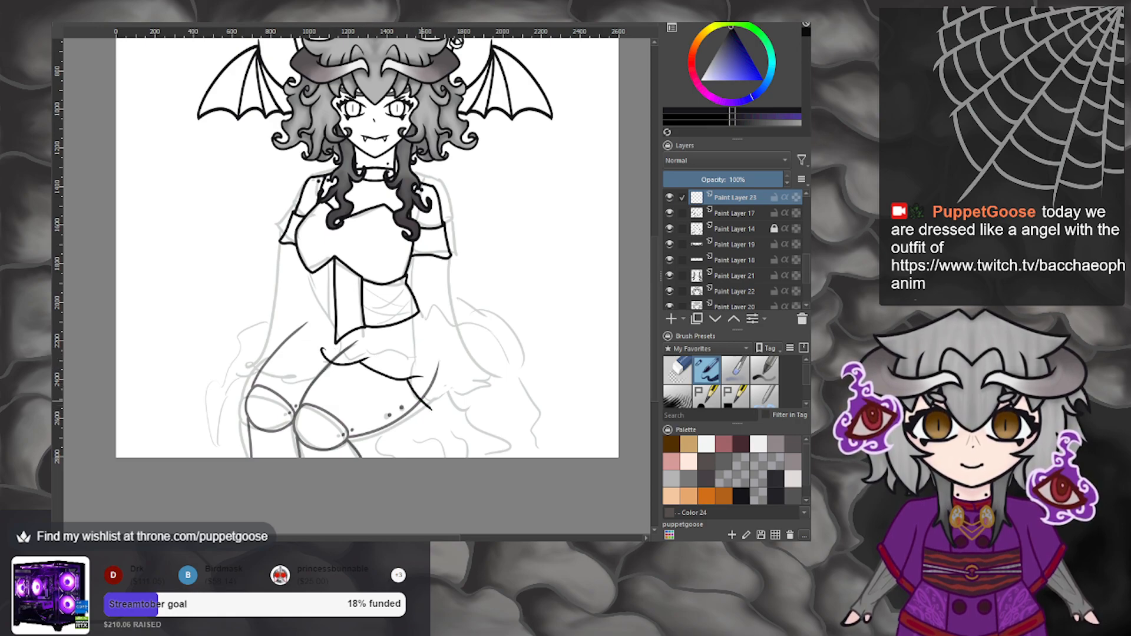
pyautogui.scroll(-2, 436, 386)
pyautogui.scroll(4, 424, 389)
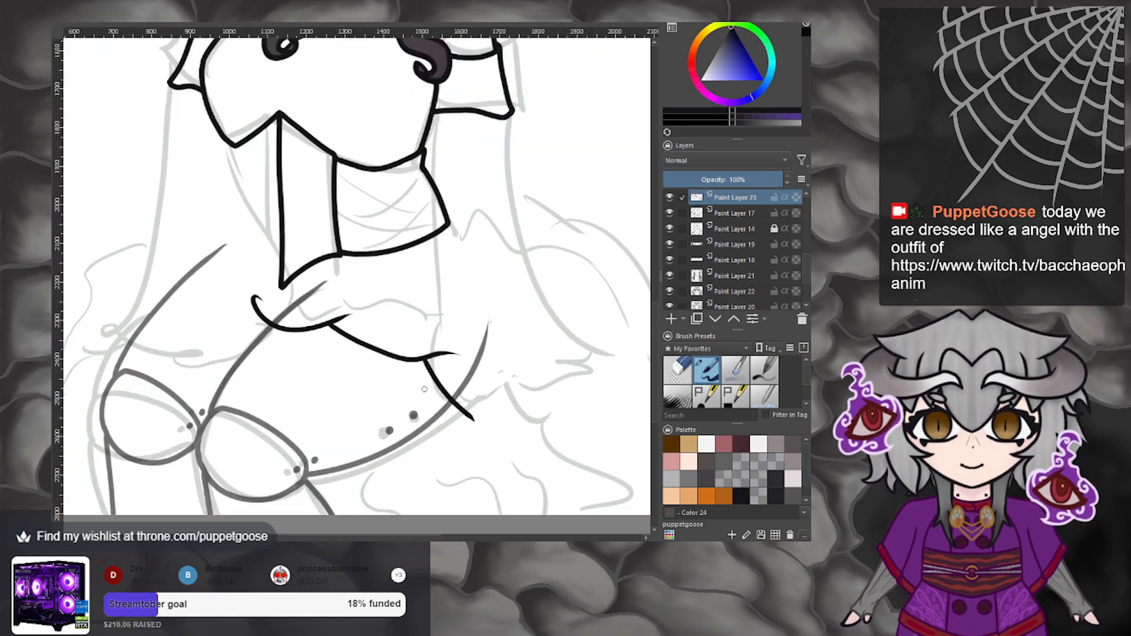
pyautogui.moveTo(479, 424)
pyautogui.mouseDown()
pyautogui.moveTo(465, 458)
pyautogui.moveTo(429, 479)
pyautogui.moveTo(453, 462)
pyautogui.moveTo(438, 514)
pyautogui.mouseUp()
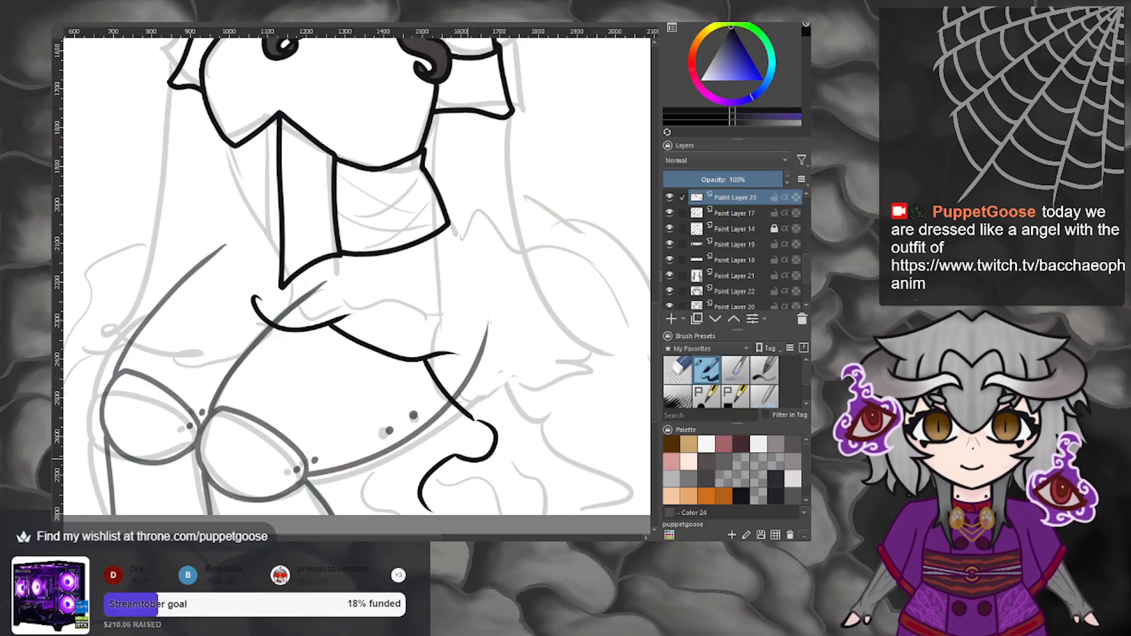
# Erase the overshooting line ends at the two joints of the inked hem over the thigh.
pyautogui.scroll(-2, 485, 461)
pyautogui.scroll(2, 485, 461)
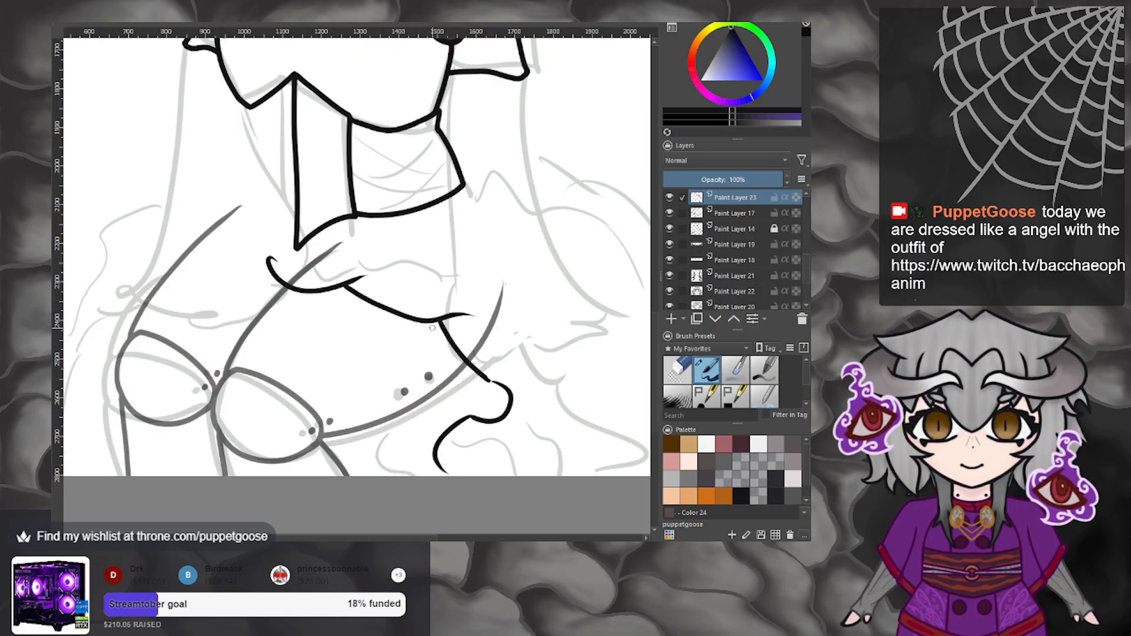
pyautogui.moveTo(444, 320); pyautogui.dragTo(473, 315)
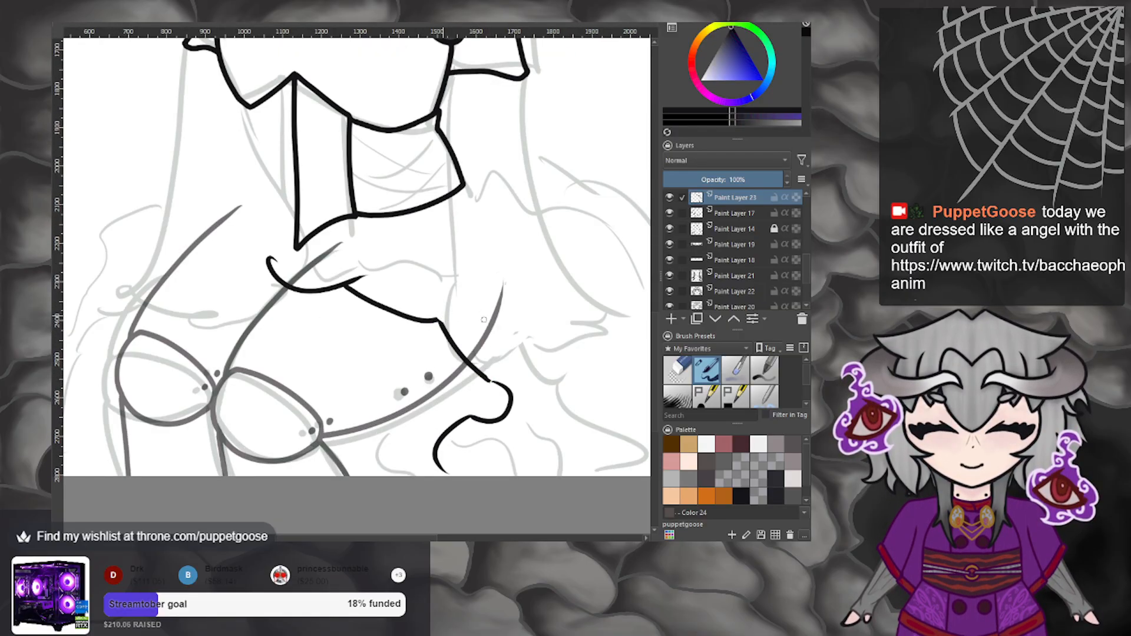
pyautogui.moveTo(352, 284); pyautogui.dragTo(364, 272)
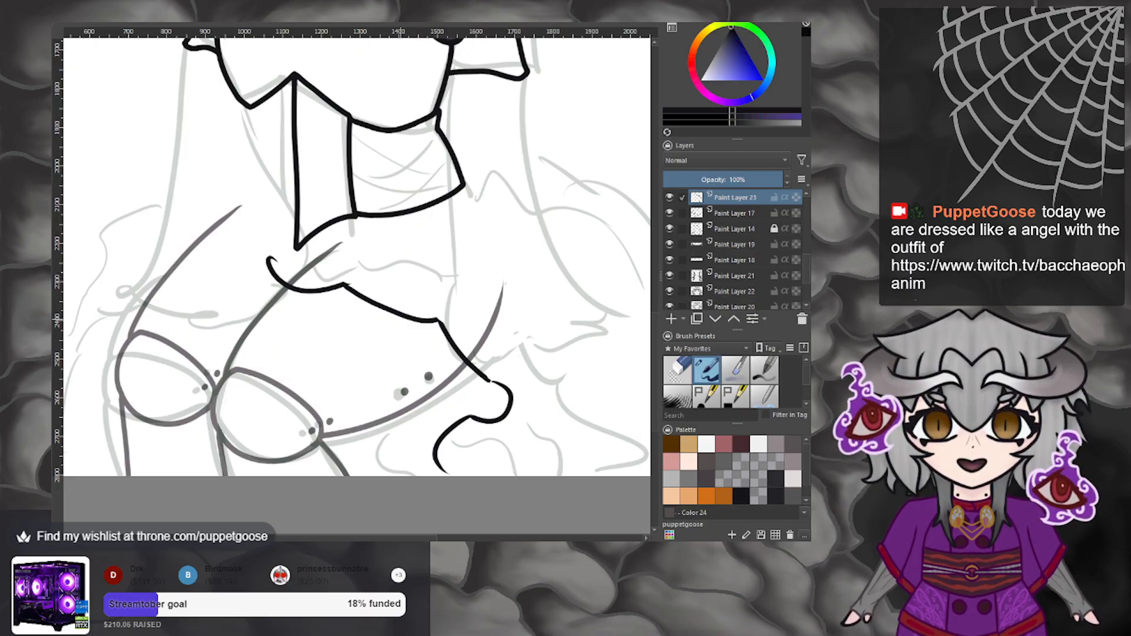
# Ink the skirt's billowing outer edge from beside the hip around to the curled hem, following the sketch.
pyautogui.scroll(-4, 409, 317)
pyautogui.scroll(2, 435, 336)
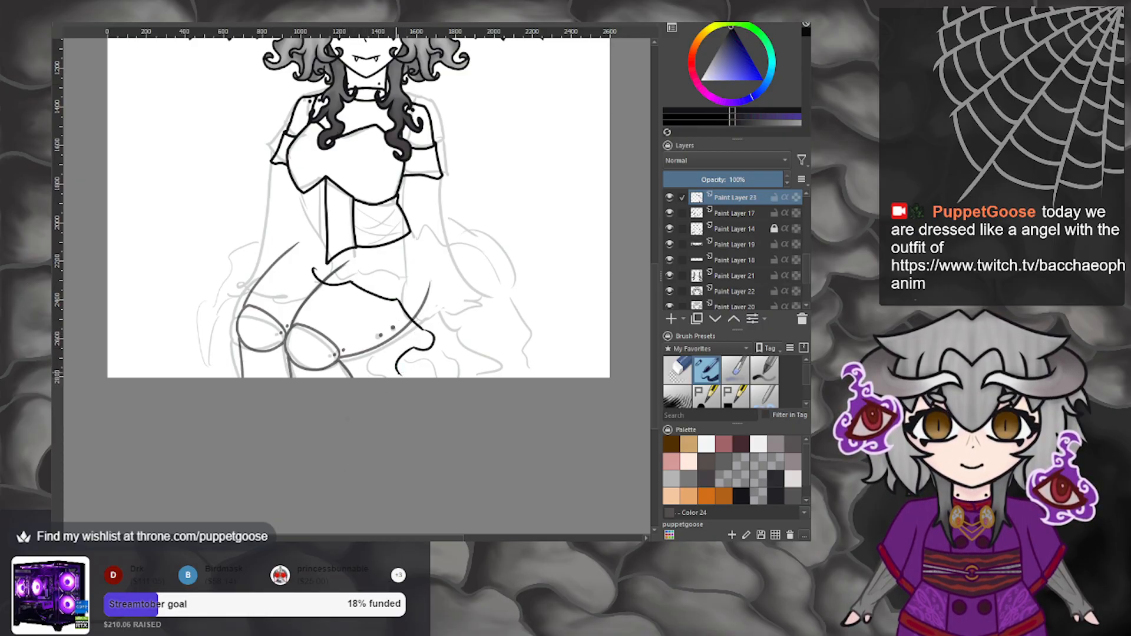
pyautogui.moveTo(425, 377)
pyautogui.mouseDown()
pyautogui.moveTo(471, 374)
pyautogui.moveTo(519, 307)
pyautogui.mouseUp()
pyautogui.moveTo(449, 250); pyautogui.dragTo(523, 342)
pyautogui.hotkey('ctrl', 'z')
pyautogui.moveTo(450, 248)
pyautogui.mouseDown()
pyautogui.moveTo(516, 307)
pyautogui.moveTo(518, 287)
pyautogui.moveTo(475, 250)
pyautogui.moveTo(447, 259)
pyautogui.mouseUp()
pyautogui.hotkey('ctrl', 'z')
pyautogui.hotkey('ctrl', 'z')
pyautogui.moveTo(437, 217); pyautogui.dragTo(480, 253)
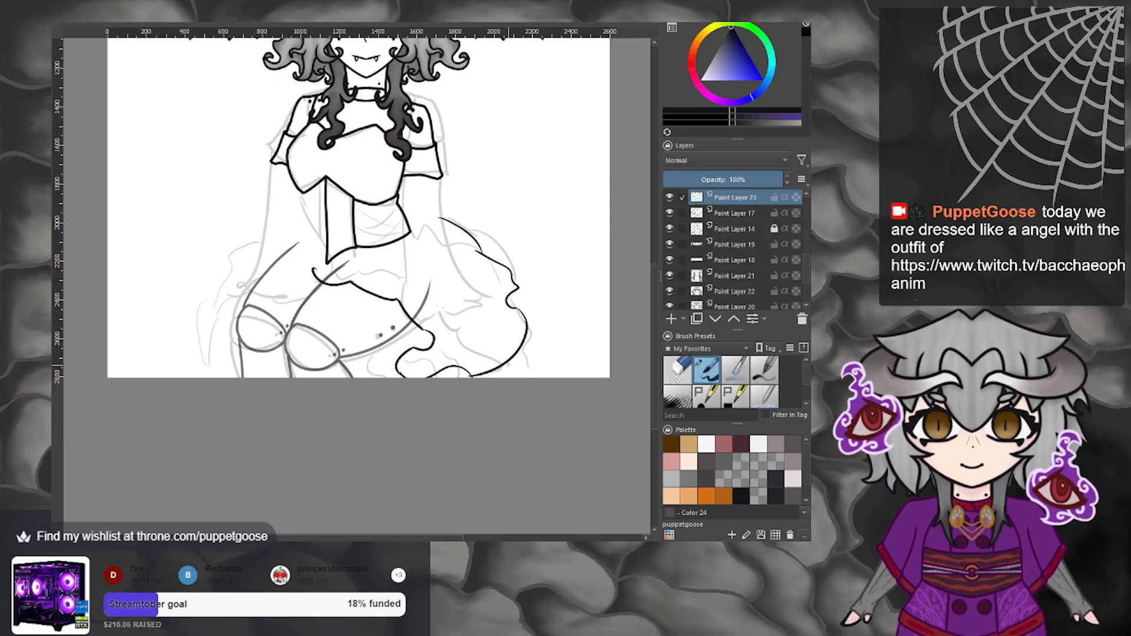
pyautogui.scroll(-2, 504, 354)
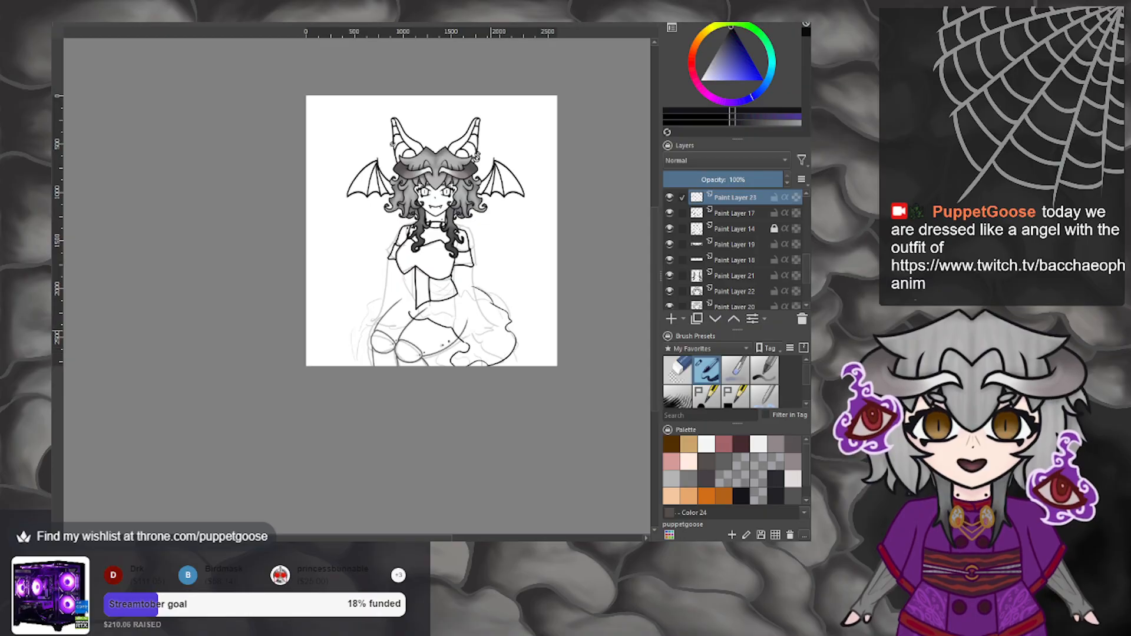
pyautogui.scroll(2, 444, 306)
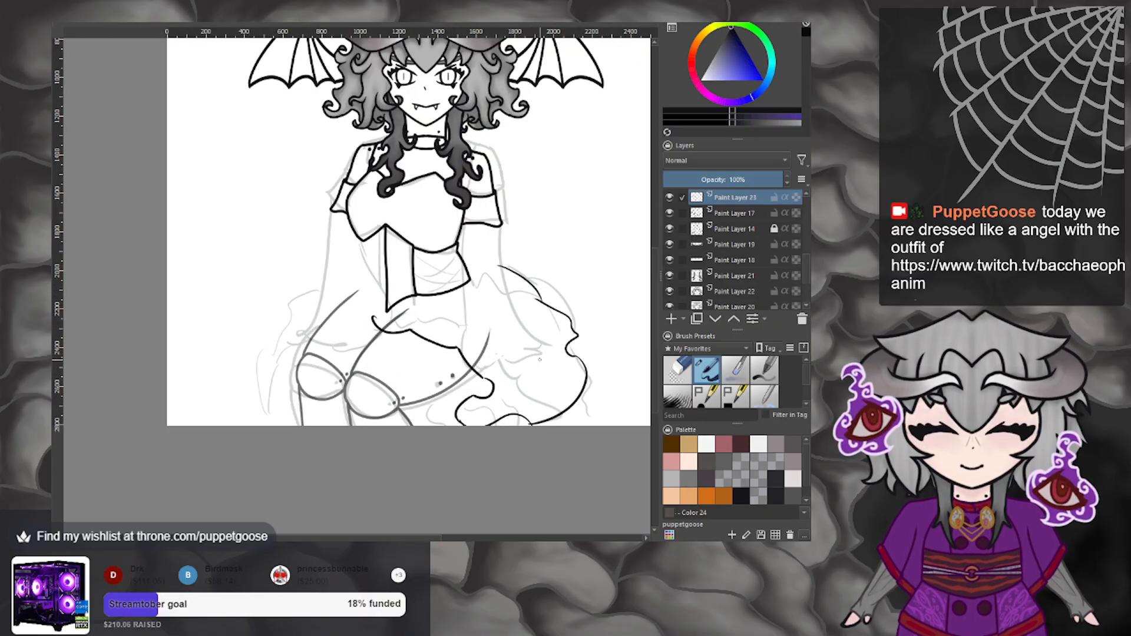
pyautogui.moveTo(500, 361); pyautogui.dragTo(463, 301)
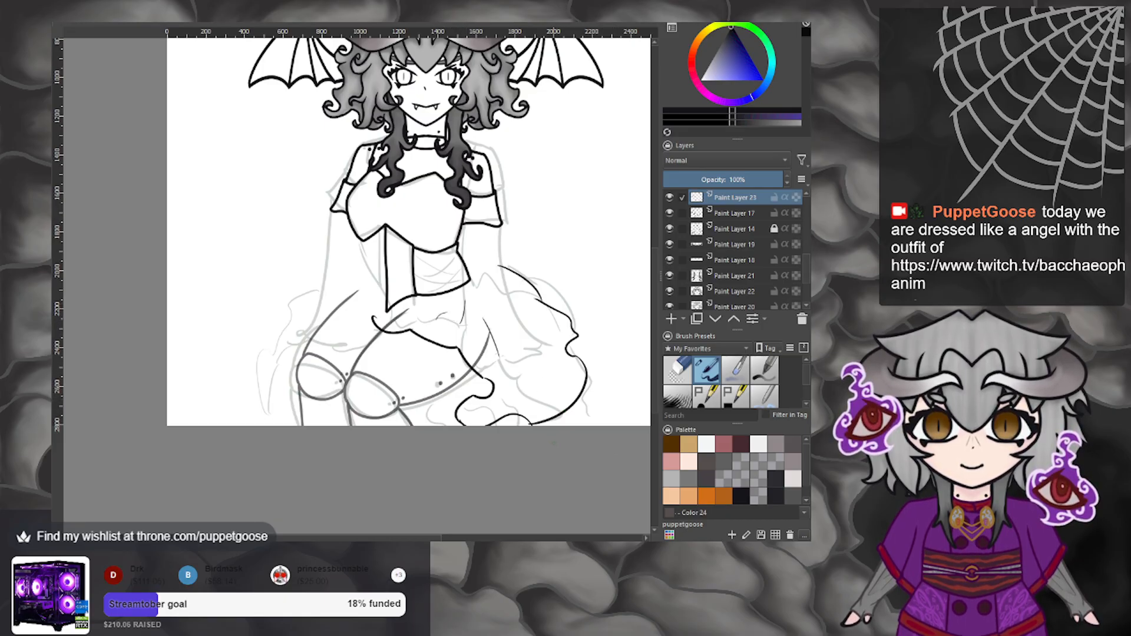
# Undo all inked hem and outer skirt edge strokes on the new layer.
pyautogui.hotkey('ctrl', 'z')
pyautogui.hotkey('ctrl', 'z')
pyautogui.hotkey('ctrl', 'z')
pyautogui.hotkey('ctrl', 'z')
pyautogui.hotkey('ctrl', 'z')
pyautogui.hotkey('ctrl', 'z')
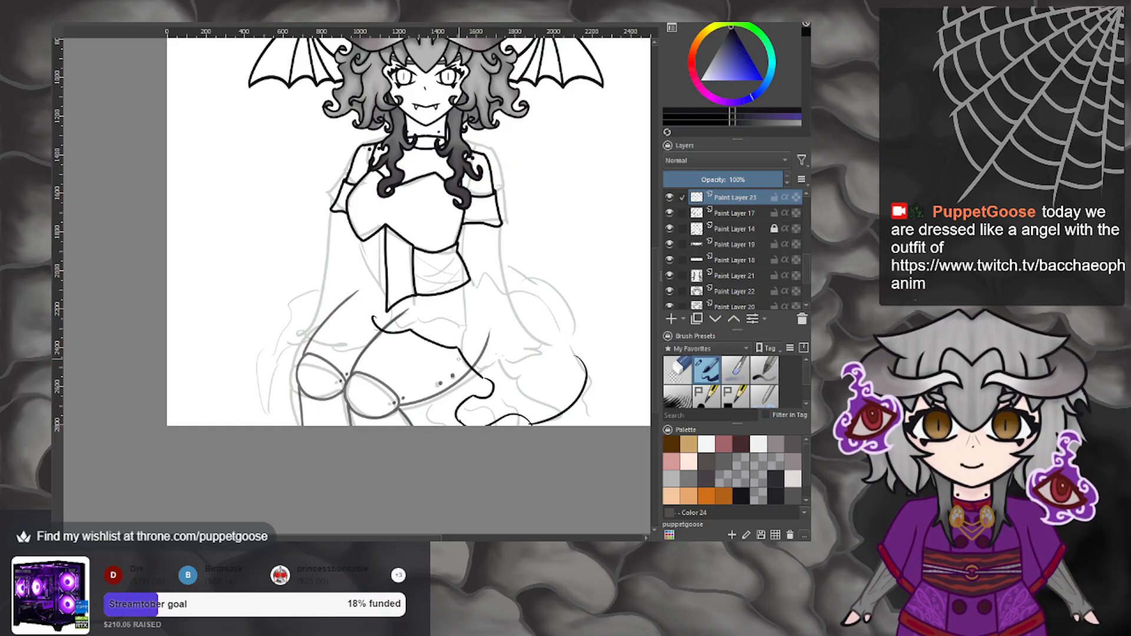
pyautogui.hotkey('ctrl', 'z')
pyautogui.hotkey('ctrl', 'z')
pyautogui.hotkey('ctrl', 'z')
pyautogui.hotkey('ctrl', 'z')
pyautogui.hotkey('ctrl', 'z')
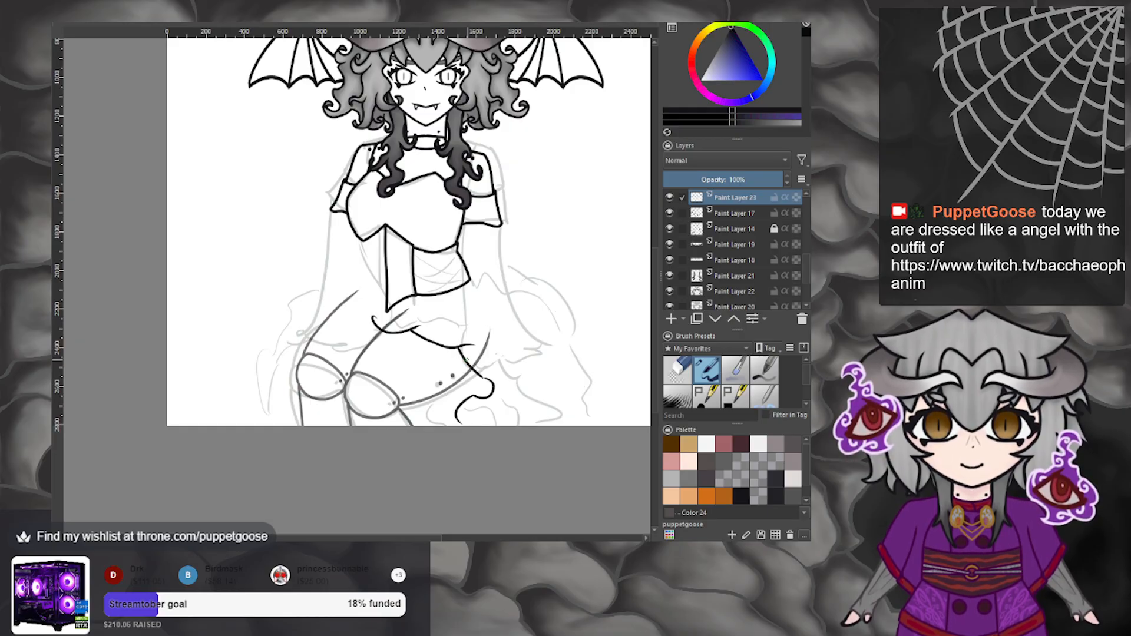
pyautogui.hotkey('ctrl', 'z')
pyautogui.scroll(2, 467, 360)
pyautogui.hotkey('ctrl', 'z')
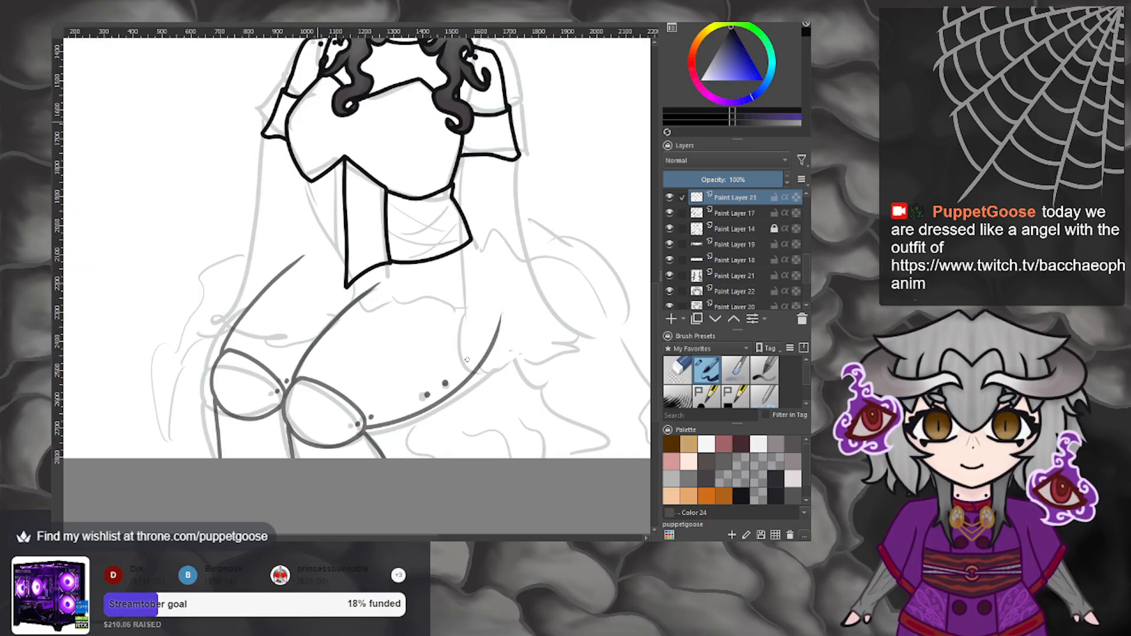
pyautogui.moveTo(334, 304)
pyautogui.mouseDown()
pyautogui.moveTo(447, 322)
pyautogui.moveTo(517, 439)
pyautogui.mouseUp()
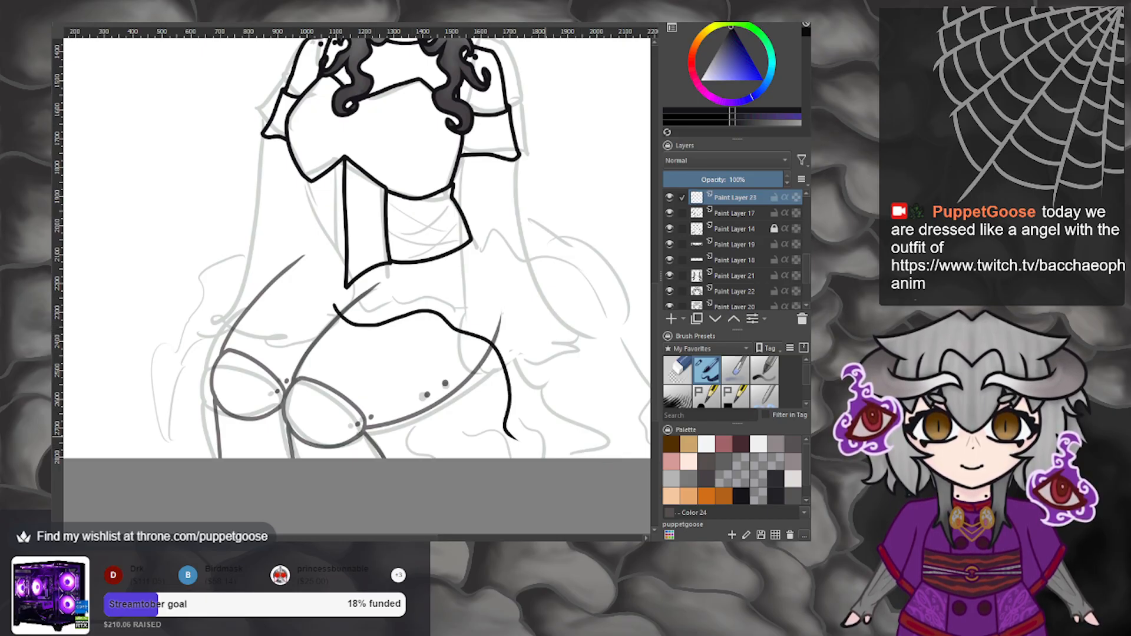
pyautogui.hotkey('ctrl', 'z')
pyautogui.moveTo(339, 308)
pyautogui.mouseDown()
pyautogui.moveTo(462, 342)
pyautogui.moveTo(476, 434)
pyautogui.mouseUp()
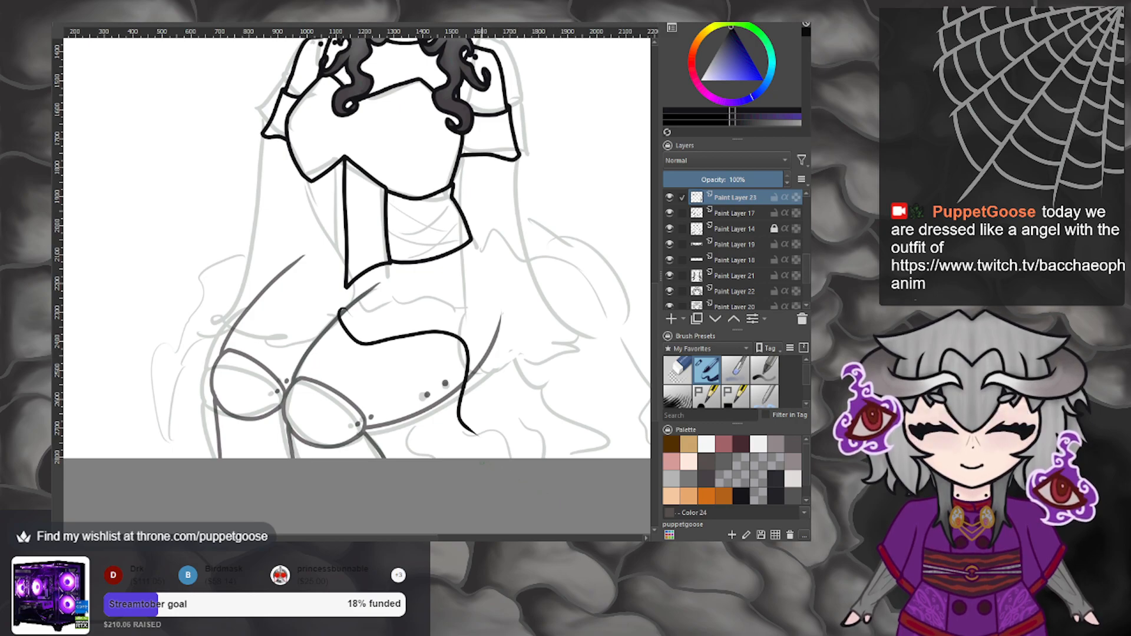
pyautogui.hotkey('ctrl', 'z')
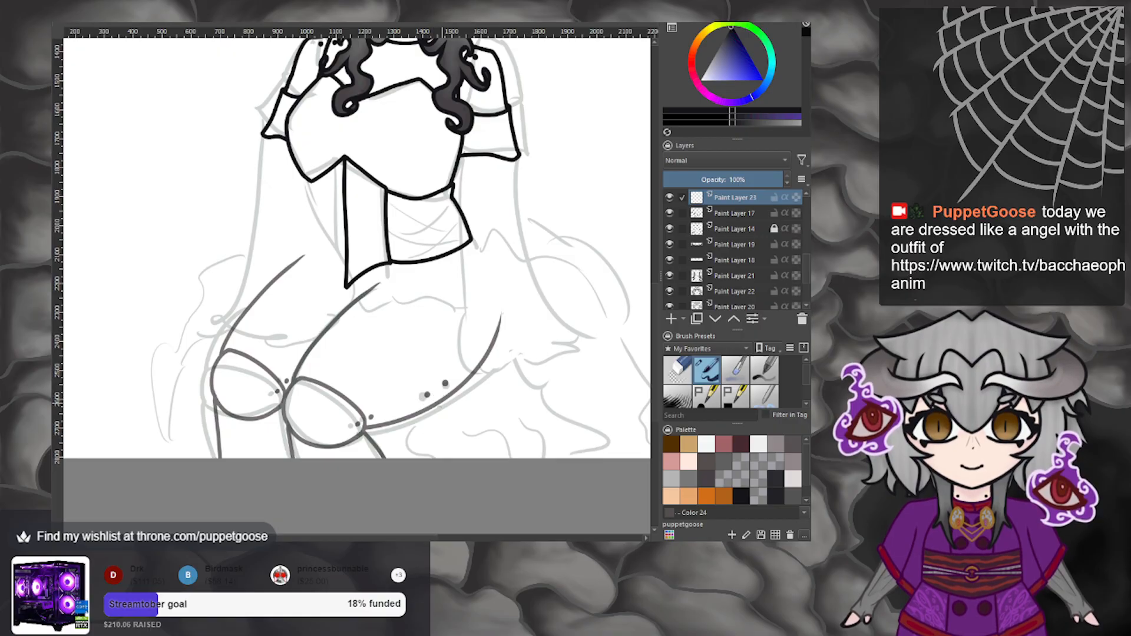
pyautogui.moveTo(416, 457)
pyautogui.mouseDown()
pyautogui.moveTo(467, 392)
pyautogui.moveTo(442, 355)
pyautogui.moveTo(370, 360)
pyautogui.moveTo(330, 329)
pyautogui.mouseUp()
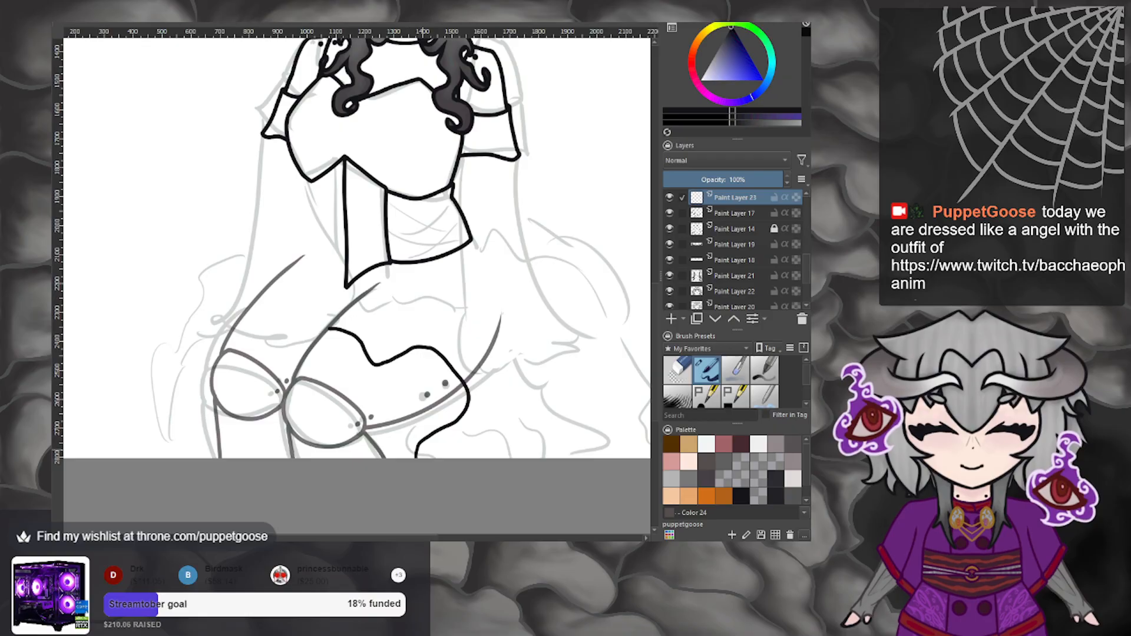
pyautogui.hotkey('ctrl', 'z')
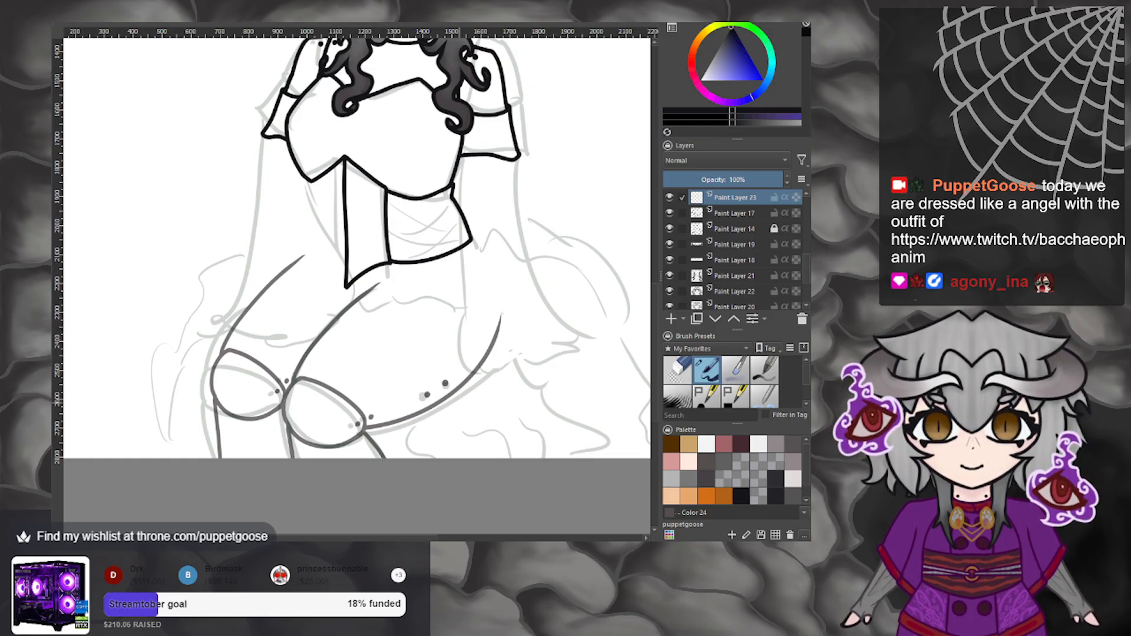
pyautogui.moveTo(347, 307)
pyautogui.mouseDown()
pyautogui.moveTo(440, 316)
pyautogui.moveTo(470, 336)
pyautogui.moveTo(470, 396)
pyautogui.mouseUp()
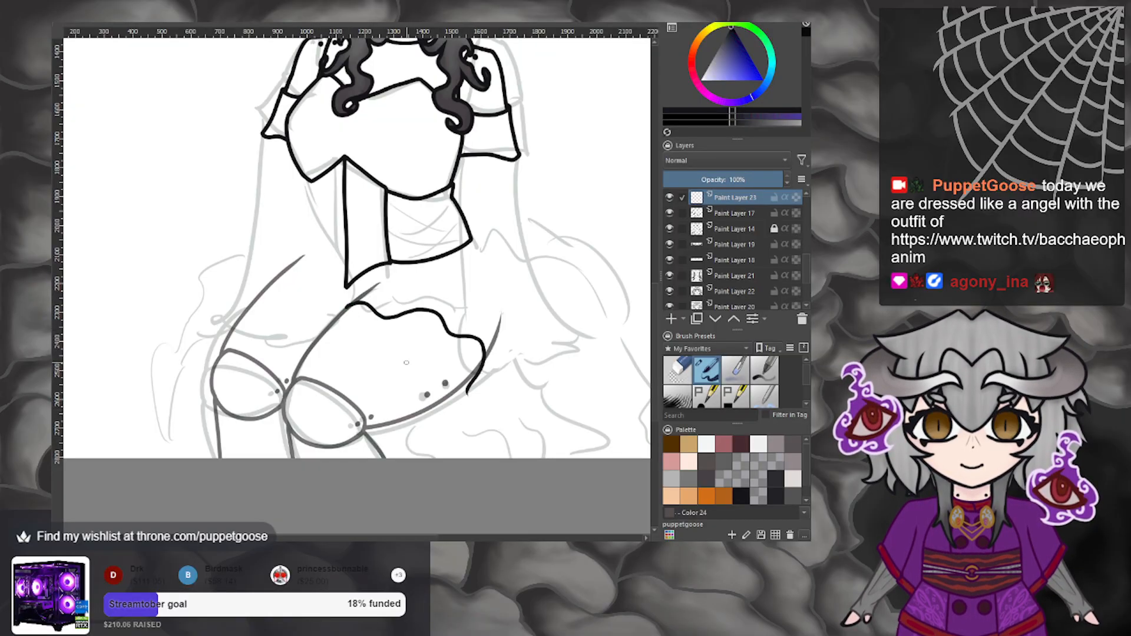
pyautogui.hotkey('ctrl', 'z')
pyautogui.moveTo(343, 307)
pyautogui.mouseDown()
pyautogui.moveTo(435, 331)
pyautogui.moveTo(470, 400)
pyautogui.mouseUp()
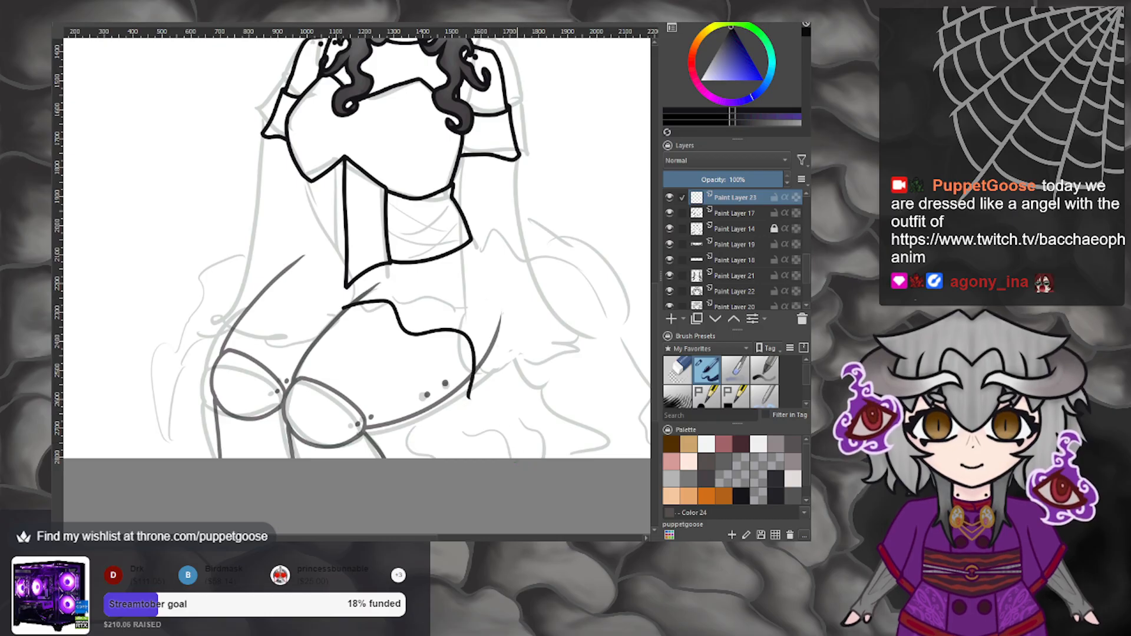
pyautogui.hotkey('ctrl', 'z')
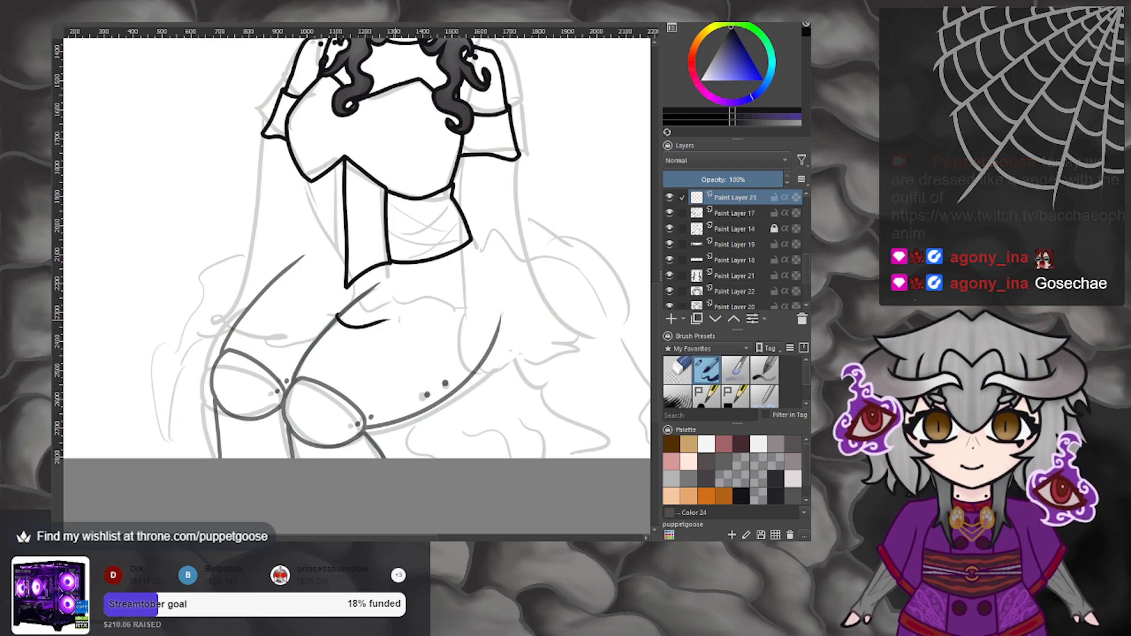
# Ink a wavy hem from the thigh down toward the canvas's lower edge and the skirt's billowing outer edge from beside the hip.
pyautogui.moveTo(337, 316)
pyautogui.mouseDown()
pyautogui.moveTo(453, 367)
pyautogui.moveTo(492, 399)
pyautogui.moveTo(484, 450)
pyautogui.mouseUp()
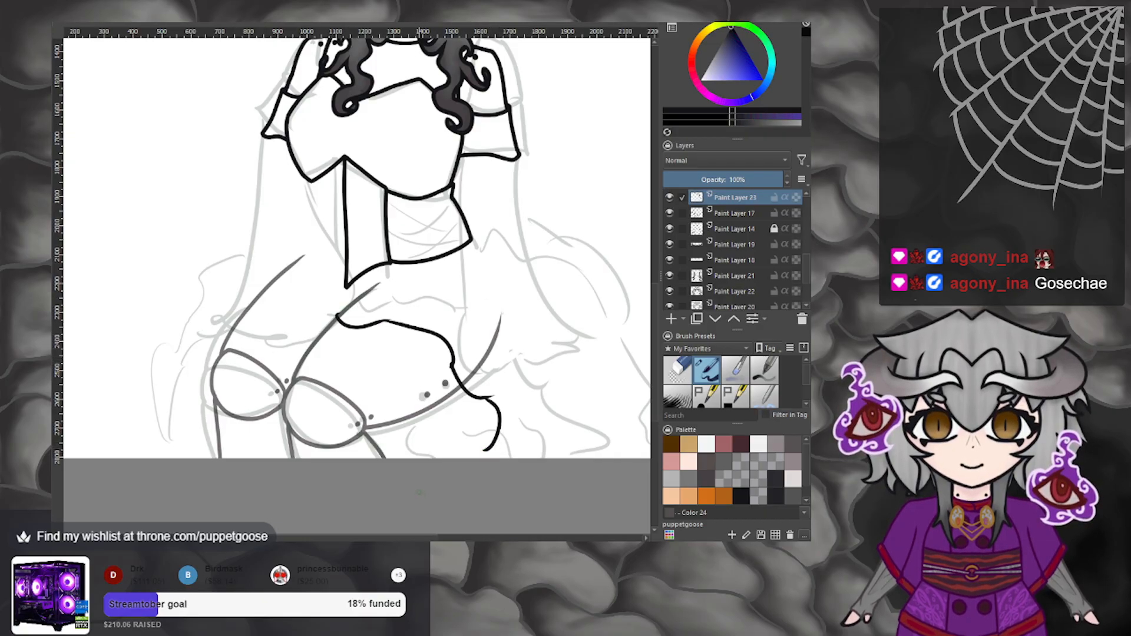
pyautogui.moveTo(524, 222)
pyautogui.mouseDown()
pyautogui.moveTo(598, 275)
pyautogui.moveTo(609, 318)
pyautogui.mouseUp()
pyautogui.hotkey('ctrl', 'z')
pyautogui.moveTo(523, 234); pyautogui.dragTo(647, 348)
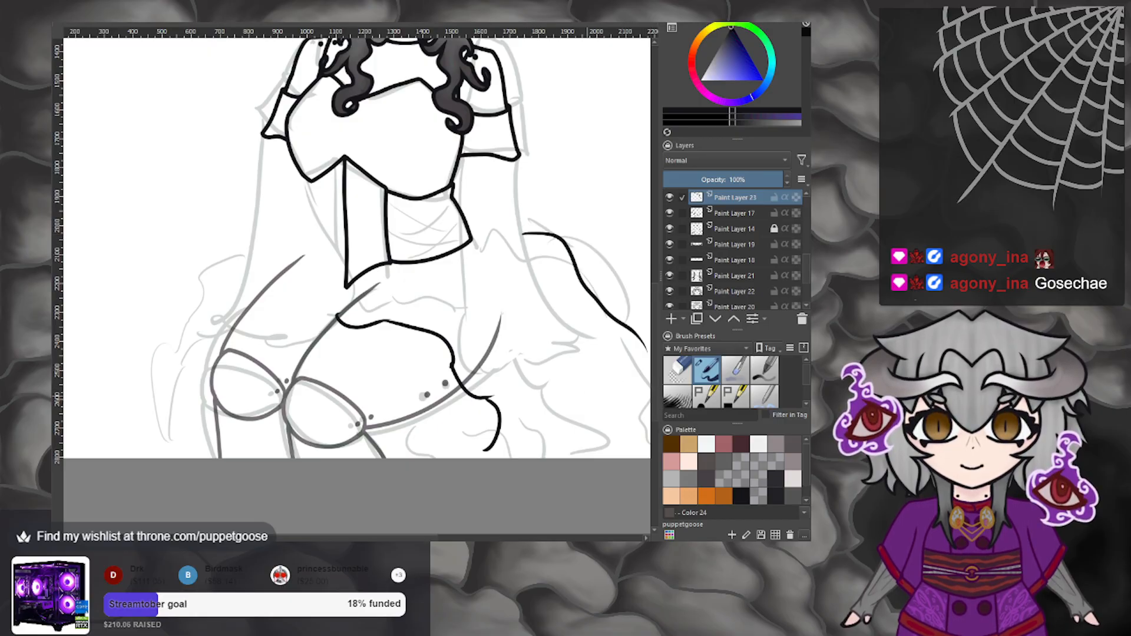
# Undo the wavy hem and outer skirt edge strokes.
pyautogui.scroll(-3, 535, 428)
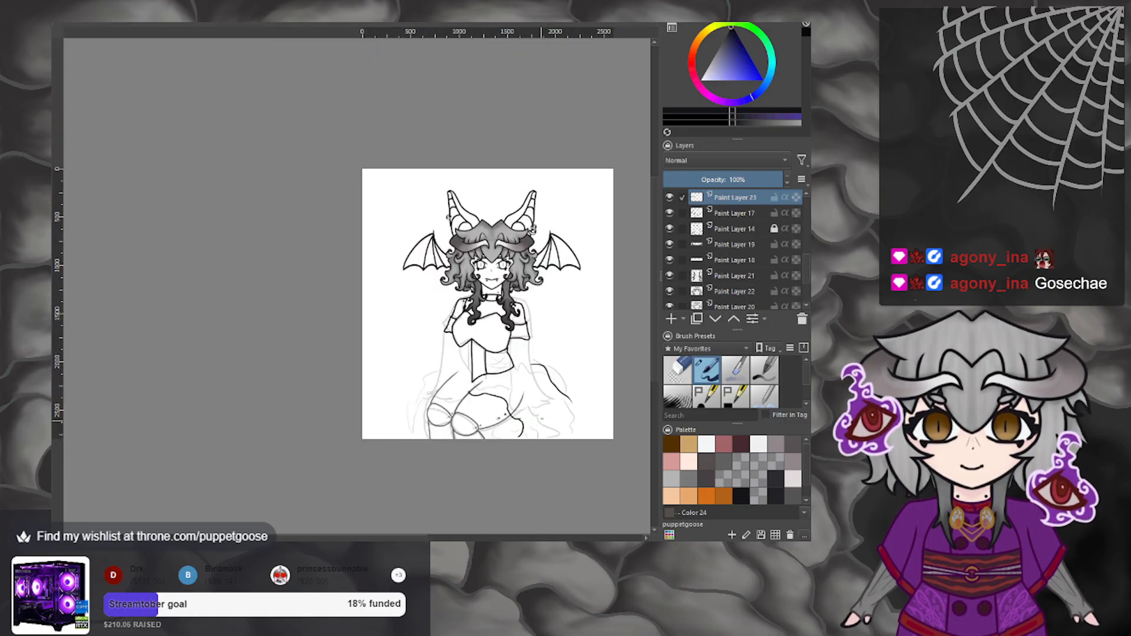
pyautogui.scroll(3, 541, 418)
pyautogui.hotkey('ctrl', 'z')
pyautogui.hotkey('ctrl', 'z')
pyautogui.hotkey('ctrl', 'z')
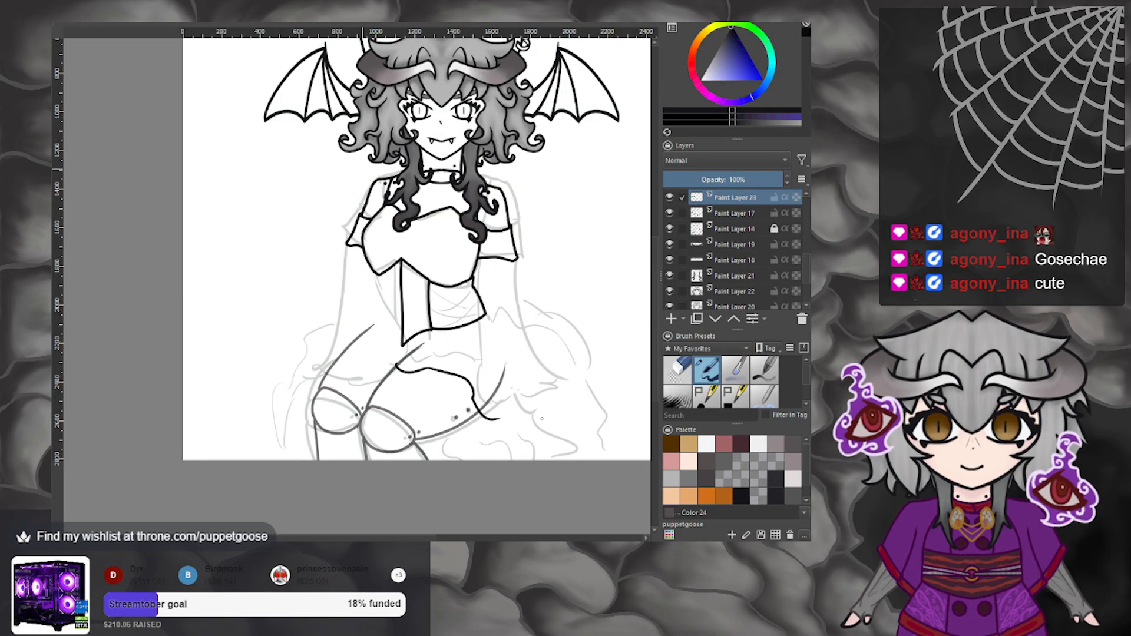
pyautogui.hotkey('ctrl', 'z')
# Examine the whole figure's proportions in mirrored and normal canvas views, comparing the legs with the sketched skirt.
pyautogui.scroll(-4, 541, 419)
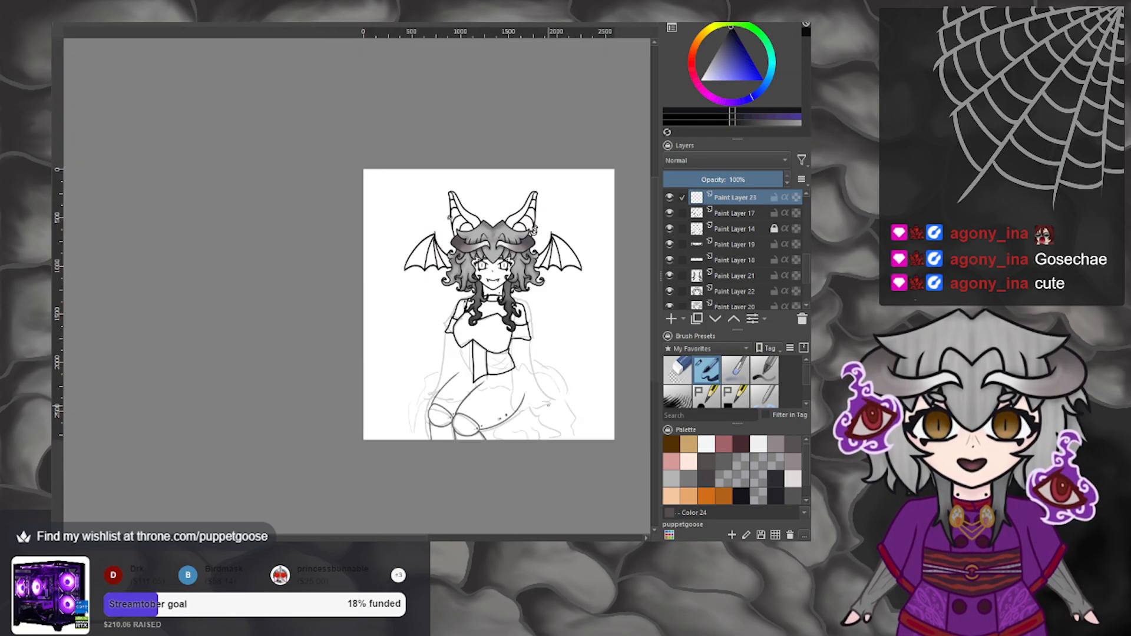
pyautogui.scroll(2, 540, 419)
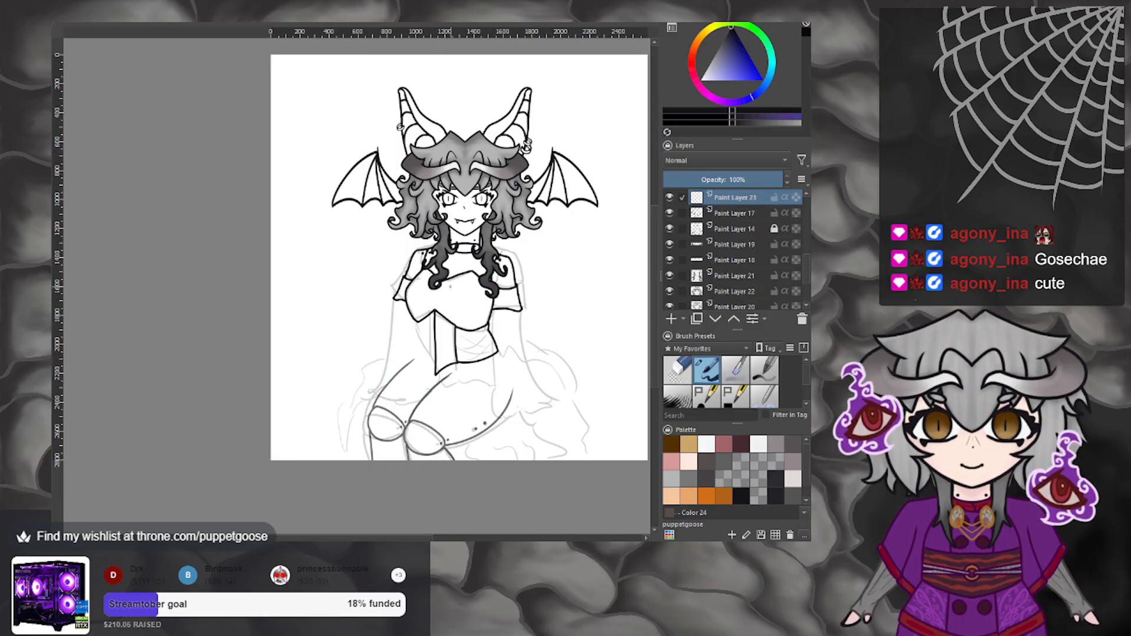
pyautogui.press('m')
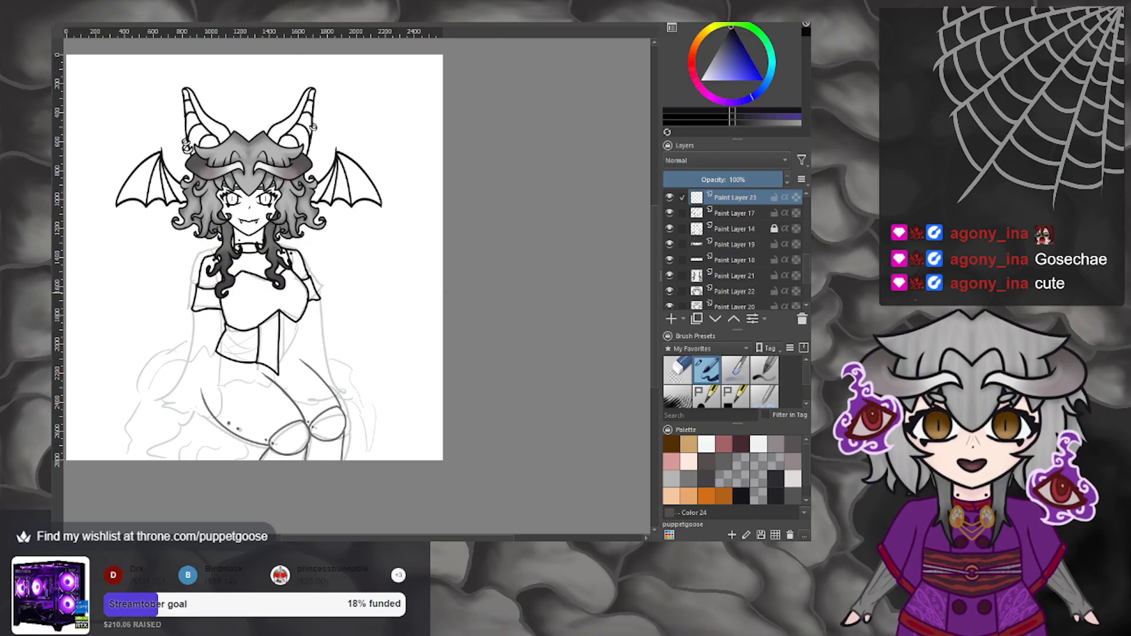
pyautogui.scroll(-1, 453, 295)
pyautogui.scroll(1, 389, 261)
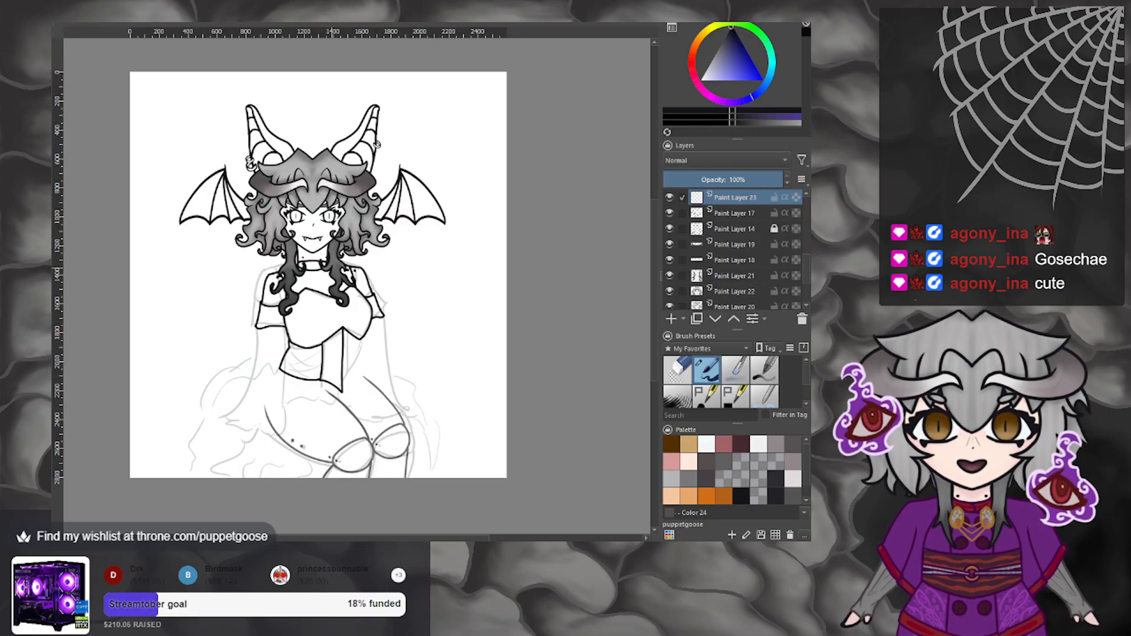
pyautogui.scroll(1, 249, 271)
pyautogui.scroll(-1, 230, 290)
pyautogui.scroll(1, 230, 290)
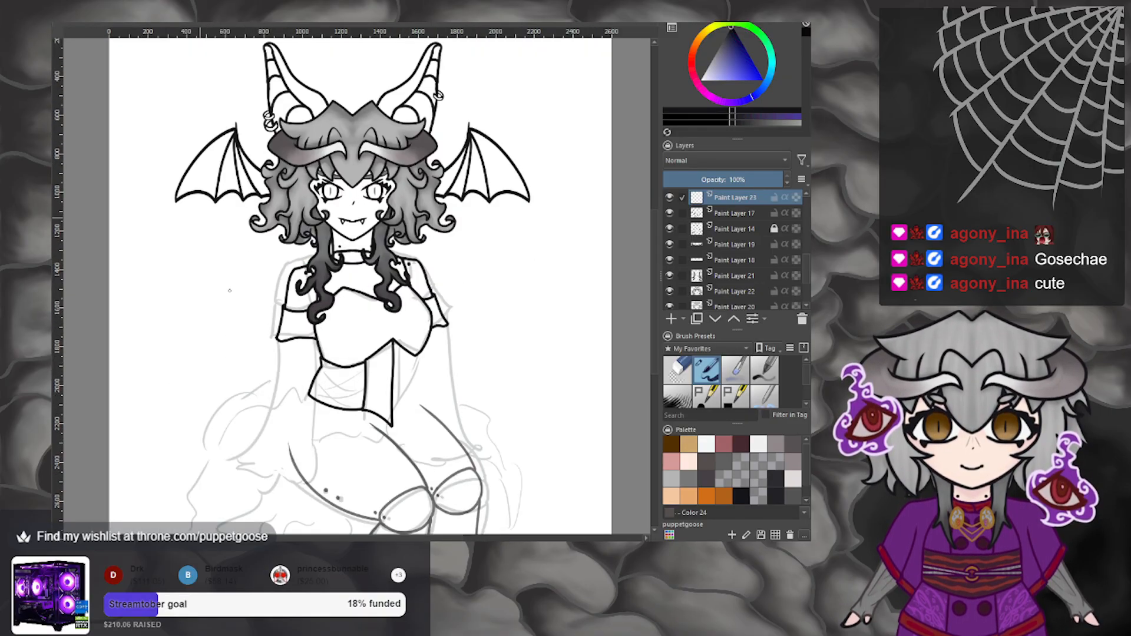
pyautogui.press('m')
pyautogui.scroll(-1, 350, 280)
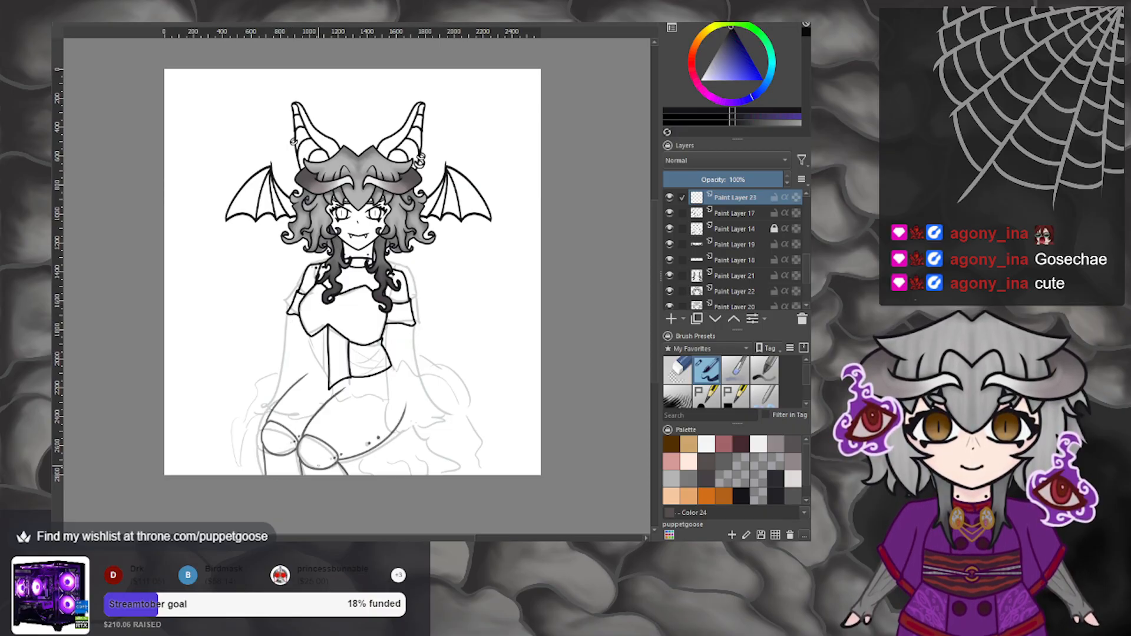
pyautogui.scroll(3, 318, 466)
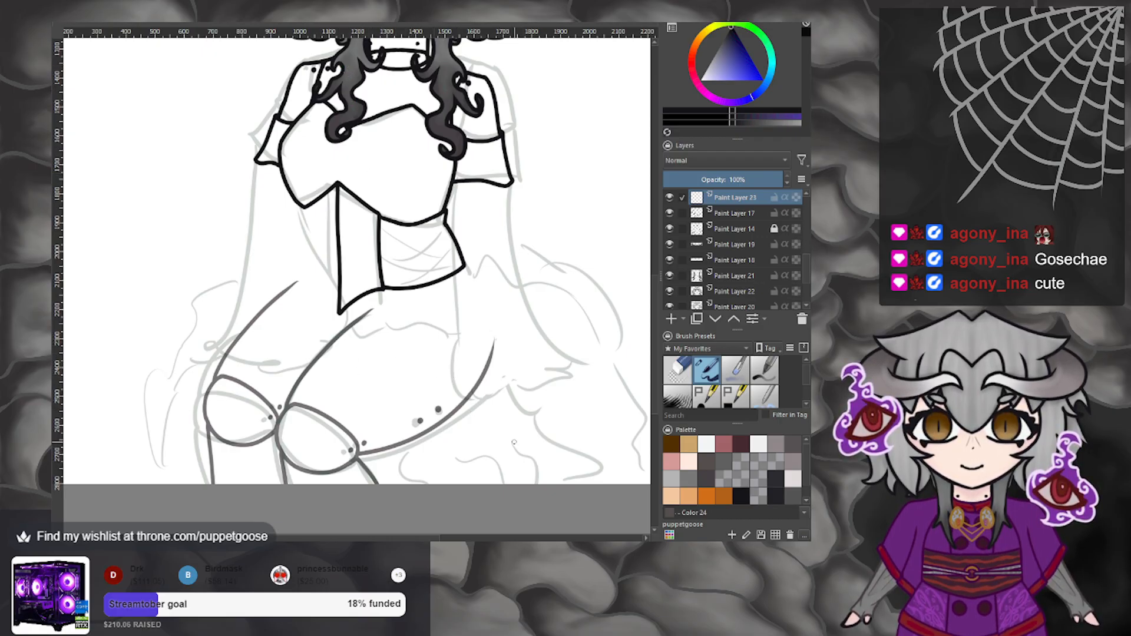
# Ink a flowing hem diagonally across the near thigh to the canvas's lower edge, plus the skirt's wavy outer edge beyond the hip.
pyautogui.moveTo(342, 328)
pyautogui.mouseDown()
pyautogui.moveTo(461, 389)
pyautogui.moveTo(472, 419)
pyautogui.moveTo(465, 474)
pyautogui.moveTo(498, 483)
pyautogui.mouseUp()
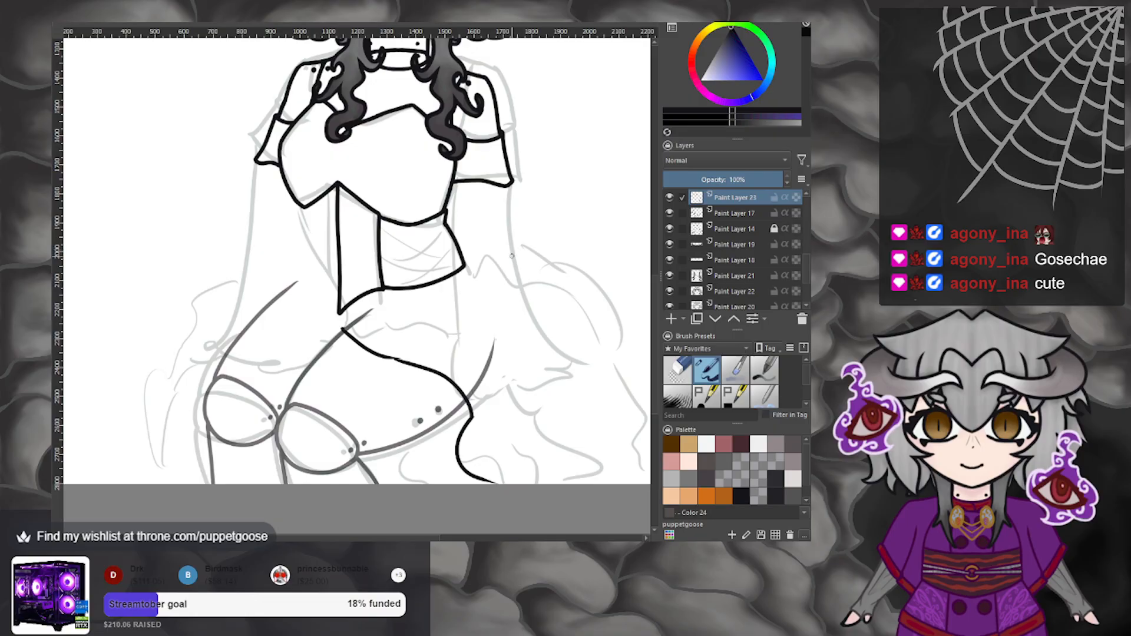
pyautogui.moveTo(510, 258); pyautogui.dragTo(641, 483)
pyautogui.hotkey('ctrl', 'z')
pyautogui.moveTo(523, 266)
pyautogui.mouseDown()
pyautogui.moveTo(610, 353)
pyautogui.moveTo(603, 483)
pyautogui.mouseUp()
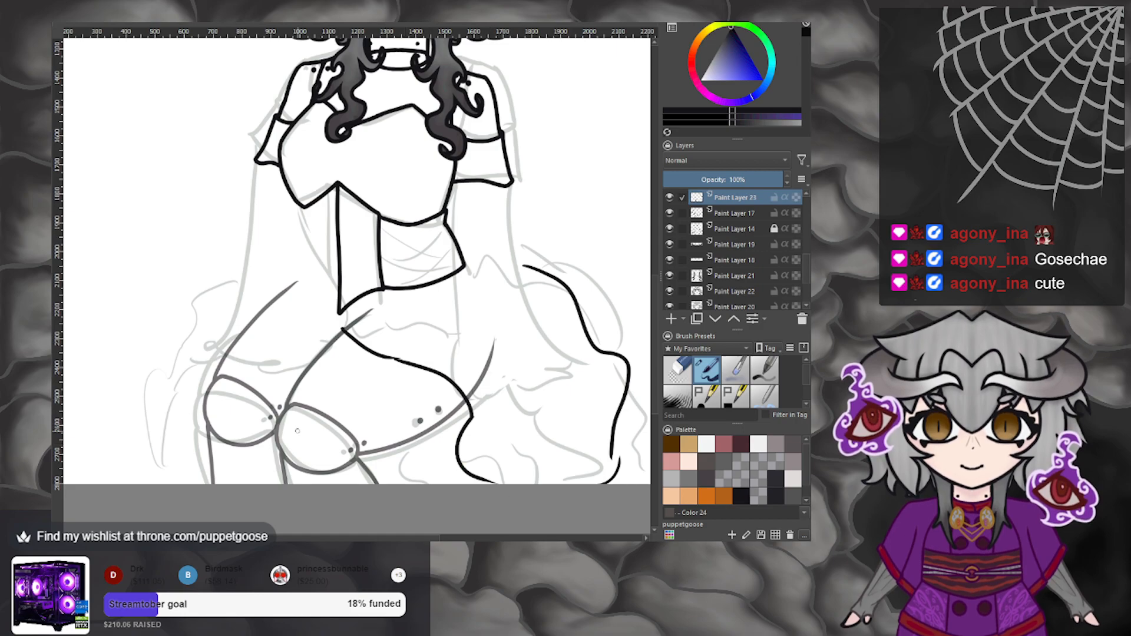
# Ink the skirt's outer edge on the far-leg side, from beside the waist down to a curled lower end.
pyautogui.moveTo(209, 481)
pyautogui.mouseDown()
pyautogui.moveTo(165, 445)
pyautogui.moveTo(150, 459)
pyautogui.moveTo(131, 401)
pyautogui.moveTo(226, 260)
pyautogui.mouseUp()
pyautogui.hotkey('ctrl', 'z')
pyautogui.moveTo(148, 461)
pyautogui.mouseDown()
pyautogui.moveTo(143, 436)
pyautogui.moveTo(235, 330)
pyautogui.moveTo(235, 279)
pyautogui.mouseUp()
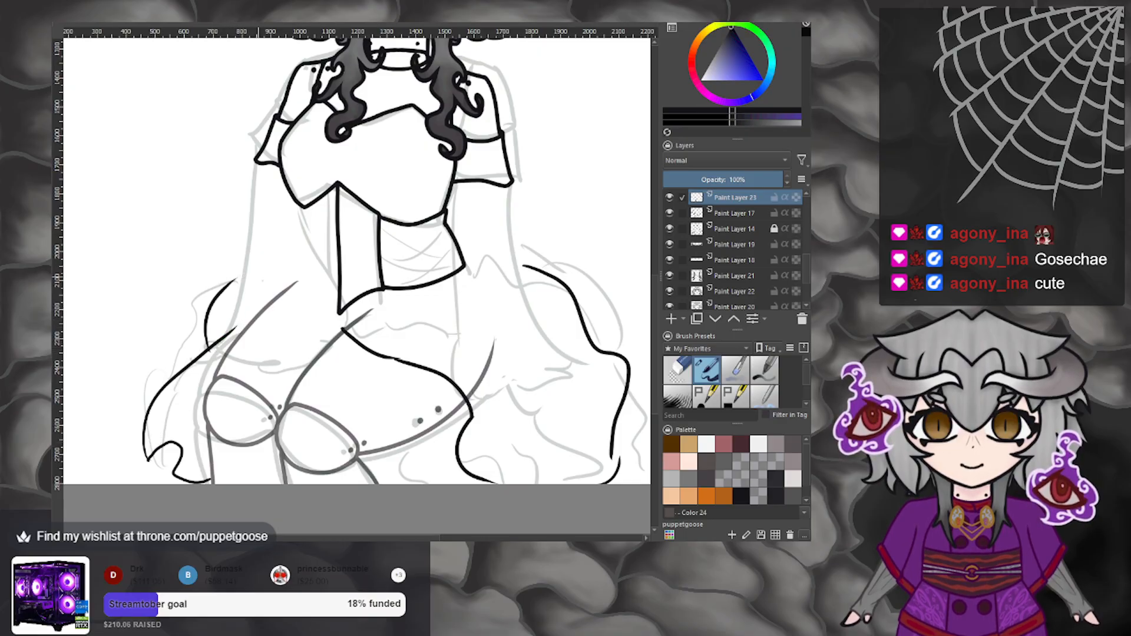
# Review the inked skirt on the whole figure and undo its hem and outer edges on both sides.
pyautogui.scroll(-4, 336, 281)
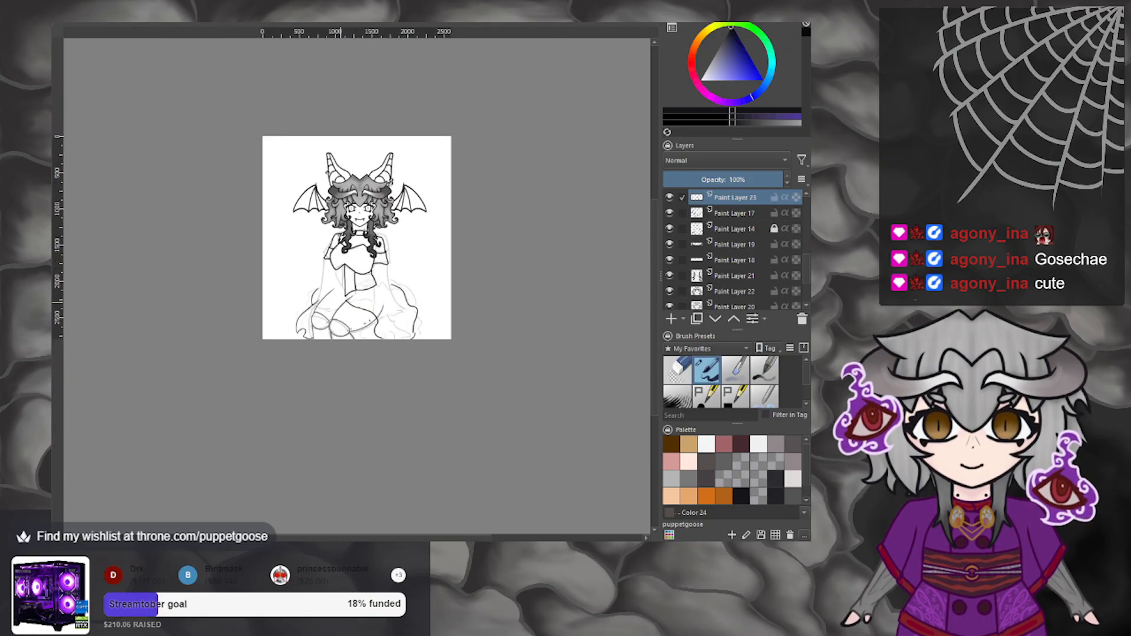
pyautogui.scroll(3, 332, 304)
pyautogui.scroll(1, 332, 306)
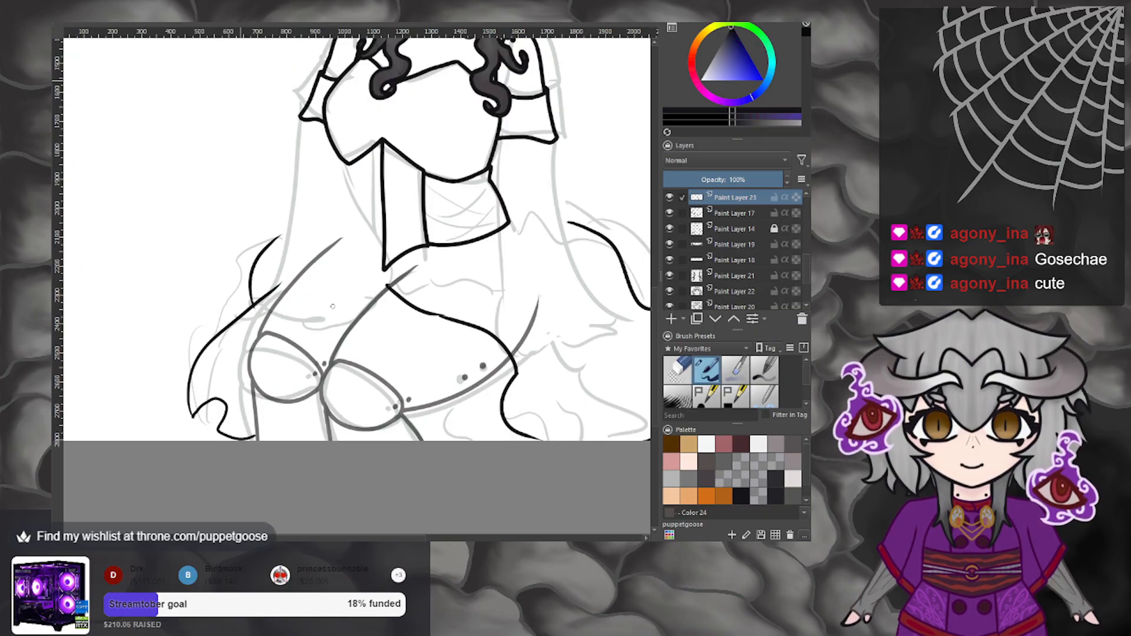
pyautogui.scroll(-3, 333, 306)
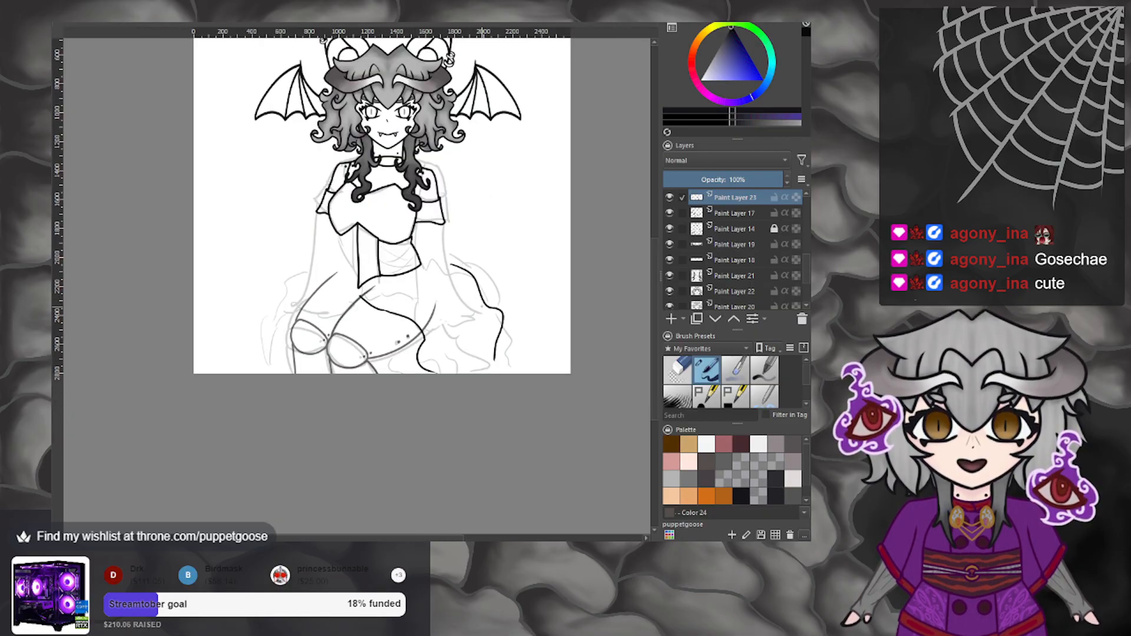
pyautogui.scroll(2, 477, 303)
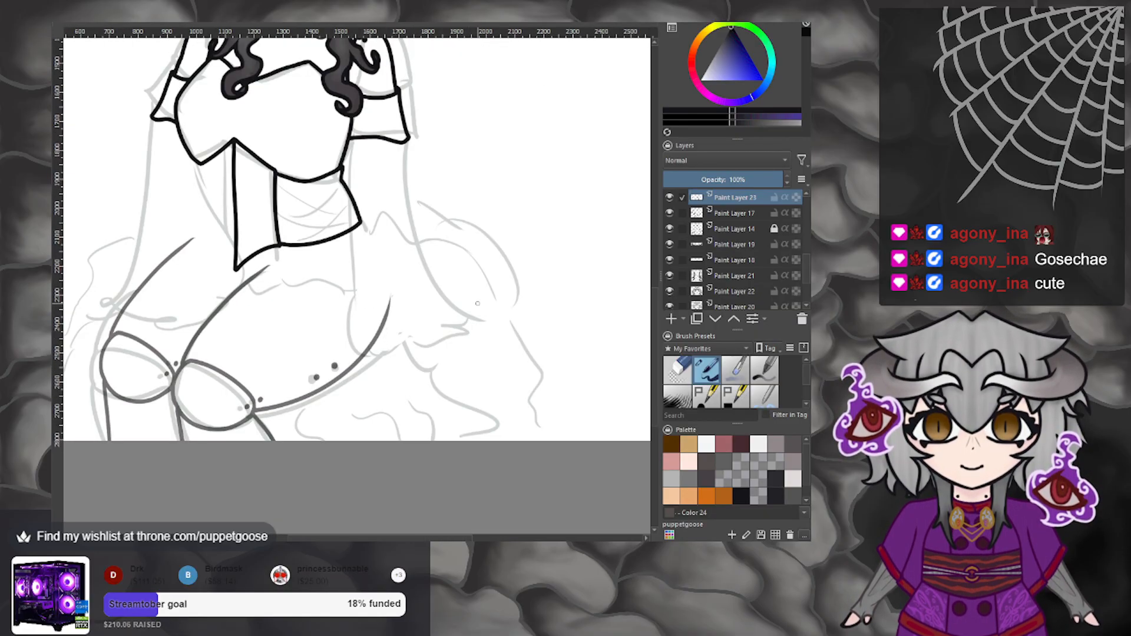
# Ink a scalloped hem over the near thigh to the canvas's lower edge and the skirt's rounded outer edge from behind the hip.
pyautogui.moveTo(237, 290)
pyautogui.mouseDown()
pyautogui.moveTo(303, 303)
pyautogui.moveTo(352, 362)
pyautogui.moveTo(376, 416)
pyautogui.moveTo(413, 438)
pyautogui.mouseUp()
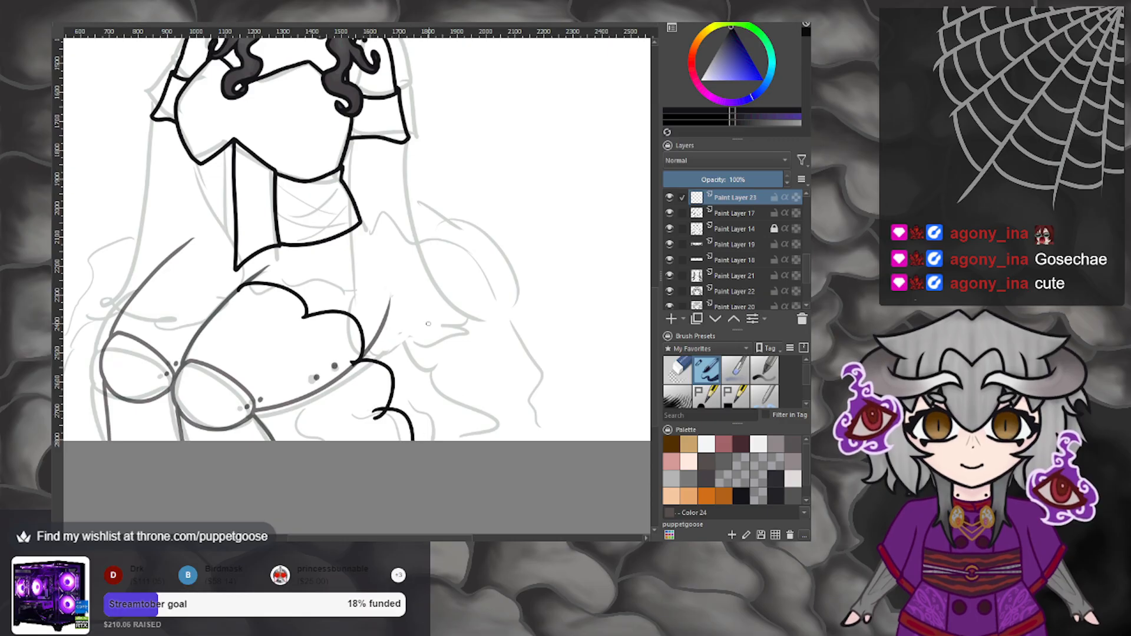
pyautogui.moveTo(405, 204); pyautogui.dragTo(502, 254)
pyautogui.hotkey('ctrl', 'z')
pyautogui.moveTo(413, 213)
pyautogui.mouseDown()
pyautogui.moveTo(557, 406)
pyautogui.moveTo(541, 440)
pyautogui.mouseUp()
# Ink curved fold lines rising from the hem's scallop points into the skirt.
pyautogui.moveTo(314, 310); pyautogui.dragTo(318, 264)
pyautogui.moveTo(360, 350); pyautogui.dragTo(373, 252)
pyautogui.moveTo(401, 406)
pyautogui.mouseDown()
pyautogui.moveTo(435, 308)
pyautogui.moveTo(425, 283)
pyautogui.mouseUp()
pyautogui.moveTo(436, 439)
pyautogui.mouseDown()
pyautogui.moveTo(470, 419)
pyautogui.moveTo(498, 354)
pyautogui.mouseUp()
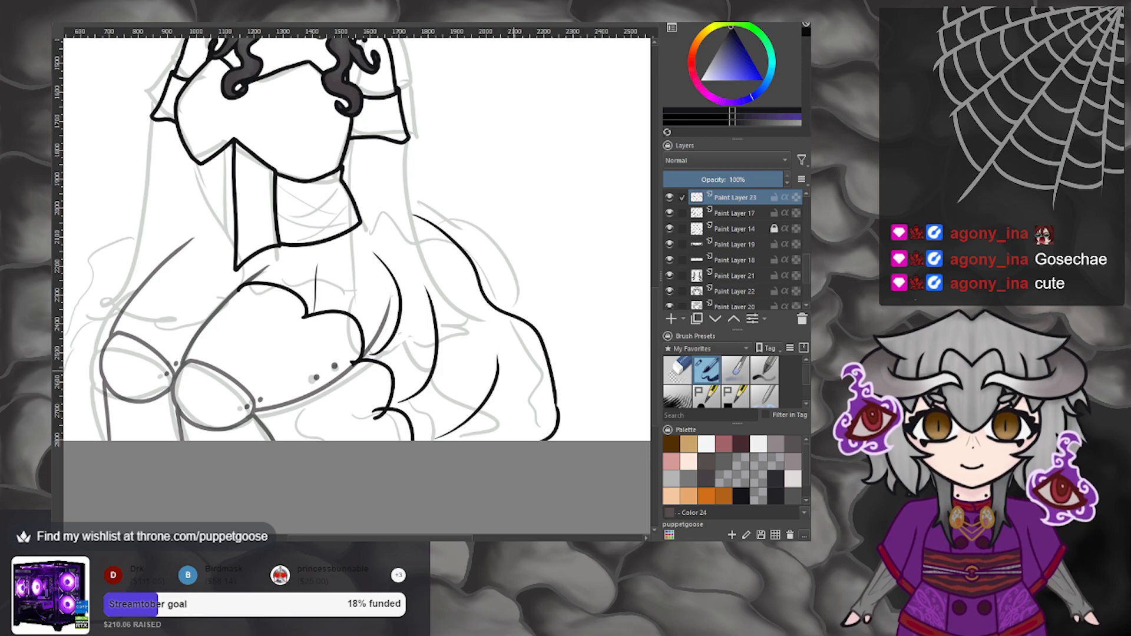
# Review the scalloped skirt on the whole figure and undo its hem, outer edge and fold lines.
pyautogui.scroll(-4, 514, 371)
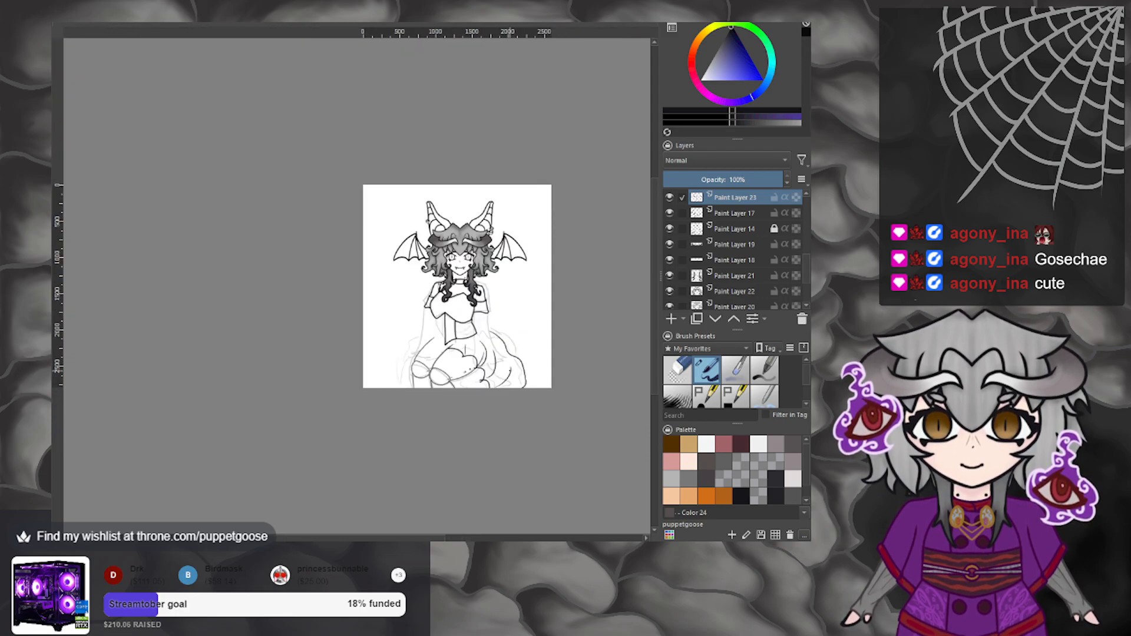
pyautogui.scroll(3, 478, 369)
pyautogui.scroll(-2, 477, 369)
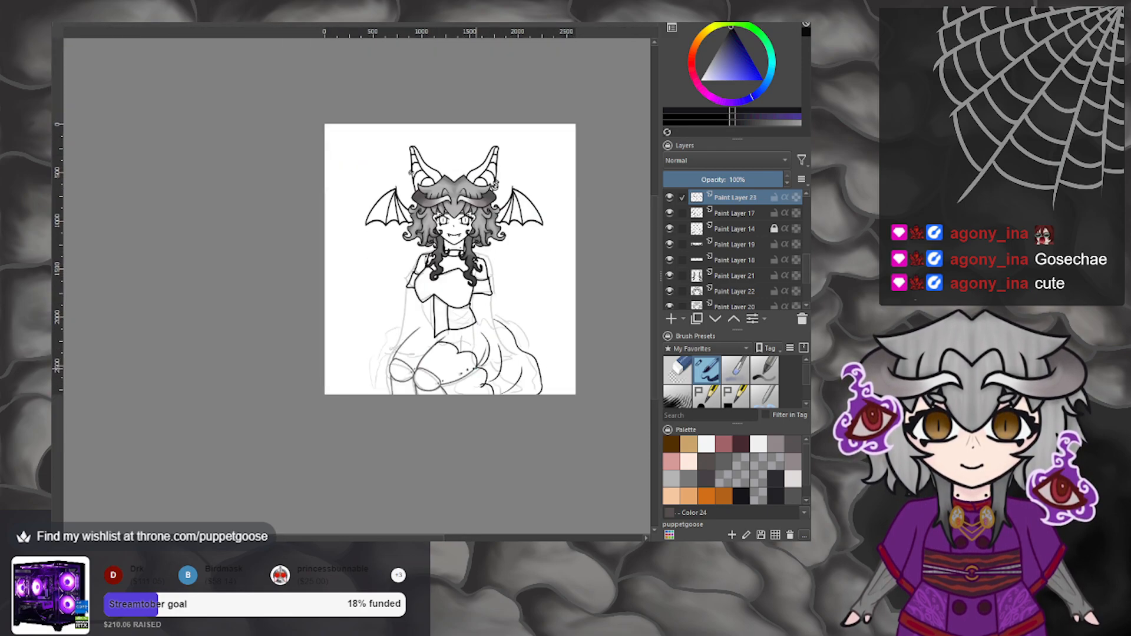
pyautogui.scroll(2, 465, 363)
pyautogui.scroll(-2, 464, 364)
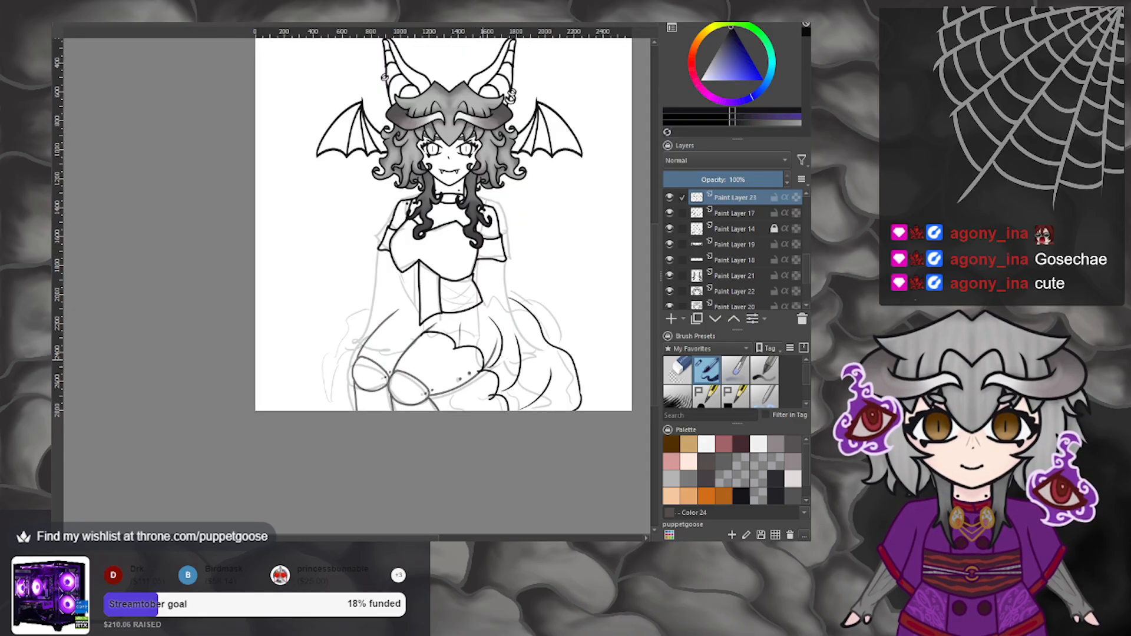
pyautogui.scroll(4, 287, 308)
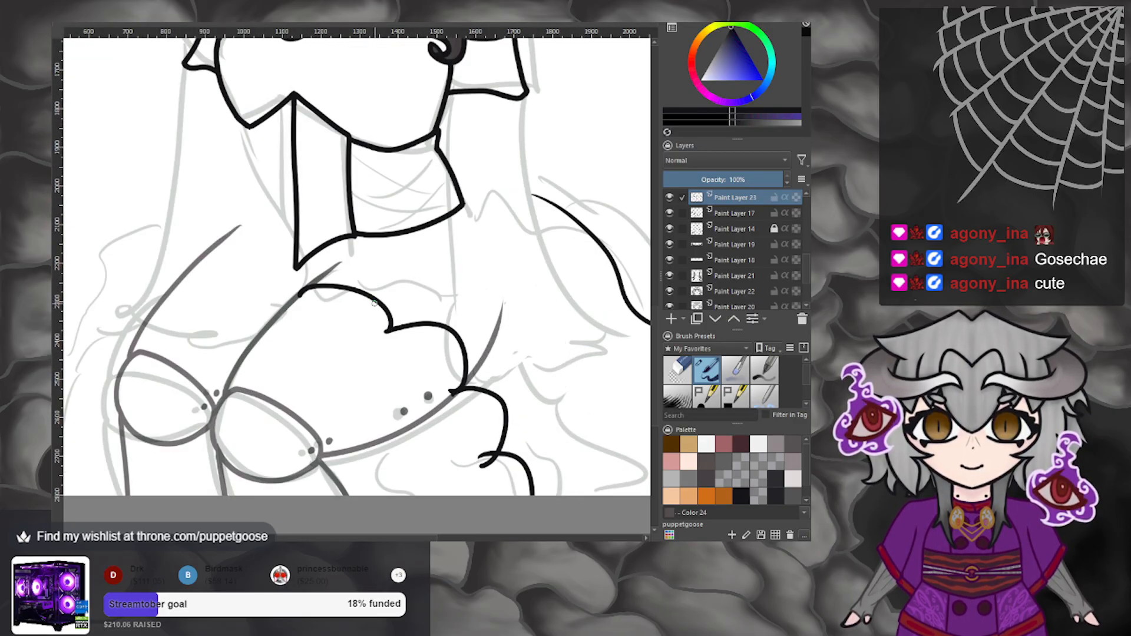
pyautogui.hotkey('ctrl', 'z')
pyautogui.hotkey('ctrl', 'z')
pyautogui.hotkey('ctrl', 'z')
pyautogui.hotkey('ctrl', 'z')
pyautogui.hotkey('ctrl', 'z')
# Ink a scalloped skirt hem across both thighs, with curved fold lines fanning outward from the scallop points on the near side.
pyautogui.moveTo(301, 298)
pyautogui.mouseDown()
pyautogui.moveTo(355, 293)
pyautogui.moveTo(368, 321)
pyautogui.mouseUp()
pyautogui.hotkey('ctrl', 'z')
pyautogui.moveTo(307, 294)
pyautogui.mouseDown()
pyautogui.moveTo(433, 333)
pyautogui.moveTo(435, 349)
pyautogui.moveTo(488, 389)
pyautogui.moveTo(468, 412)
pyautogui.moveTo(492, 420)
pyautogui.moveTo(477, 472)
pyautogui.moveTo(522, 495)
pyautogui.moveTo(604, 392)
pyautogui.mouseUp()
pyautogui.moveTo(484, 408); pyautogui.dragTo(589, 330)
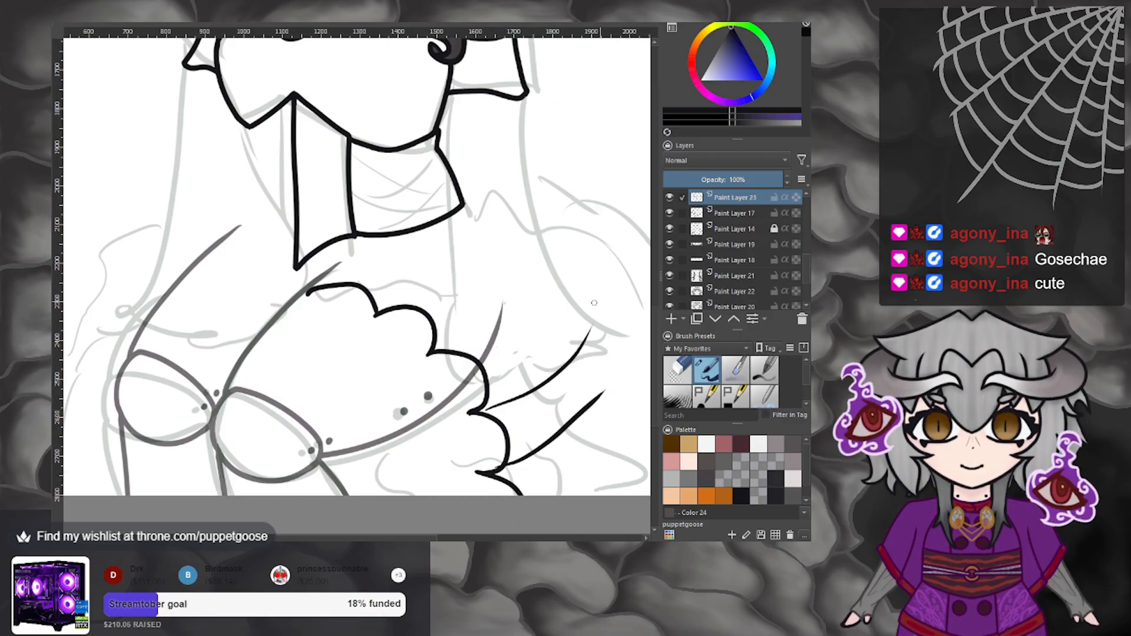
pyautogui.moveTo(446, 340); pyautogui.dragTo(526, 234)
pyautogui.moveTo(392, 307); pyautogui.dragTo(437, 223)
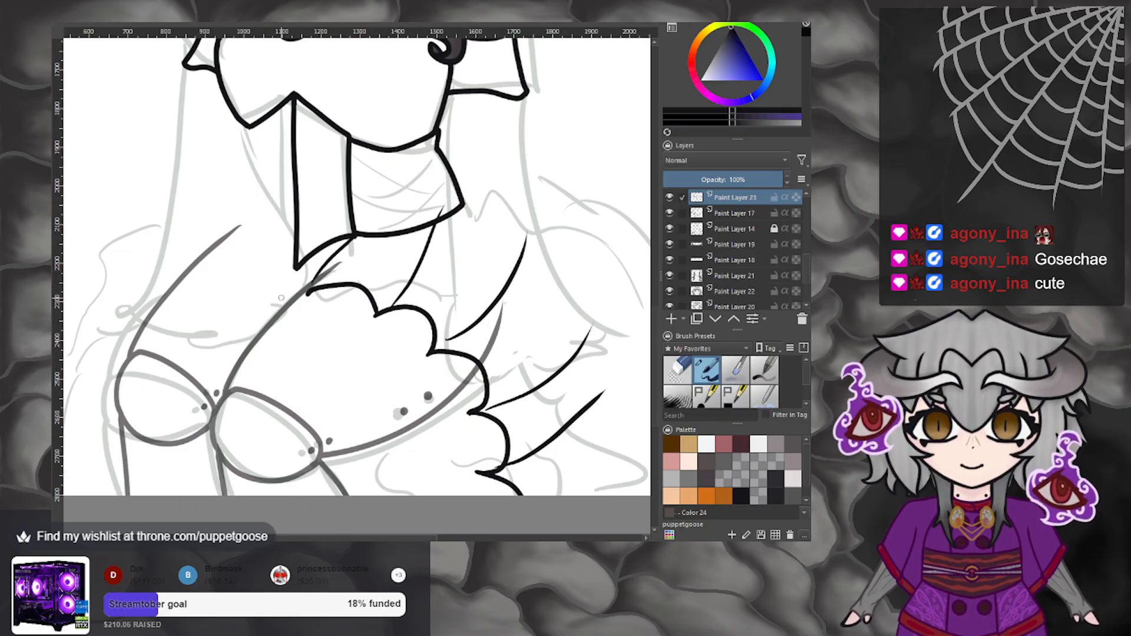
pyautogui.moveTo(306, 288); pyautogui.dragTo(164, 334)
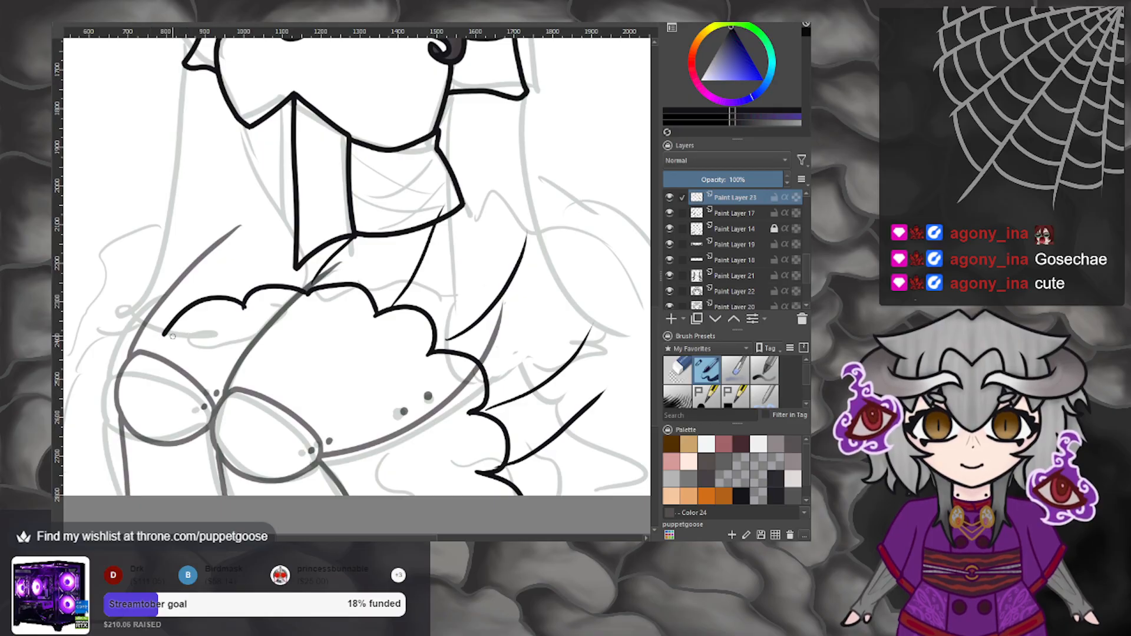
# Redraw the skirt hem's scallops over the far thigh and check them on the mirrored figure.
pyautogui.hotkey('ctrl', 'z')
pyautogui.moveTo(170, 315); pyautogui.dragTo(246, 307)
pyautogui.moveTo(168, 310); pyautogui.dragTo(111, 348)
pyautogui.scroll(-4, 415, 320)
pyautogui.scroll(2, 414, 320)
pyautogui.press('m')
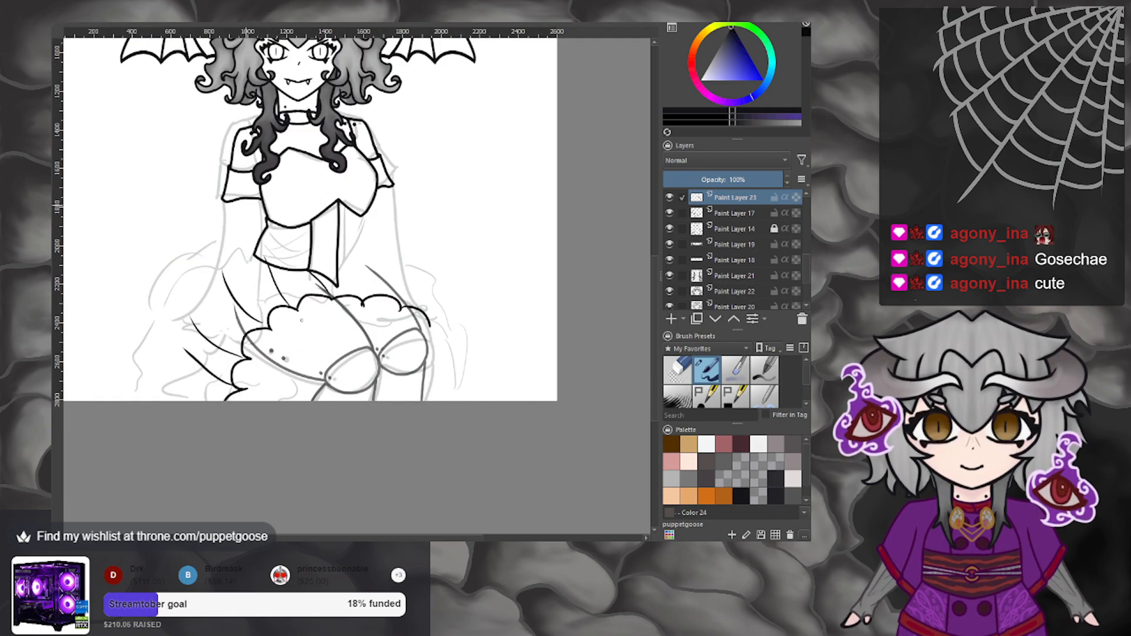
# Undo the far-thigh scallops and ink them again as rounded arches from below the bodice's point to above the far knee.
pyautogui.scroll(3, 378, 308)
pyautogui.hotkey('ctrl', 'z')
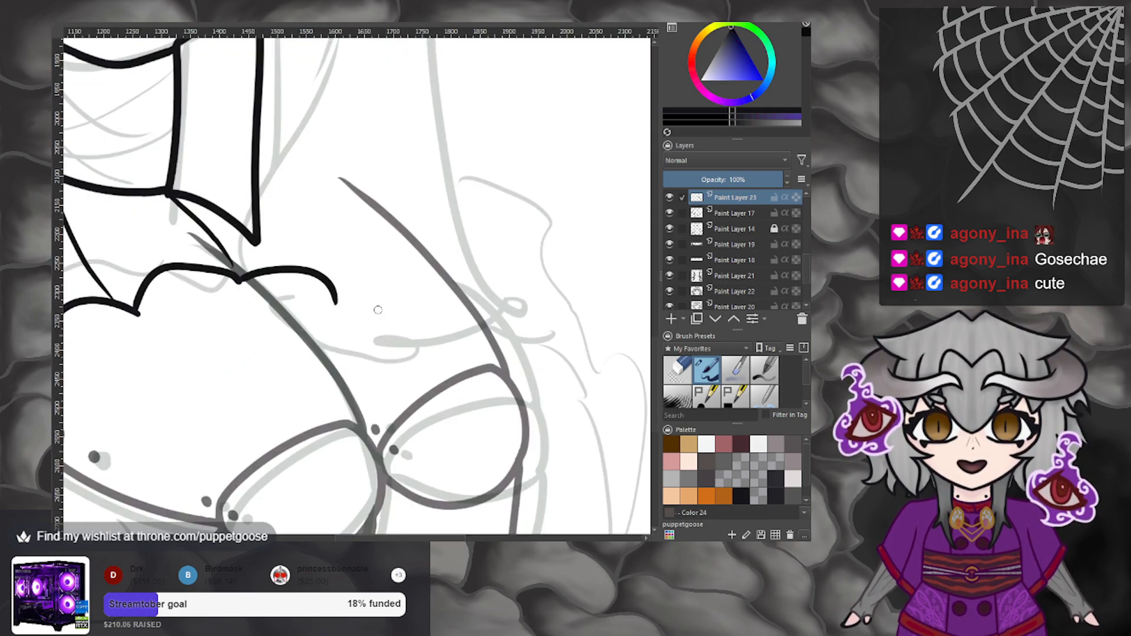
pyautogui.hotkey('ctrl', 'z')
pyautogui.moveTo(238, 279)
pyautogui.mouseDown()
pyautogui.moveTo(255, 252)
pyautogui.moveTo(307, 268)
pyautogui.mouseUp()
pyautogui.hotkey('ctrl', 'z')
pyautogui.moveTo(239, 278)
pyautogui.mouseDown()
pyautogui.moveTo(417, 270)
pyautogui.moveTo(497, 300)
pyautogui.moveTo(506, 349)
pyautogui.mouseUp()
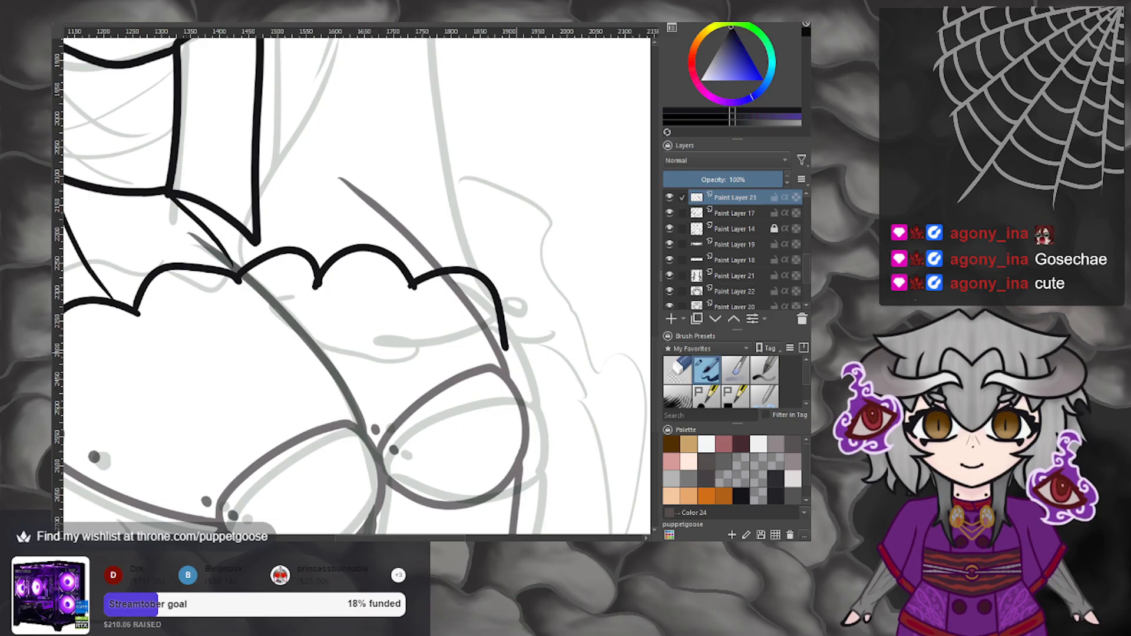
# Continue the scalloped hem past the far knee and ink the skirt's rounded outer edges on both sides.
pyautogui.scroll(-3, 527, 348)
pyautogui.scroll(-1, 523, 350)
pyautogui.scroll(5, 524, 350)
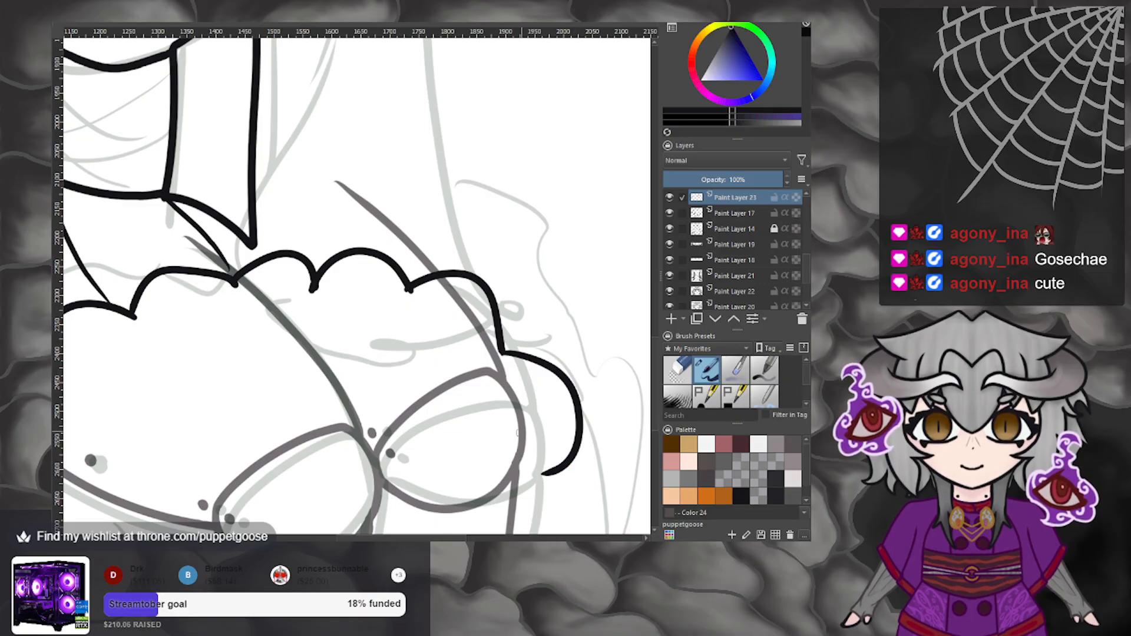
pyautogui.press('2')
pyautogui.scroll(3, 535, 451)
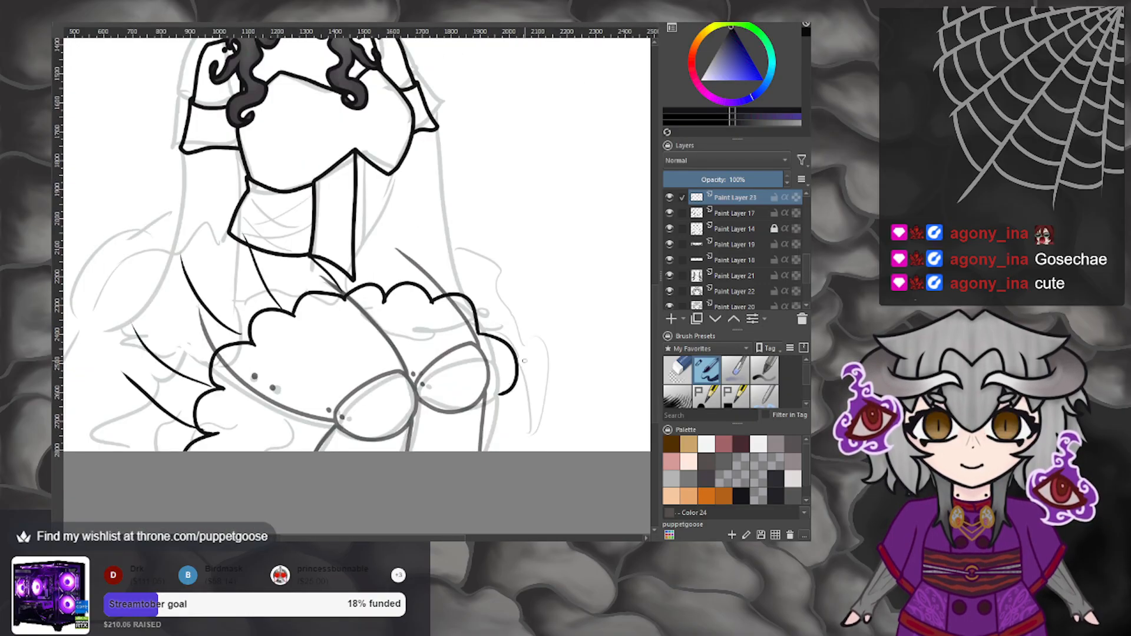
pyautogui.moveTo(501, 391)
pyautogui.mouseDown()
pyautogui.moveTo(542, 439)
pyautogui.moveTo(543, 279)
pyautogui.mouseUp()
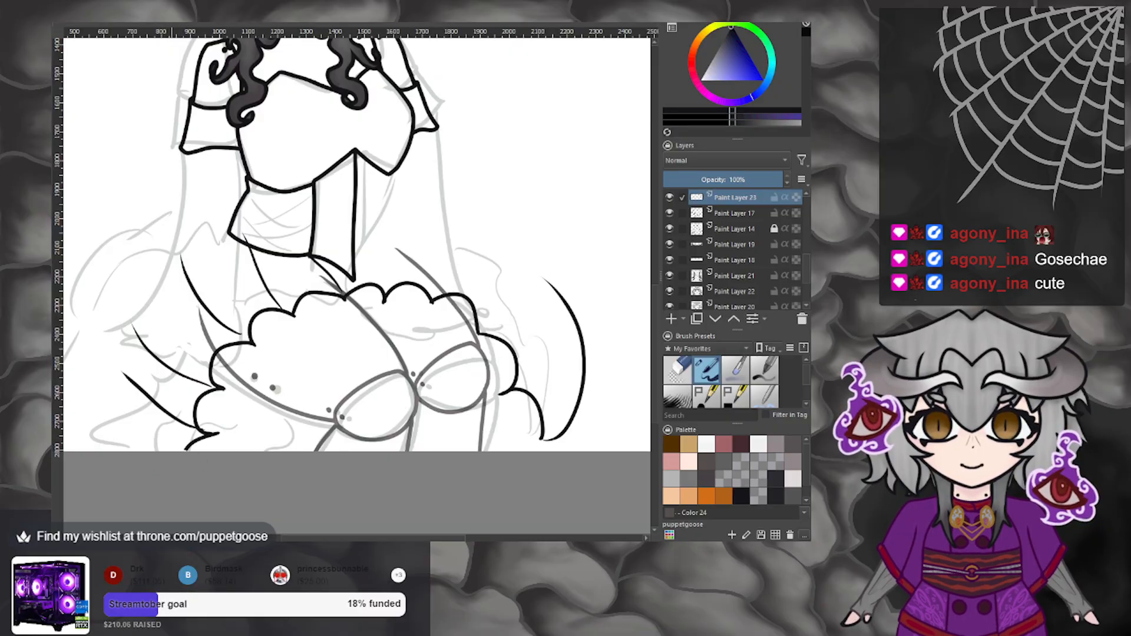
pyautogui.moveTo(212, 436)
pyautogui.mouseDown()
pyautogui.moveTo(102, 372)
pyautogui.moveTo(67, 272)
pyautogui.mouseUp()
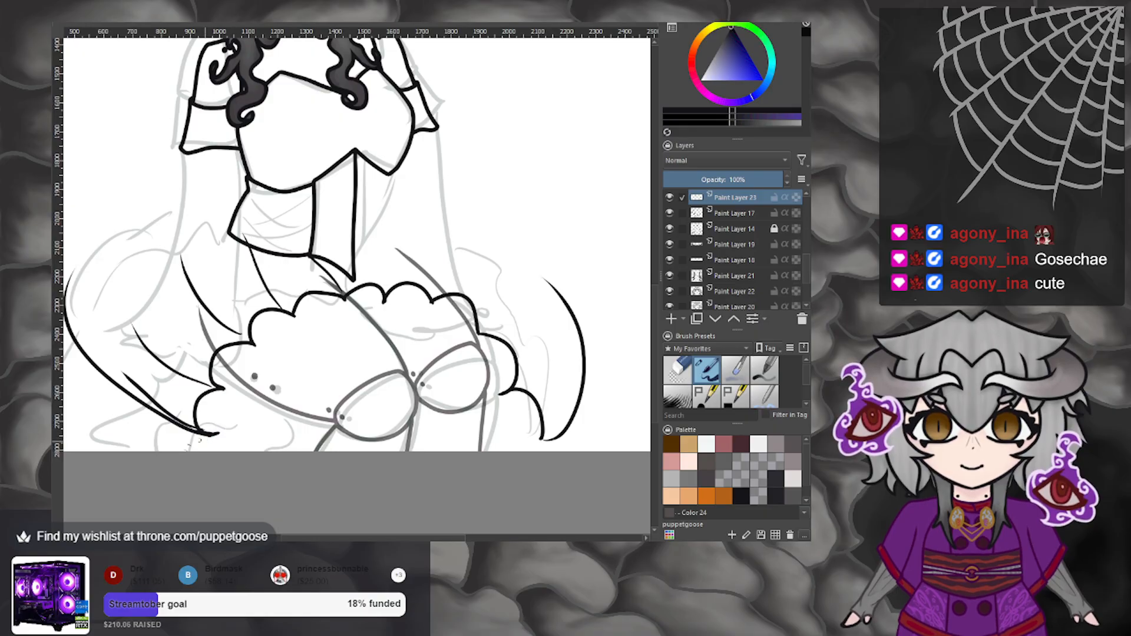
pyautogui.moveTo(171, 427); pyautogui.dragTo(187, 449)
# Undo the whole scalloped skirt, including its outer edges, hem and fold lines.
pyautogui.scroll(-3, 440, 430)
pyautogui.scroll(2, 391, 417)
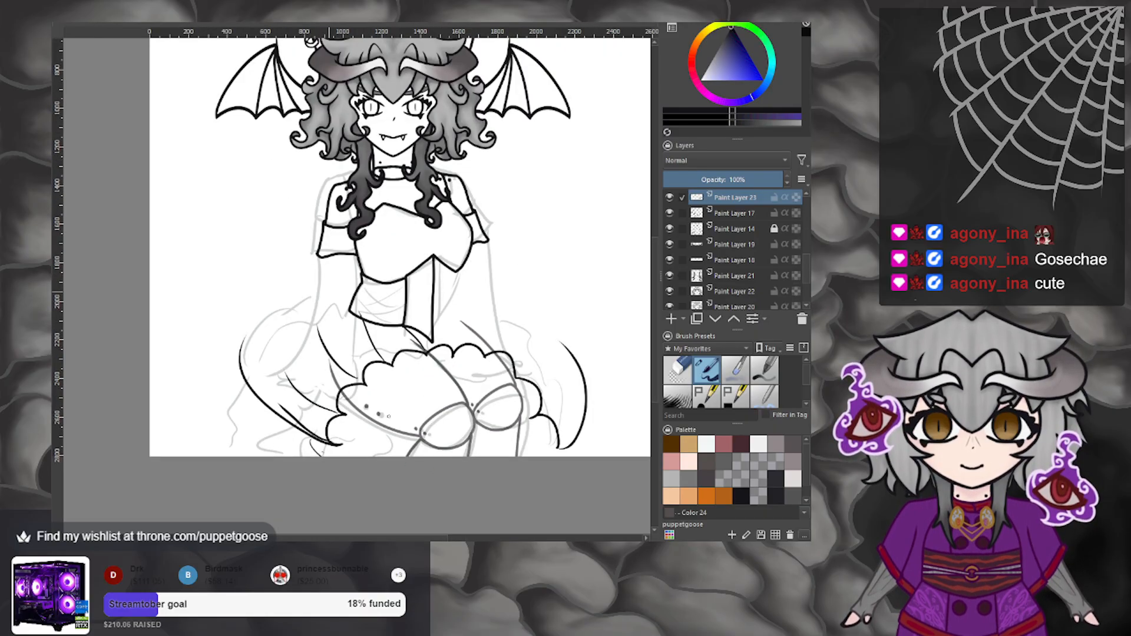
pyautogui.scroll(1, 389, 416)
pyautogui.hotkey('ctrl', 'z')
pyautogui.hotkey('ctrl', 'z')
pyautogui.hotkey('ctrl', 'z')
pyautogui.press('m')
pyautogui.hotkey('ctrl', 'z')
pyautogui.hotkey('ctrl', 'z')
pyautogui.hotkey('ctrl', 'z')
pyautogui.hotkey('ctrl', 'z')
pyautogui.hotkey('ctrl', 'z')
pyautogui.hotkey('ctrl', 'z')
pyautogui.hotkey('ctrl', 'z')
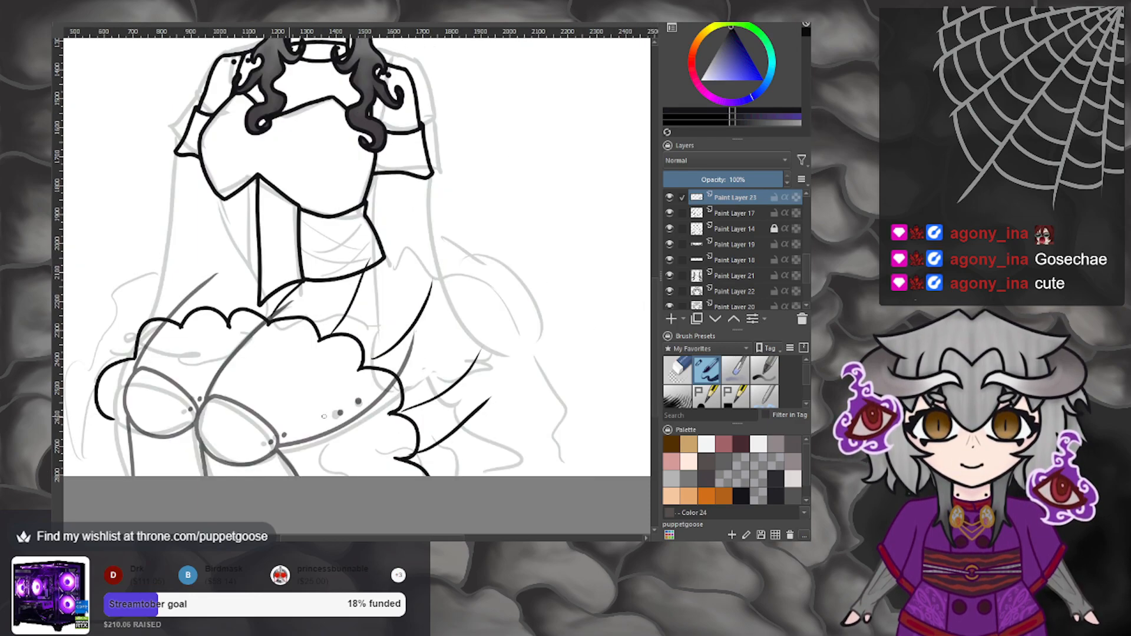
pyautogui.hotkey('ctrl', 'z')
pyautogui.hotkey('ctrl', 'z')
pyautogui.hotkey('ctrl', 'z')
pyautogui.hotkey('ctrl', 'z')
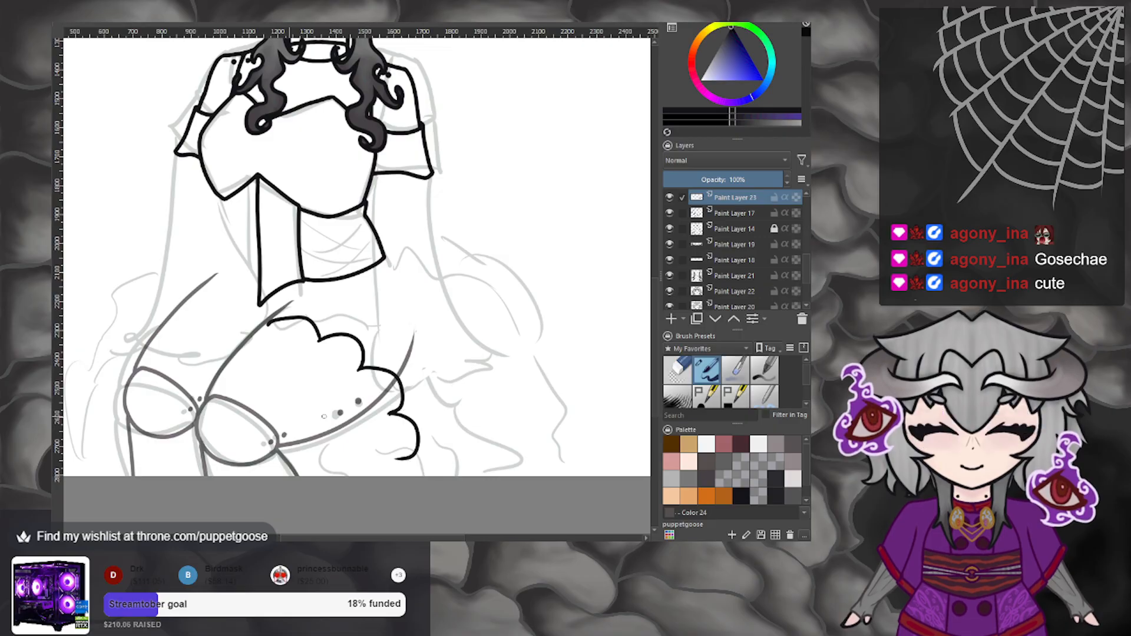
pyautogui.scroll(-3, 489, 380)
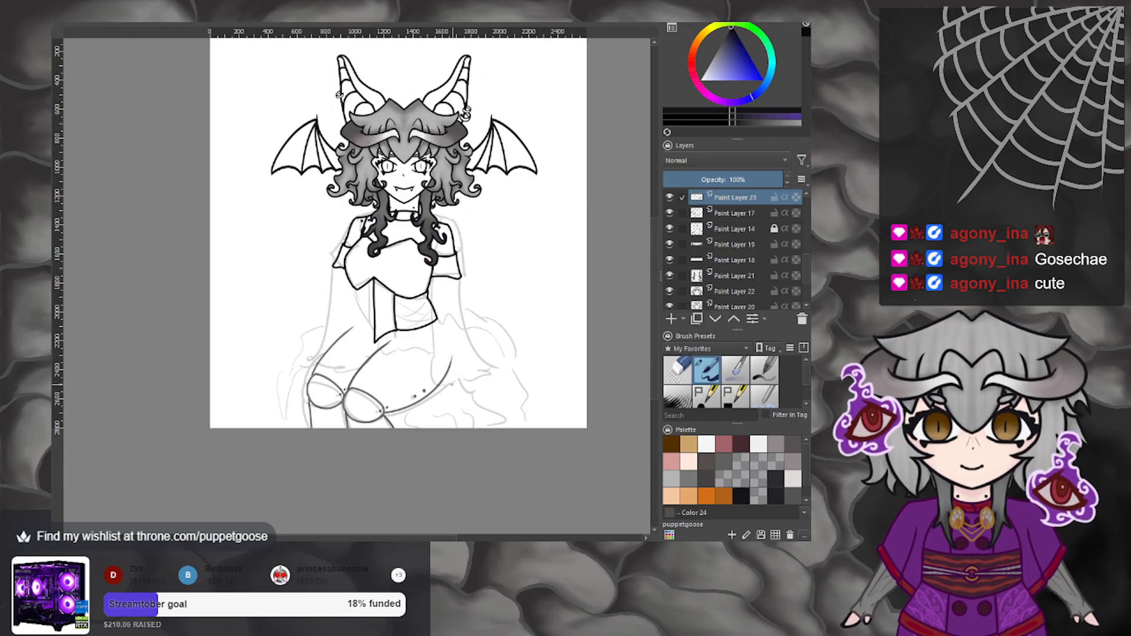
pyautogui.scroll(-2, 452, 384)
# Ink a wavy outer skirt edge from the near side of the waist and a wavy hem across the near thigh.
pyautogui.scroll(5, 405, 371)
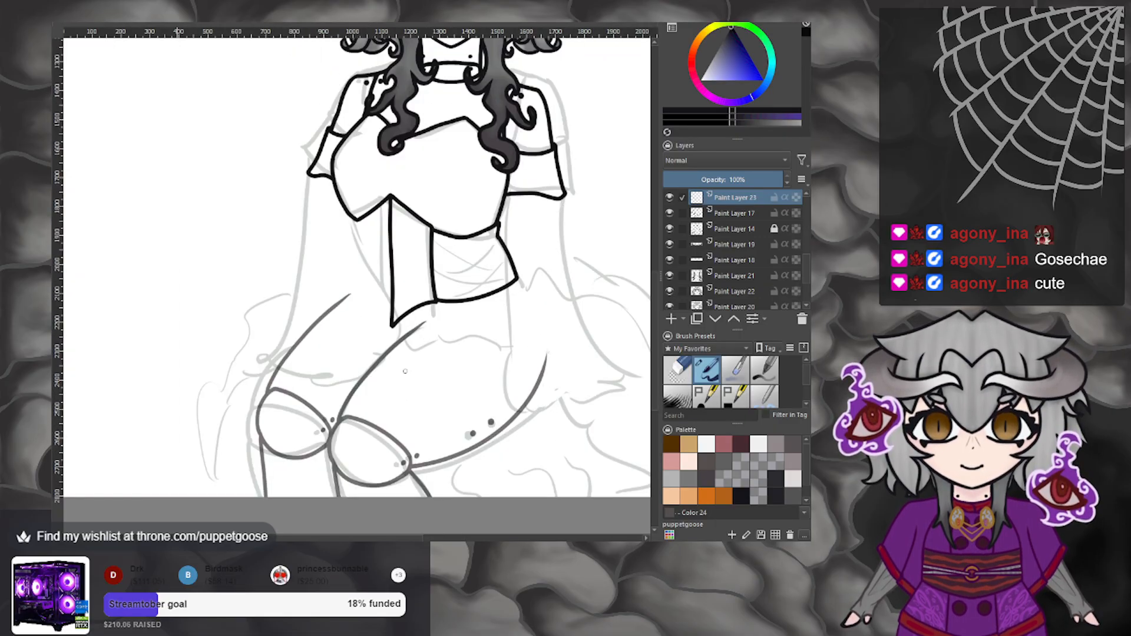
pyautogui.scroll(-3, 405, 371)
pyautogui.scroll(3, 442, 364)
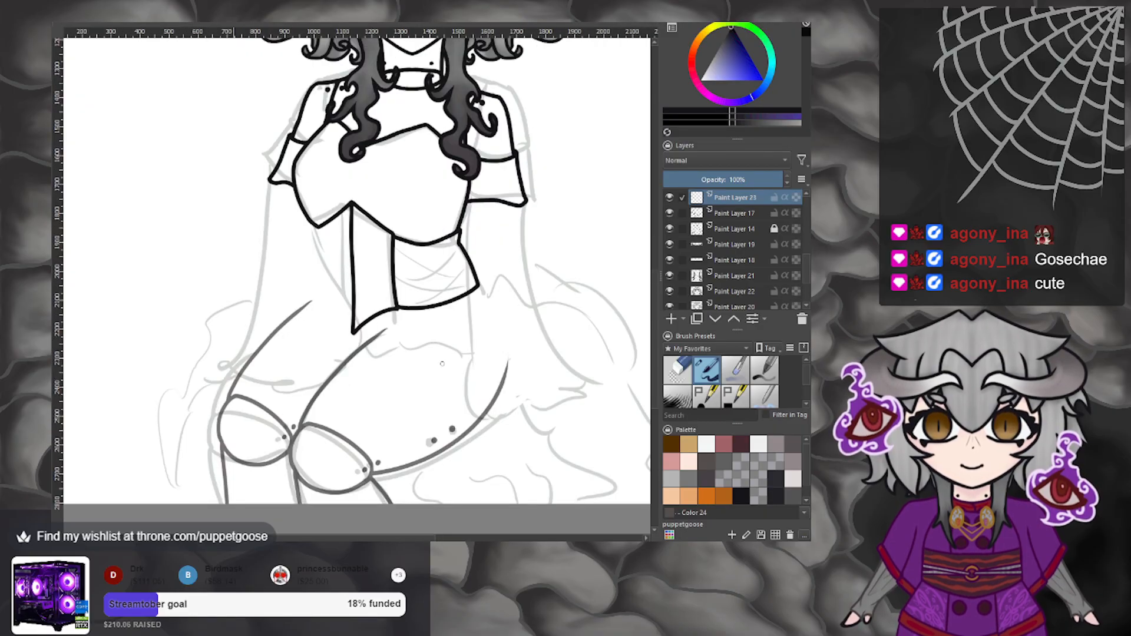
pyautogui.scroll(-3, 442, 364)
pyautogui.scroll(3, 441, 364)
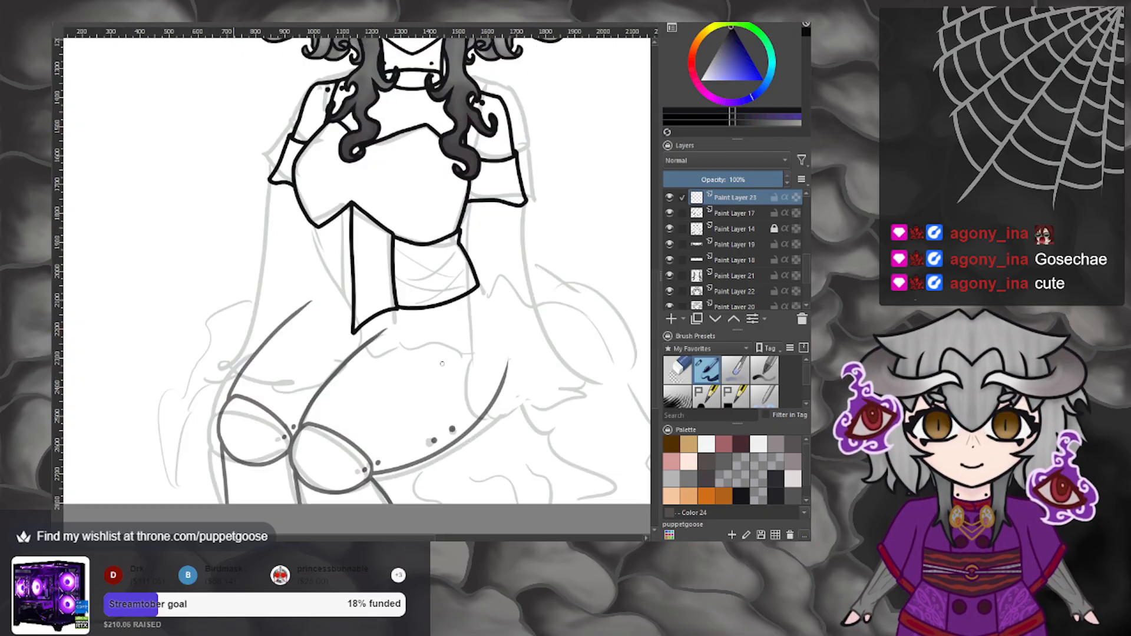
pyautogui.moveTo(479, 288)
pyautogui.mouseDown()
pyautogui.moveTo(536, 306)
pyautogui.moveTo(613, 445)
pyautogui.mouseUp()
pyautogui.hotkey('ctrl', 'z')
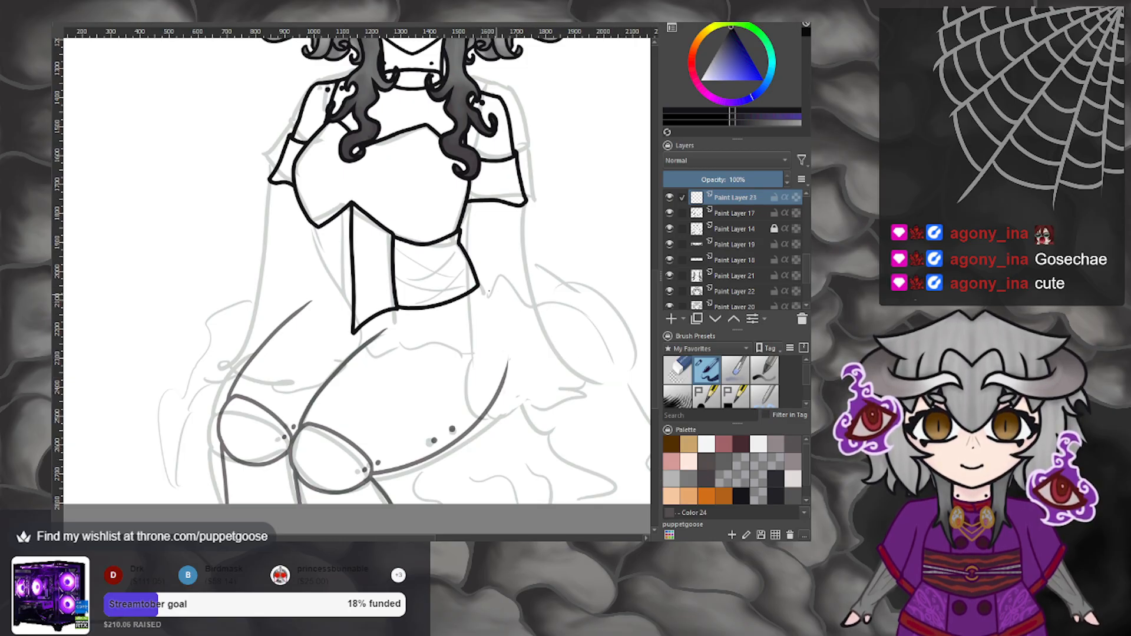
pyautogui.moveTo(471, 256)
pyautogui.mouseDown()
pyautogui.moveTo(548, 257)
pyautogui.moveTo(622, 347)
pyautogui.moveTo(626, 502)
pyautogui.mouseUp()
pyautogui.moveTo(356, 336)
pyautogui.mouseDown()
pyautogui.moveTo(350, 350)
pyautogui.moveTo(425, 377)
pyautogui.moveTo(494, 473)
pyautogui.moveTo(479, 505)
pyautogui.mouseUp()
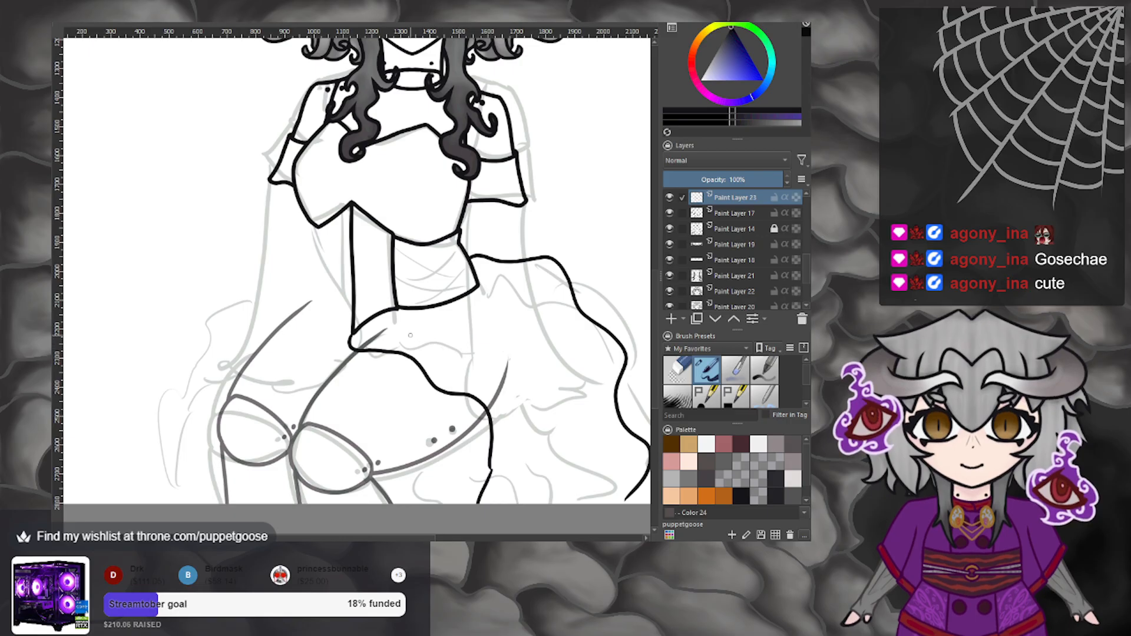
# Ink short curved fold lines fanning from the waist down through the near side of the wavy skirt.
pyautogui.moveTo(477, 287)
pyautogui.mouseDown()
pyautogui.moveTo(517, 334)
pyautogui.moveTo(508, 380)
pyautogui.mouseUp()
pyautogui.moveTo(482, 323)
pyautogui.mouseDown()
pyautogui.moveTo(485, 361)
pyautogui.moveTo(568, 422)
pyautogui.moveTo(545, 434)
pyautogui.moveTo(565, 481)
pyautogui.mouseUp()
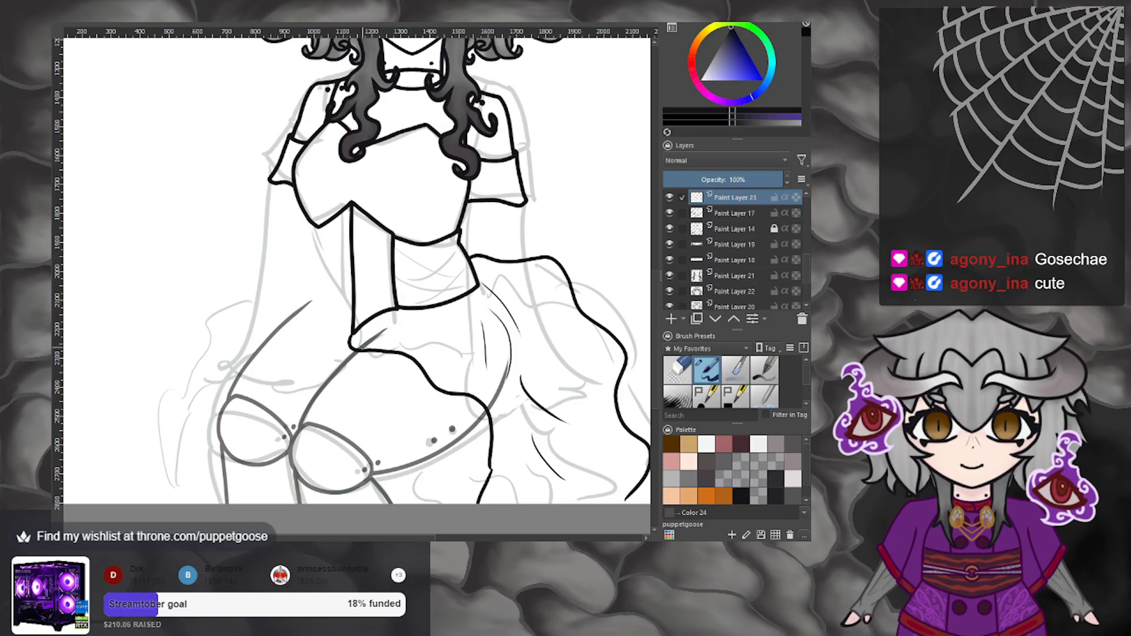
pyautogui.scroll(-6, 403, 367)
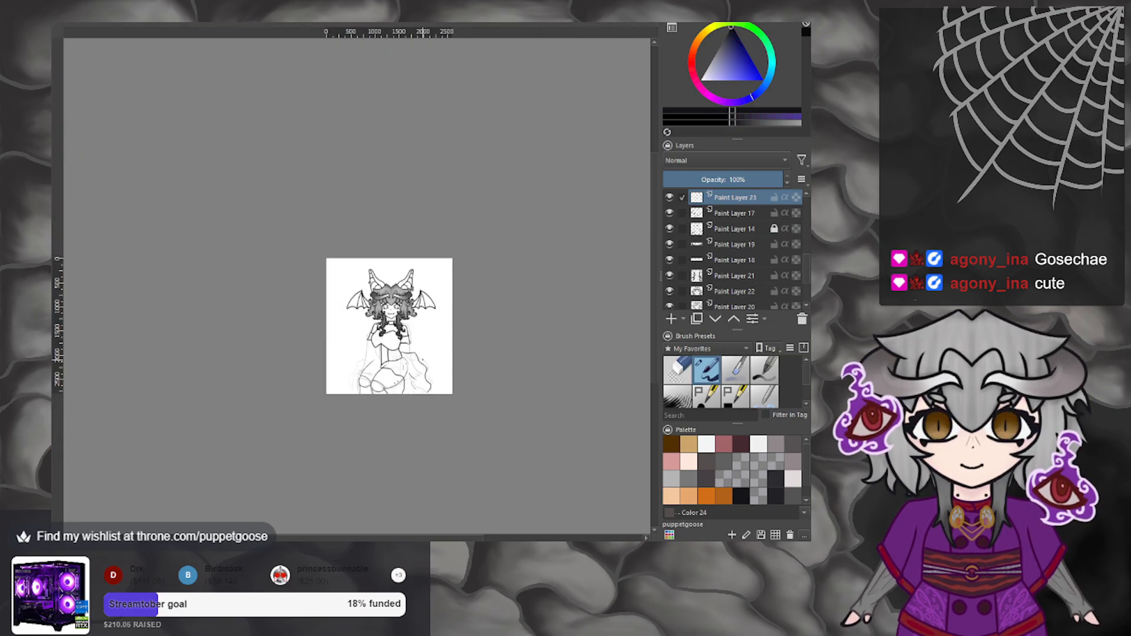
pyautogui.scroll(6, 382, 365)
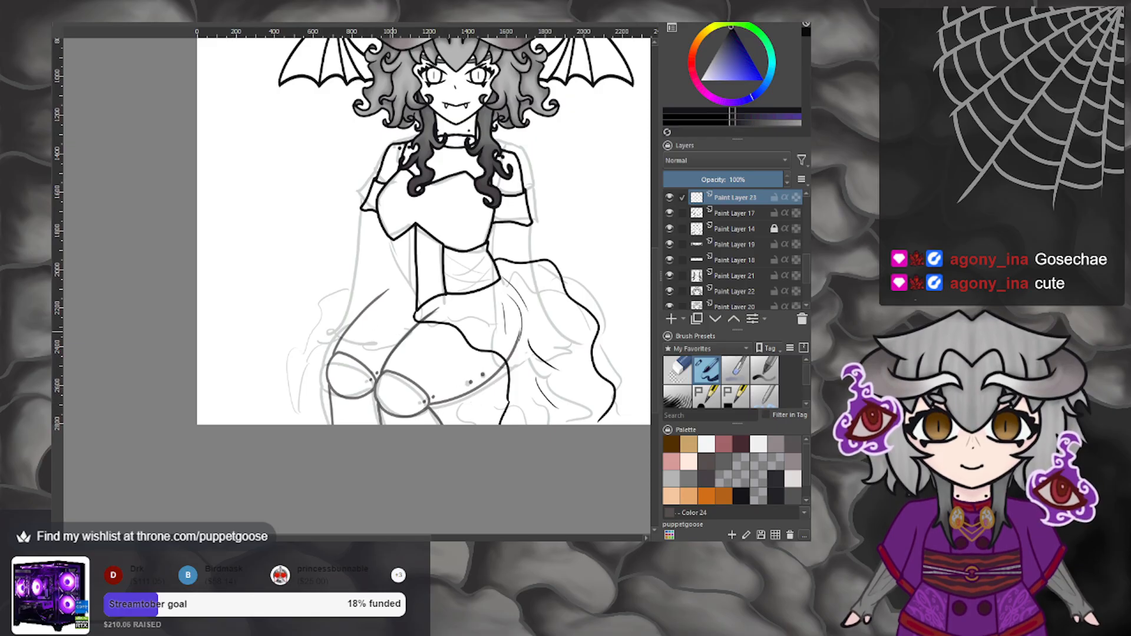
# On the mirrored canvas, ink a wavy hem across the far thigh and a wavy outer skirt edge beyond the far knee.
pyautogui.press('m')
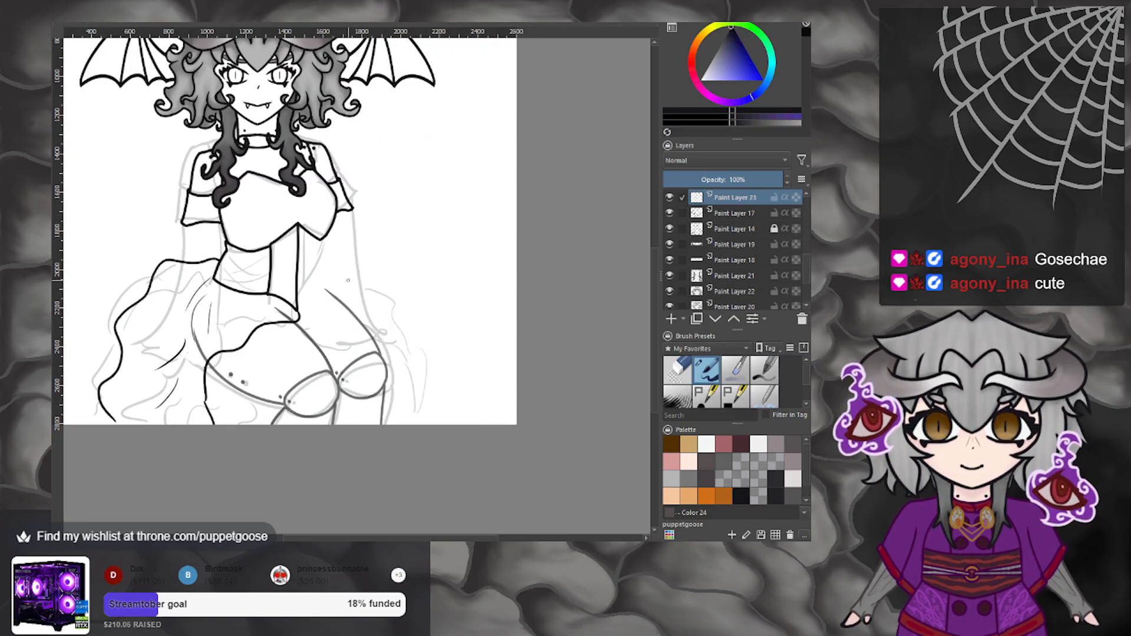
pyautogui.moveTo(410, 330)
pyautogui.mouseDown()
pyautogui.moveTo(403, 423)
pyautogui.moveTo(388, 407)
pyautogui.moveTo(393, 373)
pyautogui.moveTo(374, 300)
pyautogui.moveTo(326, 259)
pyautogui.mouseUp()
pyautogui.hotkey('ctrl', 'z')
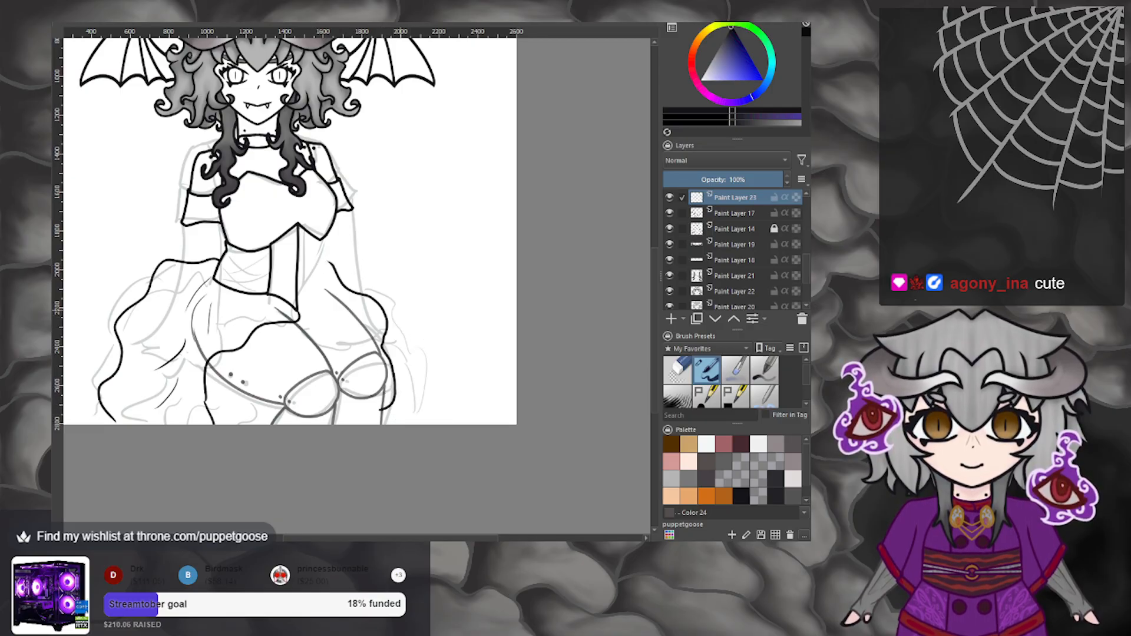
pyautogui.scroll(-3, 441, 362)
pyautogui.scroll(4, 403, 350)
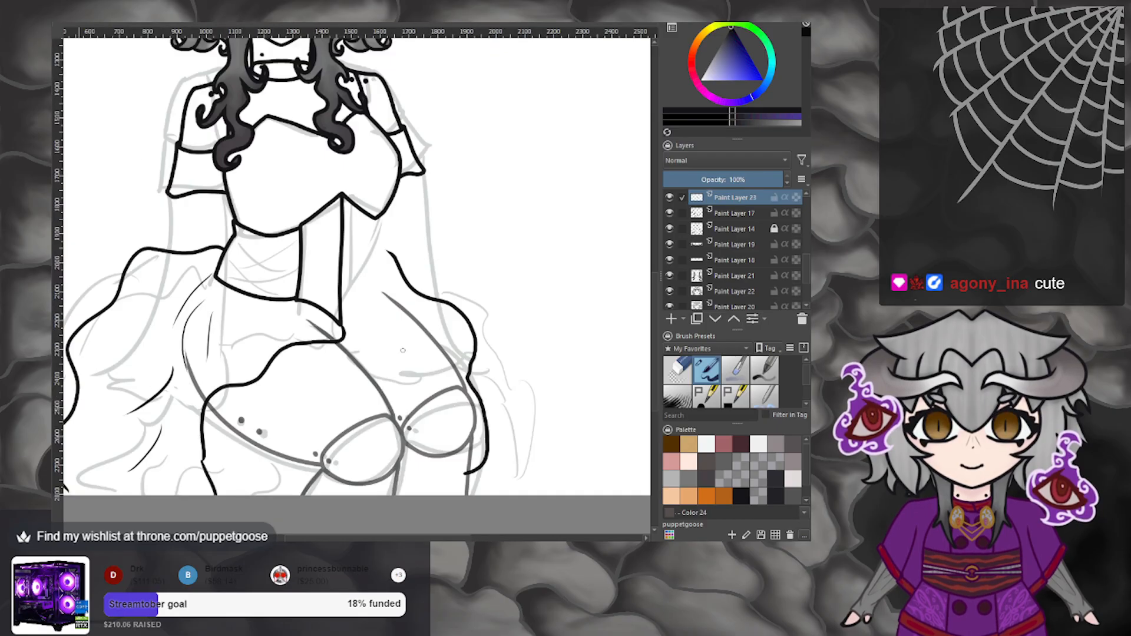
pyautogui.scroll(-2, 403, 350)
pyautogui.scroll(2, 403, 350)
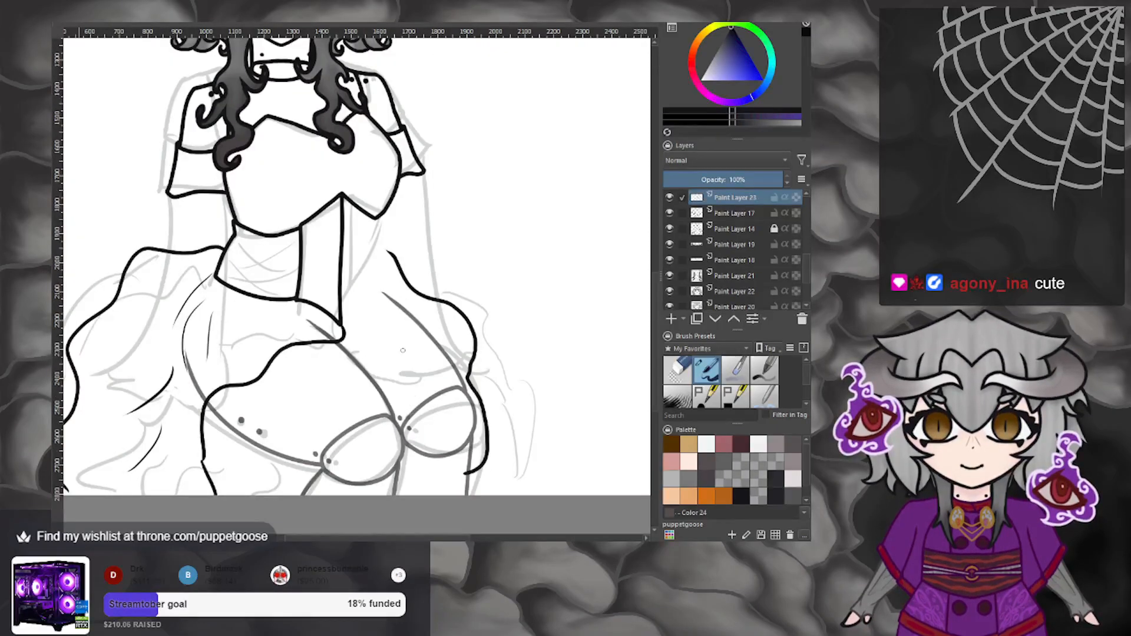
pyautogui.moveTo(351, 341)
pyautogui.mouseDown()
pyautogui.moveTo(389, 339)
pyautogui.moveTo(447, 370)
pyautogui.moveTo(491, 429)
pyautogui.moveTo(472, 458)
pyautogui.mouseUp()
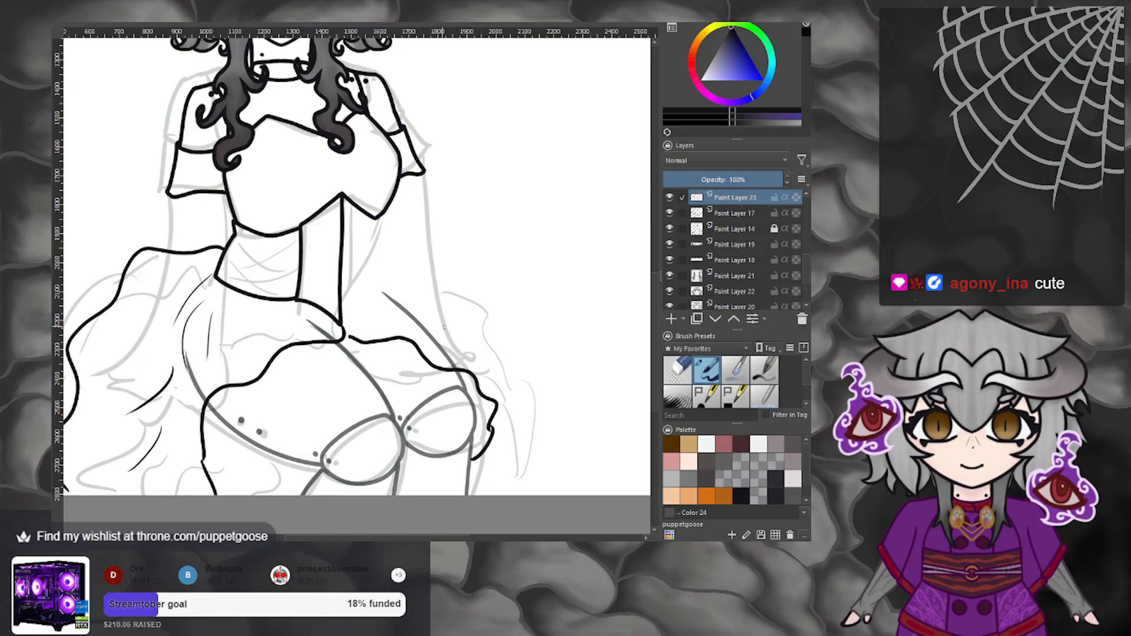
pyautogui.moveTo(439, 321)
pyautogui.mouseDown()
pyautogui.moveTo(482, 360)
pyautogui.moveTo(519, 494)
pyautogui.mouseUp()
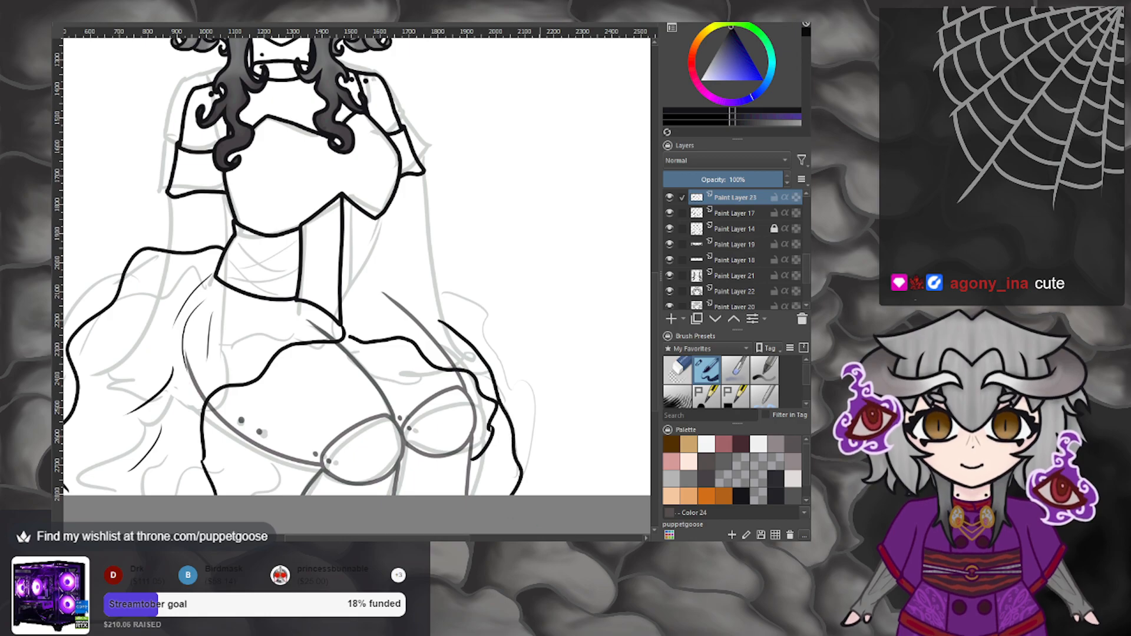
# Examine the wavy skirt's silhouette on the whole figure in both mirrored and normal orientation.
pyautogui.scroll(-5, 536, 496)
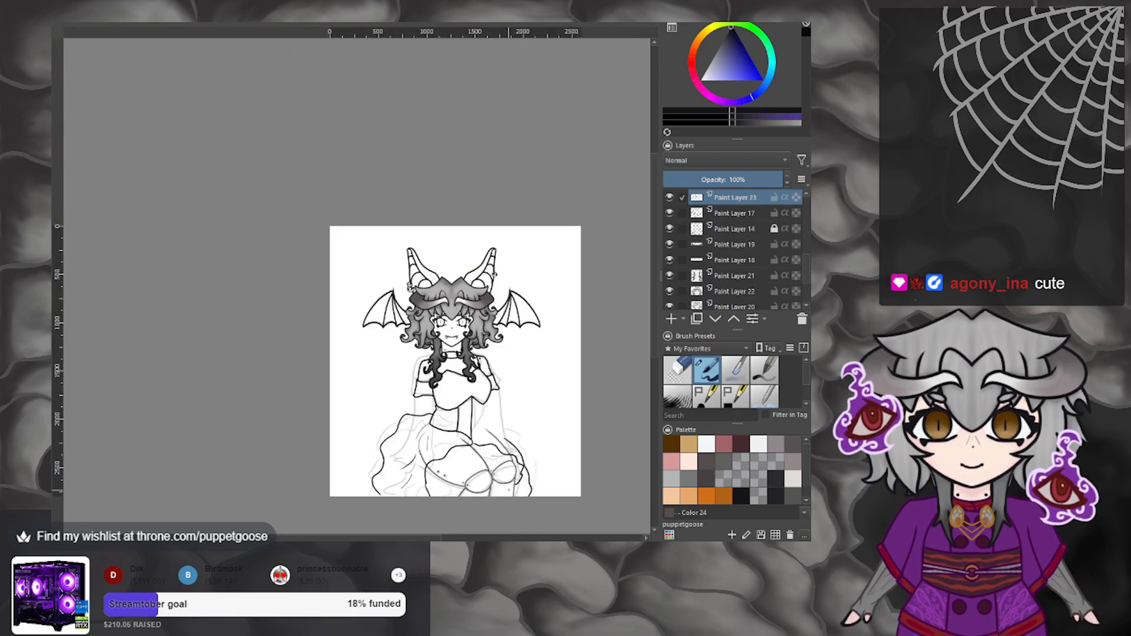
pyautogui.scroll(3, 511, 490)
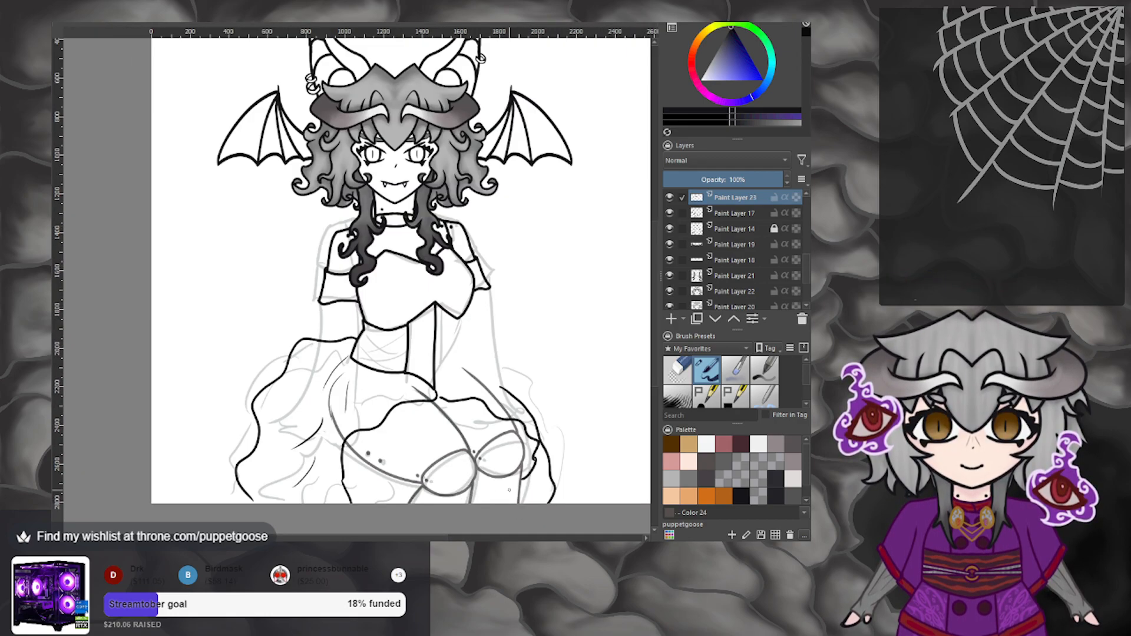
pyautogui.scroll(-3, 509, 489)
pyautogui.scroll(2, 492, 492)
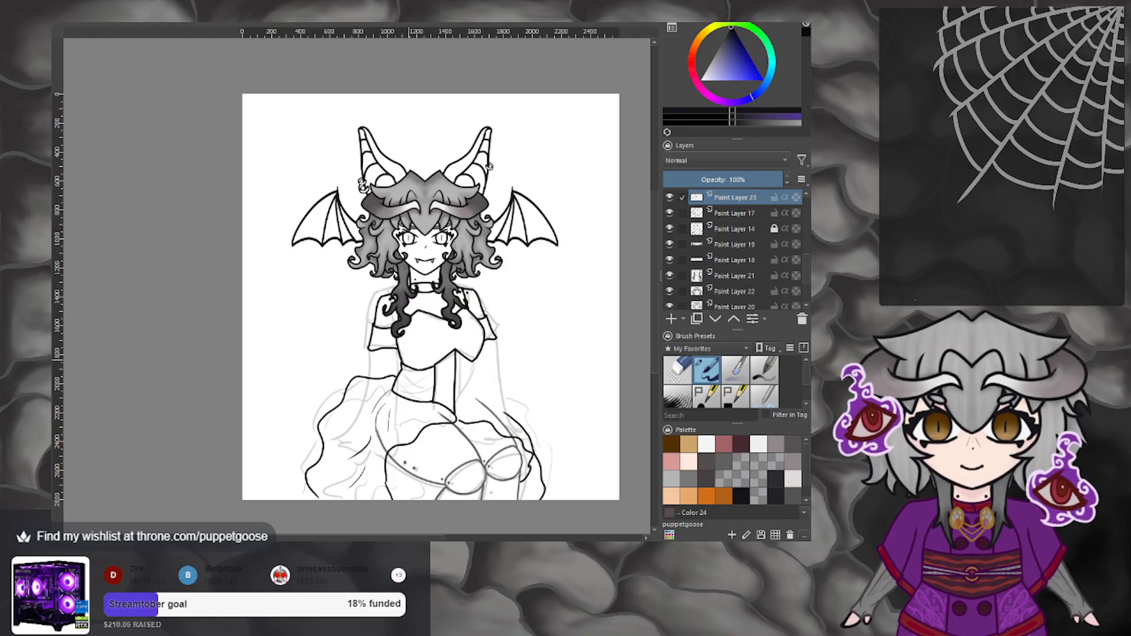
pyautogui.press('m')
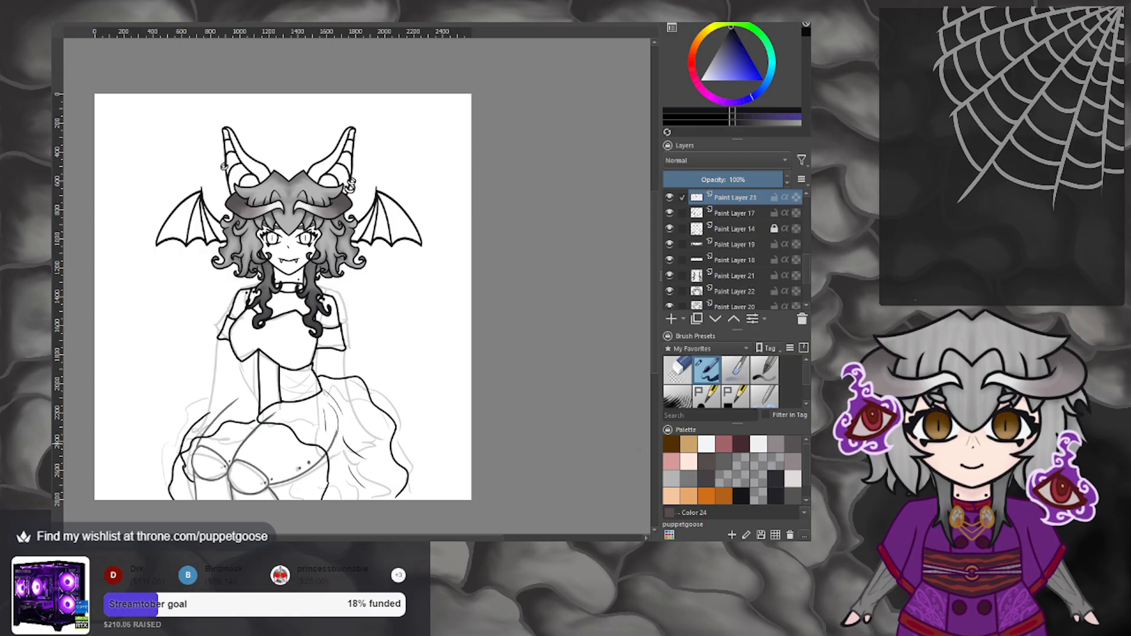
pyautogui.scroll(-3, 542, 437)
pyautogui.scroll(4, 429, 434)
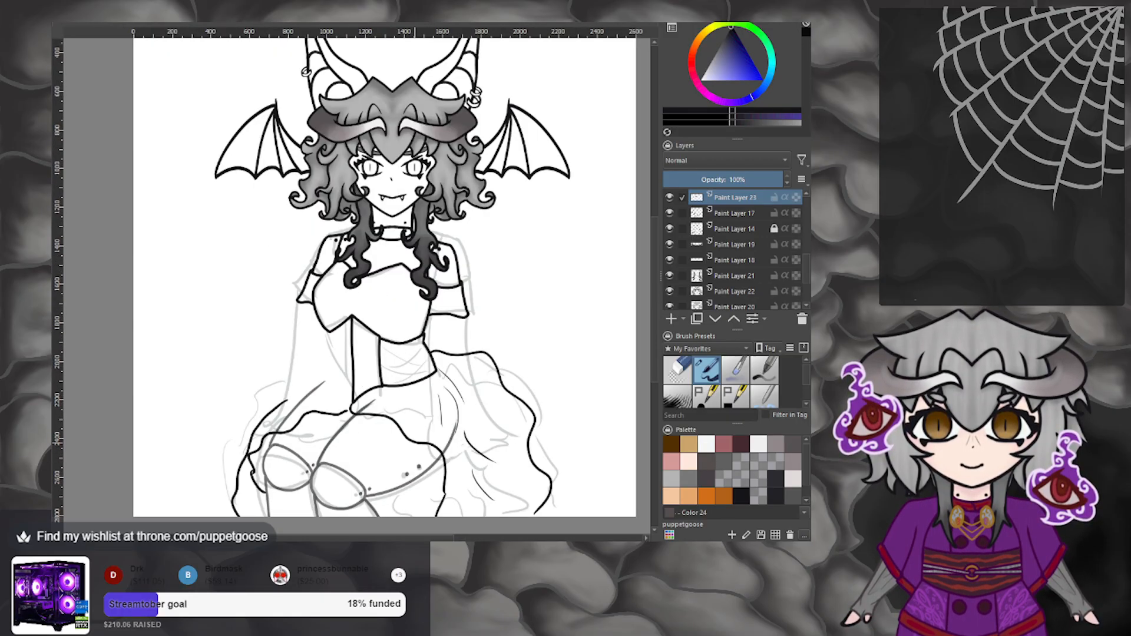
pyautogui.scroll(2, 395, 450)
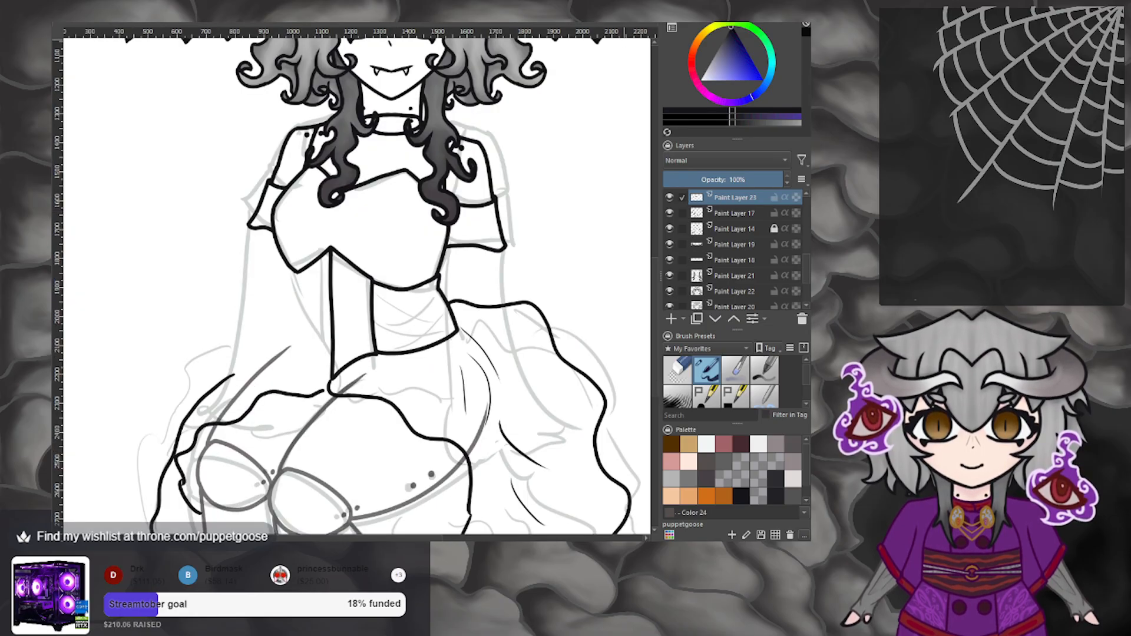
# Undo the whole wavy skirt, including its fold lines, hem and outer edges on both sides.
pyautogui.hotkey('ctrl', 'z')
pyautogui.hotkey('ctrl', 'z')
pyautogui.hotkey('ctrl', 'z')
pyautogui.hotkey('ctrl', 'z')
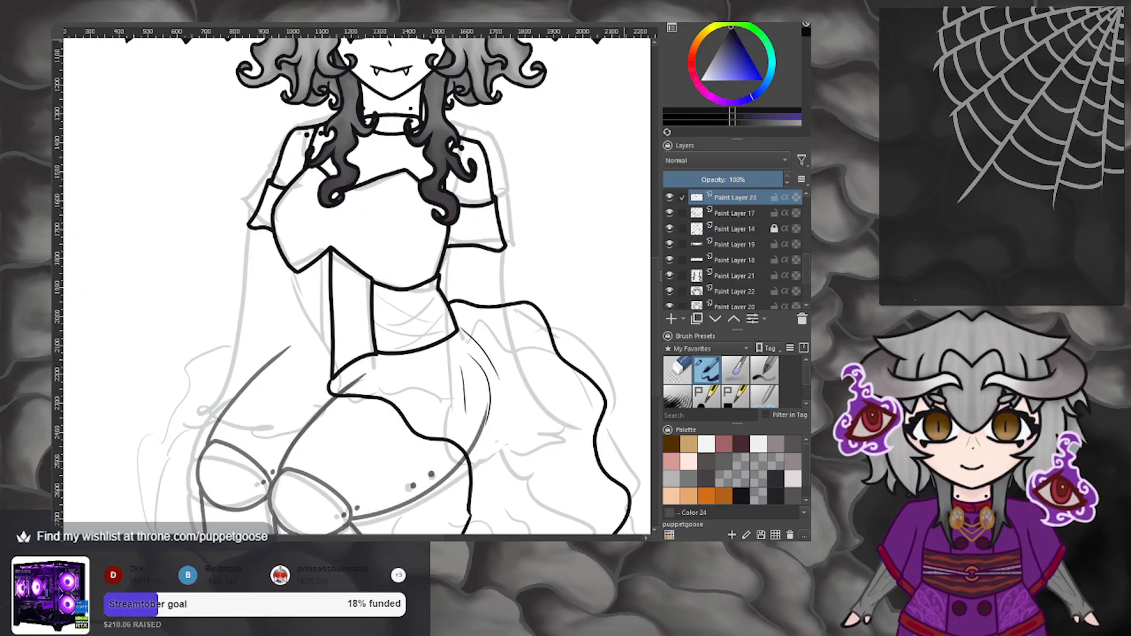
pyautogui.hotkey('ctrl', 'z')
pyautogui.hotkey('ctrl', 'z')
pyautogui.hotkey('ctrl', 'z')
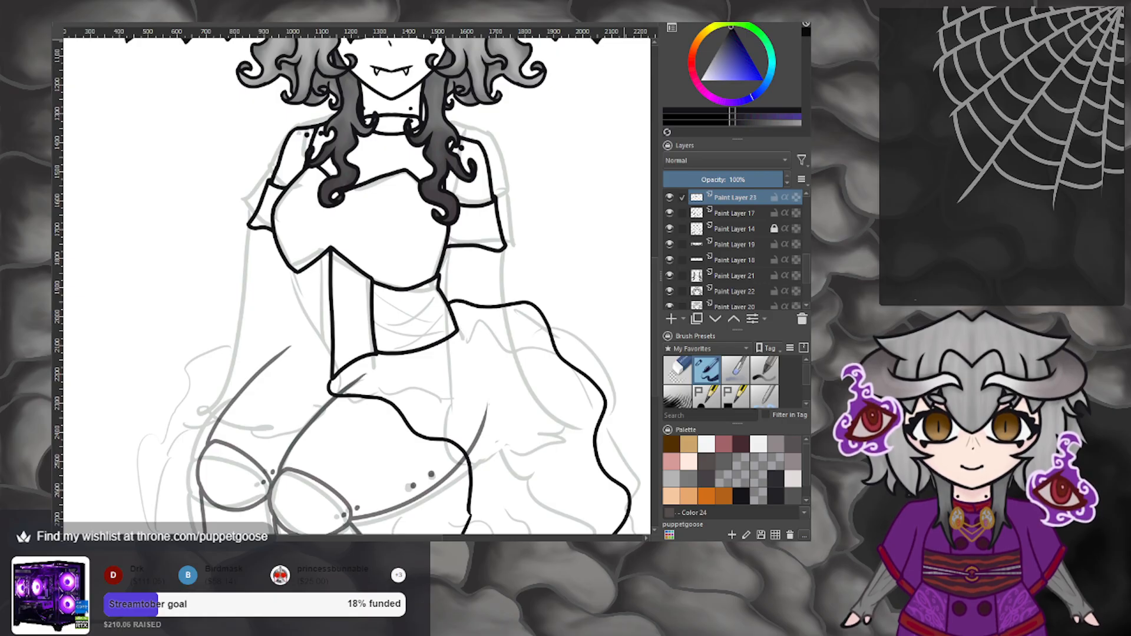
pyautogui.hotkey('ctrl', 'z')
pyautogui.hotkey('ctrl', 'z')
pyautogui.hotkey('ctrl', 'z')
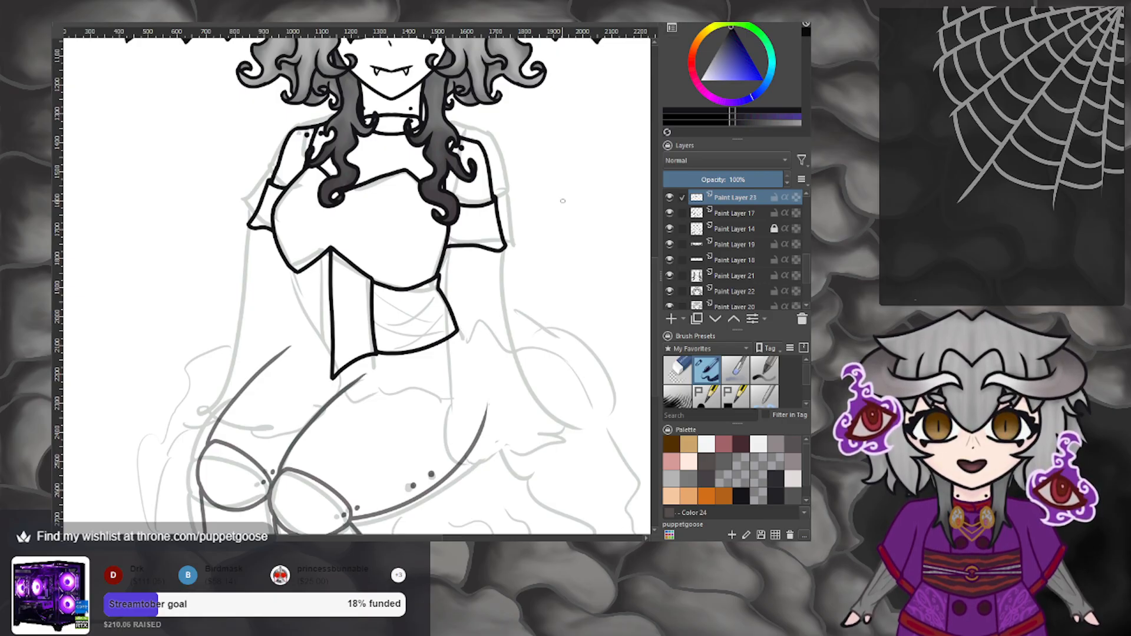
pyautogui.scroll(-2, 549, 200)
pyautogui.scroll(4, 497, 310)
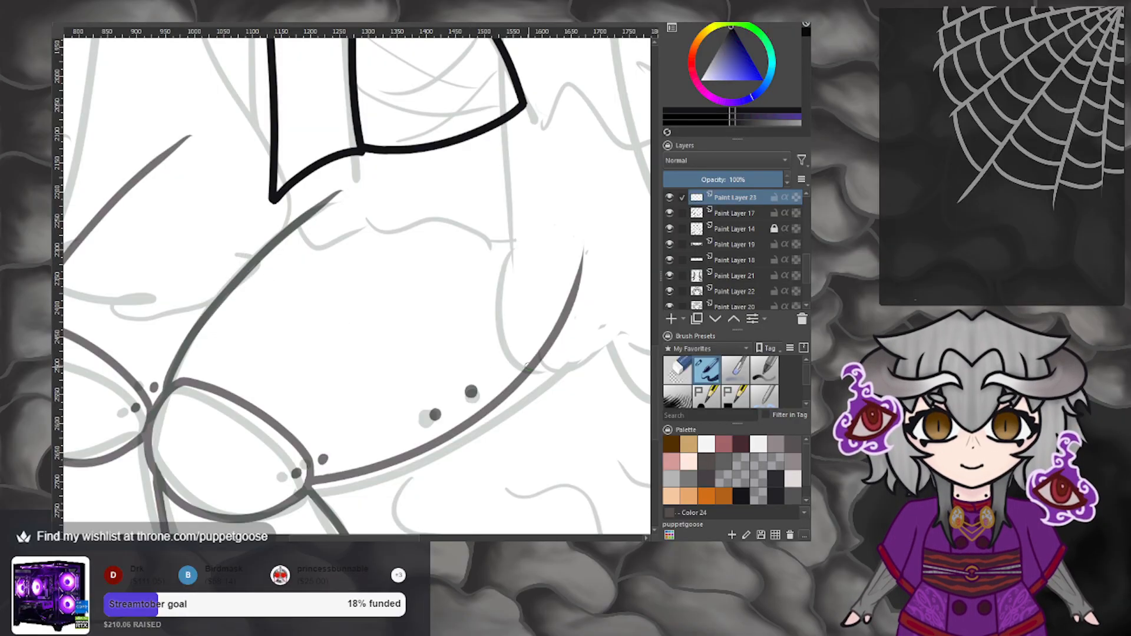
# Try to ink a curved edge line across the near thigh, from its inner contour down to its outer contour.
pyautogui.moveTo(522, 367); pyautogui.dragTo(282, 198)
pyautogui.hotkey('ctrl', 'z')
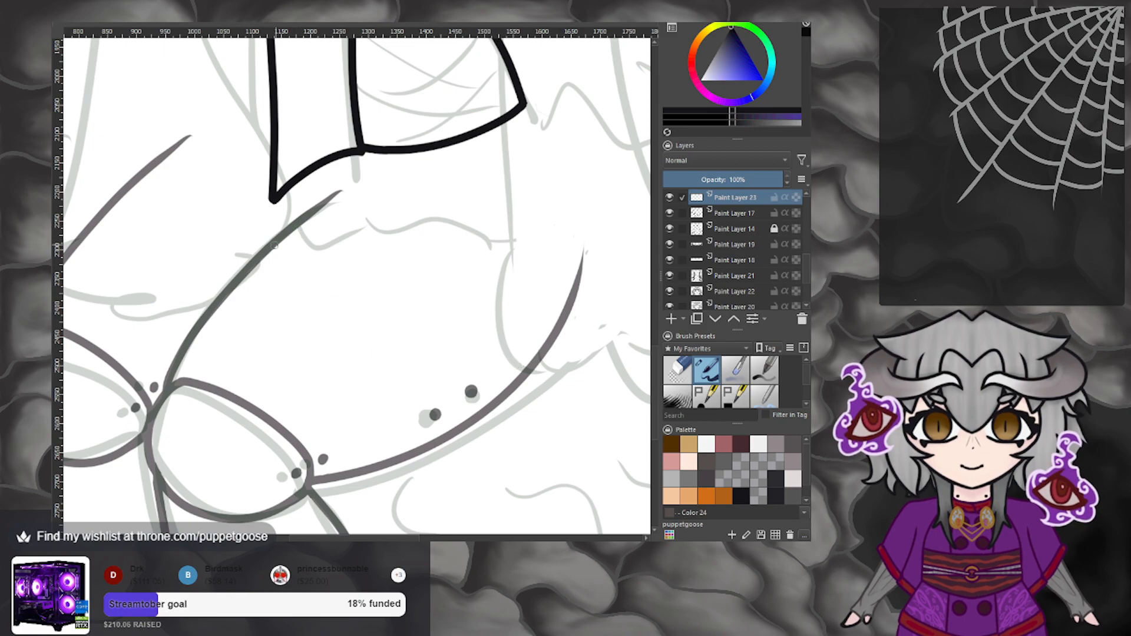
pyautogui.moveTo(257, 259)
pyautogui.mouseDown()
pyautogui.moveTo(405, 309)
pyautogui.moveTo(502, 393)
pyautogui.mouseUp()
pyautogui.hotkey('ctrl', 'z')
pyautogui.moveTo(241, 265)
pyautogui.mouseDown()
pyautogui.moveTo(269, 265)
pyautogui.moveTo(500, 414)
pyautogui.mouseUp()
pyautogui.hotkey('ctrl', 'z')
pyautogui.moveTo(241, 257); pyautogui.dragTo(522, 393)
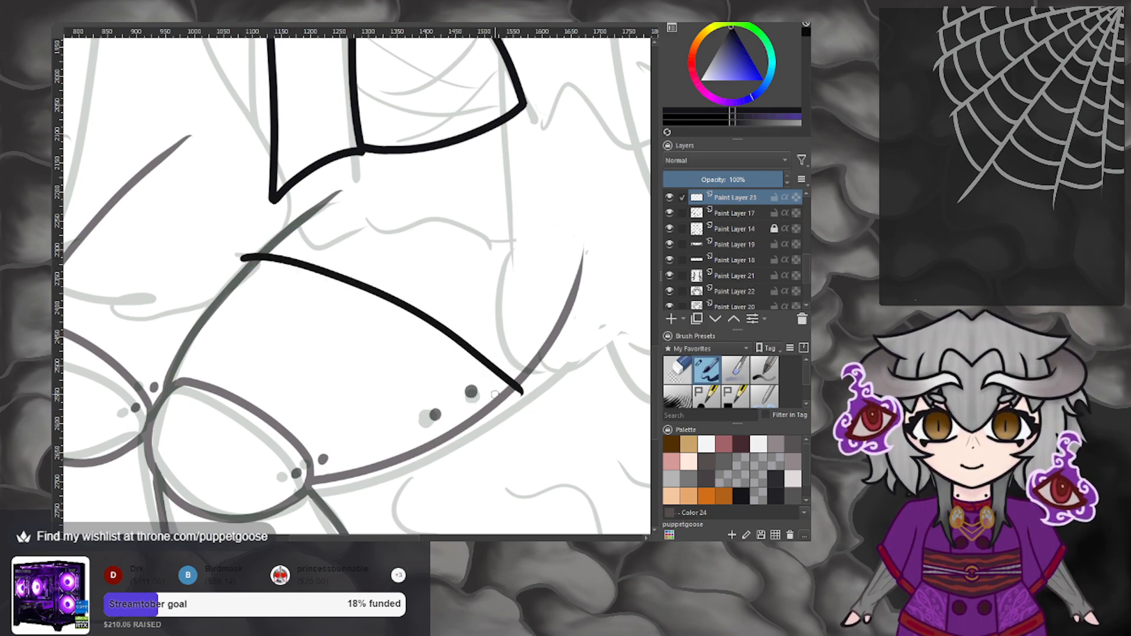
pyautogui.hotkey('ctrl', 'z')
# On the mirrored canvas, ink a smooth arched edge line across the near thigh, ending just past its outer contour.
pyautogui.scroll(-3, 440, 355)
pyautogui.scroll(2, 441, 355)
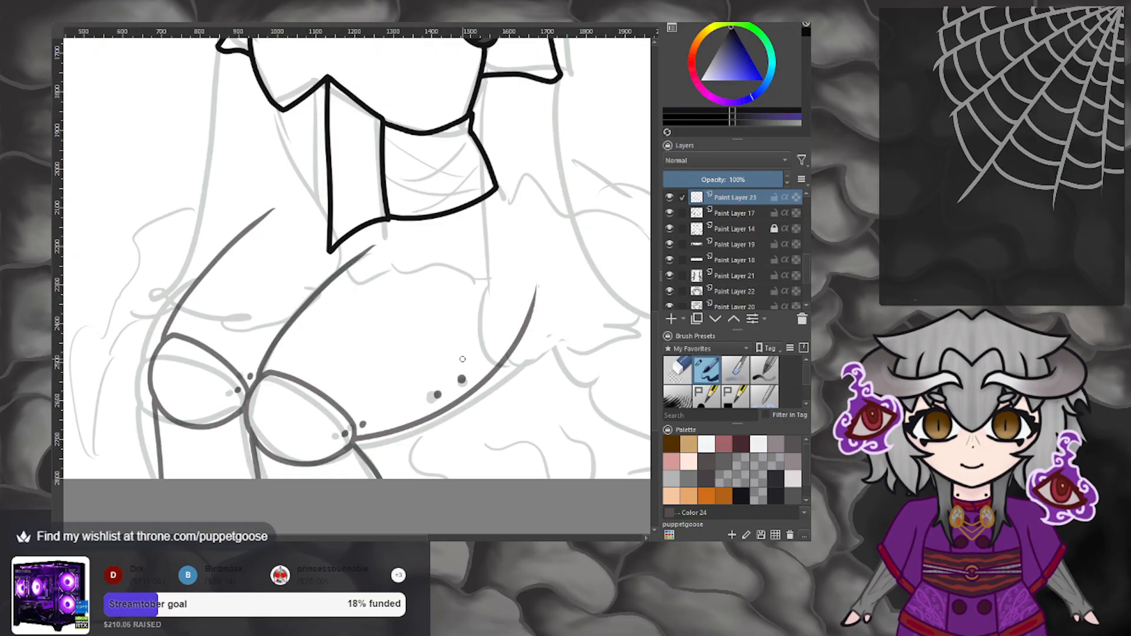
pyautogui.press('m')
pyautogui.moveTo(224, 386)
pyautogui.mouseDown()
pyautogui.moveTo(408, 282)
pyautogui.moveTo(438, 280)
pyautogui.mouseUp()
pyautogui.hotkey('ctrl', 'z')
pyautogui.moveTo(228, 399)
pyautogui.mouseDown()
pyautogui.moveTo(410, 294)
pyautogui.moveTo(530, 247)
pyautogui.mouseUp()
pyautogui.hotkey('ctrl', 'z')
# Ink a shorter curved edge line across the far thigh and a small wavy edge at its outer end.
pyautogui.moveTo(414, 312); pyautogui.dragTo(517, 255)
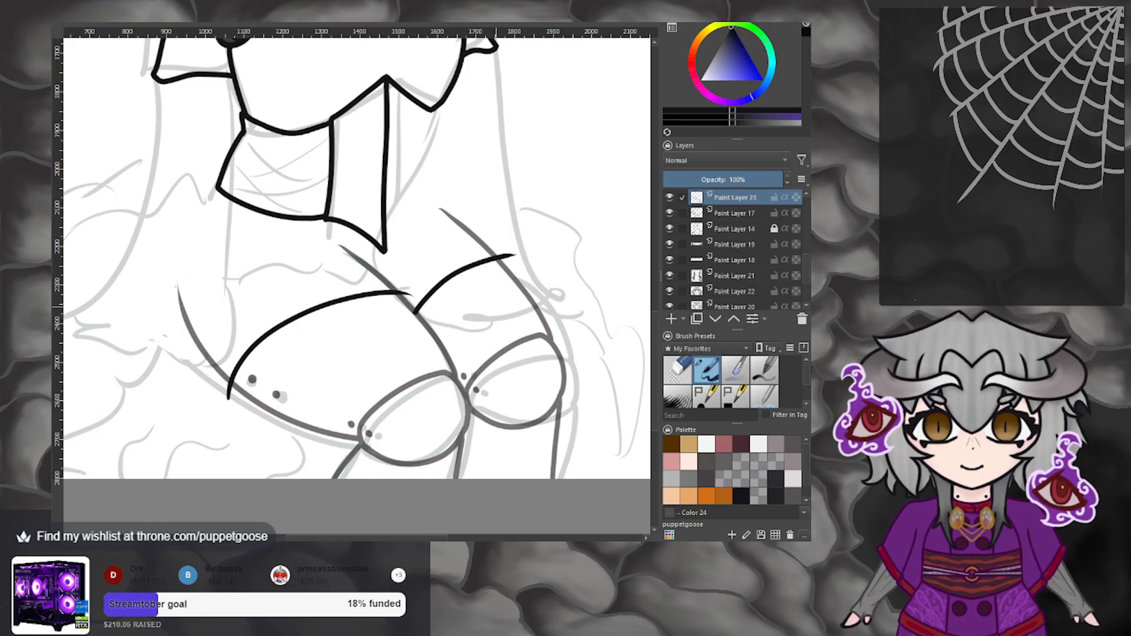
pyautogui.scroll(-5, 499, 308)
pyautogui.scroll(1, 499, 307)
pyautogui.scroll(4, 501, 304)
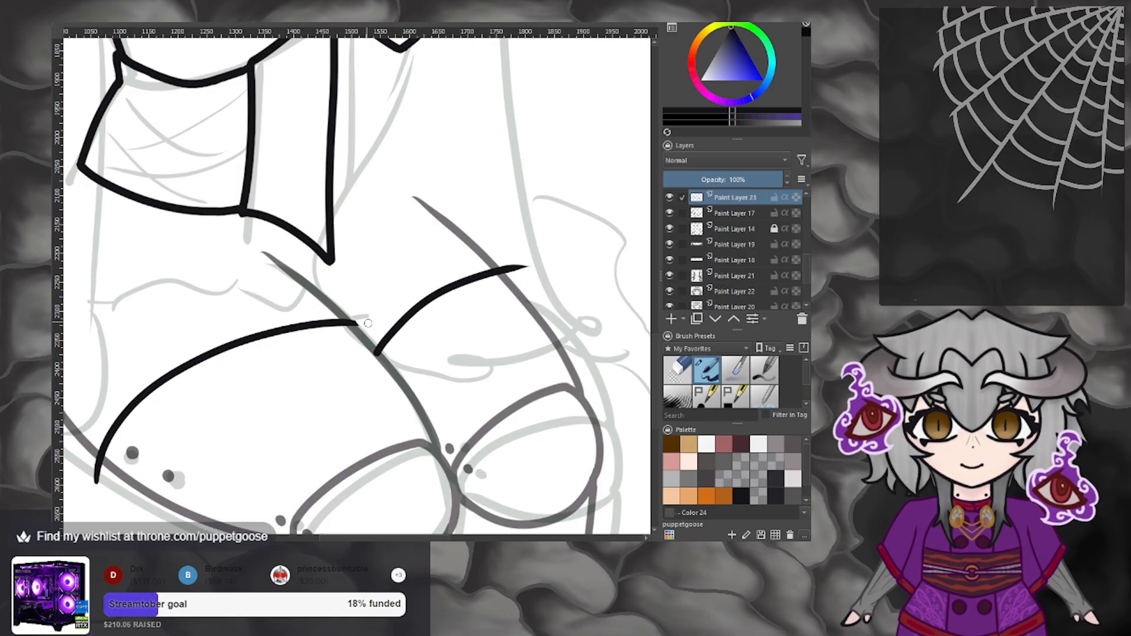
pyautogui.moveTo(508, 262)
pyautogui.mouseDown()
pyautogui.moveTo(530, 267)
pyautogui.moveTo(487, 242)
pyautogui.moveTo(504, 274)
pyautogui.moveTo(488, 247)
pyautogui.mouseUp()
pyautogui.hotkey('ctrl', 'z')
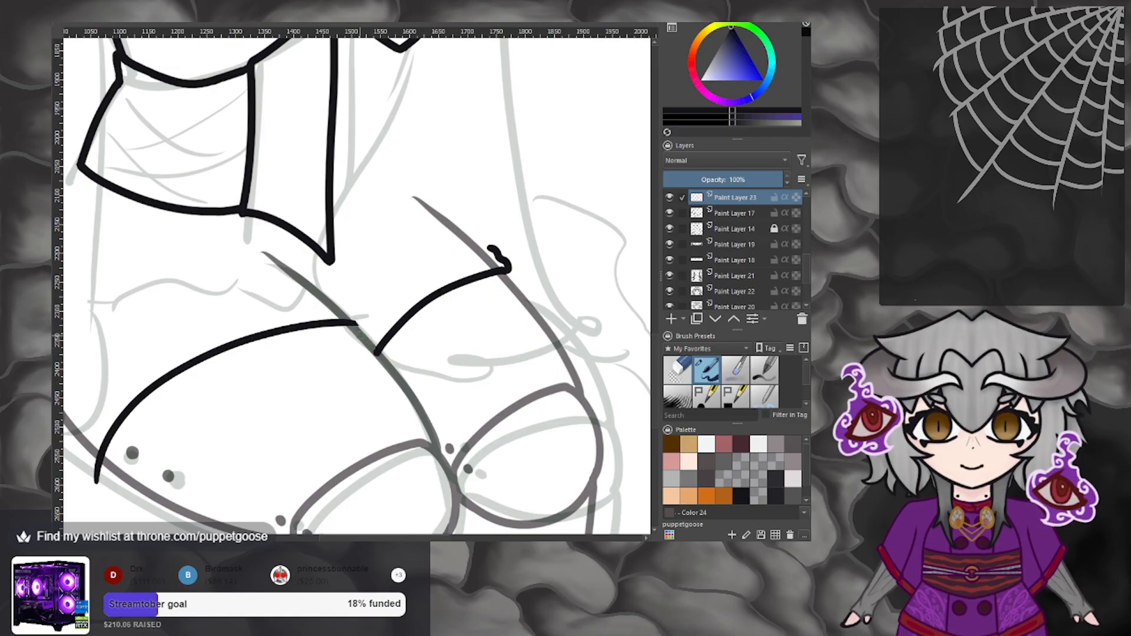
# Try short connecting strokes between the pointed waist panel, the near thigh's inner contour and the new thigh lines.
pyautogui.moveTo(355, 323); pyautogui.dragTo(377, 352)
pyautogui.hotkey('ctrl', 'z')
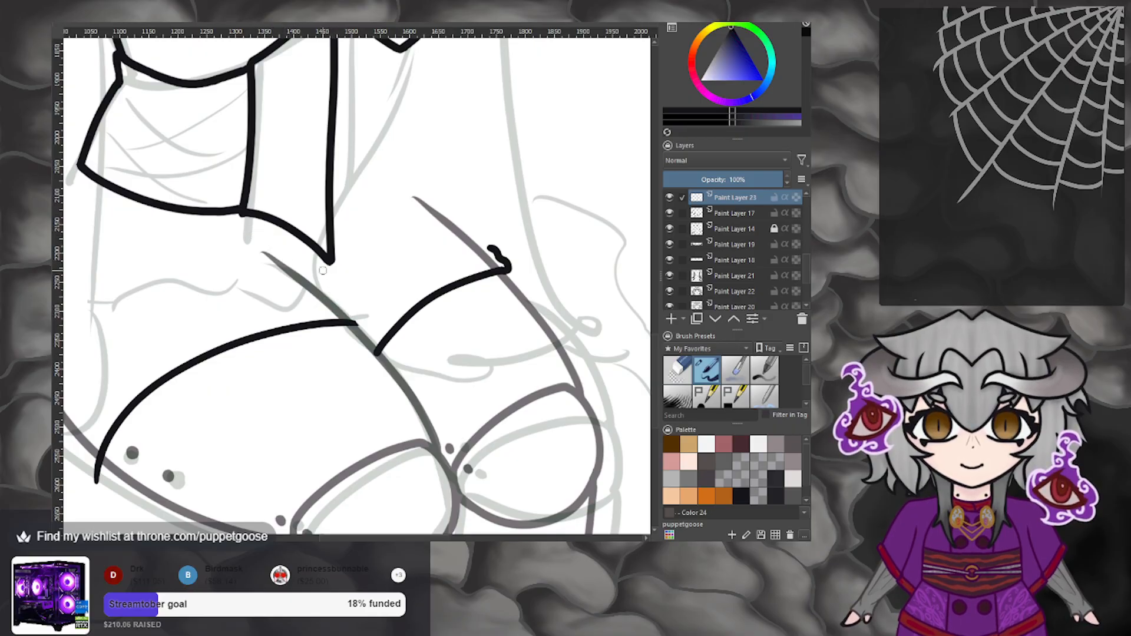
pyautogui.moveTo(327, 261); pyautogui.dragTo(360, 334)
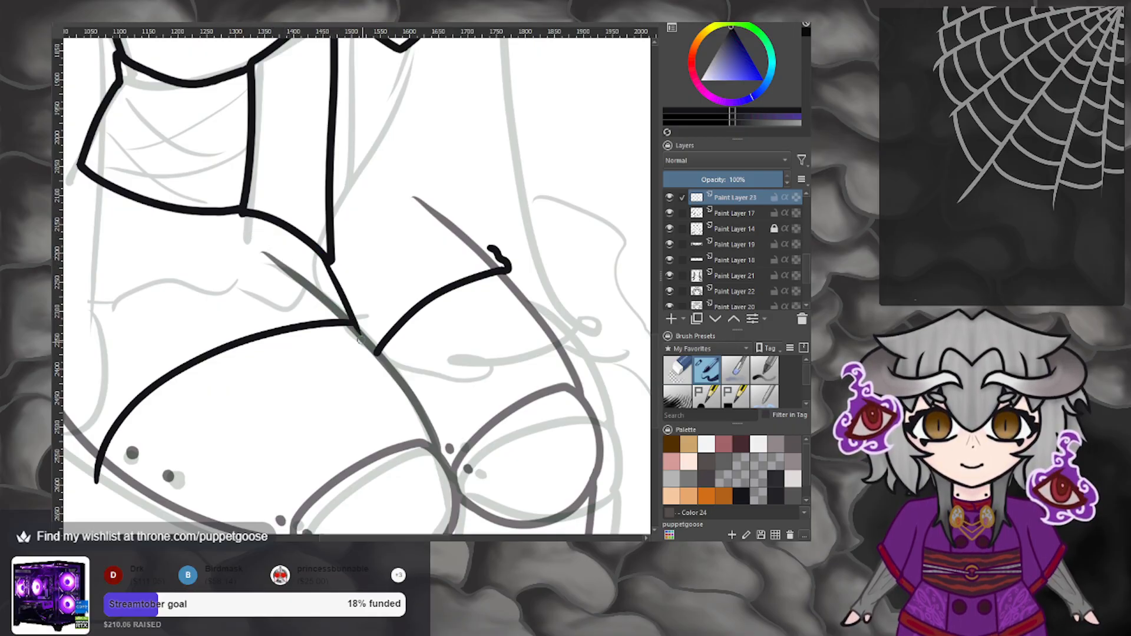
pyautogui.hotkey('ctrl', 'z')
pyautogui.hotkey('ctrl', 'shift', 'z')
pyautogui.hotkey('ctrl', 'z')
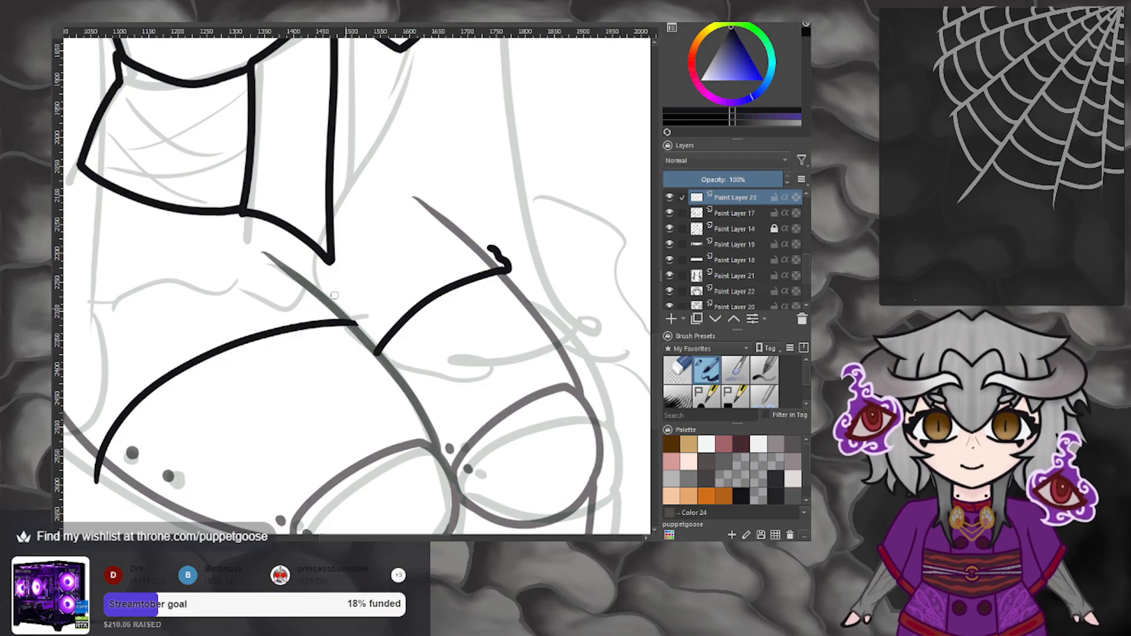
pyautogui.moveTo(318, 253)
pyautogui.mouseDown()
pyautogui.moveTo(367, 316)
pyautogui.moveTo(327, 263)
pyautogui.mouseUp()
pyautogui.hotkey('ctrl', 'z')
pyautogui.scroll(-5, 293, 261)
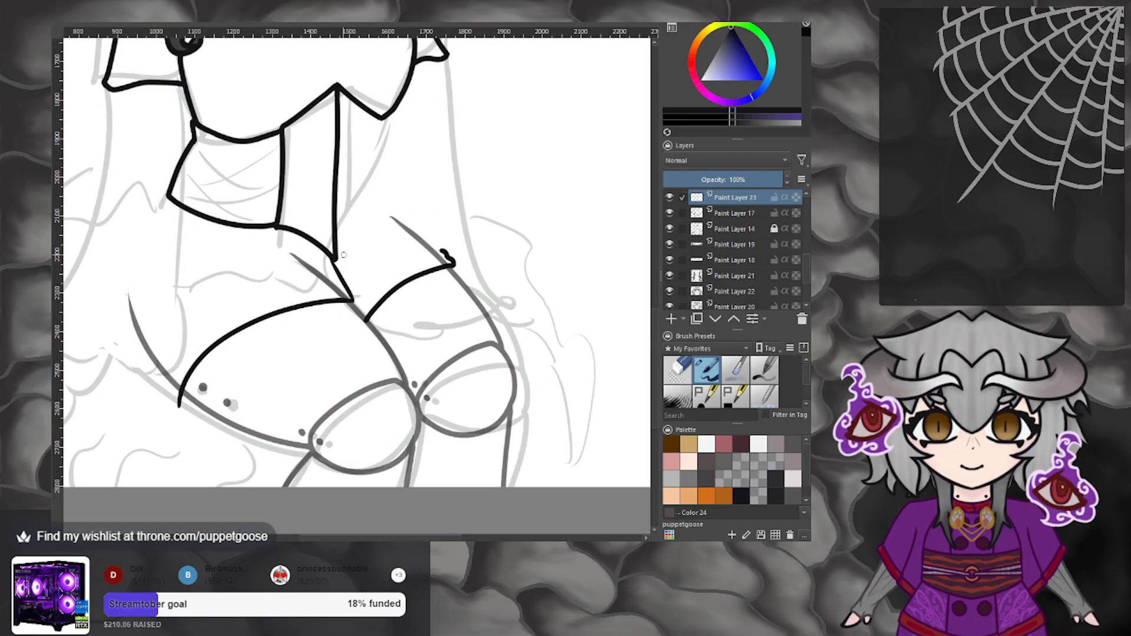
pyautogui.scroll(5, 293, 261)
pyautogui.hotkey('ctrl', 'z')
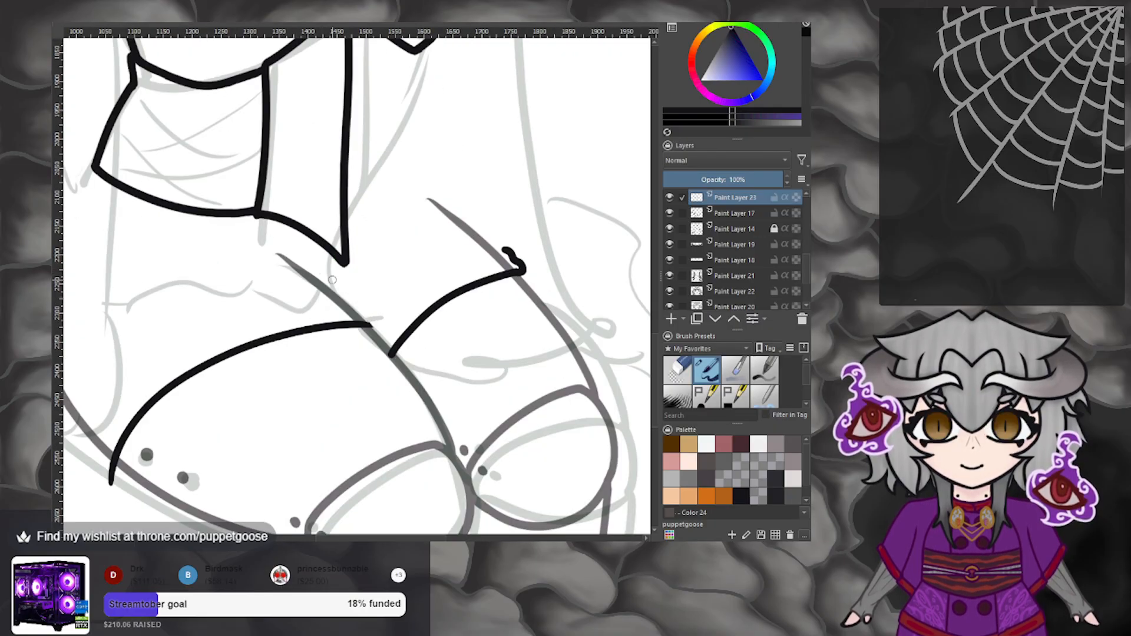
pyautogui.moveTo(307, 262); pyautogui.dragTo(366, 324)
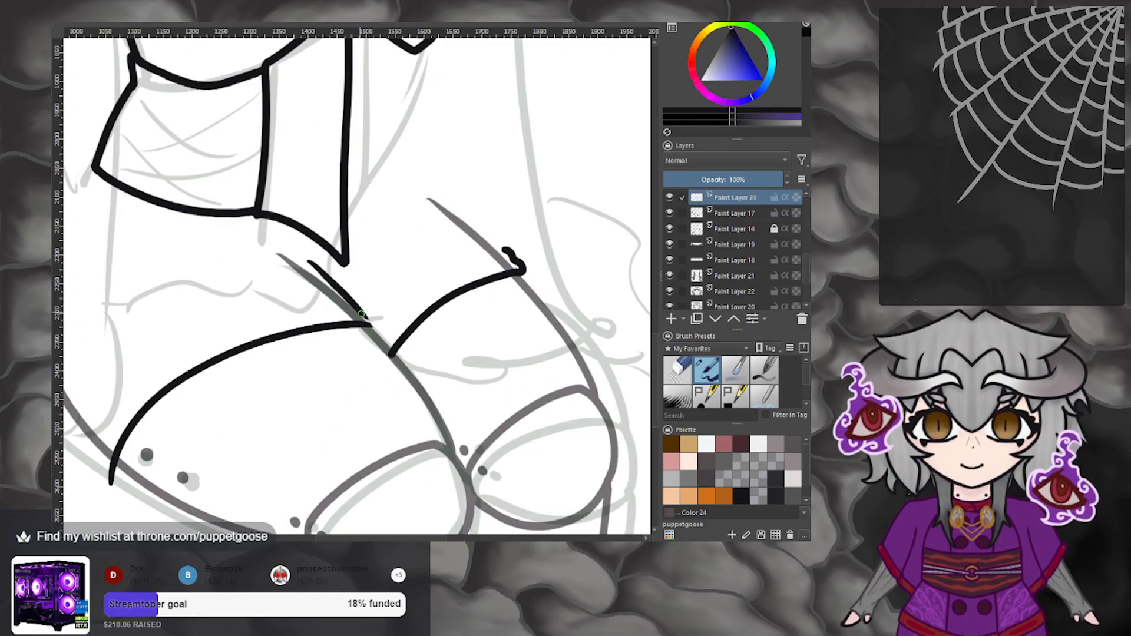
pyautogui.hotkey('ctrl', 'z')
# In normal orientation, ink a second curve parallel to the far thigh's edge line to form a narrow band.
pyautogui.scroll(-5, 377, 316)
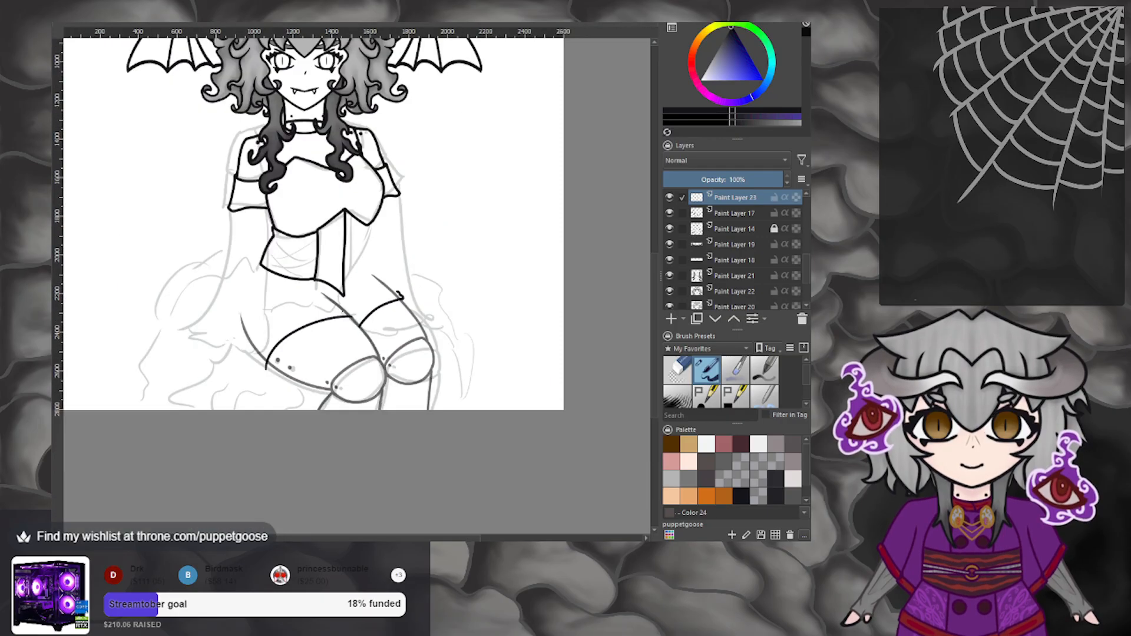
pyautogui.scroll(5, 277, 327)
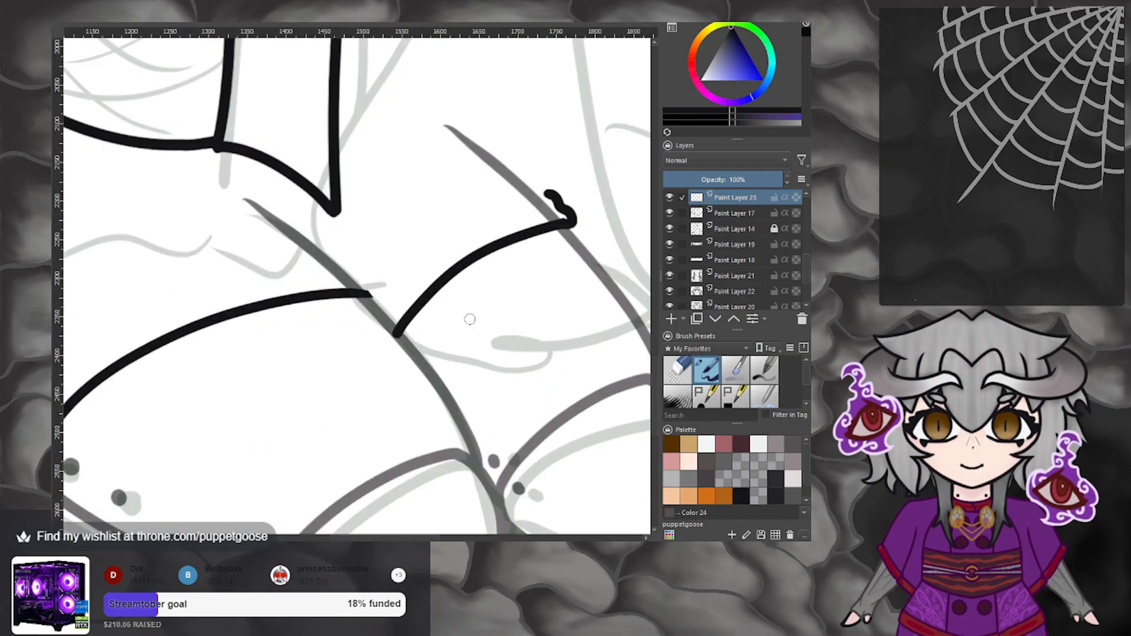
pyautogui.press('m')
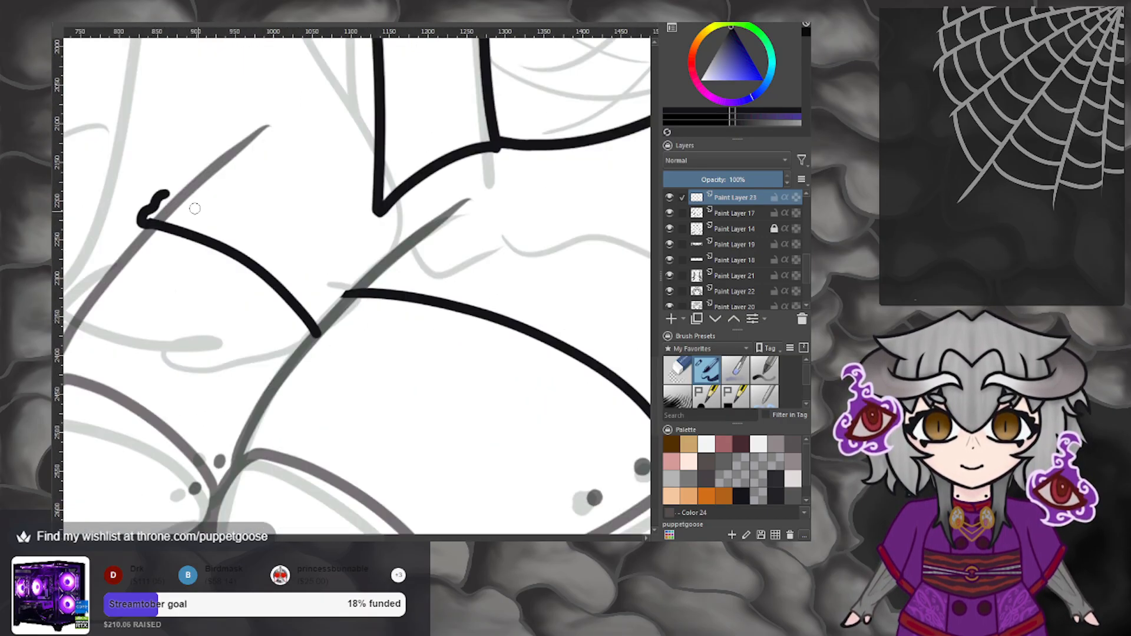
pyautogui.moveTo(165, 194); pyautogui.dragTo(319, 313)
pyautogui.hotkey('ctrl', 'z')
pyautogui.moveTo(165, 194)
pyautogui.mouseDown()
pyautogui.moveTo(277, 251)
pyautogui.moveTo(348, 313)
pyautogui.mouseUp()
pyautogui.hotkey('ctrl', 'z')
pyautogui.moveTo(165, 194); pyautogui.dragTo(335, 301)
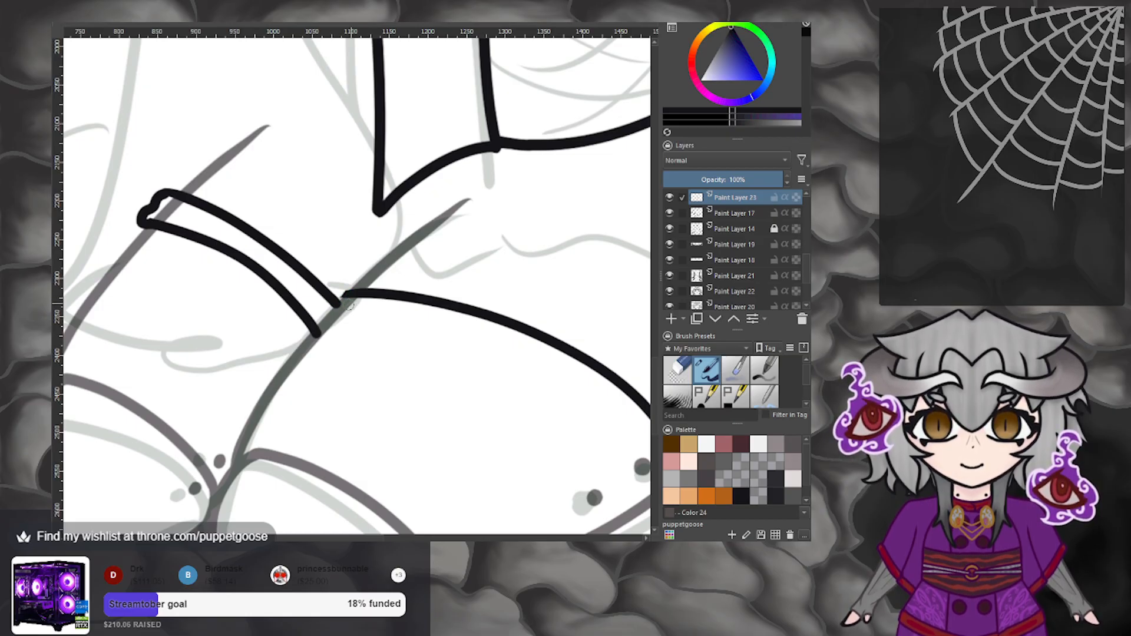
# Ink a small wavy edge at the inner end of the near thigh's line and check it on the figure.
pyautogui.moveTo(345, 293)
pyautogui.mouseDown()
pyautogui.moveTo(357, 256)
pyautogui.moveTo(394, 253)
pyautogui.mouseUp()
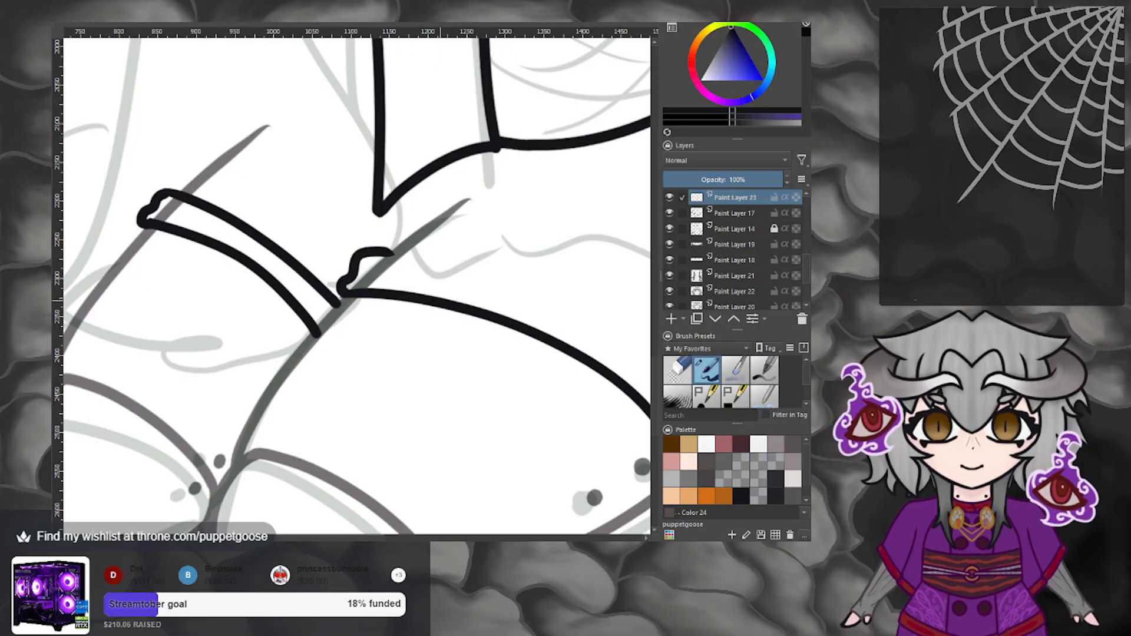
pyautogui.scroll(-5, 439, 300)
pyautogui.scroll(-1, 441, 301)
pyautogui.scroll(5, 436, 302)
pyautogui.scroll(-5, 430, 303)
pyautogui.scroll(1, 430, 303)
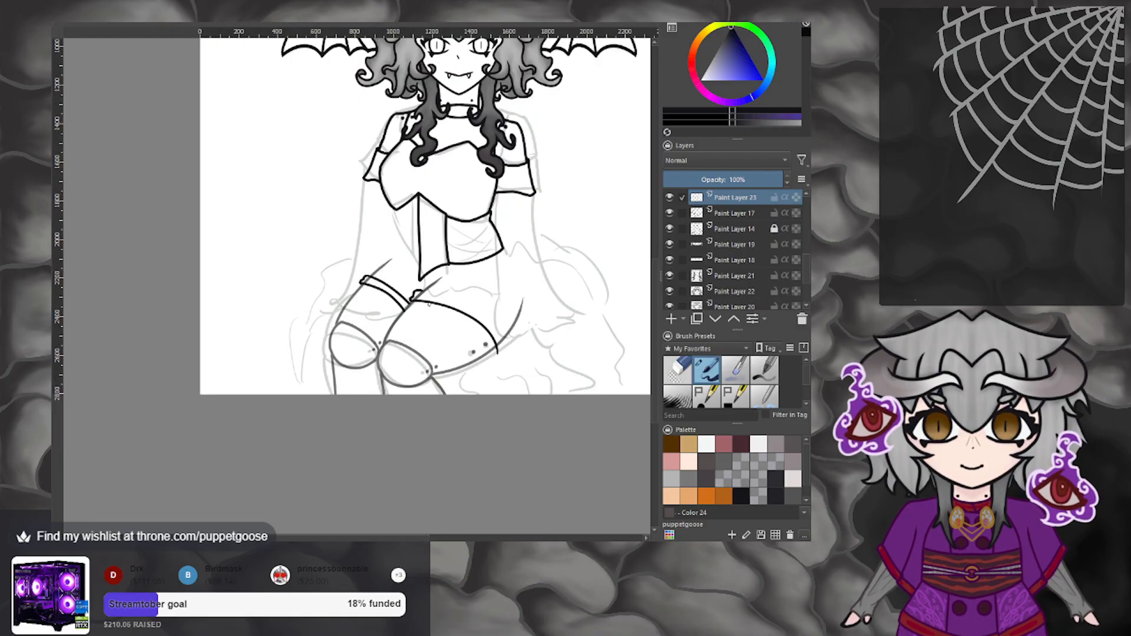
pyautogui.scroll(4, 429, 304)
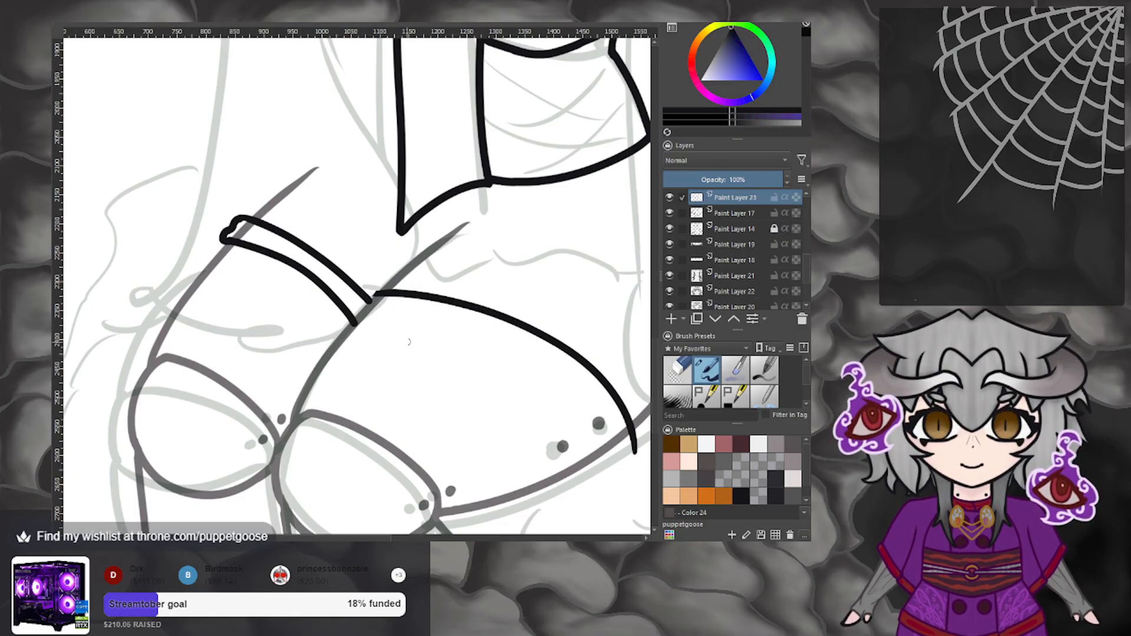
# Undo the far thigh's narrow band, including both curves and the wavy end.
pyautogui.hotkey('ctrl', 'z')
pyautogui.hotkey('ctrl', 'z')
pyautogui.hotkey('ctrl', 'shift', 'z')
pyautogui.hotkey('ctrl', 'z')
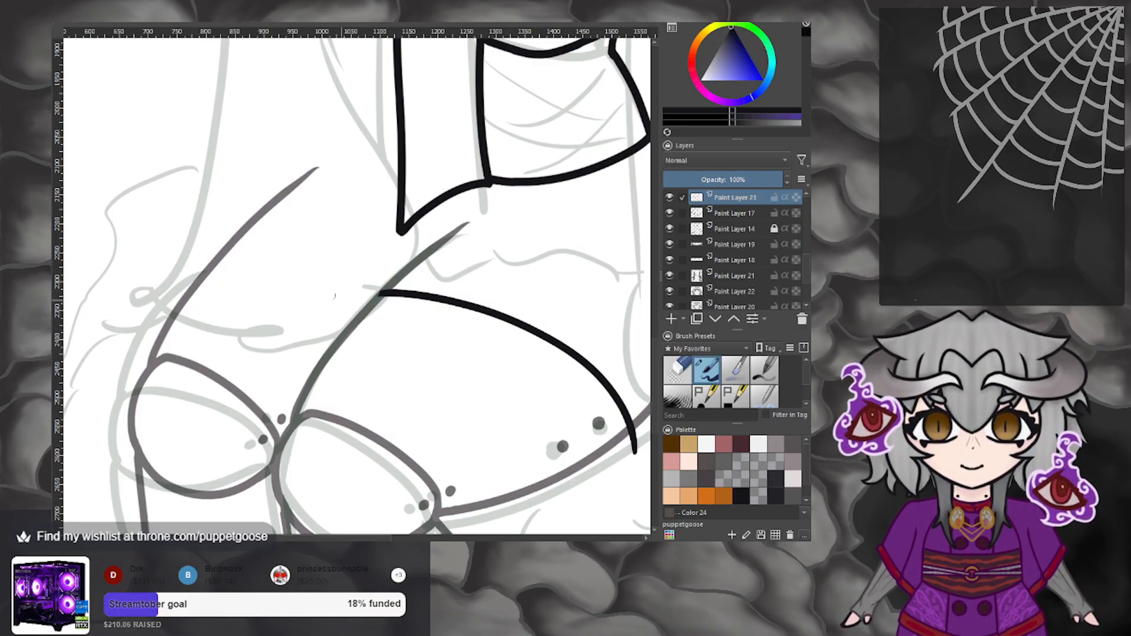
pyautogui.hotkey('ctrl', 'shift', 'z')
pyautogui.hotkey('ctrl', 'z')
pyautogui.hotkey('ctrl', 'shift', 'z')
pyautogui.hotkey('ctrl', 'z')
# Try several new curves across the far thigh in normal and mirrored orientation, starting near the near thigh's line.
pyautogui.moveTo(212, 245)
pyautogui.mouseDown()
pyautogui.moveTo(373, 294)
pyautogui.moveTo(342, 294)
pyautogui.moveTo(479, 241)
pyautogui.mouseUp()
pyautogui.hotkey('ctrl', 'z')
pyautogui.press('m')
pyautogui.hotkey('ctrl', 'z')
pyautogui.moveTo(337, 303); pyautogui.dragTo(484, 250)
pyautogui.hotkey('ctrl', 'z')
pyautogui.moveTo(335, 303); pyautogui.dragTo(481, 214)
pyautogui.hotkey('ctrl', 'z')
pyautogui.moveTo(335, 303)
pyautogui.mouseDown()
pyautogui.moveTo(381, 286)
pyautogui.moveTo(518, 273)
pyautogui.mouseUp()
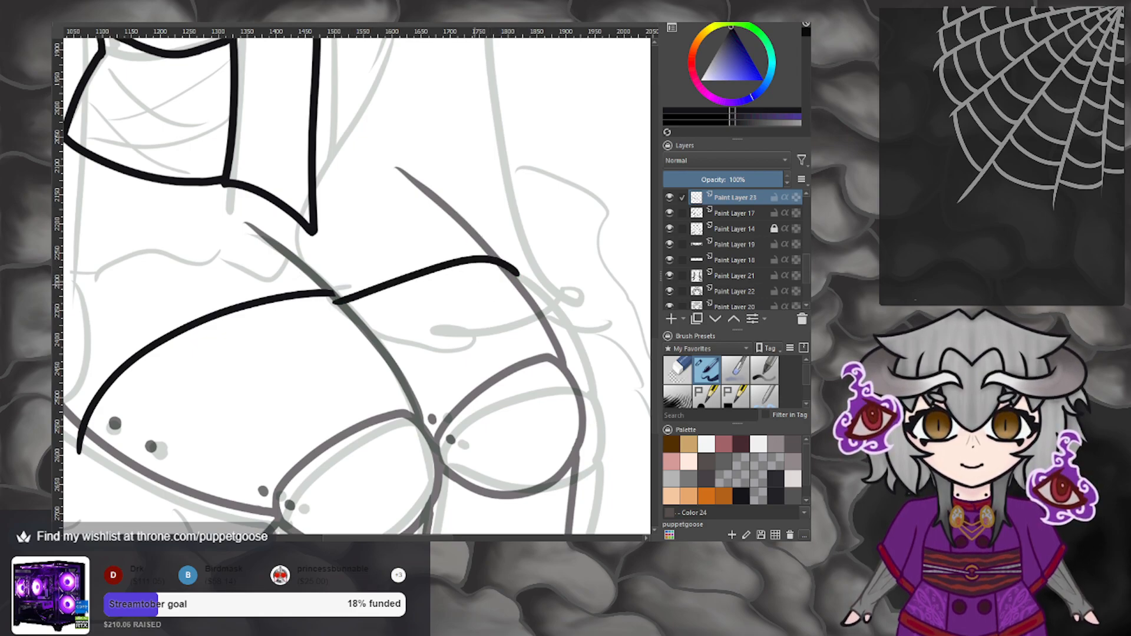
pyautogui.scroll(-2, 470, 281)
pyautogui.scroll(4, 455, 280)
pyautogui.hotkey('ctrl', 'z')
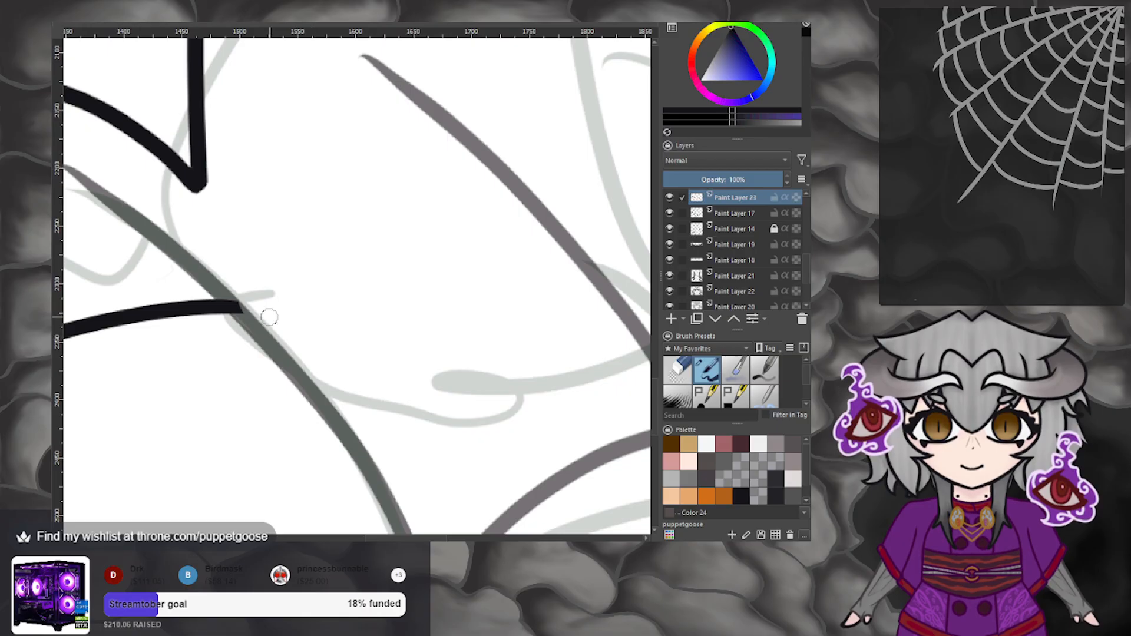
# Try a steeper arched line across the far thigh on the mirrored canvas and check it zoomed out.
pyautogui.moveTo(262, 336)
pyautogui.mouseDown()
pyautogui.moveTo(397, 190)
pyautogui.moveTo(504, 138)
pyautogui.mouseUp()
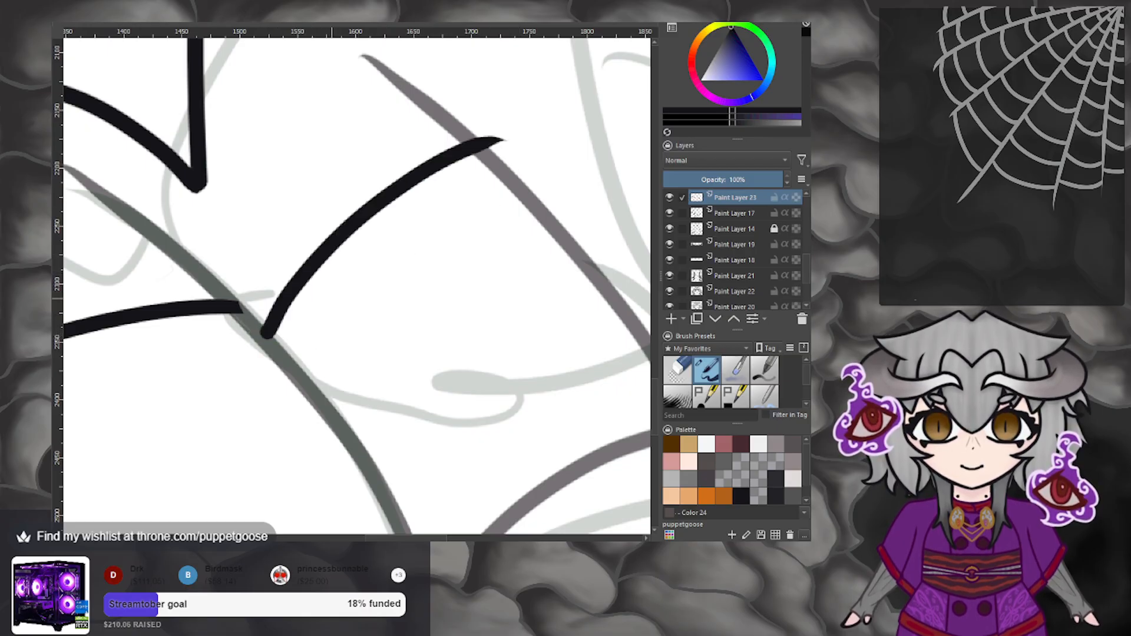
pyautogui.scroll(-4, 322, 296)
pyautogui.scroll(3, 324, 294)
pyautogui.hotkey('ctrl', 'z')
# In normal orientation, ink a shallow arched line across the far thigh and compare it with the whole figure.
pyautogui.press('m')
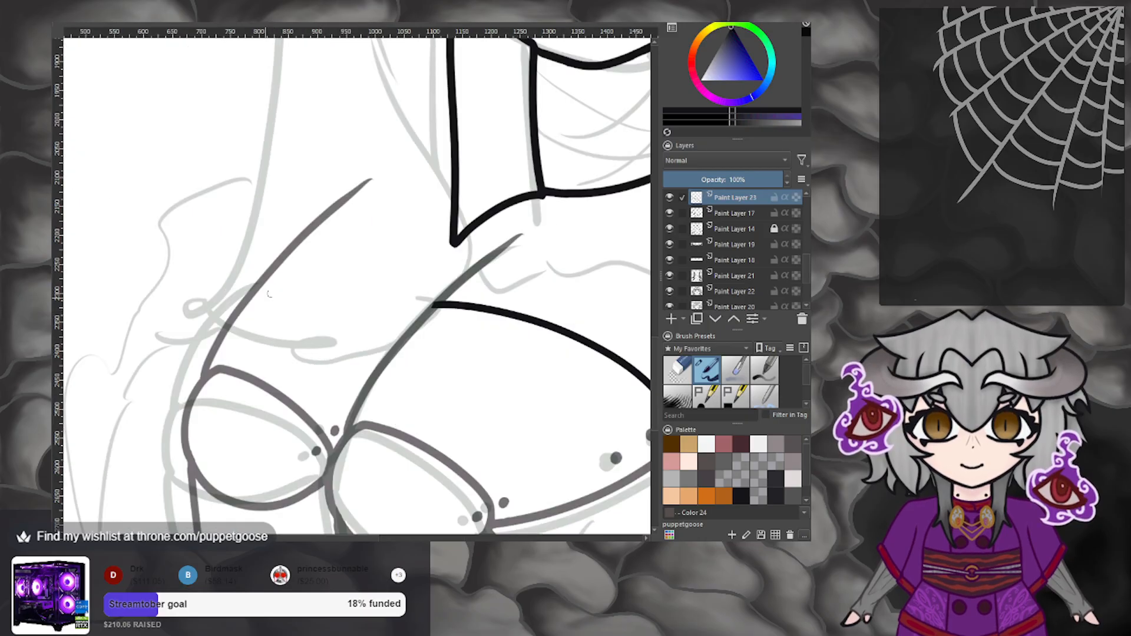
pyautogui.moveTo(260, 274)
pyautogui.mouseDown()
pyautogui.moveTo(327, 271)
pyautogui.moveTo(406, 316)
pyautogui.mouseUp()
pyautogui.hotkey('ctrl', 'z')
pyautogui.moveTo(252, 271); pyautogui.dragTo(417, 318)
pyautogui.scroll(-4, 407, 302)
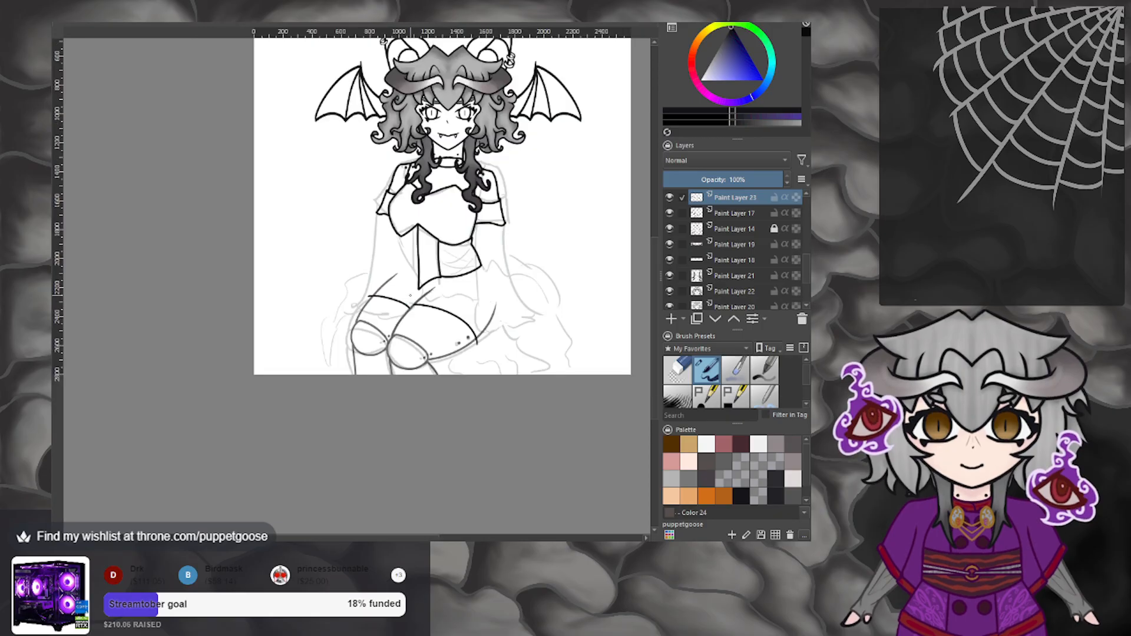
pyautogui.scroll(6, 413, 304)
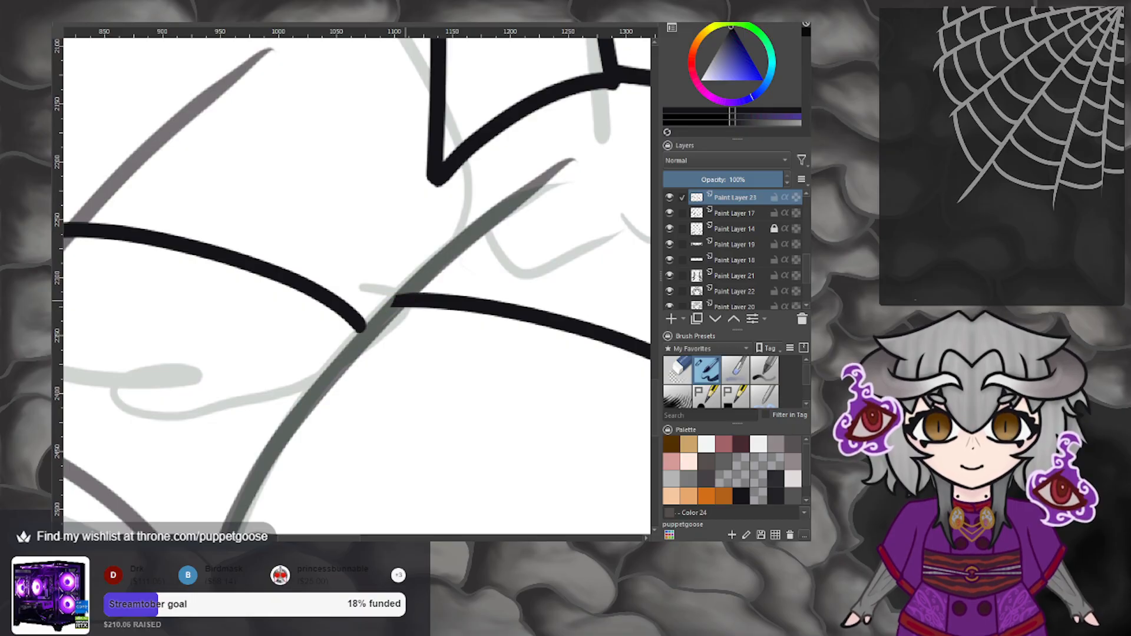
pyautogui.scroll(-6, 405, 300)
pyautogui.scroll(6, 418, 288)
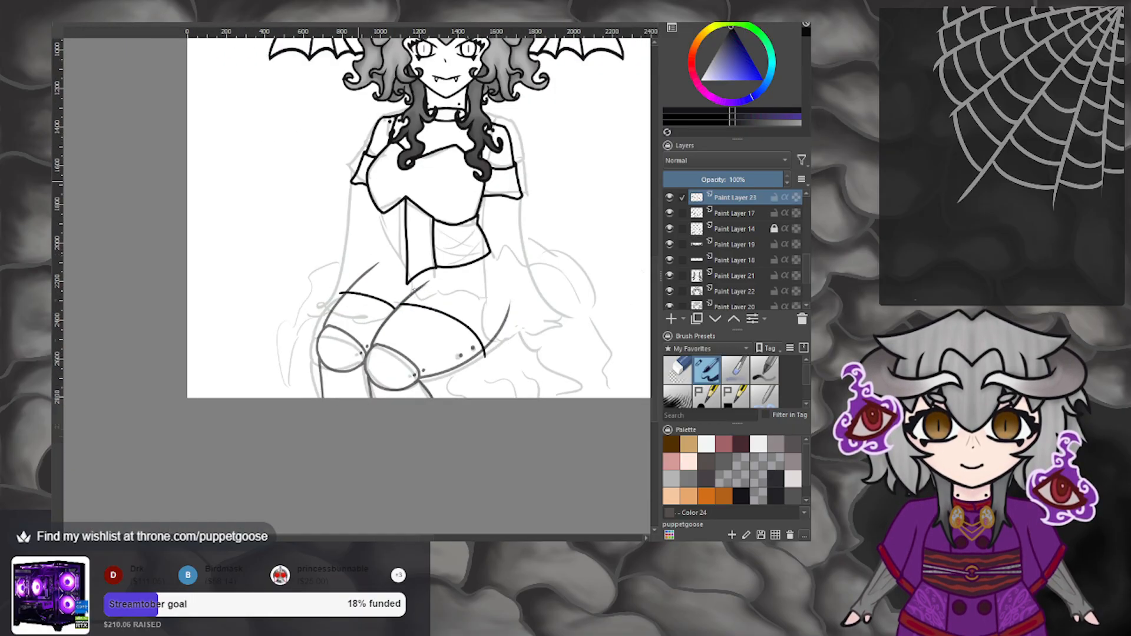
# Try alternative arches for the far thigh's edge line, beginning at the thigh's outer contour.
pyautogui.moveTo(265, 302)
pyautogui.mouseDown()
pyautogui.moveTo(365, 308)
pyautogui.moveTo(382, 322)
pyautogui.mouseUp()
pyautogui.hotkey('ctrl', 'z')
pyautogui.moveTo(267, 303); pyautogui.dragTo(381, 344)
pyautogui.hotkey('ctrl', 'z')
pyautogui.moveTo(269, 299)
pyautogui.mouseDown()
pyautogui.moveTo(354, 310)
pyautogui.moveTo(387, 331)
pyautogui.moveTo(281, 299)
pyautogui.moveTo(322, 298)
pyautogui.mouseUp()
pyautogui.hotkey('ctrl', 'z')
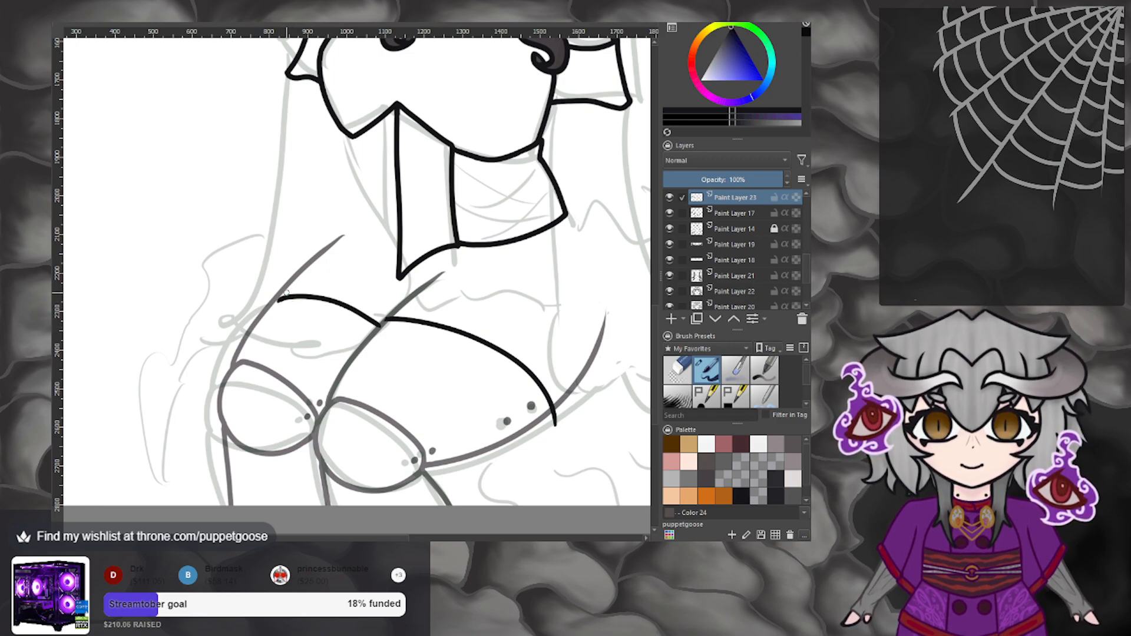
pyautogui.scroll(-2, 285, 293)
pyautogui.scroll(4, 306, 294)
pyautogui.hotkey('ctrl', 'z')
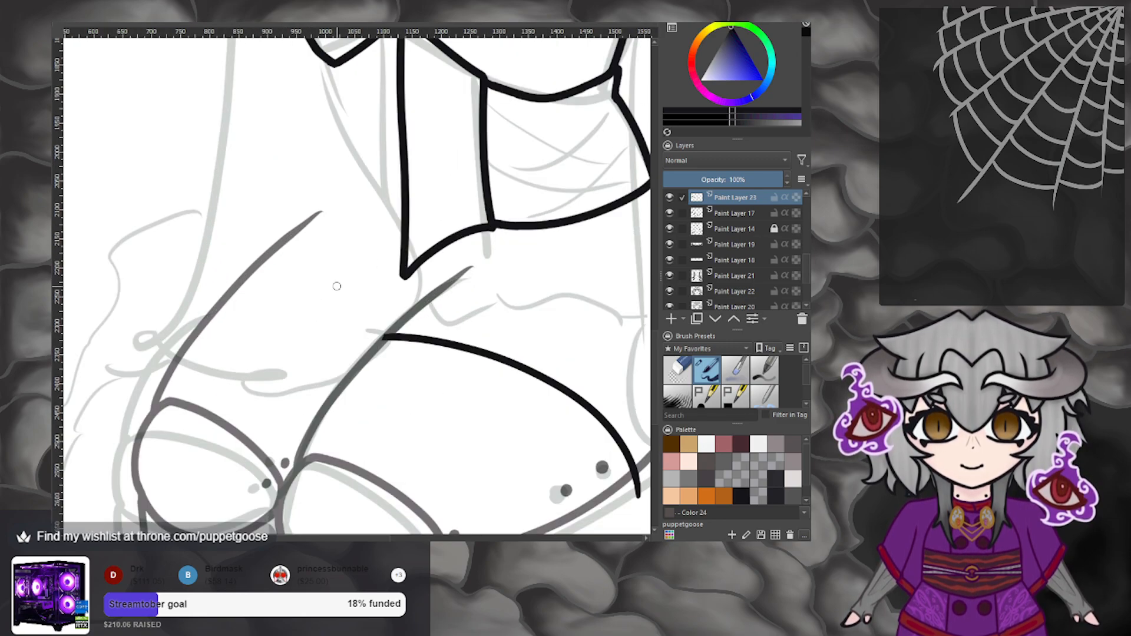
# Redraw the far thigh's edge line as a gently curved diagonal from its outer contour to the near thigh's contour.
pyautogui.moveTo(251, 280)
pyautogui.mouseDown()
pyautogui.moveTo(344, 323)
pyautogui.moveTo(365, 352)
pyautogui.mouseUp()
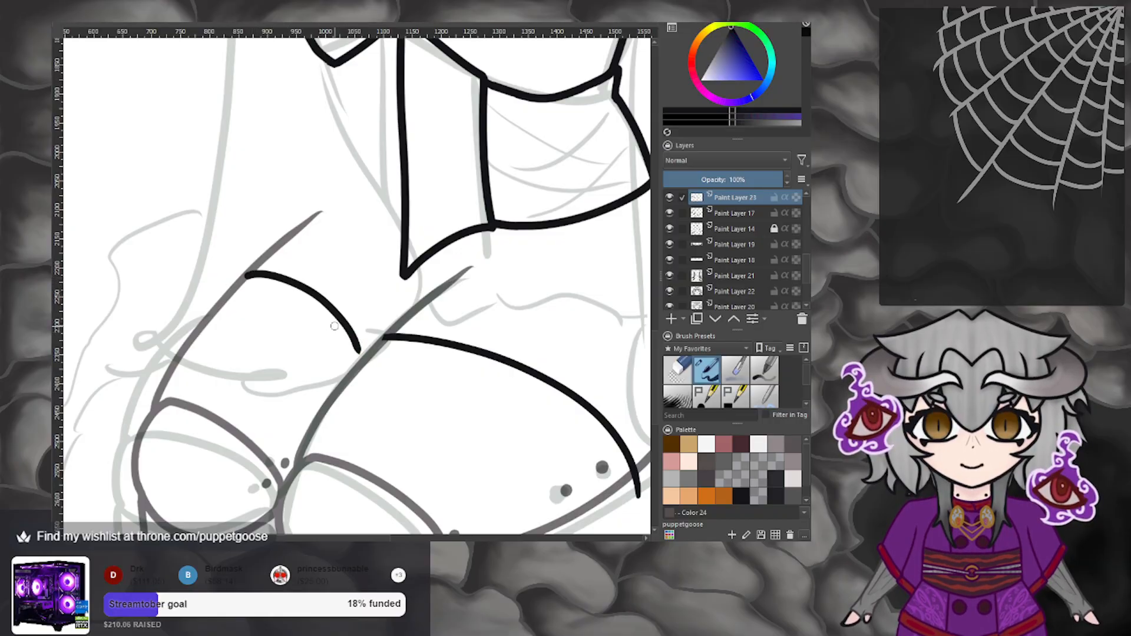
pyautogui.hotkey('ctrl', 'z')
pyautogui.moveTo(255, 263); pyautogui.dragTo(368, 353)
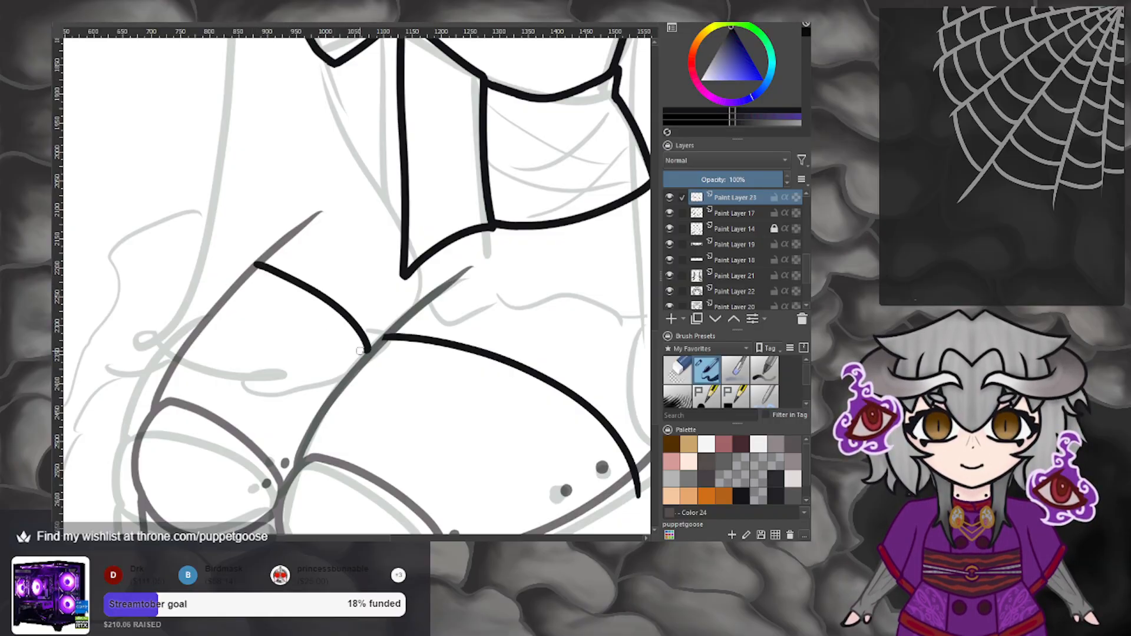
pyautogui.scroll(-5, 399, 316)
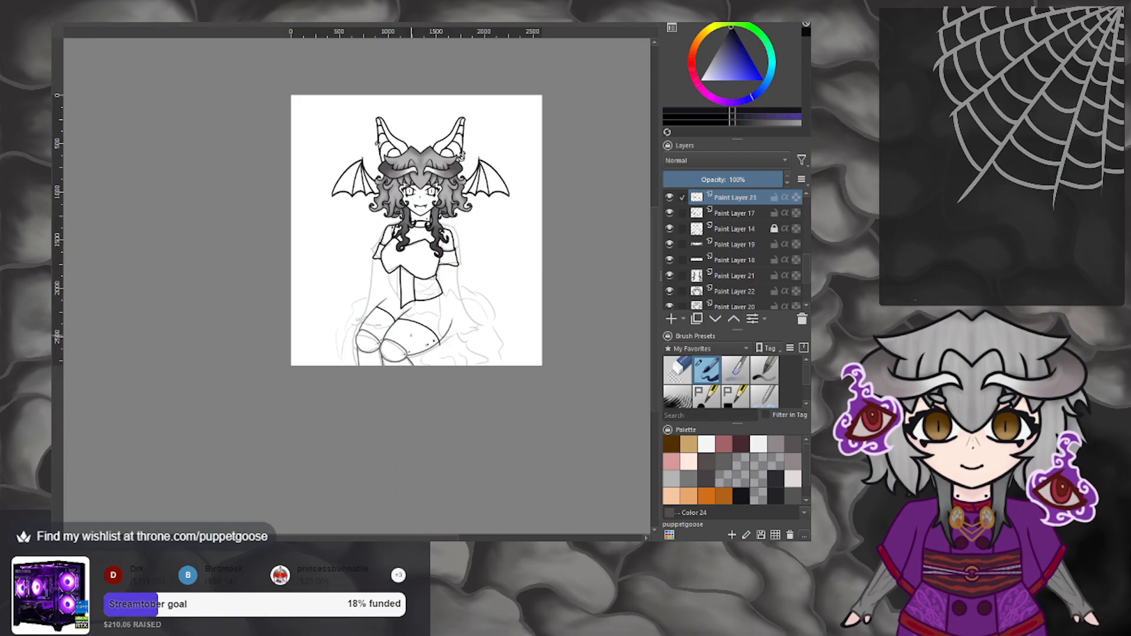
pyautogui.scroll(-1, 402, 344)
pyautogui.scroll(5, 392, 315)
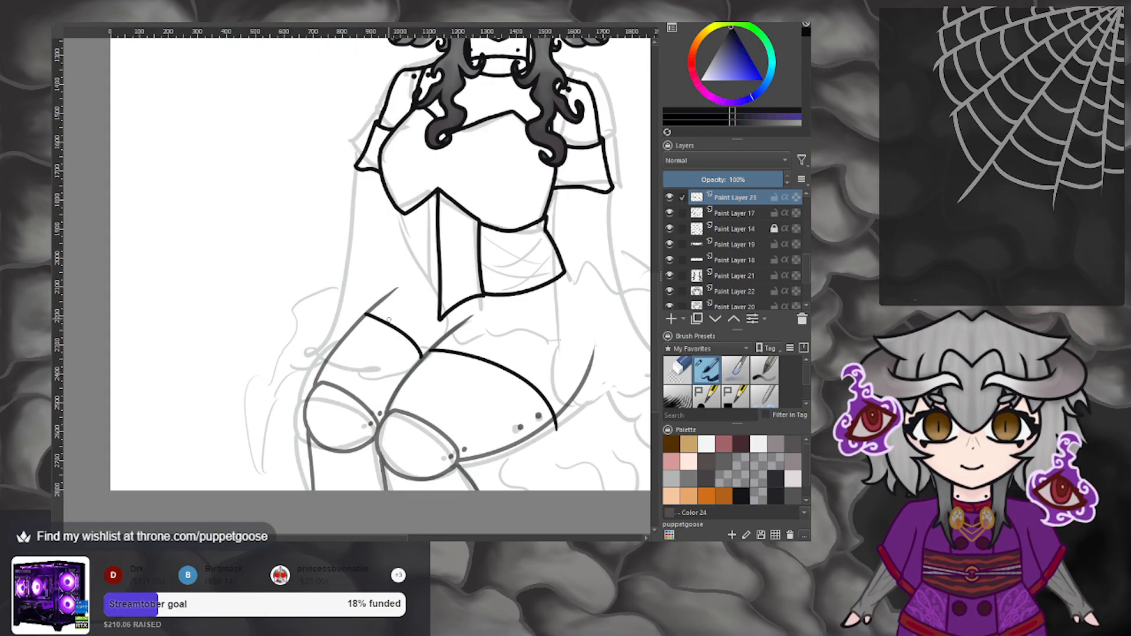
pyautogui.moveTo(321, 324); pyautogui.dragTo(456, 419)
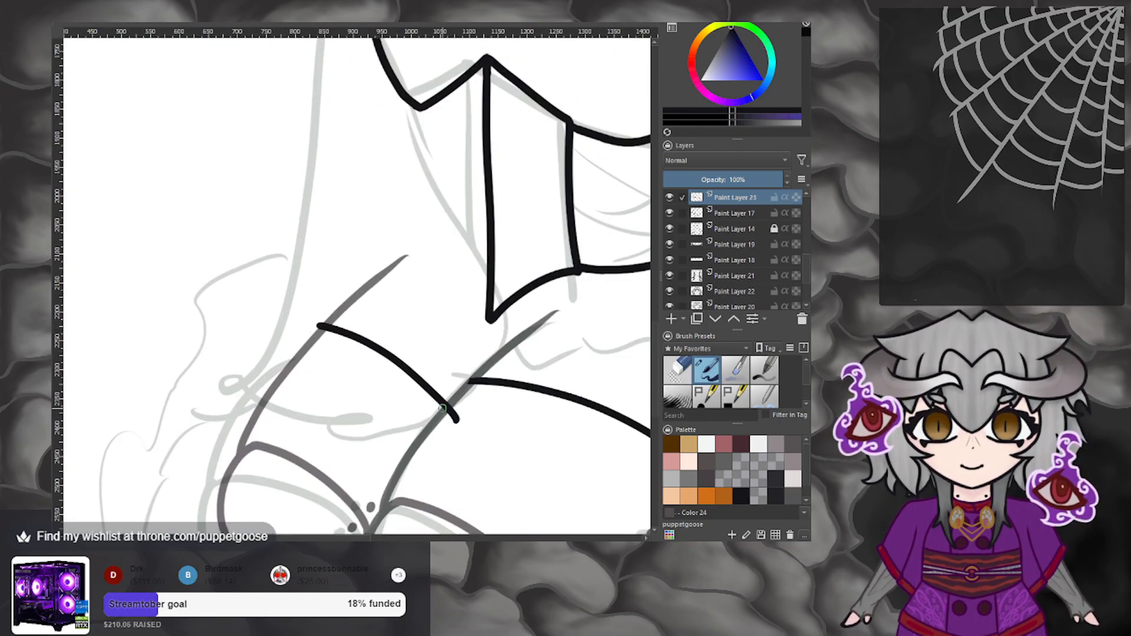
pyautogui.hotkey('ctrl', 'z')
pyautogui.moveTo(326, 321); pyautogui.dragTo(462, 404)
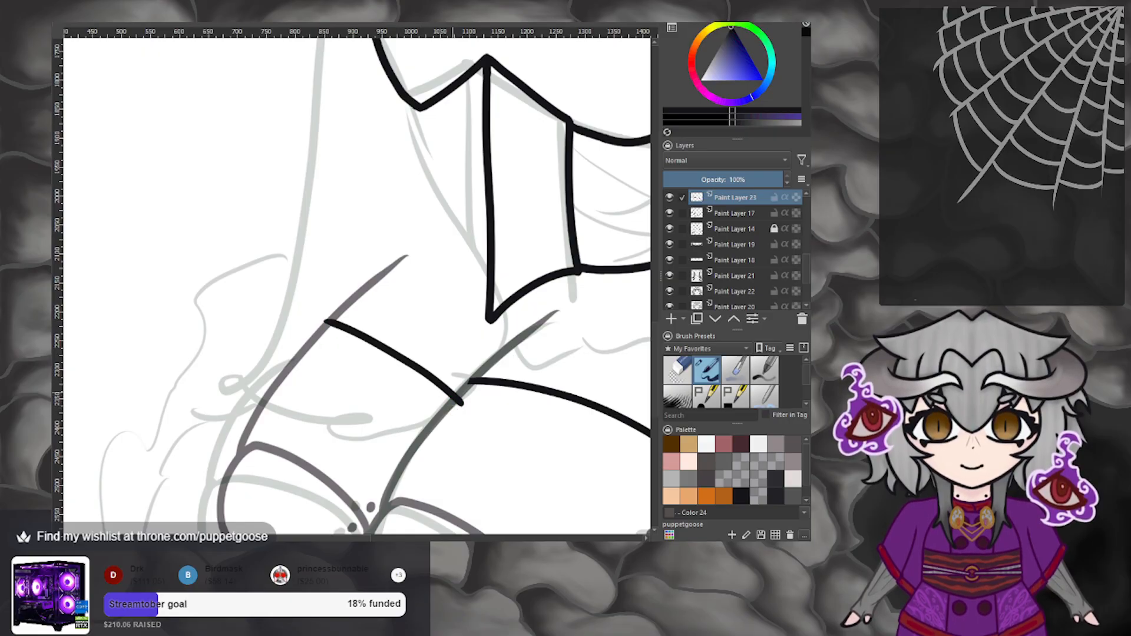
# Try rounder and longer arches for the far thigh's edge line, starting at the thigh's outer contour.
pyautogui.scroll(-4, 453, 393)
pyautogui.scroll(5, 425, 366)
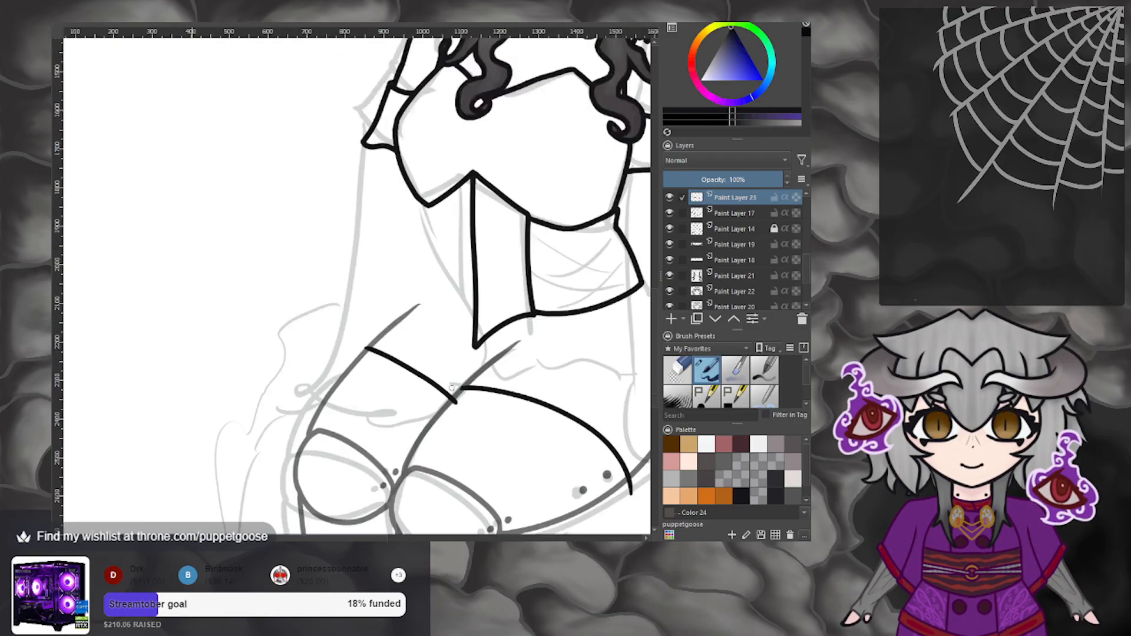
pyautogui.moveTo(321, 328); pyautogui.dragTo(436, 389)
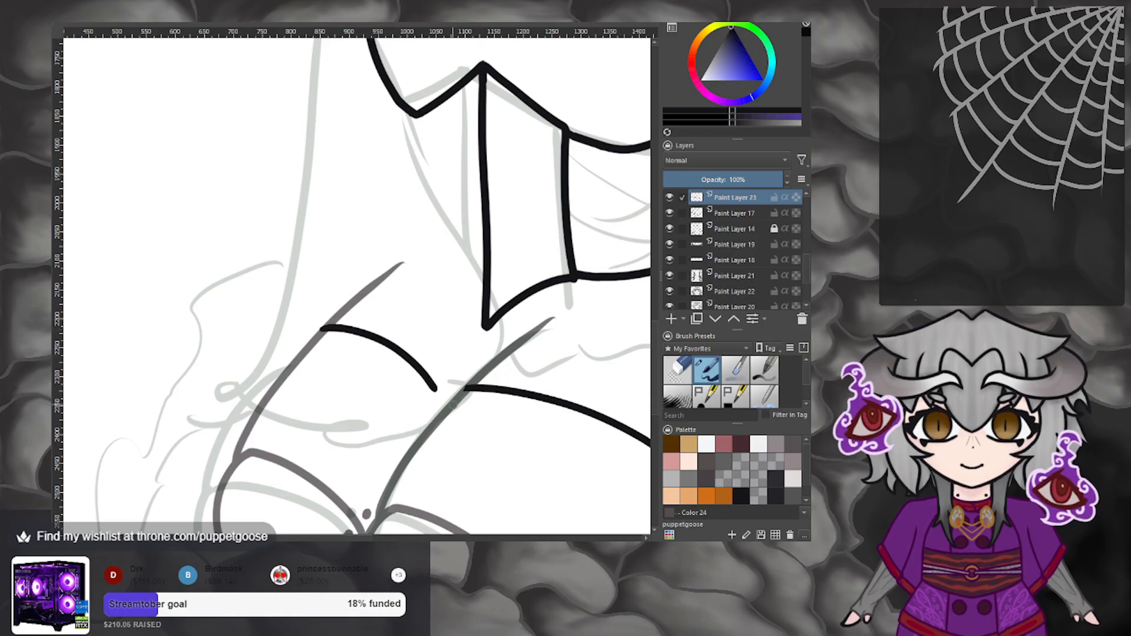
pyautogui.hotkey('ctrl', 'z')
pyautogui.moveTo(321, 329); pyautogui.dragTo(454, 391)
pyautogui.hotkey('ctrl', 'z')
pyautogui.moveTo(321, 329); pyautogui.dragTo(469, 420)
pyautogui.hotkey('ctrl', 'z')
# Try a far-thigh edge line that starts just outside the outer contour, and compare it with the whole figure.
pyautogui.moveTo(299, 328); pyautogui.dragTo(461, 412)
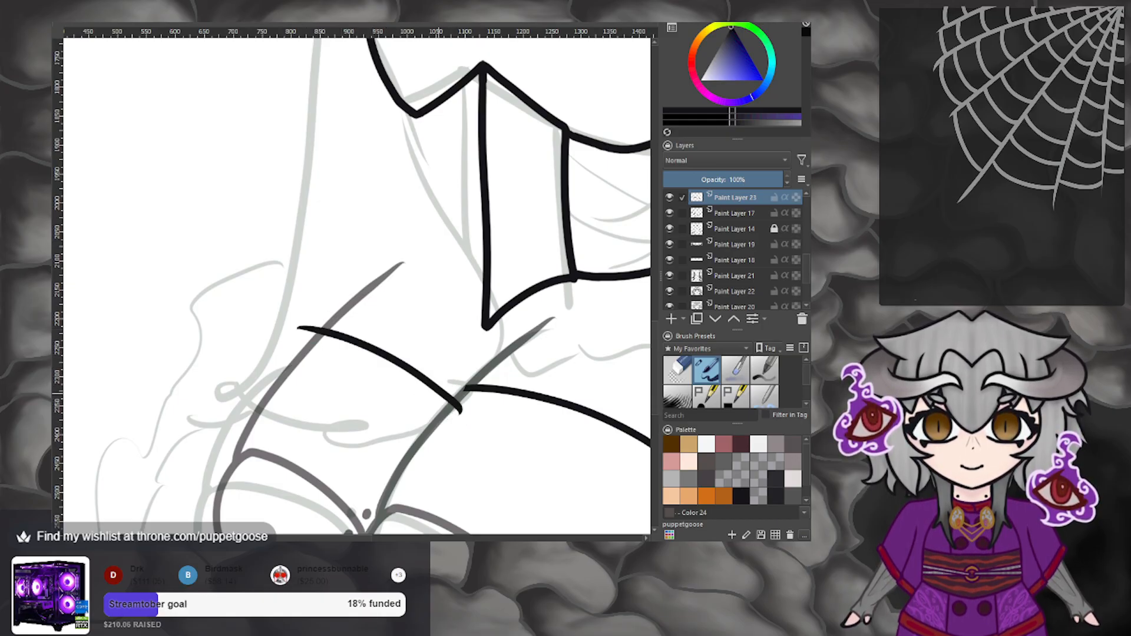
pyautogui.scroll(-8, 436, 386)
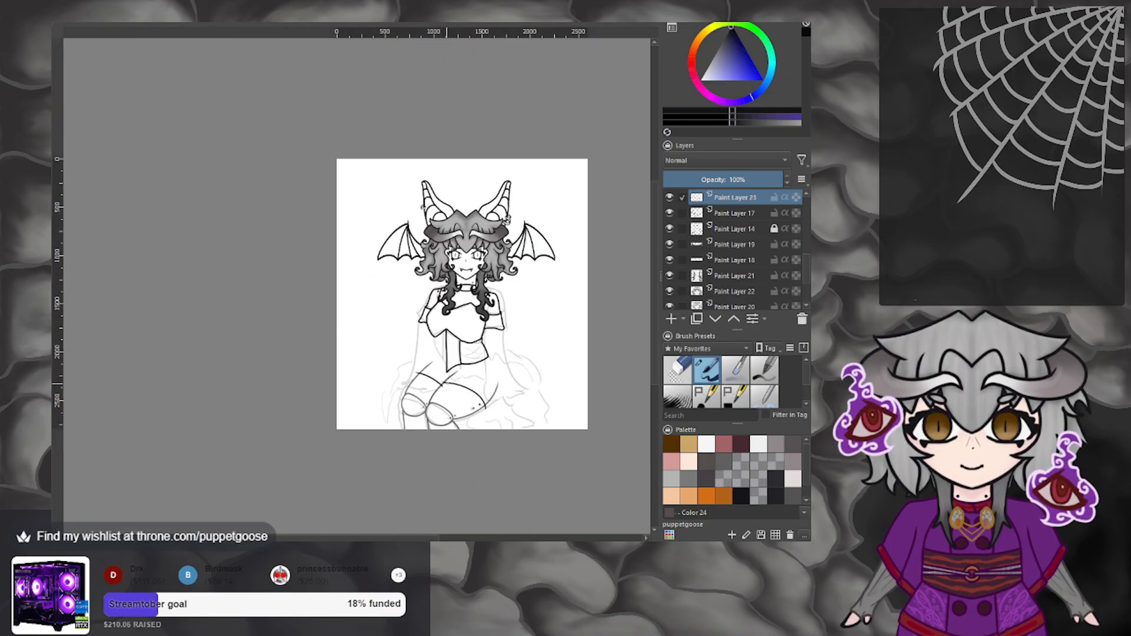
pyautogui.scroll(8, 445, 384)
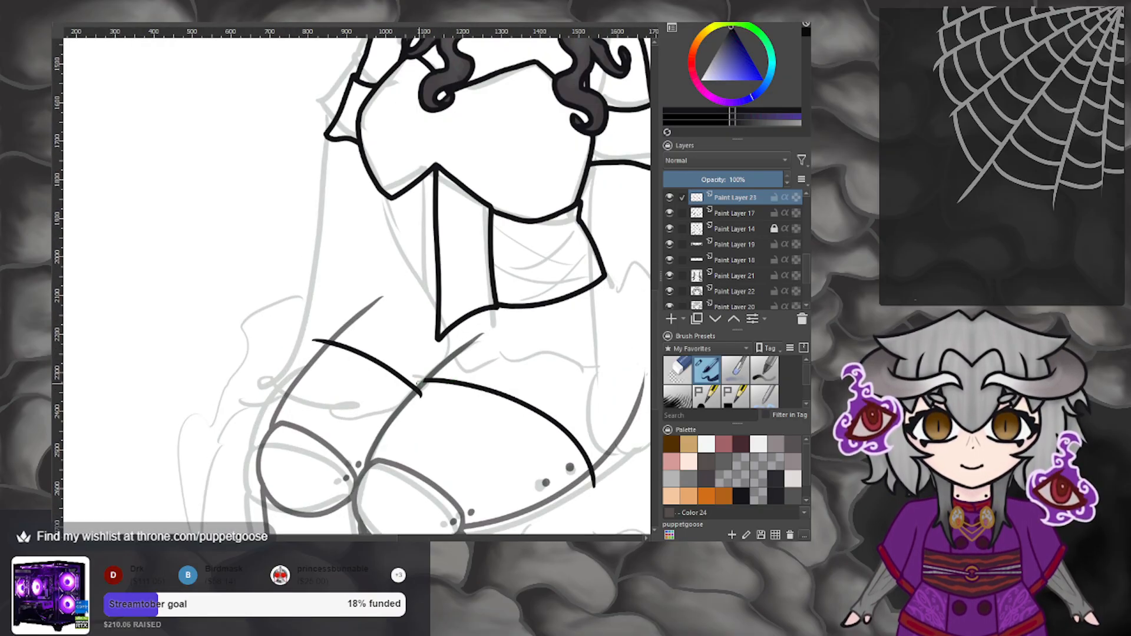
pyautogui.scroll(4, 418, 383)
pyautogui.press('m')
pyautogui.hotkey('ctrl', 'z')
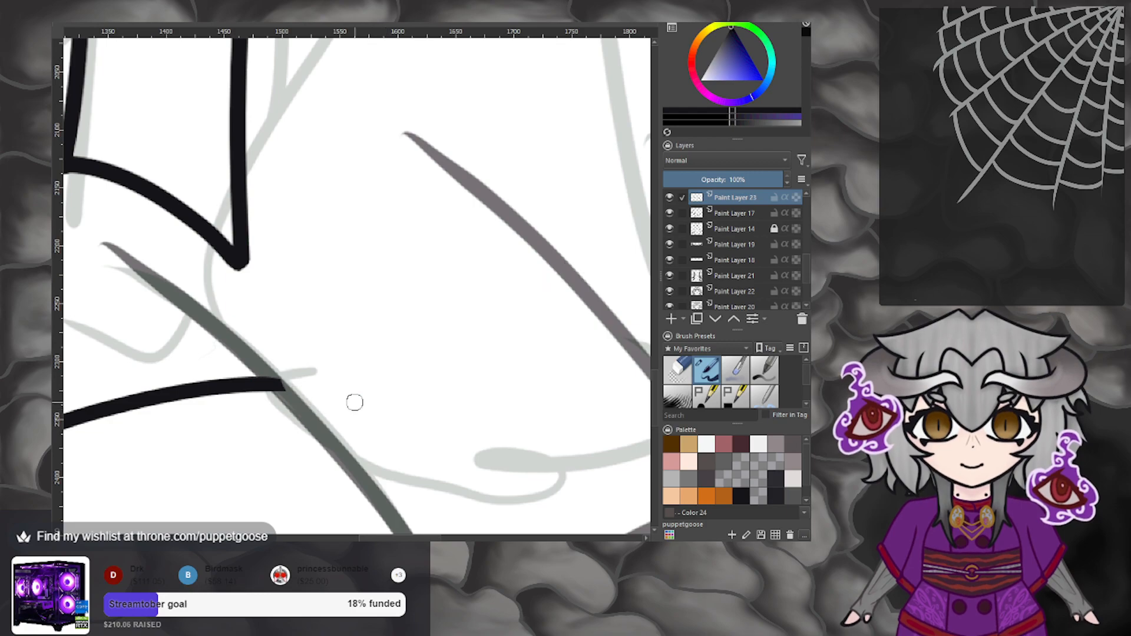
# On the mirrored canvas, ink an arched edge line from the near thigh's contour to slightly past the far thigh's outer contour.
pyautogui.moveTo(294, 407); pyautogui.dragTo(576, 288)
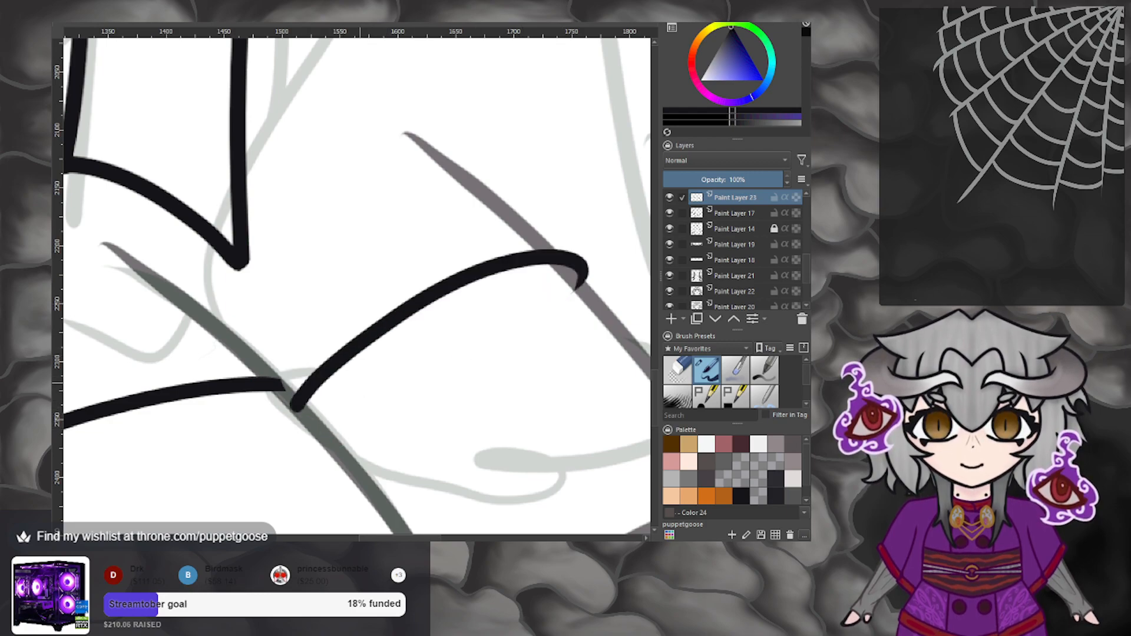
pyautogui.press('2')
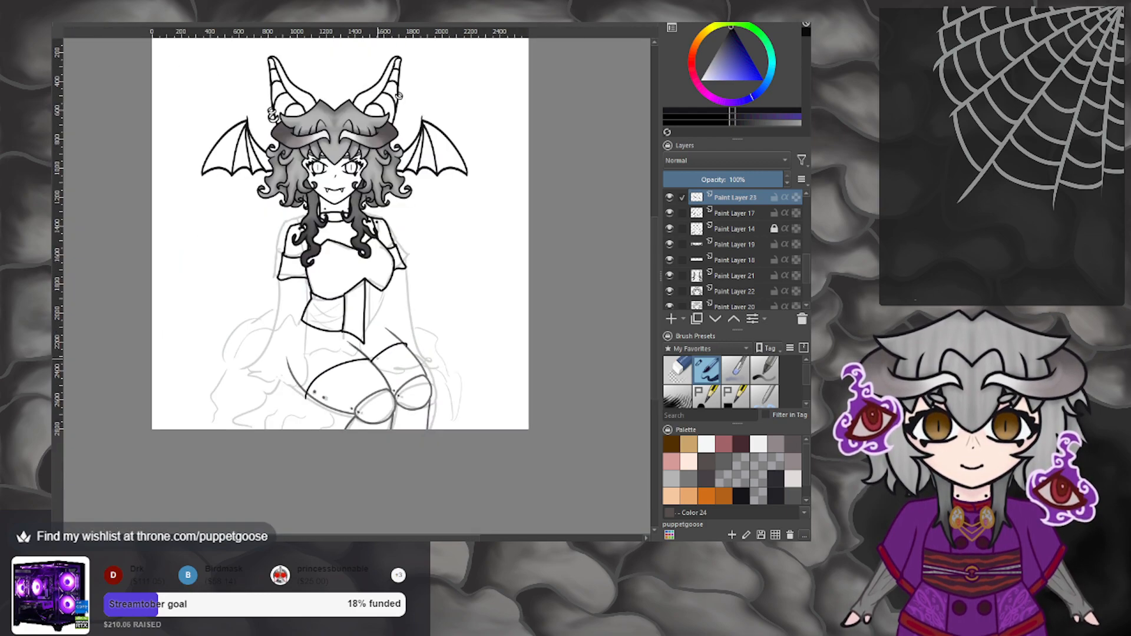
pyautogui.scroll(6, 411, 343)
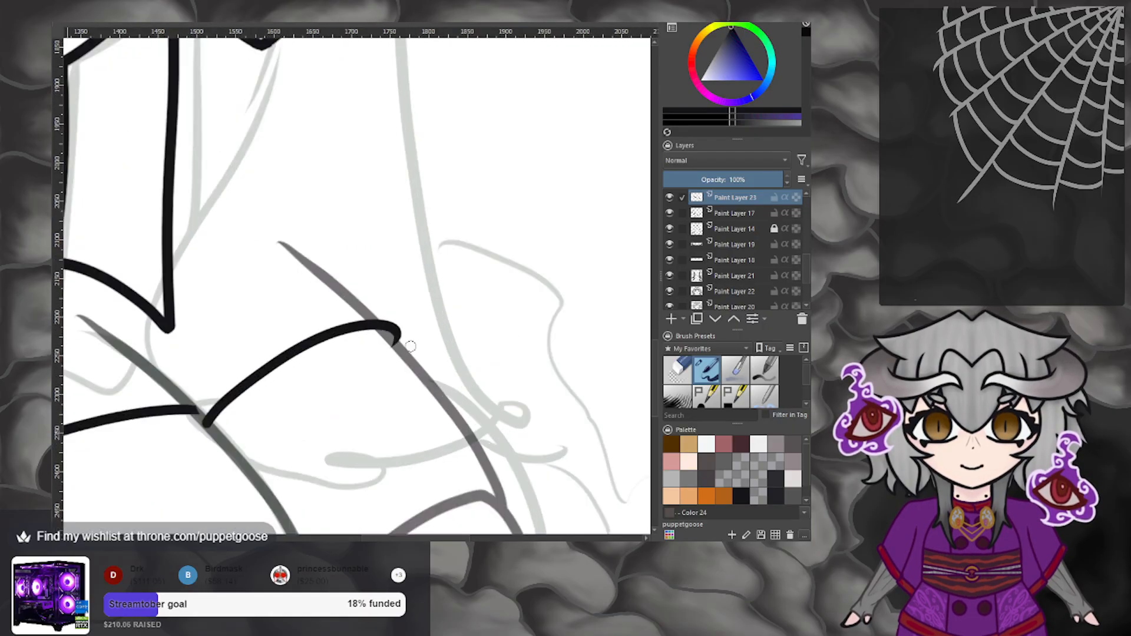
# Clean up the edge line's hooked outer end and ink a short wavy stroke rising from it as the band's outer end.
pyautogui.moveTo(368, 348); pyautogui.dragTo(395, 337)
pyautogui.moveTo(338, 267)
pyautogui.mouseDown()
pyautogui.moveTo(394, 304)
pyautogui.moveTo(390, 321)
pyautogui.mouseUp()
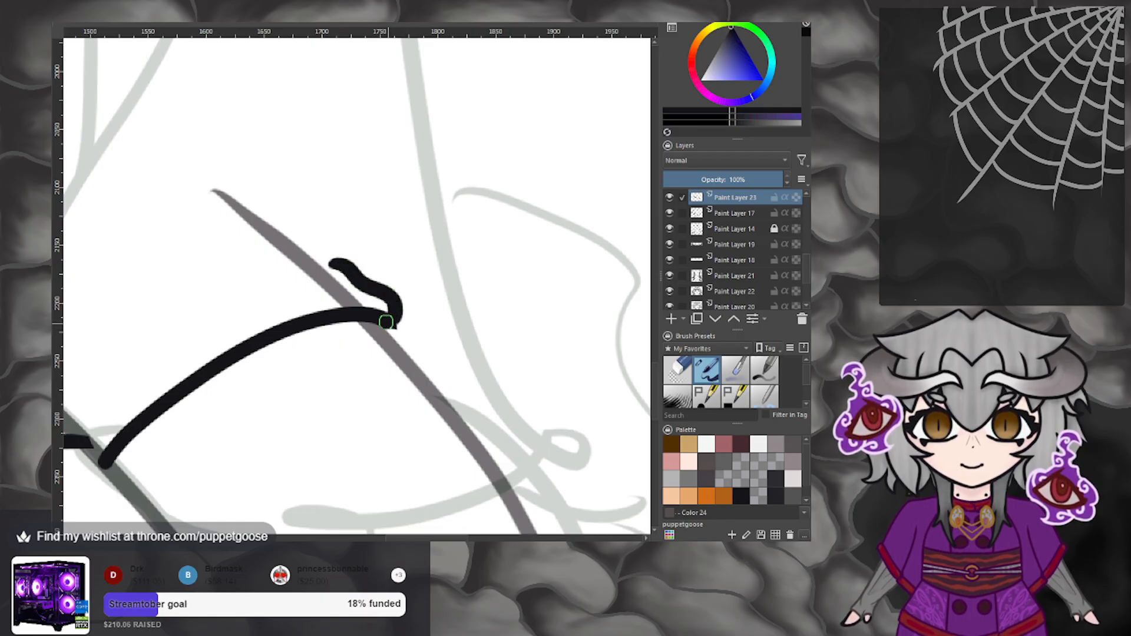
pyautogui.press('m')
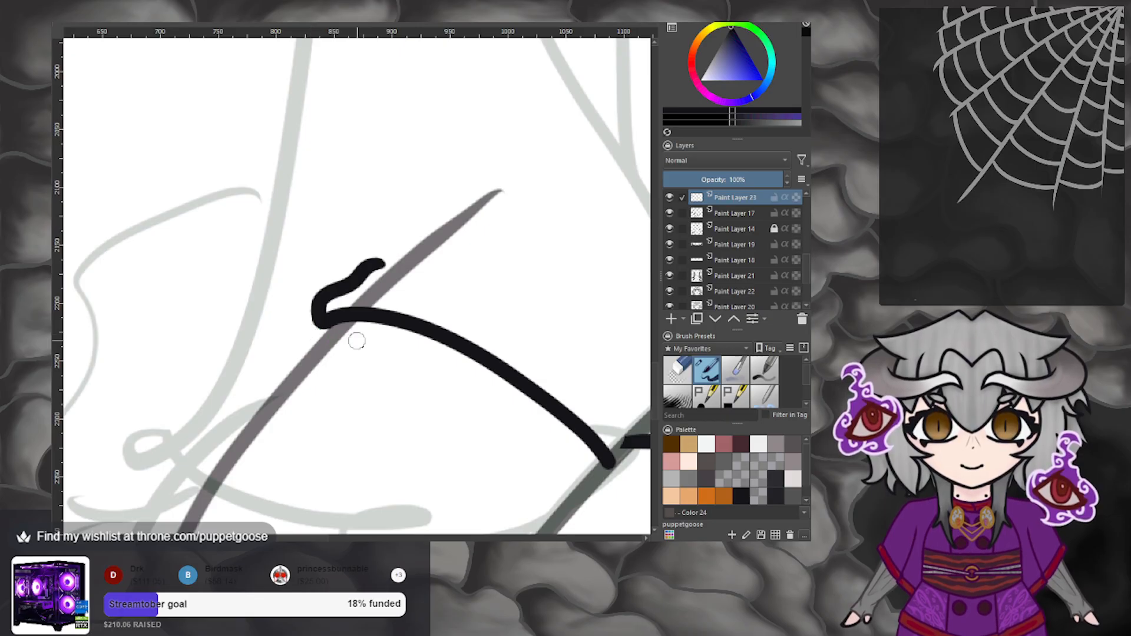
# In normal orientation, ink the band's upper line parallel to the far thigh's edge line, ending at the near thigh's contour.
pyautogui.moveTo(383, 265); pyautogui.dragTo(575, 366)
pyautogui.hotkey('ctrl', 'z')
pyautogui.moveTo(382, 262); pyautogui.dragTo(636, 415)
pyautogui.hotkey('ctrl', 'z')
pyautogui.moveTo(381, 263)
pyautogui.mouseDown()
pyautogui.moveTo(614, 431)
pyautogui.moveTo(636, 426)
pyautogui.mouseUp()
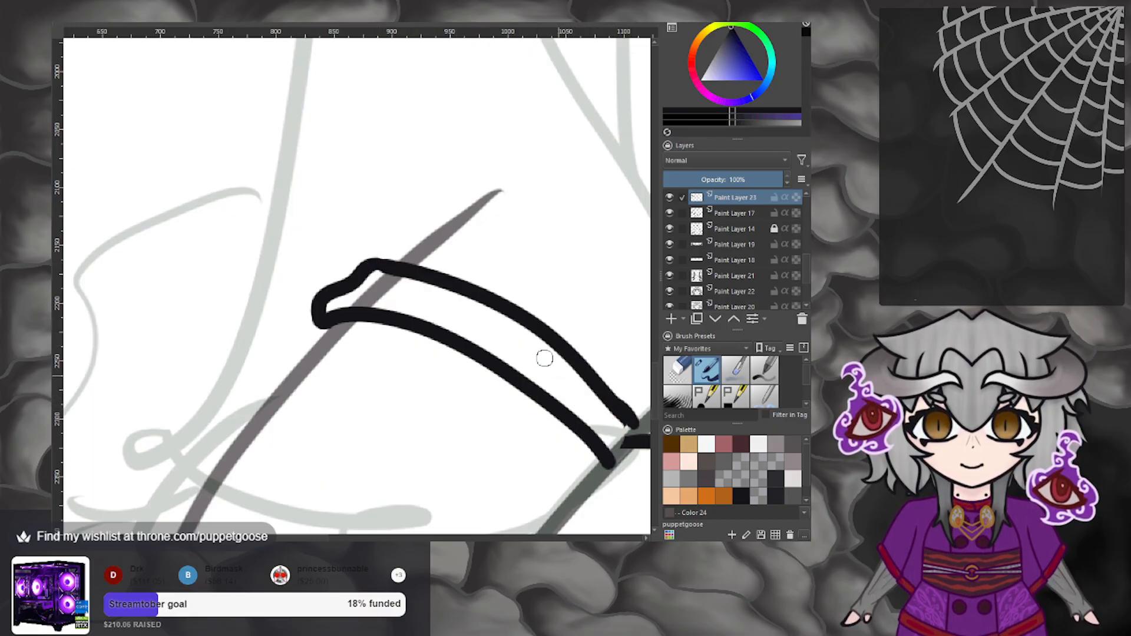
# Refine the upper line's inner end toward the near thigh, touch up its outer corner and check the whole figure.
pyautogui.moveTo(554, 359); pyautogui.dragTo(619, 417)
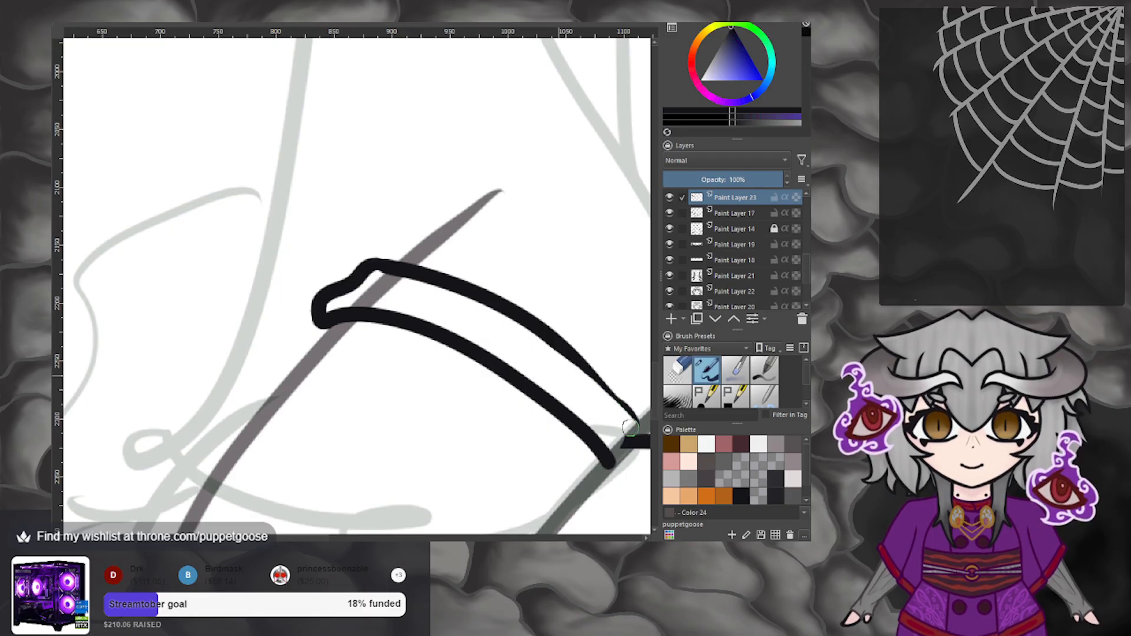
pyautogui.moveTo(563, 349); pyautogui.dragTo(633, 424)
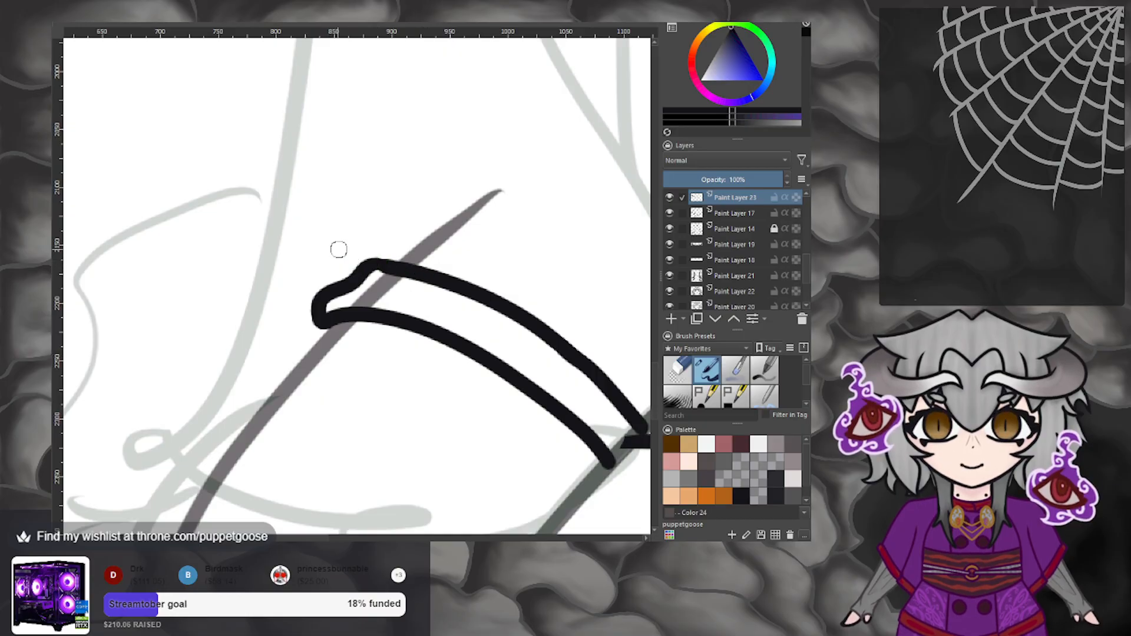
pyautogui.moveTo(380, 265); pyautogui.dragTo(367, 261)
pyautogui.scroll(-6, 388, 259)
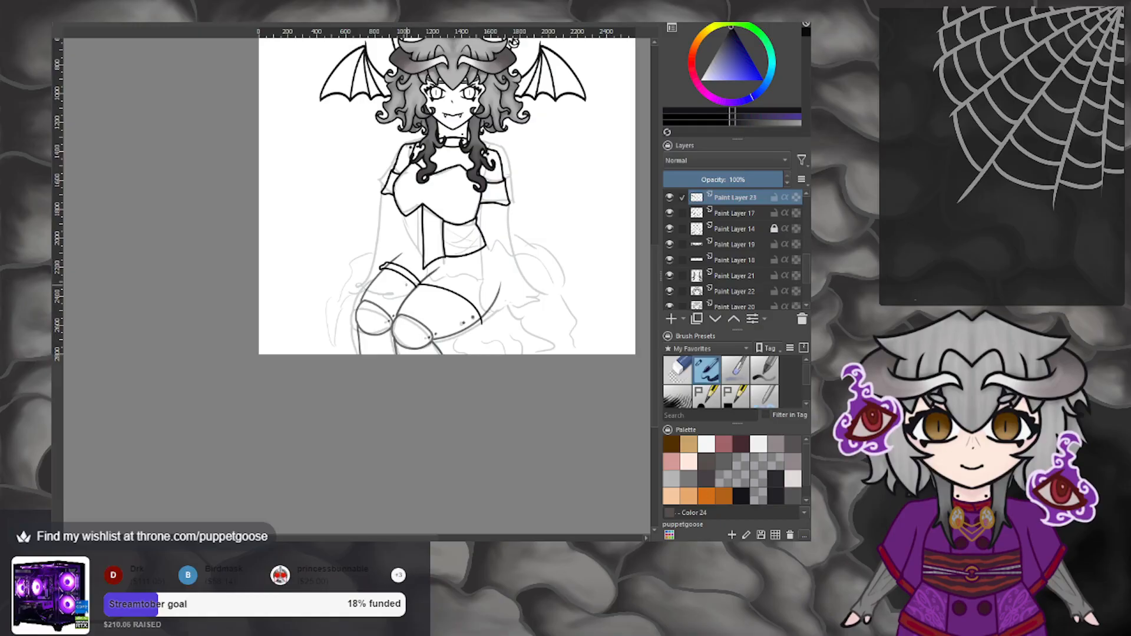
pyautogui.scroll(6, 424, 282)
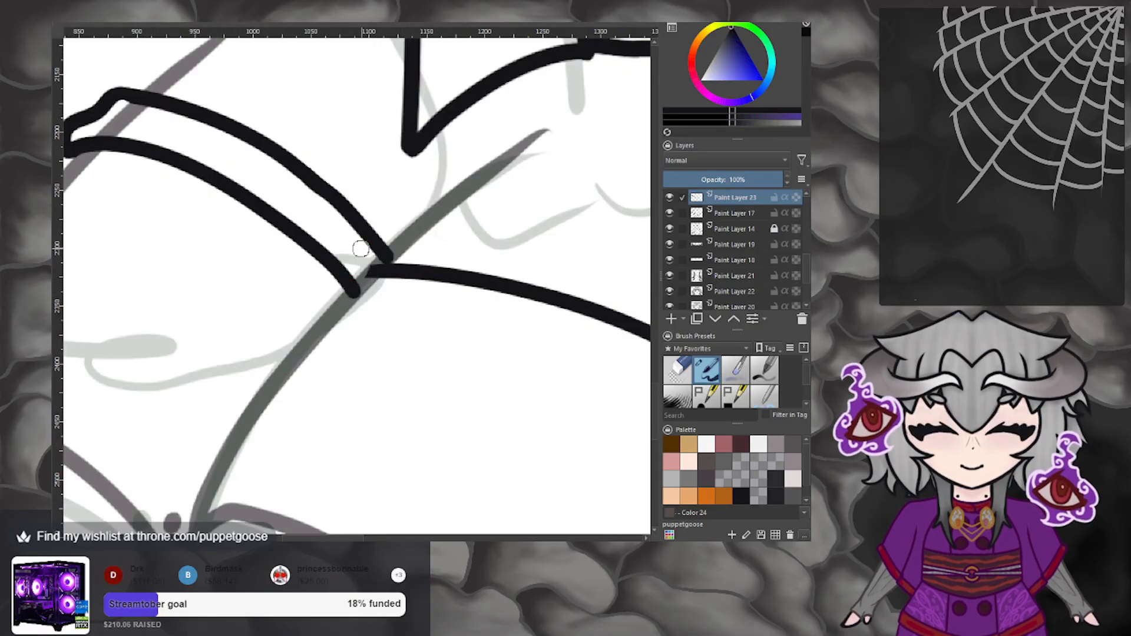
# Try a short bumpy stroke rising from the near thigh's edge line as the inner end of its band.
pyautogui.moveTo(399, 254)
pyautogui.mouseDown()
pyautogui.moveTo(373, 257)
pyautogui.moveTo(412, 218)
pyautogui.moveTo(431, 219)
pyautogui.mouseUp()
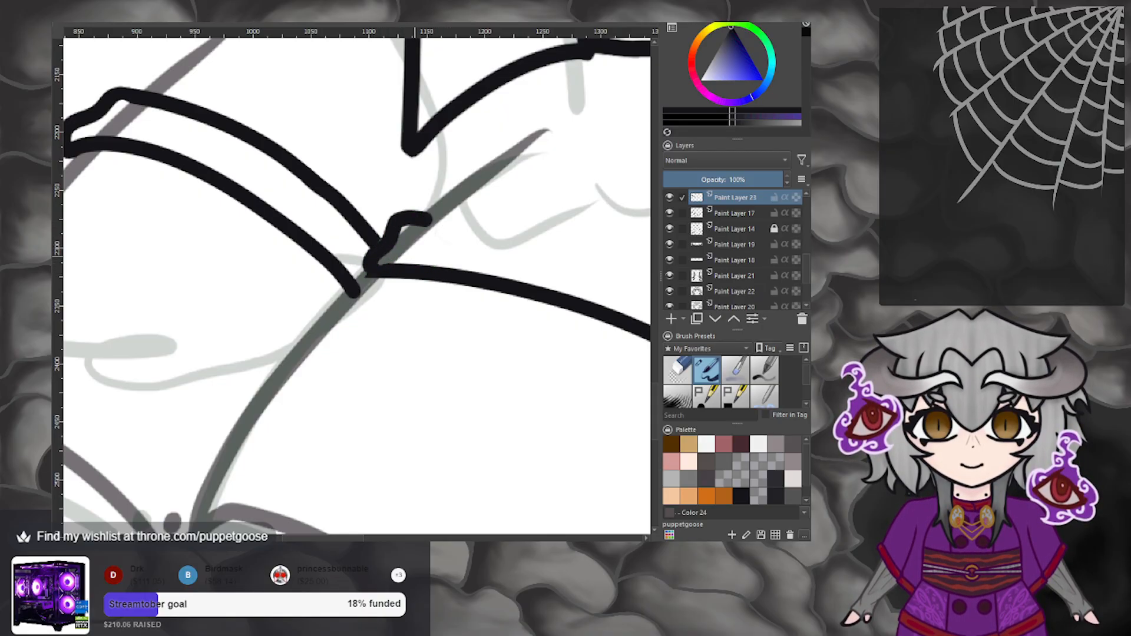
pyautogui.scroll(-6, 415, 256)
pyautogui.scroll(6, 418, 253)
pyautogui.hotkey('ctrl', 'z')
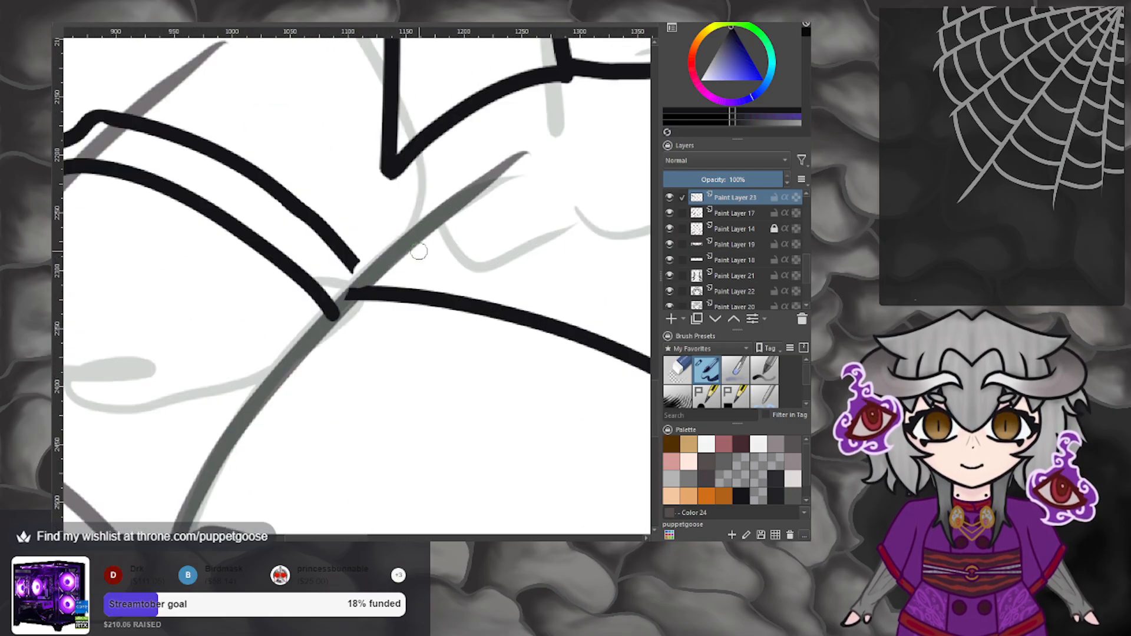
# Ink a short rounded stroke rising from the inner end of the near thigh's edge line.
pyautogui.moveTo(349, 295)
pyautogui.mouseDown()
pyautogui.moveTo(378, 229)
pyautogui.moveTo(409, 229)
pyautogui.mouseUp()
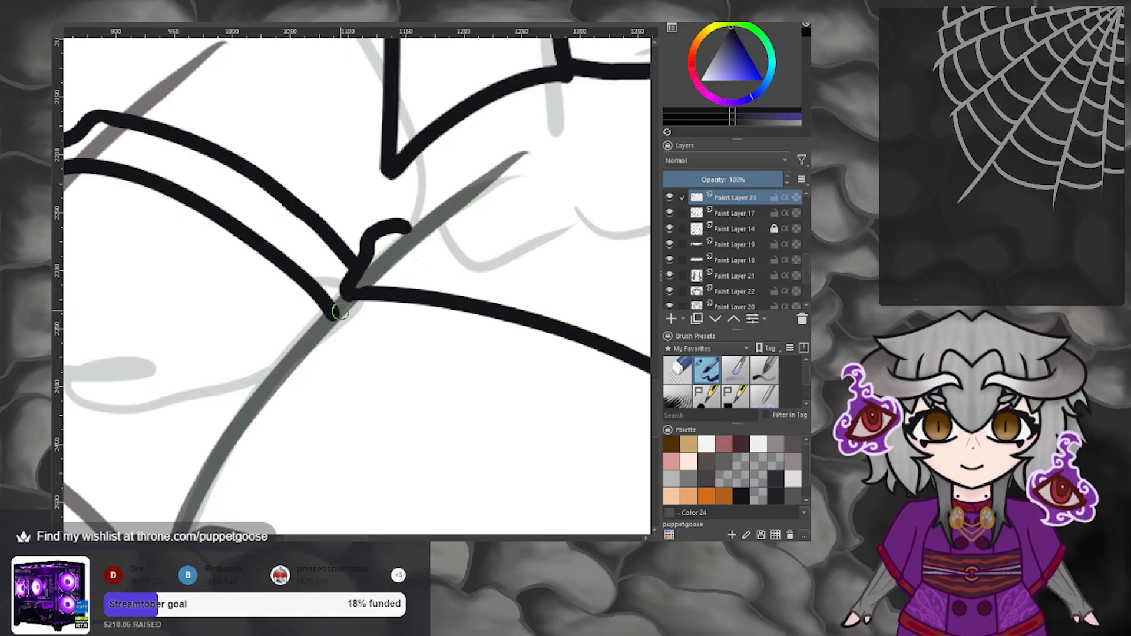
pyautogui.scroll(-6, 366, 292)
pyautogui.scroll(6, 412, 306)
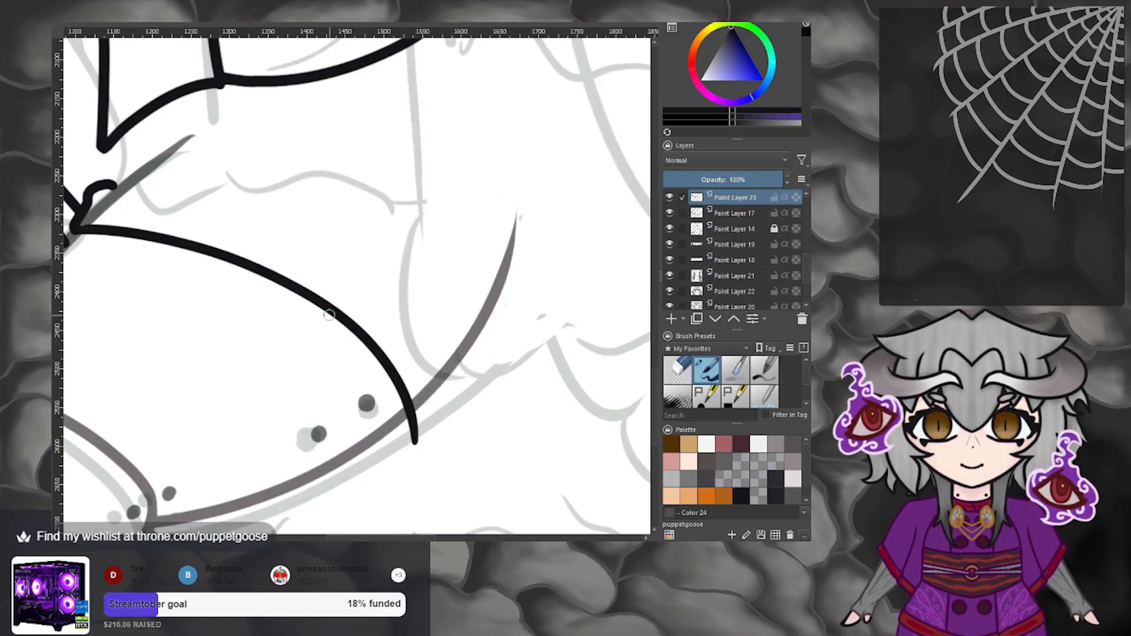
# Ink the near-thigh band's upper line parallel to its edge line, extending past the outer contour, and check the whole figure.
pyautogui.moveTo(112, 188)
pyautogui.mouseDown()
pyautogui.moveTo(396, 313)
pyautogui.moveTo(448, 412)
pyautogui.mouseUp()
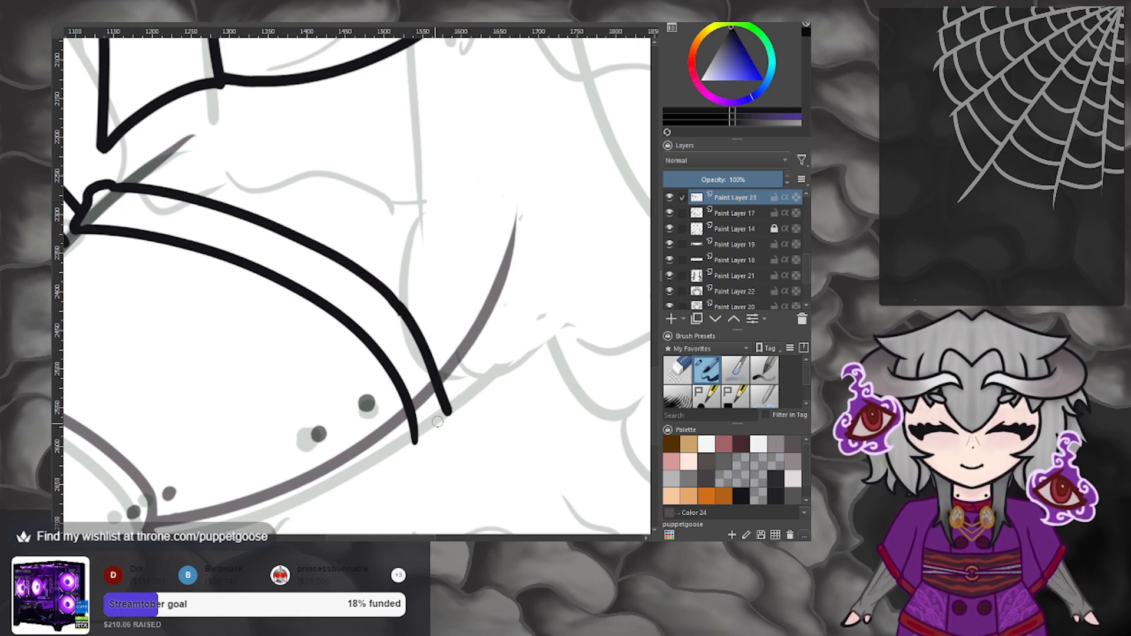
pyautogui.scroll(-4, 432, 396)
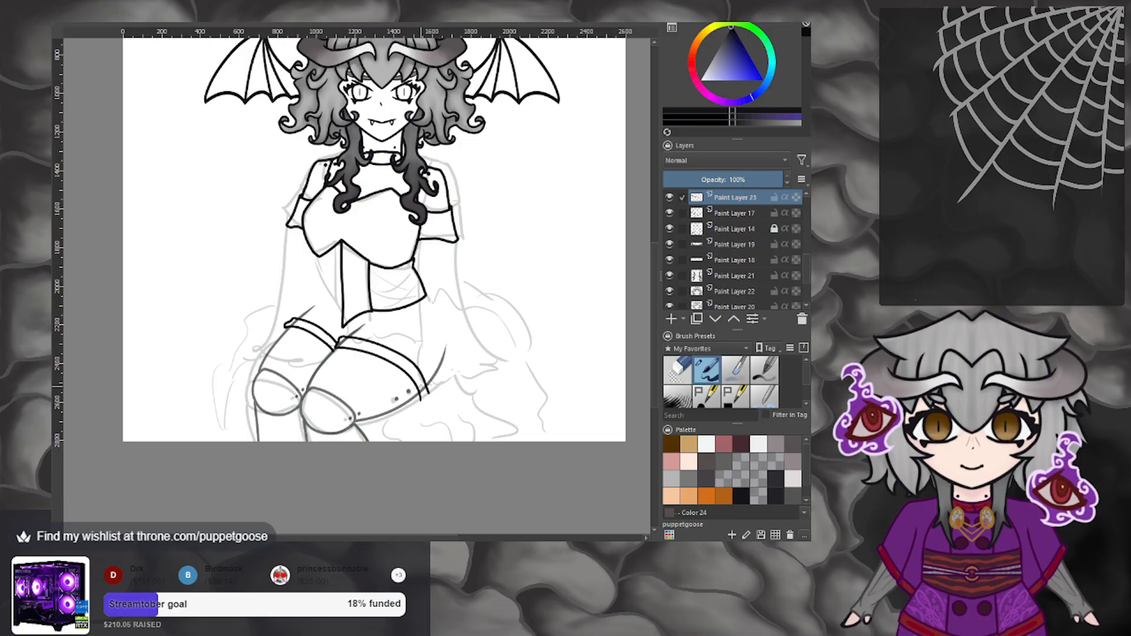
pyautogui.scroll(5, 418, 386)
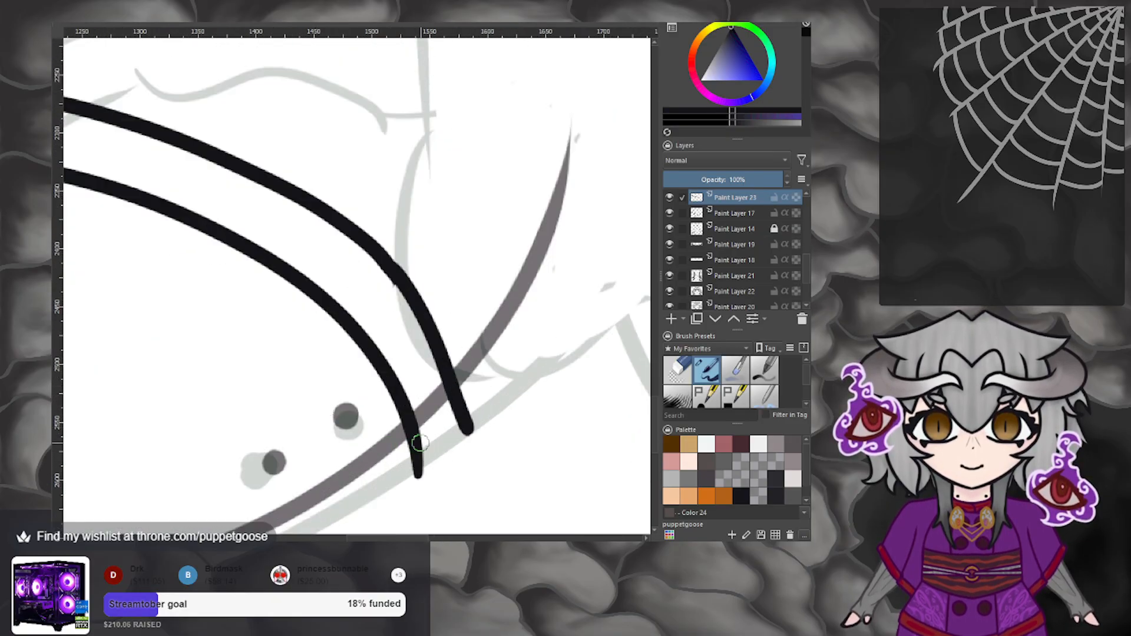
# Trim the outer ends of both near-thigh band lines just beyond the thigh's contour.
pyautogui.moveTo(417, 441)
pyautogui.mouseDown()
pyautogui.moveTo(452, 418)
pyautogui.moveTo(468, 431)
pyautogui.moveTo(467, 417)
pyautogui.moveTo(457, 424)
pyautogui.moveTo(469, 396)
pyautogui.moveTo(412, 470)
pyautogui.mouseUp()
pyautogui.press('e')
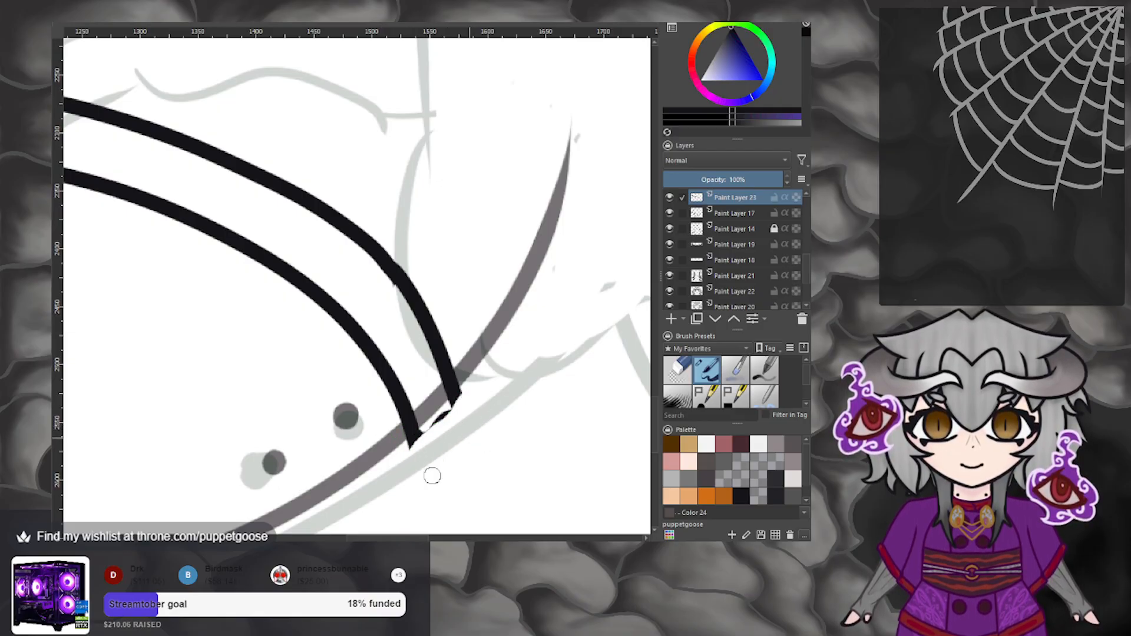
pyautogui.press('/')
# On the mirrored canvas, close the near-thigh band's outer end with a short wavy stroke and view the whole figure.
pyautogui.press('m')
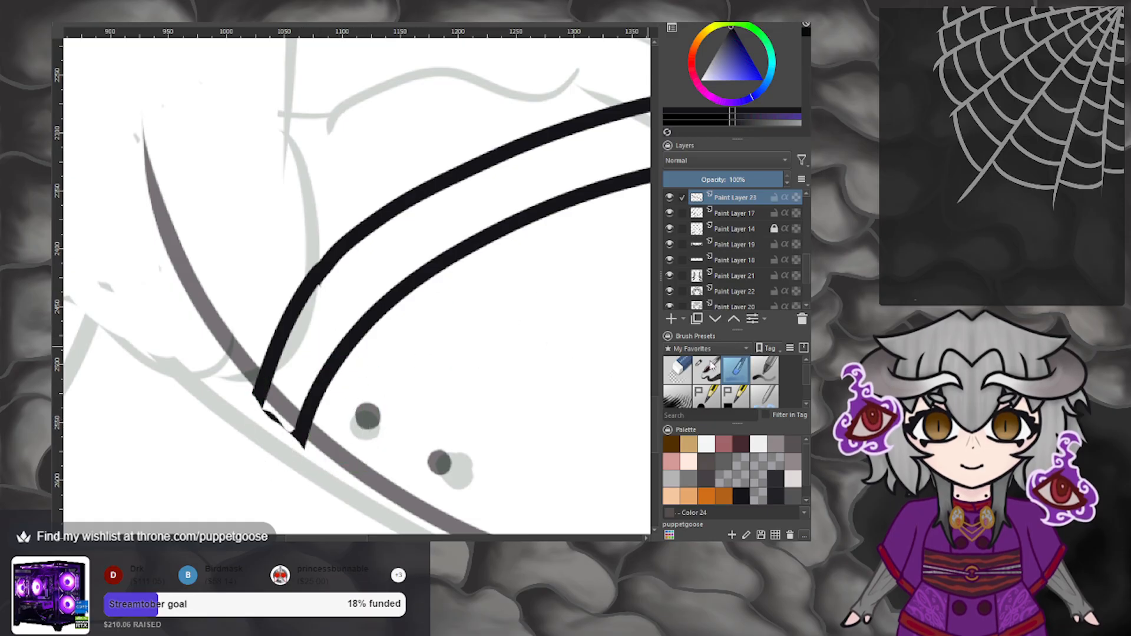
pyautogui.press('/')
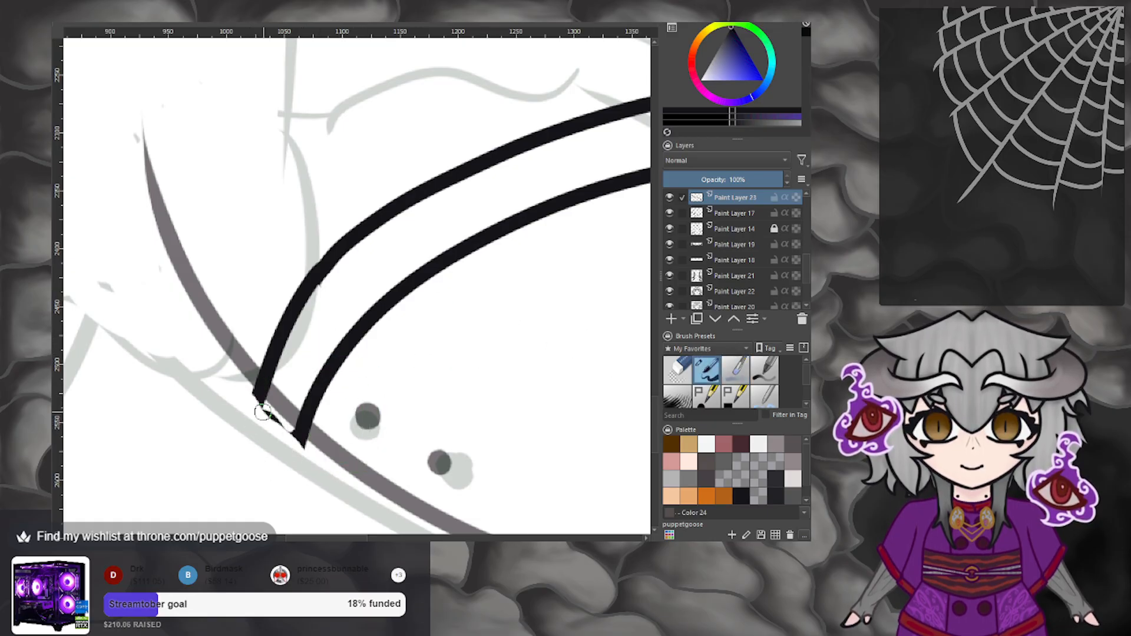
pyautogui.moveTo(261, 386)
pyautogui.mouseDown()
pyautogui.moveTo(250, 405)
pyautogui.moveTo(305, 443)
pyautogui.mouseUp()
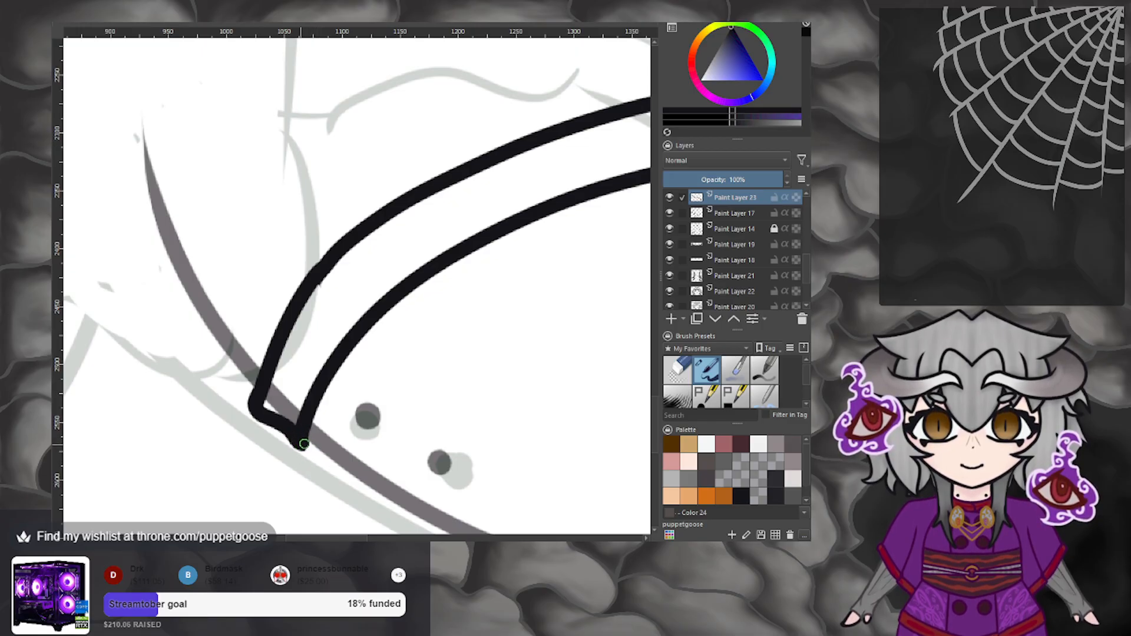
pyautogui.press('2')
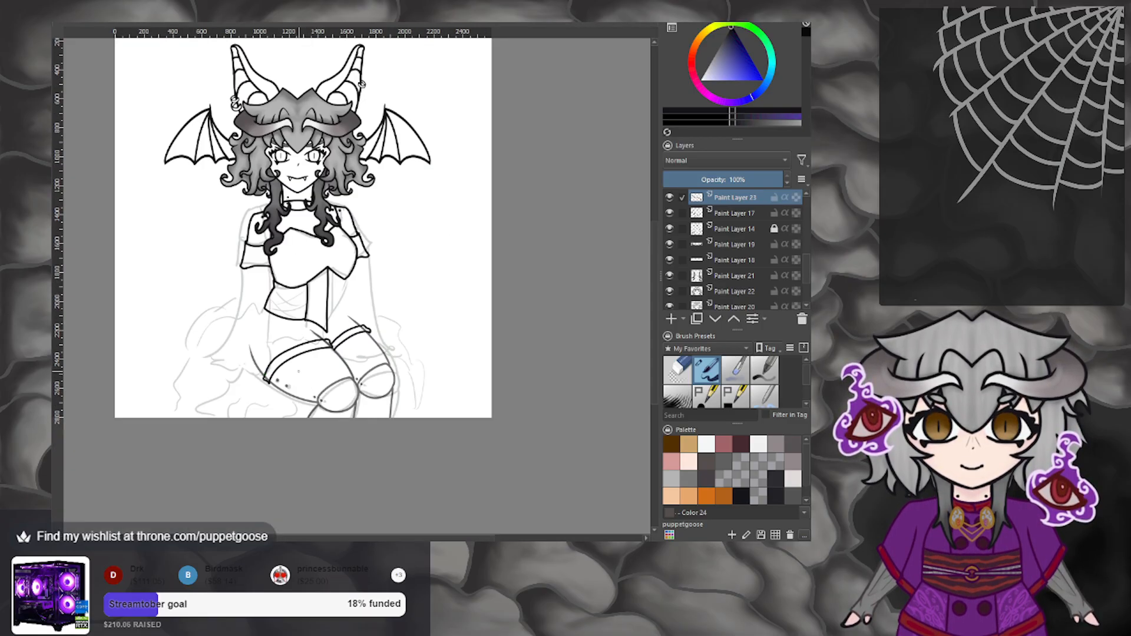
# Reshape the near-thigh band's rounded inner end into a lower slope where it meets the far-thigh band.
pyautogui.scroll(3, 282, 371)
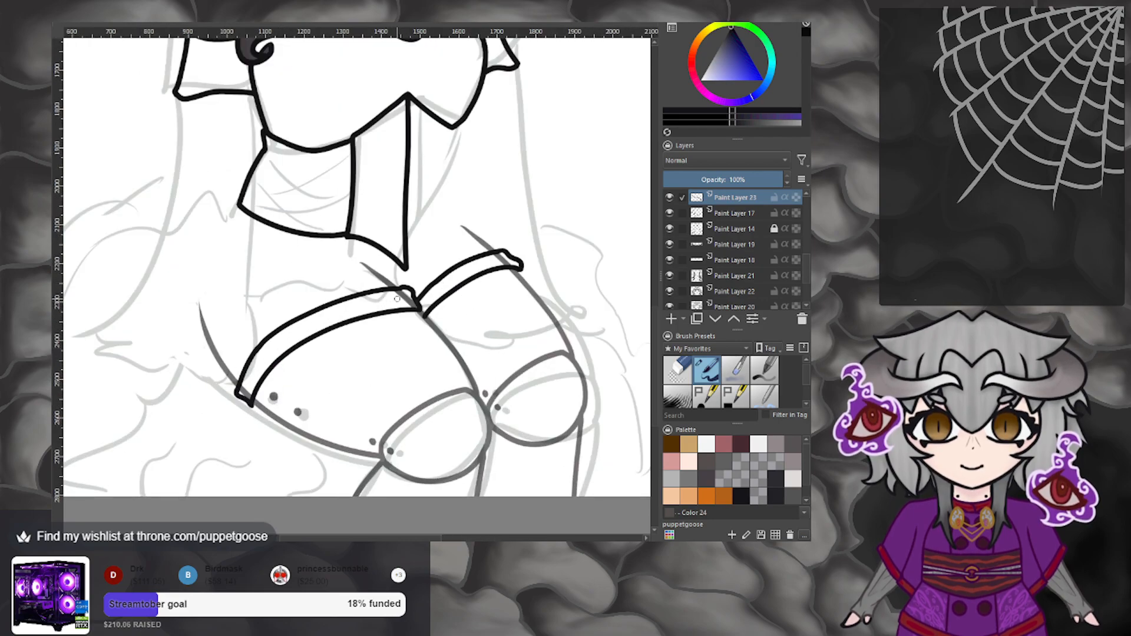
pyautogui.scroll(2, 422, 284)
pyautogui.scroll(2, 397, 295)
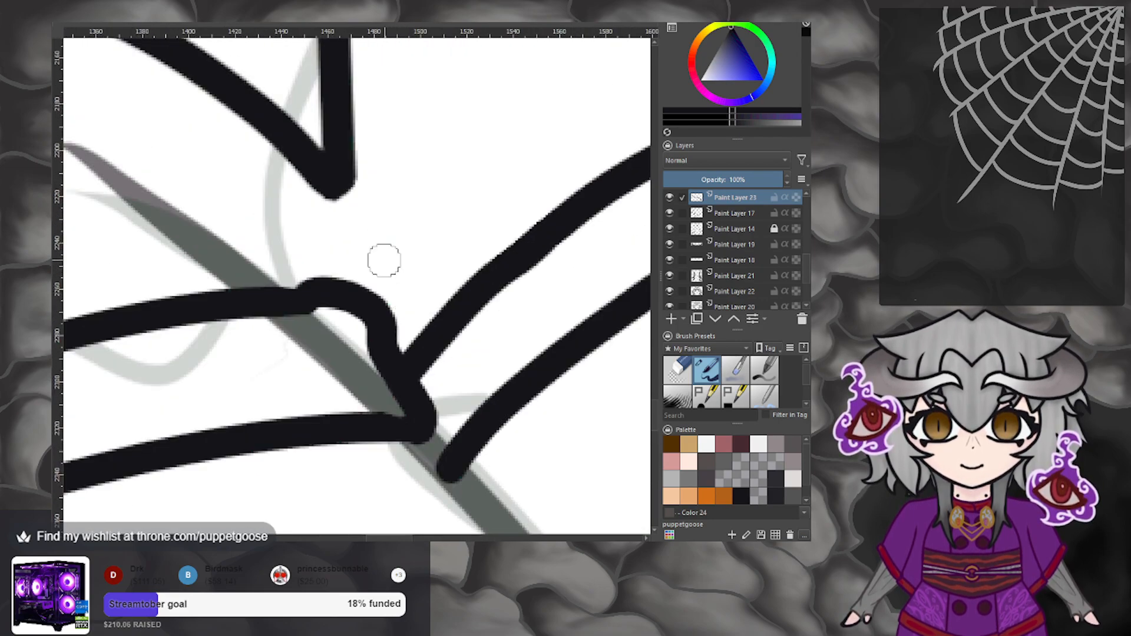
pyautogui.moveTo(348, 277)
pyautogui.mouseDown()
pyautogui.moveTo(313, 273)
pyautogui.moveTo(356, 305)
pyautogui.moveTo(371, 289)
pyautogui.moveTo(388, 311)
pyautogui.moveTo(375, 336)
pyautogui.mouseUp()
pyautogui.click(306, 294)
pyautogui.moveTo(306, 296)
pyautogui.mouseDown()
pyautogui.moveTo(411, 389)
pyautogui.moveTo(312, 298)
pyautogui.moveTo(368, 337)
pyautogui.moveTo(395, 373)
pyautogui.moveTo(350, 341)
pyautogui.moveTo(336, 308)
pyautogui.moveTo(295, 300)
pyautogui.moveTo(339, 311)
pyautogui.moveTo(405, 377)
pyautogui.mouseUp()
pyautogui.hotkey('ctrl', 'z')
pyautogui.hotkey('ctrl', 'z')
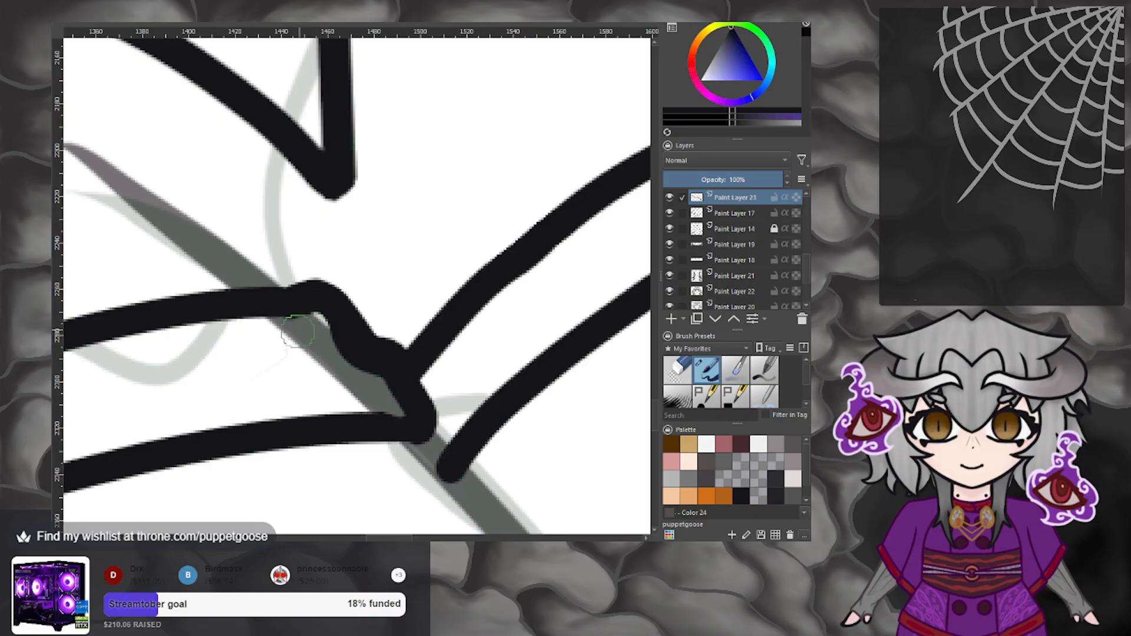
# Thin the inner side of the near-thigh band's reshaped corner and check the whole figure in both orientations.
pyautogui.moveTo(283, 331)
pyautogui.mouseDown()
pyautogui.moveTo(316, 327)
pyautogui.moveTo(375, 388)
pyautogui.moveTo(308, 322)
pyautogui.moveTo(265, 303)
pyautogui.moveTo(392, 354)
pyautogui.mouseUp()
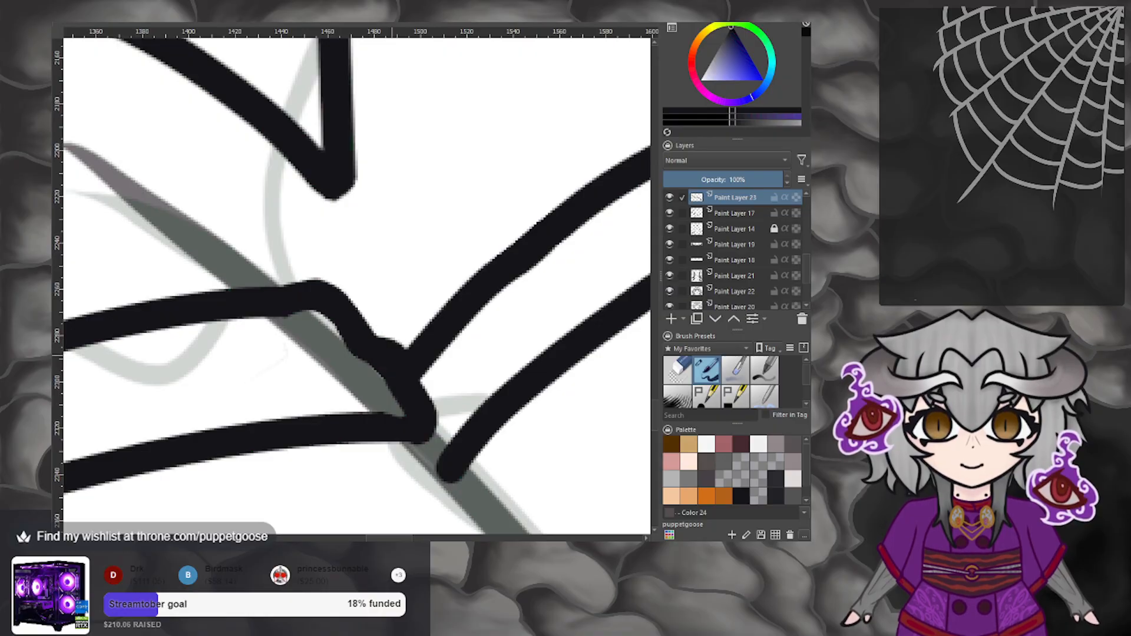
pyautogui.scroll(-4, 404, 353)
pyautogui.scroll(-4, 498, 376)
pyautogui.scroll(2, 476, 382)
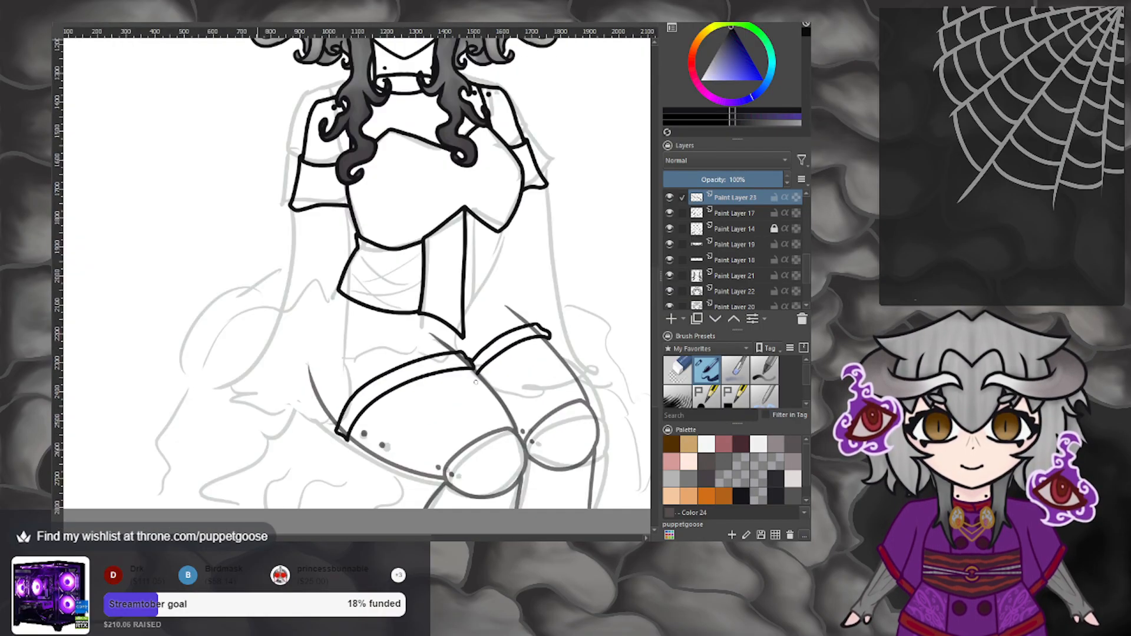
pyautogui.press('m')
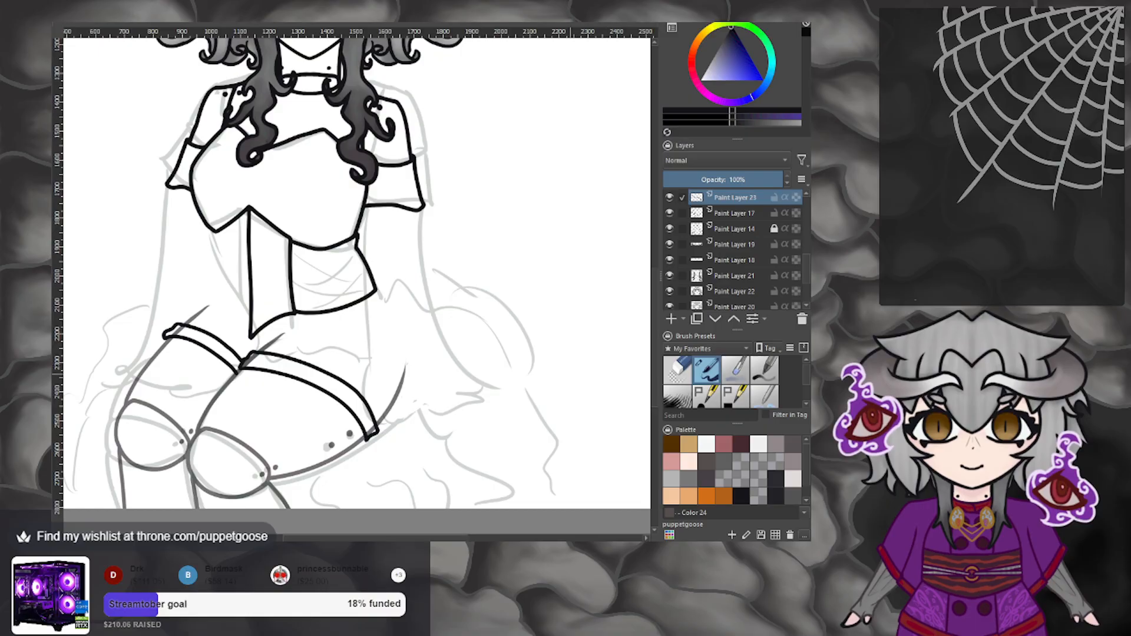
pyautogui.scroll(-3, 528, 378)
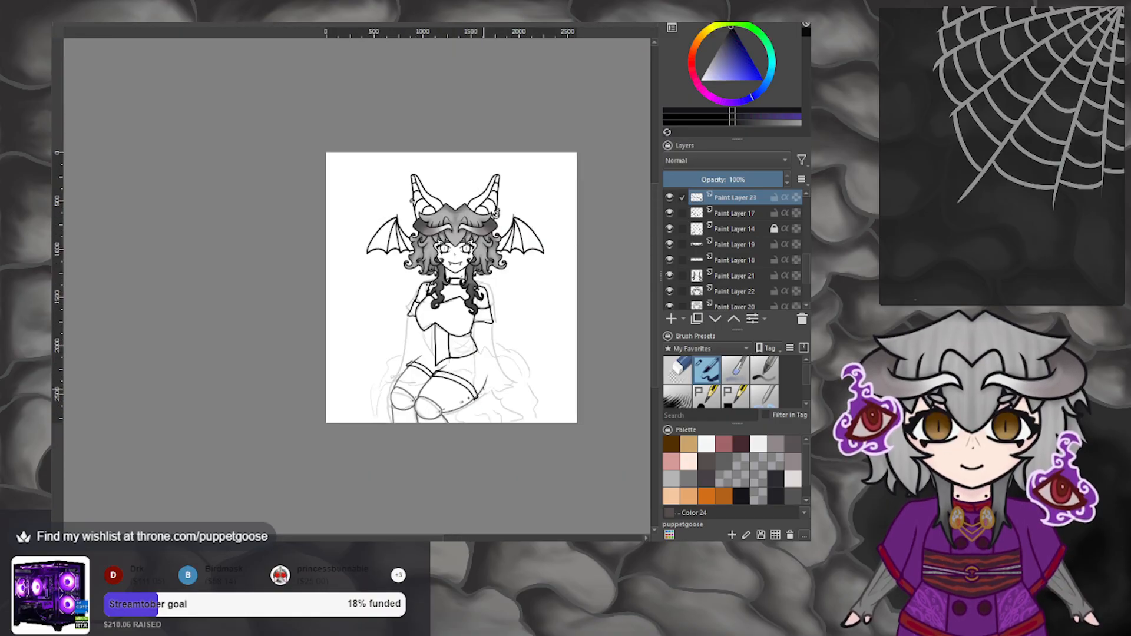
# Examine the inked bodice and both thigh bands up close and as part of the whole figure.
pyautogui.scroll(4, 483, 390)
pyautogui.scroll(4, 292, 302)
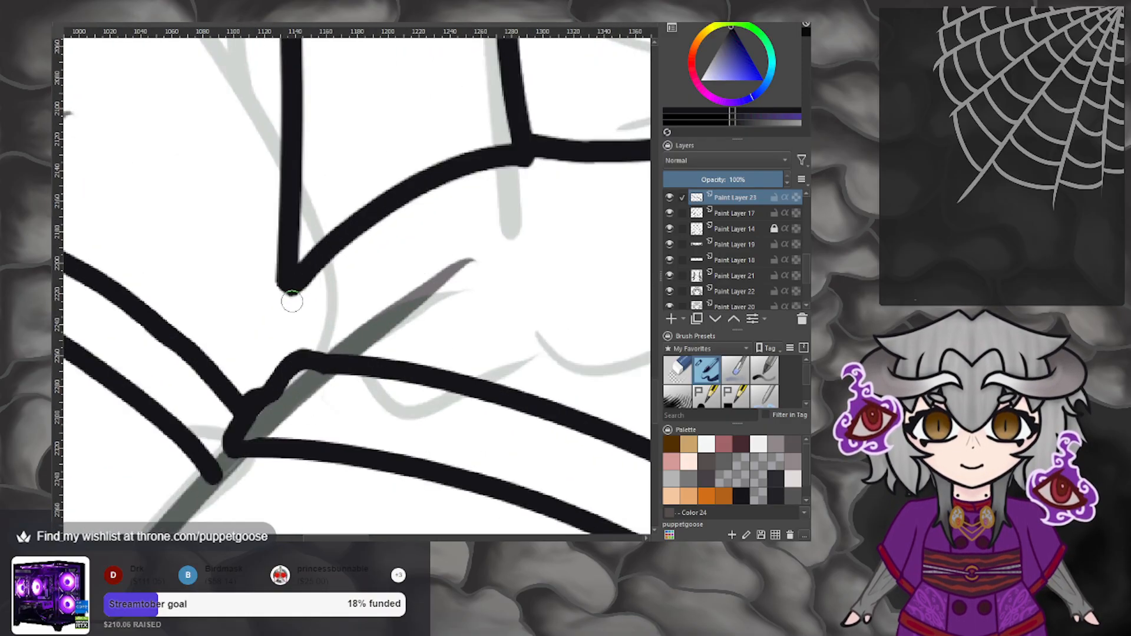
pyautogui.scroll(-4, 292, 303)
pyautogui.scroll(2, 305, 287)
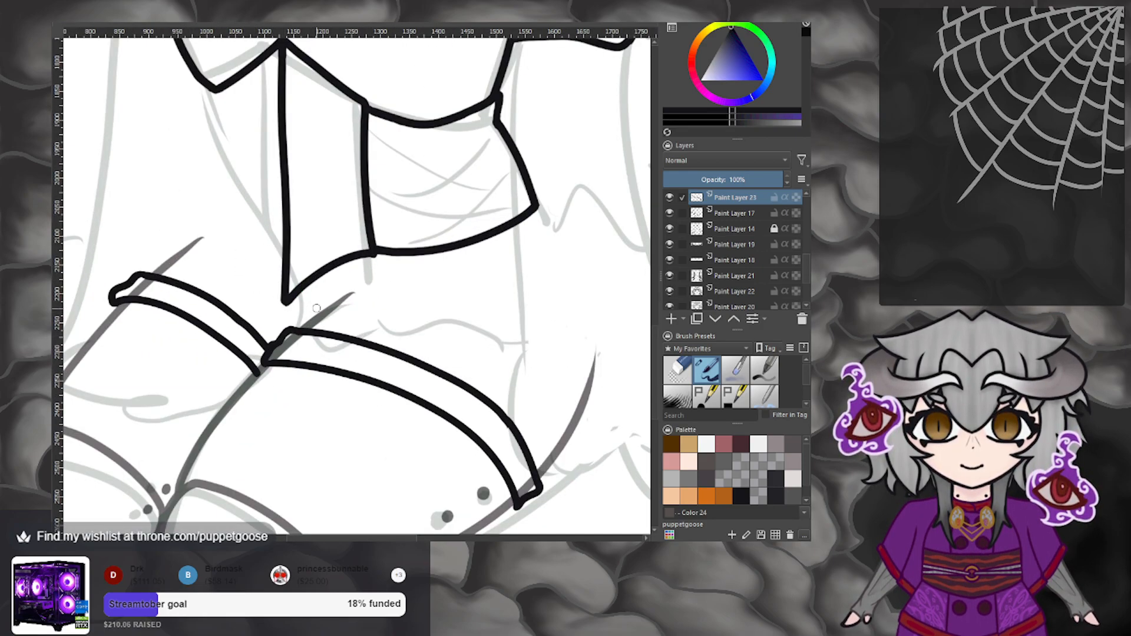
pyautogui.scroll(-2, 319, 303)
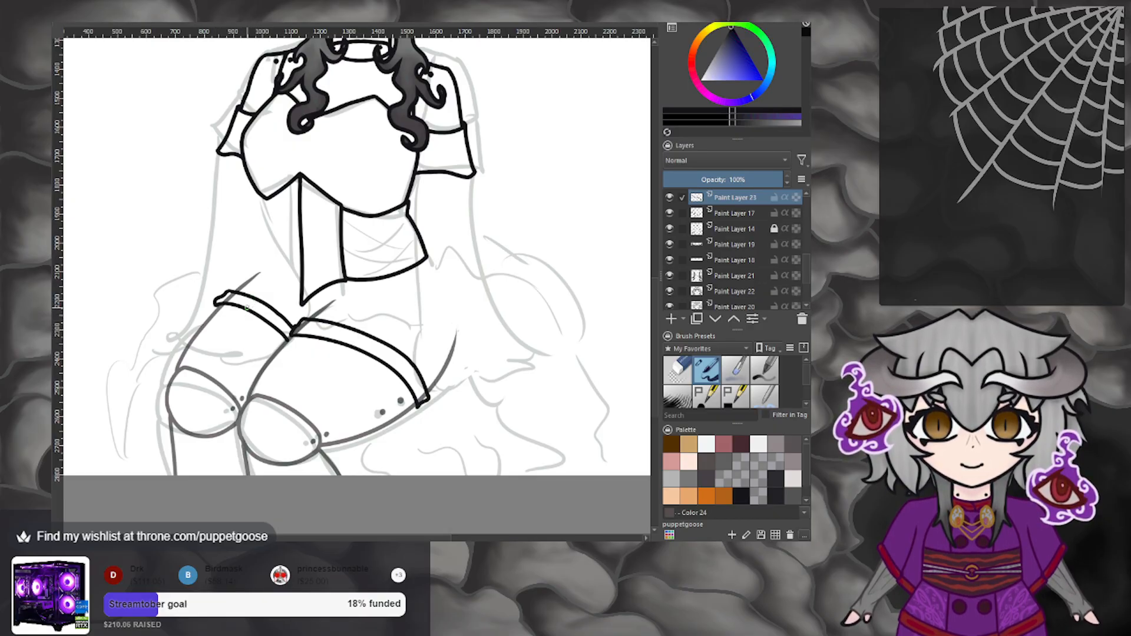
pyautogui.scroll(-2, 360, 322)
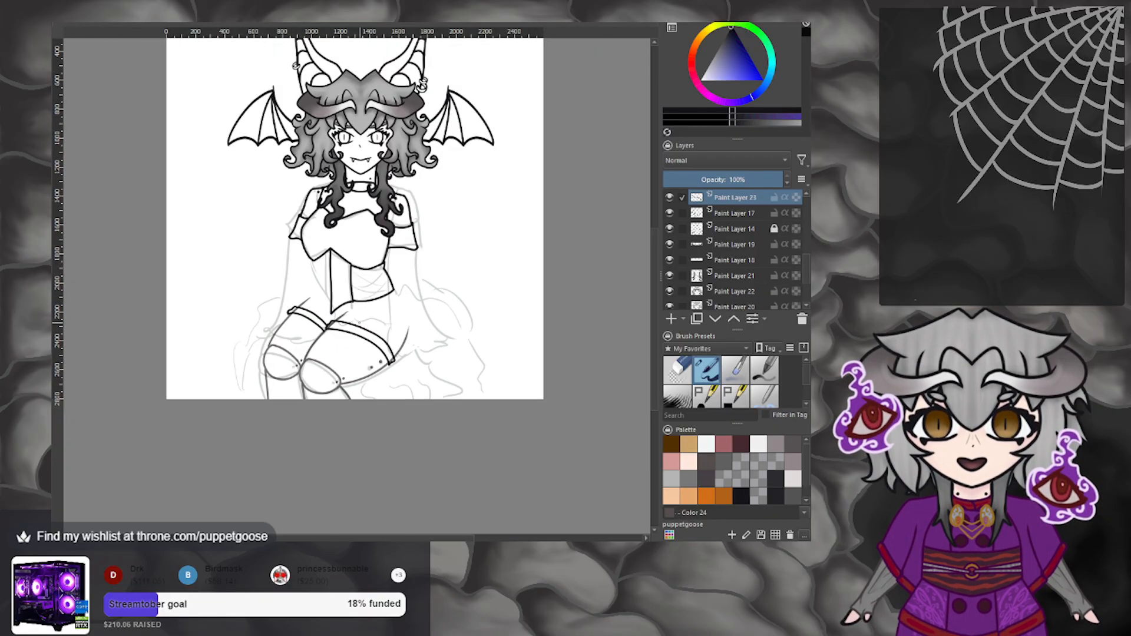
pyautogui.scroll(2, 324, 300)
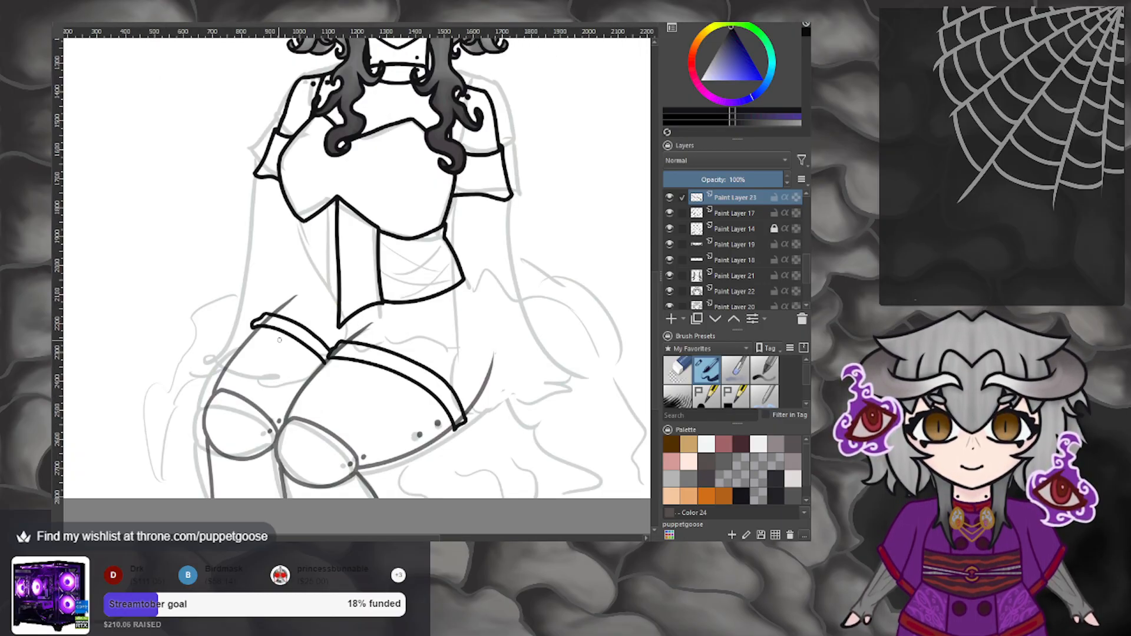
pyautogui.scroll(-1, 299, 346)
pyautogui.scroll(1, 415, 354)
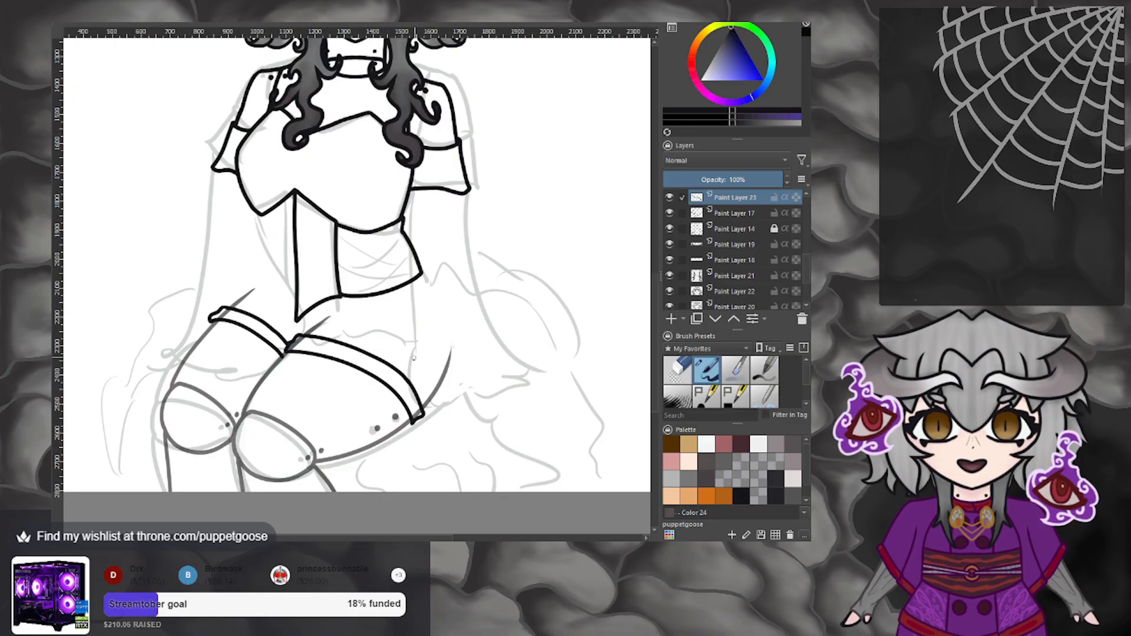
pyautogui.scroll(1, 438, 395)
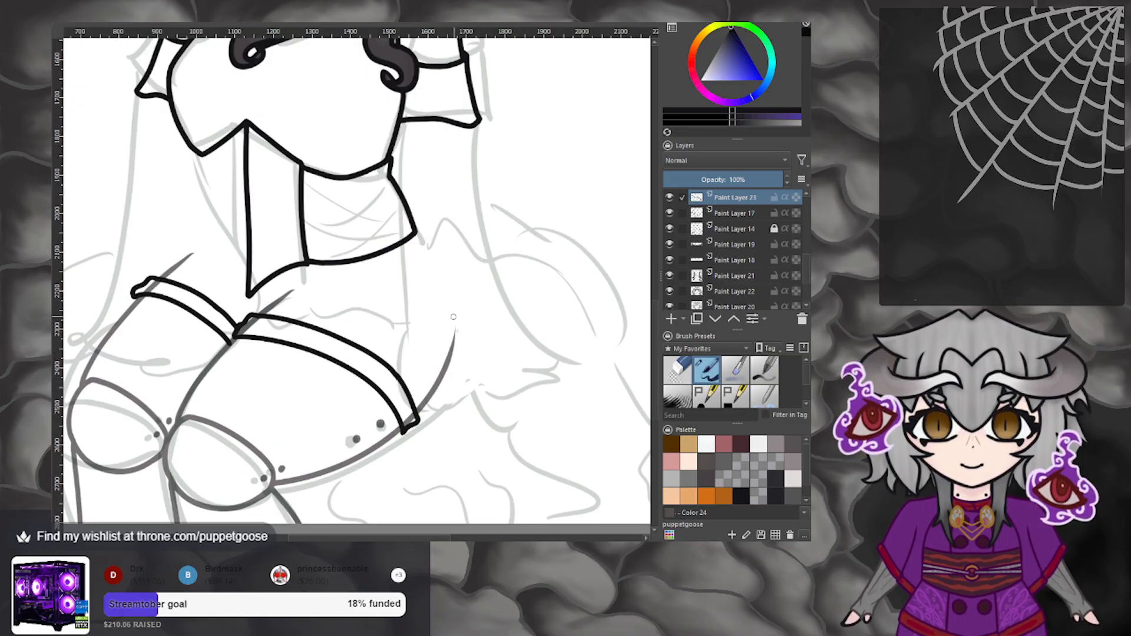
pyautogui.scroll(-2, 396, 336)
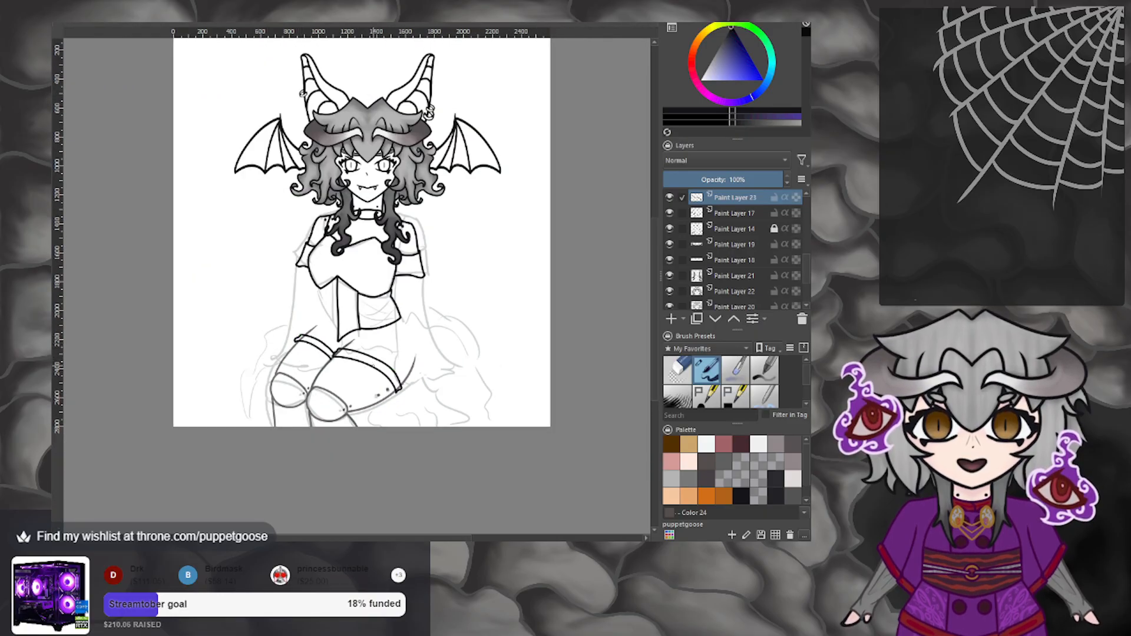
pyautogui.scroll(2, 358, 384)
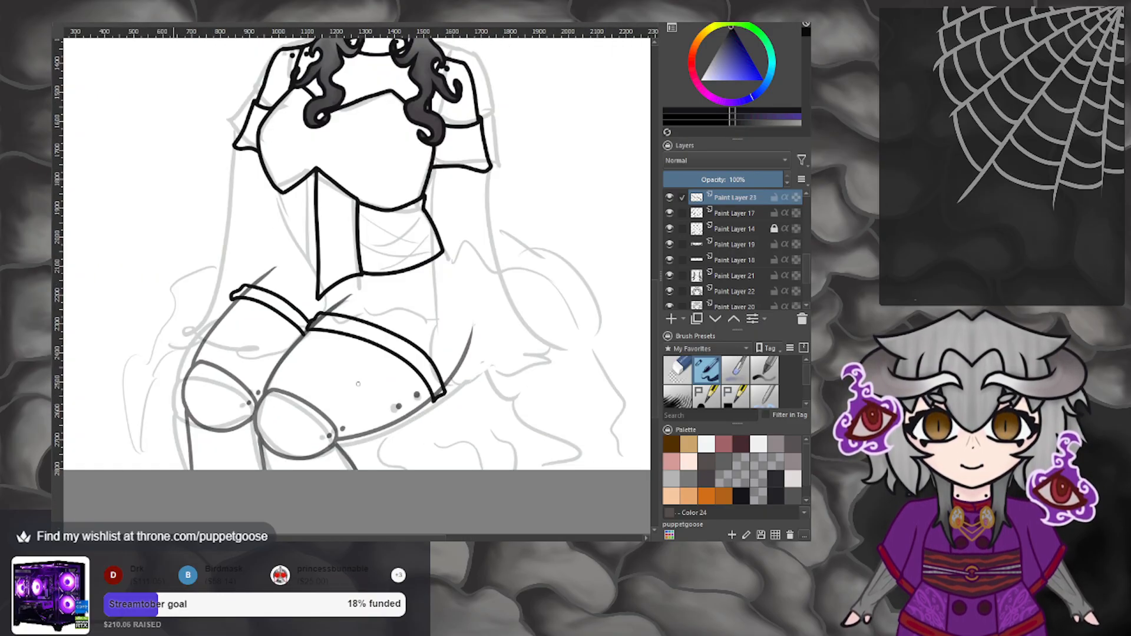
pyautogui.scroll(-3, 358, 384)
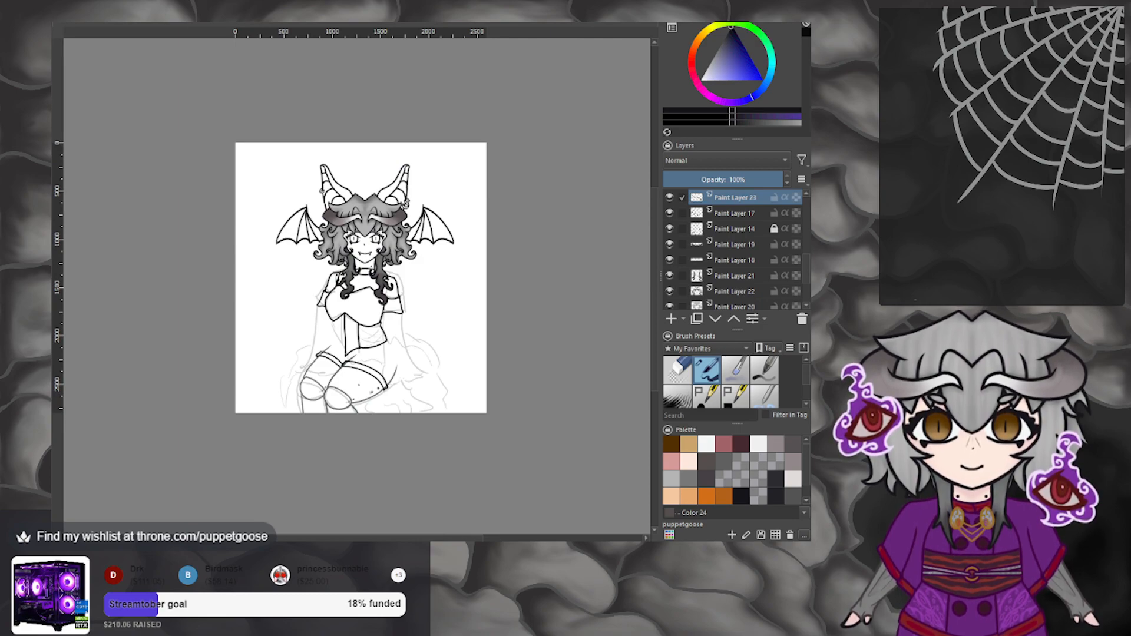
pyautogui.scroll(2, 358, 384)
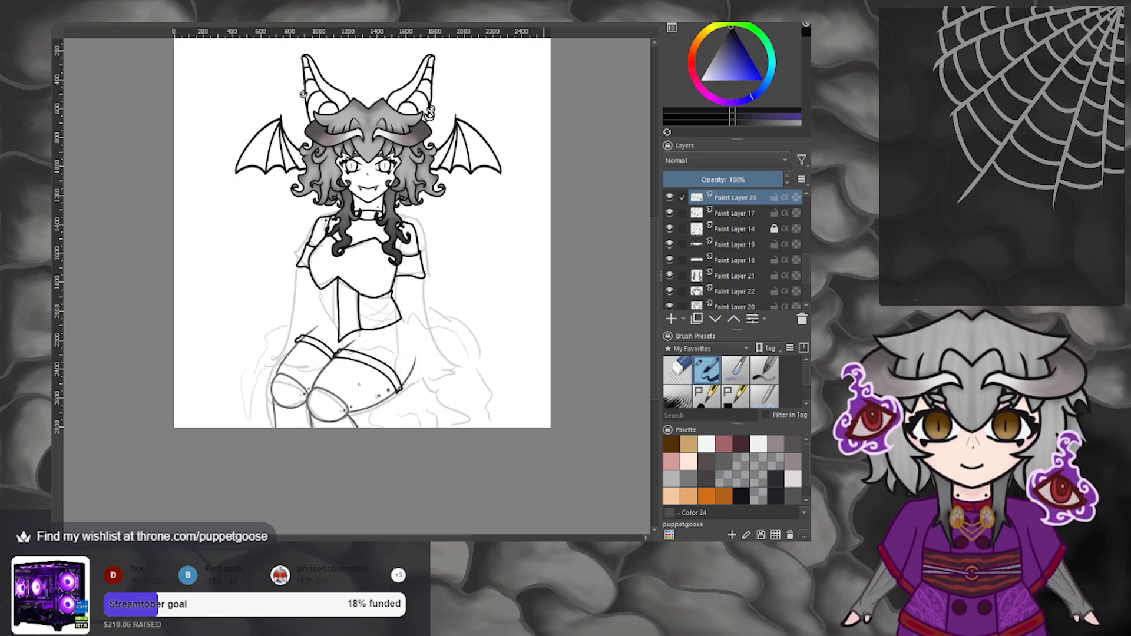
pyautogui.scroll(3, 373, 372)
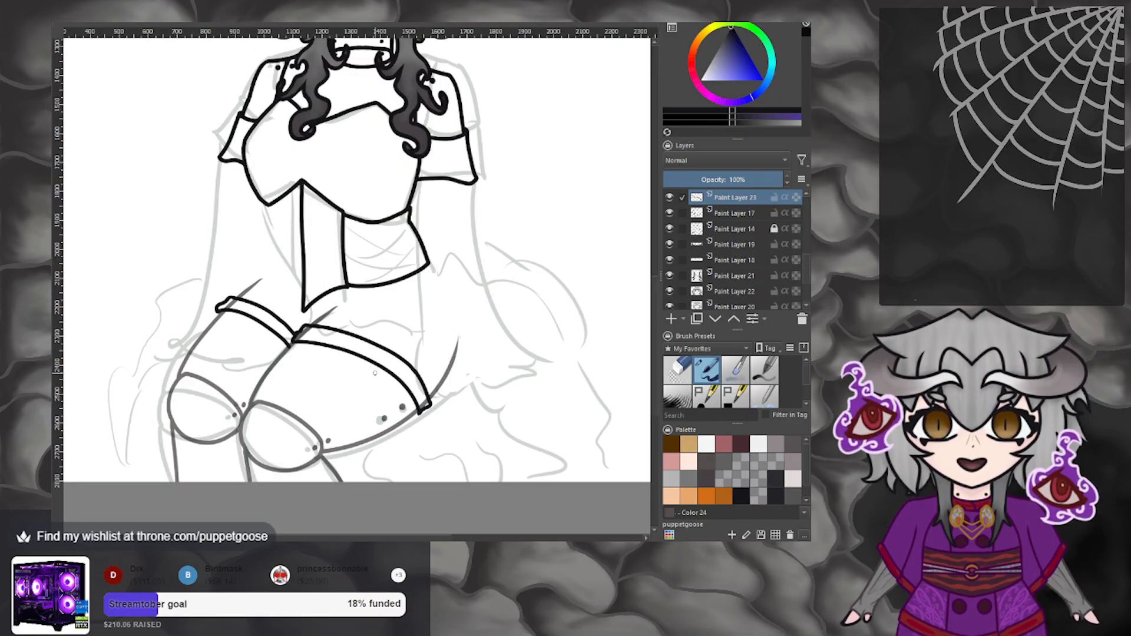
pyautogui.scroll(-4, 374, 373)
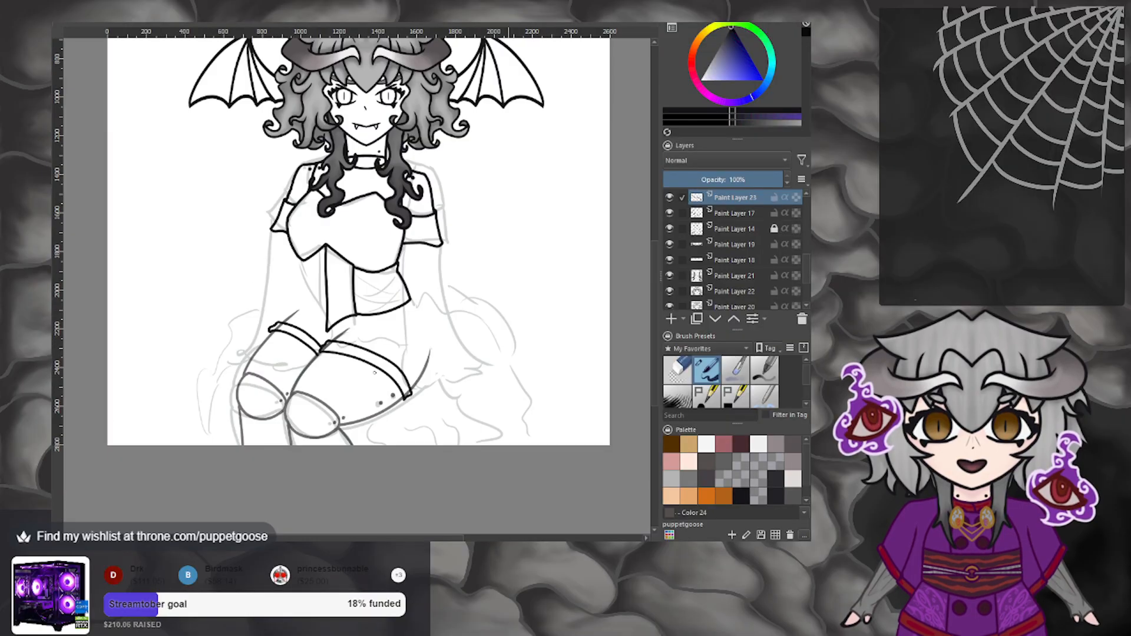
pyautogui.scroll(4, 376, 370)
pyautogui.scroll(2, 376, 369)
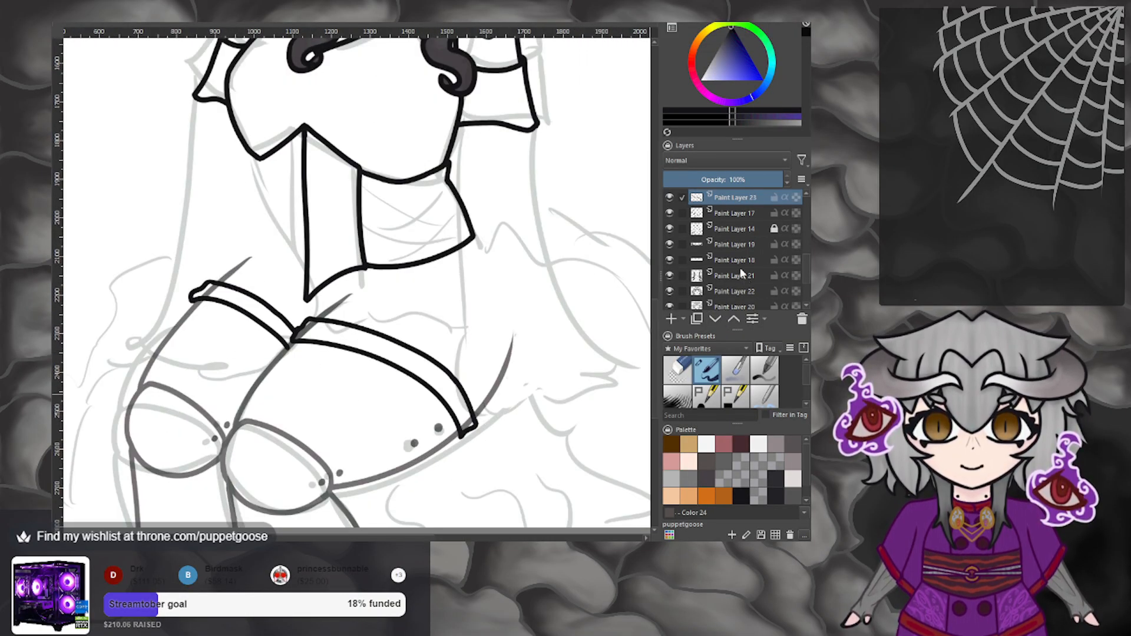
# Erase the thigh lines extending above both bands on Paint Layer 17 and mirror the canvas view.
pyautogui.click(737, 217)
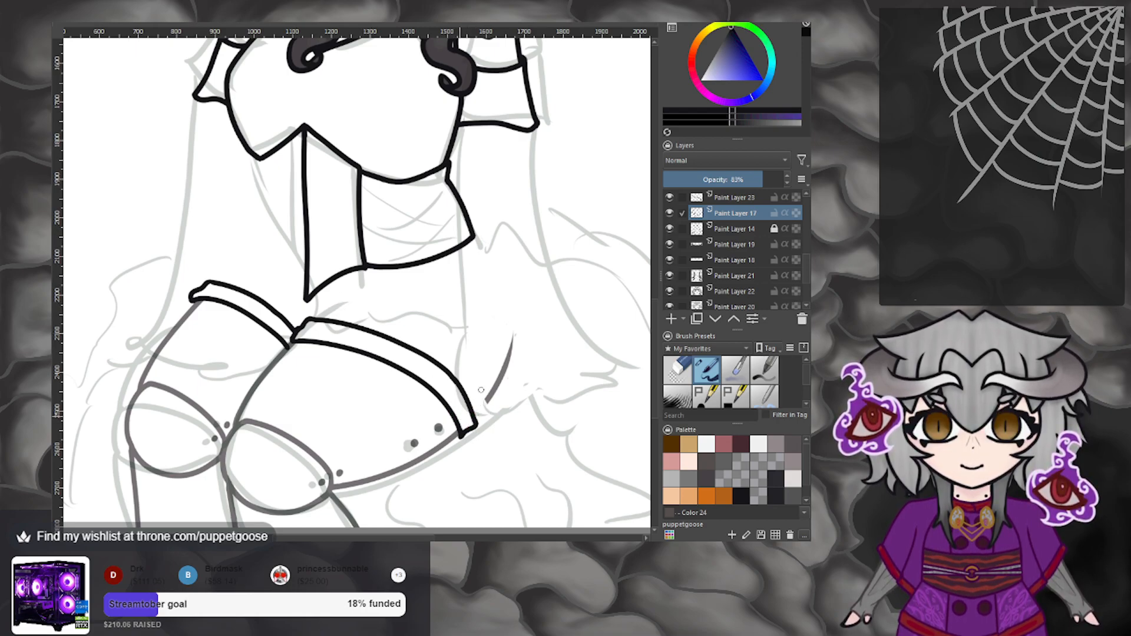
pyautogui.moveTo(479, 364)
pyautogui.mouseDown()
pyautogui.moveTo(509, 388)
pyautogui.moveTo(494, 335)
pyautogui.mouseUp()
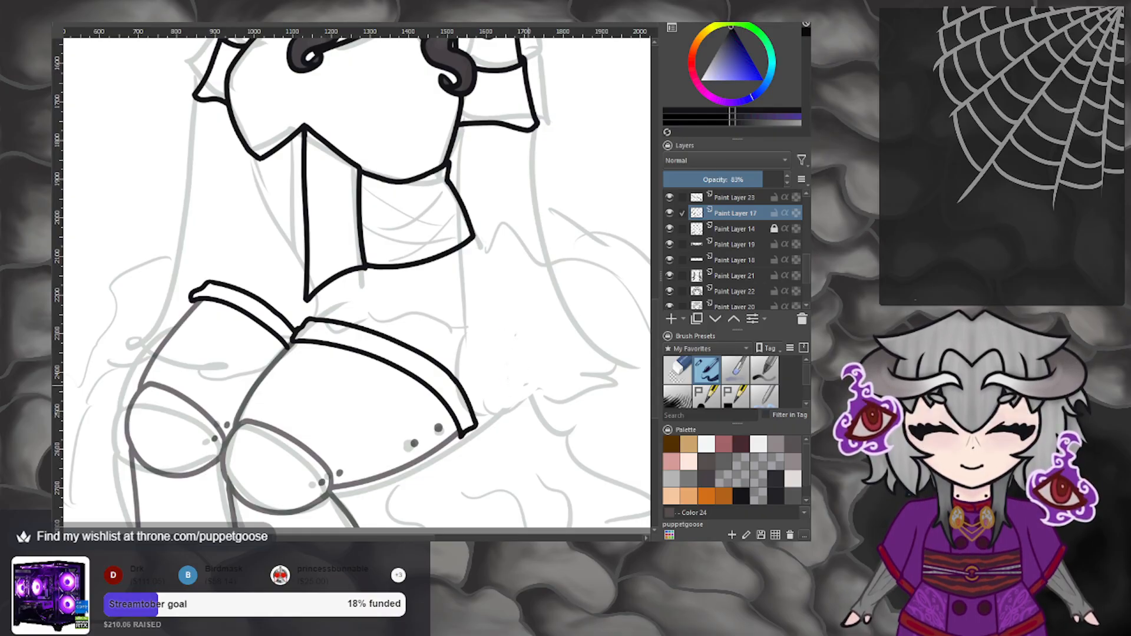
pyautogui.scroll(-4, 528, 386)
pyautogui.scroll(4, 512, 384)
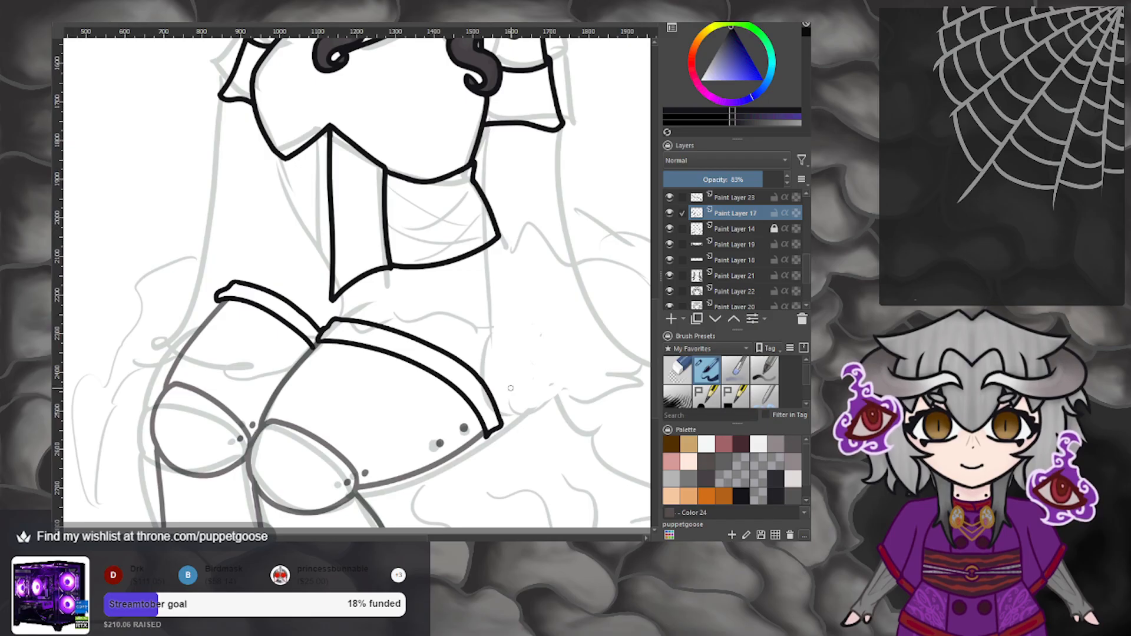
pyautogui.scroll(2, 516, 405)
pyautogui.press('m')
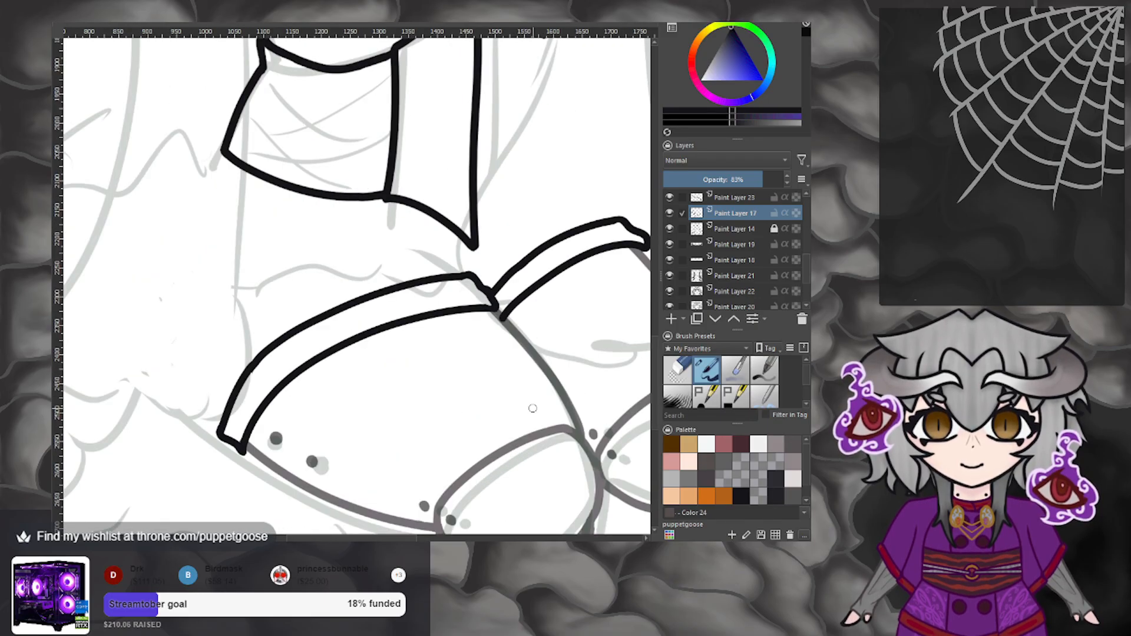
pyautogui.scroll(-3, 533, 408)
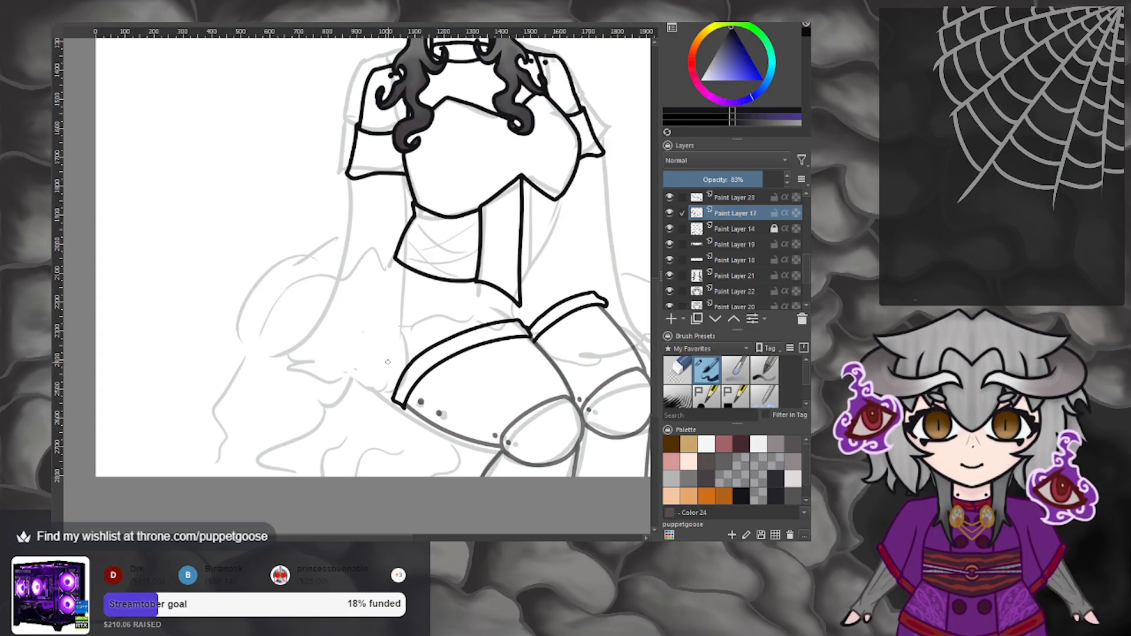
pyautogui.scroll(-3, 388, 362)
pyautogui.scroll(4, 416, 358)
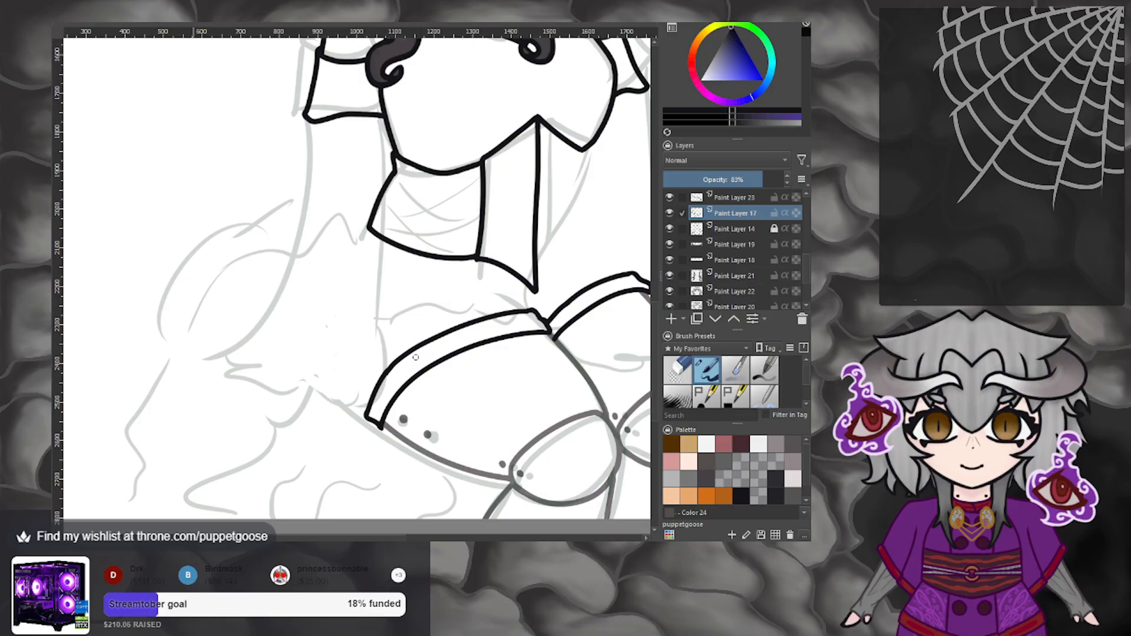
# On Paint Layer 23, try to ink the near hip with a curve from the bodice corner meeting one from the band's outer end.
pyautogui.click(731, 197)
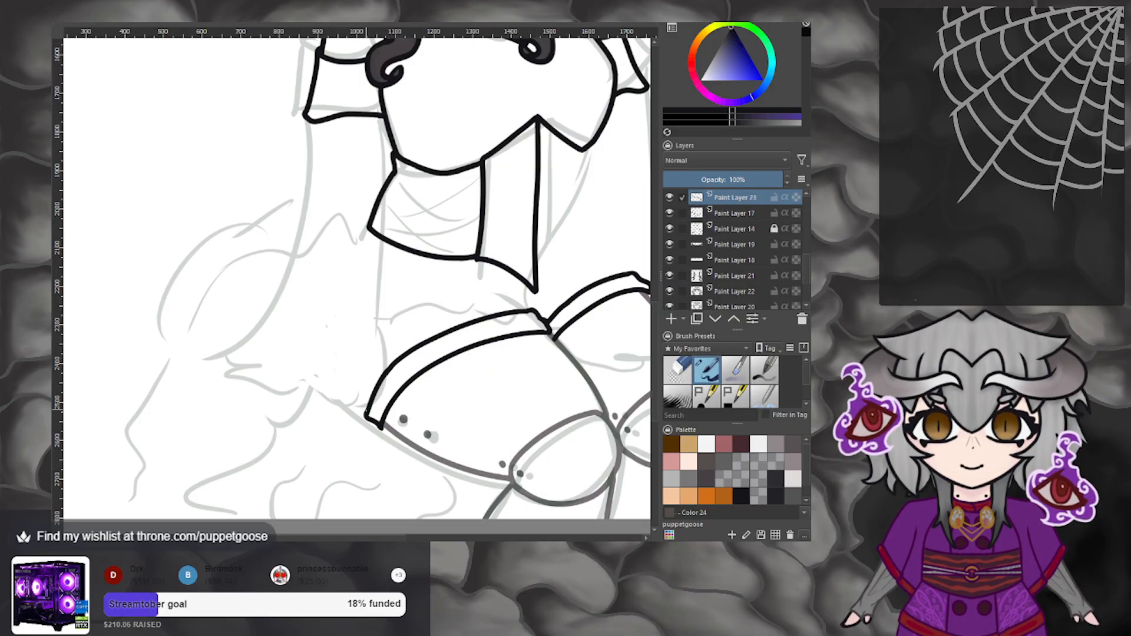
pyautogui.moveTo(366, 411)
pyautogui.mouseDown()
pyautogui.moveTo(311, 354)
pyautogui.moveTo(290, 288)
pyautogui.mouseUp()
pyautogui.moveTo(366, 226); pyautogui.dragTo(295, 311)
pyautogui.hotkey('ctrl', 'z')
pyautogui.moveTo(368, 227); pyautogui.dragTo(325, 377)
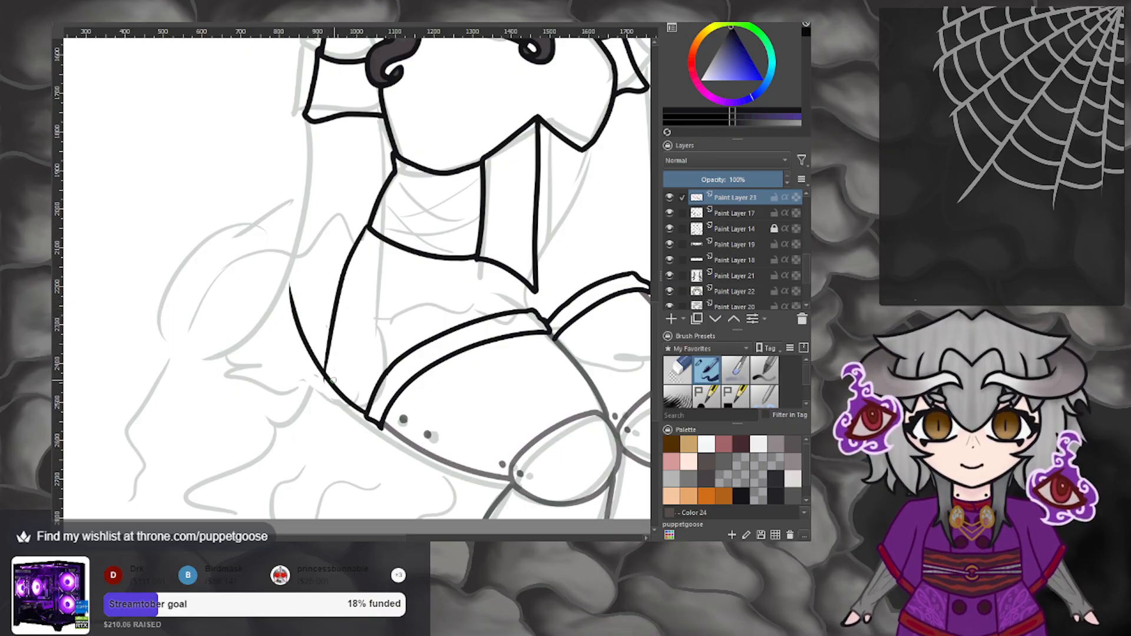
pyautogui.hotkey('ctrl', 'z')
pyautogui.moveTo(368, 227); pyautogui.dragTo(297, 390)
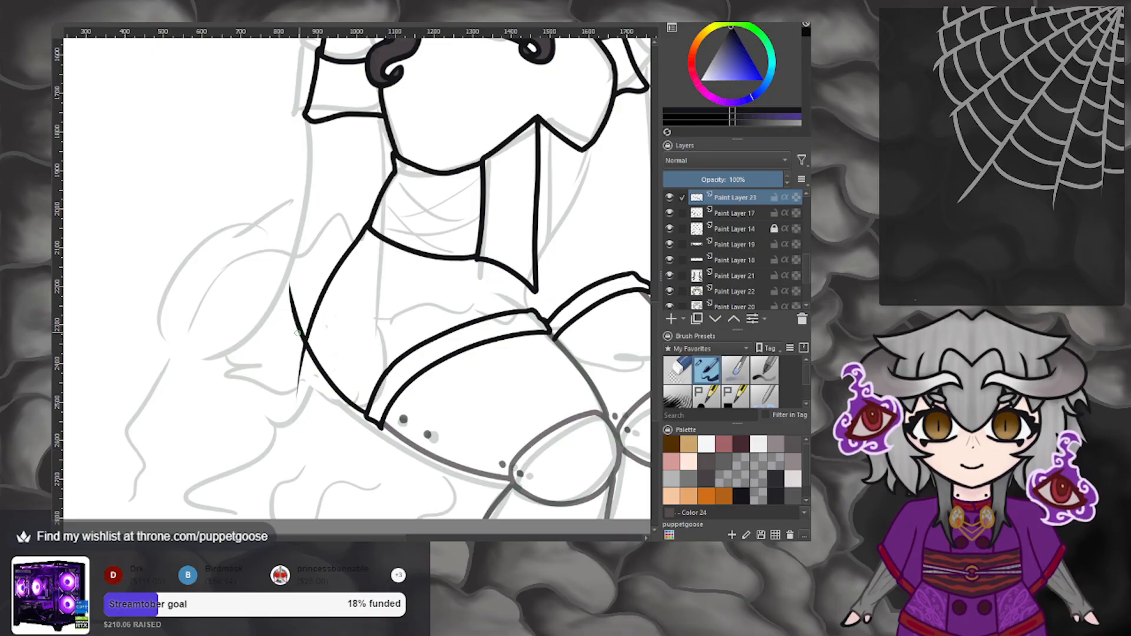
pyautogui.moveTo(294, 315); pyautogui.dragTo(303, 355)
pyautogui.moveTo(293, 292)
pyautogui.mouseDown()
pyautogui.moveTo(288, 347)
pyautogui.moveTo(287, 332)
pyautogui.mouseUp()
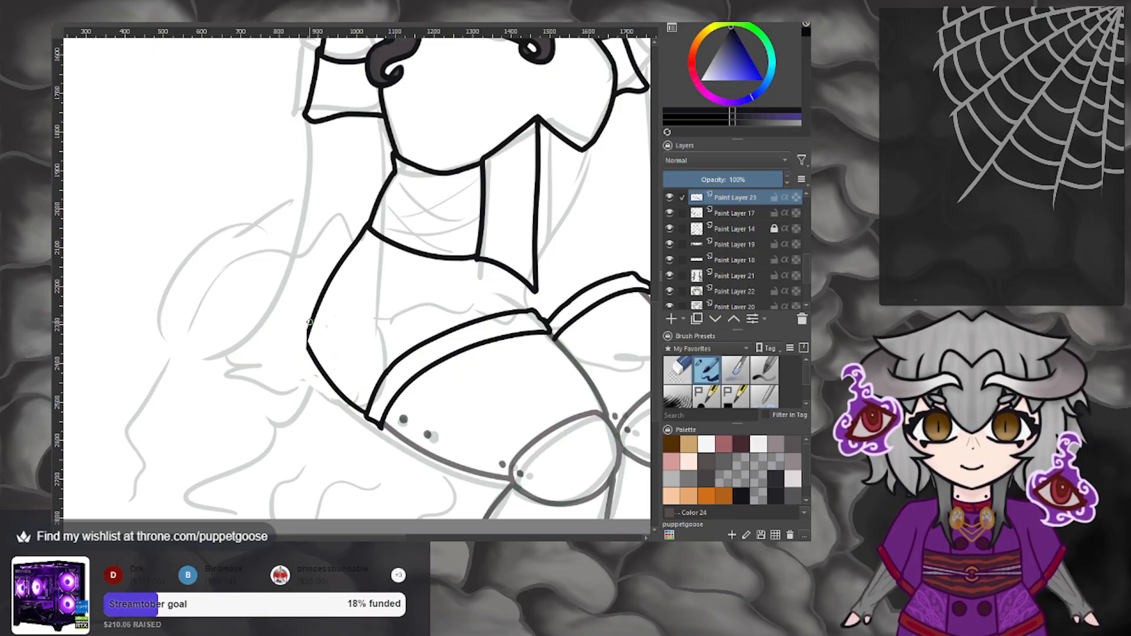
pyautogui.press('2')
pyautogui.scroll(4, 309, 330)
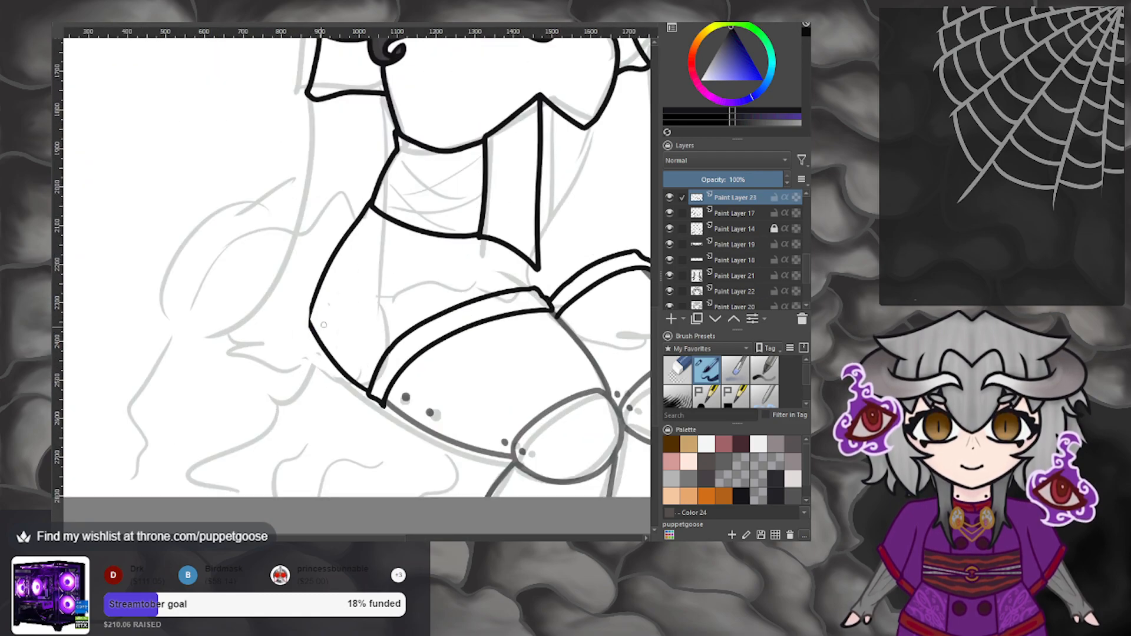
# Undo all the hip contour strokes drawn on Paint Layer 23.
pyautogui.scroll(1, 366, 301)
pyautogui.hotkey('ctrl', 'z')
pyautogui.hotkey('ctrl', 'z')
pyautogui.hotkey('ctrl', 'z')
pyautogui.hotkey('ctrl', 'z')
pyautogui.hotkey('ctrl', 'z')
pyautogui.hotkey('ctrl', 'z')
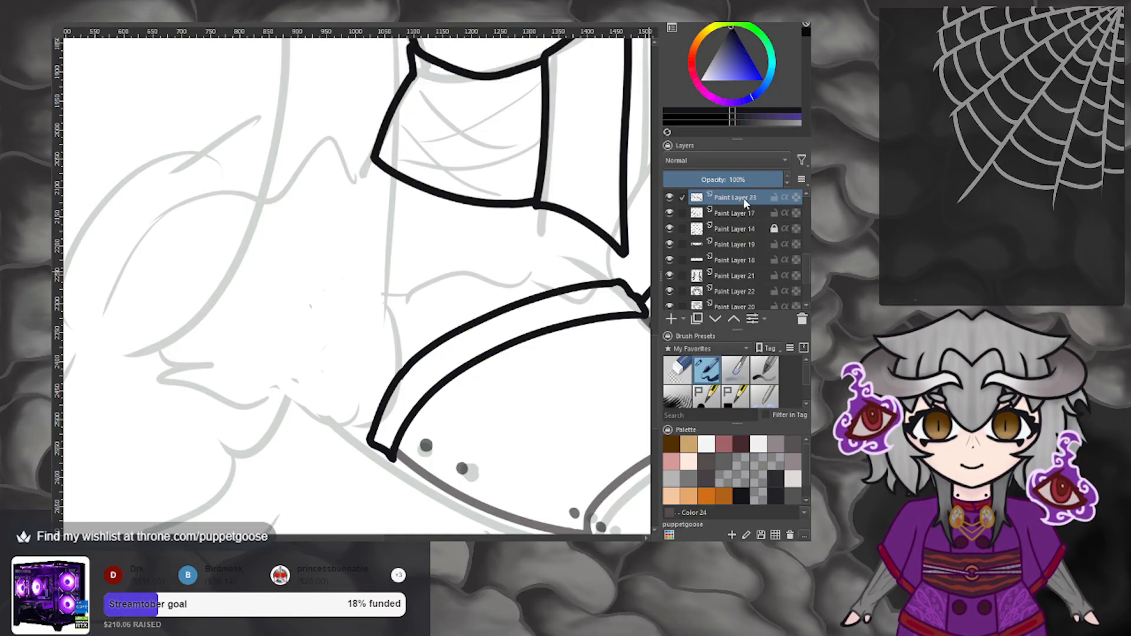
# Add a paint layer beneath Paint Layer 23 and ink the near hip as a rounded curve from bodice corner to band end.
pyautogui.click(671, 319)
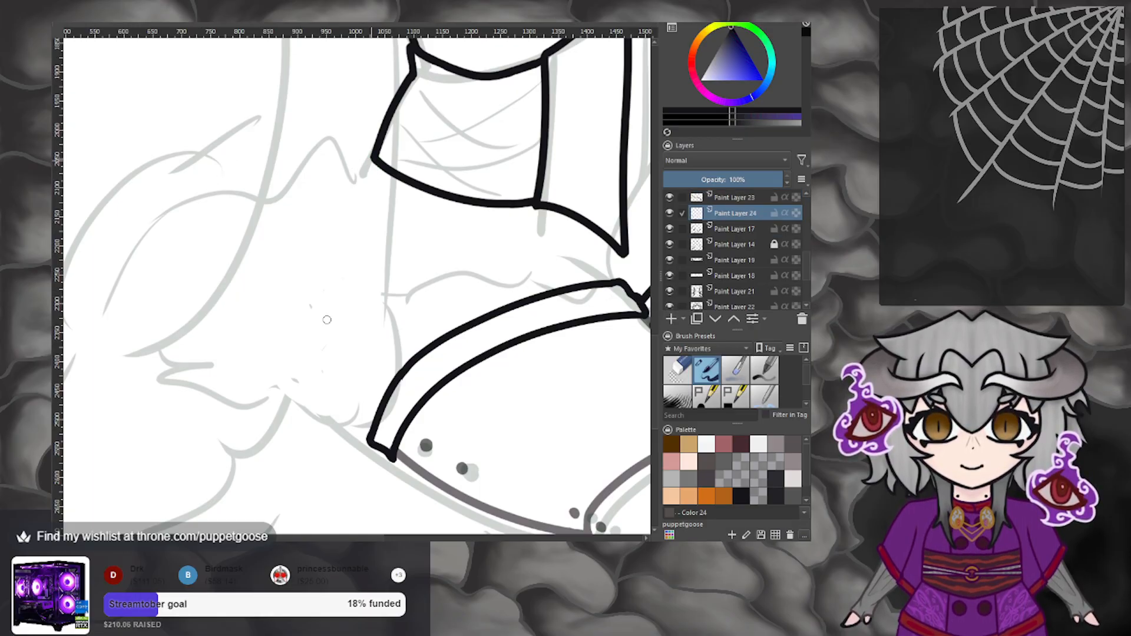
pyautogui.moveTo(369, 430)
pyautogui.mouseDown()
pyautogui.moveTo(363, 182)
pyautogui.moveTo(298, 288)
pyautogui.mouseUp()
pyautogui.hotkey('ctrl', 'z')
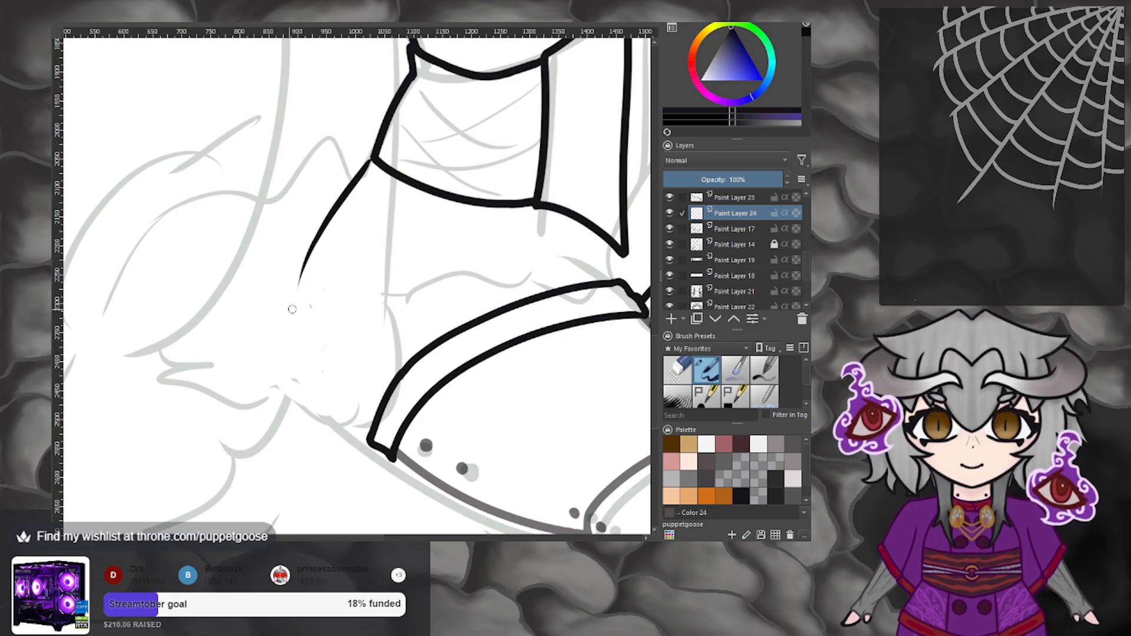
pyautogui.moveTo(365, 430); pyautogui.dragTo(300, 259)
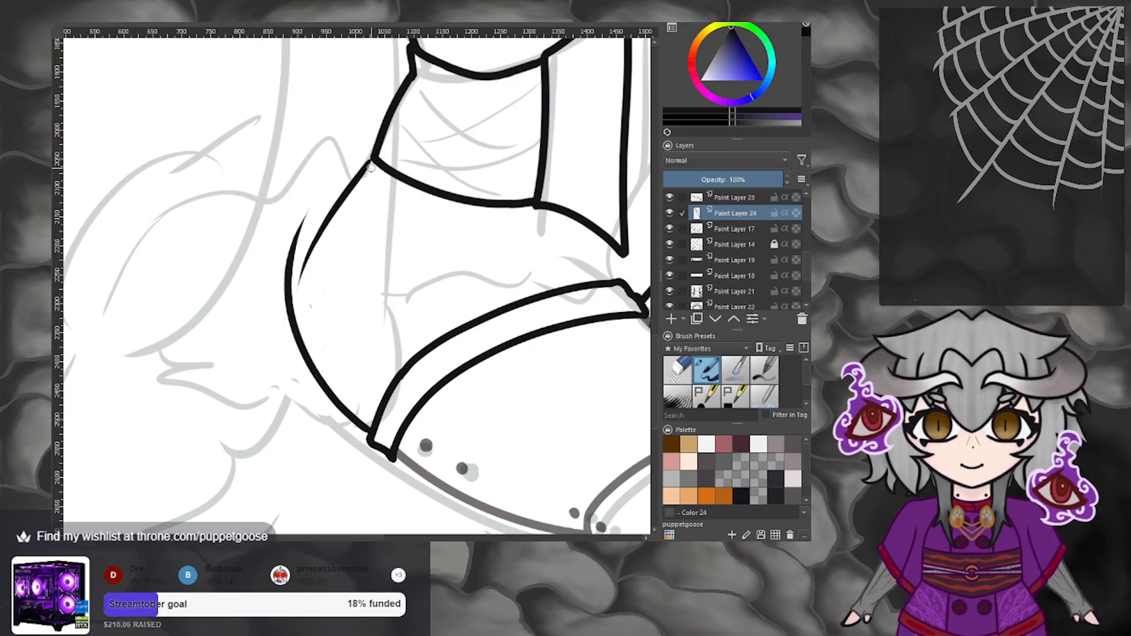
pyautogui.hotkey('ctrl', 'z')
pyautogui.moveTo(376, 425)
pyautogui.mouseDown()
pyautogui.moveTo(357, 413)
pyautogui.moveTo(305, 262)
pyautogui.mouseUp()
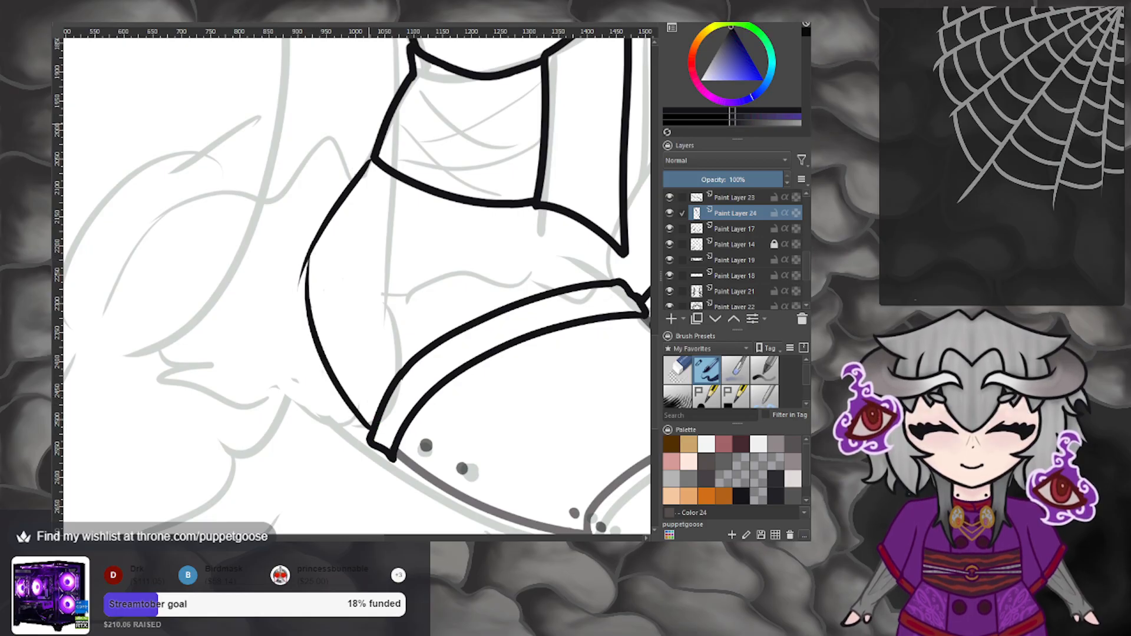
# Ink the far half of the bodice's center panel with a short rising hem from the point and a side seam up to the bust.
pyautogui.scroll(-5, 369, 124)
pyautogui.scroll(3, 415, 126)
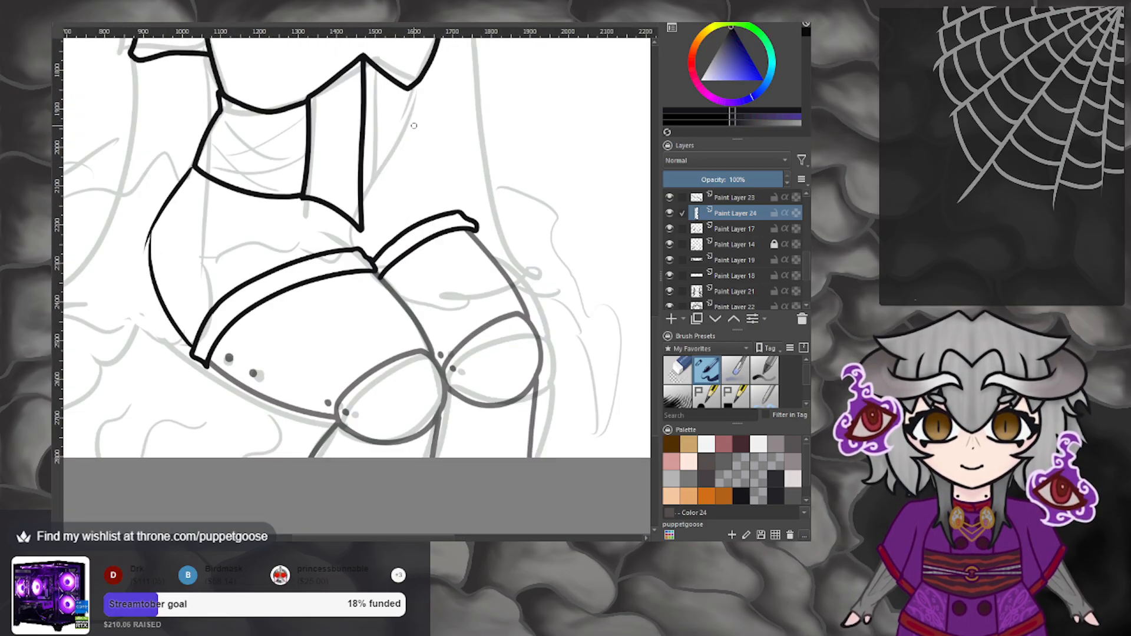
pyautogui.scroll(2, 414, 123)
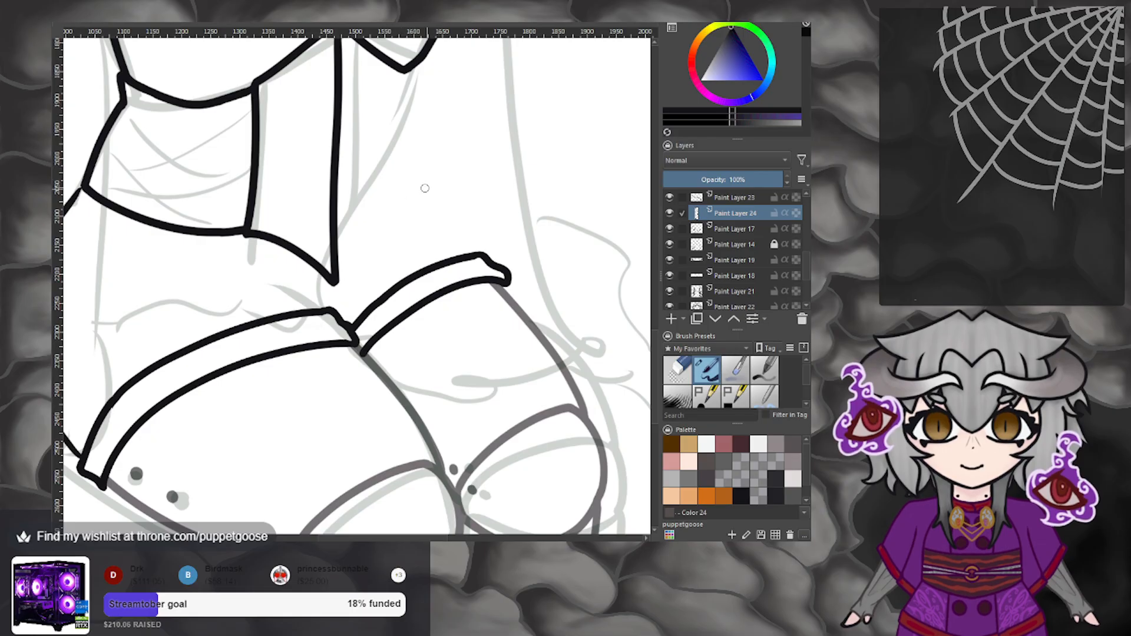
pyautogui.moveTo(339, 279); pyautogui.dragTo(409, 175)
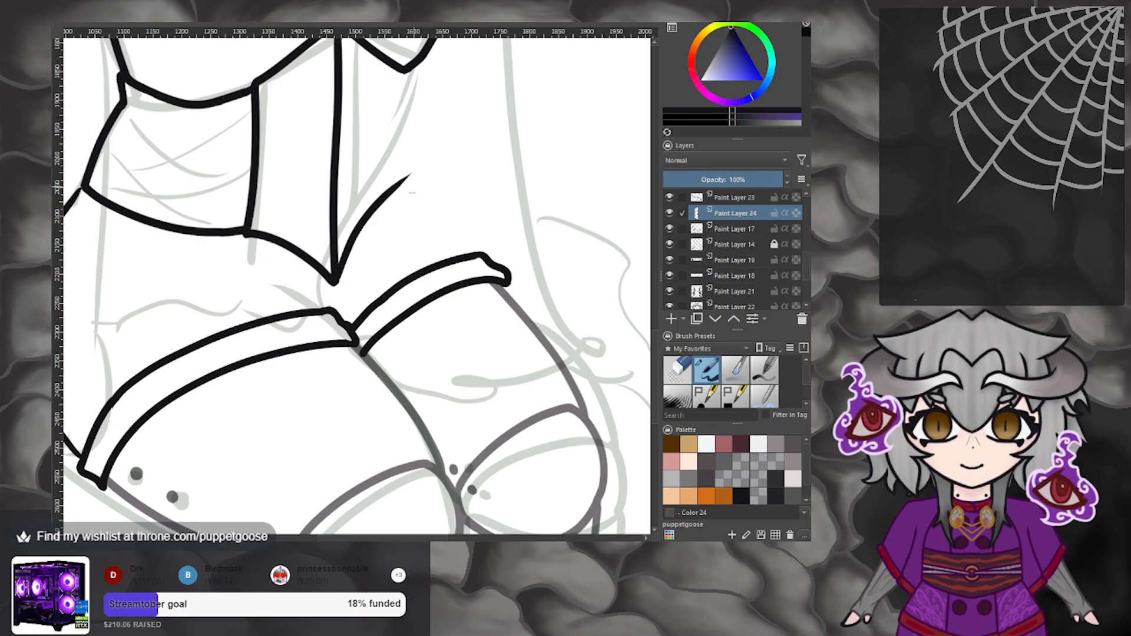
pyautogui.hotkey('ctrl', 'z')
pyautogui.moveTo(334, 281); pyautogui.dragTo(405, 204)
pyautogui.hotkey('ctrl', 'z')
pyautogui.moveTo(335, 283)
pyautogui.mouseDown()
pyautogui.moveTo(397, 238)
pyautogui.moveTo(404, 72)
pyautogui.mouseUp()
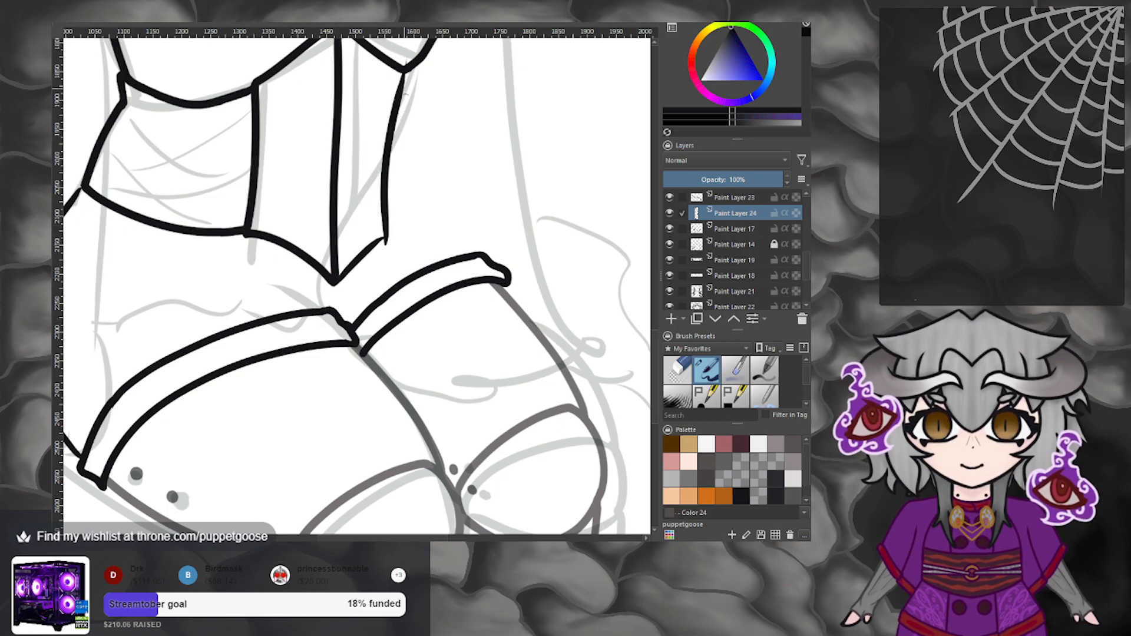
# Ink the bodice's far side panel with a rising hem and an upright outer edge, plus a short hip line down to the far-thigh band.
pyautogui.moveTo(386, 242); pyautogui.dragTo(461, 166)
pyautogui.hotkey('ctrl', 'z')
pyautogui.moveTo(386, 240); pyautogui.dragTo(446, 209)
pyautogui.moveTo(476, 251)
pyautogui.mouseDown()
pyautogui.moveTo(441, 213)
pyautogui.moveTo(440, 46)
pyautogui.mouseUp()
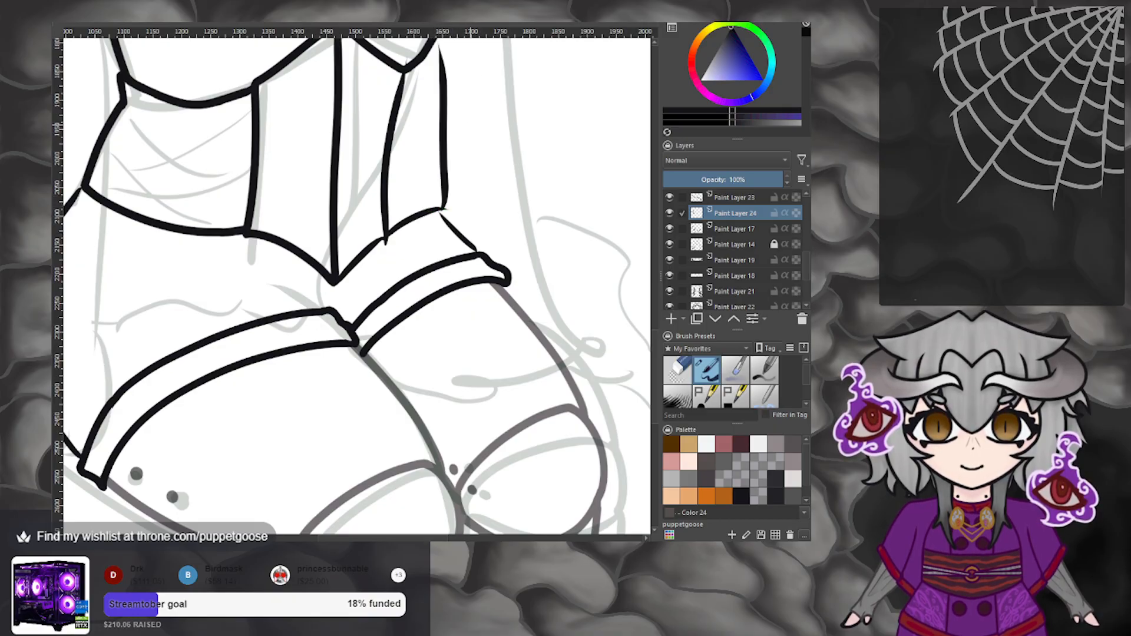
# Redraw the outer edge of the bodice's far side panel and the short hip line running down to the far-thigh band.
pyautogui.scroll(-6, 361, 179)
pyautogui.scroll(5, 361, 177)
pyautogui.hotkey('ctrl', 'z')
pyautogui.moveTo(381, 143); pyautogui.dragTo(387, 249)
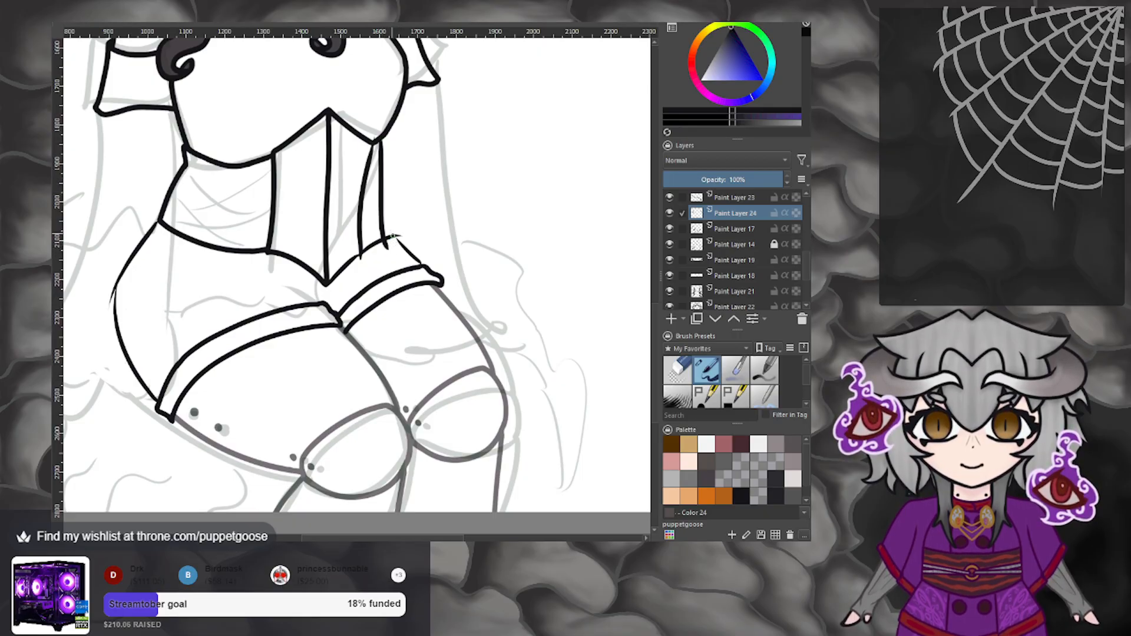
pyautogui.moveTo(410, 253); pyautogui.dragTo(390, 239)
# Ink a slanting crease from the near side of the bodice hem down to where the two thigh bands meet.
pyautogui.scroll(-6, 410, 225)
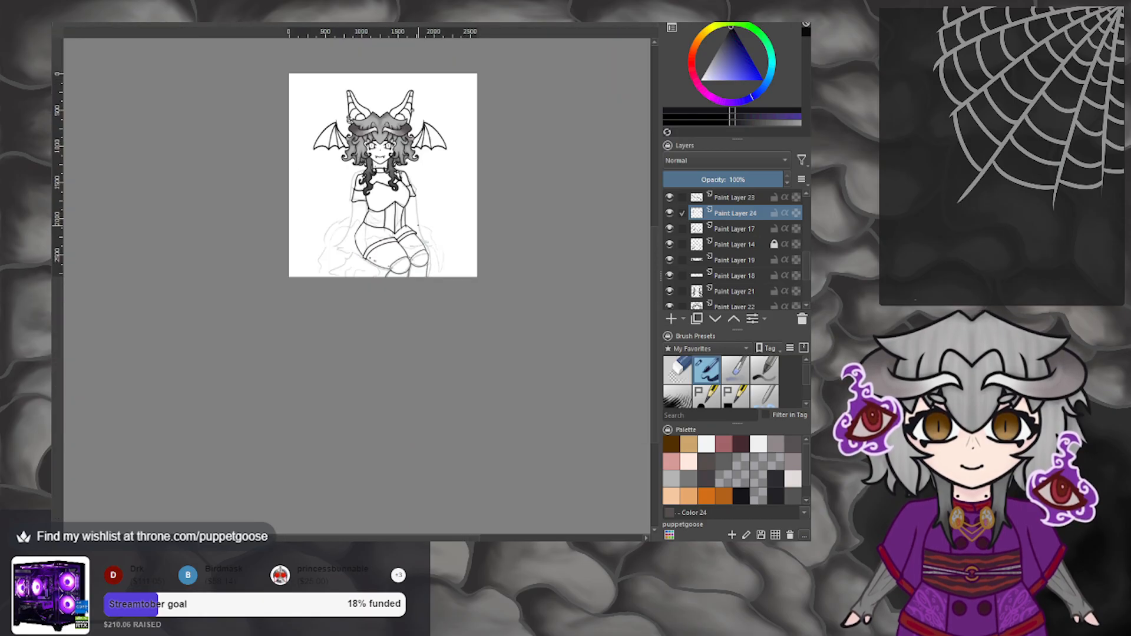
pyautogui.scroll(1, 418, 224)
pyautogui.scroll(3, 416, 227)
pyautogui.scroll(-2, 416, 226)
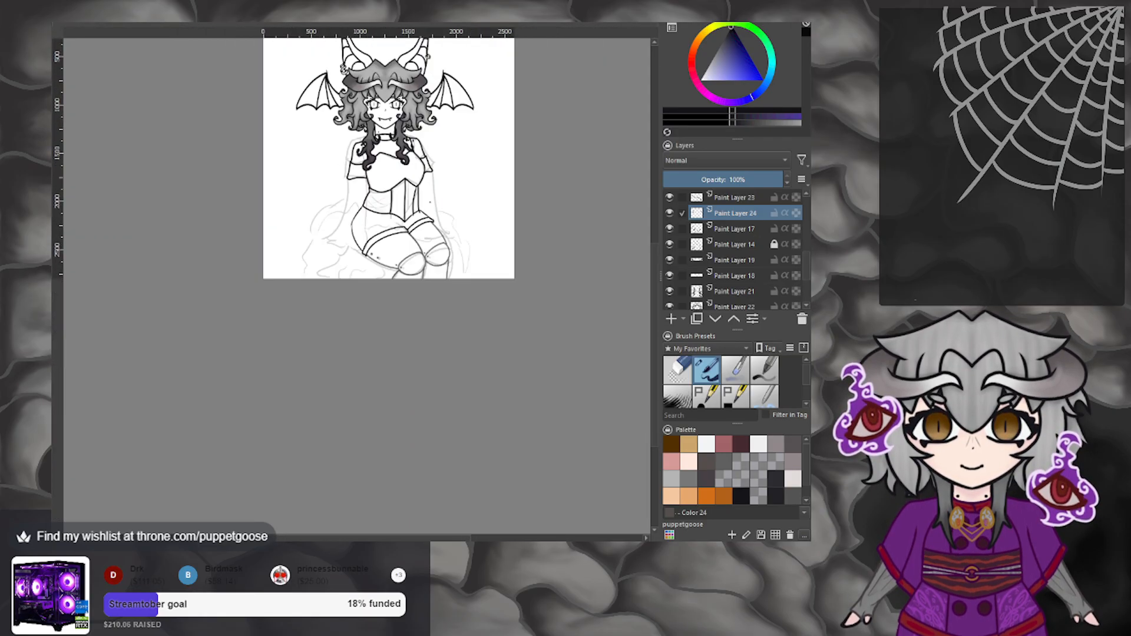
pyautogui.scroll(4, 407, 230)
pyautogui.scroll(-3, 407, 229)
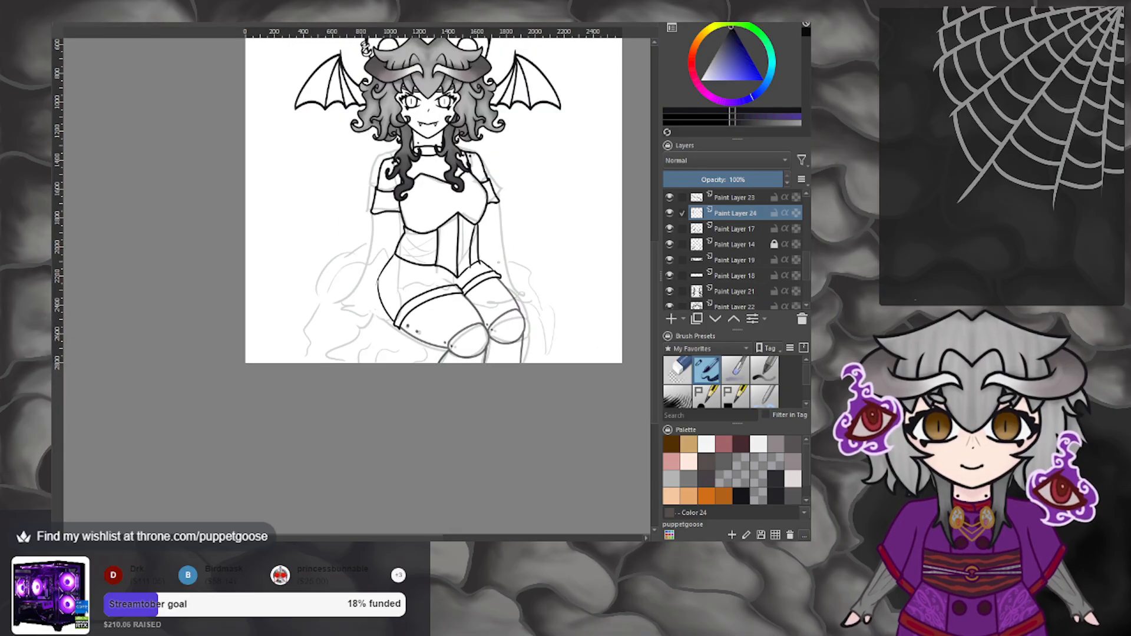
pyautogui.scroll(4, 458, 282)
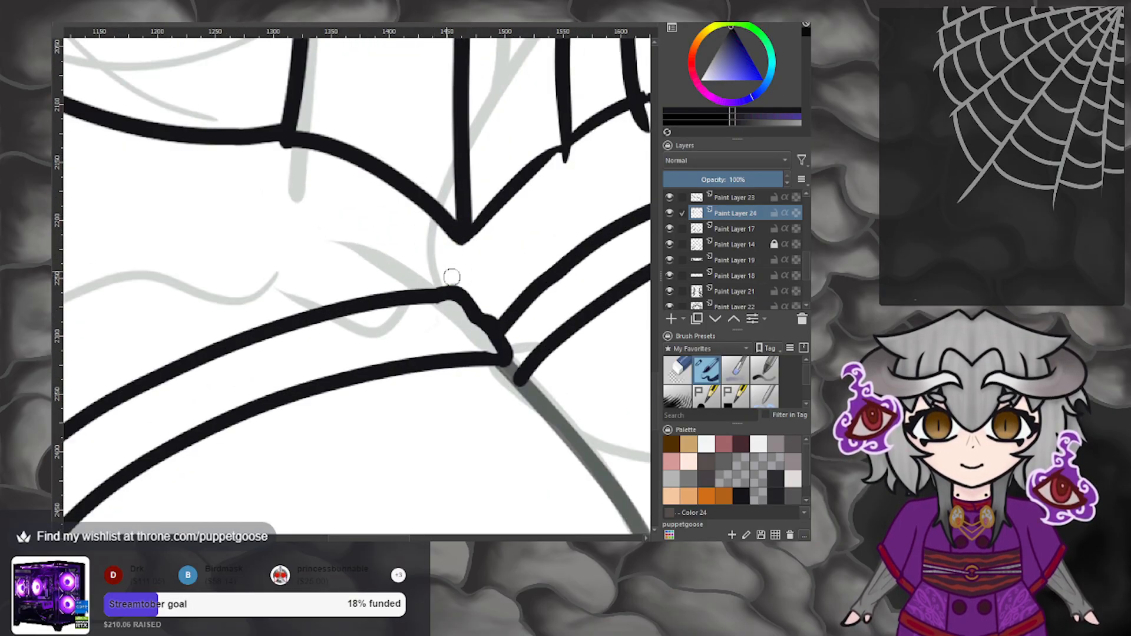
pyautogui.moveTo(405, 208); pyautogui.dragTo(493, 316)
pyautogui.scroll(-6, 488, 309)
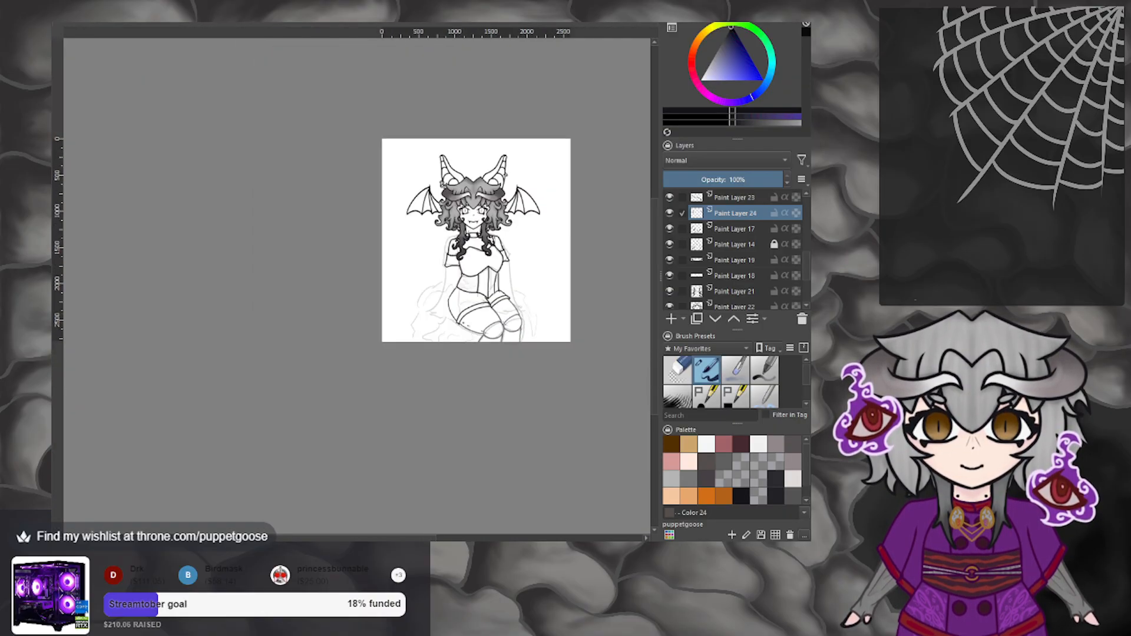
pyautogui.scroll(4, 488, 309)
pyautogui.scroll(2, 488, 309)
pyautogui.moveTo(395, 219); pyautogui.dragTo(476, 293)
pyautogui.hotkey('ctrl', 'z')
pyautogui.moveTo(416, 224); pyautogui.dragTo(476, 294)
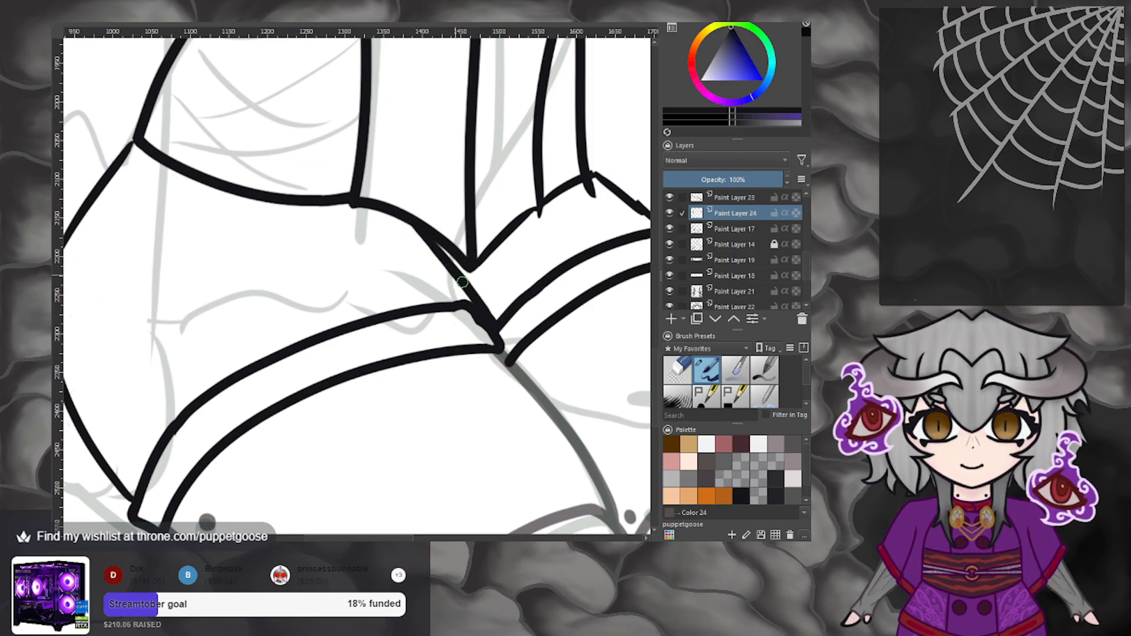
pyautogui.moveTo(436, 243)
pyautogui.mouseDown()
pyautogui.moveTo(441, 246)
pyautogui.moveTo(493, 297)
pyautogui.moveTo(474, 294)
pyautogui.moveTo(453, 260)
pyautogui.moveTo(479, 290)
pyautogui.mouseUp()
pyautogui.scroll(-10, 487, 287)
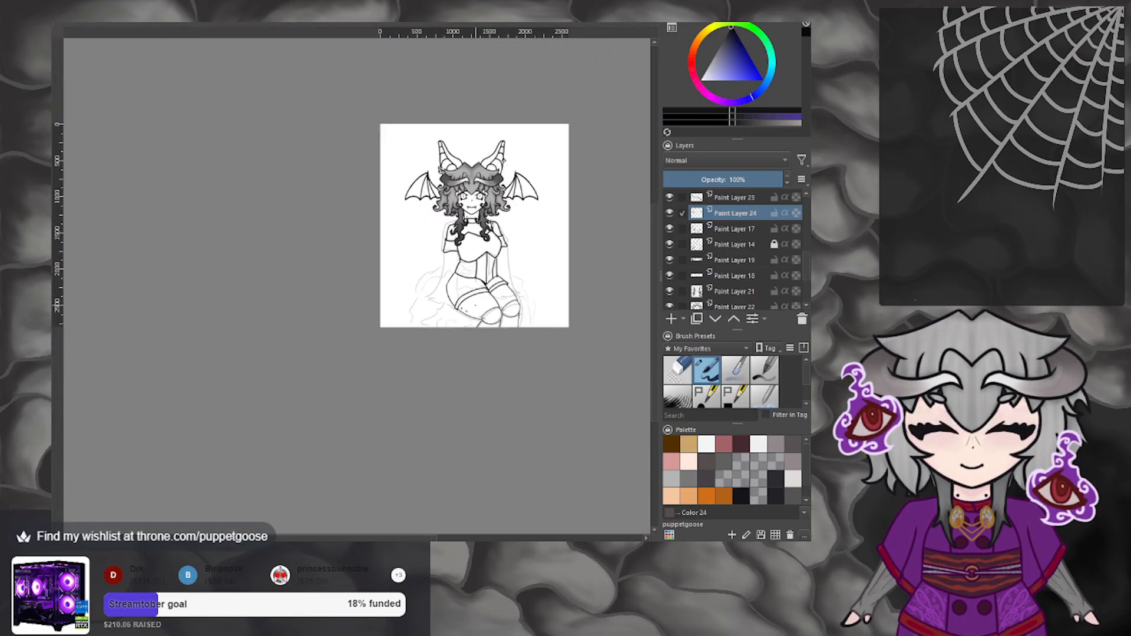
# Undo the crease's upper stroke and ink a short opposing stroke from it up past the bodice point on the far side.
pyautogui.scroll(3, 495, 282)
pyautogui.scroll(7, 418, 315)
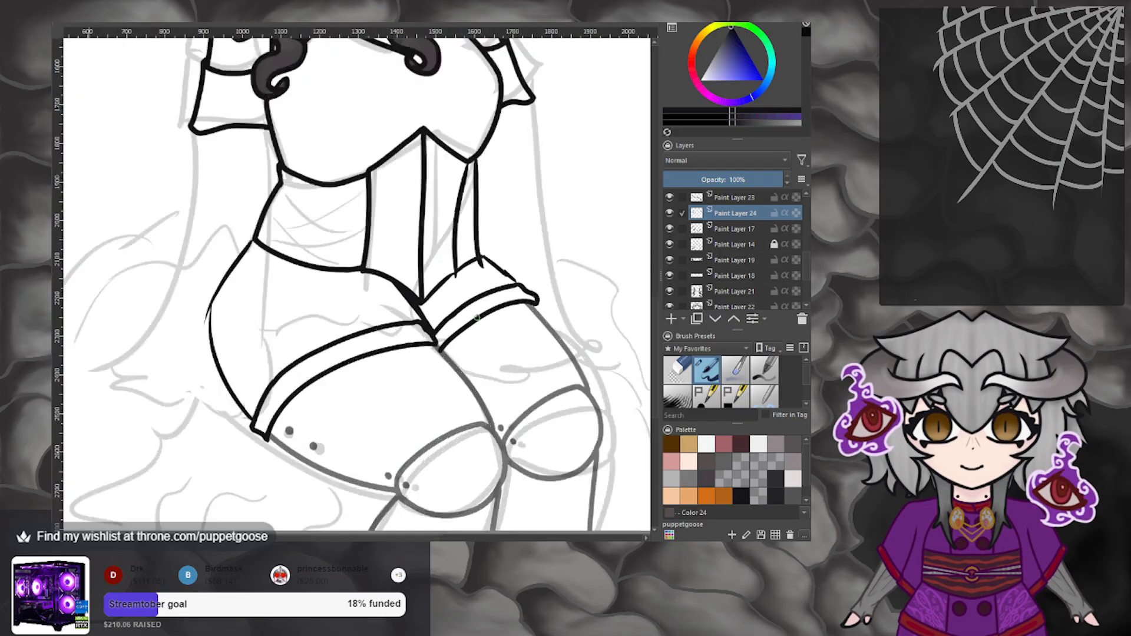
pyautogui.hotkey('ctrl', 'z')
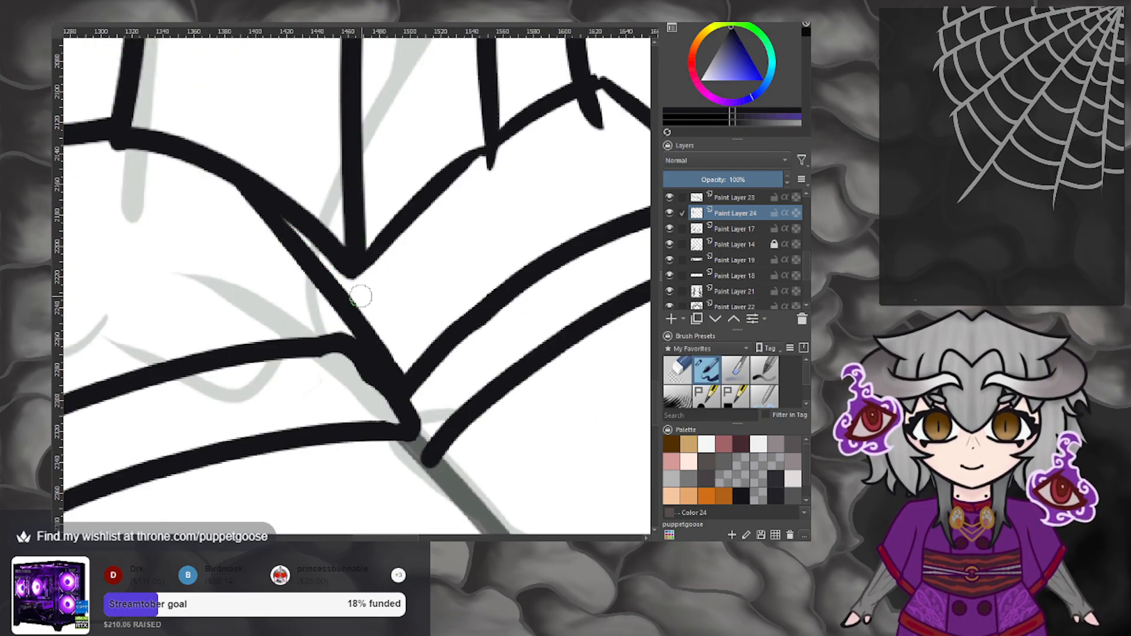
pyautogui.hotkey('ctrl', 'z')
pyautogui.moveTo(355, 312); pyautogui.dragTo(352, 270)
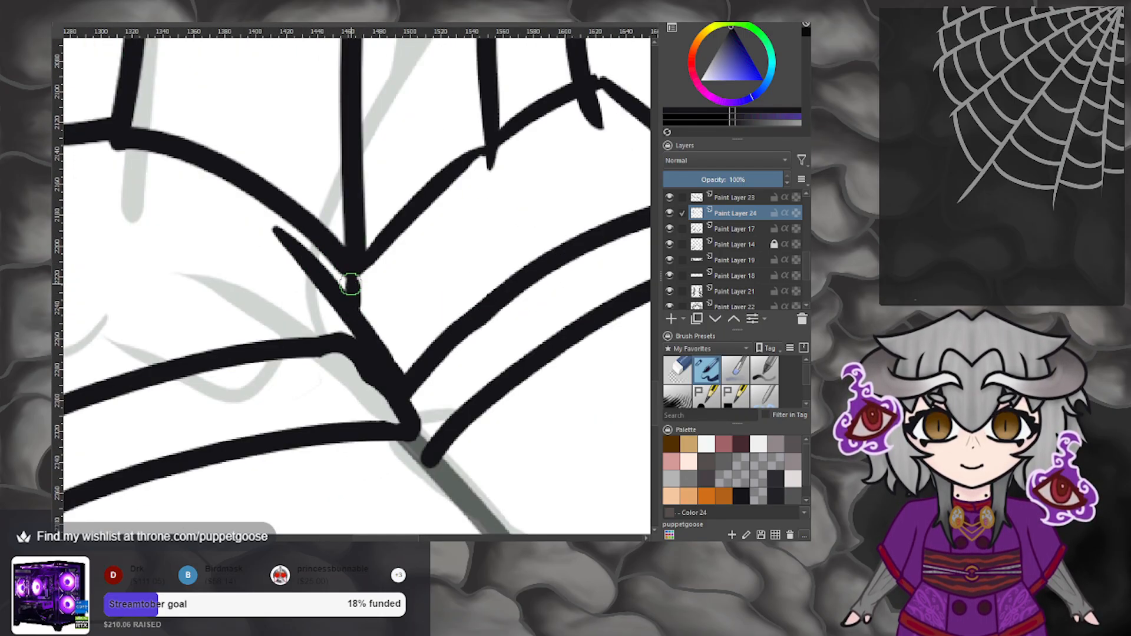
pyautogui.hotkey('ctrl', 'z')
pyautogui.moveTo(357, 316); pyautogui.dragTo(390, 253)
pyautogui.hotkey('ctrl', 'z')
pyautogui.moveTo(352, 311); pyautogui.dragTo(395, 251)
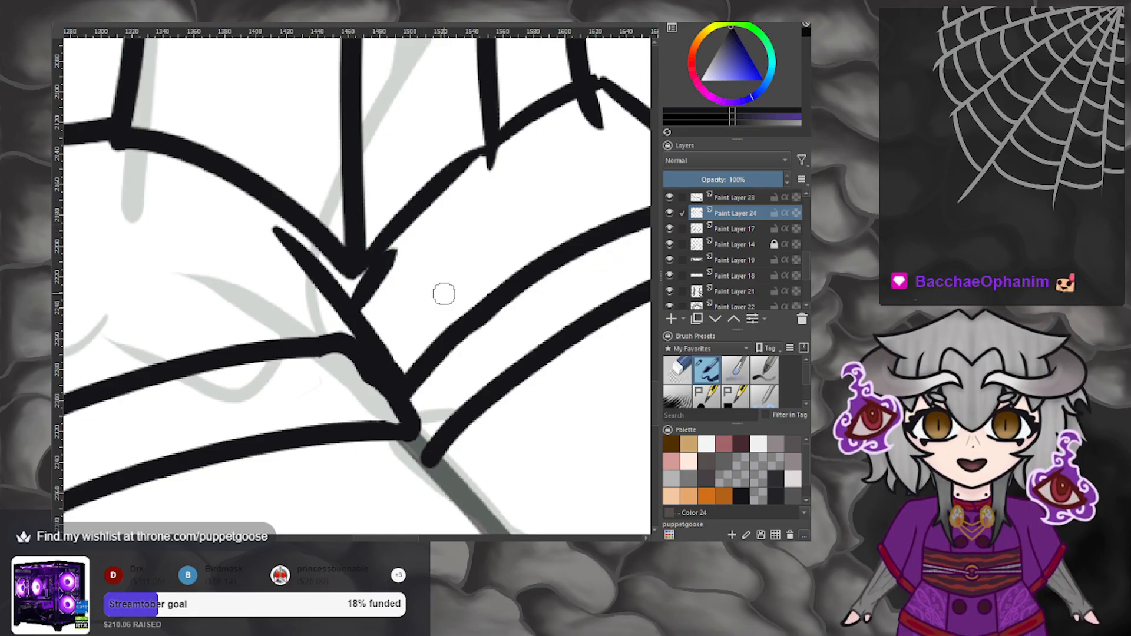
pyautogui.scroll(-5, 442, 293)
pyautogui.scroll(-5, 444, 293)
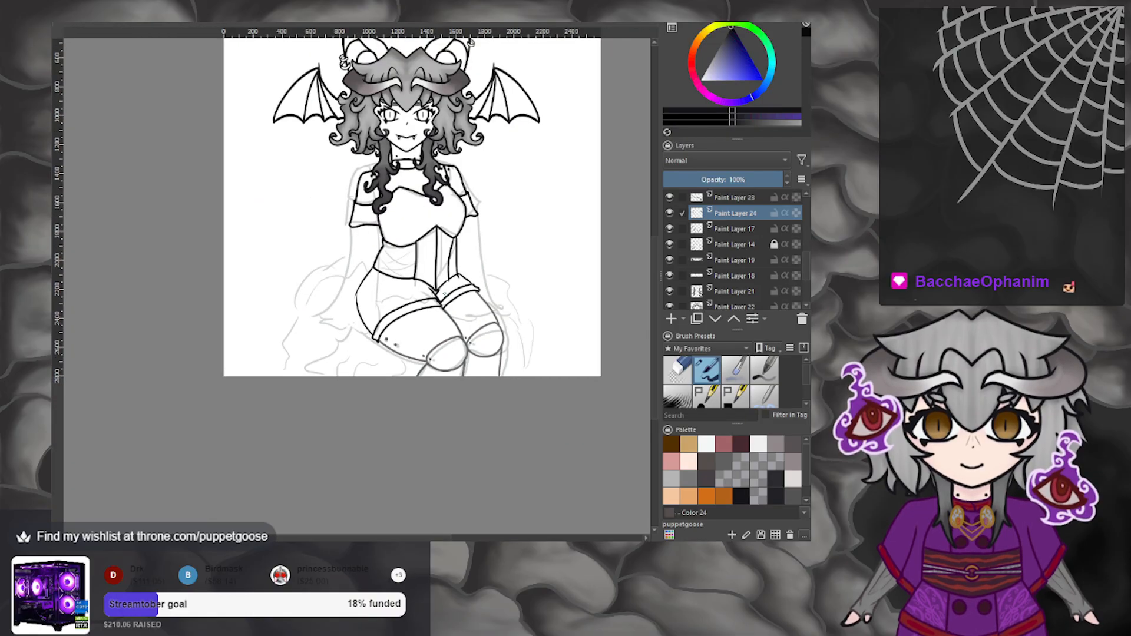
# Set Paint Layer 24's opacity to 87% and add a new paint layer above Paint Layer 23.
pyautogui.scroll(4, 429, 231)
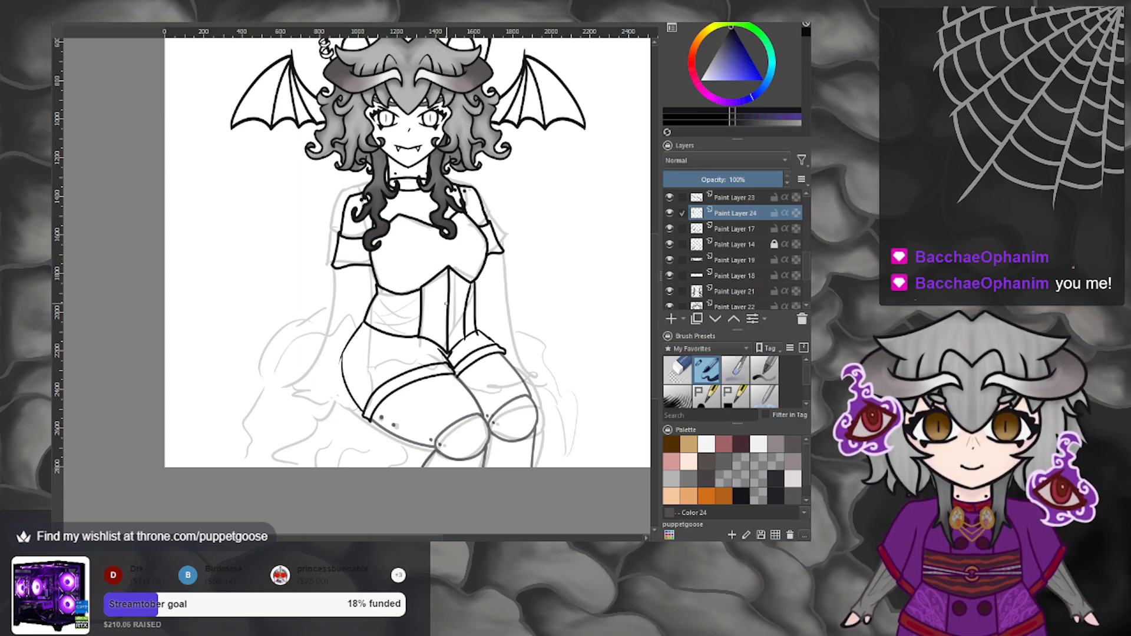
pyautogui.scroll(2, 482, 352)
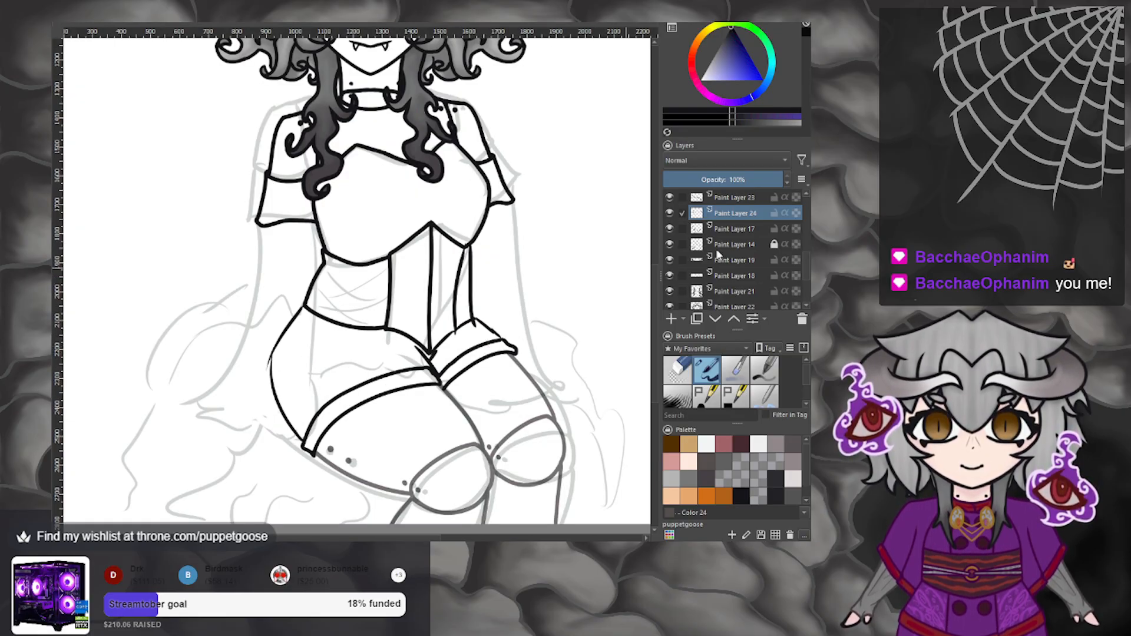
pyautogui.click(768, 179)
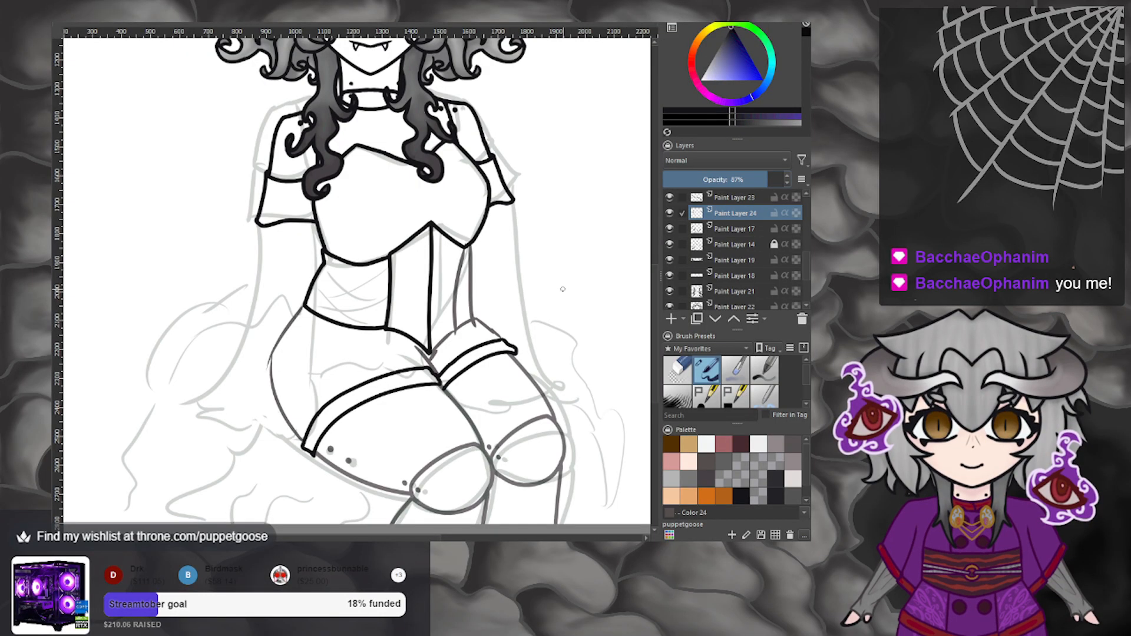
pyautogui.scroll(-2, 562, 289)
pyautogui.scroll(-1, 502, 315)
pyautogui.scroll(1, 497, 293)
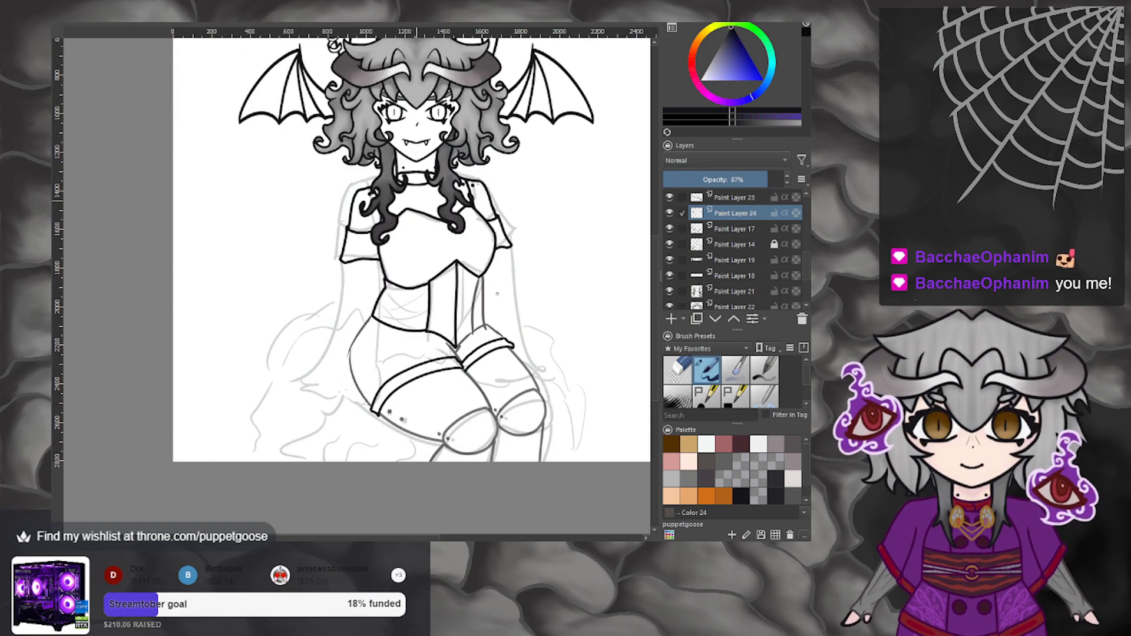
pyautogui.scroll(-1, 497, 293)
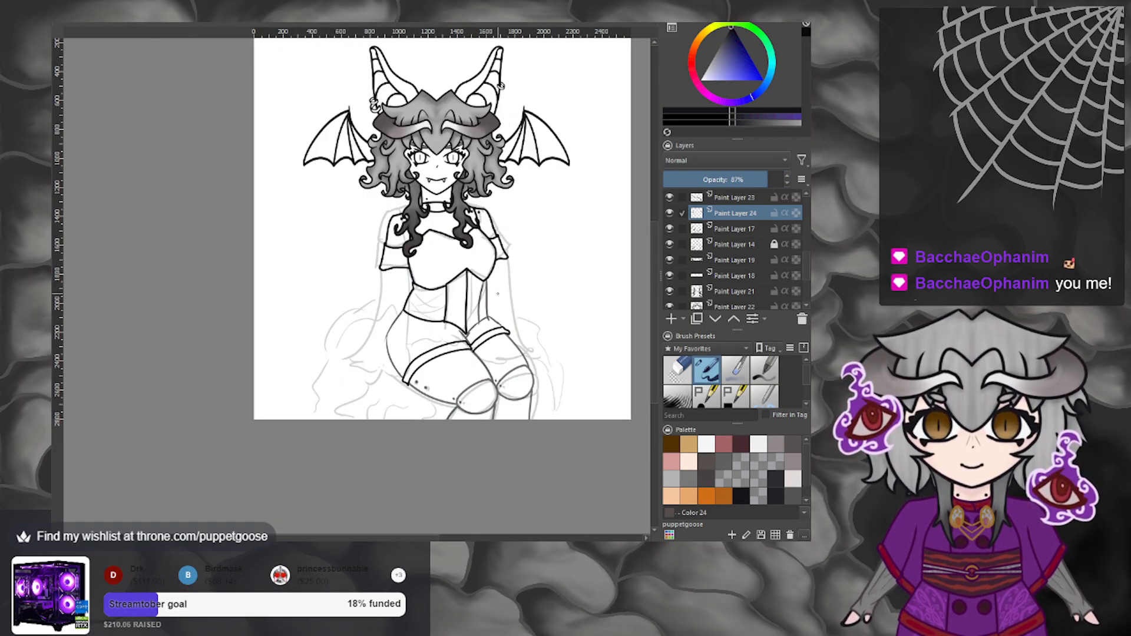
pyautogui.click(737, 201)
pyautogui.click(671, 318)
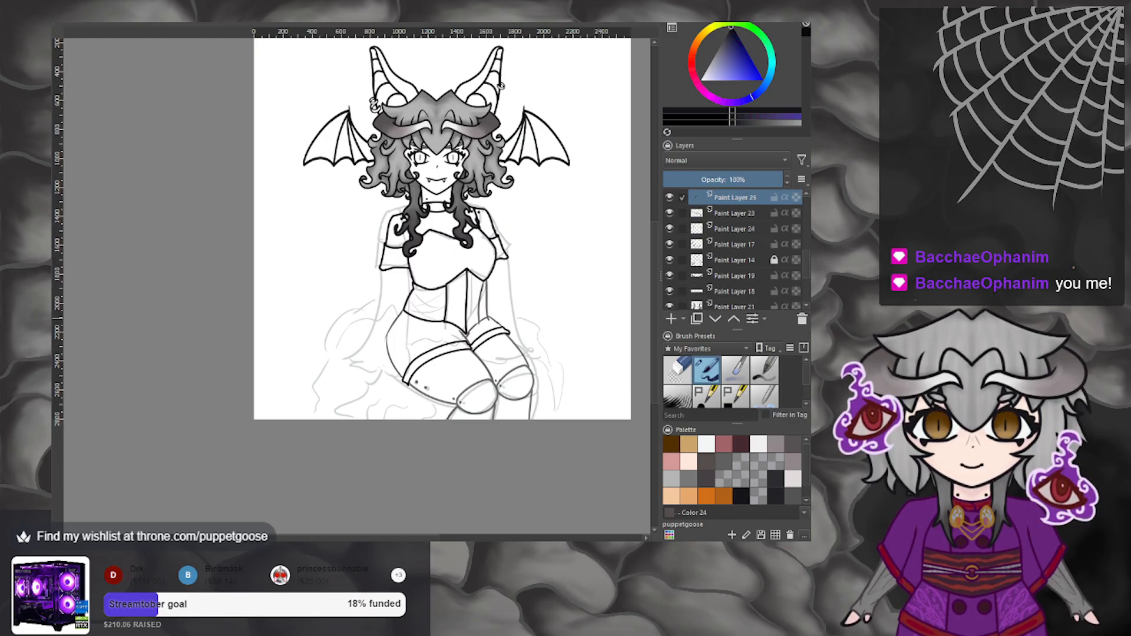
# Examine the inked bodice, hips and thigh bands up close and against the whole figure.
pyautogui.scroll(1, 473, 308)
pyautogui.scroll(-2, 474, 308)
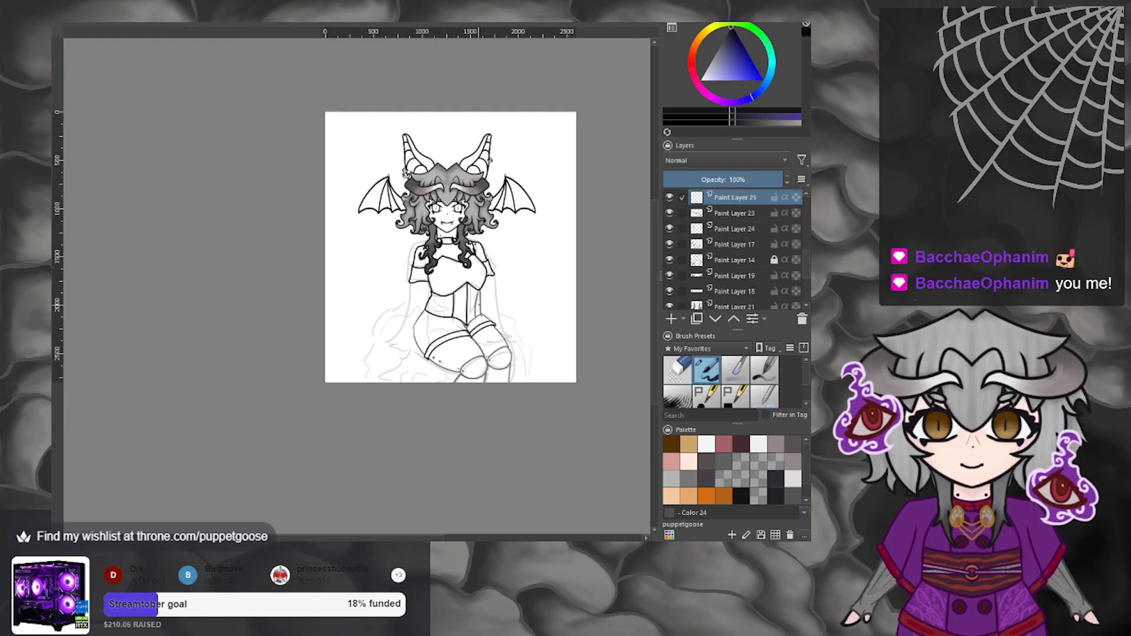
pyautogui.scroll(1, 478, 305)
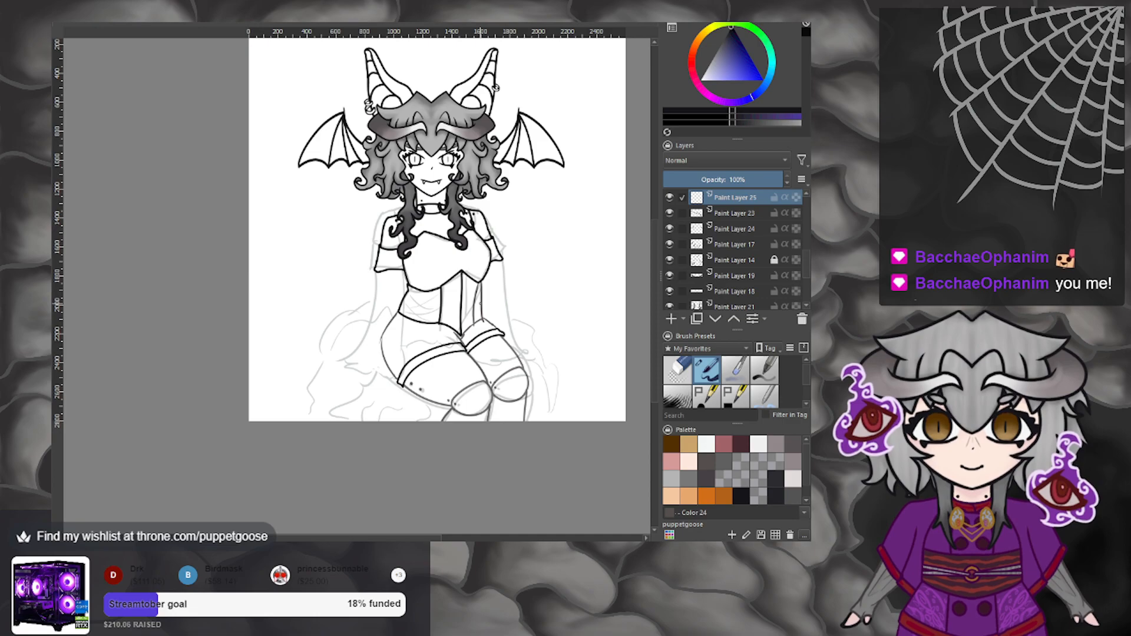
pyautogui.scroll(1, 512, 304)
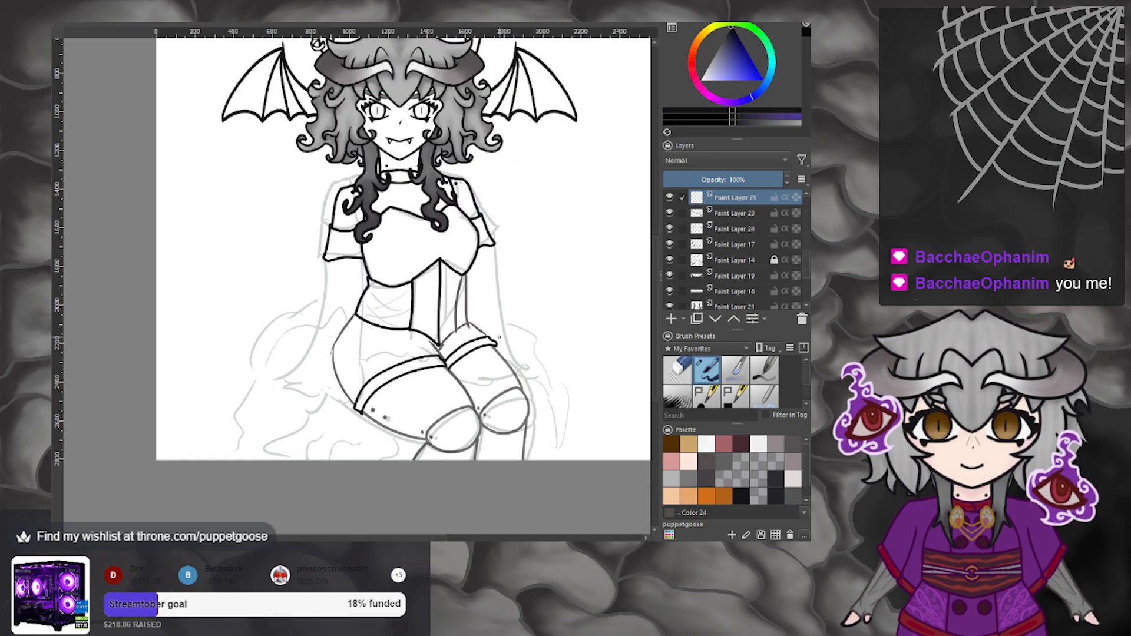
pyautogui.scroll(2, 495, 312)
pyautogui.scroll(-1, 484, 318)
pyautogui.scroll(1, 484, 318)
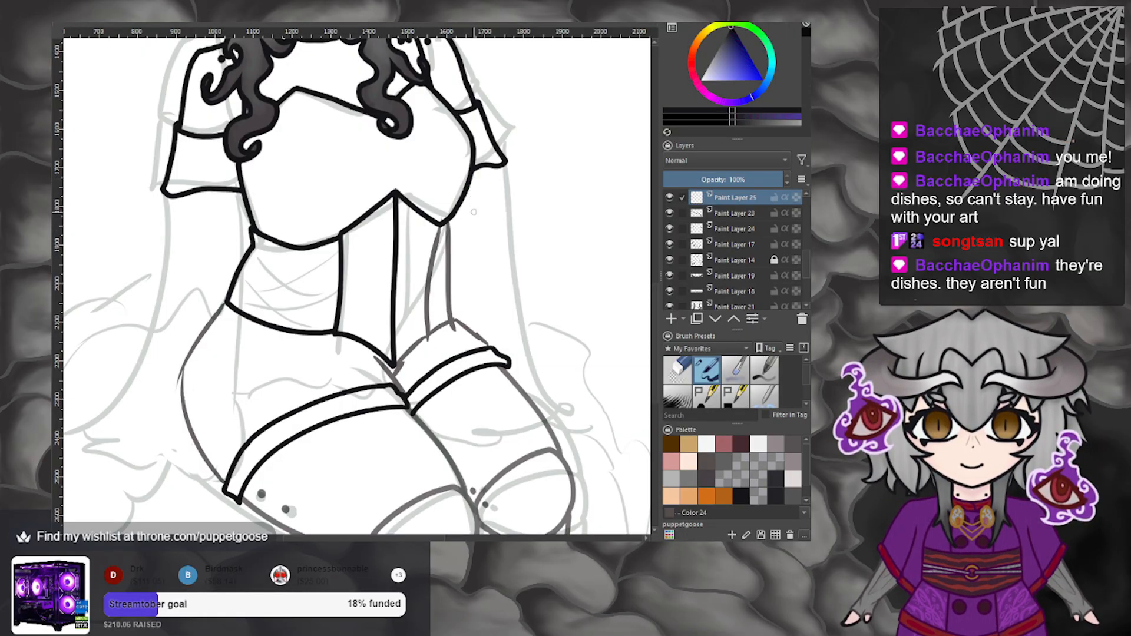
pyautogui.scroll(-5, 474, 231)
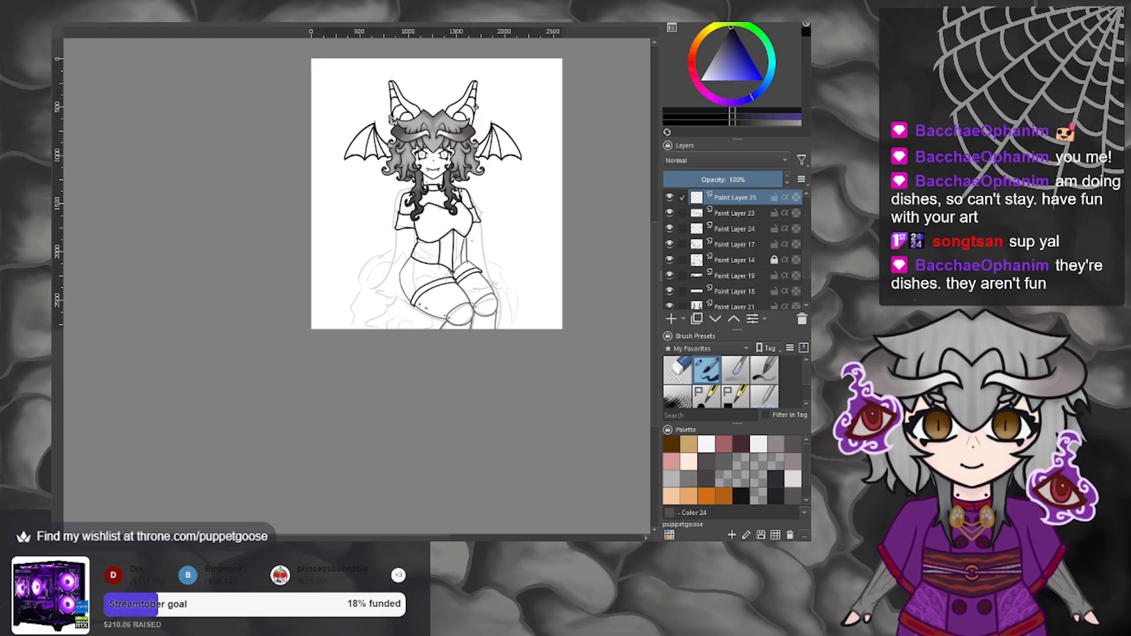
pyautogui.scroll(2, 466, 229)
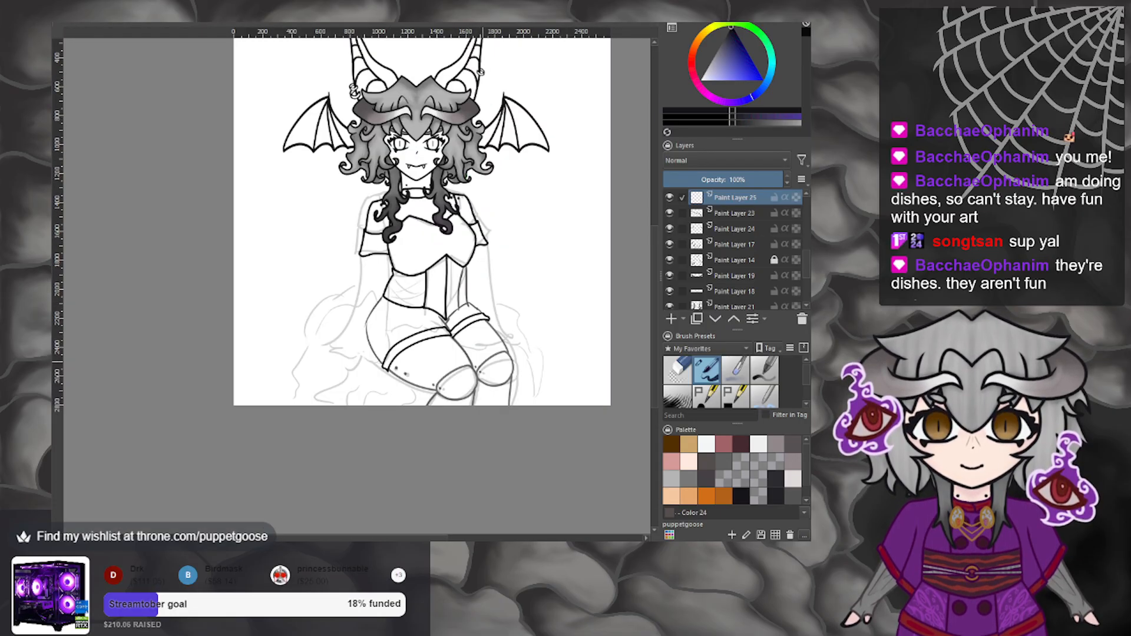
pyautogui.scroll(7, 484, 311)
pyautogui.scroll(-2, 484, 311)
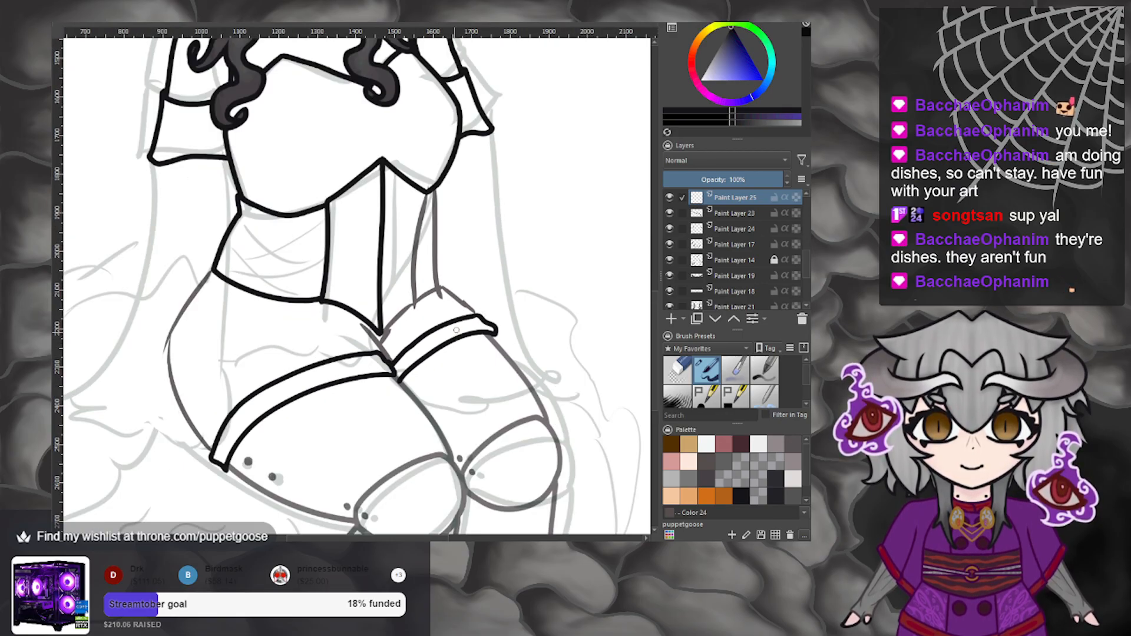
# Mirror the canvas view horizontally for work around the far thigh.
pyautogui.press('m')
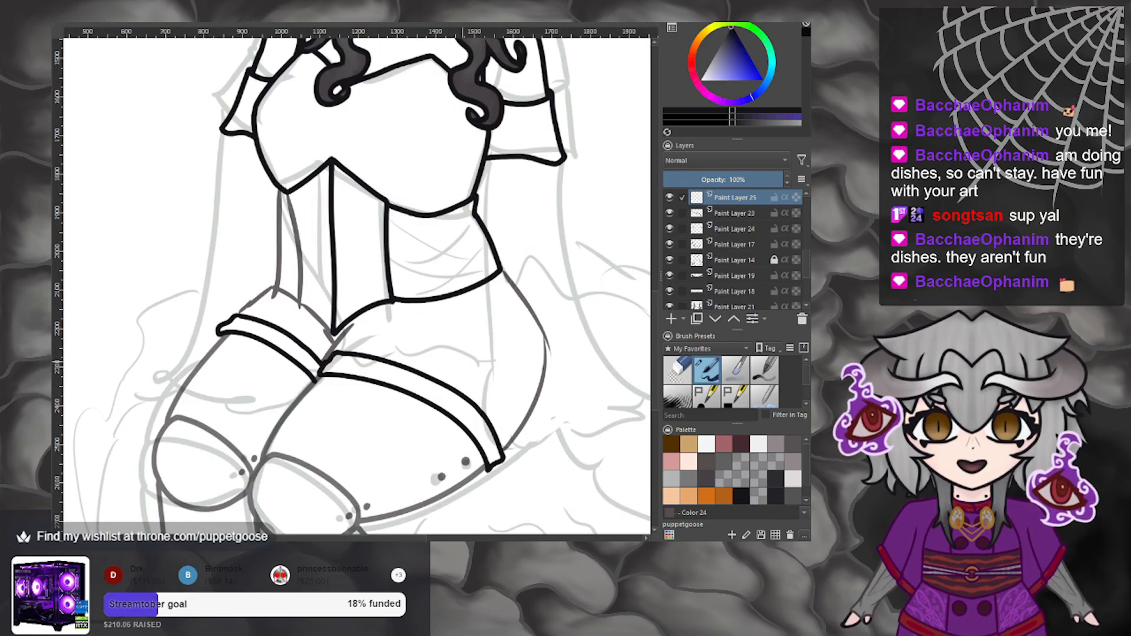
pyautogui.scroll(-2, 461, 302)
pyautogui.scroll(4, 367, 336)
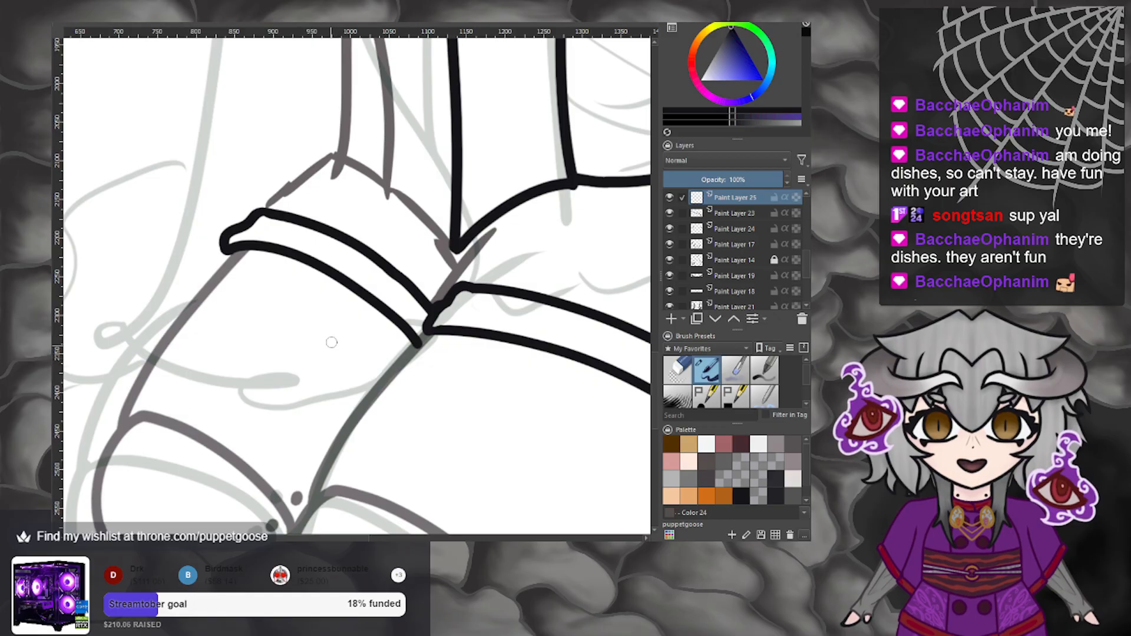
pyautogui.moveTo(222, 355)
pyautogui.mouseDown()
pyautogui.moveTo(219, 404)
pyautogui.moveTo(251, 354)
pyautogui.moveTo(228, 382)
pyautogui.moveTo(234, 321)
pyautogui.moveTo(303, 398)
pyautogui.moveTo(254, 309)
pyautogui.moveTo(255, 300)
pyautogui.moveTo(293, 337)
pyautogui.moveTo(280, 279)
pyautogui.mouseUp()
pyautogui.hotkey('ctrl', 'z')
pyautogui.hotkey('ctrl', 'z')
pyautogui.moveTo(295, 286)
pyautogui.mouseDown()
pyautogui.moveTo(307, 300)
pyautogui.moveTo(296, 267)
pyautogui.mouseUp()
pyautogui.scroll(-4, 416, 328)
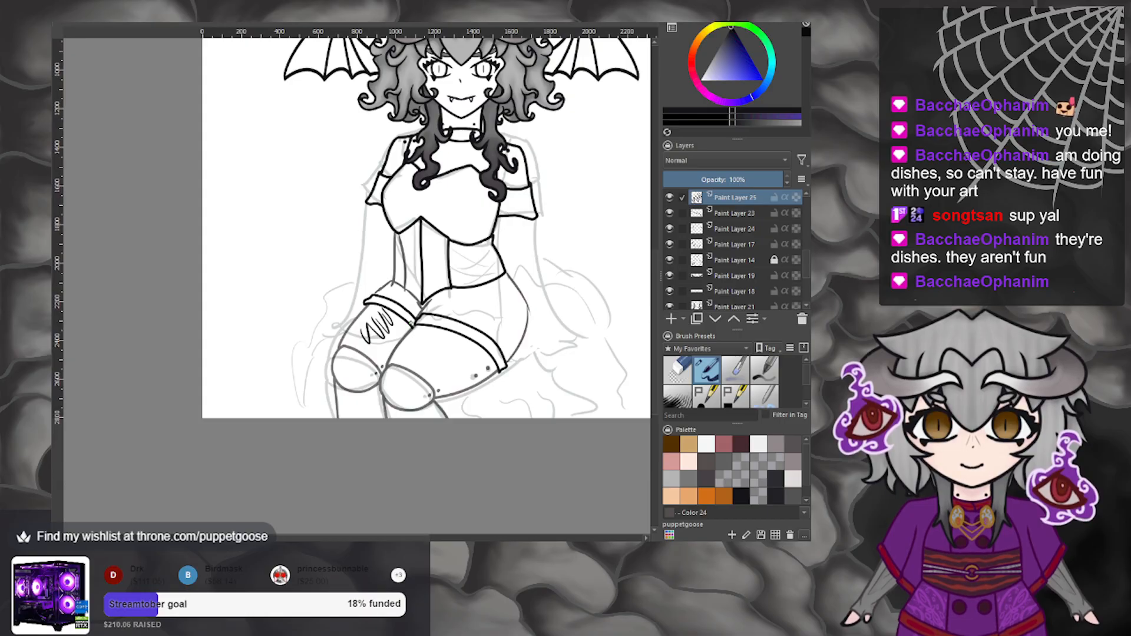
pyautogui.scroll(-2, 413, 327)
pyautogui.scroll(5, 396, 310)
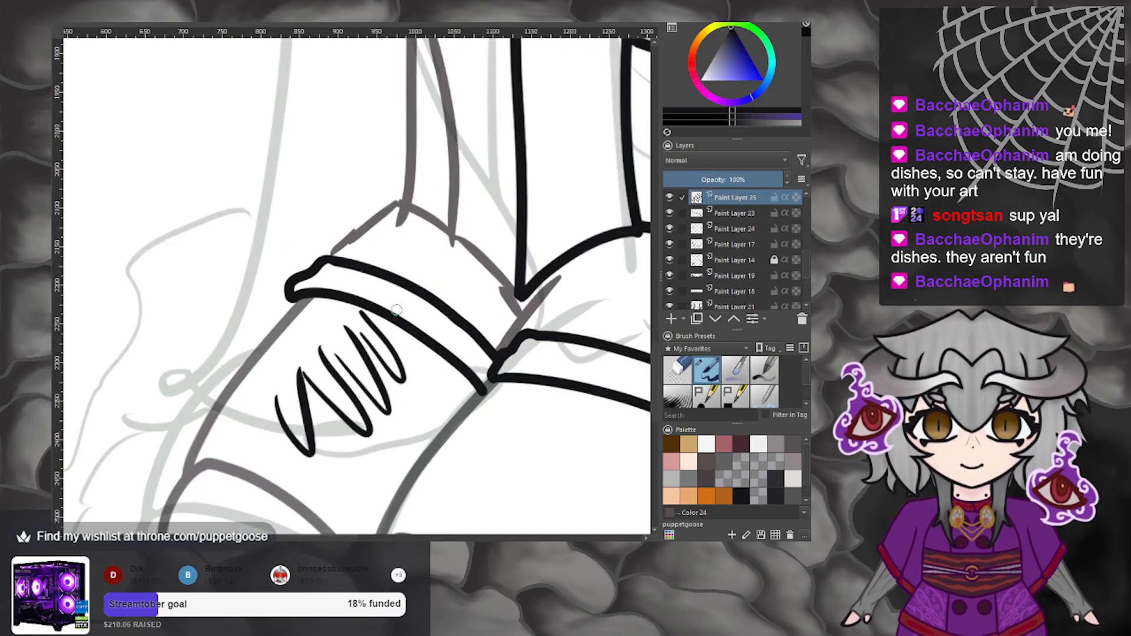
pyautogui.moveTo(363, 301); pyautogui.dragTo(419, 323)
pyautogui.moveTo(375, 250); pyautogui.dragTo(419, 322)
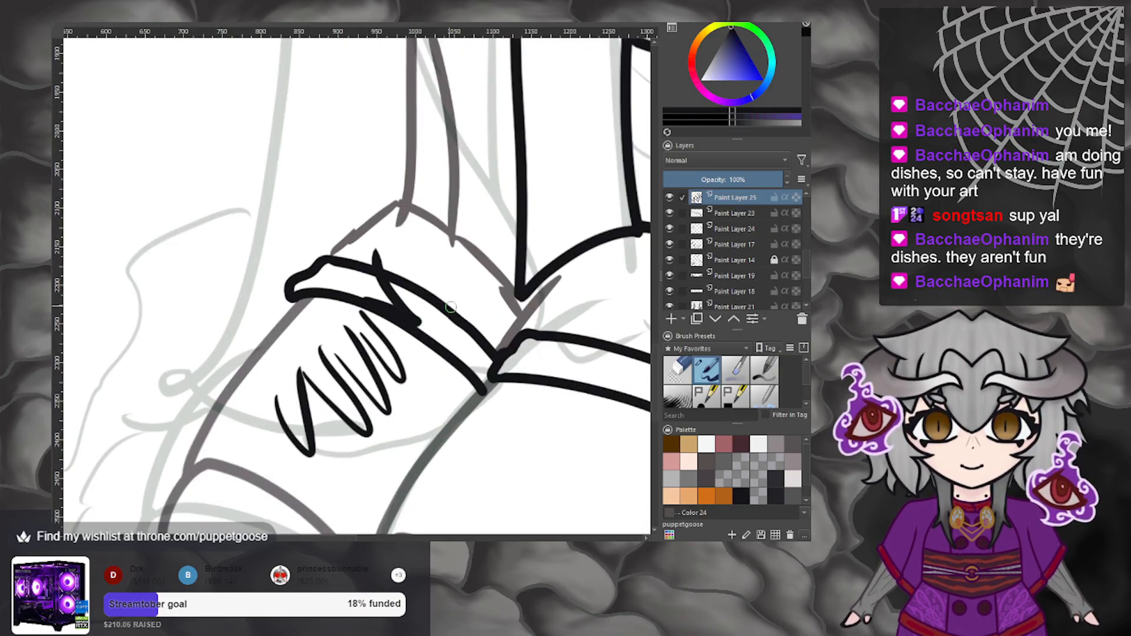
pyautogui.hotkey('ctrl', 'z')
pyautogui.hotkey('ctrl', 'z')
pyautogui.hotkey('ctrl', 'z')
pyautogui.hotkey('ctrl', 'z')
pyautogui.hotkey('ctrl', 'z')
pyautogui.scroll(-5, 418, 321)
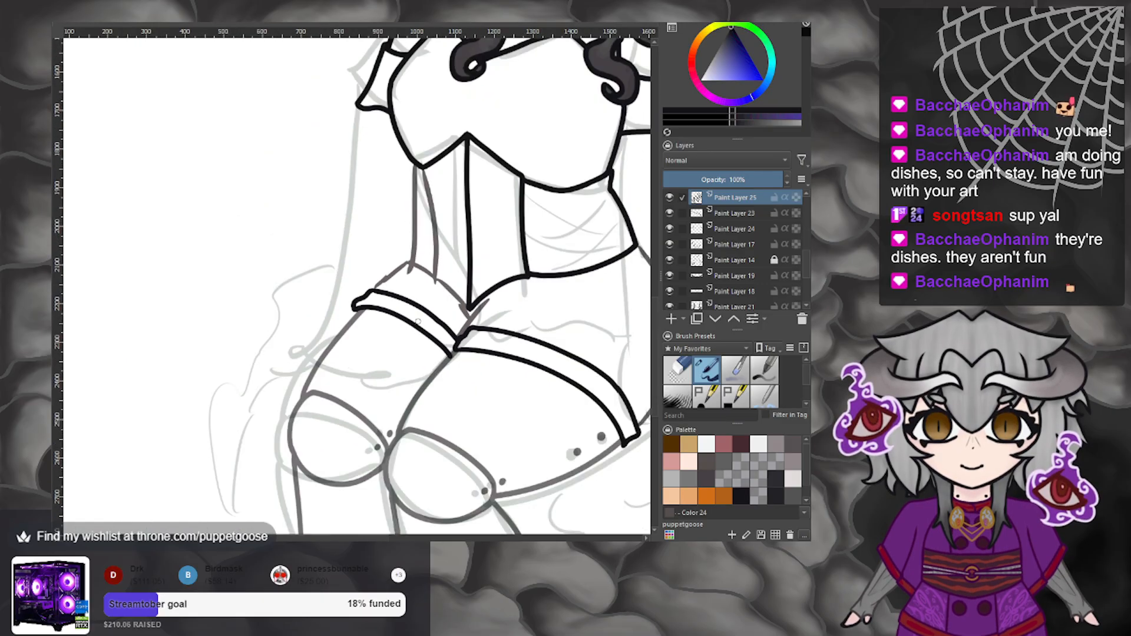
# Try to ink the far arm from the sleeve hem to a hand resting on the thigh, and undo the strokes.
pyautogui.scroll(3, 414, 308)
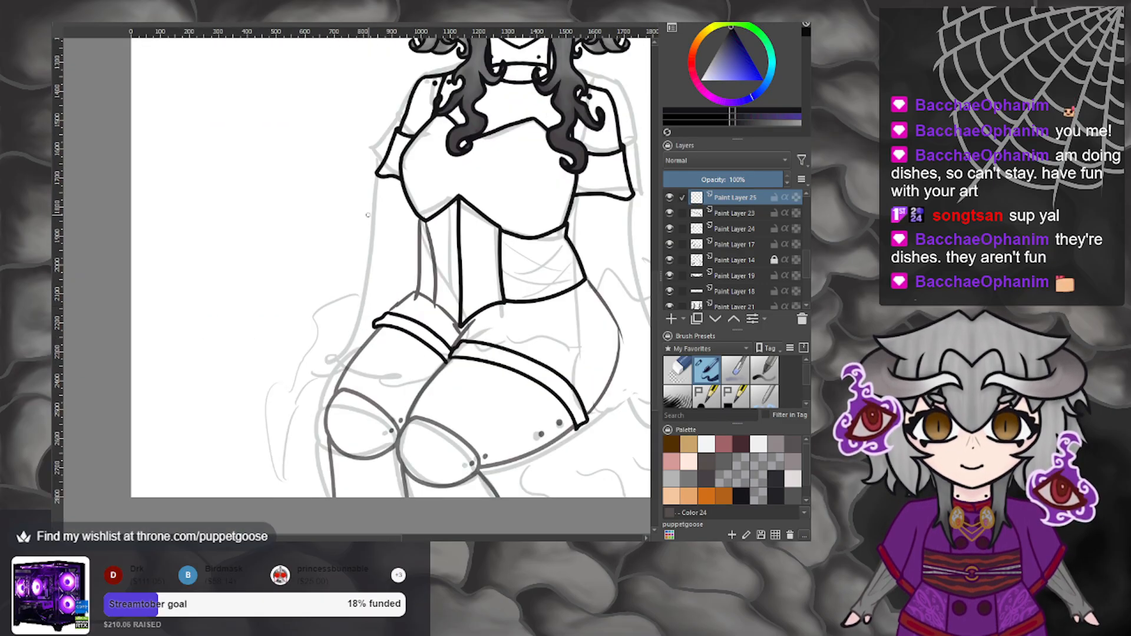
pyautogui.moveTo(384, 180)
pyautogui.mouseDown()
pyautogui.moveTo(354, 323)
pyautogui.moveTo(382, 356)
pyautogui.moveTo(425, 349)
pyautogui.mouseUp()
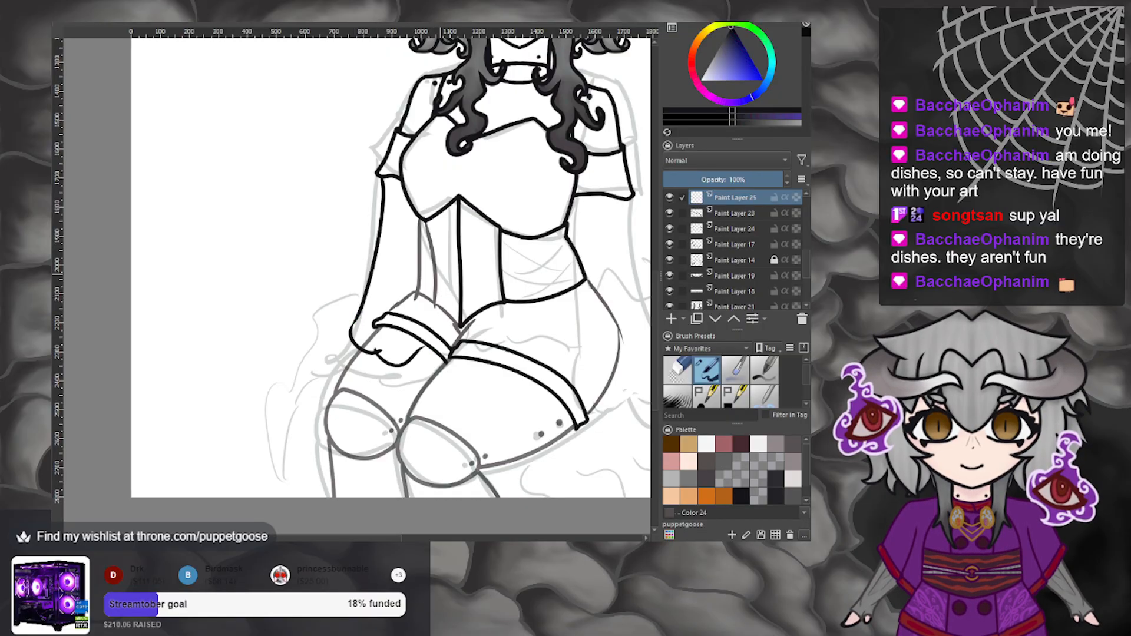
pyautogui.moveTo(418, 224)
pyautogui.mouseDown()
pyautogui.moveTo(428, 300)
pyautogui.moveTo(459, 325)
pyautogui.moveTo(424, 354)
pyautogui.mouseUp()
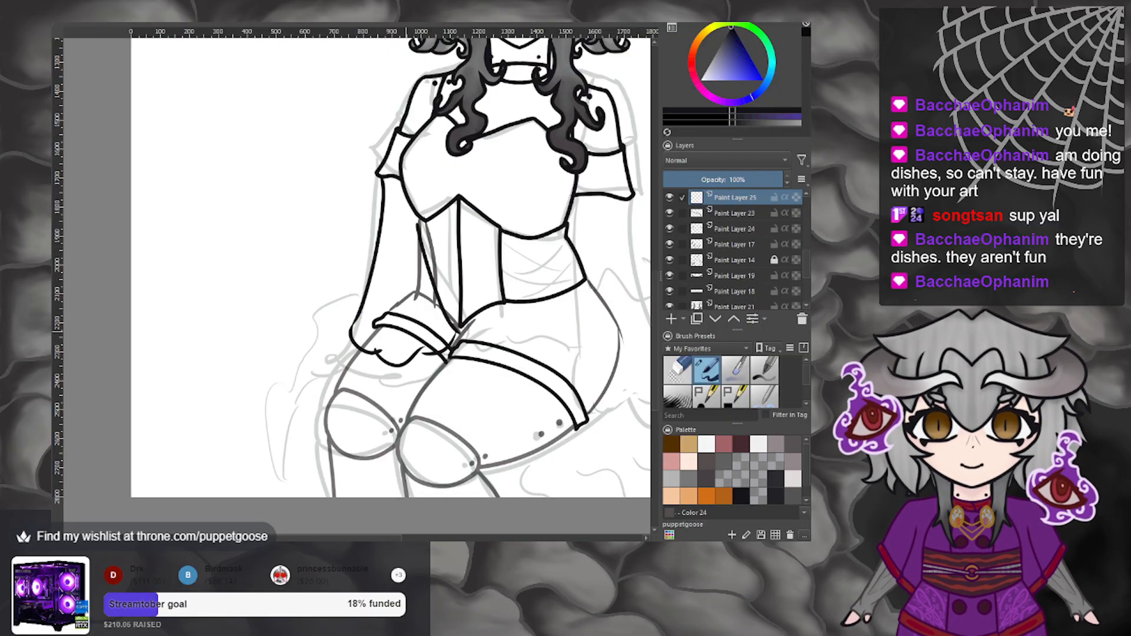
pyautogui.scroll(-3, 406, 331)
pyautogui.scroll(3, 407, 332)
pyautogui.hotkey('ctrl', 'z')
pyautogui.hotkey('ctrl', 'z')
pyautogui.hotkey('ctrl', 'z')
pyautogui.hotkey('ctrl', 'z')
pyautogui.hotkey('ctrl', 'z')
# Mirror the canvas view back, try one line of the bodice's far side, and set Paint Layer 23's opacity to 83%.
pyautogui.press('m')
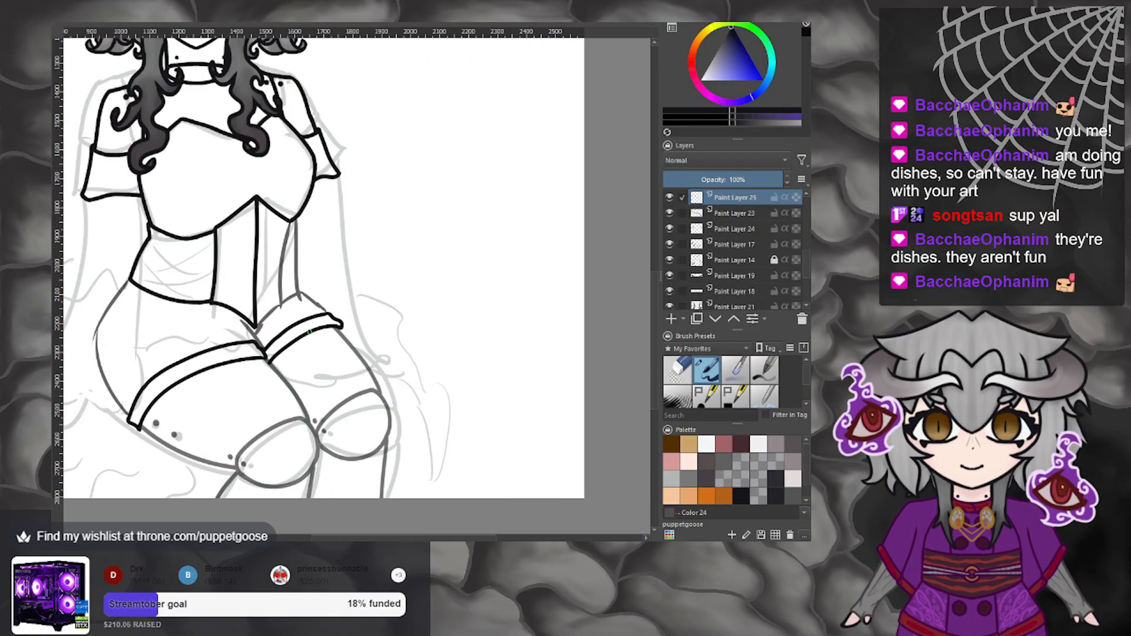
pyautogui.scroll(1, 305, 303)
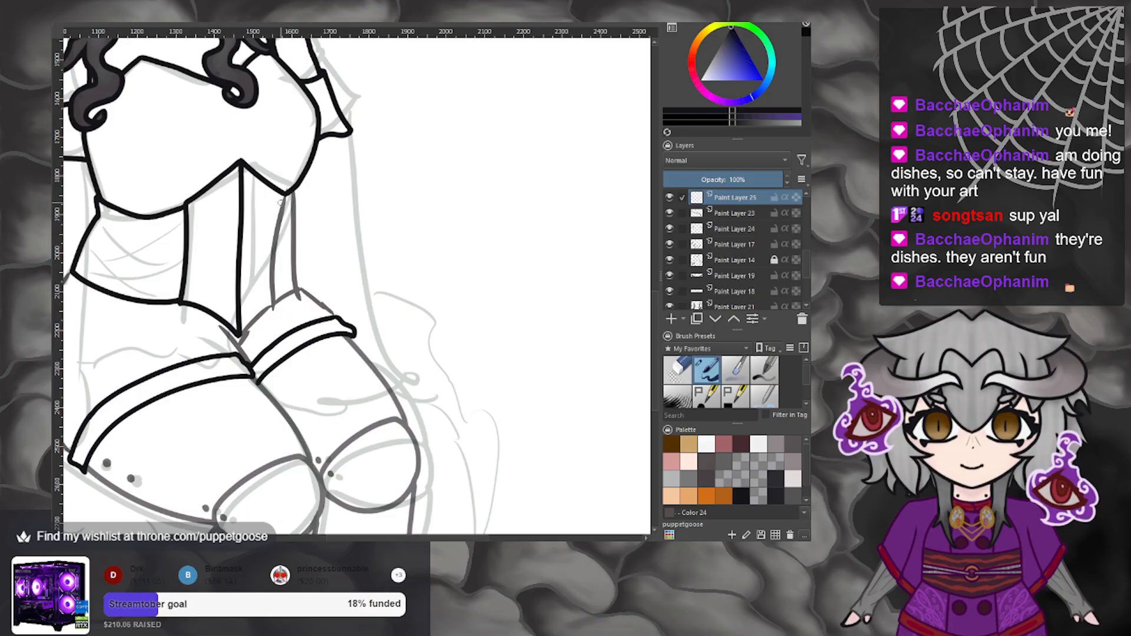
pyautogui.moveTo(292, 194); pyautogui.dragTo(273, 307)
pyautogui.hotkey('ctrl', 'z')
pyautogui.click(735, 215)
pyautogui.click(765, 180)
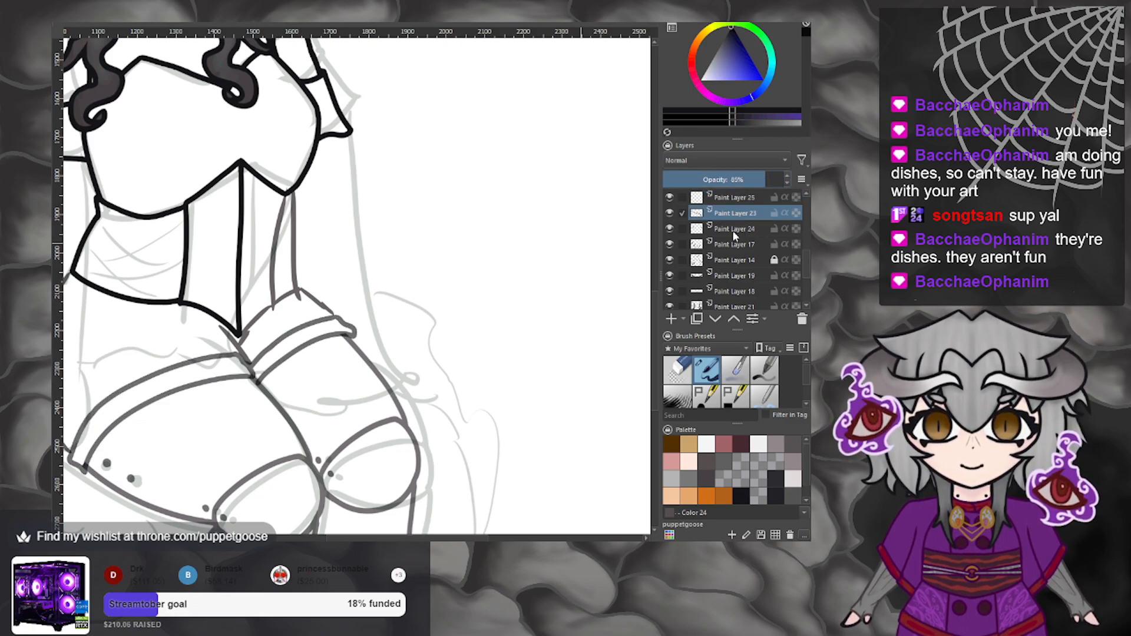
# Place Paint Layer 25 above the bodice lines on Paint Layer 17 and set Paint Layer 17's opacity to 81%.
pyautogui.scroll(1, 732, 231)
pyautogui.click(730, 234)
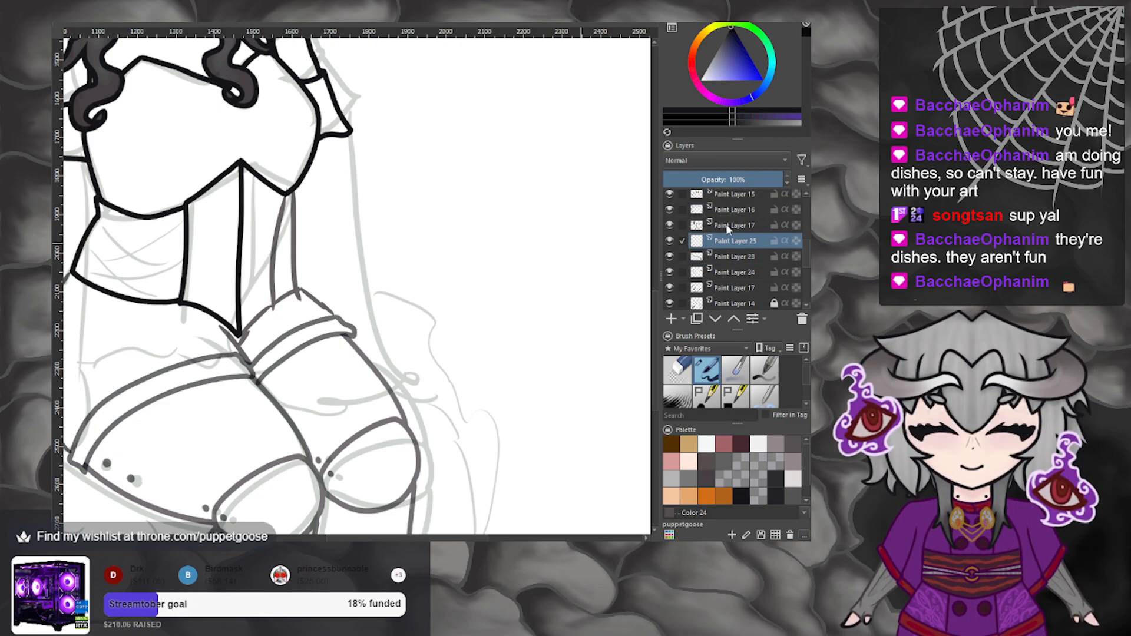
pyautogui.moveTo(726, 217); pyautogui.dragTo(728, 243)
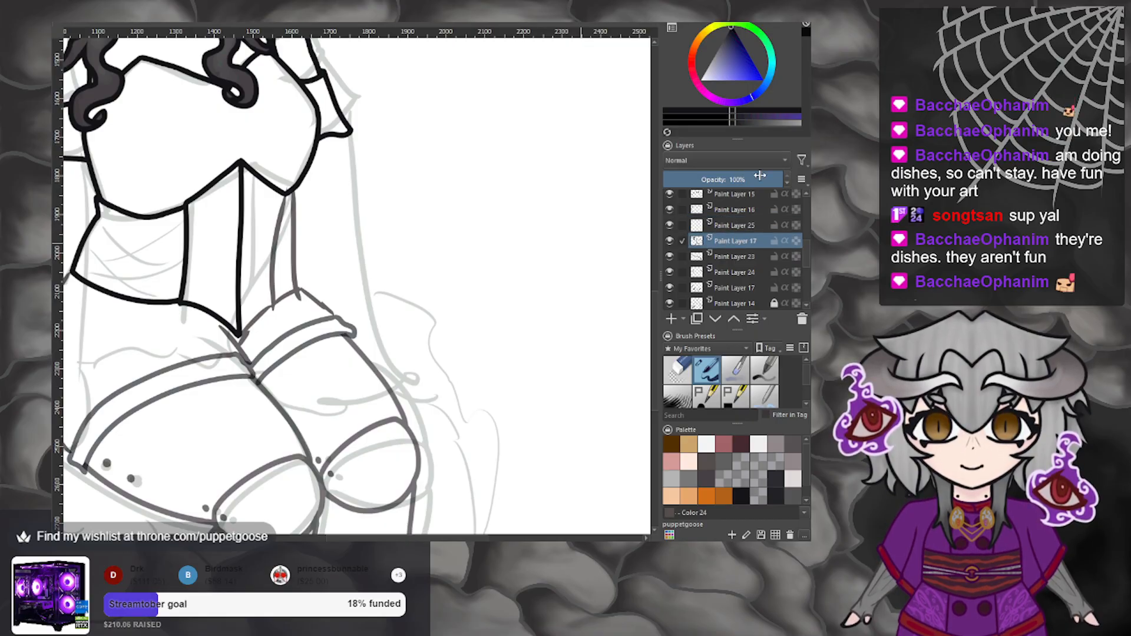
pyautogui.click(760, 179)
# On Paint Layer 25, ink the far arm as a long flared sleeve whose hem drapes across the far thigh.
pyautogui.scroll(-1, 535, 276)
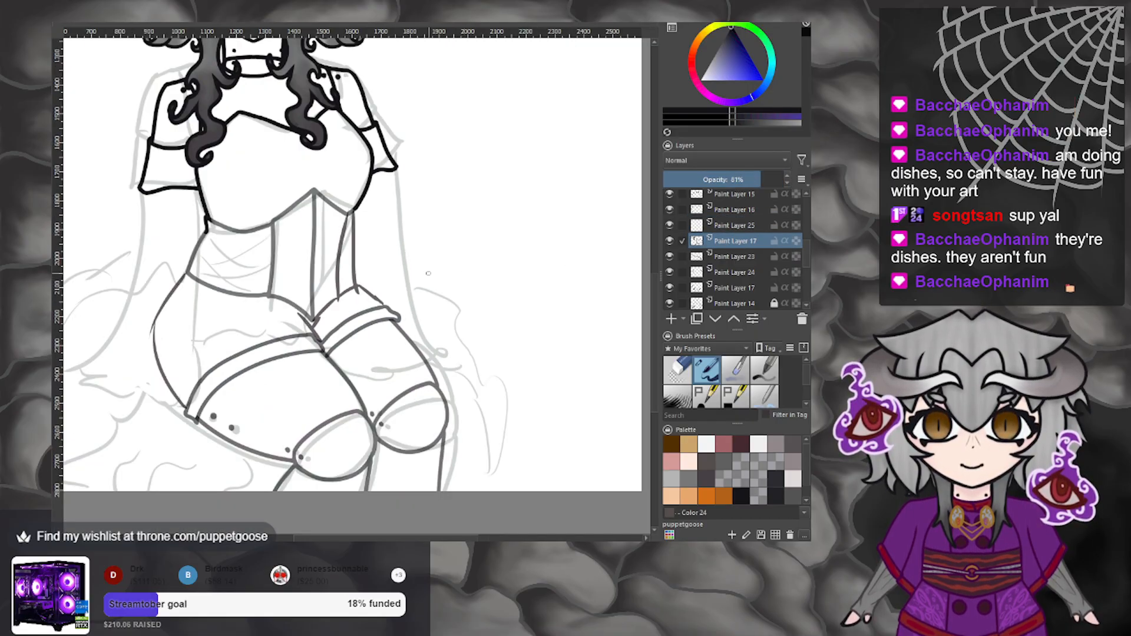
pyautogui.scroll(-1, 370, 250)
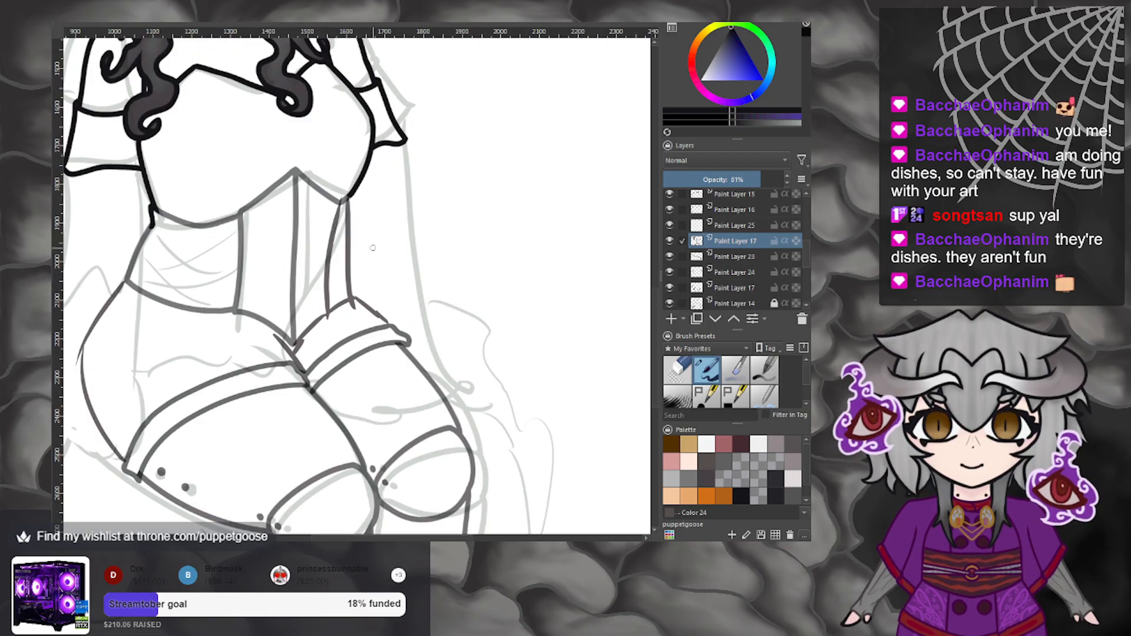
pyautogui.scroll(-1, 386, 255)
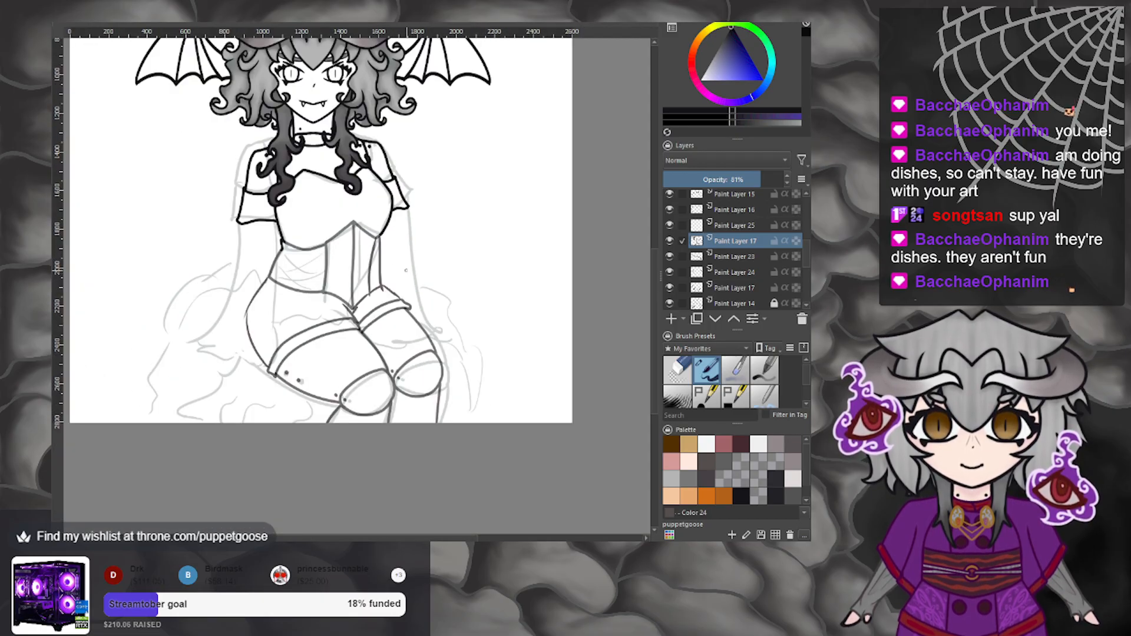
pyautogui.scroll(2, 406, 270)
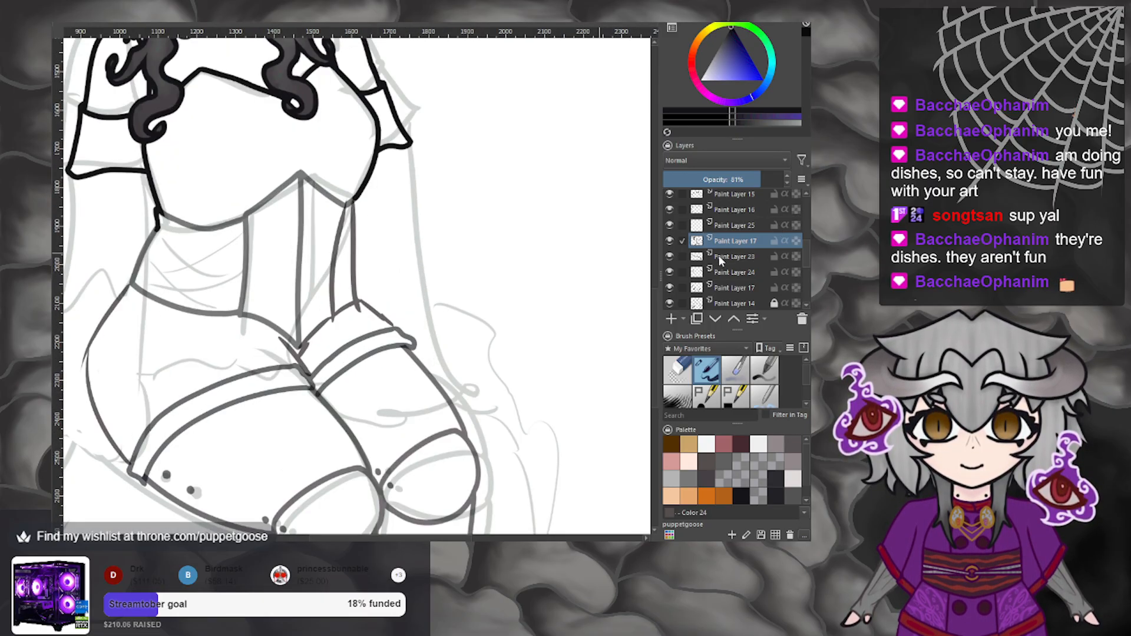
pyautogui.click(734, 225)
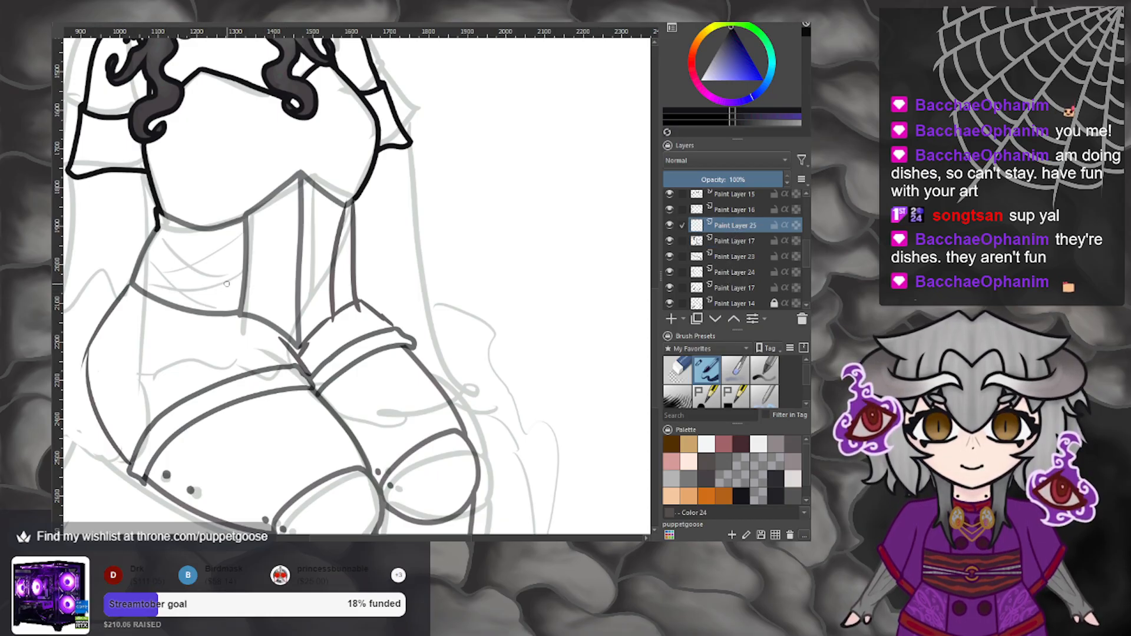
pyautogui.moveTo(353, 203); pyautogui.dragTo(343, 253)
pyautogui.hotkey('ctrl', 'z')
pyautogui.moveTo(347, 202)
pyautogui.mouseDown()
pyautogui.moveTo(355, 260)
pyautogui.moveTo(312, 419)
pyautogui.mouseUp()
pyautogui.hotkey('ctrl', 'z')
pyautogui.moveTo(350, 238)
pyautogui.mouseDown()
pyautogui.moveTo(268, 361)
pyautogui.moveTo(400, 416)
pyautogui.moveTo(461, 377)
pyautogui.mouseUp()
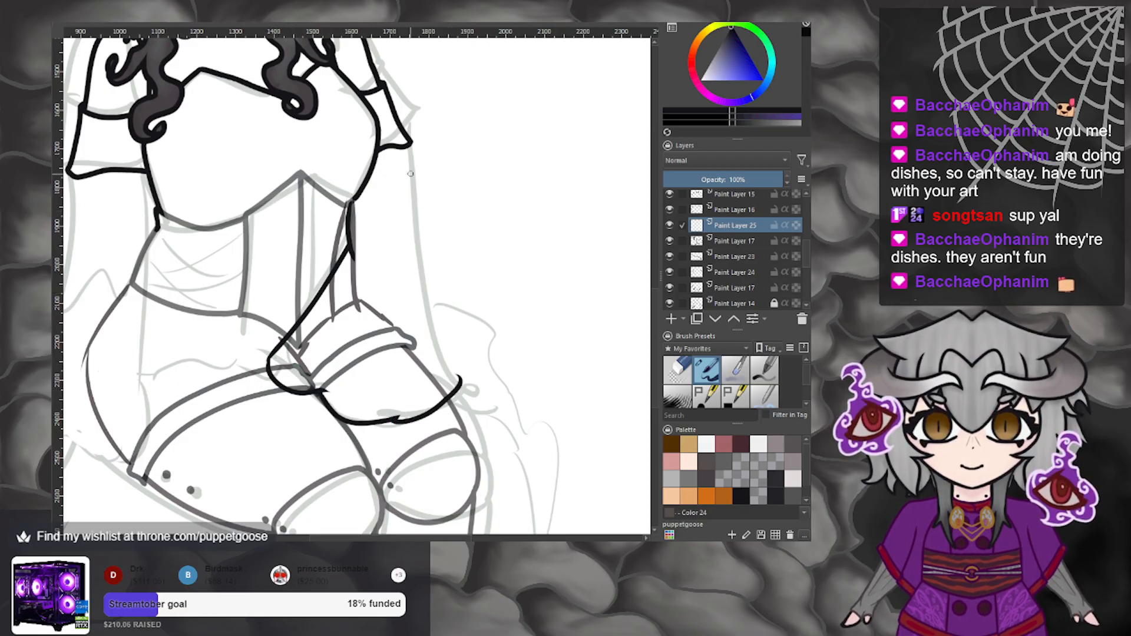
pyautogui.moveTo(406, 144)
pyautogui.mouseDown()
pyautogui.moveTo(451, 296)
pyautogui.moveTo(443, 377)
pyautogui.mouseUp()
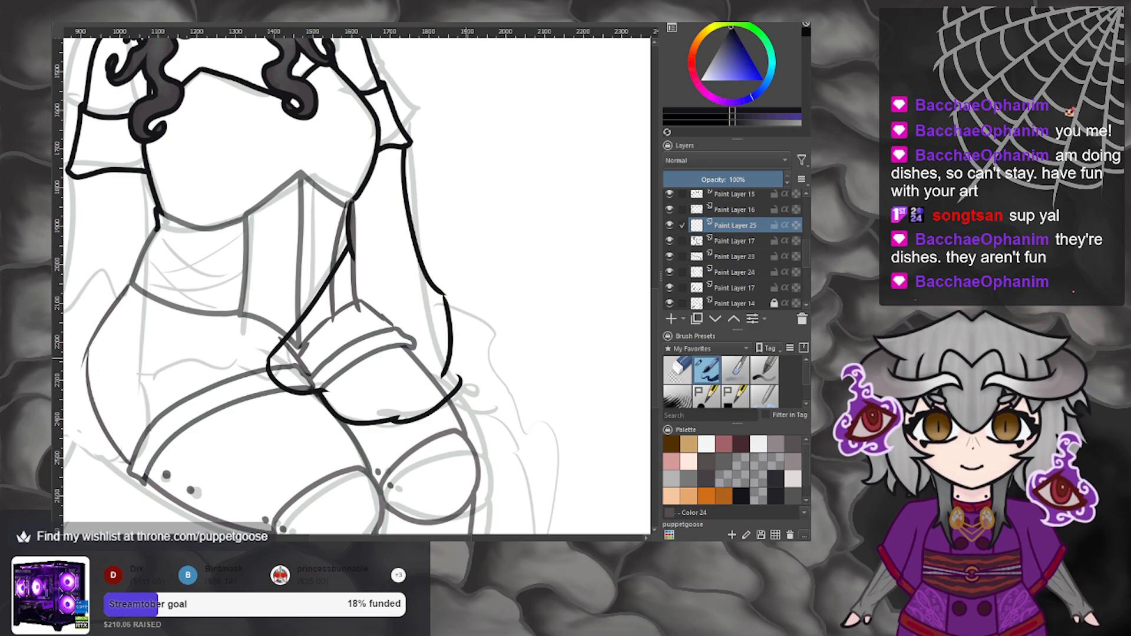
# Undo the flared sleeve strokes on the far arm.
pyautogui.scroll(-3, 425, 307)
pyautogui.scroll(3, 411, 291)
pyautogui.hotkey('ctrl', 'z')
pyautogui.hotkey('ctrl', 'z')
pyautogui.hotkey('ctrl', 'z')
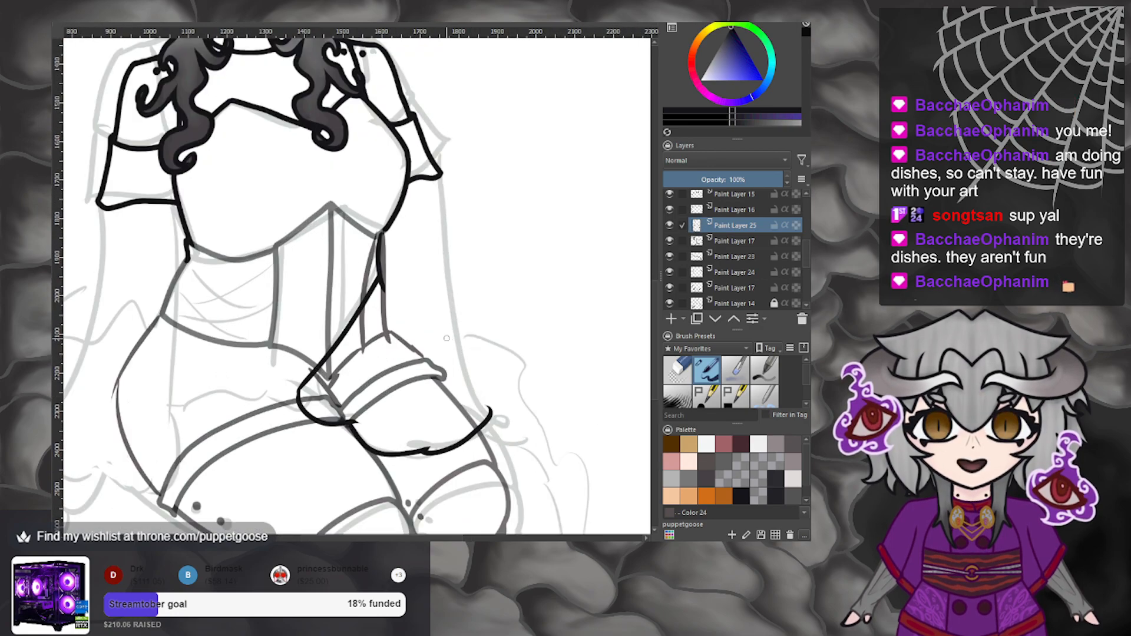
pyautogui.hotkey('ctrl', 'z')
pyautogui.hotkey('ctrl', 'z')
pyautogui.hotkey('ctrl', 'z')
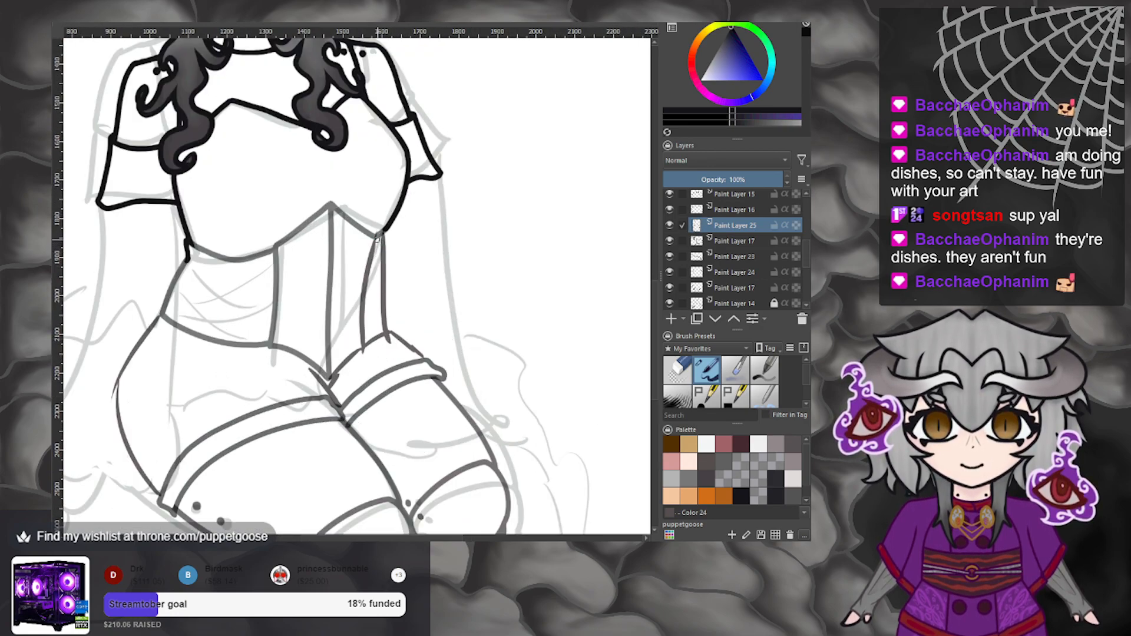
# Ink the far arm's sides down to the elbow and a bell-shaped cuff with a wavy top edge over the thigh.
pyautogui.moveTo(379, 235); pyautogui.dragTo(376, 292)
pyautogui.moveTo(433, 180)
pyautogui.mouseDown()
pyautogui.moveTo(452, 276)
pyautogui.moveTo(530, 399)
pyautogui.mouseUp()
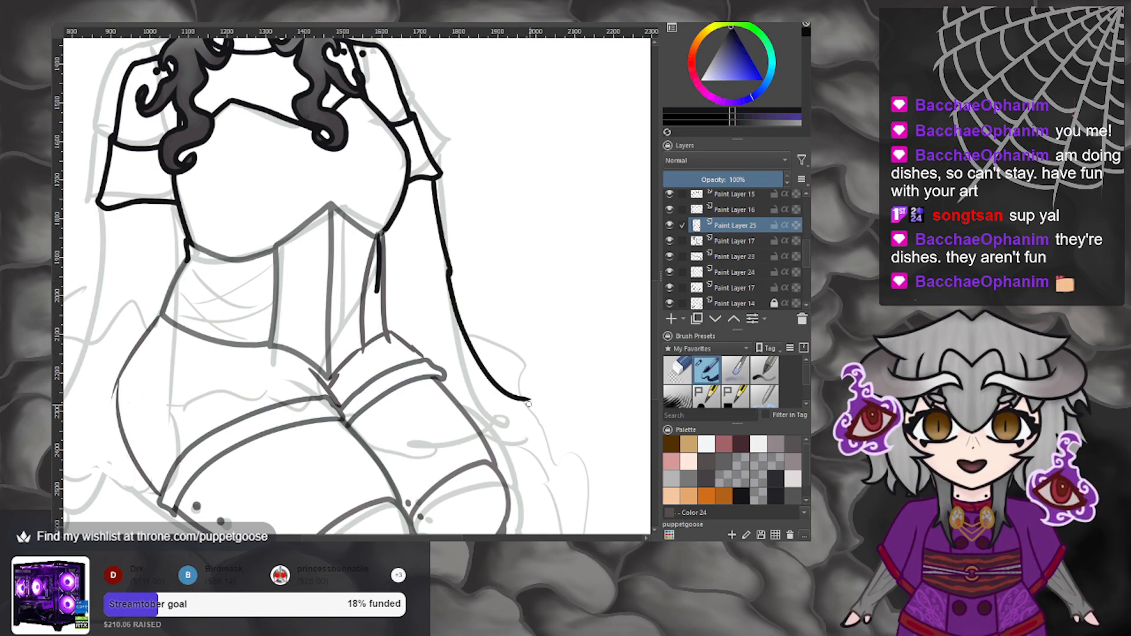
pyautogui.hotkey('ctrl', 'z')
pyautogui.moveTo(447, 270)
pyautogui.mouseDown()
pyautogui.moveTo(503, 353)
pyautogui.moveTo(548, 486)
pyautogui.mouseUp()
pyautogui.hotkey('ctrl', 'z')
pyautogui.moveTo(449, 280); pyautogui.dragTo(528, 423)
pyautogui.moveTo(386, 284)
pyautogui.mouseDown()
pyautogui.moveTo(306, 402)
pyautogui.moveTo(399, 433)
pyautogui.moveTo(512, 435)
pyautogui.moveTo(529, 418)
pyautogui.mouseUp()
pyautogui.moveTo(383, 284)
pyautogui.mouseDown()
pyautogui.moveTo(419, 294)
pyautogui.moveTo(450, 280)
pyautogui.mouseUp()
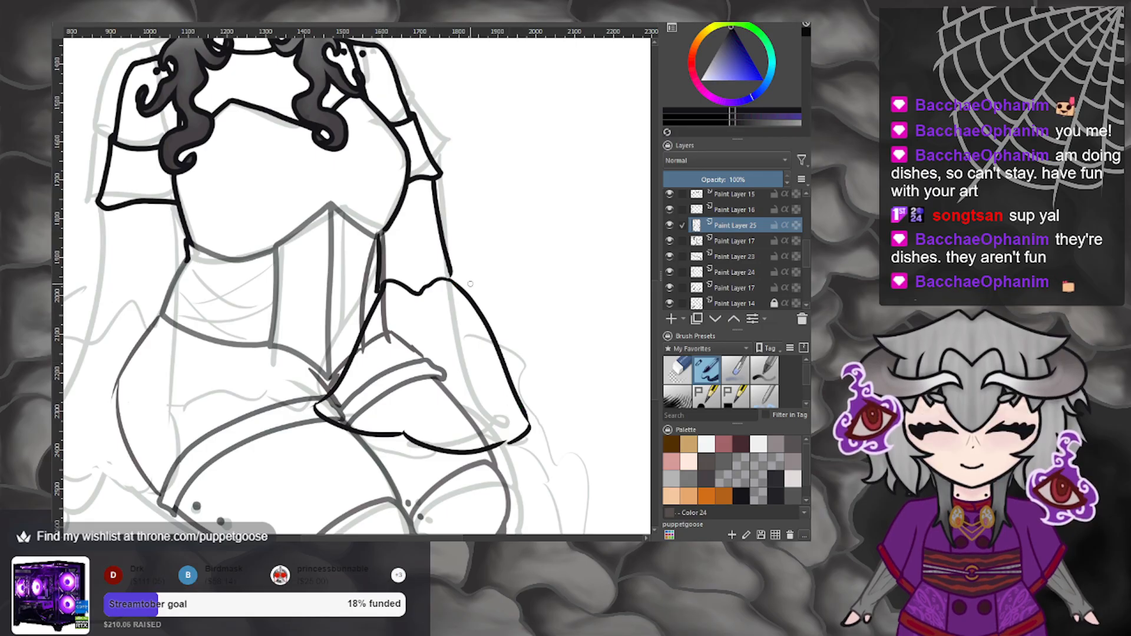
# Ink both sides of the near arm from the short sleeve's hem down to the elbow.
pyautogui.scroll(-4, 470, 284)
pyautogui.scroll(-1, 473, 284)
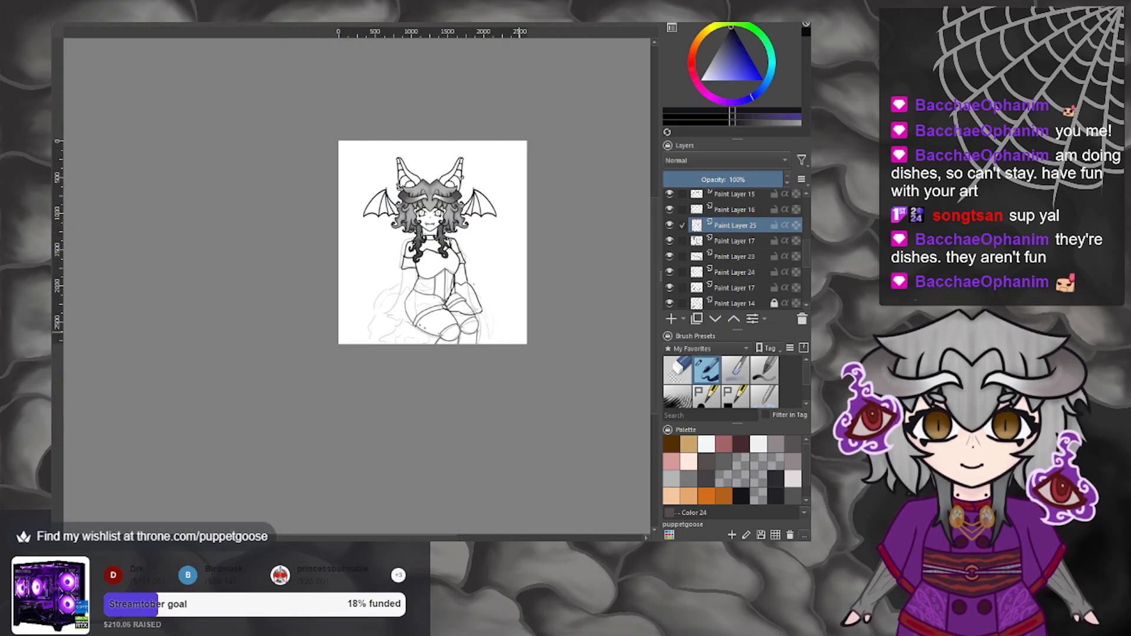
pyautogui.scroll(4, 464, 291)
pyautogui.scroll(-2, 440, 287)
pyautogui.scroll(3, 445, 284)
pyautogui.scroll(-2, 452, 281)
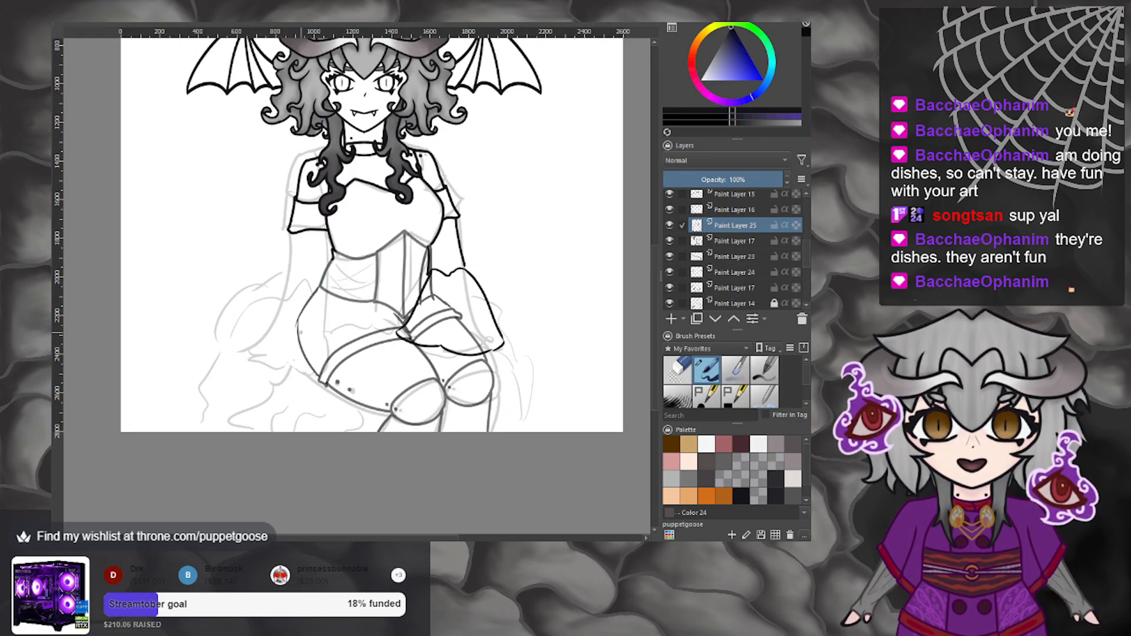
pyautogui.scroll(1, 295, 297)
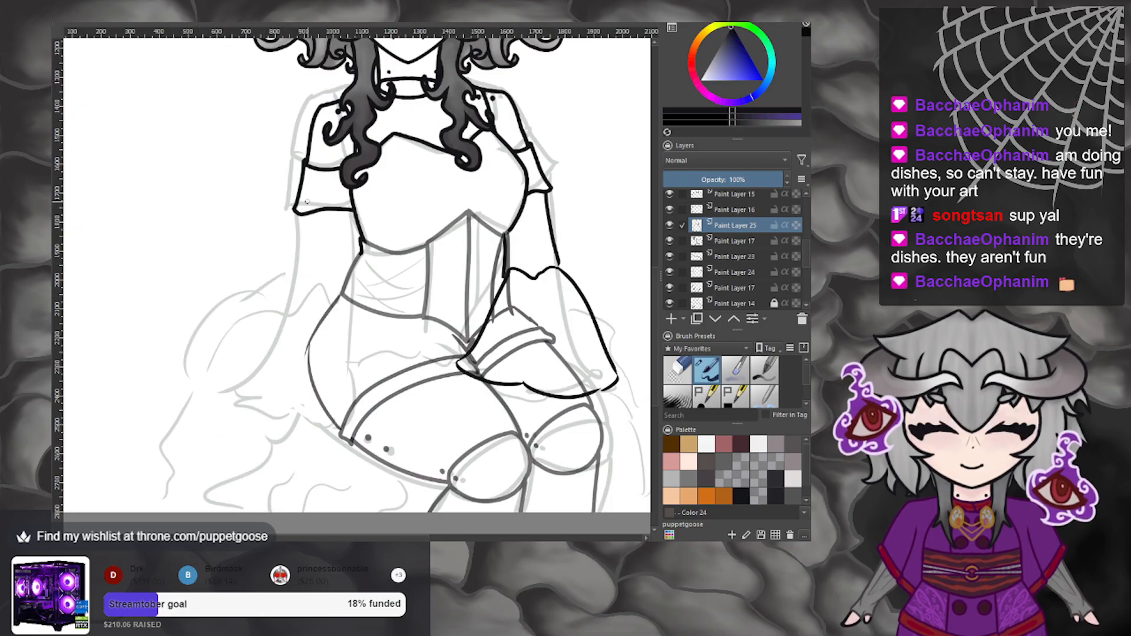
pyautogui.moveTo(306, 202); pyautogui.dragTo(305, 279)
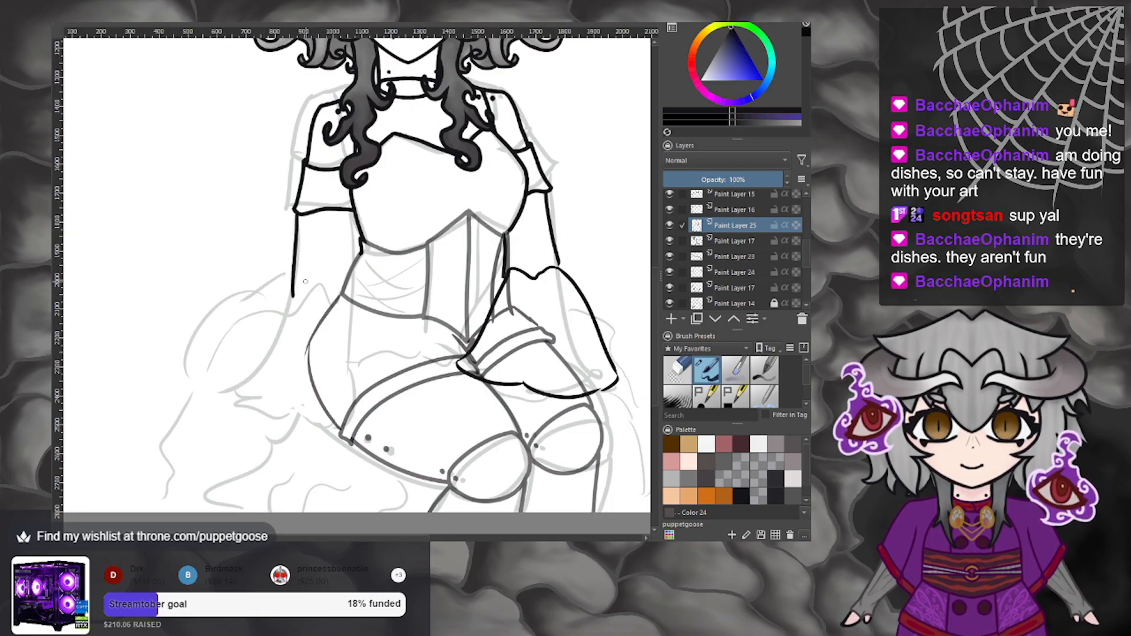
pyautogui.hotkey('ctrl', 'z')
pyautogui.moveTo(296, 210); pyautogui.dragTo(296, 285)
pyautogui.hotkey('ctrl', 'z')
pyautogui.moveTo(297, 215); pyautogui.dragTo(293, 293)
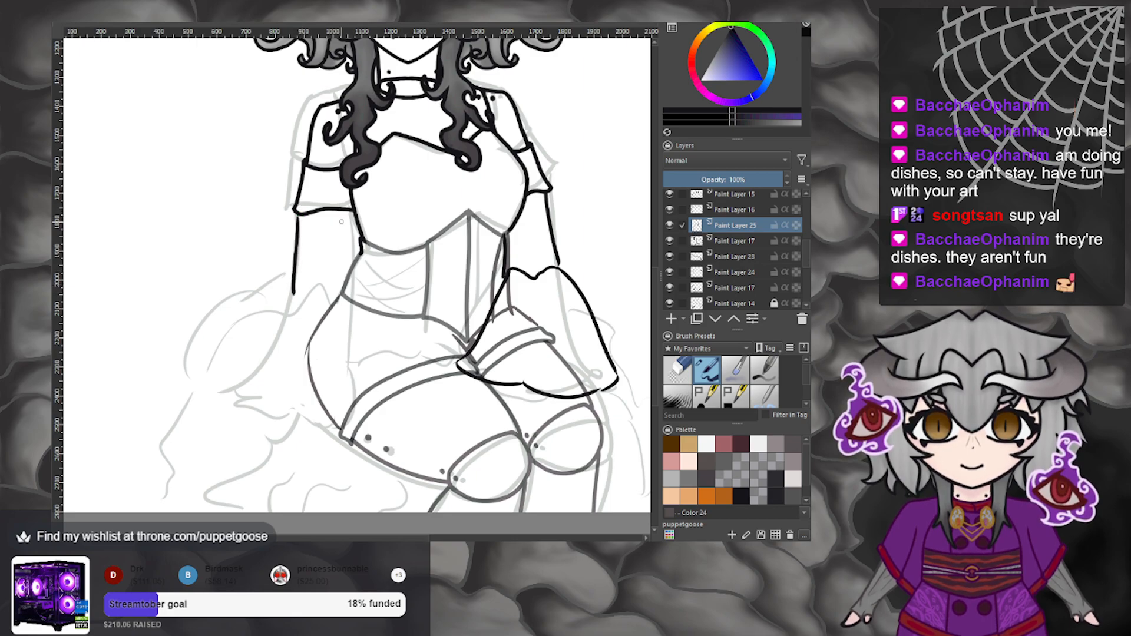
pyautogui.moveTo(353, 217)
pyautogui.mouseDown()
pyautogui.moveTo(347, 293)
pyautogui.moveTo(365, 354)
pyautogui.mouseUp()
pyautogui.hotkey('ctrl', 'z')
# Ink a bell-shaped cuff with wavy top and bottom edges on the near arm, overlapping the hip.
pyautogui.moveTo(337, 291)
pyautogui.mouseDown()
pyautogui.moveTo(381, 419)
pyautogui.moveTo(314, 422)
pyautogui.mouseUp()
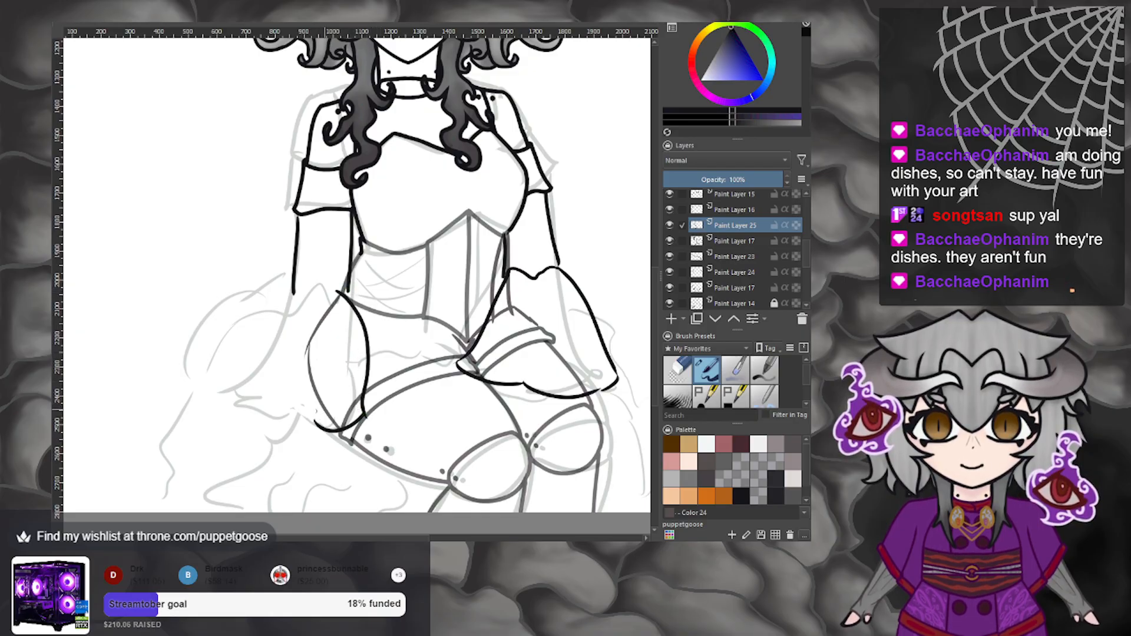
pyautogui.moveTo(293, 293)
pyautogui.mouseDown()
pyautogui.moveTo(238, 406)
pyautogui.moveTo(316, 427)
pyautogui.mouseUp()
pyautogui.moveTo(293, 292); pyautogui.dragTo(337, 294)
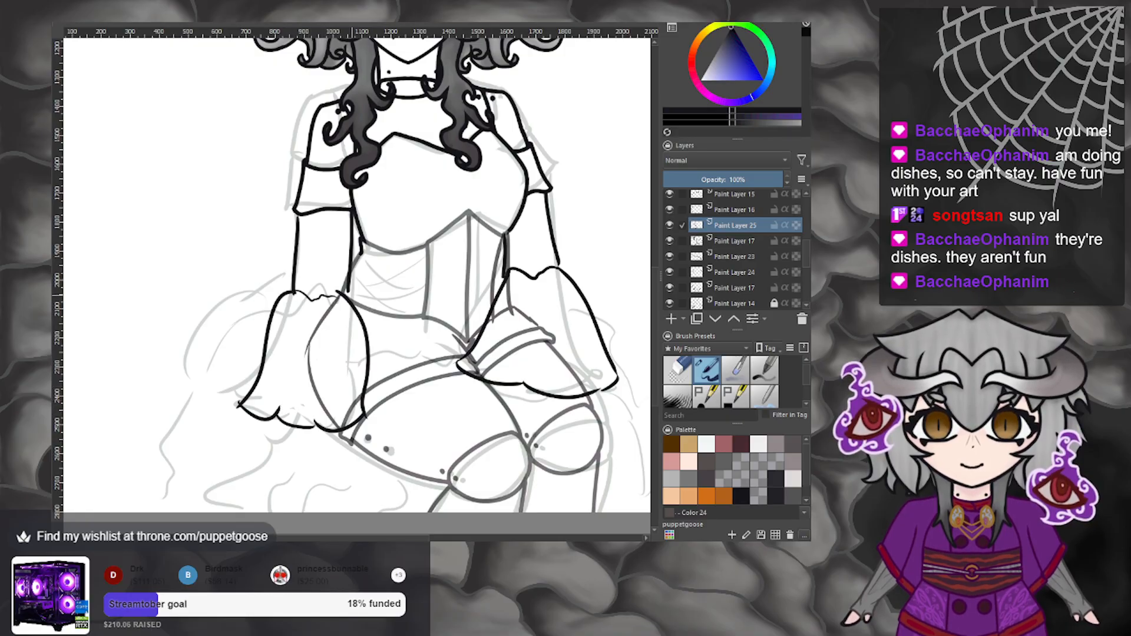
pyautogui.scroll(-3, 352, 296)
pyautogui.scroll(2, 335, 304)
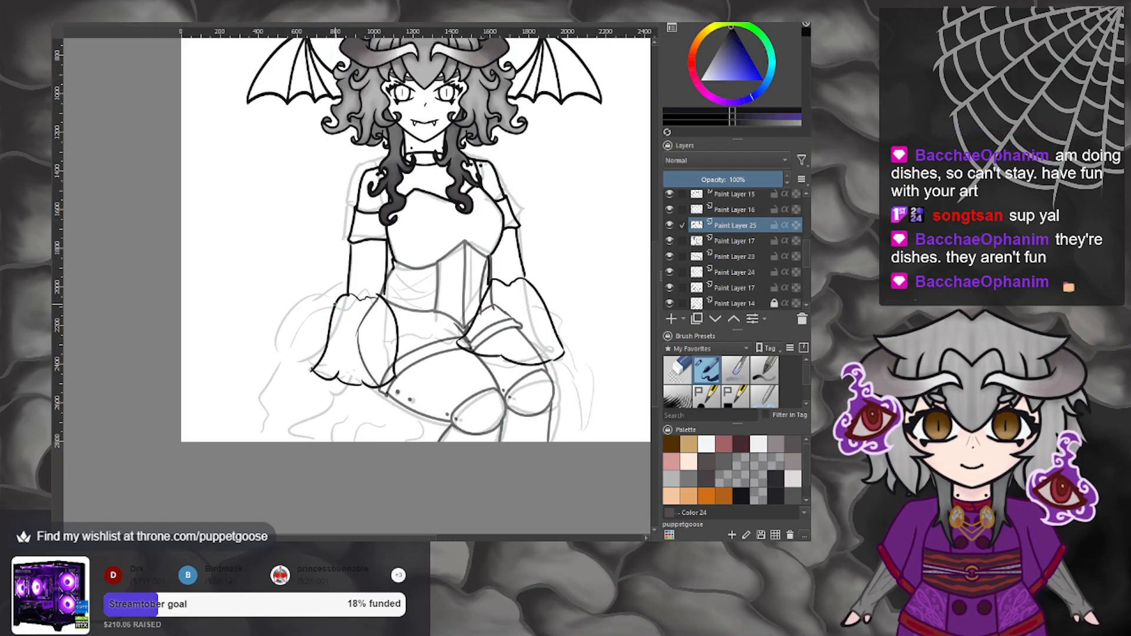
# Ink two wavy ruffle lines across each of the two bell-shaped cuffs.
pyautogui.scroll(1, 403, 347)
pyautogui.moveTo(299, 322)
pyautogui.mouseDown()
pyautogui.moveTo(326, 316)
pyautogui.moveTo(358, 323)
pyautogui.mouseUp()
pyautogui.moveTo(305, 354); pyautogui.dragTo(359, 360)
pyautogui.hotkey('ctrl', 'z')
pyautogui.hotkey('ctrl', 'z')
pyautogui.moveTo(299, 301)
pyautogui.mouseDown()
pyautogui.moveTo(334, 325)
pyautogui.moveTo(394, 321)
pyautogui.mouseUp()
pyautogui.moveTo(296, 349); pyautogui.dragTo(391, 364)
pyautogui.moveTo(533, 292); pyautogui.dragTo(595, 283)
pyautogui.moveTo(511, 325); pyautogui.dragTo(601, 333)
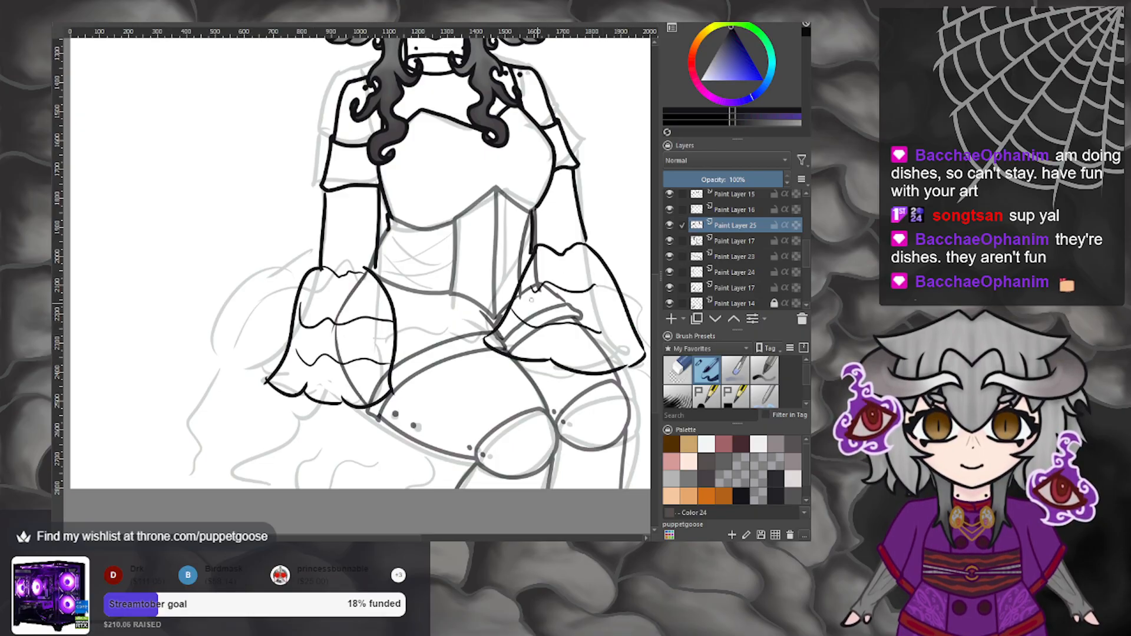
# Undo all the arm, cuff and ruffle strokes on both sides of the figure.
pyautogui.scroll(-4, 492, 300)
pyautogui.scroll(2, 485, 304)
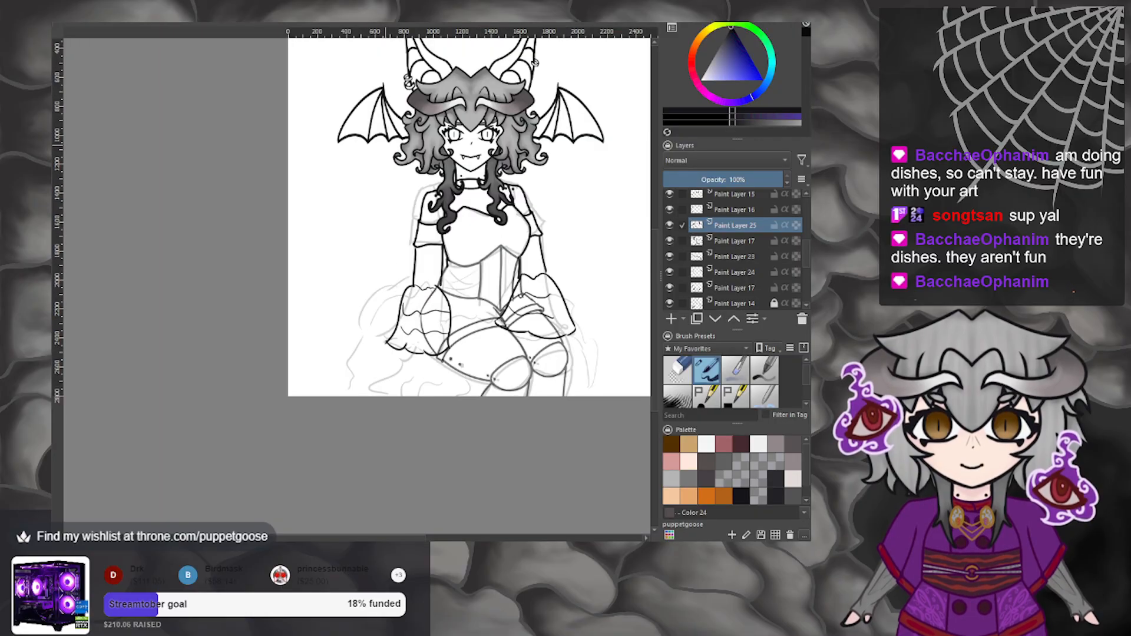
pyautogui.hotkey('ctrl', 'z')
pyautogui.hotkey('ctrl', 'z')
pyautogui.hotkey('ctrl', 'z')
pyautogui.hotkey('ctrl', 'z')
pyautogui.hotkey('ctrl', 'z')
pyautogui.hotkey('ctrl', 'z')
pyautogui.hotkey('ctrl', 'z')
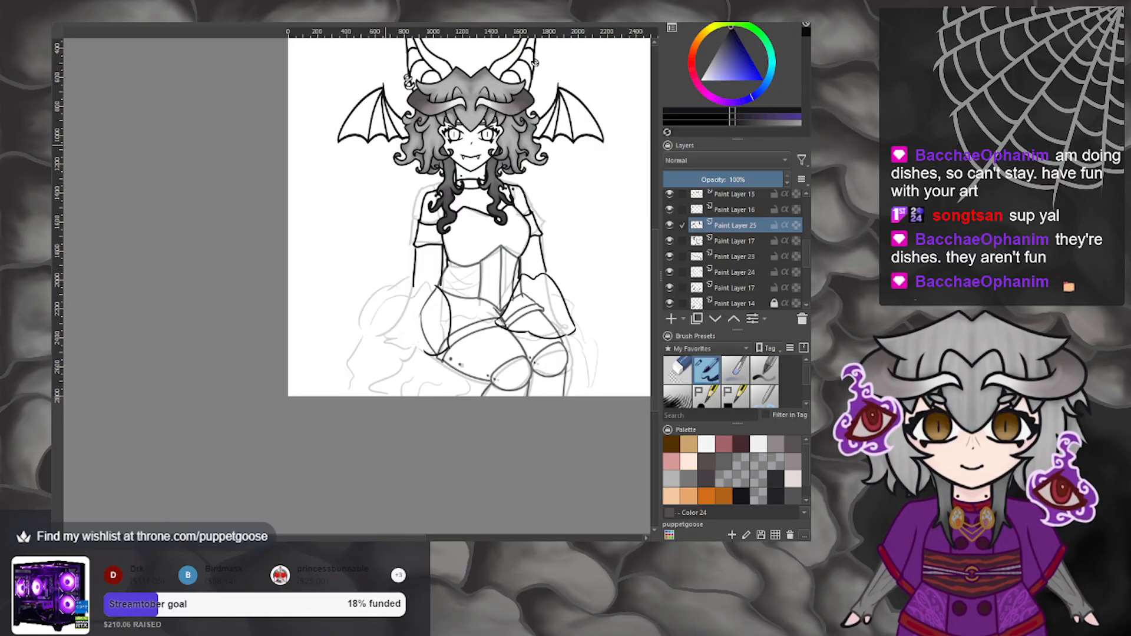
pyautogui.hotkey('ctrl', 'z')
pyautogui.hotkey('ctrl', 'z')
pyautogui.hotkey('ctrl', 'z')
pyautogui.hotkey('ctrl', 'z')
pyautogui.hotkey('ctrl', 'z')
pyautogui.hotkey('ctrl', 'z')
pyautogui.hotkey('ctrl', 'z')
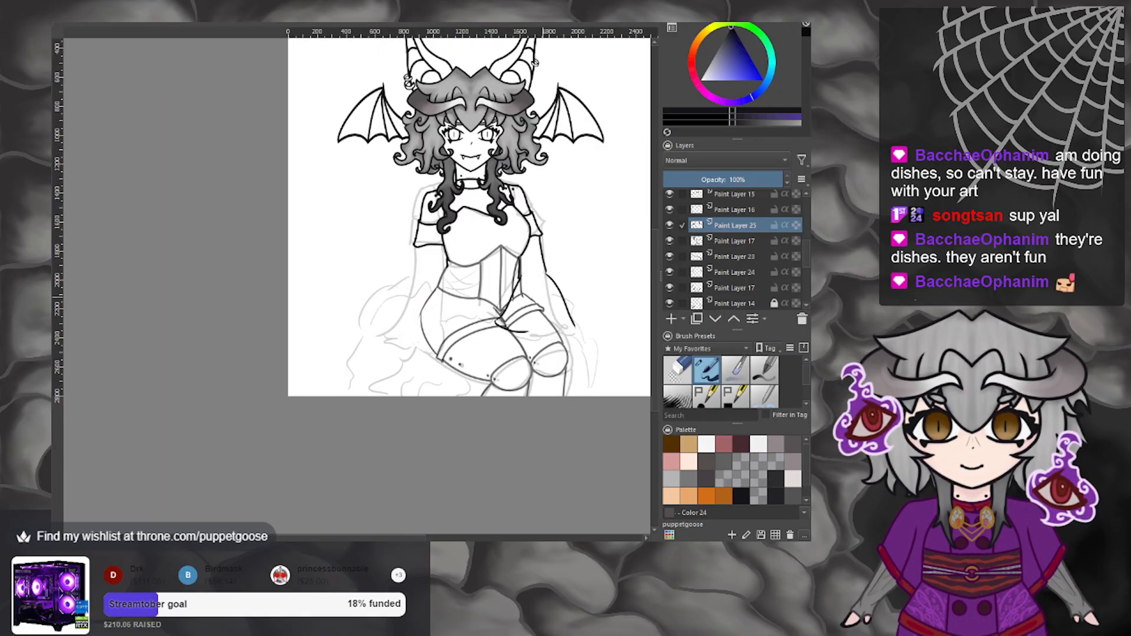
# Fade the sketch on Paint Layer 14 by lowering its opacity to 5%.
pyautogui.scroll(1, 550, 296)
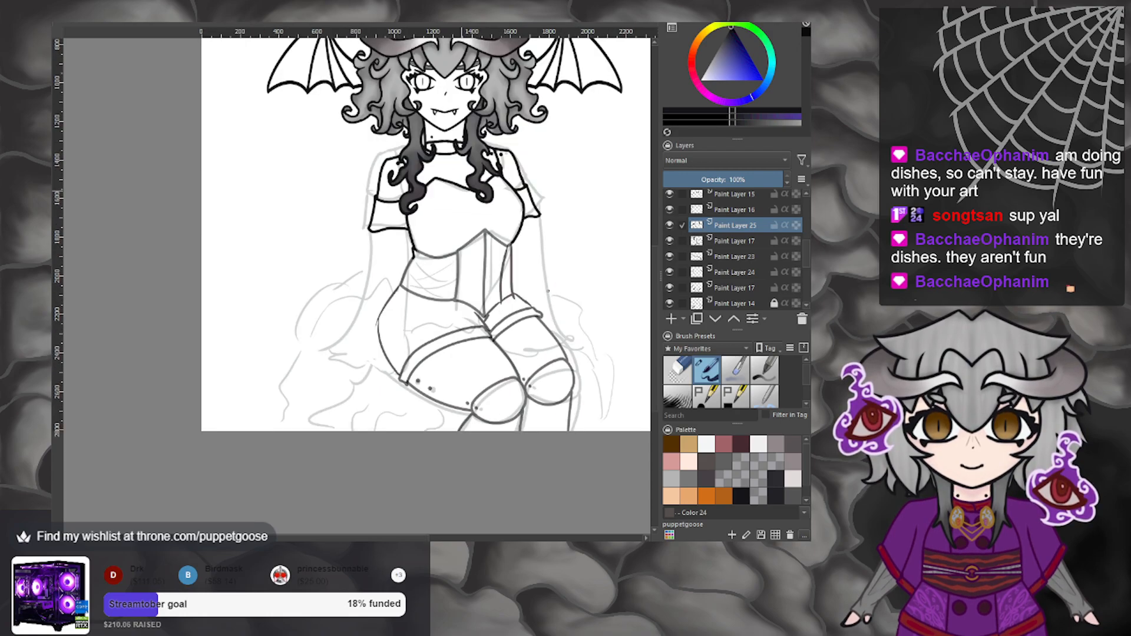
pyautogui.scroll(-3, 698, 275)
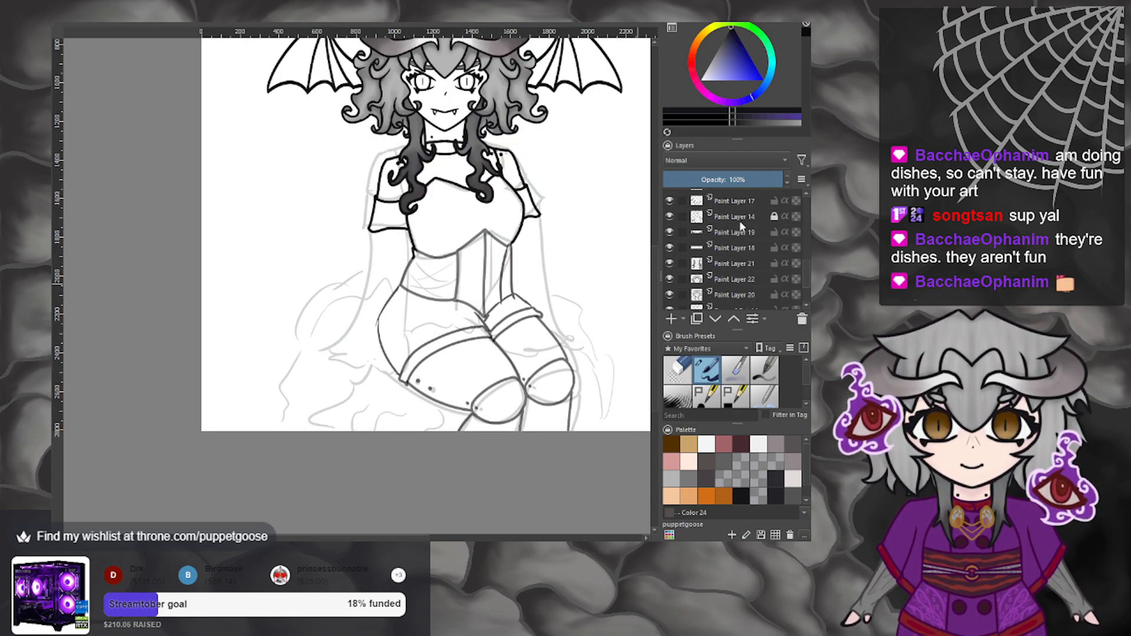
pyautogui.click(741, 219)
pyautogui.click(670, 178)
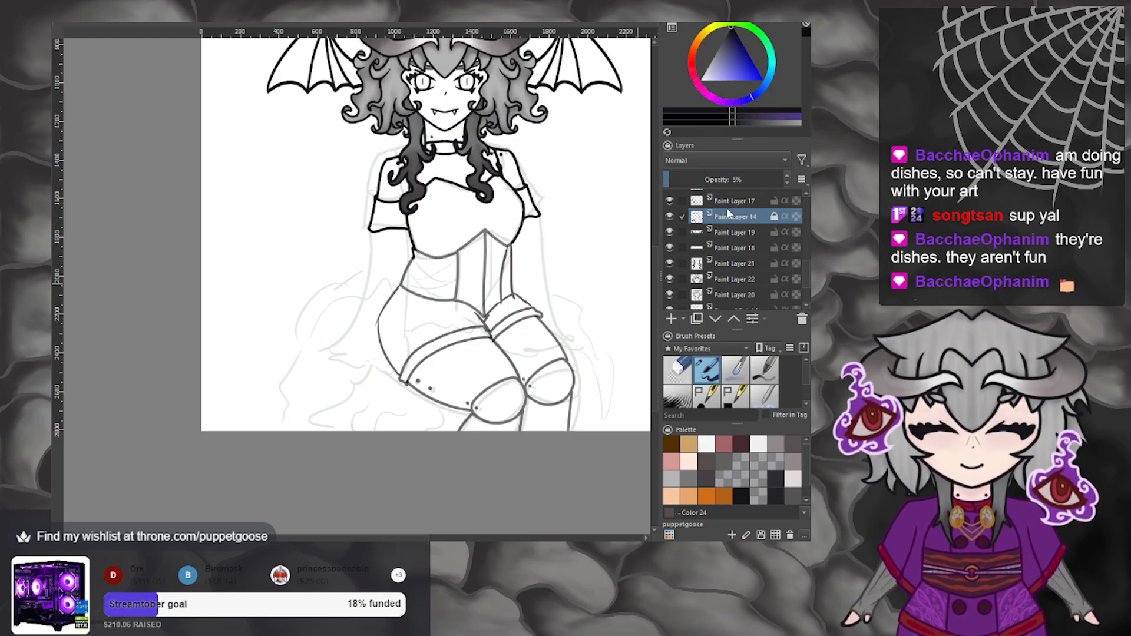
pyautogui.scroll(3, 728, 212)
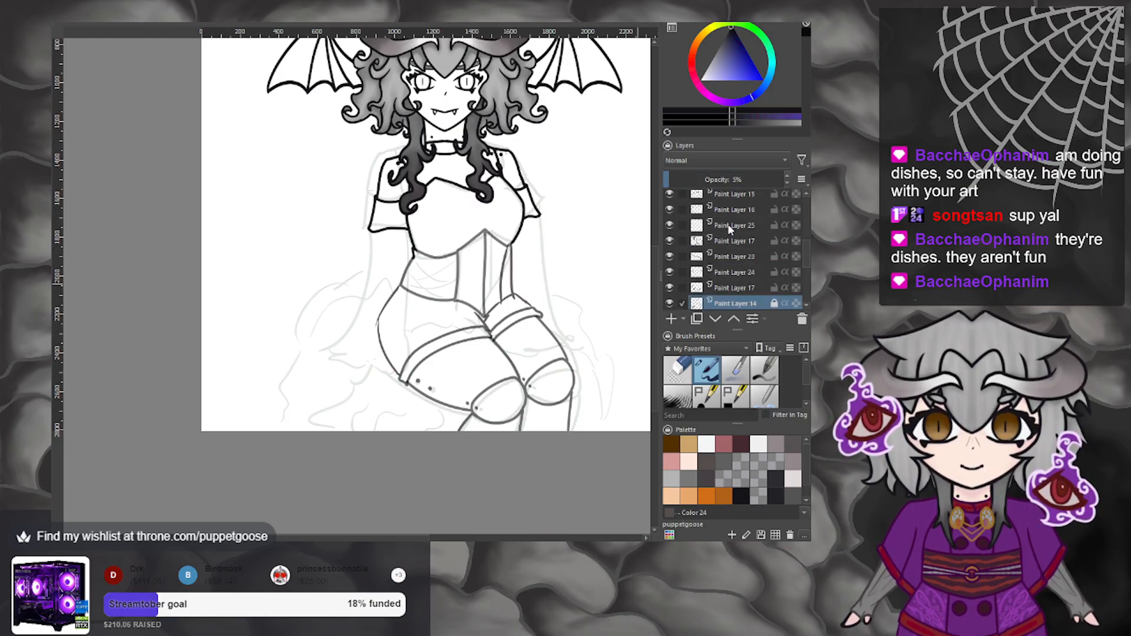
# Make Paint Layer 25 the active layer for inking the sleeves.
pyautogui.click(731, 226)
pyautogui.scroll(3, 412, 268)
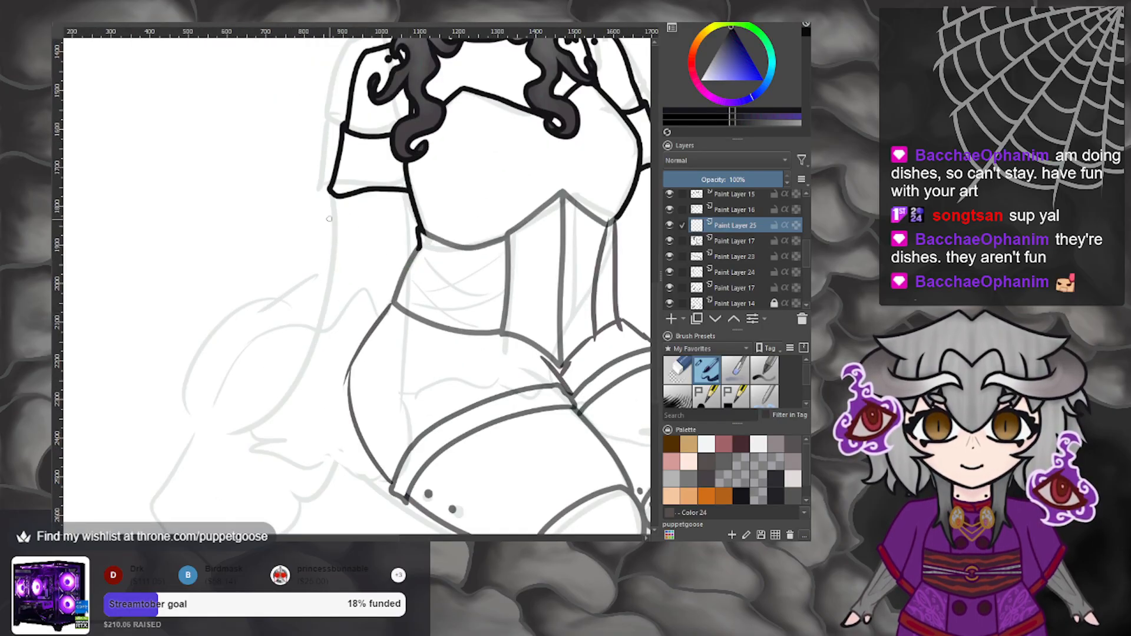
# Try a curved outer edge for the left-hand sleeve, running down from the upper-arm cuff past the hip.
pyautogui.moveTo(337, 197)
pyautogui.mouseDown()
pyautogui.moveTo(335, 275)
pyautogui.moveTo(270, 406)
pyautogui.mouseUp()
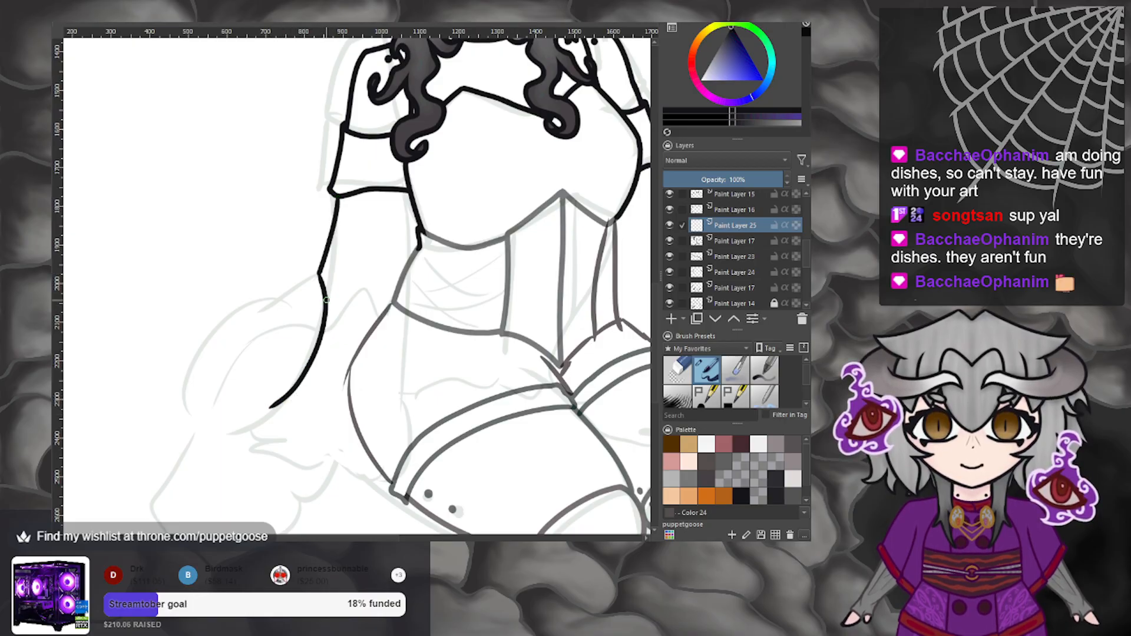
pyautogui.hotkey('ctrl', 'z')
pyautogui.hotkey('ctrl', 'z')
pyautogui.moveTo(337, 197); pyautogui.dragTo(262, 483)
pyautogui.hotkey('ctrl', 'z')
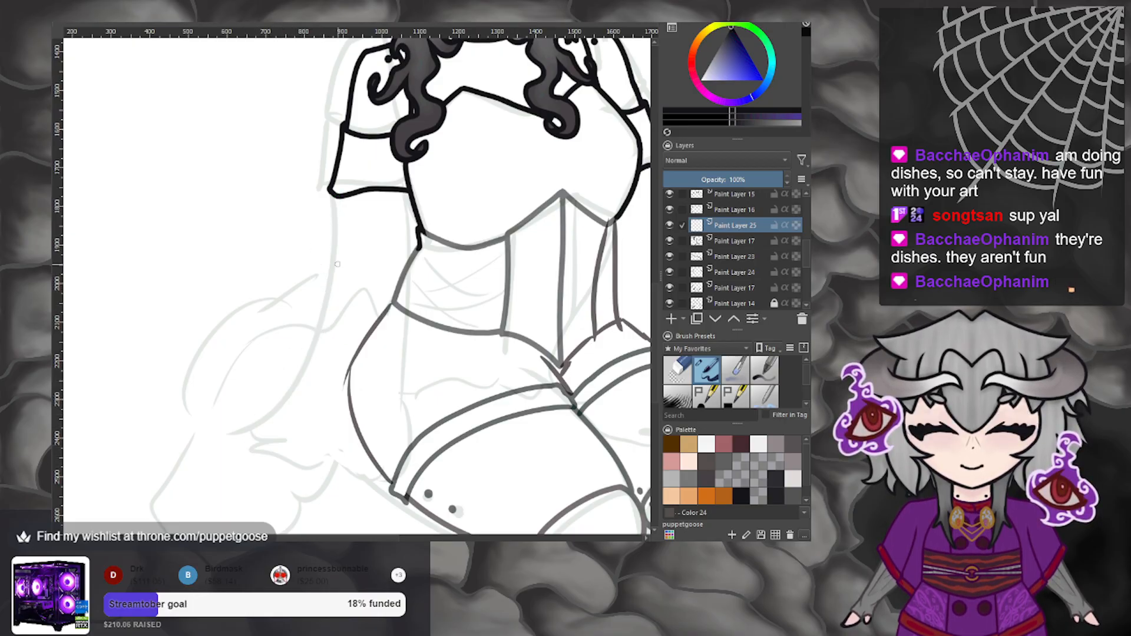
# Try a loose left-hand sleeve with a wavy outer edge and hem, closing it with an inner edge beside the bodice.
pyautogui.moveTo(334, 199)
pyautogui.mouseDown()
pyautogui.moveTo(319, 225)
pyautogui.moveTo(298, 355)
pyautogui.moveTo(223, 509)
pyautogui.moveTo(291, 514)
pyautogui.moveTo(398, 491)
pyautogui.mouseUp()
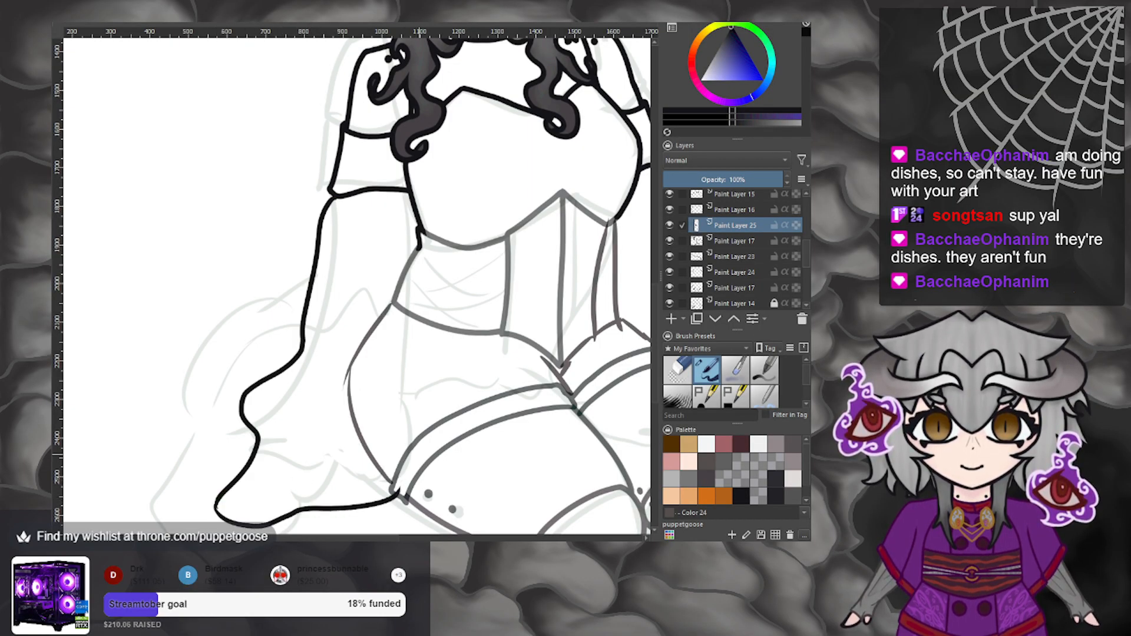
pyautogui.scroll(-4, 417, 454)
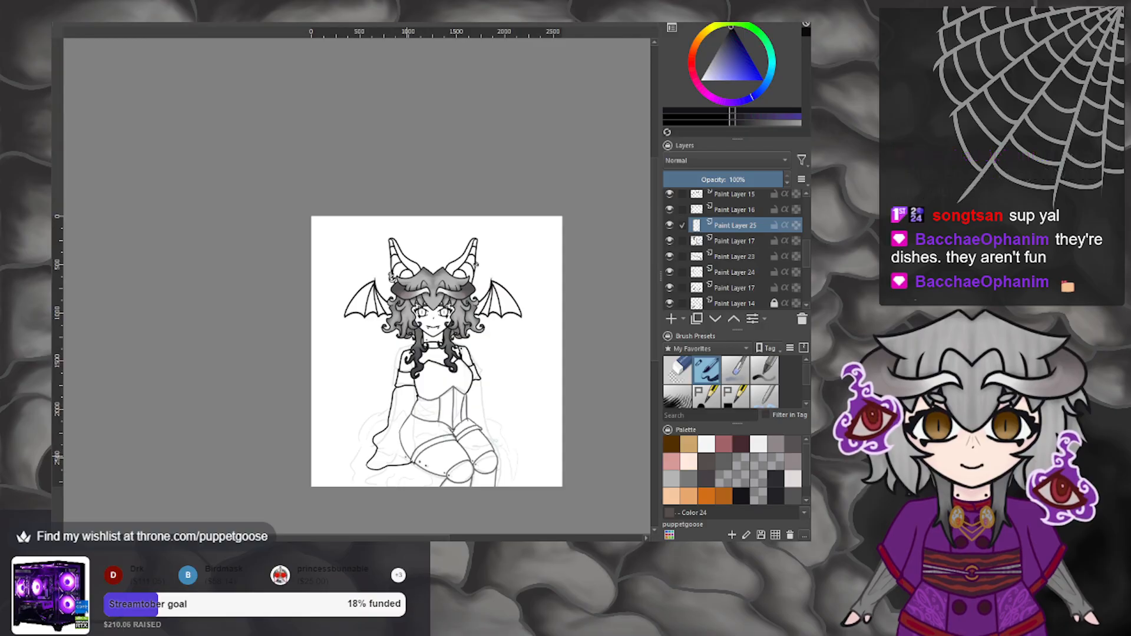
pyautogui.scroll(4, 405, 458)
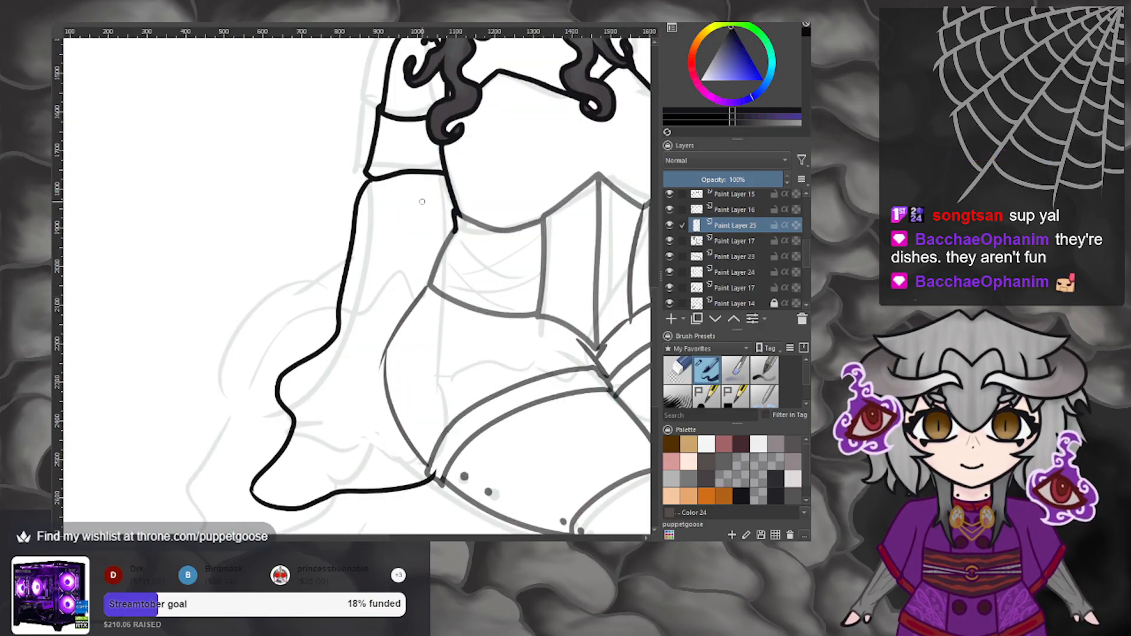
pyautogui.moveTo(444, 176)
pyautogui.mouseDown()
pyautogui.moveTo(424, 238)
pyautogui.moveTo(431, 379)
pyautogui.moveTo(479, 488)
pyautogui.moveTo(408, 490)
pyautogui.mouseUp()
pyautogui.scroll(-4, 441, 439)
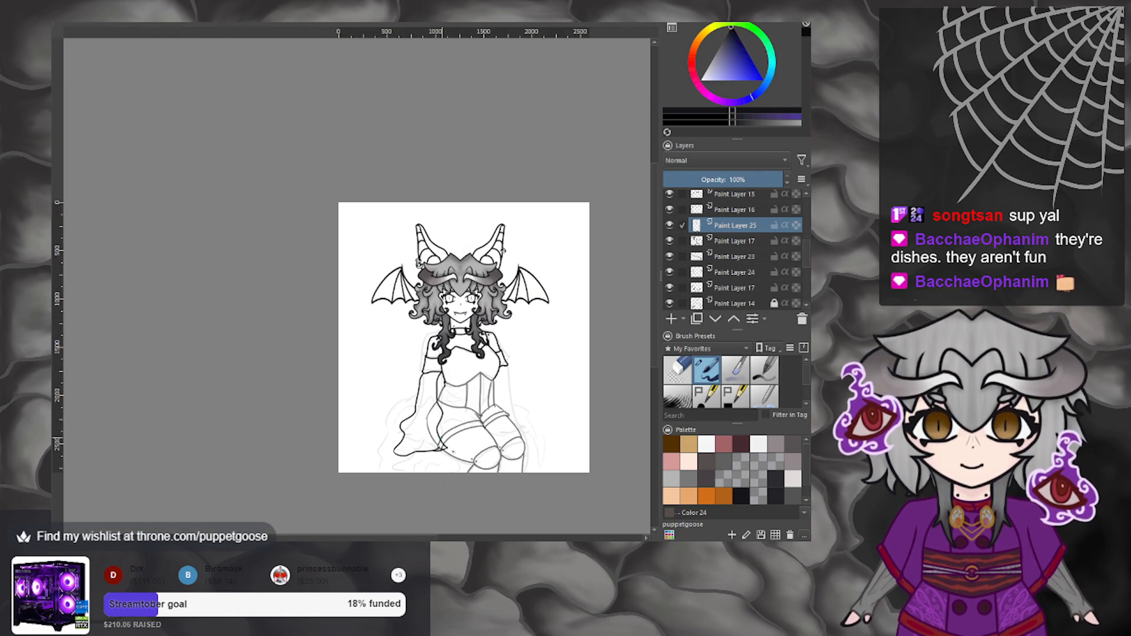
pyautogui.scroll(4, 443, 441)
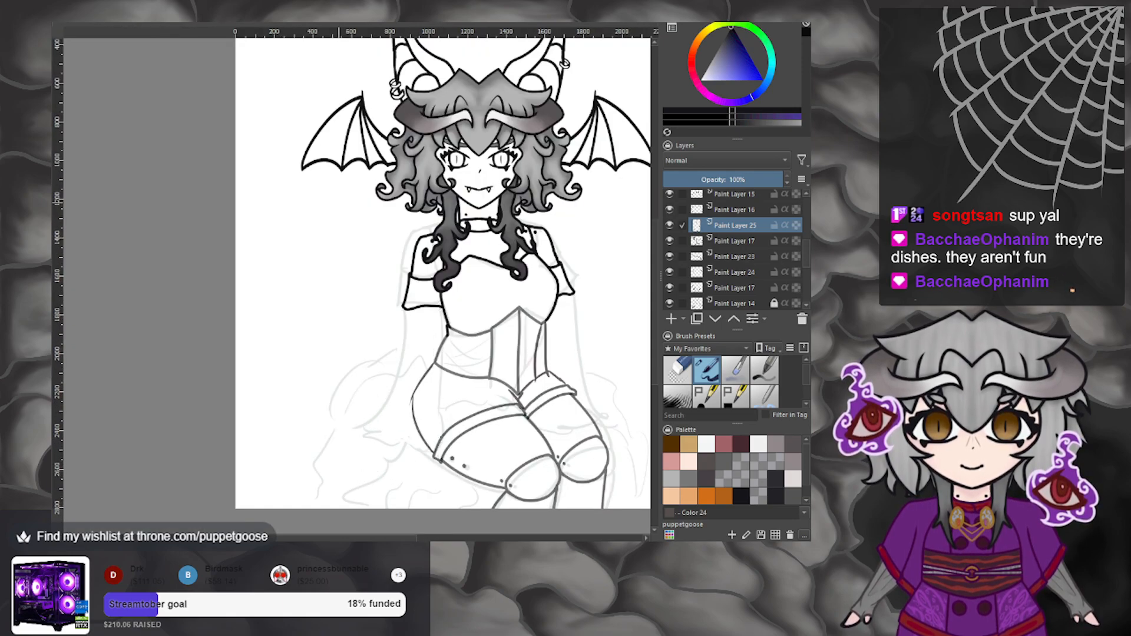
pyautogui.scroll(2, 463, 414)
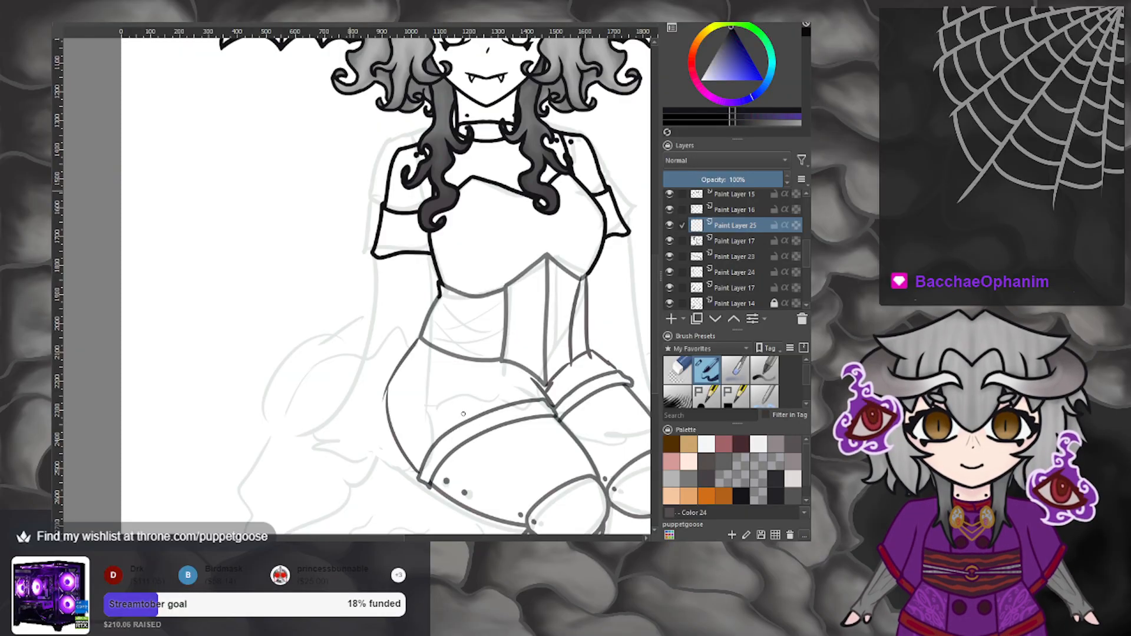
# Try a bat-wing style left-hand sleeve with a scalloped hem, a notched outer edge and an inner edge along the waist.
pyautogui.moveTo(304, 446)
pyautogui.mouseDown()
pyautogui.moveTo(340, 448)
pyautogui.moveTo(353, 433)
pyautogui.mouseUp()
pyautogui.hotkey('ctrl', 'z')
pyautogui.moveTo(308, 466)
pyautogui.mouseDown()
pyautogui.moveTo(350, 444)
pyautogui.moveTo(387, 443)
pyautogui.moveTo(421, 423)
pyautogui.mouseUp()
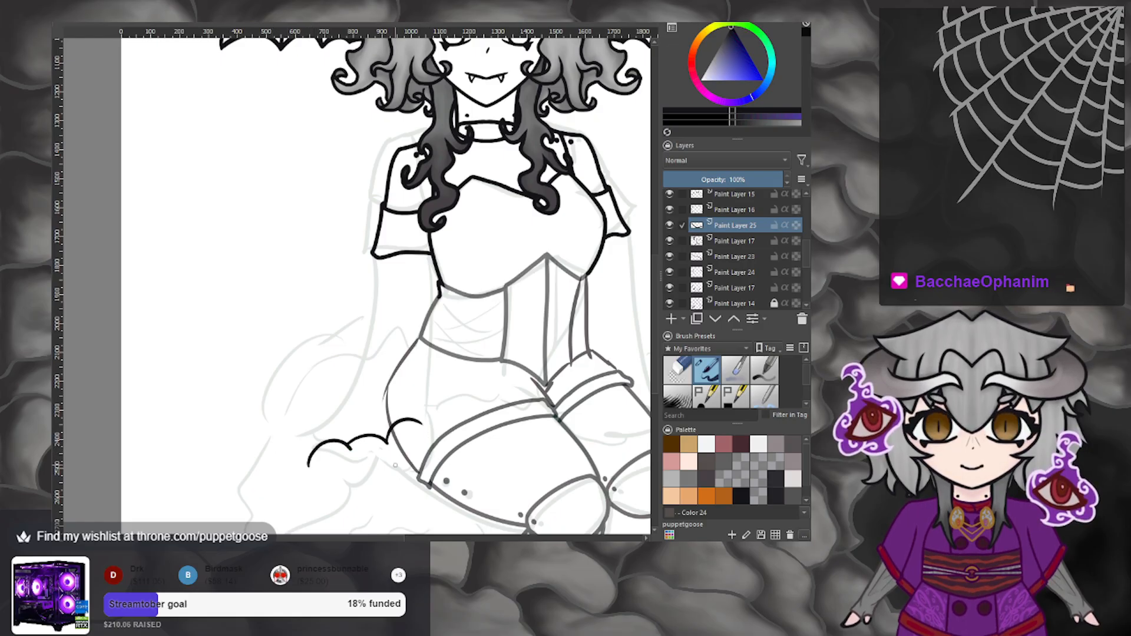
pyautogui.moveTo(303, 467)
pyautogui.mouseDown()
pyautogui.moveTo(352, 404)
pyautogui.moveTo(345, 320)
pyautogui.moveTo(373, 263)
pyautogui.moveTo(420, 391)
pyautogui.mouseUp()
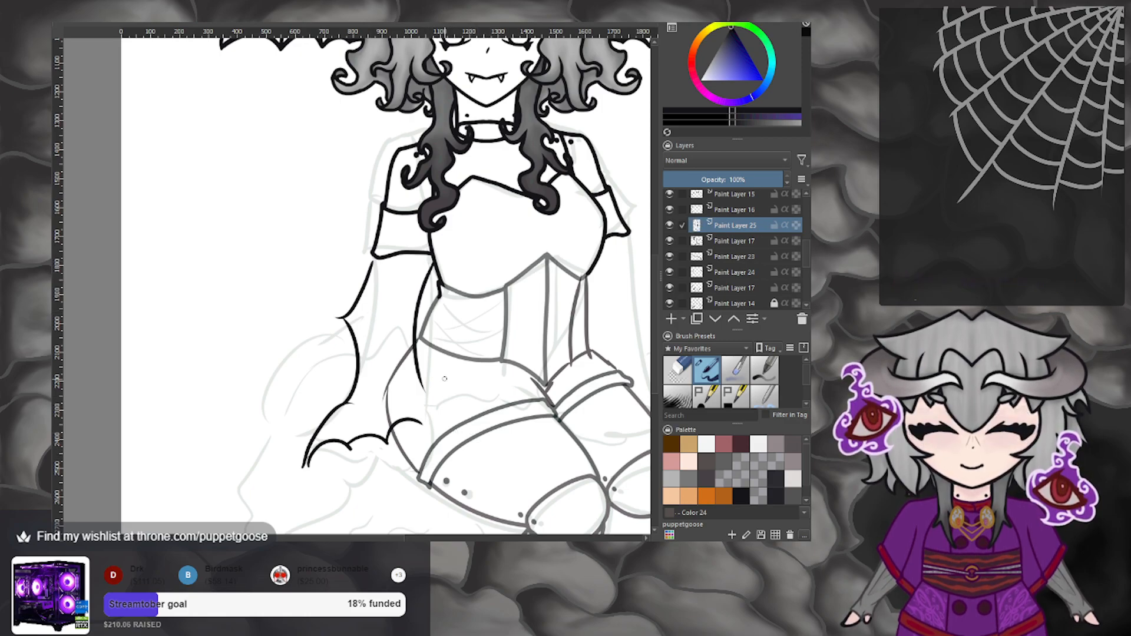
pyautogui.scroll(-3, 448, 378)
pyautogui.scroll(3, 436, 386)
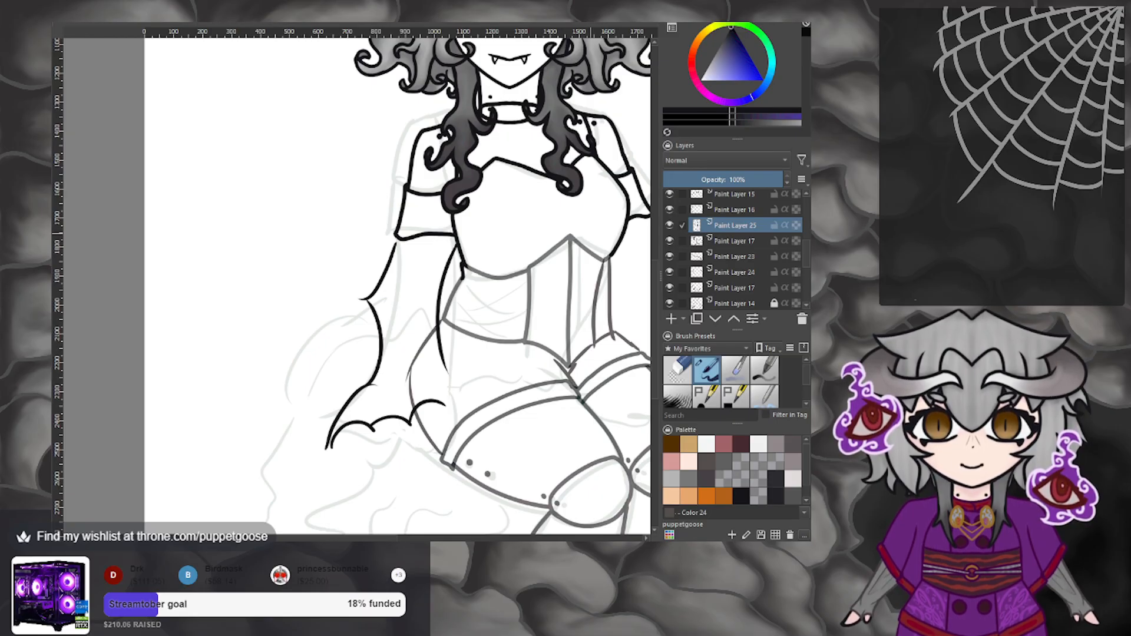
# Undo all strokes of the scalloped left-hand sleeve.
pyautogui.hotkey('ctrl', 'z')
pyautogui.hotkey('ctrl', 'z')
pyautogui.hotkey('ctrl', 'z')
pyautogui.hotkey('ctrl', 'z')
pyautogui.hotkey('ctrl', 'z')
pyautogui.hotkey('ctrl', 'z')
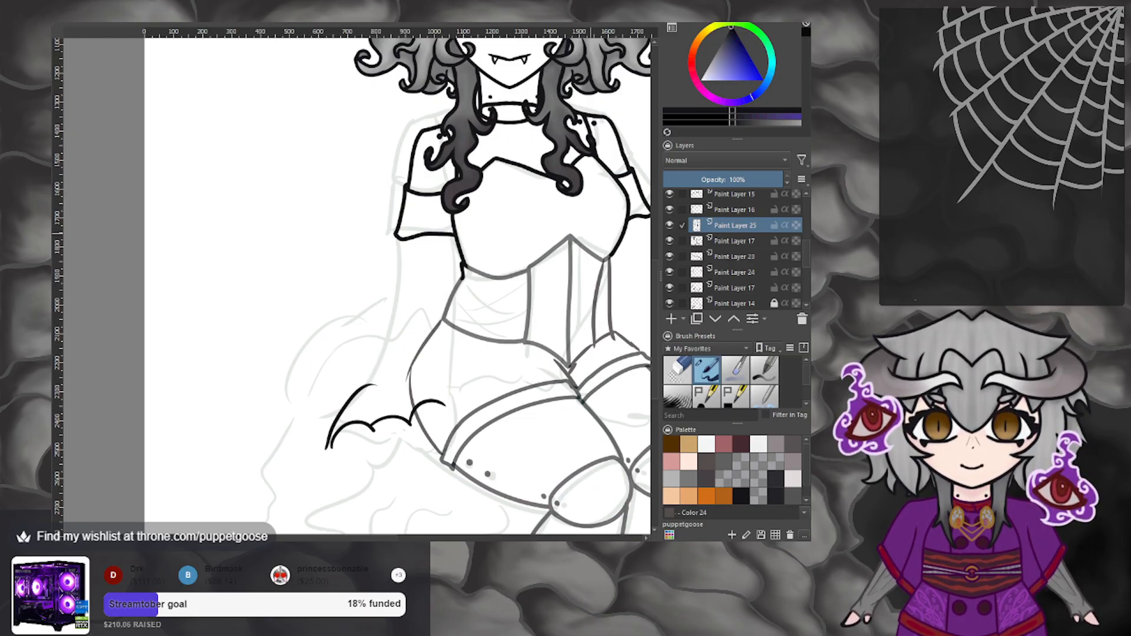
pyautogui.hotkey('ctrl', 'z')
# Try a right-hand sleeve with a straight inner edge, a curved hem over the thigh and a scalloped outer edge.
pyautogui.press('-')
pyautogui.press('+')
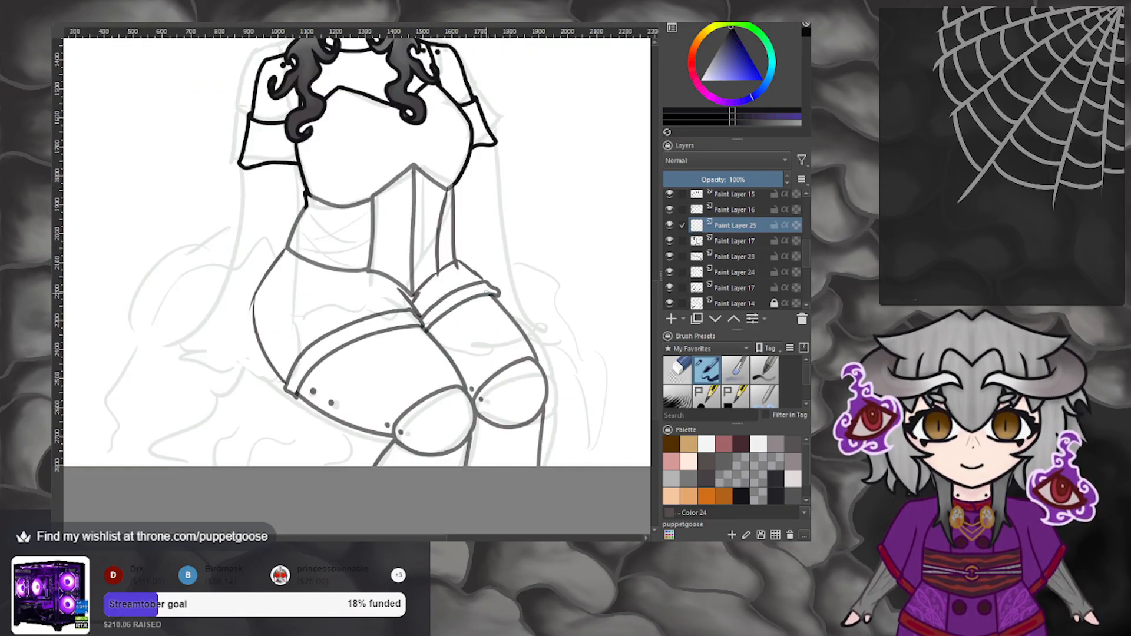
pyautogui.moveTo(456, 182); pyautogui.dragTo(392, 318)
pyautogui.hotkey('ctrl', 'z')
pyautogui.moveTo(454, 187)
pyautogui.mouseDown()
pyautogui.moveTo(405, 308)
pyautogui.moveTo(512, 341)
pyautogui.moveTo(496, 141)
pyautogui.mouseUp()
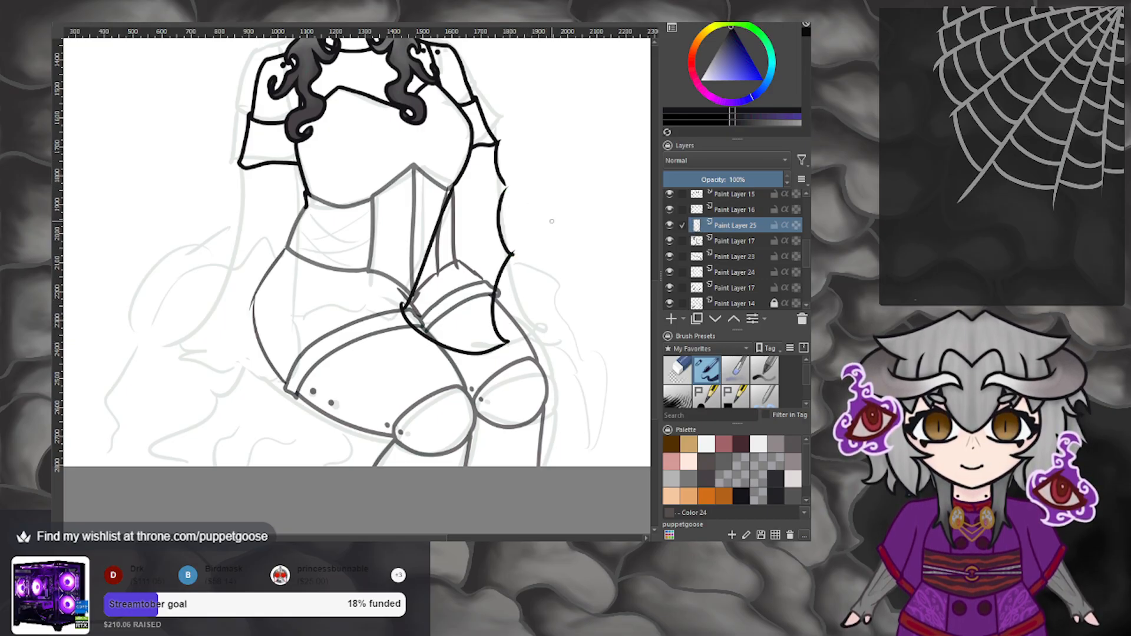
pyautogui.scroll(-3, 550, 222)
pyautogui.scroll(4, 532, 235)
pyautogui.scroll(-1, 534, 234)
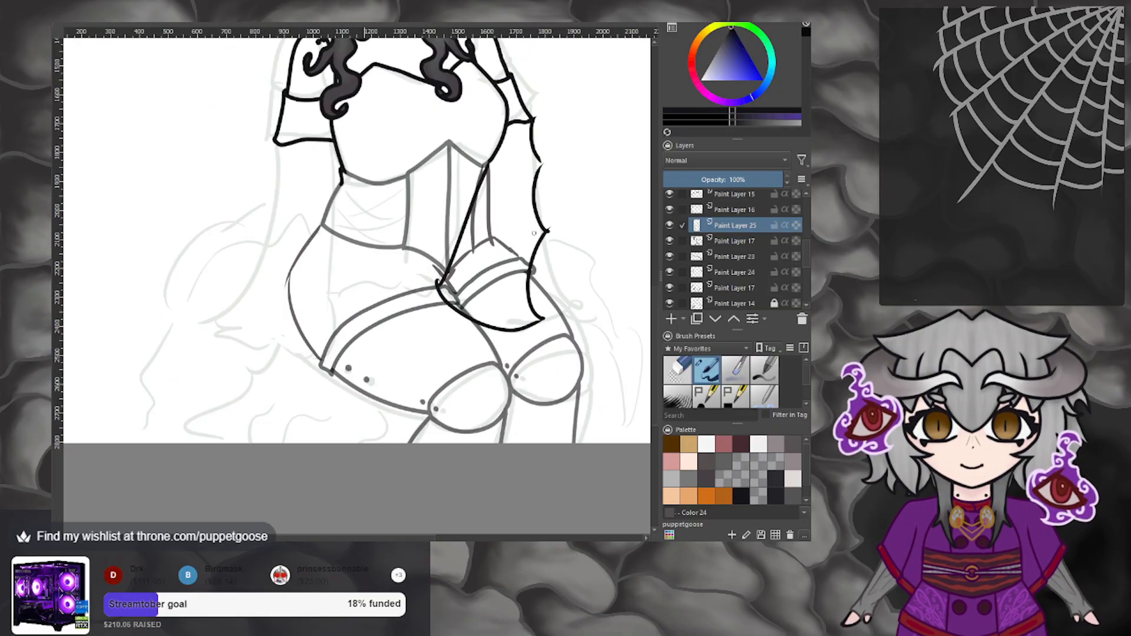
pyautogui.scroll(1, 533, 234)
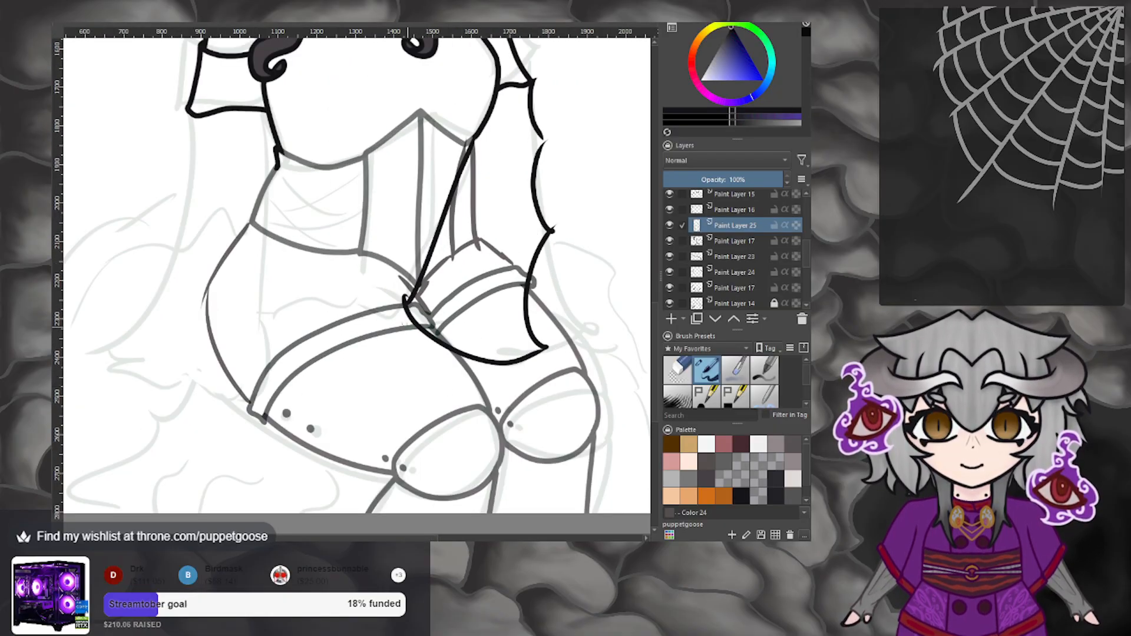
# Try another hem curve on the right-hand sleeve, and undo it together with the old hem and scalloped outer edge.
pyautogui.moveTo(409, 312); pyautogui.dragTo(512, 342)
pyautogui.scroll(-4, 535, 364)
pyautogui.scroll(4, 535, 361)
pyautogui.hotkey('ctrl', 'z')
pyautogui.hotkey('ctrl', 'z')
pyautogui.hotkey('ctrl', 'z')
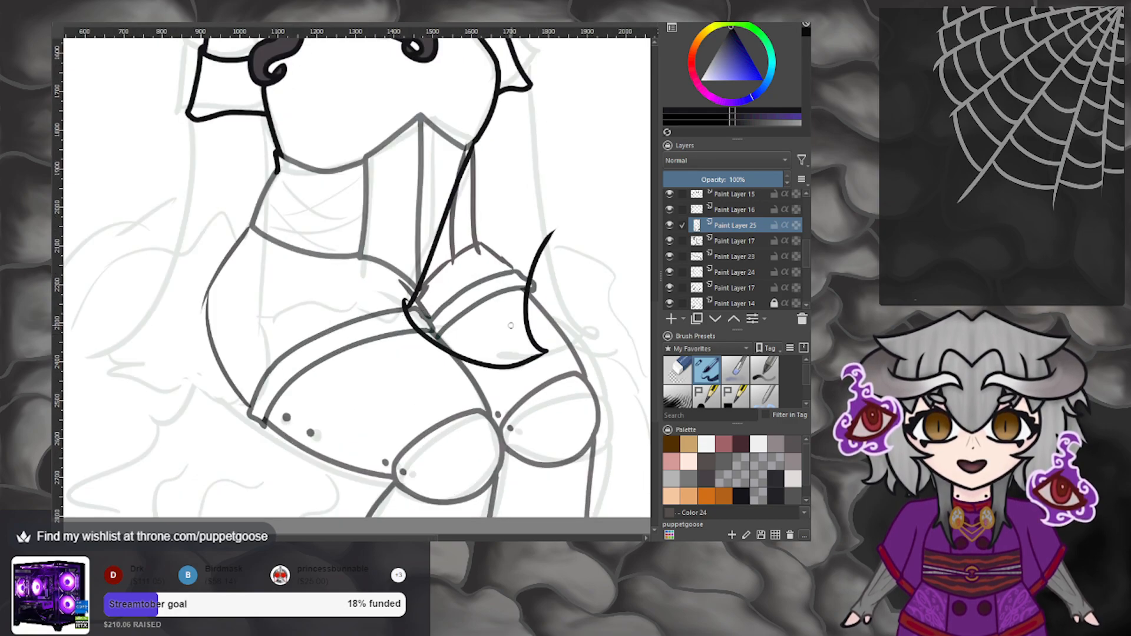
pyautogui.hotkey('ctrl', 'z')
pyautogui.hotkey('ctrl', 'z')
# Try a pointed, scalloped hem and hooked outer edge on the right-hand sleeve, with fold lines running in from the points.
pyautogui.moveTo(407, 309)
pyautogui.mouseDown()
pyautogui.moveTo(508, 351)
pyautogui.moveTo(561, 302)
pyautogui.moveTo(566, 200)
pyautogui.mouseUp()
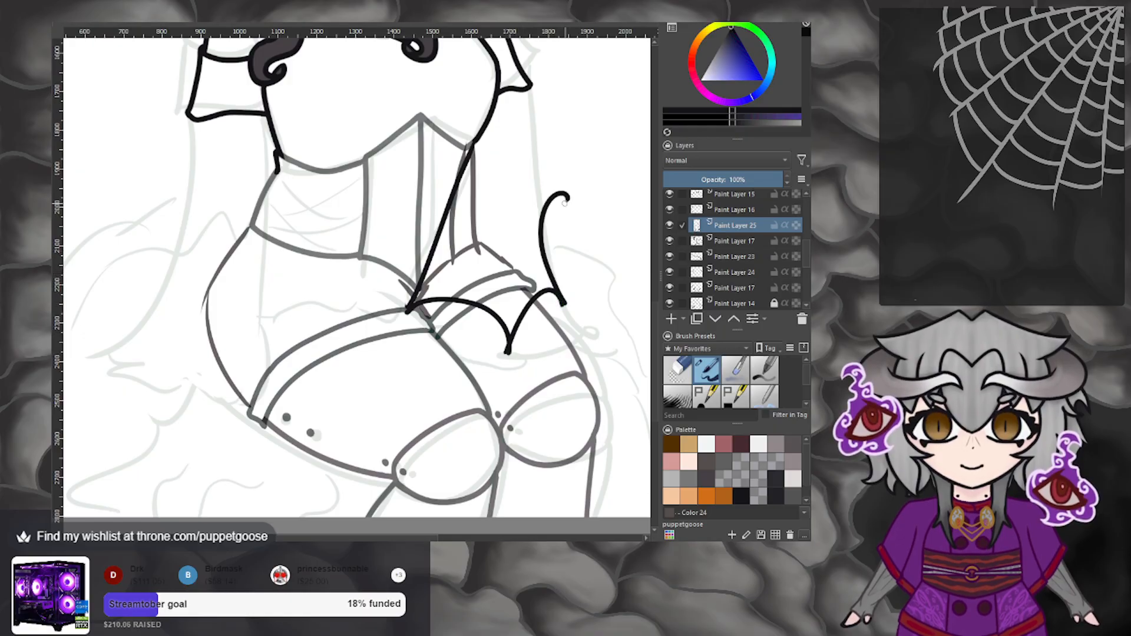
pyautogui.moveTo(524, 86); pyautogui.dragTo(583, 182)
pyautogui.scroll(-4, 577, 197)
pyautogui.scroll(4, 575, 197)
pyautogui.moveTo(511, 324)
pyautogui.mouseDown()
pyautogui.moveTo(457, 239)
pyautogui.moveTo(535, 283)
pyautogui.mouseUp()
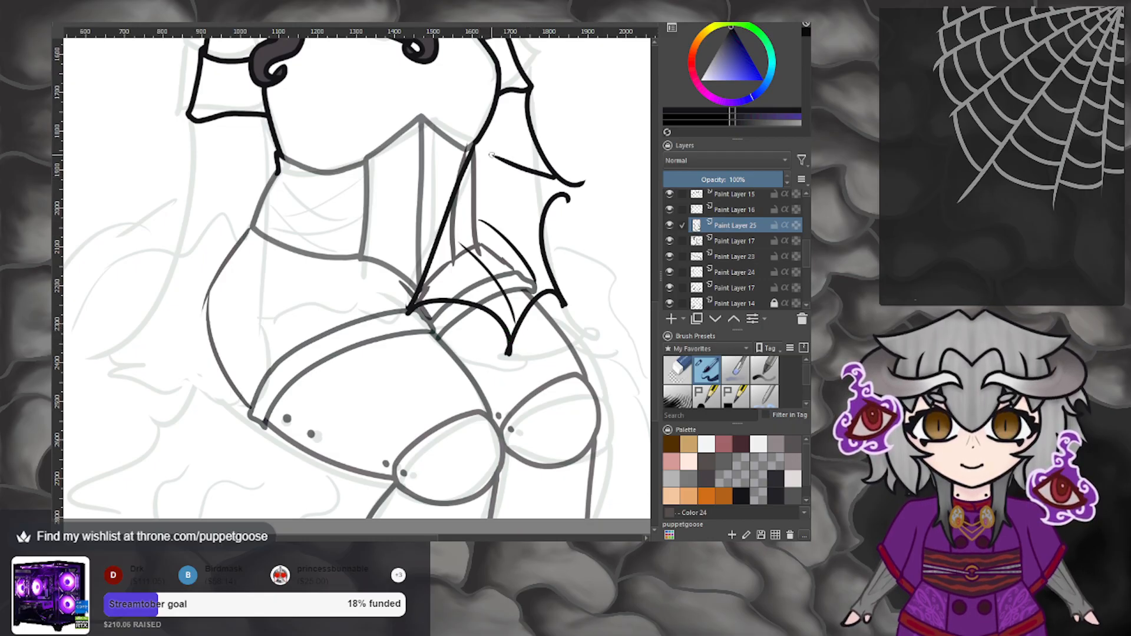
# Undo all strokes of the pointed right-hand sleeve, including its fold lines and inner edge.
pyautogui.scroll(-4, 527, 162)
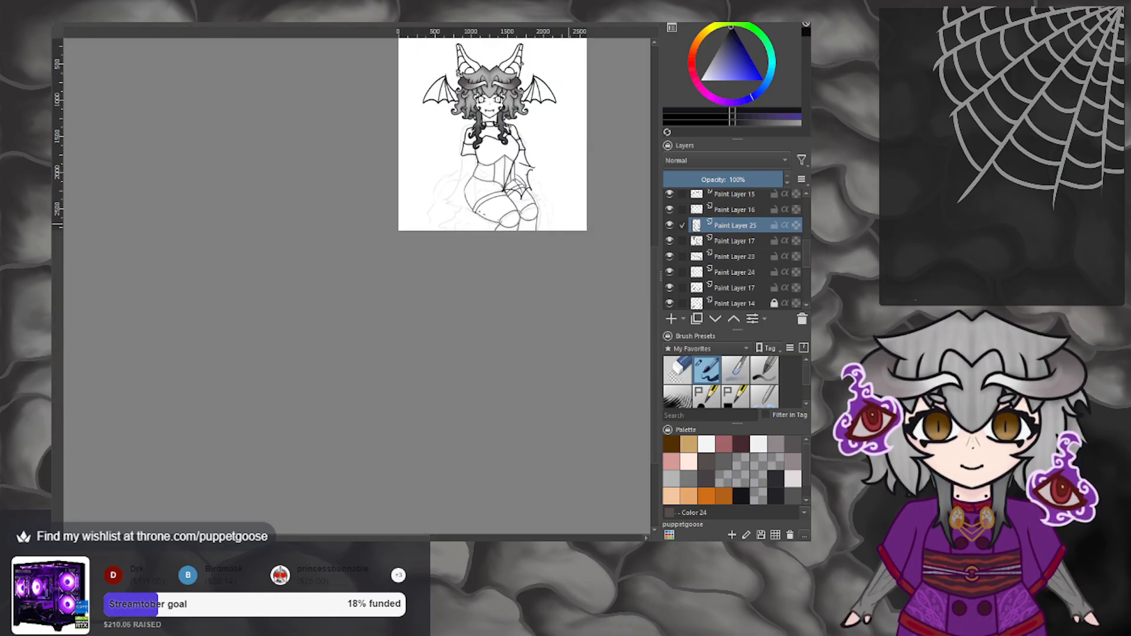
pyautogui.scroll(4, 527, 163)
pyautogui.hotkey('ctrl', 'z')
pyautogui.hotkey('ctrl', 'z')
pyautogui.hotkey('ctrl', 'z')
pyautogui.hotkey('ctrl', 'z')
pyautogui.hotkey('ctrl', 'z')
pyautogui.hotkey('ctrl', 'z')
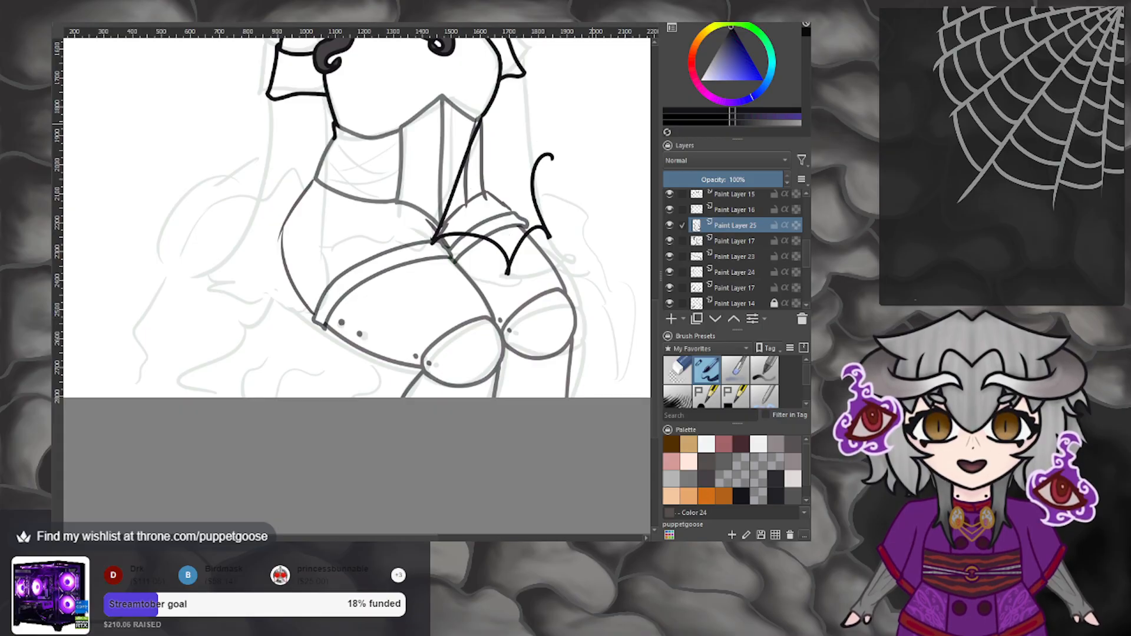
pyautogui.hotkey('ctrl', 'z')
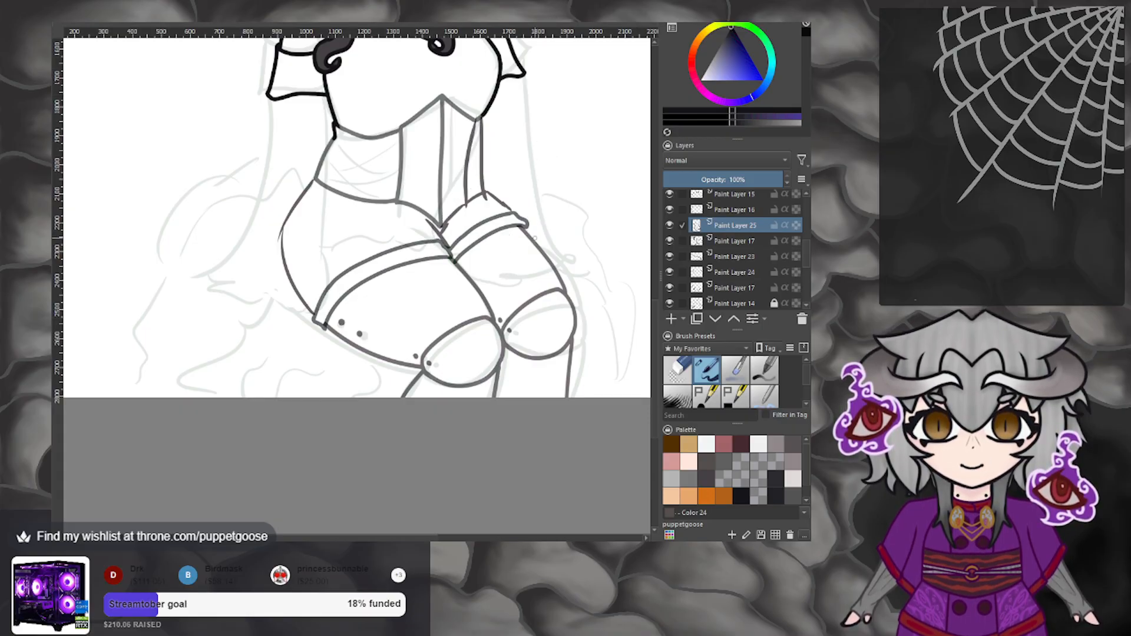
# Ink a long flared left-hand sleeve sweeping outward to a pointed tip, with a wavy hem and an inner edge down to the thigh.
pyautogui.moveTo(535, 238); pyautogui.dragTo(525, 260)
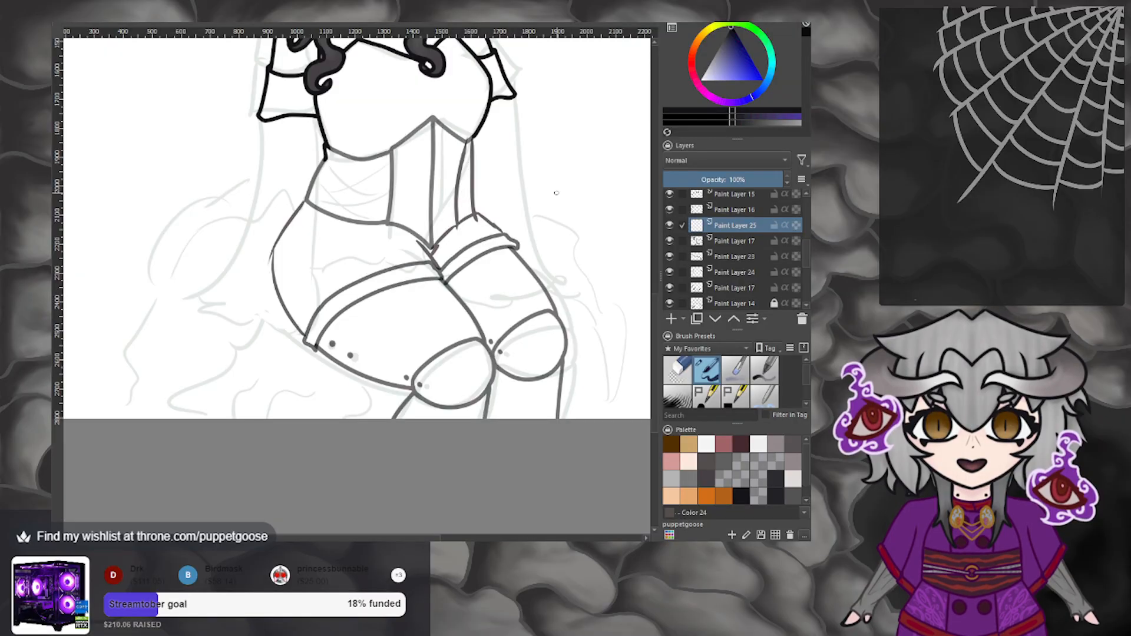
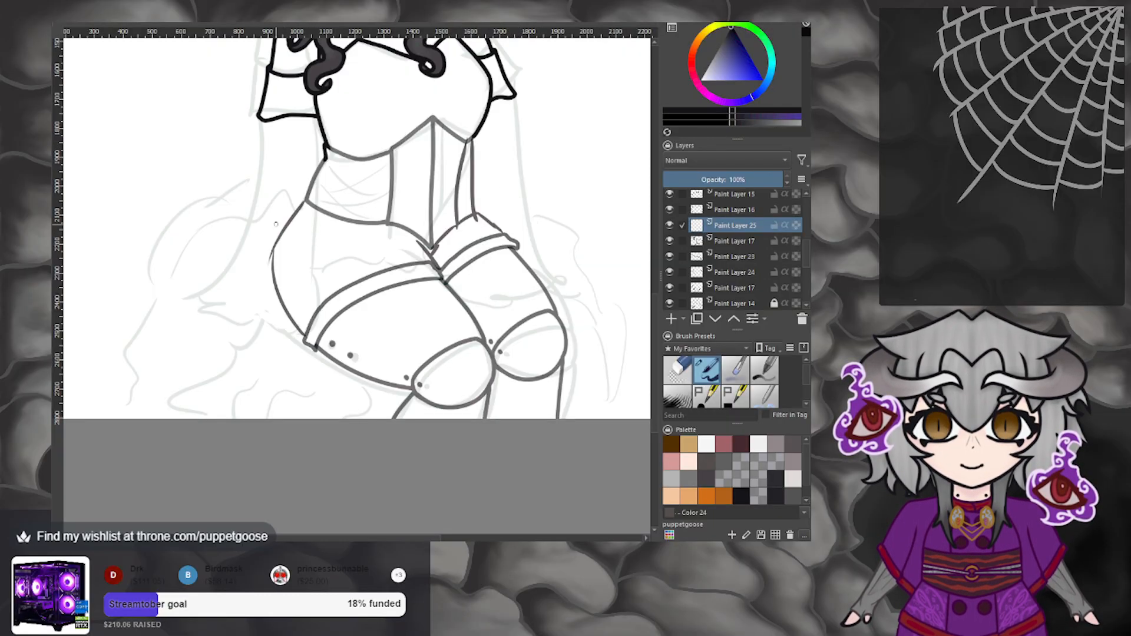
pyautogui.moveTo(265, 120)
pyautogui.mouseDown()
pyautogui.moveTo(122, 312)
pyautogui.moveTo(251, 340)
pyautogui.moveTo(306, 303)
pyautogui.mouseUp()
pyautogui.moveTo(322, 112); pyautogui.dragTo(305, 319)
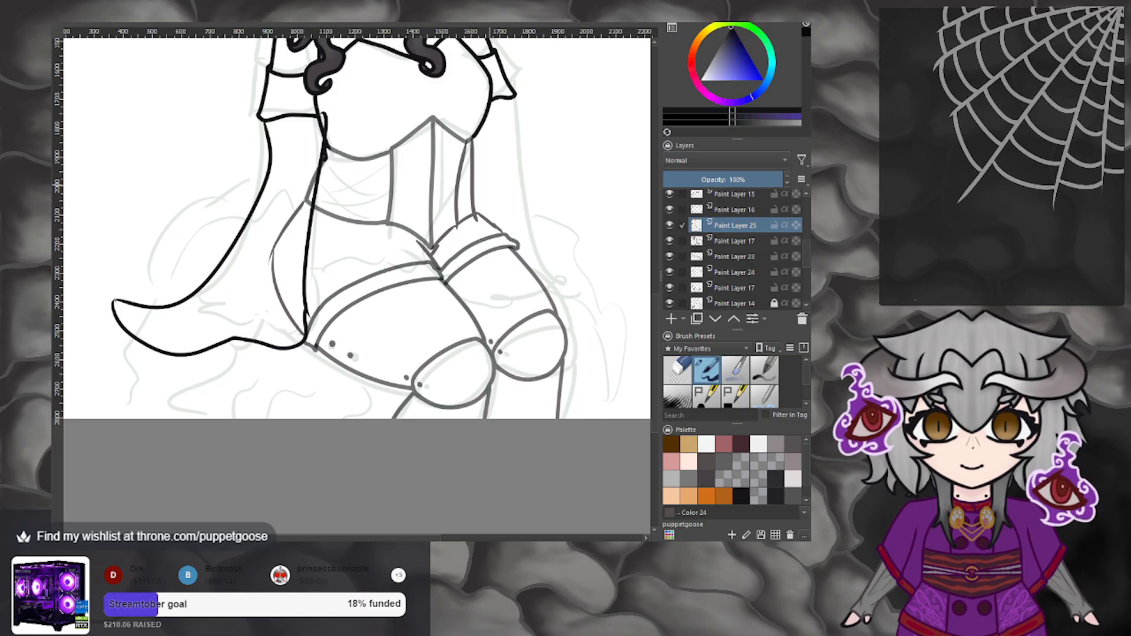
# Ink the matching right-hand sleeve with a slanted inner edge, a wavy hem across the thighs and a flared outer edge.
pyautogui.moveTo(487, 113)
pyautogui.mouseDown()
pyautogui.moveTo(439, 255)
pyautogui.moveTo(426, 258)
pyautogui.moveTo(579, 299)
pyautogui.moveTo(611, 349)
pyautogui.mouseUp()
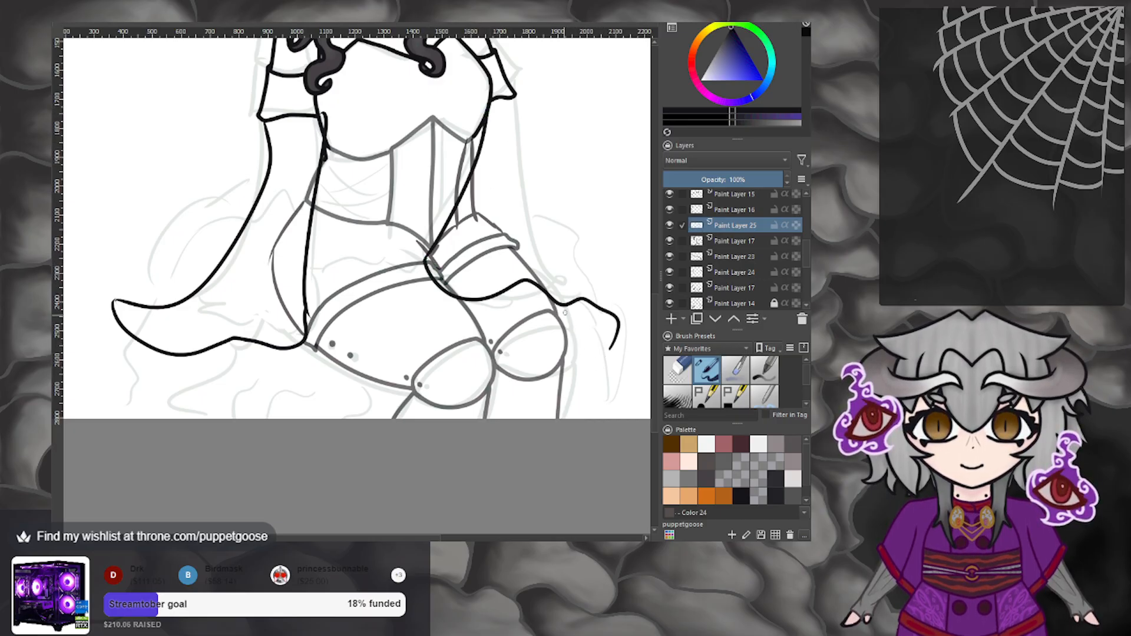
pyautogui.moveTo(558, 316)
pyautogui.mouseDown()
pyautogui.moveTo(611, 349)
pyautogui.moveTo(591, 264)
pyautogui.moveTo(510, 100)
pyautogui.moveTo(539, 229)
pyautogui.moveTo(613, 312)
pyautogui.mouseUp()
pyautogui.hotkey('ctrl', 'z')
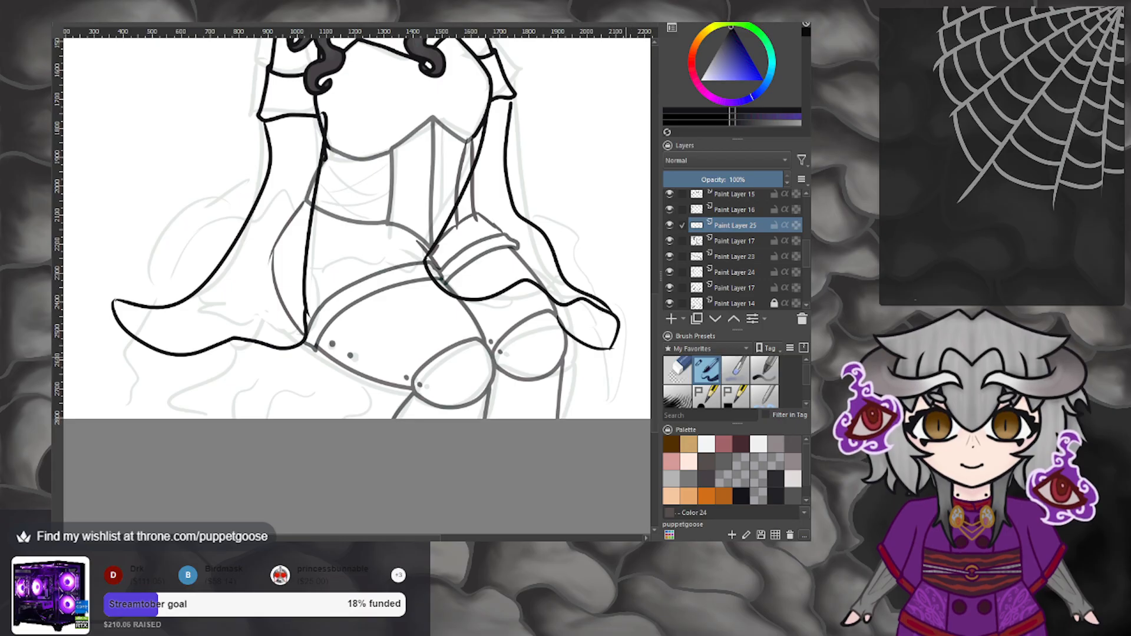
# Clean up the top of the left-hand sleeve's inner edge where it overlaps the side of the bodice.
pyautogui.scroll(-3, 378, 199)
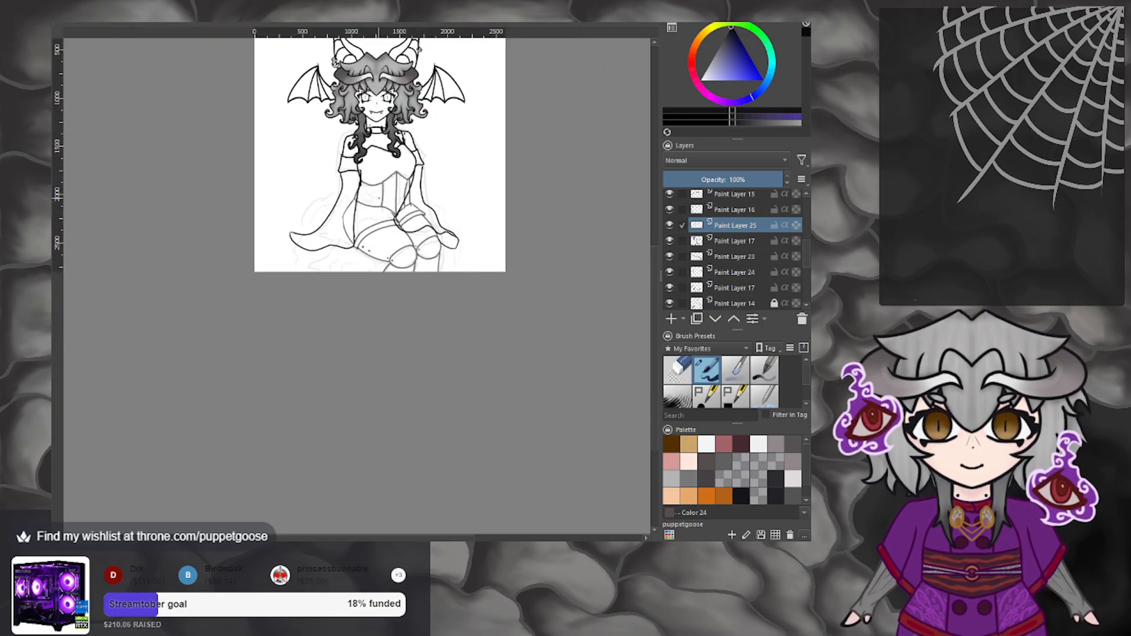
pyautogui.scroll(3, 378, 199)
pyautogui.scroll(-3, 400, 288)
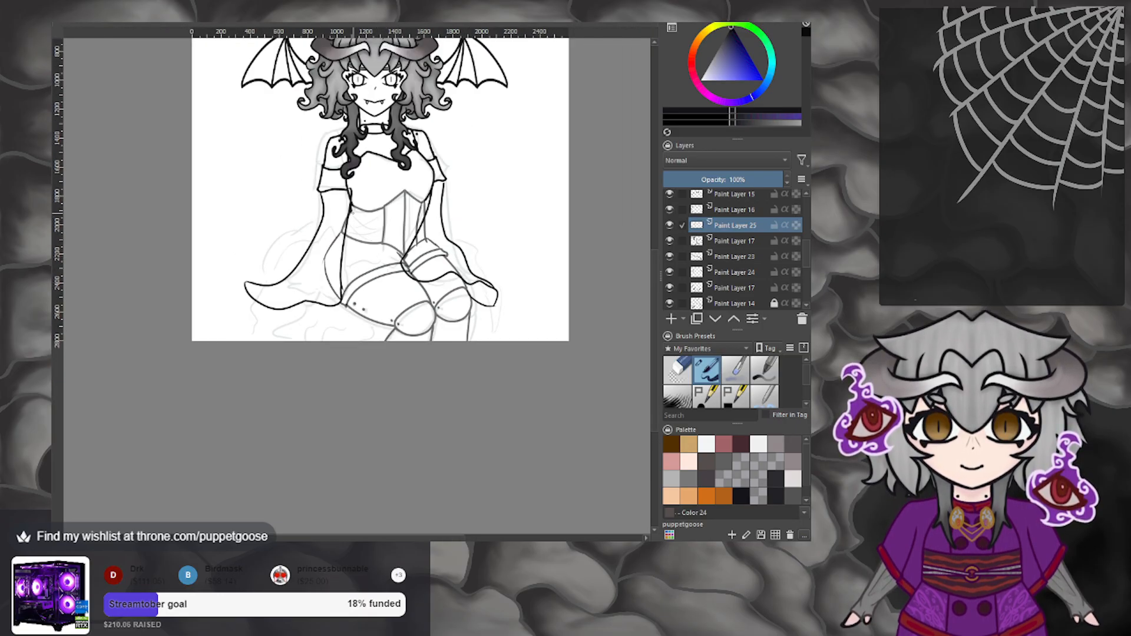
pyautogui.scroll(5, 346, 200)
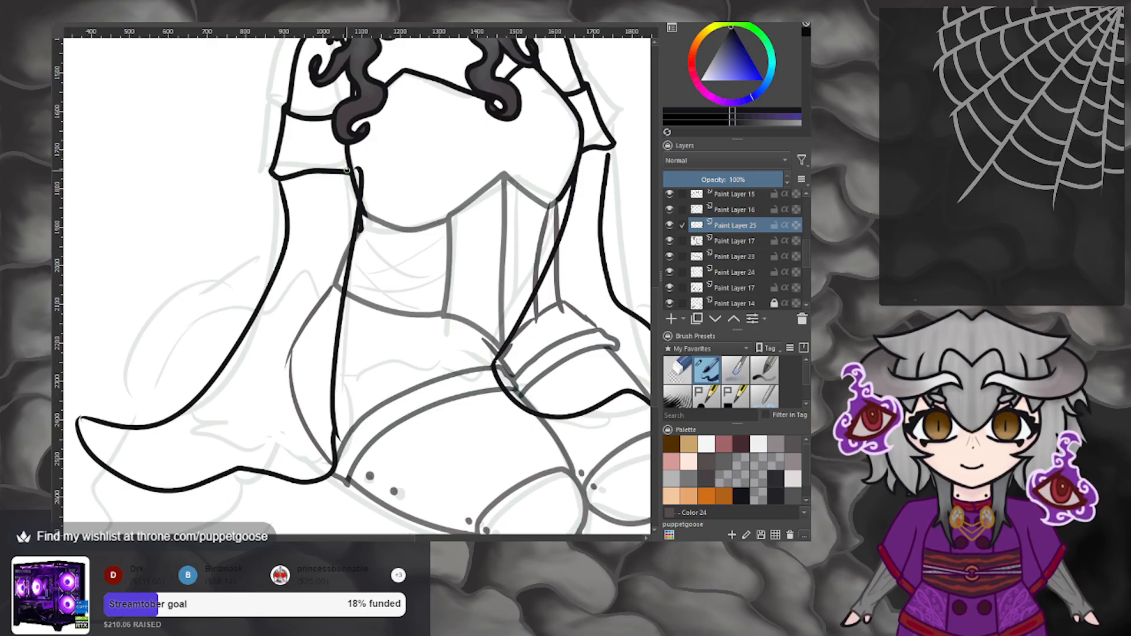
pyautogui.hotkey('ctrl', 'z')
pyautogui.hotkey('ctrl', 'z')
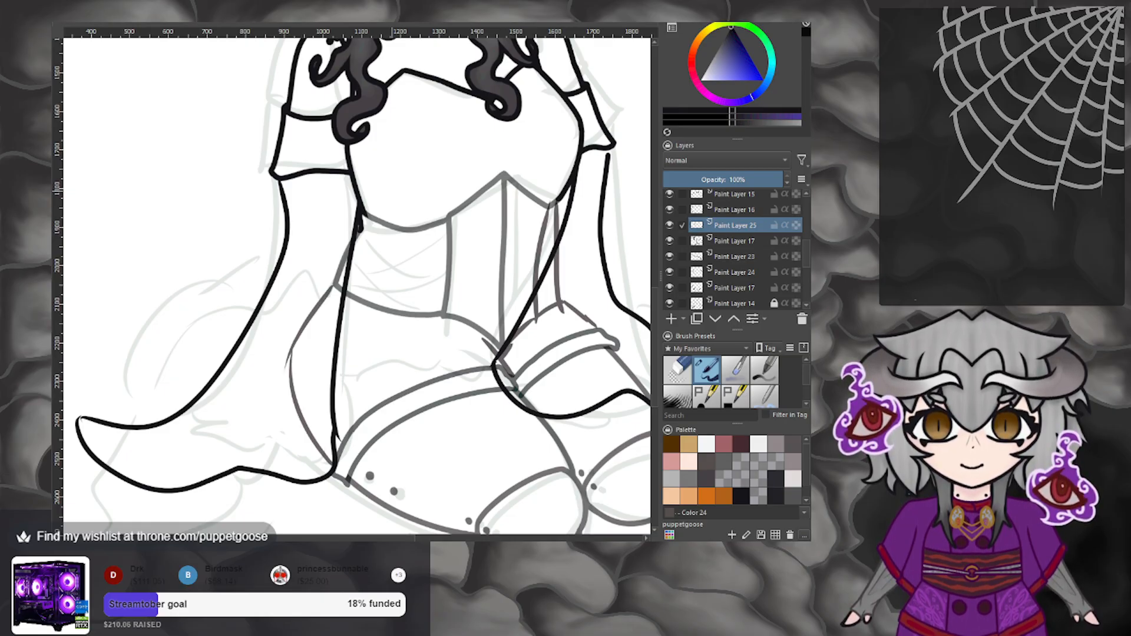
# Hide the sketch on Paint Layer 14 and review the whole figure with its new sleeves.
pyautogui.scroll(-3, 721, 289)
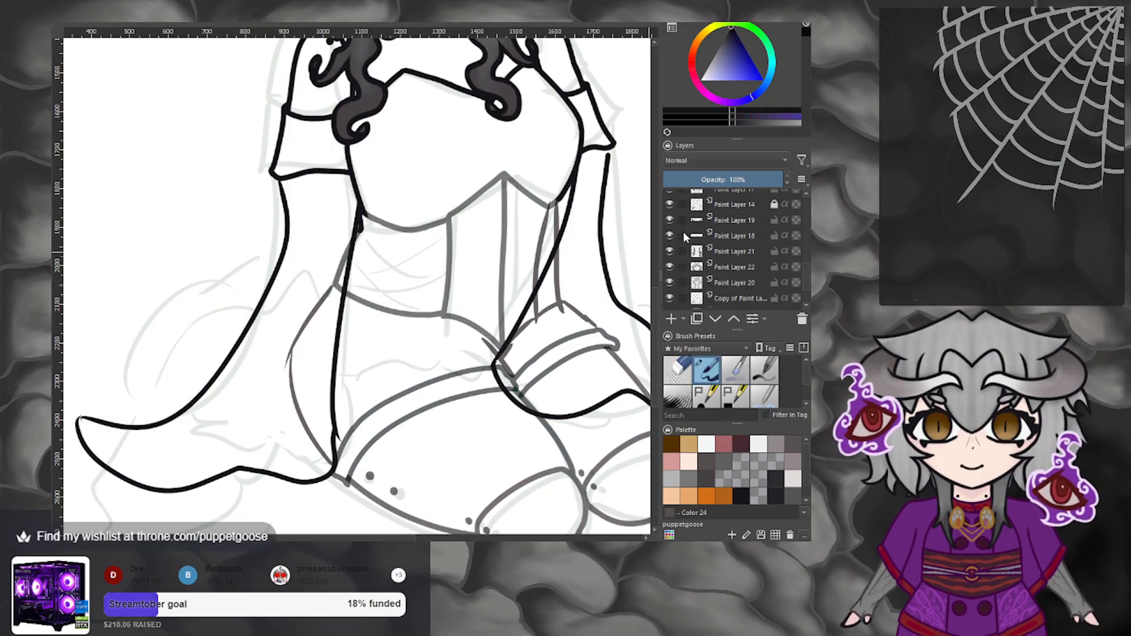
pyautogui.click(670, 204)
pyautogui.scroll(-5, 495, 277)
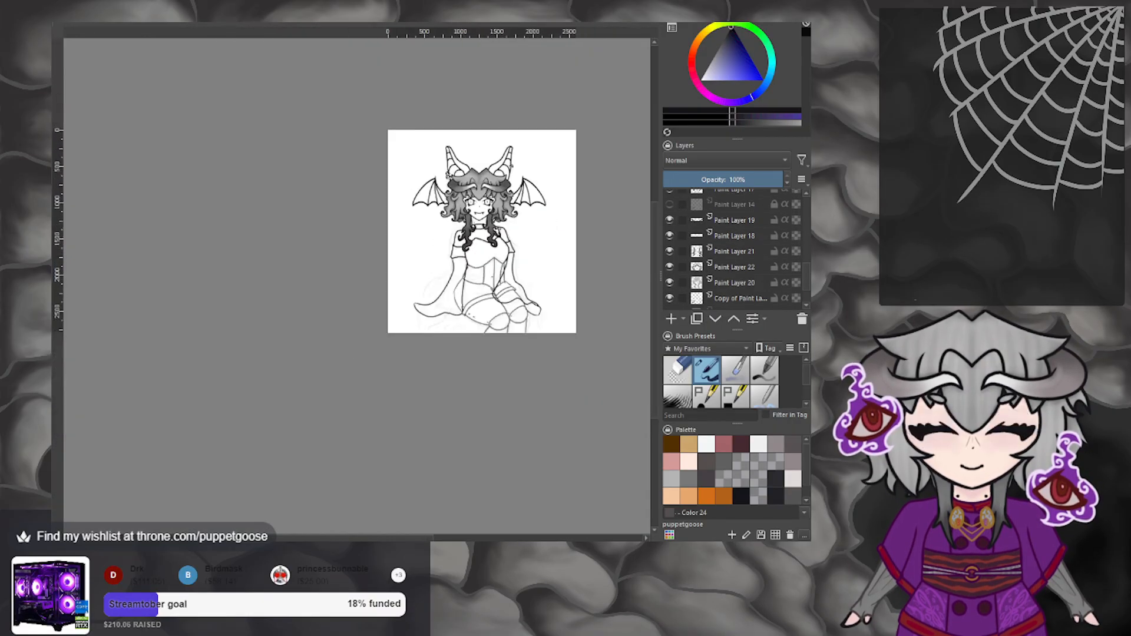
pyautogui.scroll(3, 500, 277)
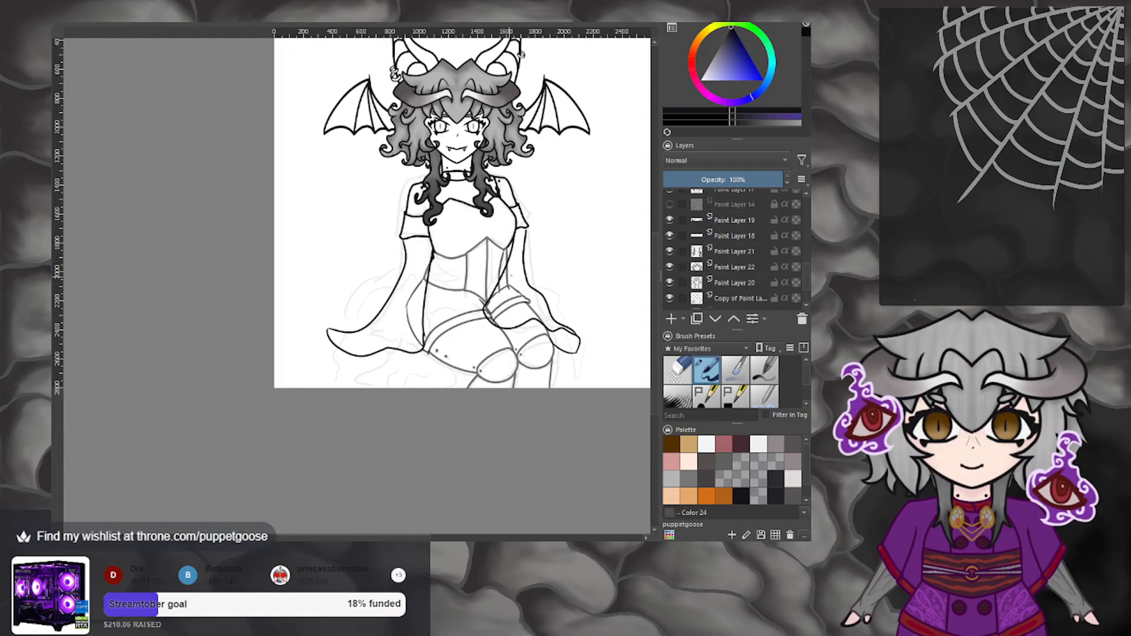
# Toggle Paint Layer 14 on and off to compare the figure with and without its sketch.
pyautogui.click(670, 203)
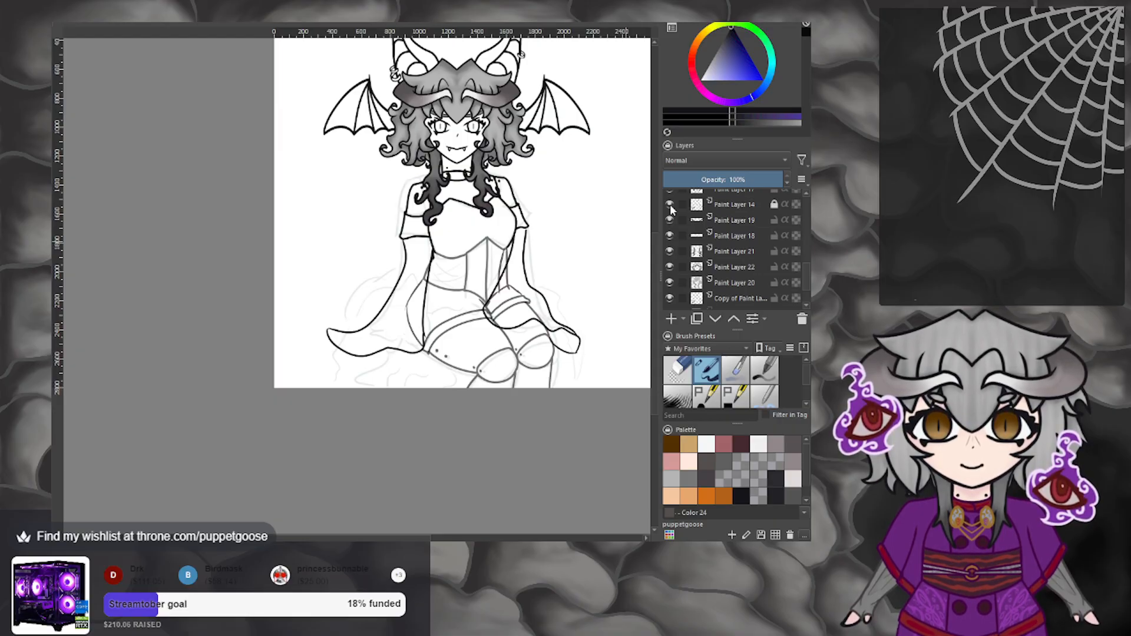
pyautogui.click(670, 205)
pyautogui.click(670, 205)
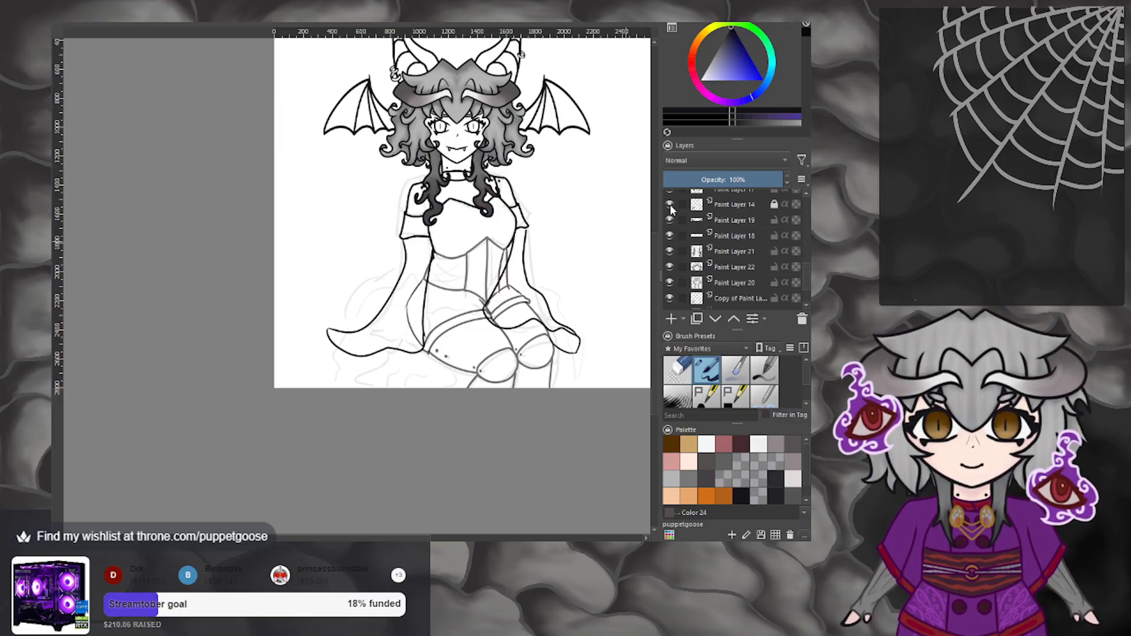
pyautogui.click(766, 204)
pyautogui.click(670, 205)
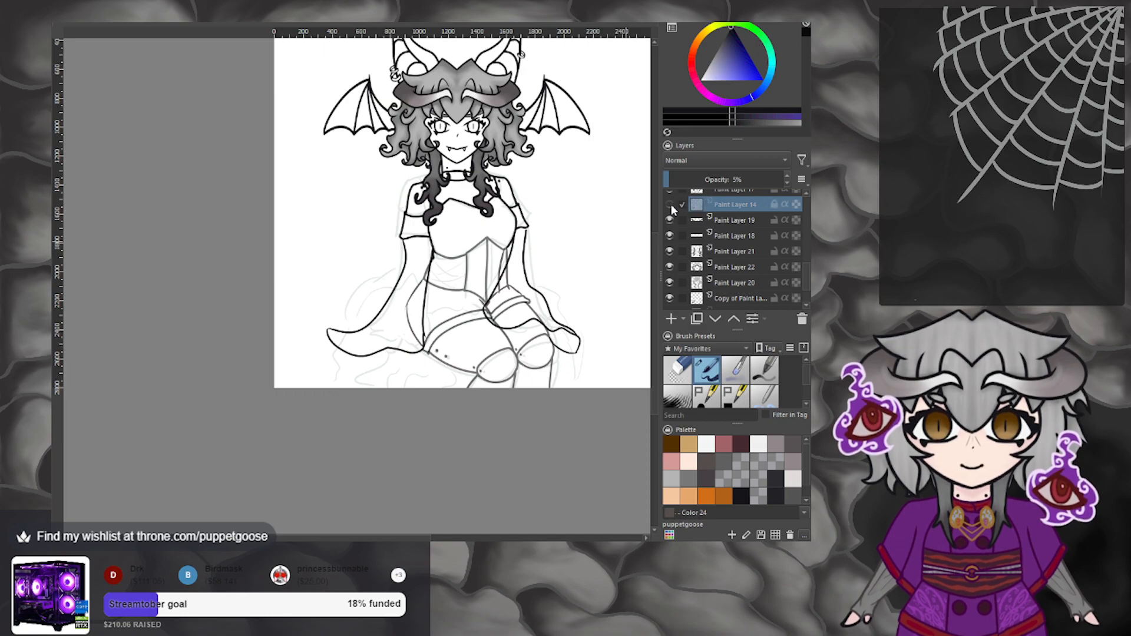
pyautogui.click(670, 205)
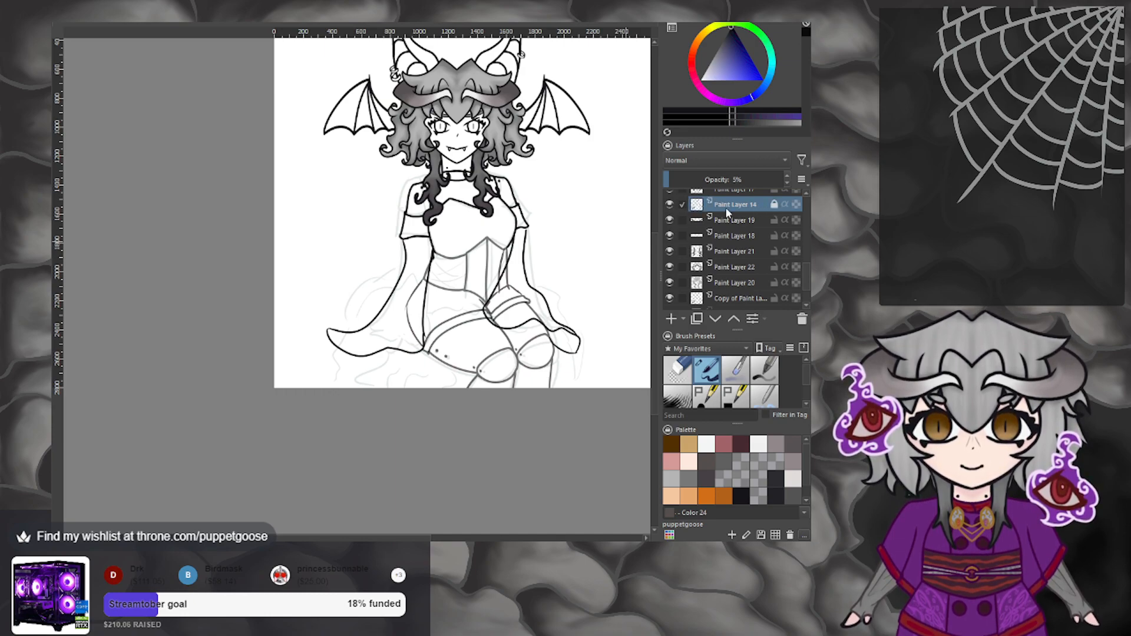
pyautogui.click(680, 203)
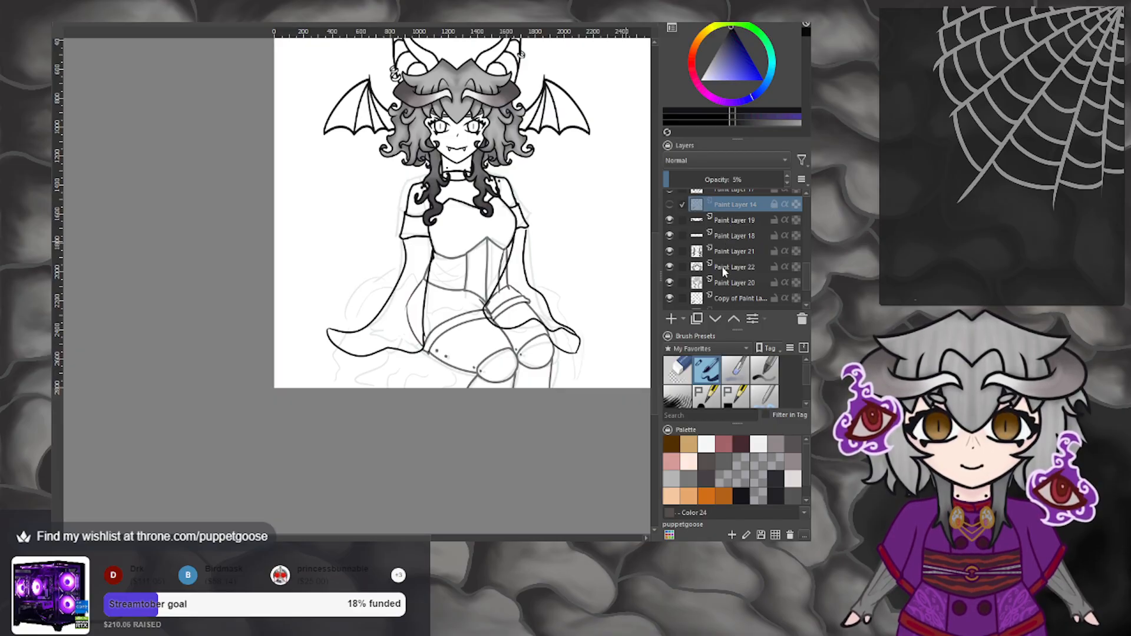
# Hide the faint sketch on the copied paint layer near the bottom of the stack.
pyautogui.scroll(-2, 722, 266)
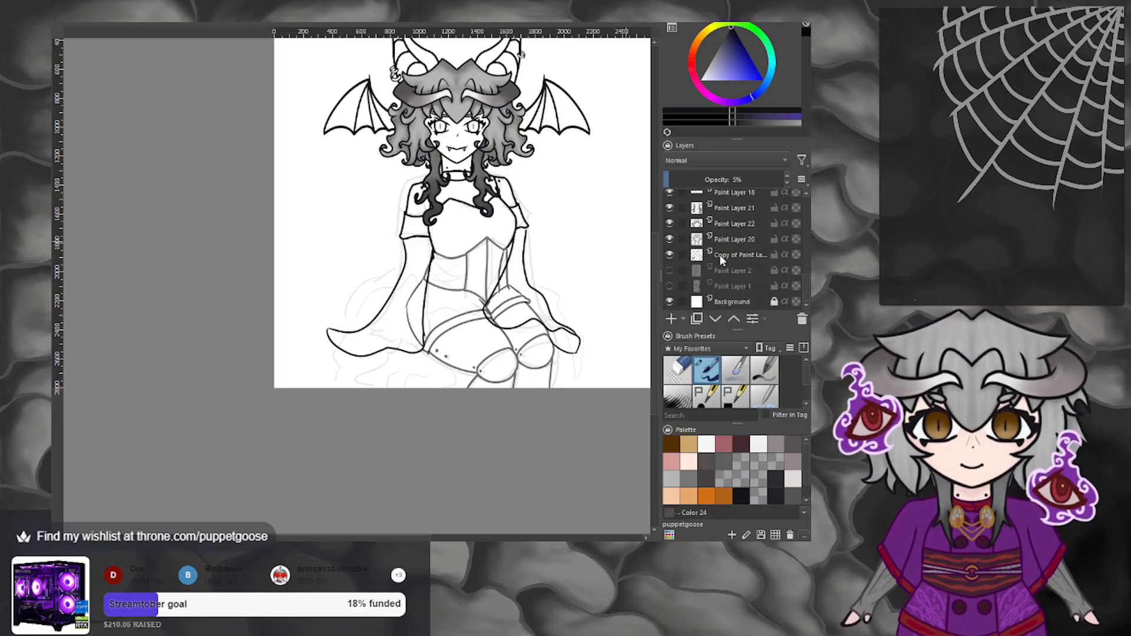
pyautogui.click(671, 253)
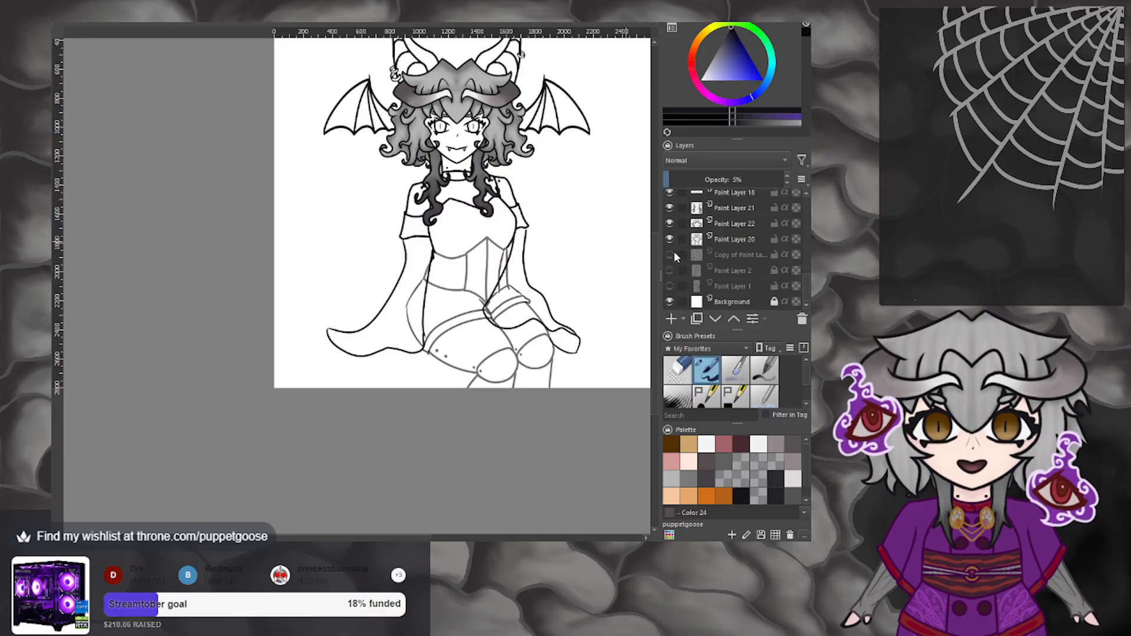
pyautogui.click(732, 252)
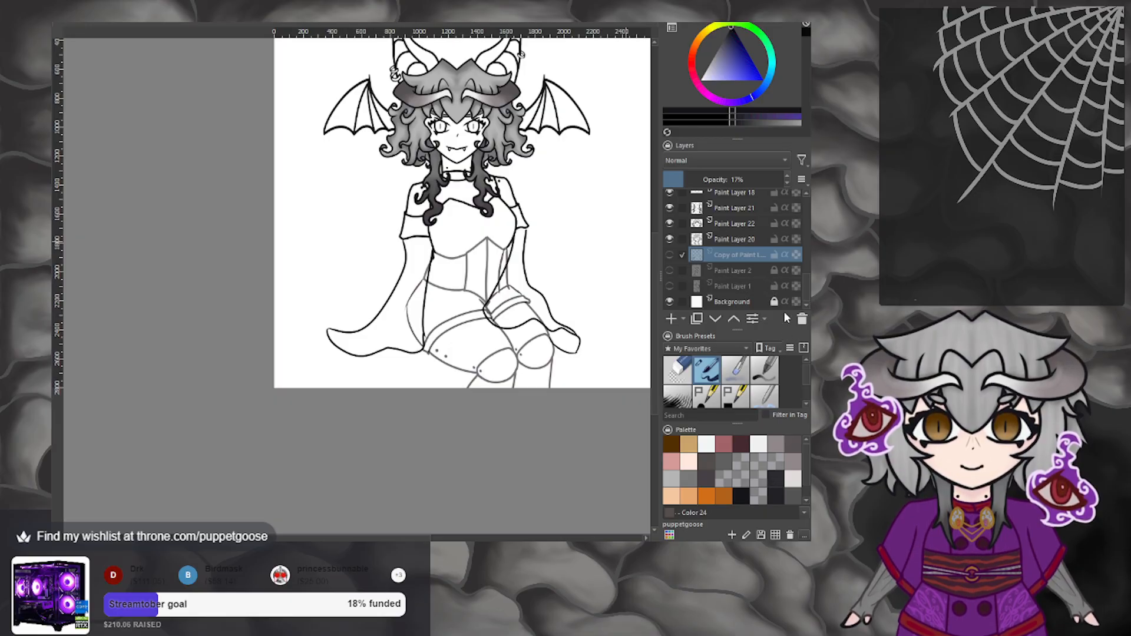
# Delete the hidden sketch layer Paint Layer 14.
pyautogui.scroll(2, 723, 256)
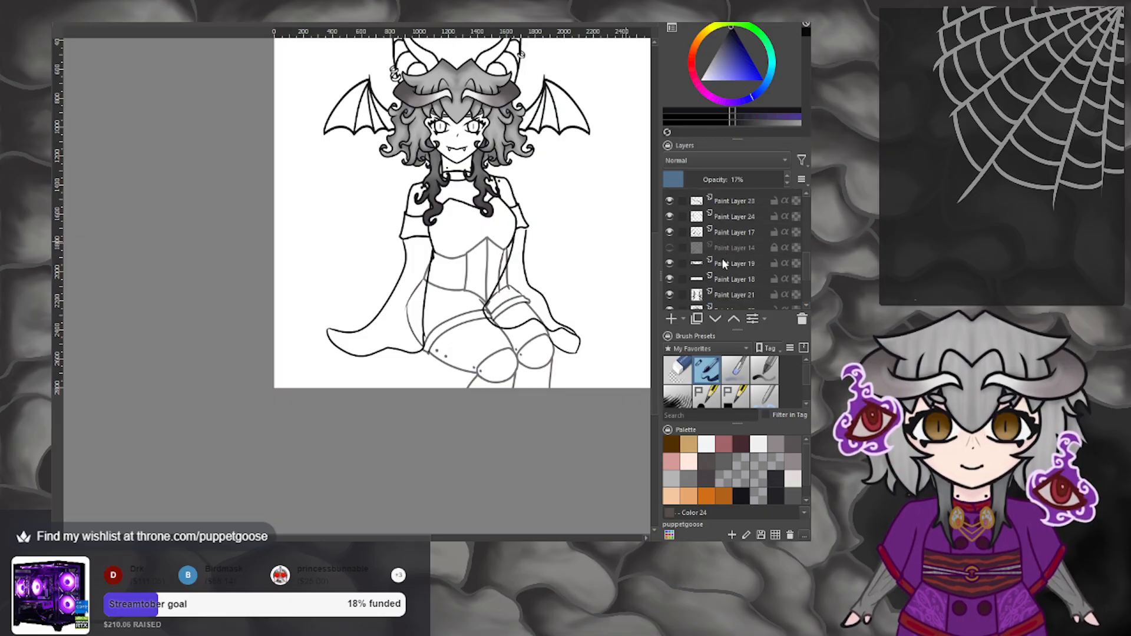
pyautogui.click(723, 247)
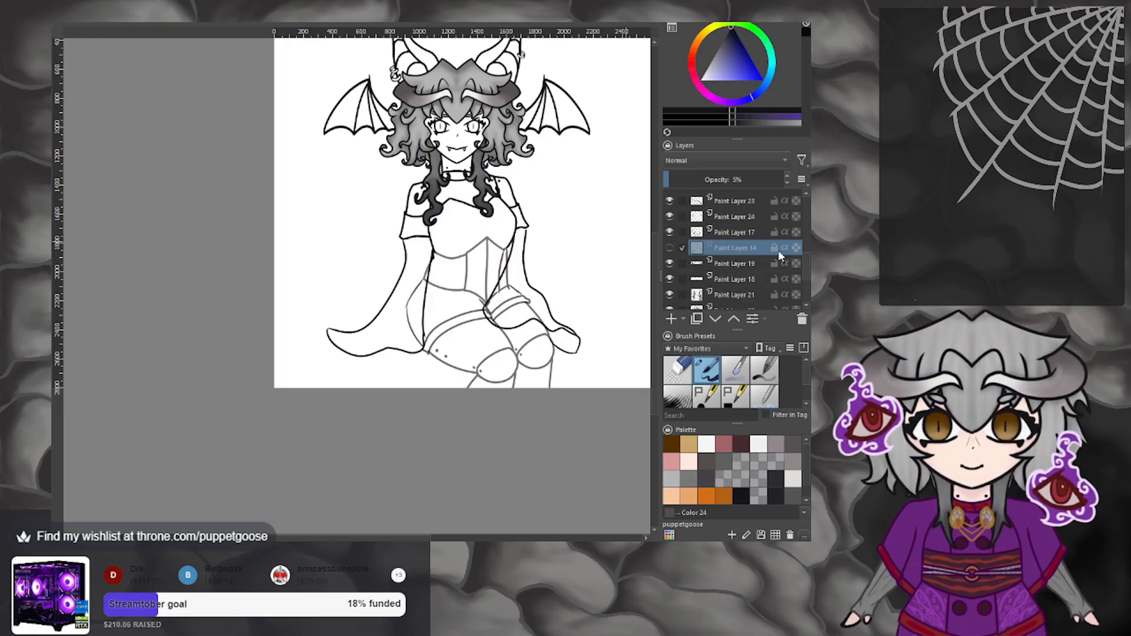
pyautogui.click(802, 319)
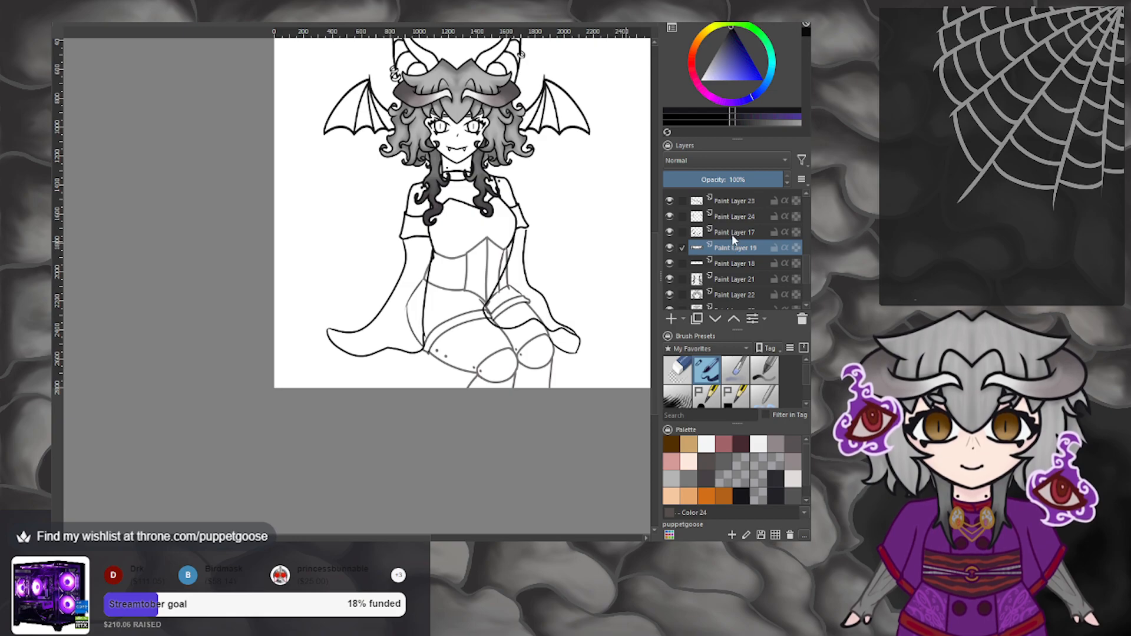
# Lower the opacity of Paint Layer 25, which holds the long flared sleeves, to 89%.
pyautogui.scroll(-2, 494, 291)
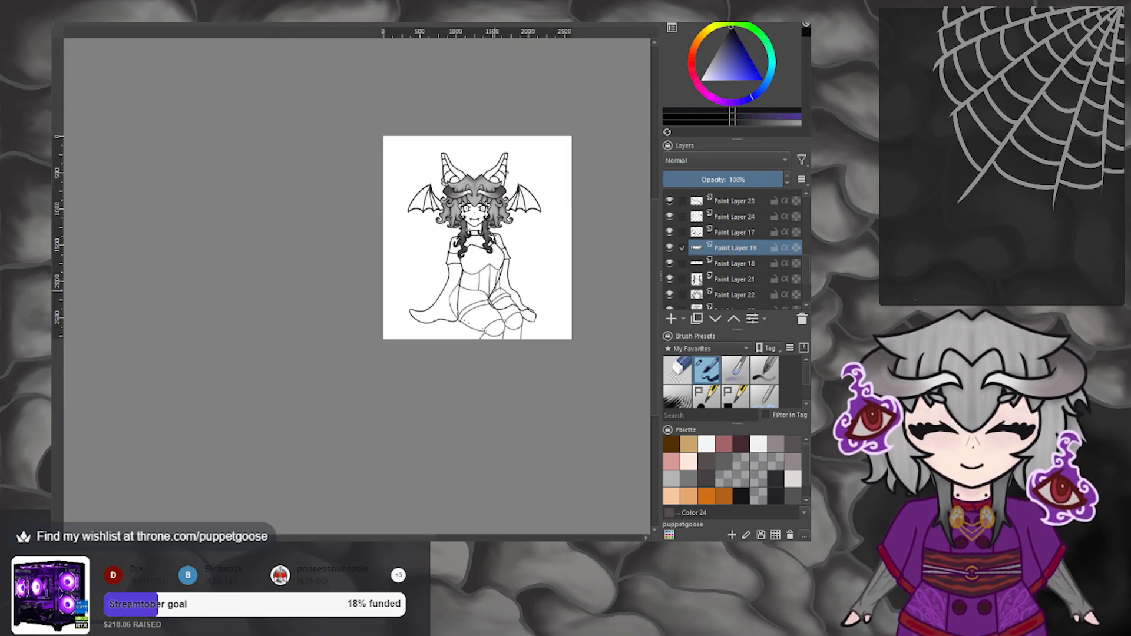
pyautogui.scroll(1, 489, 280)
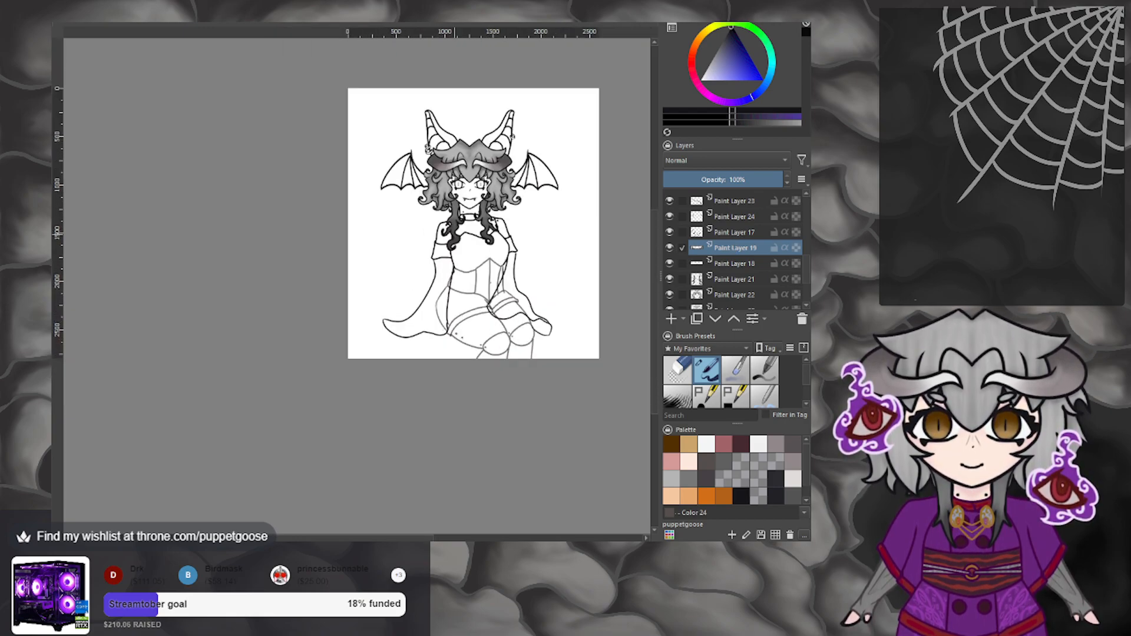
pyautogui.scroll(4, 506, 313)
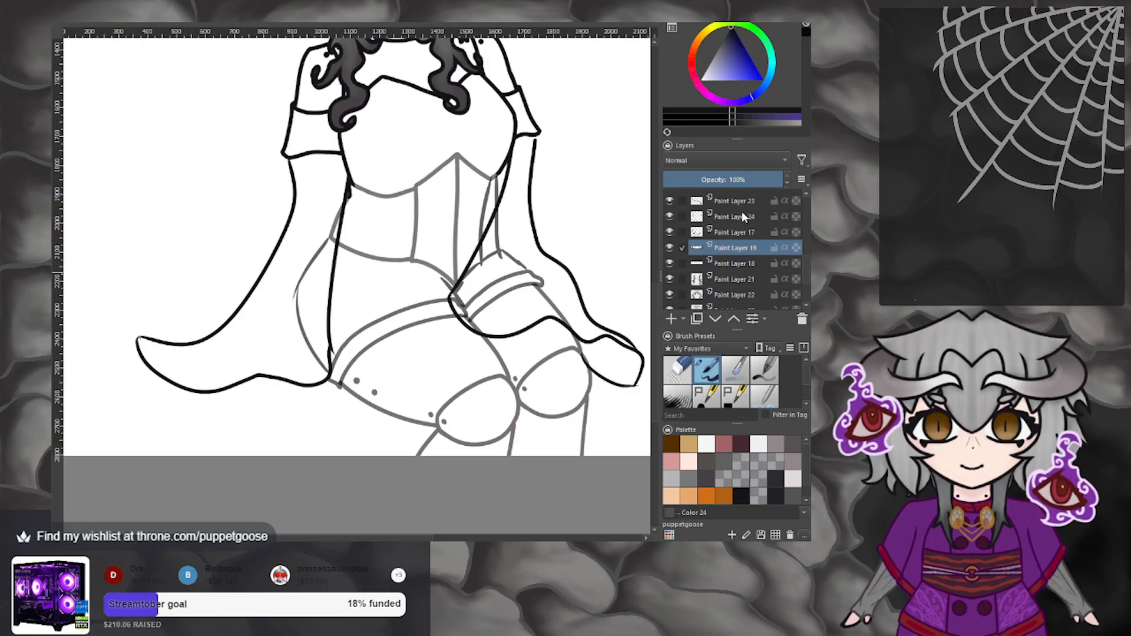
pyautogui.scroll(1, 743, 201)
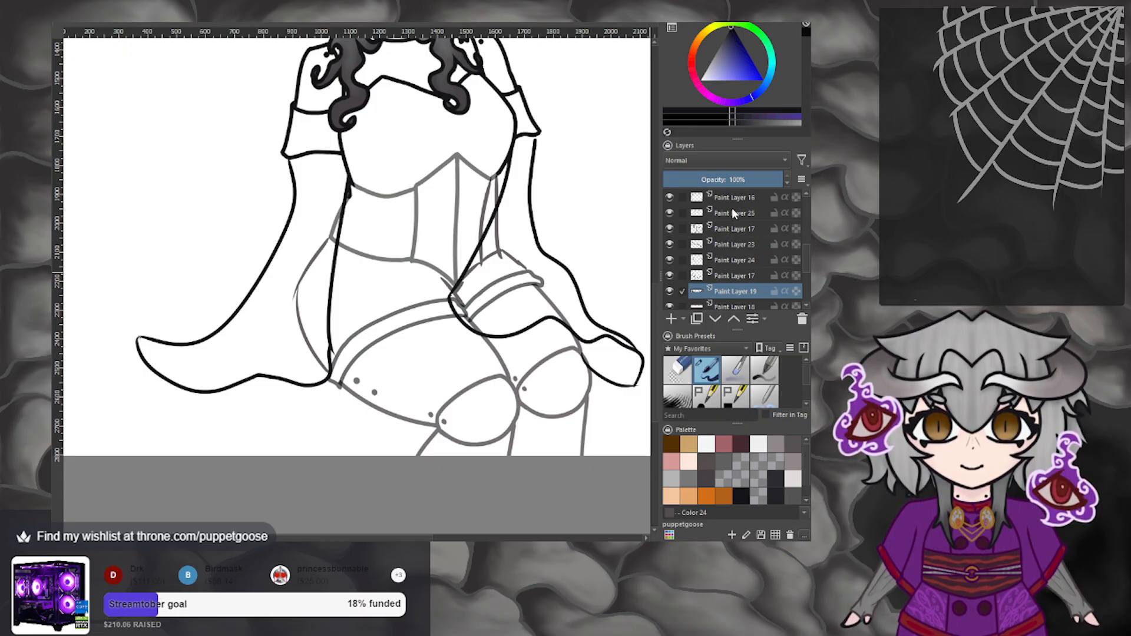
pyautogui.click(732, 211)
pyautogui.click(762, 180)
pyautogui.scroll(-1, 492, 228)
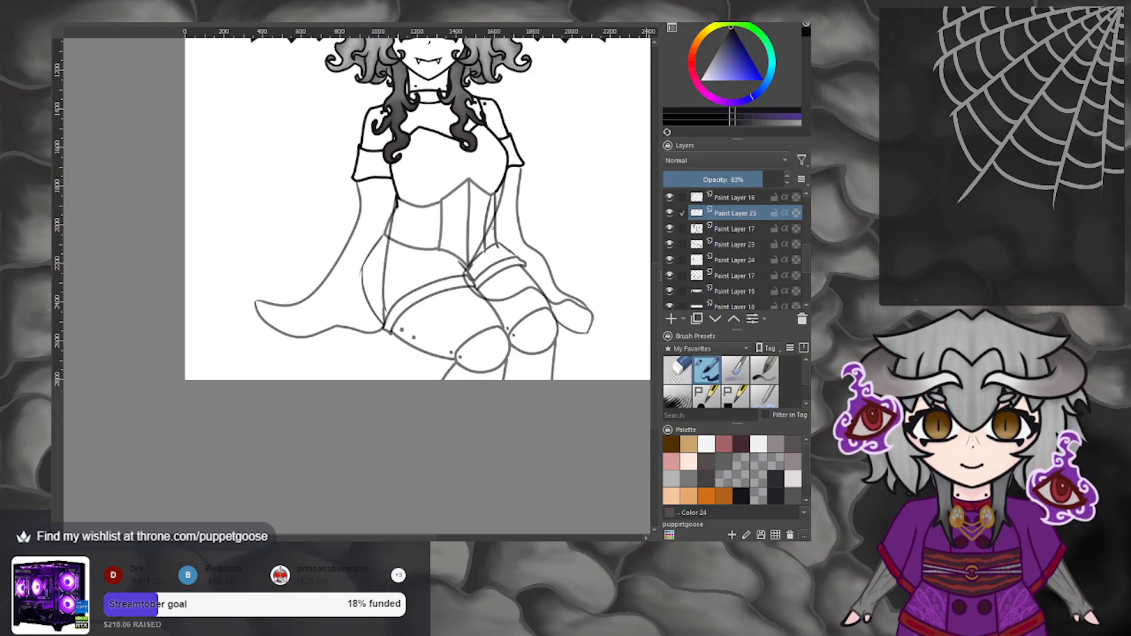
pyautogui.scroll(1, 542, 226)
pyautogui.click(769, 180)
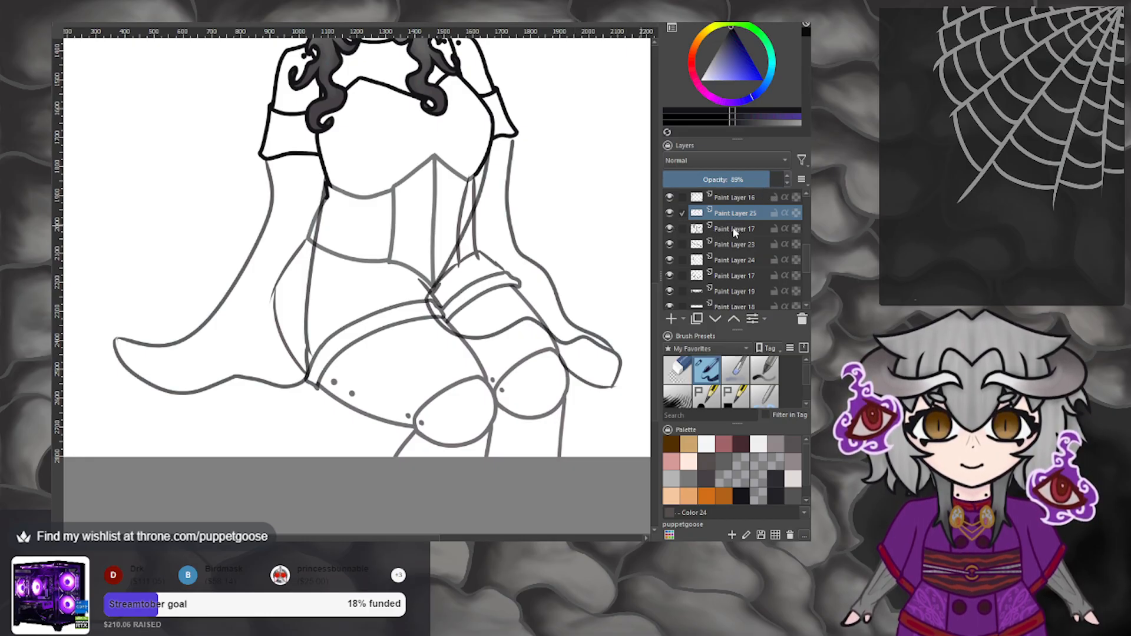
# Fade the upper Paint Layer 17 and Paint Layer 23, and set Paint Layer 24's opacity to 38%.
pyautogui.click(733, 227)
pyautogui.click(725, 180)
pyautogui.press('pagedown')
pyautogui.click(720, 180)
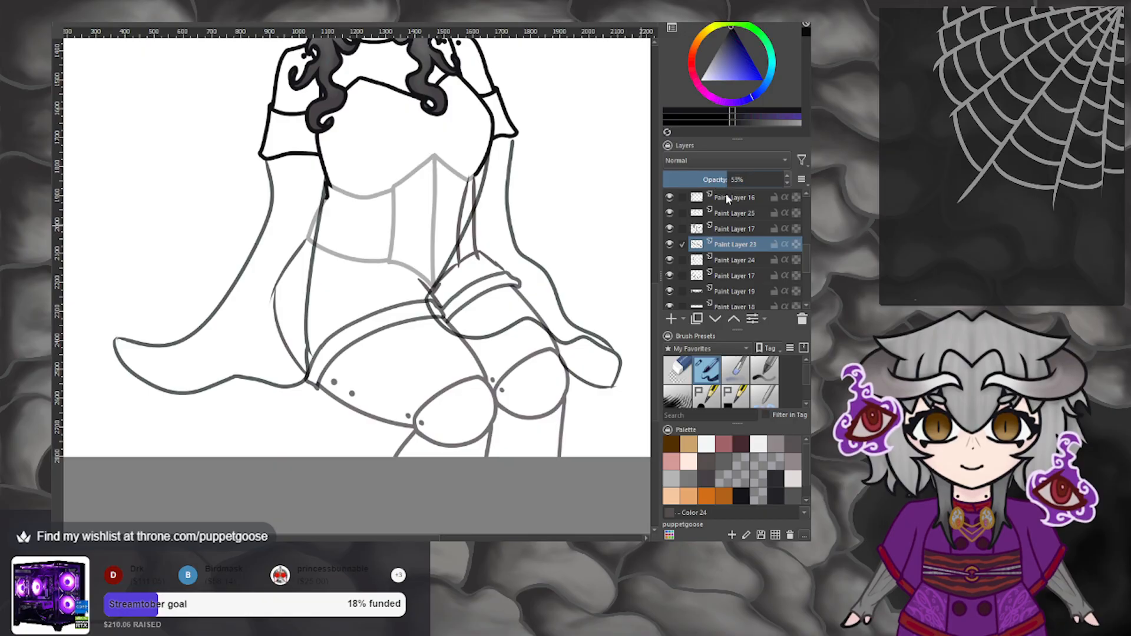
pyautogui.click(717, 261)
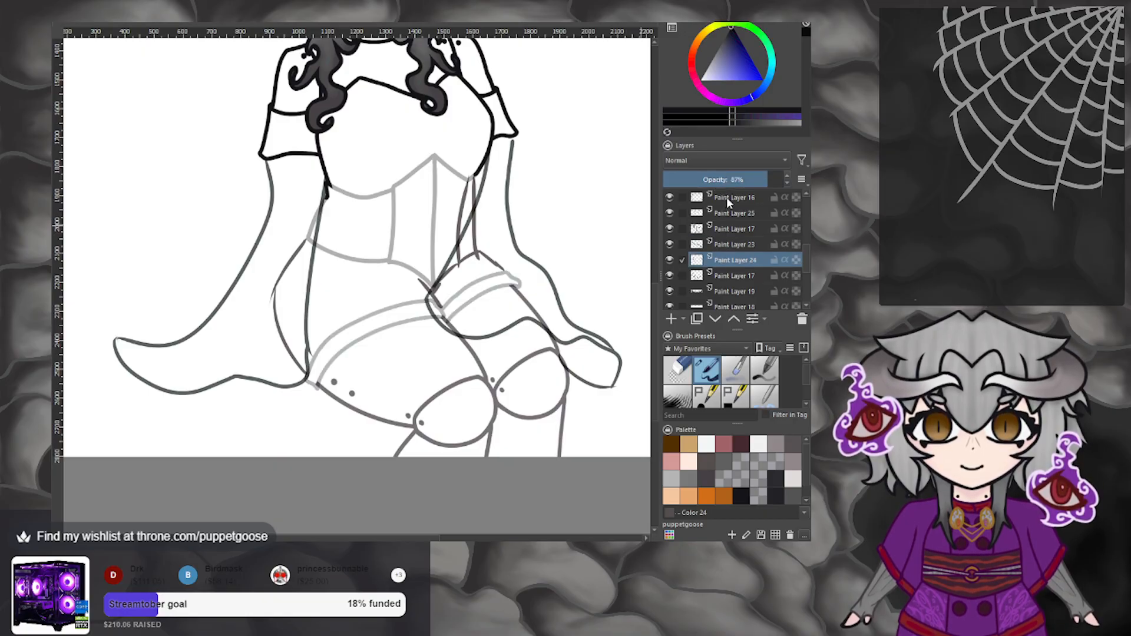
pyautogui.moveTo(726, 180); pyautogui.dragTo(707, 180)
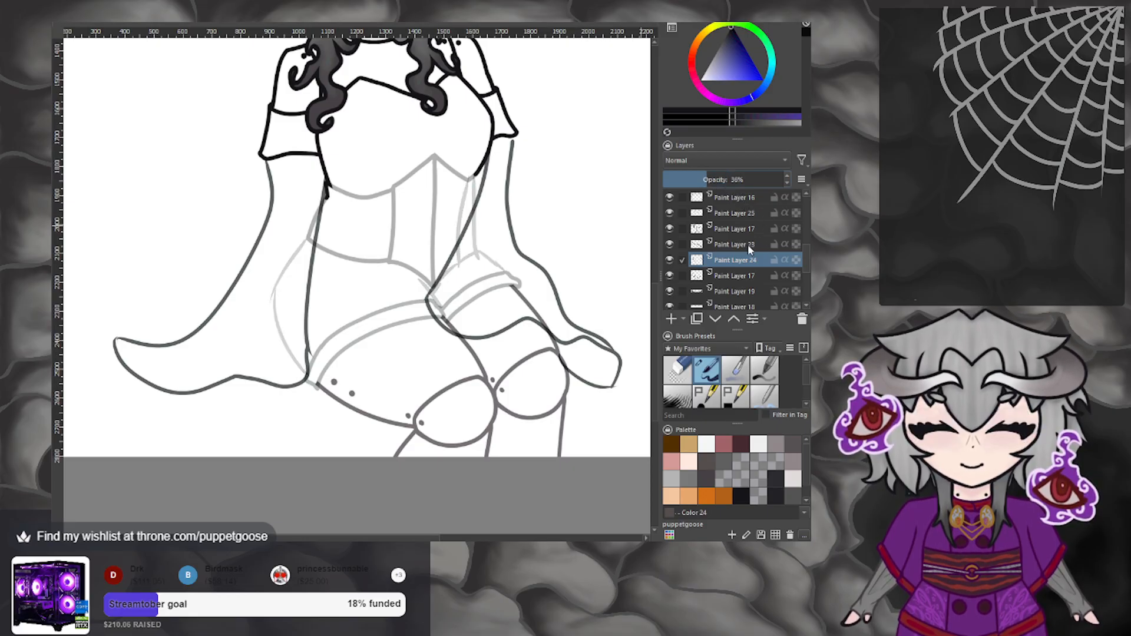
# Add a new paint layer directly above Paint Layer 25 for redrawing the sleeves.
pyautogui.click(748, 212)
pyautogui.click(671, 318)
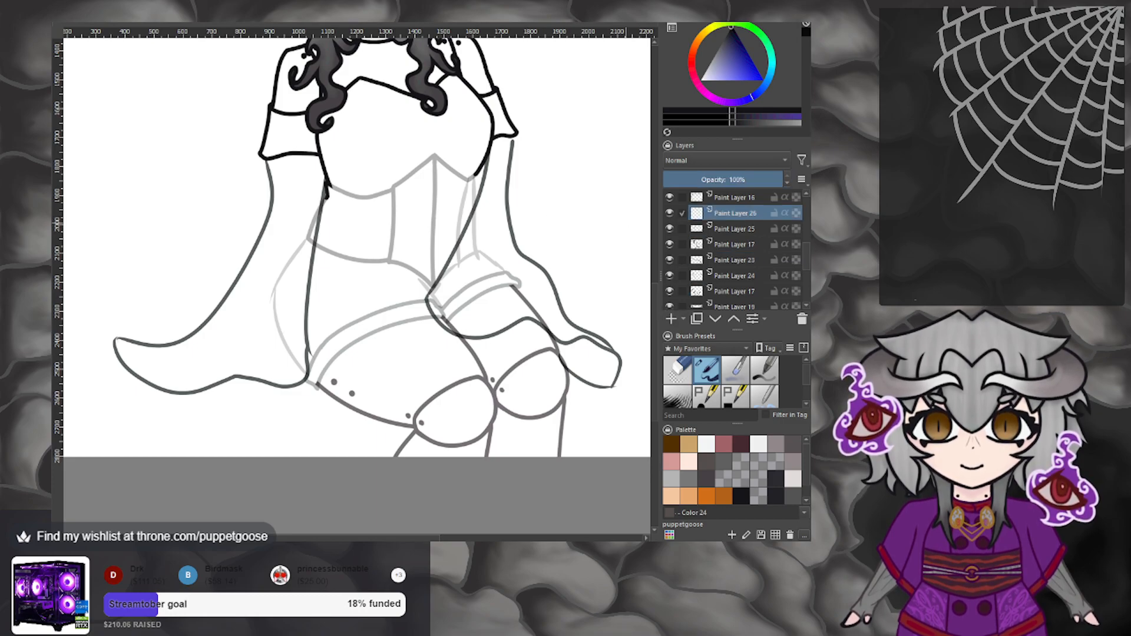
pyautogui.scroll(-2, 514, 164)
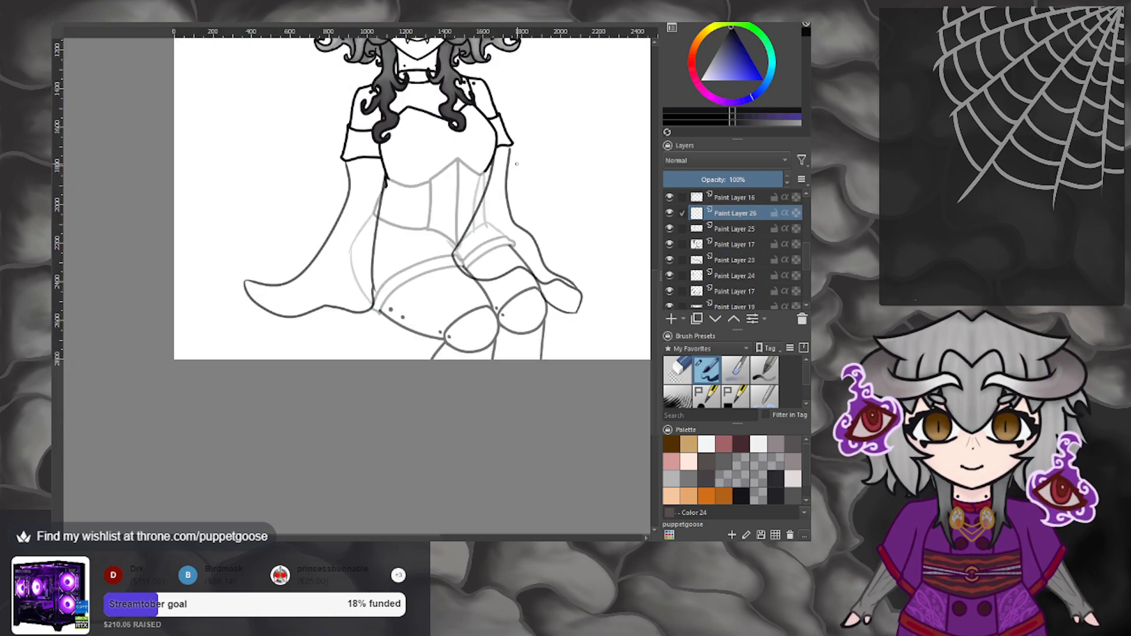
pyautogui.scroll(-3, 515, 164)
pyautogui.scroll(5, 517, 164)
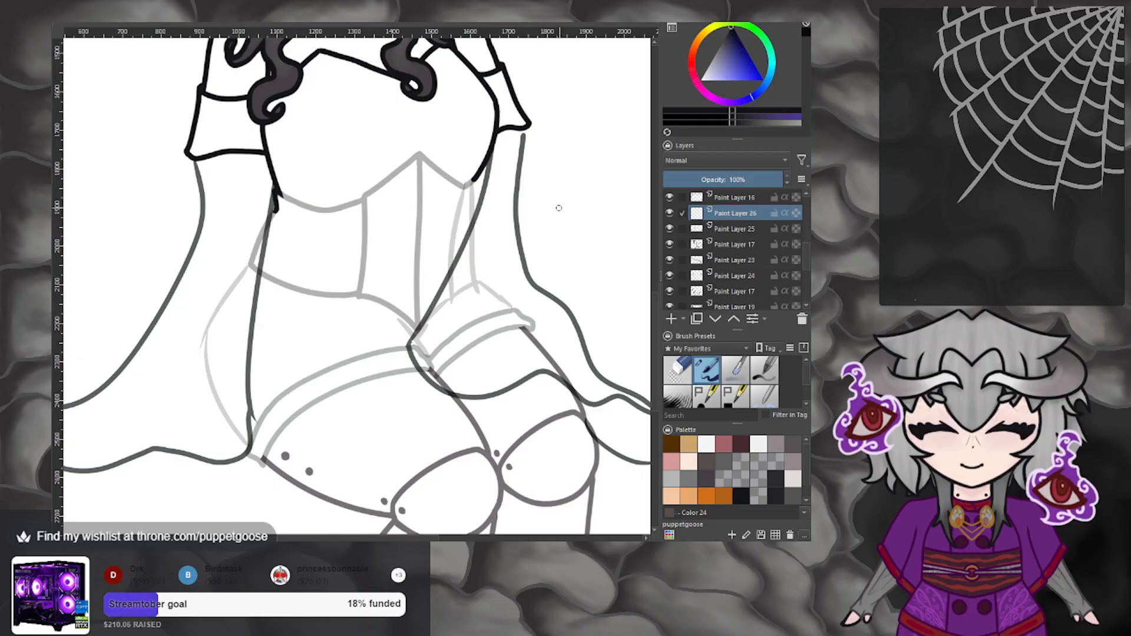
pyautogui.moveTo(522, 130); pyautogui.dragTo(552, 187)
pyautogui.hotkey('ctrl', 'z')
pyautogui.moveTo(524, 130)
pyautogui.mouseDown()
pyautogui.moveTo(558, 247)
pyautogui.moveTo(554, 231)
pyautogui.moveTo(534, 360)
pyautogui.mouseUp()
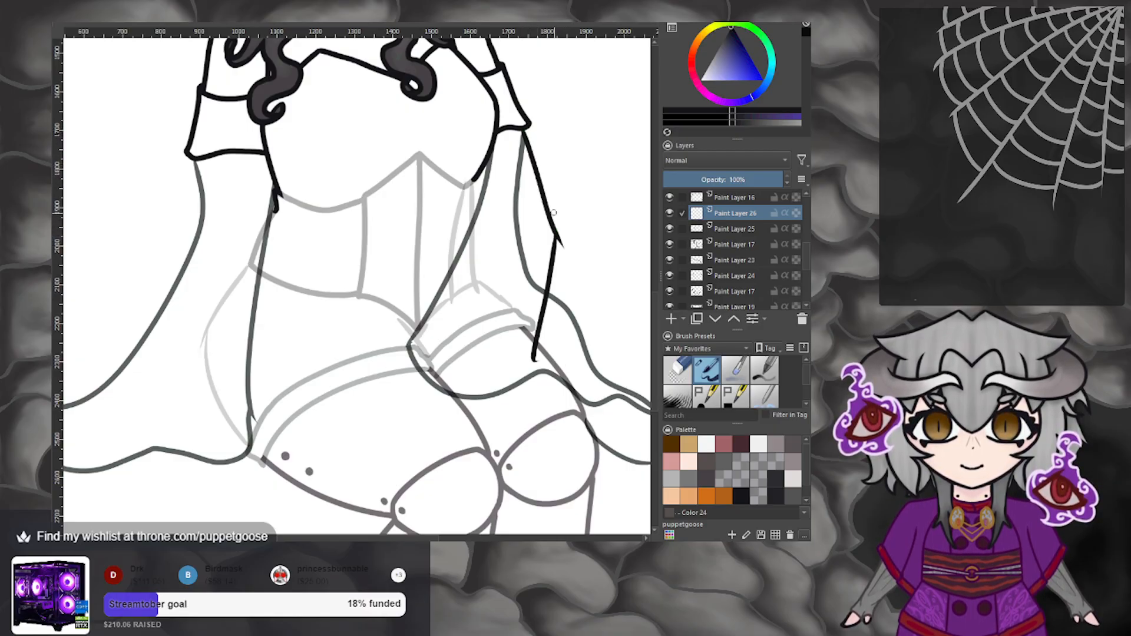
pyautogui.hotkey('ctrl', 'z')
pyautogui.hotkey('ctrl', 'z')
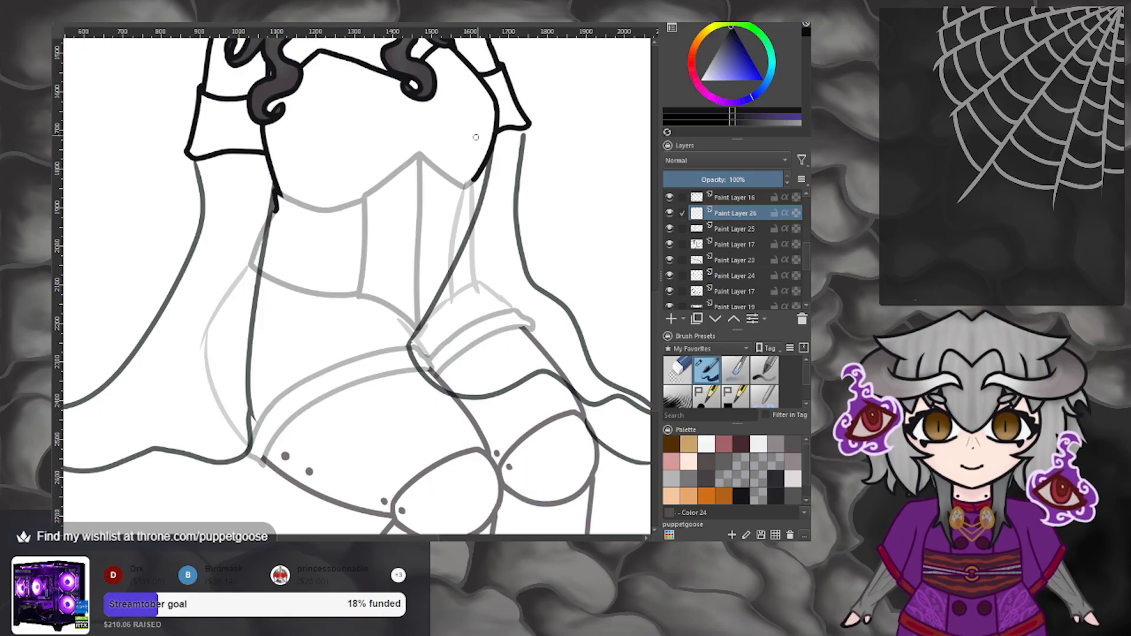
pyautogui.moveTo(481, 120)
pyautogui.mouseDown()
pyautogui.moveTo(447, 221)
pyautogui.moveTo(448, 211)
pyautogui.moveTo(472, 265)
pyautogui.mouseUp()
pyautogui.moveTo(525, 135); pyautogui.dragTo(512, 256)
pyautogui.hotkey('ctrl', 'z')
pyautogui.hotkey('ctrl', 'z')
pyautogui.hotkey('ctrl', 'z')
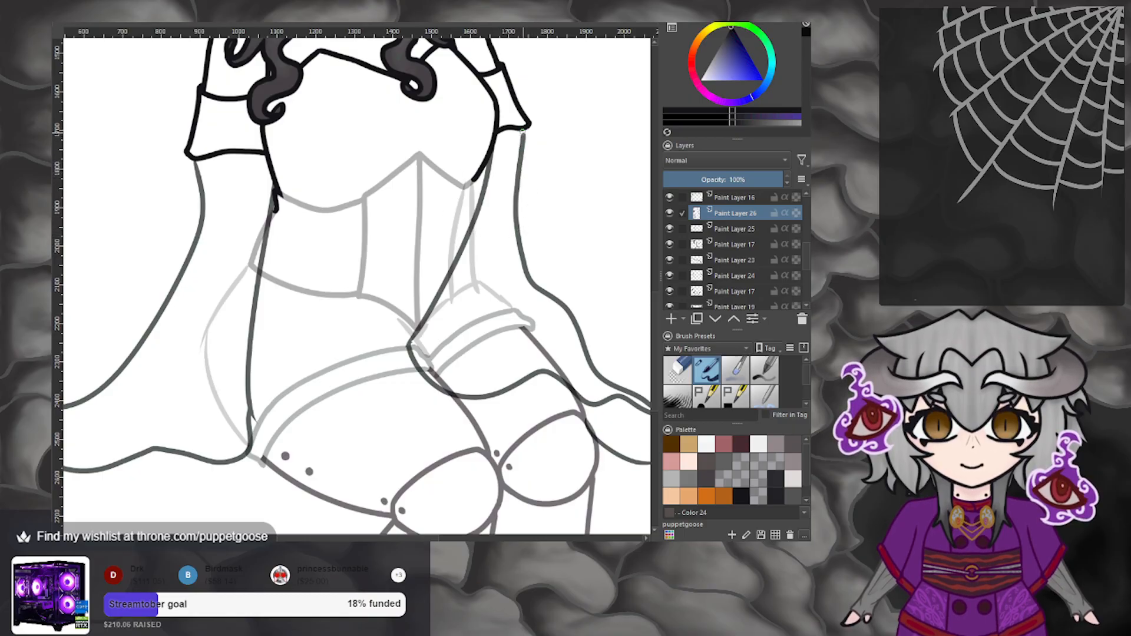
pyautogui.moveTo(522, 132); pyautogui.dragTo(522, 236)
pyautogui.hotkey('ctrl', 'z')
pyautogui.moveTo(522, 129); pyautogui.dragTo(544, 287)
pyautogui.hotkey('ctrl', 'z')
pyautogui.moveTo(513, 118); pyautogui.dragTo(557, 333)
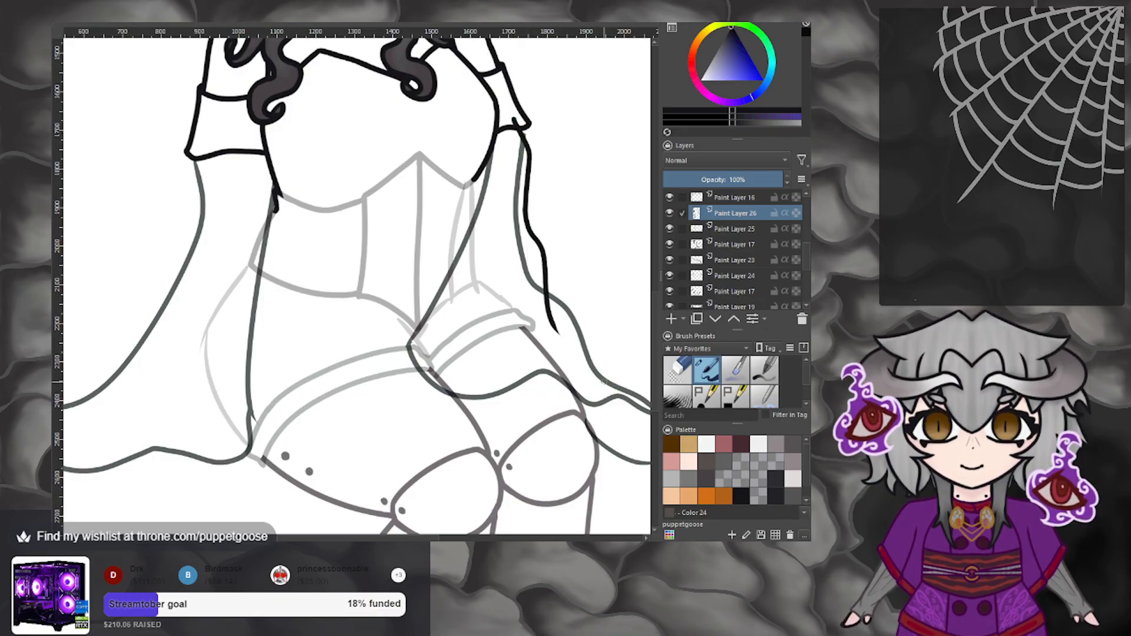
pyautogui.hotkey('ctrl', 'z')
pyautogui.moveTo(522, 131)
pyautogui.mouseDown()
pyautogui.moveTo(515, 183)
pyautogui.moveTo(565, 333)
pyautogui.moveTo(609, 364)
pyautogui.moveTo(629, 411)
pyautogui.mouseUp()
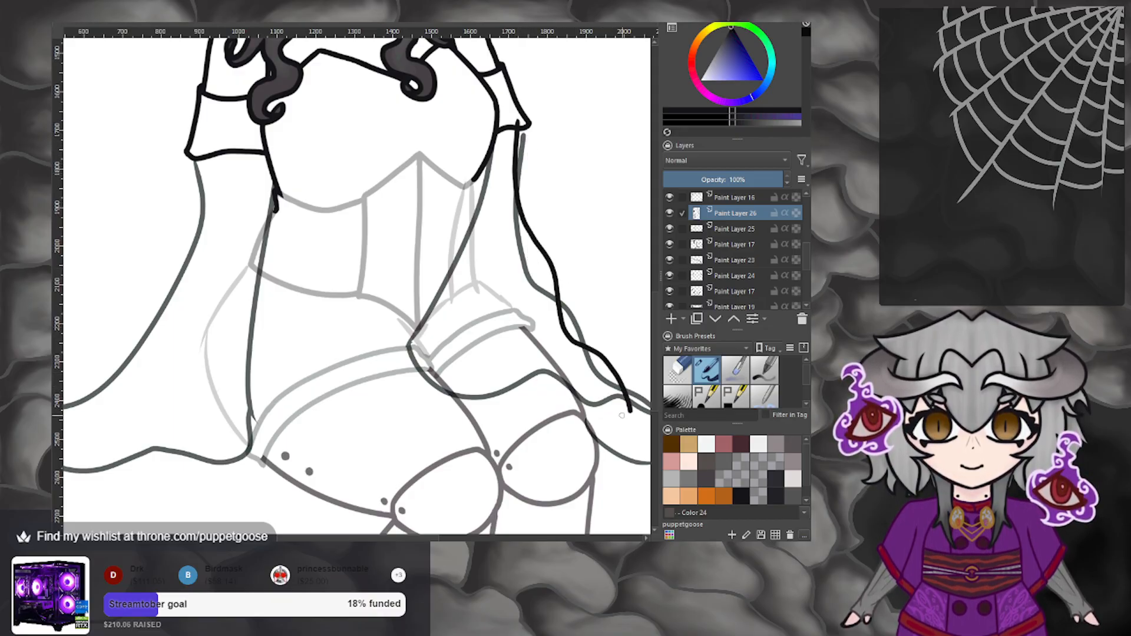
pyautogui.scroll(-2, 573, 388)
pyautogui.scroll(2, 612, 383)
pyautogui.hotkey('ctrl', 'z')
# Ink a new wavy outer edge for the right-hand sleeve from the short cuff down to its outer tip.
pyautogui.moveTo(477, 125)
pyautogui.mouseDown()
pyautogui.moveTo(500, 231)
pyautogui.moveTo(542, 339)
pyautogui.moveTo(607, 419)
pyautogui.moveTo(615, 472)
pyautogui.mouseUp()
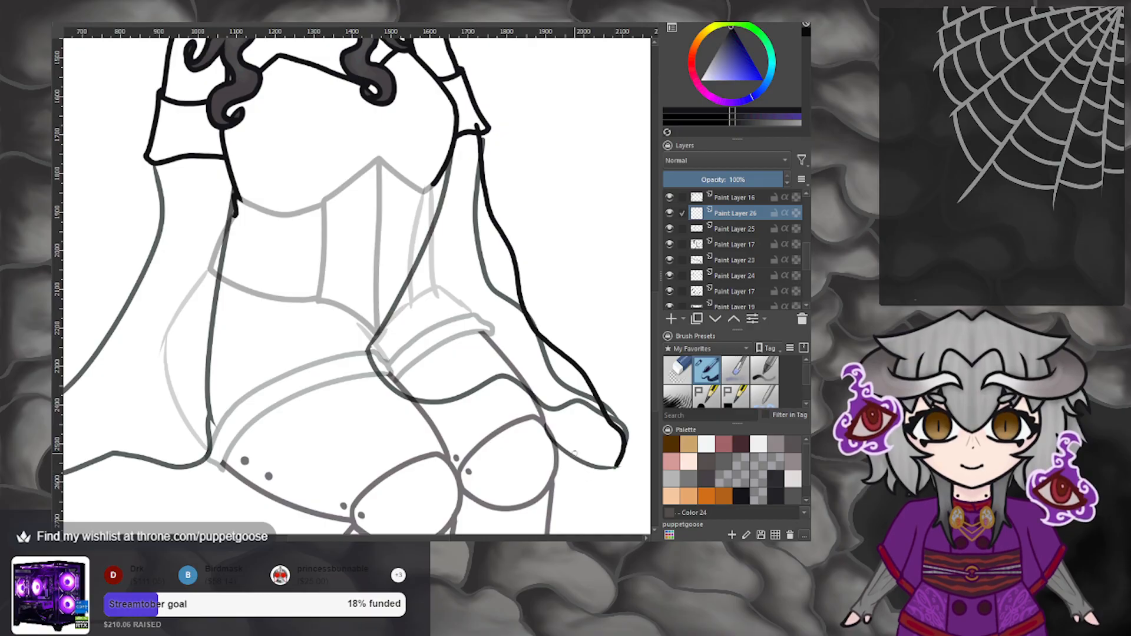
pyautogui.moveTo(539, 433)
pyautogui.mouseDown()
pyautogui.moveTo(618, 454)
pyautogui.moveTo(624, 467)
pyautogui.moveTo(539, 439)
pyautogui.mouseUp()
pyautogui.hotkey('ctrl', 'z')
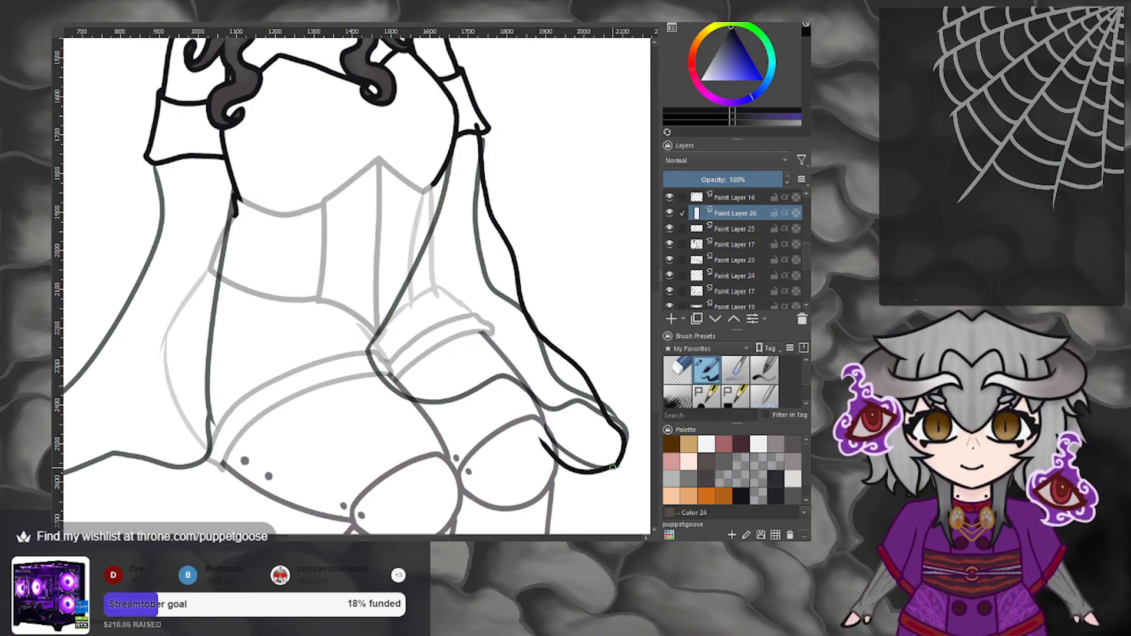
pyautogui.scroll(2, 616, 468)
pyautogui.hotkey('ctrl', 'z')
# Set Paint Layer 25's opacity to 80% and ink the right-hand sleeve's lower hem on Paint Layer 26 from its tip back to the knee.
pyautogui.click(749, 231)
pyautogui.moveTo(769, 181); pyautogui.dragTo(759, 182)
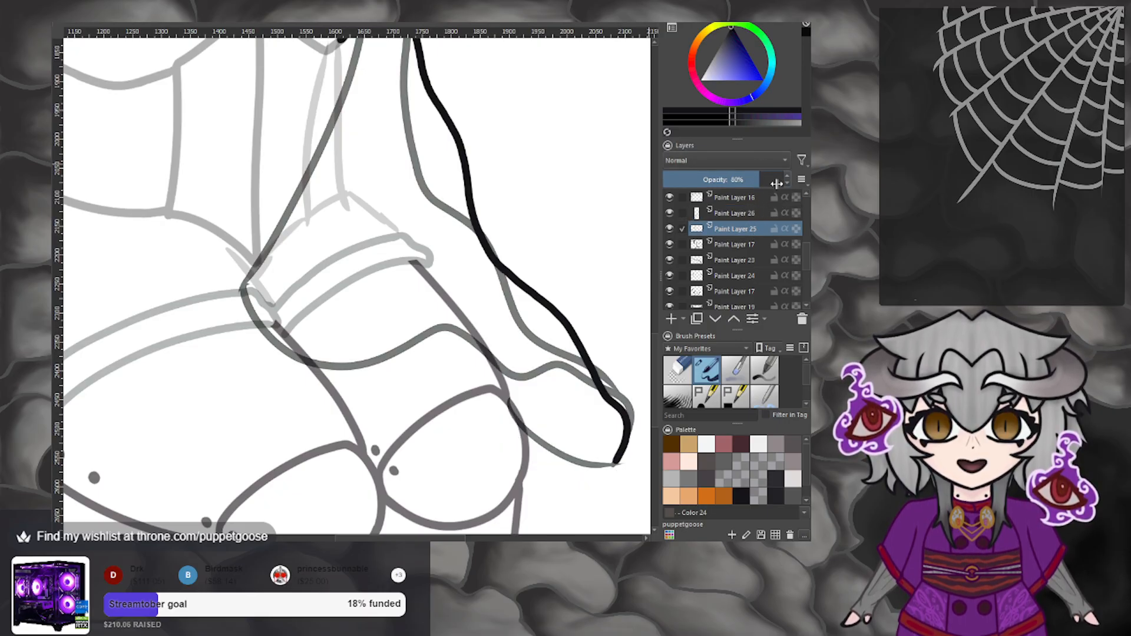
pyautogui.click(752, 214)
pyautogui.moveTo(618, 461)
pyautogui.mouseDown()
pyautogui.moveTo(529, 448)
pyautogui.moveTo(583, 474)
pyautogui.moveTo(613, 466)
pyautogui.moveTo(497, 451)
pyautogui.mouseUp()
pyautogui.hotkey('ctrl', 'z')
pyautogui.hotkey('ctrl', 'z')
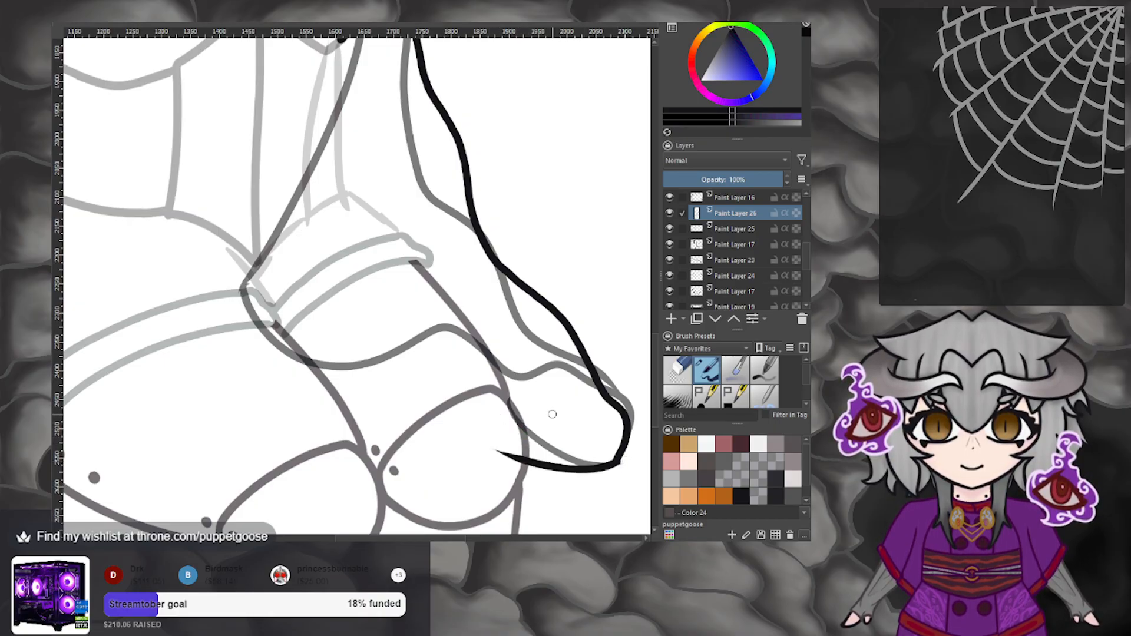
# Clean up the rough corner where the right-hand sleeve's outer edge meets its lower hem.
pyautogui.scroll(5, 629, 469)
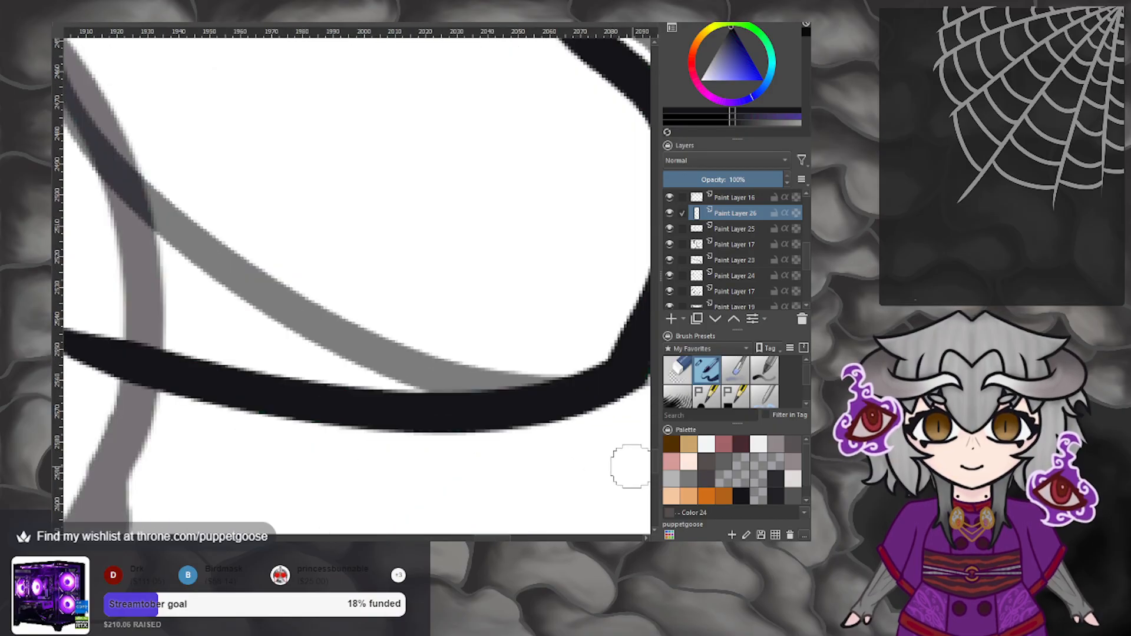
pyautogui.scroll(-5, 629, 469)
pyautogui.scroll(7, 591, 379)
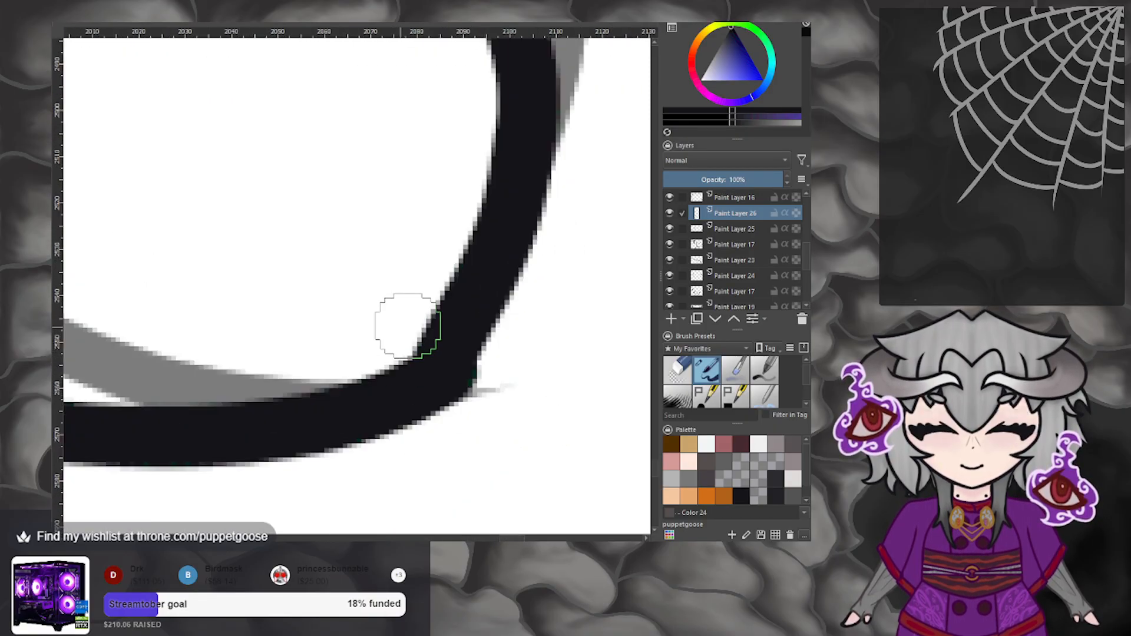
pyautogui.moveTo(508, 377)
pyautogui.mouseDown()
pyautogui.moveTo(483, 408)
pyautogui.moveTo(503, 375)
pyautogui.moveTo(457, 434)
pyautogui.mouseUp()
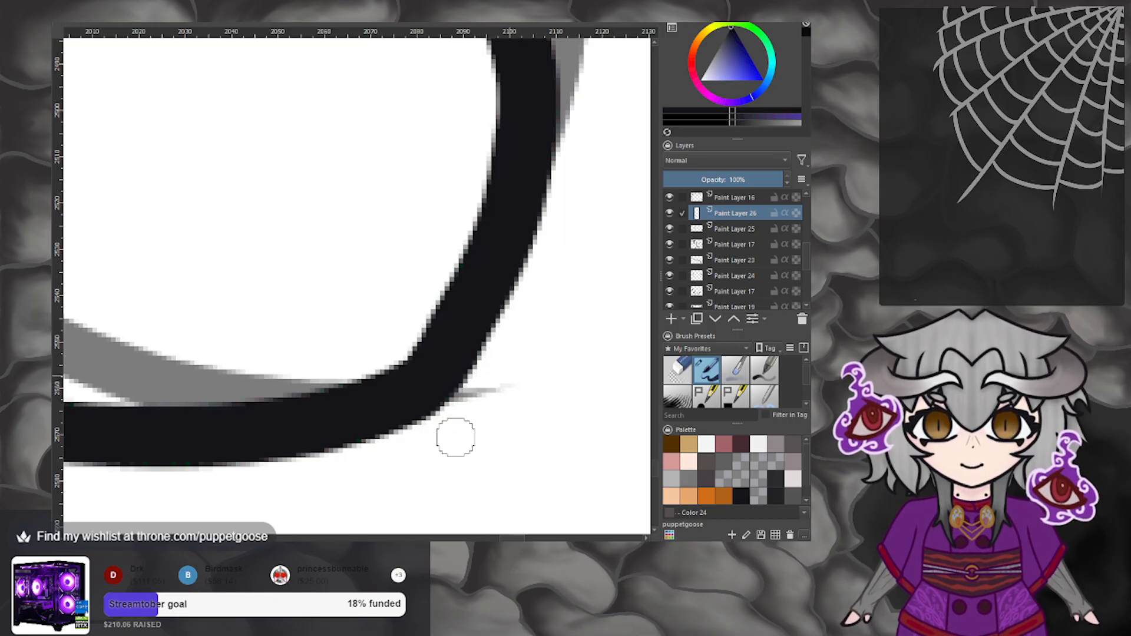
pyautogui.scroll(-7, 470, 393)
pyautogui.scroll(3, 313, 285)
pyautogui.scroll(-3, 312, 285)
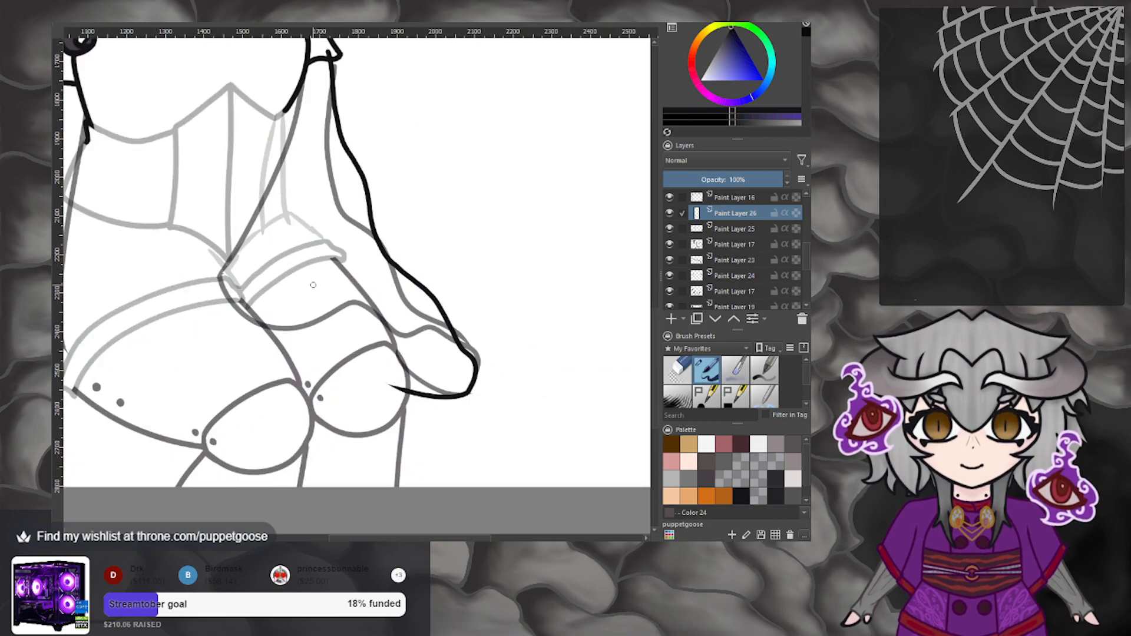
# Ink the right-hand sleeve's inner edge curving from the side of the bodice down to the upper thigh.
pyautogui.moveTo(288, 110)
pyautogui.mouseDown()
pyautogui.moveTo(273, 156)
pyautogui.moveTo(238, 203)
pyautogui.moveTo(239, 318)
pyautogui.mouseUp()
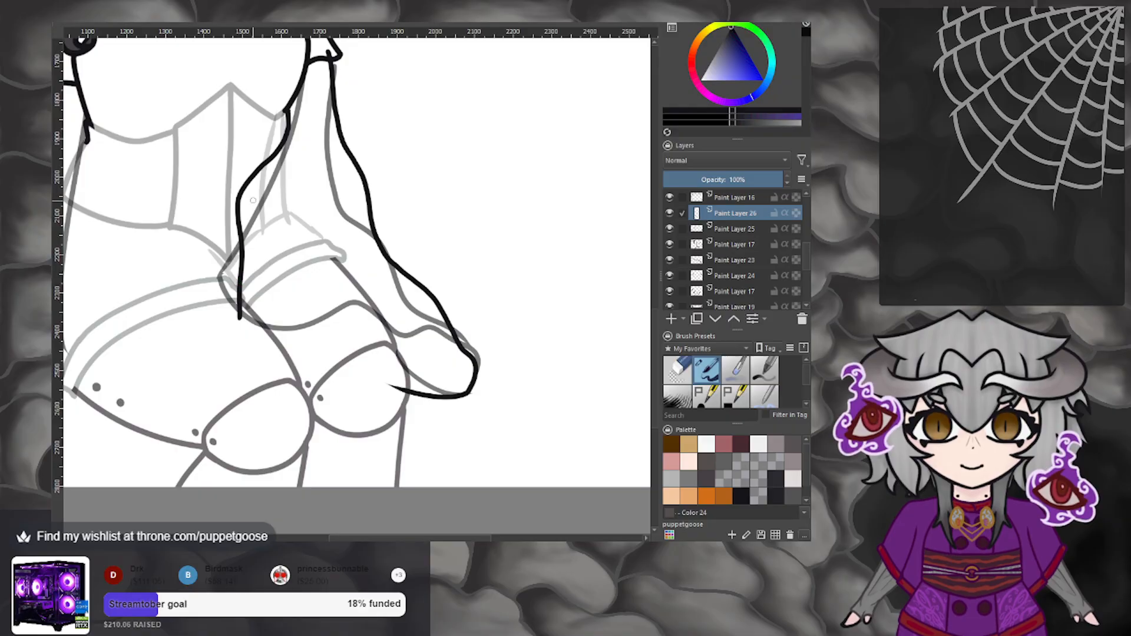
pyautogui.hotkey('ctrl', 'z')
pyautogui.moveTo(287, 109)
pyautogui.mouseDown()
pyautogui.moveTo(260, 163)
pyautogui.moveTo(230, 303)
pyautogui.mouseUp()
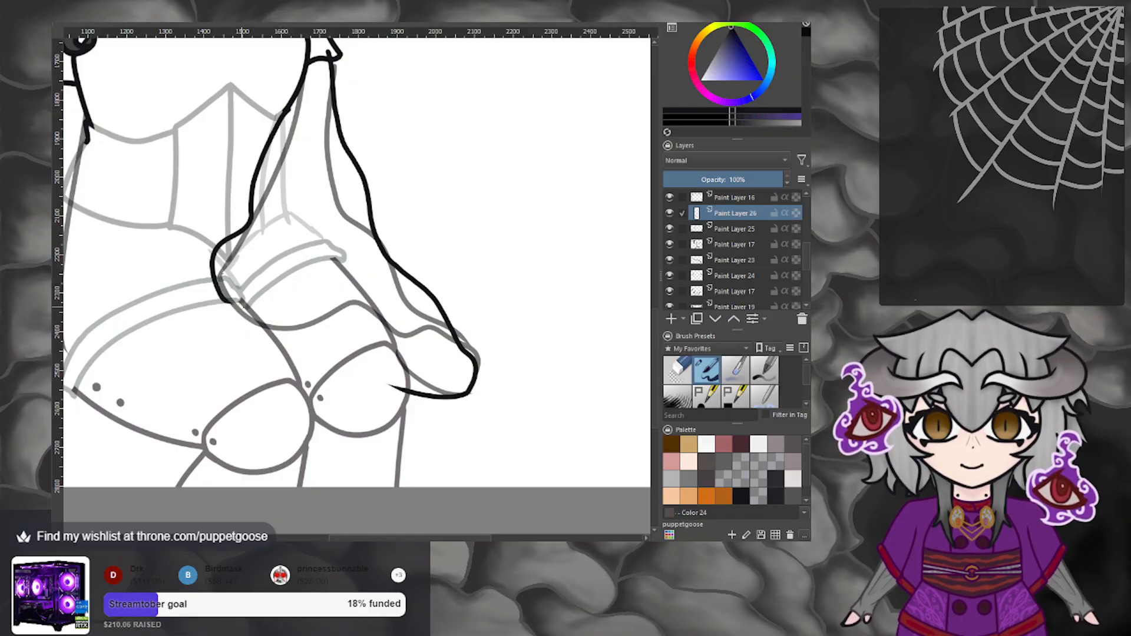
pyautogui.hotkey('ctrl', 'z')
pyautogui.moveTo(288, 112)
pyautogui.mouseDown()
pyautogui.moveTo(227, 241)
pyautogui.moveTo(226, 295)
pyautogui.mouseUp()
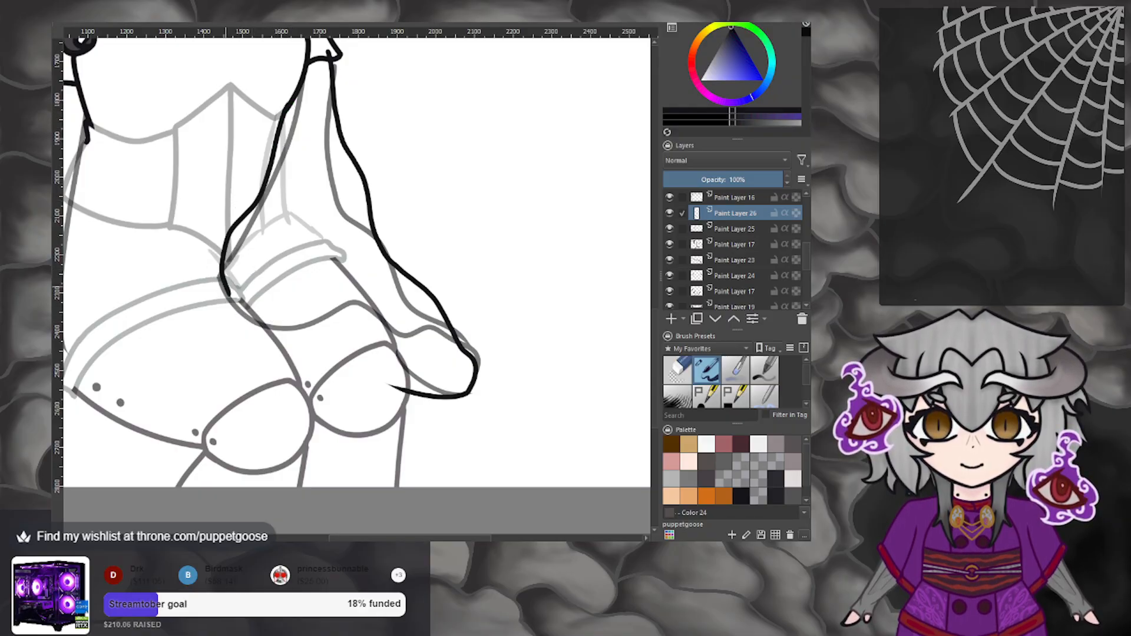
# Undo and redraw the inked inner edge of the sleeve over the knees, curving from beside the bust down to the hip.
pyautogui.scroll(-3, 253, 296)
pyautogui.scroll(3, 209, 255)
pyautogui.hotkey('ctrl', 'z')
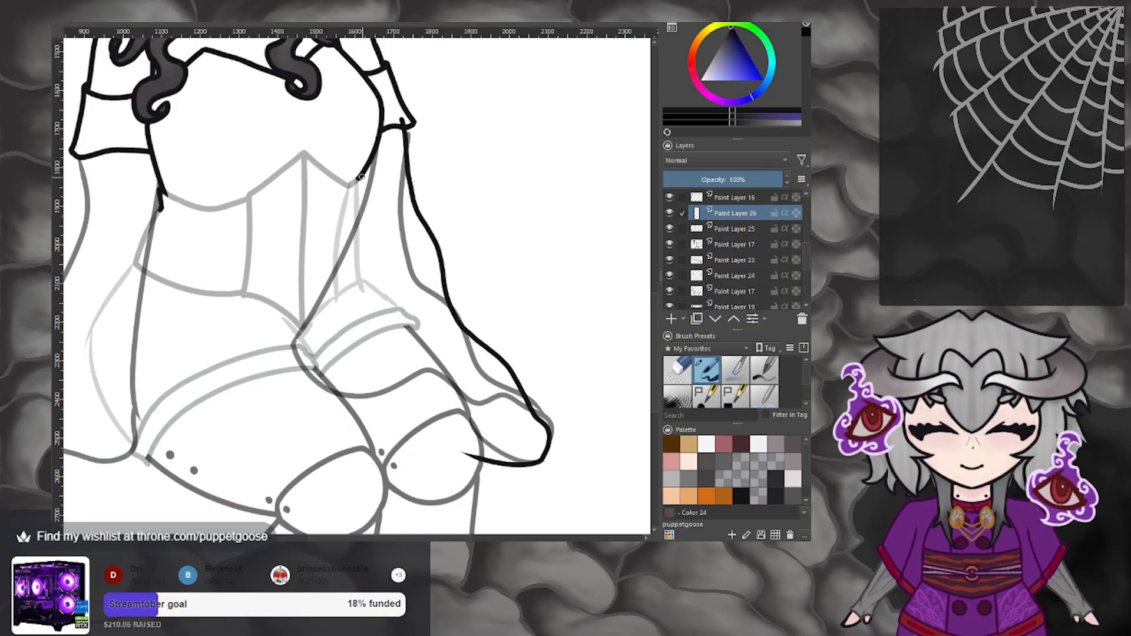
pyautogui.moveTo(357, 177)
pyautogui.mouseDown()
pyautogui.moveTo(312, 268)
pyautogui.moveTo(284, 377)
pyautogui.mouseUp()
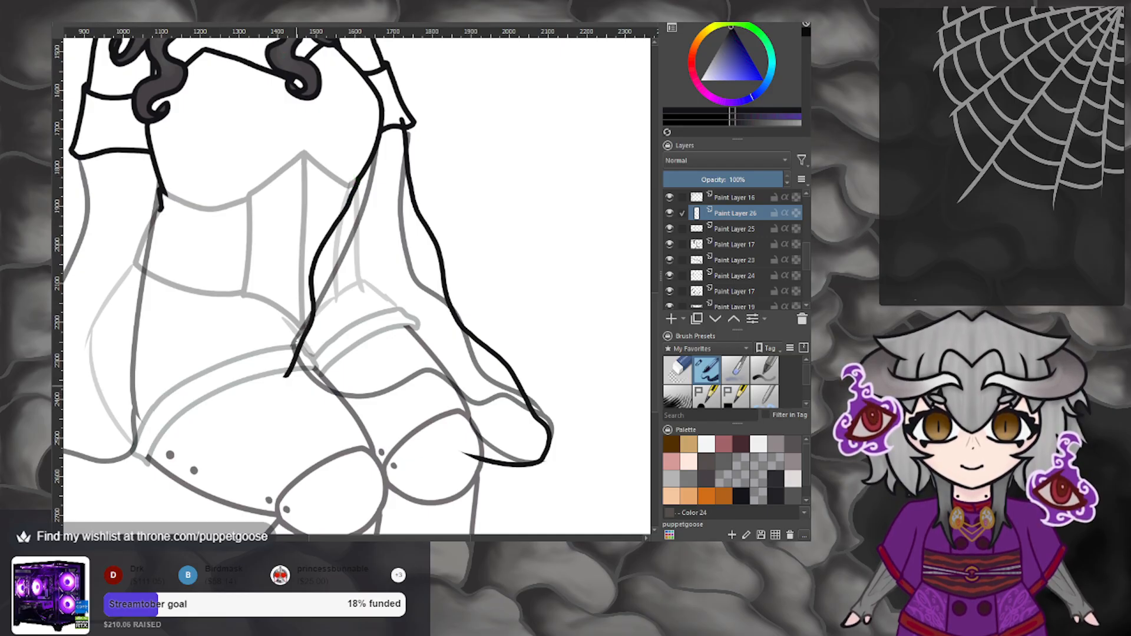
pyautogui.scroll(-3, 308, 383)
pyautogui.scroll(5, 314, 369)
pyautogui.scroll(-3, 347, 303)
pyautogui.scroll(2, 344, 251)
pyautogui.hotkey('ctrl', 'z')
pyautogui.moveTo(398, 143)
pyautogui.mouseDown()
pyautogui.moveTo(351, 288)
pyautogui.moveTo(312, 339)
pyautogui.moveTo(339, 458)
pyautogui.moveTo(386, 453)
pyautogui.moveTo(332, 467)
pyautogui.moveTo(292, 392)
pyautogui.moveTo(398, 135)
pyautogui.moveTo(290, 386)
pyautogui.mouseUp()
pyautogui.hotkey('ctrl', 'z')
pyautogui.hotkey('ctrl', 'z')
pyautogui.hotkey('ctrl', 'z')
pyautogui.moveTo(401, 146)
pyautogui.mouseDown()
pyautogui.moveTo(389, 184)
pyautogui.moveTo(323, 266)
pyautogui.moveTo(283, 403)
pyautogui.moveTo(349, 234)
pyautogui.moveTo(410, 133)
pyautogui.mouseUp()
pyautogui.hotkey('ctrl', 'z')
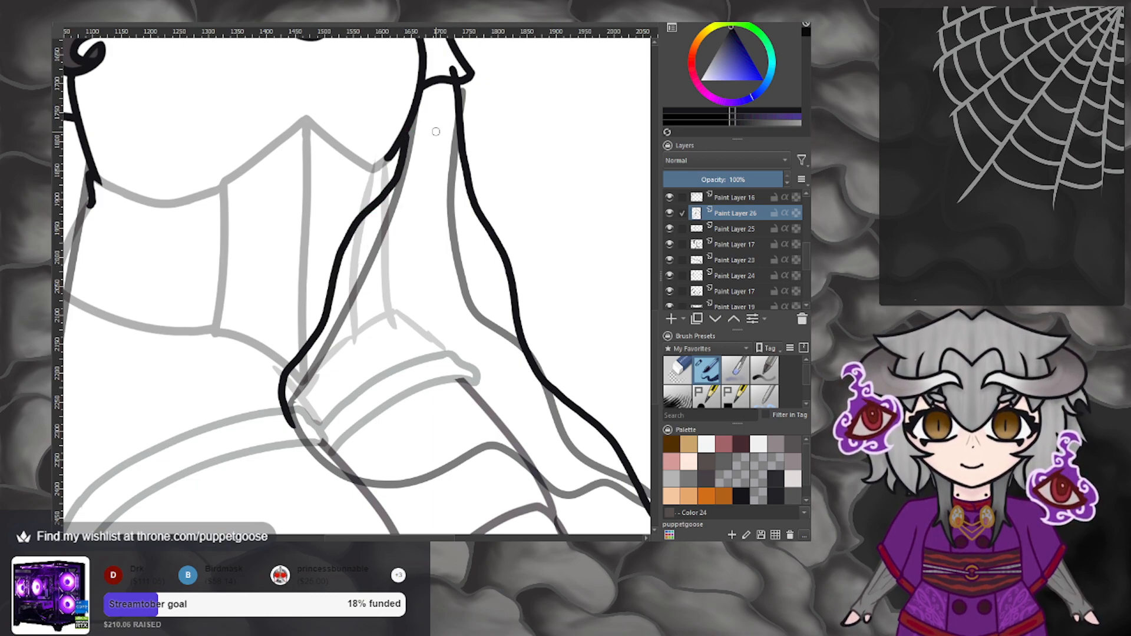
# Ink the wavy upper hem of the same sleeve across the thighs, from its inner edge to the outer tip.
pyautogui.scroll(2, 436, 131)
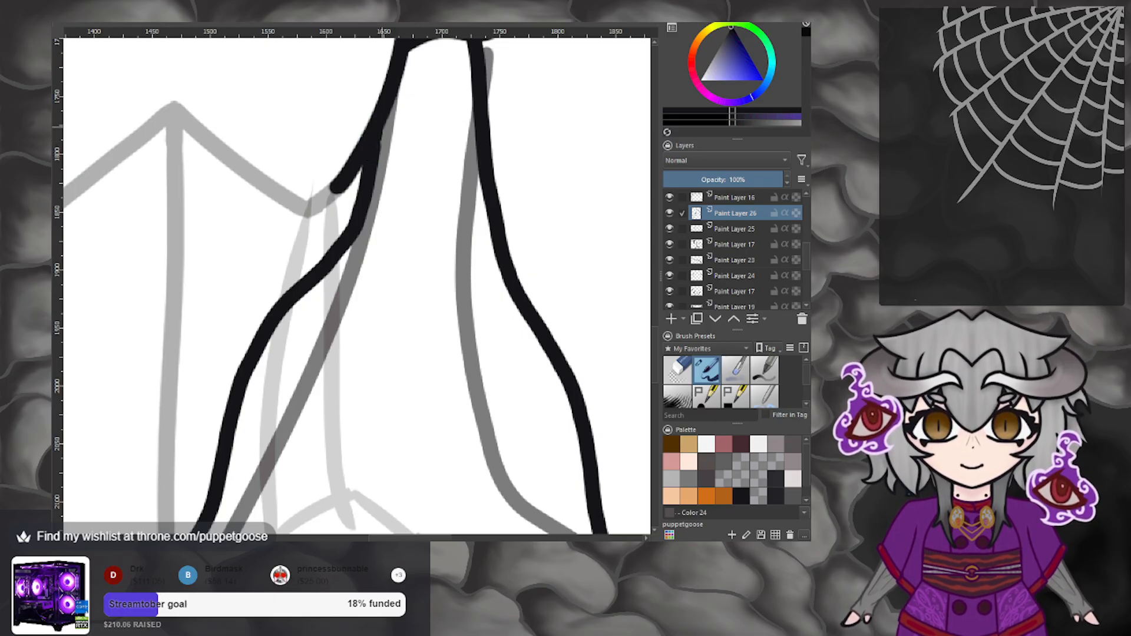
pyautogui.scroll(-3, 379, 129)
pyautogui.scroll(1, 413, 105)
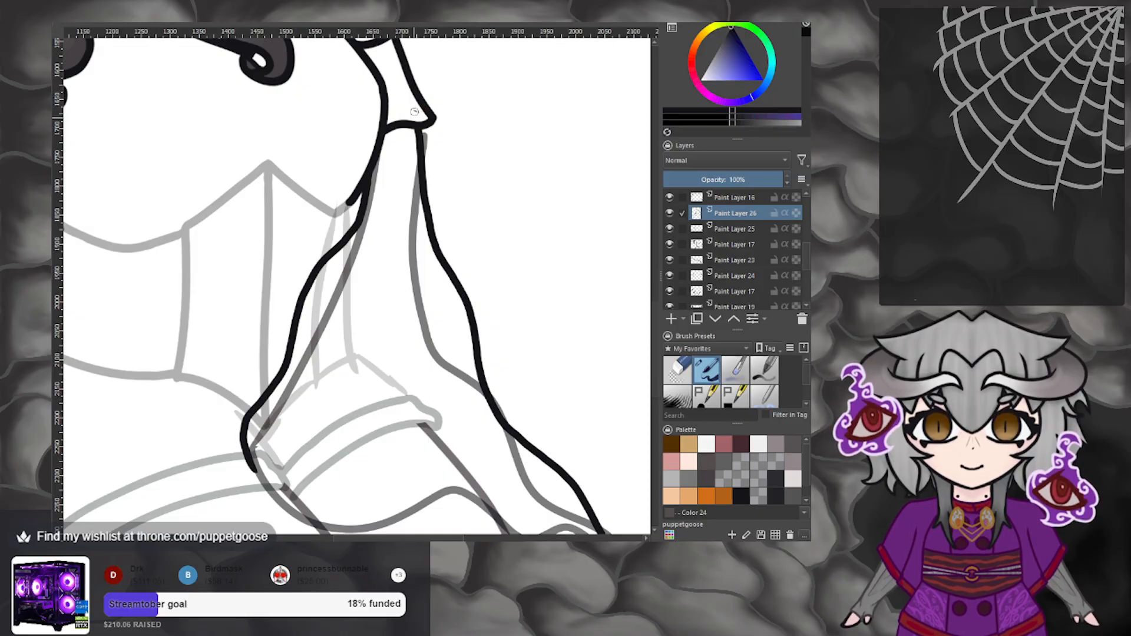
pyautogui.scroll(-3, 433, 231)
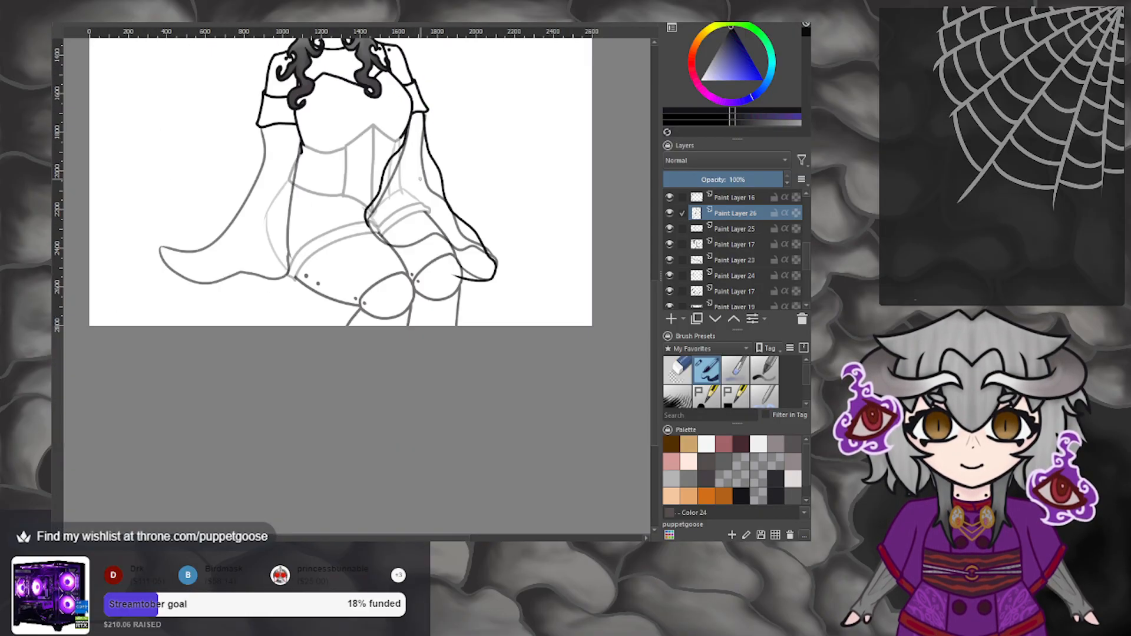
pyautogui.scroll(3, 433, 232)
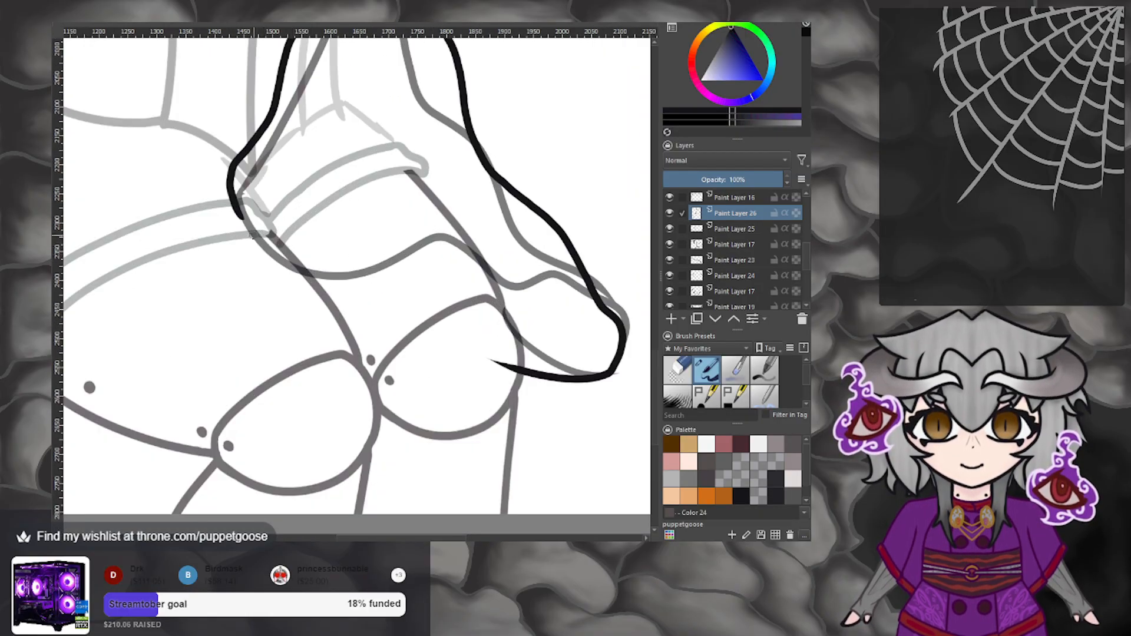
pyautogui.moveTo(240, 216)
pyautogui.mouseDown()
pyautogui.moveTo(267, 251)
pyautogui.moveTo(389, 236)
pyautogui.moveTo(604, 319)
pyautogui.mouseUp()
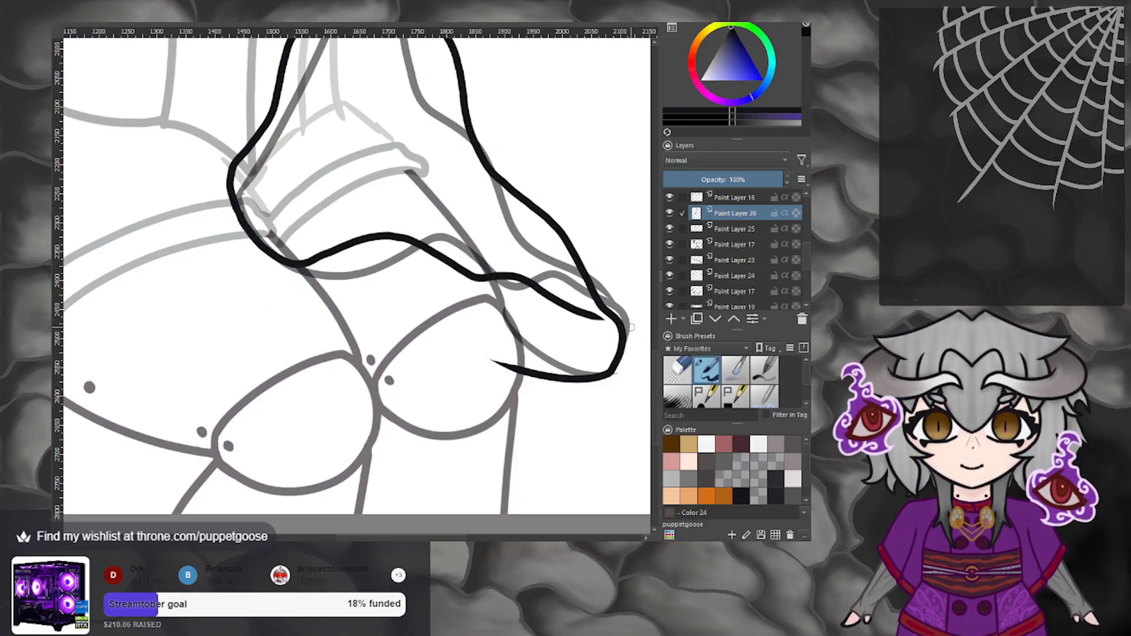
pyautogui.scroll(-4, 499, 304)
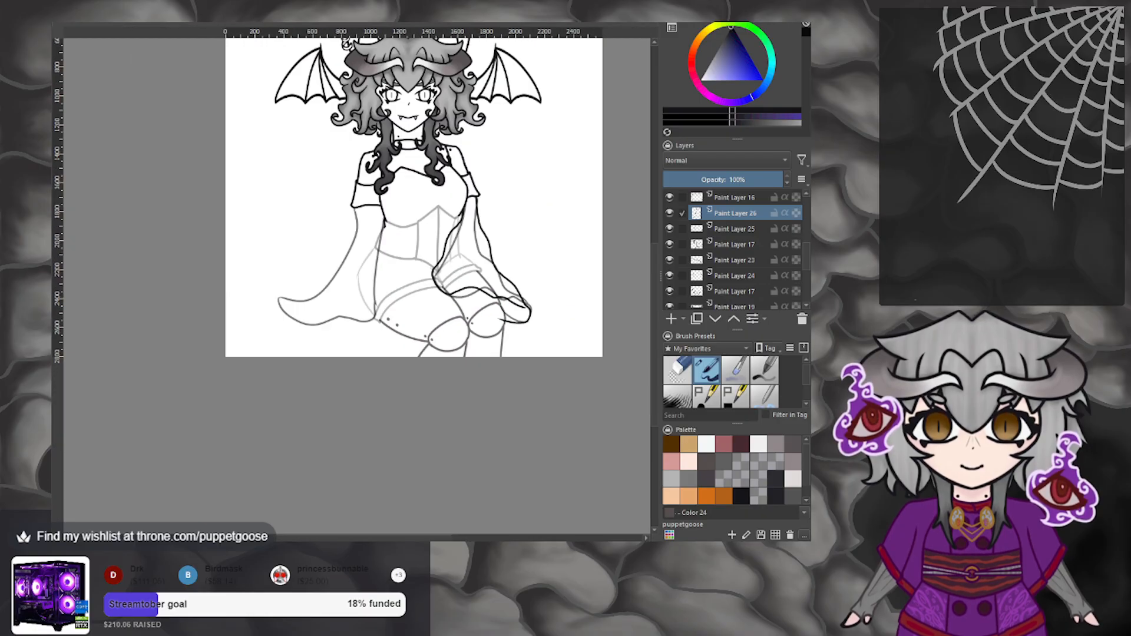
pyautogui.scroll(-1, 500, 304)
pyautogui.scroll(6, 500, 304)
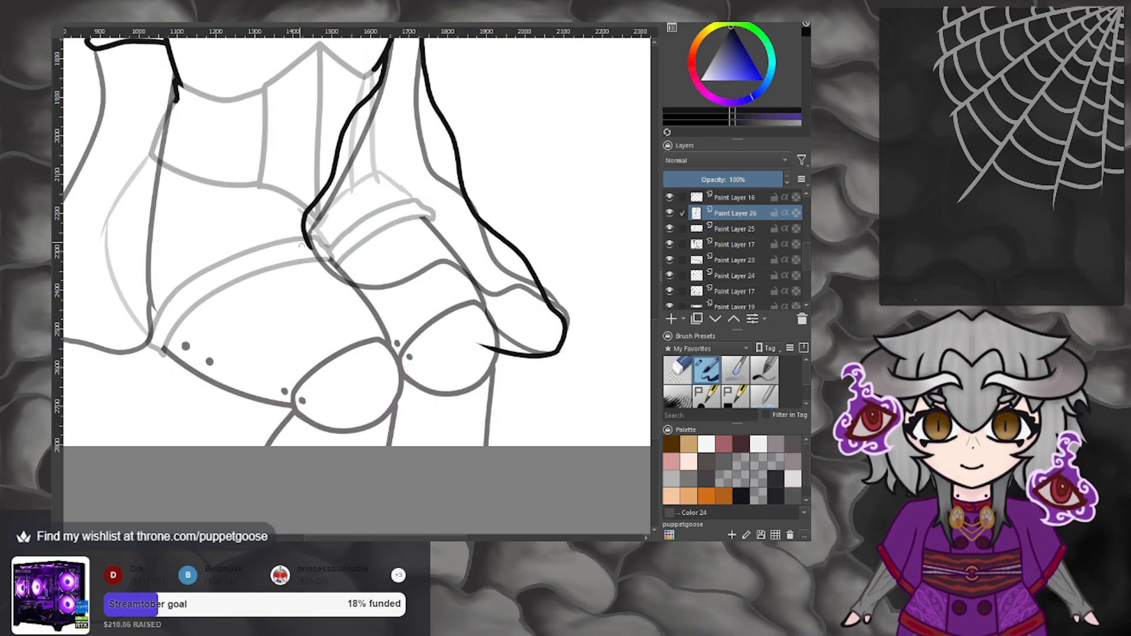
pyautogui.moveTo(306, 244)
pyautogui.mouseDown()
pyautogui.moveTo(397, 291)
pyautogui.moveTo(473, 266)
pyautogui.moveTo(539, 315)
pyautogui.moveTo(572, 313)
pyautogui.mouseUp()
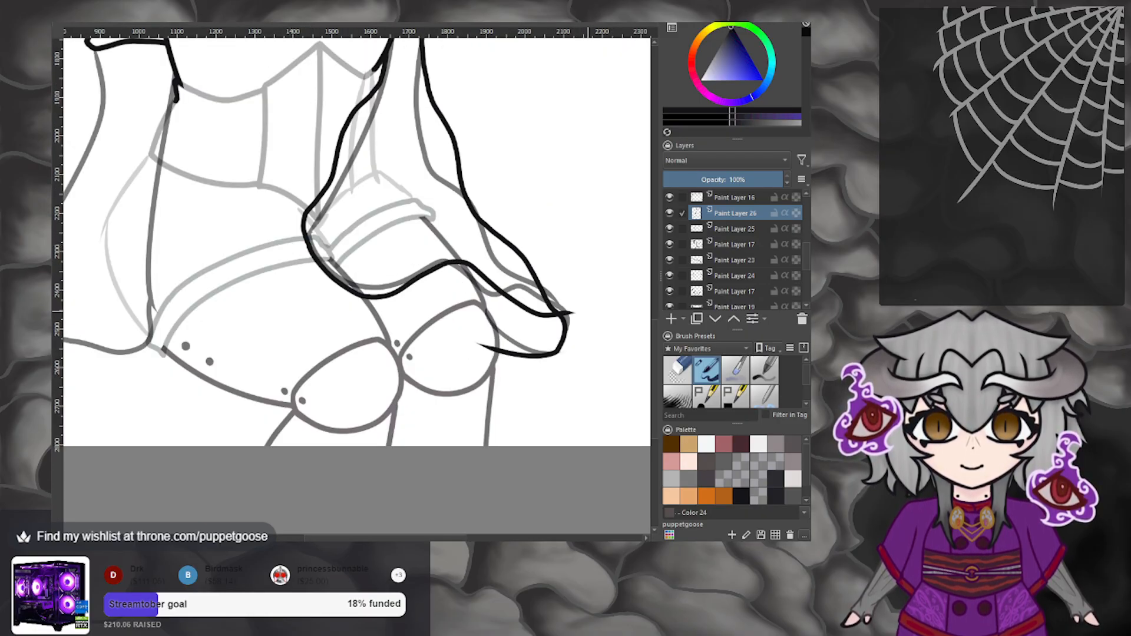
# Examine the inked sleeve's hem and tip up close and against the whole figure.
pyautogui.scroll(-4, 572, 313)
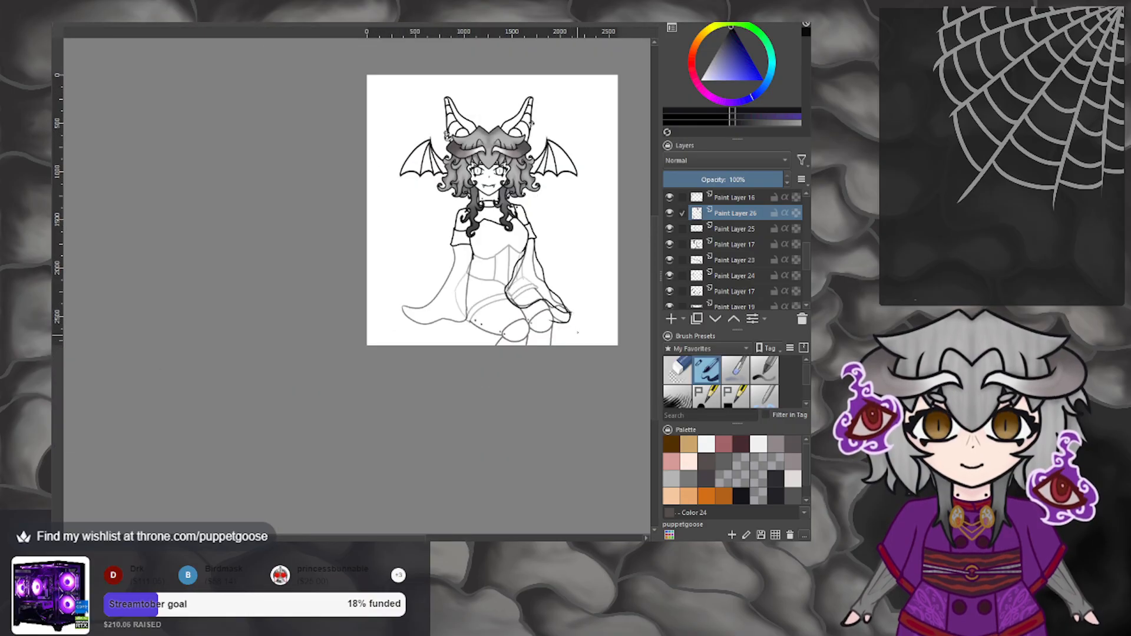
pyautogui.scroll(8, 576, 316)
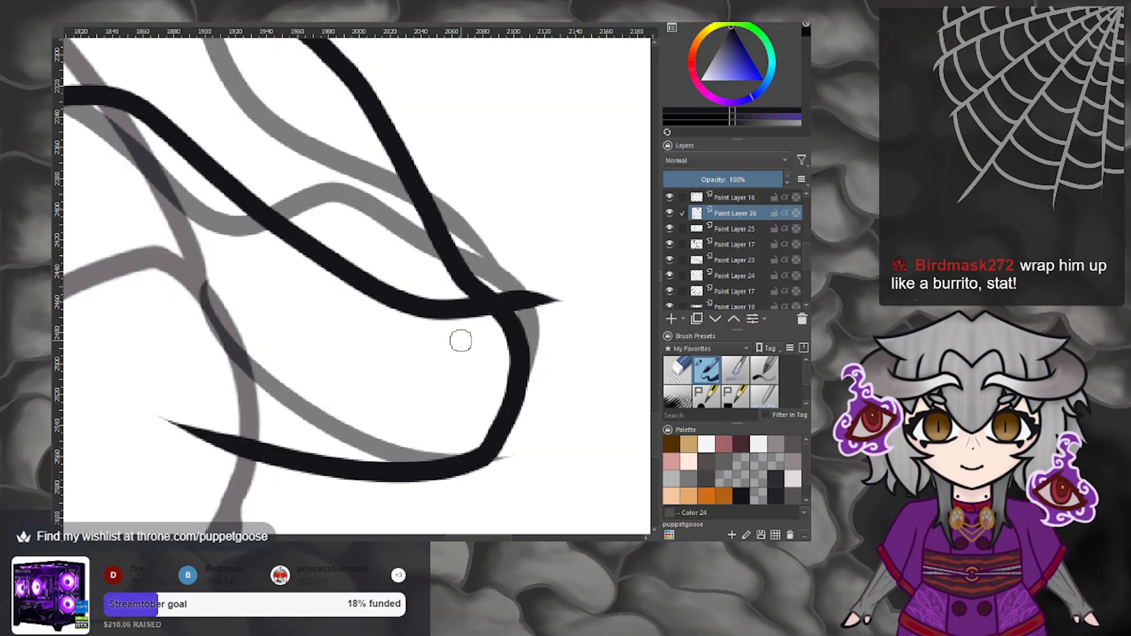
pyautogui.scroll(-1, 463, 265)
pyautogui.scroll(-2, 460, 262)
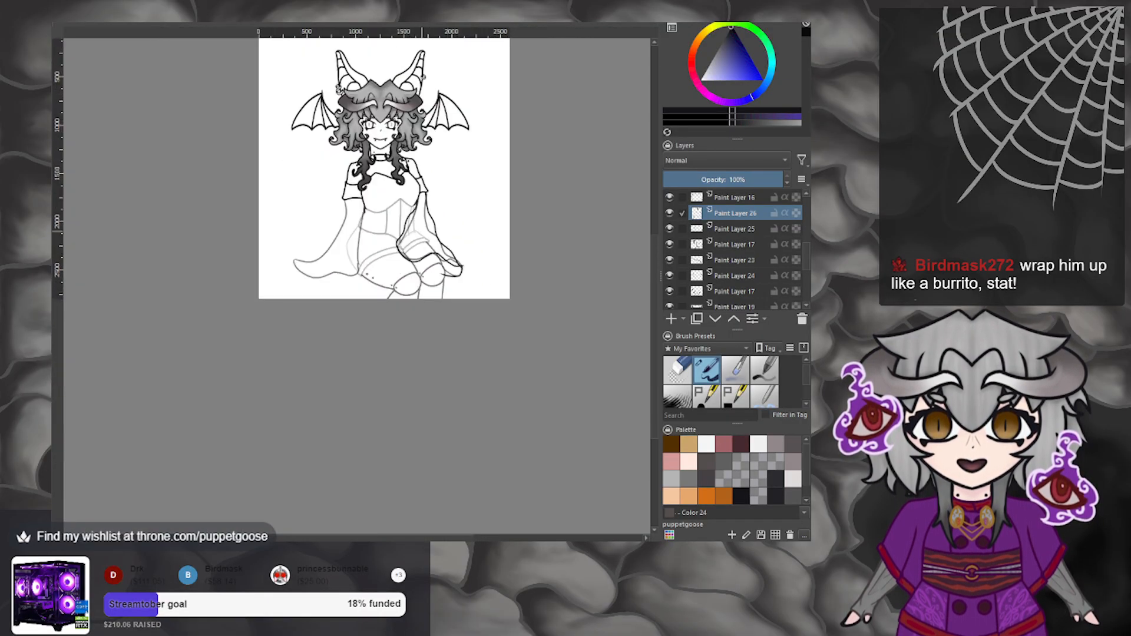
pyautogui.scroll(-1, 412, 228)
pyautogui.scroll(1, 407, 145)
pyautogui.scroll(3, 370, 260)
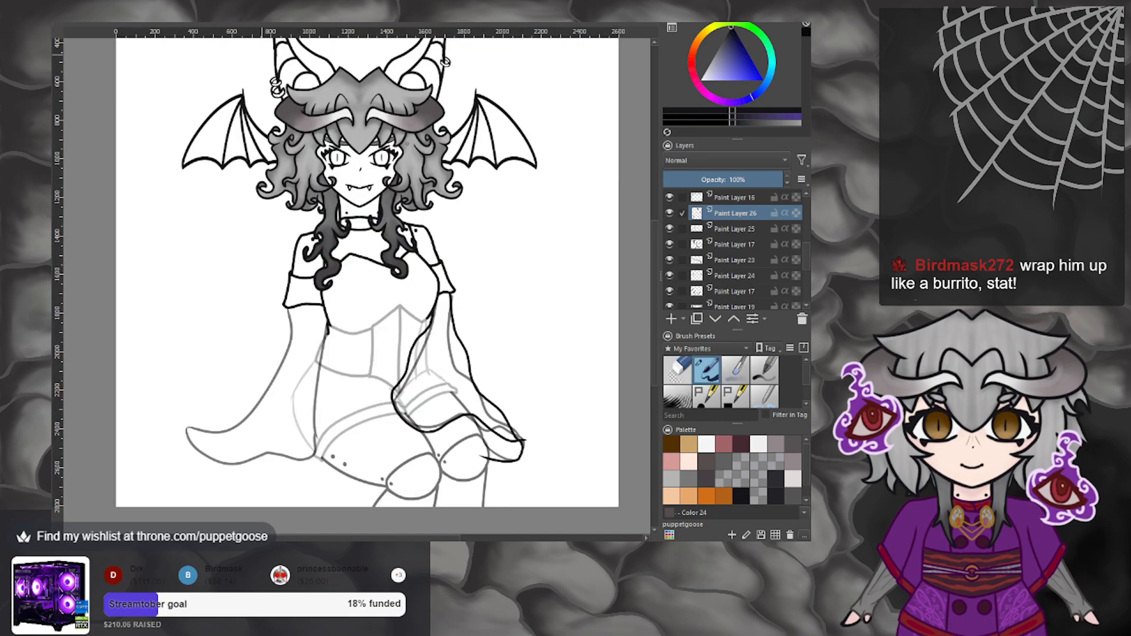
pyautogui.scroll(-1, 370, 260)
pyautogui.scroll(-3, 370, 259)
pyautogui.scroll(2, 380, 223)
pyautogui.scroll(-1, 380, 223)
pyautogui.scroll(1, 380, 223)
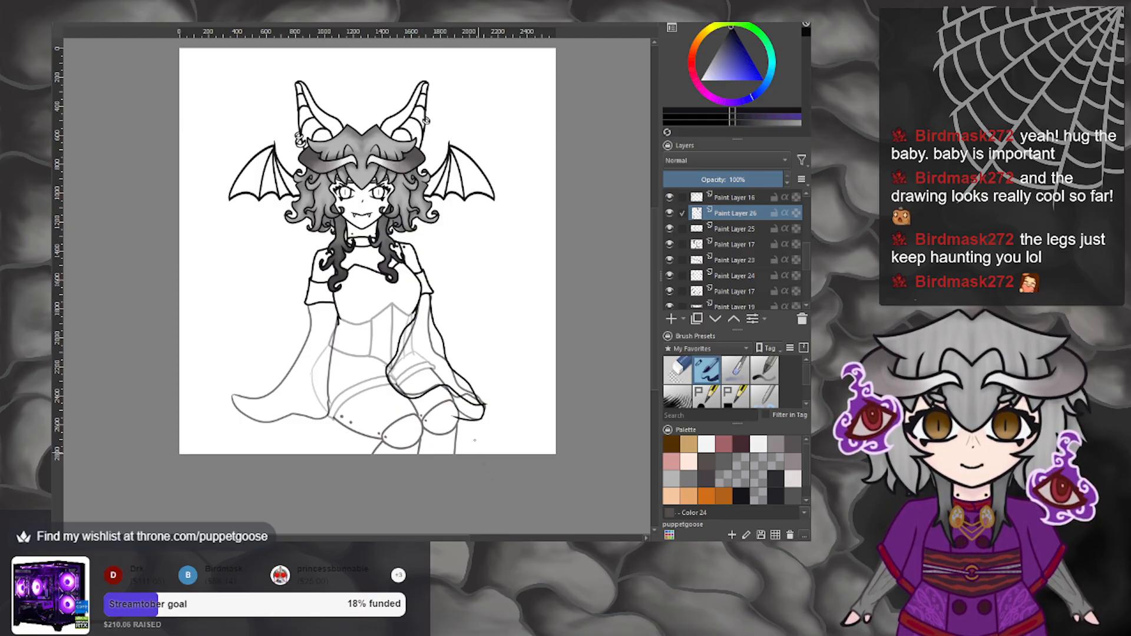
# Trim the hem line's overshoot at the sleeve's outer tip and erase the end of the lower hem line overlapping the knee.
pyautogui.scroll(10, 487, 409)
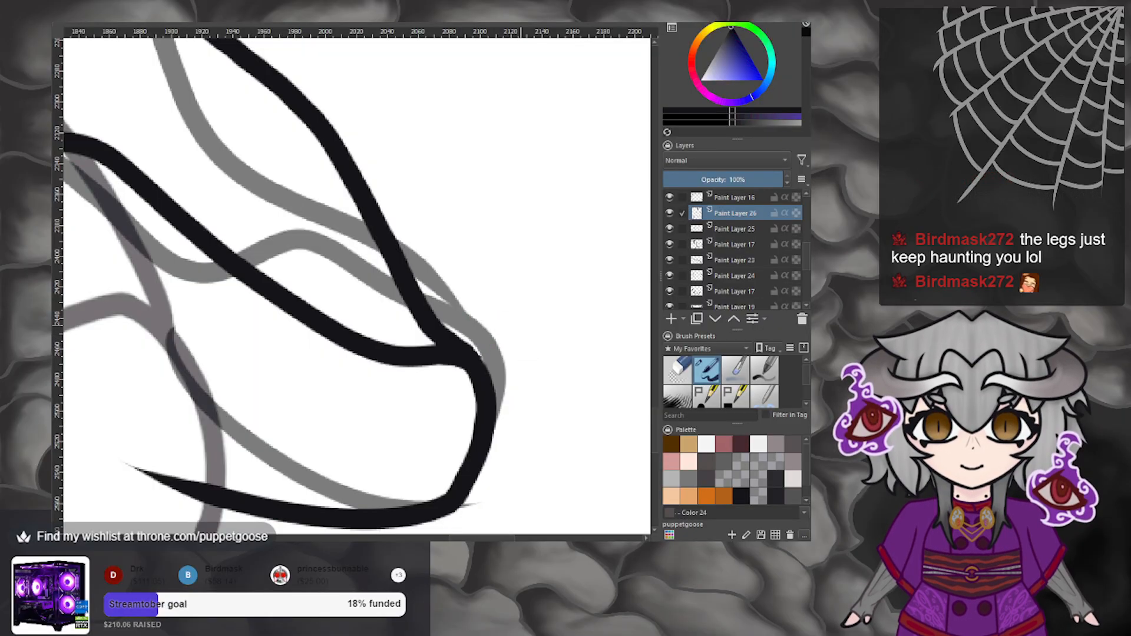
pyautogui.scroll(-6, 522, 316)
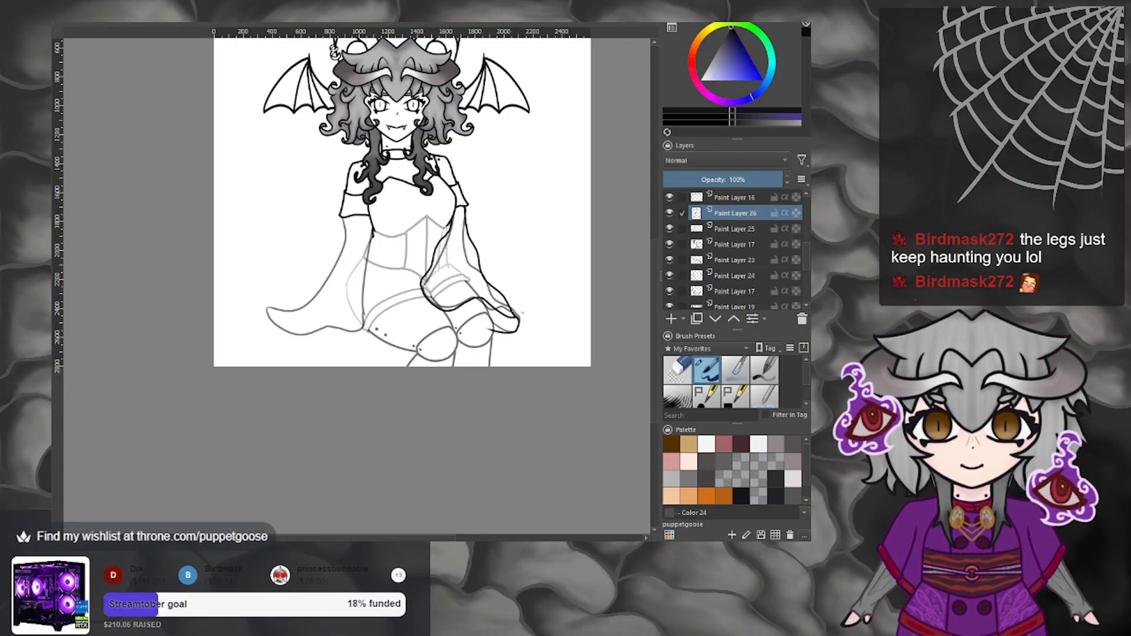
pyautogui.scroll(7, 453, 217)
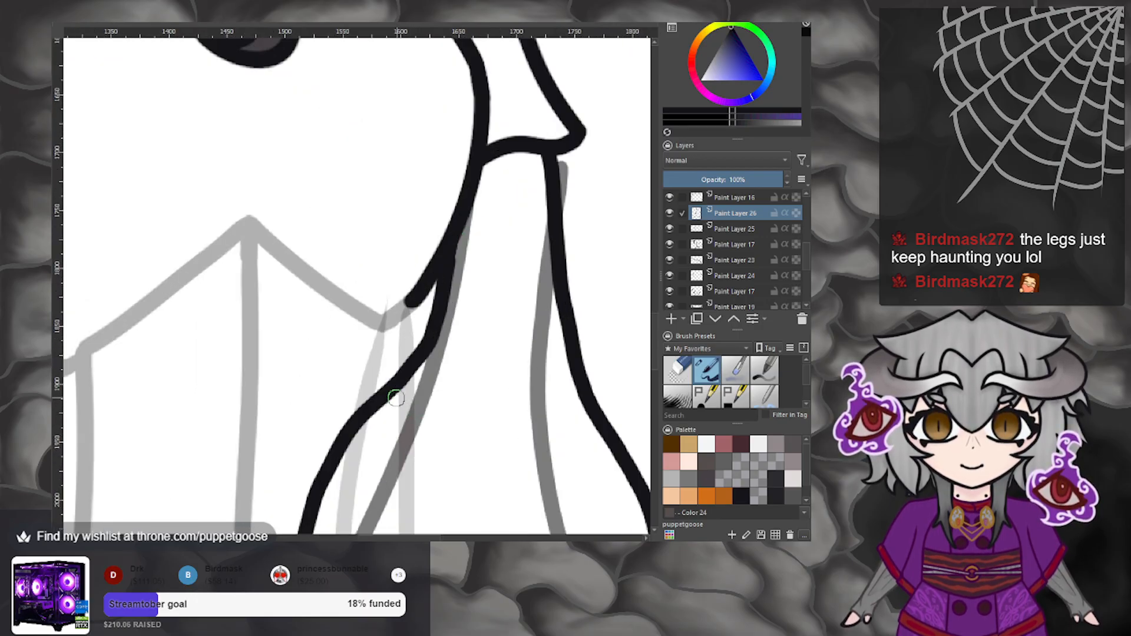
pyautogui.scroll(-5, 433, 367)
pyautogui.scroll(-3, 433, 367)
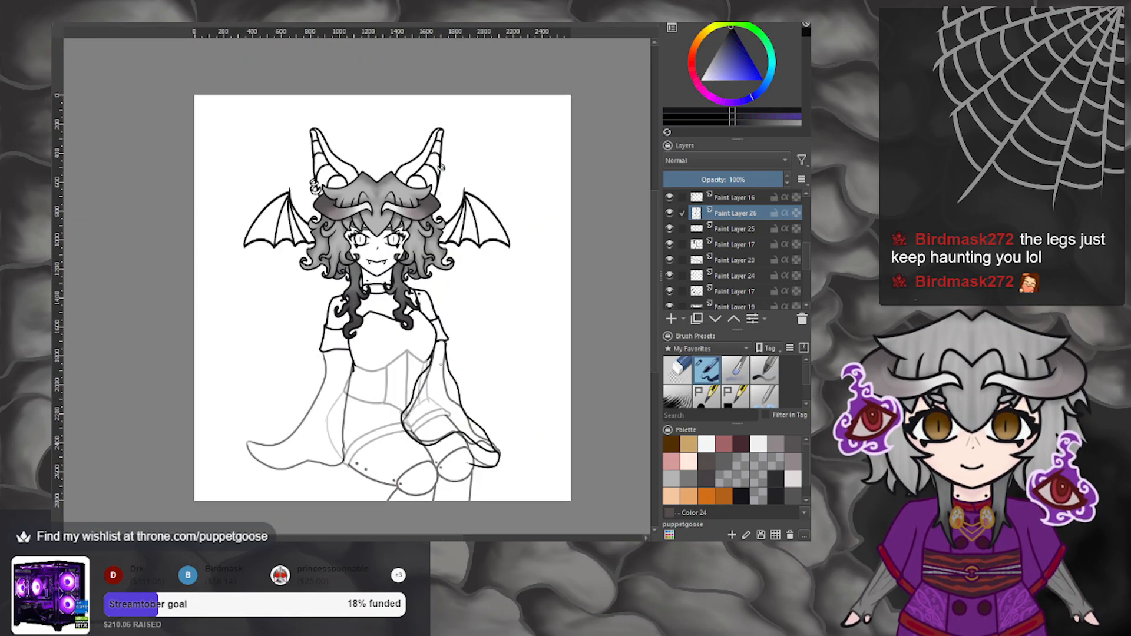
pyautogui.scroll(1, 328, 456)
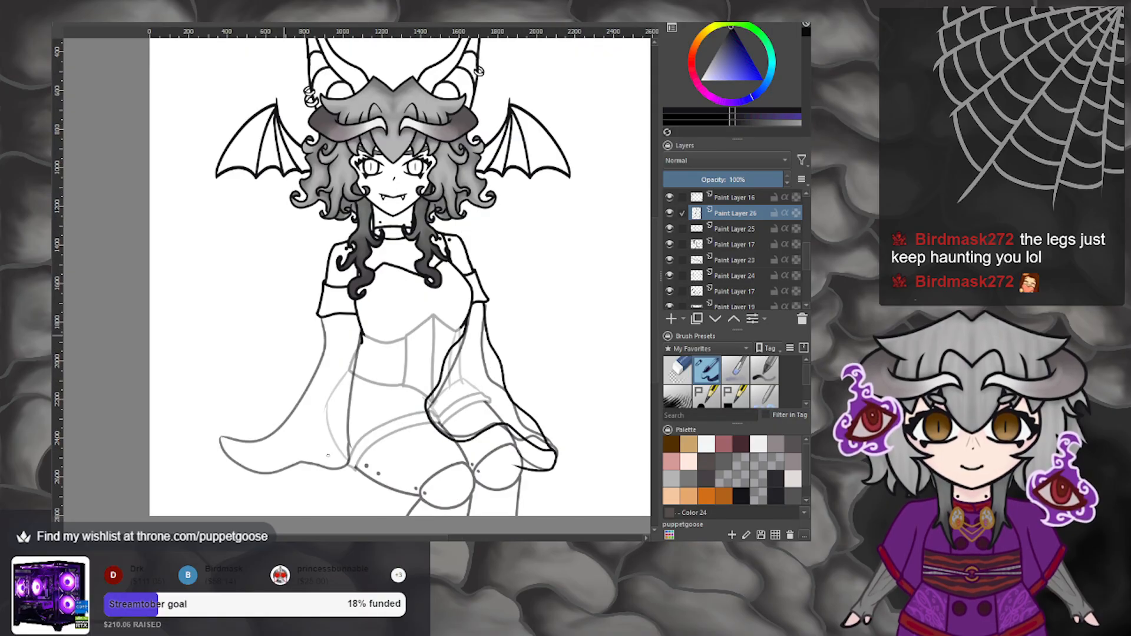
pyautogui.scroll(5, 525, 472)
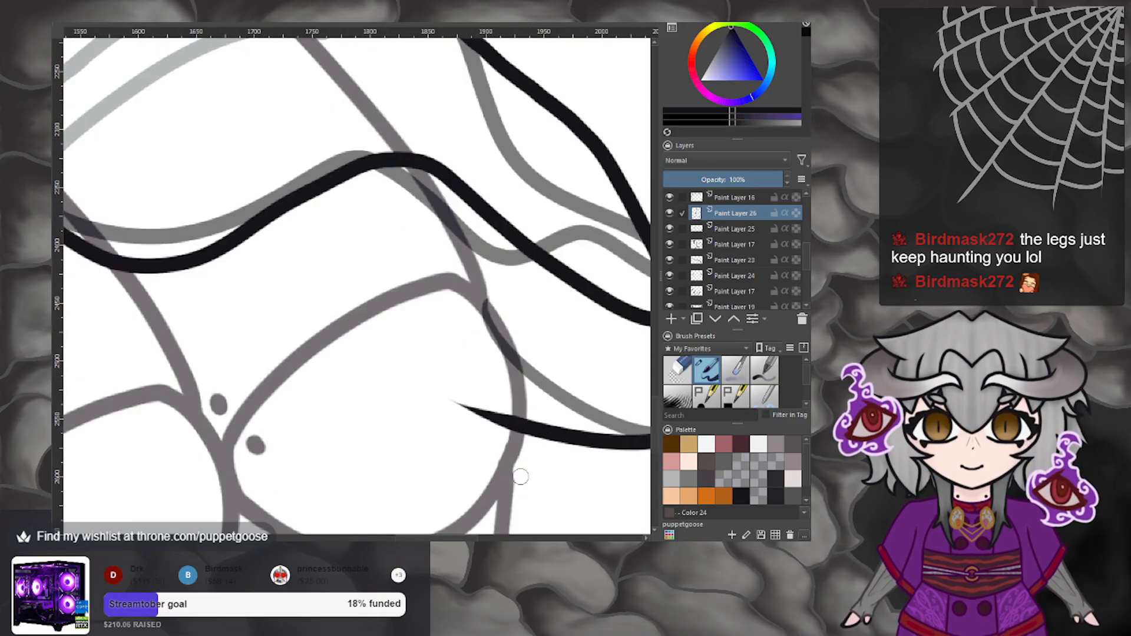
pyautogui.moveTo(454, 392)
pyautogui.mouseDown()
pyautogui.moveTo(467, 432)
pyautogui.moveTo(487, 419)
pyautogui.moveTo(500, 427)
pyautogui.moveTo(507, 413)
pyautogui.moveTo(520, 420)
pyautogui.mouseUp()
pyautogui.scroll(-3, 496, 401)
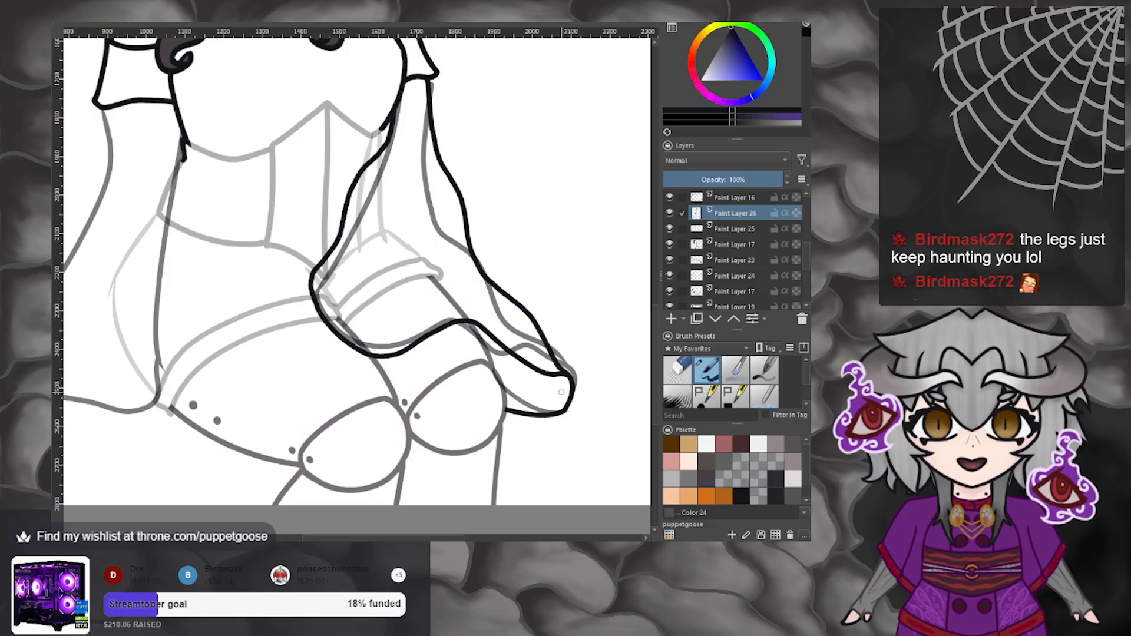
pyautogui.scroll(-3, 558, 384)
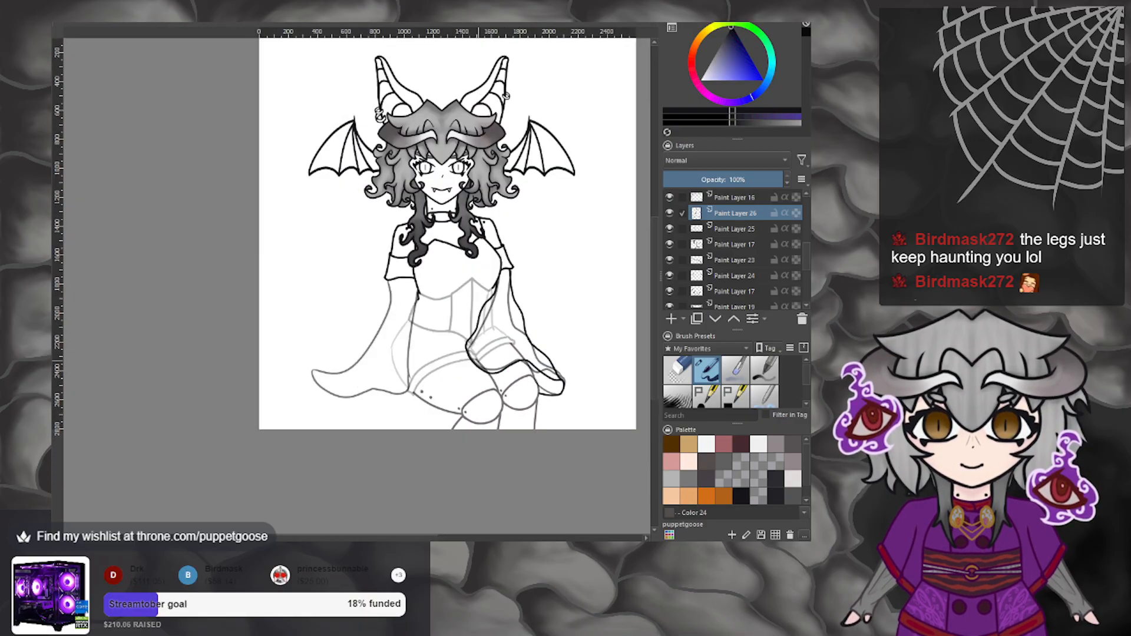
pyautogui.scroll(1, 401, 326)
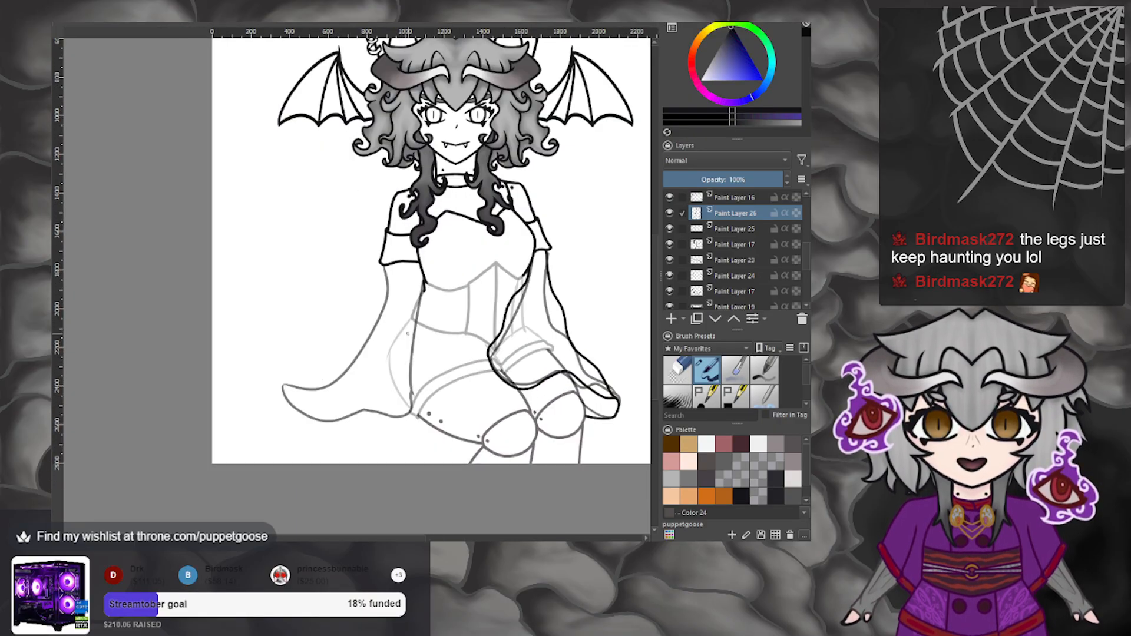
# Mirror the canvas view and ink the opposite sleeve's inner edge from beside the bust down past the thigh, bulging inward over the hip.
pyautogui.press('m')
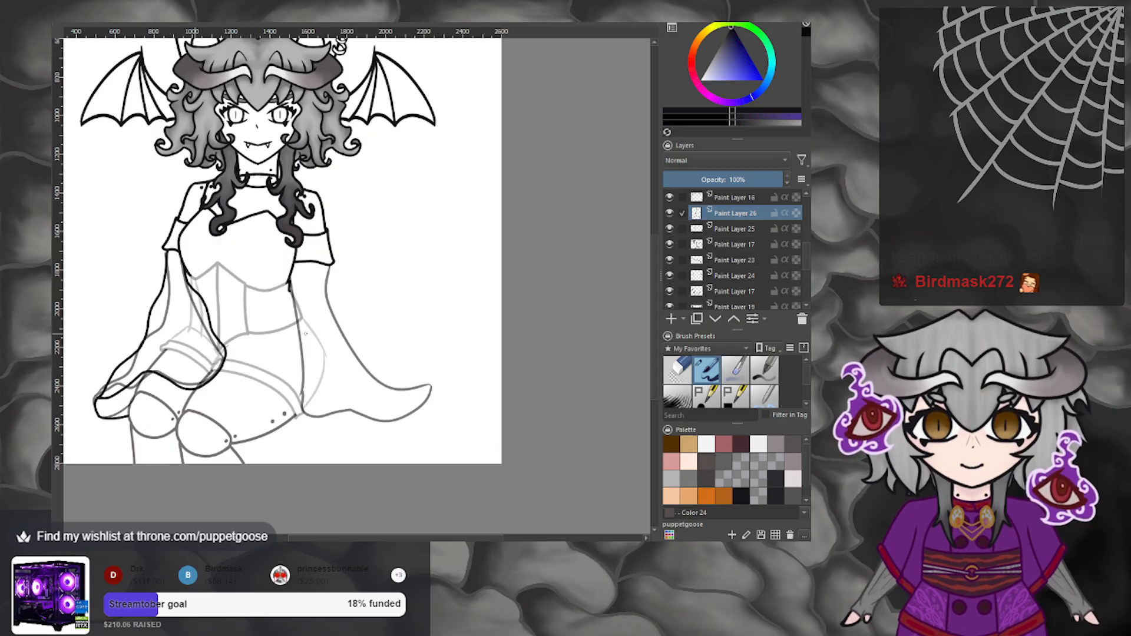
pyautogui.scroll(4, 247, 341)
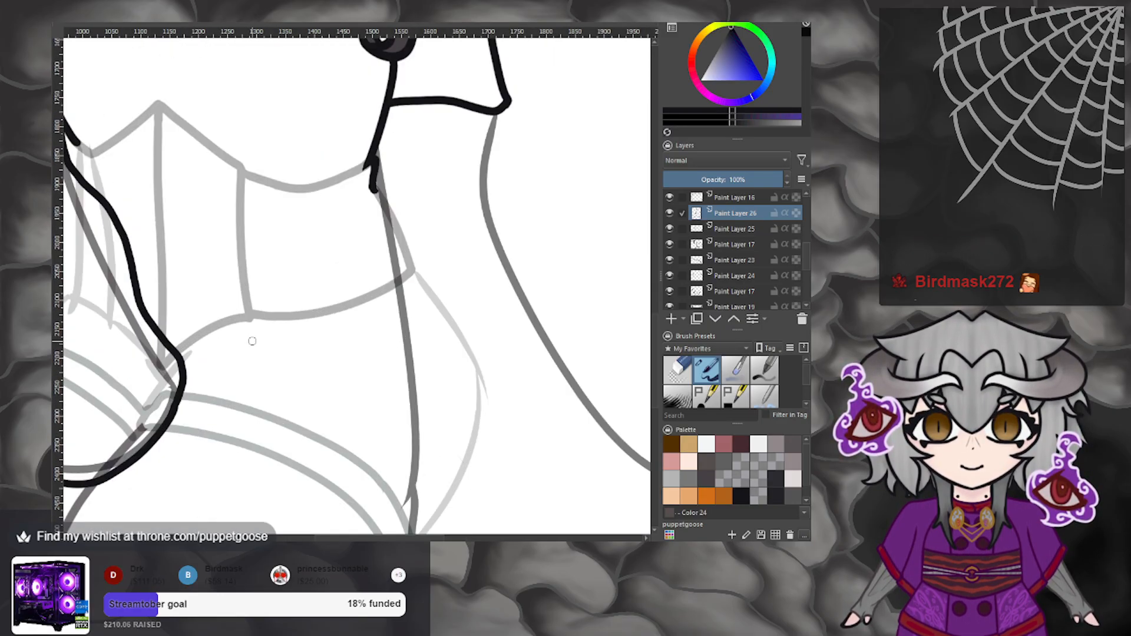
pyautogui.scroll(-2, 252, 341)
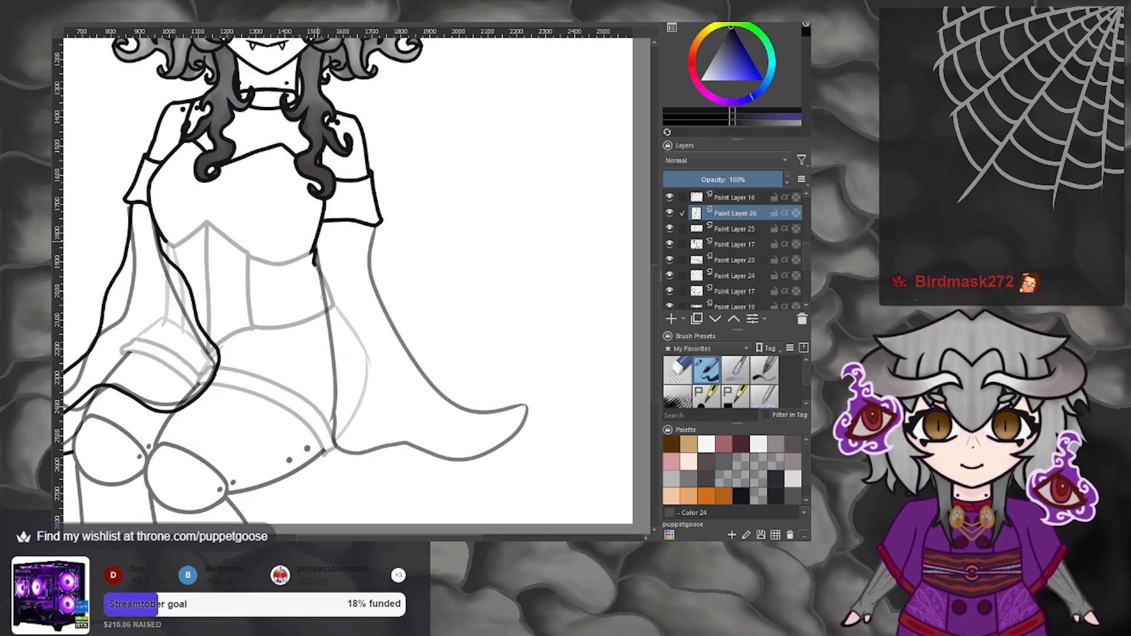
pyautogui.moveTo(316, 243); pyautogui.dragTo(332, 430)
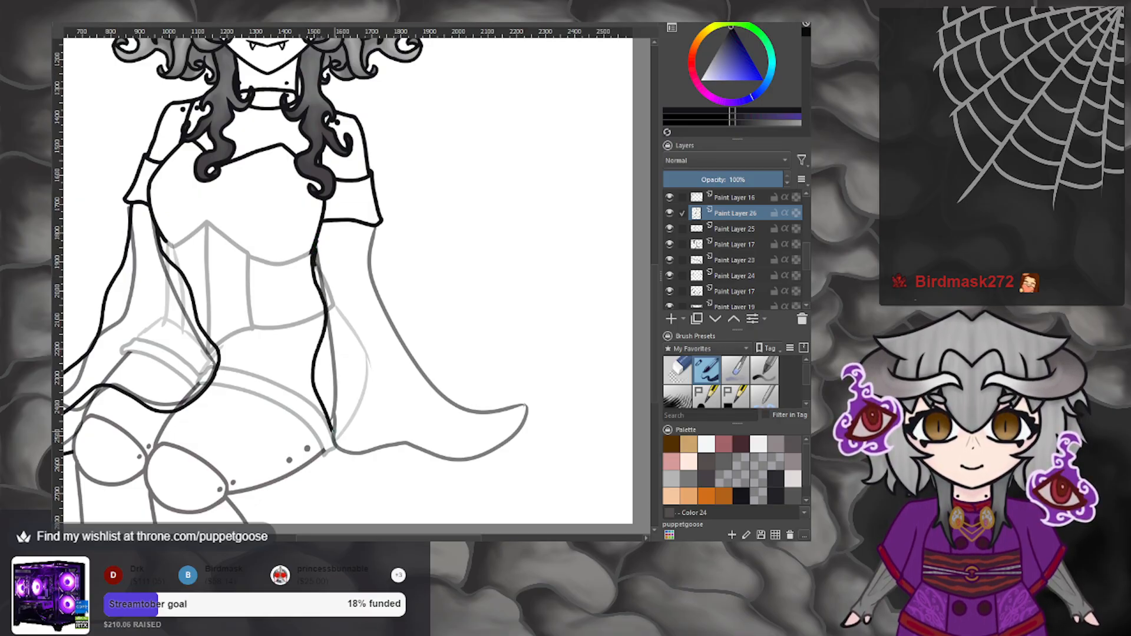
pyautogui.hotkey('ctrl', 'z')
pyautogui.moveTo(316, 238); pyautogui.dragTo(351, 453)
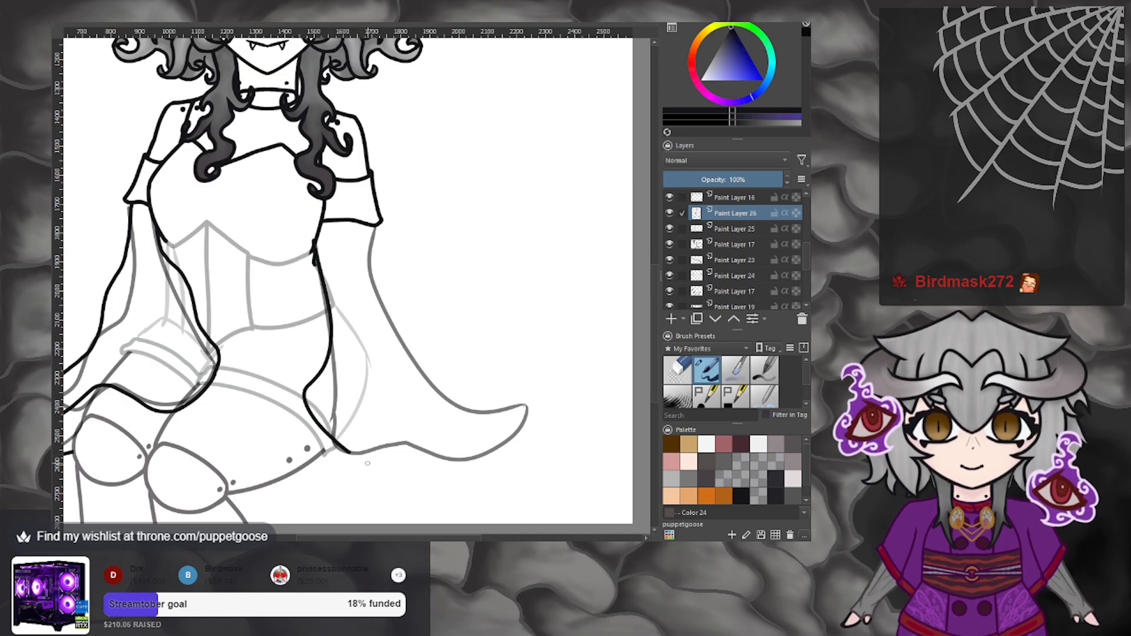
# Ink the flaring sleeve's outer edge from the upper cuff down to its pointed tip, with a slight bend partway.
pyautogui.scroll(-2, 353, 437)
pyautogui.scroll(3, 352, 437)
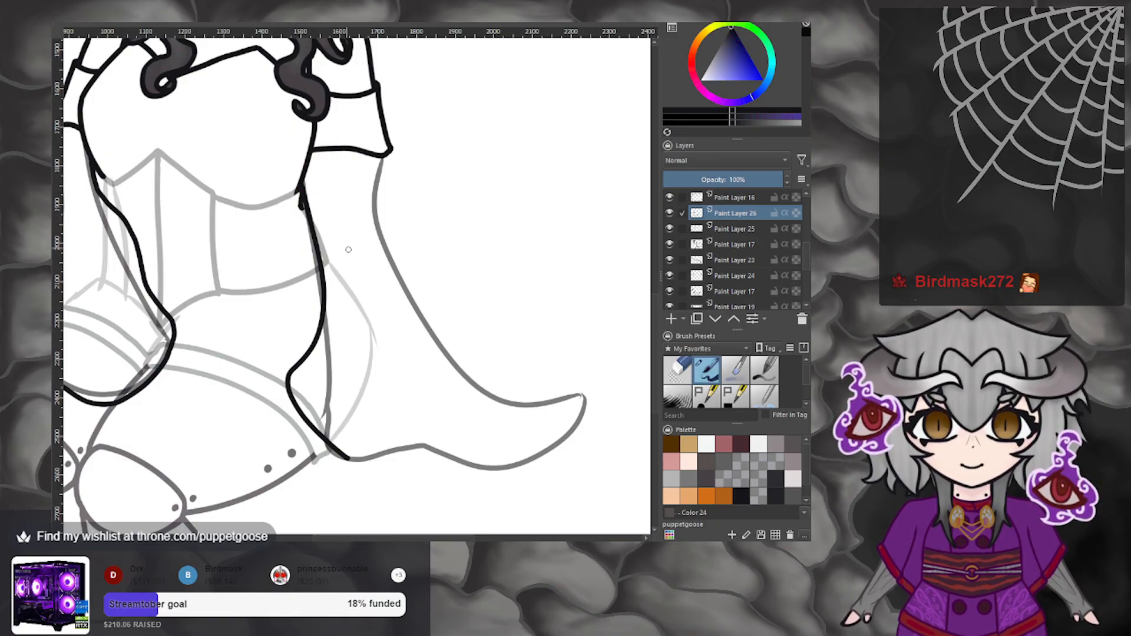
pyautogui.moveTo(383, 154)
pyautogui.mouseDown()
pyautogui.moveTo(382, 213)
pyautogui.moveTo(460, 352)
pyautogui.moveTo(557, 394)
pyautogui.moveTo(563, 429)
pyautogui.mouseUp()
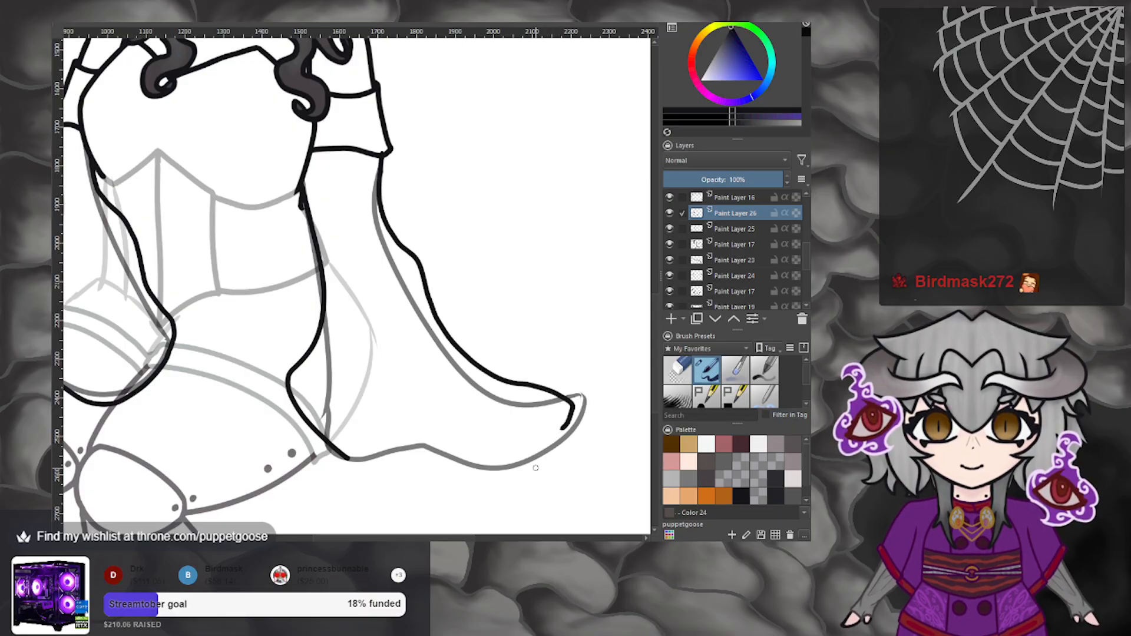
# Mirror the canvas view back and ink the flaring sleeve's wavy bottom hem from the pointed tip to the inner edge.
pyautogui.moveTo(346, 456)
pyautogui.mouseDown()
pyautogui.moveTo(431, 466)
pyautogui.moveTo(542, 422)
pyautogui.mouseUp()
pyautogui.press('m')
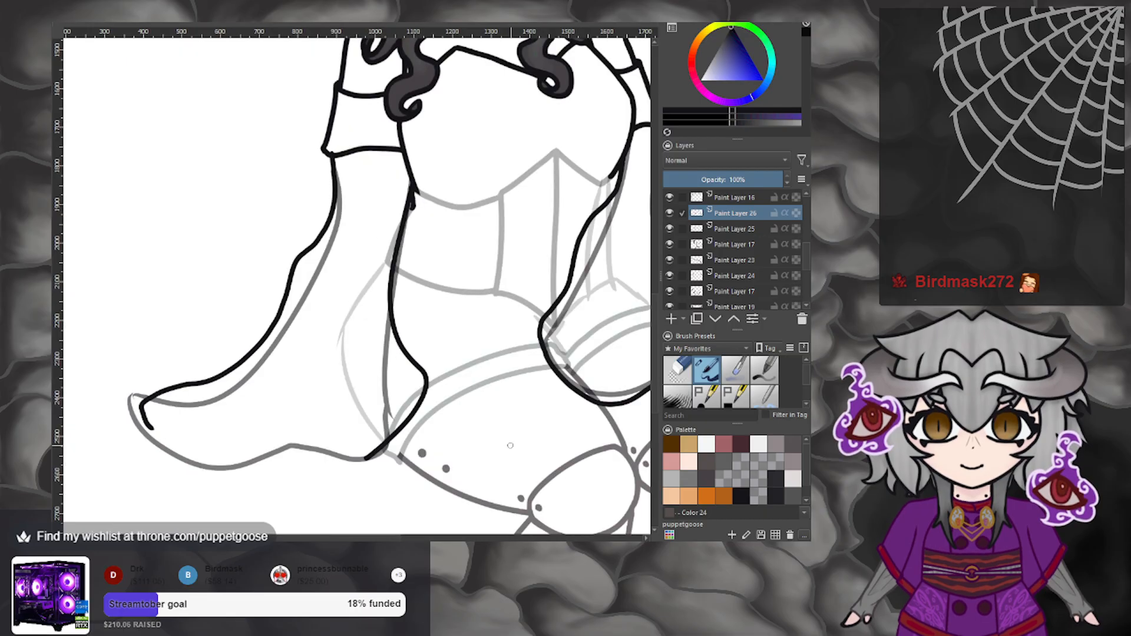
pyautogui.moveTo(150, 424)
pyautogui.mouseDown()
pyautogui.moveTo(166, 443)
pyautogui.moveTo(222, 449)
pyautogui.moveTo(270, 438)
pyautogui.moveTo(316, 460)
pyautogui.moveTo(389, 462)
pyautogui.mouseUp()
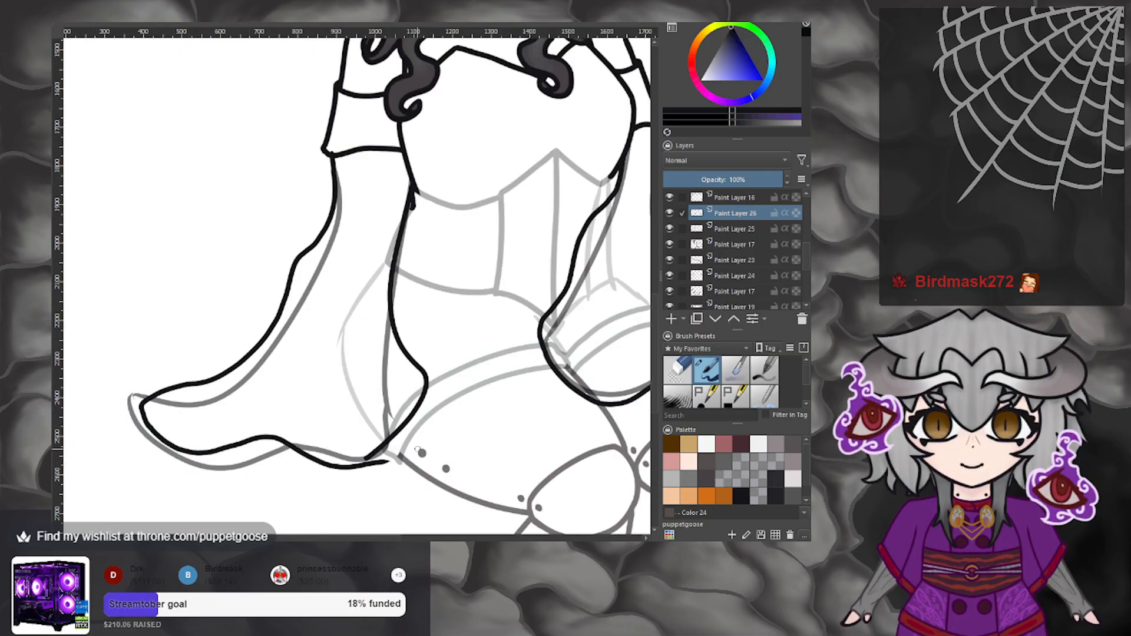
pyautogui.scroll(-6, 412, 450)
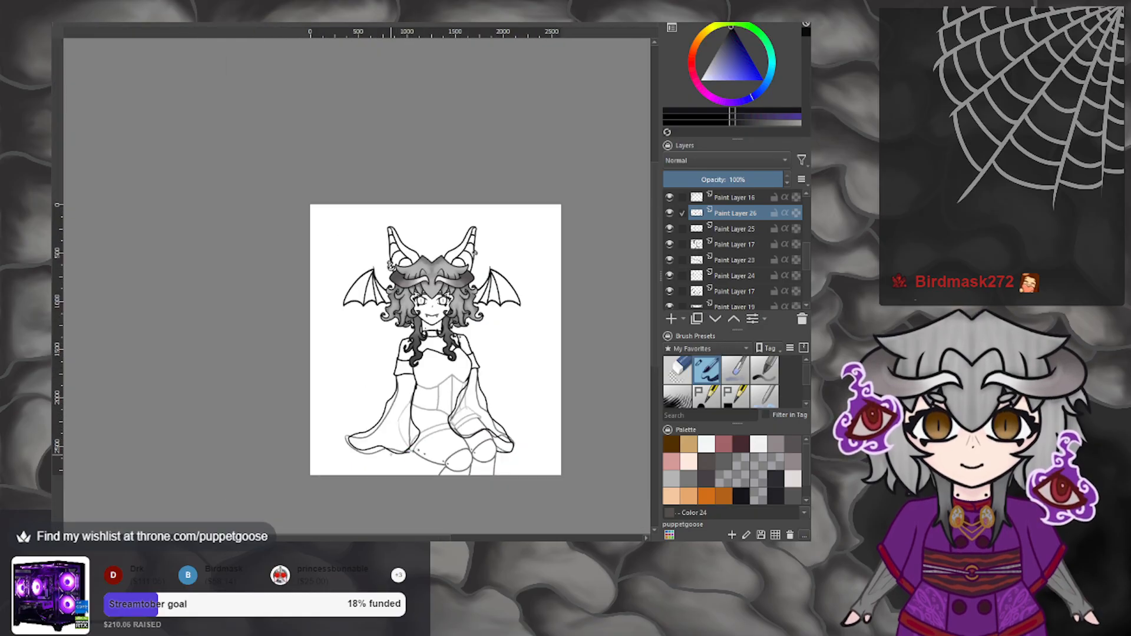
# Mirror the canvas view and join the flaring sleeve's inner edge to its wavy hem with a smooth rounded corner.
pyautogui.scroll(6, 506, 430)
pyautogui.press('m')
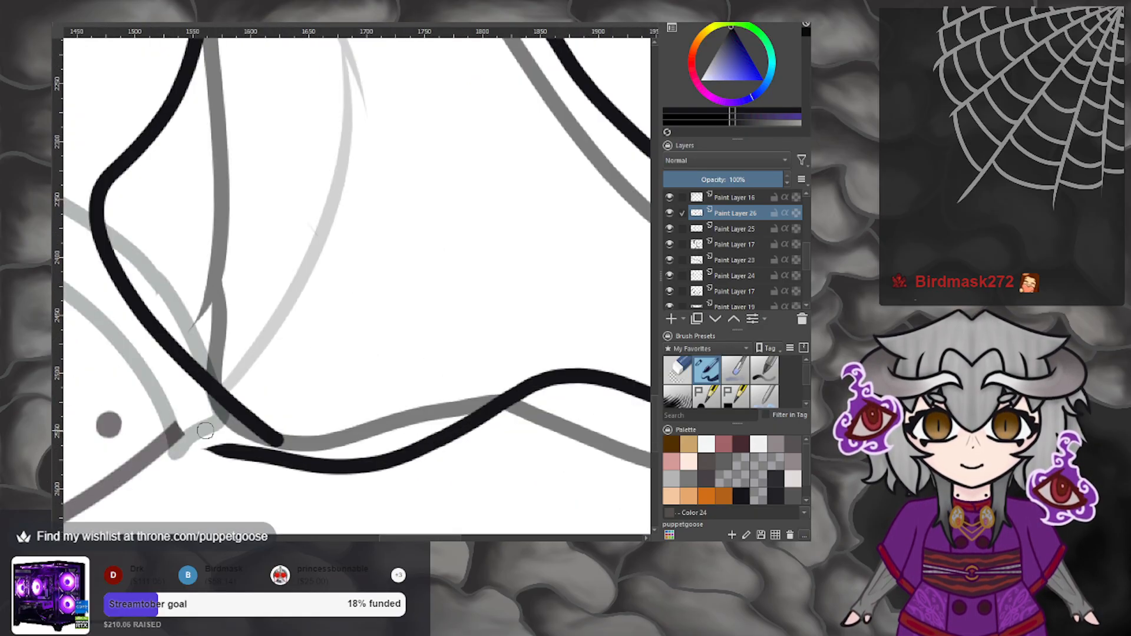
pyautogui.moveTo(280, 446); pyautogui.dragTo(348, 465)
pyautogui.moveTo(245, 475)
pyautogui.mouseDown()
pyautogui.moveTo(191, 460)
pyautogui.moveTo(247, 457)
pyautogui.moveTo(244, 448)
pyautogui.moveTo(318, 477)
pyautogui.mouseUp()
pyautogui.hotkey('ctrl', 'z')
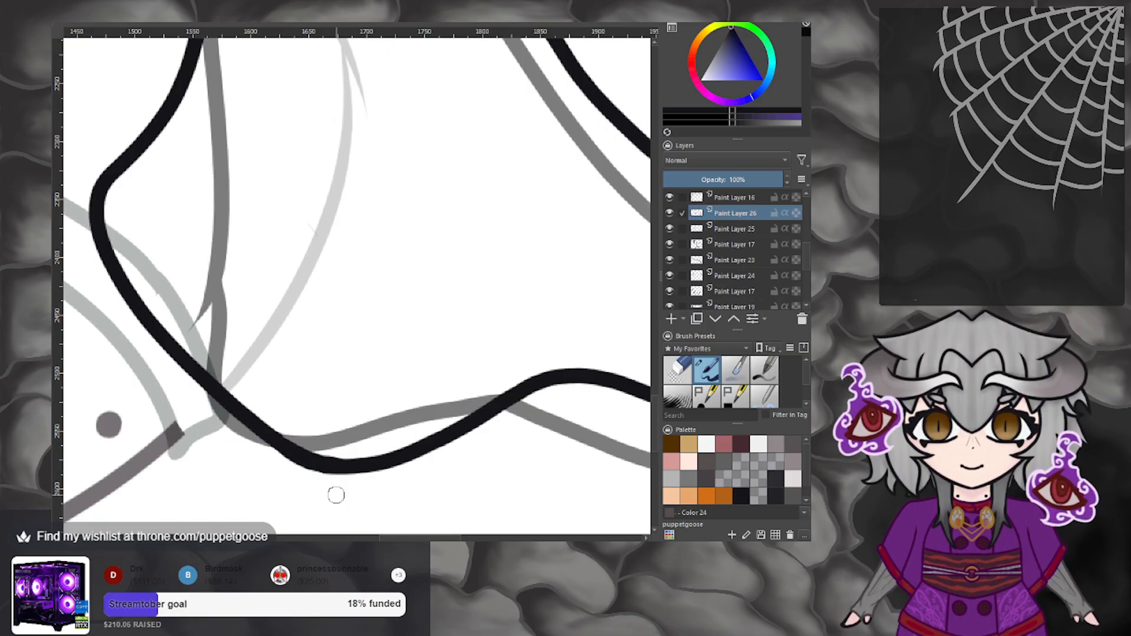
pyautogui.scroll(-2, 323, 463)
pyautogui.scroll(-2, 338, 454)
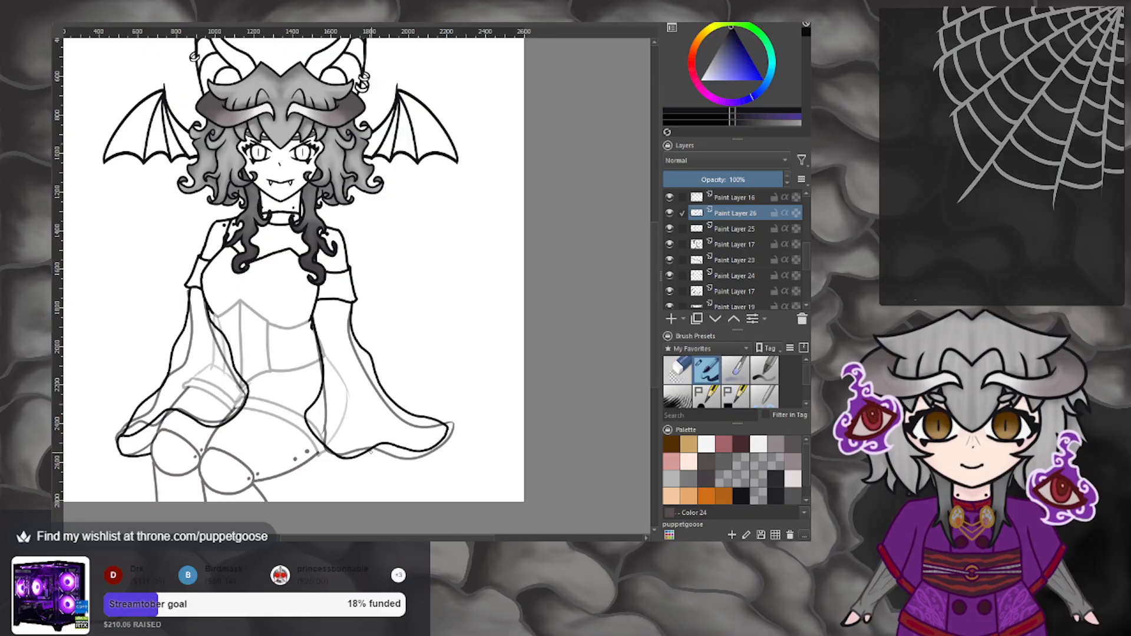
pyautogui.scroll(4, 395, 439)
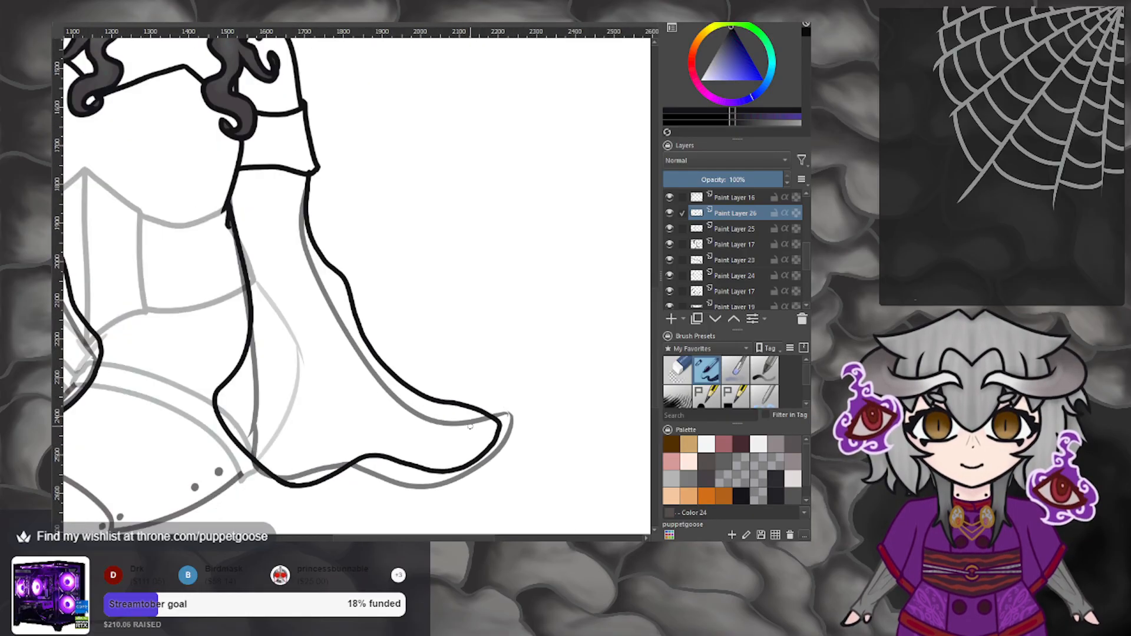
pyautogui.scroll(2, 237, 145)
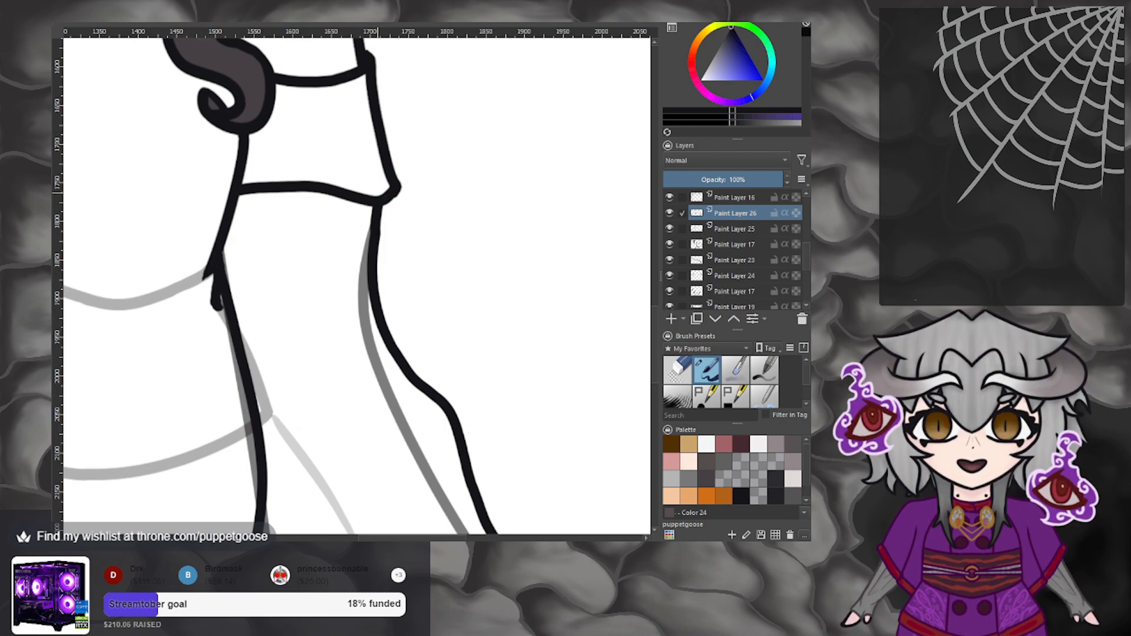
pyautogui.scroll(-5, 377, 188)
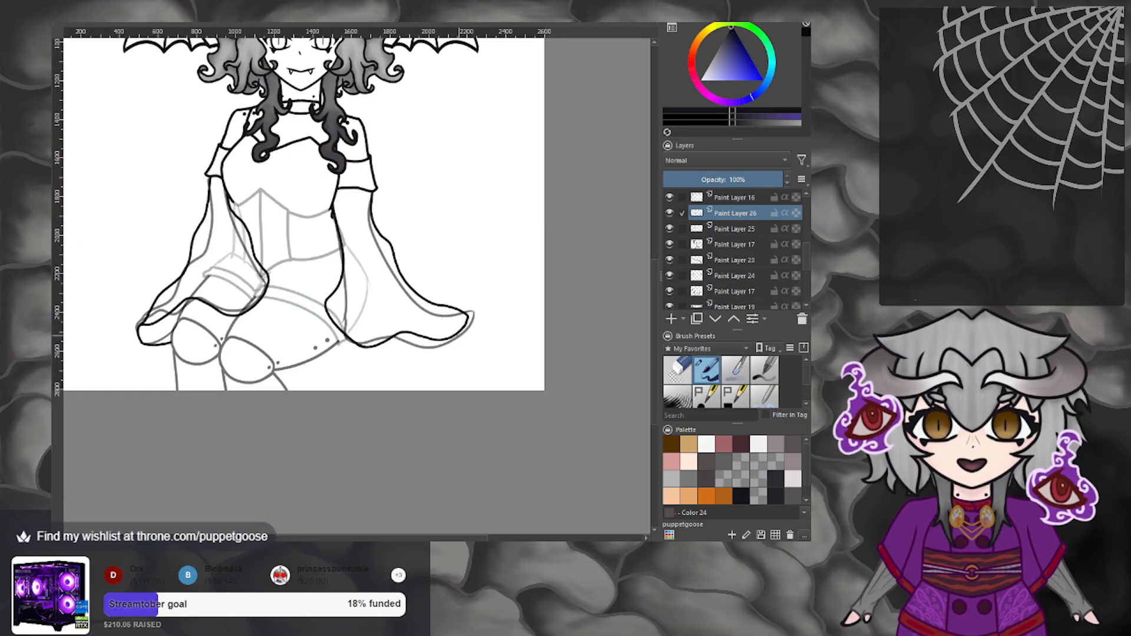
# Mirror the canvas view back, erase the flaring sleeve's rounded outer tip and redraw it as a sharp upturned point blending into the outer edge.
pyautogui.scroll(5, 471, 318)
pyautogui.press('m')
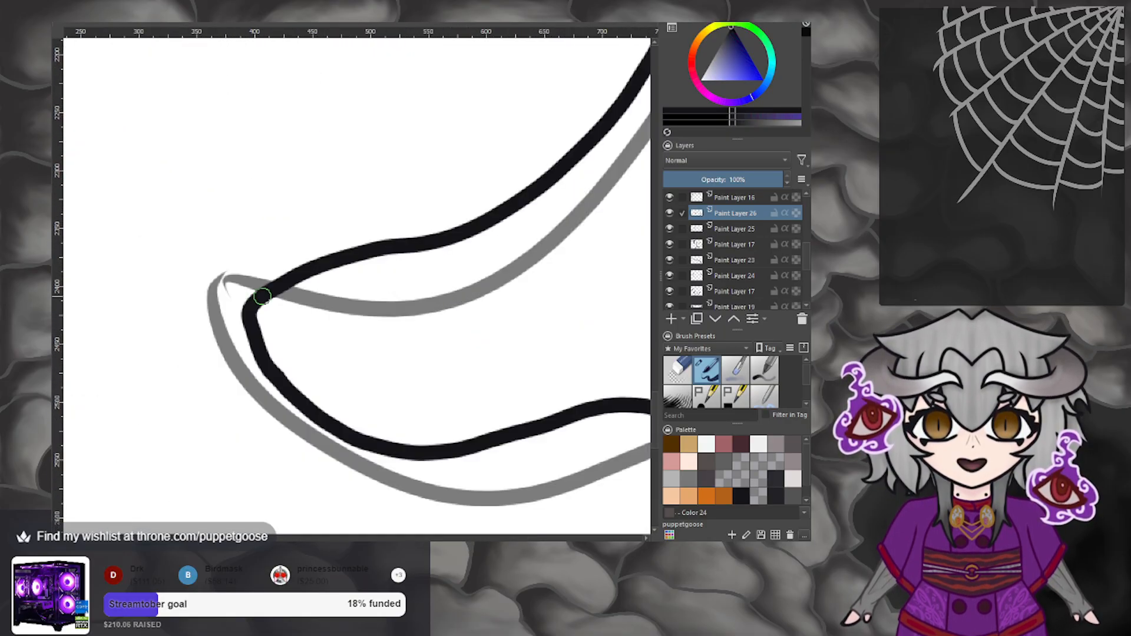
pyautogui.moveTo(265, 319)
pyautogui.mouseDown()
pyautogui.moveTo(240, 295)
pyautogui.moveTo(270, 304)
pyautogui.moveTo(266, 316)
pyautogui.moveTo(258, 268)
pyautogui.moveTo(270, 265)
pyautogui.mouseUp()
pyautogui.hotkey('ctrl', 'z')
pyautogui.press('e')
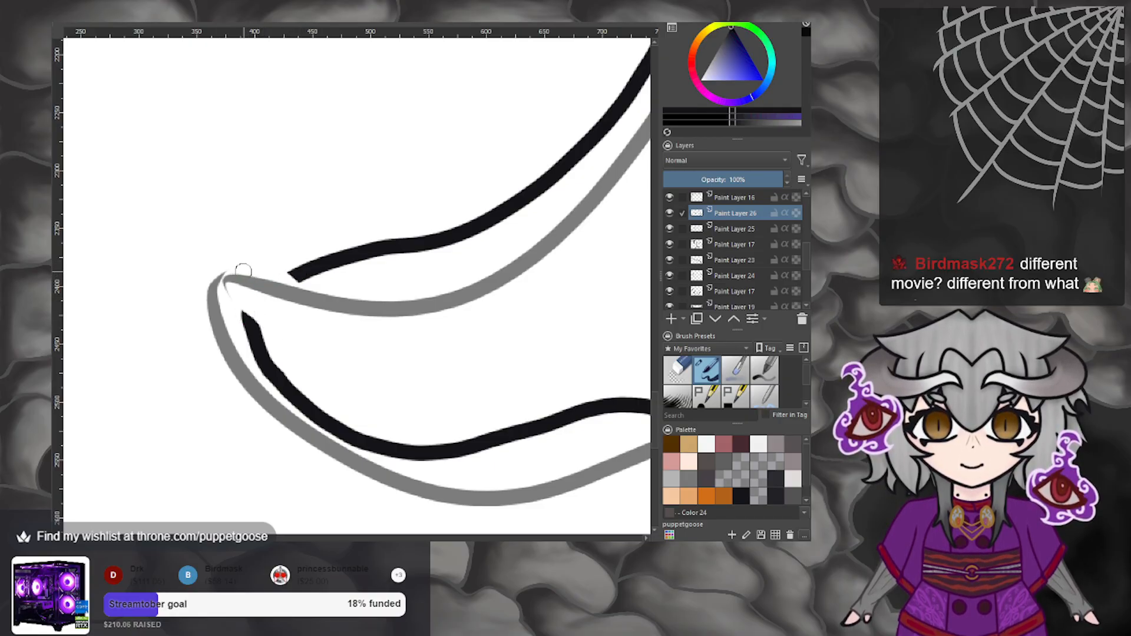
pyautogui.moveTo(298, 275)
pyautogui.mouseDown()
pyautogui.moveTo(242, 266)
pyautogui.moveTo(224, 248)
pyautogui.moveTo(273, 338)
pyautogui.moveTo(282, 337)
pyautogui.moveTo(264, 343)
pyautogui.moveTo(247, 326)
pyautogui.moveTo(257, 350)
pyautogui.moveTo(254, 333)
pyautogui.moveTo(273, 339)
pyautogui.moveTo(250, 304)
pyautogui.moveTo(268, 331)
pyautogui.mouseUp()
pyautogui.press('e')
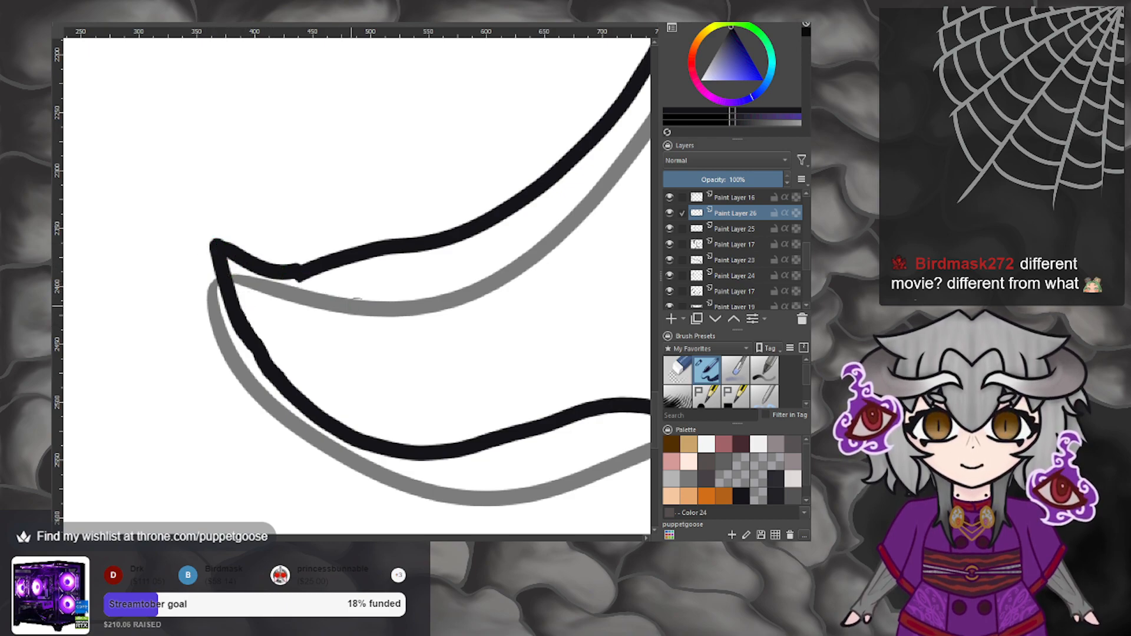
pyautogui.moveTo(298, 268); pyautogui.dragTo(333, 271)
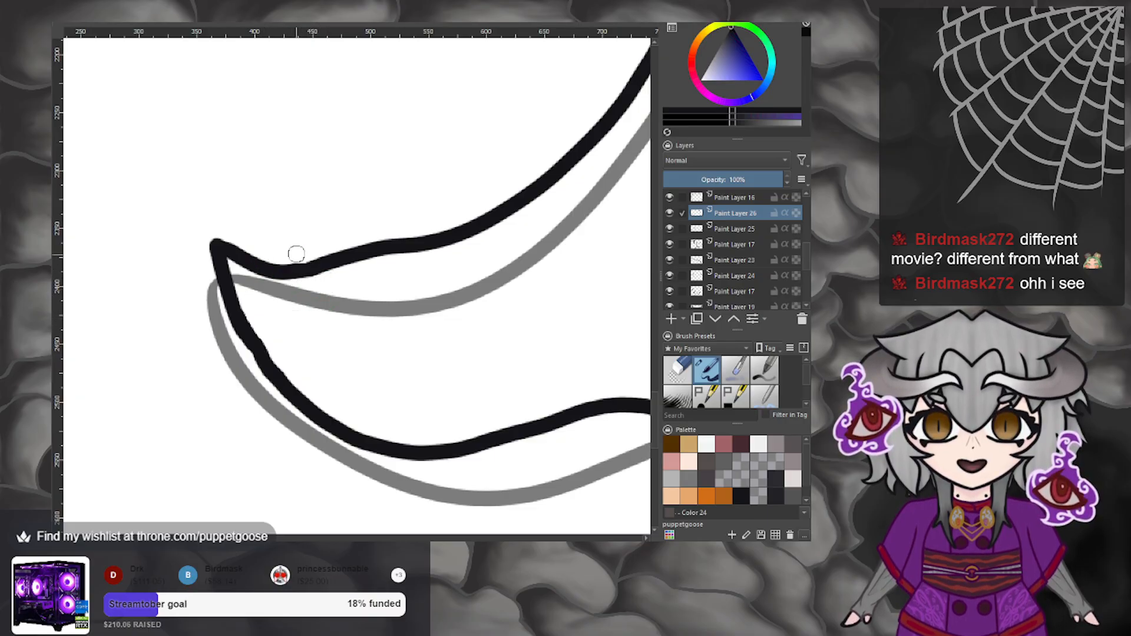
pyautogui.moveTo(303, 269); pyautogui.dragTo(290, 258)
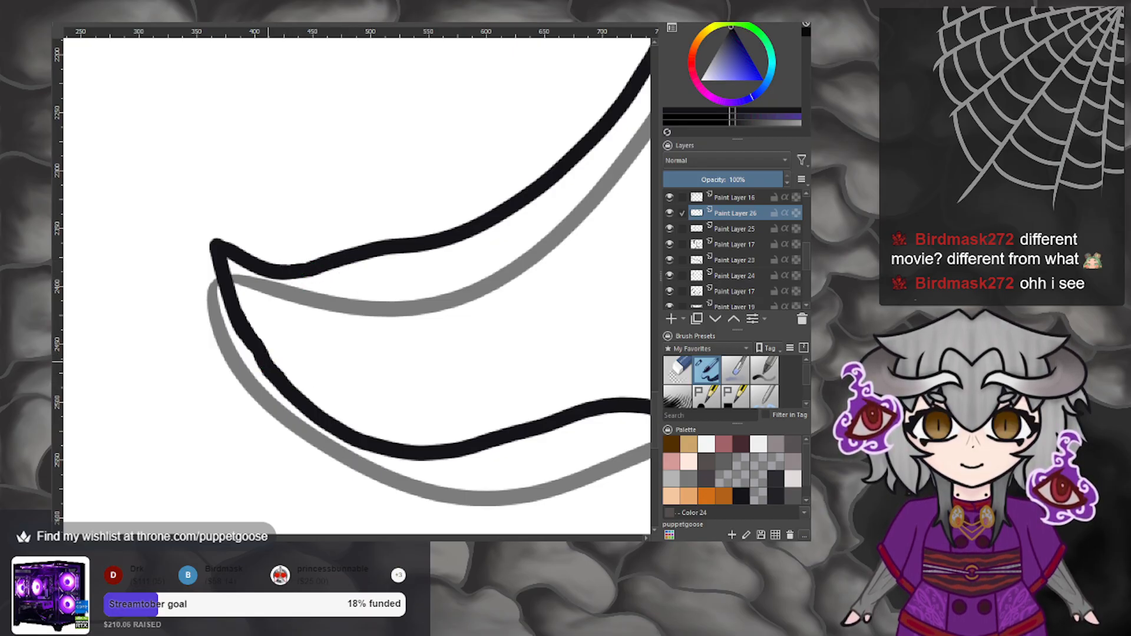
# Trim the end of the upturned point at the sleeve's outer tip.
pyautogui.scroll(-2, 199, 159)
pyautogui.scroll(4, 199, 160)
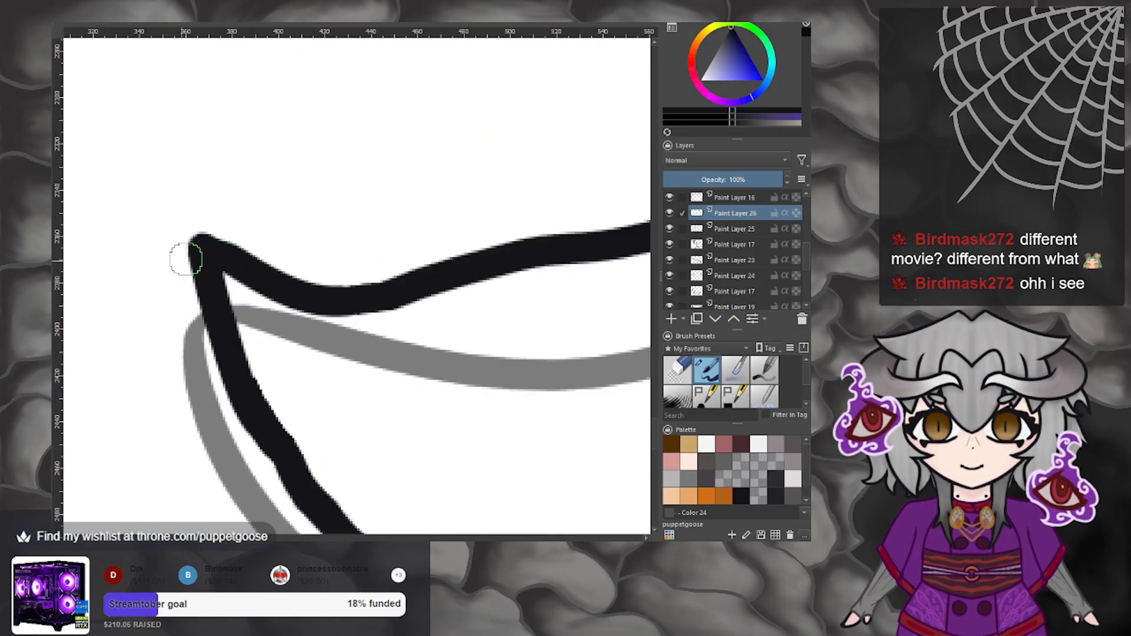
pyautogui.moveTo(181, 254); pyautogui.dragTo(220, 226)
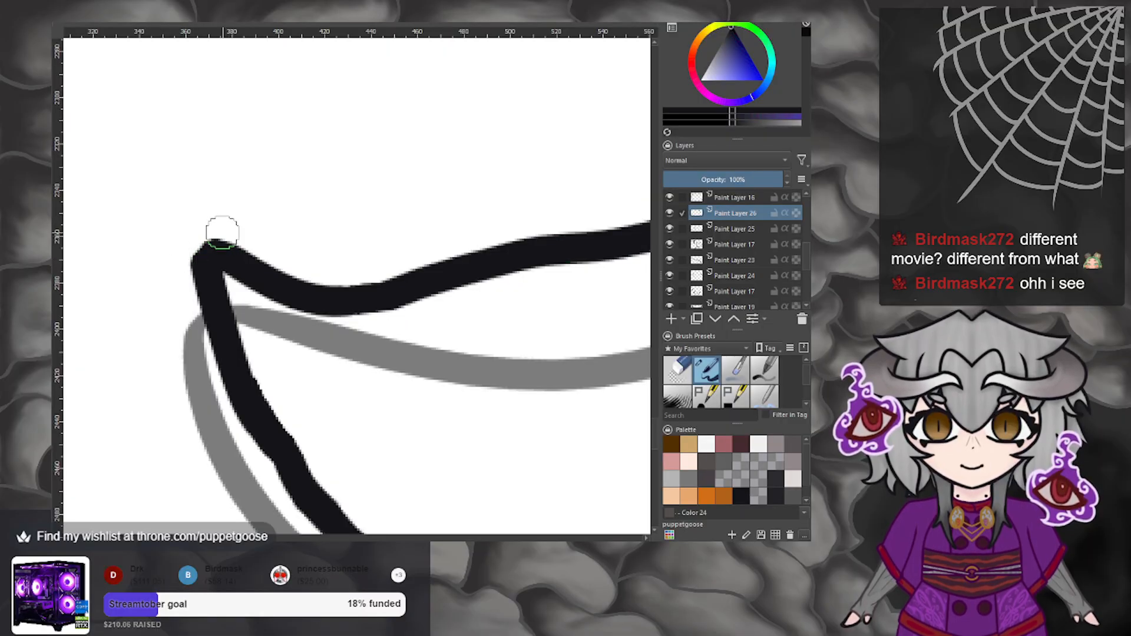
pyautogui.scroll(-7, 265, 261)
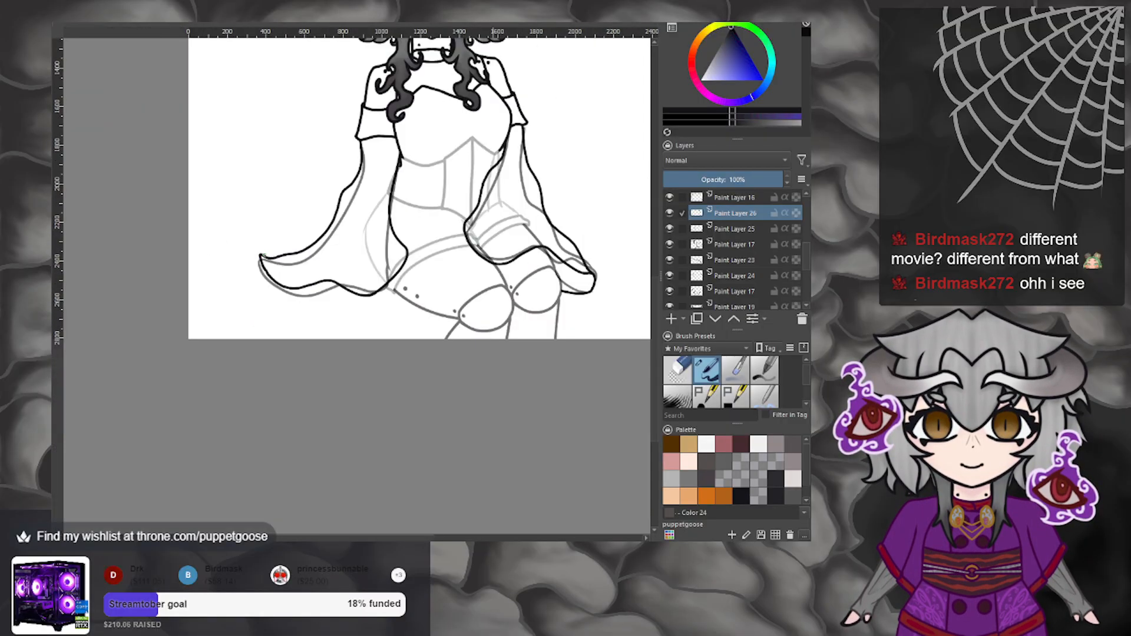
pyautogui.scroll(-3, 358, 293)
pyautogui.scroll(2, 383, 254)
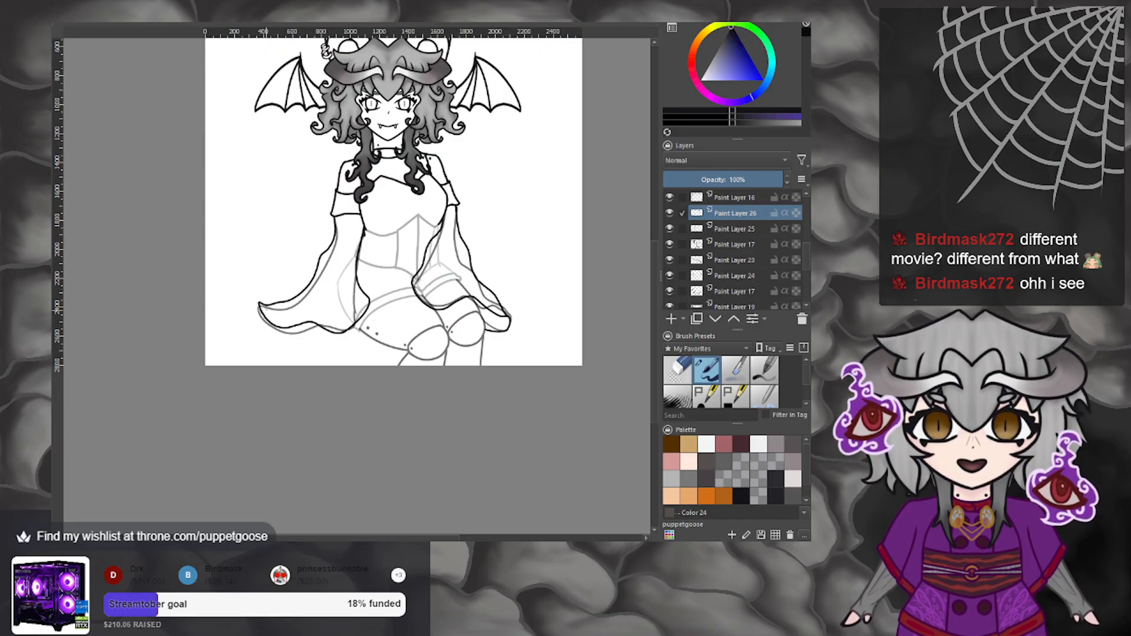
# Erase the upturned point, leaving a gap between the sleeve's outer edge and its hem.
pyautogui.scroll(6, 269, 311)
pyautogui.moveTo(210, 250)
pyautogui.mouseDown()
pyautogui.moveTo(241, 274)
pyautogui.moveTo(212, 327)
pyautogui.mouseUp()
pyautogui.hotkey('ctrl', 'z')
pyautogui.moveTo(242, 268)
pyautogui.mouseDown()
pyautogui.moveTo(205, 363)
pyautogui.moveTo(217, 283)
pyautogui.moveTo(194, 327)
pyautogui.mouseUp()
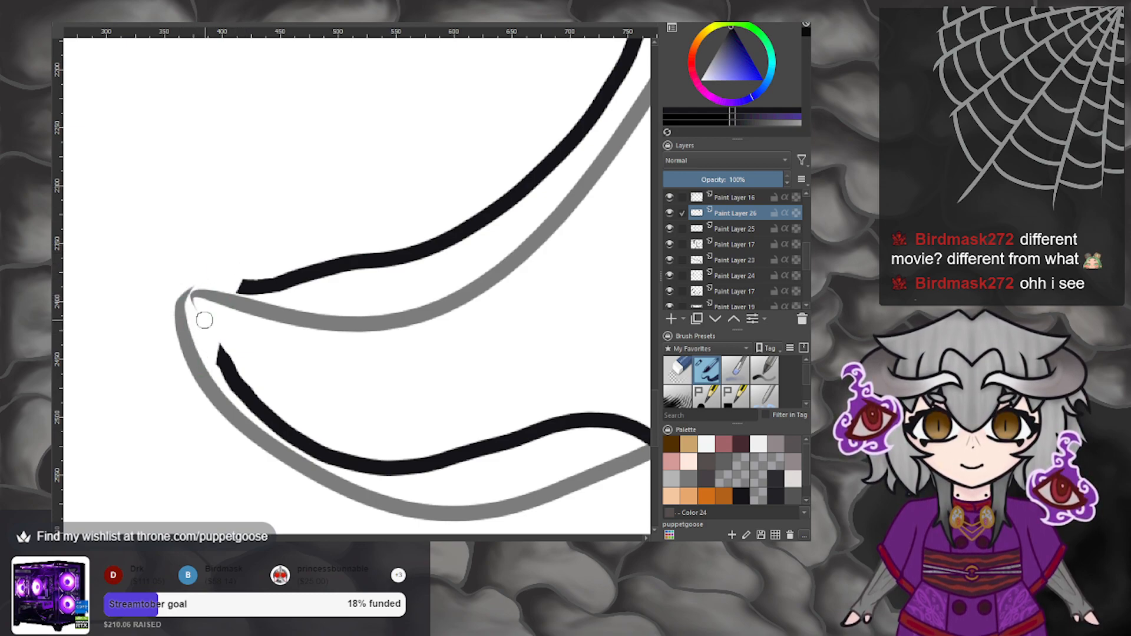
# Extend the open end of the sleeve's hem line upward toward the missing tip with a tapering stroke.
pyautogui.moveTo(226, 362)
pyautogui.mouseDown()
pyautogui.moveTo(212, 333)
pyautogui.moveTo(227, 291)
pyautogui.moveTo(253, 282)
pyautogui.mouseUp()
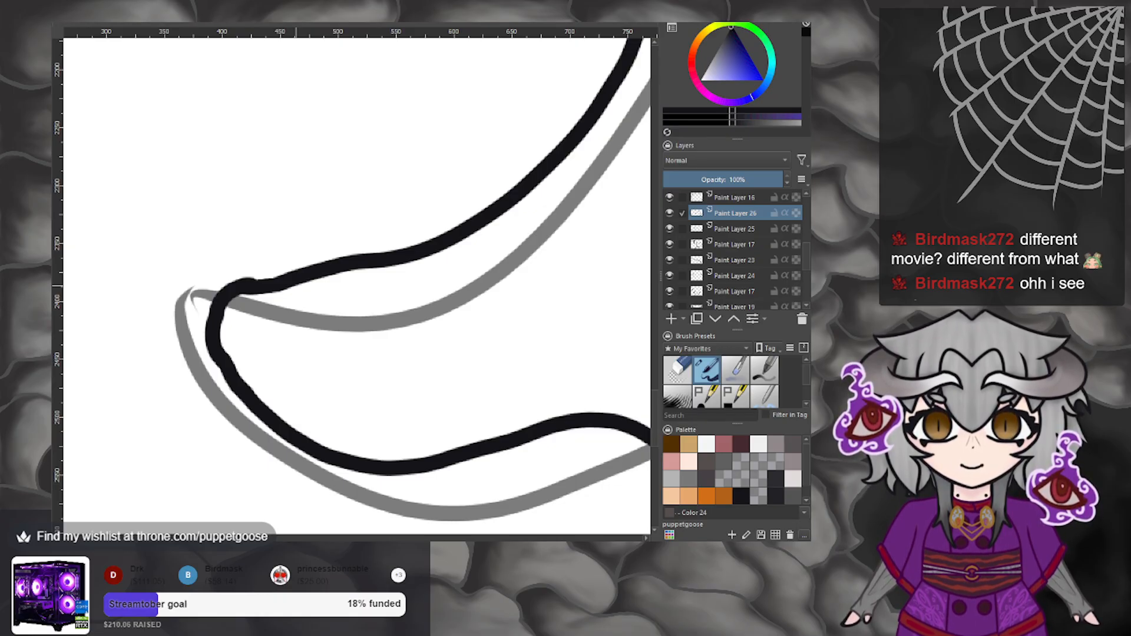
pyautogui.hotkey('ctrl', 'z')
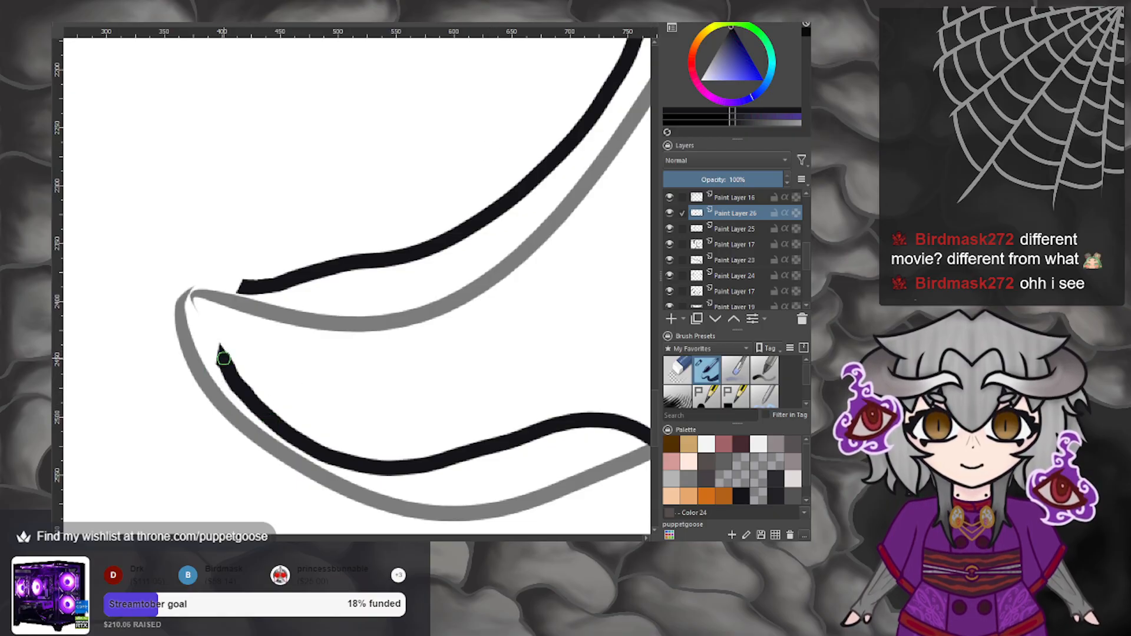
pyautogui.moveTo(219, 356)
pyautogui.mouseDown()
pyautogui.moveTo(225, 271)
pyautogui.moveTo(238, 386)
pyautogui.mouseUp()
pyautogui.hotkey('ctrl', 'z')
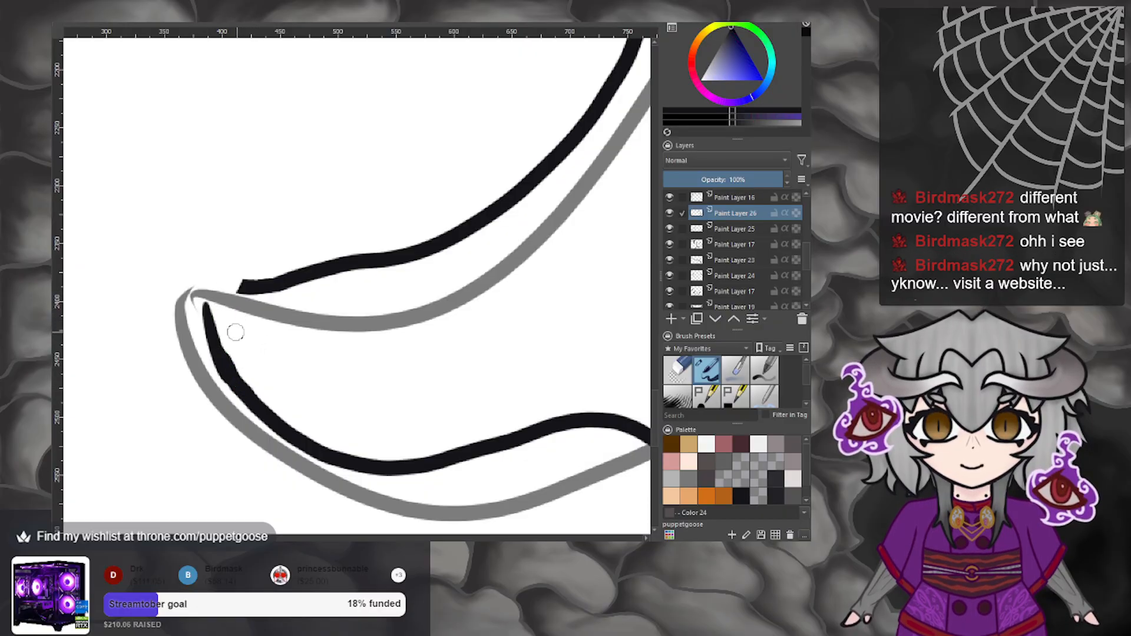
pyautogui.hotkey('ctrl', 'z')
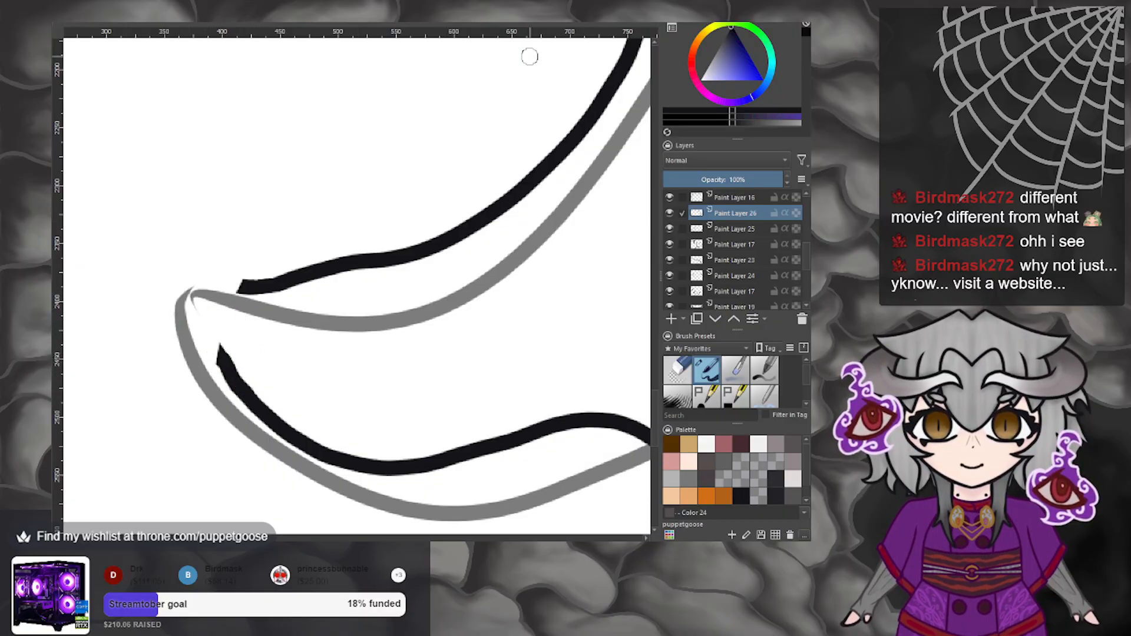
pyautogui.hotkey('ctrl', 'shift', 'z')
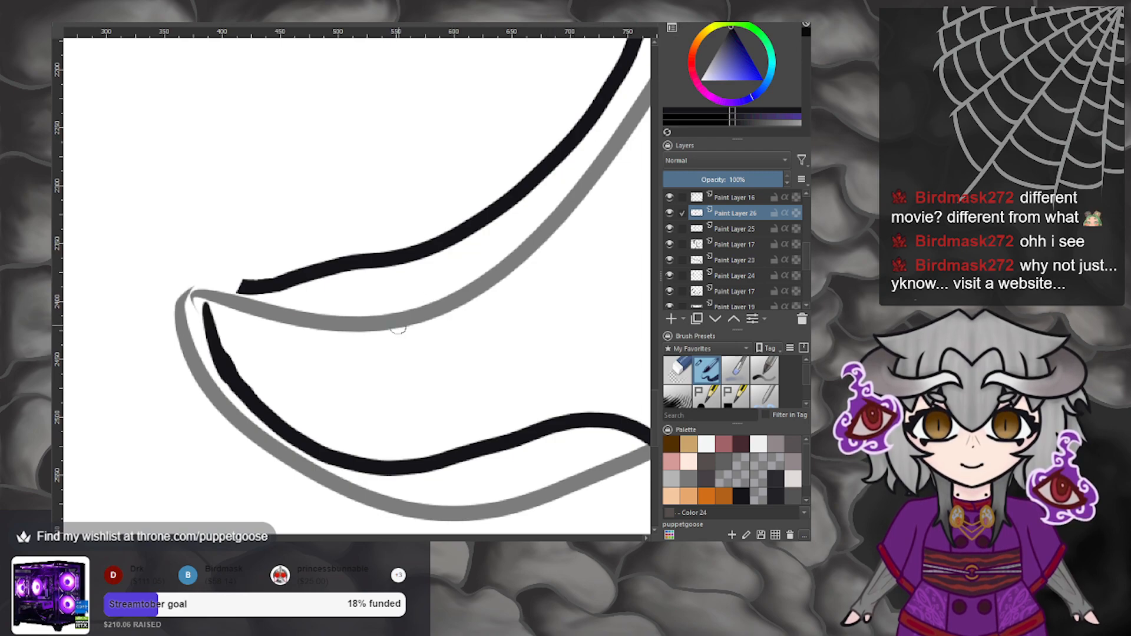
# Mirror the canvas view and ink a rounded tip joining the sleeve's outer edge to the extended hem line.
pyautogui.press('m')
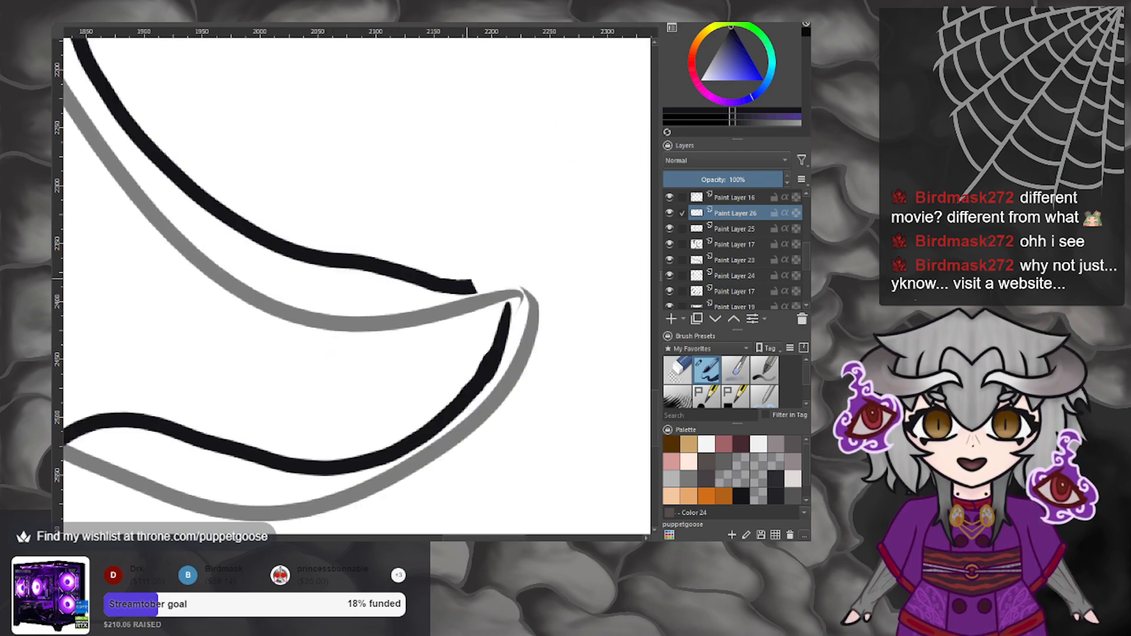
pyautogui.scroll(1, 511, 323)
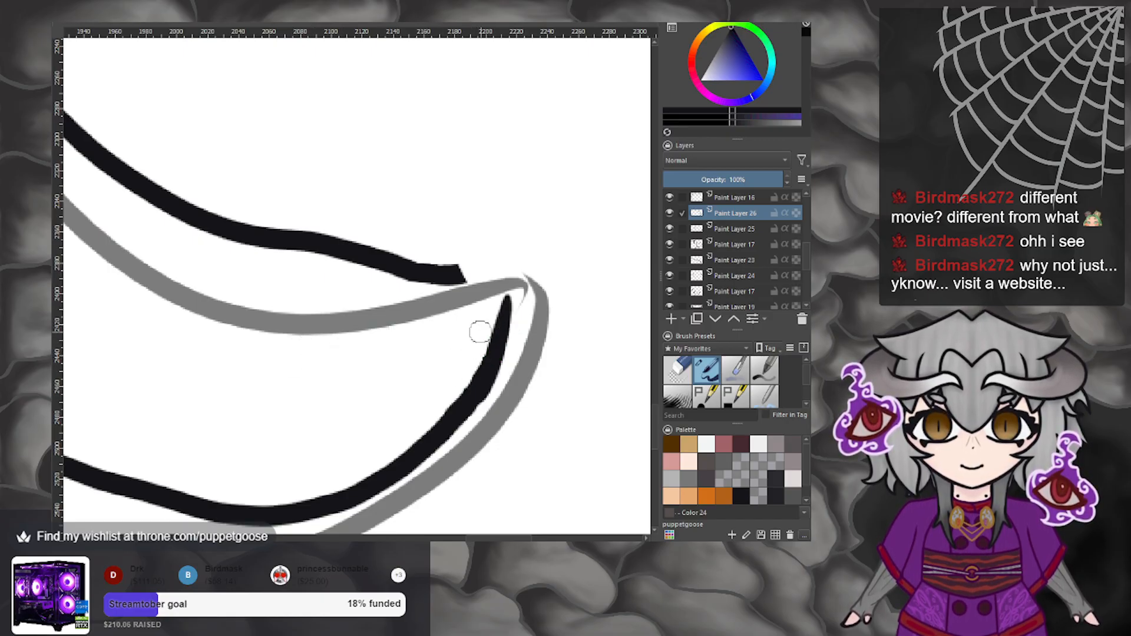
pyautogui.moveTo(439, 273); pyautogui.dragTo(503, 306)
pyautogui.hotkey('ctrl', 'z')
pyautogui.moveTo(433, 270)
pyautogui.mouseDown()
pyautogui.moveTo(501, 302)
pyautogui.moveTo(505, 333)
pyautogui.mouseUp()
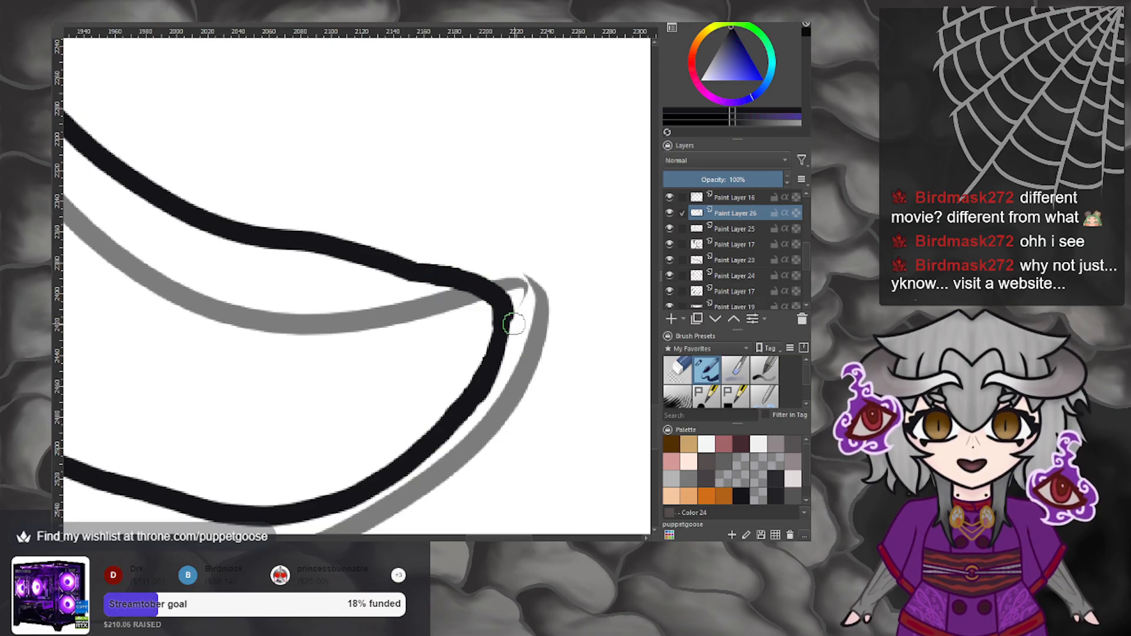
# Mirror the canvas view back and smooth the inked hem line just below the sleeve's rounded tip.
pyautogui.press('m')
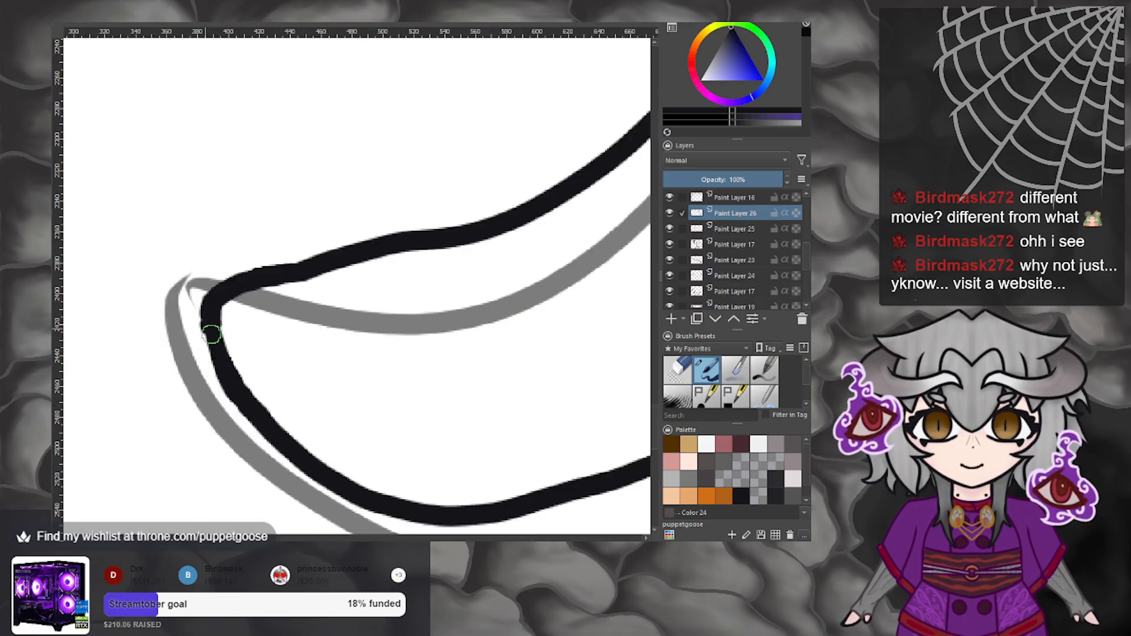
pyautogui.moveTo(210, 321); pyautogui.dragTo(226, 362)
pyautogui.scroll(-4, 312, 434)
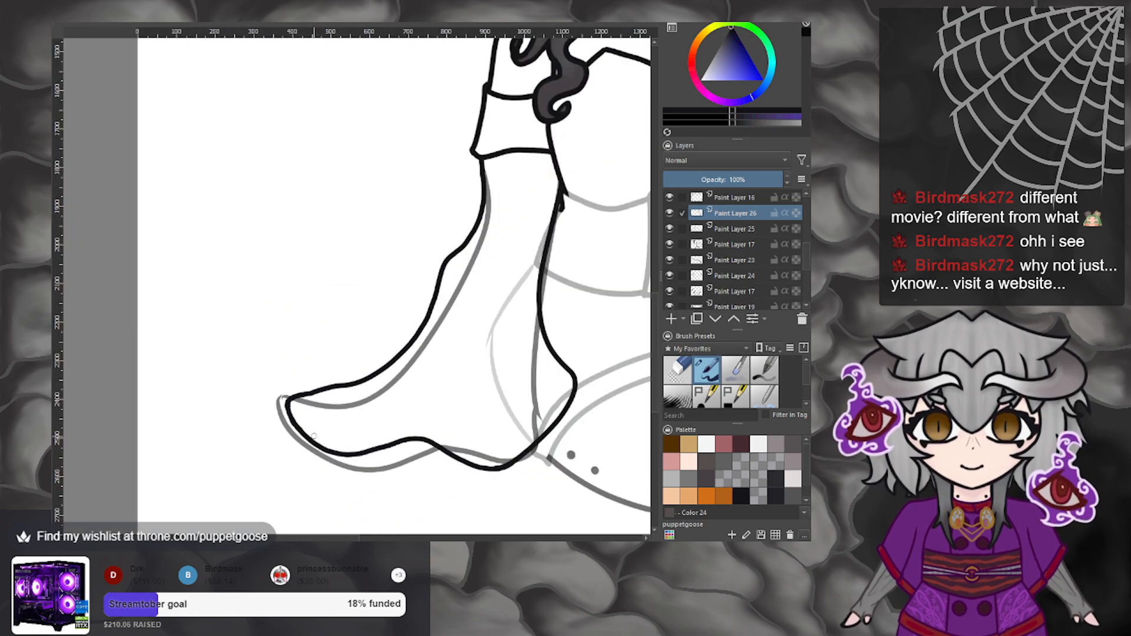
pyautogui.scroll(5, 297, 437)
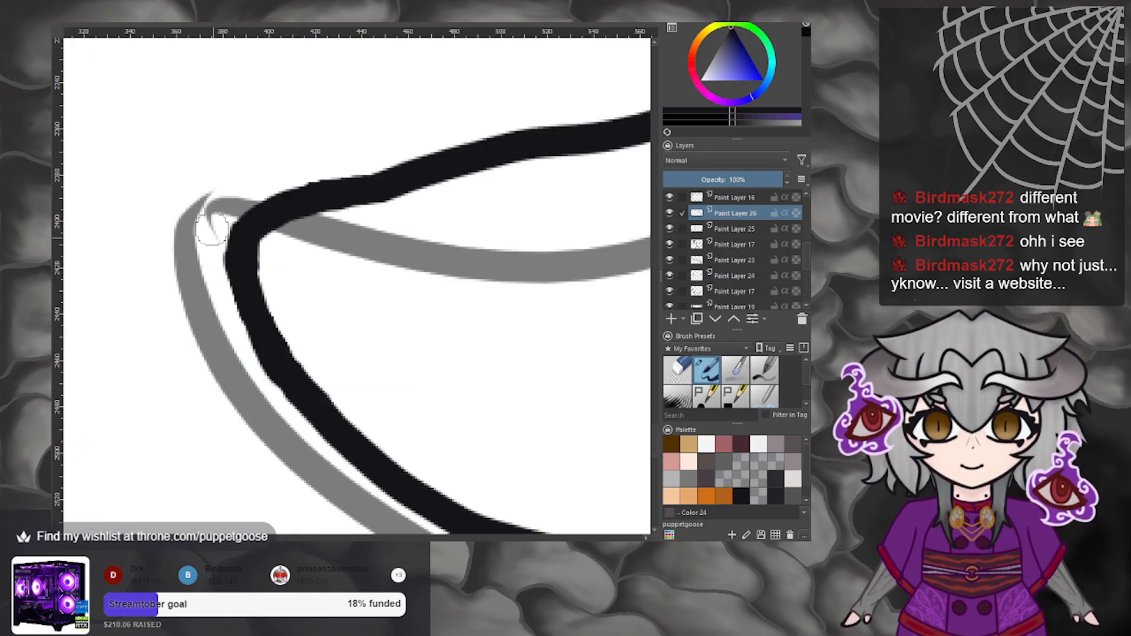
pyautogui.moveTo(241, 251)
pyautogui.mouseDown()
pyautogui.moveTo(252, 316)
pyautogui.moveTo(321, 412)
pyautogui.mouseUp()
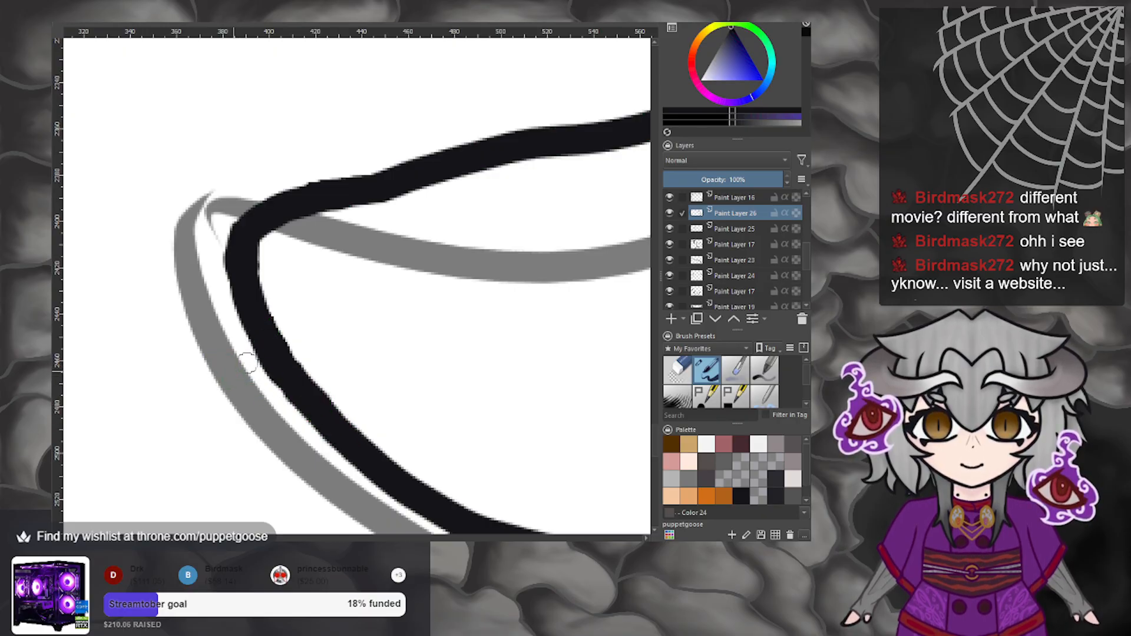
# Tidy the line junction where the other sleeve's outer edge meets the hem of the upper cuff.
pyautogui.scroll(-8, 273, 384)
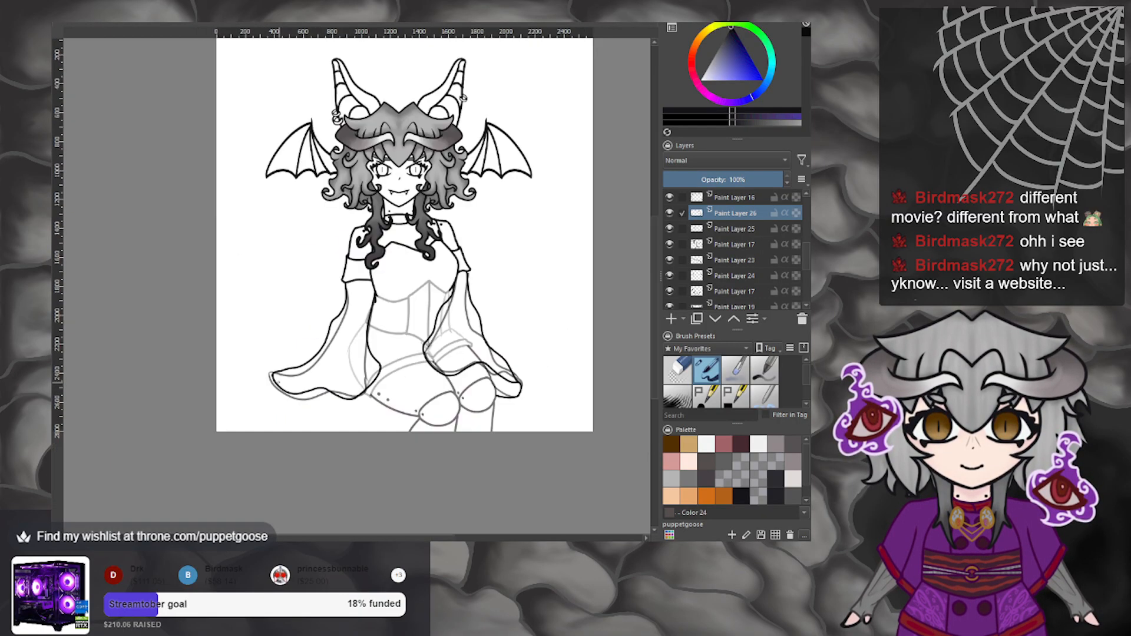
pyautogui.scroll(4, 418, 402)
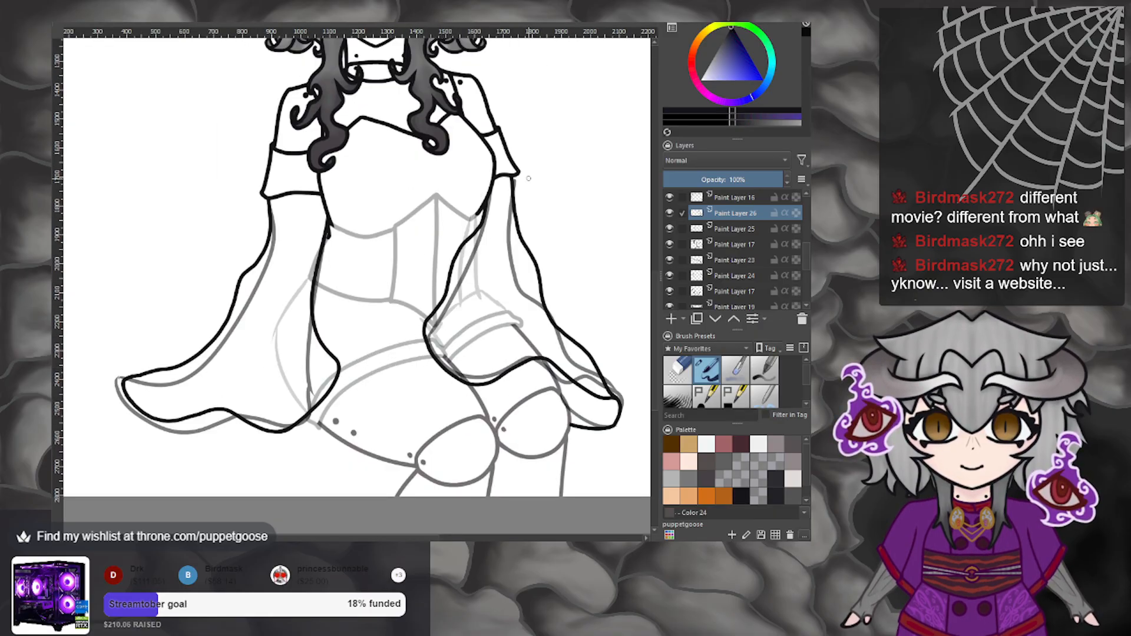
pyautogui.scroll(10, 519, 177)
pyautogui.moveTo(378, 177); pyautogui.dragTo(390, 188)
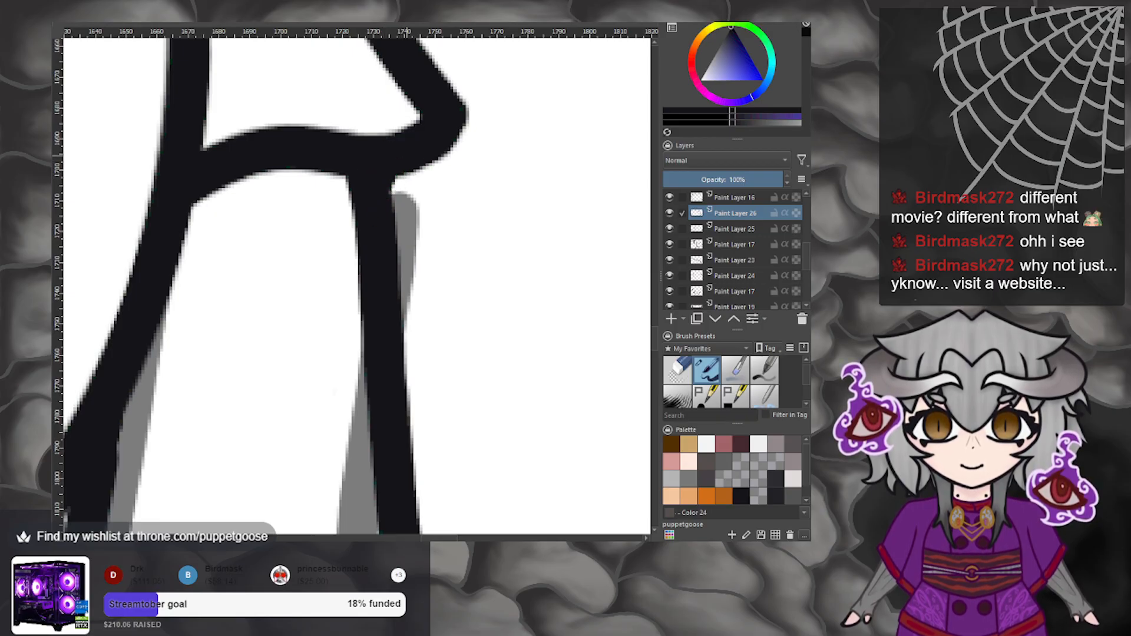
pyautogui.scroll(-10, 393, 180)
pyautogui.scroll(-3, 438, 245)
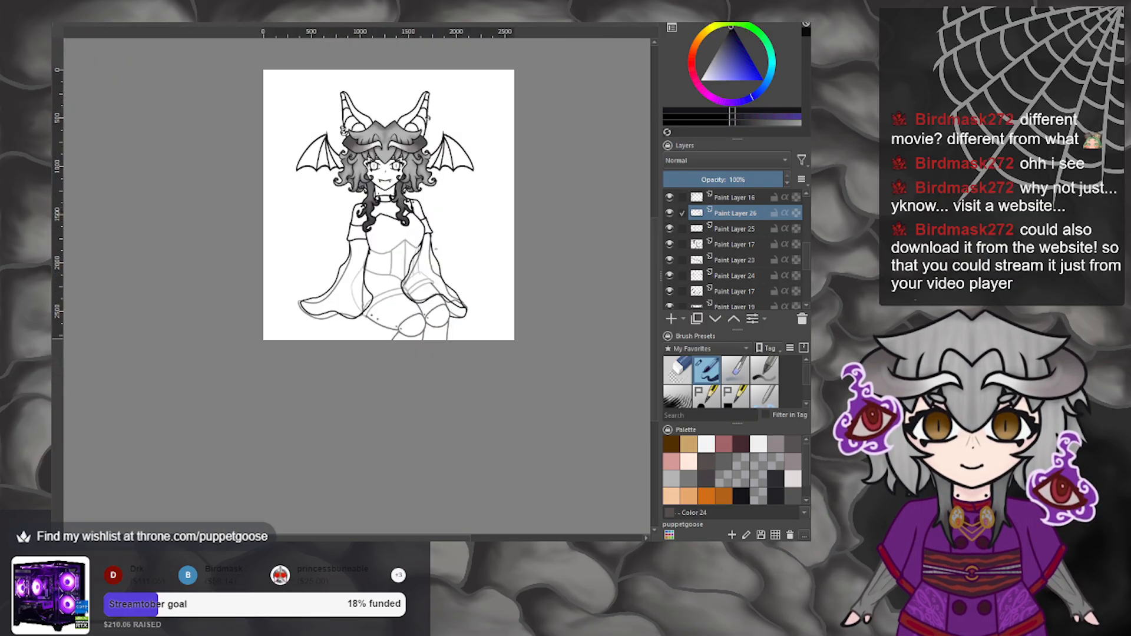
pyautogui.scroll(2, 436, 242)
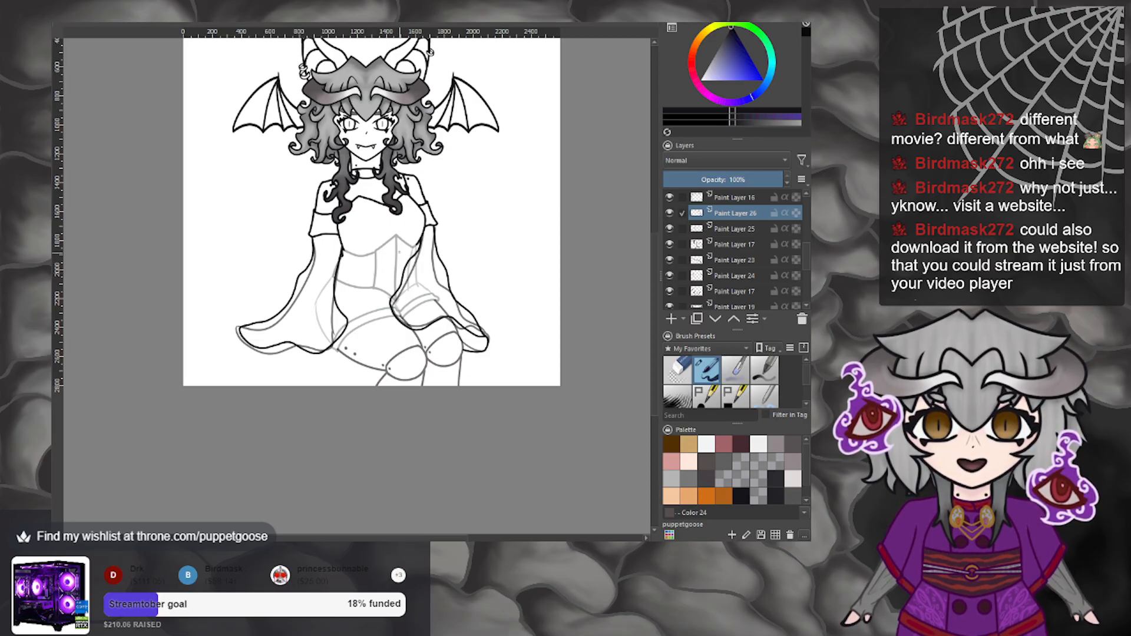
pyautogui.scroll(2, 422, 242)
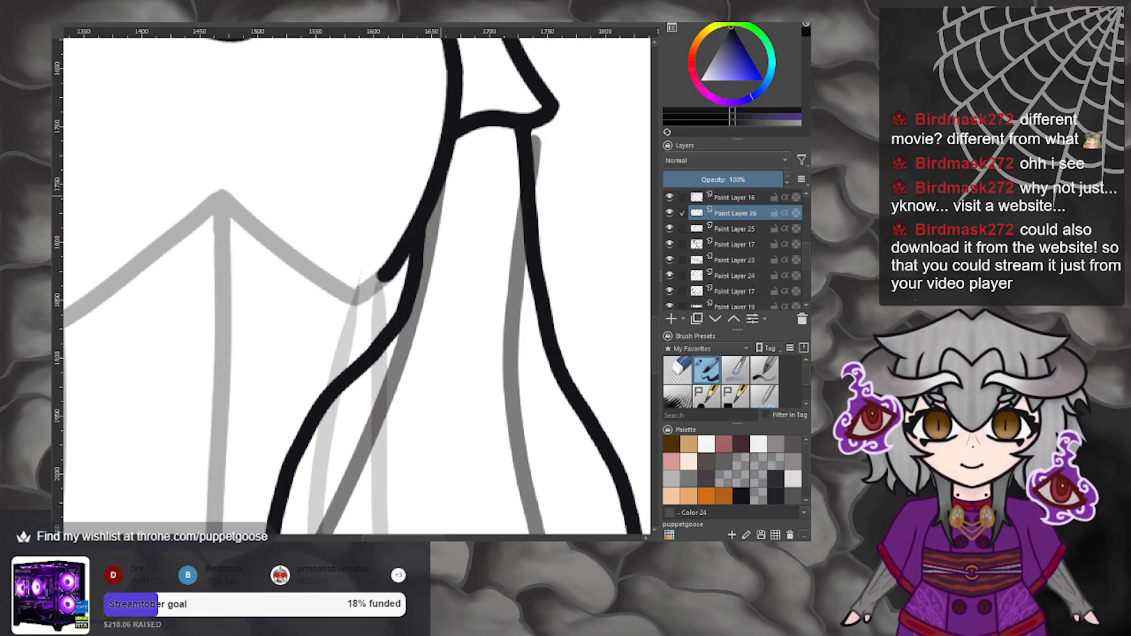
pyautogui.scroll(-3, 439, 196)
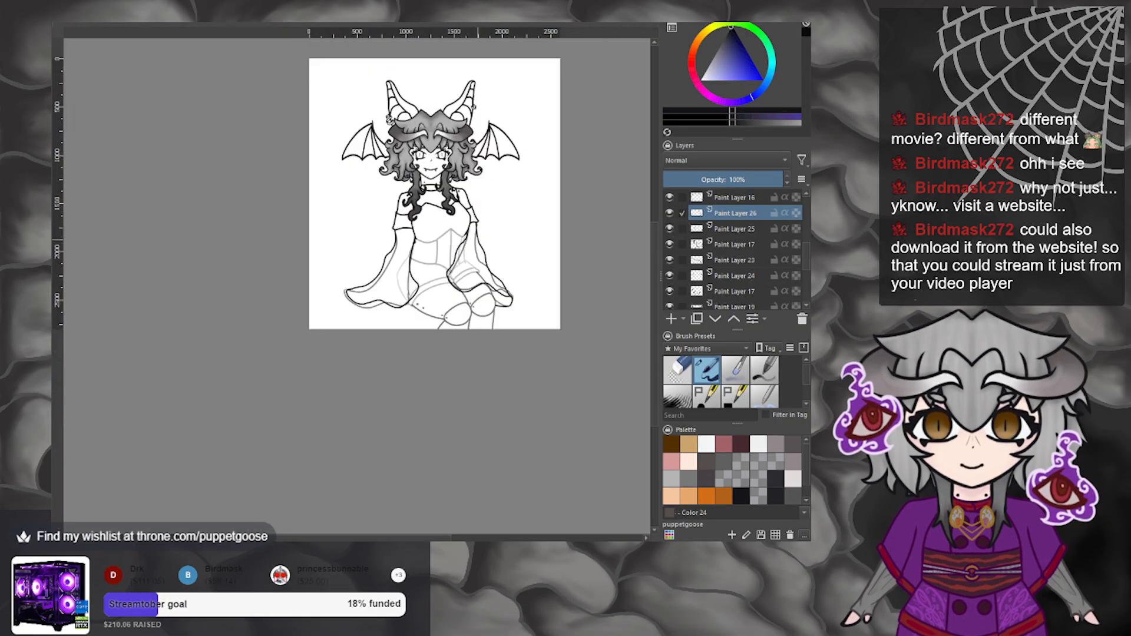
# Erase the thigh band sketch lines showing through the flared sleeve on Paint Layer 23 and hide Paint Layer 25 with the sleeve sketch.
pyautogui.scroll(1, 452, 254)
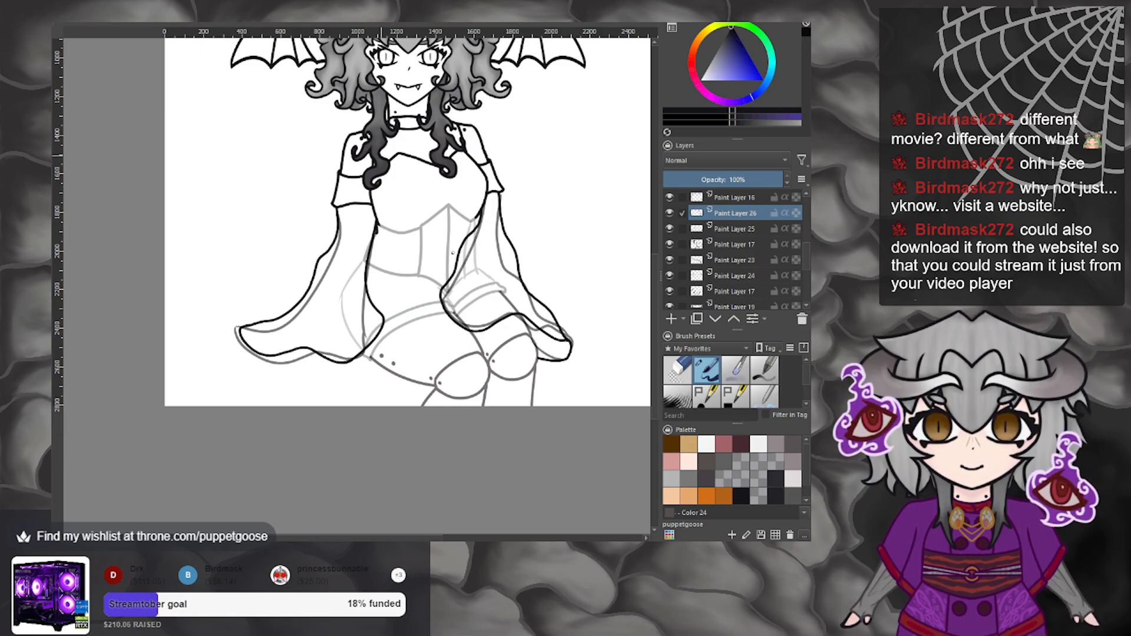
pyautogui.scroll(-4, 409, 308)
pyautogui.scroll(4, 415, 292)
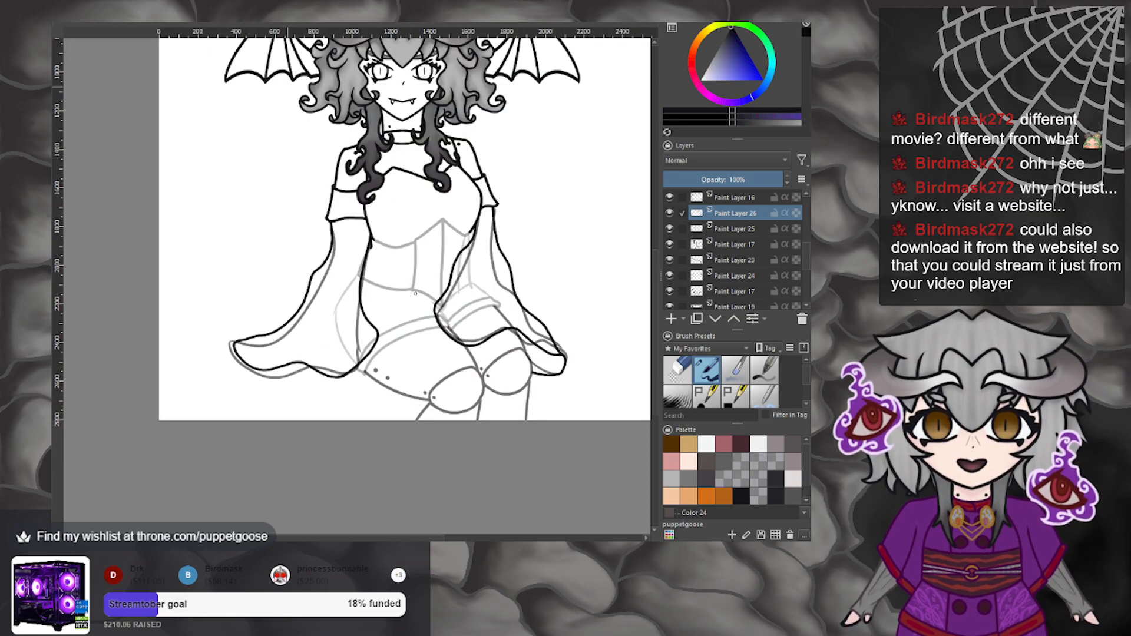
pyautogui.doubleClick(739, 244)
pyautogui.scroll(3, 360, 268)
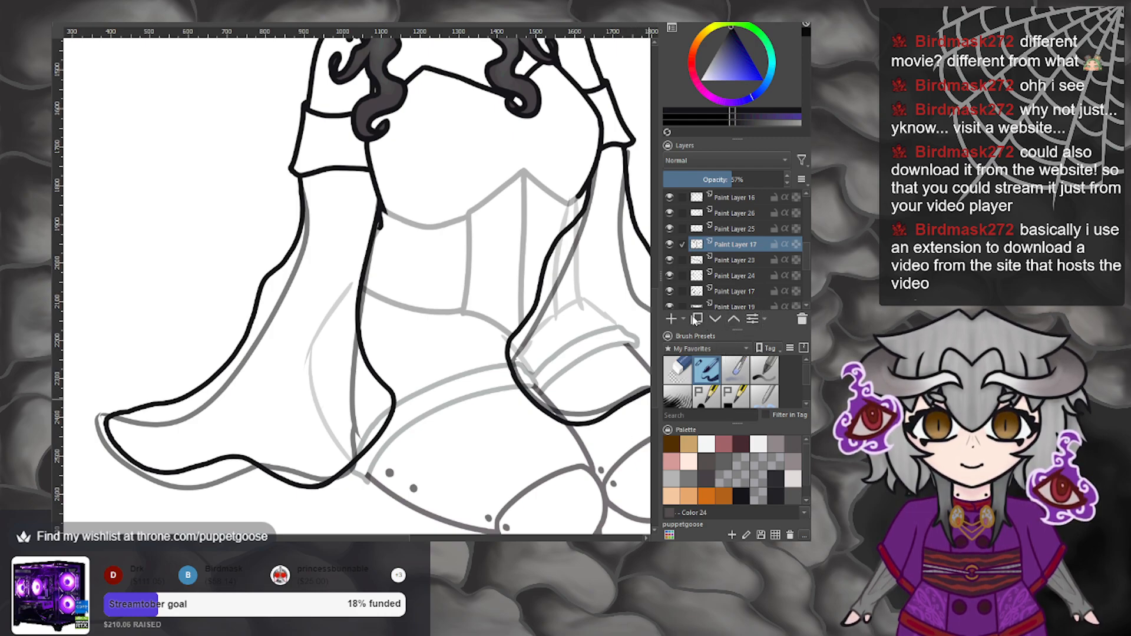
pyautogui.click(736, 259)
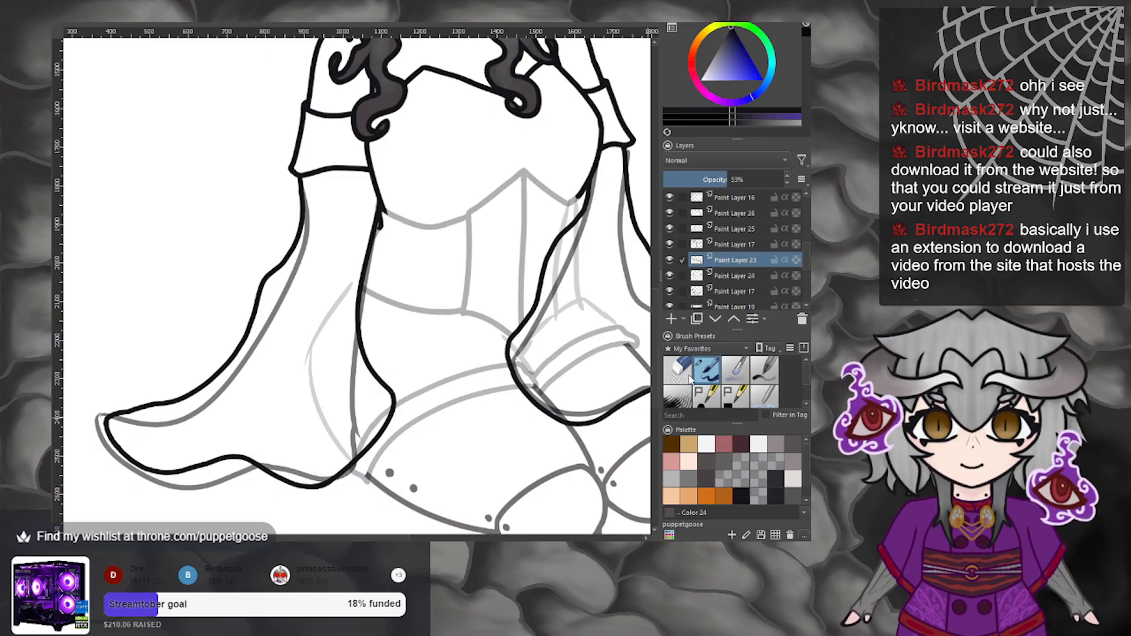
pyautogui.click(707, 393)
pyautogui.moveTo(548, 376)
pyautogui.mouseDown()
pyautogui.moveTo(517, 355)
pyautogui.moveTo(546, 396)
pyautogui.moveTo(540, 347)
pyautogui.moveTo(576, 370)
pyautogui.moveTo(575, 328)
pyautogui.moveTo(614, 353)
pyautogui.moveTo(621, 322)
pyautogui.moveTo(644, 347)
pyautogui.mouseUp()
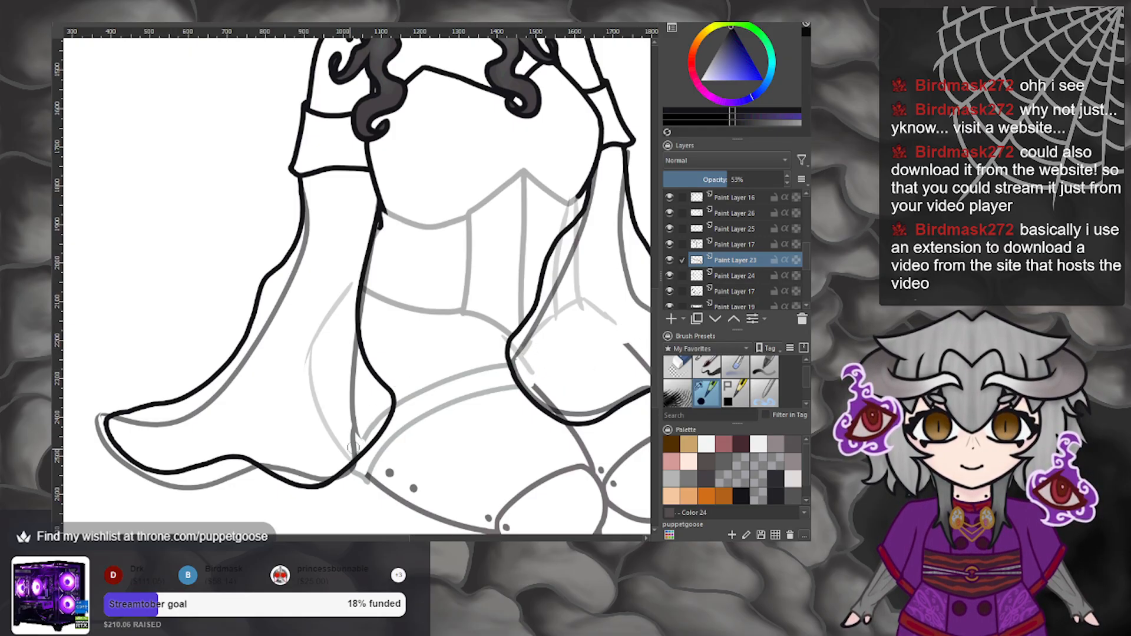
pyautogui.moveTo(356, 450)
pyautogui.mouseDown()
pyautogui.moveTo(384, 407)
pyautogui.moveTo(369, 408)
pyautogui.mouseUp()
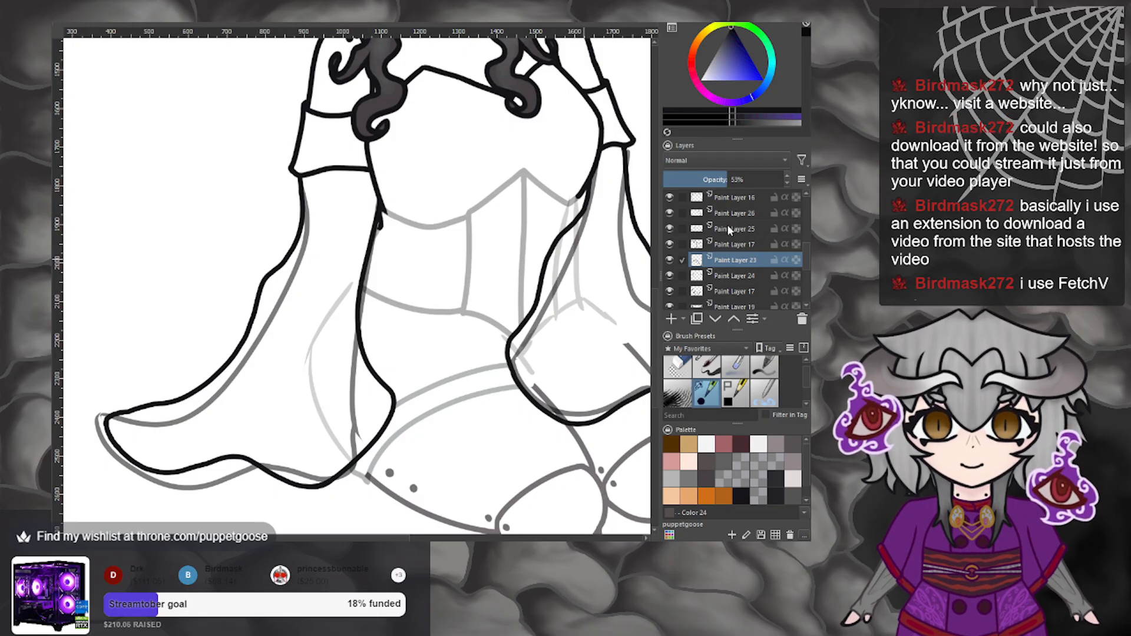
pyautogui.click(670, 228)
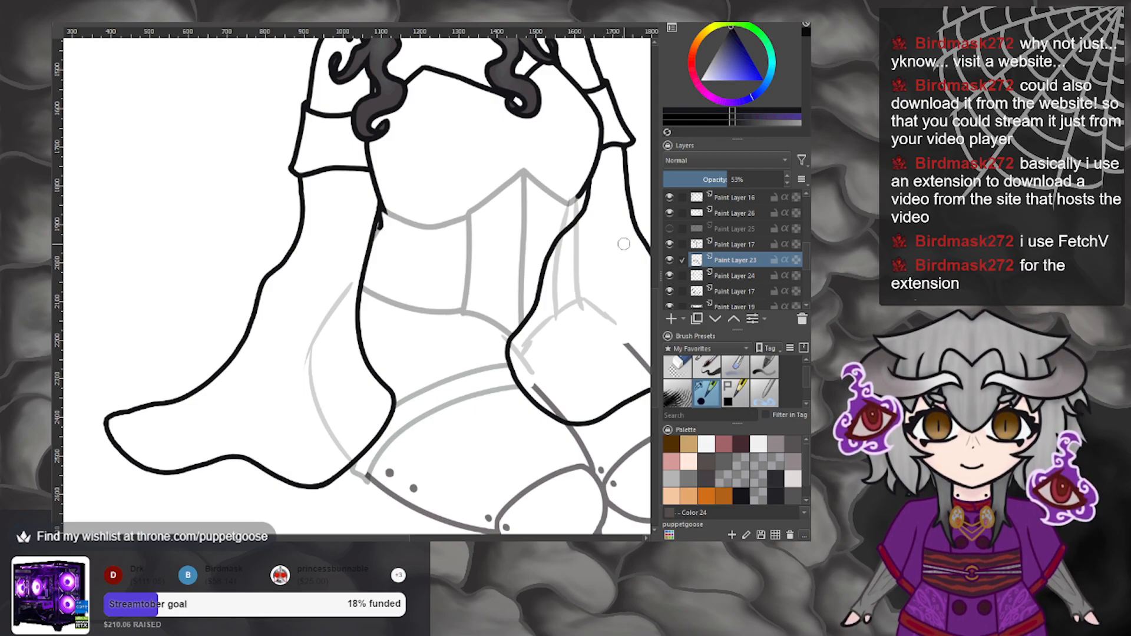
# Mirror the canvas view and set the opacity of Paint Layer 17 with the corset lines to 100%.
pyautogui.scroll(-3, 483, 280)
pyautogui.scroll(3, 483, 280)
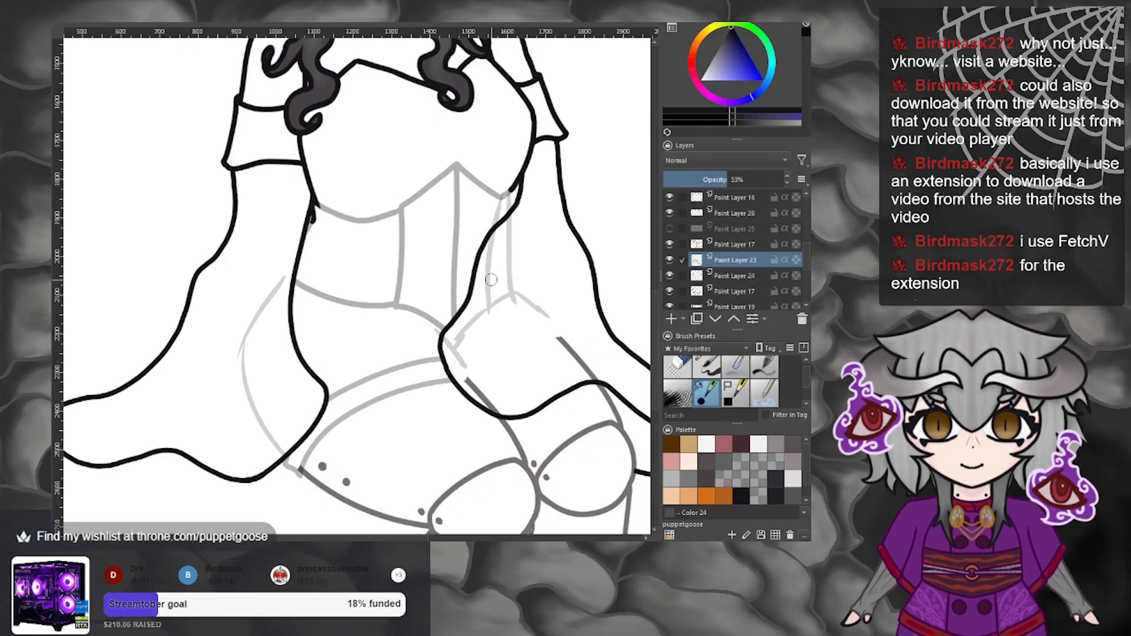
pyautogui.scroll(4, 279, 218)
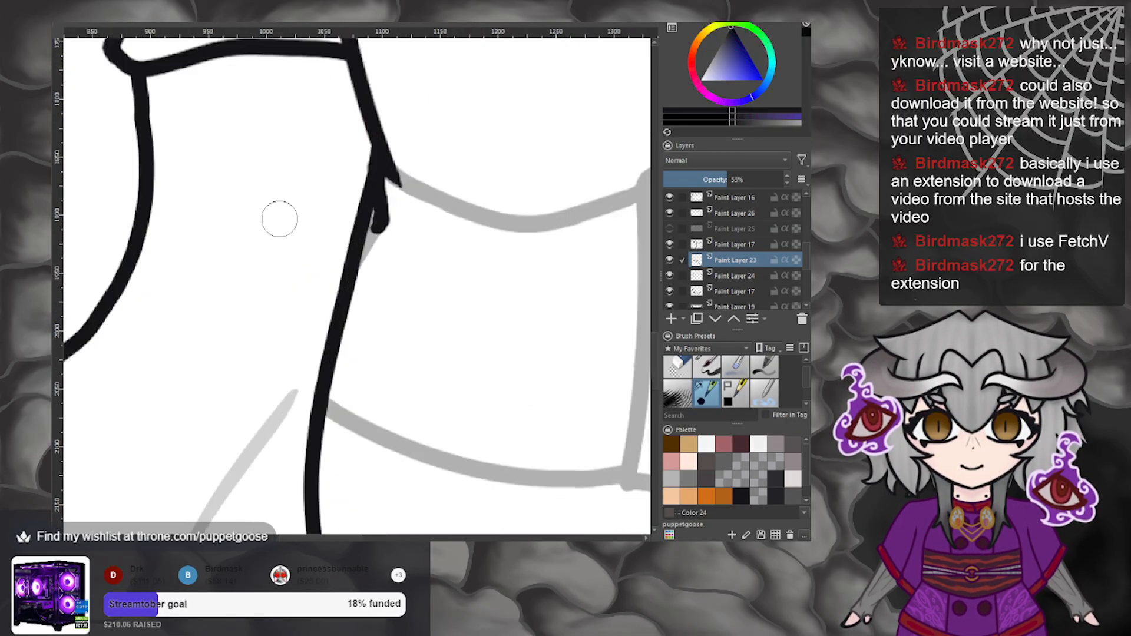
pyautogui.click(746, 246)
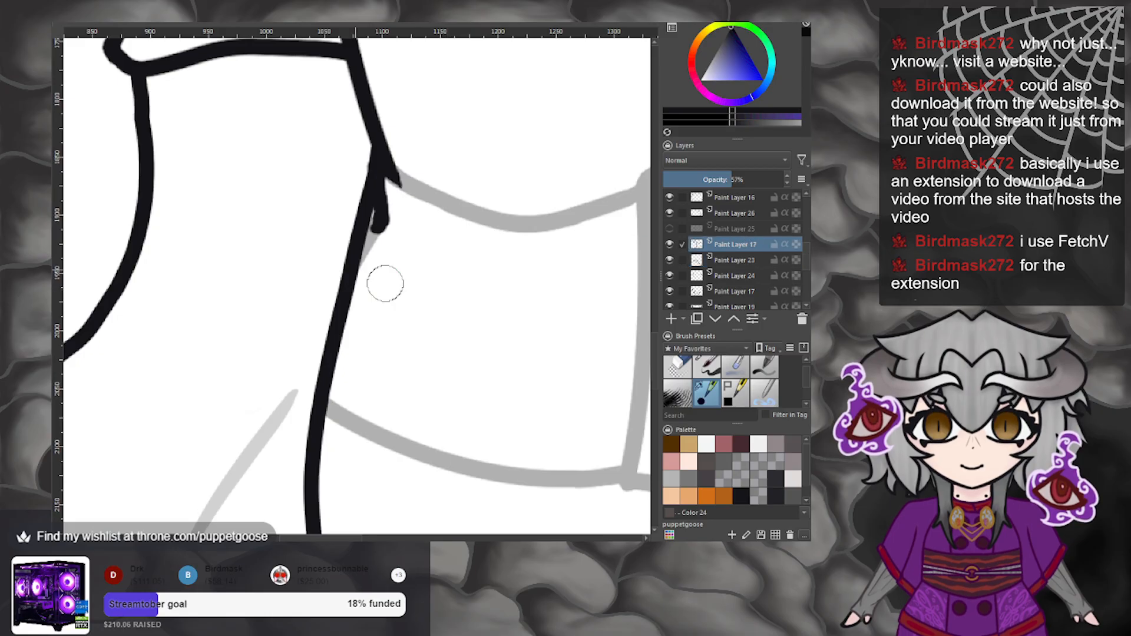
pyautogui.press('m')
pyautogui.click(710, 369)
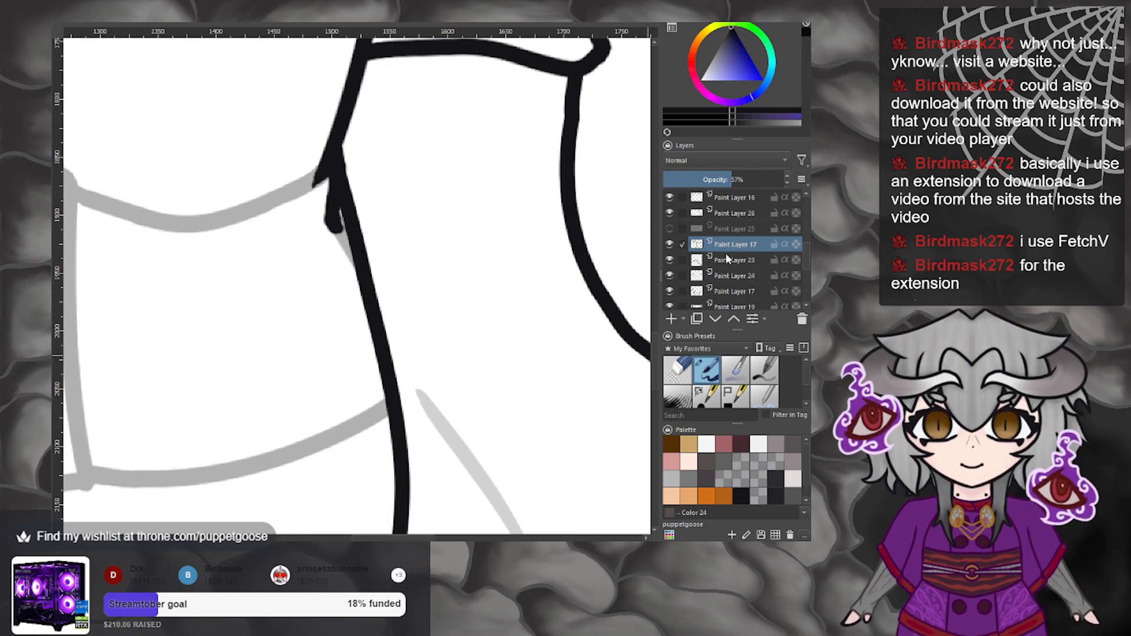
pyautogui.moveTo(431, 235); pyautogui.dragTo(474, 336)
pyautogui.hotkey('ctrl', 'z')
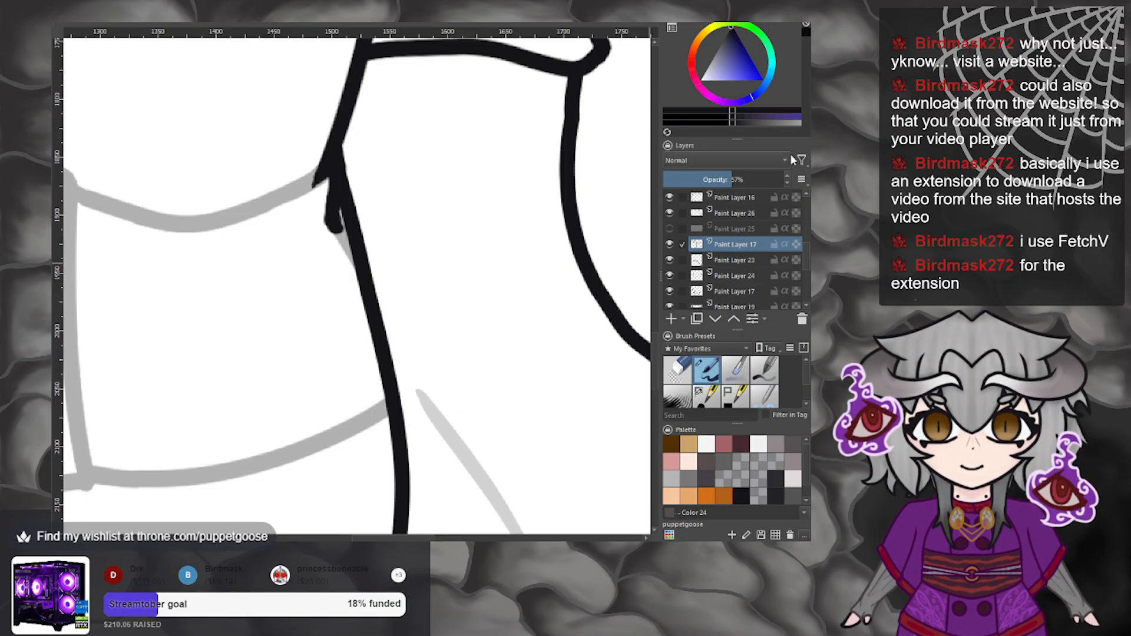
pyautogui.moveTo(737, 180); pyautogui.dragTo(807, 178)
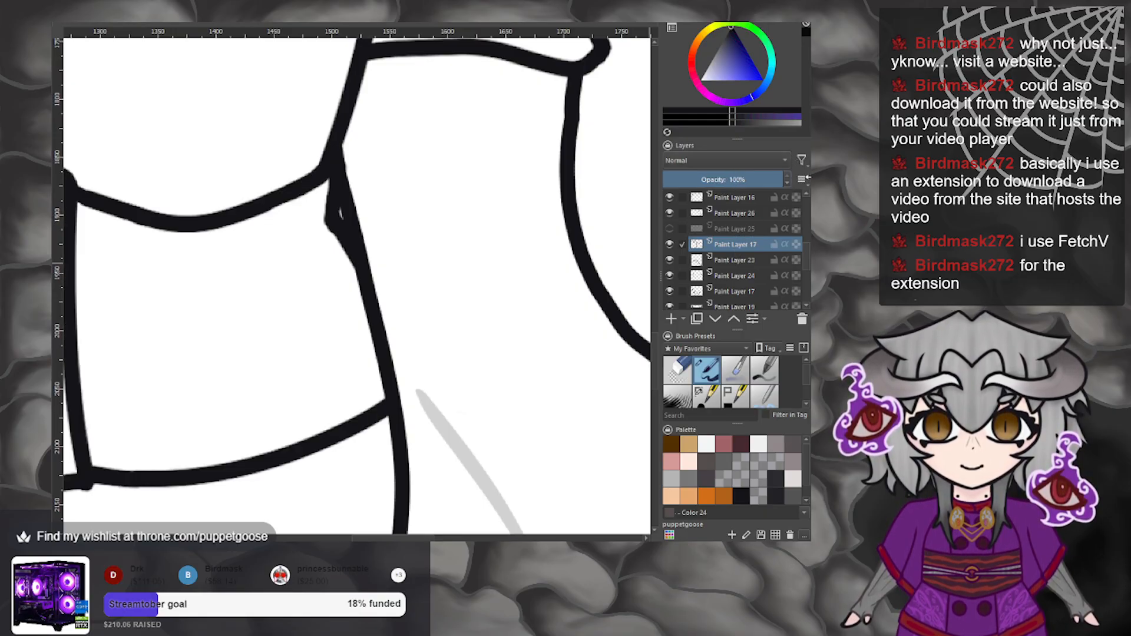
# Fill the gap where the corset's side meets the sleeve's inner edge with ink and smooth the thickened junction.
pyautogui.moveTo(346, 210)
pyautogui.mouseDown()
pyautogui.moveTo(350, 227)
pyautogui.moveTo(319, 221)
pyautogui.moveTo(319, 200)
pyautogui.moveTo(326, 235)
pyautogui.mouseUp()
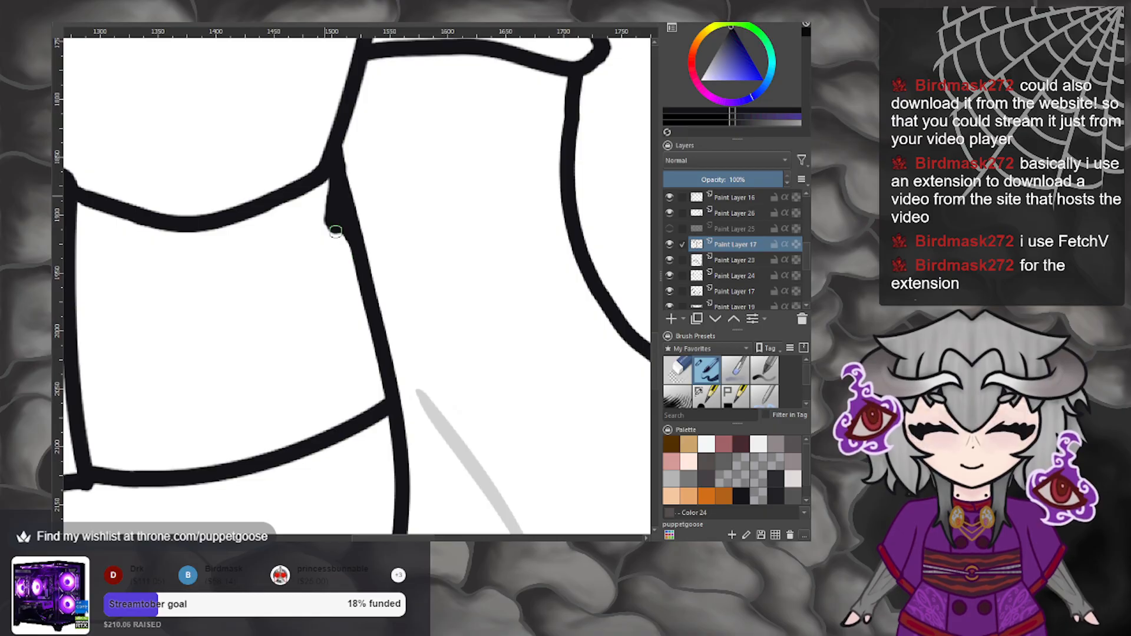
pyautogui.scroll(-5, 351, 245)
pyautogui.scroll(-3, 352, 243)
pyautogui.scroll(-4, 397, 252)
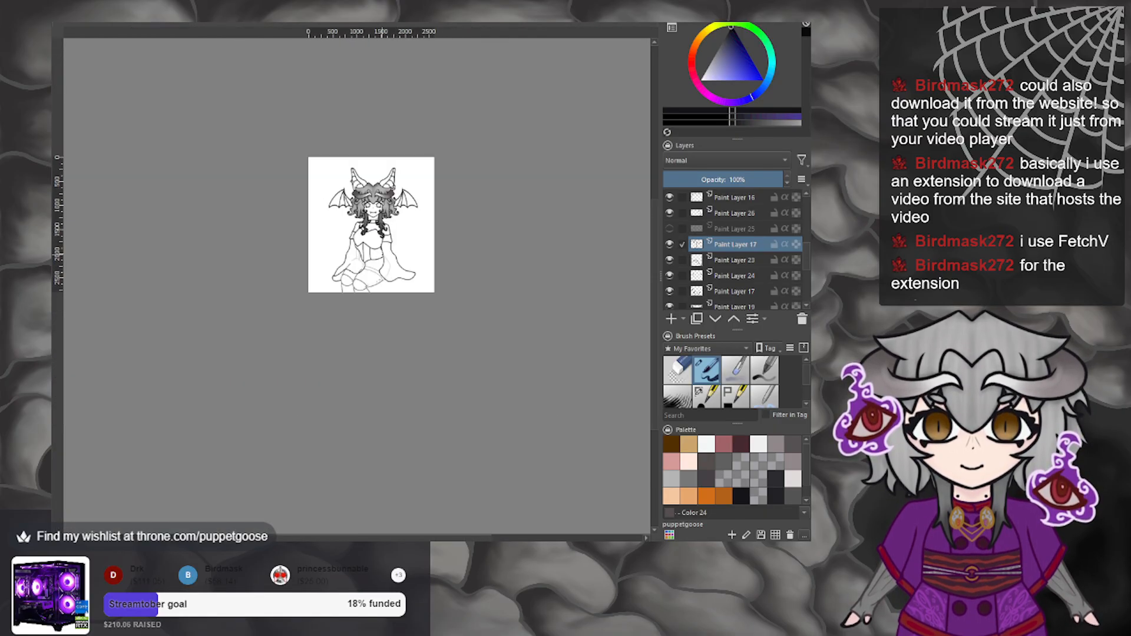
pyautogui.scroll(10, 379, 244)
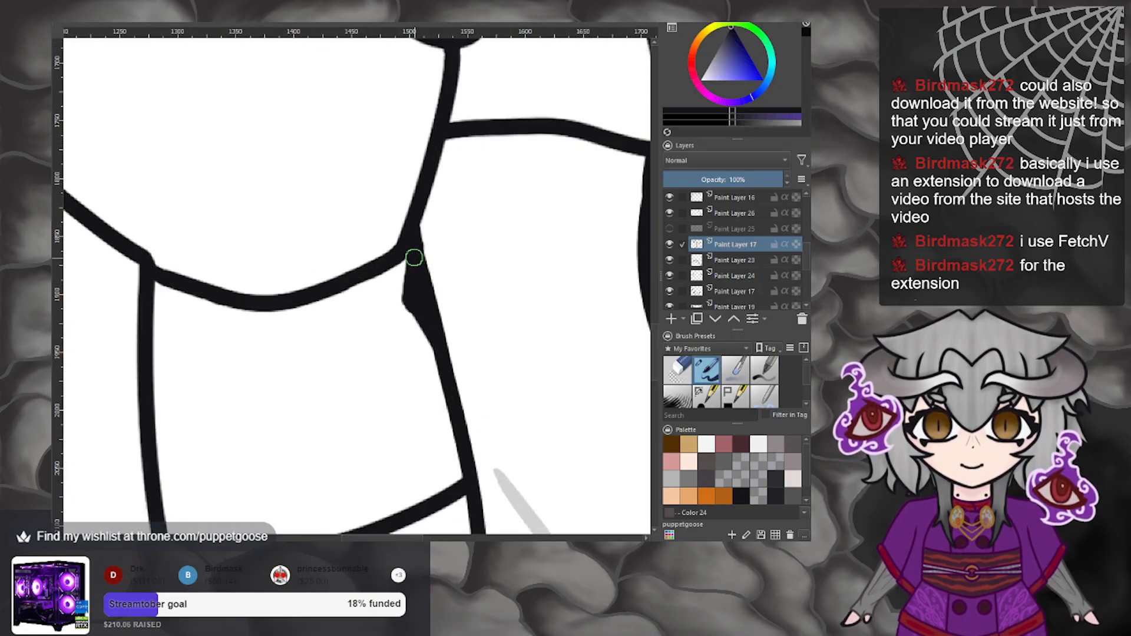
pyautogui.moveTo(412, 253); pyautogui.dragTo(411, 278)
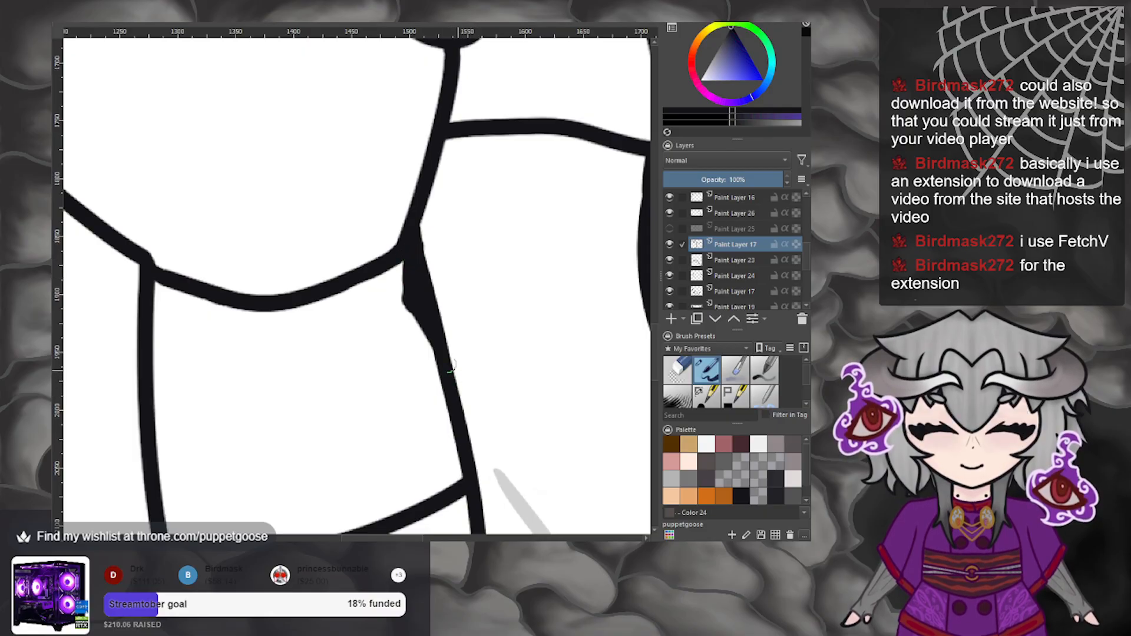
pyautogui.moveTo(433, 331)
pyautogui.mouseDown()
pyautogui.moveTo(447, 368)
pyautogui.moveTo(427, 317)
pyautogui.moveTo(462, 373)
pyautogui.mouseUp()
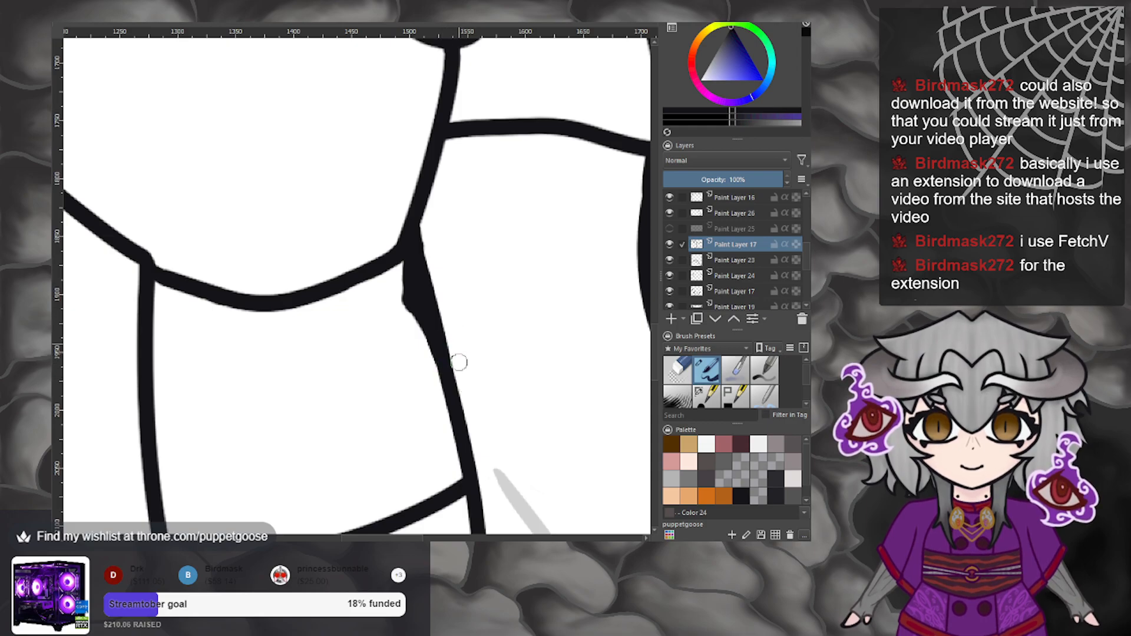
pyautogui.scroll(-4, 469, 346)
pyautogui.scroll(-3, 485, 347)
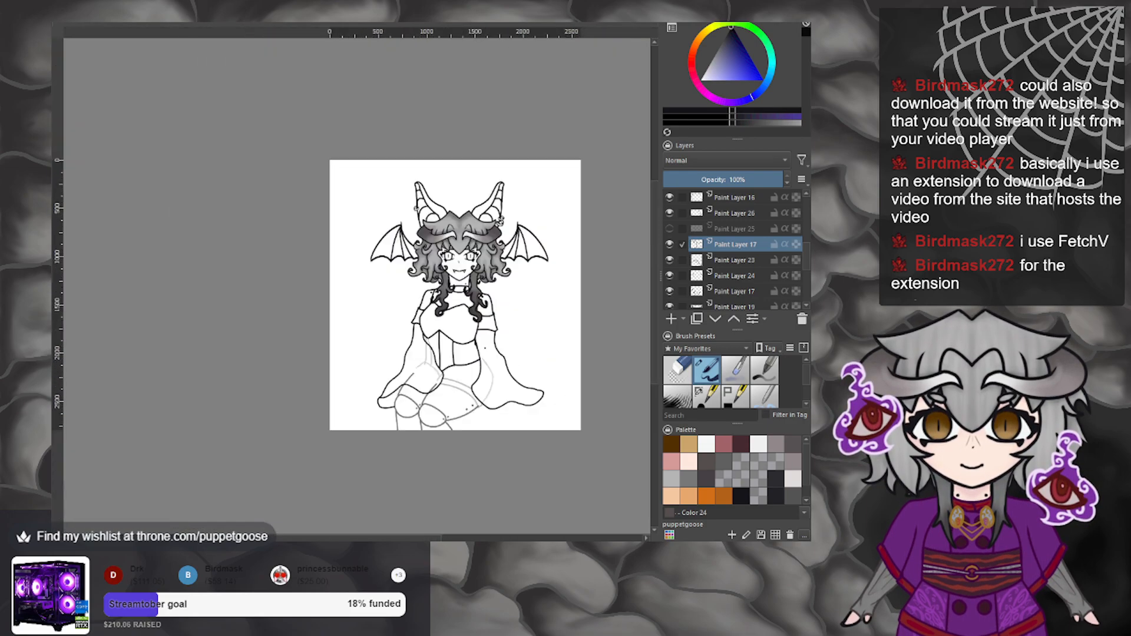
pyautogui.scroll(2, 470, 381)
pyautogui.scroll(1, 465, 374)
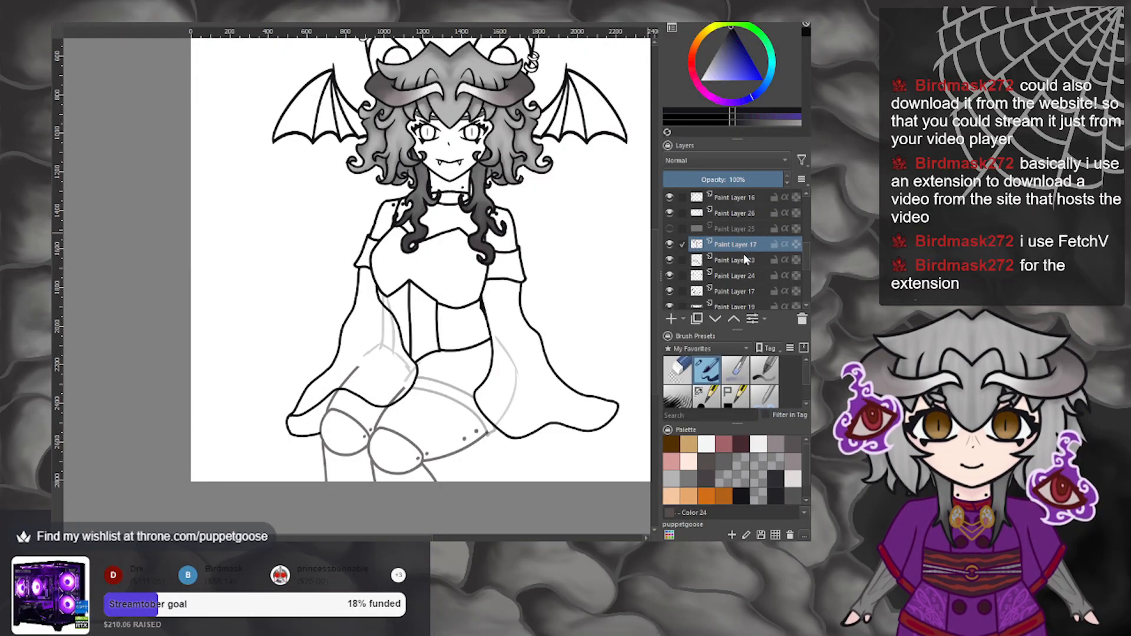
# Erase the faint leftover sketch lines inside both flared sleeves on Paint Layer 24.
pyautogui.click(741, 269)
pyautogui.scroll(2, 347, 412)
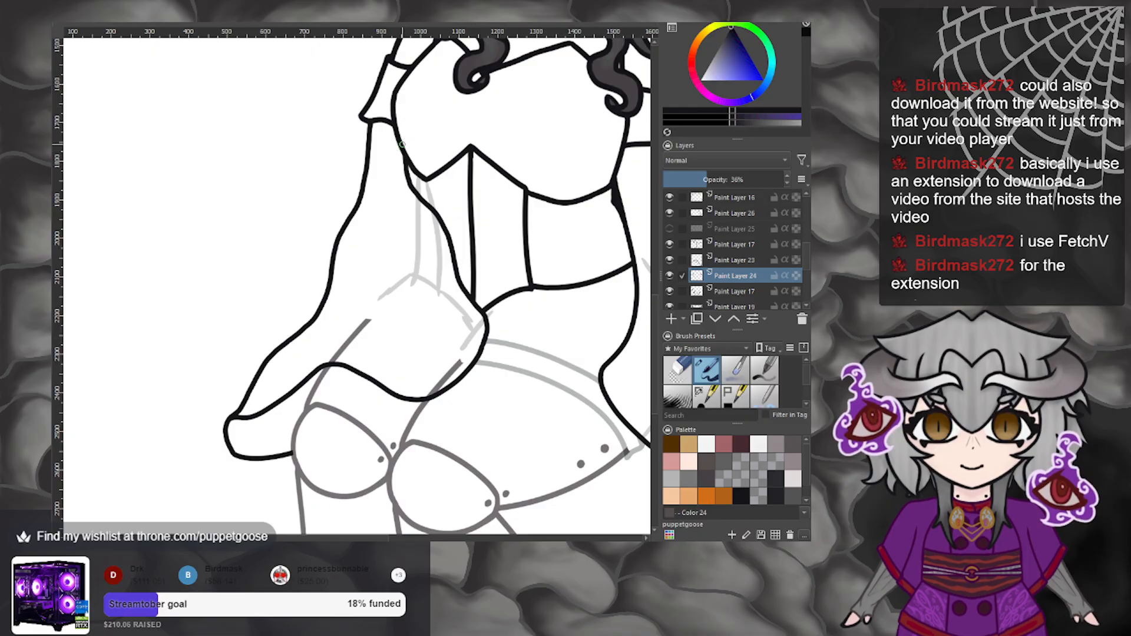
pyautogui.moveTo(433, 218)
pyautogui.mouseDown()
pyautogui.moveTo(430, 165)
pyautogui.moveTo(420, 186)
pyautogui.moveTo(417, 164)
pyautogui.moveTo(410, 264)
pyautogui.moveTo(396, 255)
pyautogui.moveTo(383, 311)
pyautogui.moveTo(453, 293)
pyautogui.moveTo(386, 291)
pyautogui.moveTo(379, 305)
pyautogui.moveTo(390, 284)
pyautogui.moveTo(414, 280)
pyautogui.mouseUp()
pyautogui.click(673, 369)
pyautogui.moveTo(426, 227)
pyautogui.mouseDown()
pyautogui.moveTo(444, 313)
pyautogui.moveTo(478, 322)
pyautogui.moveTo(455, 352)
pyautogui.mouseUp()
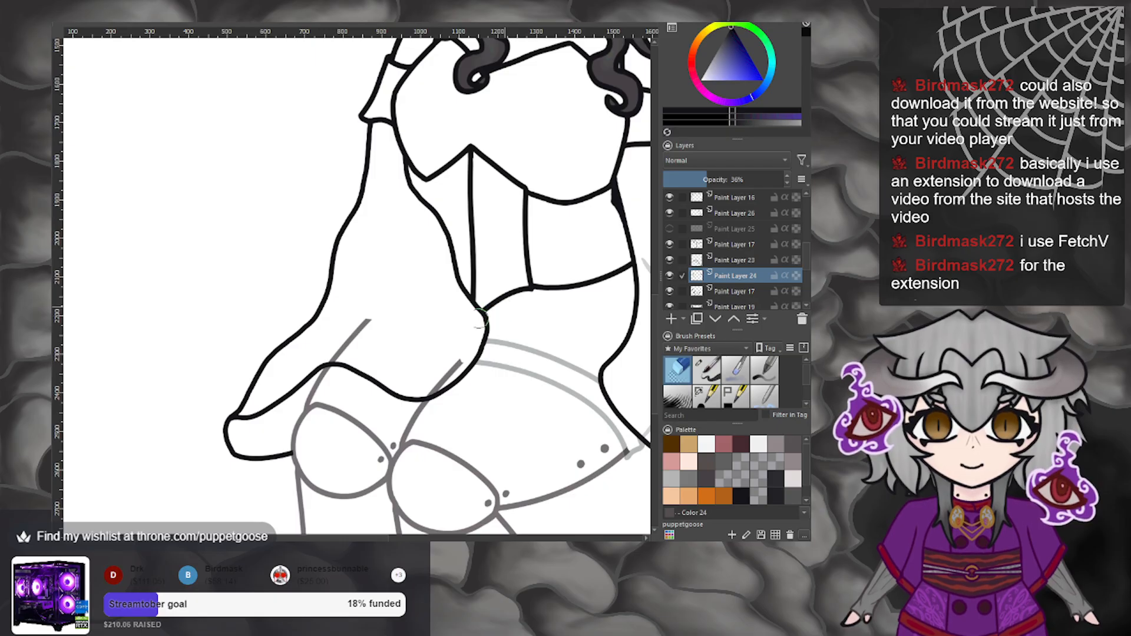
pyautogui.scroll(-4, 525, 316)
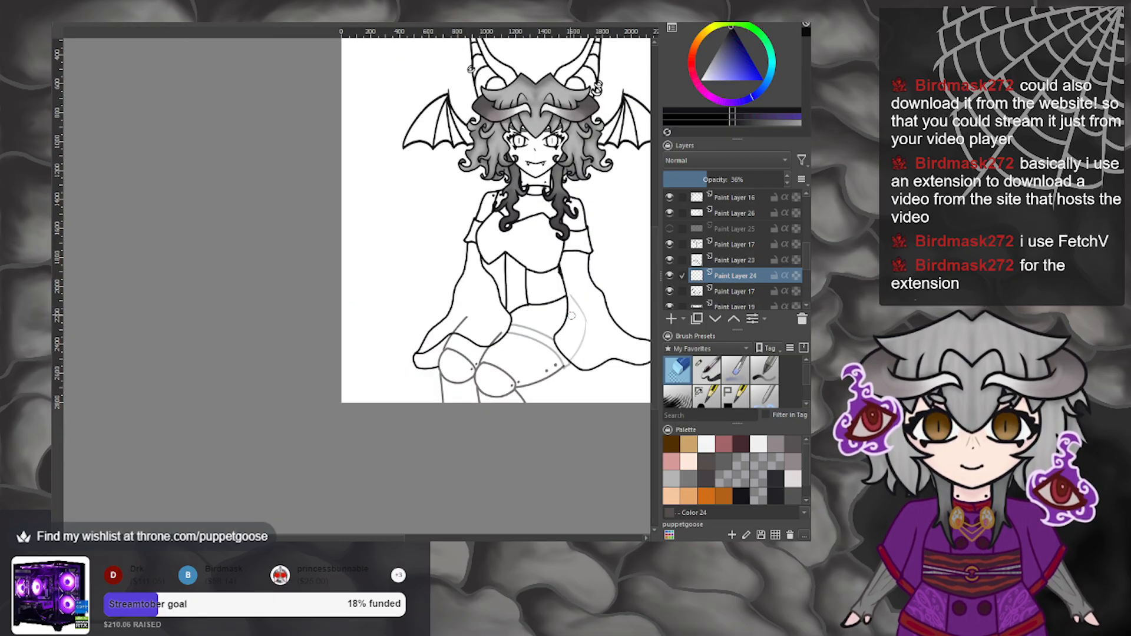
pyautogui.scroll(1, 571, 316)
pyautogui.moveTo(570, 365)
pyautogui.mouseDown()
pyautogui.moveTo(598, 353)
pyautogui.moveTo(567, 284)
pyautogui.mouseUp()
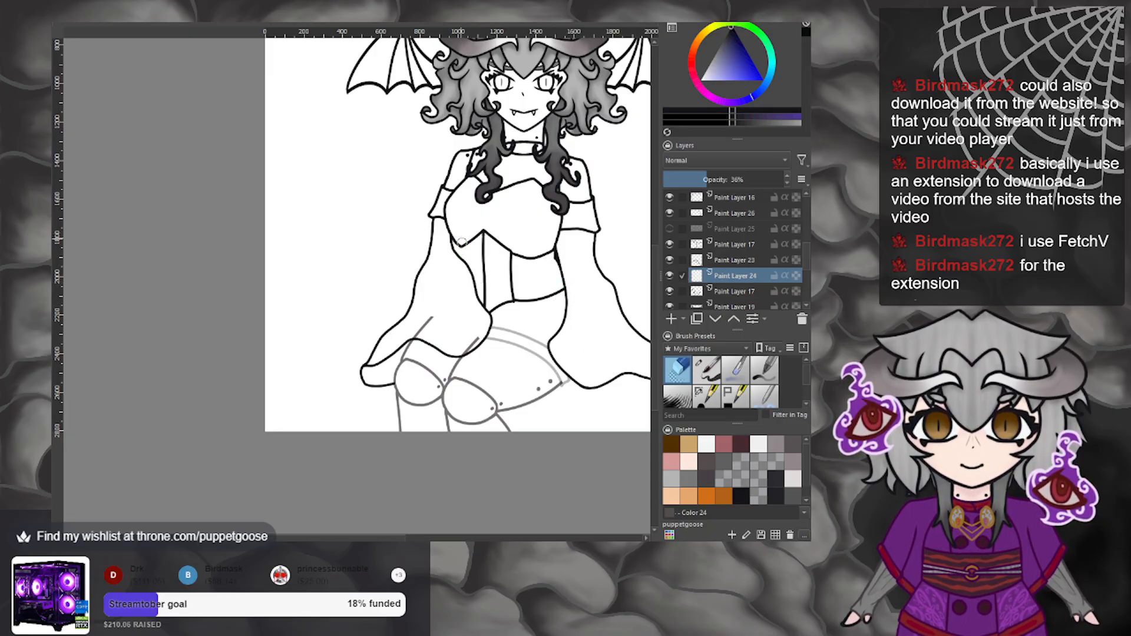
# Add a new layer above the corset line layer and ink a short line from the bodice's lower point down to the sleeve's inner edge.
pyautogui.scroll(4, 461, 237)
pyautogui.click(706, 368)
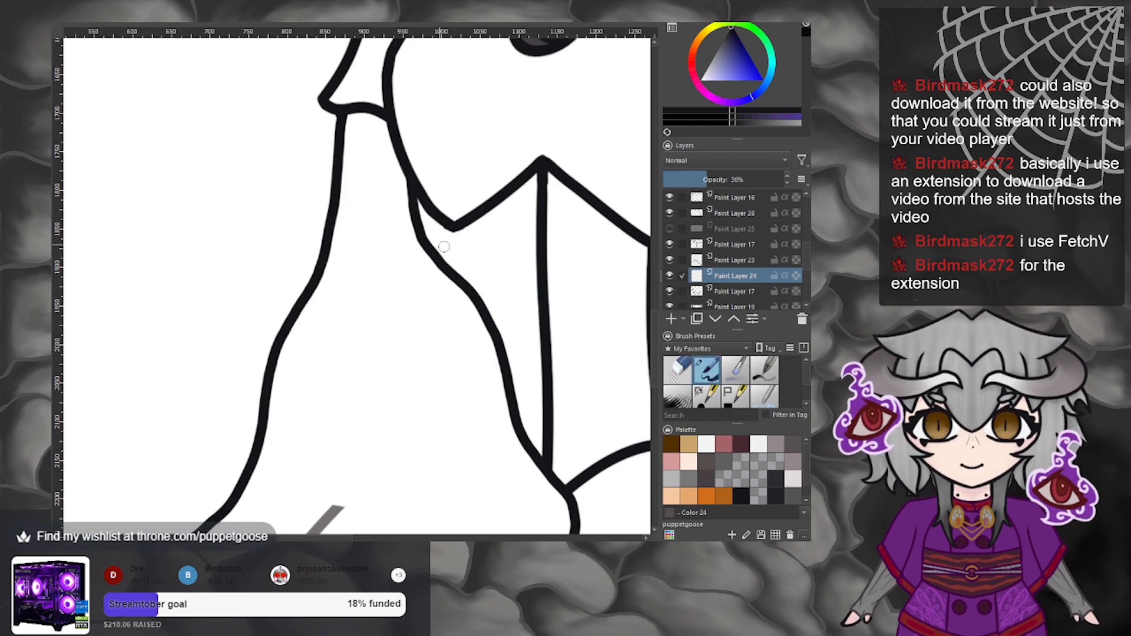
pyautogui.press('Insert')
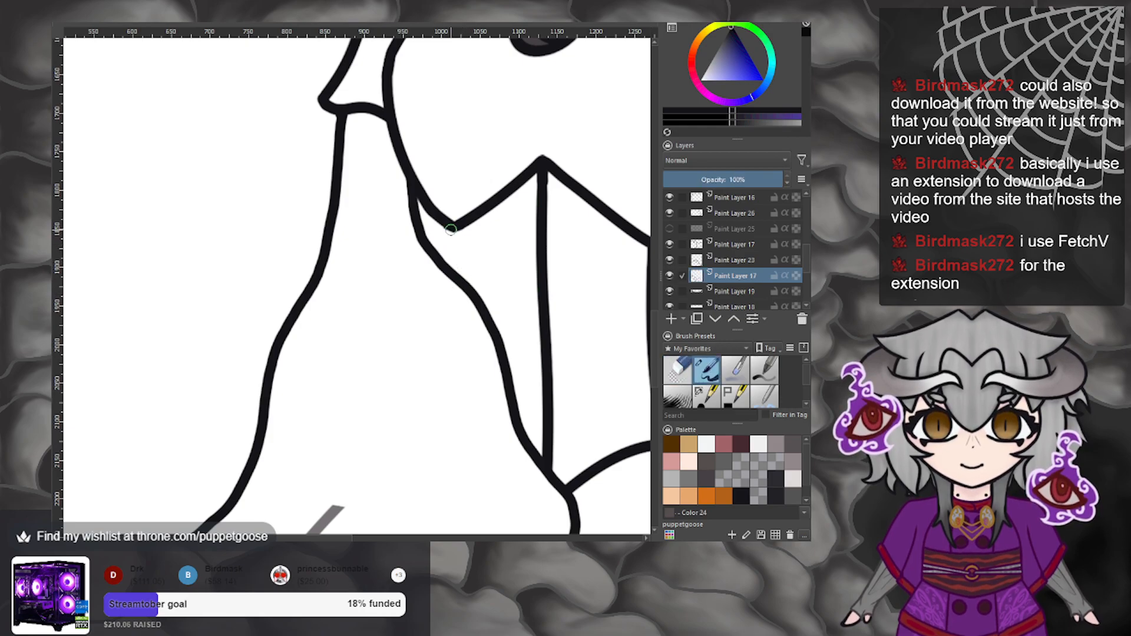
pyautogui.hotkey('ctrl', 'z')
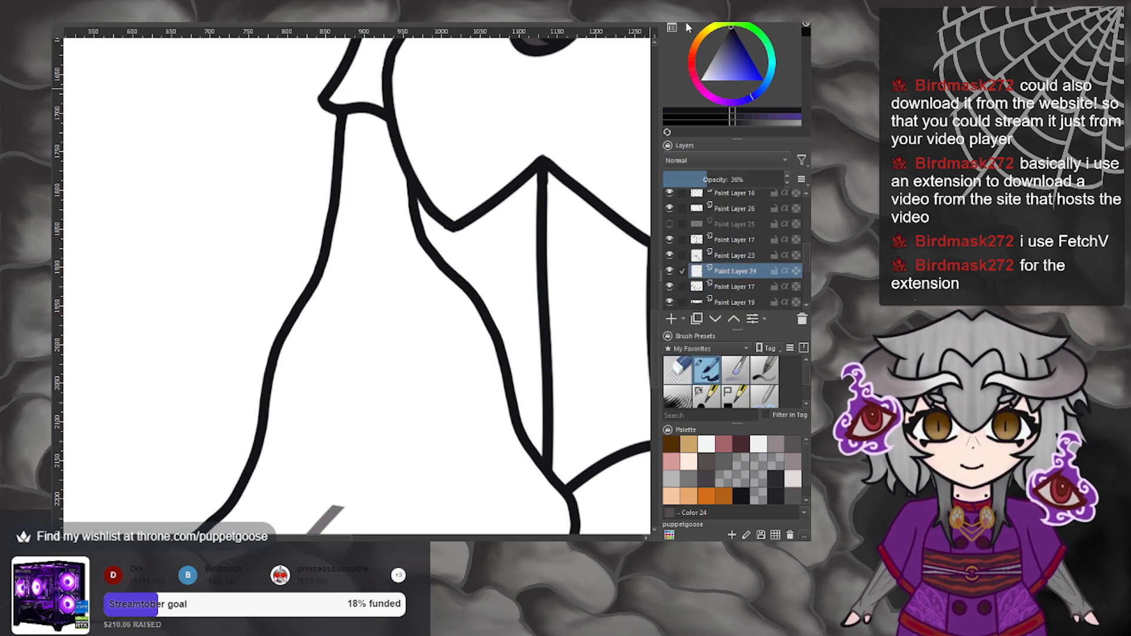
pyautogui.scroll(-4, 519, 184)
pyautogui.scroll(1, 567, 187)
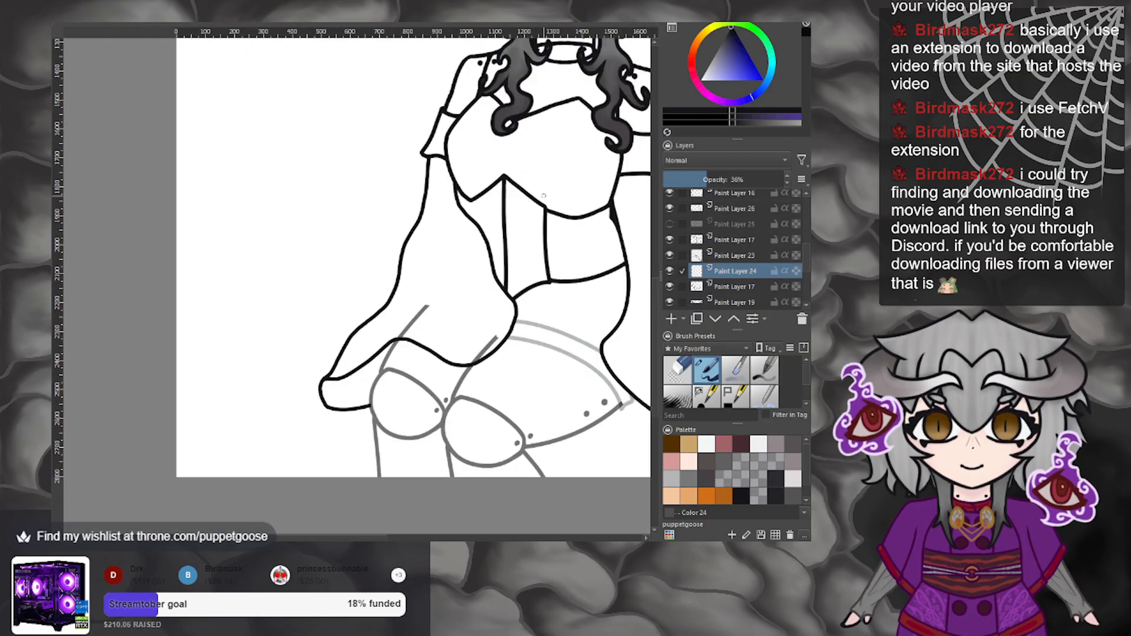
pyautogui.scroll(-1, 471, 235)
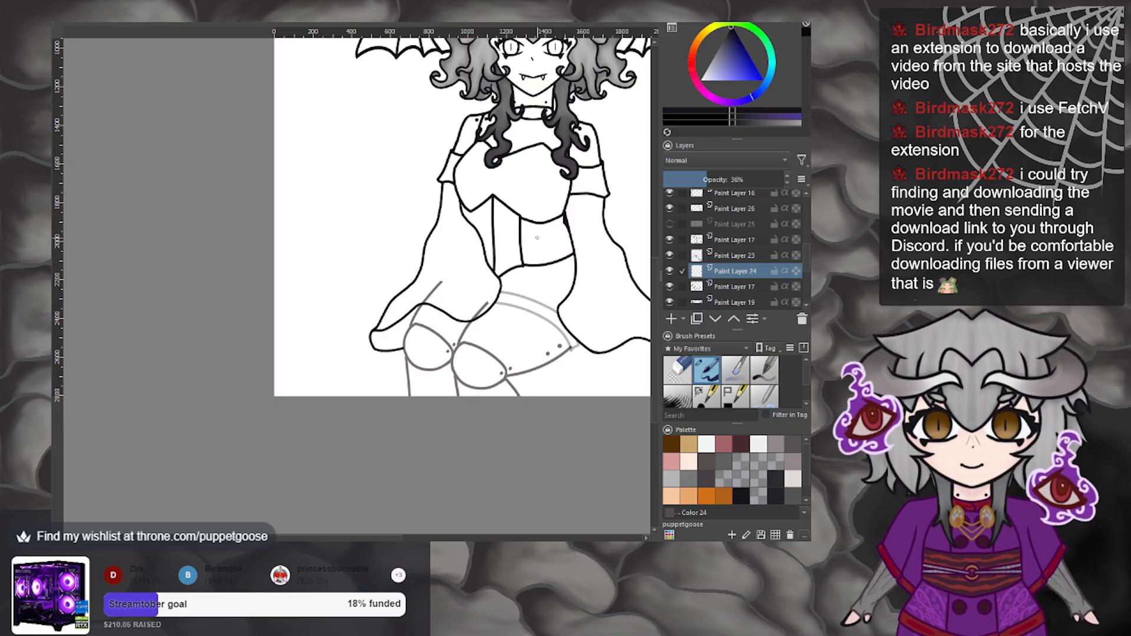
pyautogui.scroll(2, 484, 251)
pyautogui.scroll(3, 487, 198)
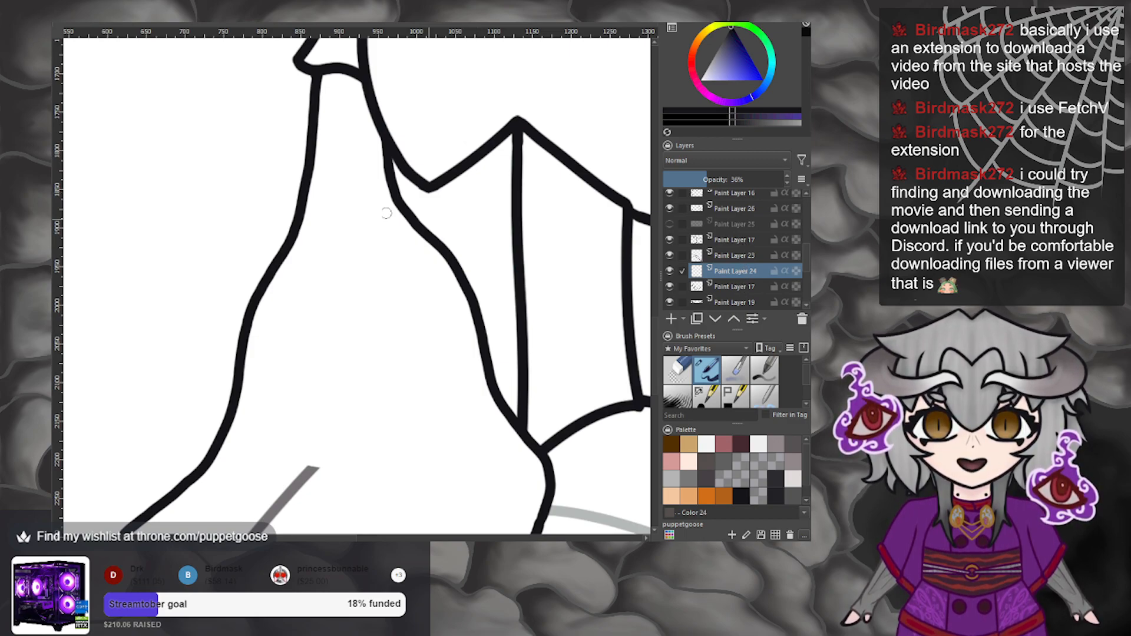
pyautogui.scroll(2, 428, 189)
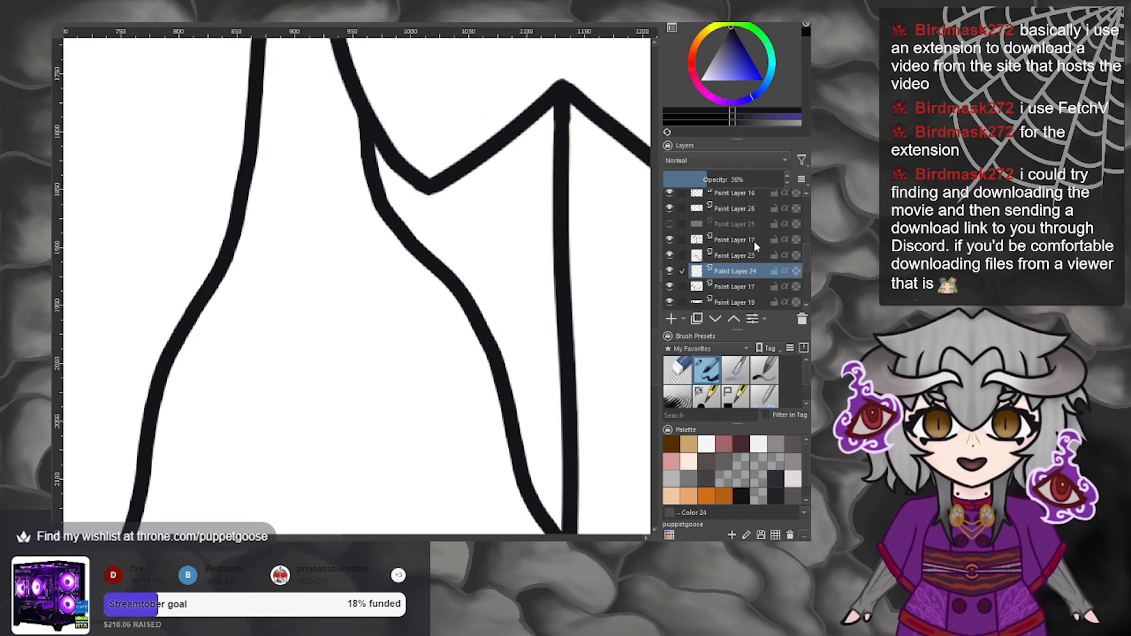
pyautogui.click(748, 240)
pyautogui.click(671, 318)
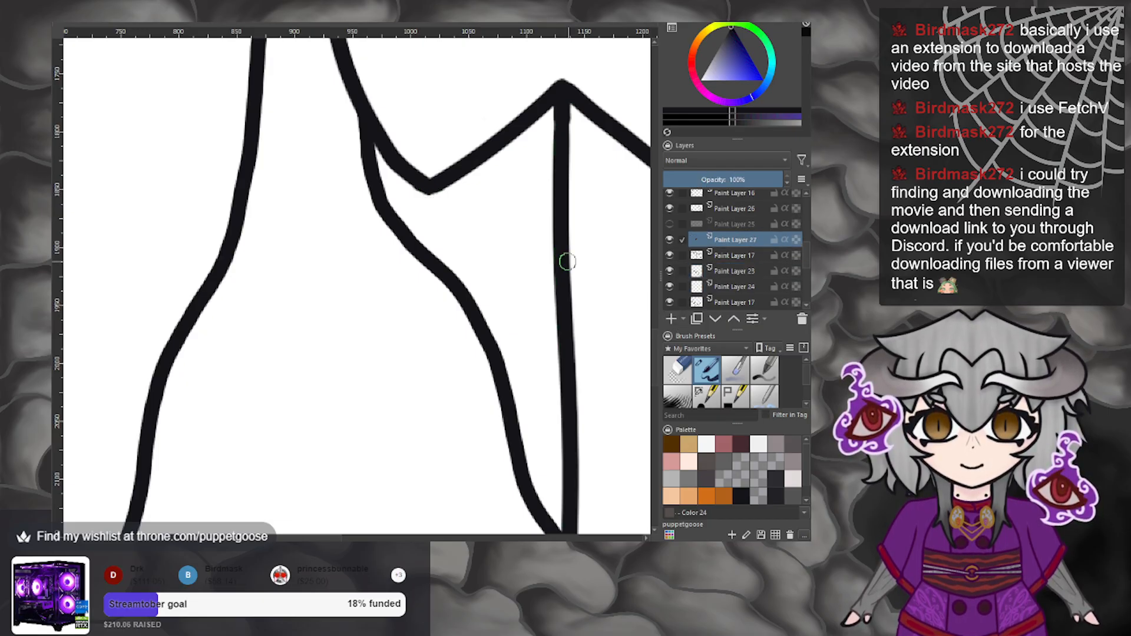
pyautogui.moveTo(429, 188); pyautogui.dragTo(433, 262)
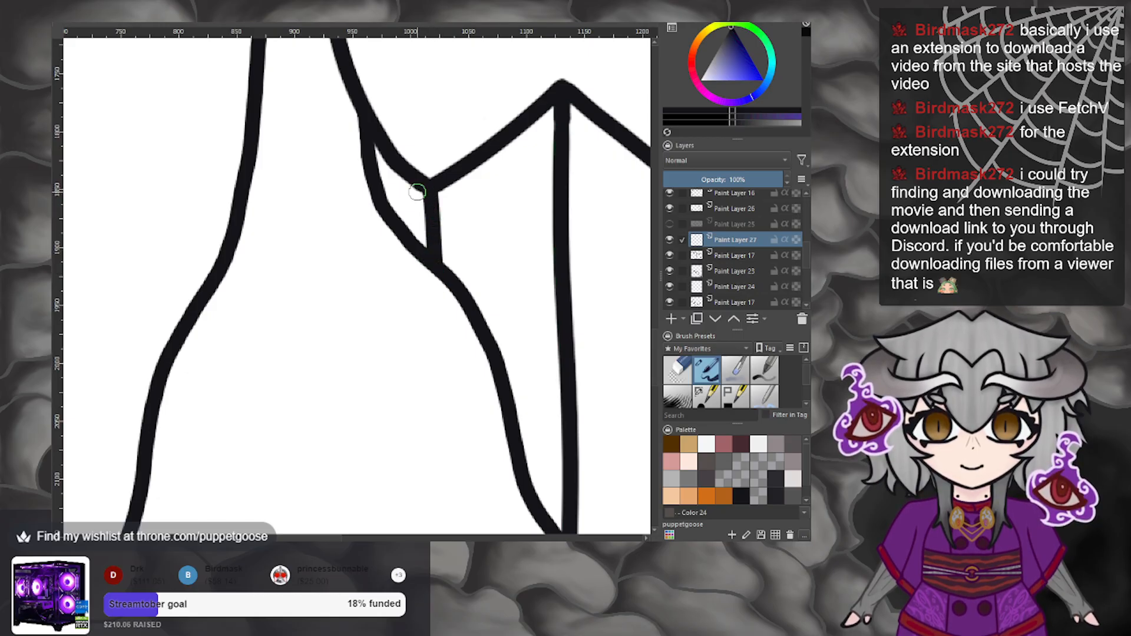
# Ink a second short line beside the new one, running from the bodice edge down across the sleeve's inner edge.
pyautogui.moveTo(397, 176); pyautogui.dragTo(406, 265)
pyautogui.hotkey('ctrl', 'z')
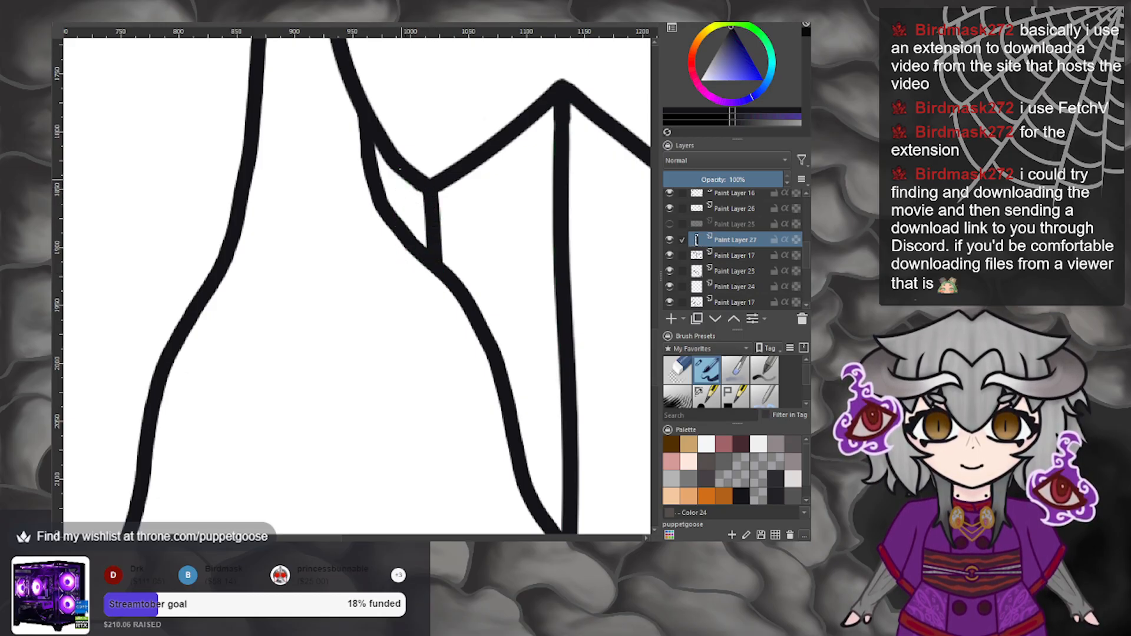
pyautogui.moveTo(396, 168); pyautogui.dragTo(416, 272)
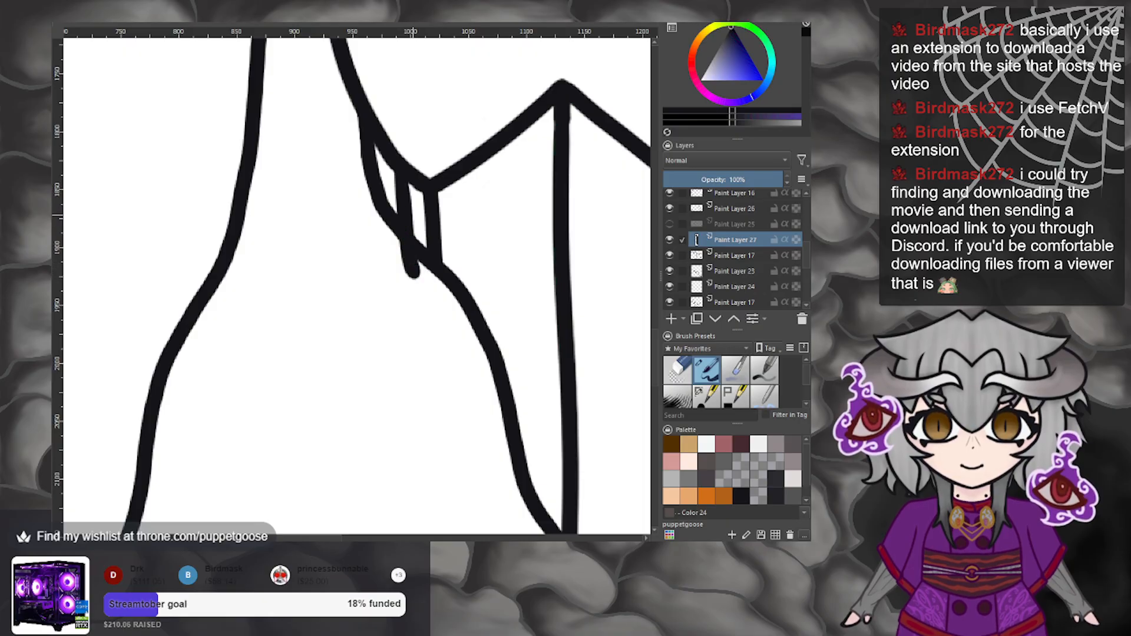
# Redraw the second short line beside the first, from the bodice edge to the sleeve's inner edge, and erase its overshoot.
pyautogui.scroll(-5, 405, 225)
pyautogui.scroll(8, 405, 223)
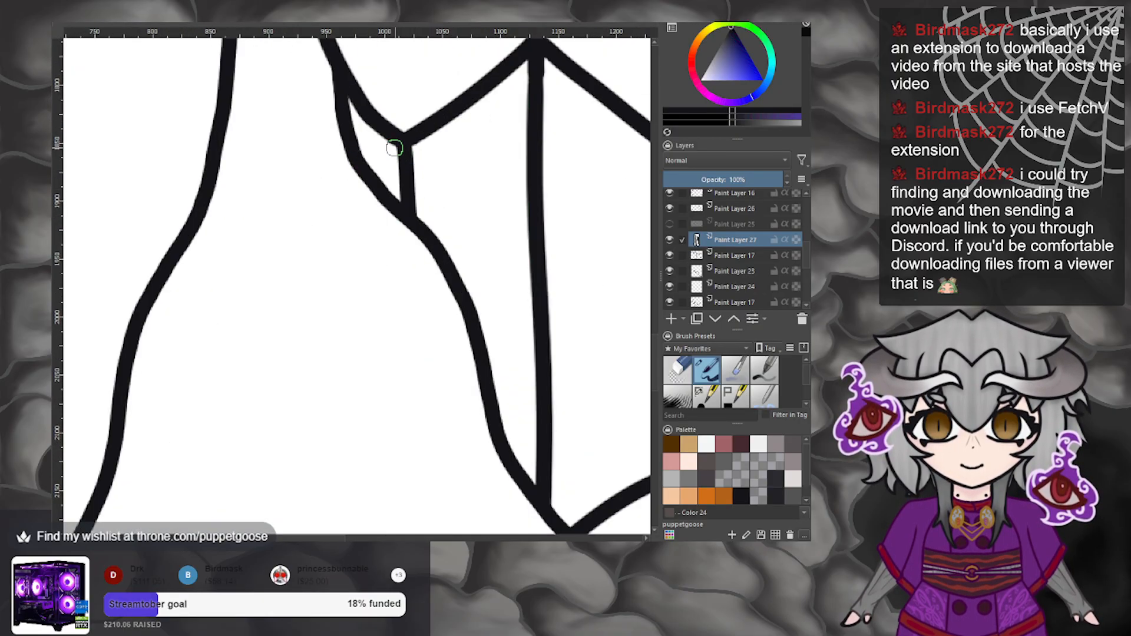
pyautogui.moveTo(386, 142); pyautogui.dragTo(387, 232)
pyautogui.moveTo(387, 136); pyautogui.dragTo(388, 185)
pyautogui.hotkey('ctrl', 'z')
pyautogui.moveTo(386, 136); pyautogui.dragTo(388, 163)
pyautogui.press('e')
pyautogui.moveTo(382, 220); pyautogui.dragTo(388, 221)
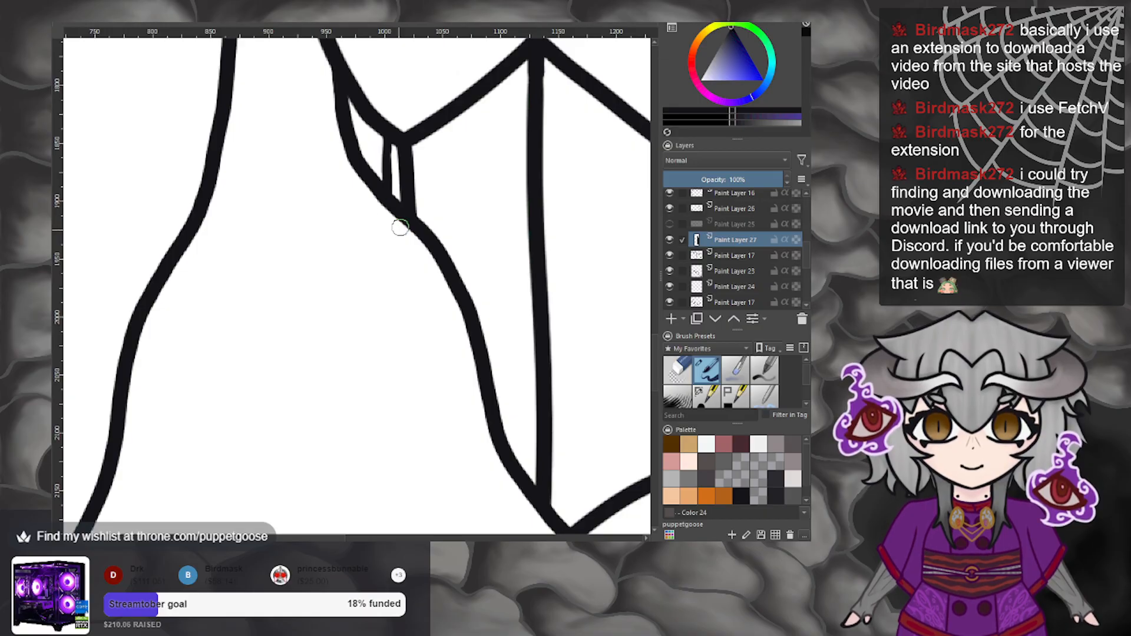
pyautogui.scroll(-6, 403, 237)
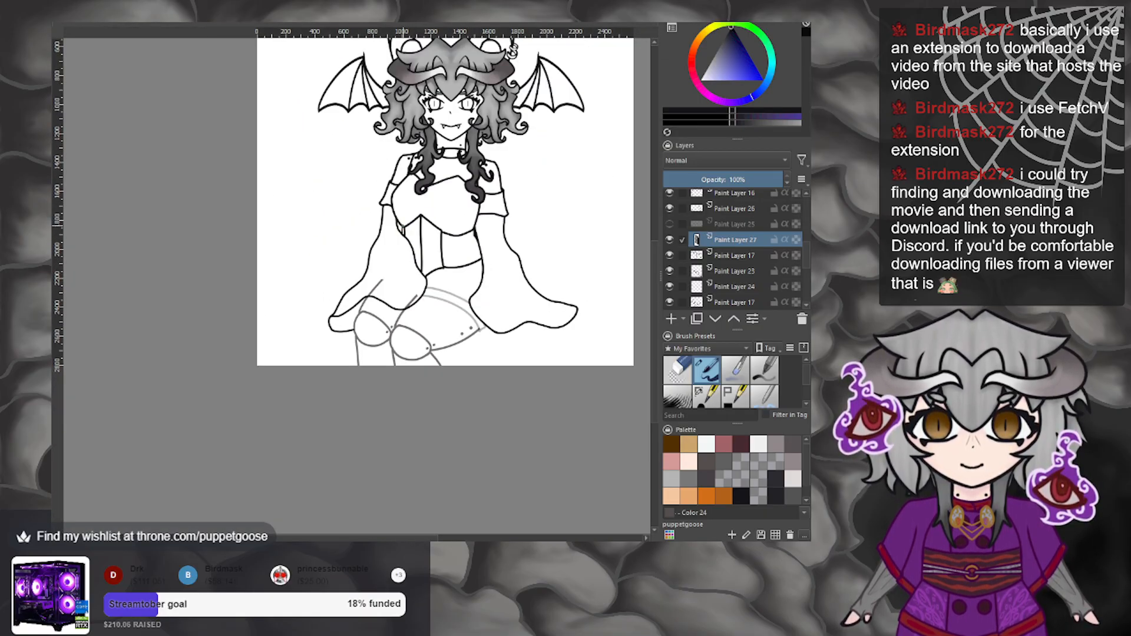
# Thicken the second short line on Paint Layer 27 and fill its upper junction with the bodice edge.
pyautogui.scroll(7, 404, 228)
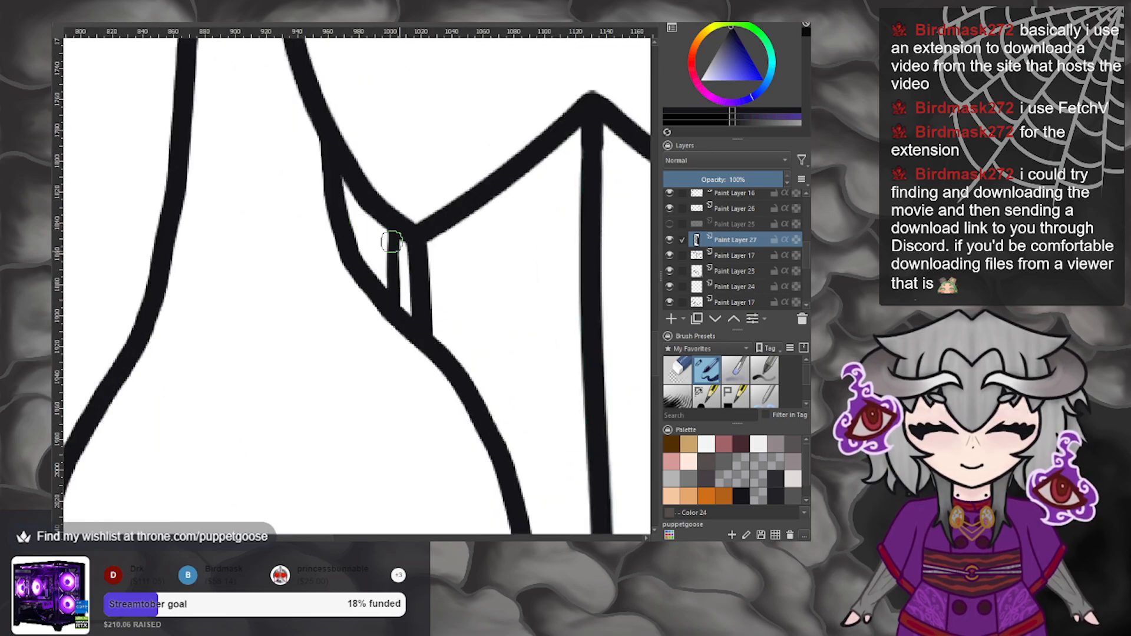
pyautogui.moveTo(390, 227); pyautogui.dragTo(397, 312)
pyautogui.scroll(-8, 397, 312)
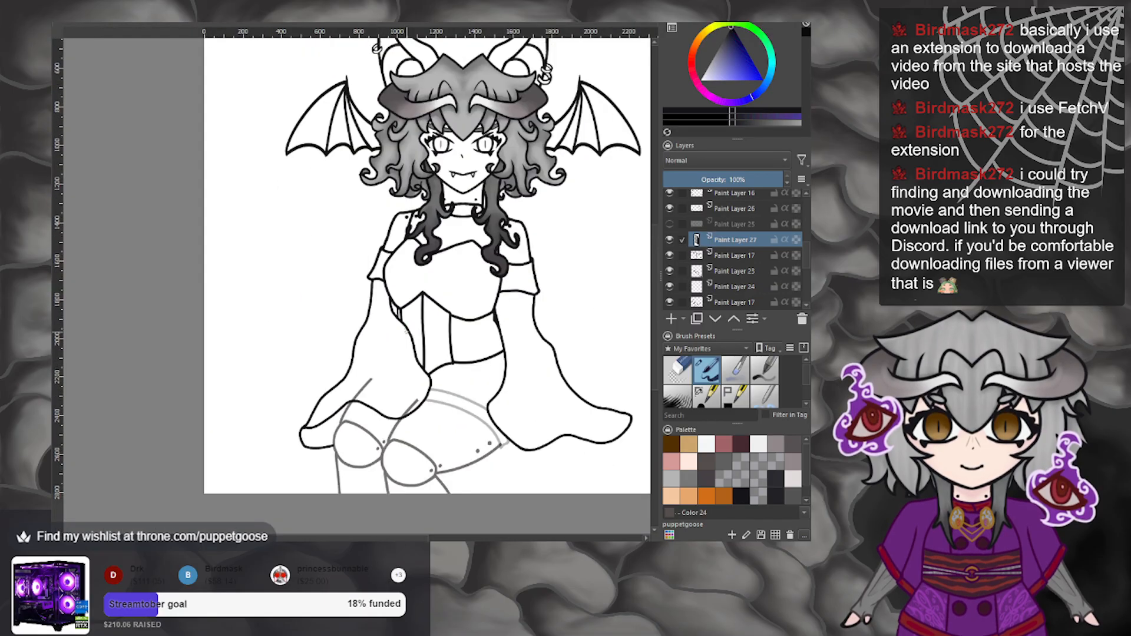
pyautogui.scroll(-1, 411, 353)
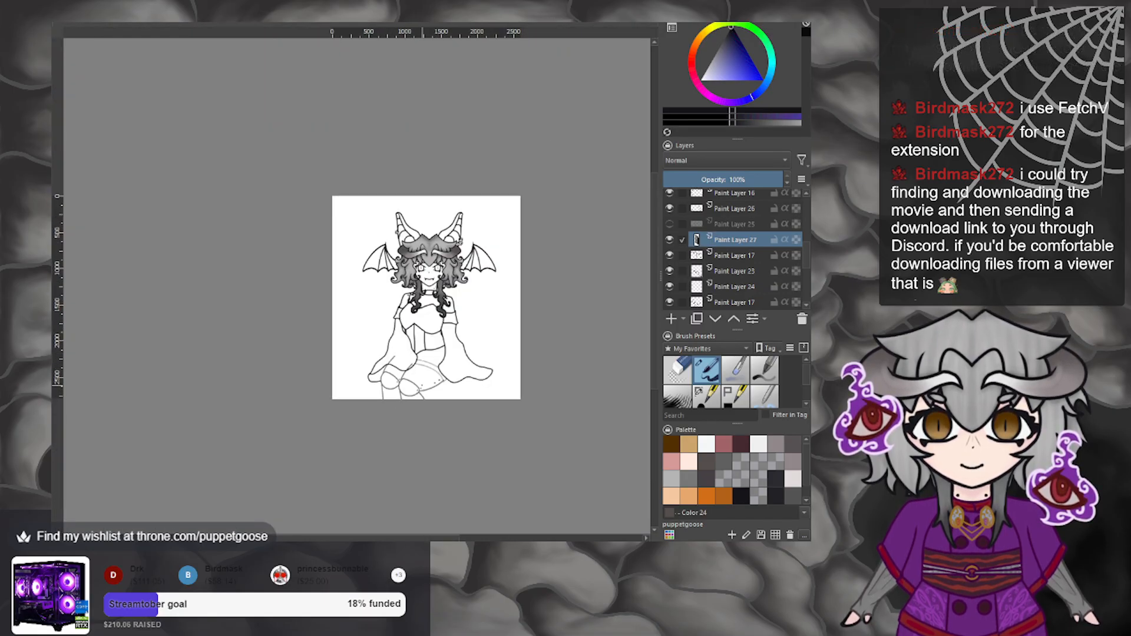
pyautogui.scroll(2, 422, 385)
pyautogui.scroll(1, 422, 358)
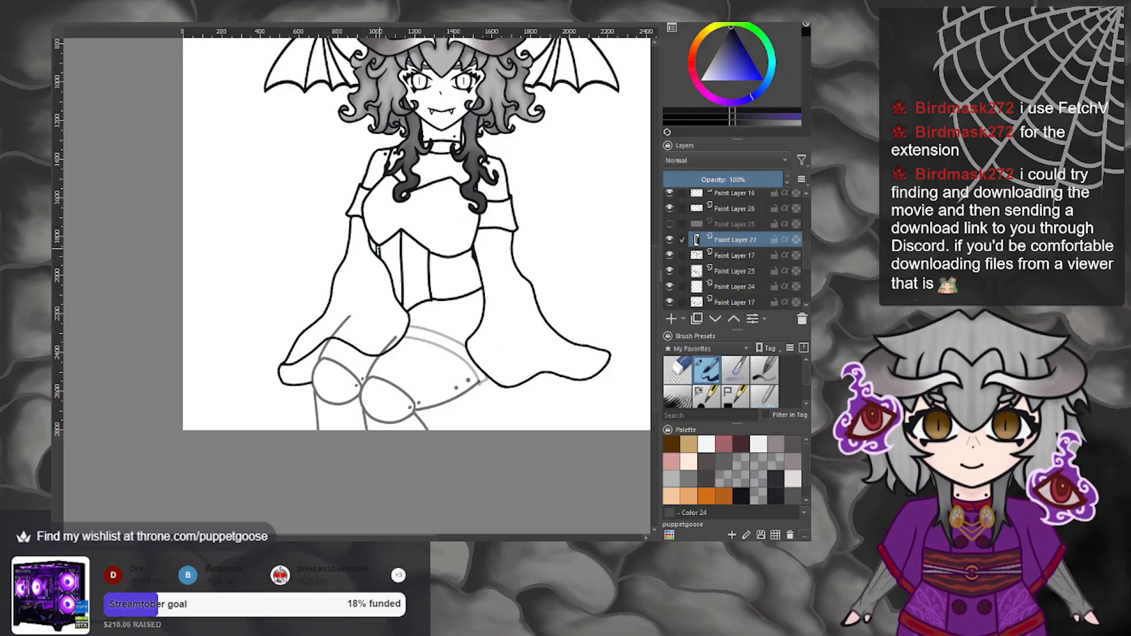
pyautogui.scroll(5, 378, 250)
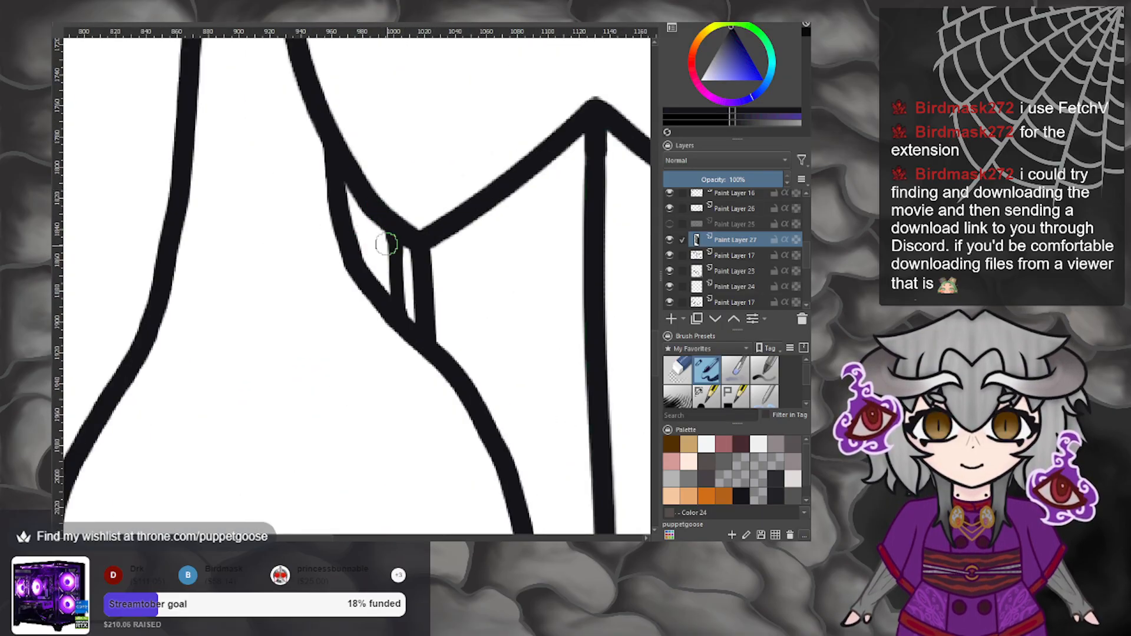
pyautogui.moveTo(397, 243); pyautogui.dragTo(407, 246)
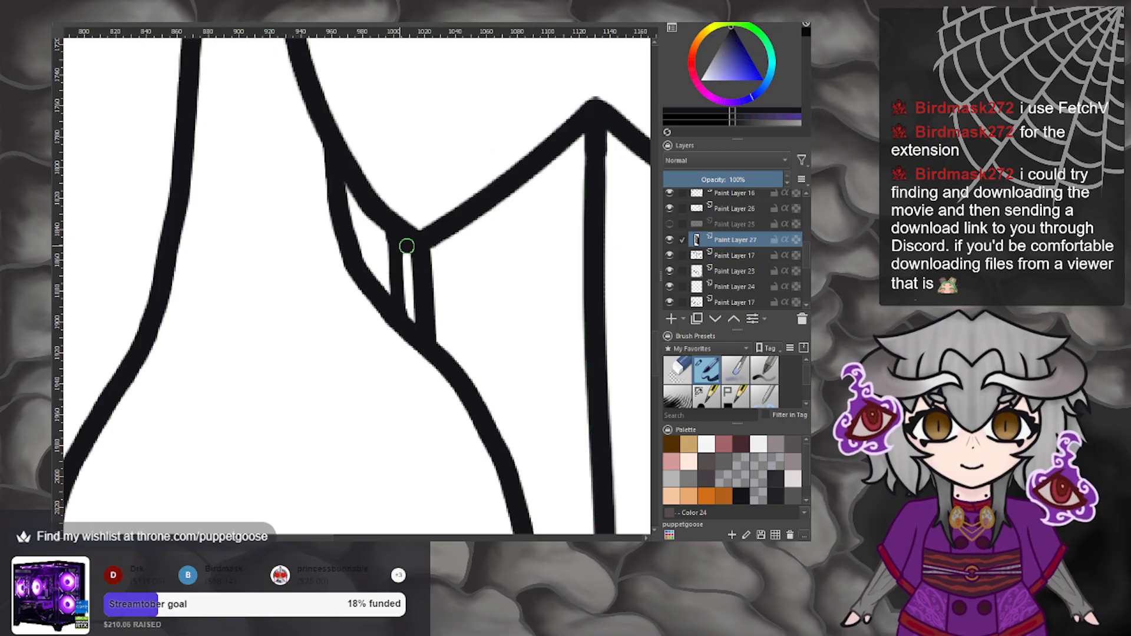
pyautogui.scroll(-4, 410, 241)
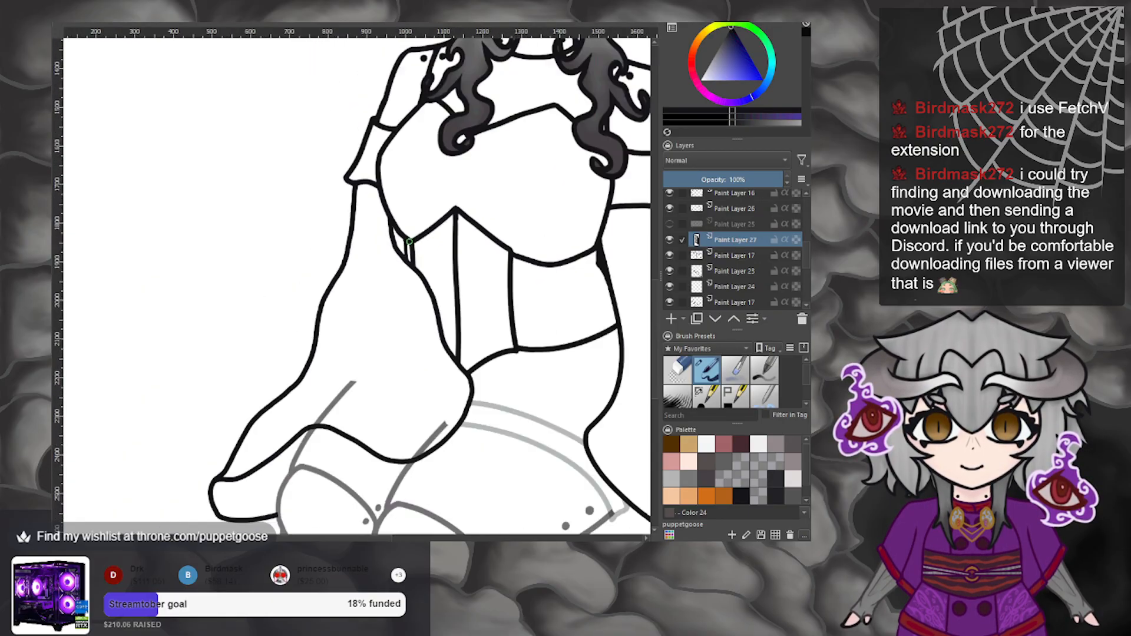
pyautogui.scroll(-3, 397, 368)
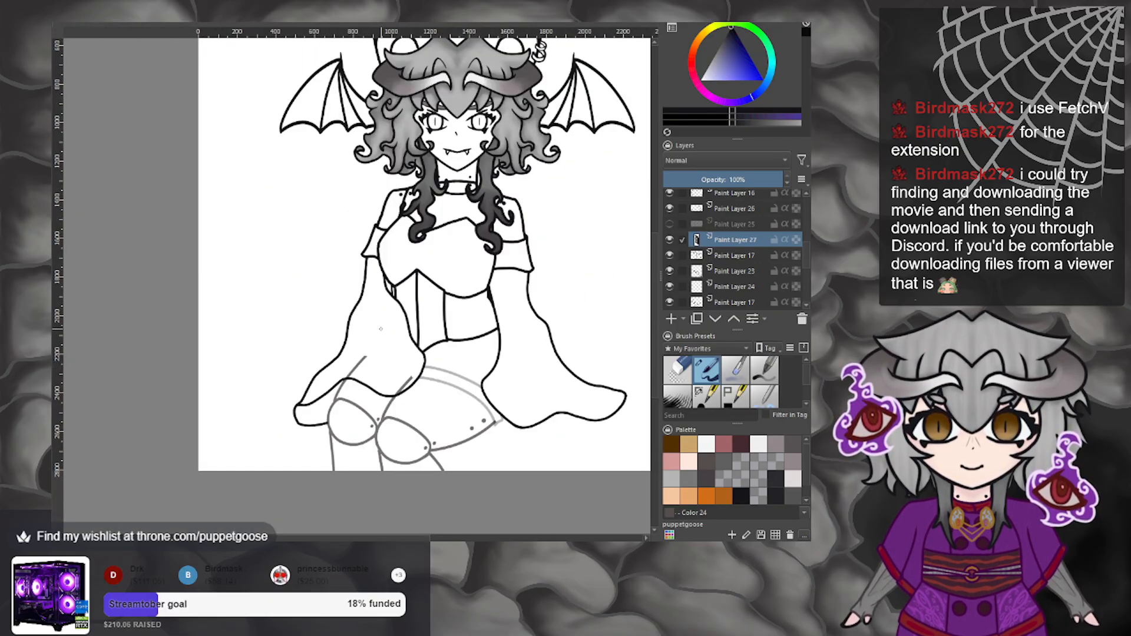
# Erase the two leg lines showing inside the flared sleeve above the knees on the lower Paint Layer 17.
pyautogui.scroll(3, 386, 328)
pyautogui.scroll(-3, 386, 328)
pyautogui.scroll(5, 392, 349)
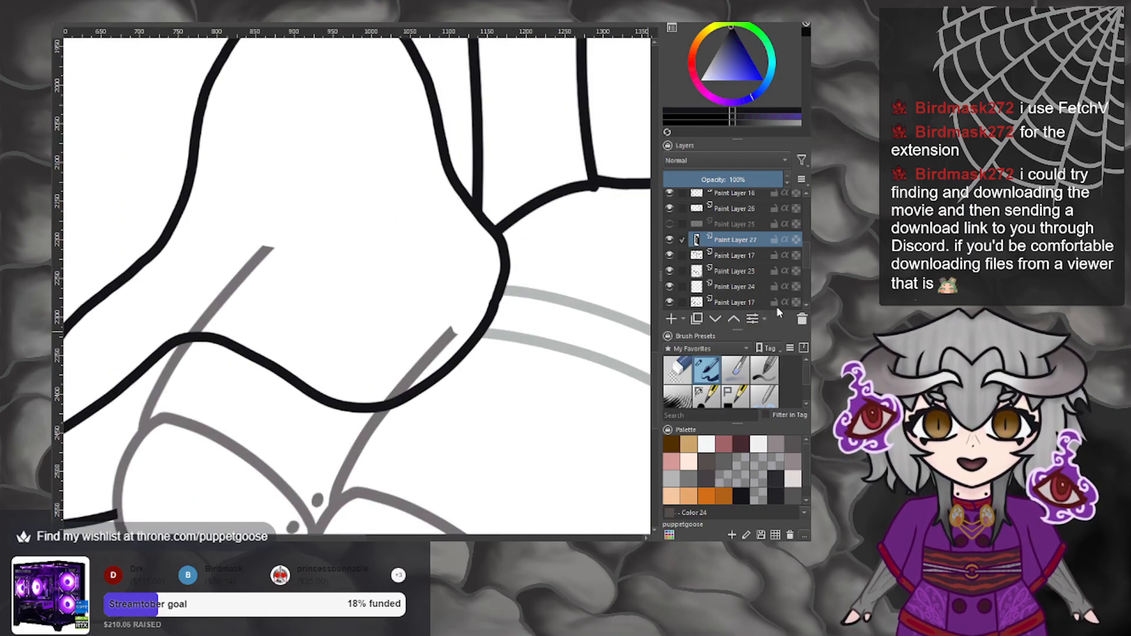
pyautogui.click(677, 370)
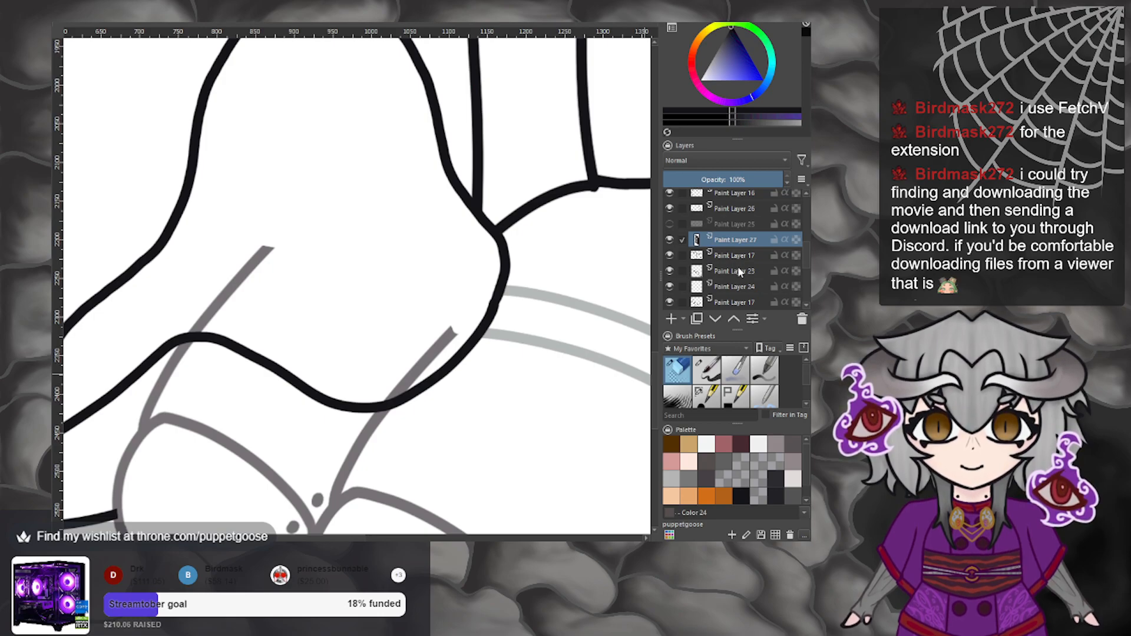
pyautogui.click(736, 302)
pyautogui.moveTo(207, 313)
pyautogui.mouseDown()
pyautogui.moveTo(239, 297)
pyautogui.moveTo(235, 284)
pyautogui.moveTo(255, 261)
pyautogui.moveTo(279, 258)
pyautogui.mouseUp()
pyautogui.moveTo(377, 387)
pyautogui.mouseDown()
pyautogui.moveTo(412, 369)
pyautogui.moveTo(454, 313)
pyautogui.moveTo(466, 333)
pyautogui.mouseUp()
pyautogui.scroll(-6, 466, 314)
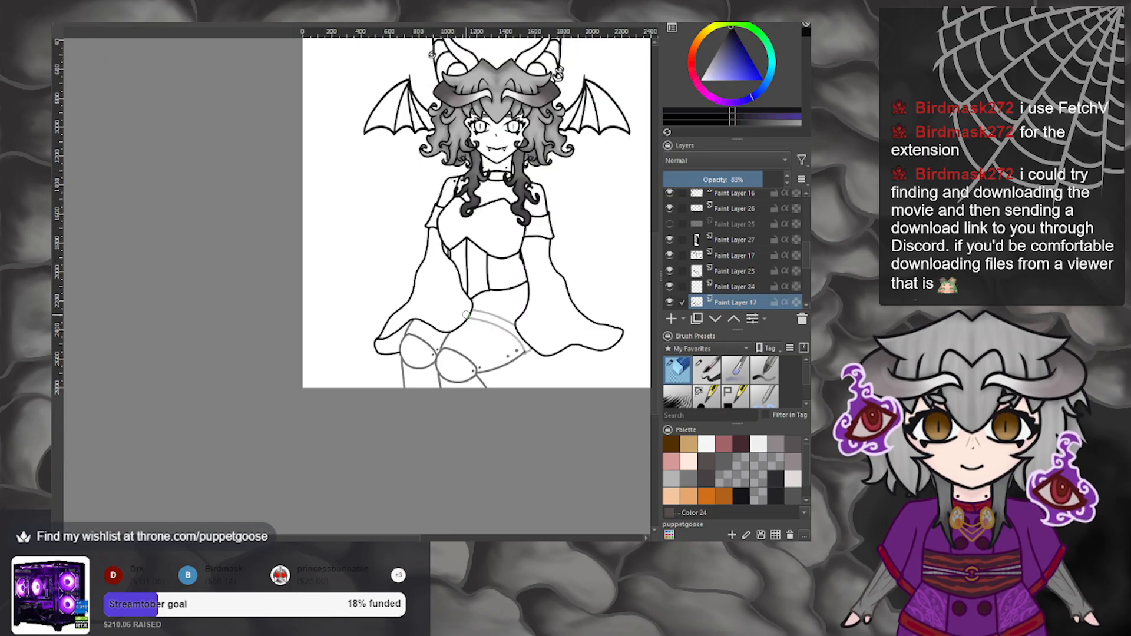
pyautogui.scroll(5, 502, 306)
pyautogui.scroll(-1, 502, 313)
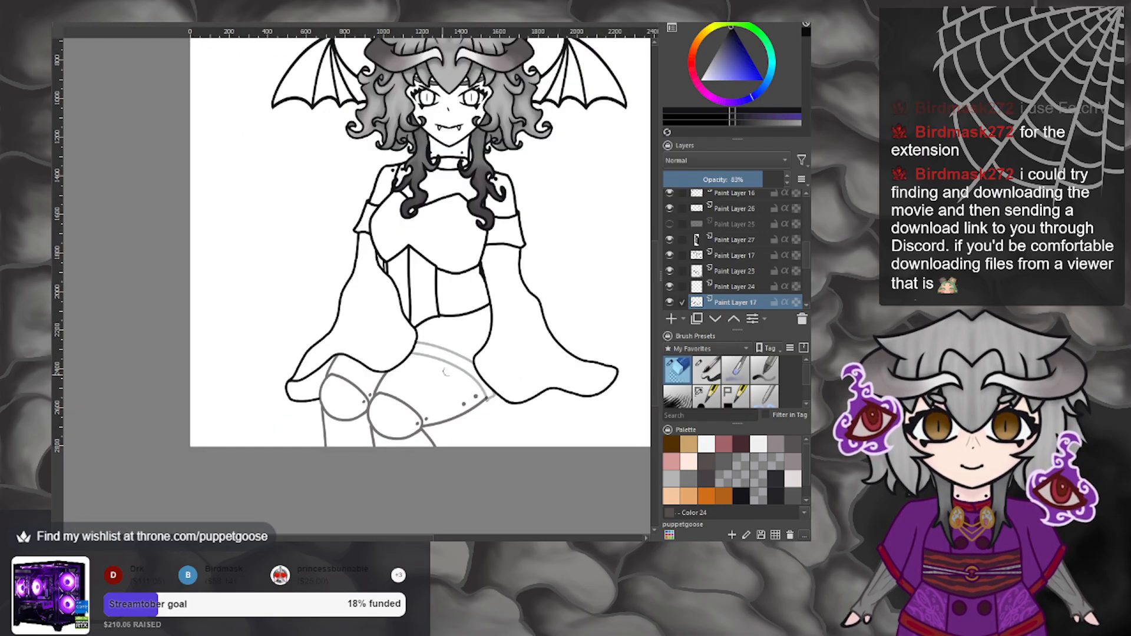
# Set the leg line layer (lower Paint Layer 17) and Paint Layer 23 to 100% opacity, and delete the hidden layer above Paint Layer 27.
pyautogui.scroll(1, 505, 328)
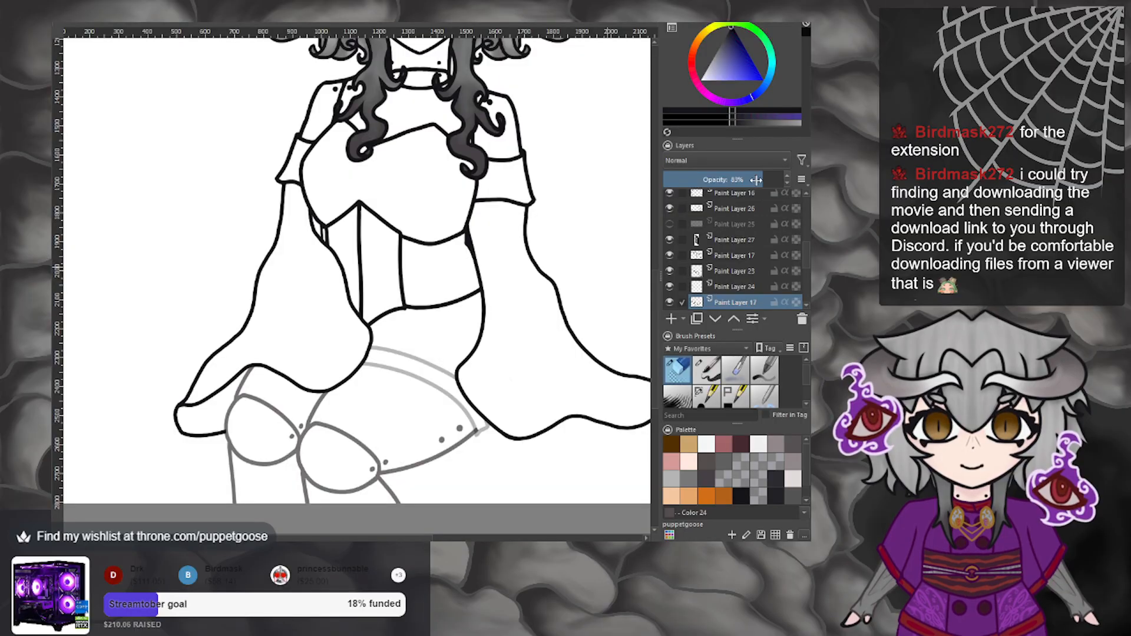
pyautogui.moveTo(760, 179); pyautogui.dragTo(787, 179)
pyautogui.click(732, 287)
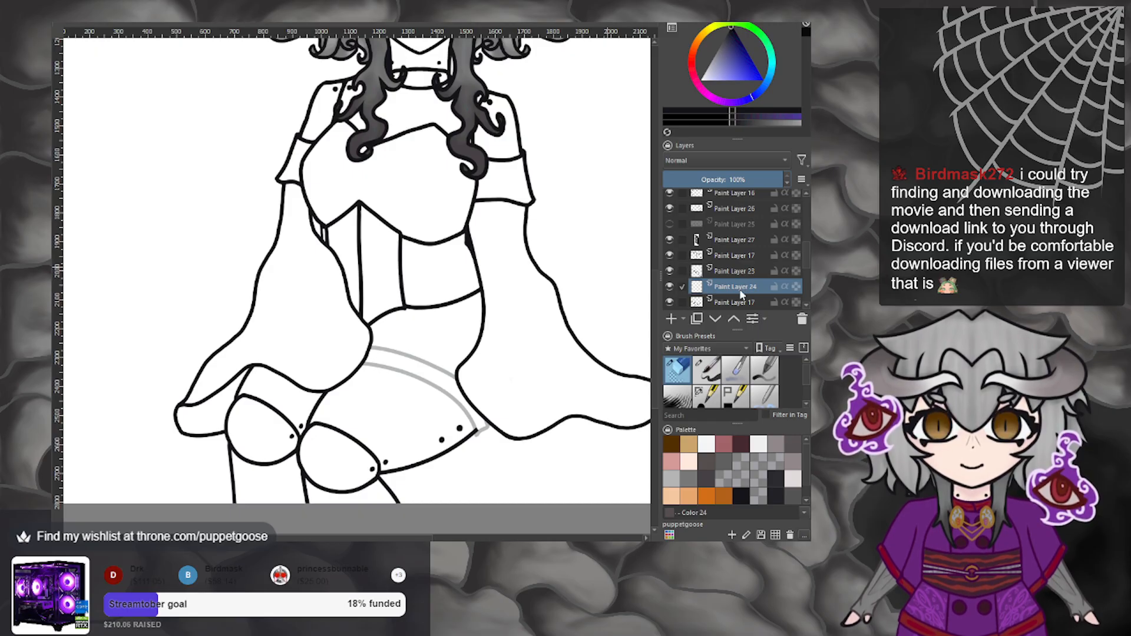
pyautogui.click(736, 271)
pyautogui.moveTo(732, 179); pyautogui.dragTo(788, 179)
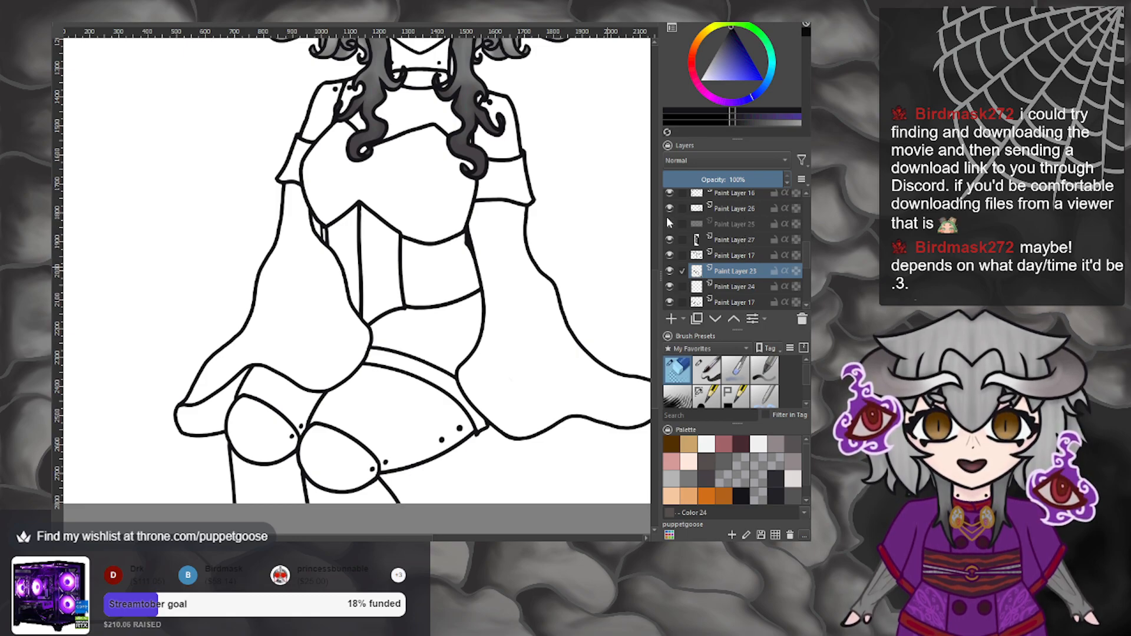
pyautogui.click(731, 226)
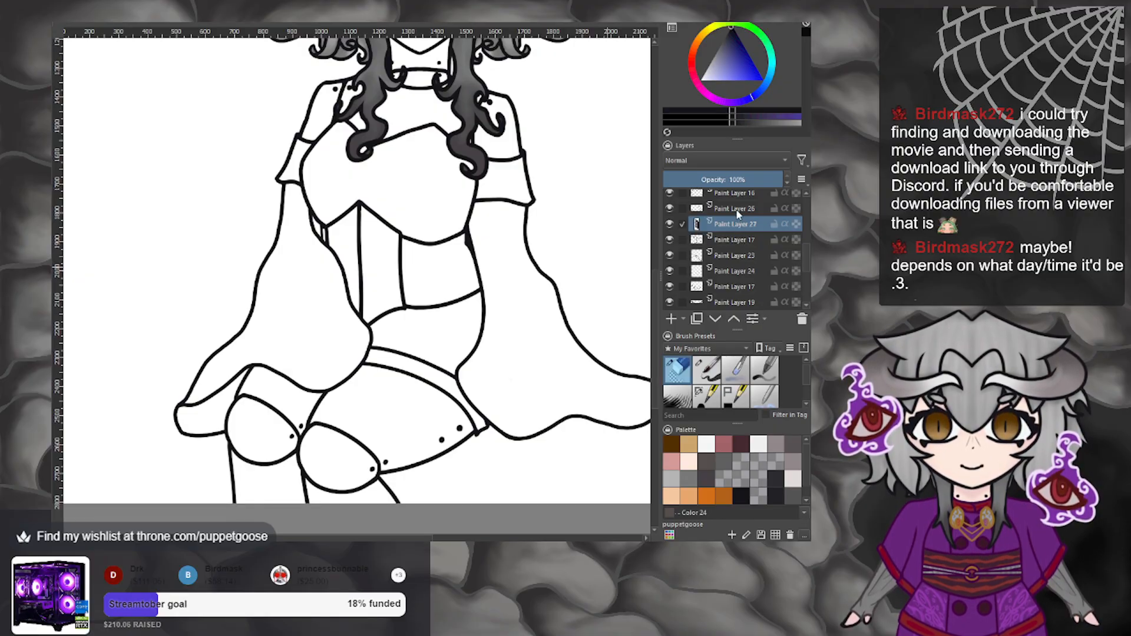
# On the leg line layer, erase the slanted calf line beneath the front knee and ink a steeper one down to the canvas edge.
pyautogui.scroll(-4, 432, 319)
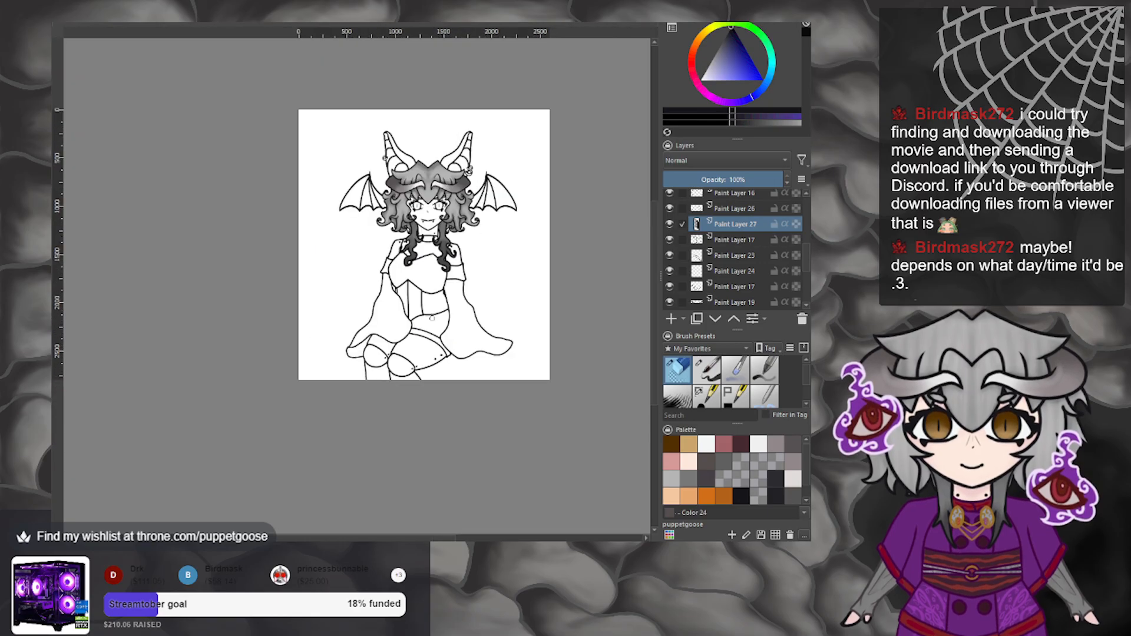
pyautogui.scroll(2, 437, 236)
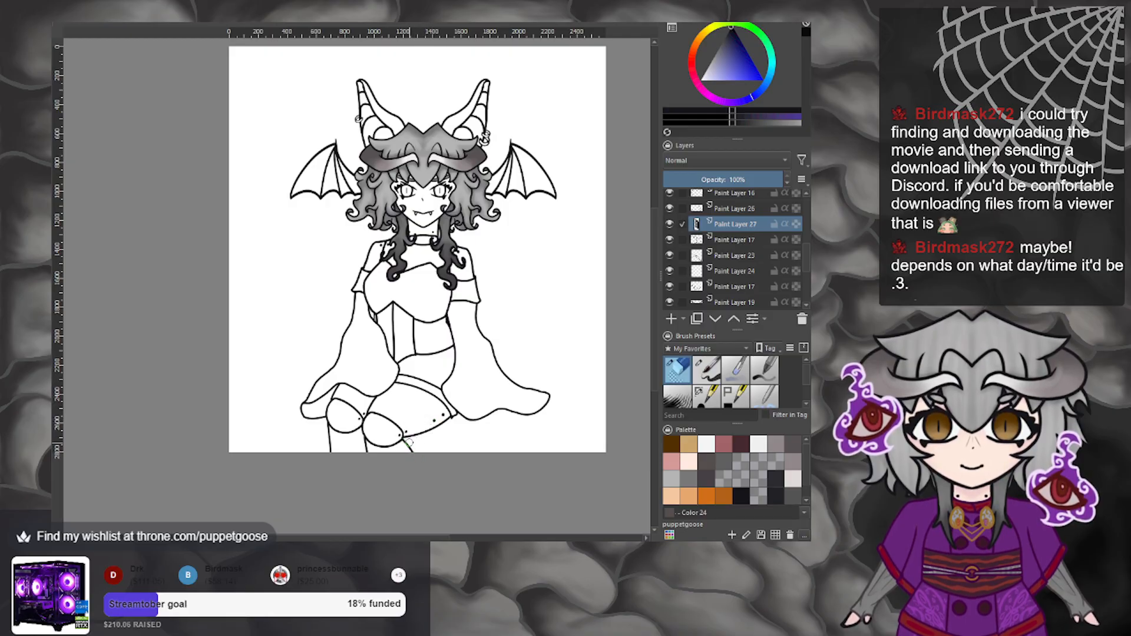
pyautogui.scroll(5, 409, 443)
pyautogui.scroll(-1, 412, 436)
pyautogui.scroll(1, 415, 431)
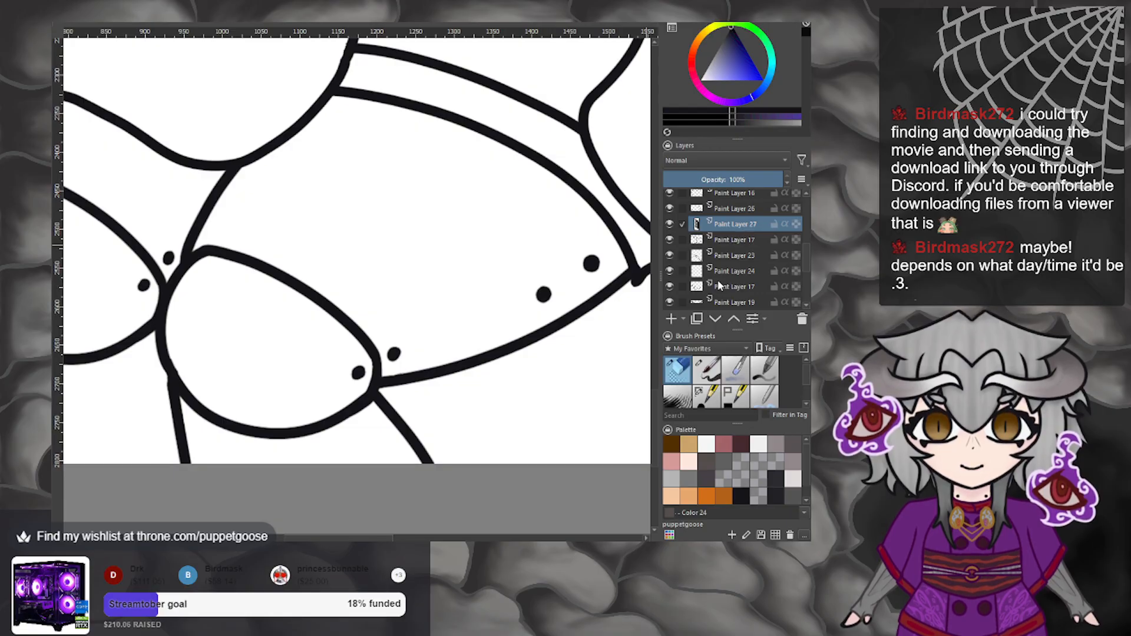
pyautogui.click(720, 286)
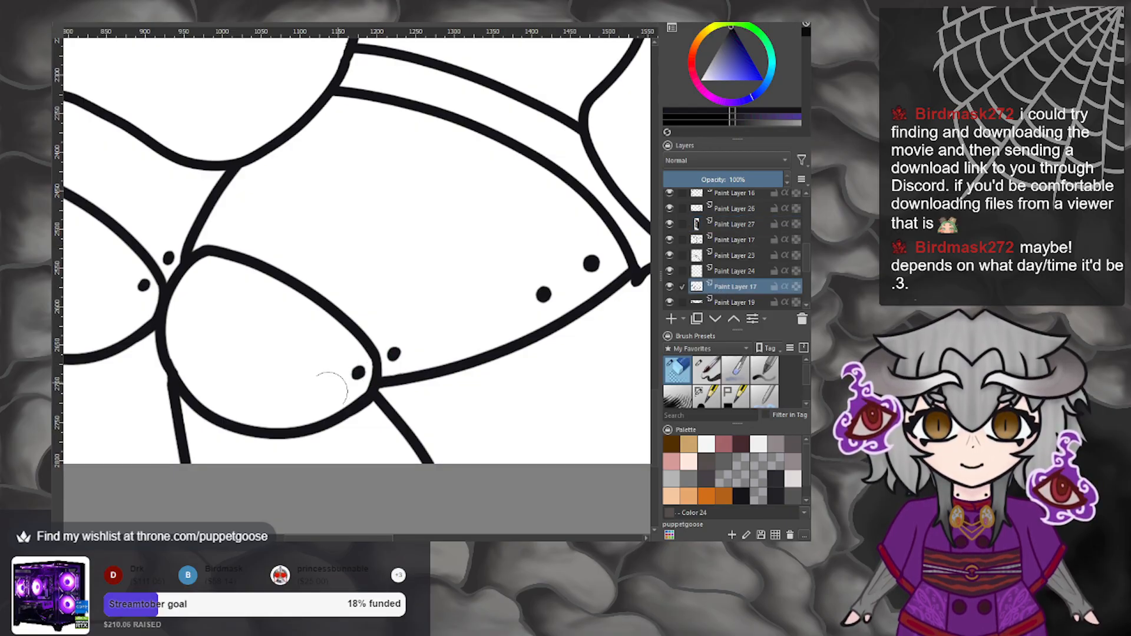
pyautogui.scroll(1, 336, 442)
pyautogui.click(707, 369)
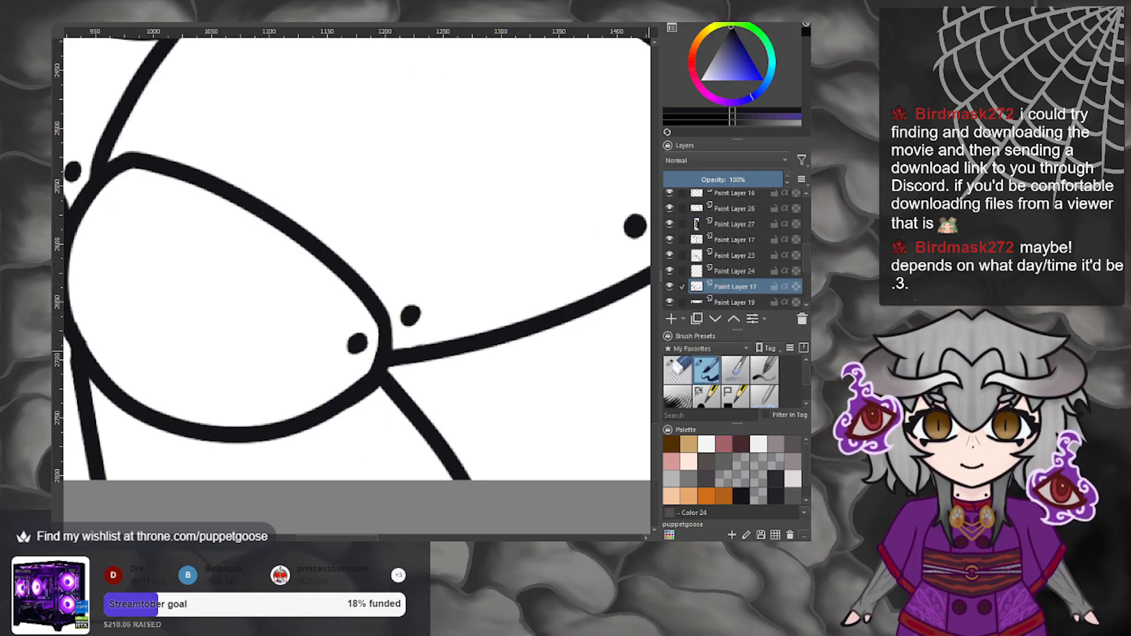
pyautogui.moveTo(398, 398); pyautogui.dragTo(392, 384)
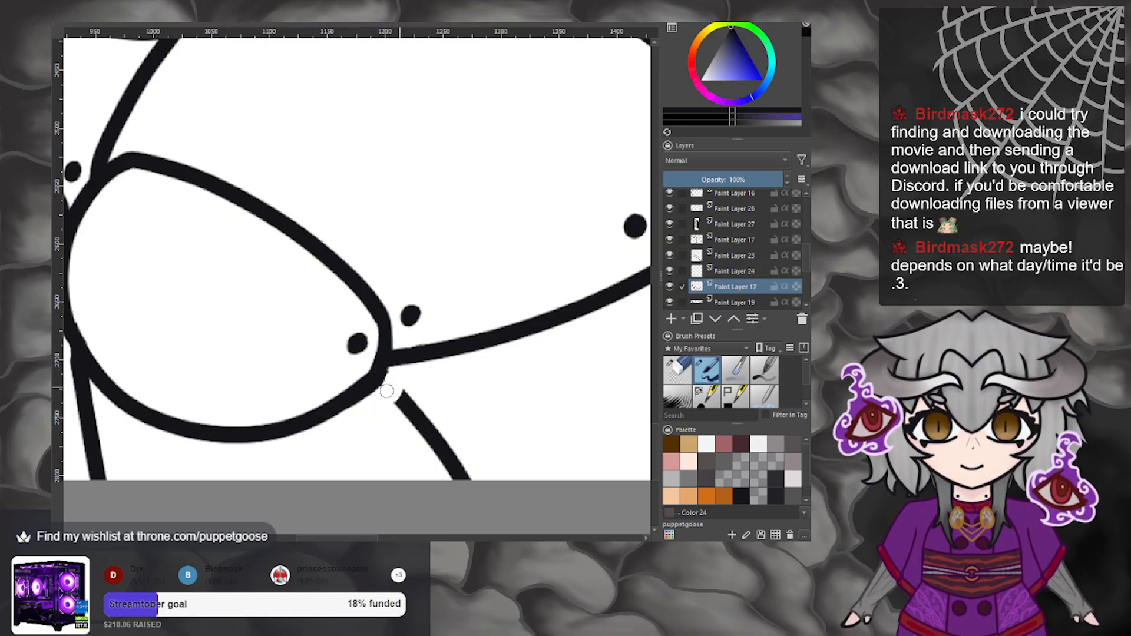
pyautogui.moveTo(383, 389)
pyautogui.mouseDown()
pyautogui.moveTo(404, 434)
pyautogui.moveTo(416, 403)
pyautogui.moveTo(468, 479)
pyautogui.mouseUp()
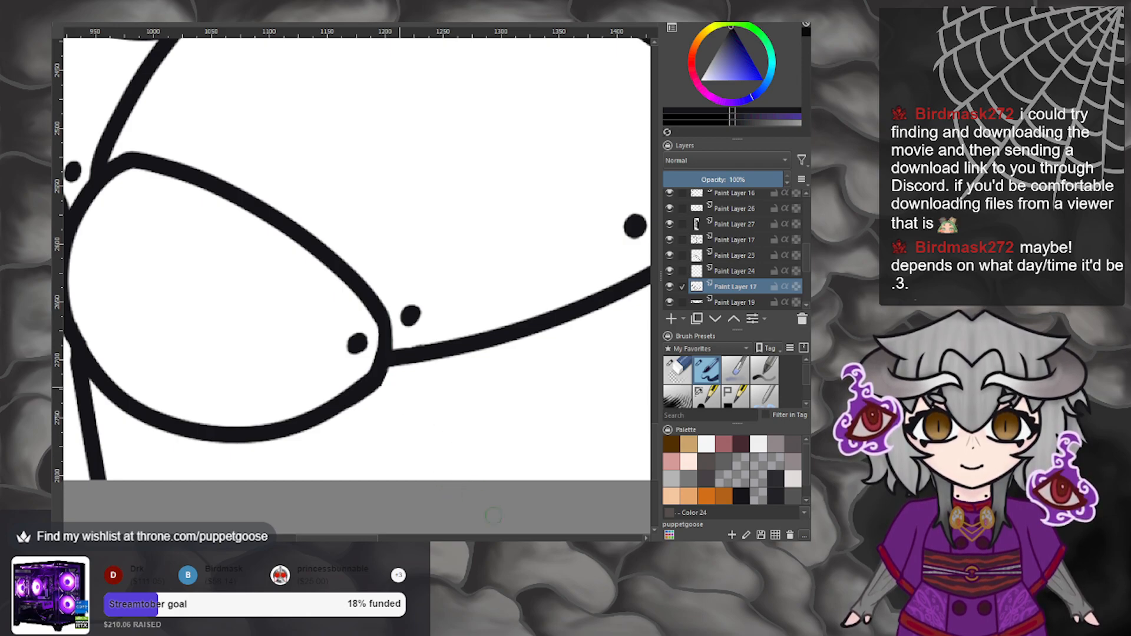
pyautogui.moveTo(390, 367); pyautogui.dragTo(440, 525)
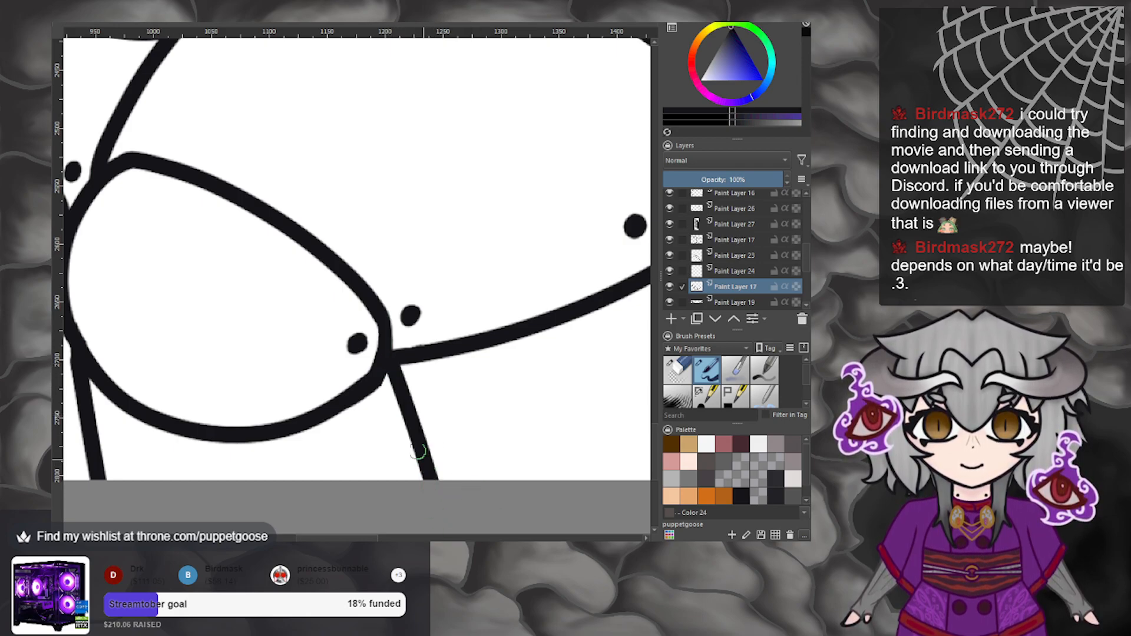
pyautogui.scroll(-6, 484, 423)
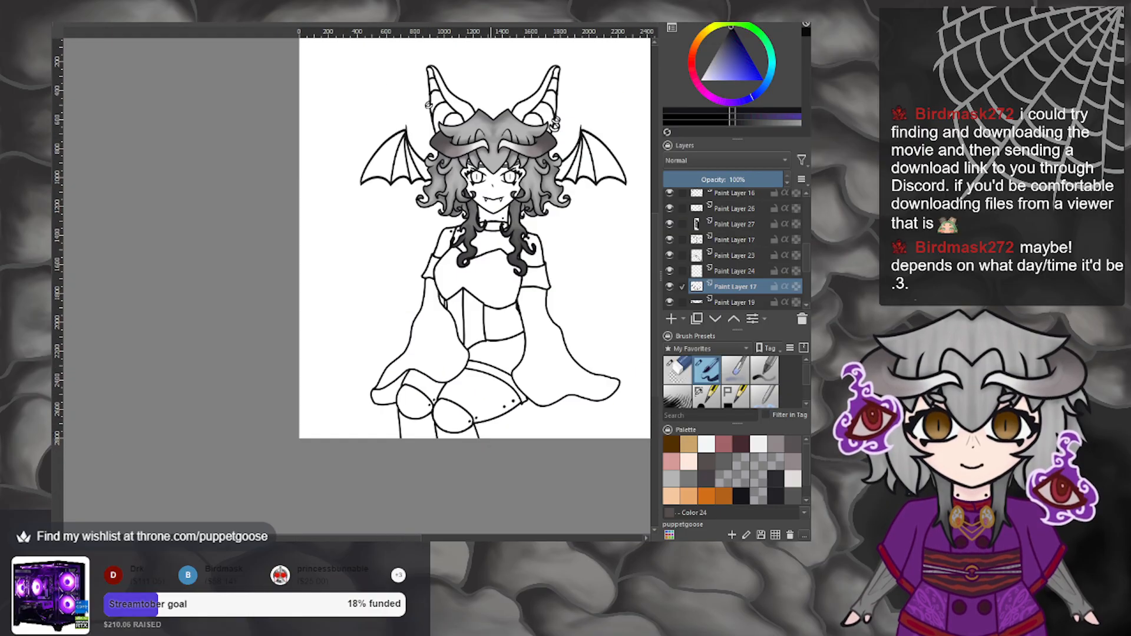
# Examine the redrawn calf line and the knees up close and within the whole figure.
pyautogui.scroll(-2, 488, 446)
pyautogui.scroll(8, 492, 436)
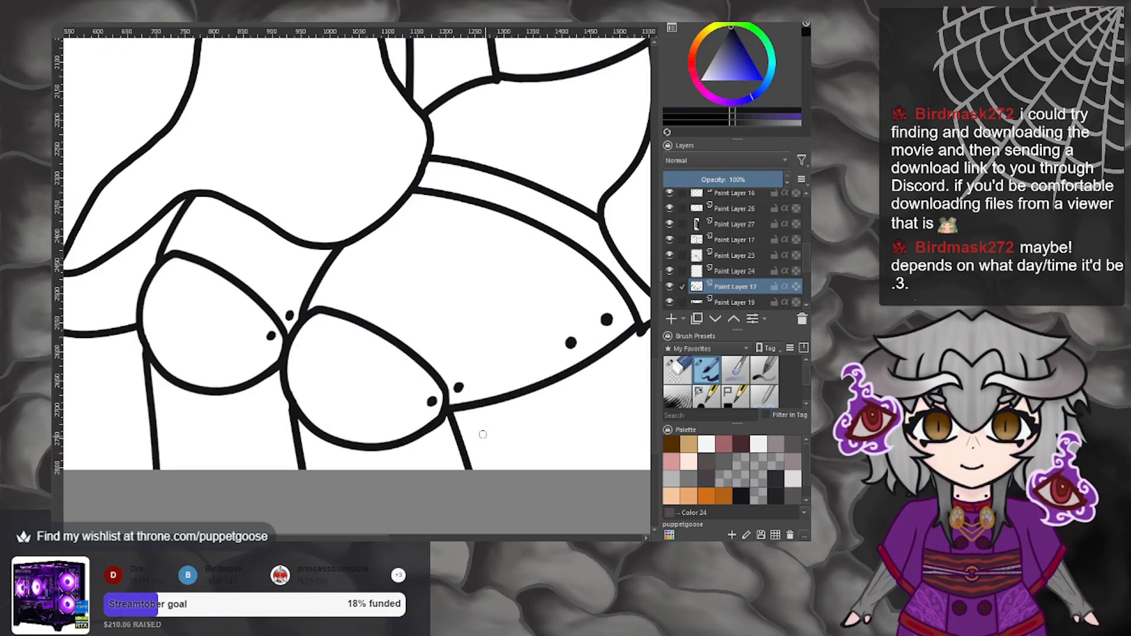
pyautogui.moveTo(393, 373)
pyautogui.mouseDown()
pyautogui.moveTo(382, 403)
pyautogui.moveTo(398, 368)
pyautogui.moveTo(360, 422)
pyautogui.moveTo(340, 414)
pyautogui.moveTo(366, 389)
pyautogui.moveTo(336, 416)
pyautogui.moveTo(369, 390)
pyautogui.moveTo(368, 319)
pyautogui.moveTo(366, 373)
pyautogui.mouseUp()
pyautogui.scroll(-5, 375, 367)
pyautogui.scroll(-4, 376, 365)
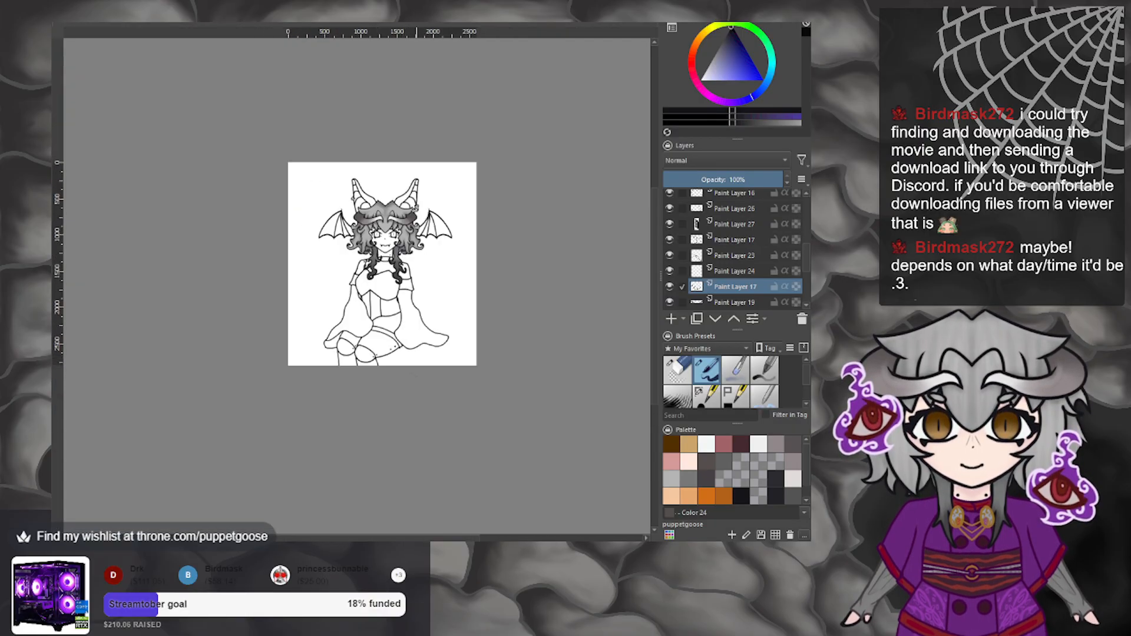
pyautogui.scroll(1, 421, 371)
pyautogui.scroll(-2, 454, 353)
pyautogui.scroll(4, 413, 354)
pyautogui.scroll(-4, 377, 353)
pyautogui.scroll(1, 336, 351)
pyautogui.scroll(3, 335, 352)
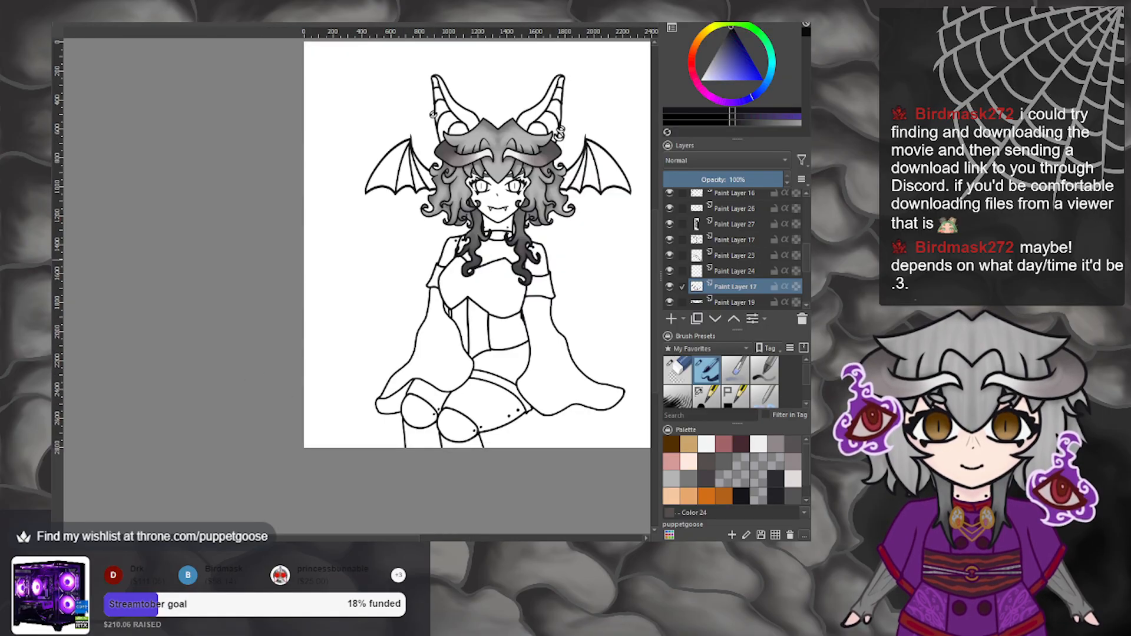
pyautogui.scroll(-2, 374, 291)
pyautogui.scroll(3, 310, 157)
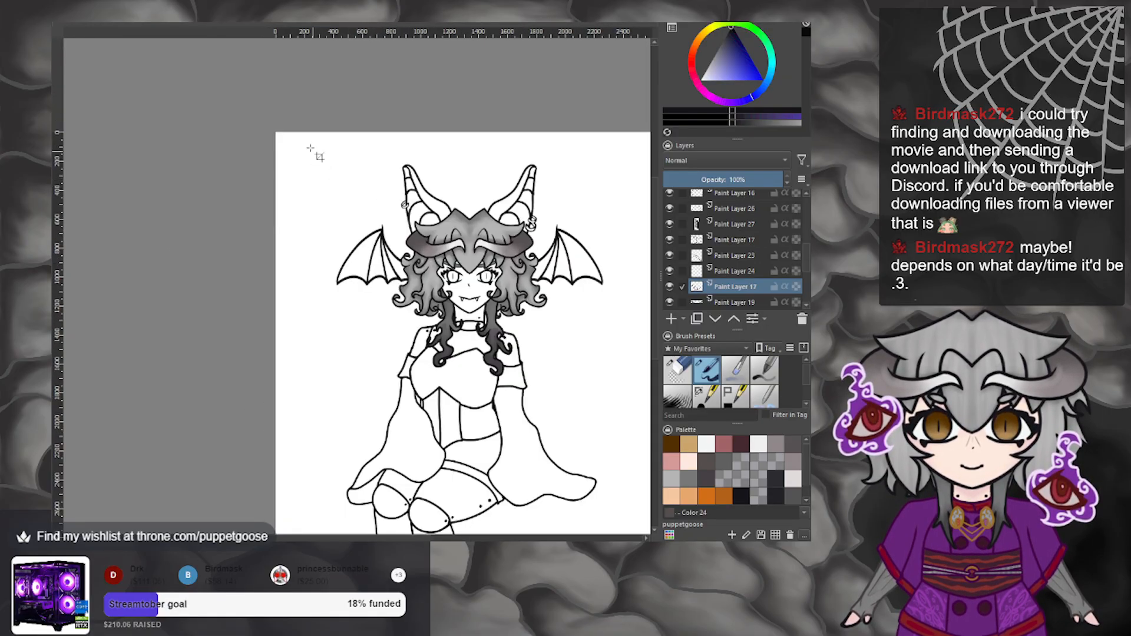
pyautogui.moveTo(273, 134); pyautogui.dragTo(542, 511)
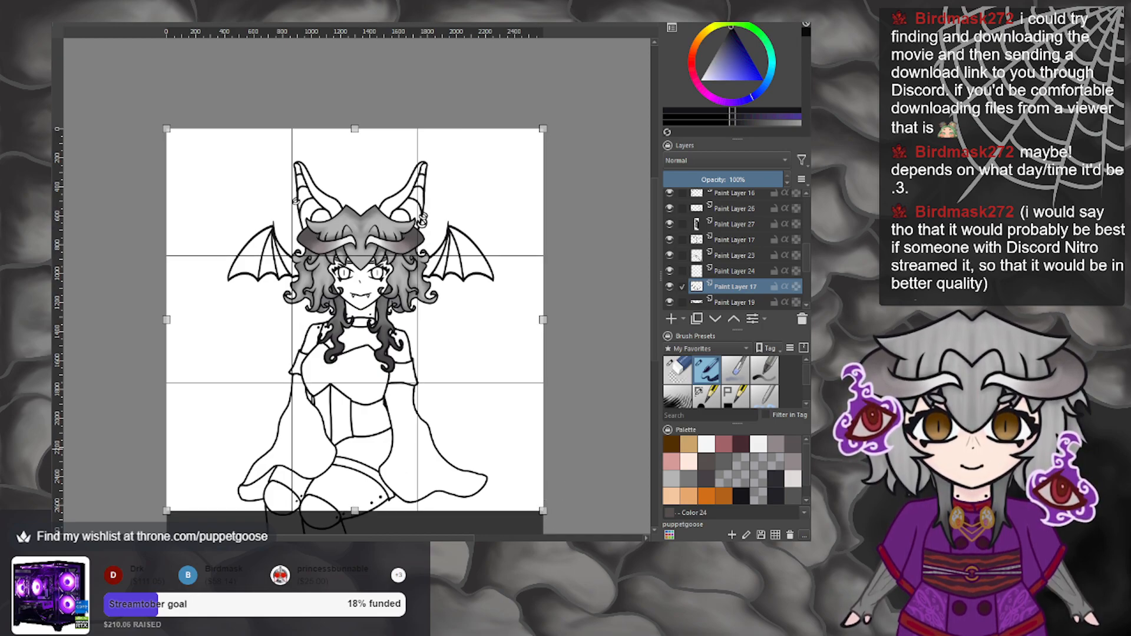
pyautogui.scroll(-2, 405, 419)
pyautogui.scroll(4, 391, 417)
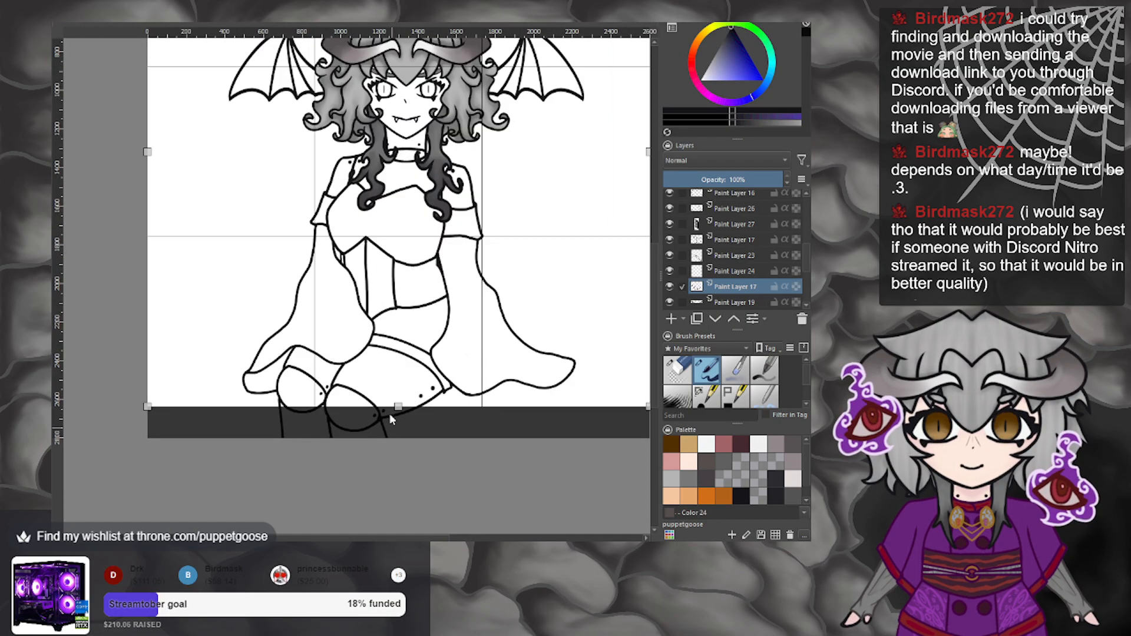
pyautogui.moveTo(398, 406); pyautogui.dragTo(399, 420)
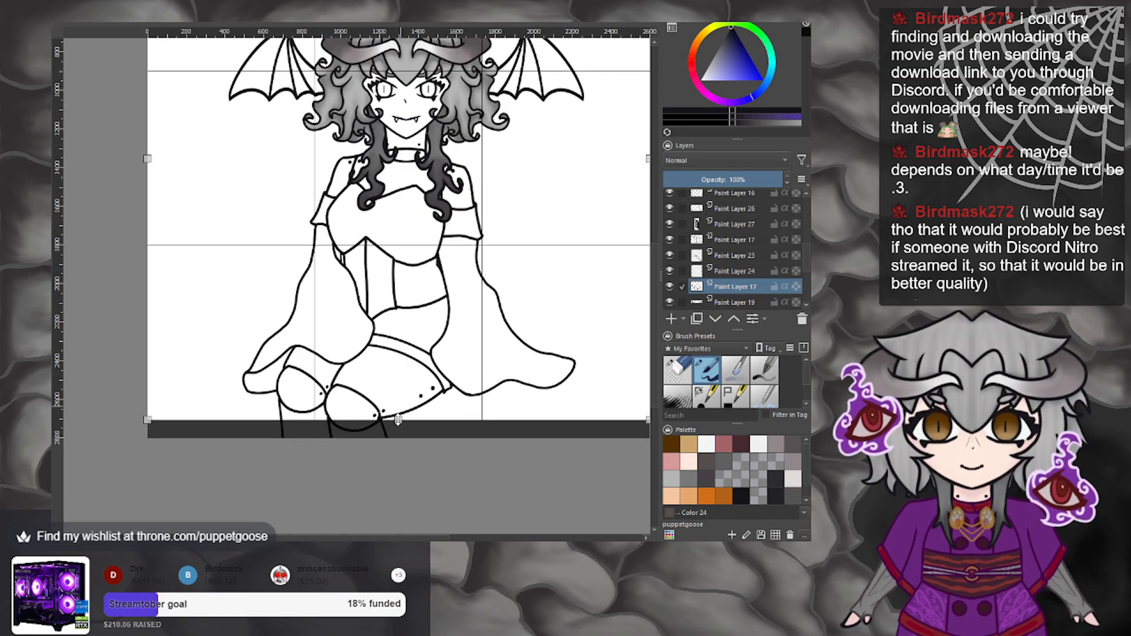
pyautogui.scroll(1, 398, 419)
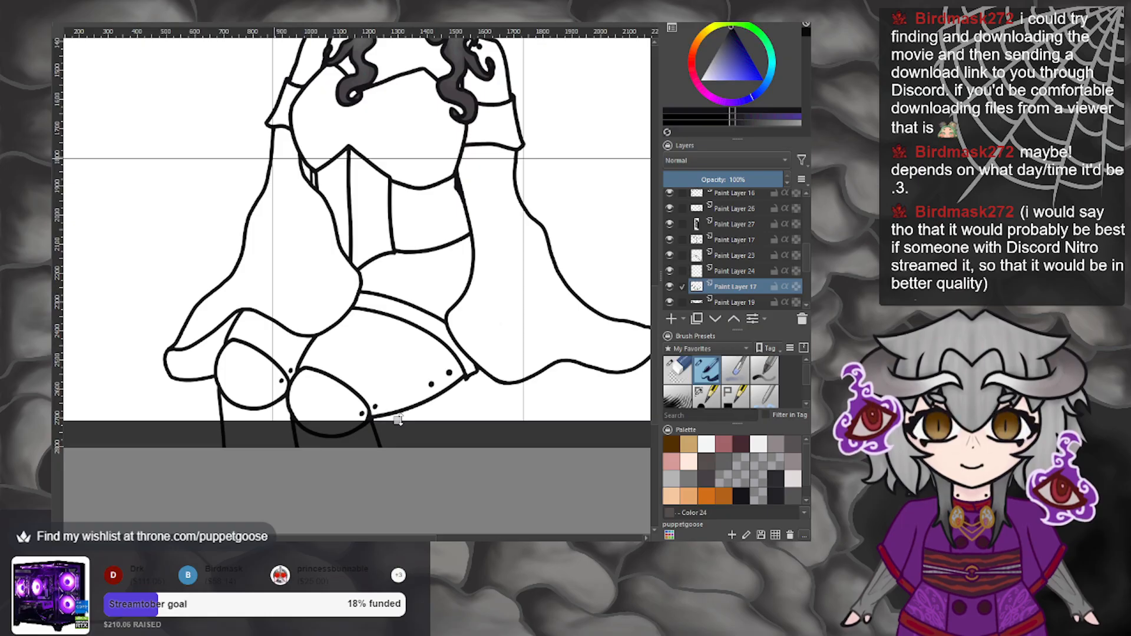
pyautogui.moveTo(399, 420); pyautogui.dragTo(397, 446)
pyautogui.scroll(-2, 400, 424)
pyautogui.scroll(-3, 400, 425)
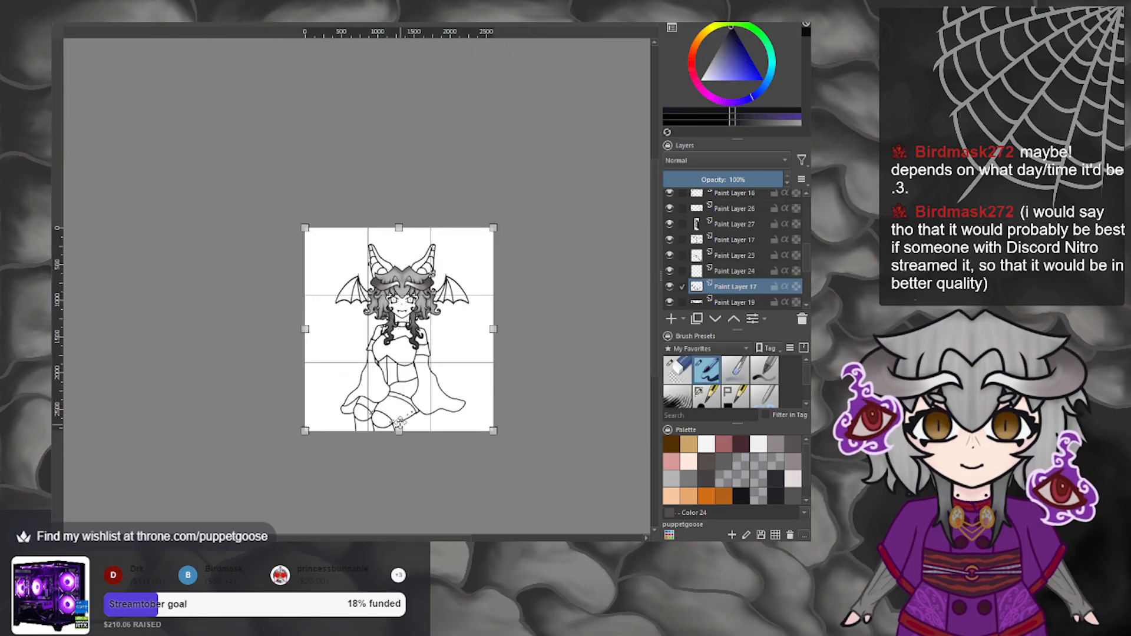
pyautogui.scroll(2, 400, 425)
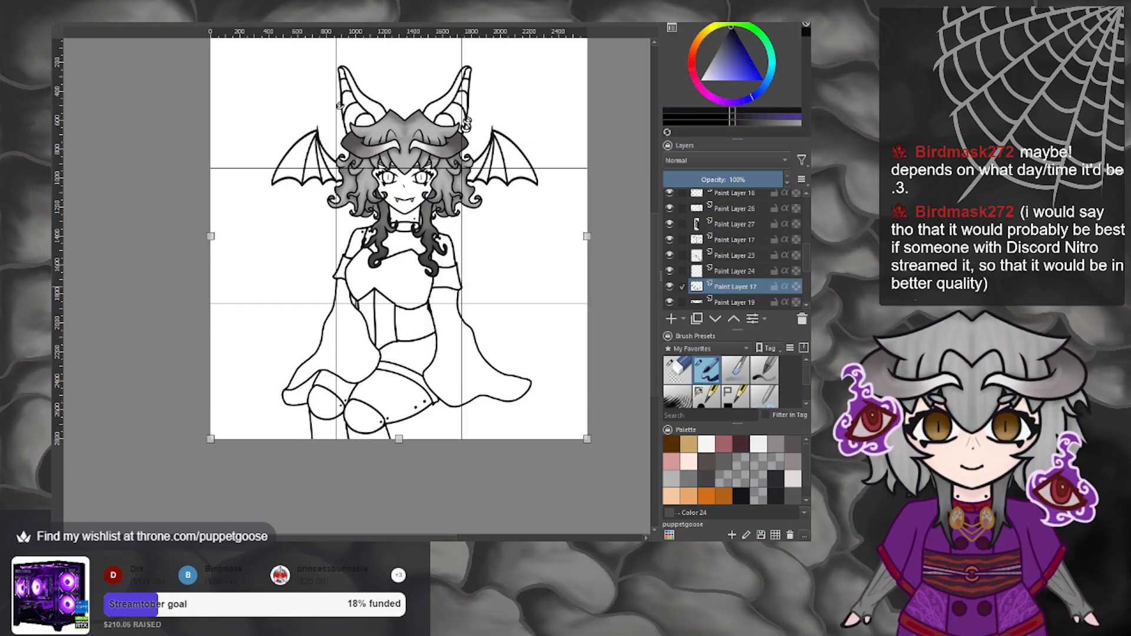
pyautogui.press('b')
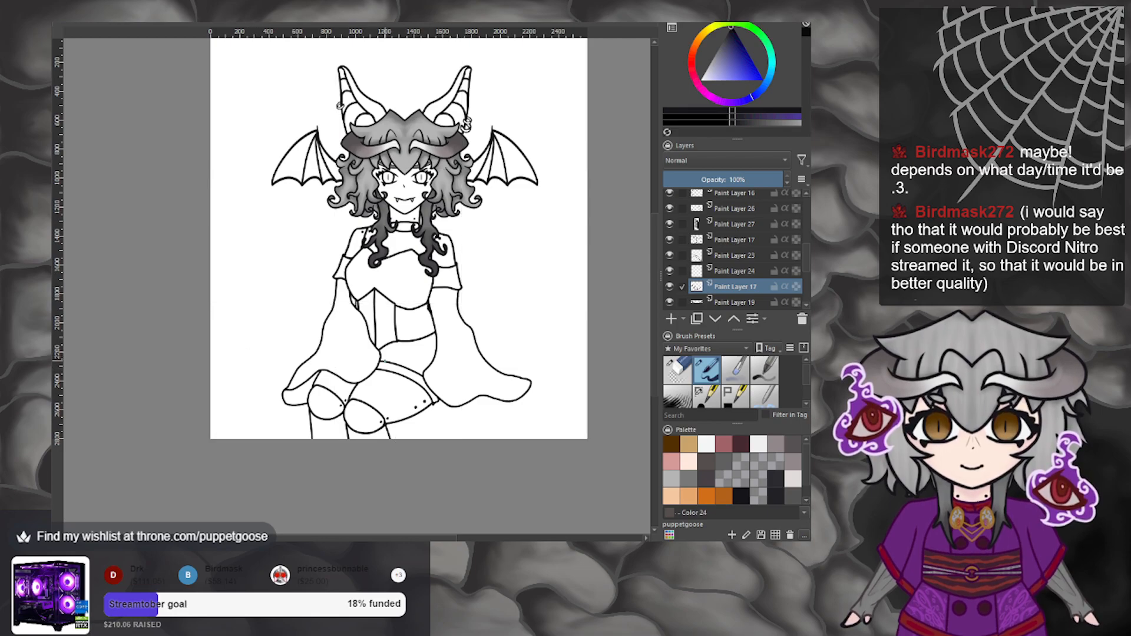
# Make the hair colour layer (Paint Layer 20) active and pick the grey Color 28 from the palette.
pyautogui.press('-')
pyautogui.scroll(10, 366, 303)
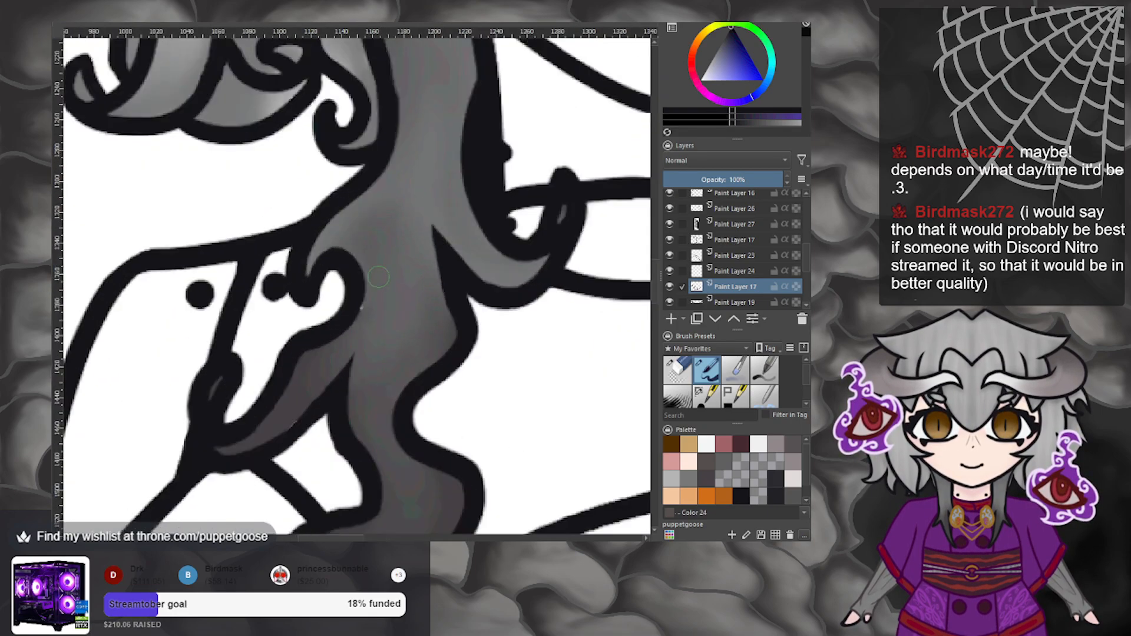
pyautogui.scroll(-2, 365, 301)
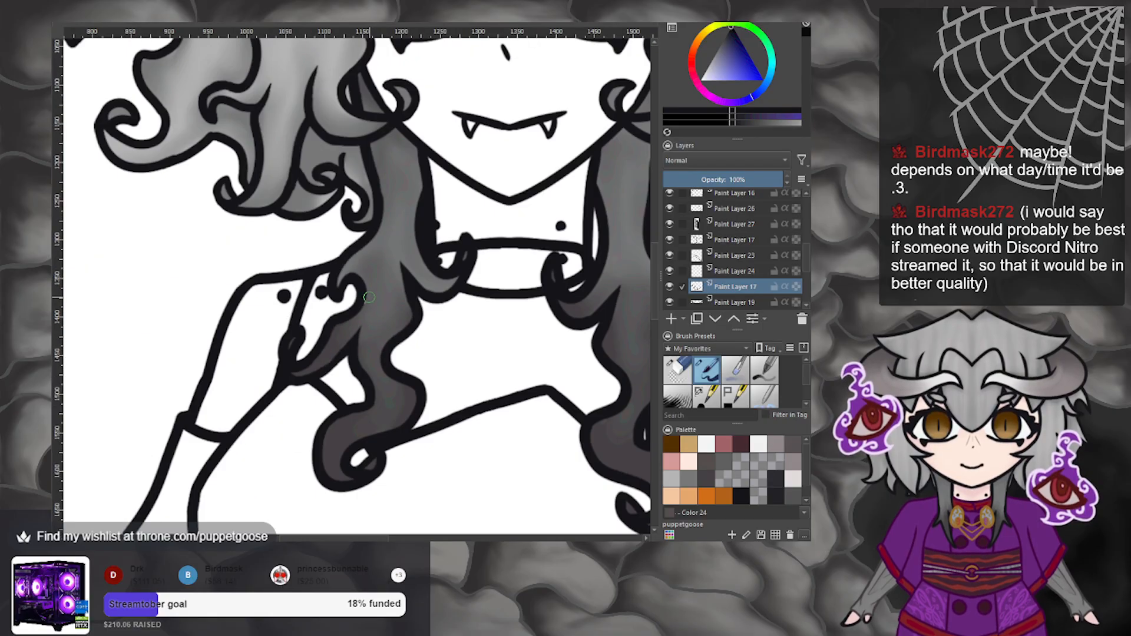
pyautogui.scroll(2, 366, 357)
pyautogui.scroll(-1, 355, 353)
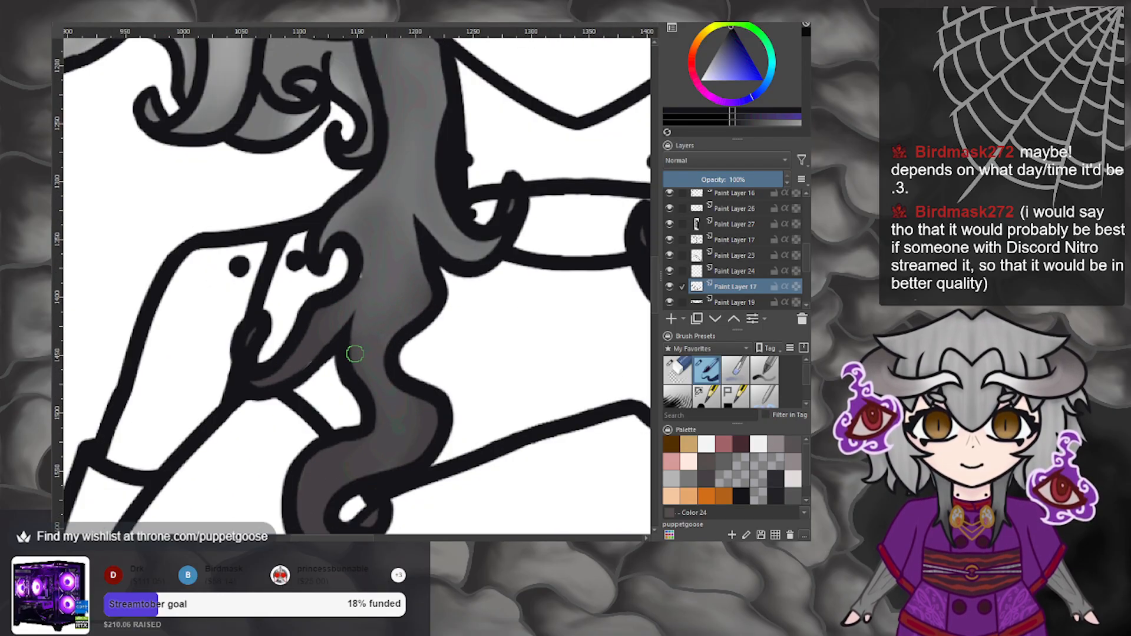
pyautogui.scroll(-1, 739, 238)
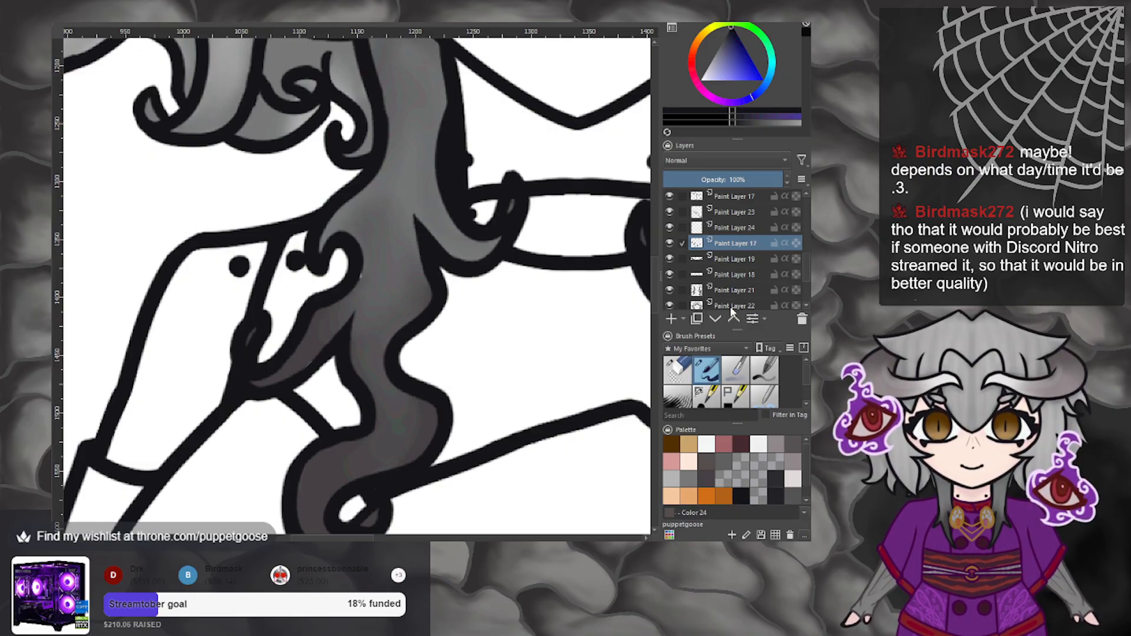
pyautogui.scroll(-1, 734, 289)
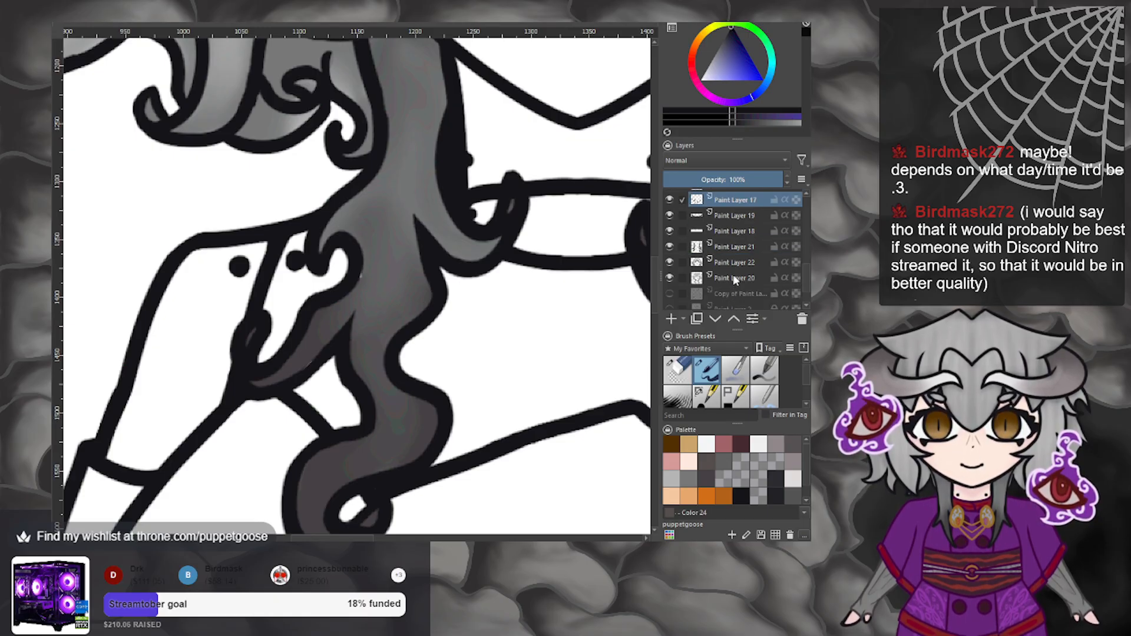
pyautogui.click(734, 277)
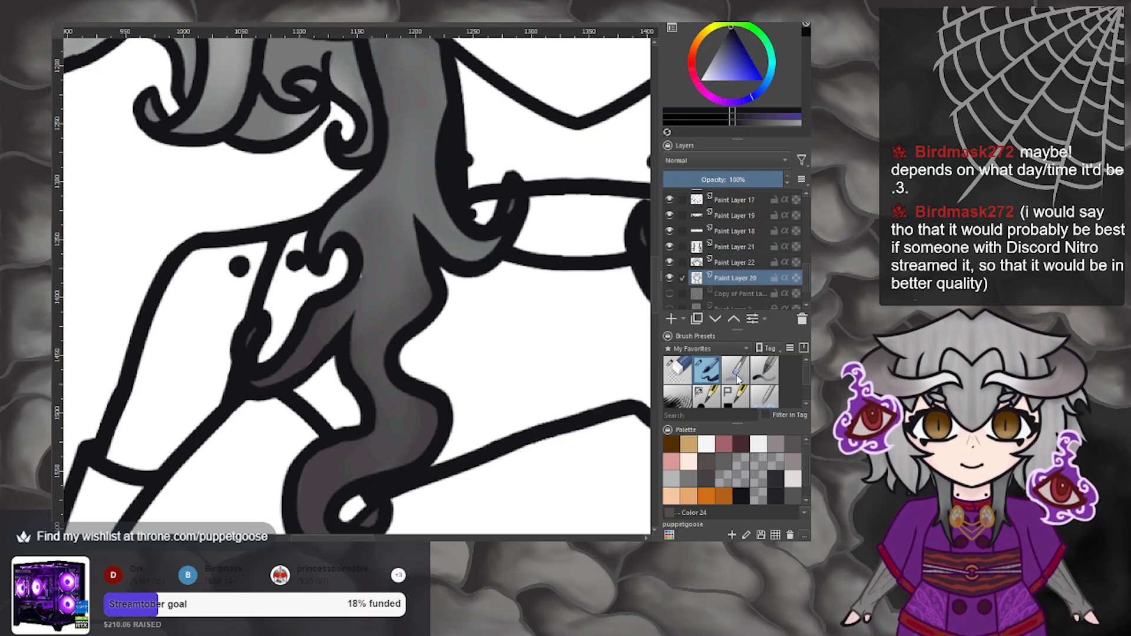
pyautogui.click(776, 443)
pyautogui.click(685, 476)
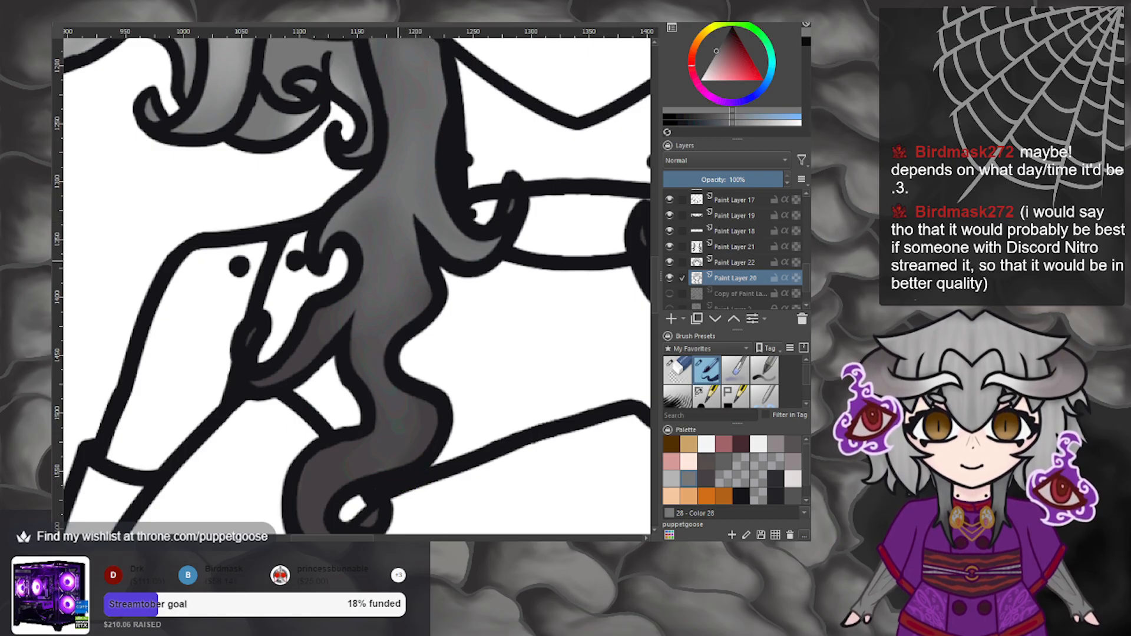
# Select the character's grey hair area, add a paint layer for its shading and move it above Paint Layer 22.
pyautogui.scroll(-3, 403, 260)
pyautogui.scroll(-2, 402, 259)
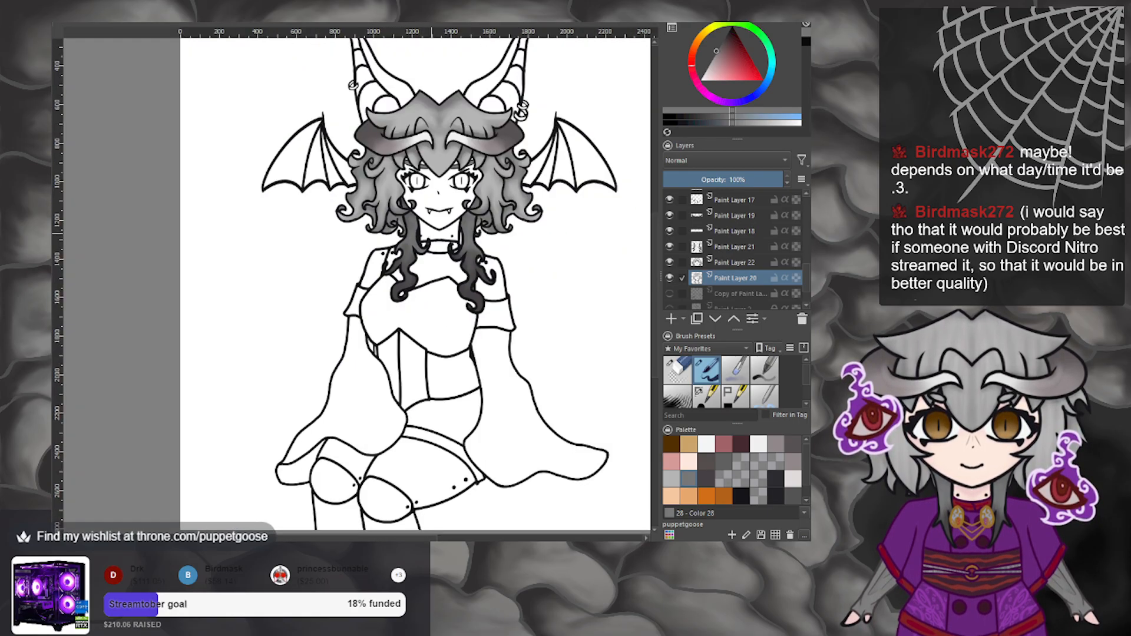
pyautogui.scroll(4, 457, 254)
pyautogui.scroll(-2, 456, 253)
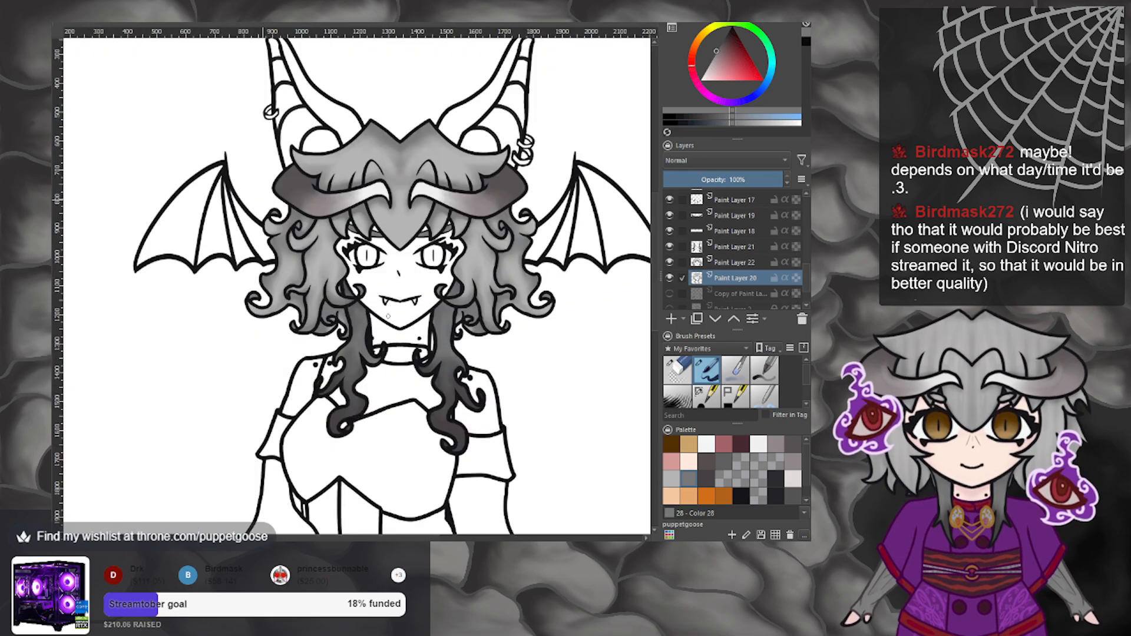
pyautogui.scroll(-1, 392, 308)
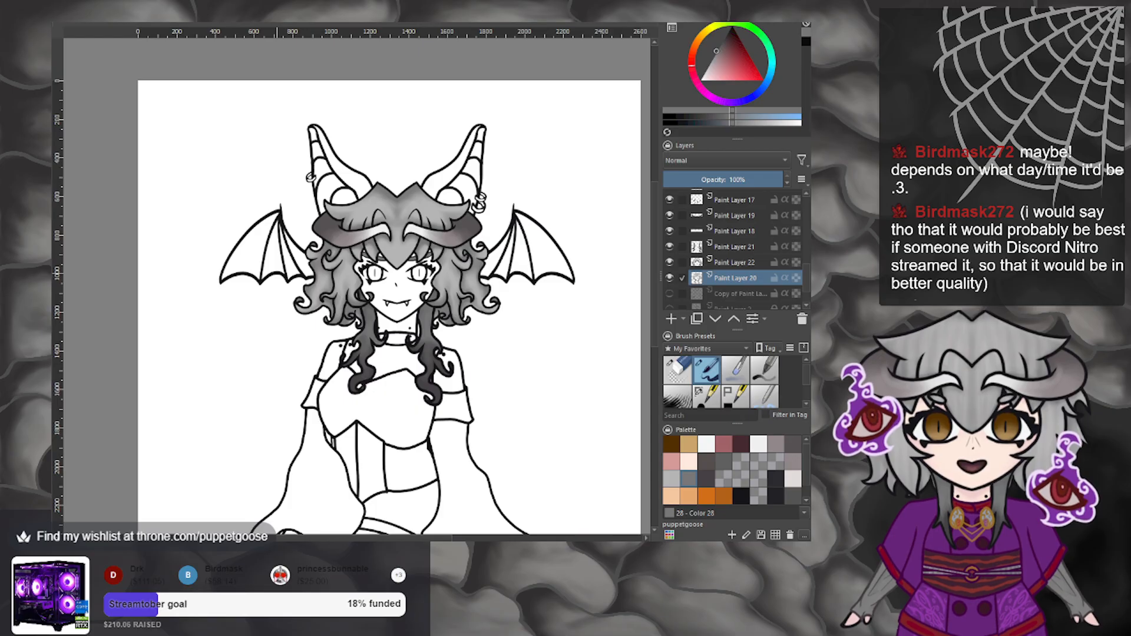
pyautogui.click(344, 281)
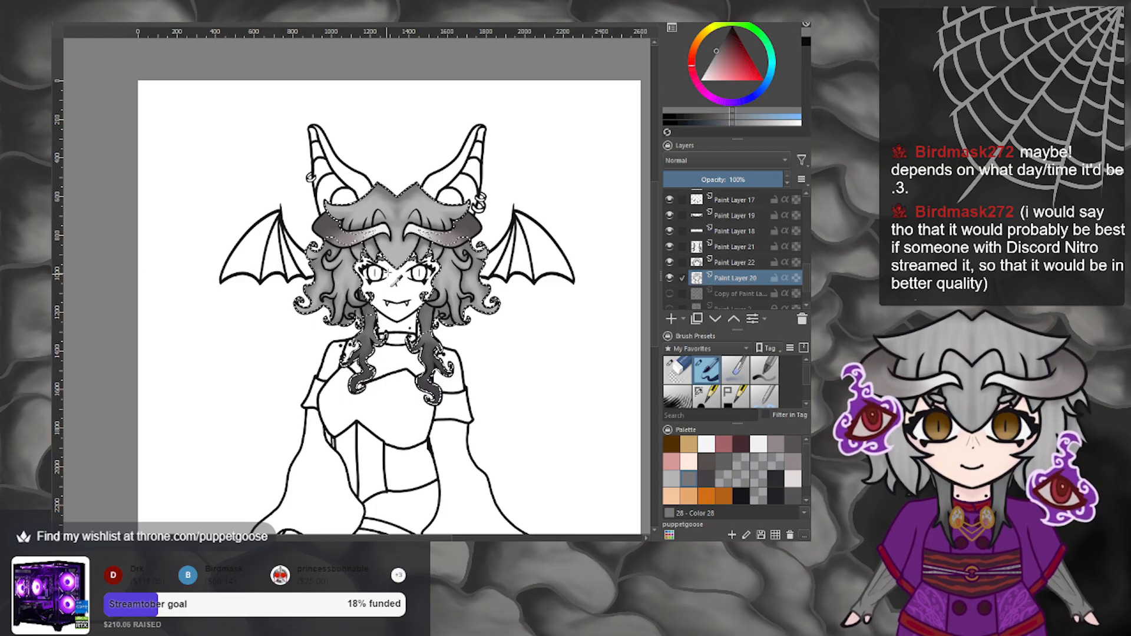
pyautogui.scroll(2, 413, 241)
pyautogui.click(671, 320)
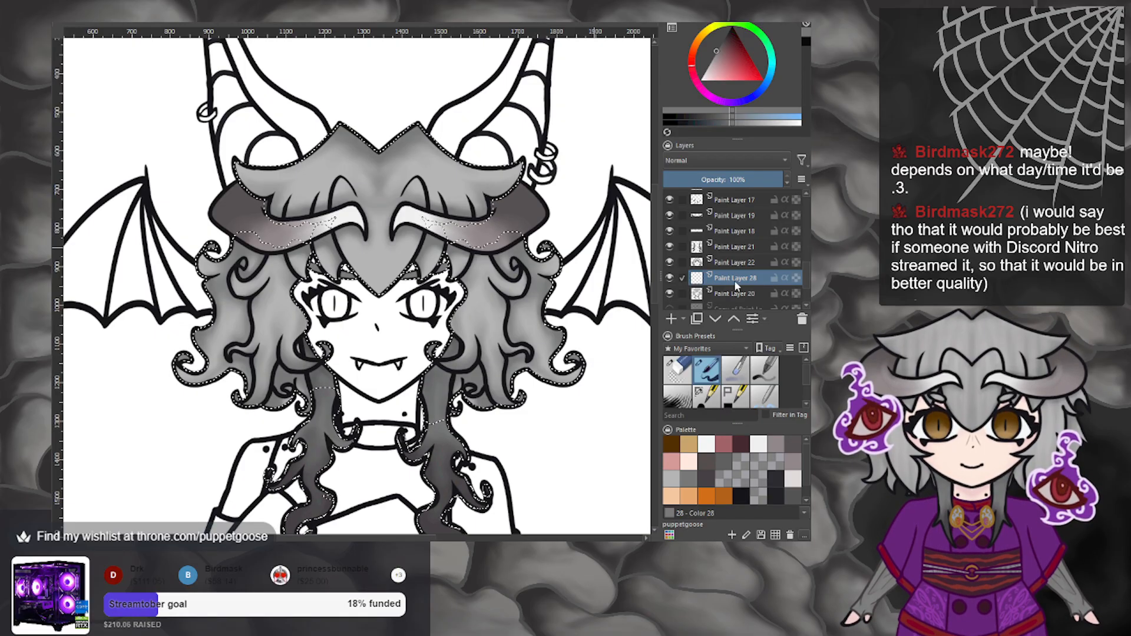
pyautogui.click(708, 481)
pyautogui.moveTo(743, 273); pyautogui.dragTo(740, 255)
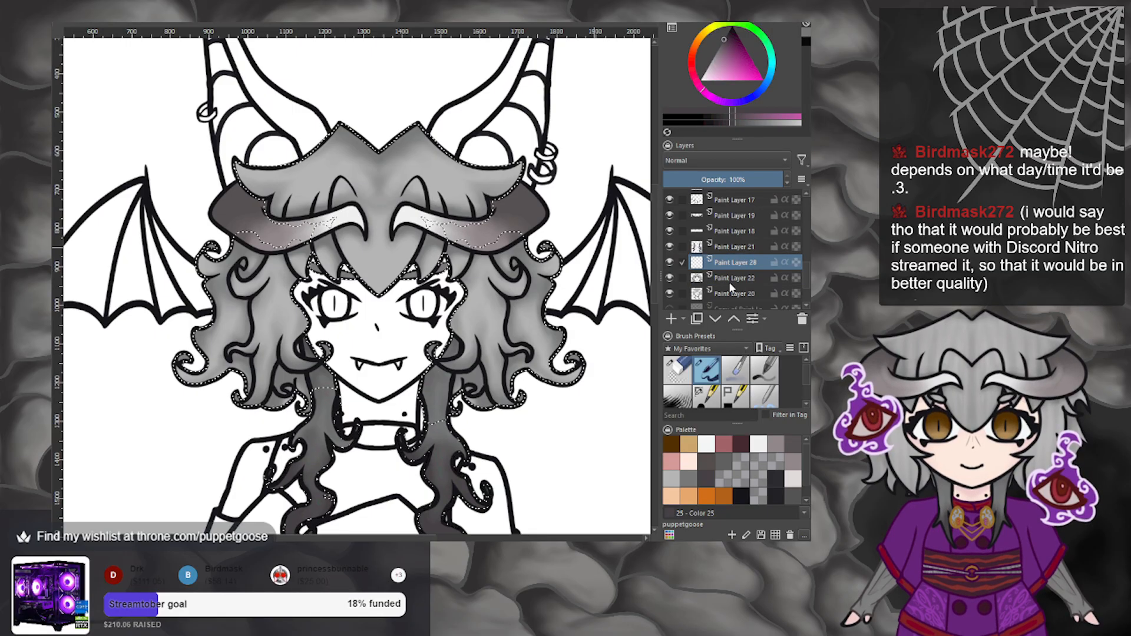
# With mirrored brush strokes, paint soft shading over the selected hair on the new layer using Color 28 and the lighter Color 24.
pyautogui.click(688, 479)
pyautogui.click(731, 371)
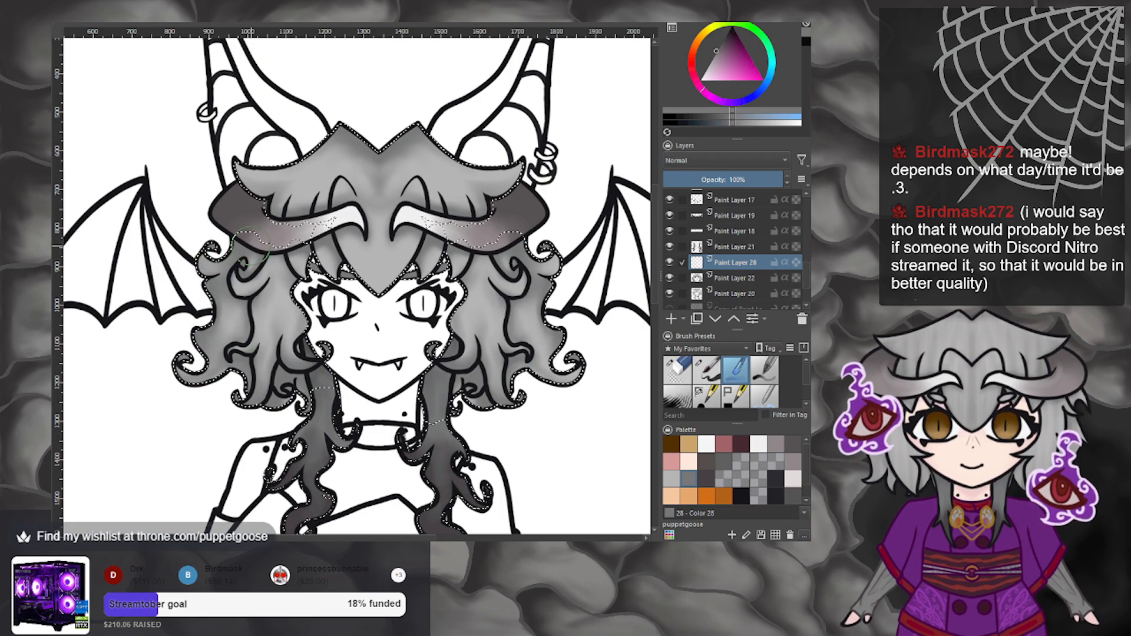
pyautogui.click(662, 24)
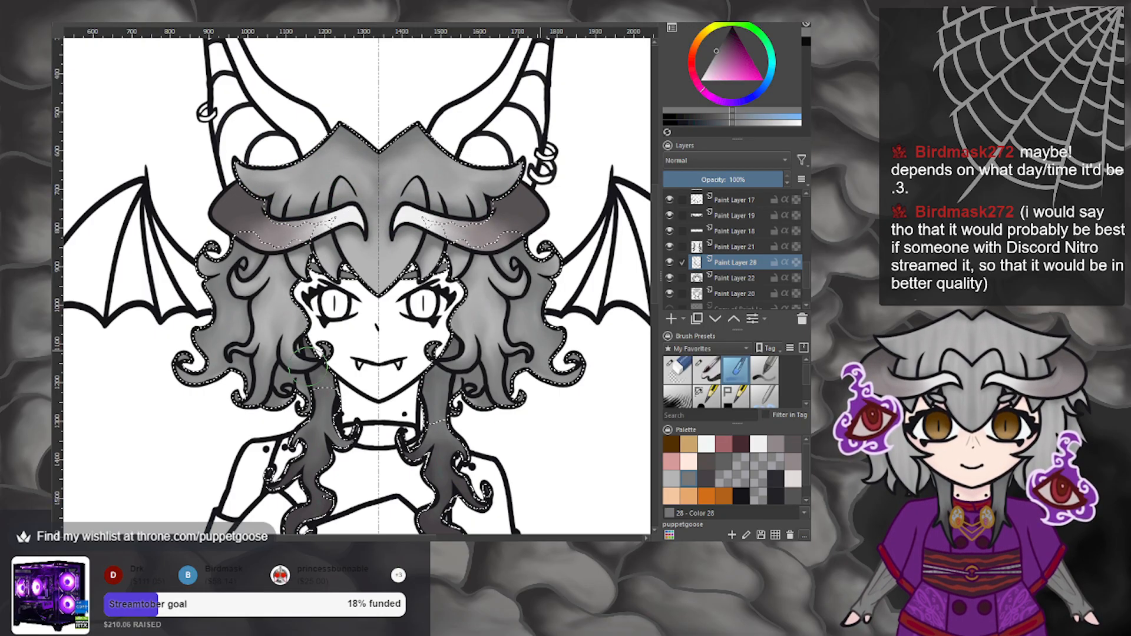
pyautogui.click(671, 476)
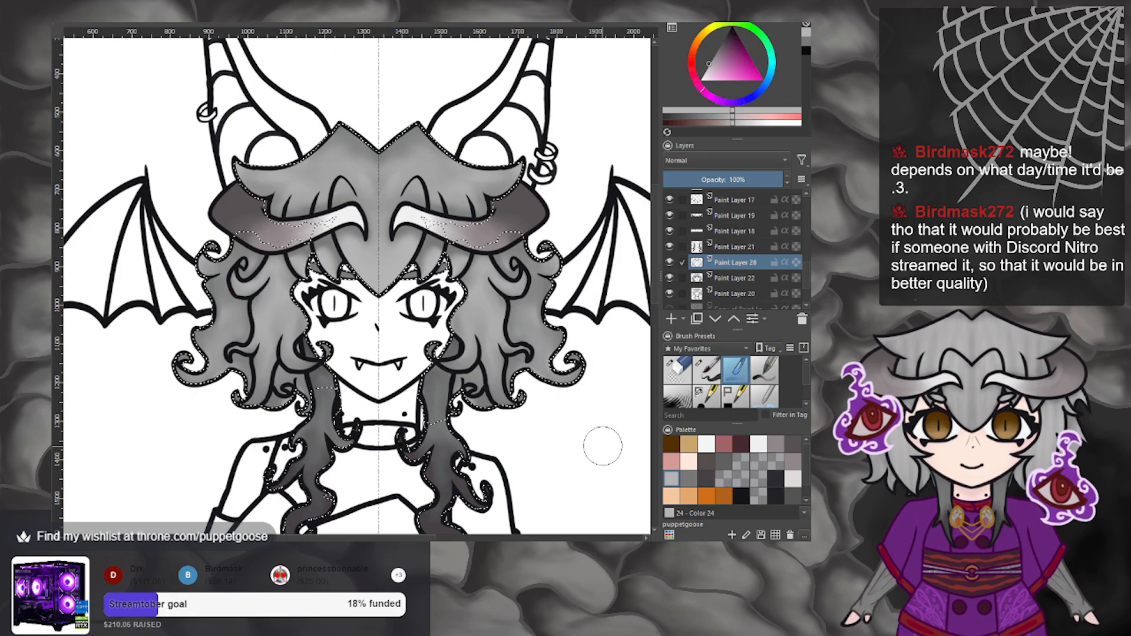
# Add another paint layer above the shading and paint mirrored hair strand streaks in Color 28, Color 24 and Color 25.
pyautogui.click(671, 318)
pyautogui.click(688, 478)
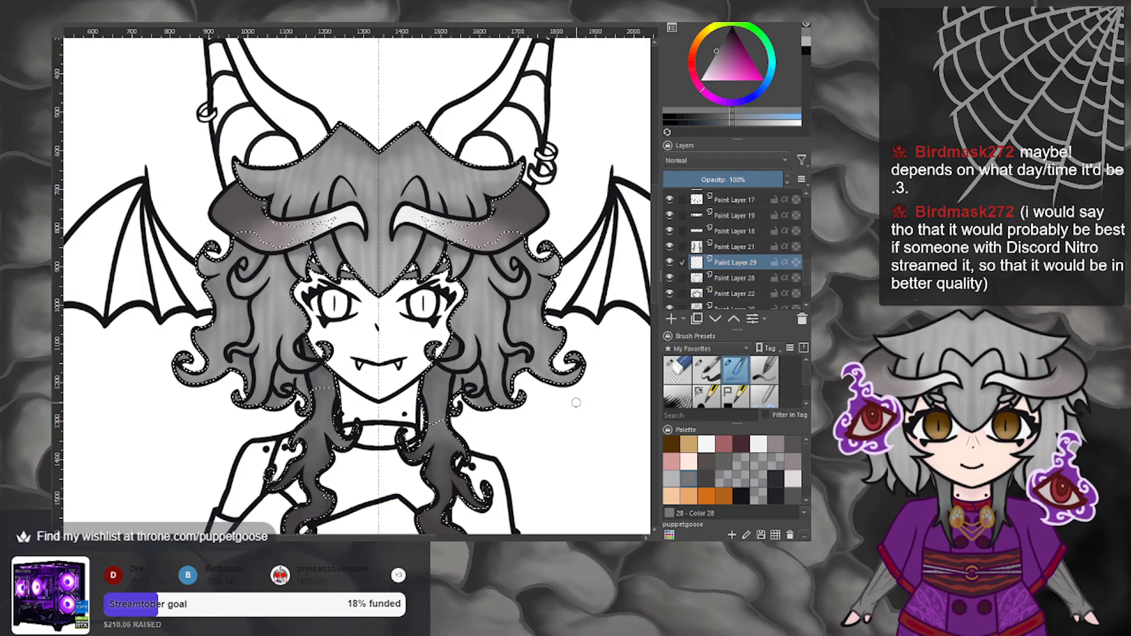
pyautogui.click(672, 478)
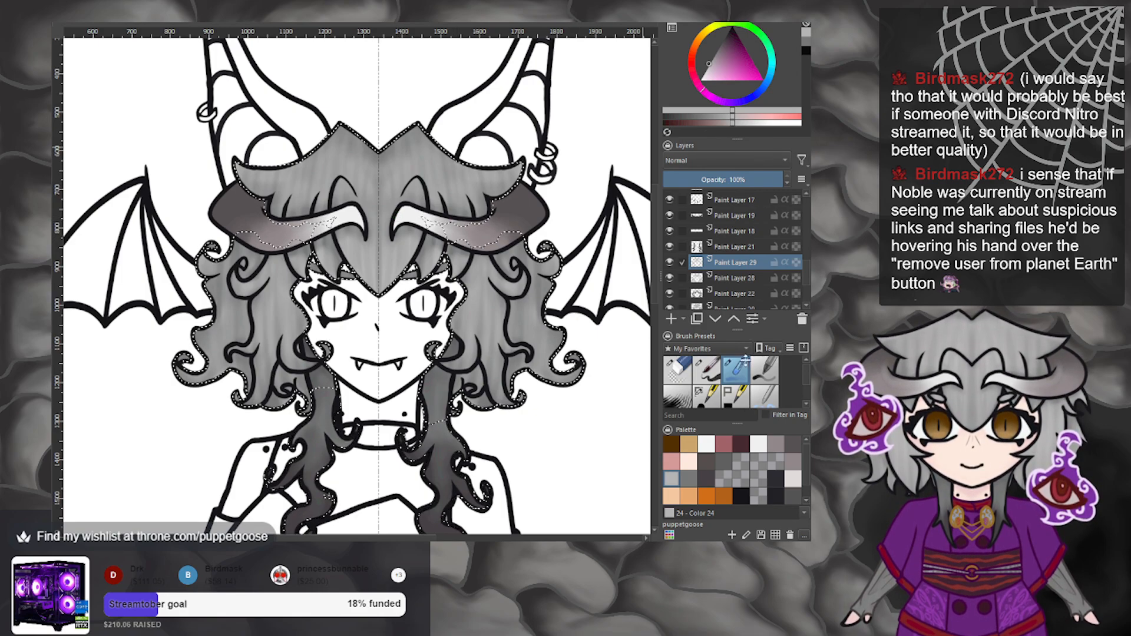
pyautogui.click(706, 480)
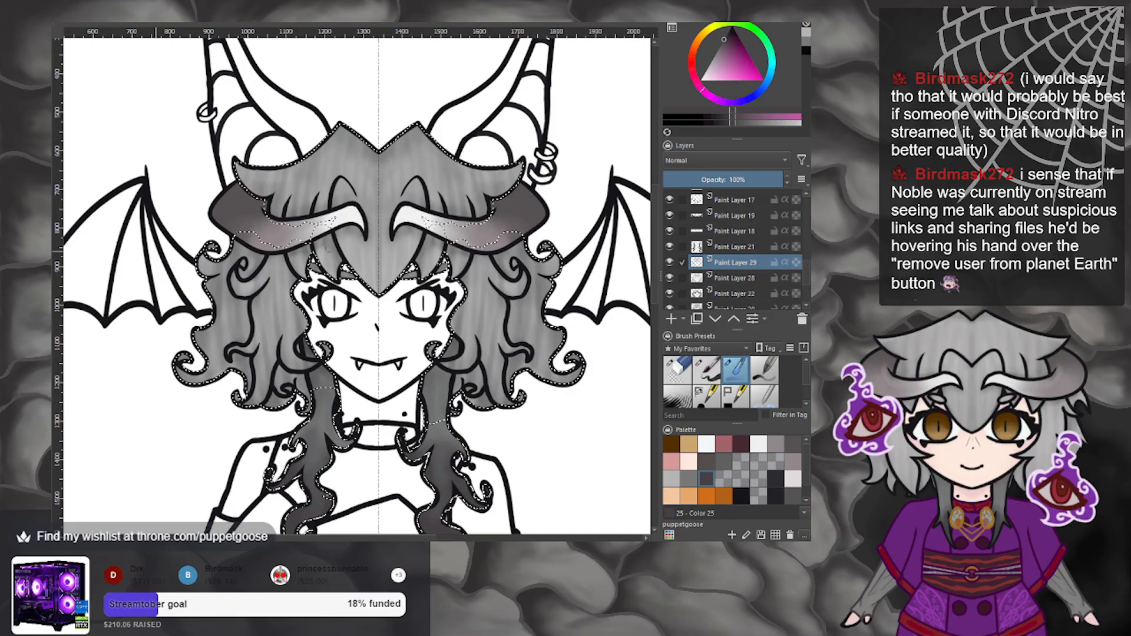
# Set the strand streak layer's opacity to 72% and clear the hair selection.
pyautogui.scroll(-3, 376, 291)
pyautogui.scroll(1, 376, 291)
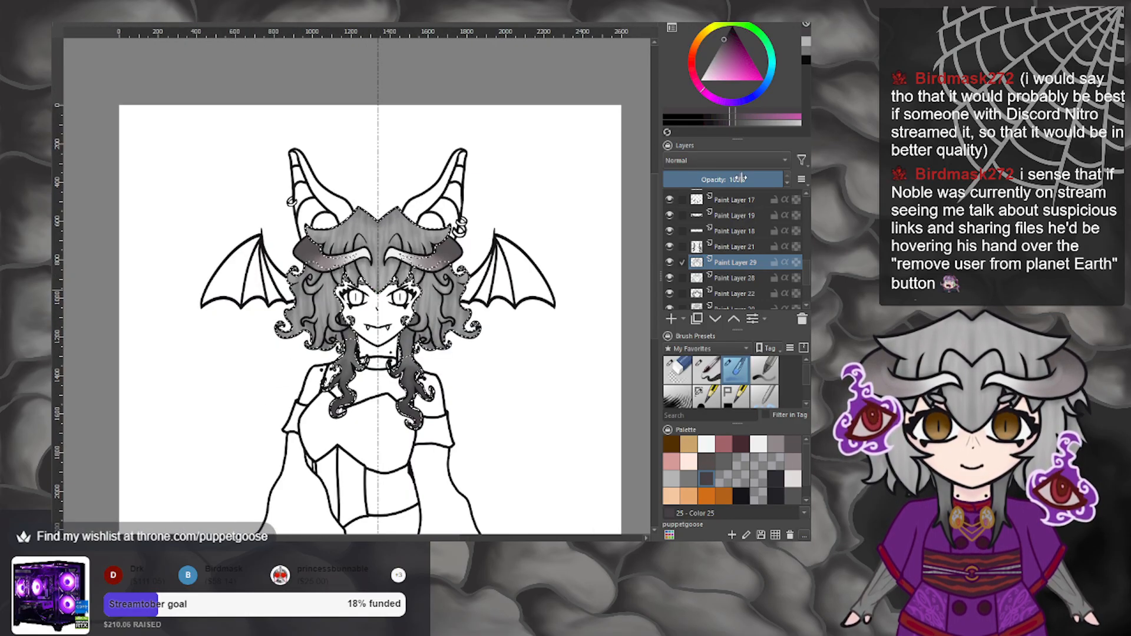
pyautogui.click(749, 179)
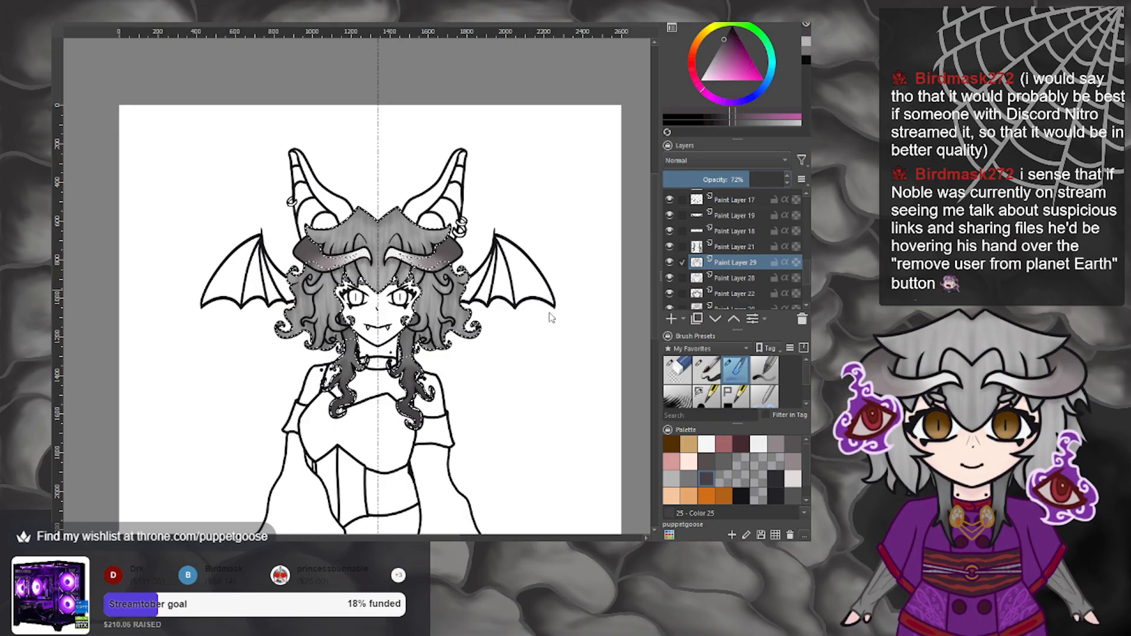
pyautogui.click(733, 180)
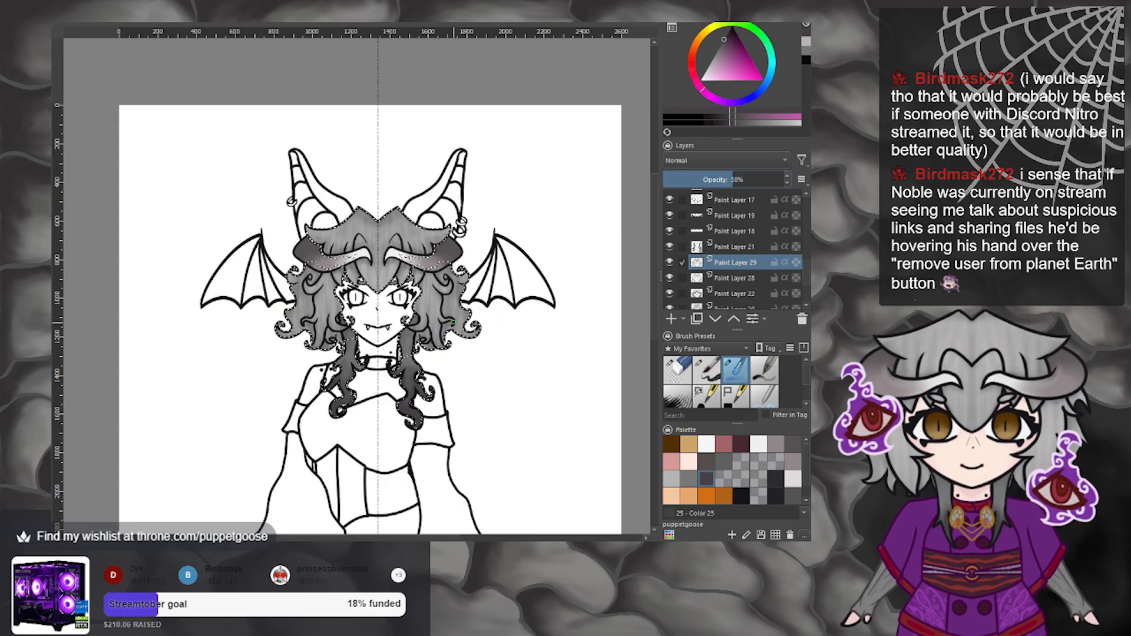
pyautogui.scroll(1, 455, 325)
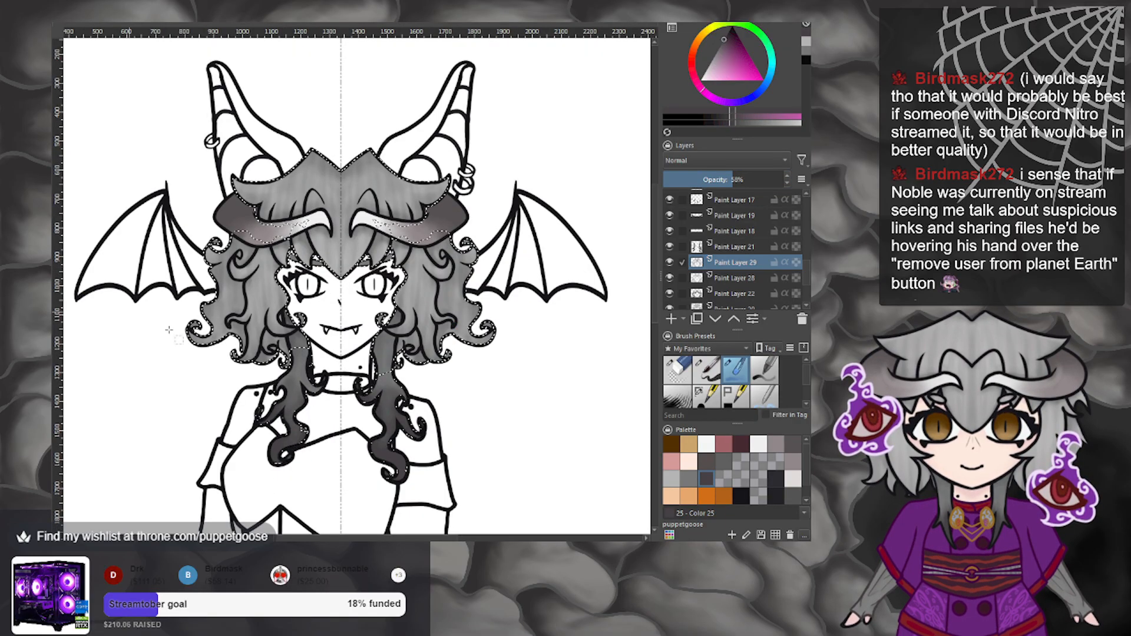
pyautogui.scroll(-5, 432, 320)
pyautogui.scroll(1, 430, 319)
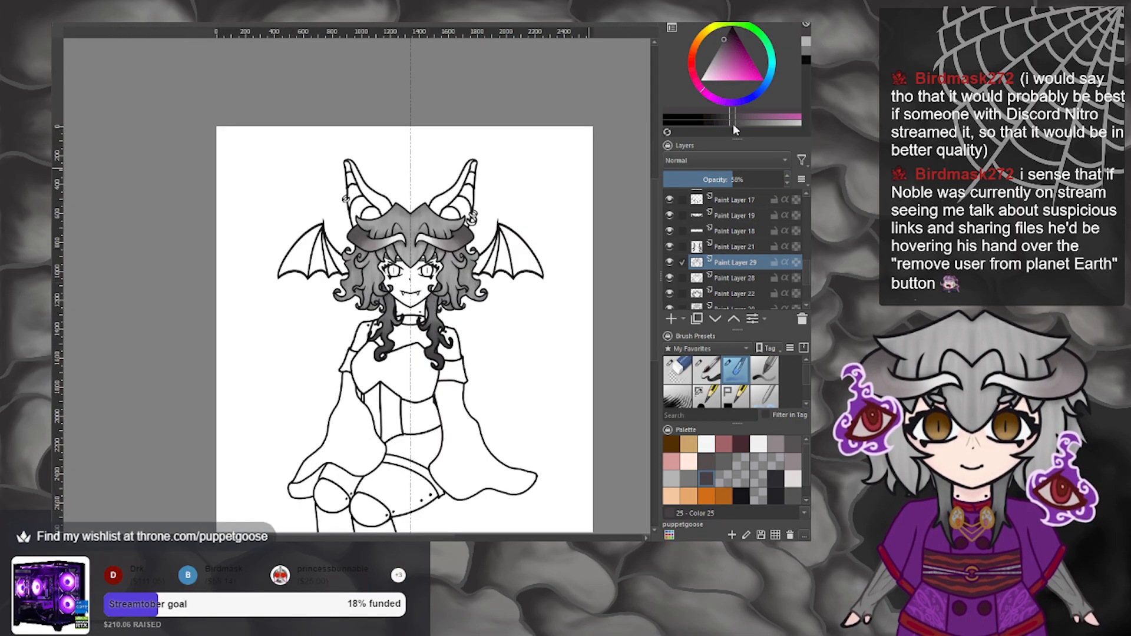
pyautogui.click(749, 179)
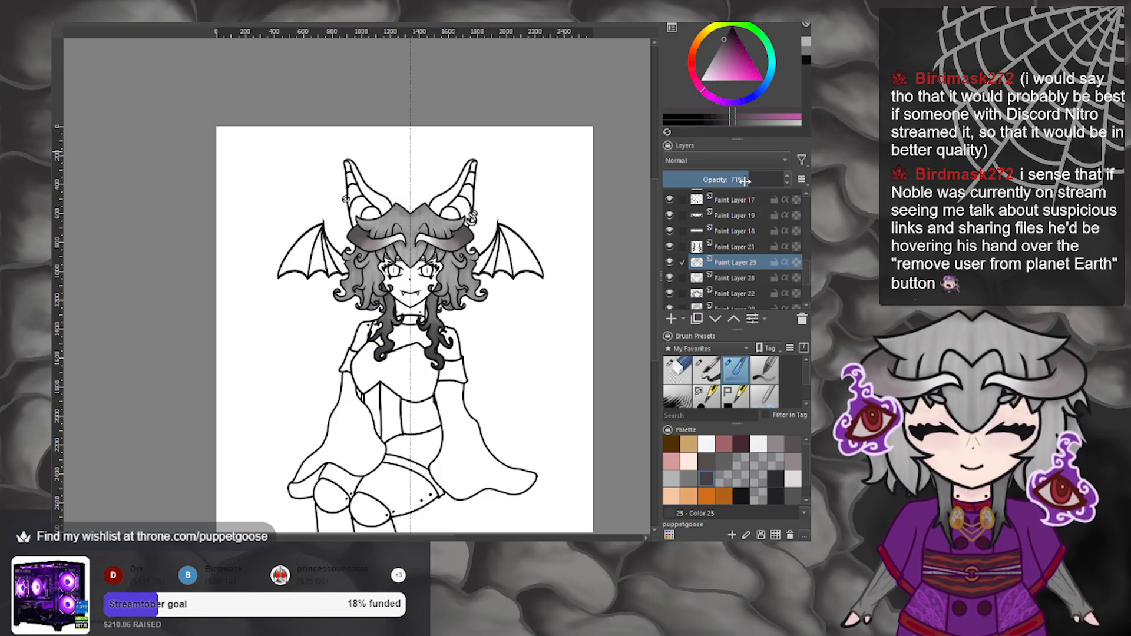
pyautogui.click(759, 182)
pyautogui.click(747, 181)
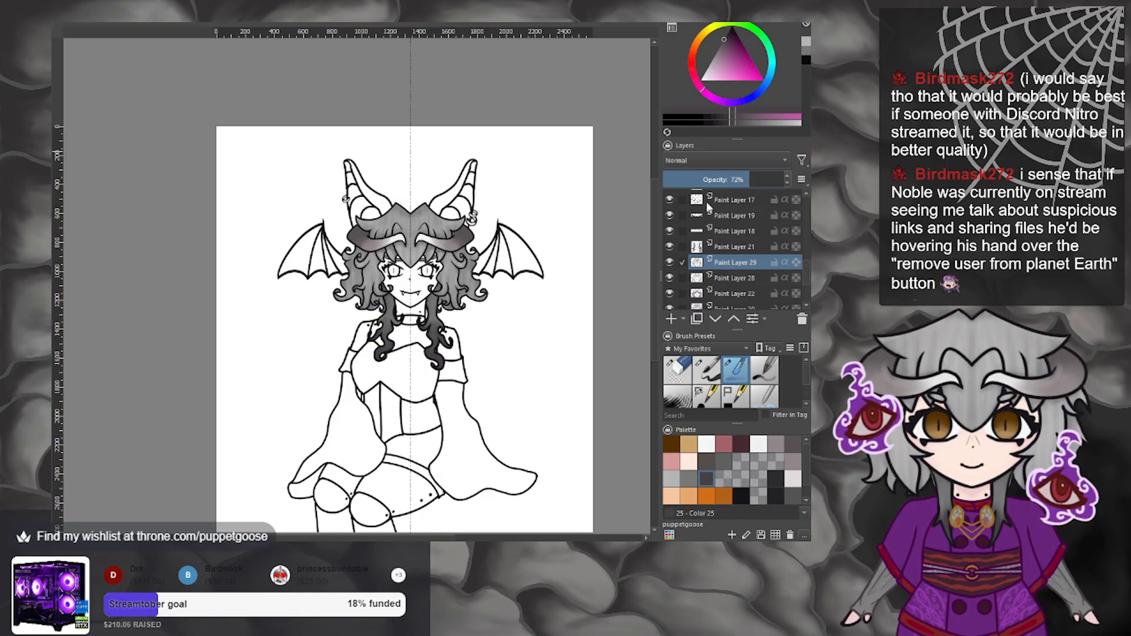
pyautogui.scroll(2, 394, 316)
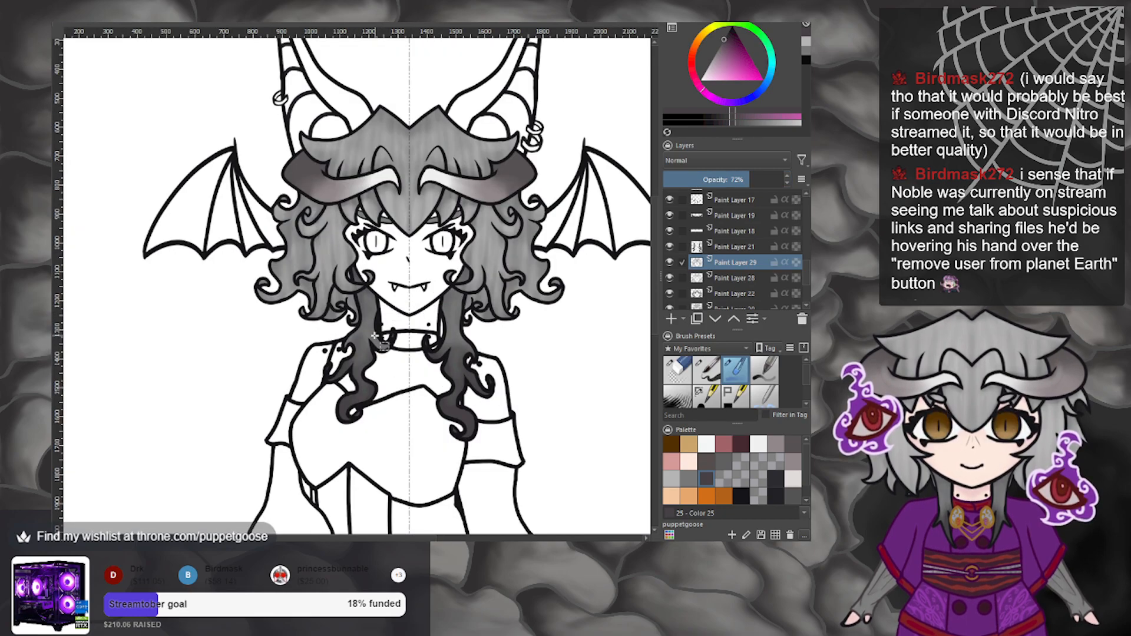
pyautogui.scroll(-2, 375, 336)
pyautogui.scroll(2, 383, 336)
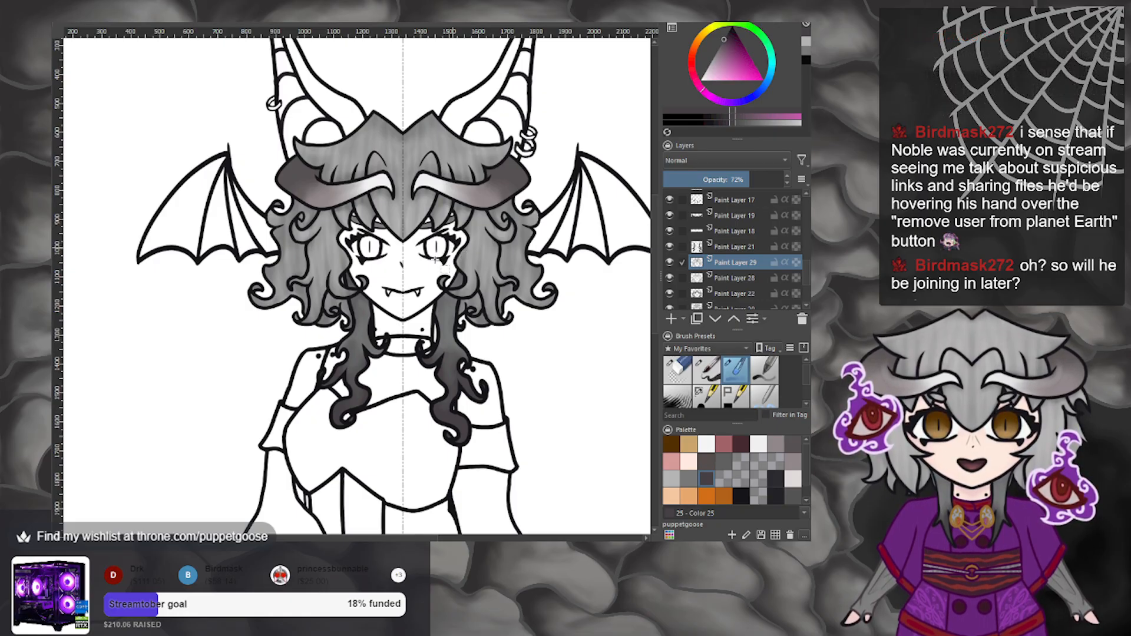
# Add a new paint layer directly below Paint Layer 20, above the hidden copied layer.
pyautogui.scroll(-3, 443, 267)
pyautogui.scroll(3, 416, 159)
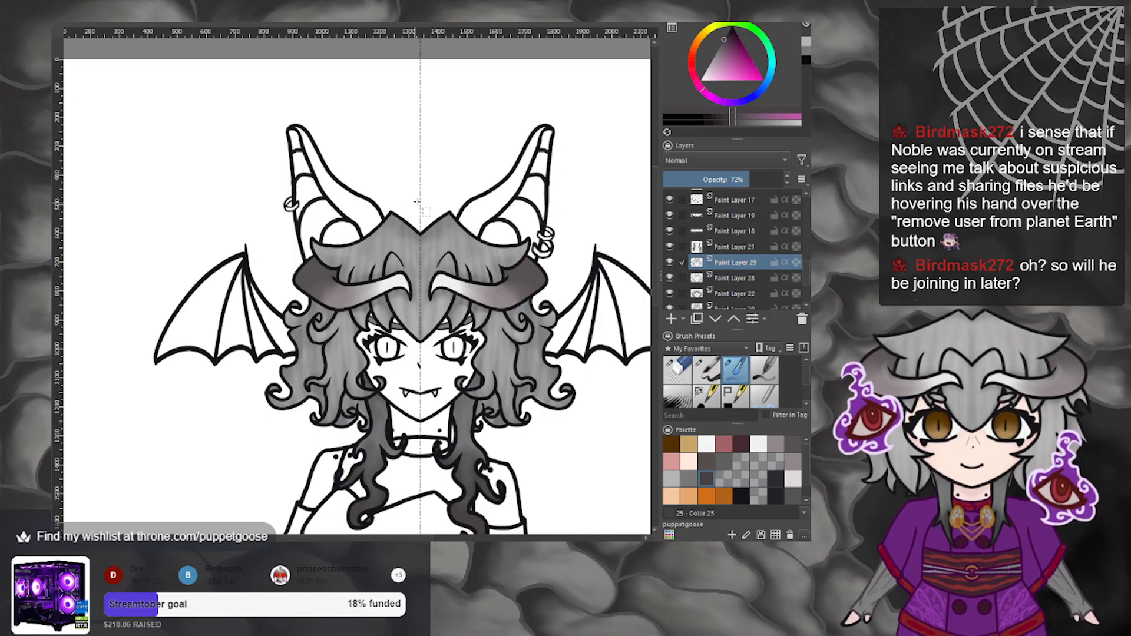
pyautogui.scroll(1, 416, 201)
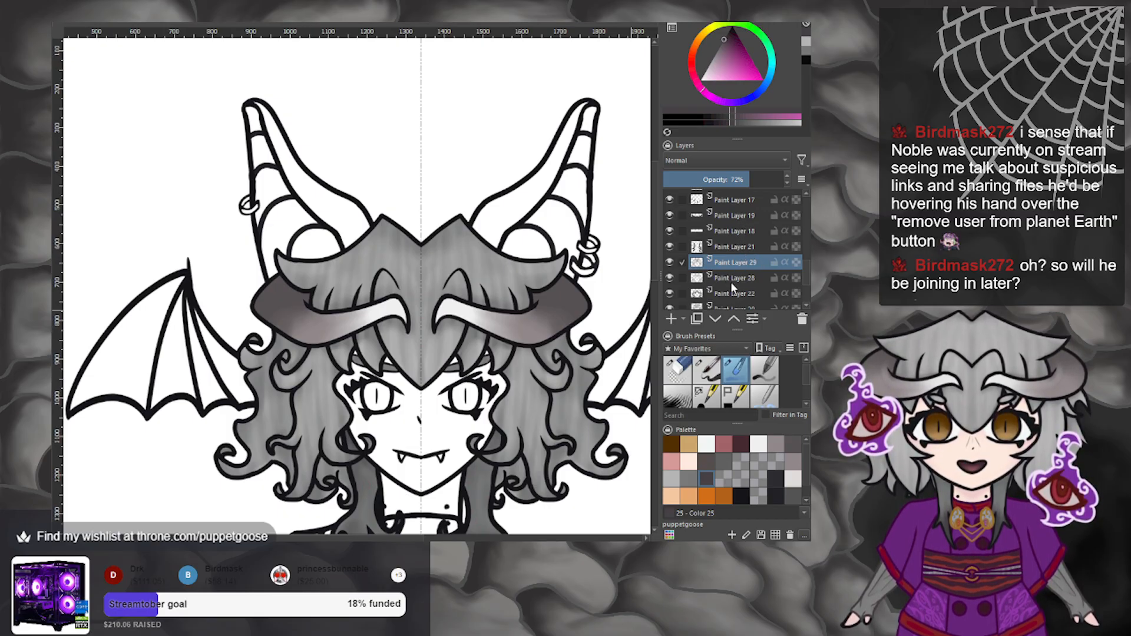
pyautogui.scroll(-3, 731, 282)
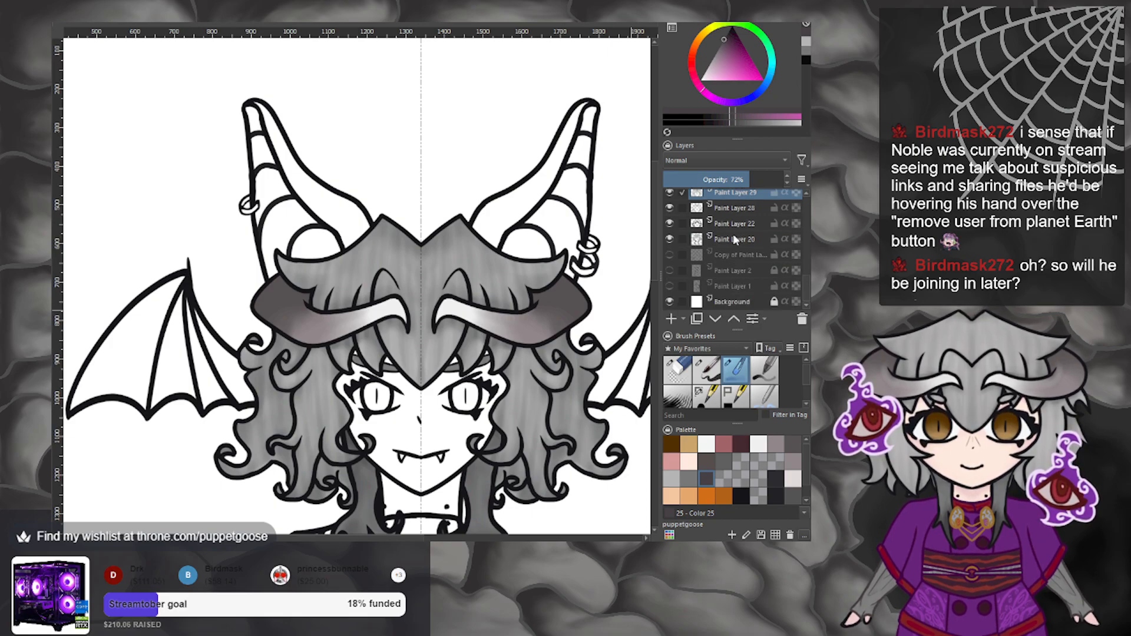
pyautogui.click(733, 253)
pyautogui.click(670, 319)
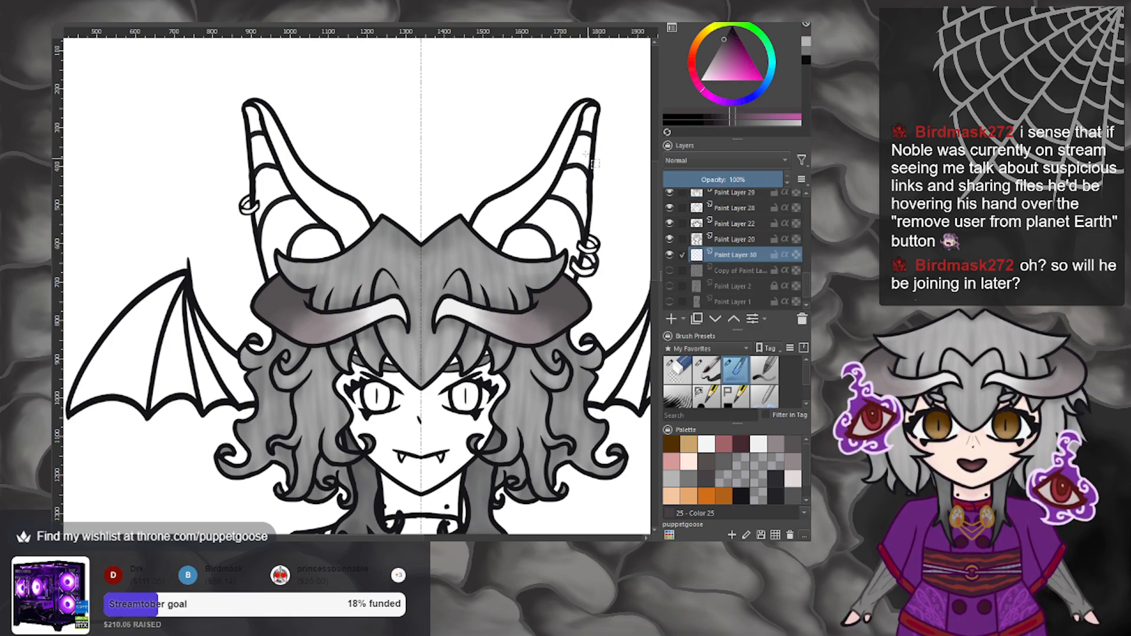
# Fill the smooth inward-facing bands of both upright horns with mirrored Color 28 on the new layer.
pyautogui.scroll(1, 374, 137)
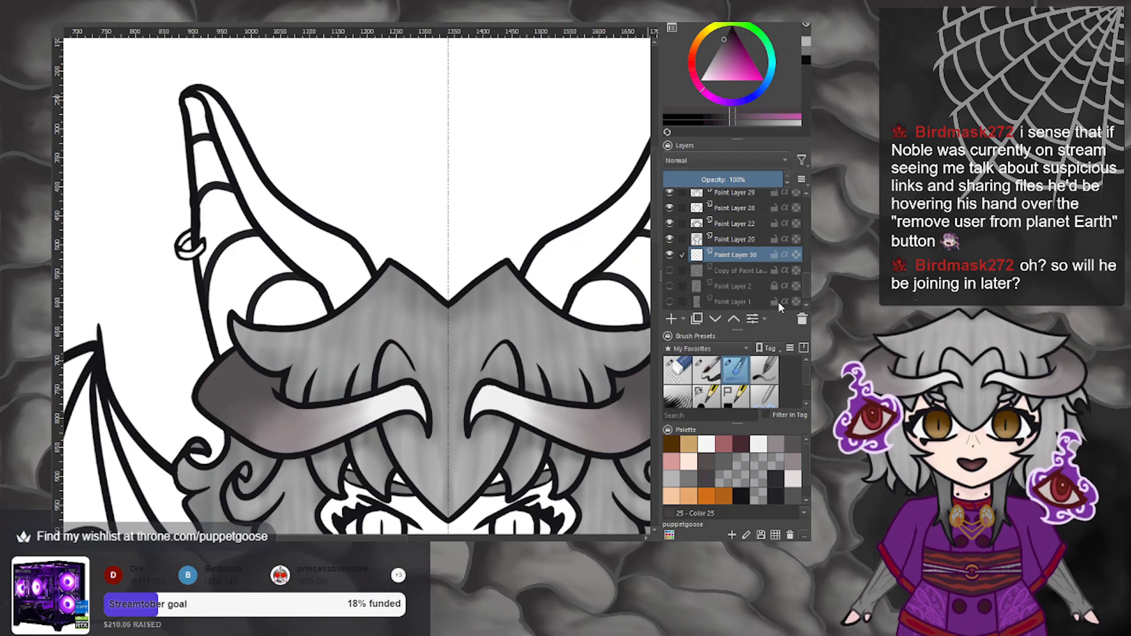
pyautogui.click(690, 478)
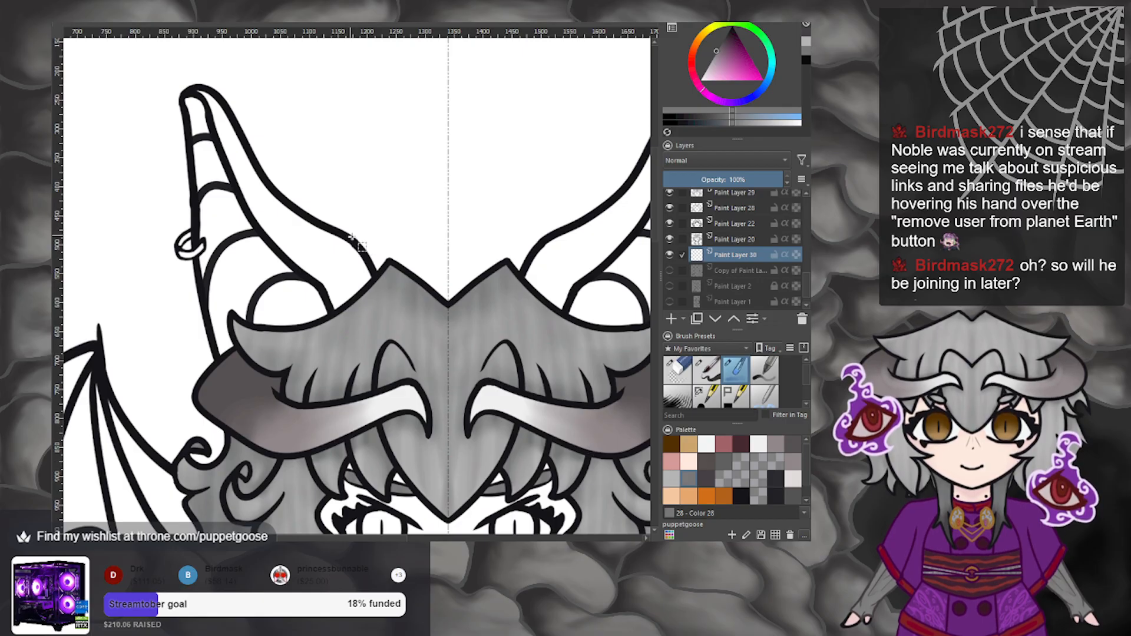
pyautogui.click(709, 373)
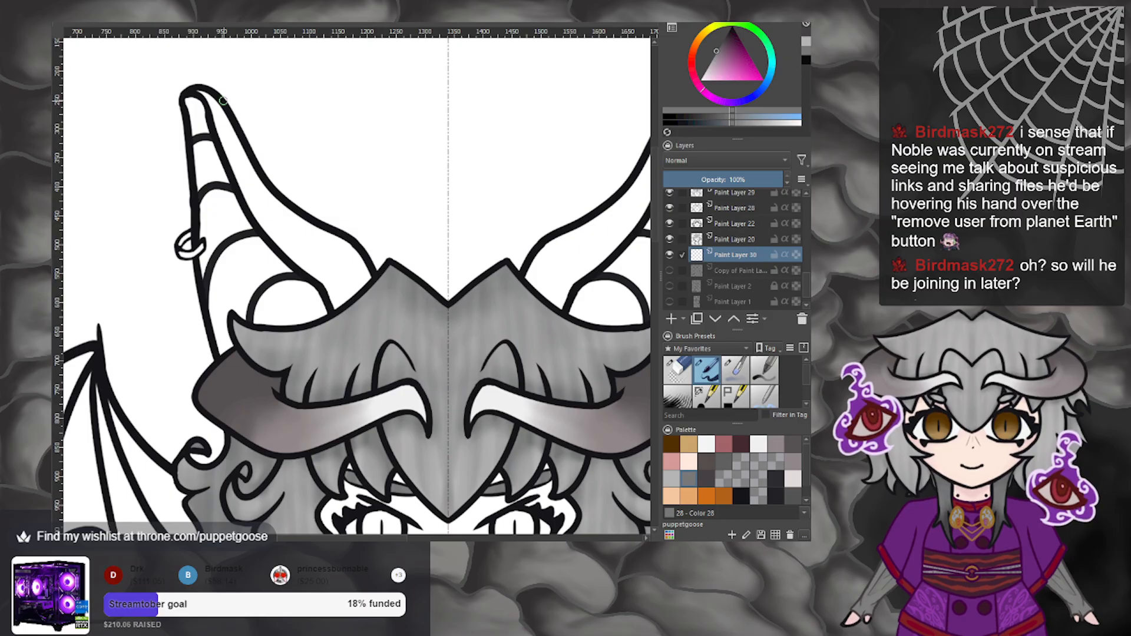
pyautogui.moveTo(203, 96)
pyautogui.mouseDown()
pyautogui.moveTo(226, 123)
pyautogui.moveTo(233, 168)
pyautogui.moveTo(239, 147)
pyautogui.moveTo(250, 168)
pyautogui.moveTo(242, 176)
pyautogui.mouseUp()
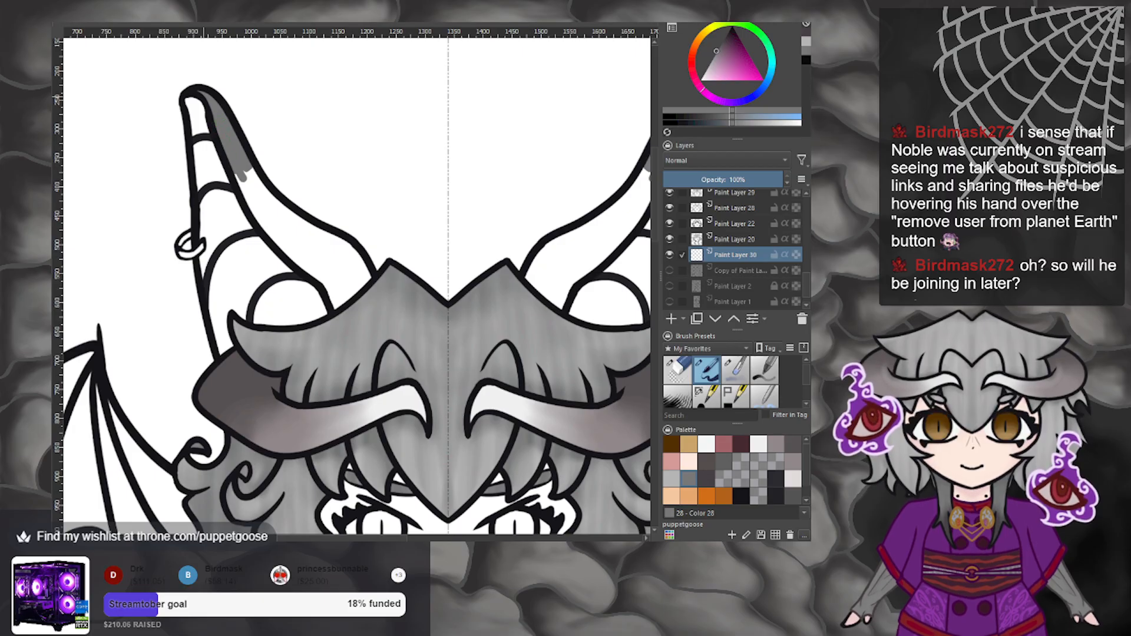
pyautogui.click(706, 395)
pyautogui.moveTo(247, 181)
pyautogui.mouseDown()
pyautogui.moveTo(264, 197)
pyautogui.moveTo(266, 185)
pyautogui.moveTo(246, 198)
pyautogui.moveTo(286, 232)
pyautogui.moveTo(280, 203)
pyautogui.moveTo(353, 257)
pyautogui.moveTo(352, 301)
pyautogui.moveTo(268, 231)
pyautogui.moveTo(341, 262)
pyautogui.mouseUp()
pyautogui.click(340, 263)
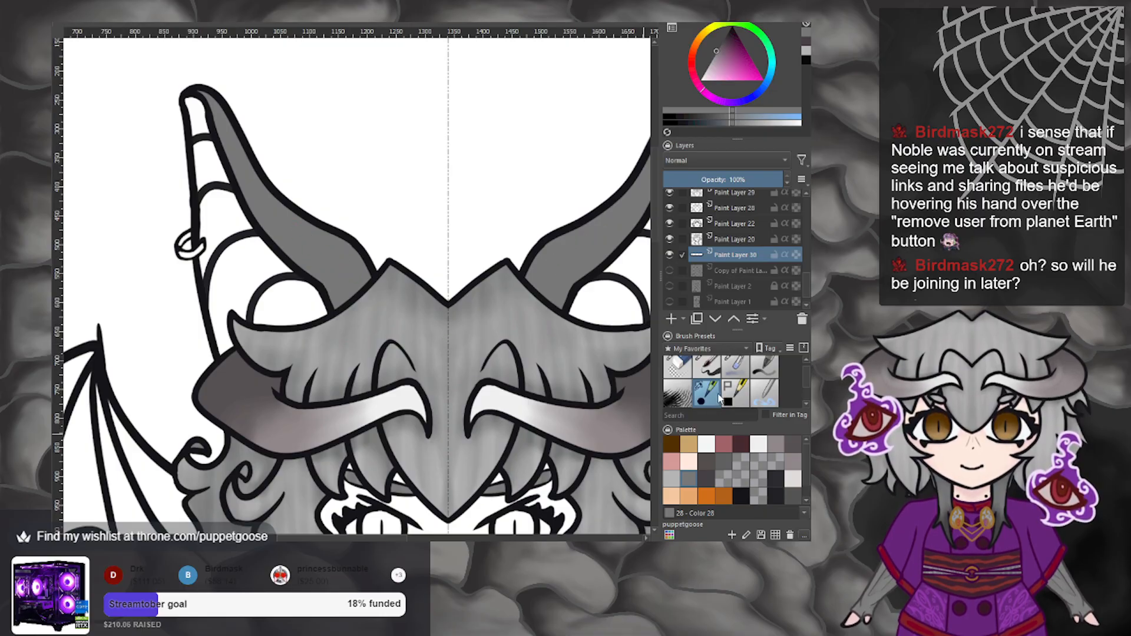
# Select the grey-filled horn bands from their layer's contents and add a paint layer above for shading.
pyautogui.click(736, 368)
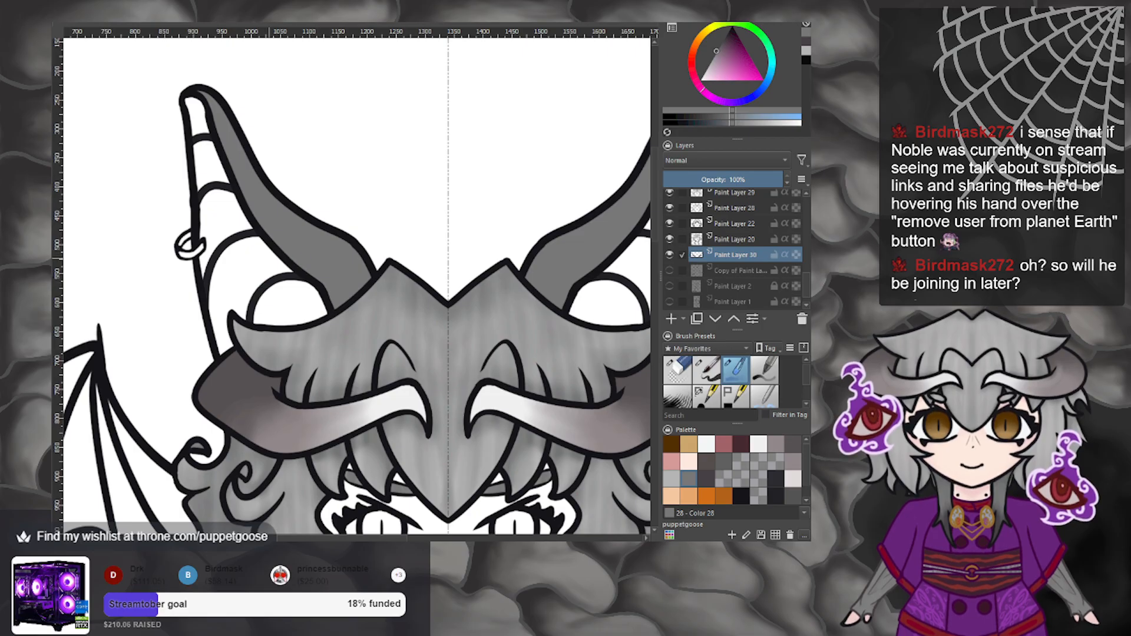
pyautogui.keyDown('ctrl'); pyautogui.click(696, 255); pyautogui.keyUp('ctrl')
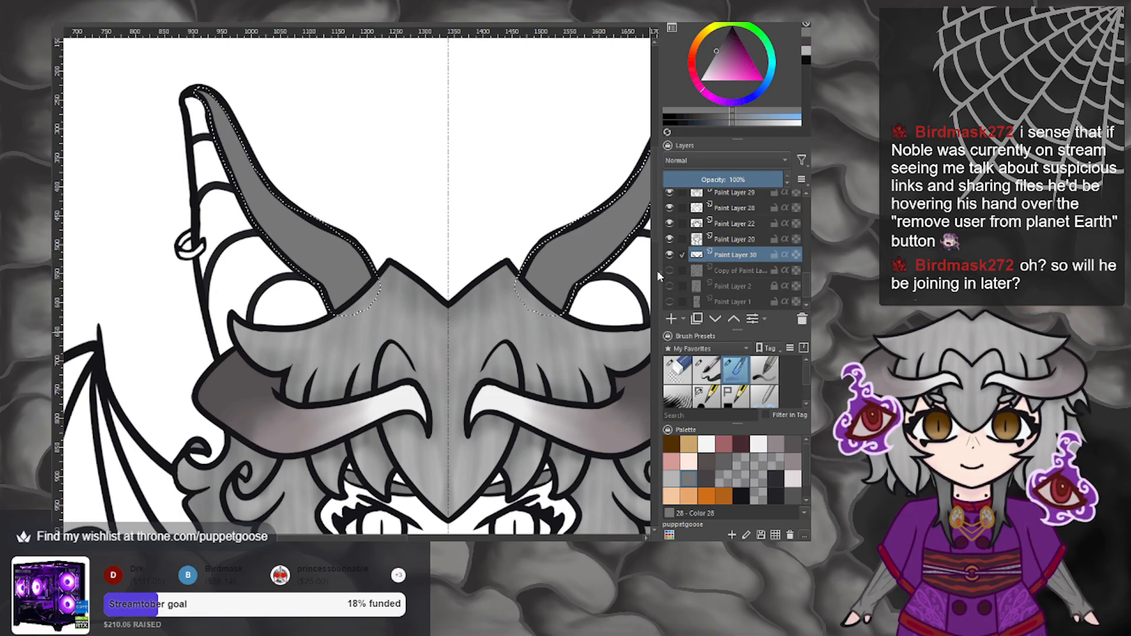
pyautogui.click(672, 317)
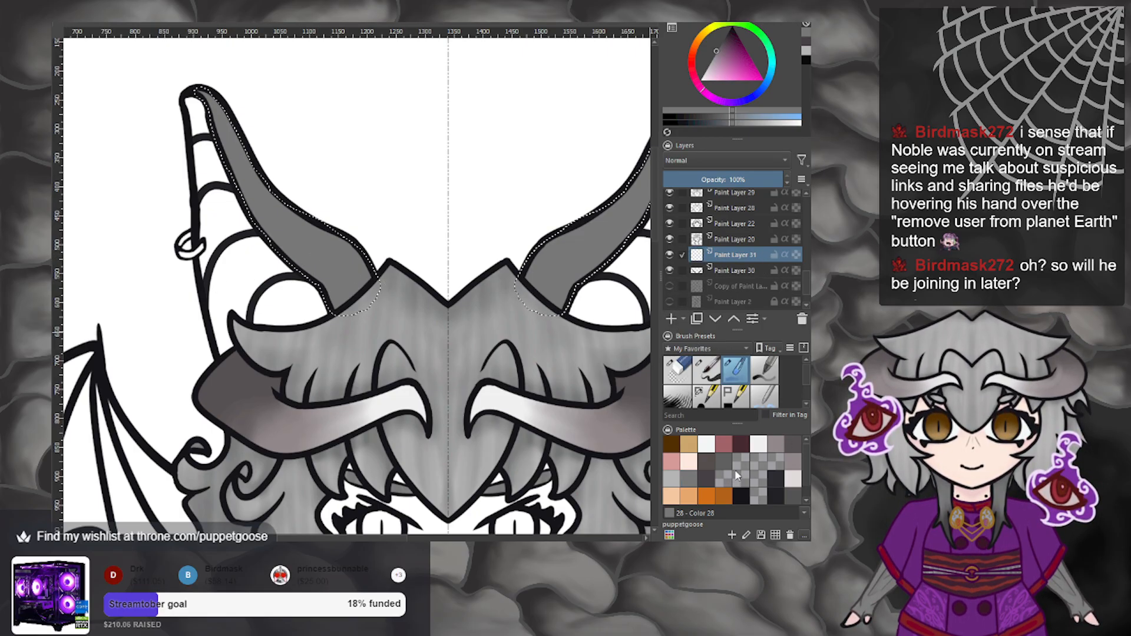
# Shade the selected horn bands with mirrored soft strokes in Color 25, Color 28 and Color 24, and clear the selection.
pyautogui.click(711, 479)
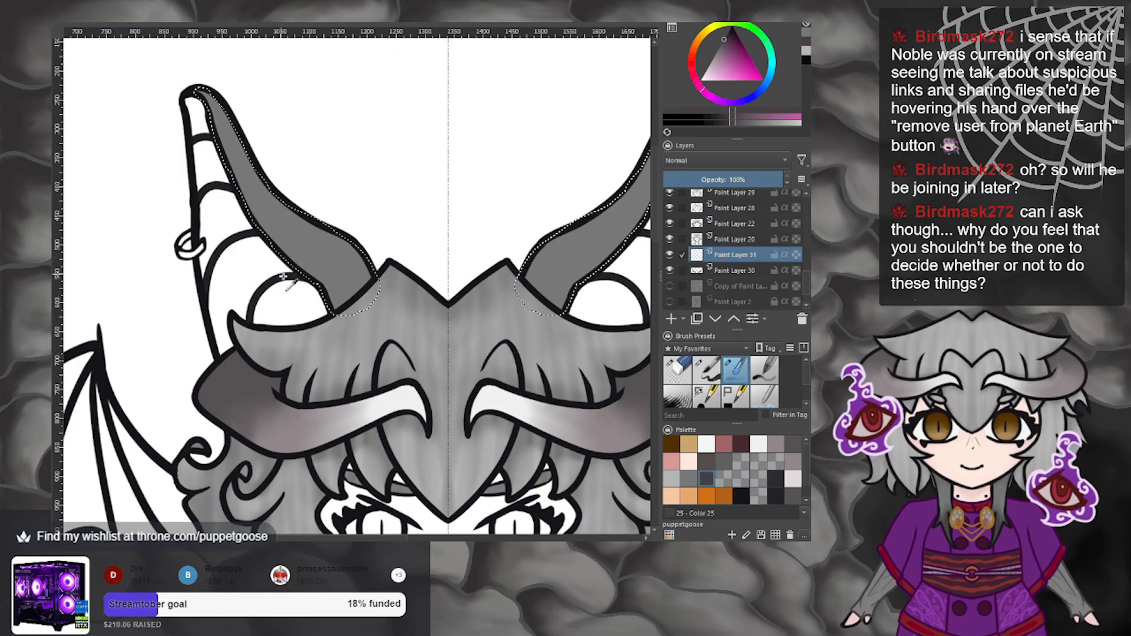
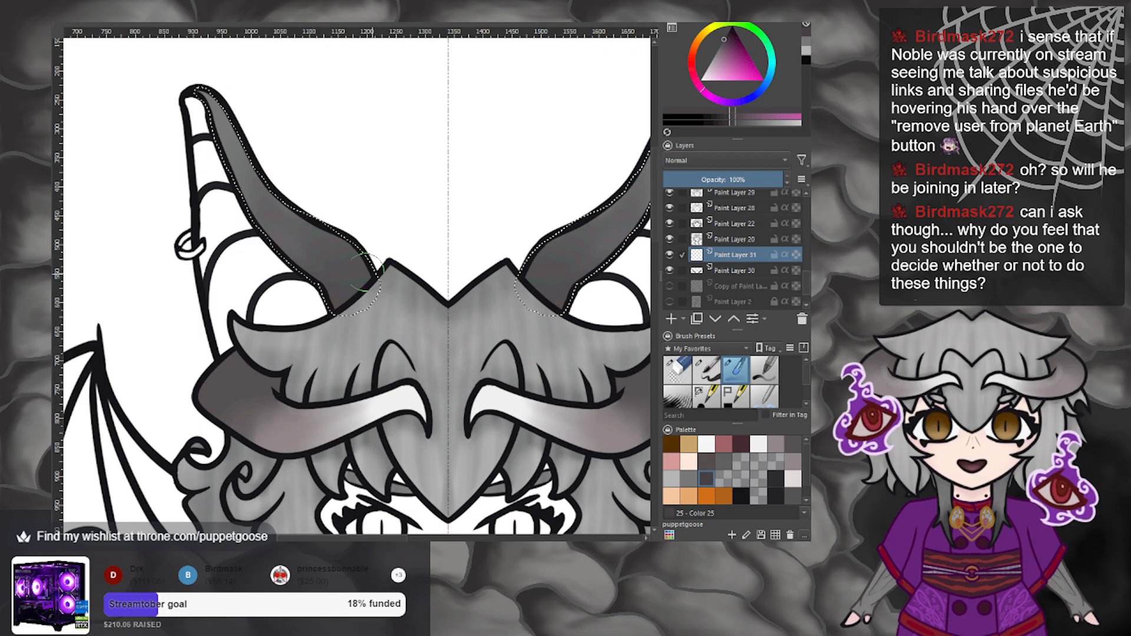
pyautogui.moveTo(339, 294); pyautogui.dragTo(356, 295)
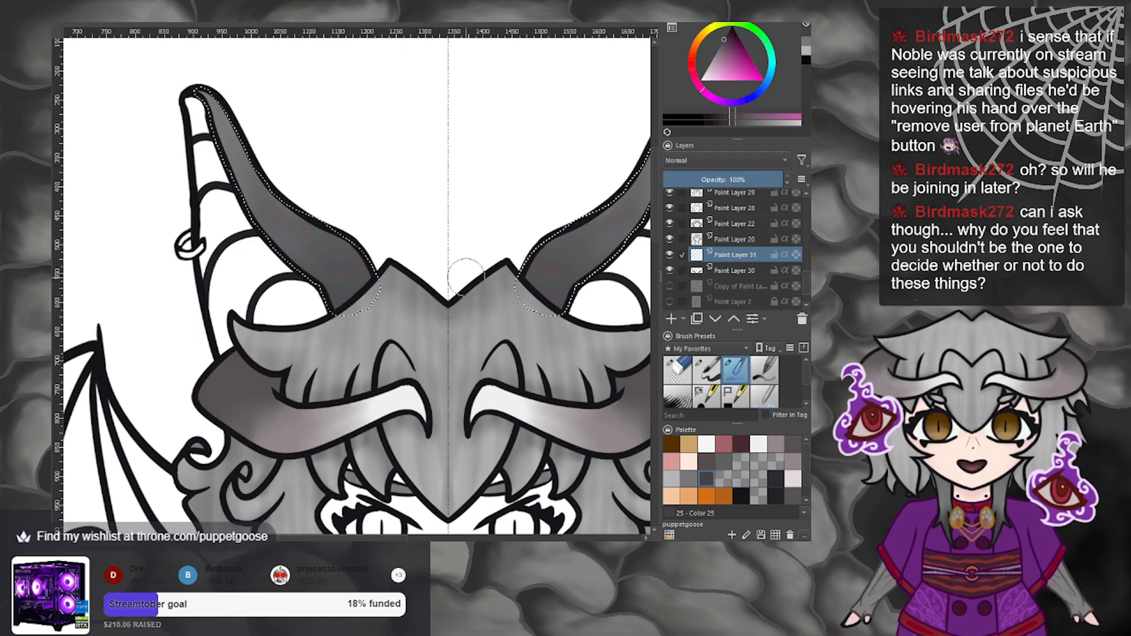
pyautogui.click(688, 479)
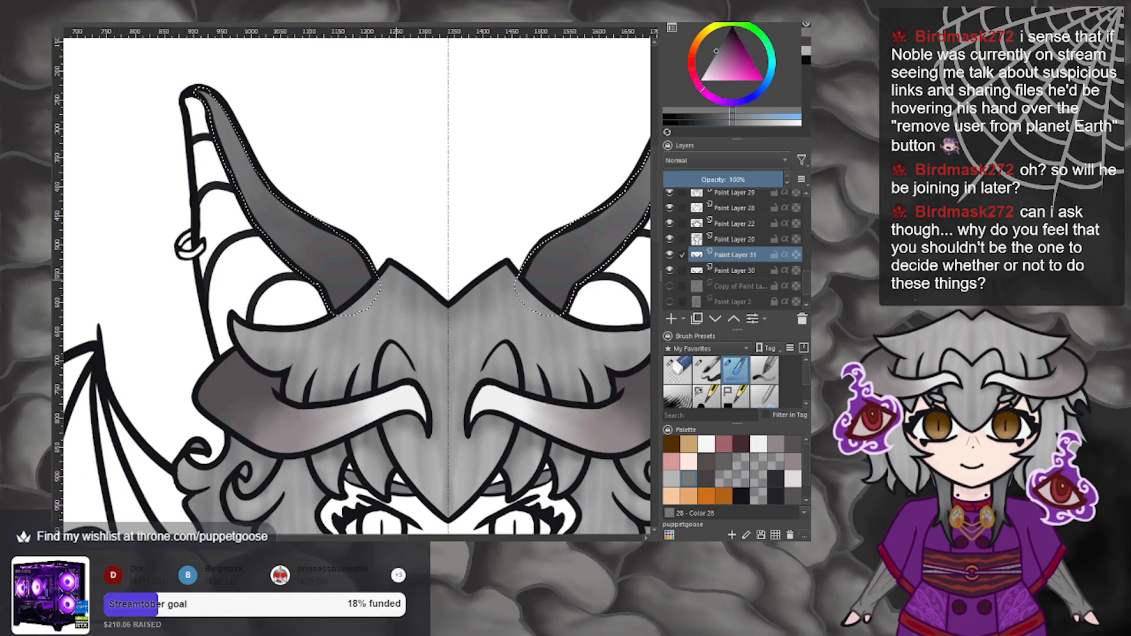
pyautogui.click(671, 478)
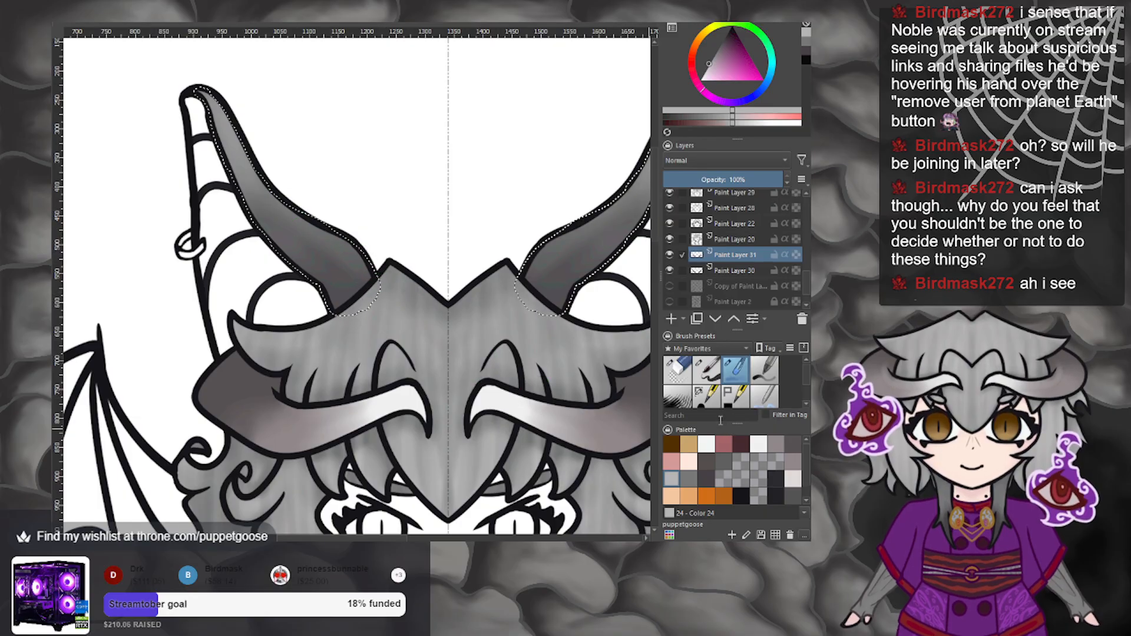
pyautogui.click(705, 478)
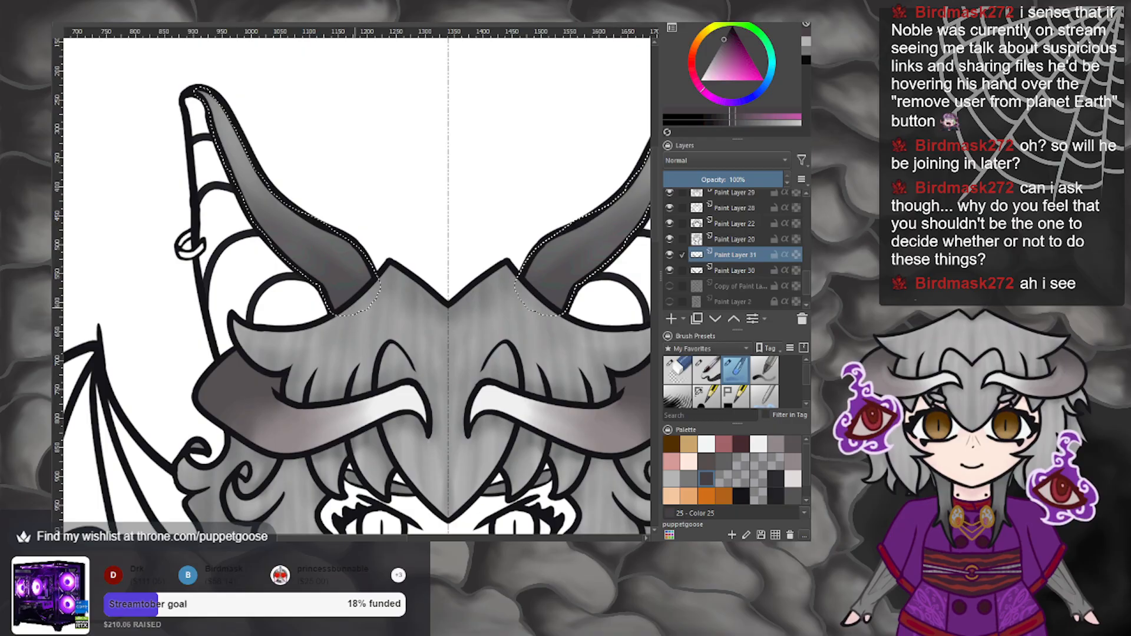
pyautogui.scroll(-6, 272, 237)
pyautogui.scroll(2, 359, 308)
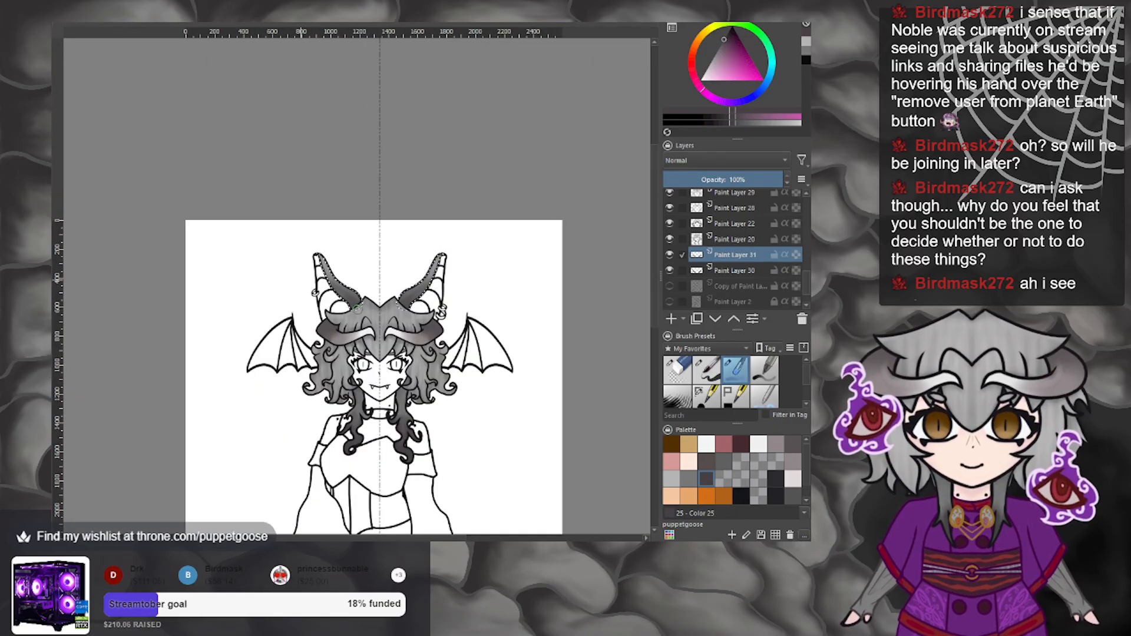
pyautogui.scroll(1, 366, 337)
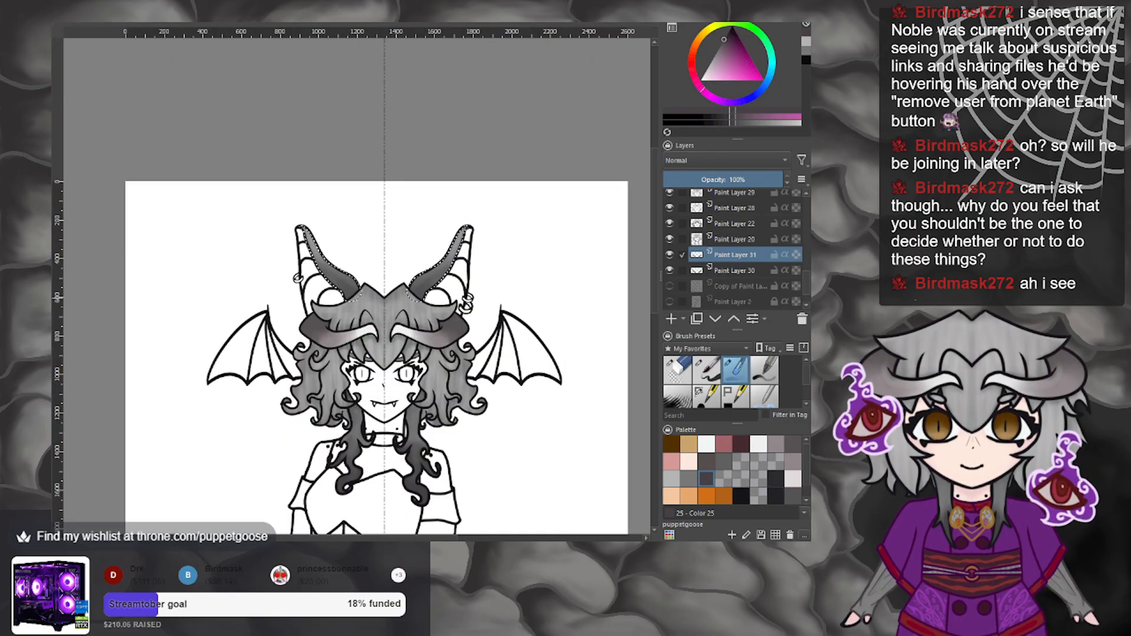
pyautogui.click(200, 299)
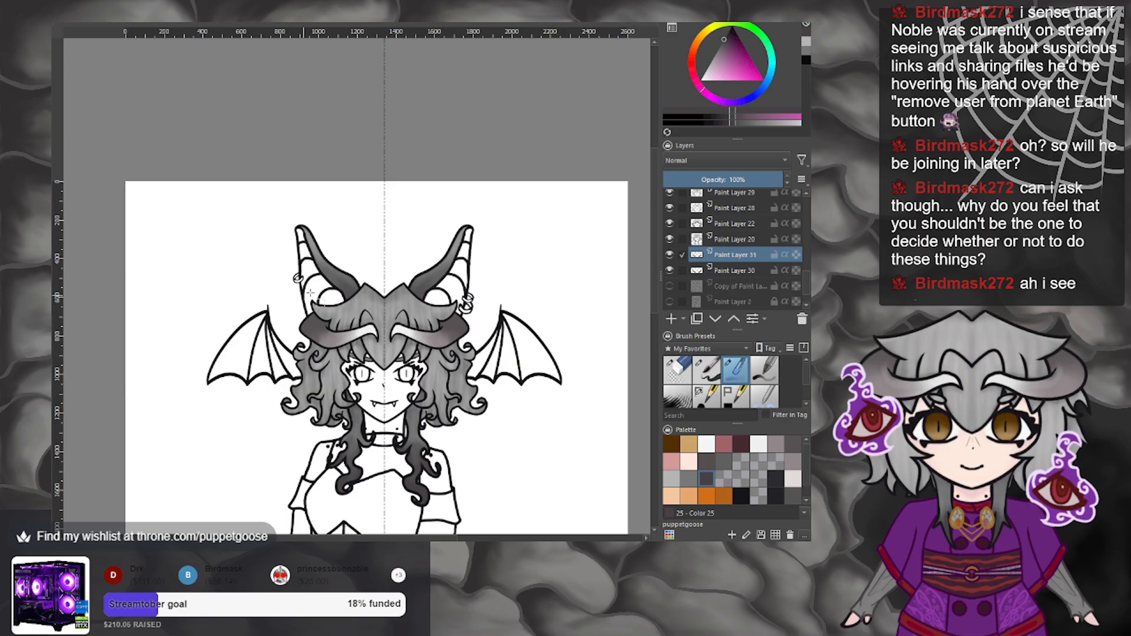
# Try several orange and muted tan shades as the brush colour.
pyautogui.scroll(2, 319, 291)
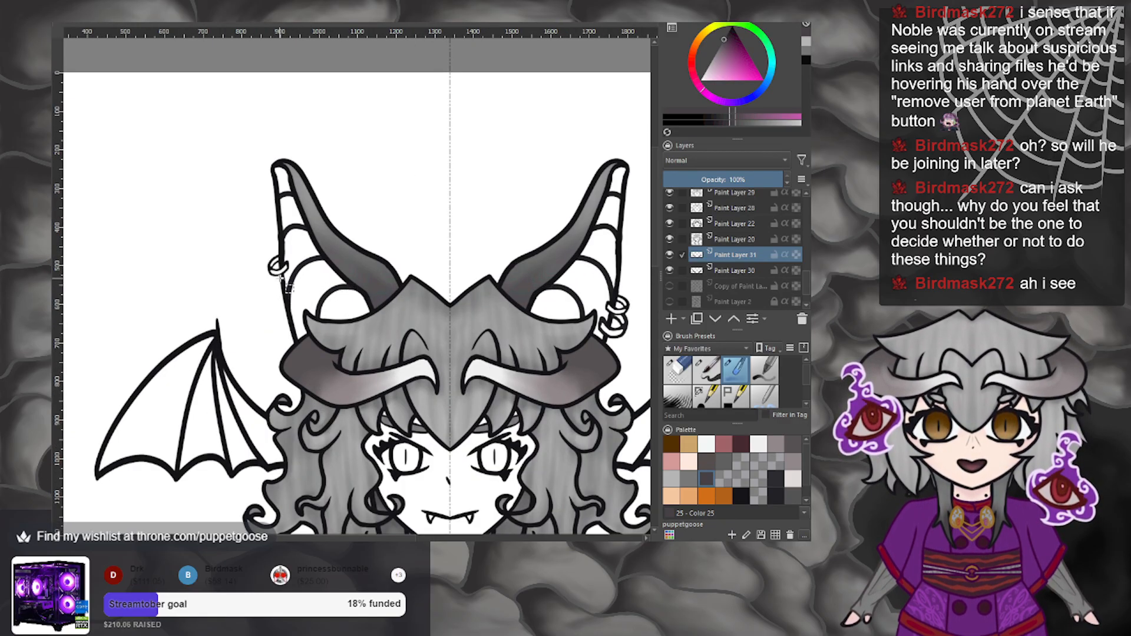
pyautogui.scroll(-3, 377, 327)
pyautogui.scroll(1, 386, 333)
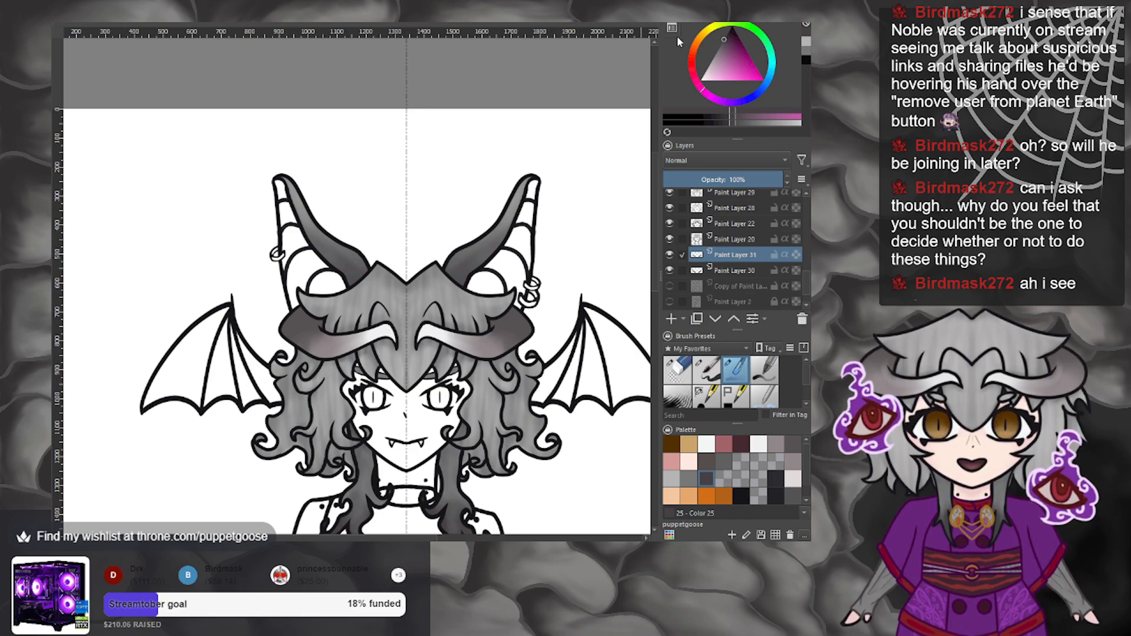
pyautogui.click(702, 48)
pyautogui.moveTo(735, 47); pyautogui.dragTo(738, 70)
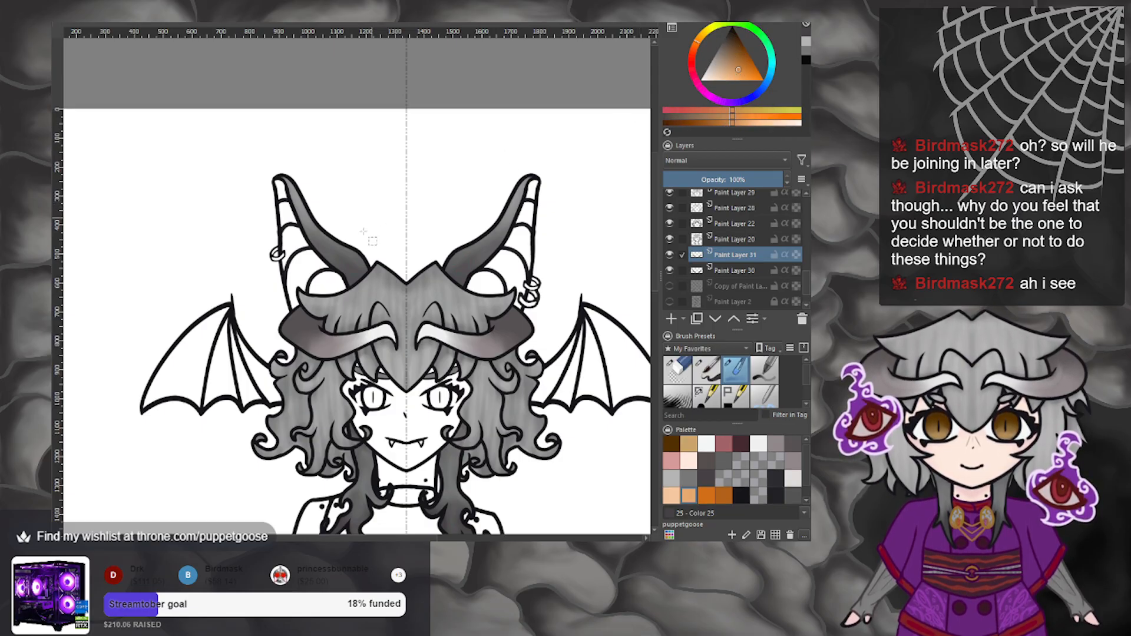
pyautogui.scroll(-3, 537, 295)
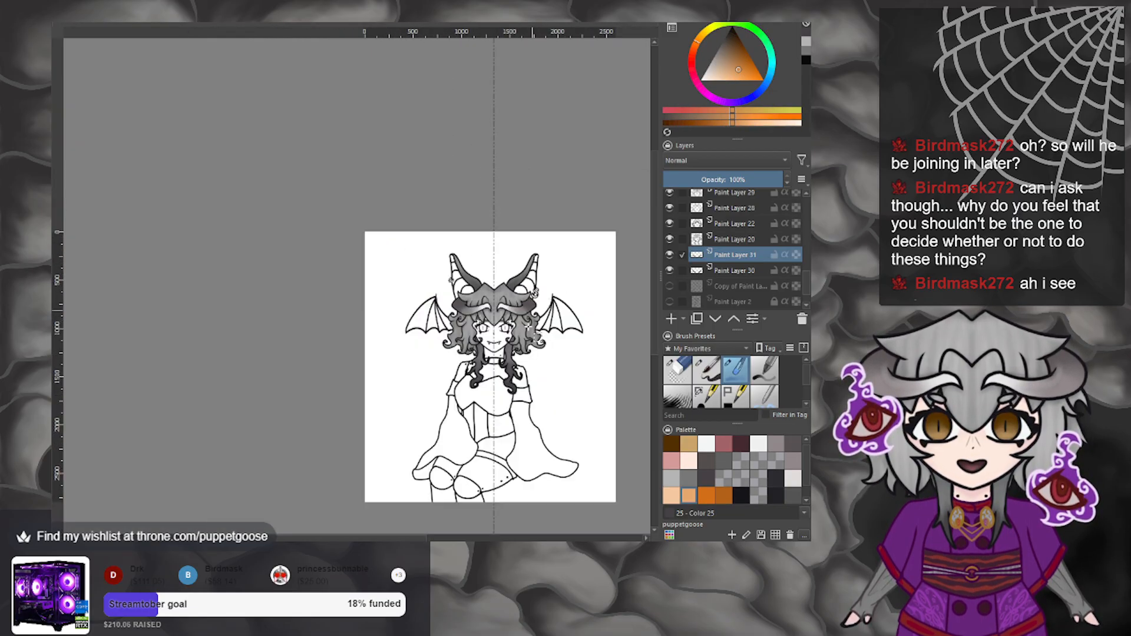
pyautogui.scroll(1, 530, 317)
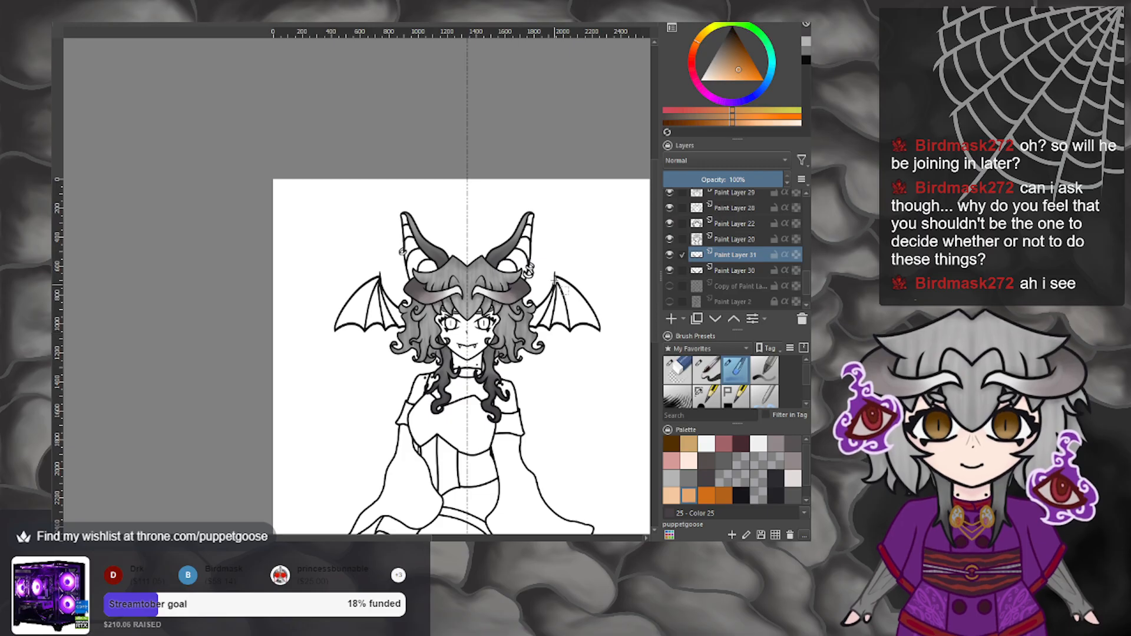
pyautogui.scroll(5, 529, 270)
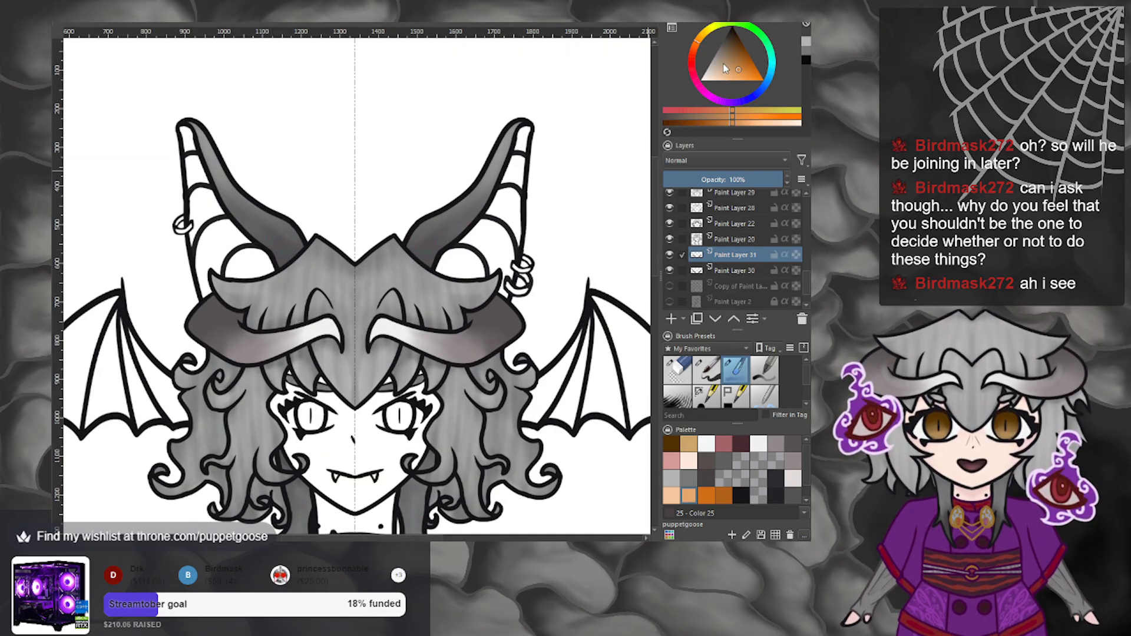
pyautogui.click(726, 66)
pyautogui.click(726, 71)
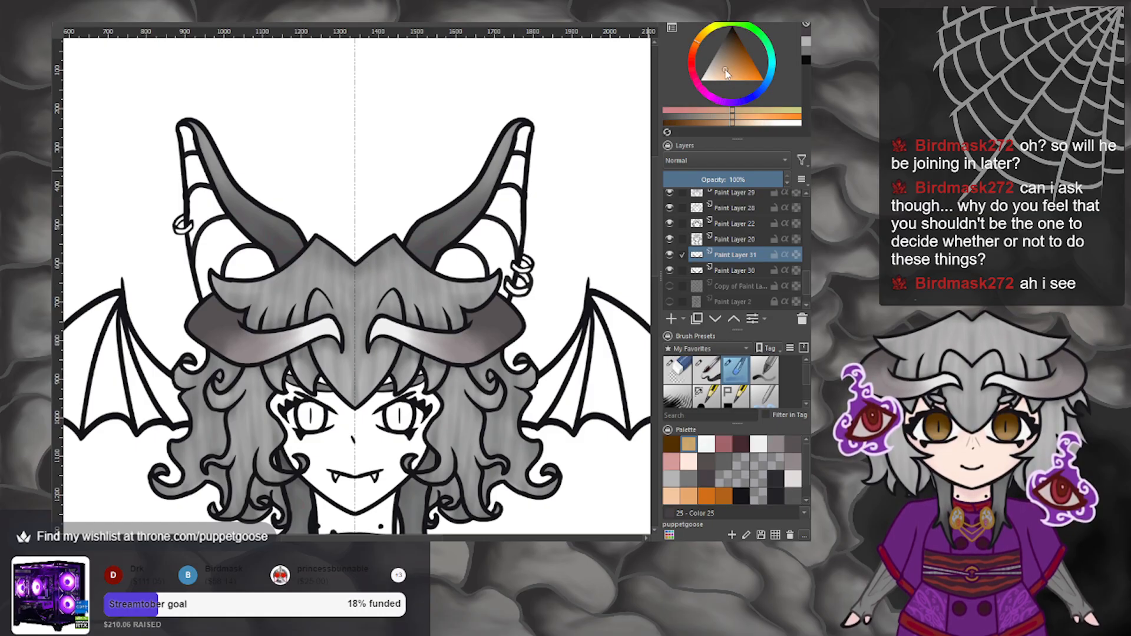
pyautogui.click(729, 81)
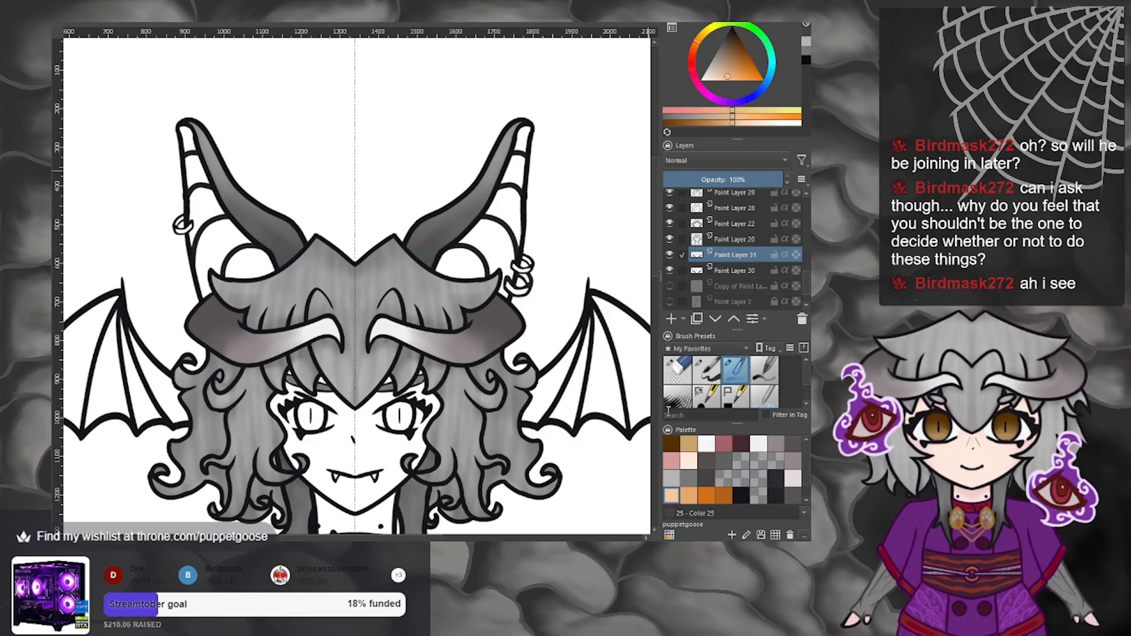
pyautogui.click(730, 68)
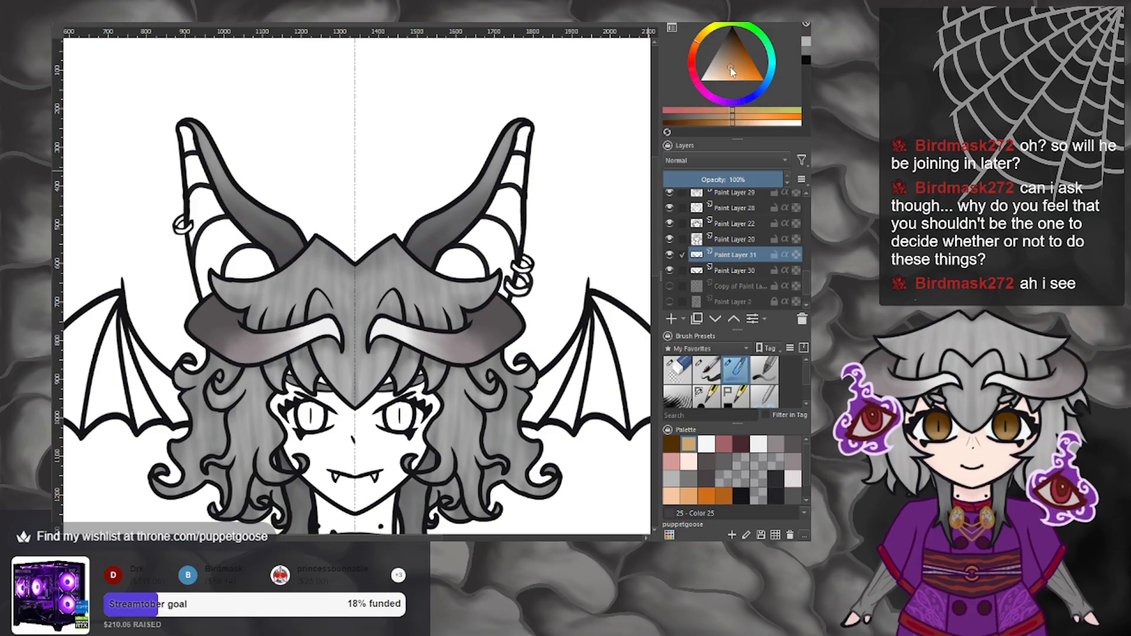
pyautogui.click(724, 63)
# Set the brush colour to a dark golden yellow.
pyautogui.click(706, 35)
pyautogui.click(735, 65)
pyautogui.click(734, 59)
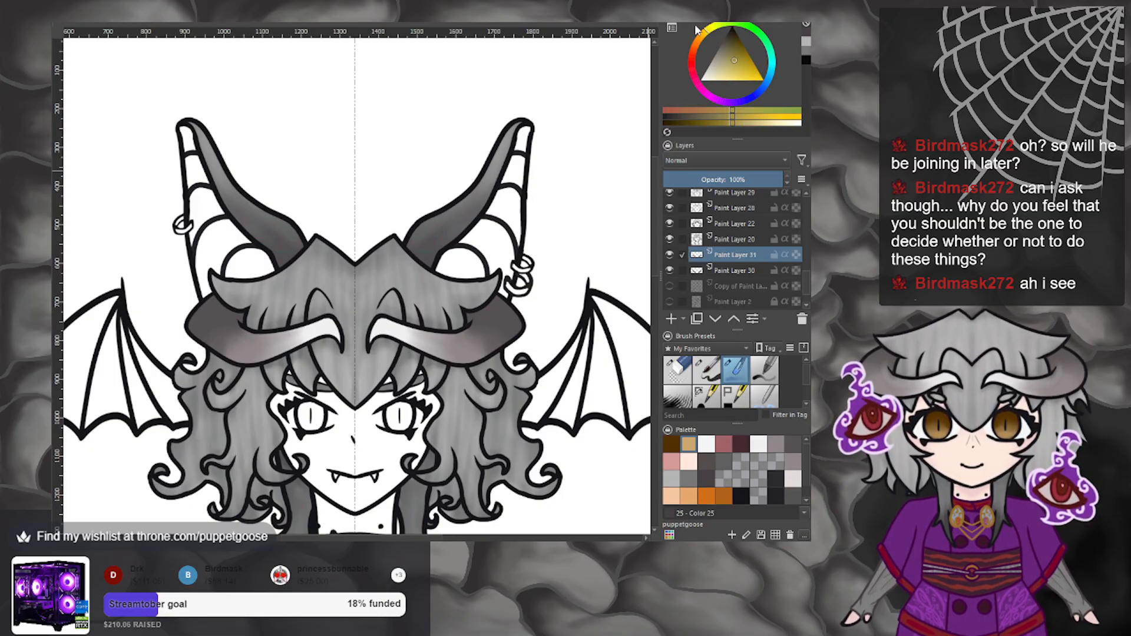
pyautogui.moveTo(735, 73)
pyautogui.mouseDown()
pyautogui.moveTo(745, 52)
pyautogui.moveTo(748, 63)
pyautogui.moveTo(732, 55)
pyautogui.moveTo(749, 69)
pyautogui.mouseUp()
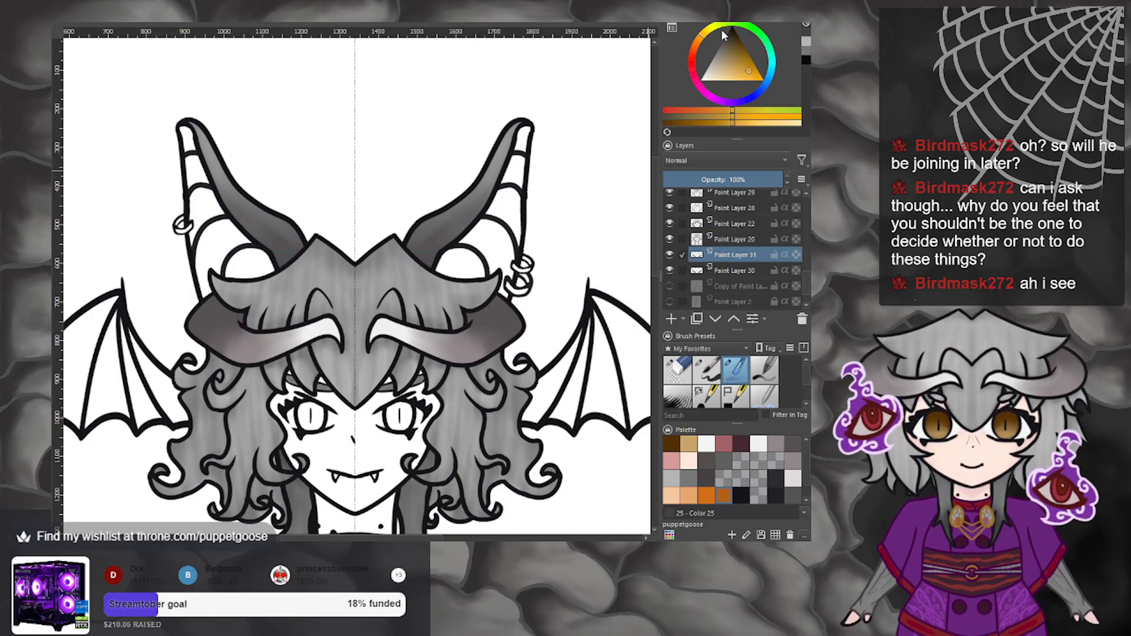
pyautogui.click(707, 35)
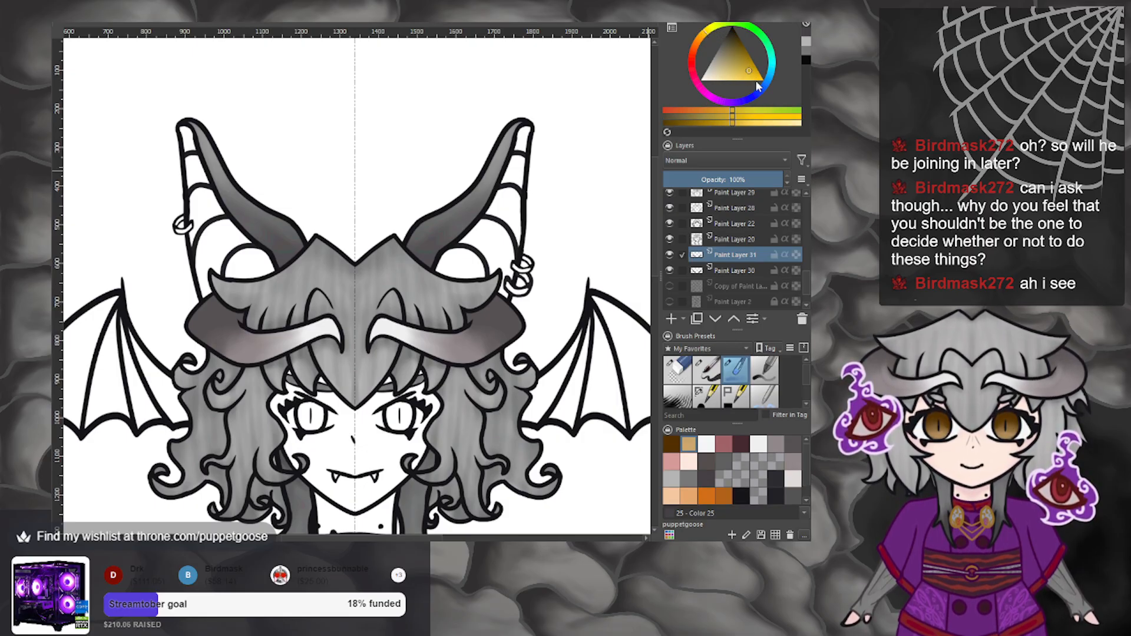
pyautogui.moveTo(755, 70); pyautogui.dragTo(744, 62)
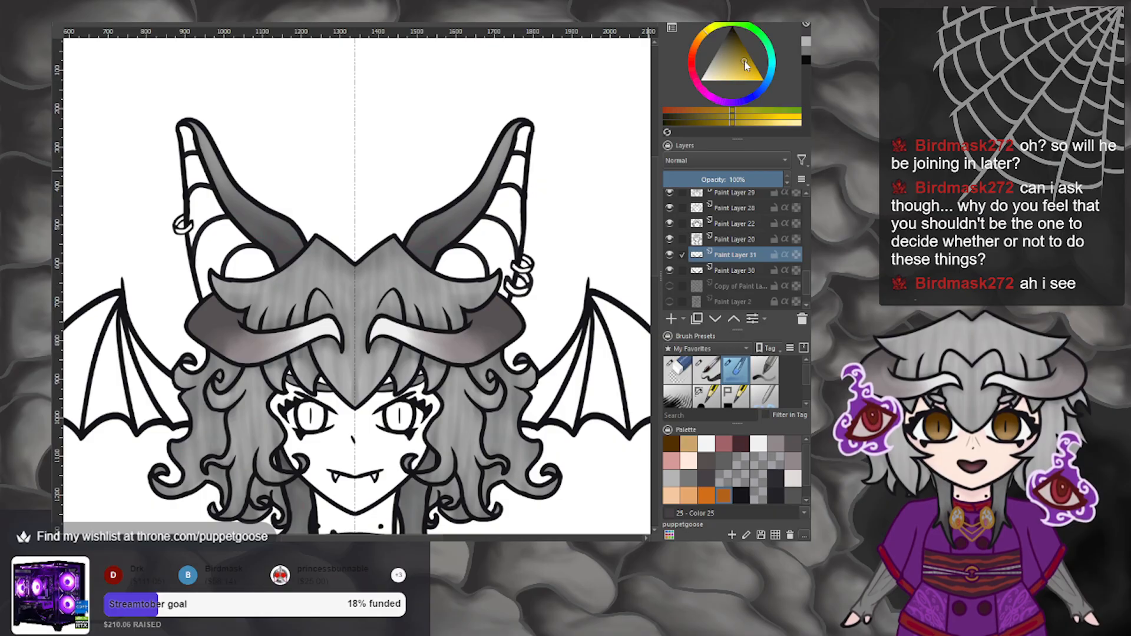
pyautogui.click(742, 60)
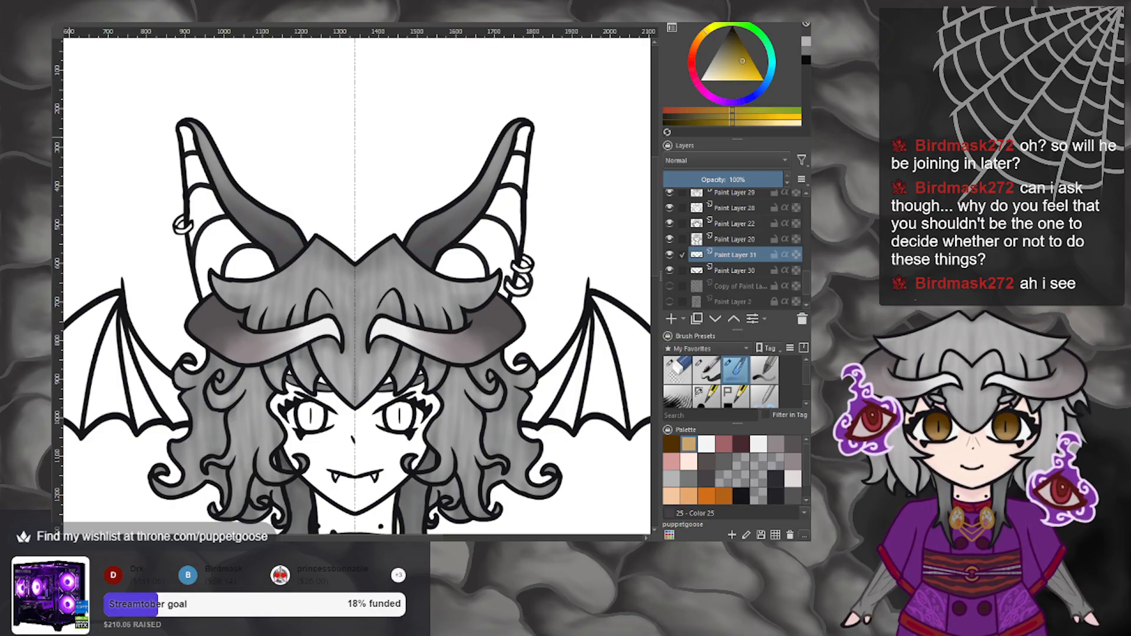
# Fill the single ring on the outer edge of the left horn with the dark golden yellow.
pyautogui.scroll(3, 170, 220)
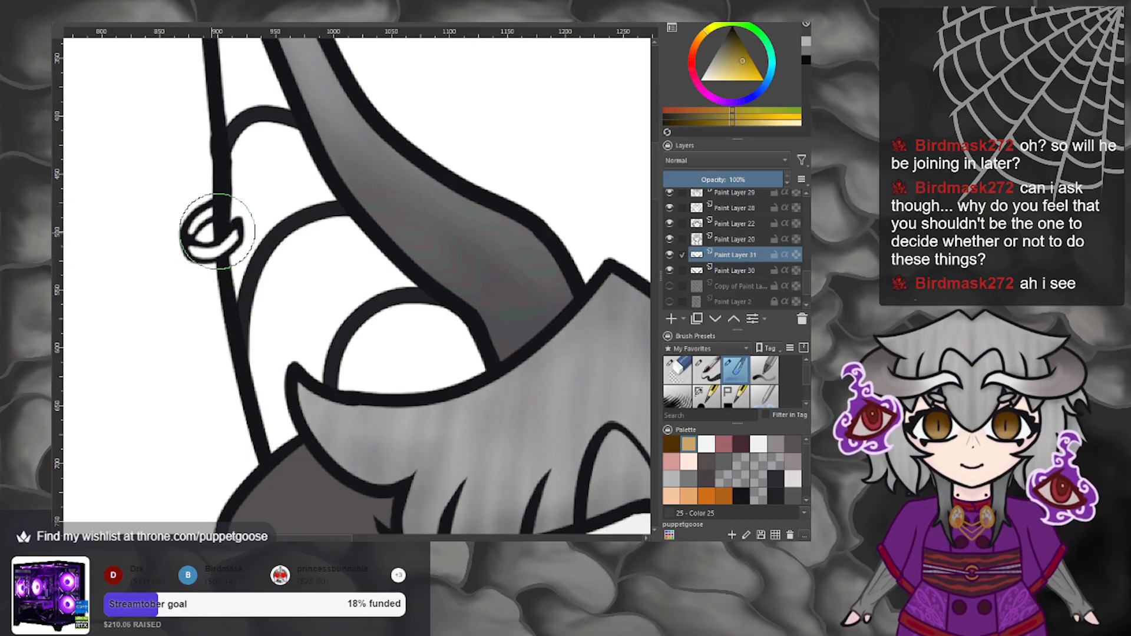
pyautogui.click(707, 370)
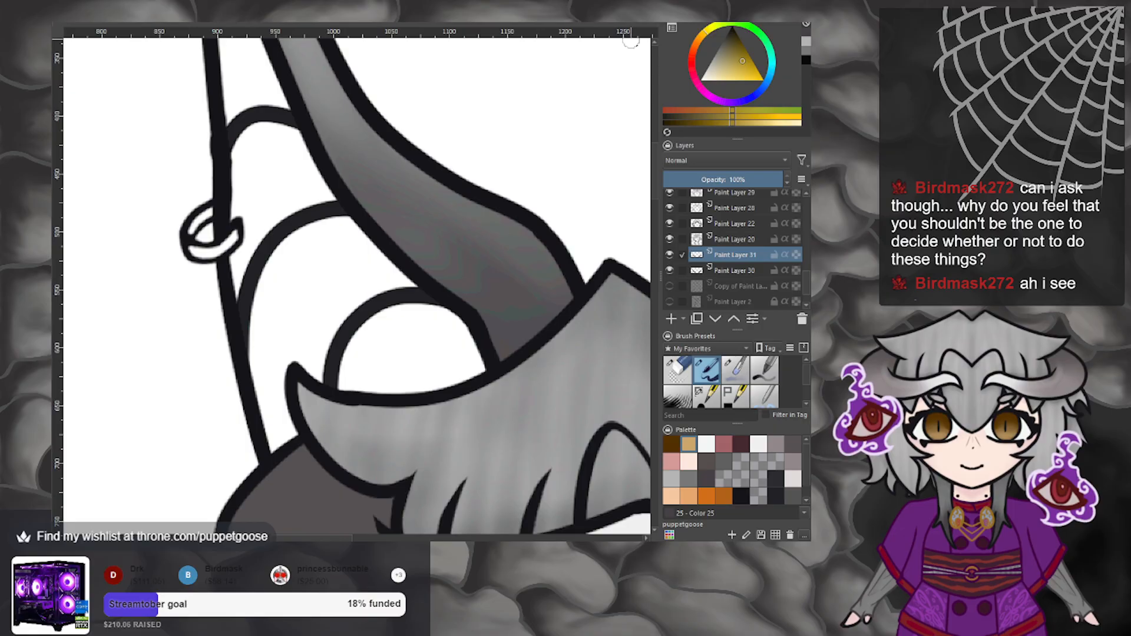
pyautogui.moveTo(194, 222)
pyautogui.mouseDown()
pyautogui.moveTo(201, 256)
pyautogui.moveTo(234, 234)
pyautogui.moveTo(225, 252)
pyautogui.moveTo(200, 248)
pyautogui.moveTo(233, 237)
pyautogui.mouseUp()
pyautogui.click(202, 236)
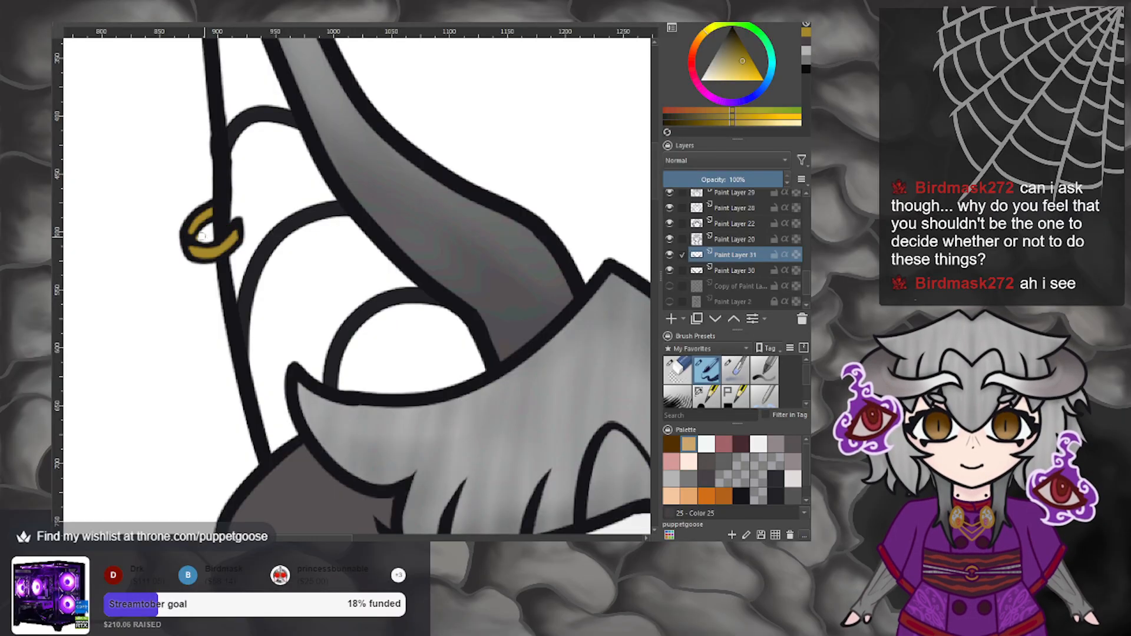
# Paint both rings at the base of the right horn with the same dark golden yellow.
pyautogui.scroll(-4, 216, 235)
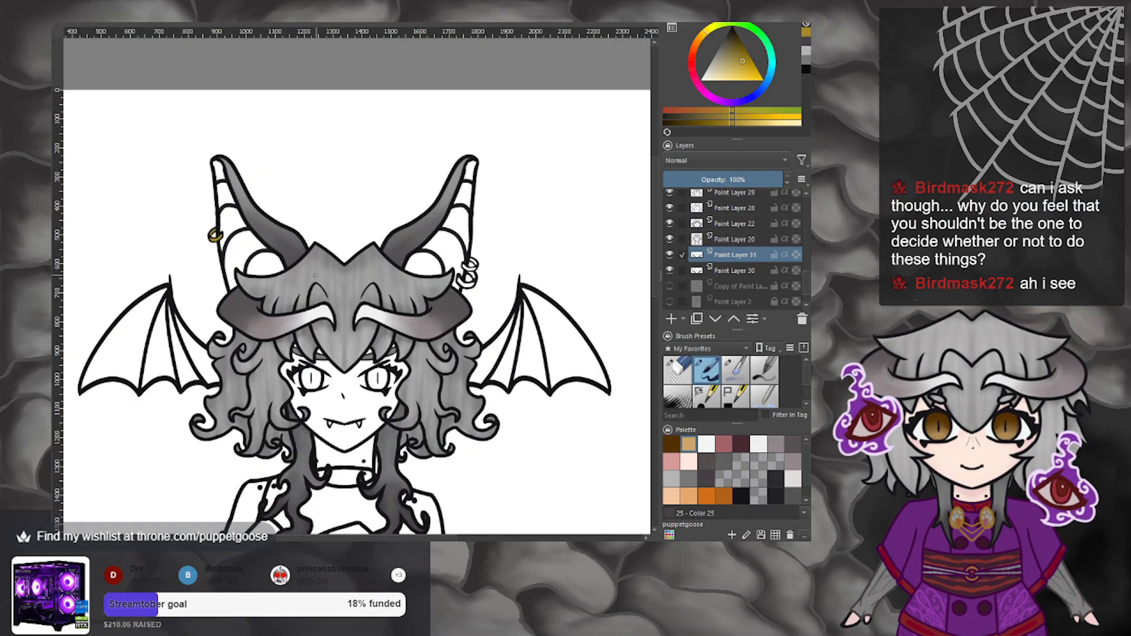
pyautogui.scroll(-2, 333, 294)
pyautogui.scroll(1, 332, 320)
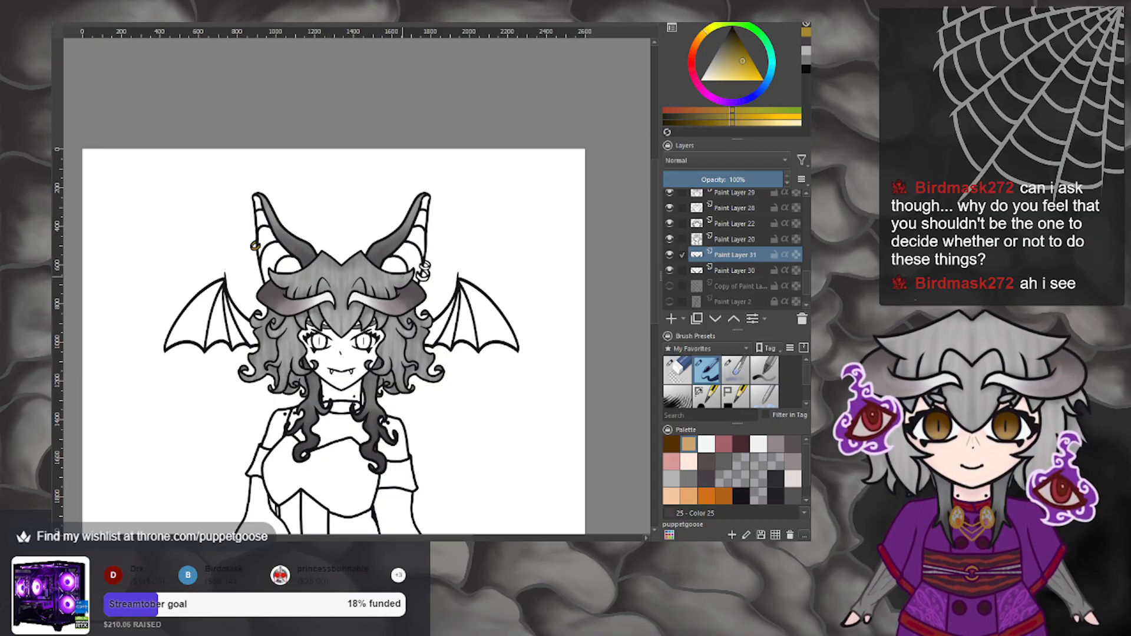
pyautogui.scroll(6, 425, 266)
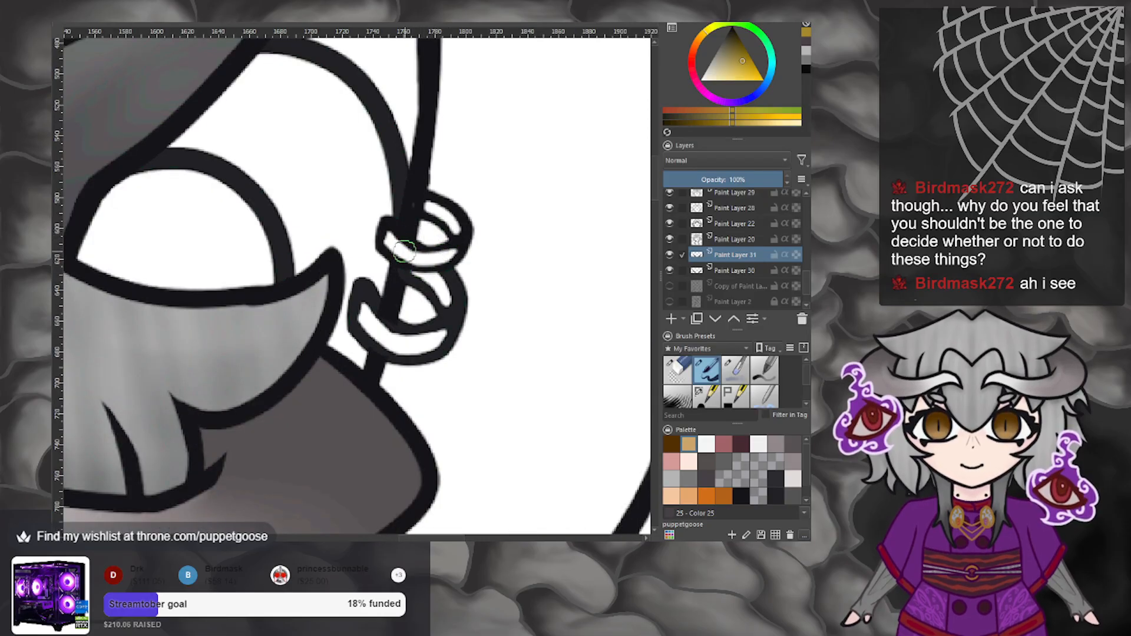
pyautogui.moveTo(388, 237)
pyautogui.mouseDown()
pyautogui.moveTo(421, 259)
pyautogui.moveTo(459, 252)
pyautogui.moveTo(434, 255)
pyautogui.moveTo(464, 245)
pyautogui.moveTo(460, 225)
pyautogui.moveTo(429, 204)
pyautogui.moveTo(457, 230)
pyautogui.mouseUp()
pyautogui.click(741, 500)
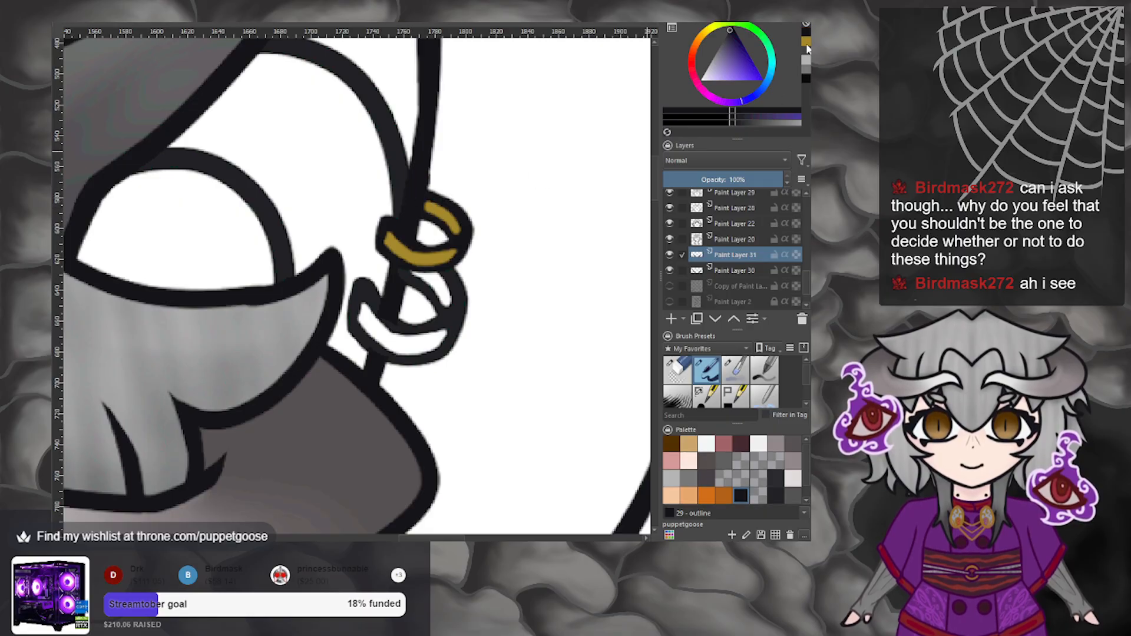
pyautogui.click(806, 43)
pyautogui.moveTo(384, 303)
pyautogui.mouseDown()
pyautogui.moveTo(362, 313)
pyautogui.moveTo(412, 347)
pyautogui.moveTo(453, 321)
pyautogui.moveTo(422, 353)
pyautogui.moveTo(445, 302)
pyautogui.moveTo(424, 278)
pyautogui.moveTo(446, 282)
pyautogui.moveTo(449, 299)
pyautogui.mouseUp()
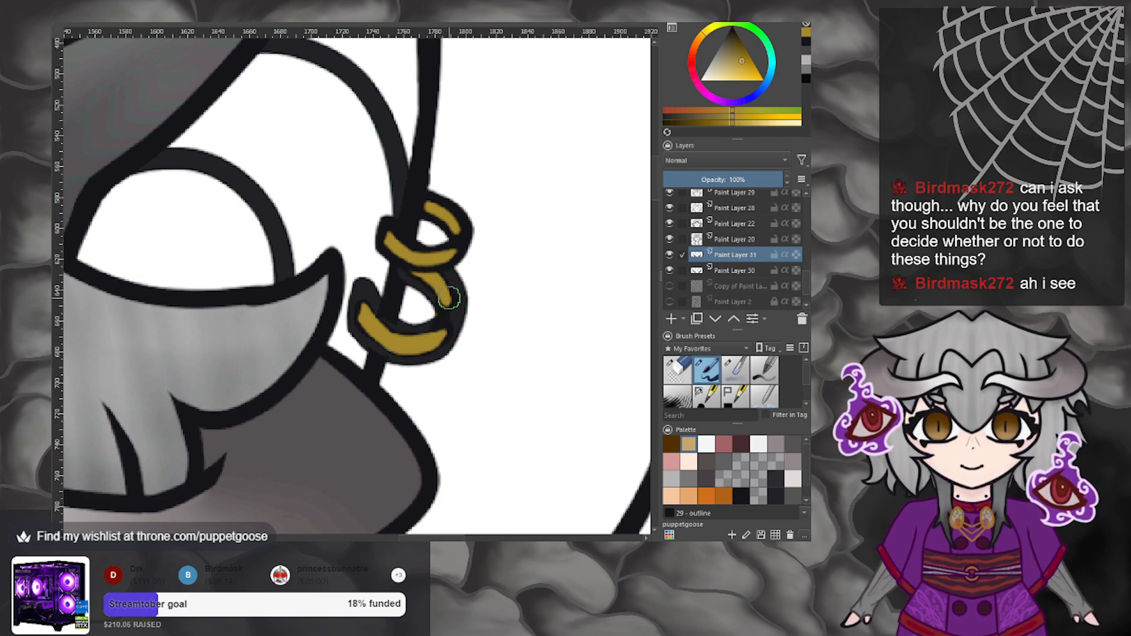
# Look through the upper paint layers and make Paint Layer 11 the active layer.
pyautogui.scroll(-5, 748, 227)
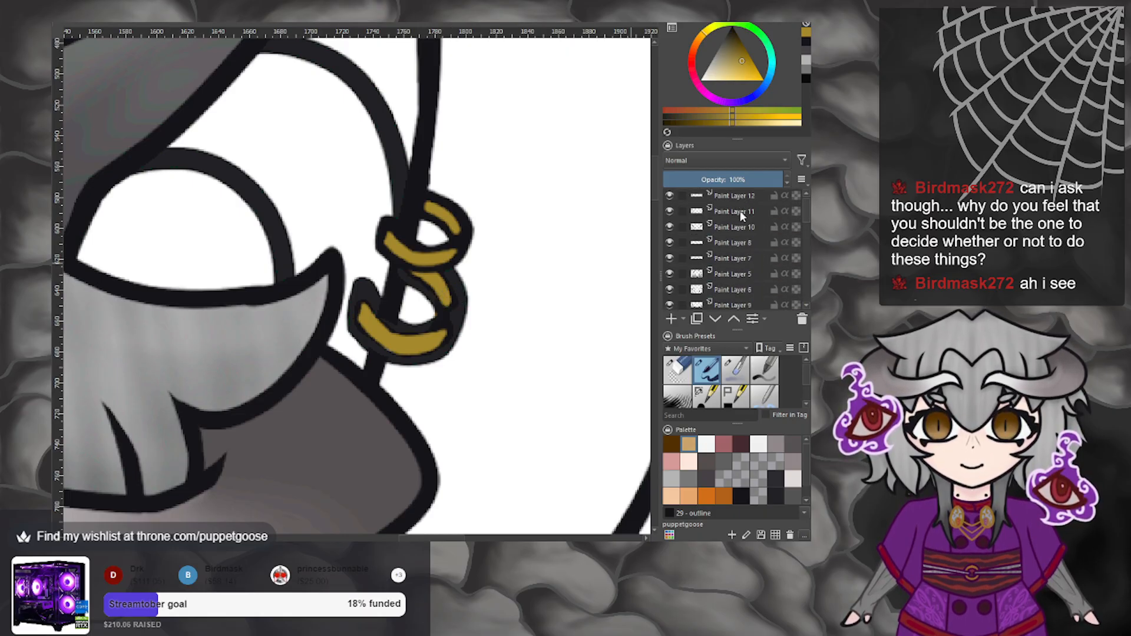
pyautogui.click(740, 244)
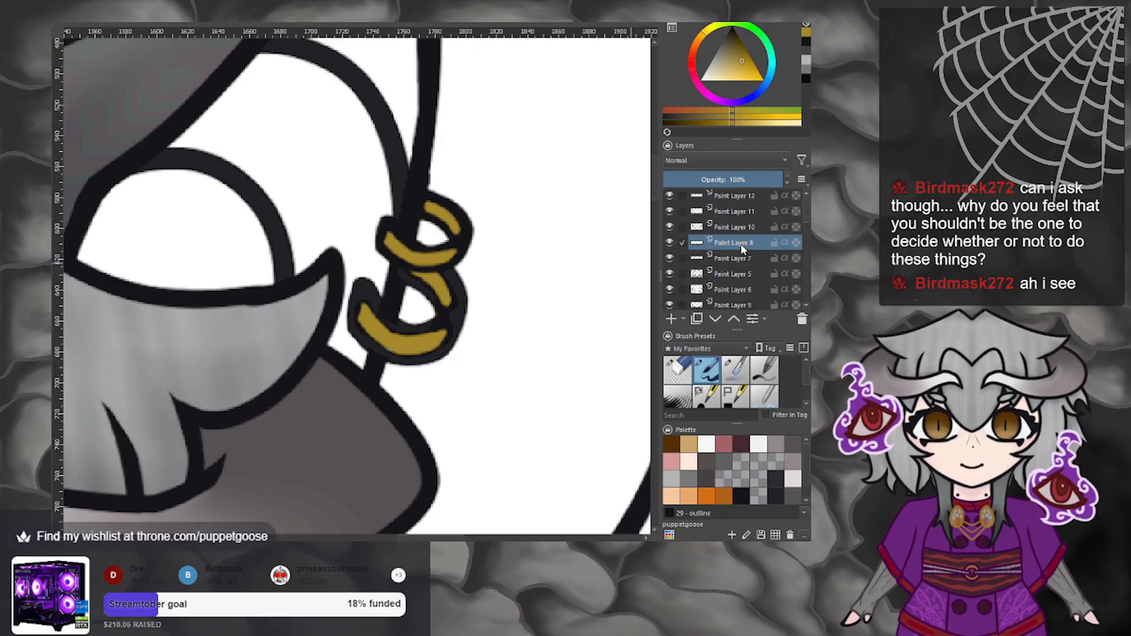
pyautogui.click(742, 229)
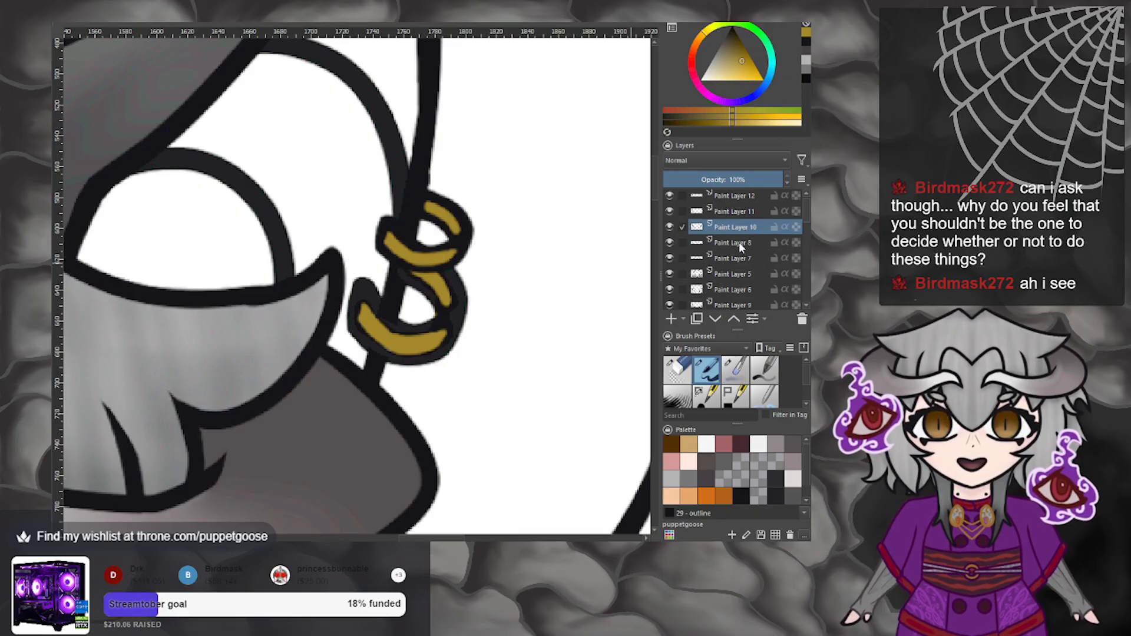
pyautogui.click(739, 243)
pyautogui.click(746, 228)
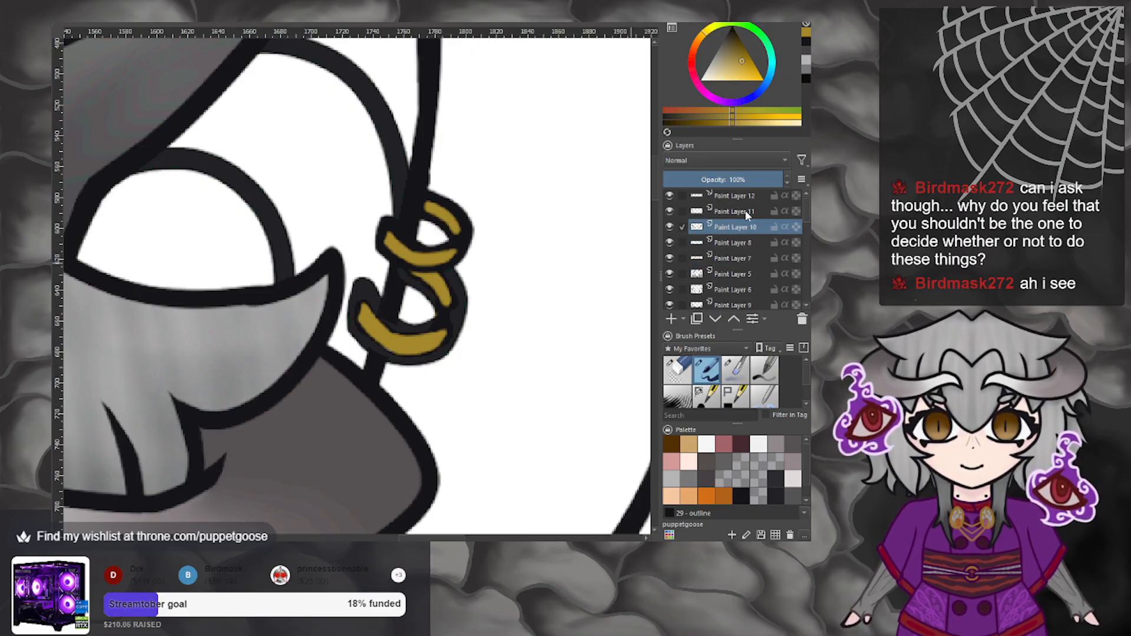
pyautogui.click(744, 212)
# Examine the gold rings and their outlines on both horns, close up and in the whole drawing.
pyautogui.scroll(-3, 536, 245)
pyautogui.scroll(4, 451, 158)
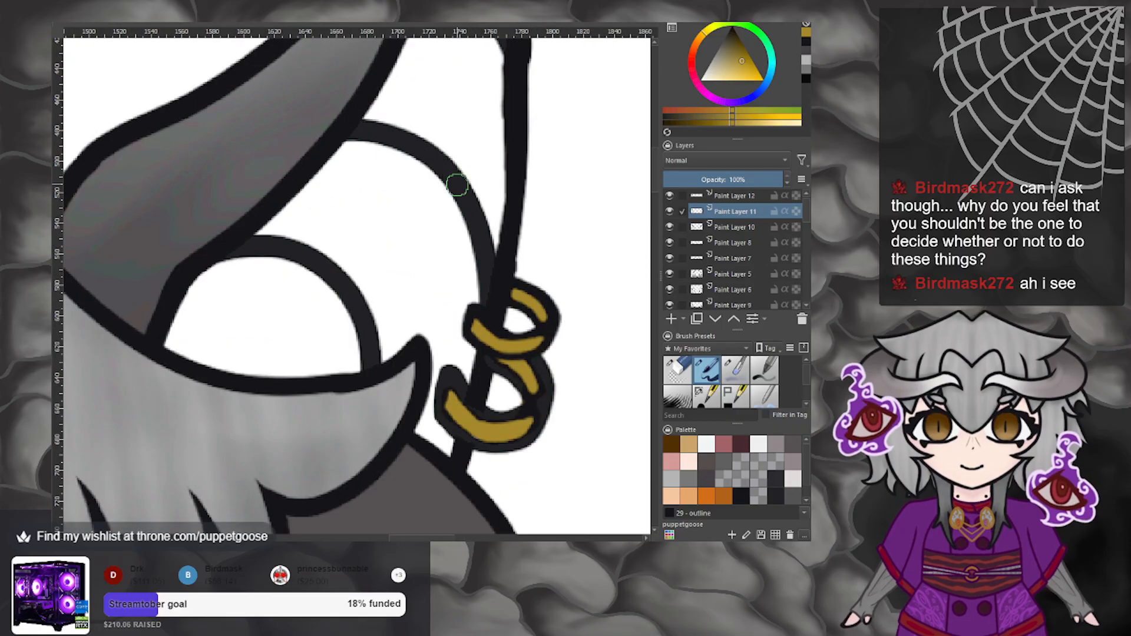
pyautogui.scroll(-1, 458, 184)
pyautogui.scroll(-1, 451, 380)
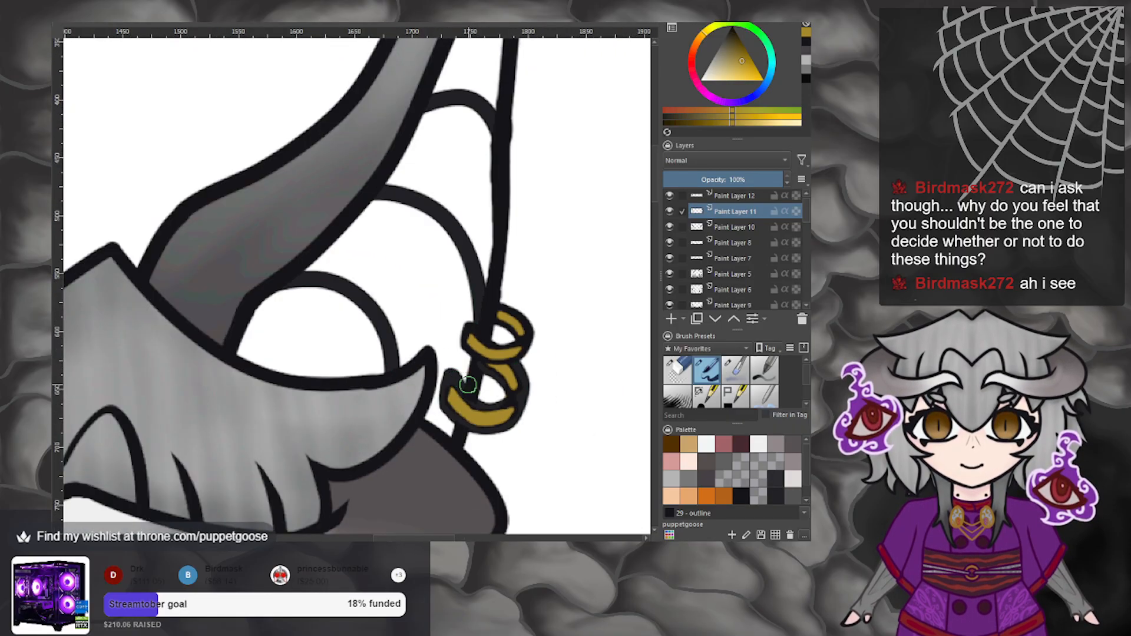
pyautogui.scroll(4, 472, 392)
pyautogui.scroll(-1, 454, 378)
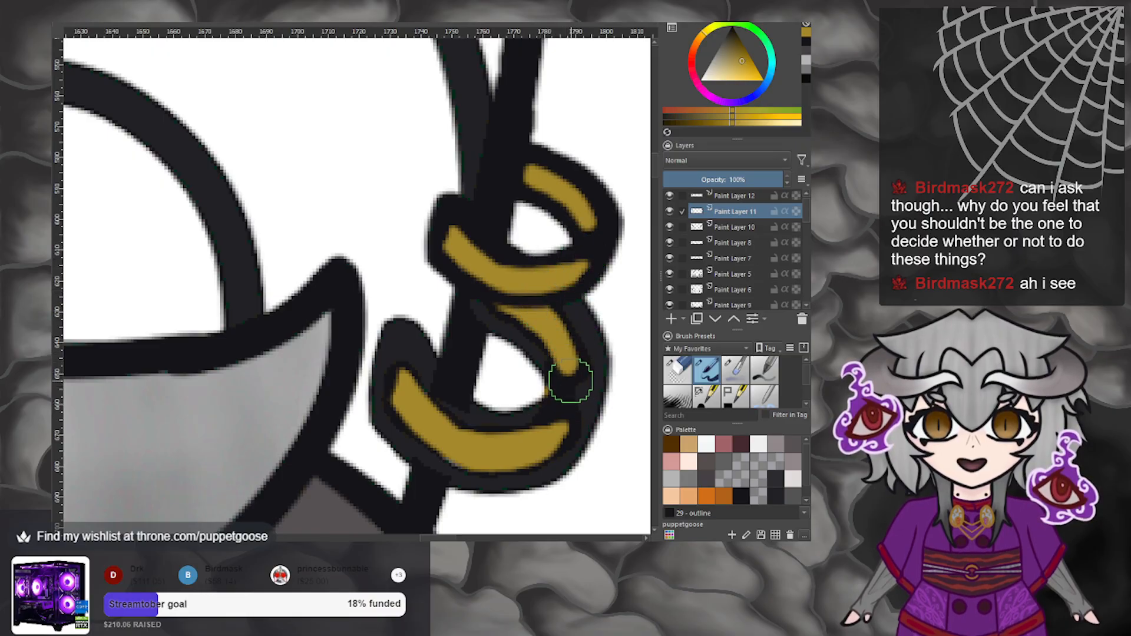
pyautogui.scroll(-2, 501, 365)
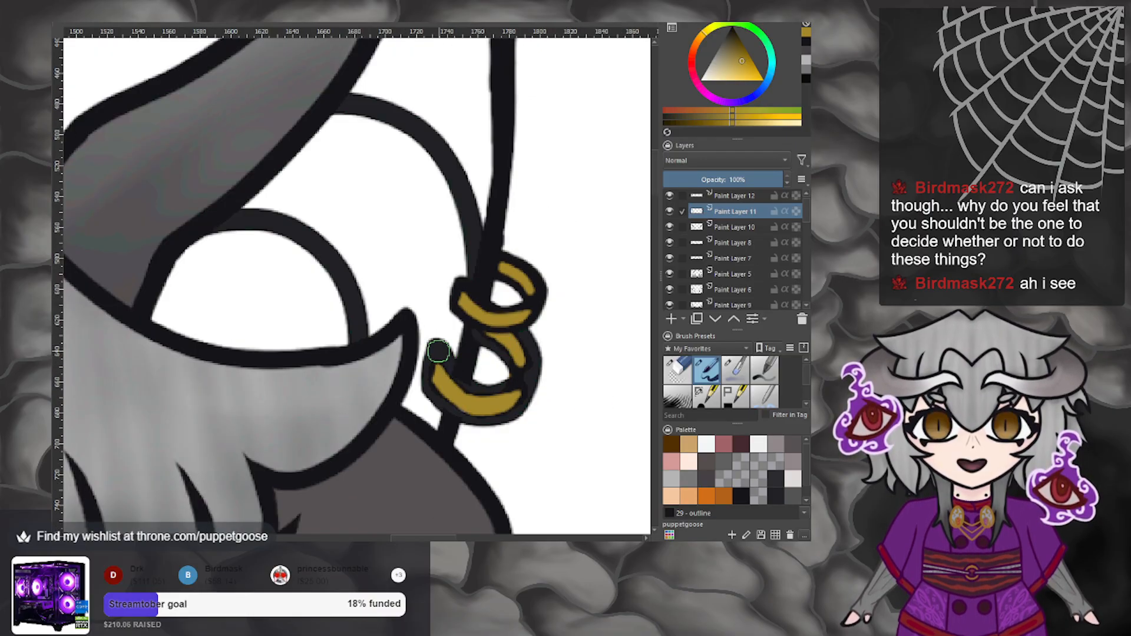
pyautogui.scroll(2, 439, 351)
pyautogui.scroll(-4, 439, 352)
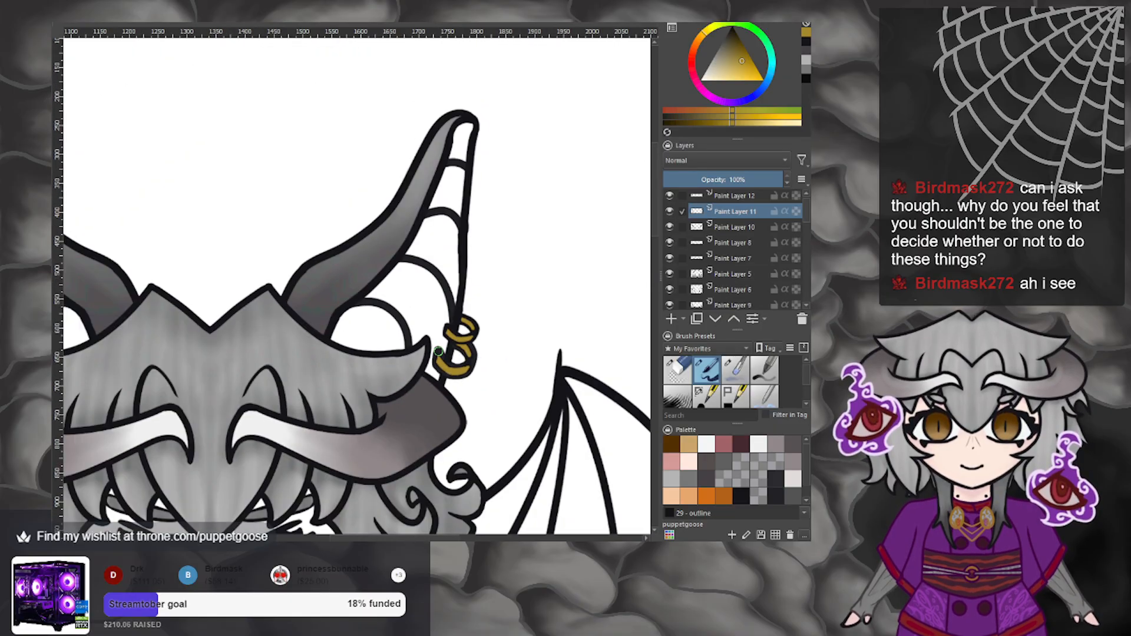
pyautogui.scroll(-2, 539, 322)
pyautogui.scroll(-2, 368, 323)
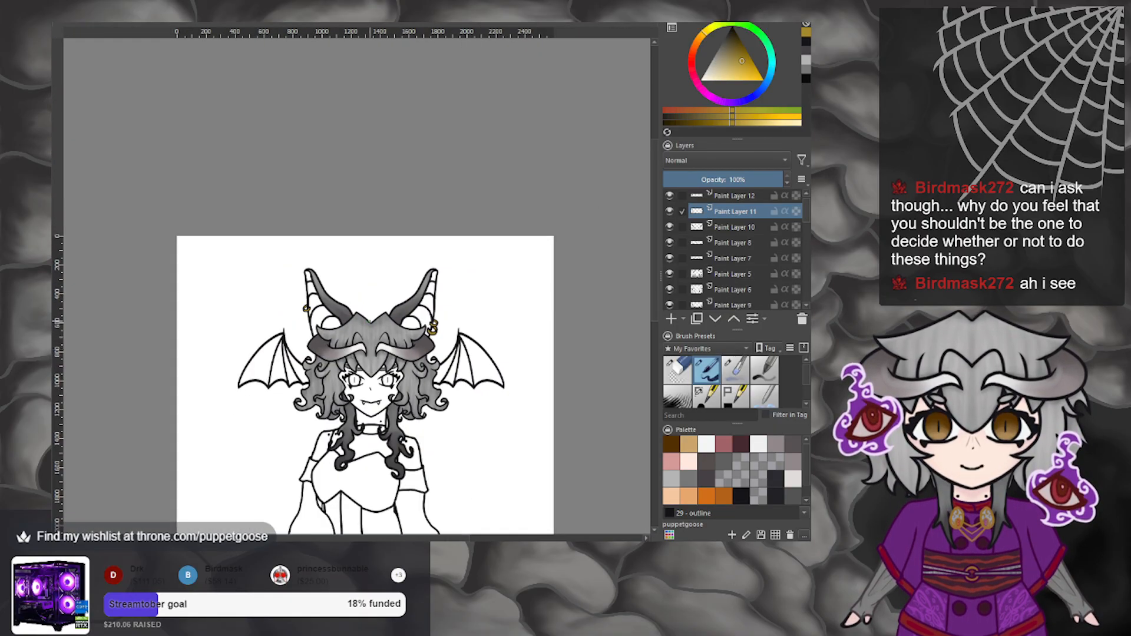
pyautogui.scroll(2, 381, 382)
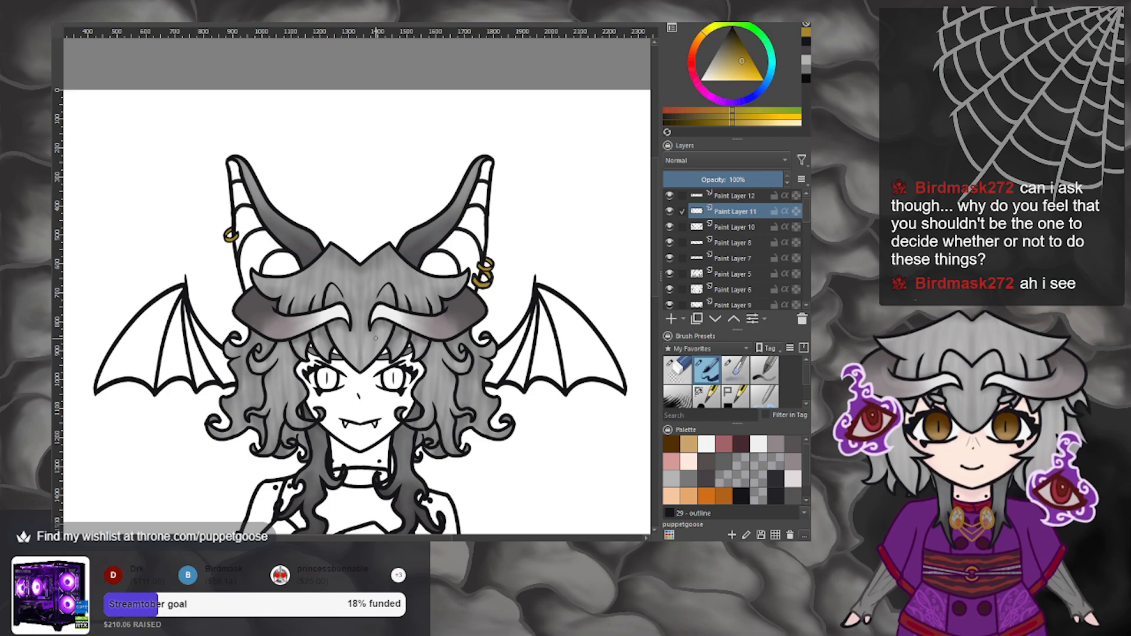
pyautogui.scroll(2, 265, 224)
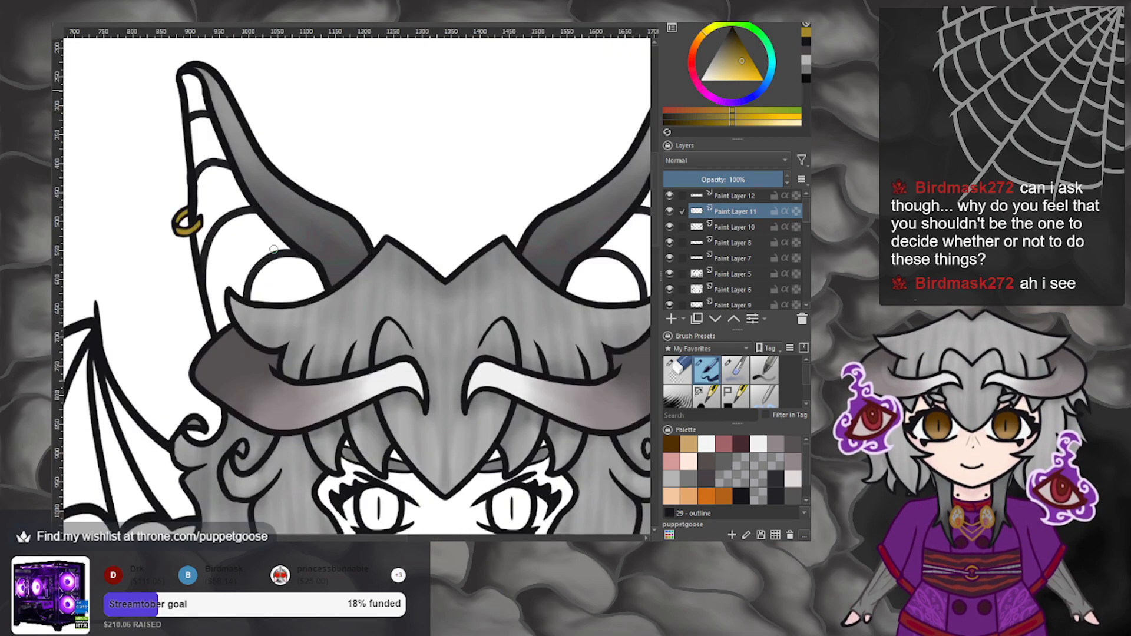
pyautogui.scroll(-3, 273, 249)
pyautogui.scroll(5, 475, 263)
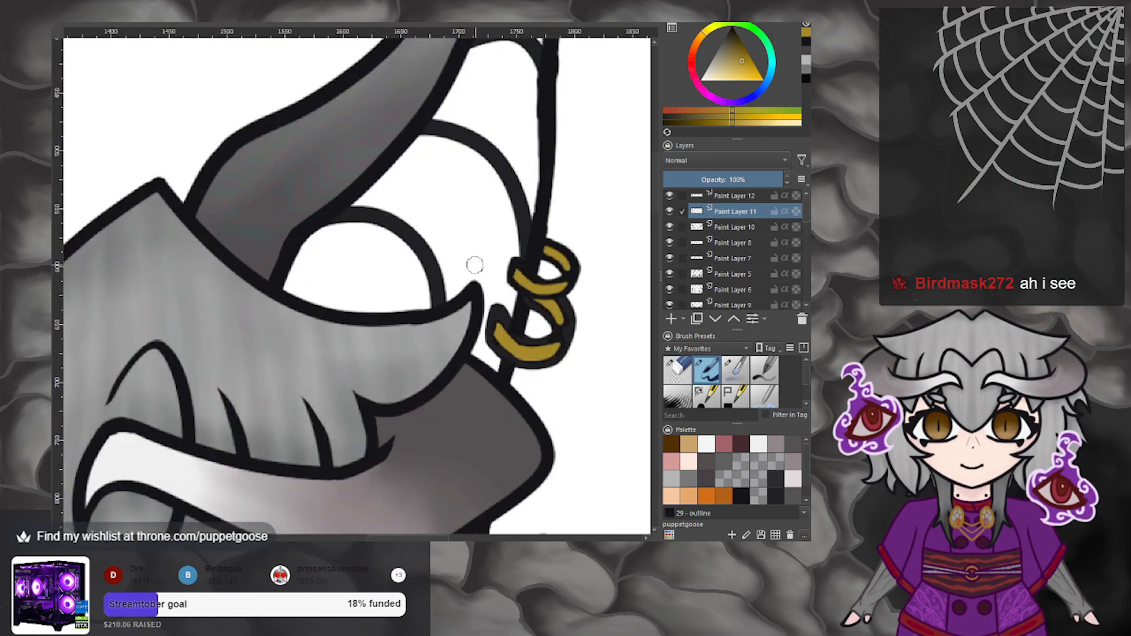
pyautogui.scroll(3, 610, 275)
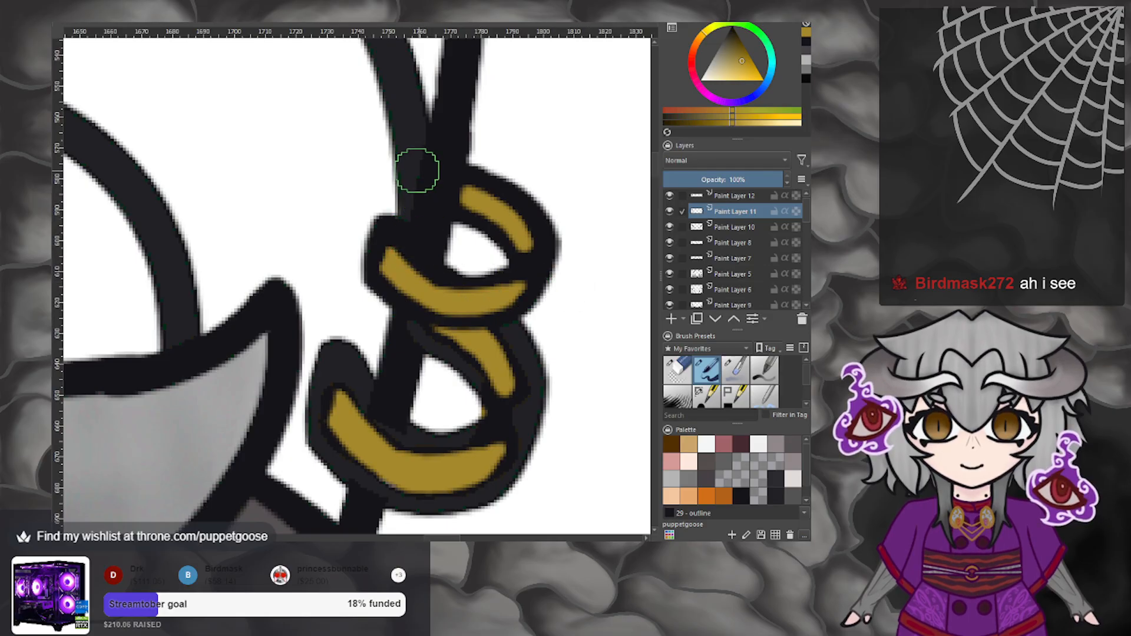
pyautogui.scroll(-5, 426, 256)
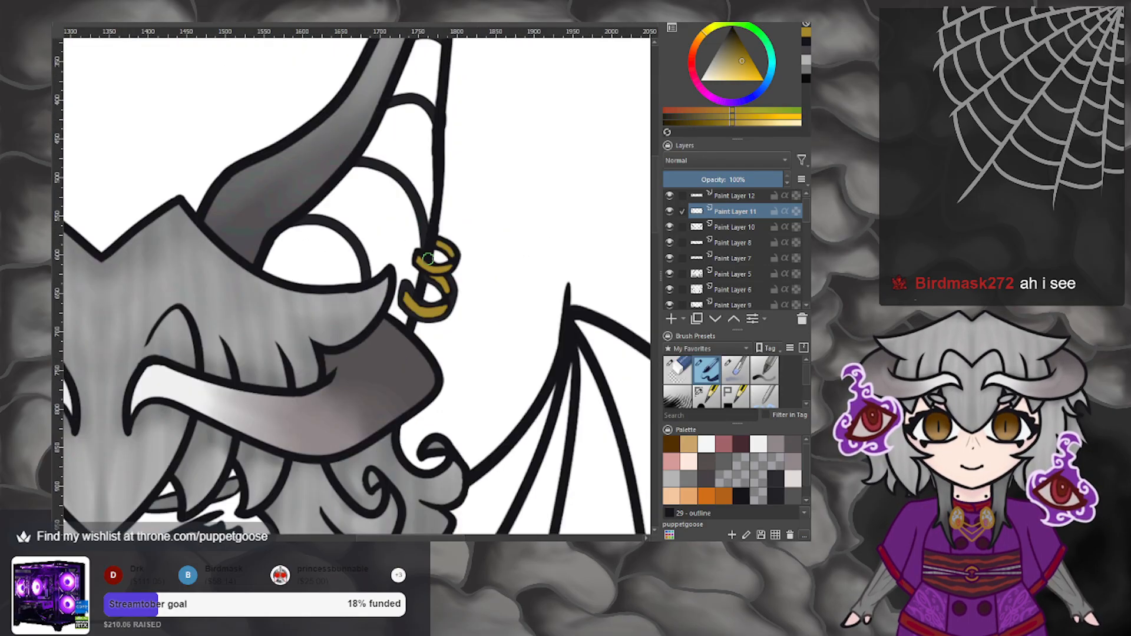
pyautogui.scroll(5, 432, 259)
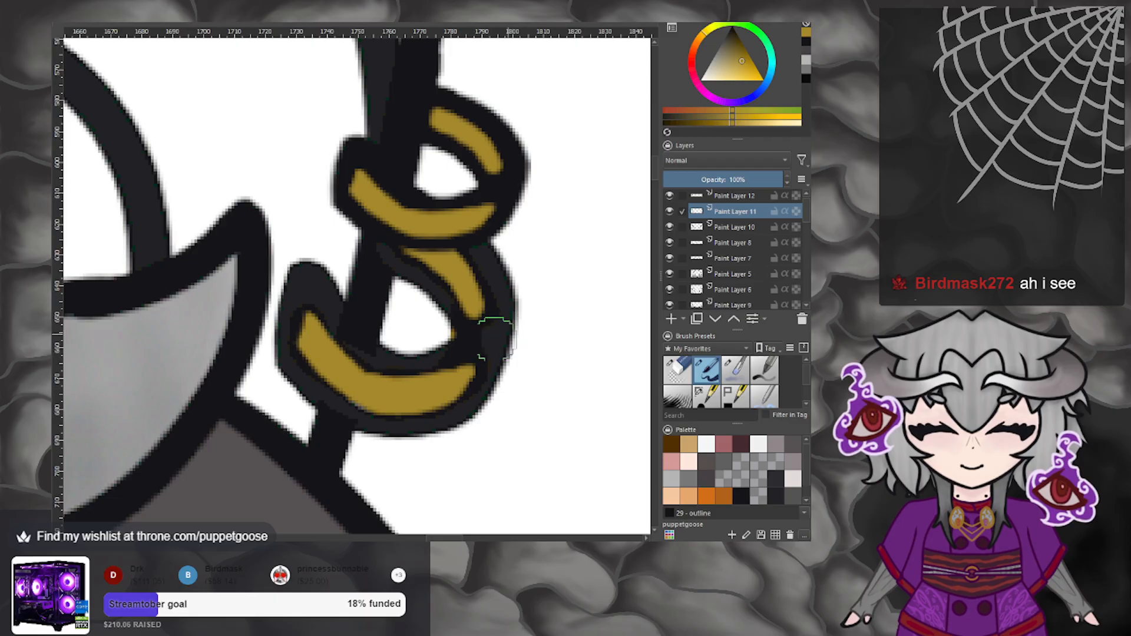
# Try a short stroke on the lower right ring's inner edge, undo it, and make Paint Layer 31 active again.
pyautogui.moveTo(437, 331); pyautogui.dragTo(442, 324)
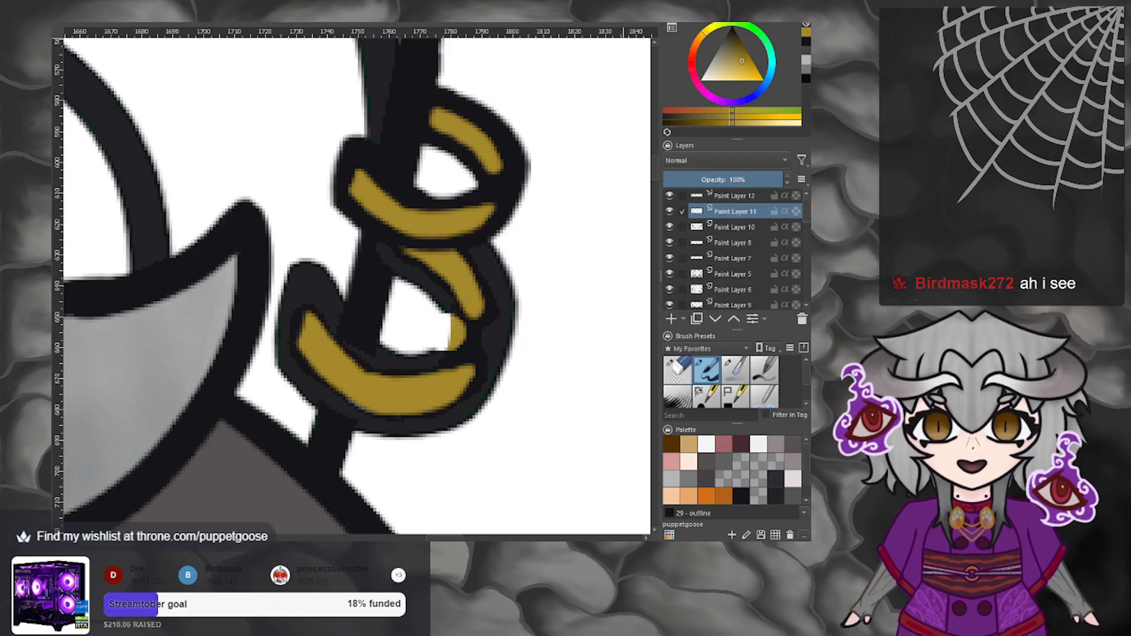
pyautogui.hotkey('ctrl', 'z')
pyautogui.scroll(-8, 738, 221)
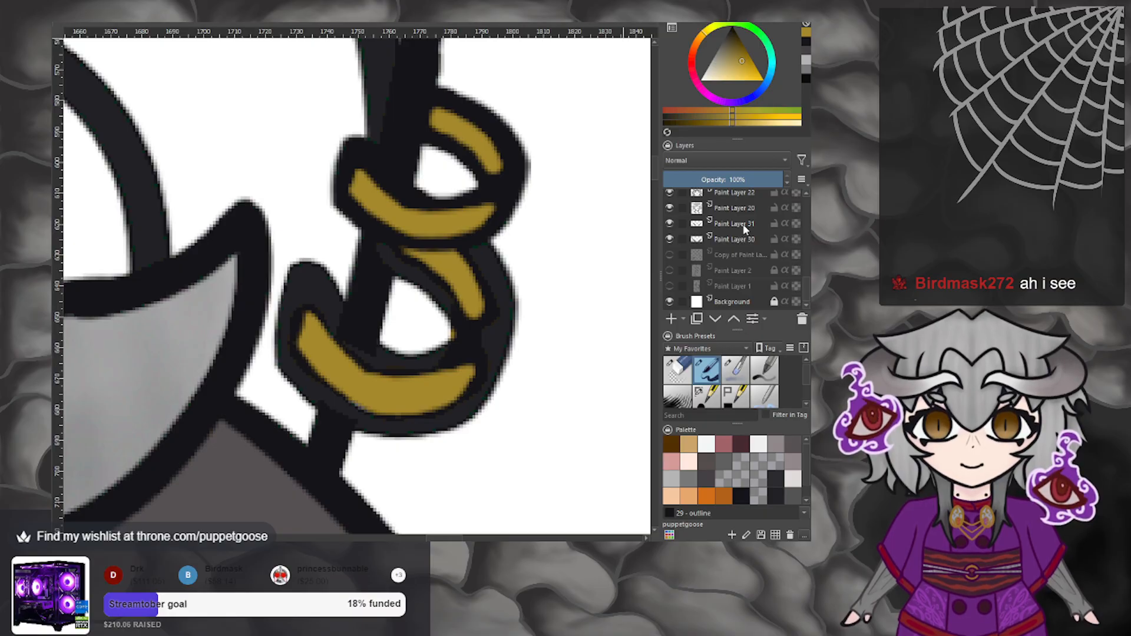
pyautogui.click(746, 230)
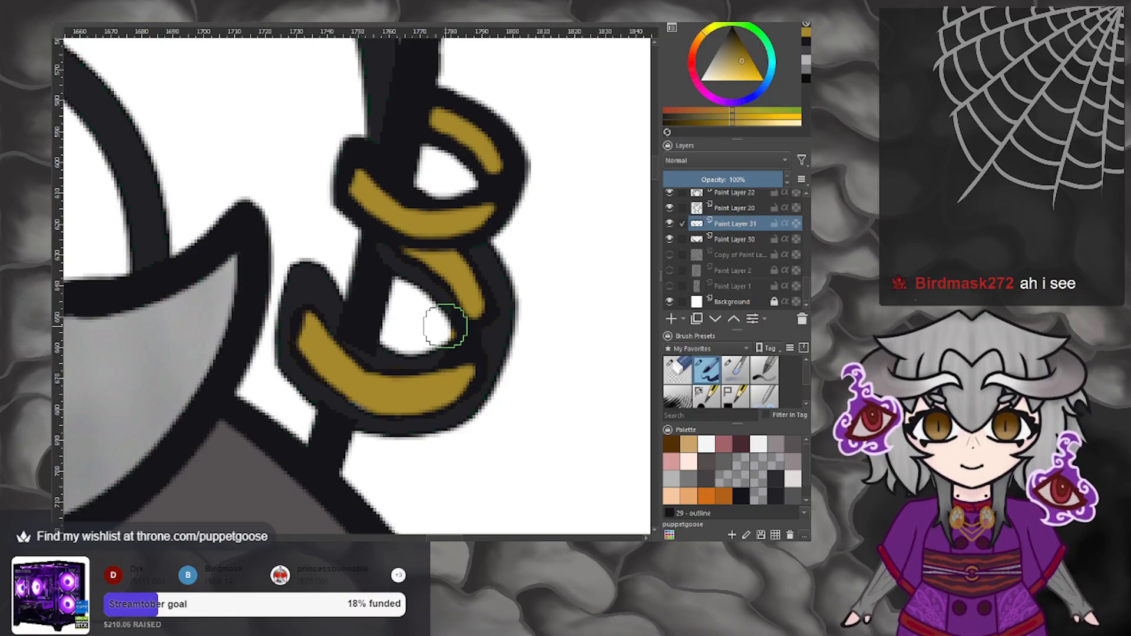
pyautogui.scroll(-10, 463, 335)
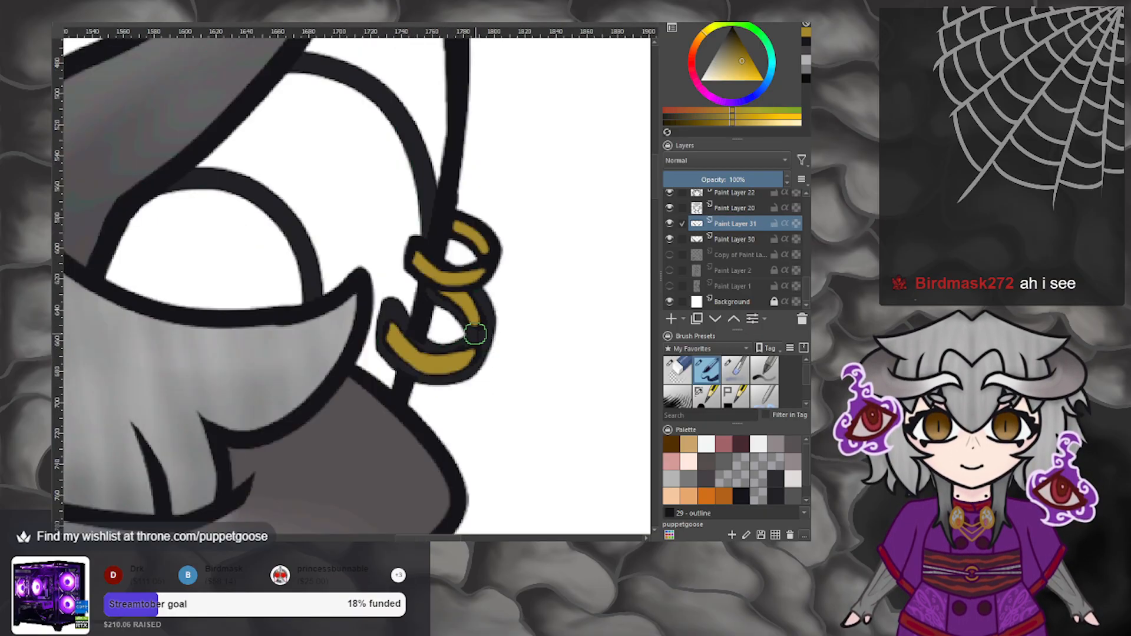
pyautogui.scroll(-3, 463, 336)
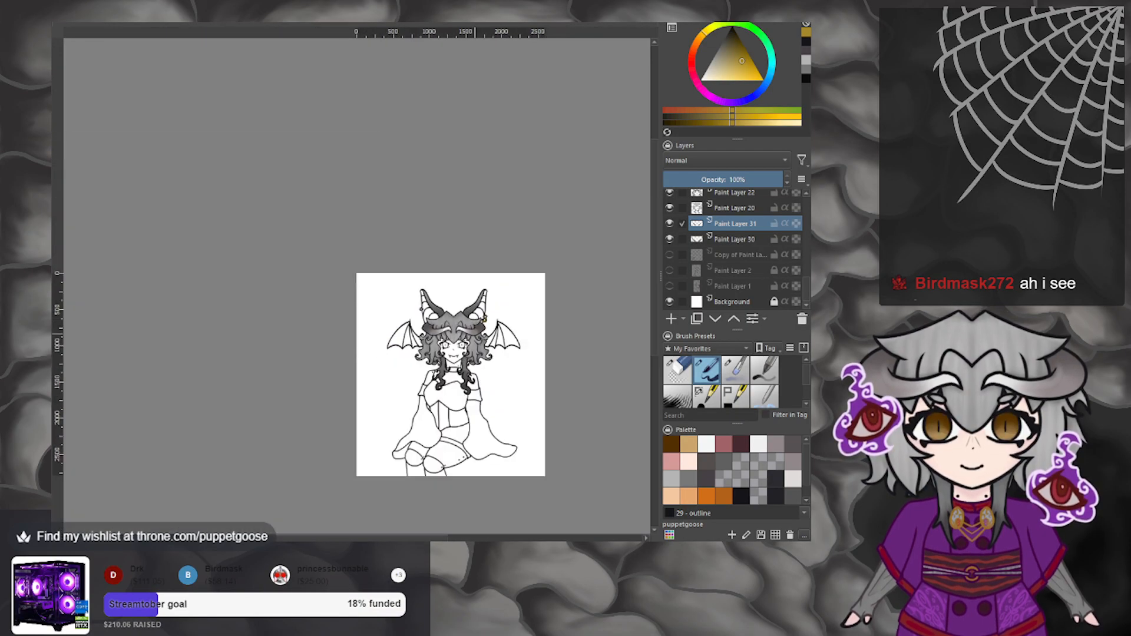
# Make the Background layer active and set the brush colour to a muted greyish purple.
pyautogui.scroll(1, 463, 336)
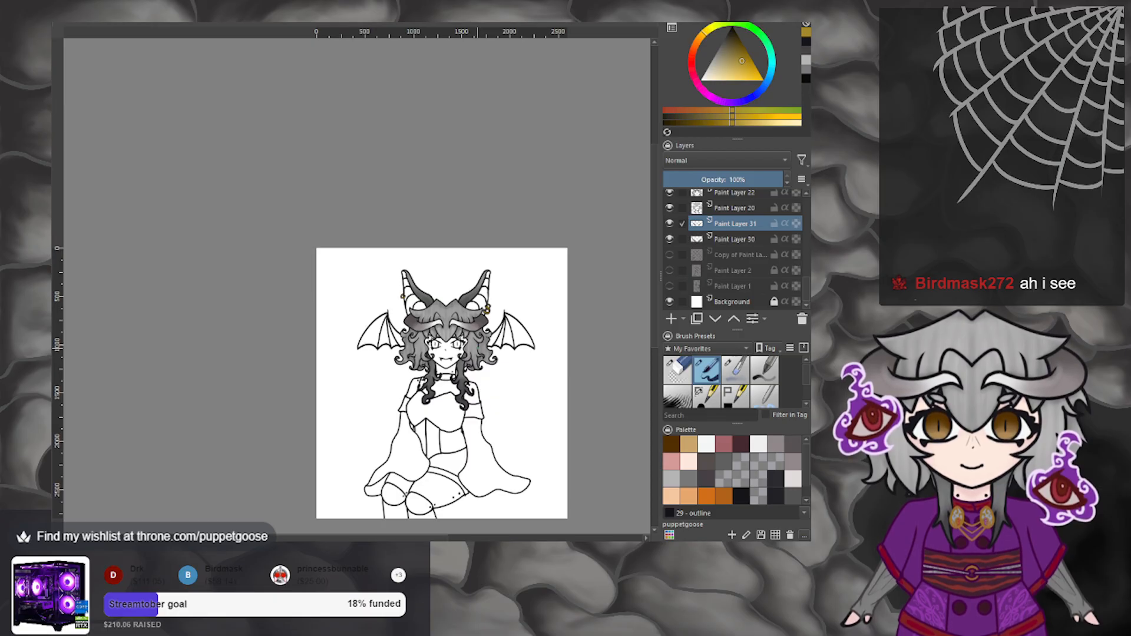
pyautogui.scroll(10, 423, 303)
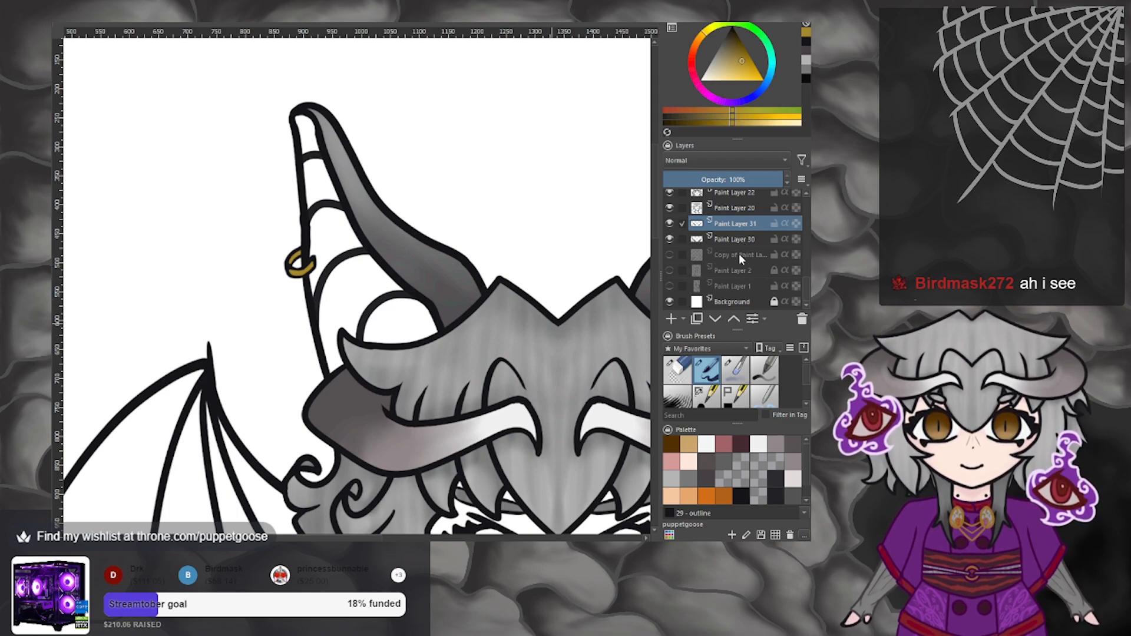
pyautogui.click(730, 297)
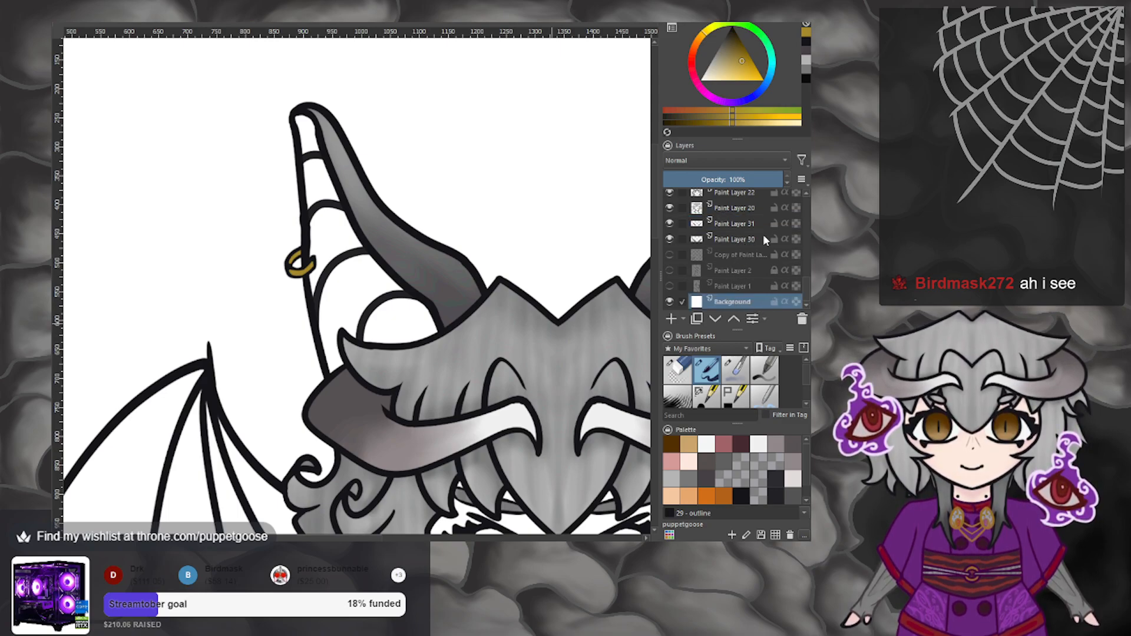
pyautogui.moveTo(704, 44); pyautogui.dragTo(728, 80)
pyautogui.click(724, 100)
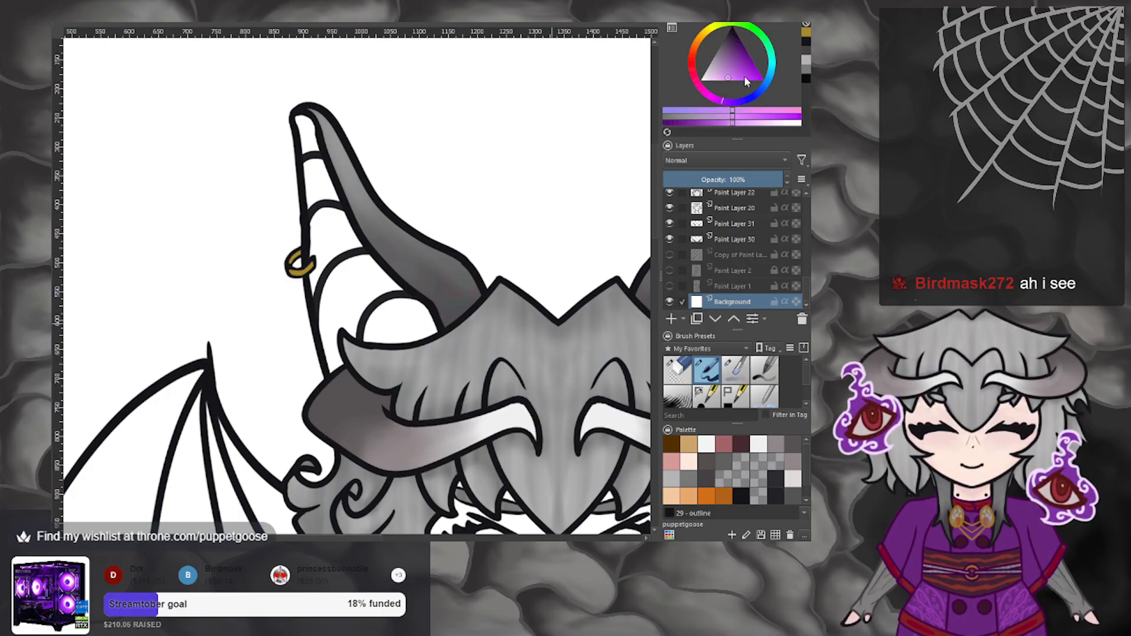
pyautogui.click(754, 101)
pyautogui.moveTo(744, 102); pyautogui.dragTo(737, 101)
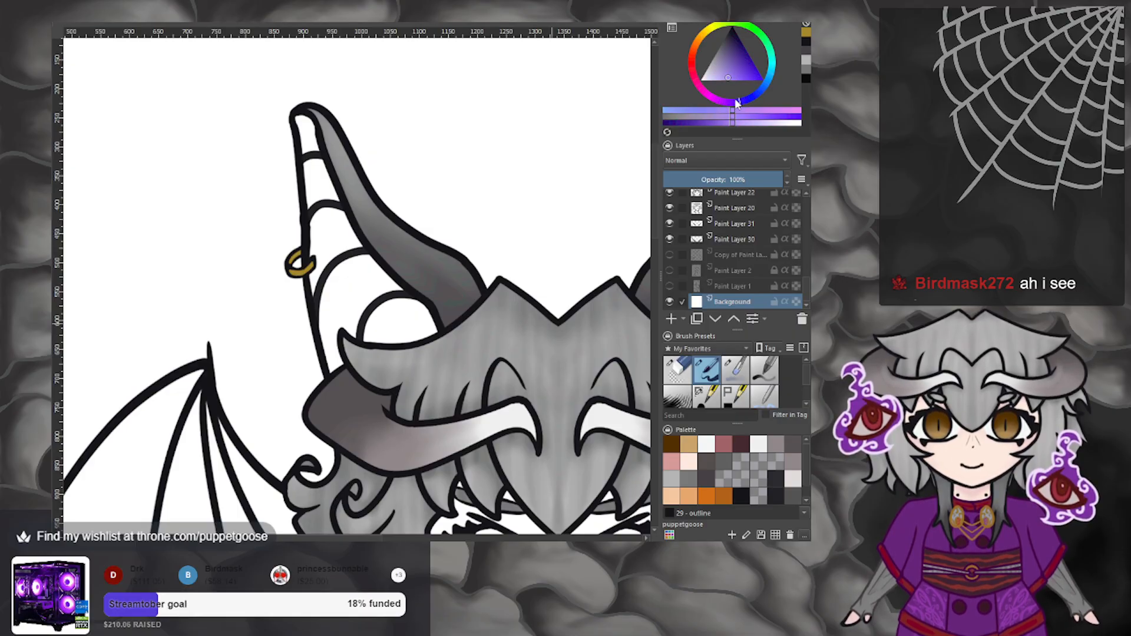
pyautogui.click(719, 66)
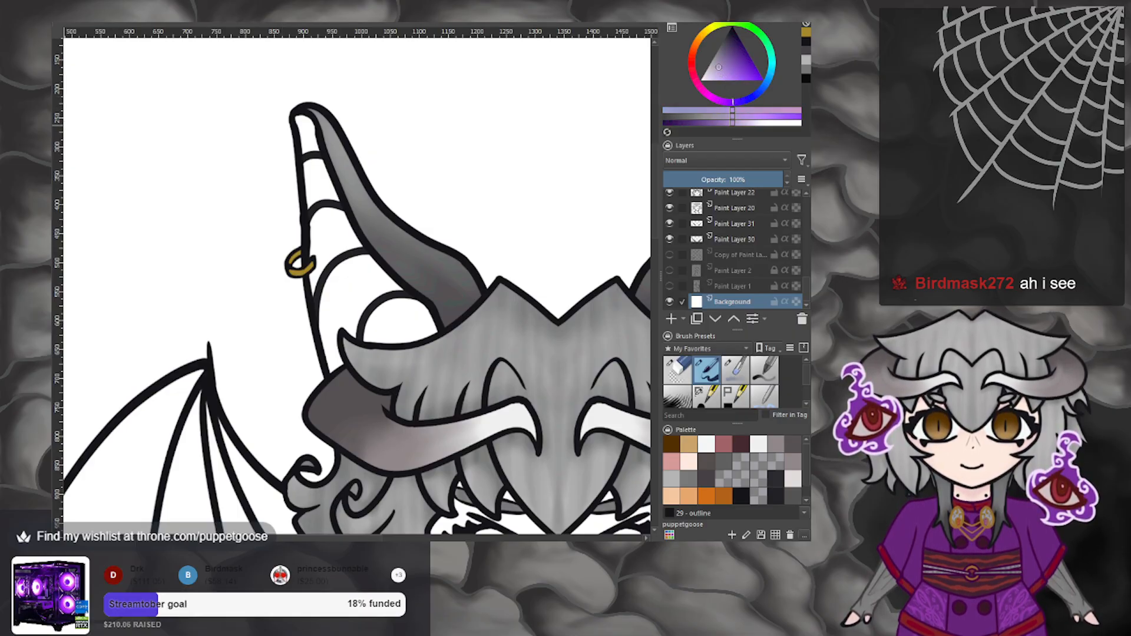
# Fill the Background layer with the muted purple, and refill it with a lighter lavender.
pyautogui.press('BackSpace')
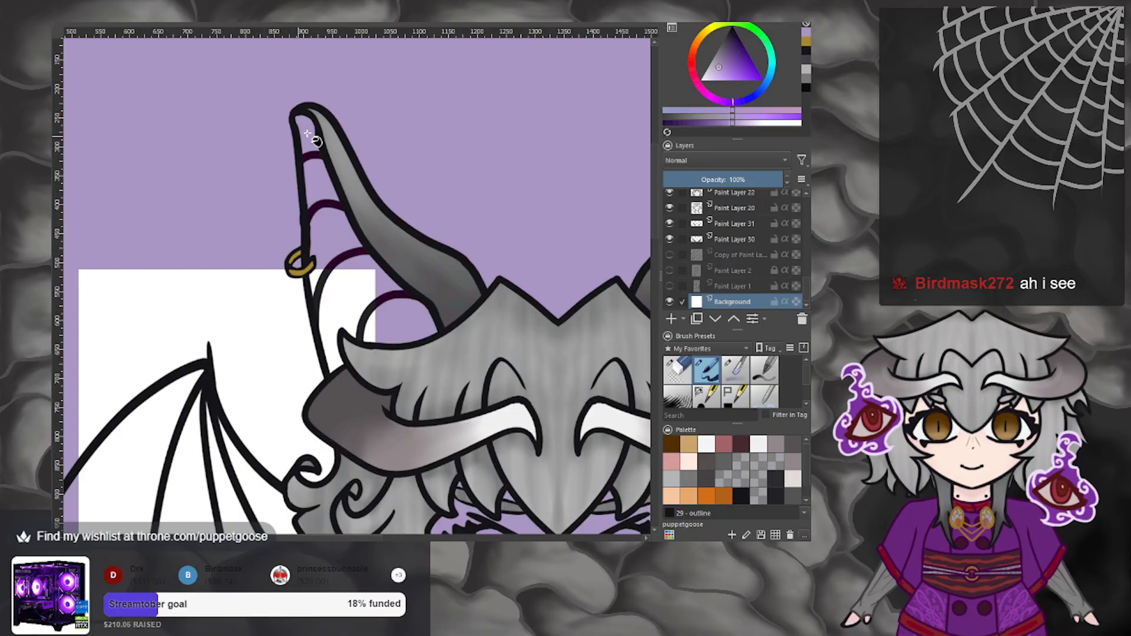
pyautogui.scroll(-6, 310, 135)
pyautogui.scroll(2, 309, 135)
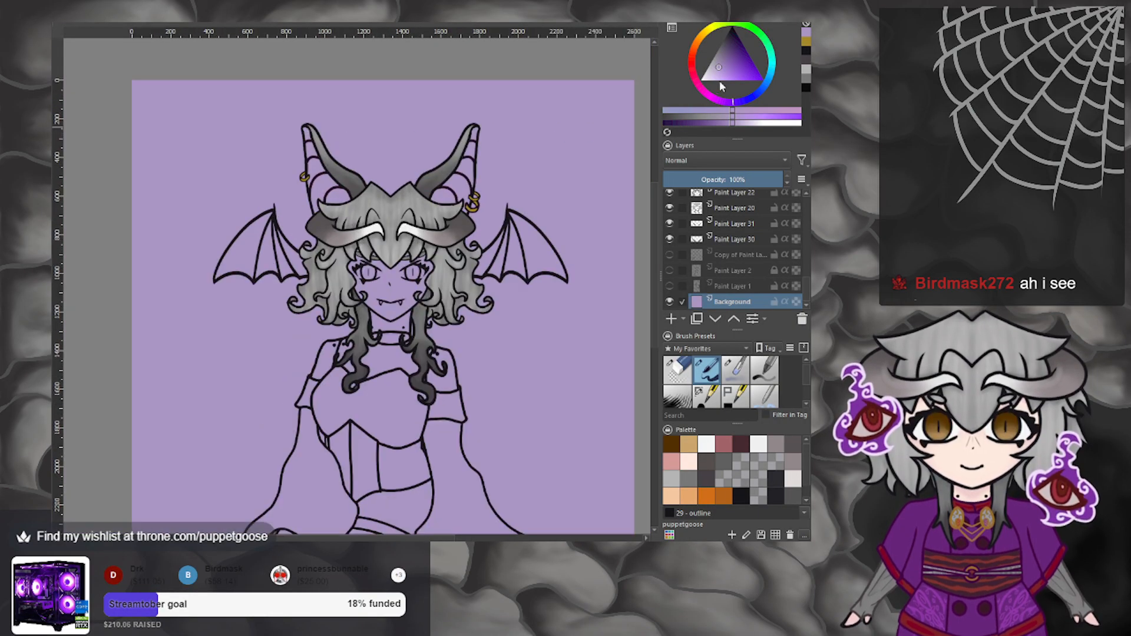
pyautogui.click(714, 75)
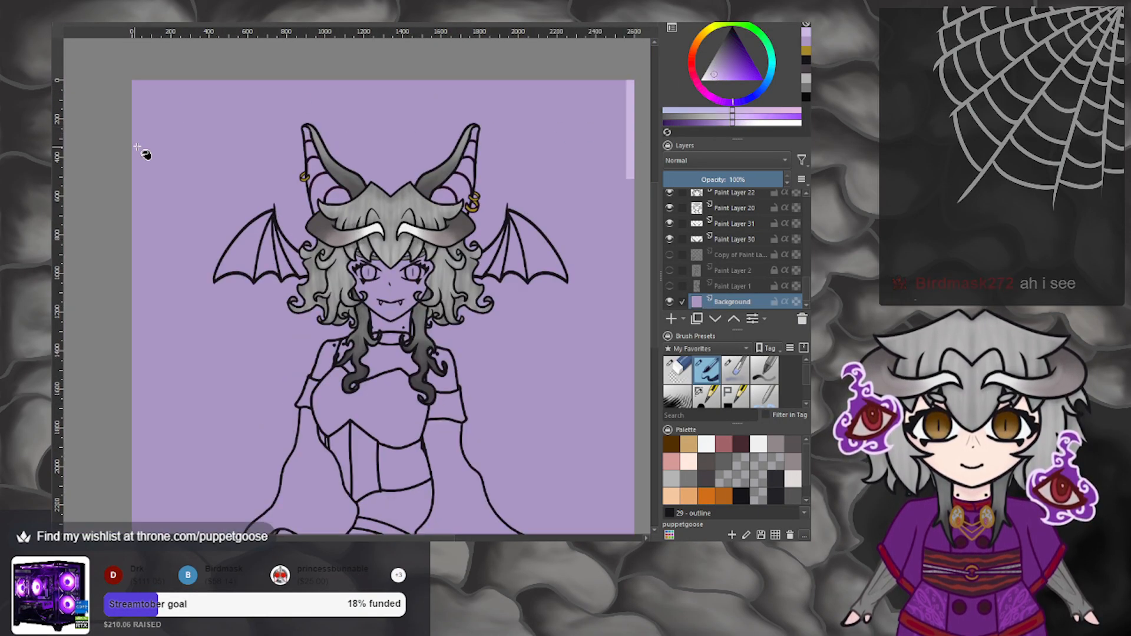
pyautogui.press('BackSpace')
pyautogui.scroll(-2, 300, 169)
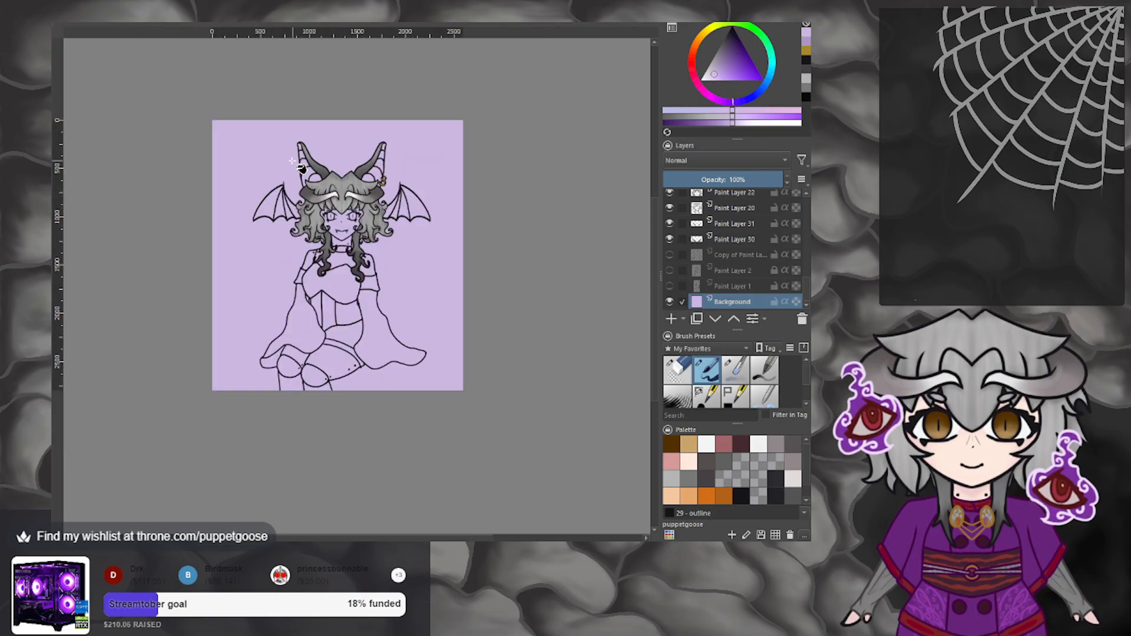
pyautogui.scroll(4, 302, 170)
pyautogui.scroll(1, 396, 170)
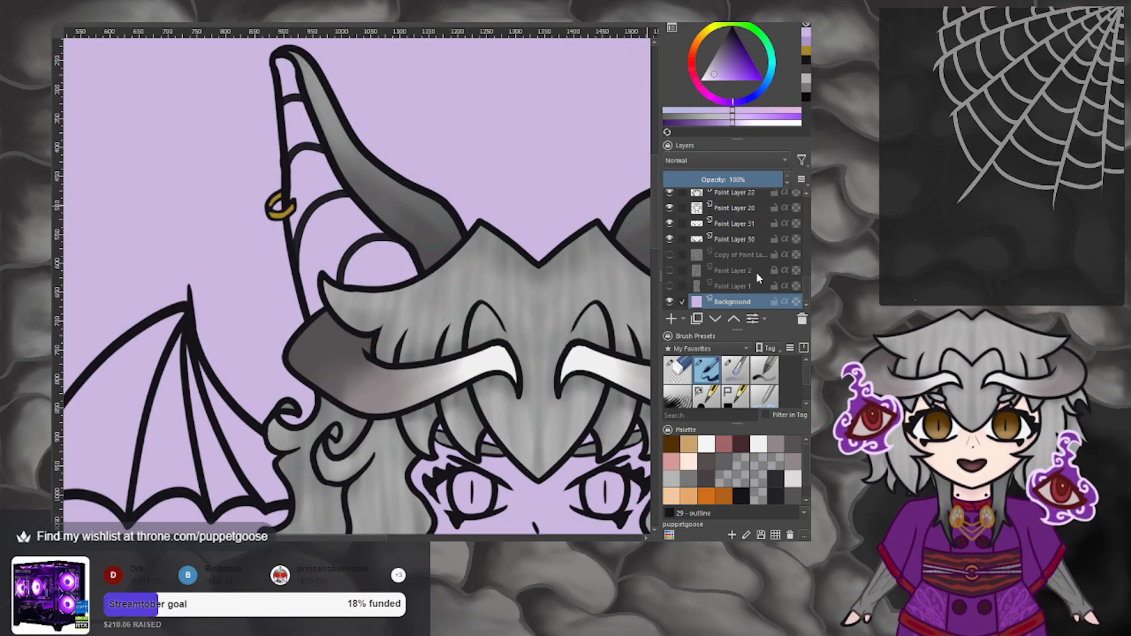
# Add a new paint layer directly above the hidden copied paint layer.
pyautogui.scroll(1, 742, 265)
pyautogui.click(739, 291)
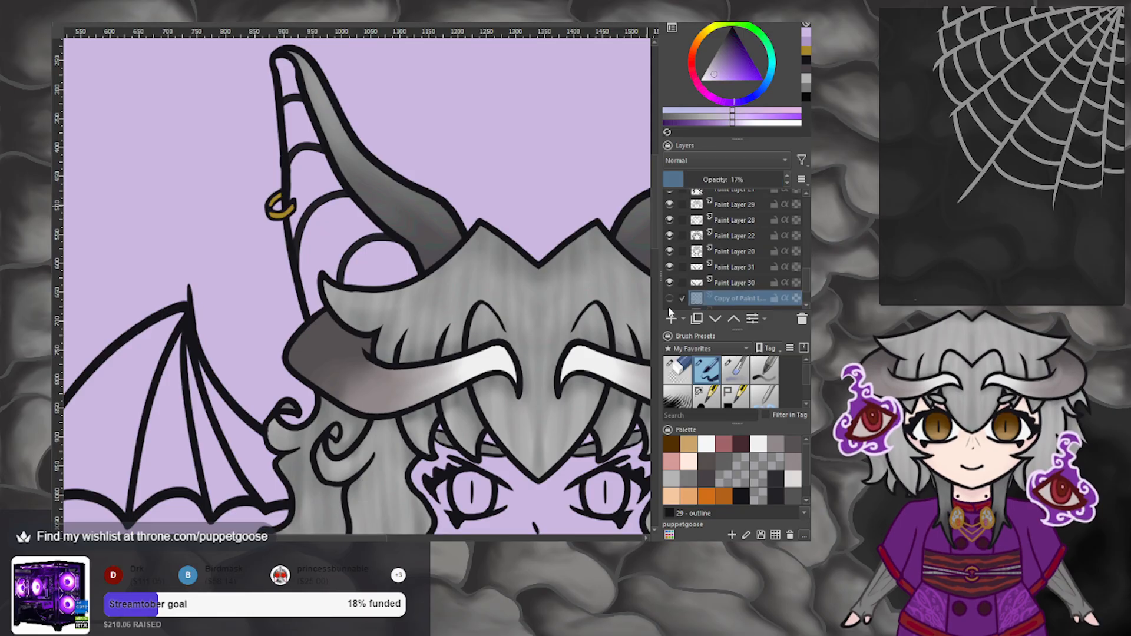
pyautogui.click(670, 319)
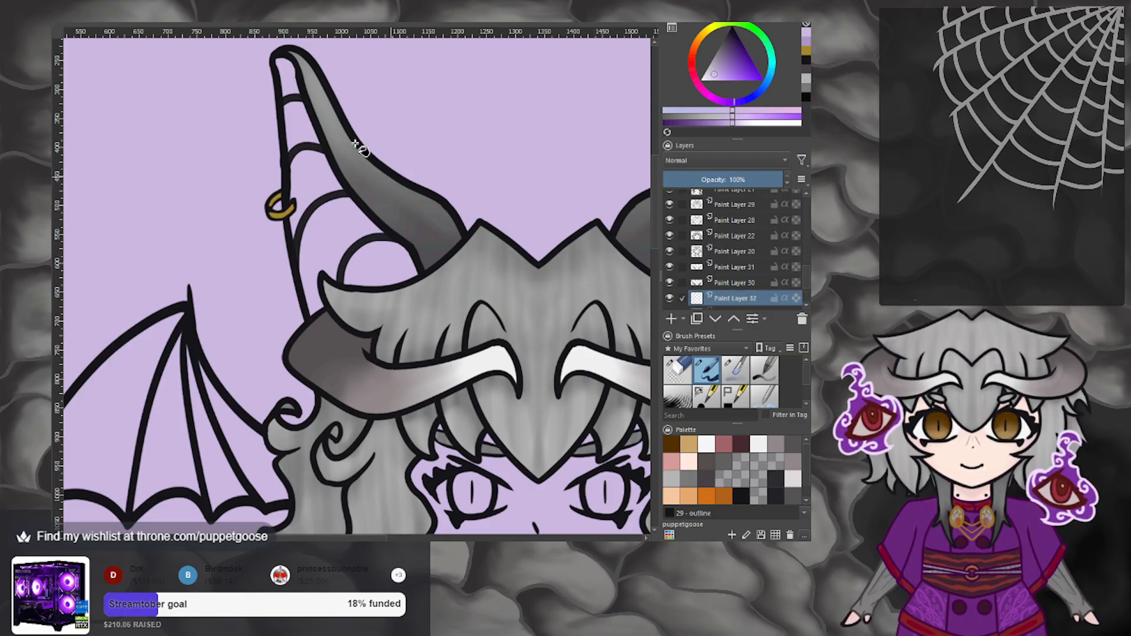
# Paint the inner sections of both tall ringed ears in a flat dusty pink, using symmetrical strokes.
pyautogui.scroll(1, 356, 147)
pyautogui.scroll(-1, 377, 247)
pyautogui.scroll(1, 417, 184)
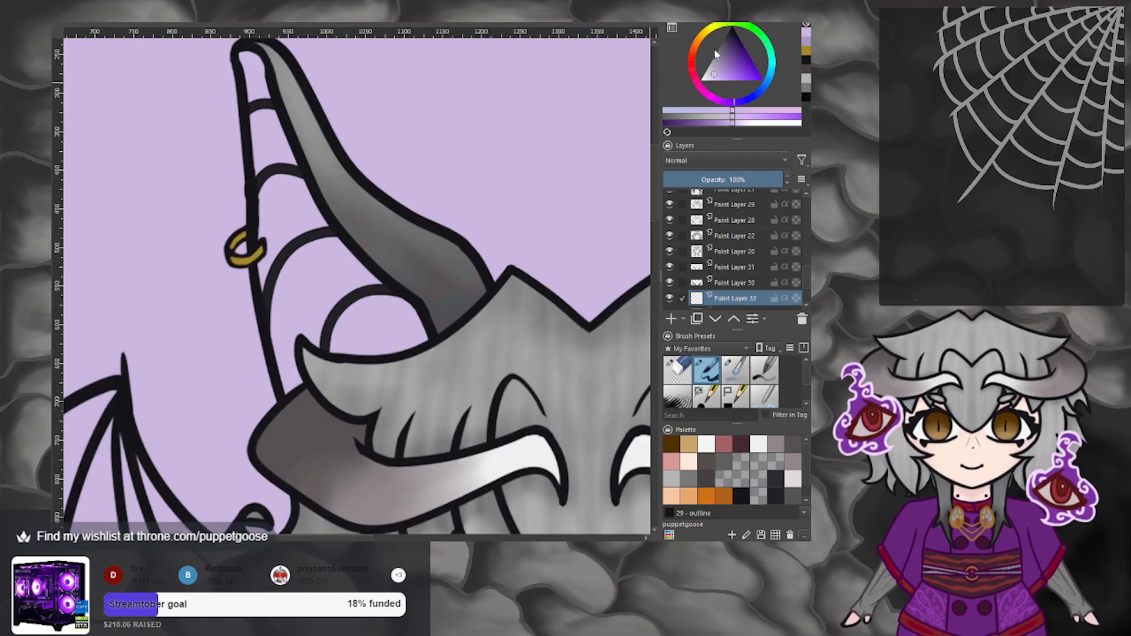
pyautogui.click(703, 89)
pyautogui.click(723, 52)
pyautogui.moveTo(723, 55); pyautogui.dragTo(723, 61)
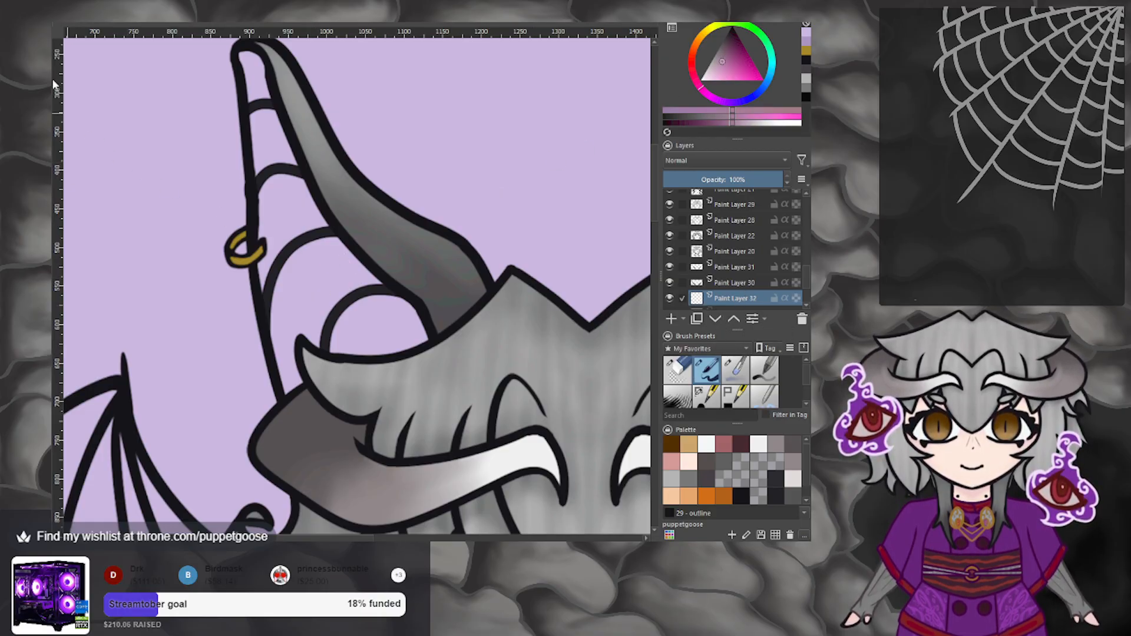
pyautogui.click(707, 395)
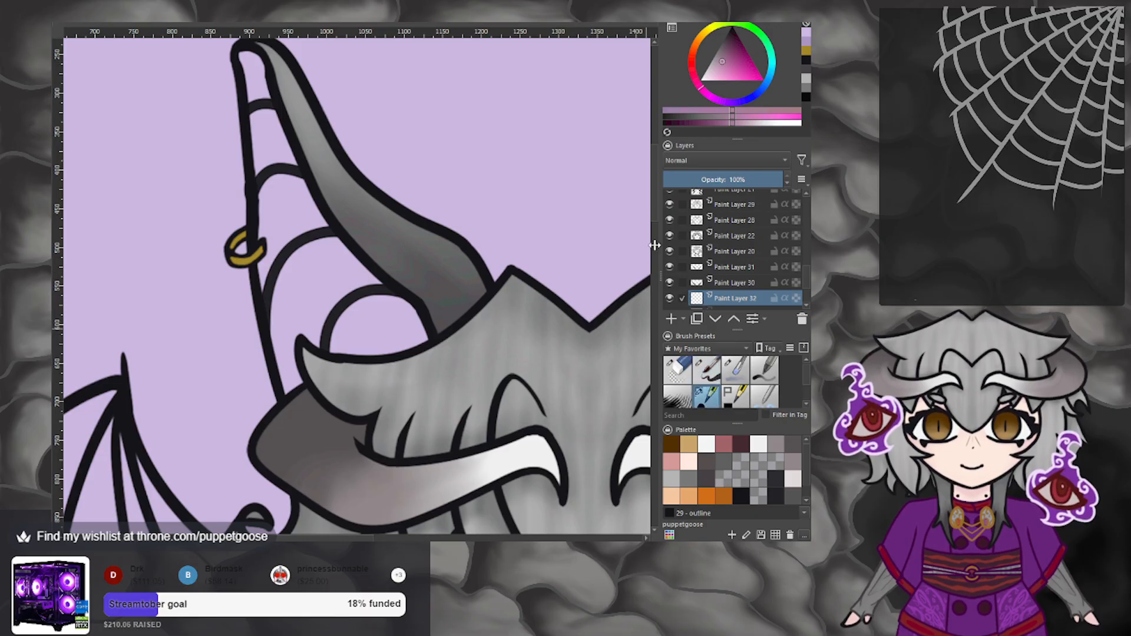
pyautogui.moveTo(271, 251)
pyautogui.mouseDown()
pyautogui.moveTo(248, 57)
pyautogui.moveTo(301, 195)
pyautogui.moveTo(280, 190)
pyautogui.moveTo(283, 263)
pyautogui.moveTo(268, 285)
pyautogui.moveTo(293, 383)
pyautogui.moveTo(286, 355)
pyautogui.moveTo(307, 345)
pyautogui.moveTo(357, 361)
pyautogui.moveTo(361, 318)
pyautogui.moveTo(416, 343)
pyautogui.moveTo(316, 199)
pyautogui.moveTo(303, 288)
pyautogui.mouseUp()
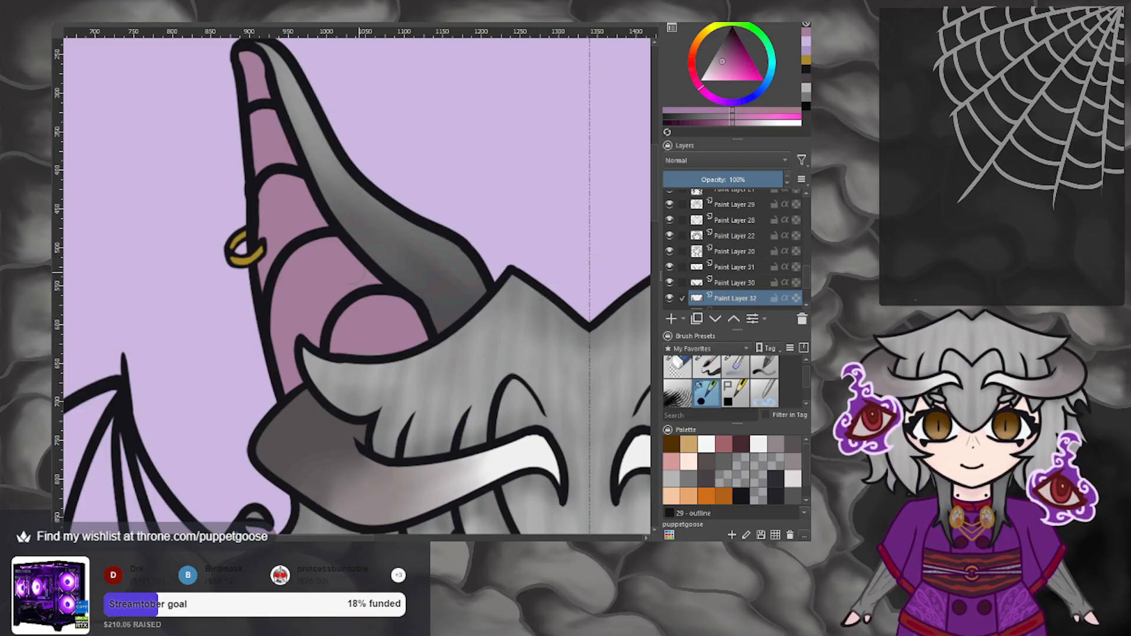
# Select the pink ear area, add a layer above it, and softly shade the inner ears with a darker mauve.
pyautogui.keyDown('ctrl'); pyautogui.click(696, 299); pyautogui.keyUp('ctrl')
pyautogui.click(671, 318)
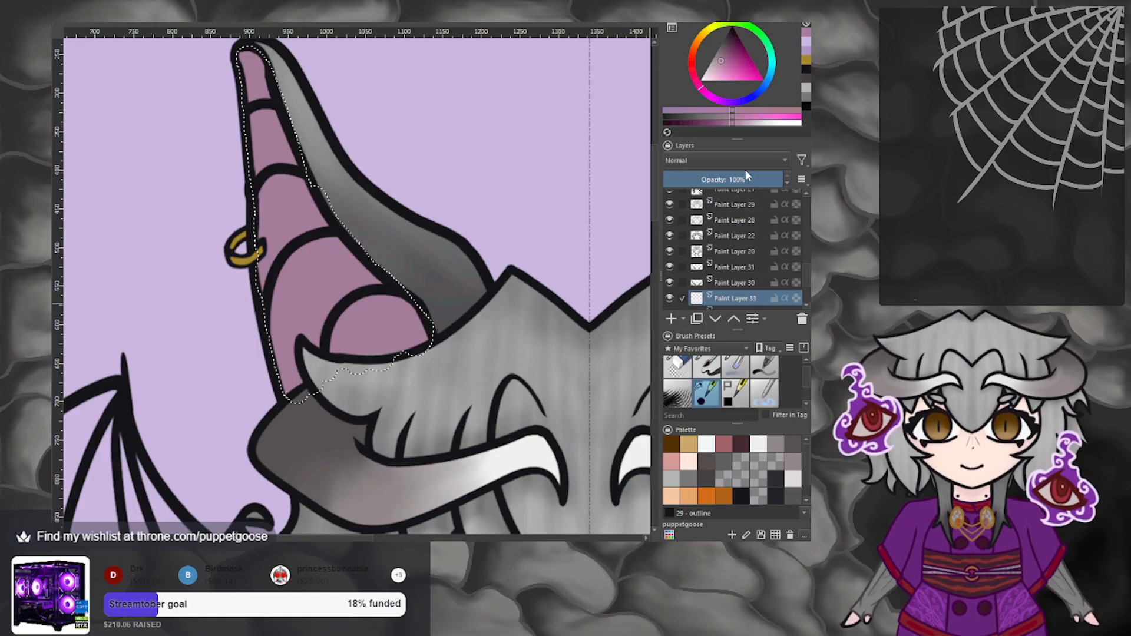
pyautogui.click(726, 47)
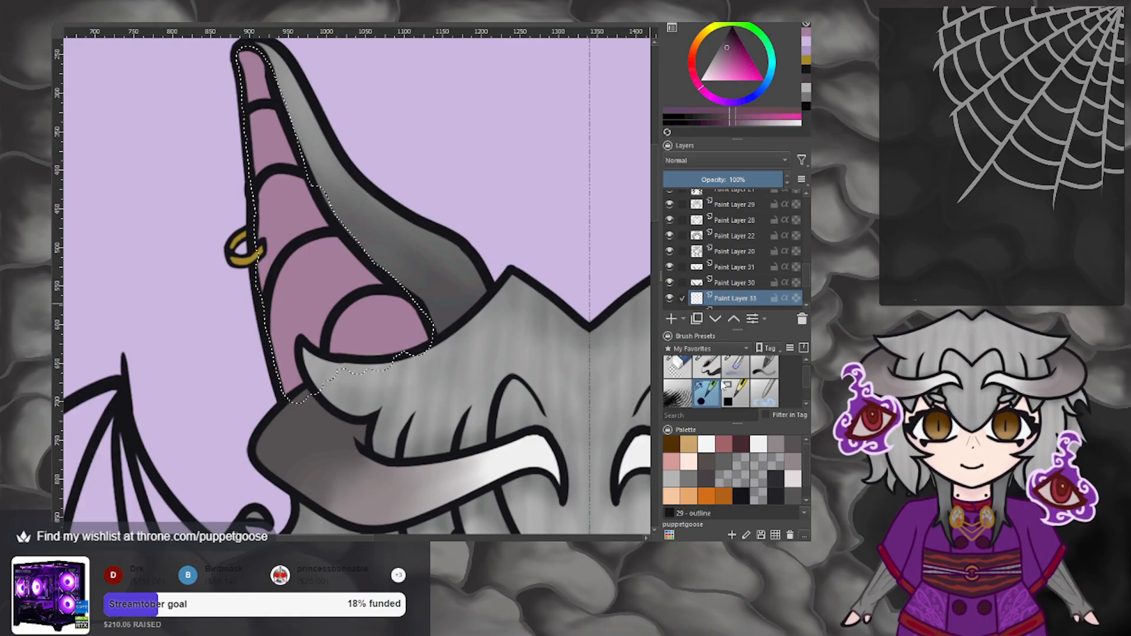
pyautogui.click(736, 368)
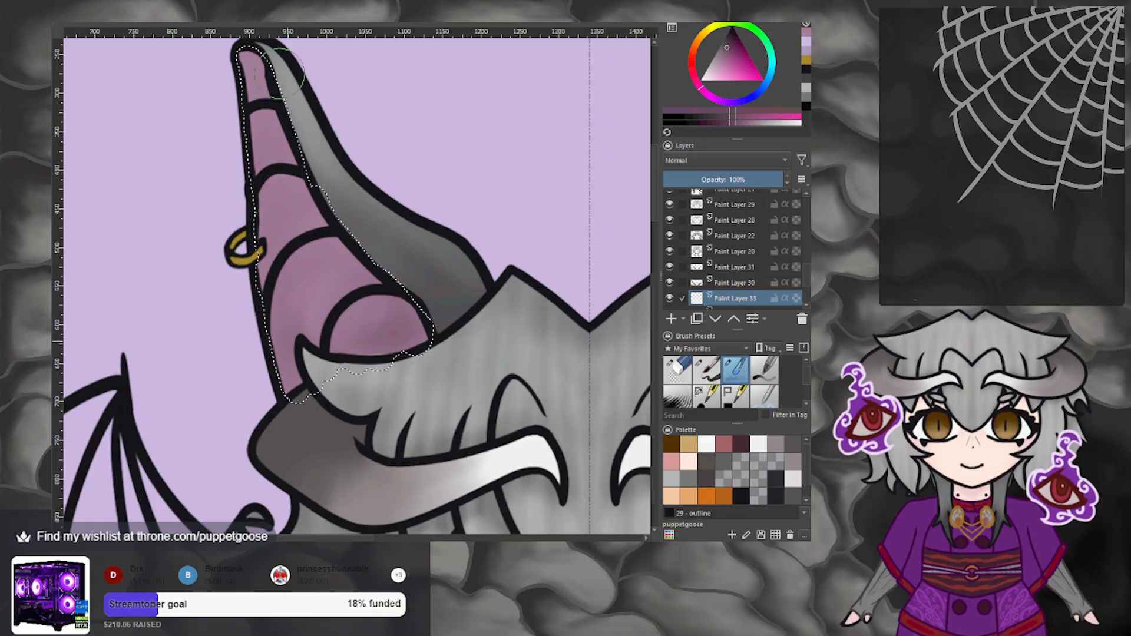
pyautogui.moveTo(272, 86); pyautogui.dragTo(238, 100)
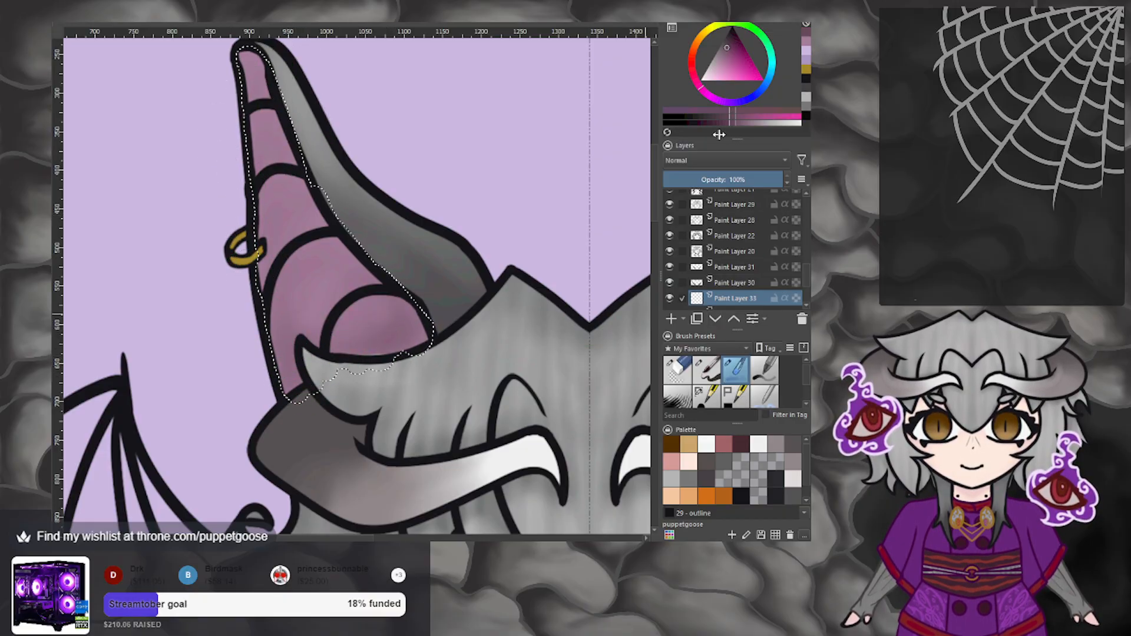
# Blend progressively lighter pinks over the ridged sections of the inner ears as soft highlights.
pyautogui.click(724, 68)
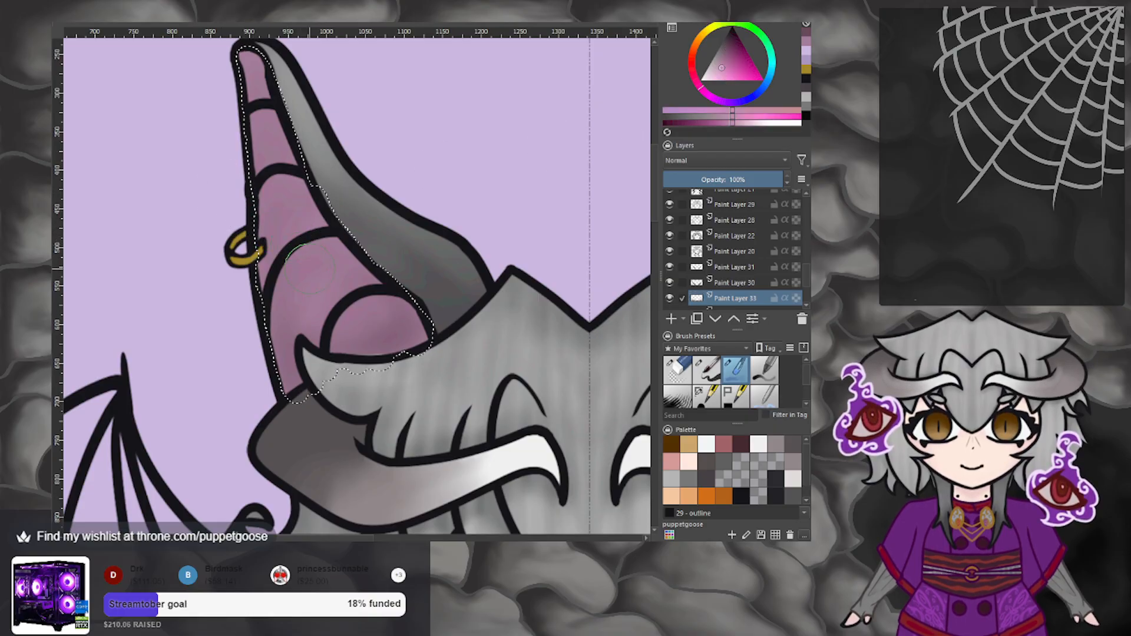
pyautogui.moveTo(310, 269); pyautogui.dragTo(268, 134)
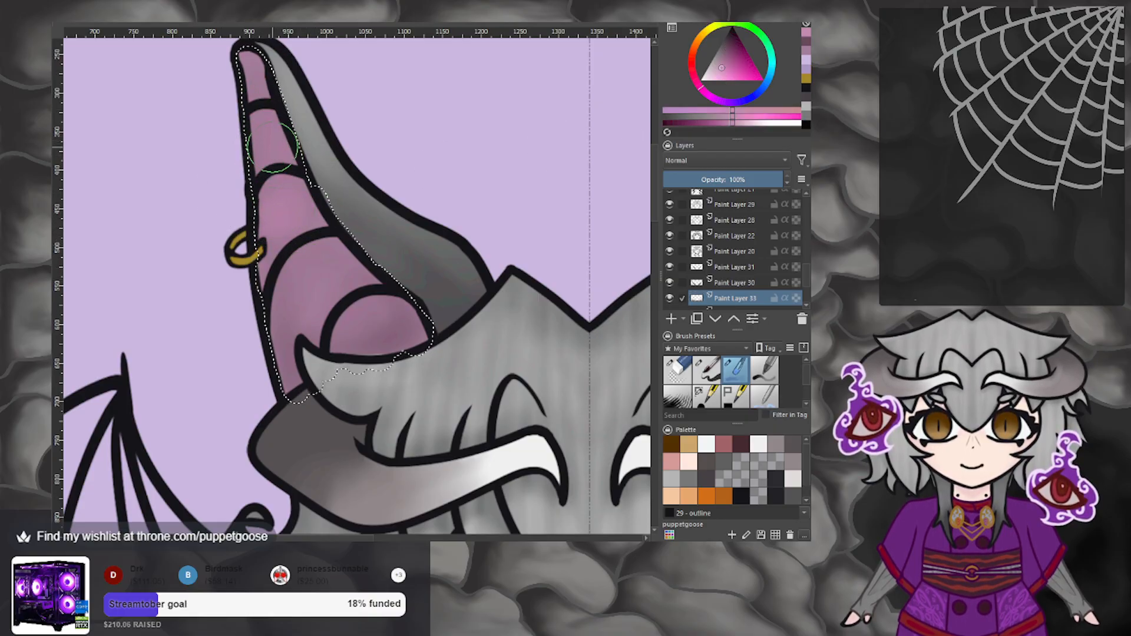
pyautogui.click(716, 76)
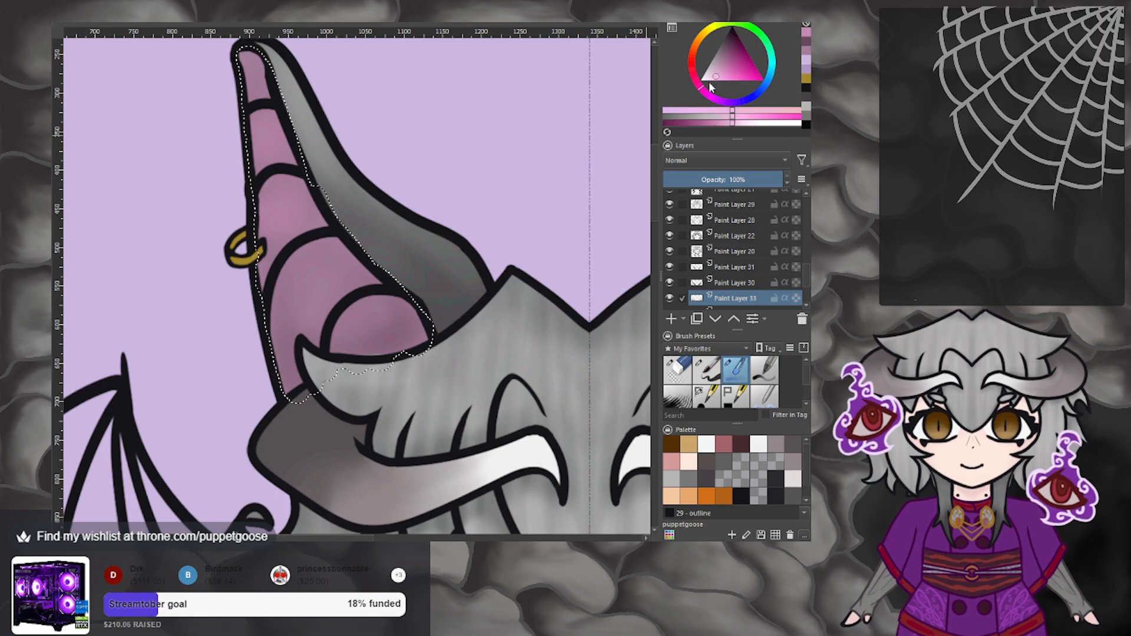
pyautogui.moveTo(317, 287); pyautogui.dragTo(347, 262)
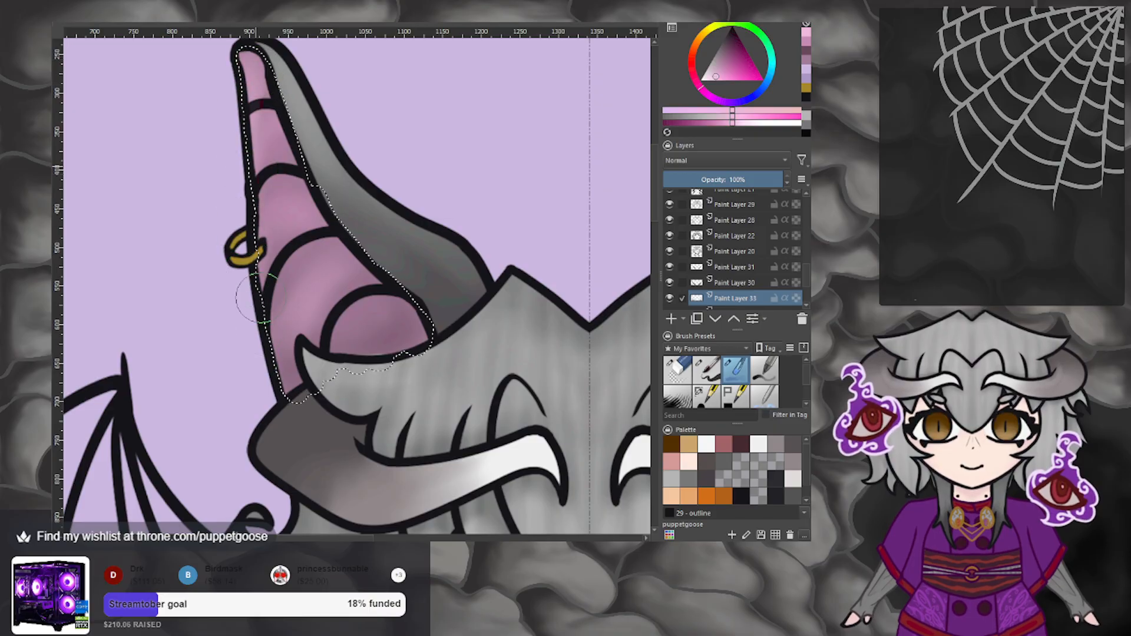
pyautogui.scroll(-5, 436, 327)
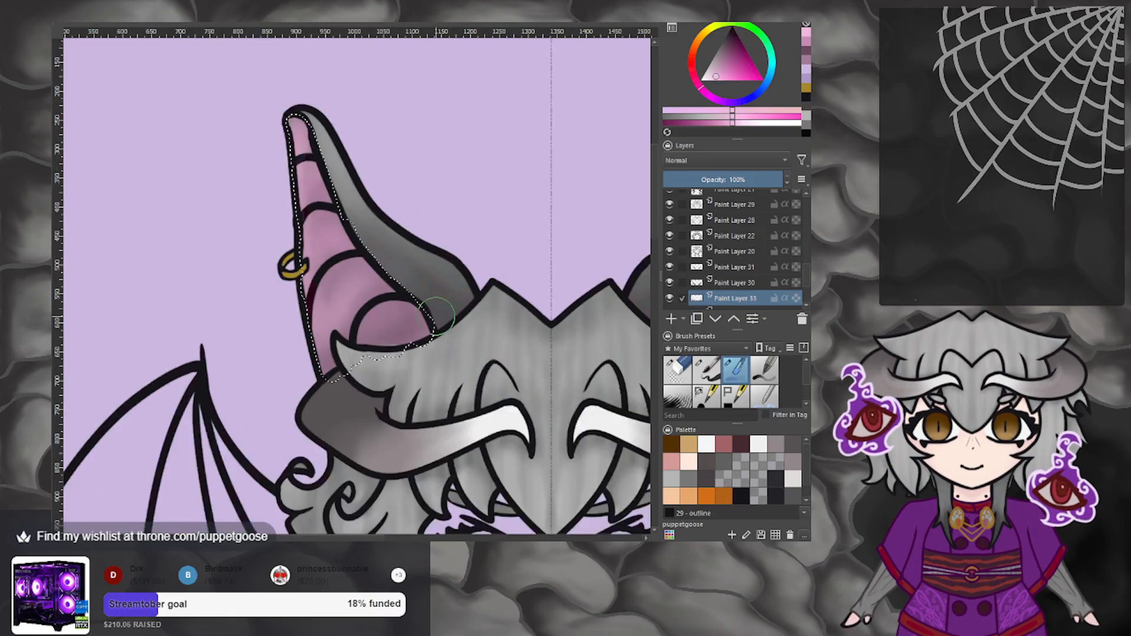
pyautogui.scroll(5, 437, 329)
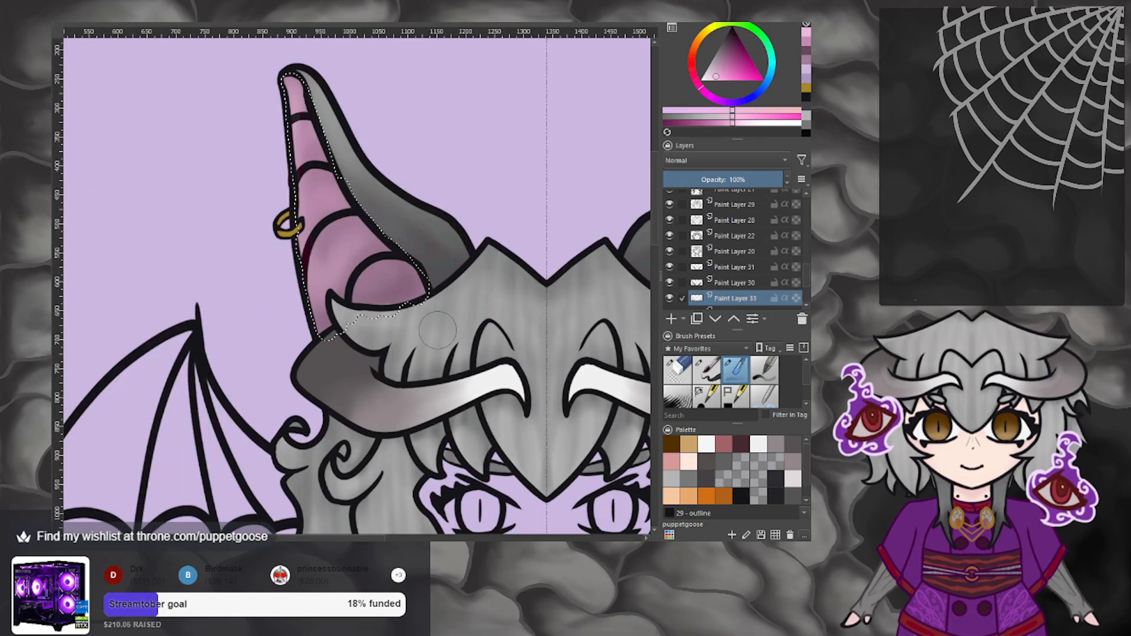
# Set the brush colour to a very dark purple, make Paint Layer 20 active, and clear the ear selection.
pyautogui.moveTo(731, 55); pyautogui.dragTo(730, 41)
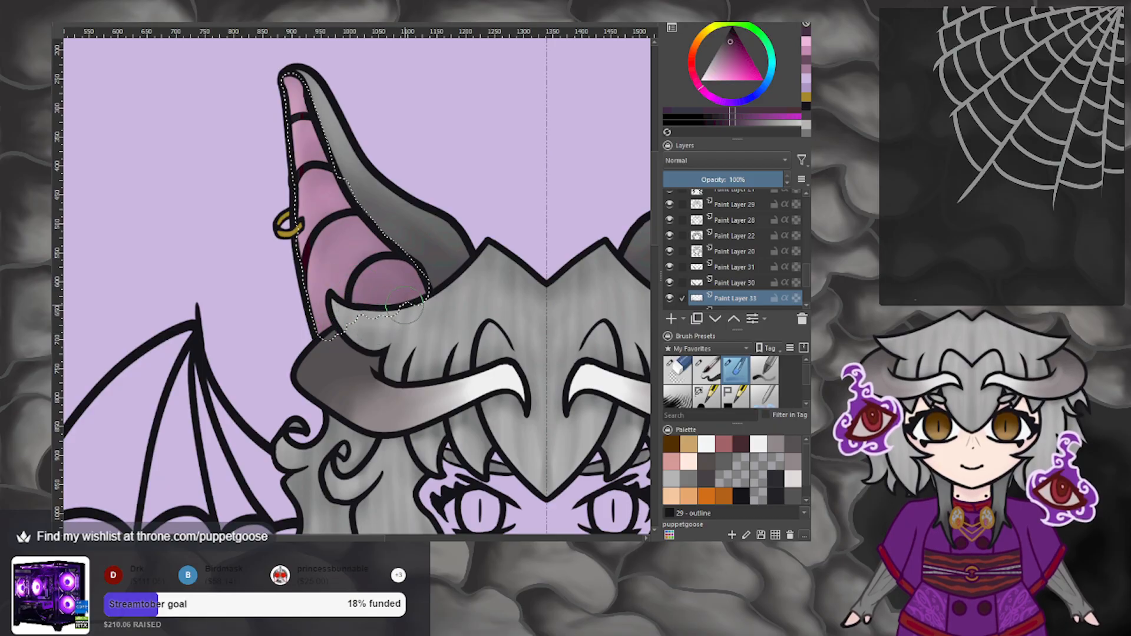
pyautogui.scroll(1, 412, 257)
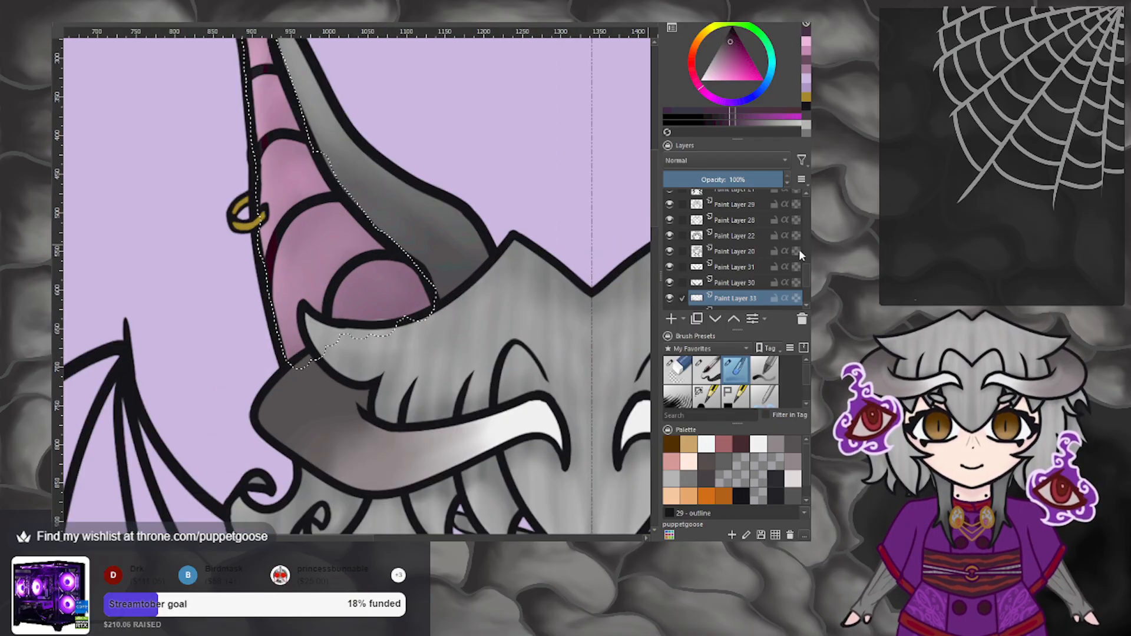
pyautogui.click(754, 251)
pyautogui.click(712, 382)
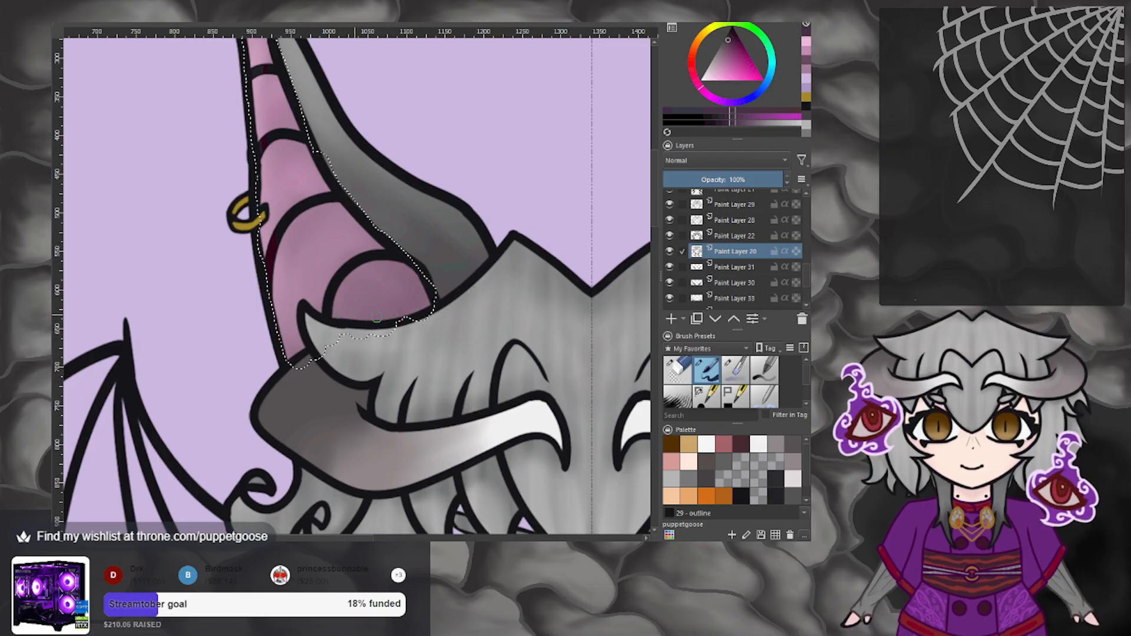
pyautogui.scroll(-6, 378, 301)
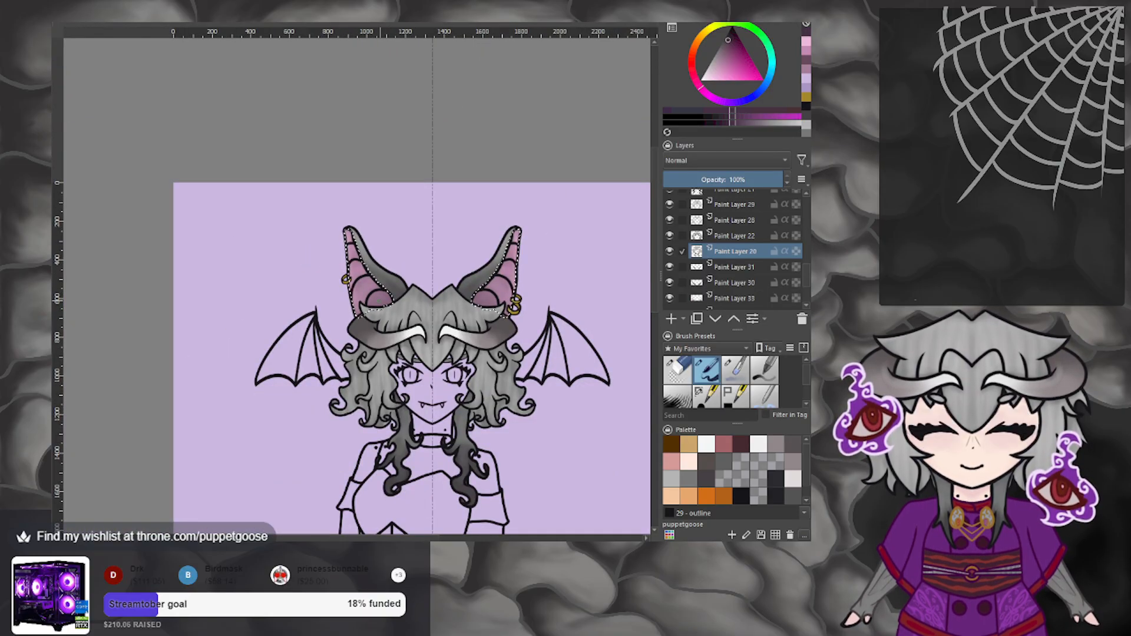
pyautogui.hotkey('ctrl', 'shift', 'a')
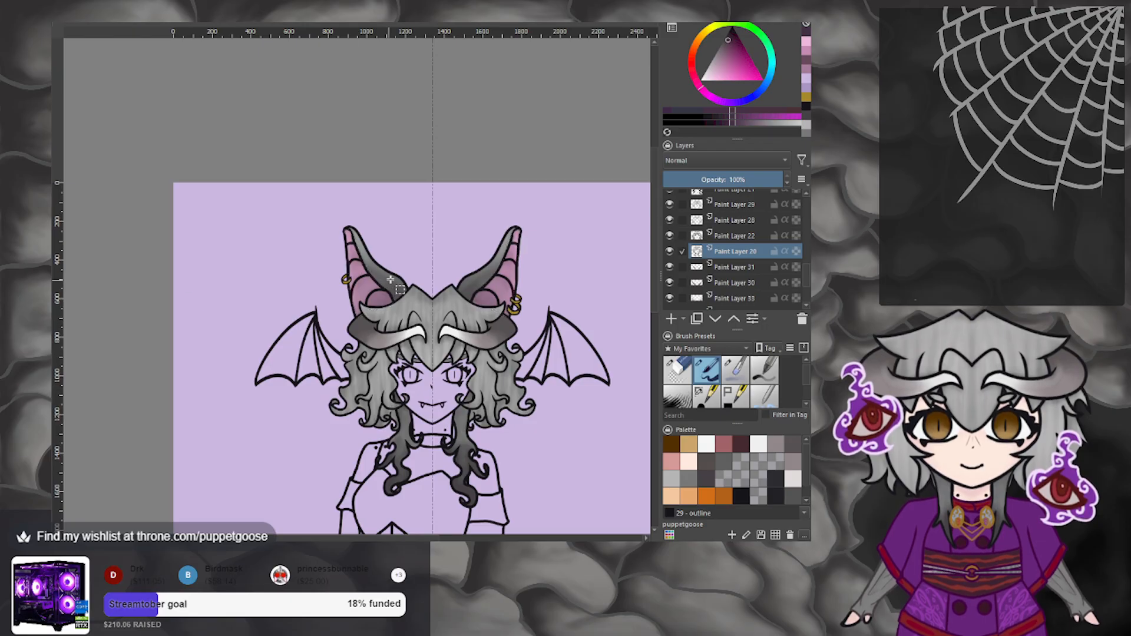
# Paint the membranes of both bat wings in a flat dark charcoal on Paint Layer 32.
pyautogui.scroll(-2, 392, 278)
pyautogui.scroll(2, 419, 362)
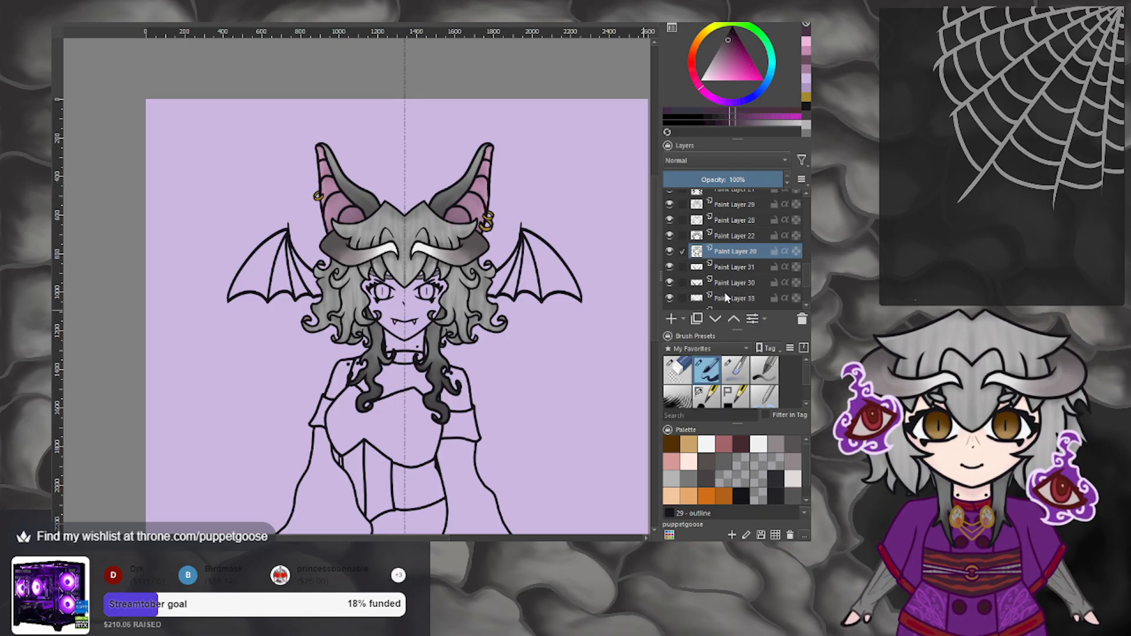
pyautogui.scroll(-2, 723, 295)
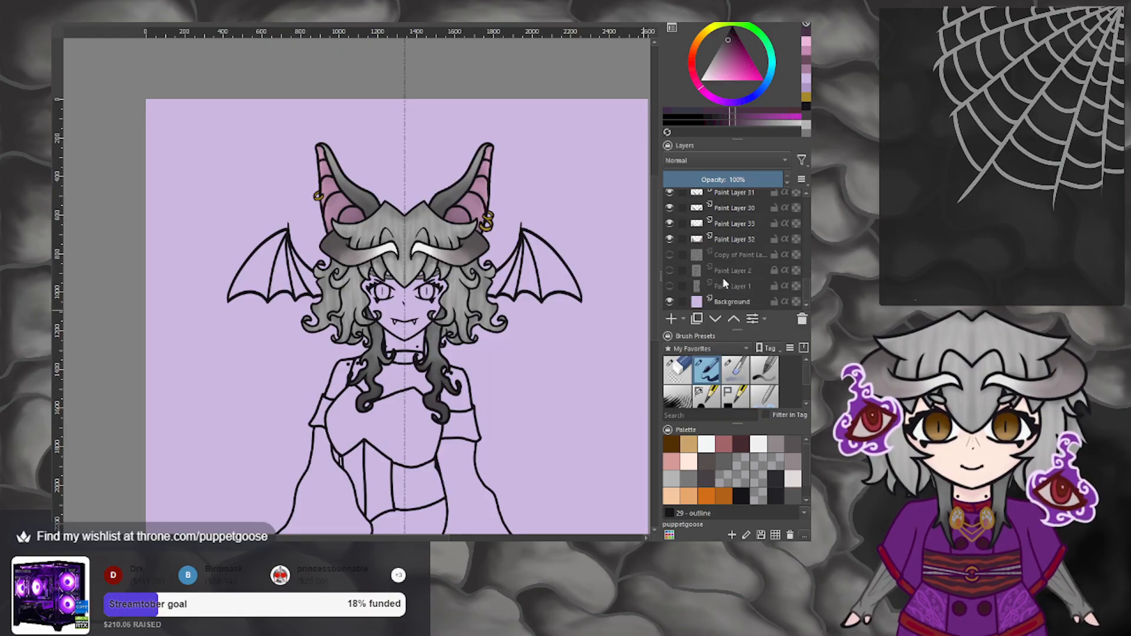
pyautogui.click(728, 238)
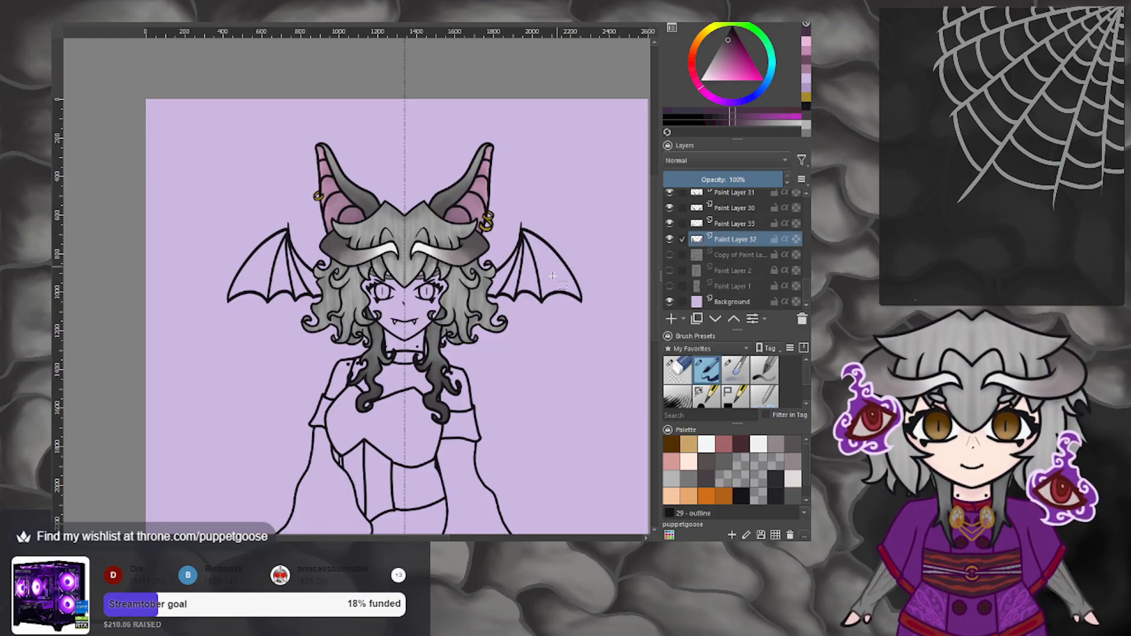
pyautogui.scroll(2, 551, 283)
pyautogui.moveTo(713, 61); pyautogui.dragTo(726, 37)
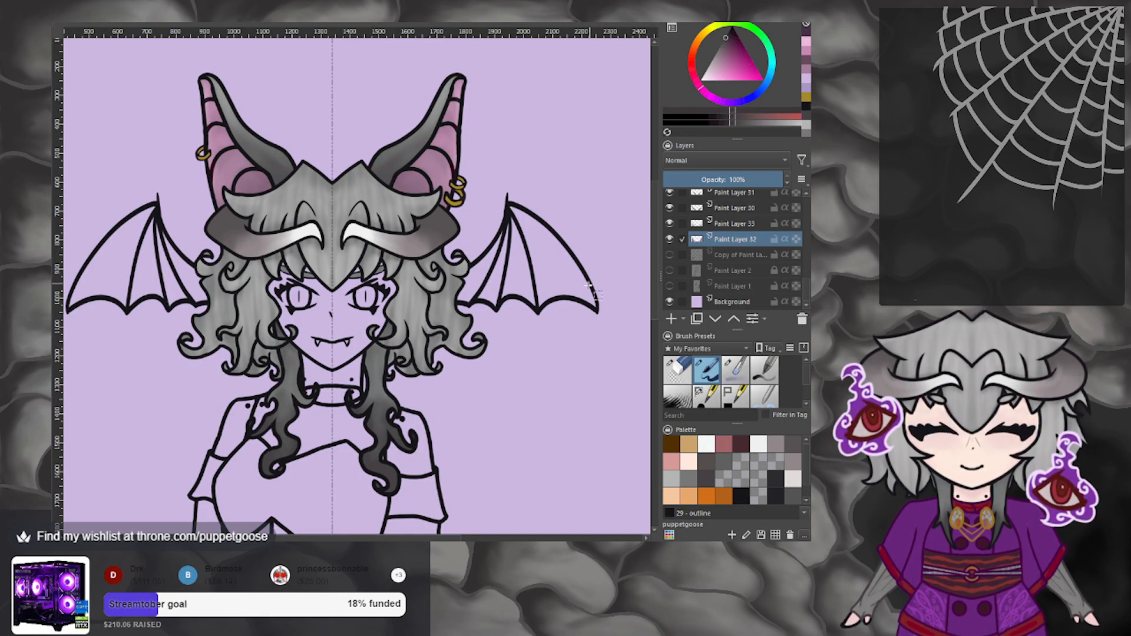
pyautogui.scroll(1, 550, 259)
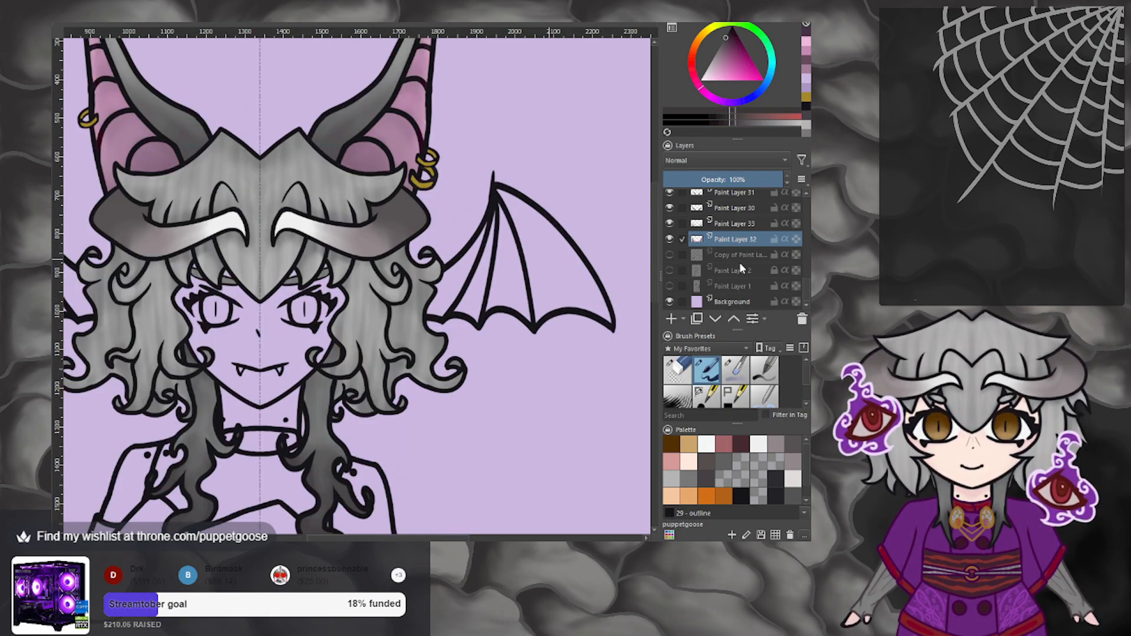
pyautogui.click(710, 396)
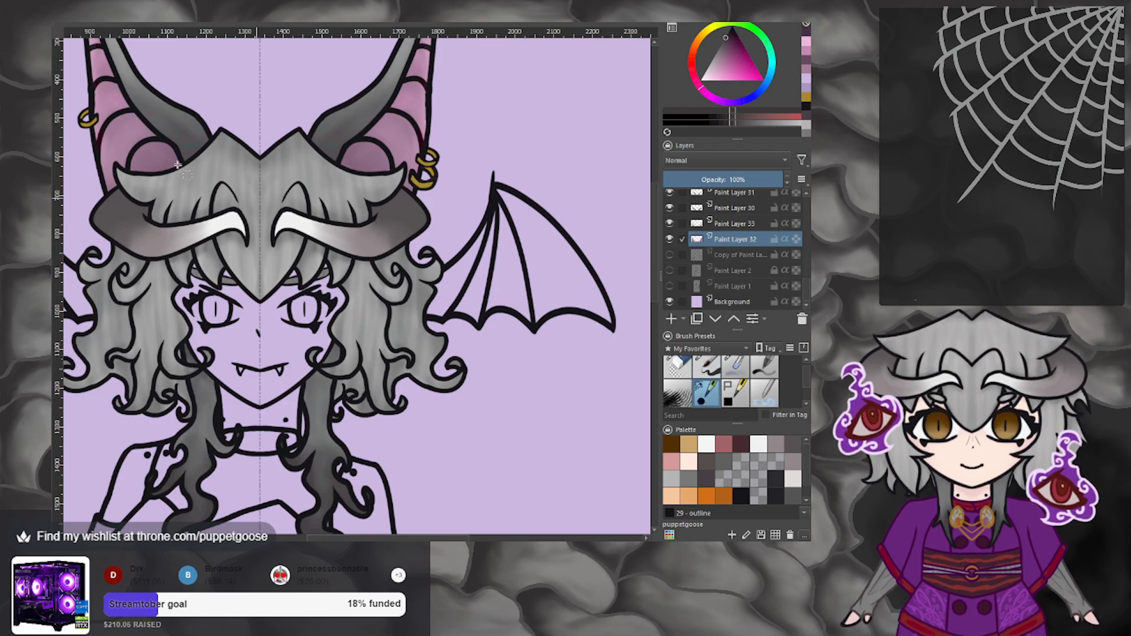
pyautogui.moveTo(453, 272)
pyautogui.mouseDown()
pyautogui.moveTo(486, 238)
pyautogui.moveTo(498, 193)
pyautogui.moveTo(545, 225)
pyautogui.moveTo(524, 218)
pyautogui.moveTo(529, 255)
pyautogui.moveTo(499, 260)
pyautogui.moveTo(510, 213)
pyautogui.moveTo(433, 297)
pyautogui.moveTo(442, 312)
pyautogui.moveTo(444, 298)
pyautogui.moveTo(427, 311)
pyautogui.moveTo(455, 286)
pyautogui.moveTo(454, 312)
pyautogui.moveTo(476, 316)
pyautogui.moveTo(490, 252)
pyautogui.moveTo(471, 286)
pyautogui.moveTo(486, 312)
pyautogui.moveTo(494, 304)
pyautogui.moveTo(530, 320)
pyautogui.moveTo(520, 255)
pyautogui.moveTo(504, 292)
pyautogui.moveTo(488, 289)
pyautogui.moveTo(506, 255)
pyautogui.moveTo(532, 320)
pyautogui.moveTo(585, 305)
pyautogui.moveTo(611, 324)
pyautogui.moveTo(548, 227)
pyautogui.moveTo(583, 298)
pyautogui.moveTo(559, 295)
pyautogui.moveTo(532, 254)
pyautogui.moveTo(554, 289)
pyautogui.moveTo(562, 253)
pyautogui.moveTo(540, 299)
pyautogui.mouseUp()
# Examine where the wing meets the hair curls, and make Paint Layer 20 active.
pyautogui.scroll(3, 518, 295)
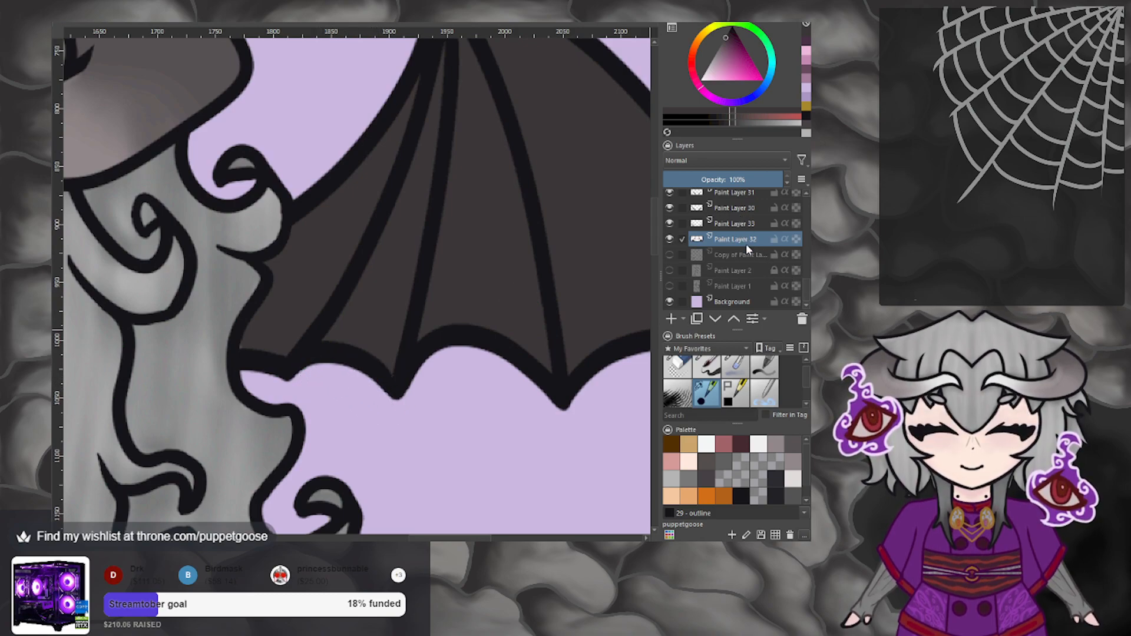
pyautogui.scroll(1, 747, 248)
pyautogui.click(736, 220)
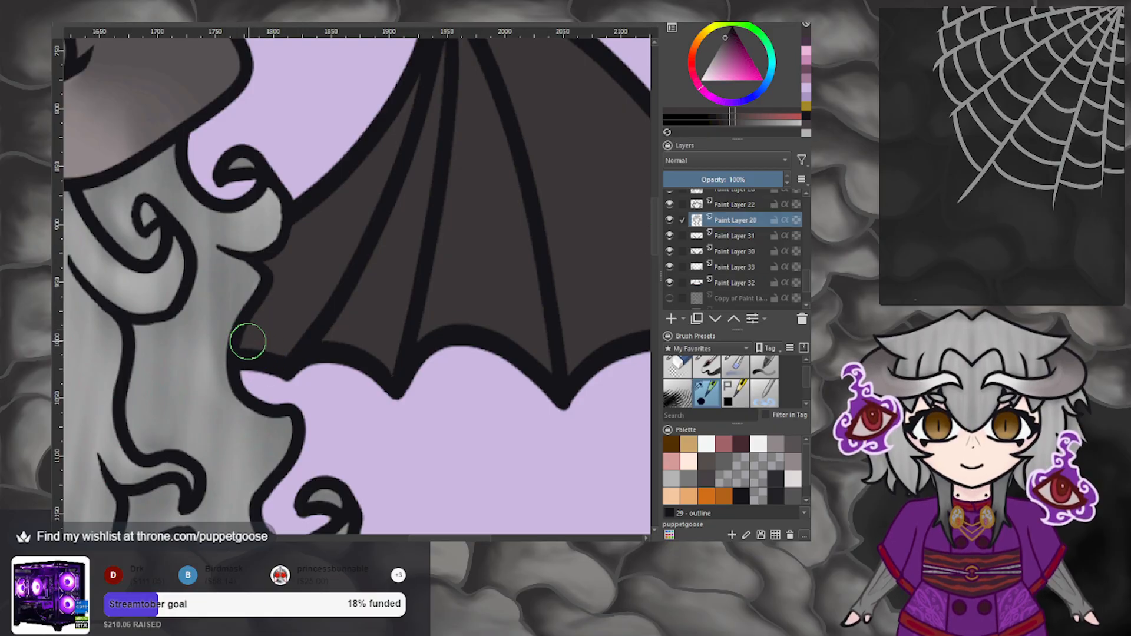
pyautogui.scroll(-5, 258, 337)
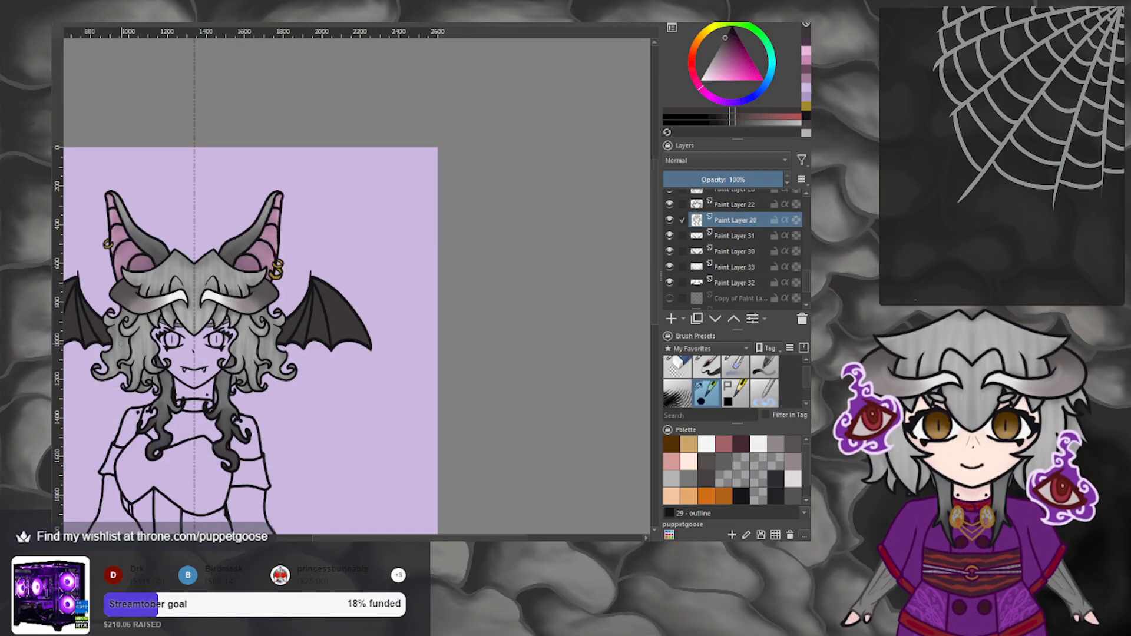
# Select the painted bat wing membranes from Paint Layer 32 and make Paint Layer 33 active.
pyautogui.scroll(2, 172, 342)
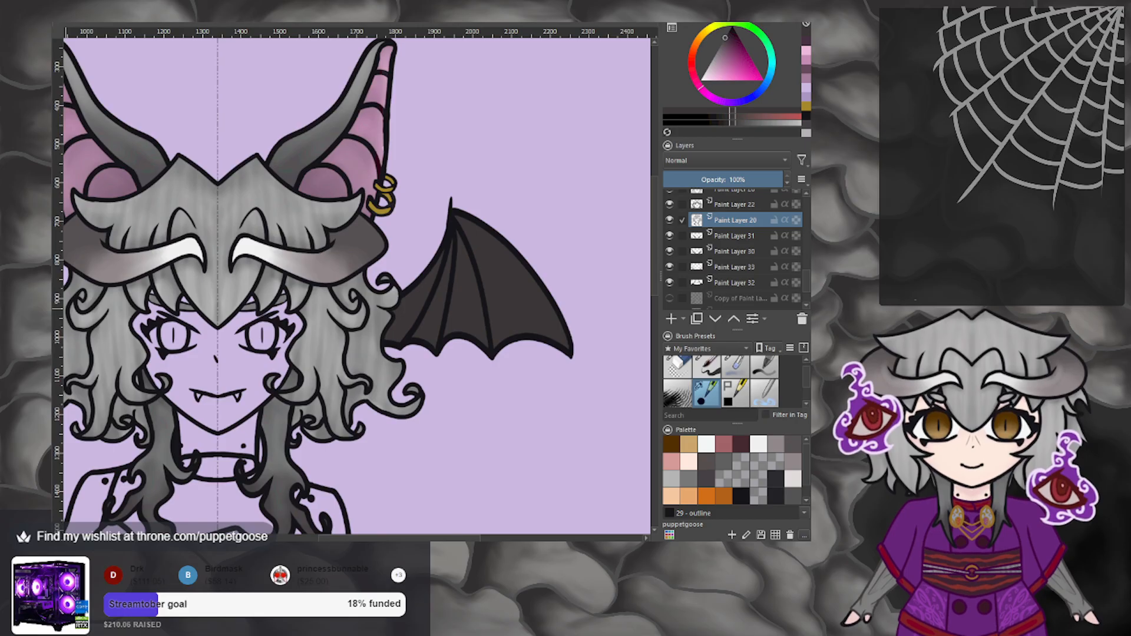
pyautogui.click(472, 299)
pyautogui.scroll(1, 472, 299)
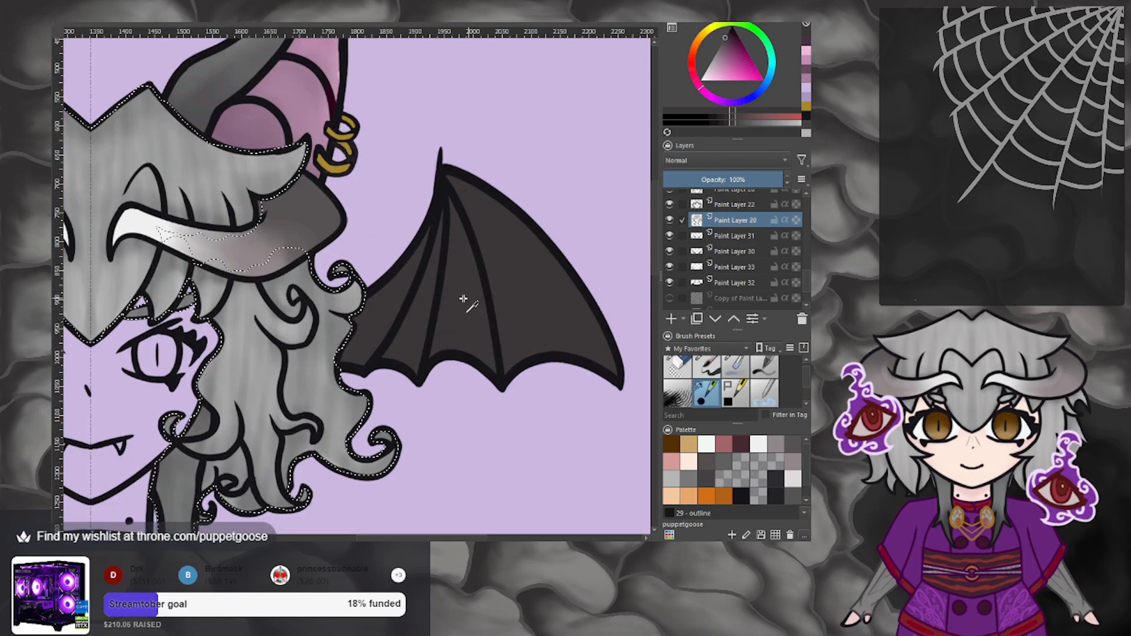
pyautogui.click(725, 282)
pyautogui.click(546, 287)
pyautogui.scroll(1, 551, 297)
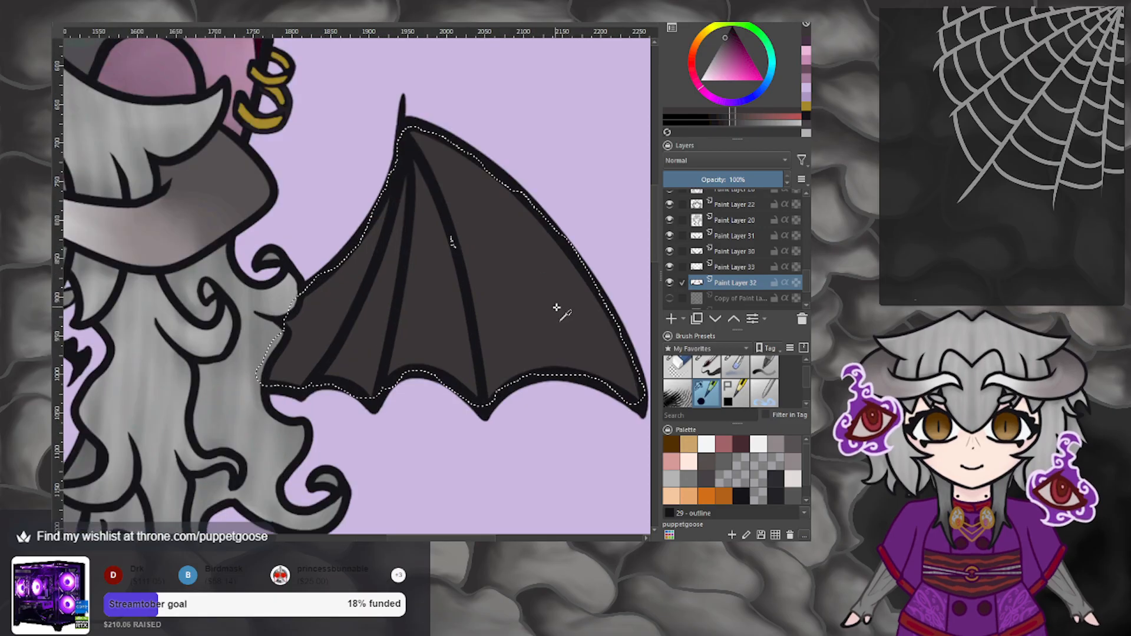
pyautogui.click(772, 266)
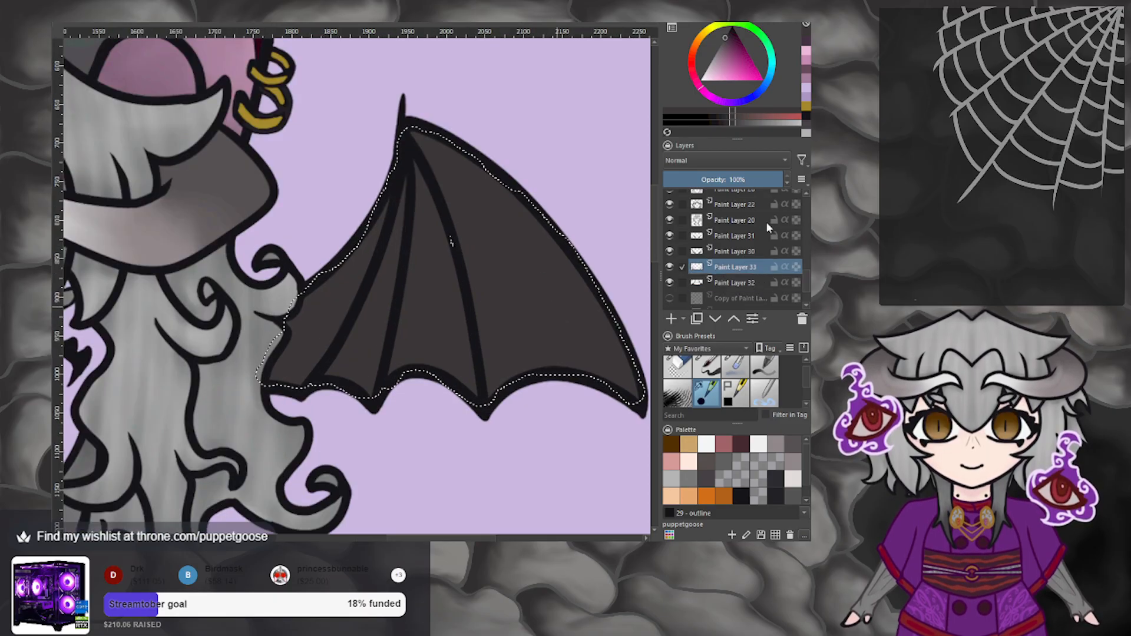
# Brush soft, muted dark mauve highlights along the middle of each wing membrane section on Paint Layer 33.
pyautogui.click(722, 48)
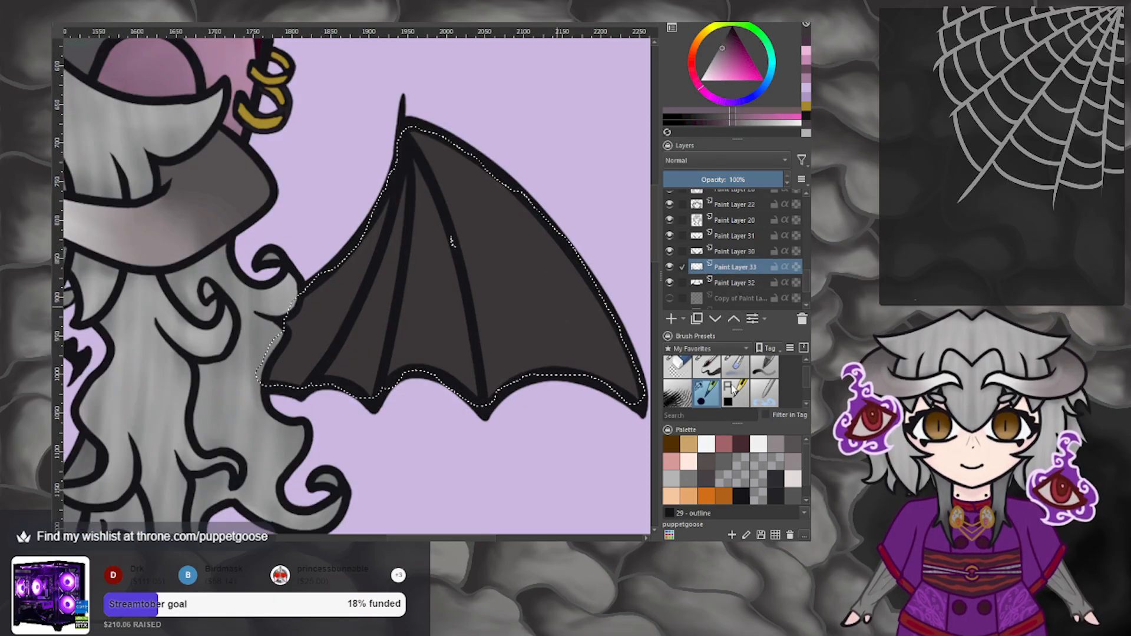
pyautogui.click(740, 365)
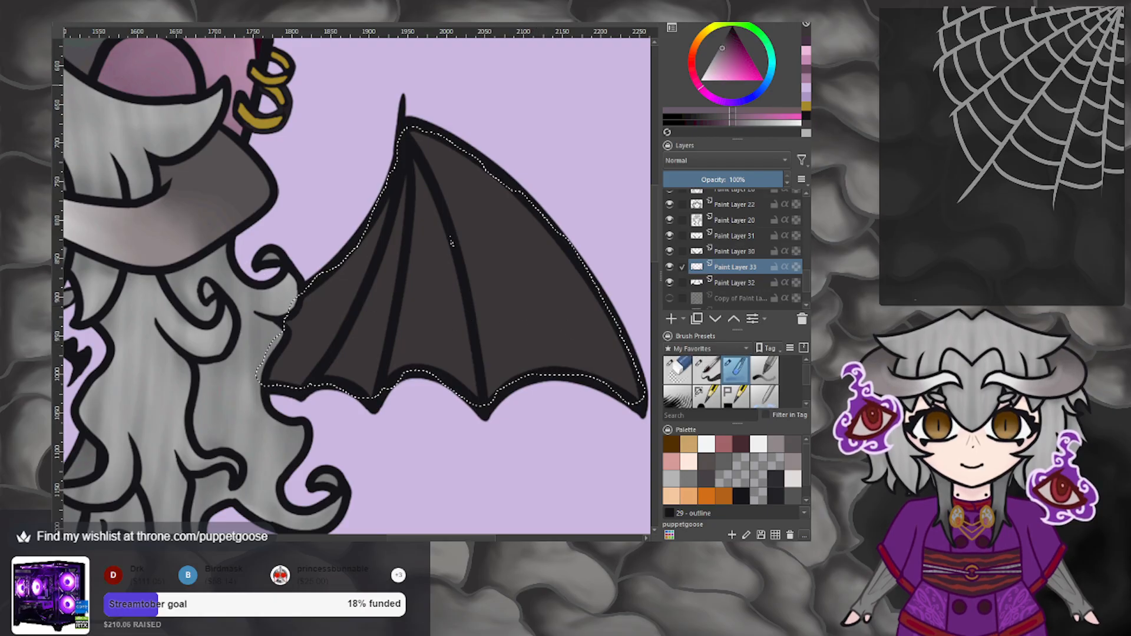
pyautogui.moveTo(294, 358); pyautogui.dragTo(303, 397)
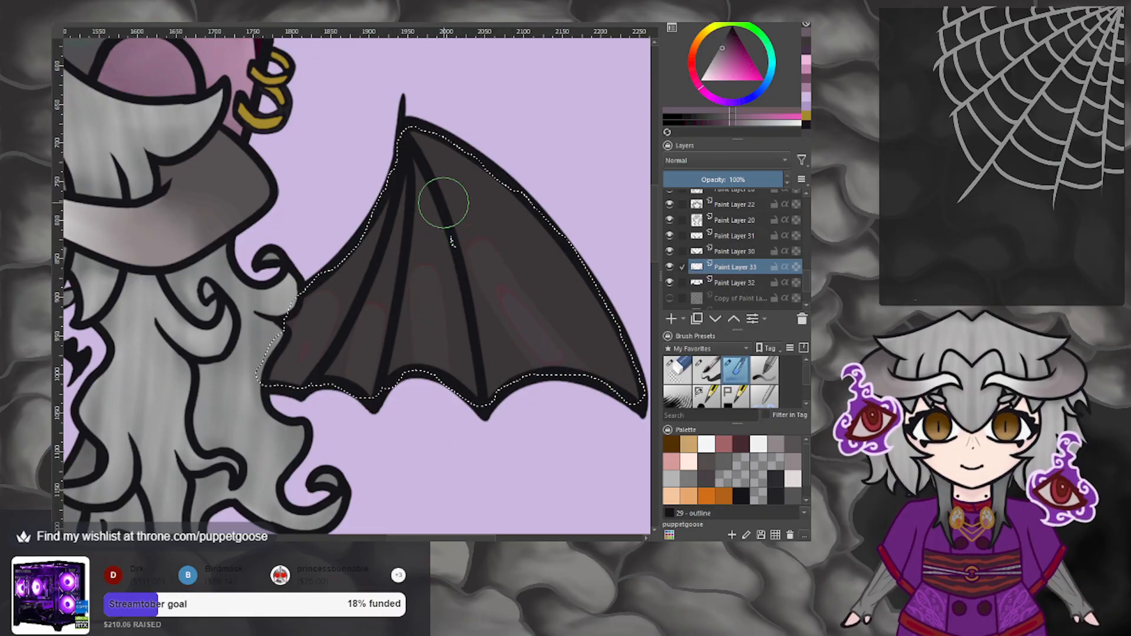
# Shade the edges of the wing membranes softly with near-black on Paint Layer 33, and clear the wing selection.
pyautogui.click(733, 30)
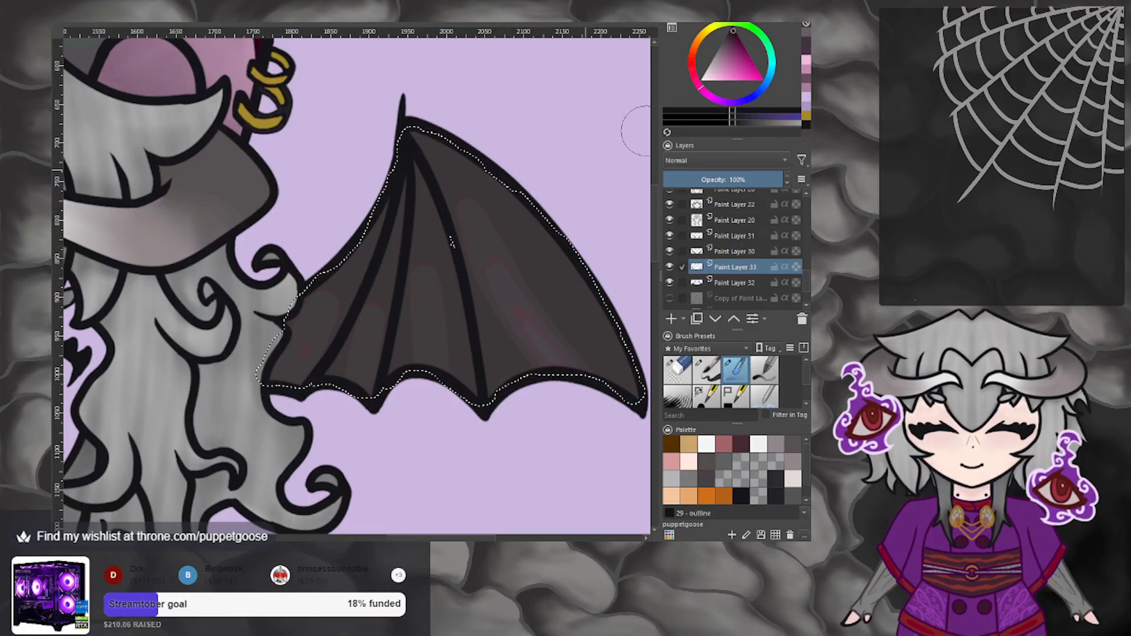
pyautogui.moveTo(416, 142); pyautogui.dragTo(637, 398)
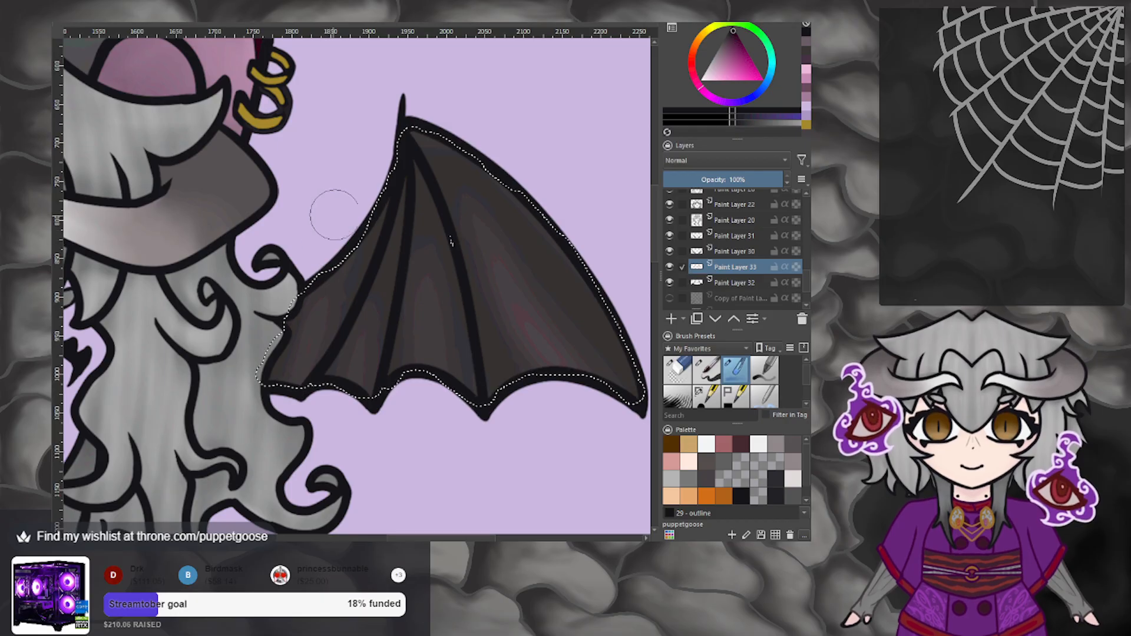
pyautogui.scroll(-6, 356, 207)
pyautogui.scroll(2, 329, 238)
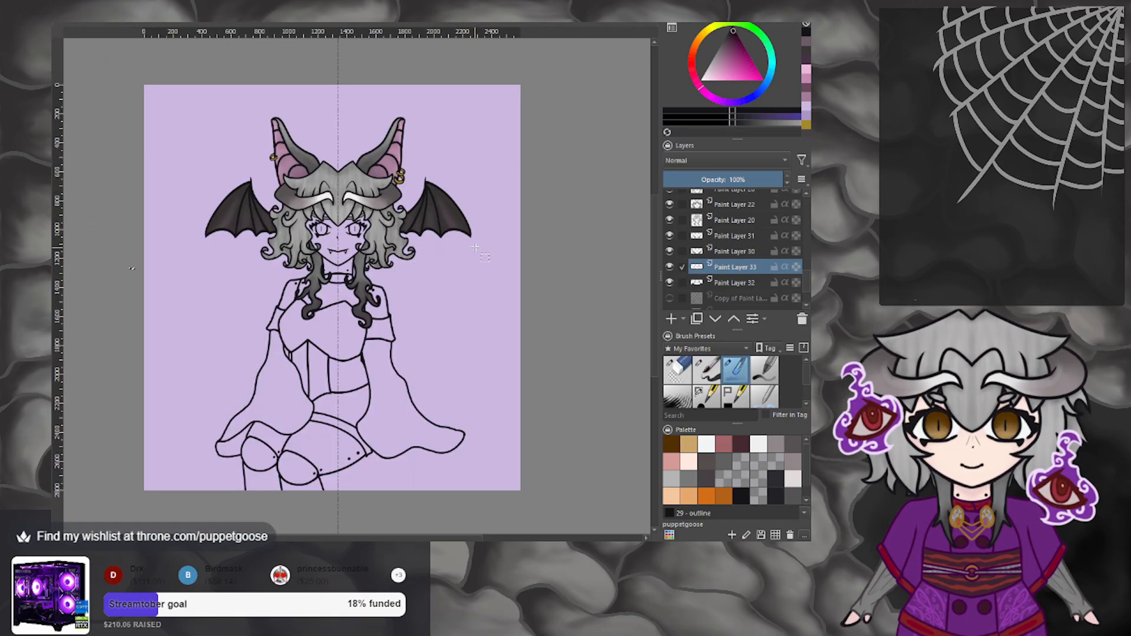
pyautogui.scroll(-2, 463, 262)
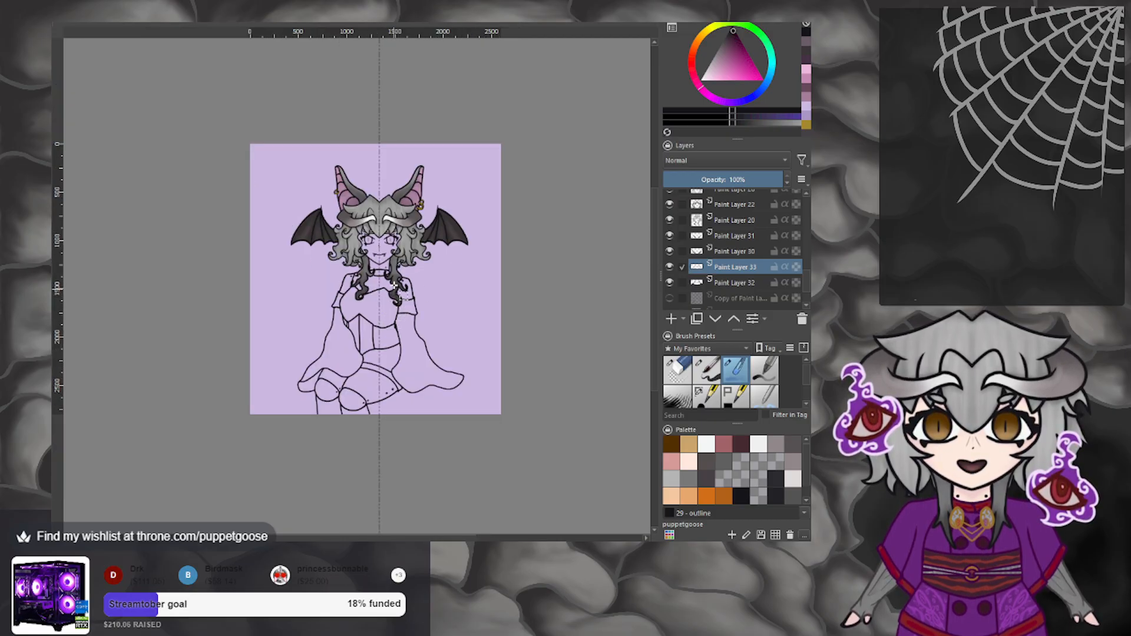
# Paint the whites of both eyes and the fangs with the white Color 36 on Paint Layer 33.
pyautogui.scroll(6, 383, 259)
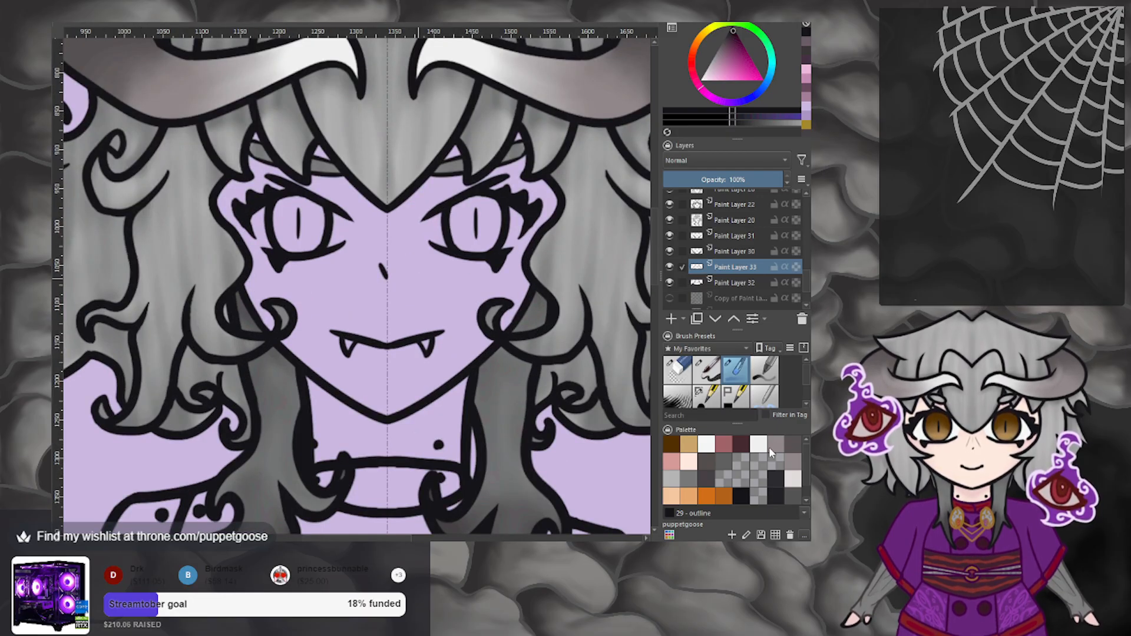
pyautogui.click(706, 445)
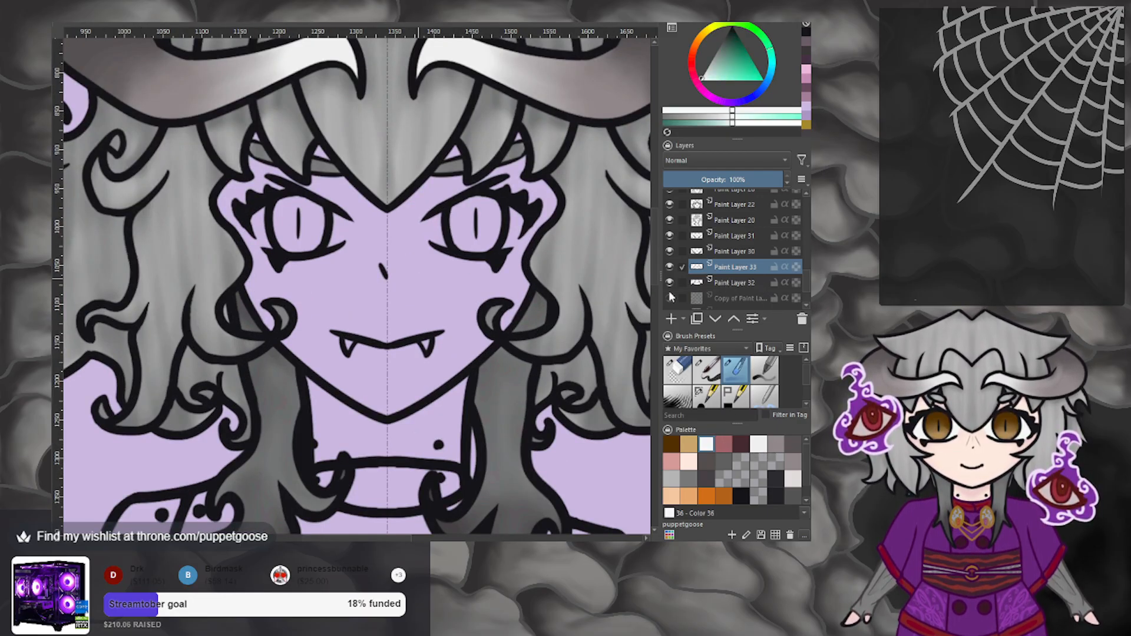
pyautogui.scroll(2, 459, 233)
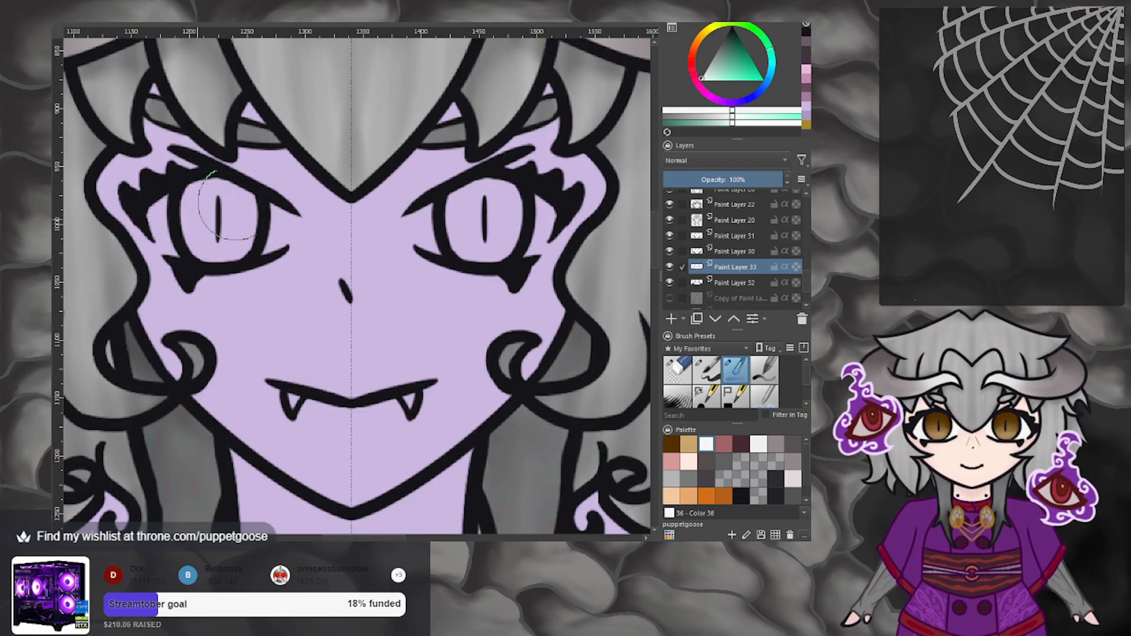
pyautogui.click(706, 395)
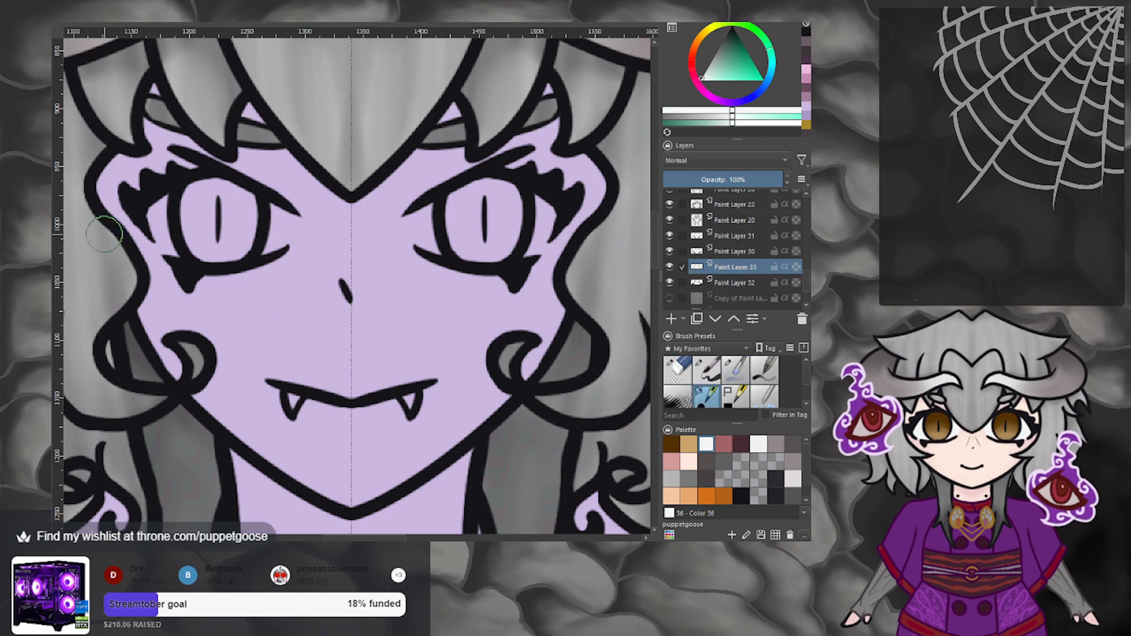
pyautogui.click(708, 368)
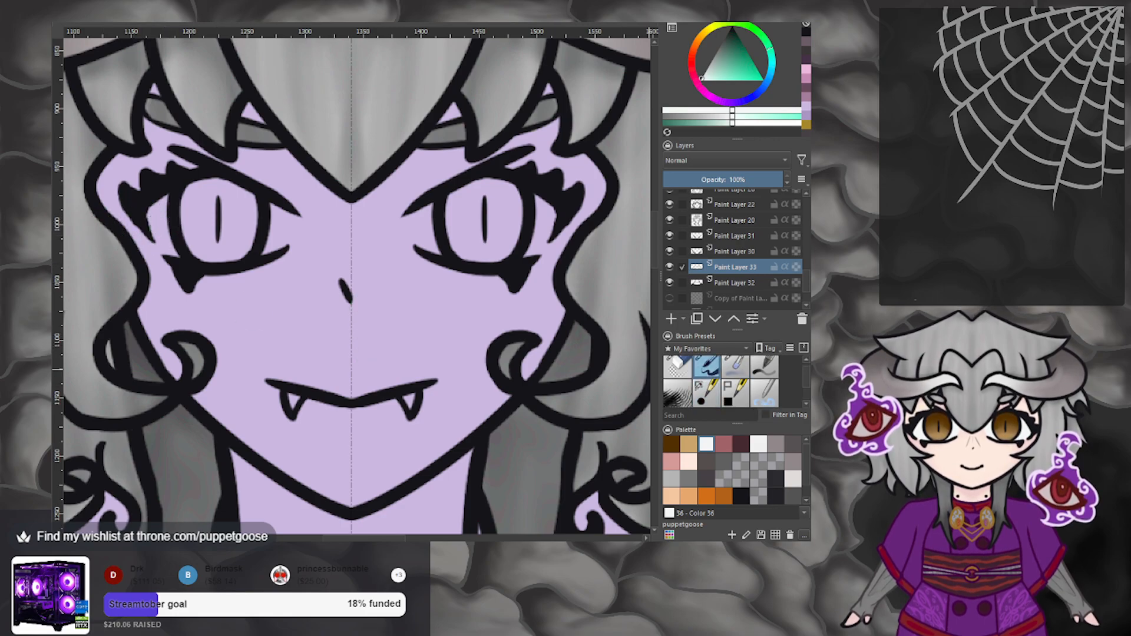
pyautogui.moveTo(156, 231)
pyautogui.mouseDown()
pyautogui.moveTo(170, 249)
pyautogui.moveTo(160, 203)
pyautogui.moveTo(150, 224)
pyautogui.moveTo(162, 194)
pyautogui.mouseUp()
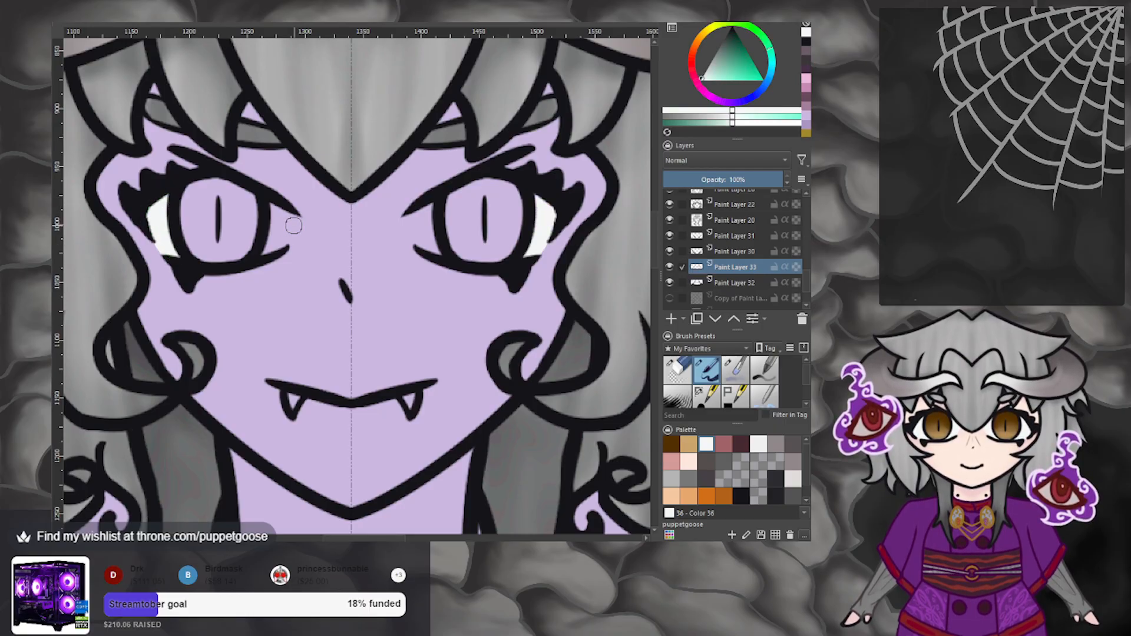
pyautogui.moveTo(419, 219)
pyautogui.mouseDown()
pyautogui.moveTo(438, 250)
pyautogui.moveTo(426, 211)
pyautogui.mouseUp()
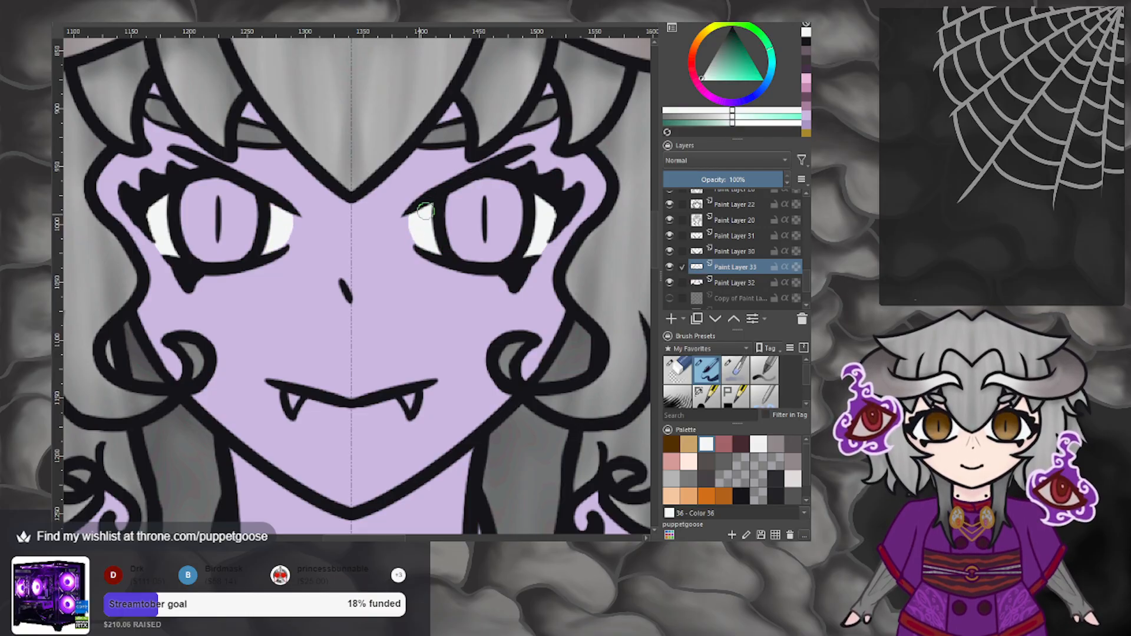
pyautogui.moveTo(294, 398); pyautogui.dragTo(302, 397)
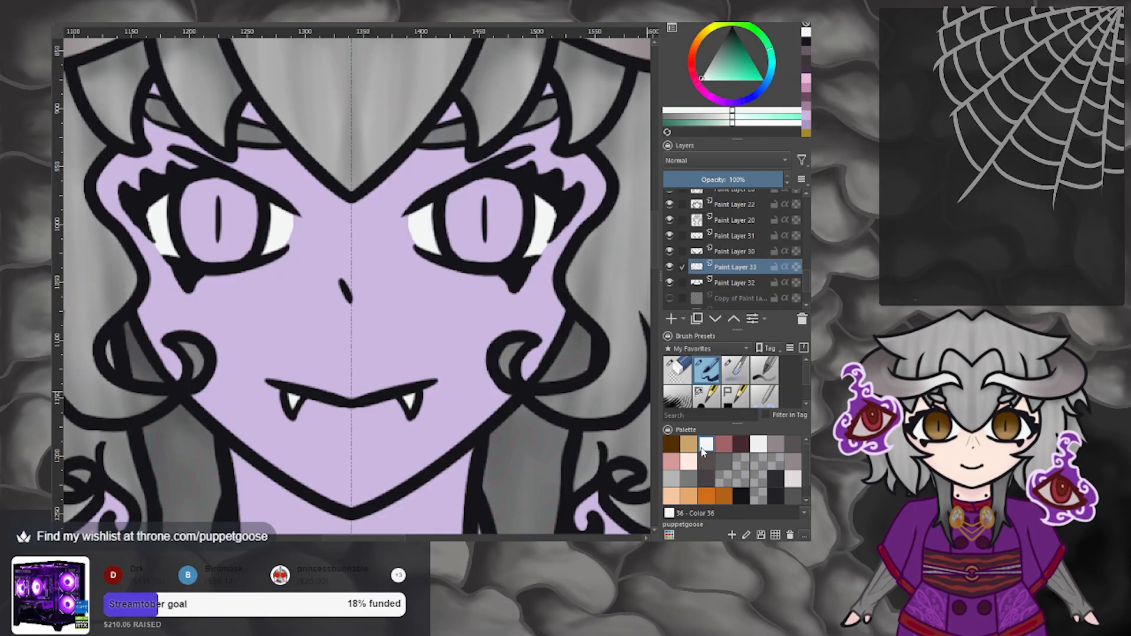
# Paint both irises flat with the tan Color 39 on Paint Layer 32.
pyautogui.click(689, 445)
pyautogui.click(735, 283)
pyautogui.moveTo(465, 237)
pyautogui.mouseDown()
pyautogui.moveTo(484, 242)
pyautogui.moveTo(456, 248)
pyautogui.moveTo(457, 201)
pyautogui.moveTo(502, 179)
pyautogui.moveTo(516, 198)
pyautogui.moveTo(511, 236)
pyautogui.moveTo(495, 256)
pyautogui.moveTo(471, 254)
pyautogui.moveTo(498, 226)
pyautogui.moveTo(474, 234)
pyautogui.moveTo(497, 242)
pyautogui.mouseUp()
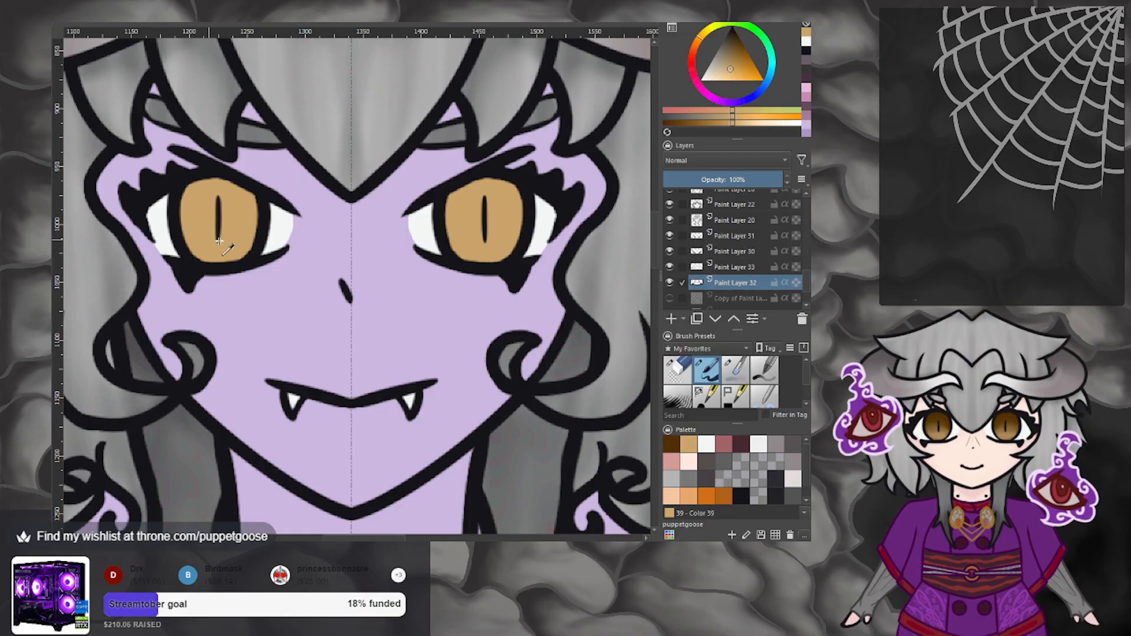
# Select both irises and shade their upper parts softly with the dark brown Color 38 on Paint Layer 30.
pyautogui.click(741, 269)
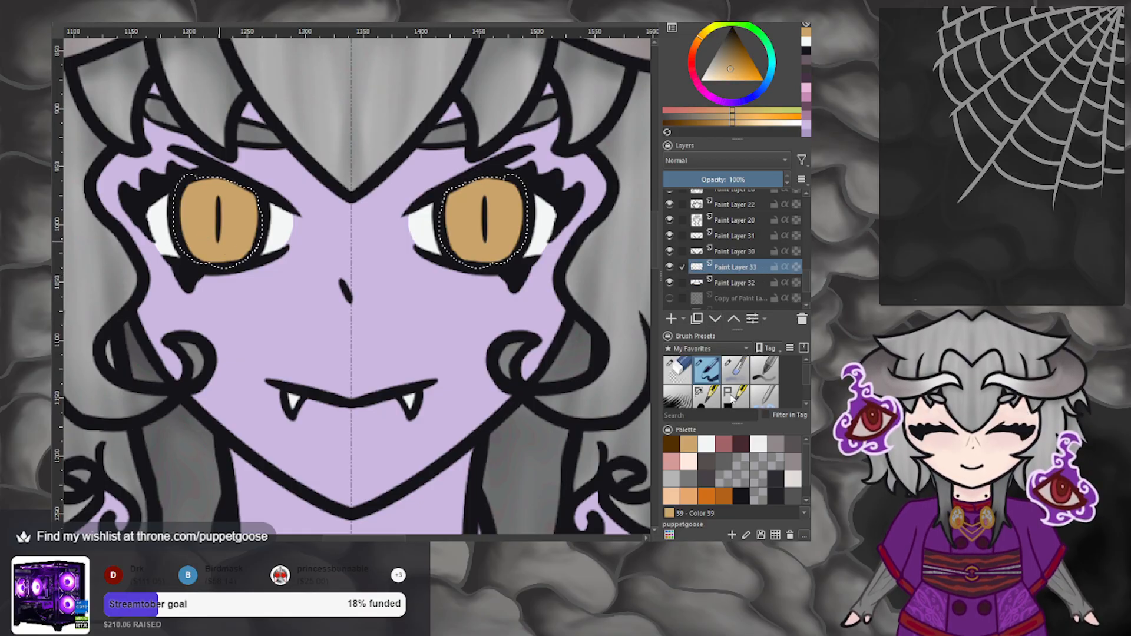
pyautogui.click(671, 443)
pyautogui.click(736, 368)
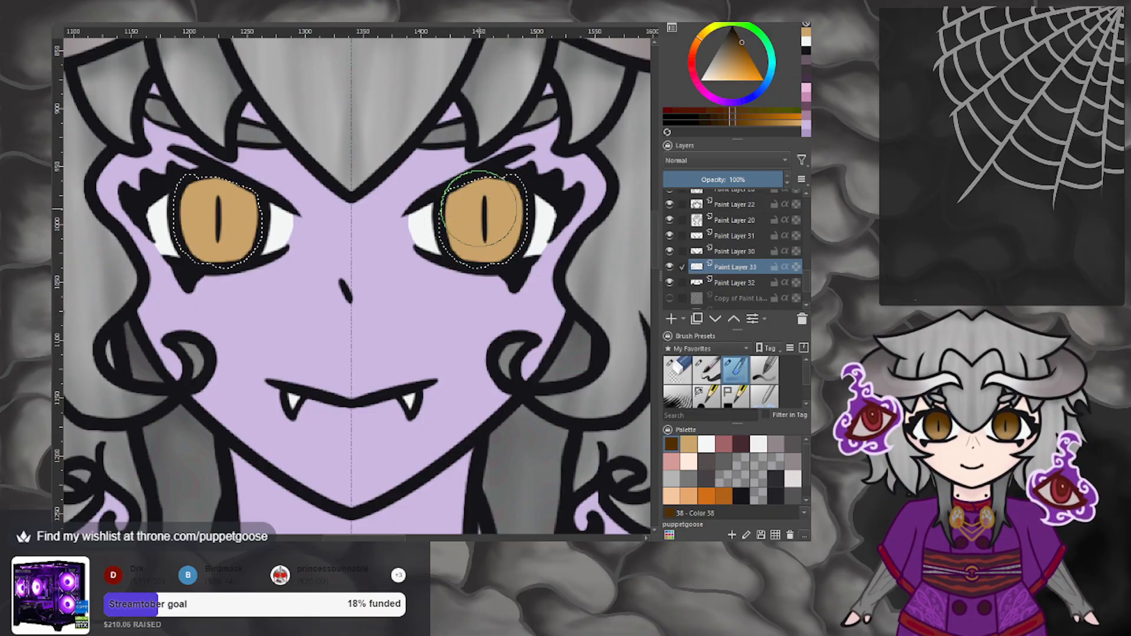
pyautogui.hotkey('ctrl', 'z')
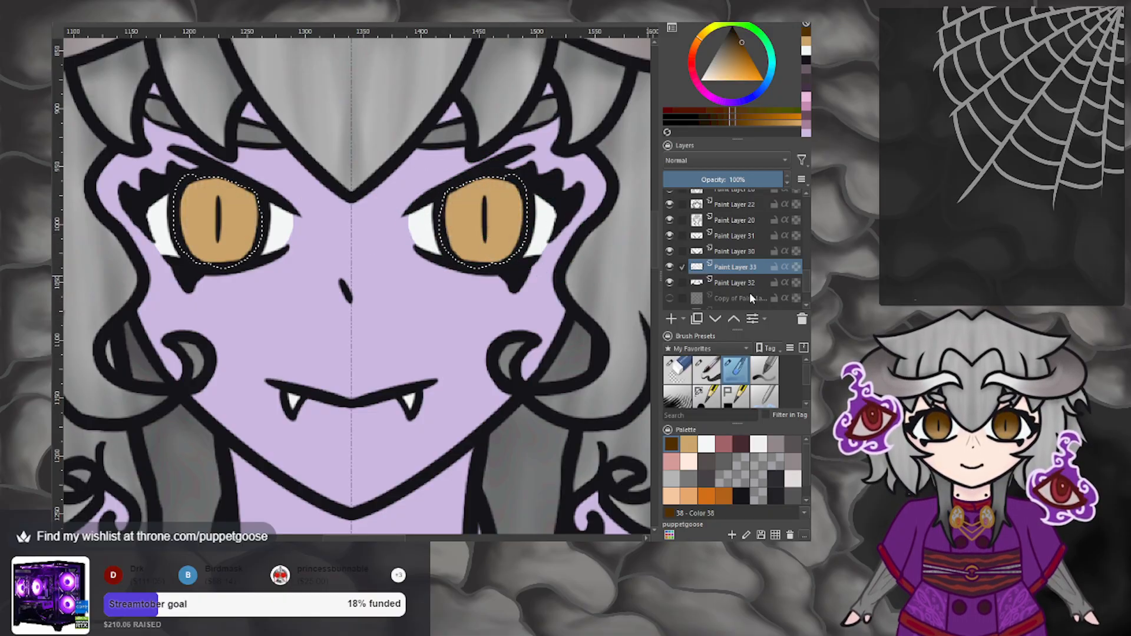
pyautogui.click(740, 257)
pyautogui.moveTo(484, 198)
pyautogui.mouseDown()
pyautogui.moveTo(520, 192)
pyautogui.moveTo(411, 196)
pyautogui.moveTo(487, 205)
pyautogui.moveTo(426, 197)
pyautogui.moveTo(498, 164)
pyautogui.moveTo(481, 205)
pyautogui.moveTo(530, 201)
pyautogui.moveTo(557, 254)
pyautogui.moveTo(502, 228)
pyautogui.moveTo(510, 185)
pyautogui.moveTo(455, 199)
pyautogui.moveTo(494, 217)
pyautogui.mouseUp()
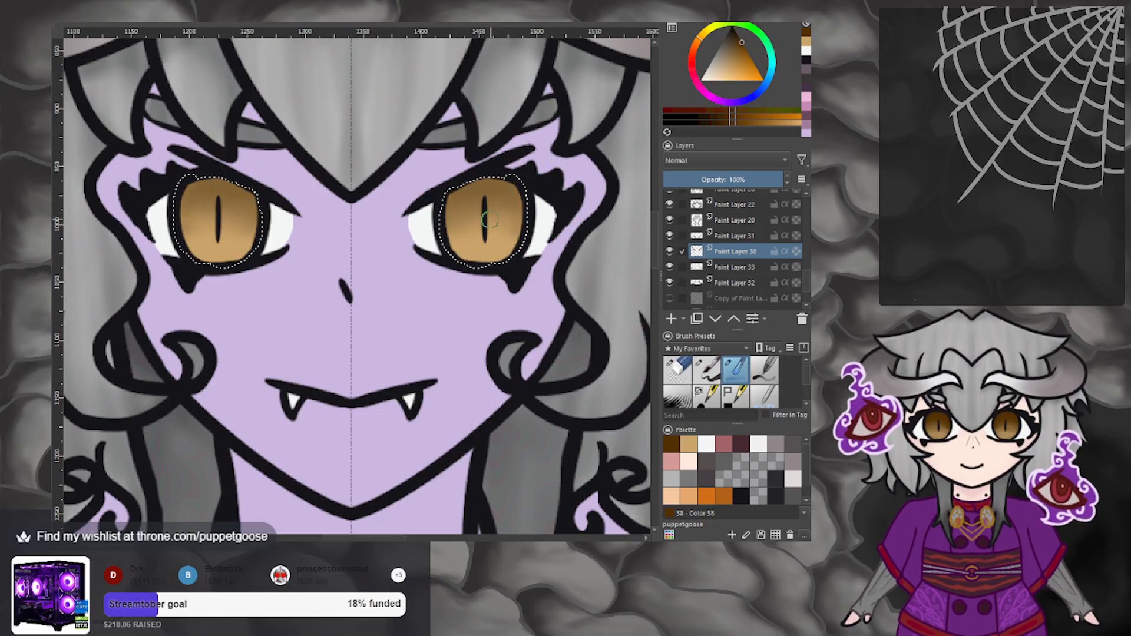
# Cover the upper half of both irises in solid dark brown and blend its lower edge softly into the tan.
pyautogui.click(707, 395)
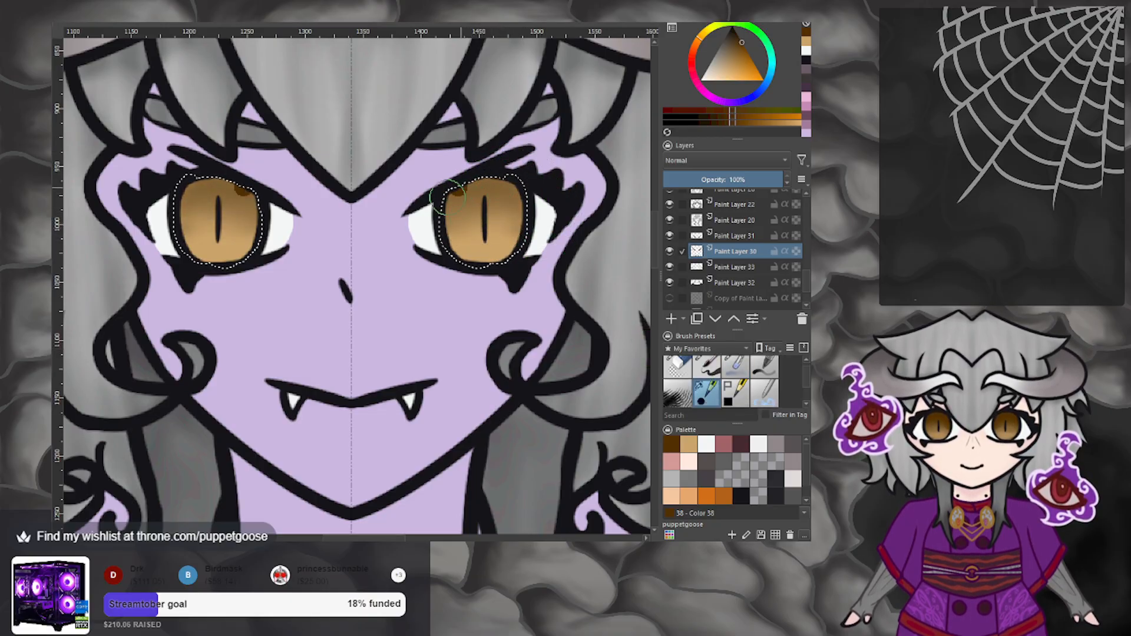
pyautogui.click(737, 369)
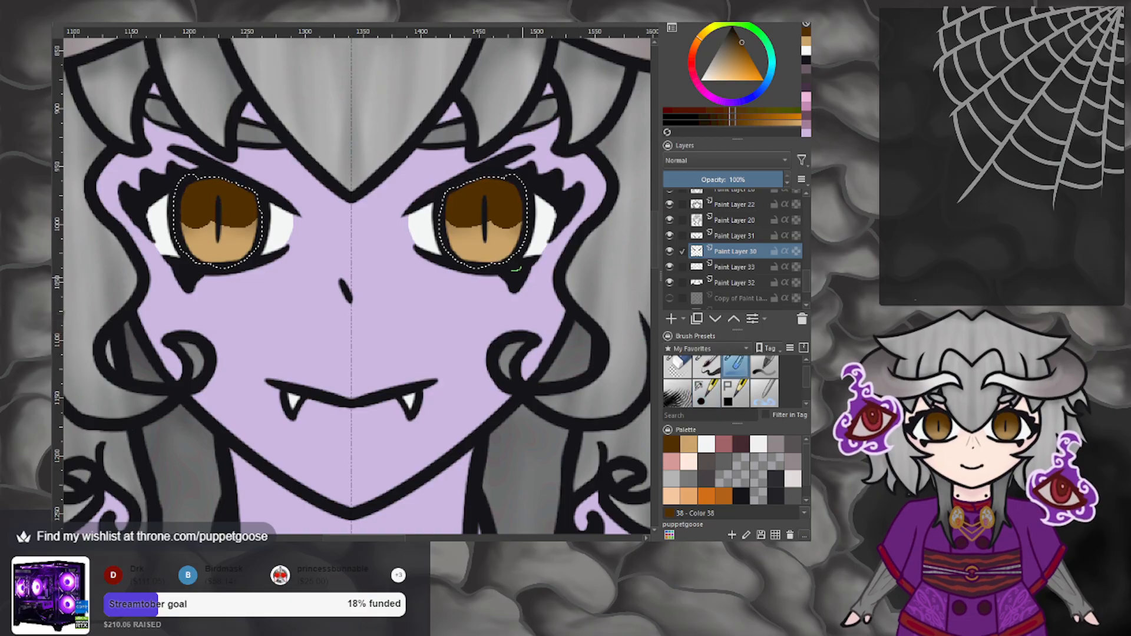
pyautogui.moveTo(483, 221); pyautogui.dragTo(452, 228)
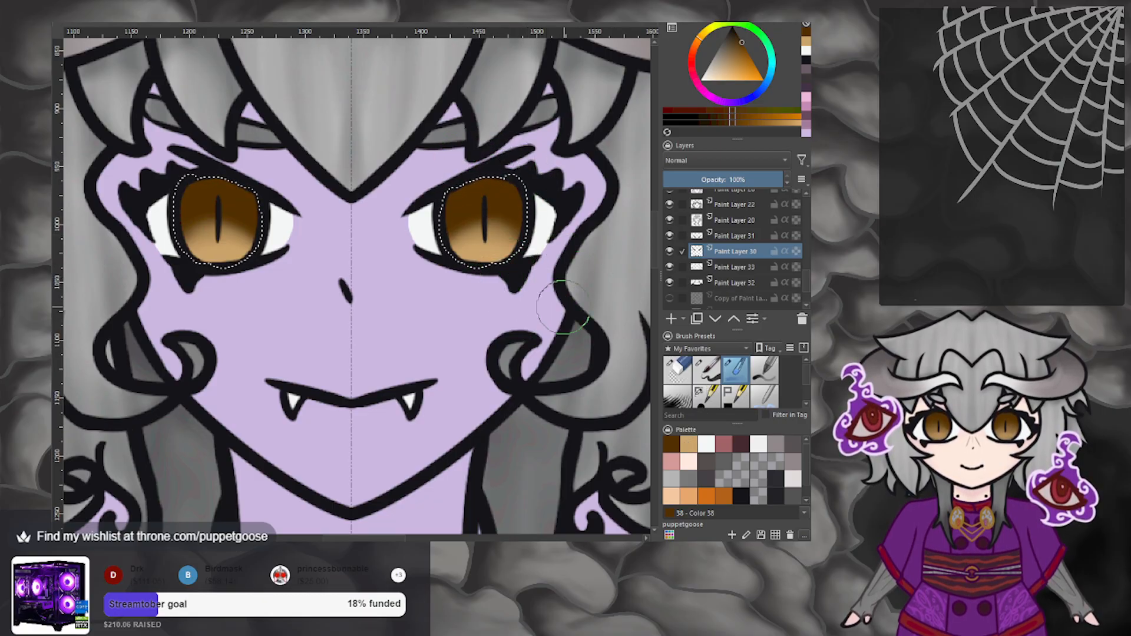
# Refine the iris gradients by blending tan Color 39 and dark brown Color 38, and clear the iris selection.
pyautogui.click(689, 446)
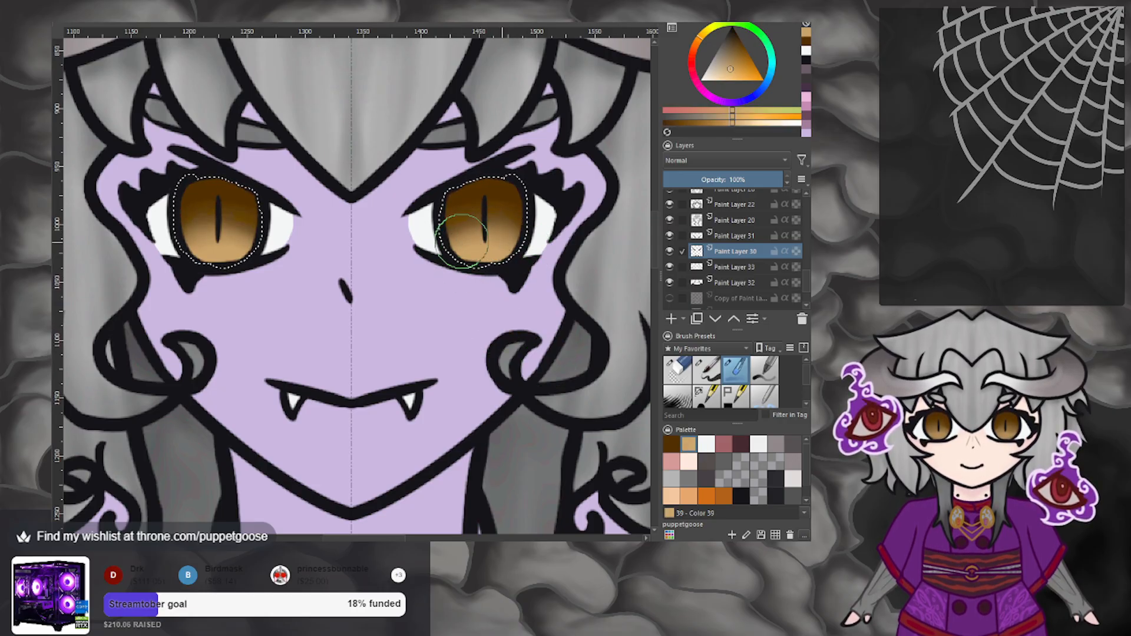
pyautogui.click(671, 444)
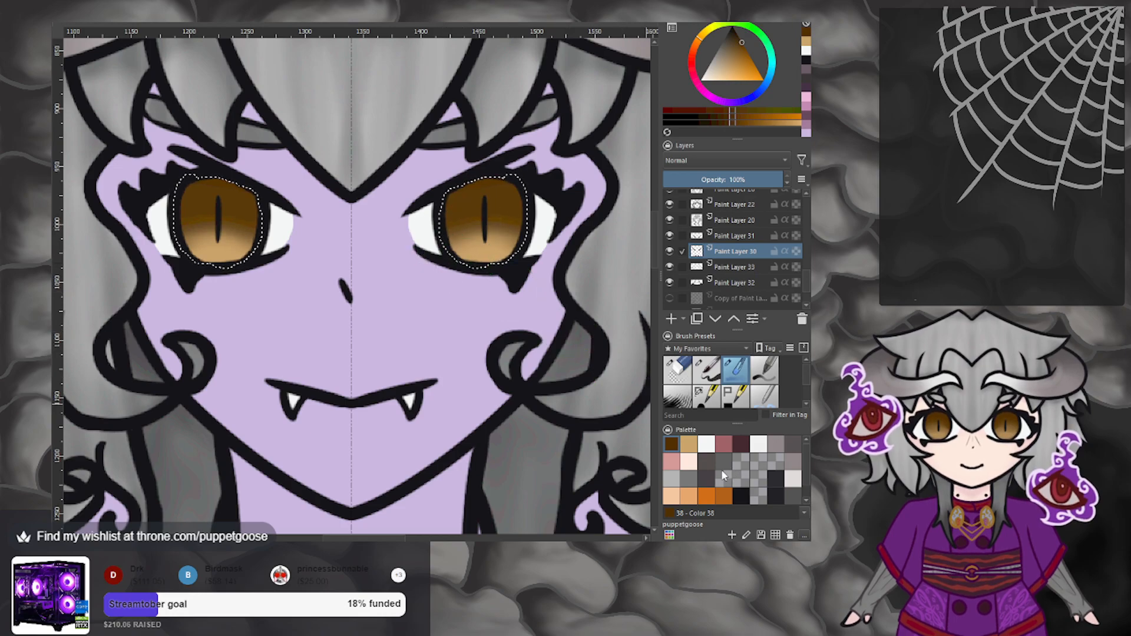
pyautogui.click(688, 444)
pyautogui.moveTo(475, 221)
pyautogui.mouseDown()
pyautogui.moveTo(451, 251)
pyautogui.moveTo(471, 228)
pyautogui.mouseUp()
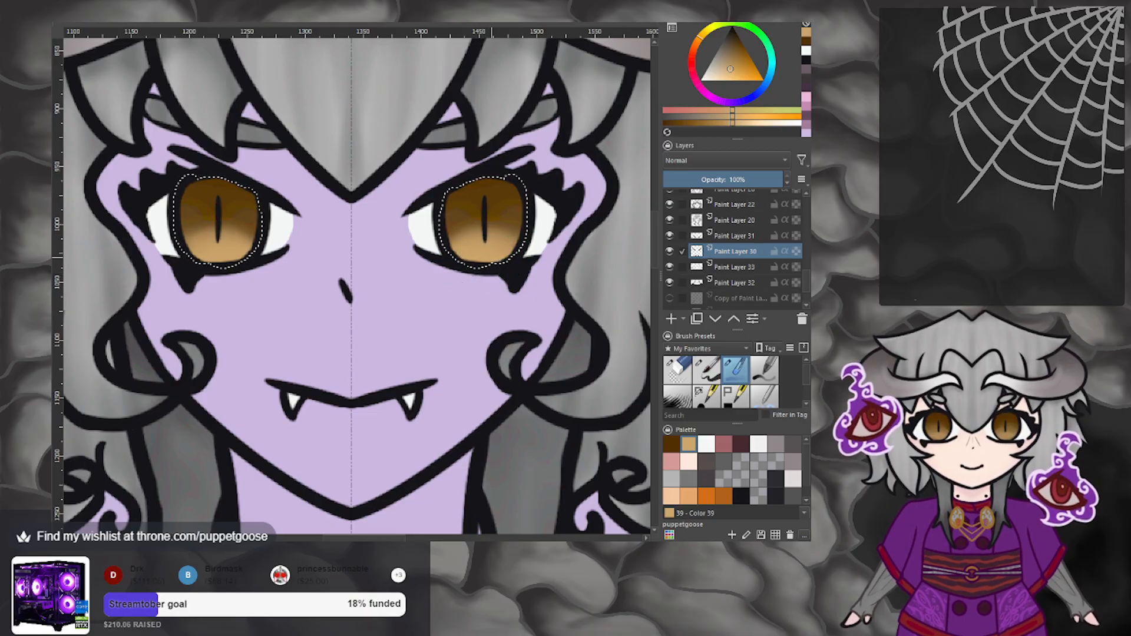
pyautogui.scroll(-4, 500, 277)
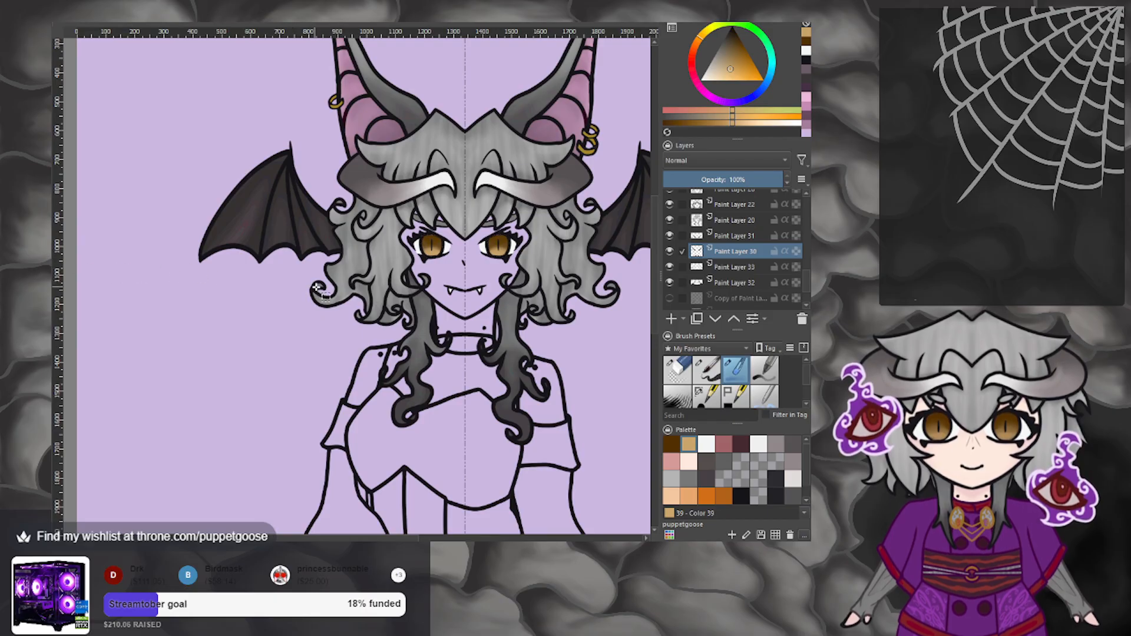
pyautogui.scroll(-3, 323, 298)
pyautogui.scroll(3, 353, 297)
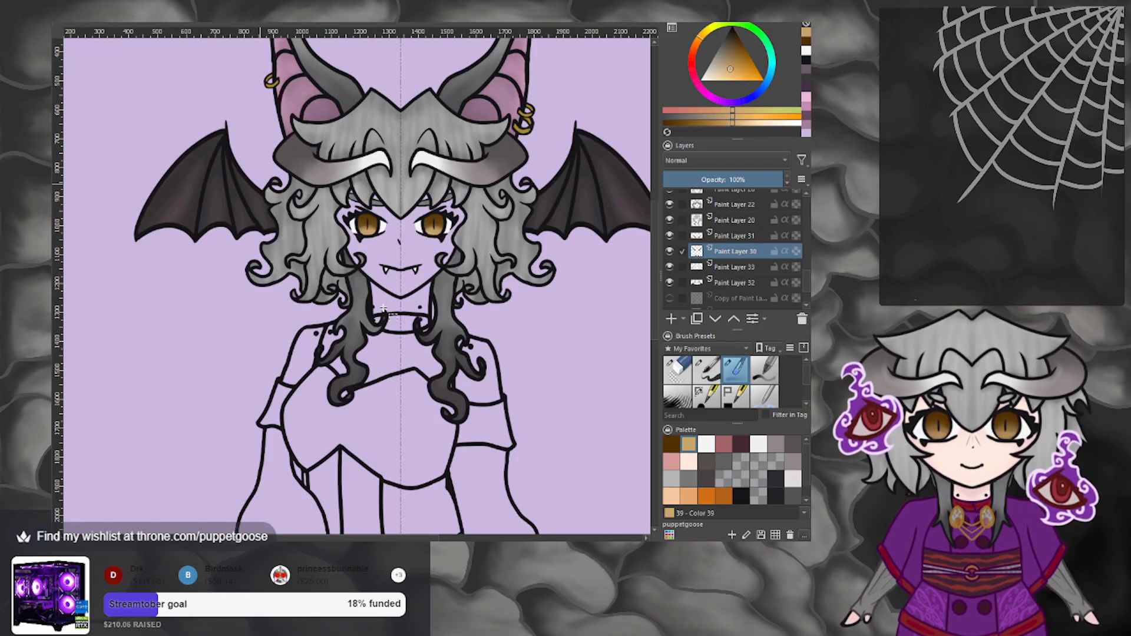
pyautogui.scroll(-5, 406, 243)
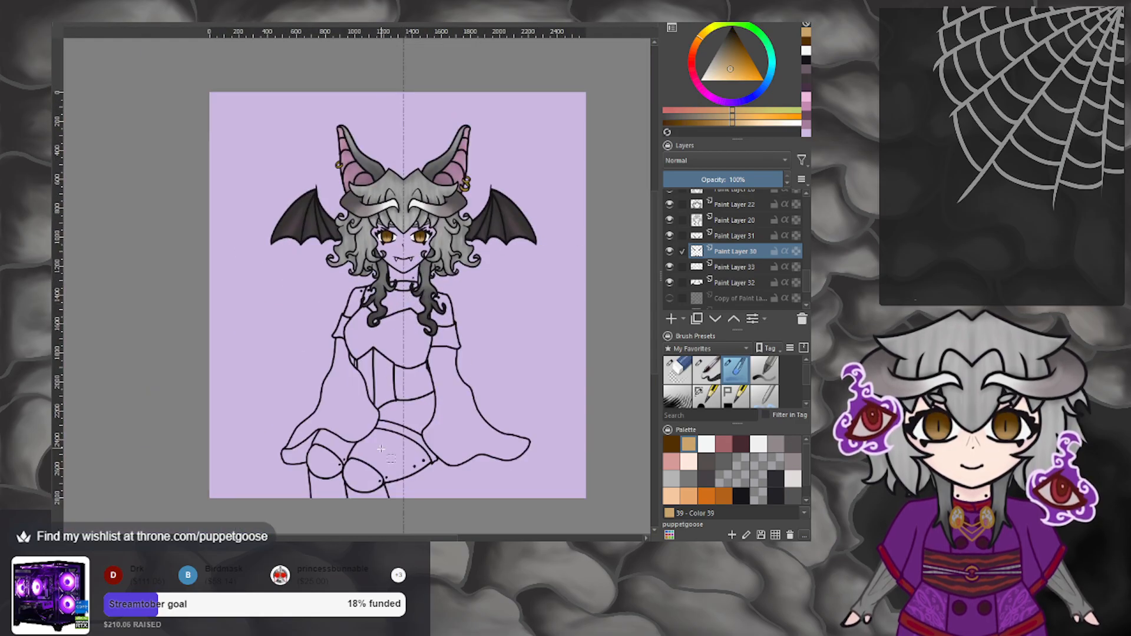
pyautogui.scroll(1, 370, 480)
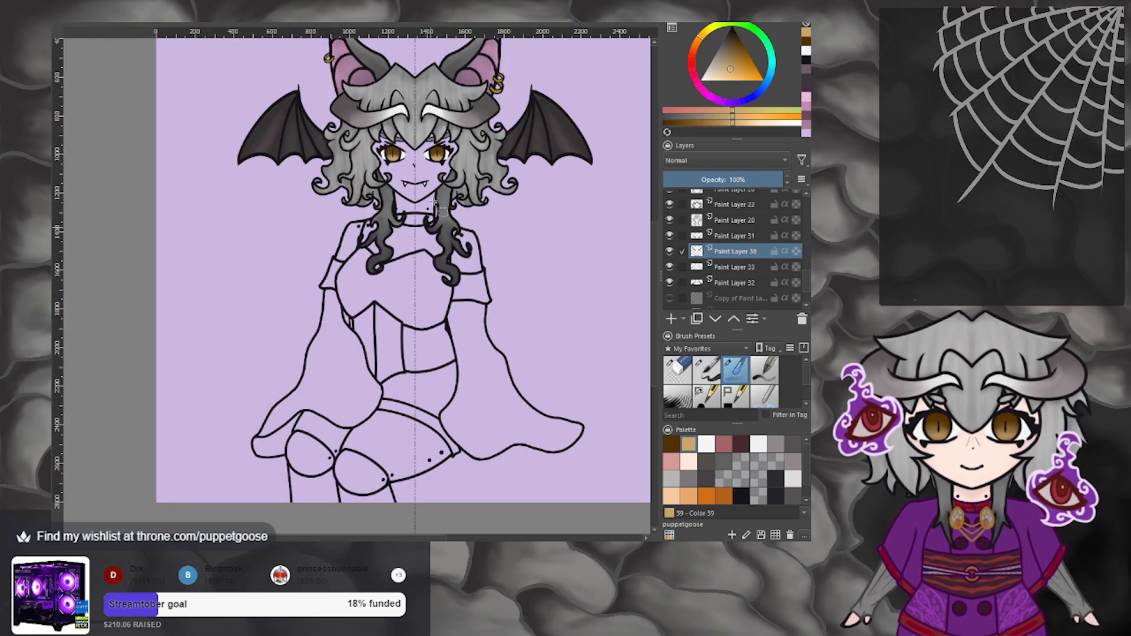
pyautogui.scroll(2, 411, 148)
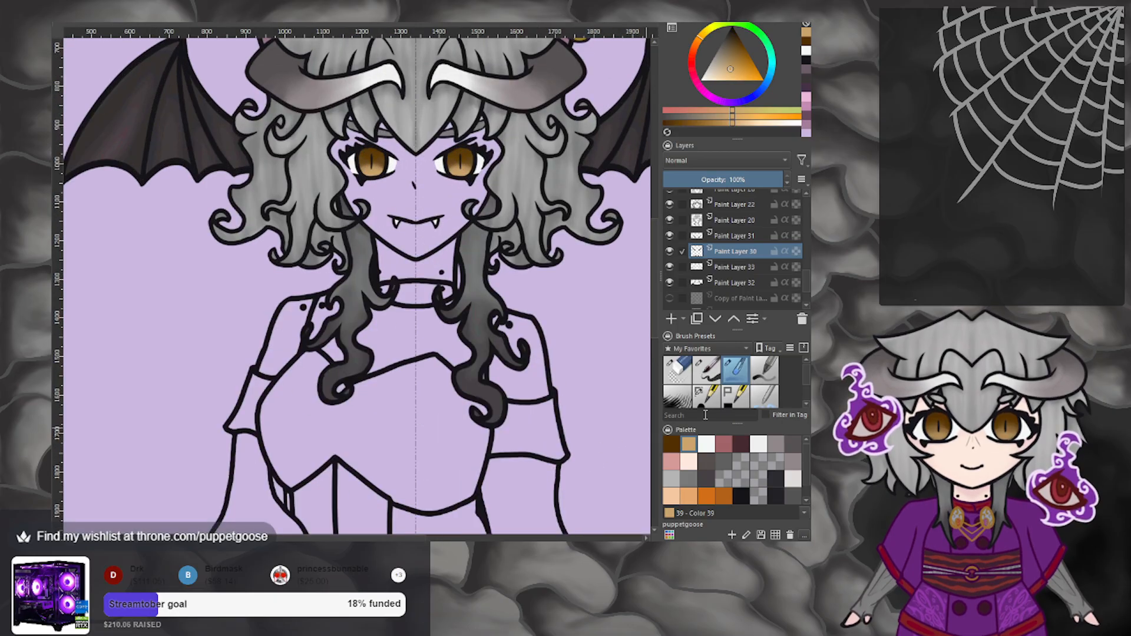
# Add a new paint layer directly above the hidden copy layer, with a painting brush and the pale skin Color 6 ready.
pyautogui.click(691, 463)
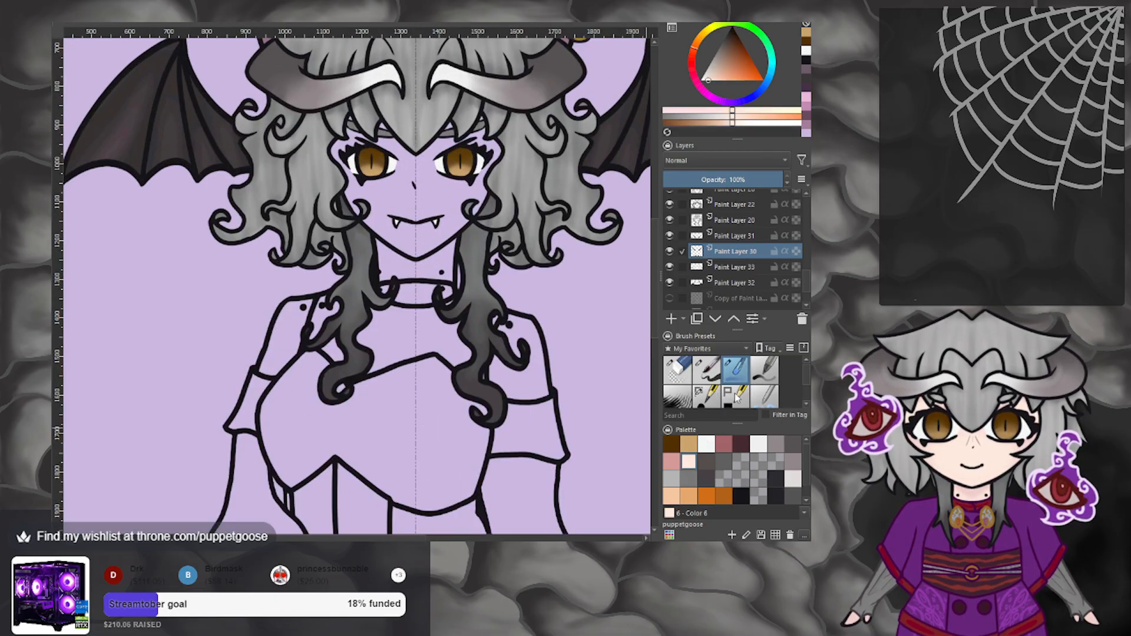
pyautogui.click(706, 404)
pyautogui.click(707, 298)
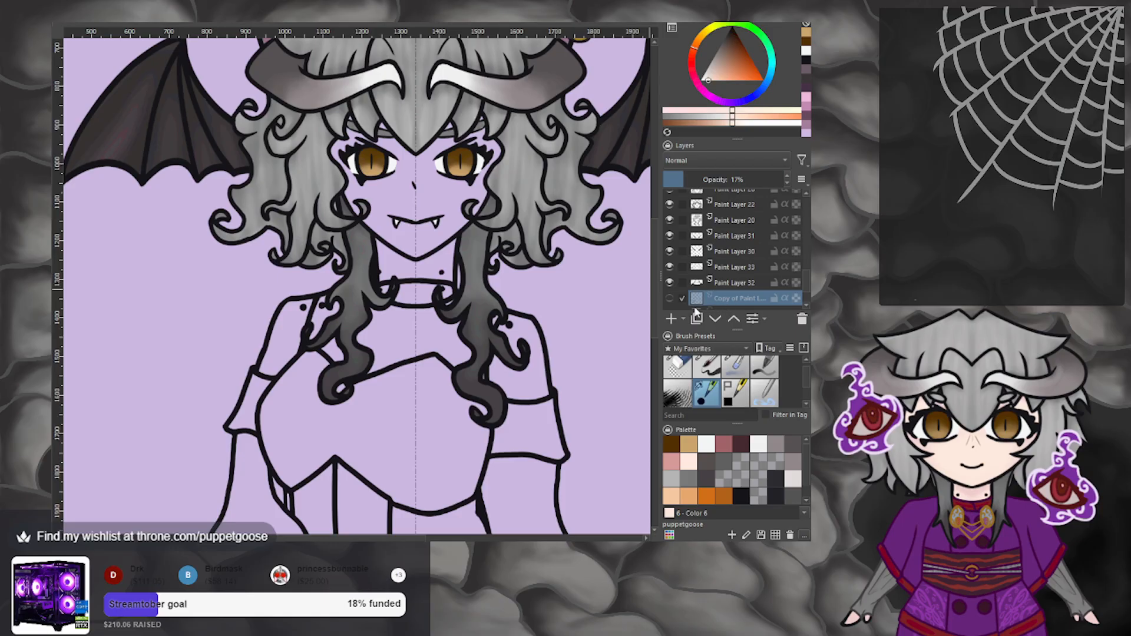
pyautogui.click(671, 319)
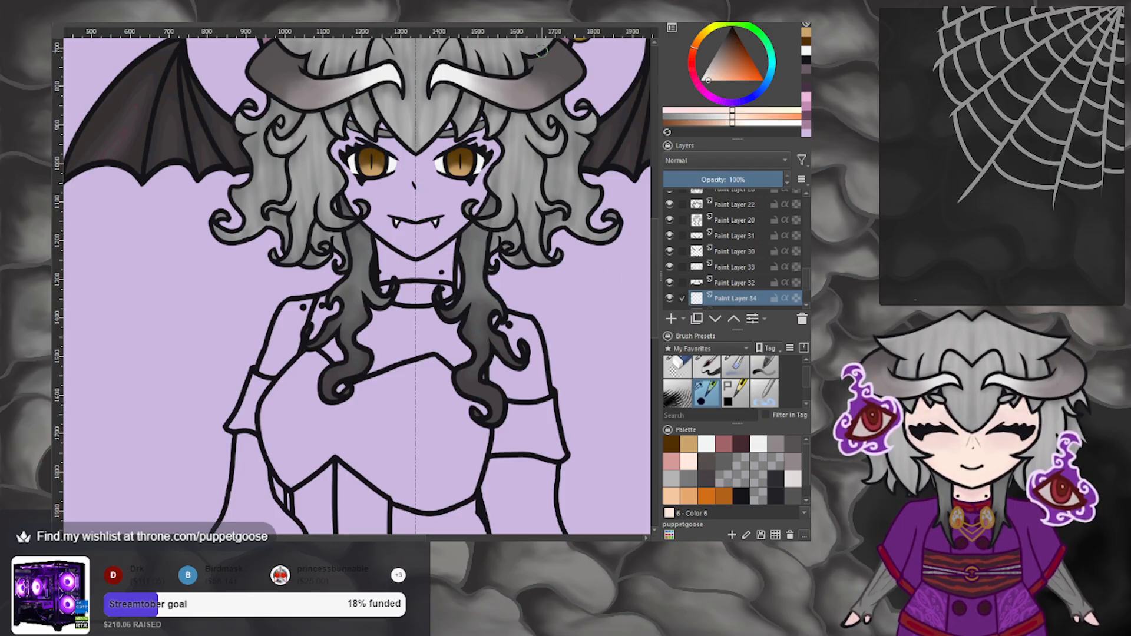
# Try Color 6 and a very pale magenta-pink as flat skin tones on the face, removing each test.
pyautogui.moveTo(345, 146)
pyautogui.mouseDown()
pyautogui.moveTo(351, 177)
pyautogui.moveTo(369, 188)
pyautogui.moveTo(410, 168)
pyautogui.moveTo(413, 235)
pyautogui.moveTo(362, 200)
pyautogui.moveTo(412, 256)
pyautogui.moveTo(392, 238)
pyautogui.moveTo(386, 277)
pyautogui.moveTo(413, 312)
pyautogui.moveTo(452, 273)
pyautogui.mouseUp()
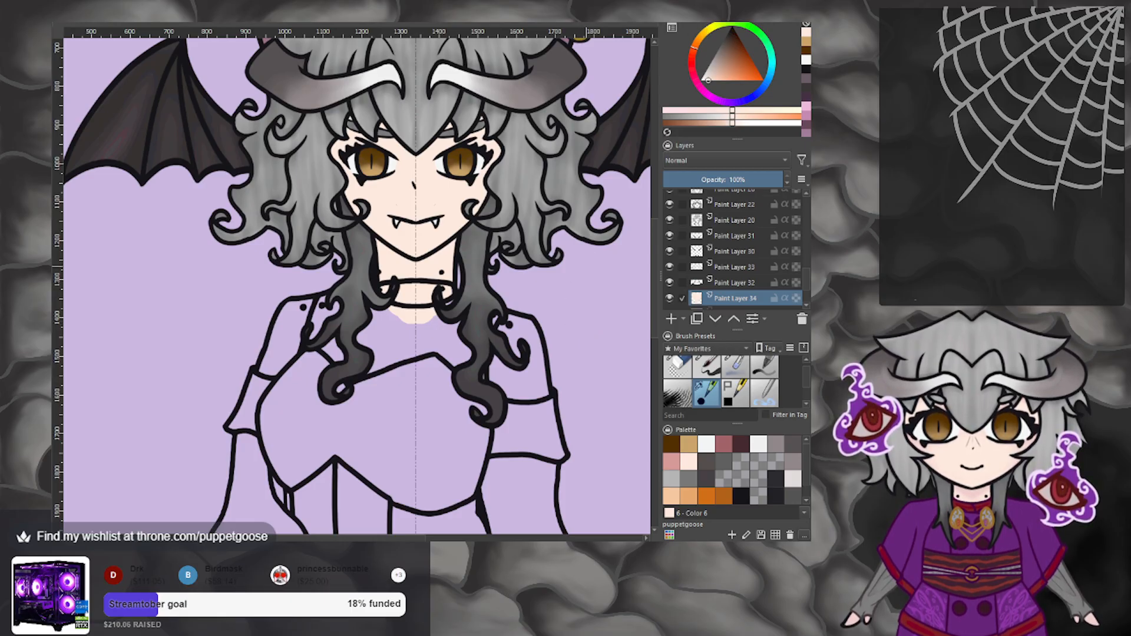
pyautogui.press('Delete')
pyautogui.click(709, 97)
pyautogui.scroll(-2, 451, 170)
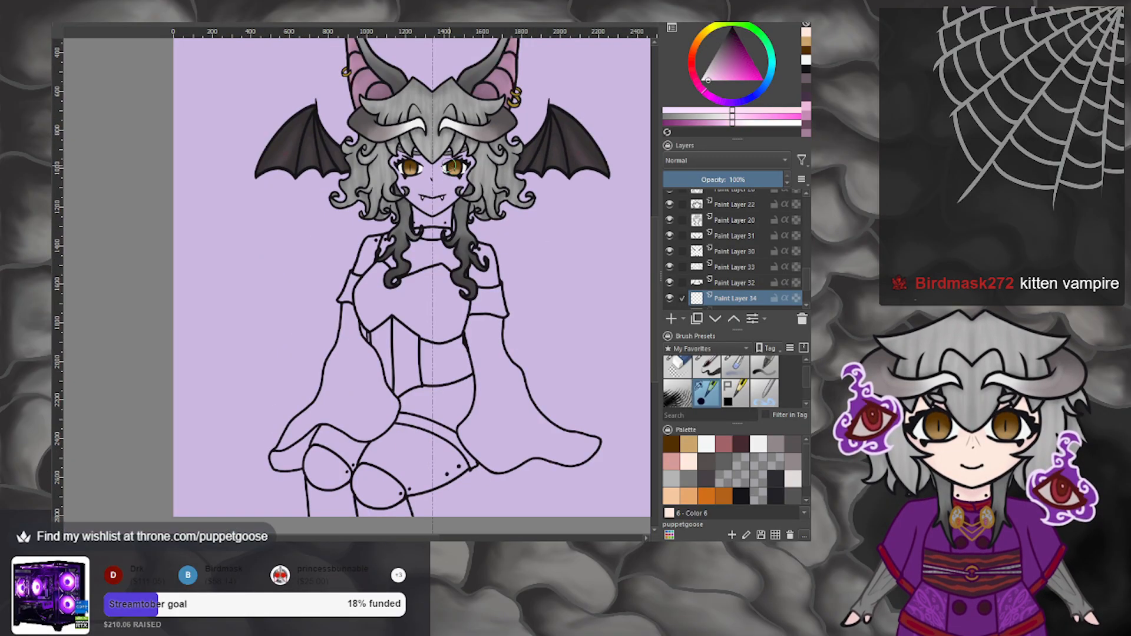
pyautogui.scroll(-2, 451, 159)
pyautogui.scroll(2, 452, 121)
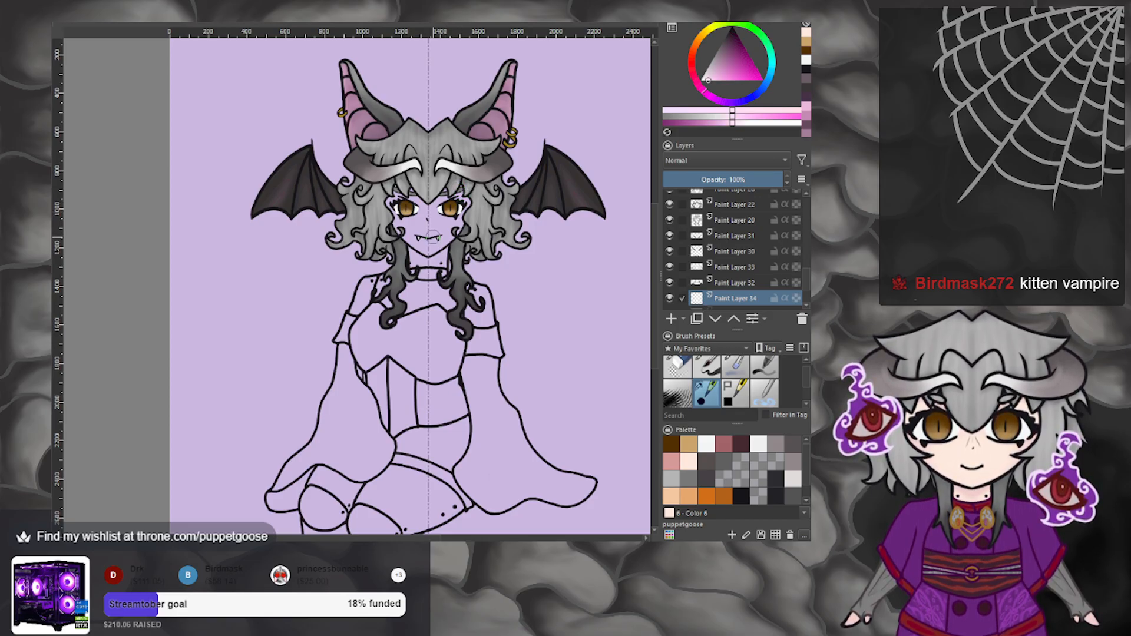
pyautogui.scroll(2, 432, 236)
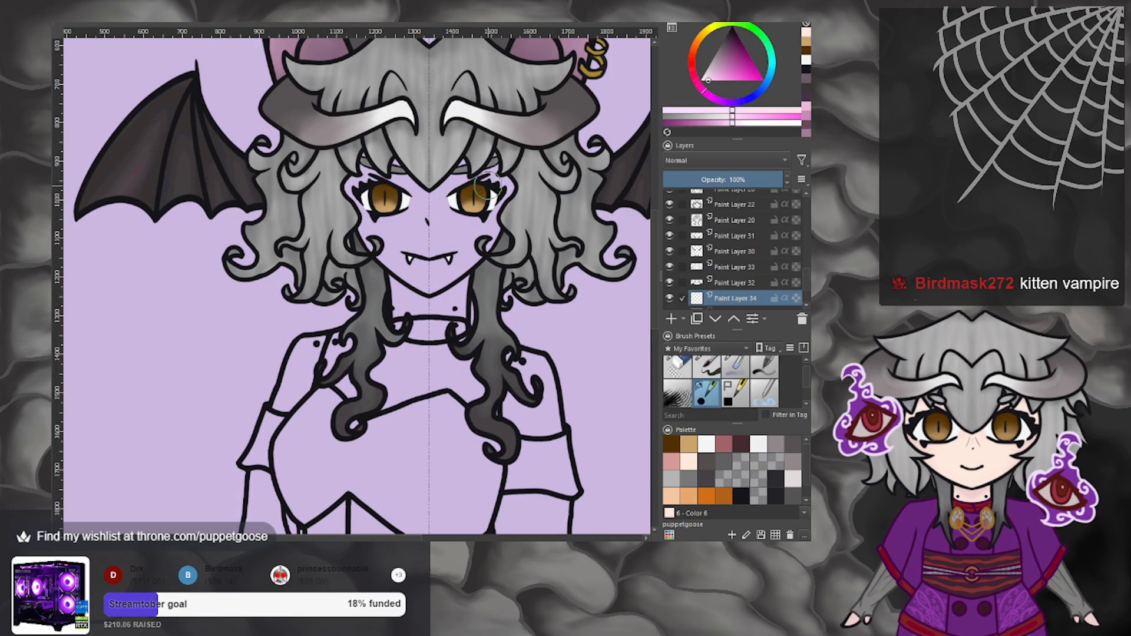
pyautogui.moveTo(710, 76); pyautogui.dragTo(705, 80)
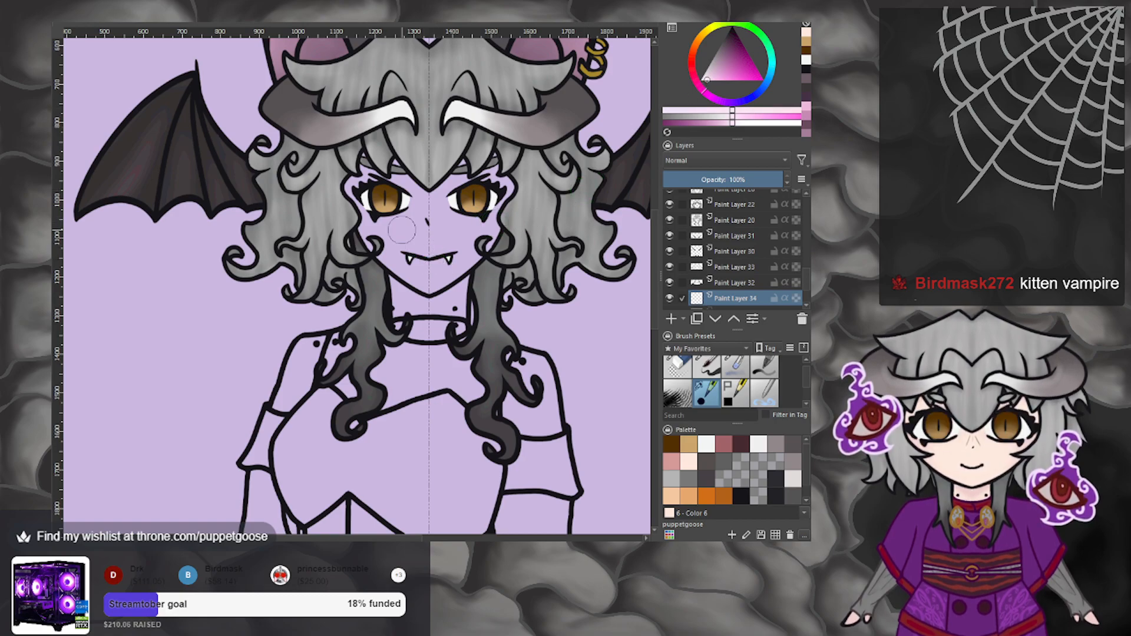
pyautogui.moveTo(362, 180)
pyautogui.mouseDown()
pyautogui.moveTo(353, 189)
pyautogui.moveTo(378, 171)
pyautogui.moveTo(411, 212)
pyautogui.mouseUp()
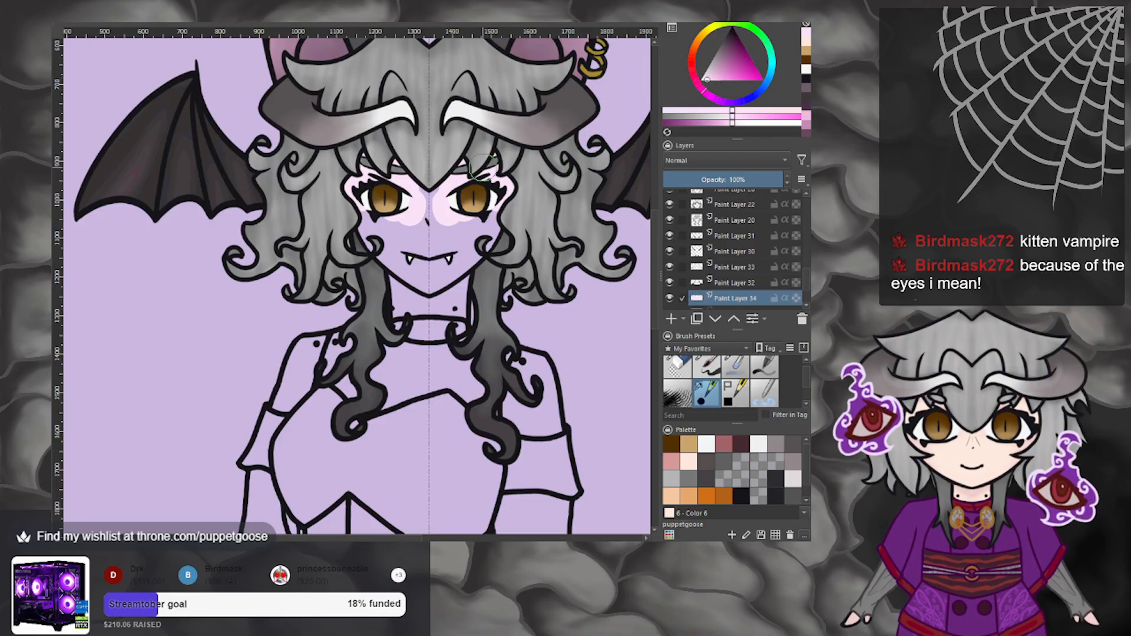
pyautogui.hotkey('ctrl', 'z')
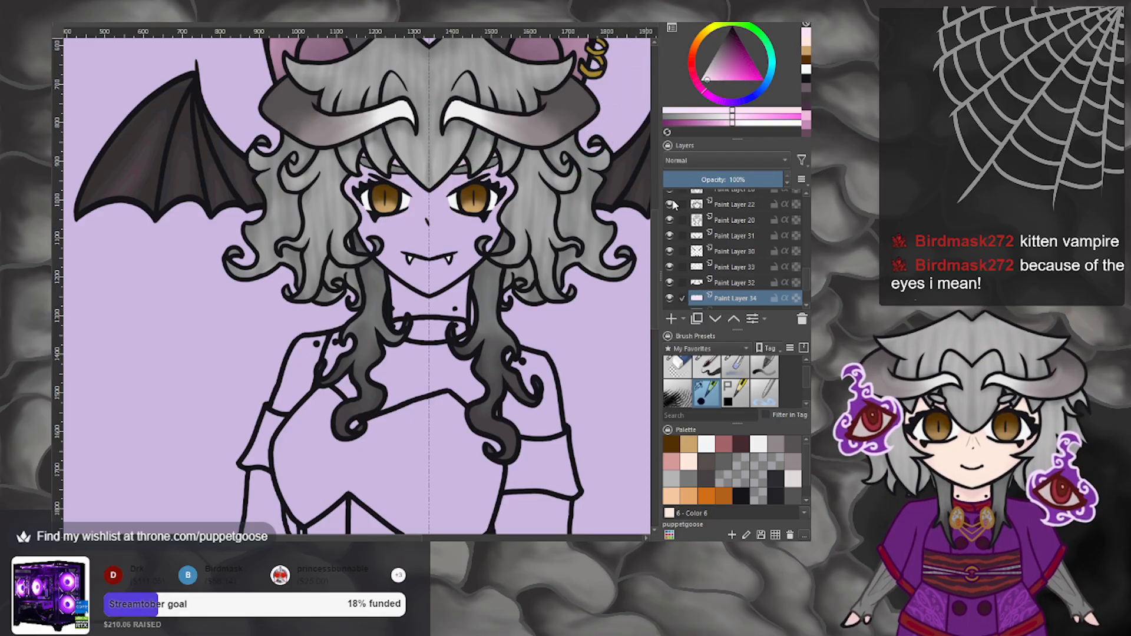
# Mix a pale rosy pink and paint the face and neck flat with it on Paint Layer 34.
pyautogui.click(709, 76)
pyautogui.click(696, 79)
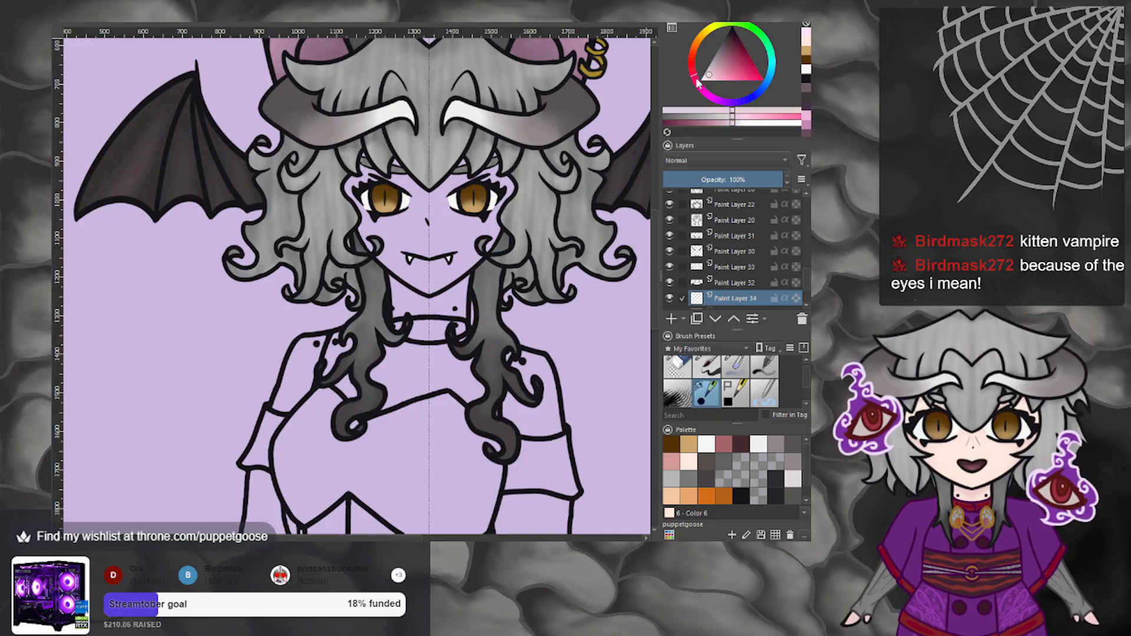
pyautogui.moveTo(377, 212)
pyautogui.mouseDown()
pyautogui.moveTo(361, 181)
pyautogui.moveTo(361, 204)
pyautogui.moveTo(387, 197)
pyautogui.moveTo(403, 233)
pyautogui.moveTo(434, 214)
pyautogui.mouseUp()
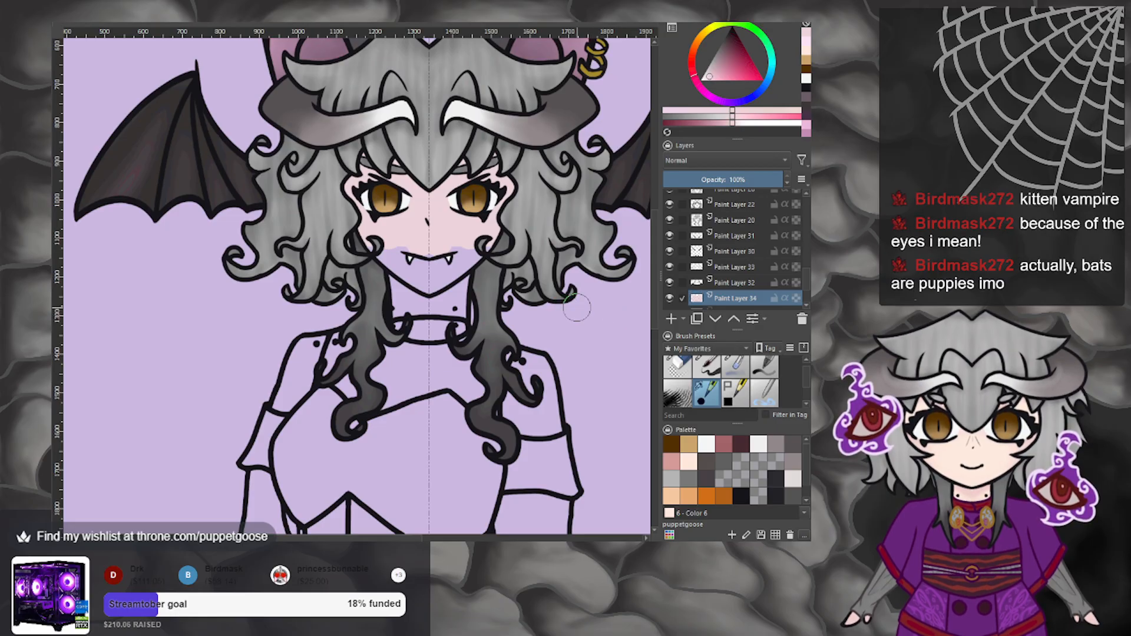
pyautogui.scroll(2, 569, 307)
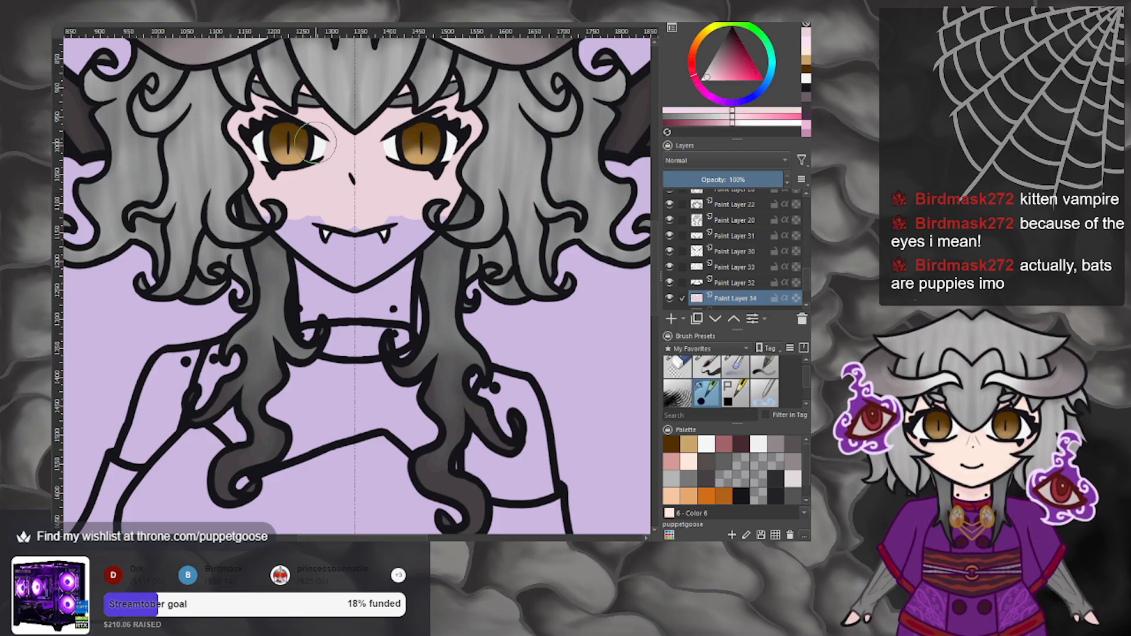
pyautogui.moveTo(296, 131)
pyautogui.mouseDown()
pyautogui.moveTo(347, 181)
pyautogui.moveTo(351, 145)
pyautogui.moveTo(319, 99)
pyautogui.mouseUp()
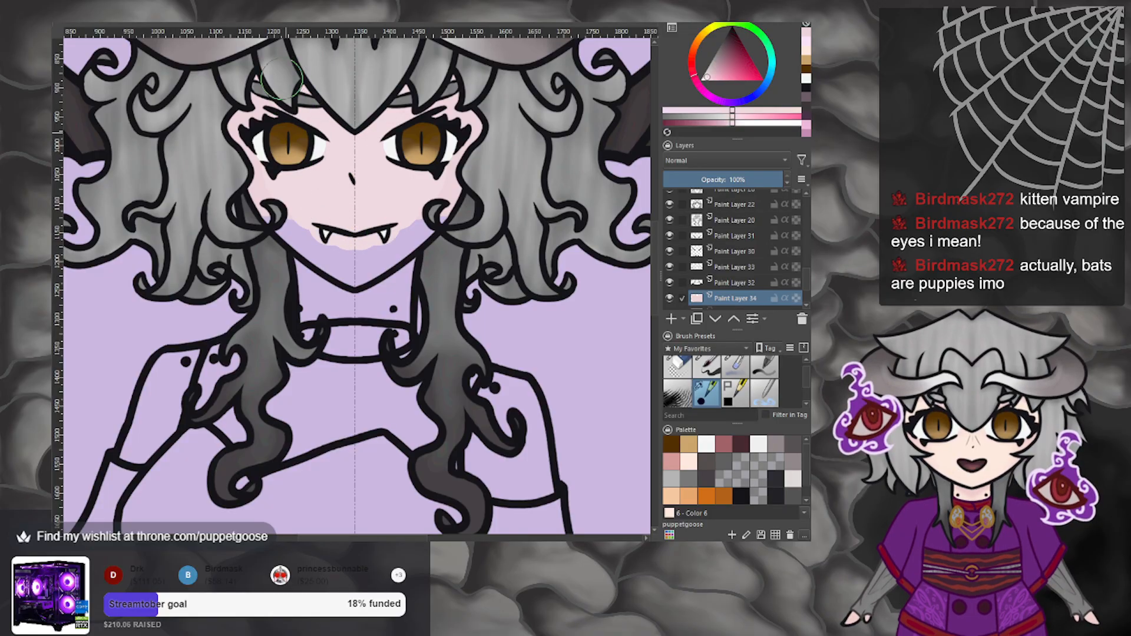
pyautogui.moveTo(285, 224)
pyautogui.mouseDown()
pyautogui.moveTo(330, 250)
pyautogui.moveTo(319, 295)
pyautogui.moveTo(298, 306)
pyautogui.moveTo(330, 383)
pyautogui.mouseUp()
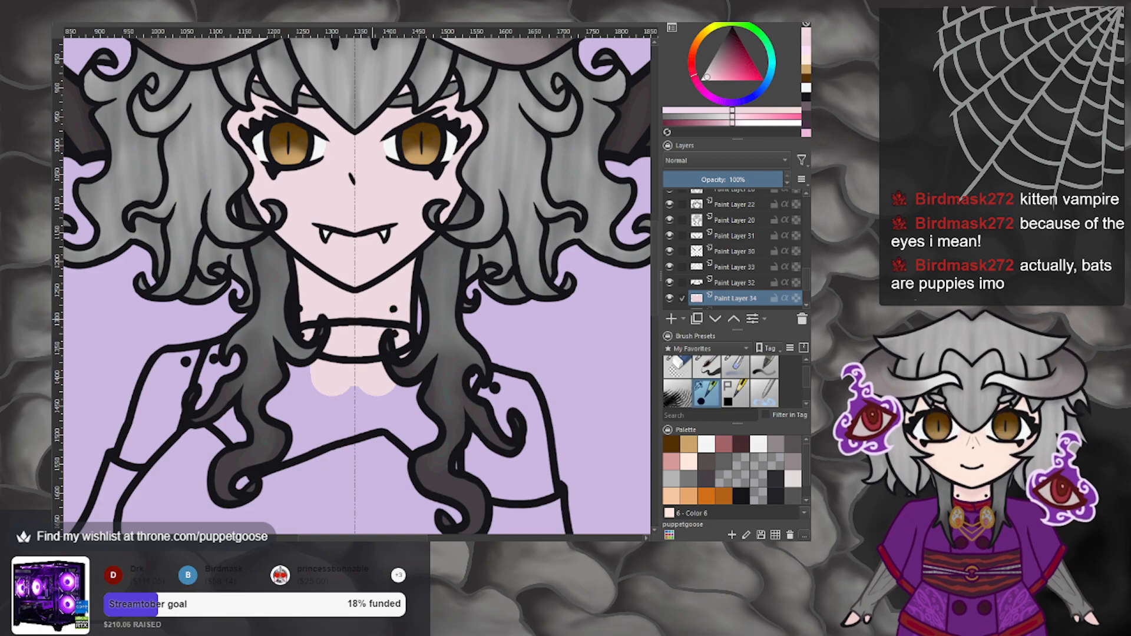
# Extend the flat pale pink skin over the upper chest and the bare shoulders, filling the image-right shoulder down to the sleeve edge.
pyautogui.scroll(-4, 355, 298)
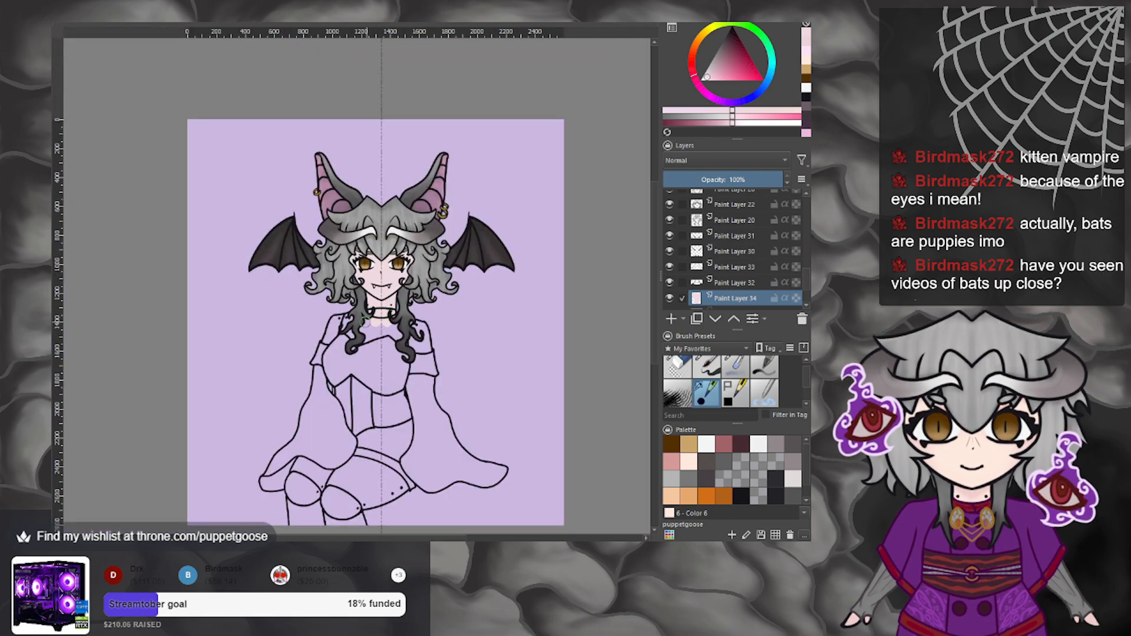
pyautogui.scroll(5, 356, 322)
pyautogui.scroll(2, 354, 321)
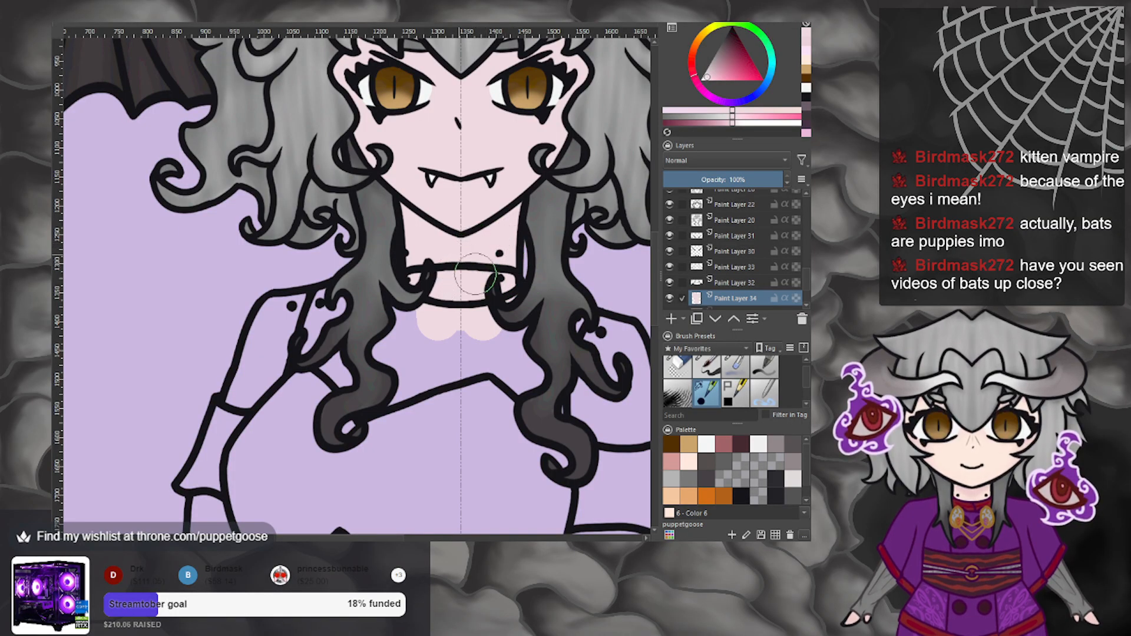
pyautogui.moveTo(509, 205)
pyautogui.mouseDown()
pyautogui.moveTo(491, 255)
pyautogui.moveTo(505, 302)
pyautogui.moveTo(499, 326)
pyautogui.moveTo(463, 353)
pyautogui.moveTo(498, 355)
pyautogui.moveTo(560, 406)
pyautogui.moveTo(592, 361)
pyautogui.moveTo(586, 335)
pyautogui.moveTo(631, 339)
pyautogui.moveTo(633, 371)
pyautogui.mouseUp()
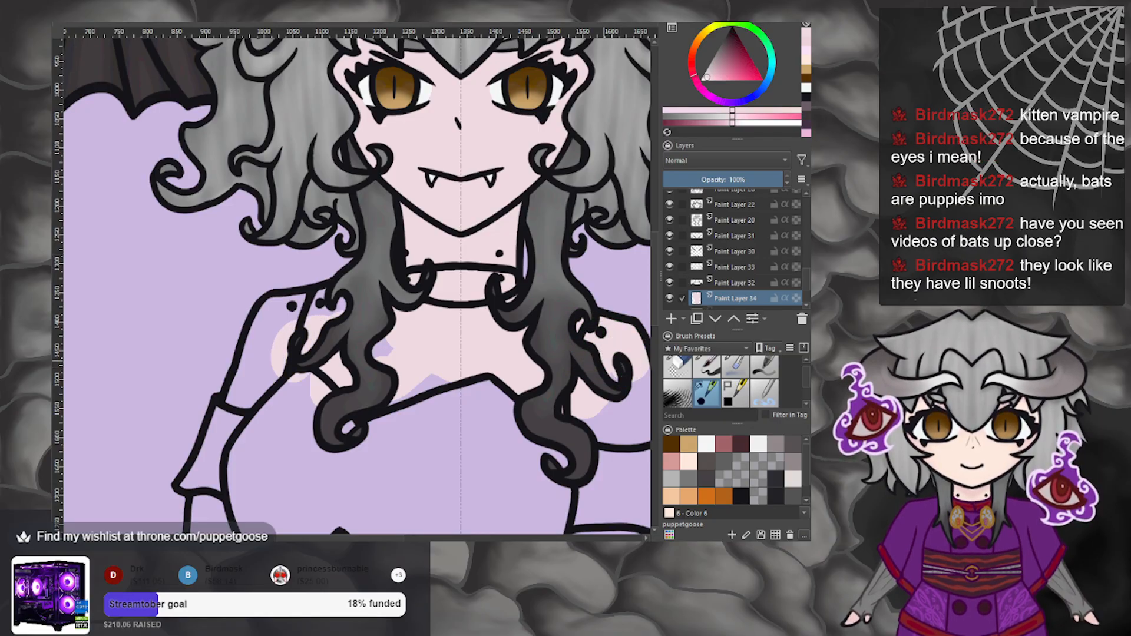
pyautogui.scroll(-2, 487, 323)
pyautogui.scroll(3, 564, 347)
pyautogui.moveTo(564, 347)
pyautogui.mouseDown()
pyautogui.moveTo(510, 312)
pyautogui.moveTo(521, 354)
pyautogui.moveTo(536, 368)
pyautogui.moveTo(551, 354)
pyautogui.moveTo(560, 374)
pyautogui.moveTo(566, 409)
pyautogui.moveTo(555, 418)
pyautogui.moveTo(513, 412)
pyautogui.moveTo(536, 413)
pyautogui.mouseUp()
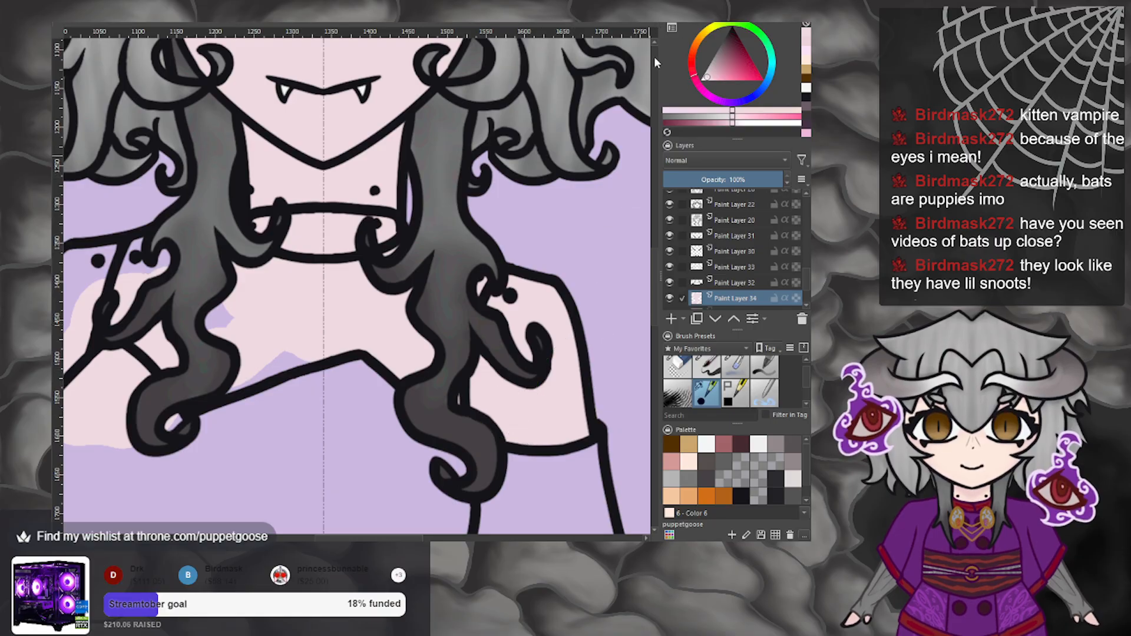
# Try doodling a small bat snout in the pale pink on the empty background beside the shoulder, and undo it.
pyautogui.click(706, 369)
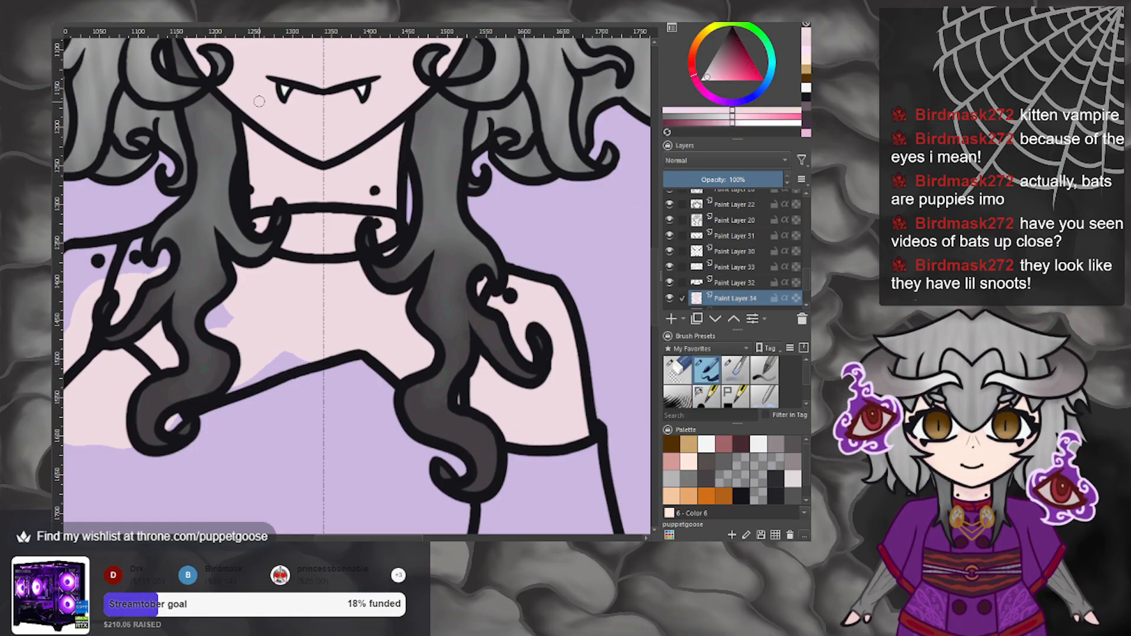
pyautogui.scroll(-2, 260, 178)
pyautogui.scroll(2, 556, 196)
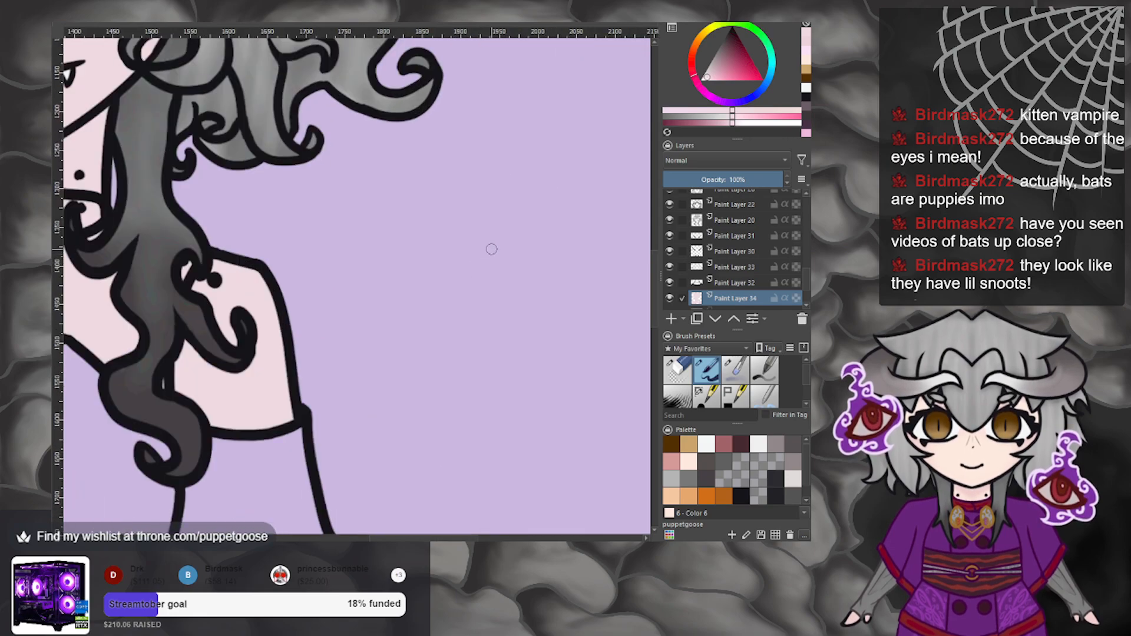
pyautogui.moveTo(482, 186)
pyautogui.mouseDown()
pyautogui.moveTo(443, 224)
pyautogui.moveTo(485, 285)
pyautogui.mouseUp()
pyautogui.moveTo(483, 186)
pyautogui.mouseDown()
pyautogui.moveTo(533, 270)
pyautogui.moveTo(506, 282)
pyautogui.mouseUp()
pyautogui.moveTo(515, 243); pyautogui.dragTo(518, 250)
pyautogui.moveTo(463, 237); pyautogui.dragTo(481, 225)
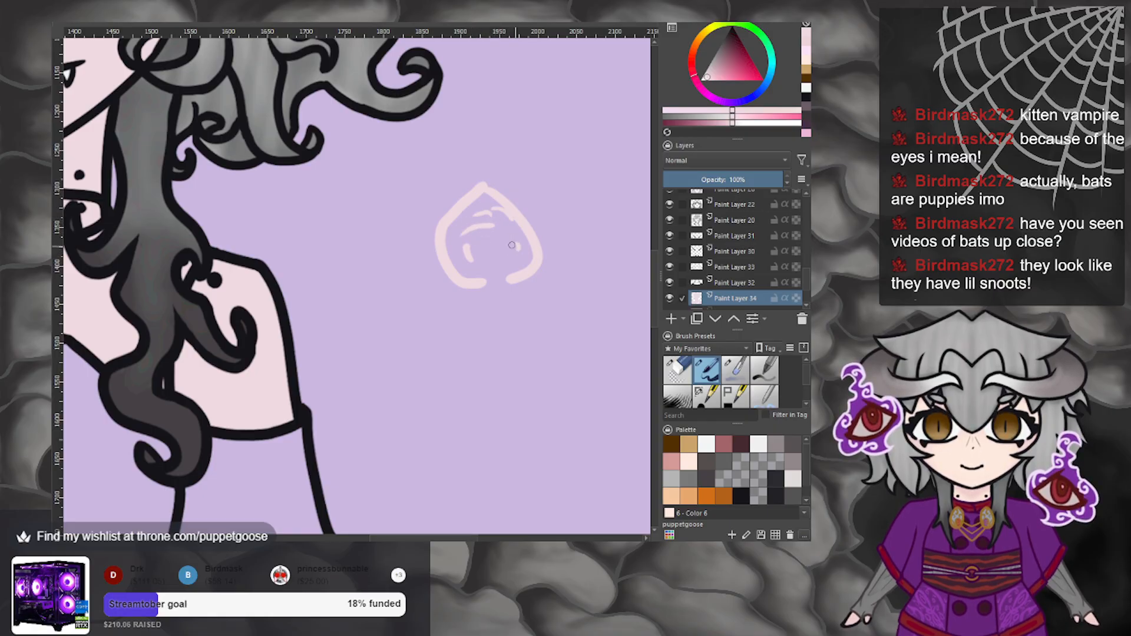
pyautogui.moveTo(468, 252); pyautogui.dragTo(478, 249)
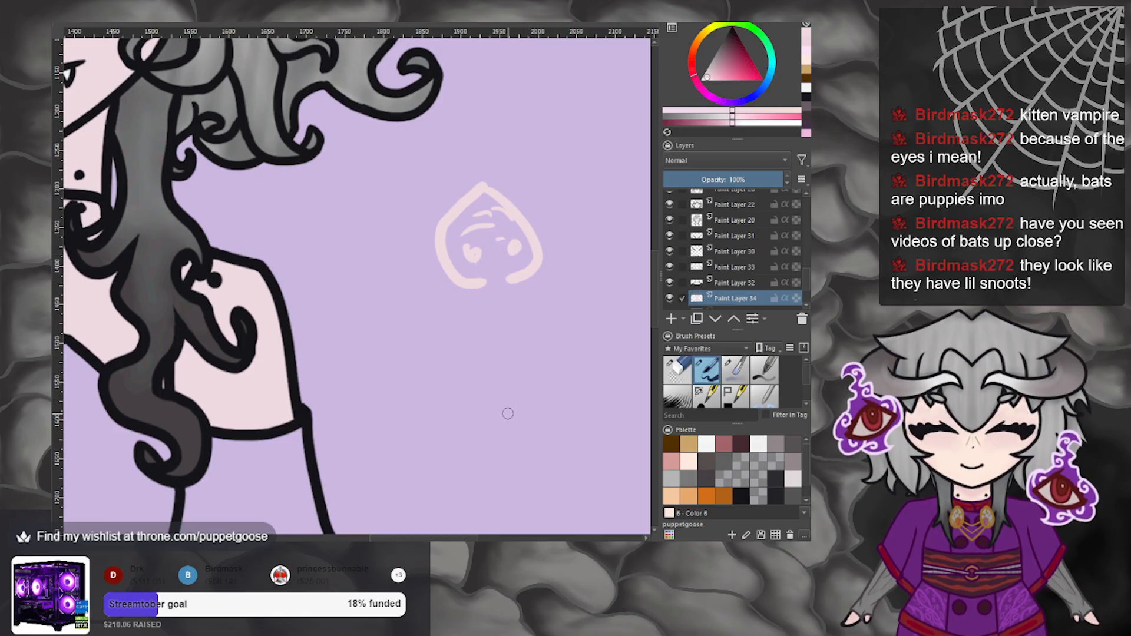
pyautogui.hotkey('ctrl', 'z')
pyautogui.hotkey('ctrl', 'z')
pyautogui.hotkey('ctrl', 'z')
pyautogui.hotkey('ctrl', 'z')
pyautogui.hotkey('ctrl', 'z')
pyautogui.hotkey('ctrl', 'z')
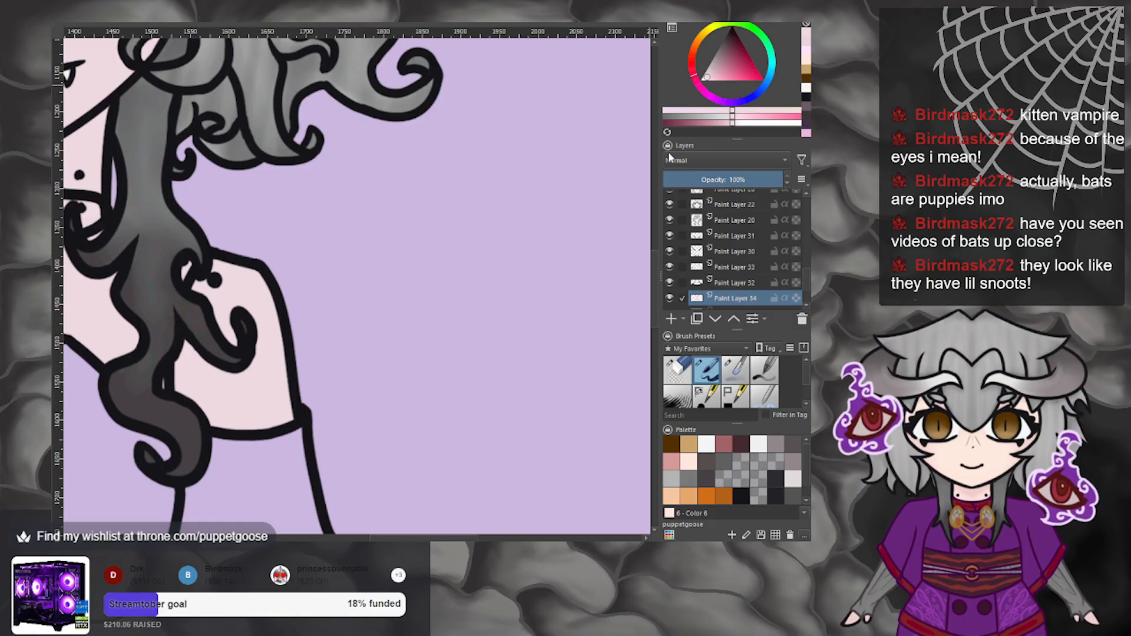
# Doodle a large teardrop-shaped bat snout with nostrils and wrinkles beside the character, using the dark outline Color 29.
pyautogui.click(741, 496)
pyautogui.moveTo(455, 317)
pyautogui.mouseDown()
pyautogui.moveTo(478, 186)
pyautogui.moveTo(448, 321)
pyautogui.moveTo(494, 188)
pyautogui.mouseUp()
pyautogui.hotkey('ctrl', 'z')
pyautogui.hotkey('ctrl', 'z')
pyautogui.moveTo(501, 331)
pyautogui.mouseDown()
pyautogui.moveTo(545, 317)
pyautogui.moveTo(507, 186)
pyautogui.mouseUp()
pyautogui.moveTo(481, 303)
pyautogui.mouseDown()
pyautogui.moveTo(525, 299)
pyautogui.moveTo(504, 255)
pyautogui.moveTo(527, 246)
pyautogui.moveTo(522, 266)
pyautogui.moveTo(533, 253)
pyautogui.moveTo(507, 239)
pyautogui.mouseUp()
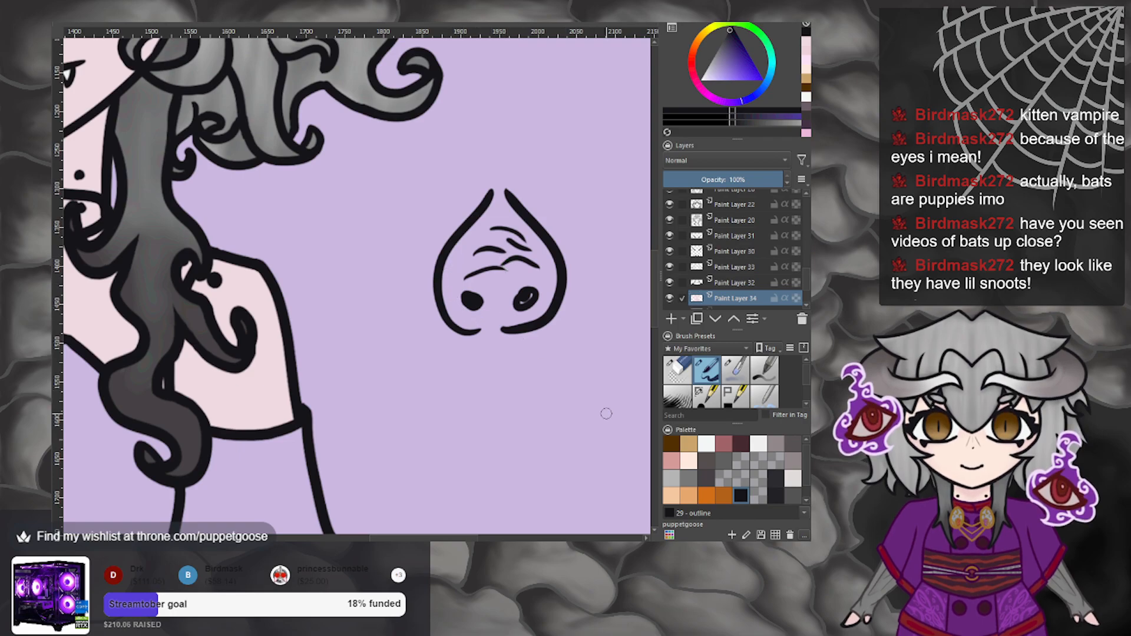
# Add two mismatched eyes with brows beside the bat's snout and a small fanged mouth below it.
pyautogui.moveTo(361, 220)
pyautogui.mouseDown()
pyautogui.moveTo(406, 214)
pyautogui.moveTo(372, 224)
pyautogui.mouseUp()
pyautogui.moveTo(582, 212); pyautogui.dragTo(571, 195)
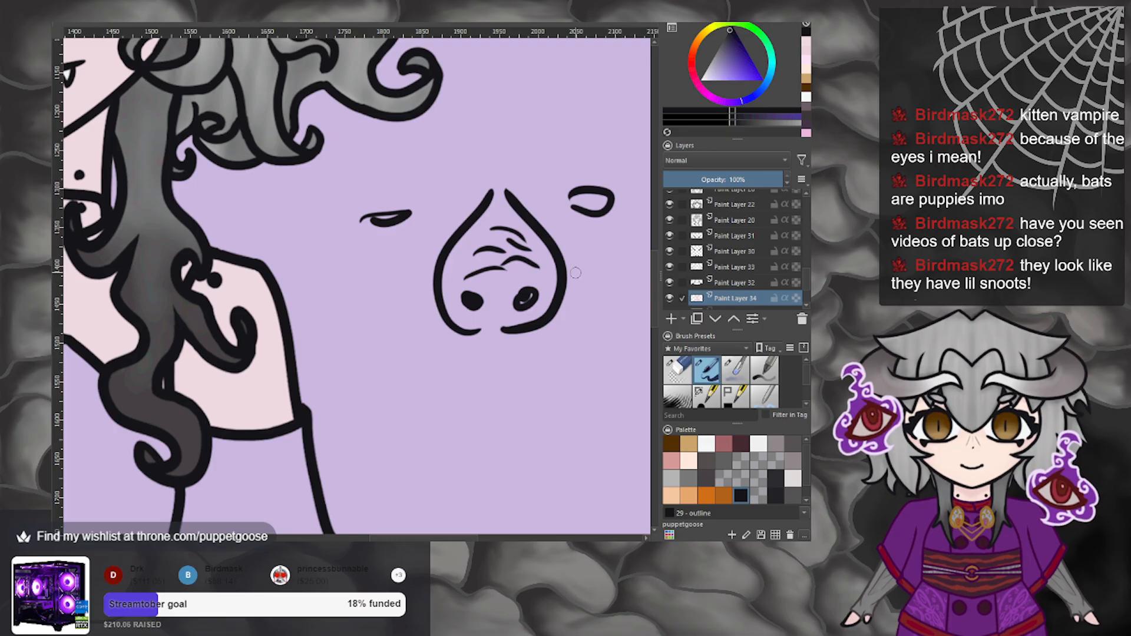
pyautogui.moveTo(390, 195); pyautogui.dragTo(427, 206)
pyautogui.moveTo(398, 183); pyautogui.dragTo(425, 201)
pyautogui.moveTo(541, 187); pyautogui.dragTo(566, 167)
pyautogui.moveTo(489, 370)
pyautogui.mouseDown()
pyautogui.moveTo(459, 368)
pyautogui.moveTo(526, 366)
pyautogui.mouseUp()
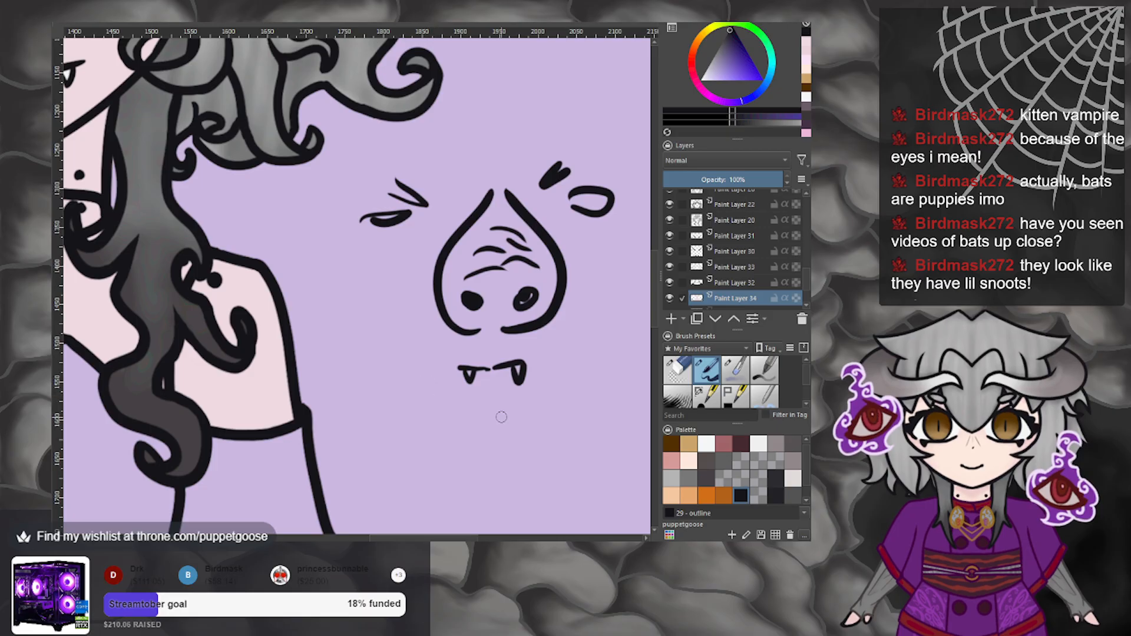
# Draw a small scalloped wing on each side of the bat doodle and the curved jaw lines around its mouth.
pyautogui.moveTo(407, 384)
pyautogui.mouseDown()
pyautogui.moveTo(352, 349)
pyautogui.moveTo(311, 380)
pyautogui.moveTo(398, 400)
pyautogui.mouseUp()
pyautogui.moveTo(577, 357)
pyautogui.mouseDown()
pyautogui.moveTo(615, 339)
pyautogui.moveTo(644, 370)
pyautogui.moveTo(609, 378)
pyautogui.moveTo(636, 371)
pyautogui.mouseUp()
pyautogui.moveTo(481, 411); pyautogui.dragTo(392, 297)
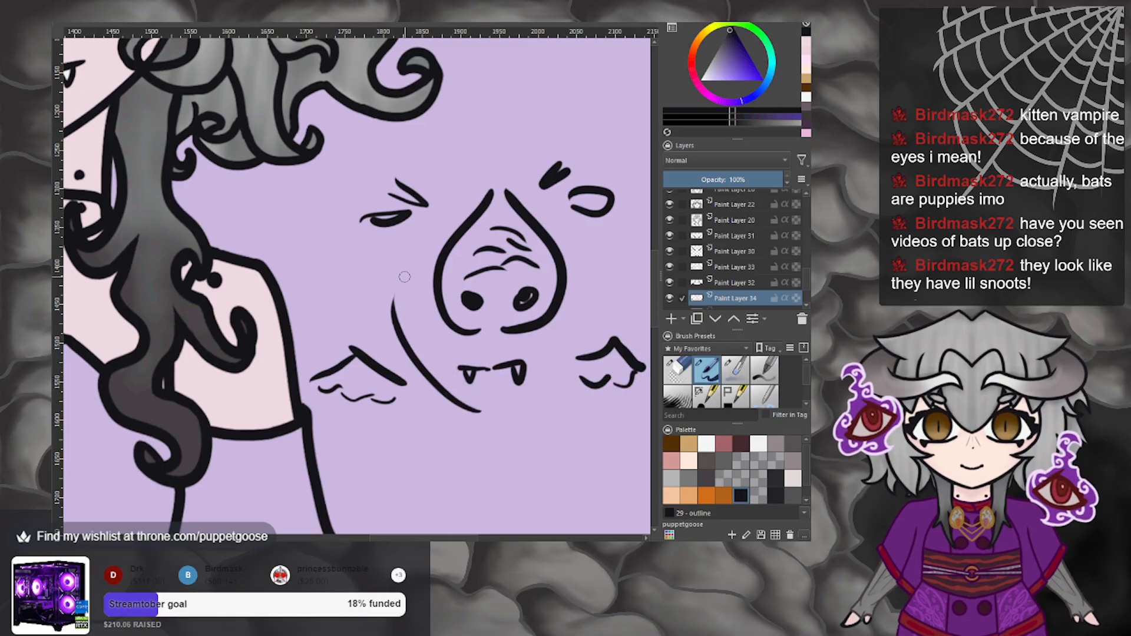
pyautogui.moveTo(522, 414); pyautogui.dragTo(595, 286)
# Draw the bat's pointed ears, the top and sides of its head, and a pupil in the open eye.
pyautogui.moveTo(352, 124)
pyautogui.mouseDown()
pyautogui.moveTo(413, 152)
pyautogui.moveTo(334, 183)
pyautogui.mouseUp()
pyautogui.moveTo(551, 142)
pyautogui.mouseDown()
pyautogui.moveTo(593, 115)
pyautogui.moveTo(625, 159)
pyautogui.mouseUp()
pyautogui.moveTo(420, 145); pyautogui.dragTo(554, 143)
pyautogui.moveTo(331, 176)
pyautogui.mouseDown()
pyautogui.moveTo(386, 306)
pyautogui.moveTo(407, 321)
pyautogui.mouseUp()
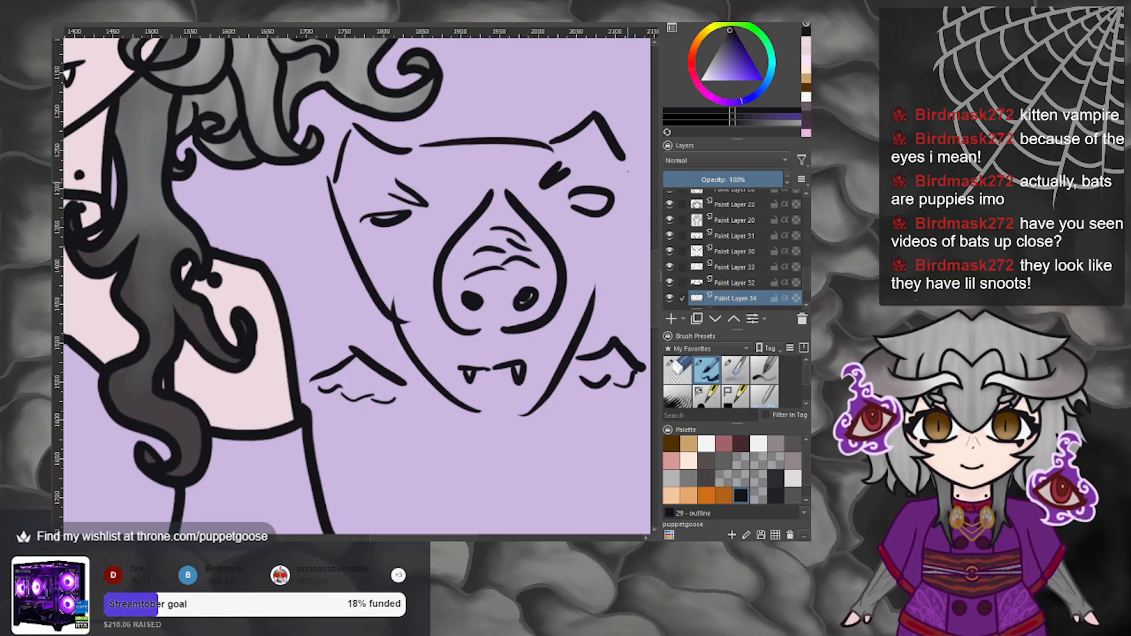
pyautogui.moveTo(633, 169); pyautogui.dragTo(582, 306)
pyautogui.moveTo(586, 197); pyautogui.dragTo(593, 206)
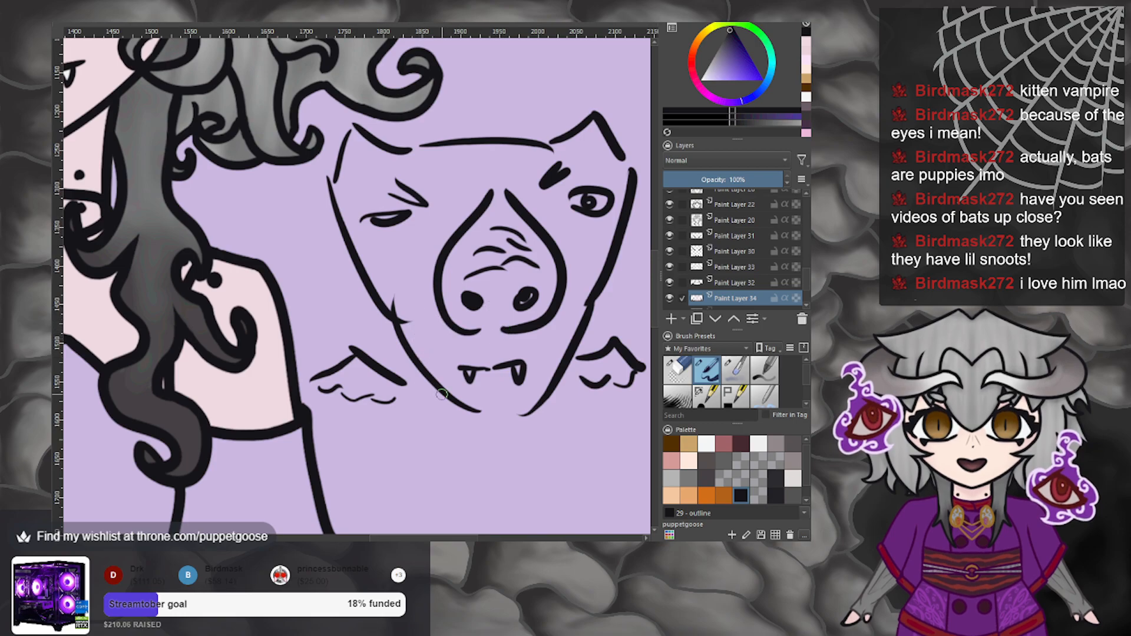
# Draw a small rounded body below the bat's head with two thin legs and clawed feet.
pyautogui.moveTo(429, 383)
pyautogui.mouseDown()
pyautogui.moveTo(420, 435)
pyautogui.moveTo(453, 443)
pyautogui.mouseUp()
pyautogui.moveTo(564, 384)
pyautogui.mouseDown()
pyautogui.moveTo(501, 456)
pyautogui.moveTo(409, 489)
pyautogui.moveTo(421, 486)
pyautogui.moveTo(423, 502)
pyautogui.mouseUp()
pyautogui.moveTo(524, 451)
pyautogui.mouseDown()
pyautogui.moveTo(518, 510)
pyautogui.moveTo(544, 511)
pyautogui.mouseUp()
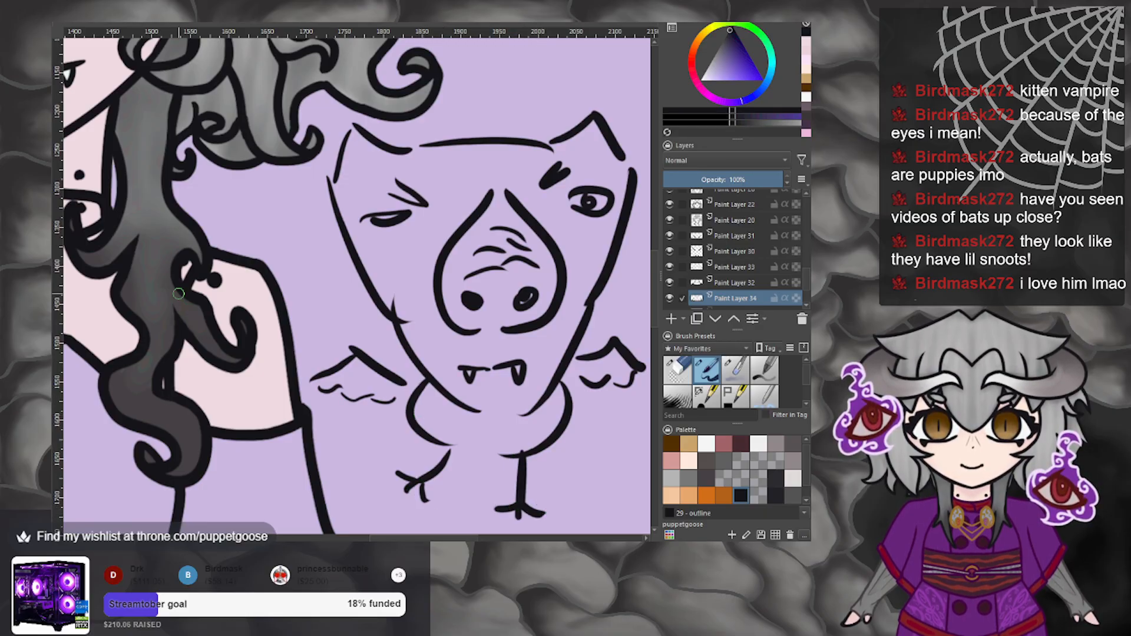
# Undo the strokes of the mirrored pig-faced bat doodles on both sides of the character's shoulders.
pyautogui.scroll(-4, 163, 287)
pyautogui.scroll(-2, 305, 303)
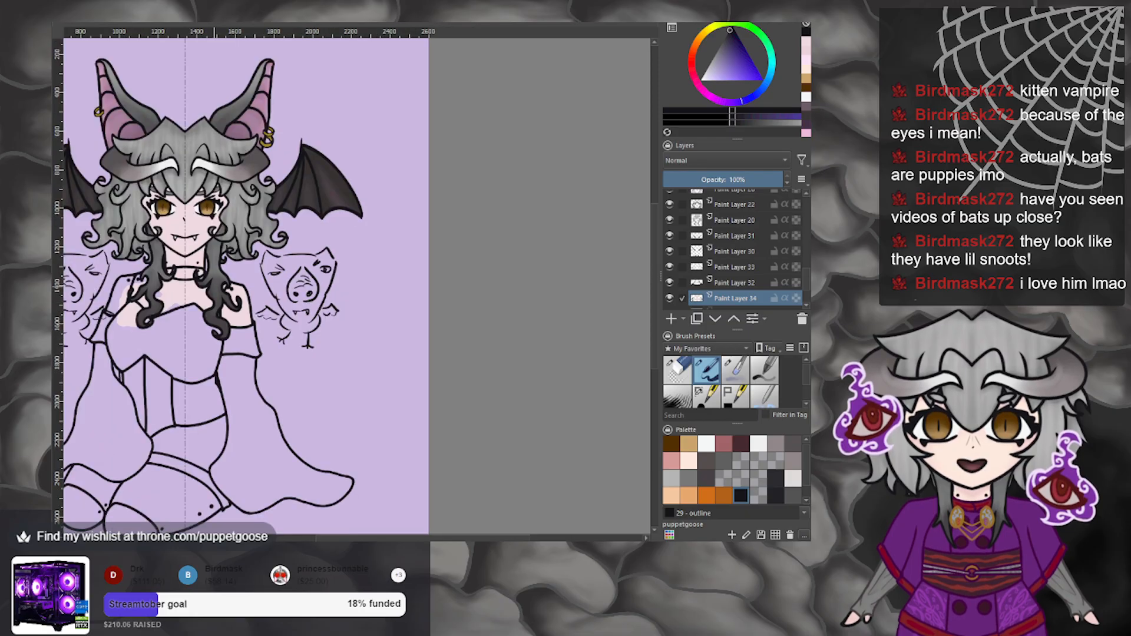
pyautogui.scroll(-2, 360, 326)
pyautogui.scroll(5, 260, 308)
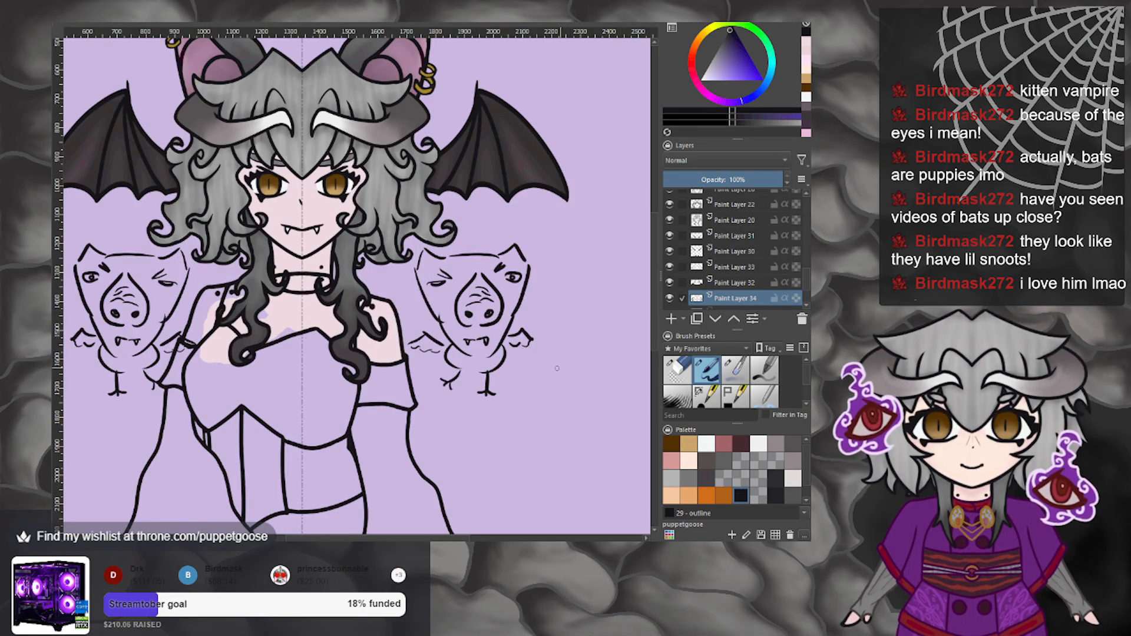
pyautogui.scroll(-1, 537, 409)
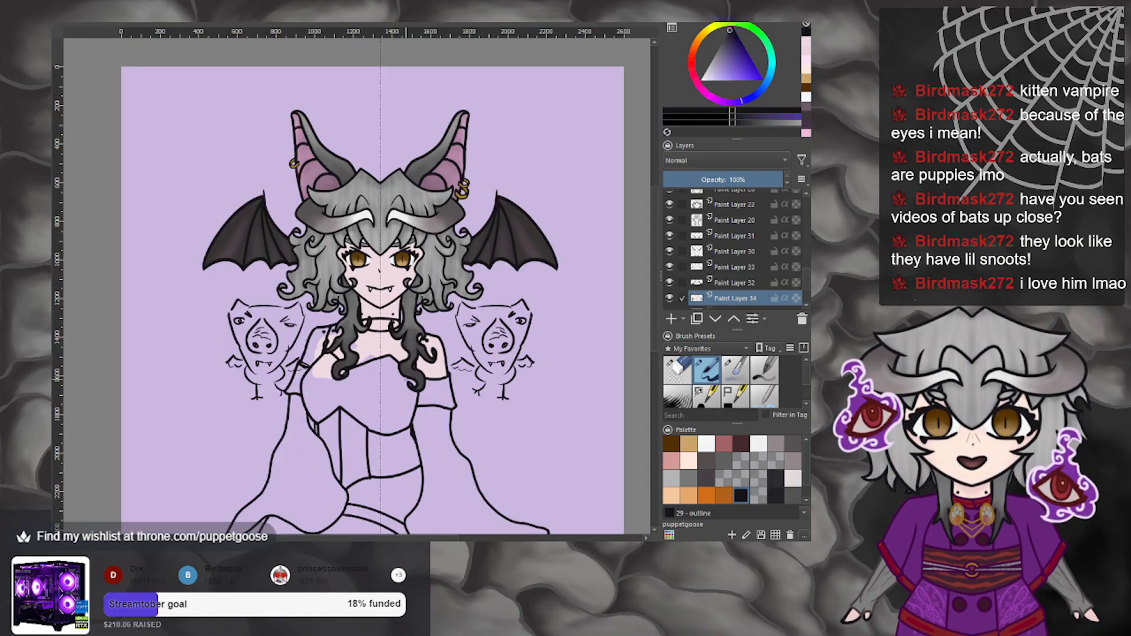
pyautogui.scroll(1, 410, 377)
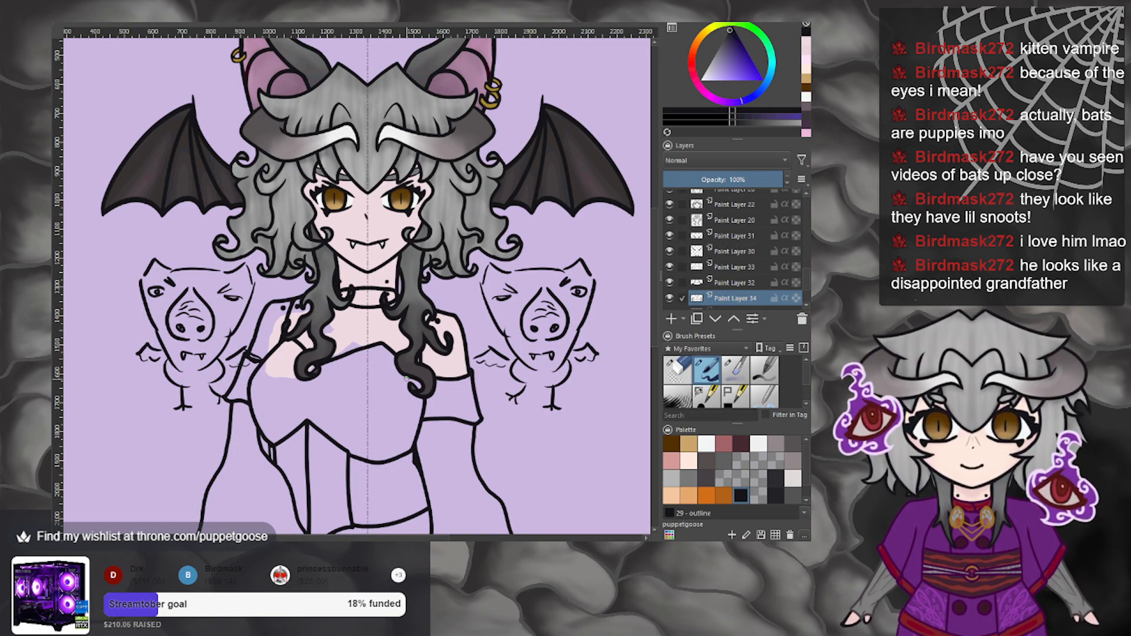
pyautogui.hotkey('ctrl', 'z')
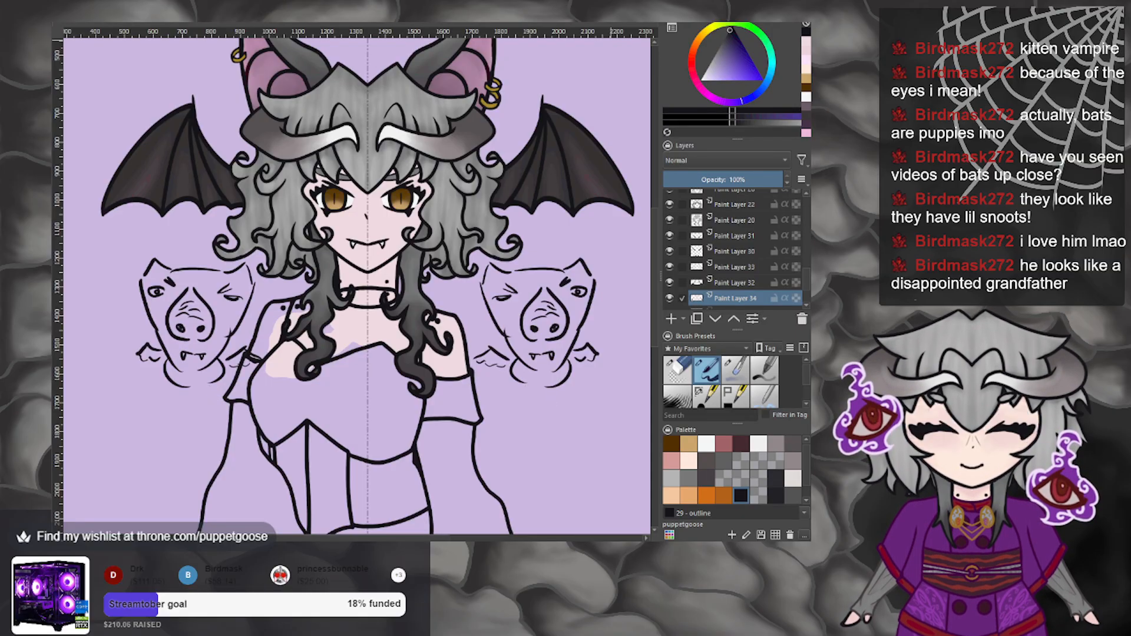
pyautogui.hotkey('ctrl', 'z')
pyautogui.hotkey('ctrl', 'z')
pyautogui.hotkey('ctrl', 'z')
pyautogui.hotkey('ctrl', 'z')
pyautogui.hotkey('ctrl', 'z')
pyautogui.hotkey('ctrl', 'z')
pyautogui.hotkey('ctrl', 'z')
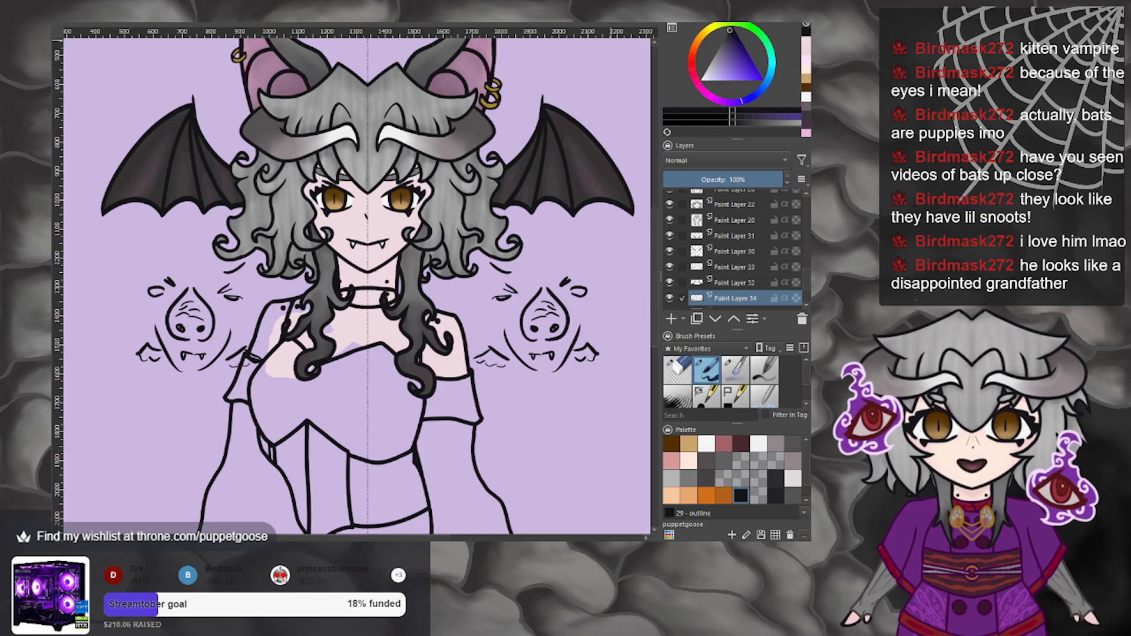
pyautogui.hotkey('ctrl', 'z')
pyautogui.hotkey('ctrl', 'z')
pyautogui.hotkey('ctrl', 'z')
pyautogui.hotkey('ctrl', 'z')
pyautogui.hotkey('ctrl', 'z')
pyautogui.hotkey('ctrl', 'z')
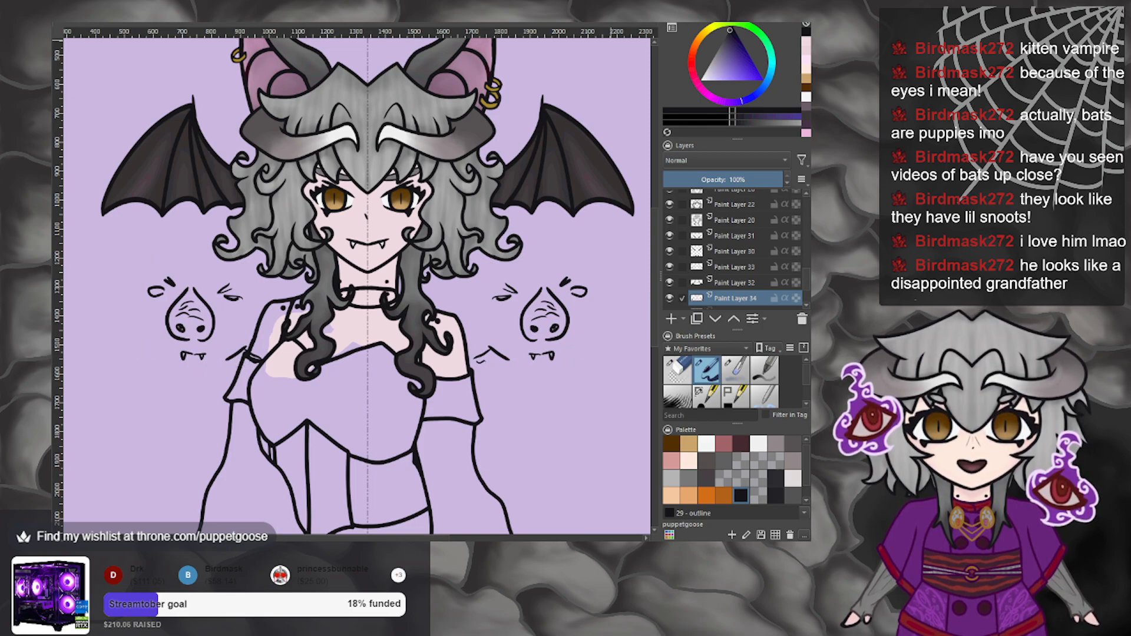
pyautogui.hotkey('ctrl', 'z')
pyautogui.hotkey('ctrl', 'z')
pyautogui.hotkey('ctrl', 'z')
pyautogui.hotkey('ctrl', 'z')
pyautogui.hotkey('ctrl', 'z')
pyautogui.hotkey('ctrl', 'z')
pyautogui.hotkey('ctrl', 'z')
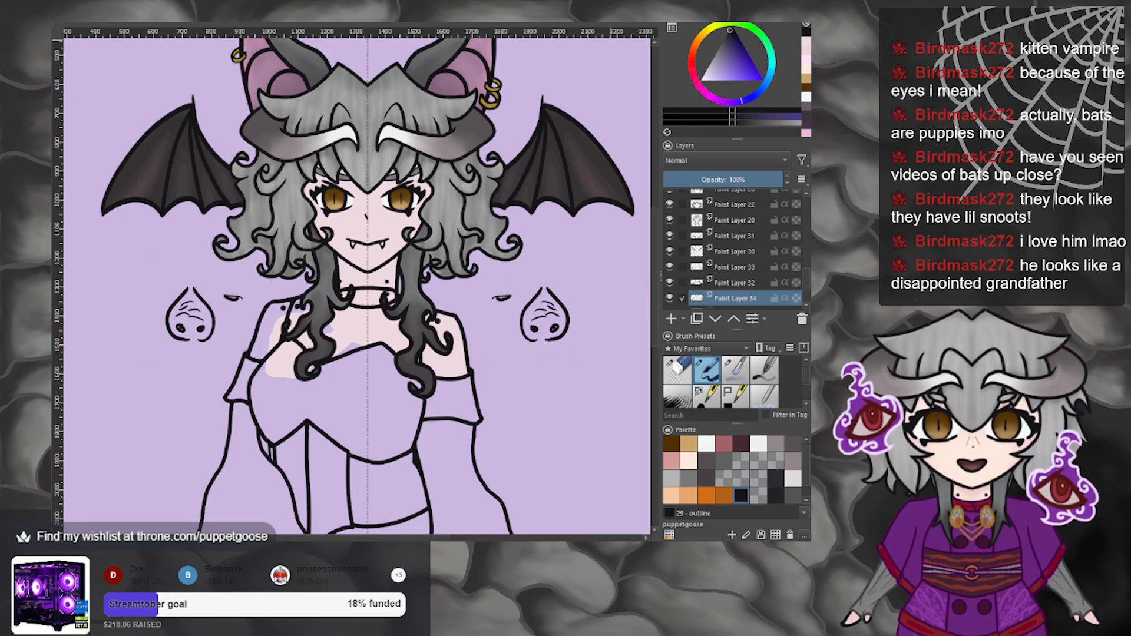
pyautogui.hotkey('ctrl', 'z')
pyautogui.hotkey('ctrl', 'z')
pyautogui.hotkey('ctrl', 'z')
pyautogui.hotkey('ctrl', 'z')
pyautogui.hotkey('ctrl', 'z')
pyautogui.hotkey('ctrl', 'z')
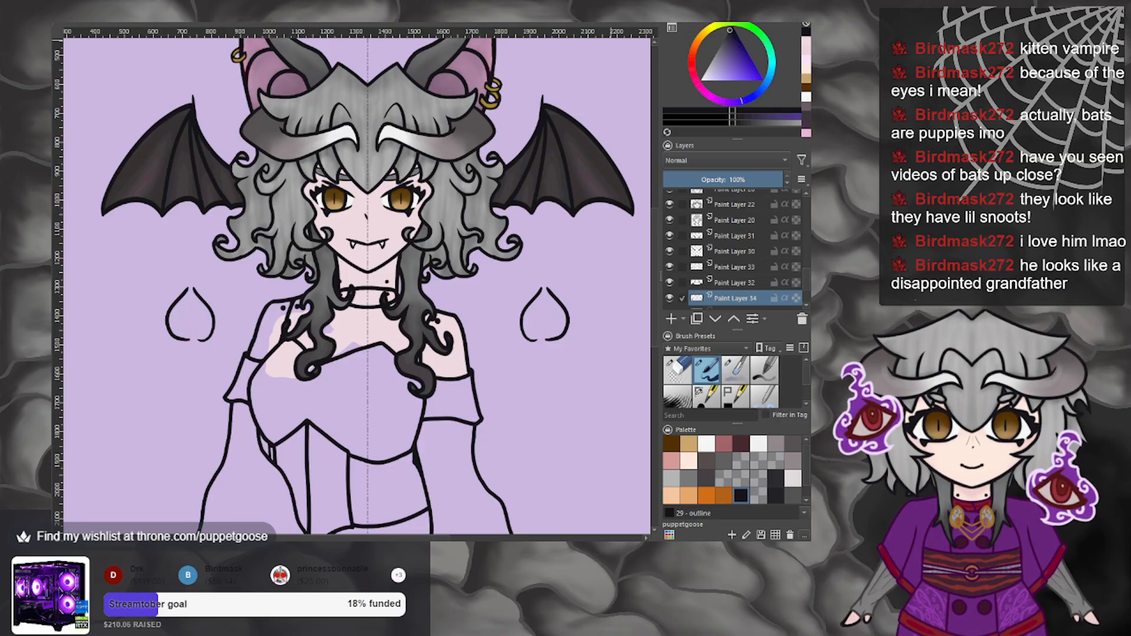
# Finish the pale pink skin base on the chest and shoulder, and clear the colour spilling over the bodice.
pyautogui.scroll(3, 301, 302)
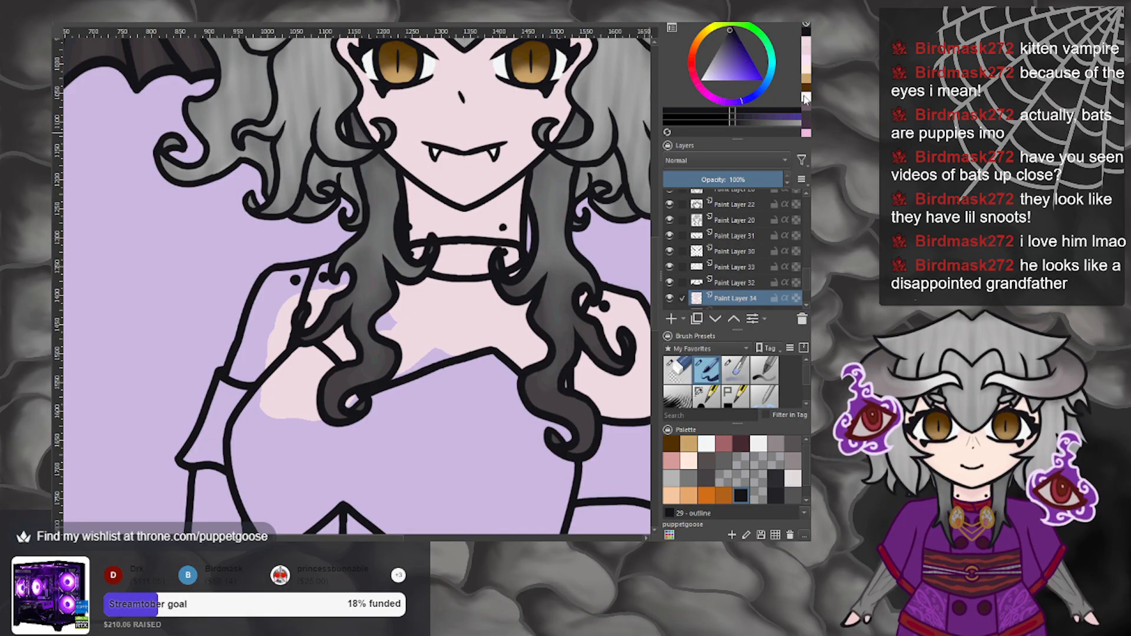
pyautogui.click(807, 54)
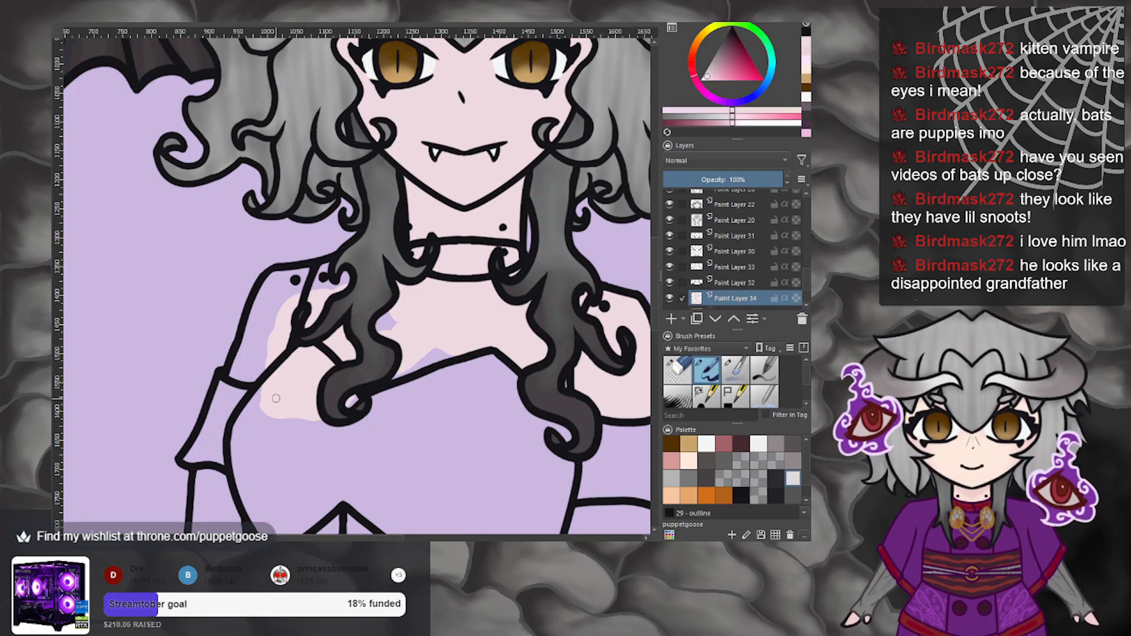
pyautogui.click(707, 393)
pyautogui.moveTo(271, 420)
pyautogui.mouseDown()
pyautogui.moveTo(308, 365)
pyautogui.moveTo(341, 397)
pyautogui.moveTo(330, 399)
pyautogui.moveTo(342, 434)
pyautogui.moveTo(318, 425)
pyautogui.moveTo(340, 430)
pyautogui.moveTo(394, 354)
pyautogui.moveTo(392, 329)
pyautogui.moveTo(383, 360)
pyautogui.moveTo(453, 336)
pyautogui.moveTo(384, 365)
pyautogui.moveTo(361, 353)
pyautogui.moveTo(355, 313)
pyautogui.mouseUp()
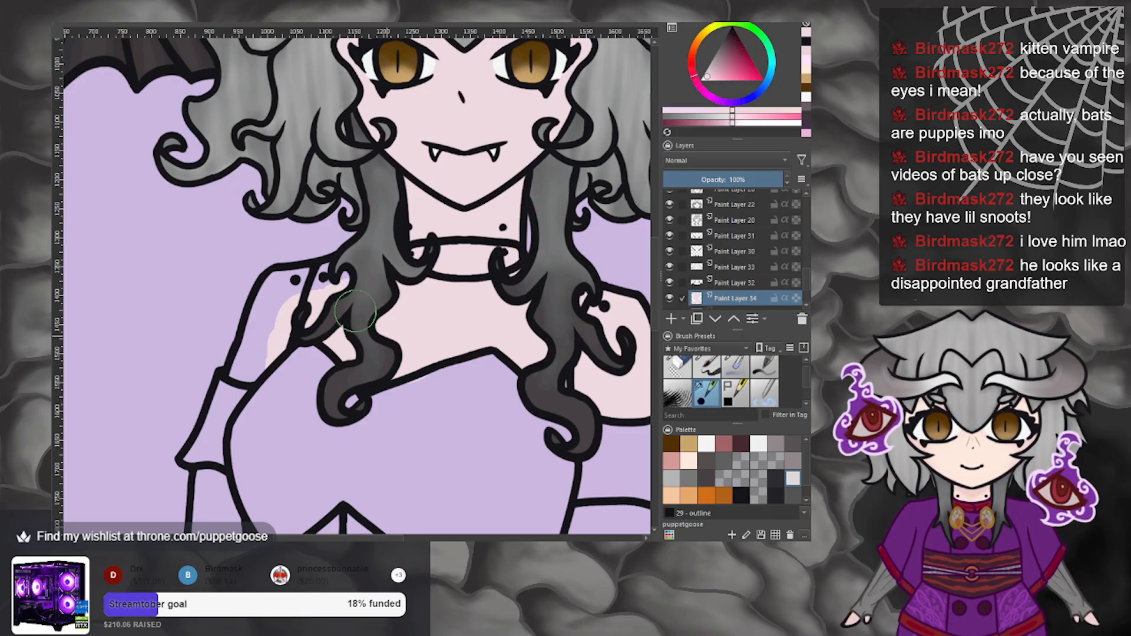
pyautogui.press('m')
pyautogui.moveTo(459, 359)
pyautogui.mouseDown()
pyautogui.moveTo(431, 306)
pyautogui.moveTo(383, 279)
pyautogui.moveTo(435, 292)
pyautogui.moveTo(463, 349)
pyautogui.moveTo(442, 312)
pyautogui.mouseUp()
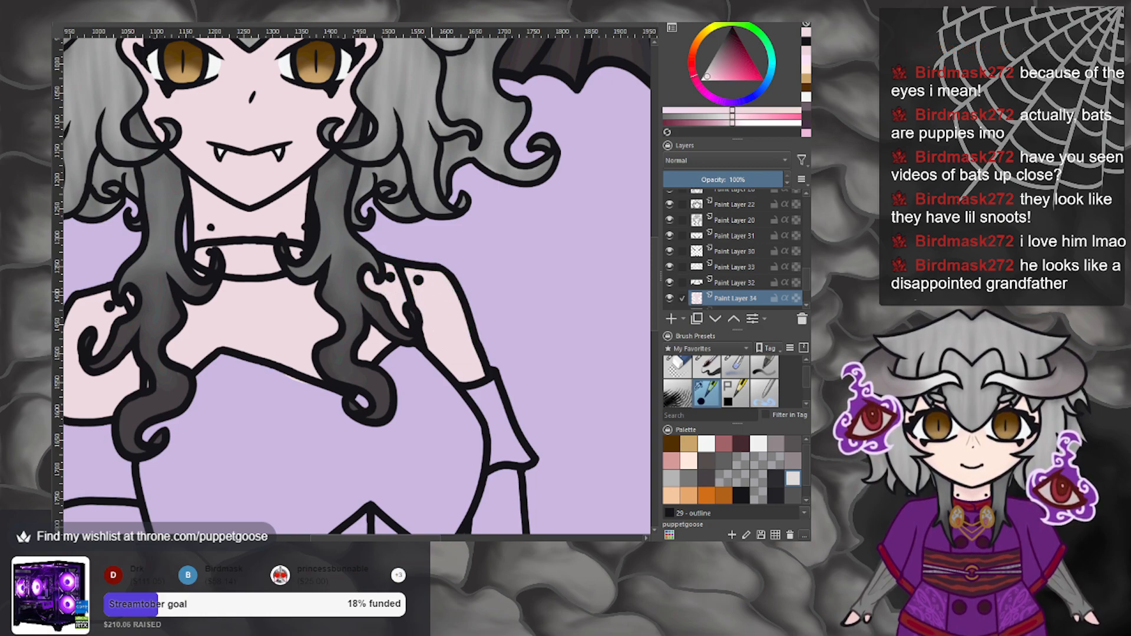
pyautogui.scroll(4, 452, 290)
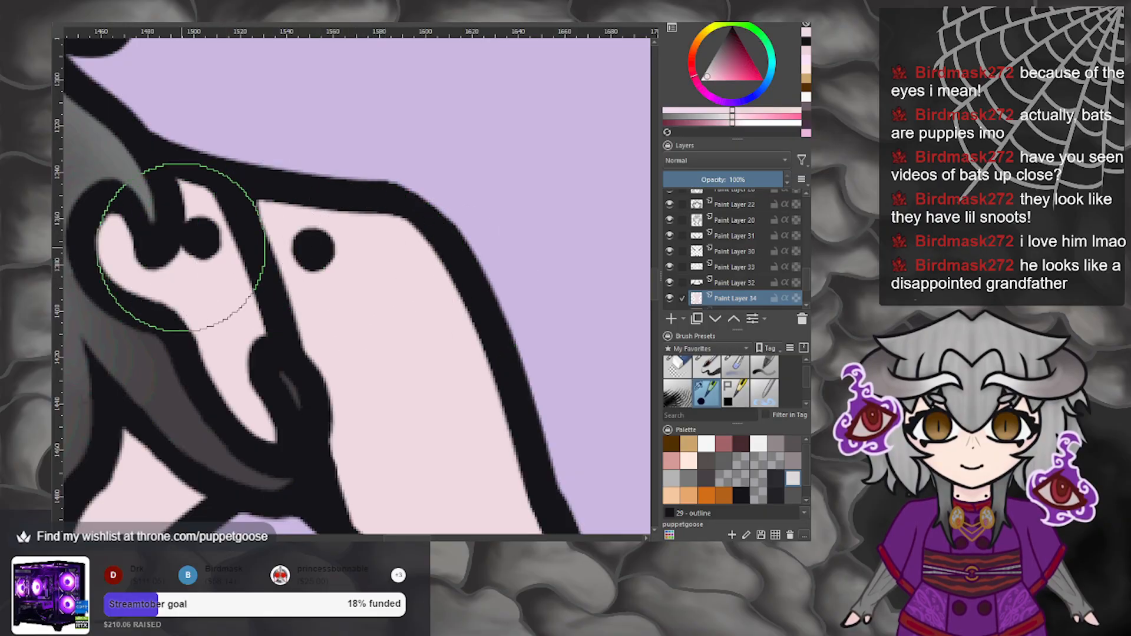
# Paint the thighs, knees and lower legs with the same pale pink skin colour, staying inside the outlines.
pyautogui.scroll(-8, 448, 341)
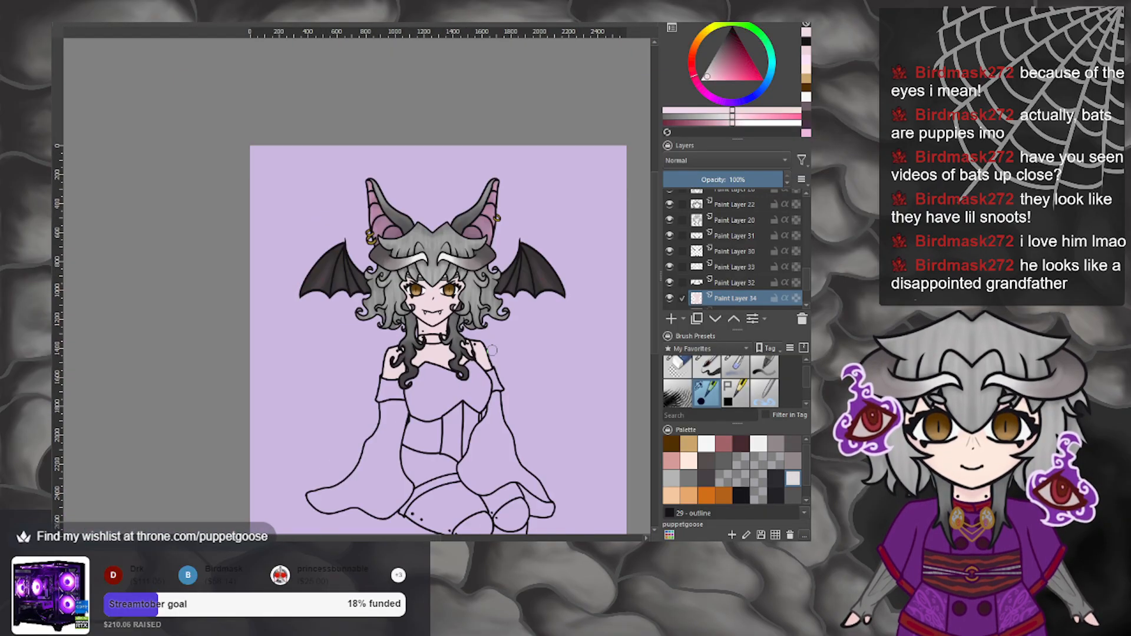
pyautogui.scroll(-2, 493, 350)
pyautogui.scroll(6, 472, 456)
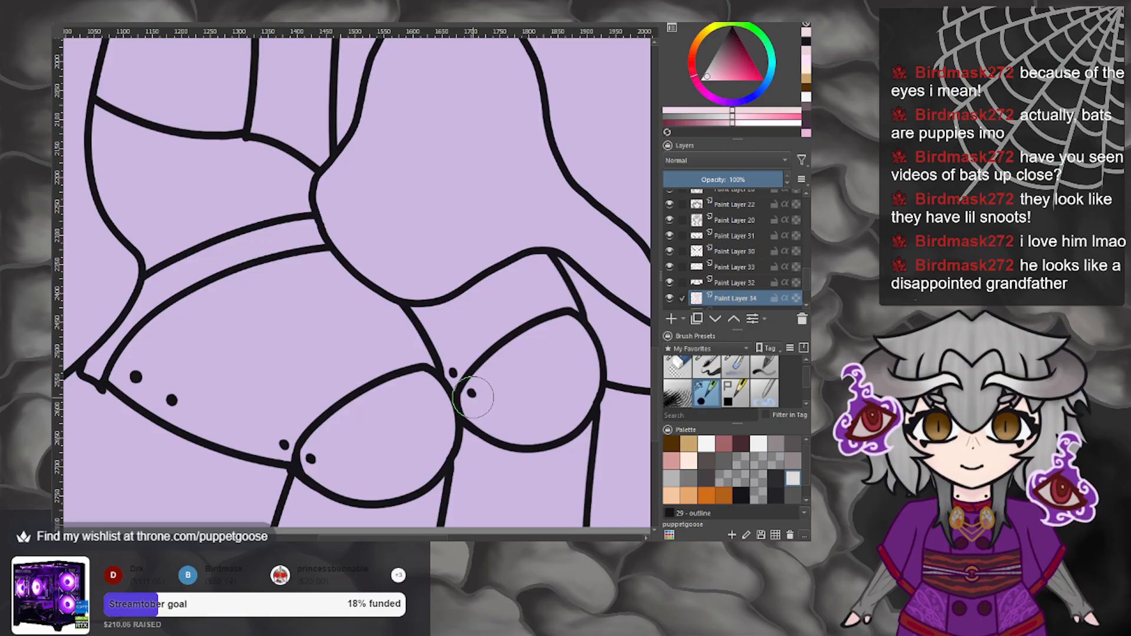
pyautogui.moveTo(183, 394)
pyautogui.mouseDown()
pyautogui.moveTo(127, 376)
pyautogui.moveTo(166, 331)
pyautogui.moveTo(161, 361)
pyautogui.moveTo(192, 409)
pyautogui.moveTo(293, 444)
pyautogui.moveTo(344, 481)
pyautogui.moveTo(403, 455)
pyautogui.moveTo(423, 420)
pyautogui.moveTo(440, 450)
pyautogui.moveTo(358, 487)
pyautogui.moveTo(309, 491)
pyautogui.moveTo(311, 518)
pyautogui.moveTo(297, 521)
pyautogui.moveTo(341, 482)
pyautogui.moveTo(408, 514)
pyautogui.moveTo(447, 462)
pyautogui.moveTo(480, 513)
pyautogui.moveTo(504, 492)
pyautogui.moveTo(460, 511)
pyautogui.moveTo(485, 426)
pyautogui.moveTo(517, 443)
pyautogui.moveTo(532, 511)
pyautogui.moveTo(556, 500)
pyautogui.moveTo(565, 515)
pyautogui.moveTo(566, 431)
pyautogui.moveTo(547, 460)
pyautogui.moveTo(568, 421)
pyautogui.moveTo(570, 445)
pyautogui.moveTo(583, 373)
pyautogui.moveTo(573, 342)
pyautogui.moveTo(550, 325)
pyautogui.moveTo(568, 326)
pyautogui.moveTo(538, 270)
pyautogui.moveTo(425, 321)
pyautogui.moveTo(489, 377)
pyautogui.moveTo(518, 365)
pyautogui.moveTo(525, 310)
pyautogui.moveTo(494, 401)
pyautogui.mouseUp()
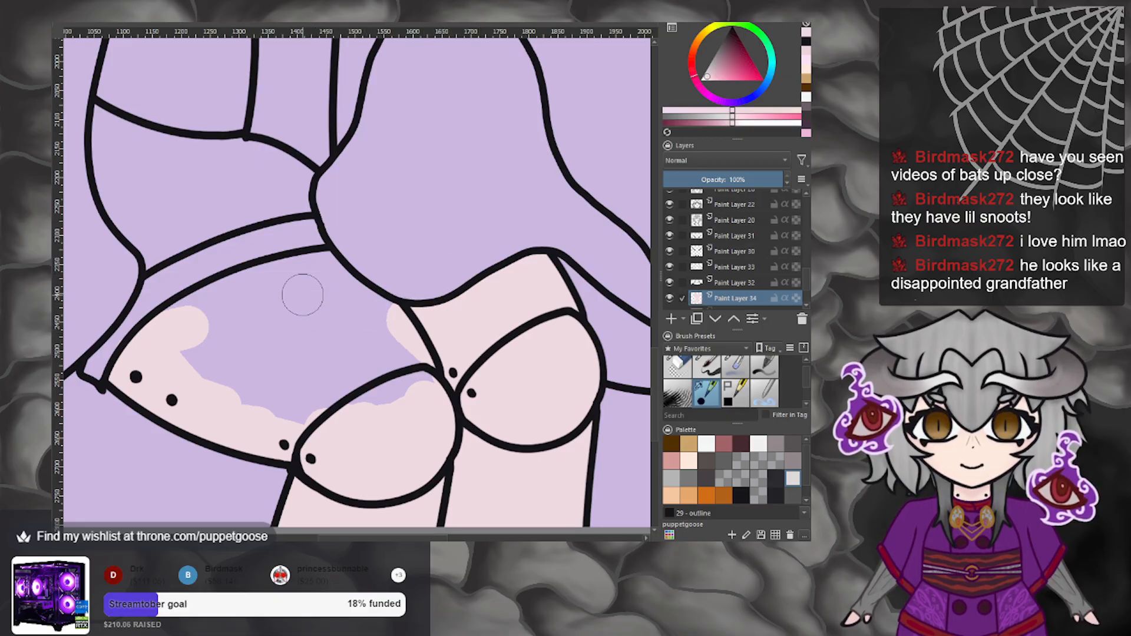
pyautogui.moveTo(195, 318)
pyautogui.mouseDown()
pyautogui.moveTo(180, 327)
pyautogui.moveTo(177, 316)
pyautogui.moveTo(202, 298)
pyautogui.moveTo(323, 266)
pyautogui.moveTo(421, 377)
pyautogui.moveTo(386, 321)
pyautogui.moveTo(300, 306)
pyautogui.moveTo(195, 360)
pyautogui.moveTo(259, 421)
pyautogui.moveTo(312, 428)
pyautogui.moveTo(289, 345)
pyautogui.moveTo(350, 345)
pyautogui.moveTo(436, 392)
pyautogui.mouseUp()
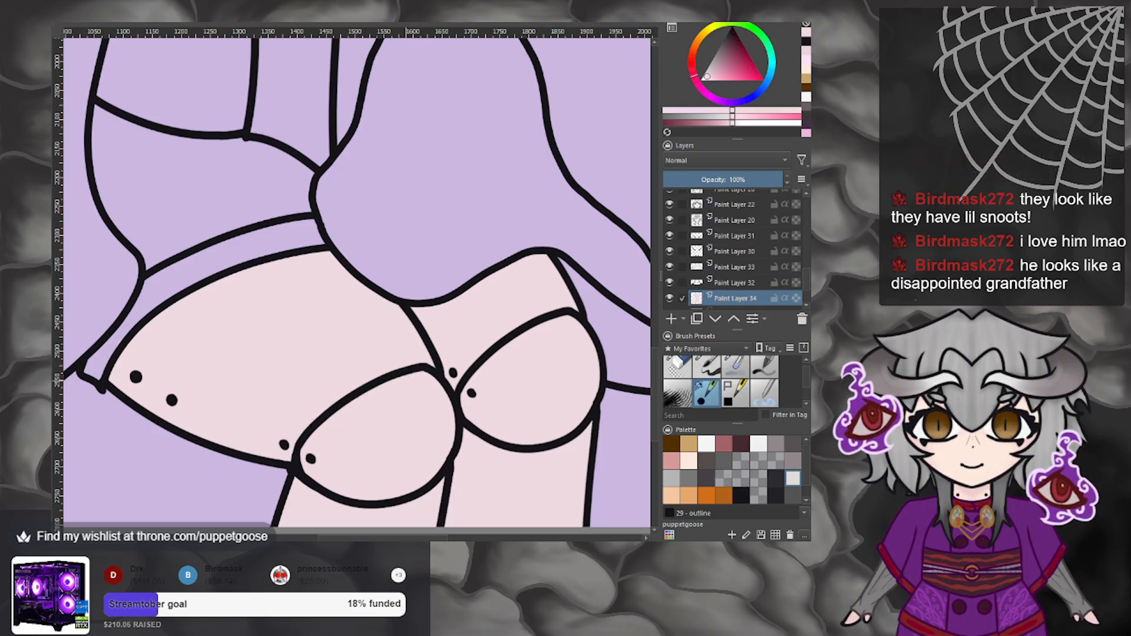
# Select the painted skin areas of the face, chest, shoulders and legs, and add a new paint layer for shading.
pyautogui.scroll(-8, 436, 392)
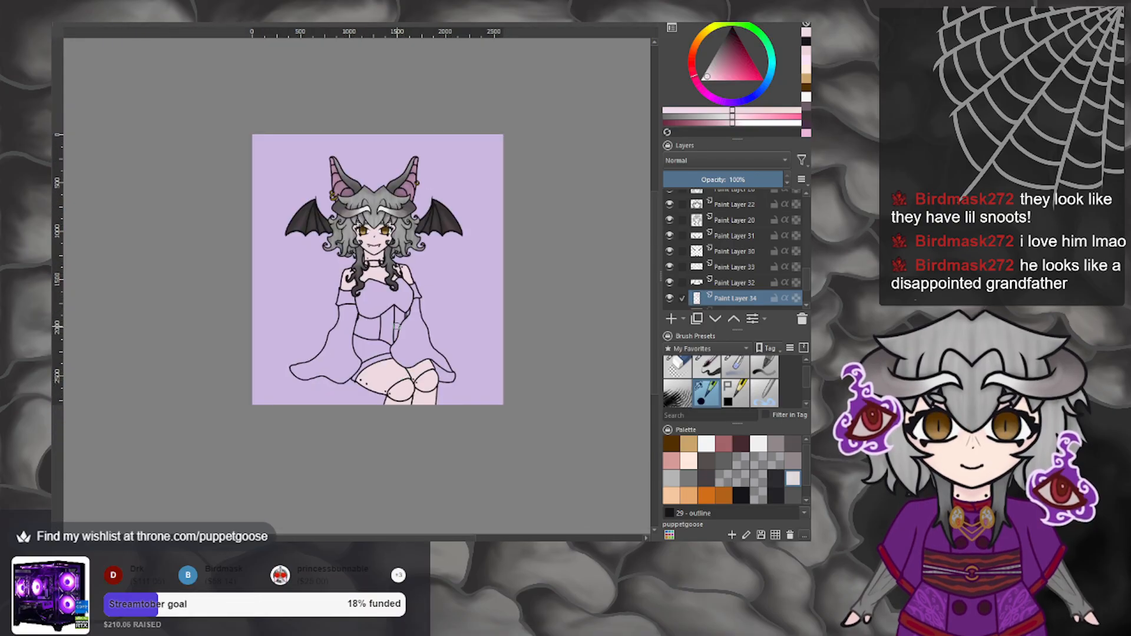
pyautogui.scroll(2, 396, 326)
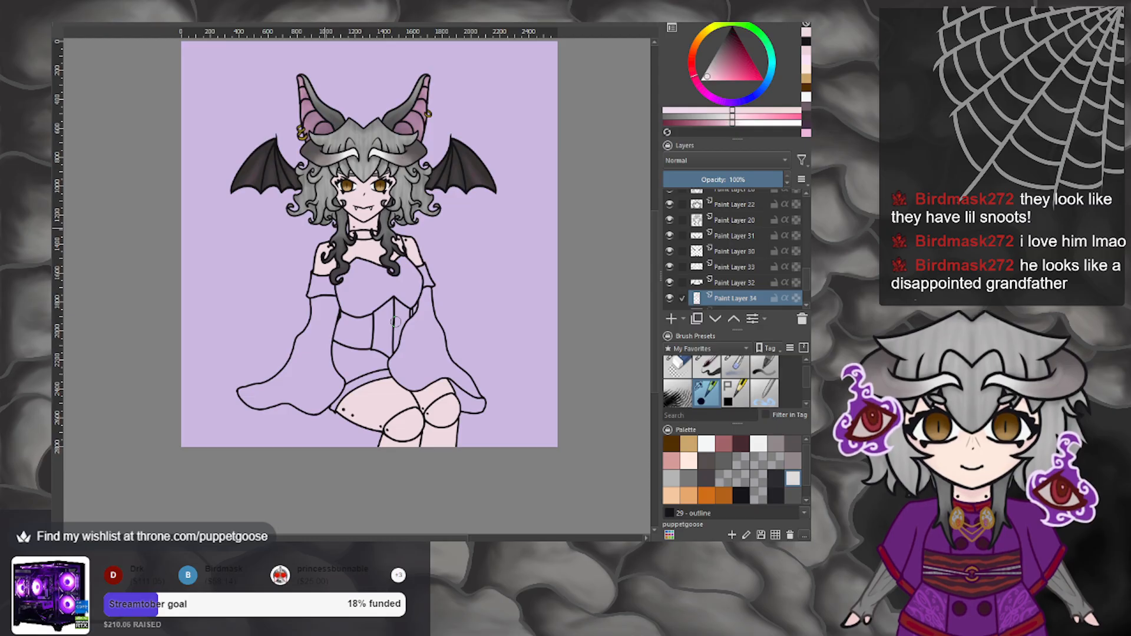
pyautogui.scroll(1, 396, 321)
pyautogui.scroll(-3, 401, 318)
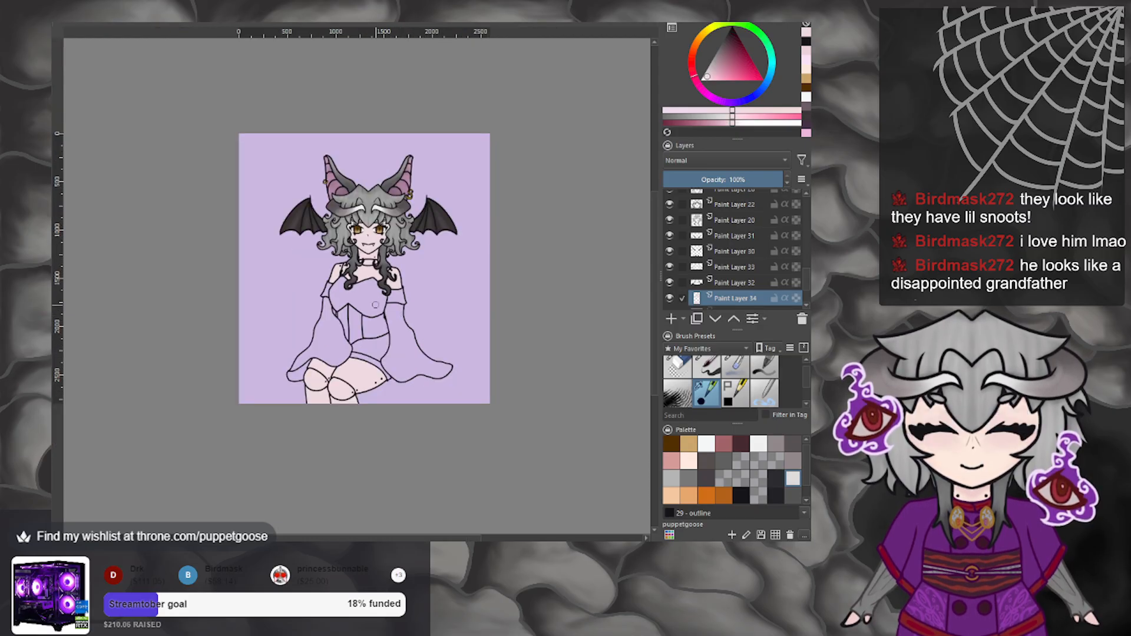
pyautogui.scroll(4, 350, 298)
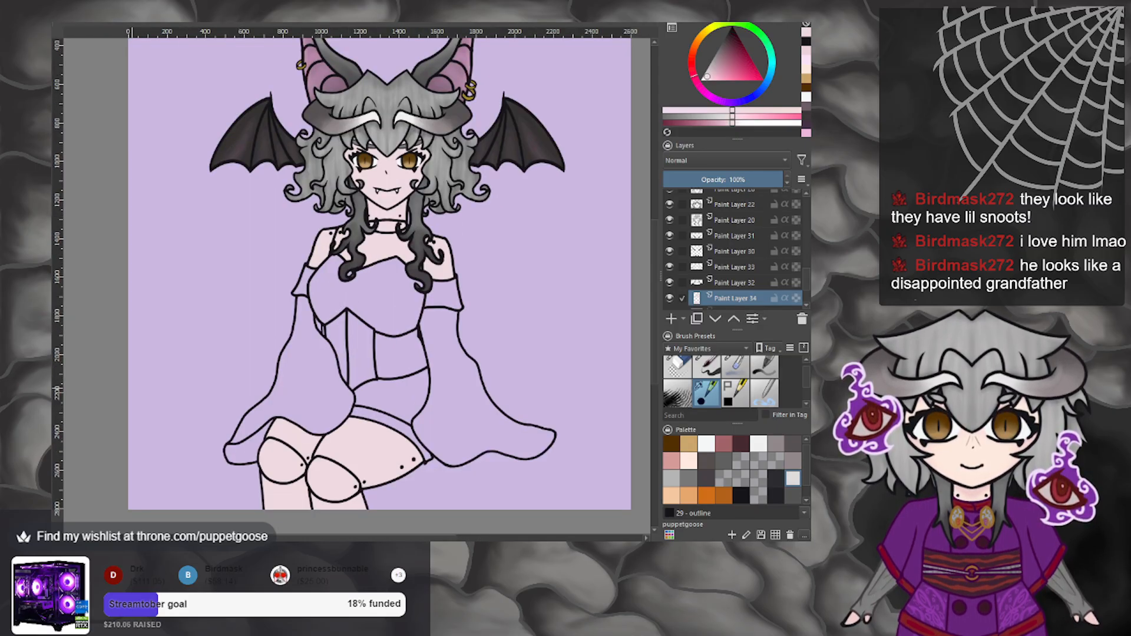
pyautogui.click(394, 241)
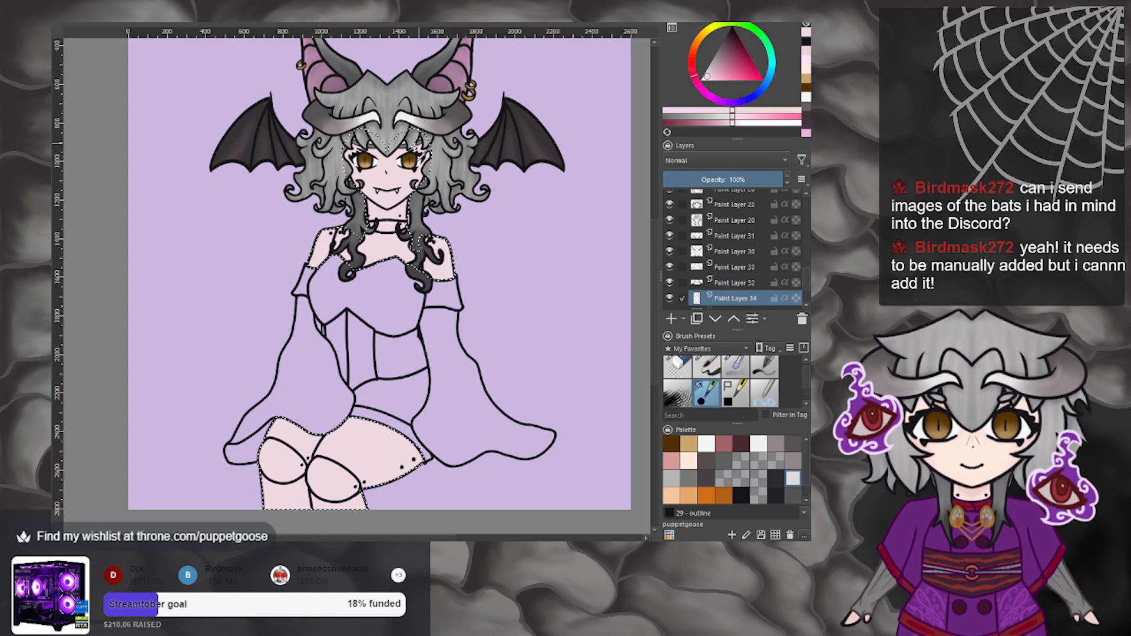
pyautogui.click(672, 318)
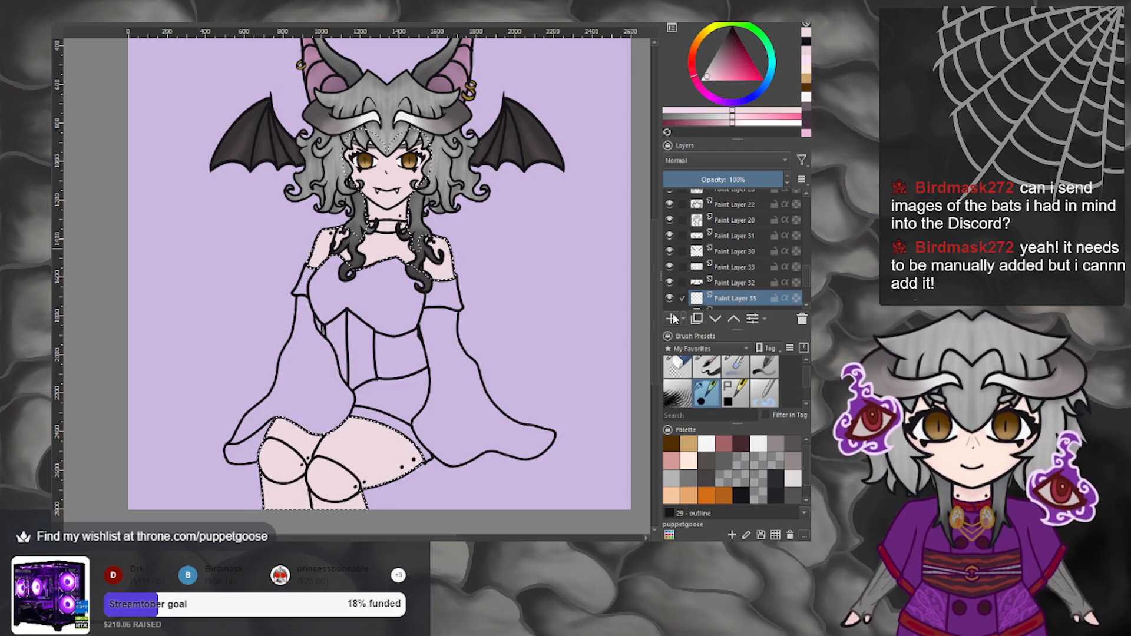
# Choose a slightly darker muted pink than the skin base as the shading colour.
pyautogui.scroll(1, 375, 142)
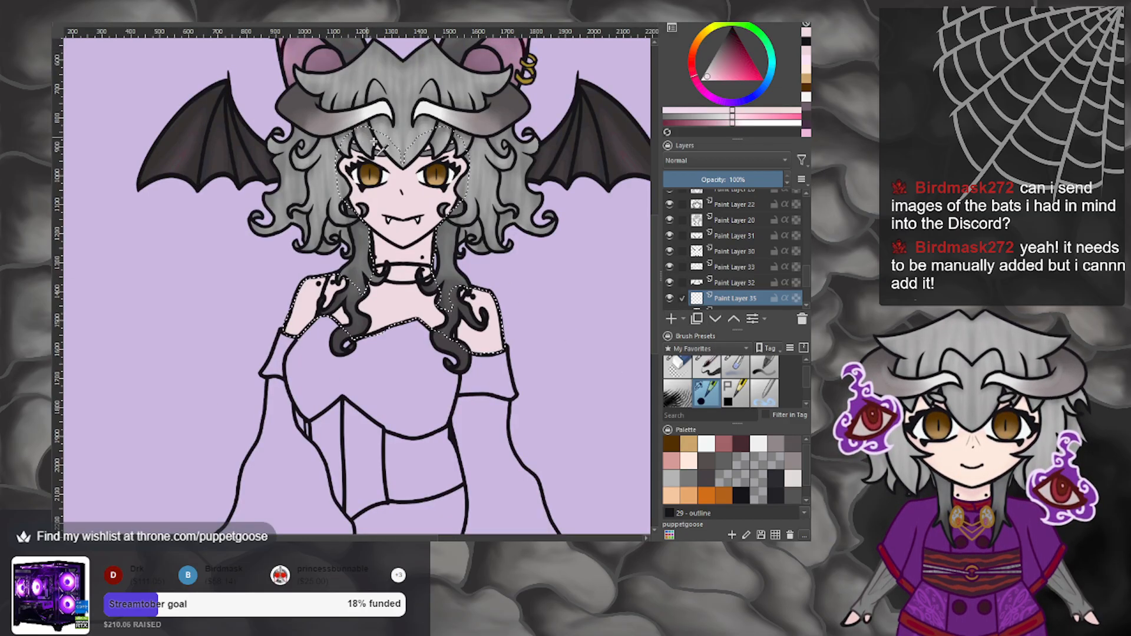
pyautogui.scroll(1, 375, 142)
pyautogui.click(712, 78)
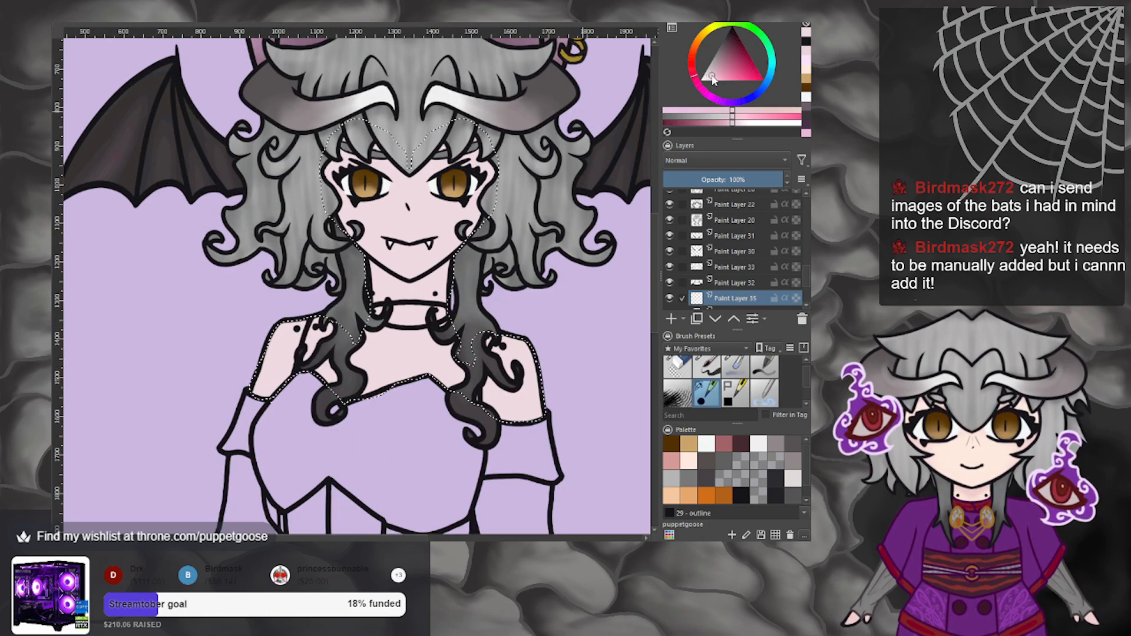
pyautogui.scroll(1, 360, 168)
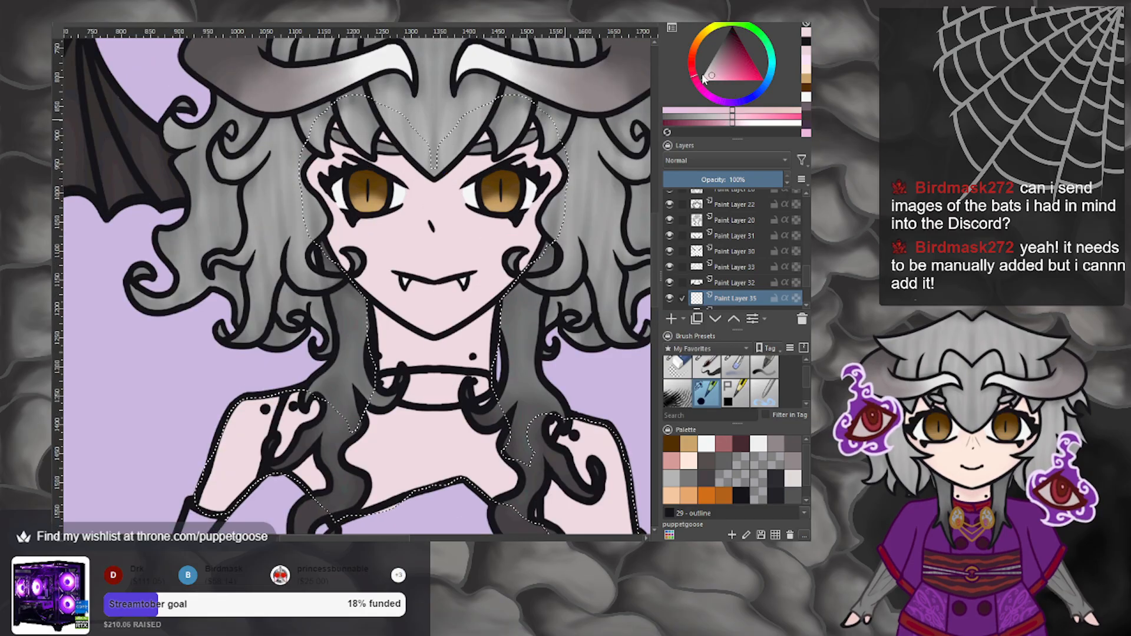
pyautogui.click(806, 35)
pyautogui.click(711, 77)
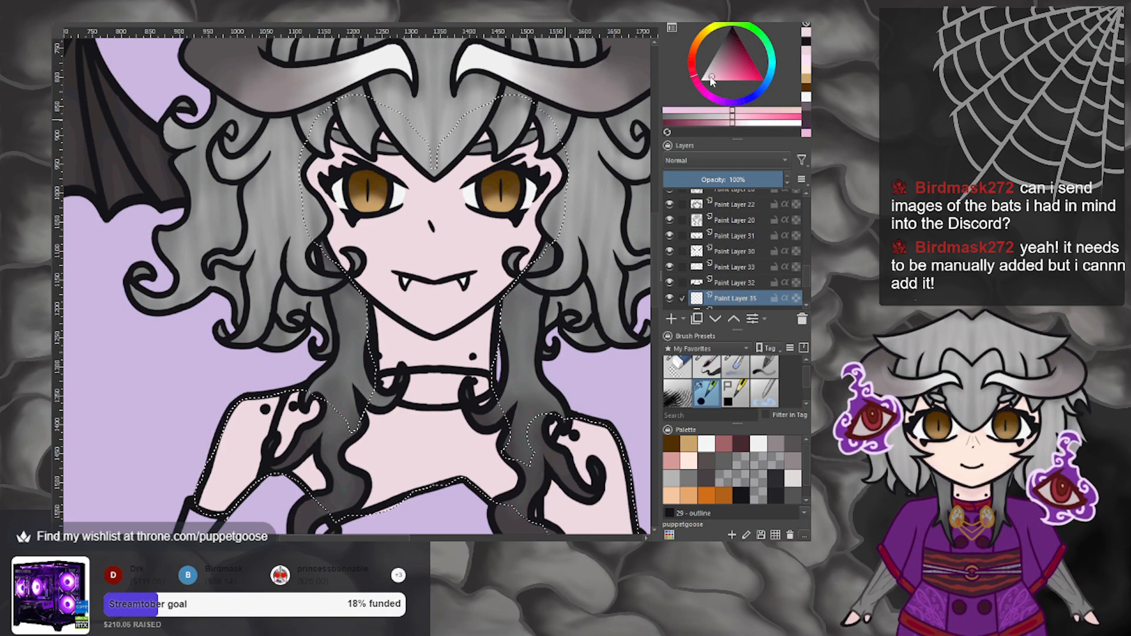
pyautogui.click(806, 34)
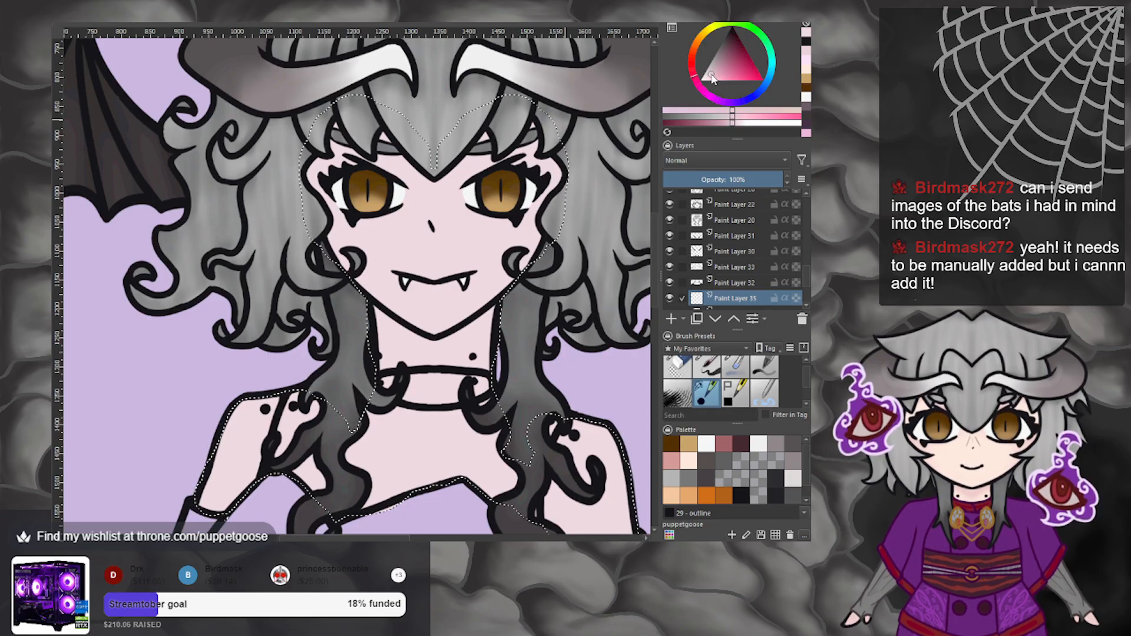
# Shade the face and neck with mirrored strokes under the fringe, around the nose, cheeks and jaw, and below the chin.
pyautogui.click(717, 367)
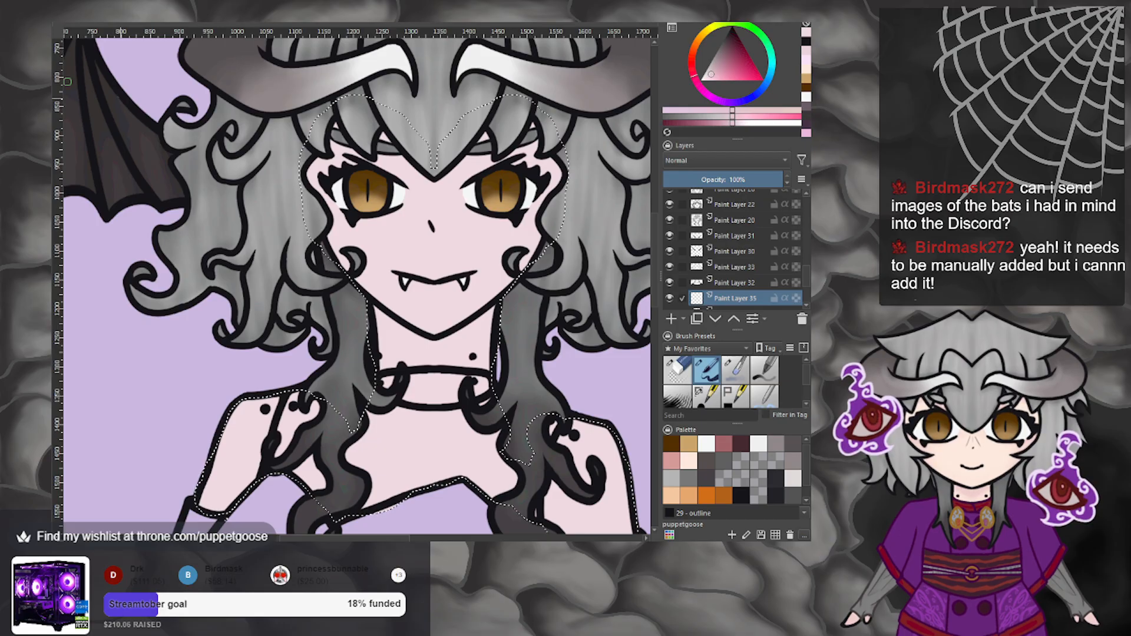
pyautogui.click(708, 392)
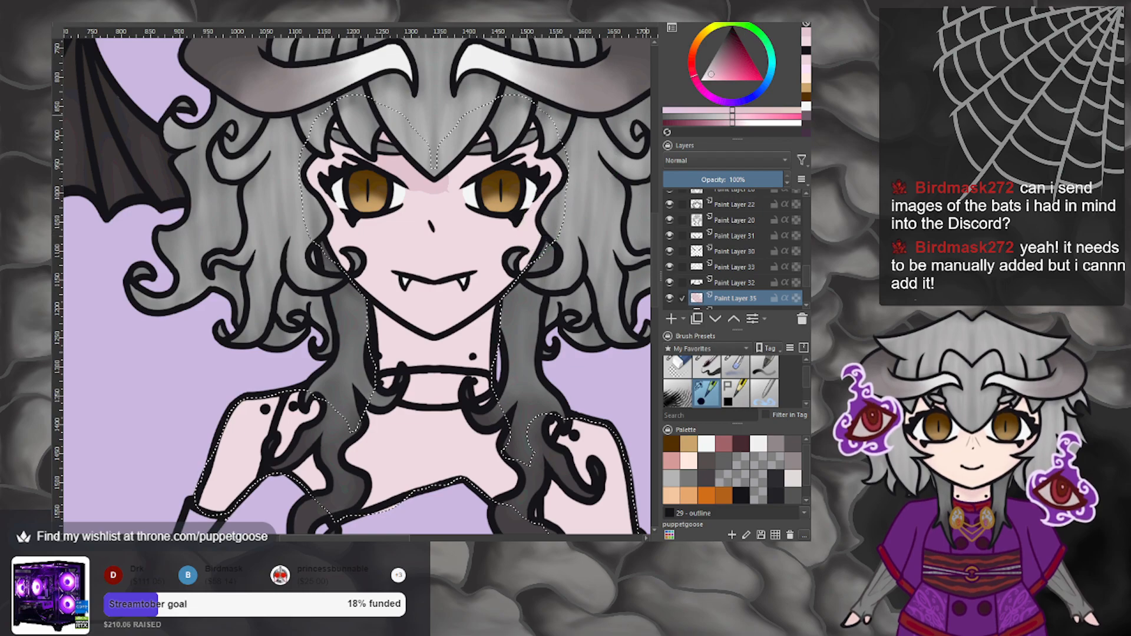
pyautogui.hotkey('ctrl', 'z')
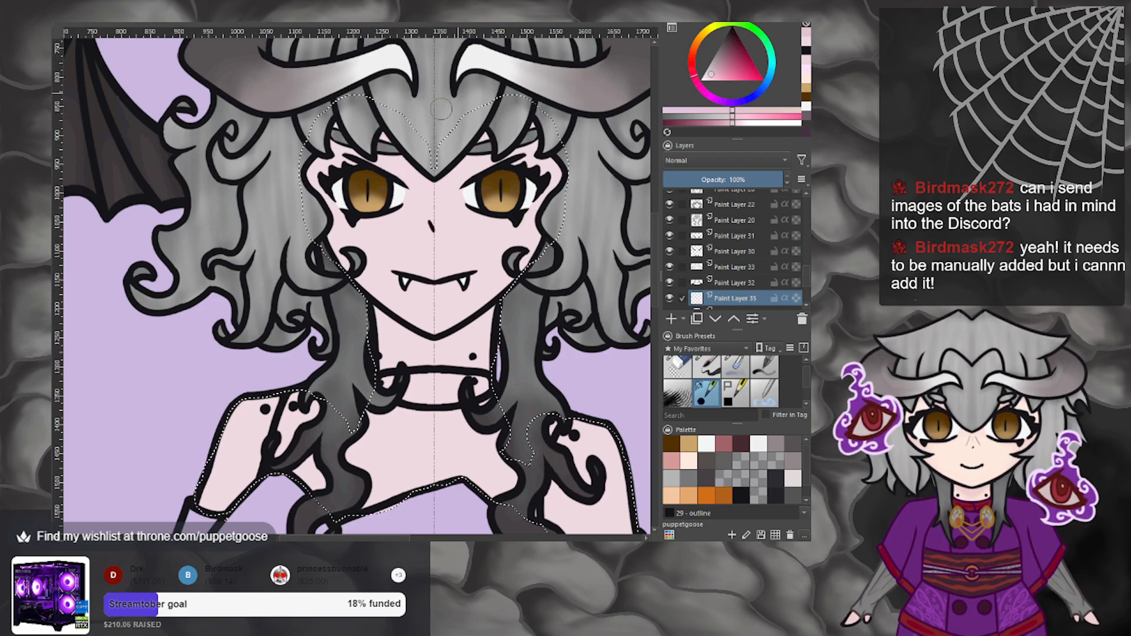
pyautogui.moveTo(433, 174)
pyautogui.mouseDown()
pyautogui.moveTo(378, 131)
pyautogui.moveTo(367, 165)
pyautogui.moveTo(337, 128)
pyautogui.moveTo(313, 167)
pyautogui.moveTo(328, 259)
pyautogui.moveTo(346, 268)
pyautogui.moveTo(349, 248)
pyautogui.moveTo(373, 292)
pyautogui.moveTo(437, 329)
pyautogui.moveTo(420, 302)
pyautogui.moveTo(391, 299)
pyautogui.moveTo(417, 343)
pyautogui.moveTo(377, 326)
pyautogui.moveTo(382, 358)
pyautogui.mouseUp()
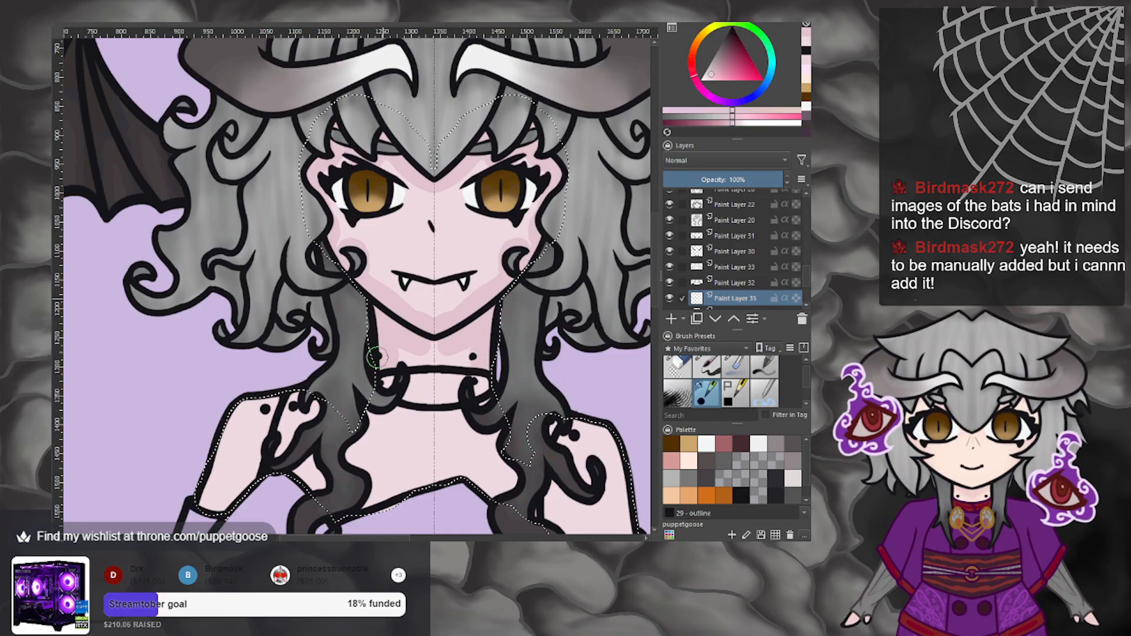
pyautogui.moveTo(428, 224)
pyautogui.mouseDown()
pyautogui.moveTo(517, 220)
pyautogui.moveTo(500, 212)
pyautogui.moveTo(522, 227)
pyautogui.mouseUp()
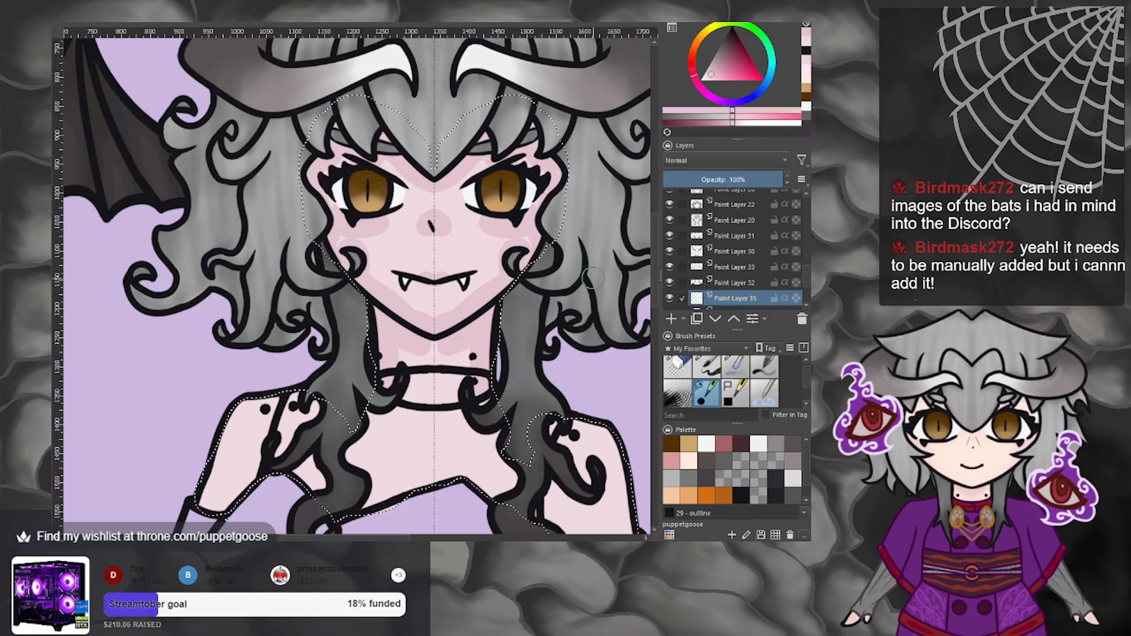
pyautogui.scroll(-3, 589, 283)
pyautogui.scroll(2, 518, 303)
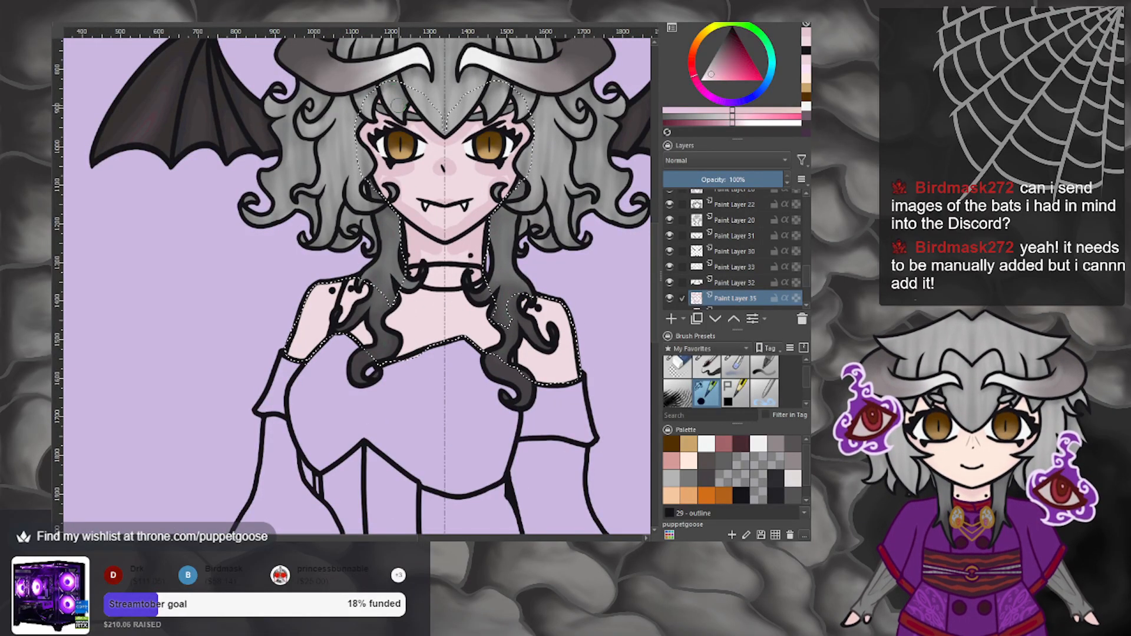
# Blend the muted pink shading on the face and neck so the stroke edges fade softly into the pale skin.
pyautogui.scroll(3, 399, 104)
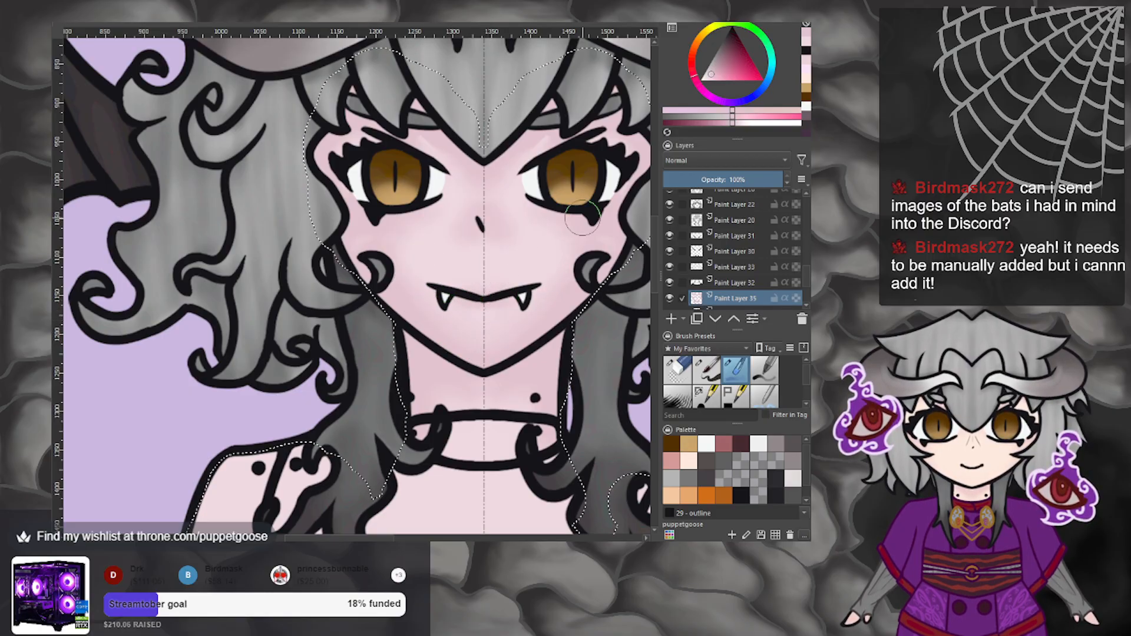
pyautogui.click(717, 64)
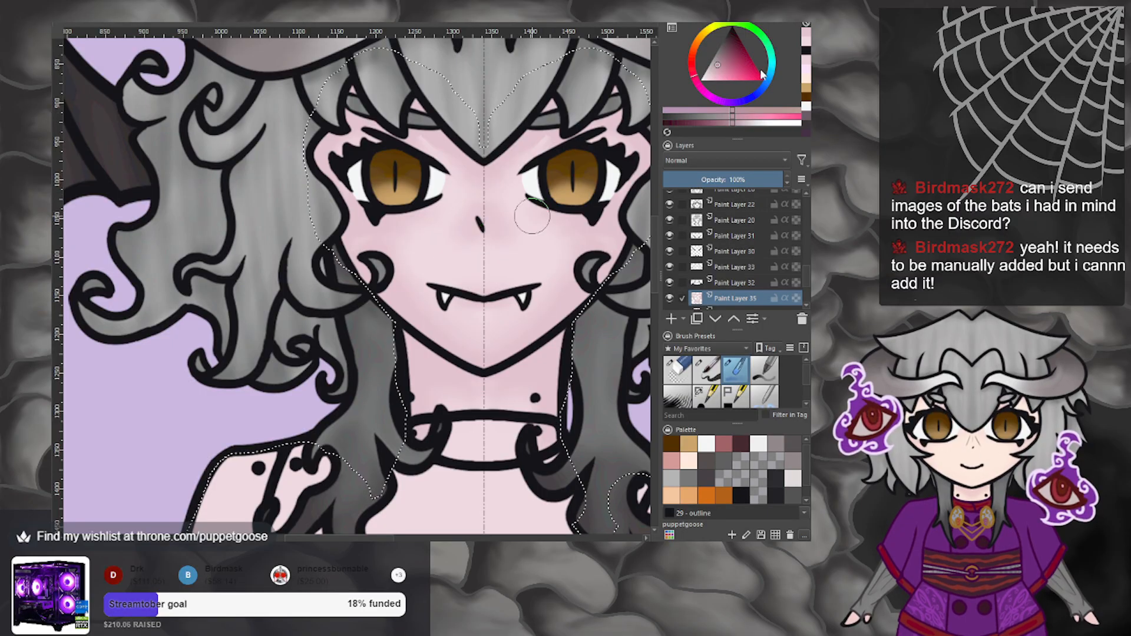
pyautogui.click(710, 75)
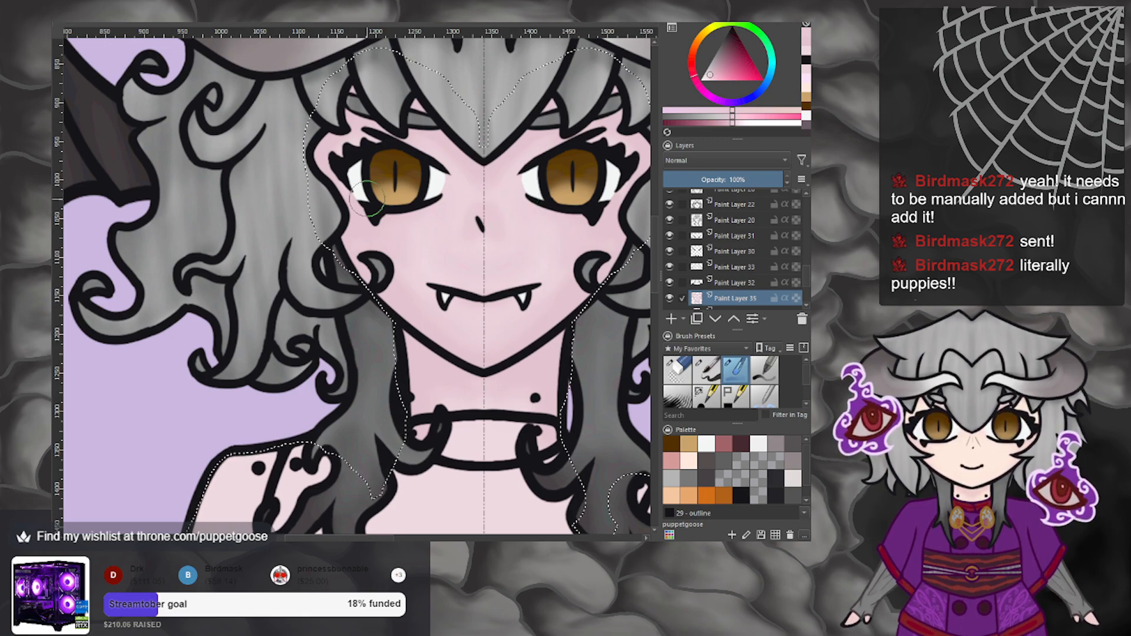
pyautogui.press('2')
# Add a new paint layer above the skin shading layer and clear the skin selection.
pyautogui.scroll(3, 497, 266)
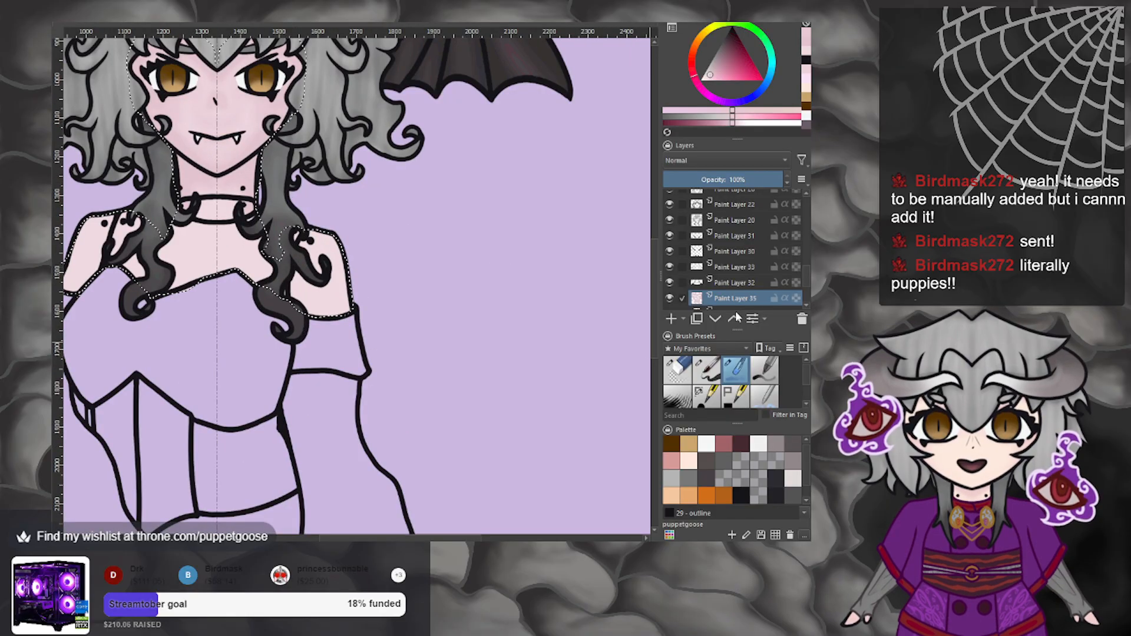
pyautogui.click(672, 319)
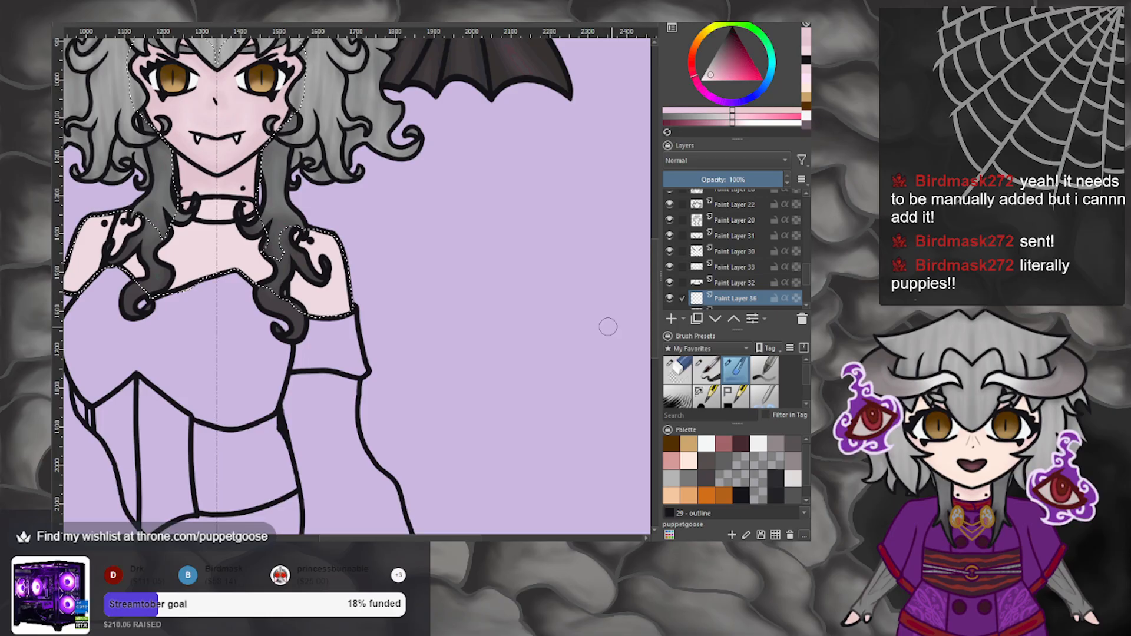
pyautogui.scroll(2, 583, 303)
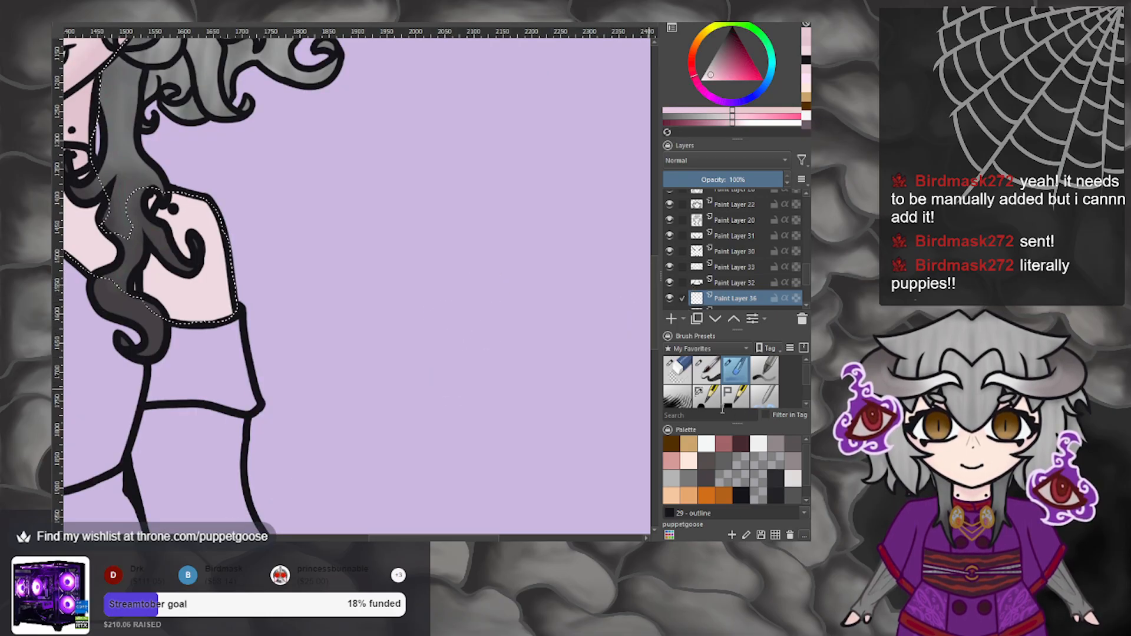
pyautogui.click(708, 399)
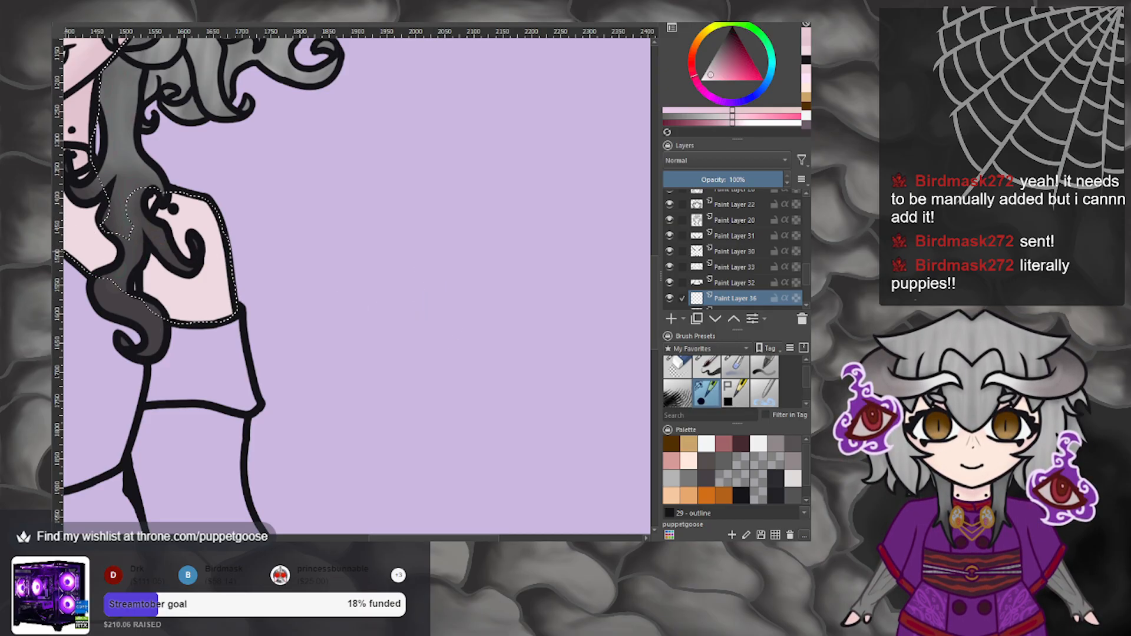
pyautogui.hotkey('ctrl', 'shift', 'a')
pyautogui.moveTo(417, 299)
pyautogui.mouseDown()
pyautogui.moveTo(401, 278)
pyautogui.moveTo(419, 272)
pyautogui.mouseUp()
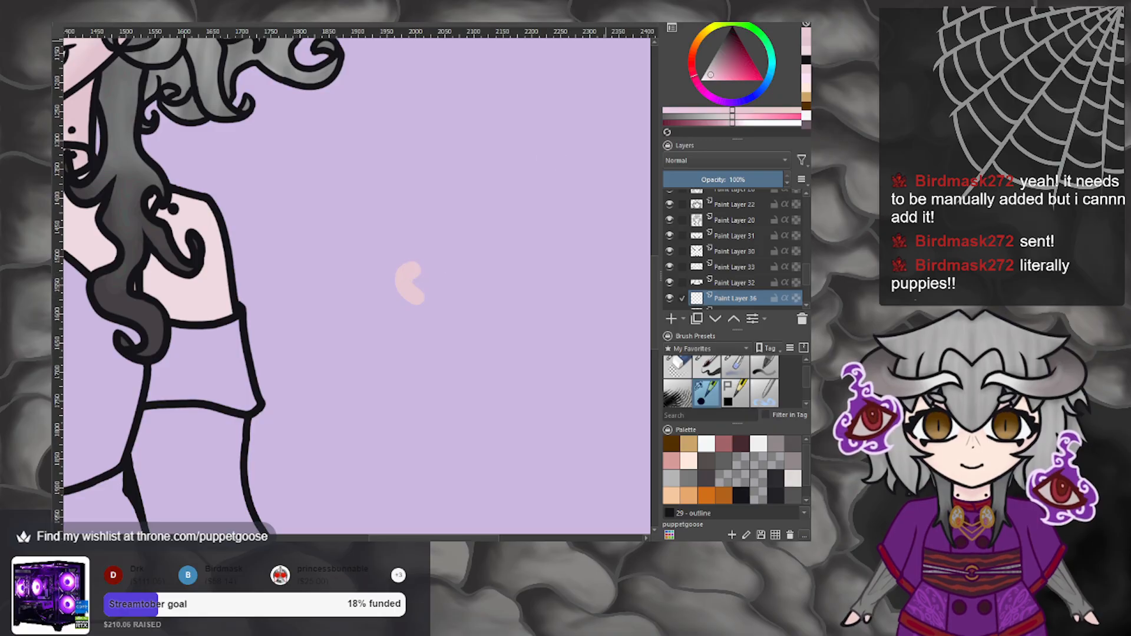
pyautogui.hotkey('ctrl', 'z')
pyautogui.click(739, 492)
pyautogui.moveTo(409, 318)
pyautogui.mouseDown()
pyautogui.moveTo(399, 289)
pyautogui.moveTo(491, 302)
pyautogui.moveTo(486, 328)
pyautogui.moveTo(462, 343)
pyautogui.mouseUp()
pyautogui.click(433, 319)
pyautogui.click(463, 320)
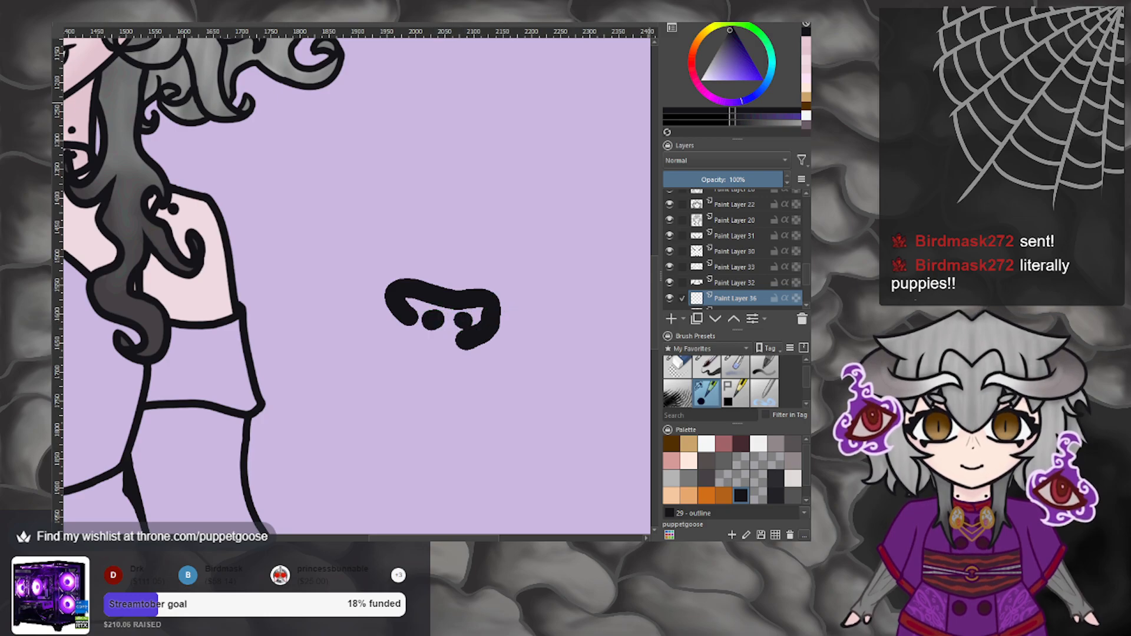
pyautogui.hotkey('ctrl', 'z')
pyautogui.hotkey('ctrl', 'z')
pyautogui.hotkey('ctrl', 'z')
# Sketch two small black heart-like snouts with nostrils side by side in the empty background beside the character, using a finer outline brush.
pyautogui.click(707, 366)
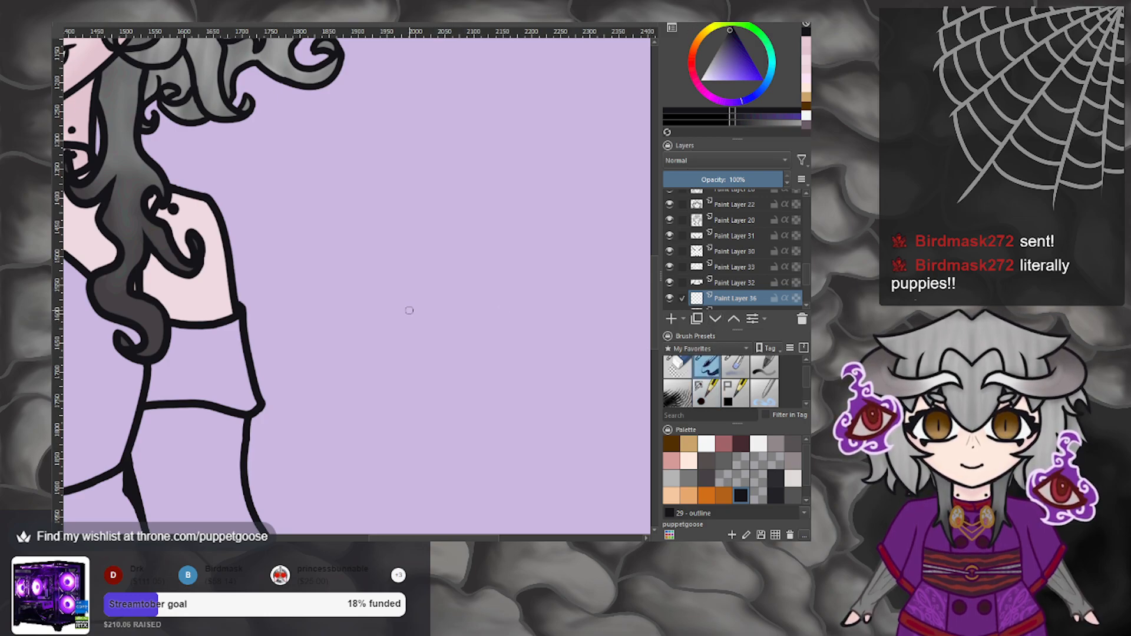
pyautogui.moveTo(421, 322)
pyautogui.mouseDown()
pyautogui.moveTo(398, 284)
pyautogui.moveTo(464, 288)
pyautogui.moveTo(468, 307)
pyautogui.moveTo(445, 322)
pyautogui.mouseUp()
pyautogui.click(417, 305)
pyautogui.click(446, 304)
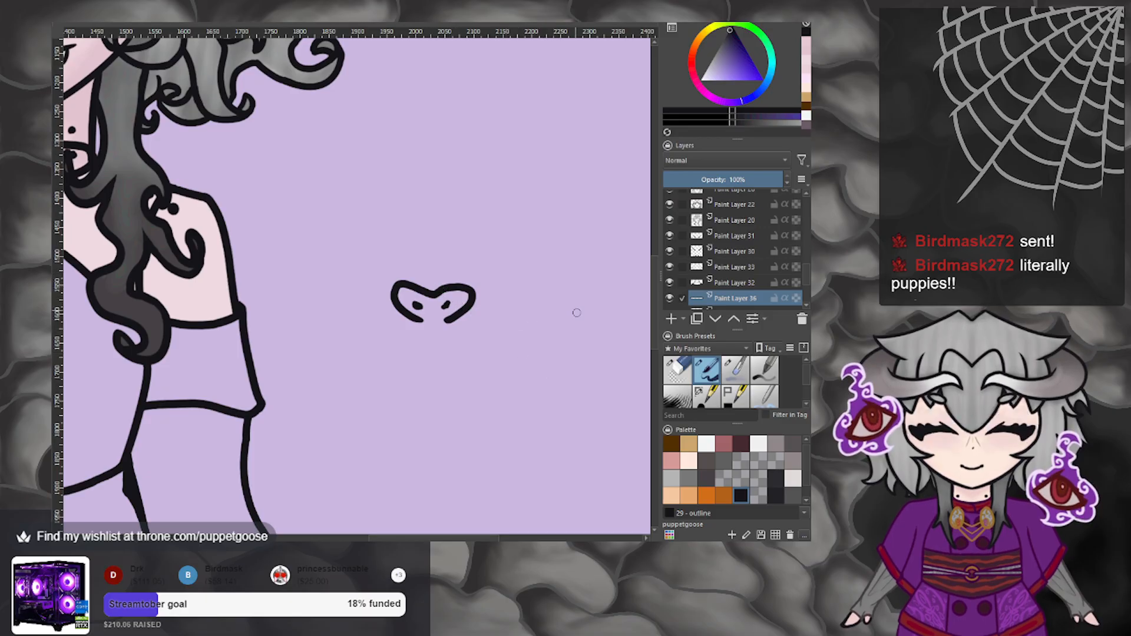
pyautogui.moveTo(536, 317)
pyautogui.mouseDown()
pyautogui.moveTo(571, 284)
pyautogui.moveTo(574, 311)
pyautogui.moveTo(575, 283)
pyautogui.moveTo(547, 298)
pyautogui.moveTo(579, 303)
pyautogui.moveTo(573, 311)
pyautogui.mouseUp()
pyautogui.hotkey('ctrl', 'z')
pyautogui.hotkey('ctrl', 'z')
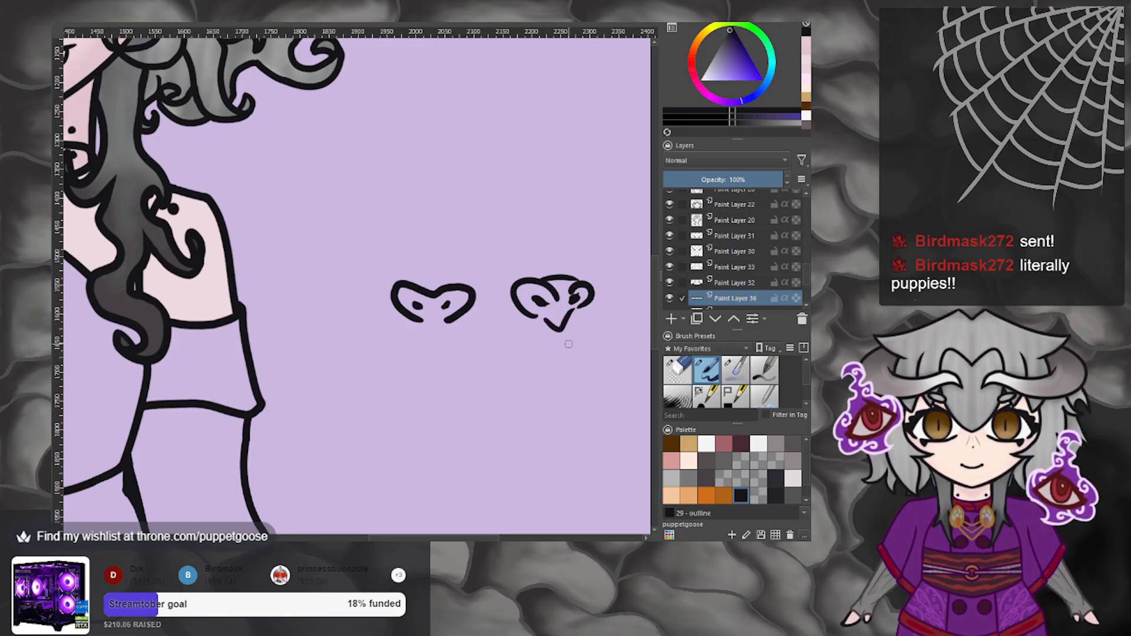
# Sketch a small flat-topped, tapering nose shape with thickened edges below the other two doodles.
pyautogui.moveTo(421, 373); pyautogui.dragTo(496, 373)
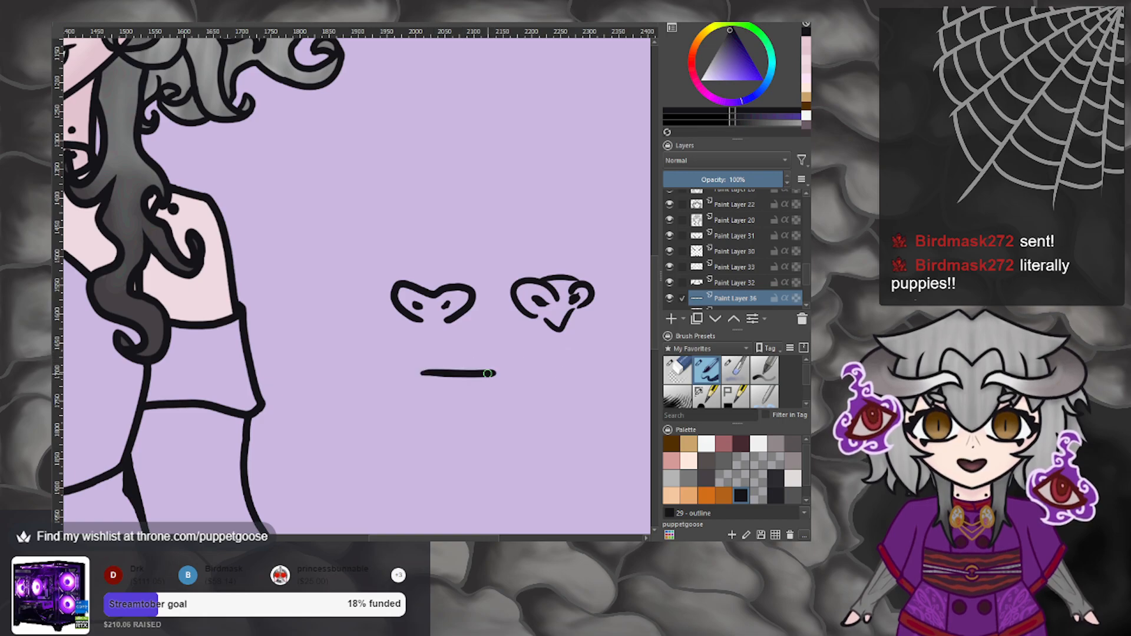
pyautogui.moveTo(421, 373); pyautogui.dragTo(441, 427)
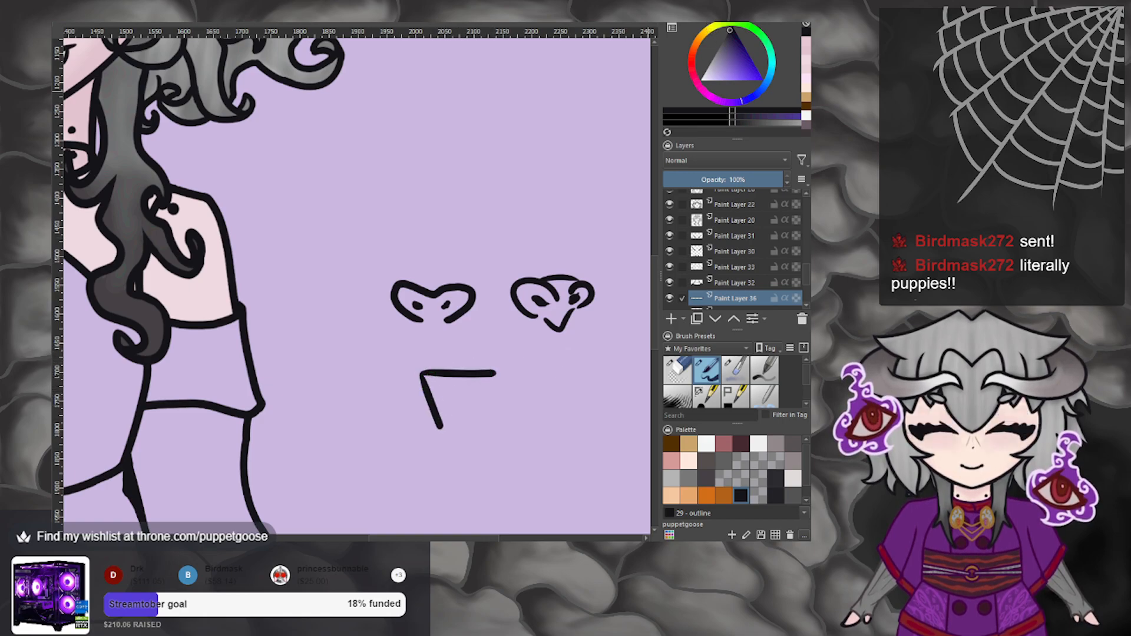
pyautogui.hotkey('ctrl', 'z')
pyautogui.moveTo(423, 376); pyautogui.dragTo(437, 412)
pyautogui.moveTo(494, 375)
pyautogui.mouseDown()
pyautogui.moveTo(460, 416)
pyautogui.moveTo(470, 404)
pyautogui.mouseUp()
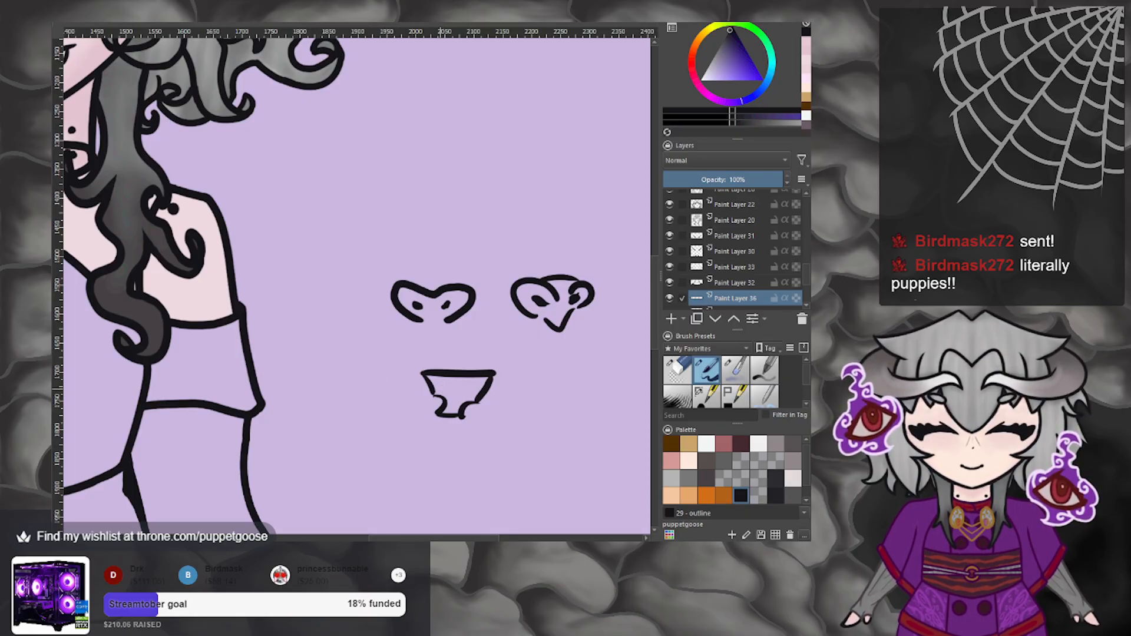
pyautogui.moveTo(426, 383)
pyautogui.mouseDown()
pyautogui.moveTo(440, 412)
pyautogui.moveTo(462, 413)
pyautogui.moveTo(477, 398)
pyautogui.moveTo(447, 412)
pyautogui.moveTo(480, 405)
pyautogui.moveTo(431, 383)
pyautogui.moveTo(476, 374)
pyautogui.moveTo(480, 401)
pyautogui.mouseUp()
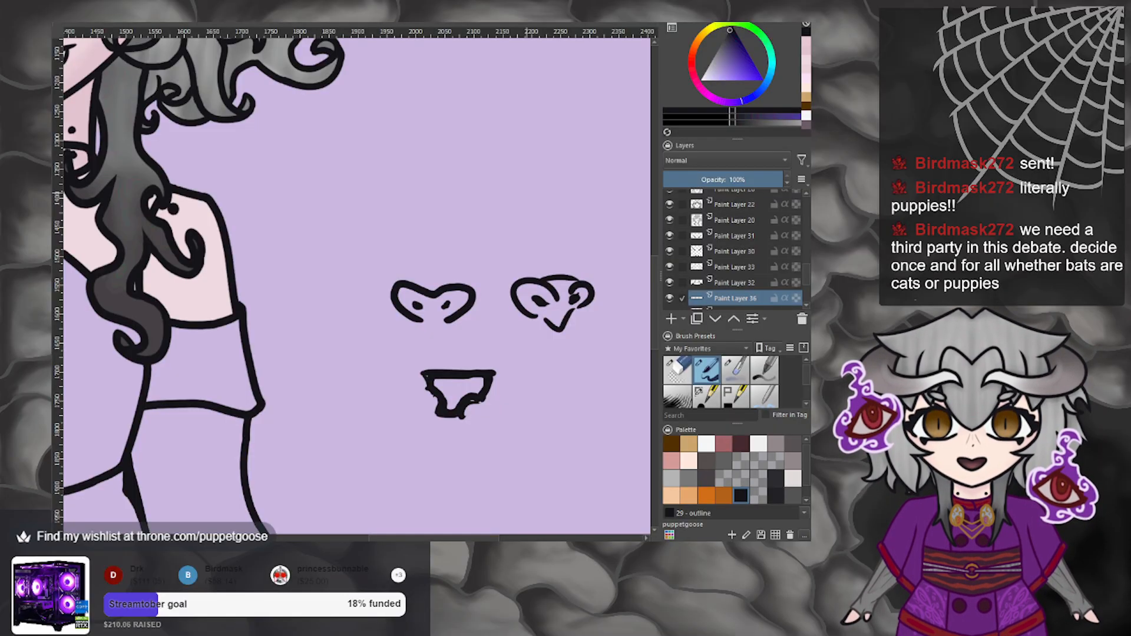
# Undo all the black nose doodles in the background beside the character.
pyautogui.hotkey('ctrl', 'z')
pyautogui.hotkey('ctrl', 'z')
pyautogui.hotkey('ctrl', 'z')
pyautogui.hotkey('ctrl', 'z')
pyautogui.hotkey('ctrl', 'z')
pyautogui.hotkey('ctrl', 'z')
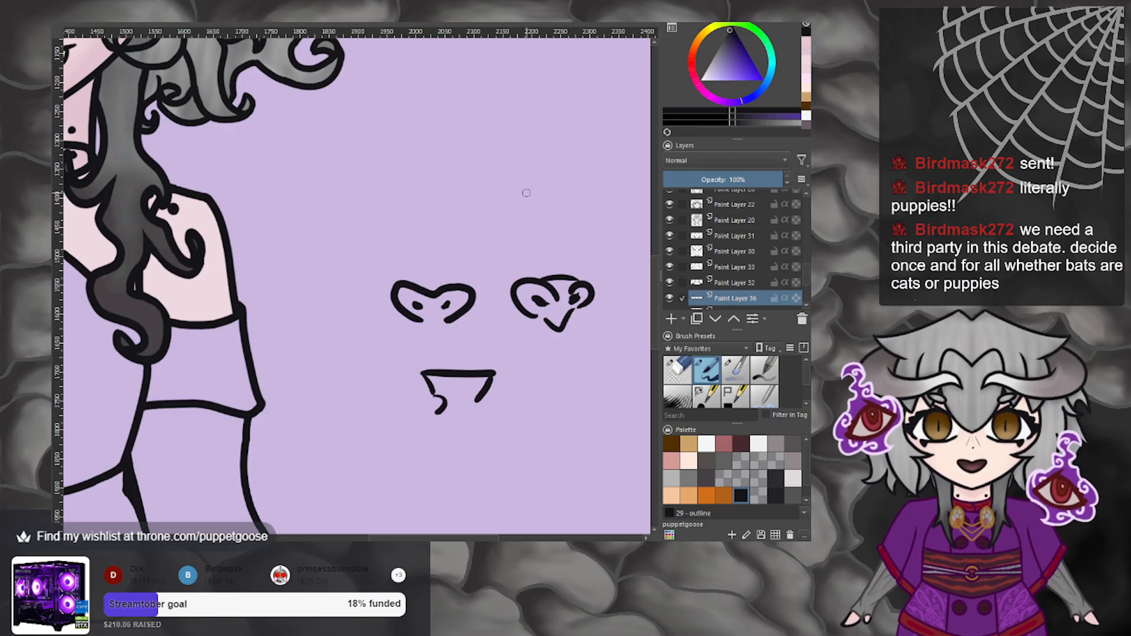
pyautogui.hotkey('ctrl', 'z')
pyautogui.hotkey('ctrl', 'z')
pyautogui.hotkey('ctrl', 'z')
pyautogui.hotkey('ctrl', 'z')
pyautogui.hotkey('ctrl', 'z')
pyautogui.hotkey('ctrl', 'z')
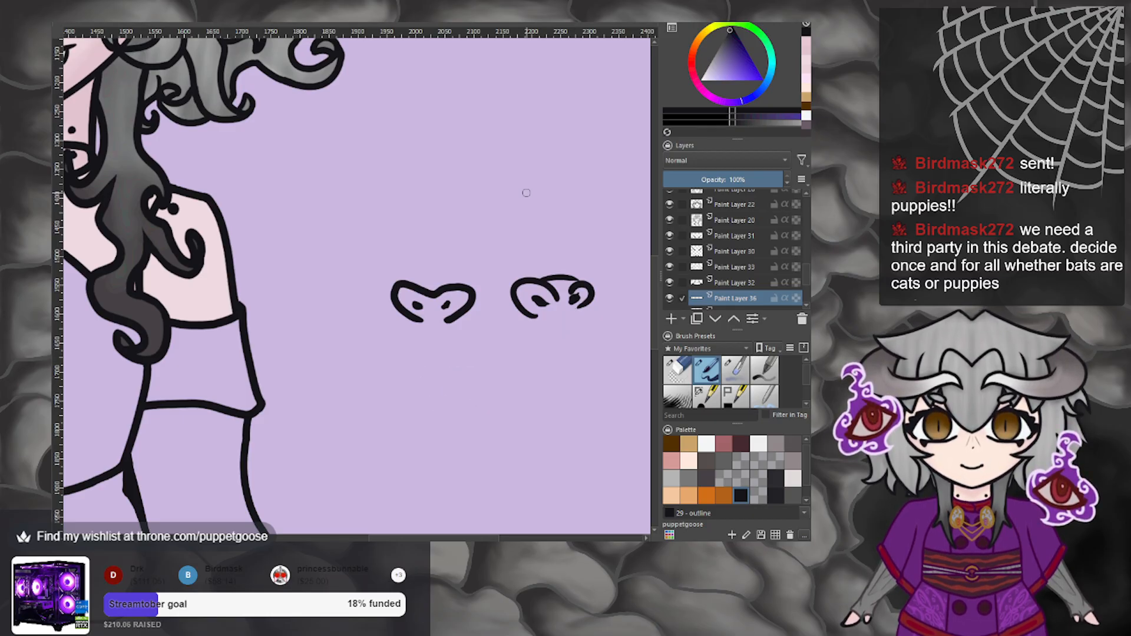
pyautogui.hotkey('ctrl', 'z')
pyautogui.hotkey('ctrl', 'z')
pyautogui.hotkey('ctrl', 'z')
pyautogui.hotkey('ctrl', 'z')
pyautogui.hotkey('ctrl', 'z')
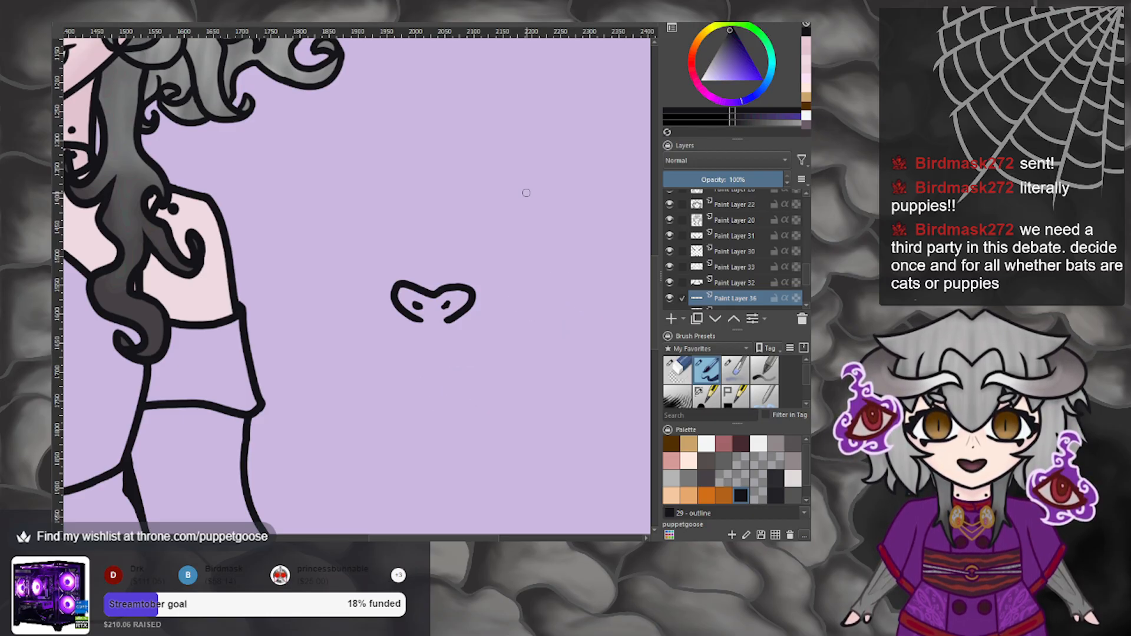
pyautogui.hotkey('ctrl', 'z')
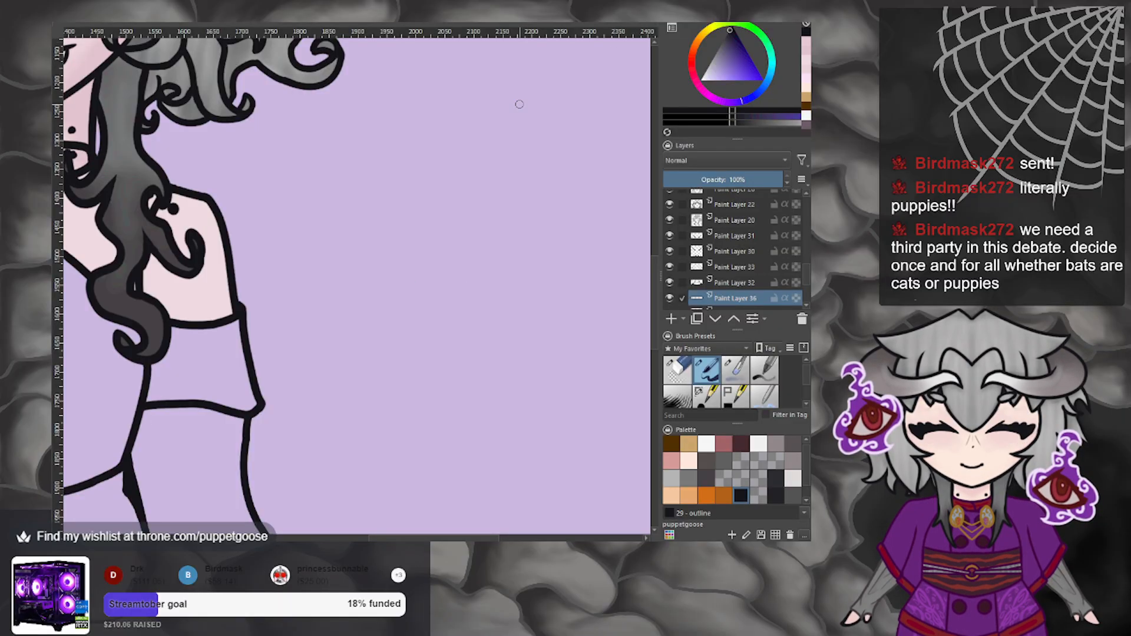
# Switch the brush colour back to the muted pink used for shading the skin.
pyautogui.scroll(-5, 463, 200)
pyautogui.scroll(3, 334, 130)
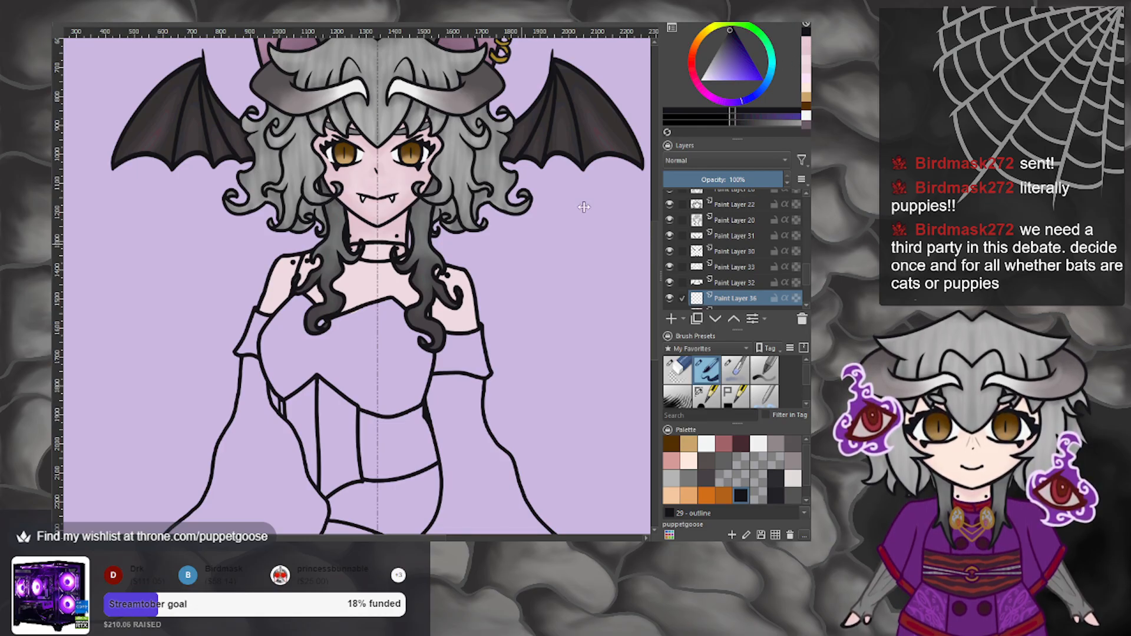
pyautogui.scroll(3, 342, 289)
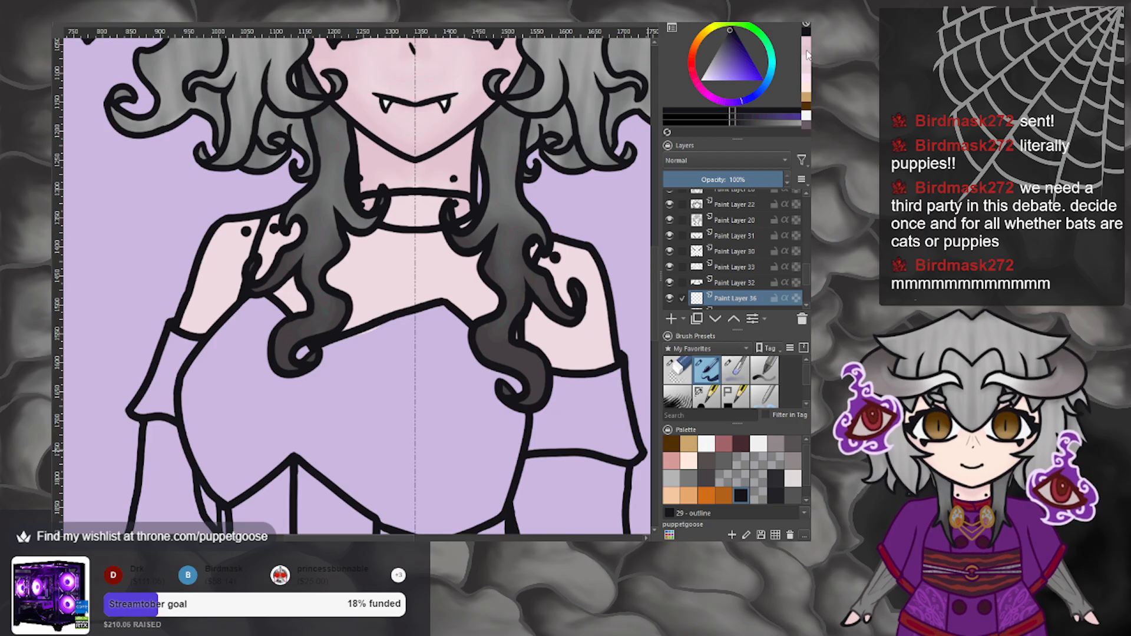
pyautogui.click(805, 55)
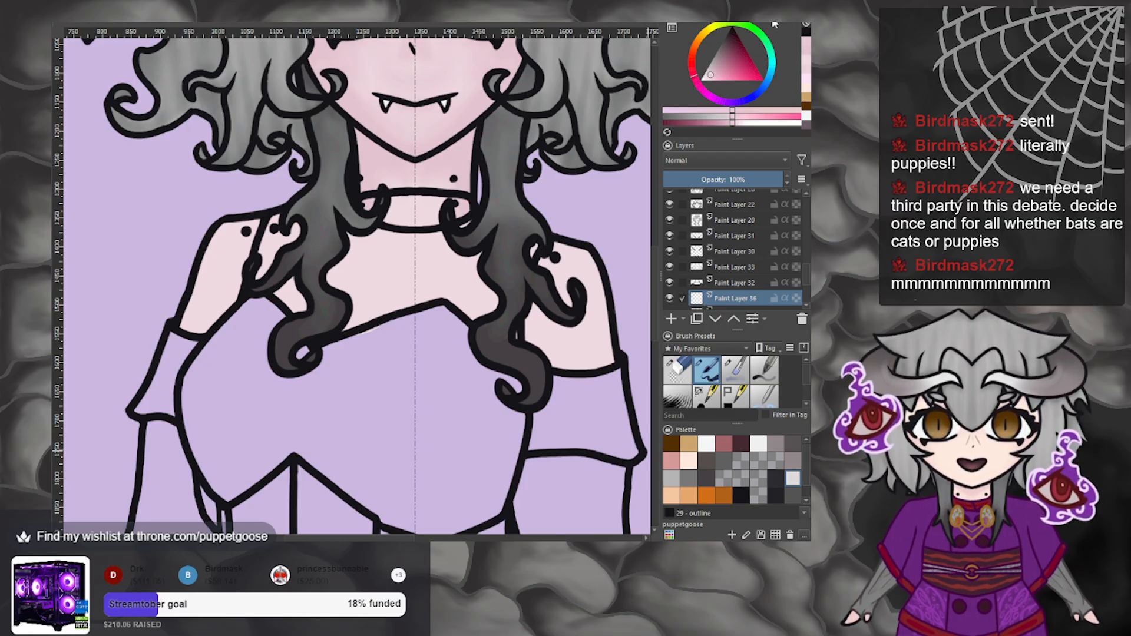
pyautogui.scroll(5, 494, 156)
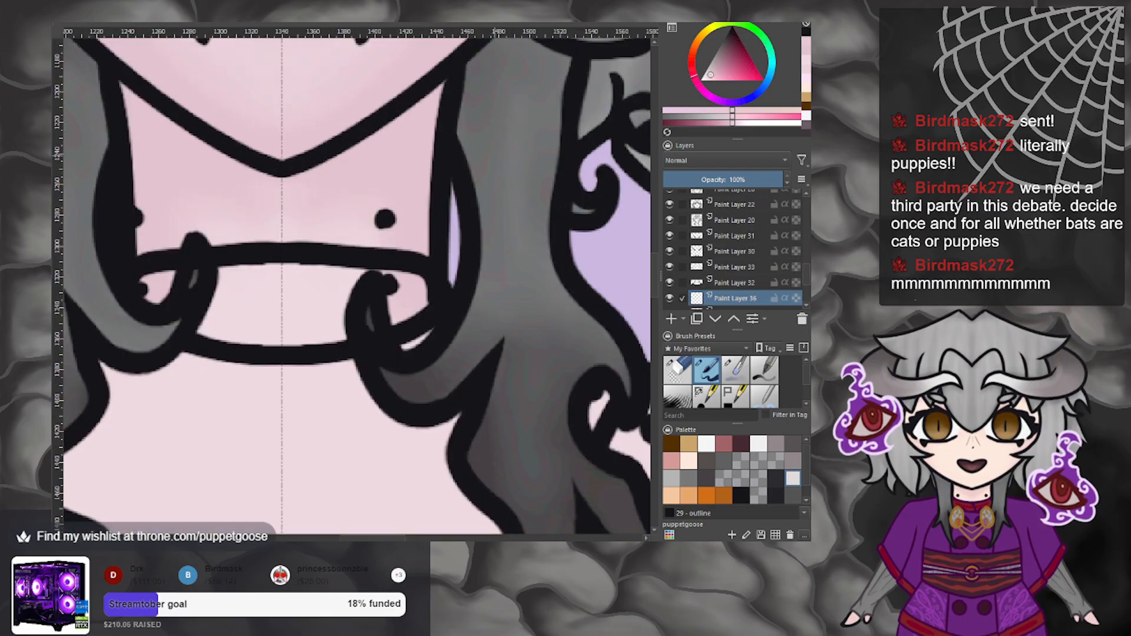
pyautogui.scroll(-1, 732, 287)
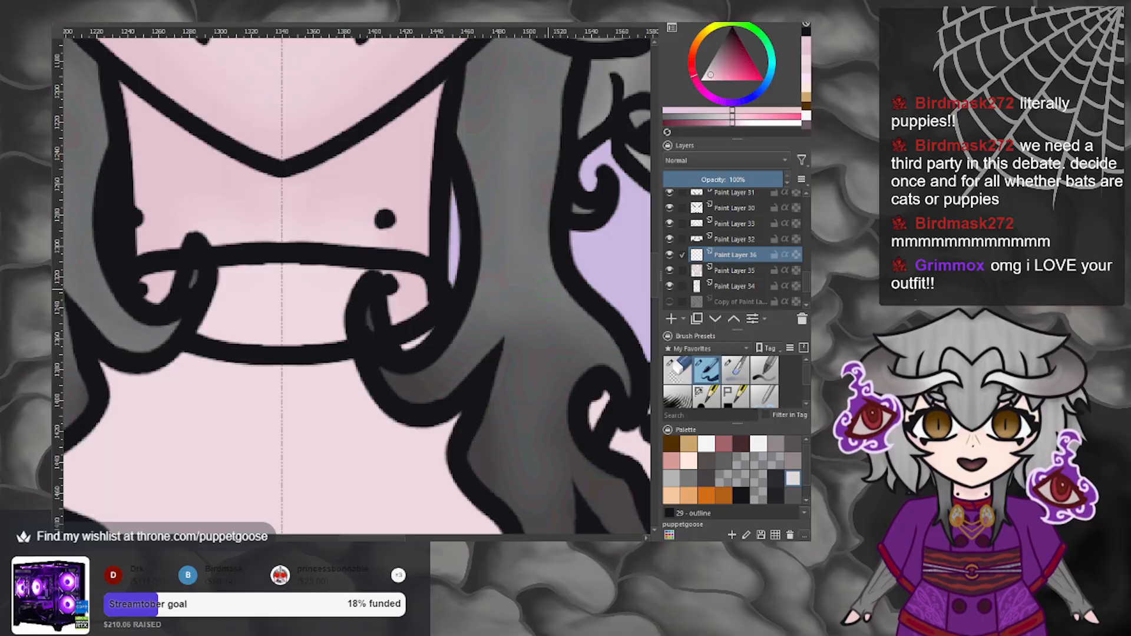
pyautogui.scroll(-6, 504, 233)
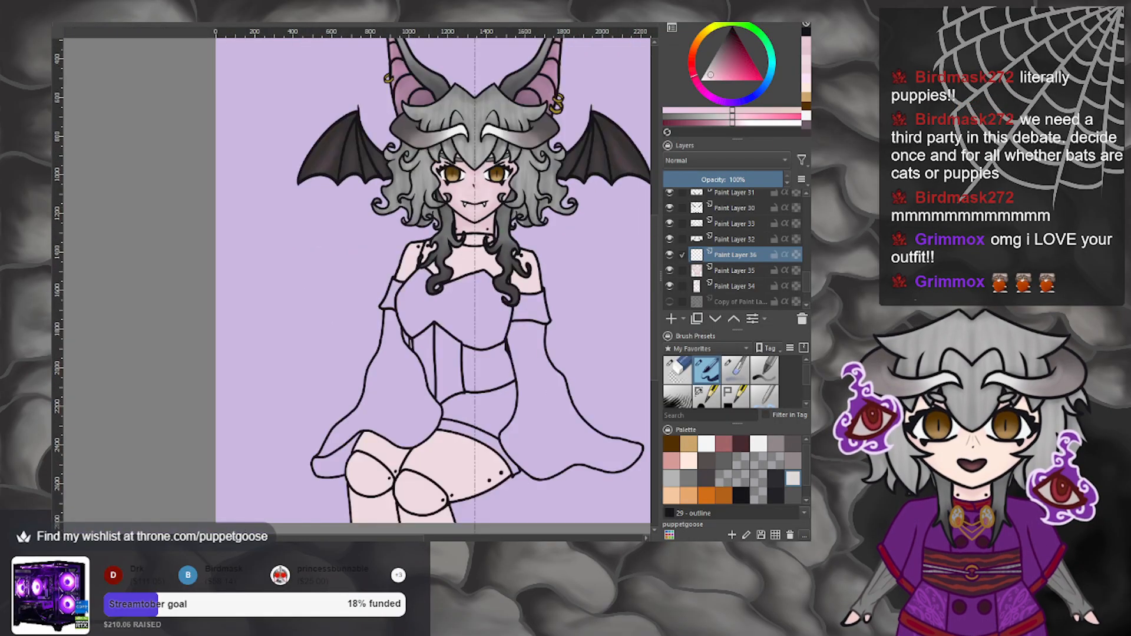
pyautogui.scroll(1, 551, 189)
pyautogui.scroll(-1, 426, 260)
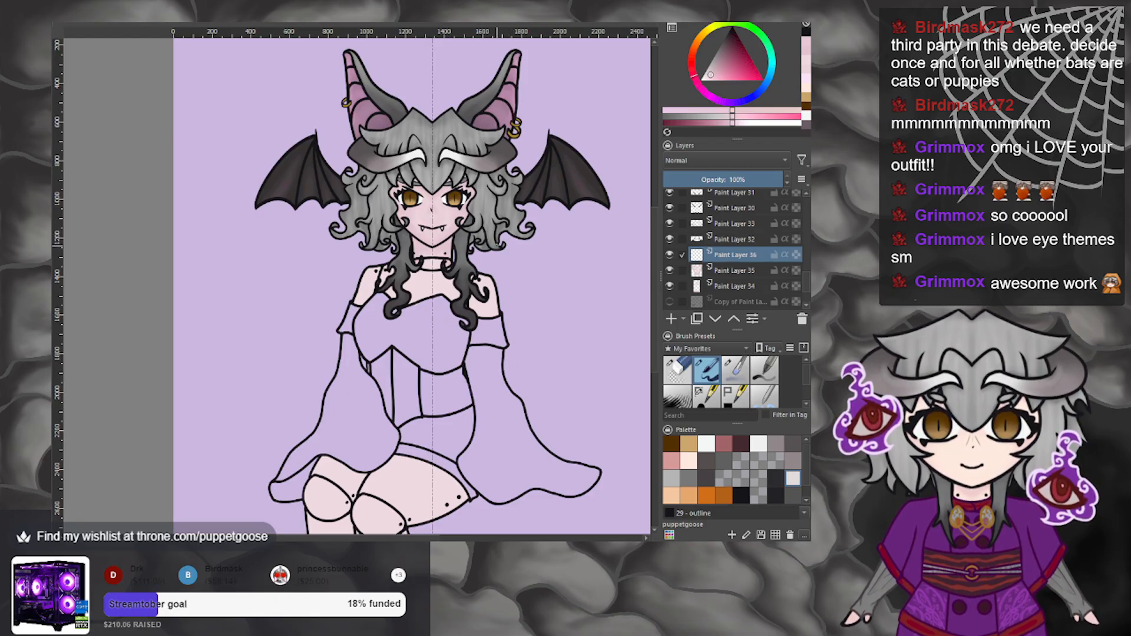
pyautogui.scroll(2, 413, 296)
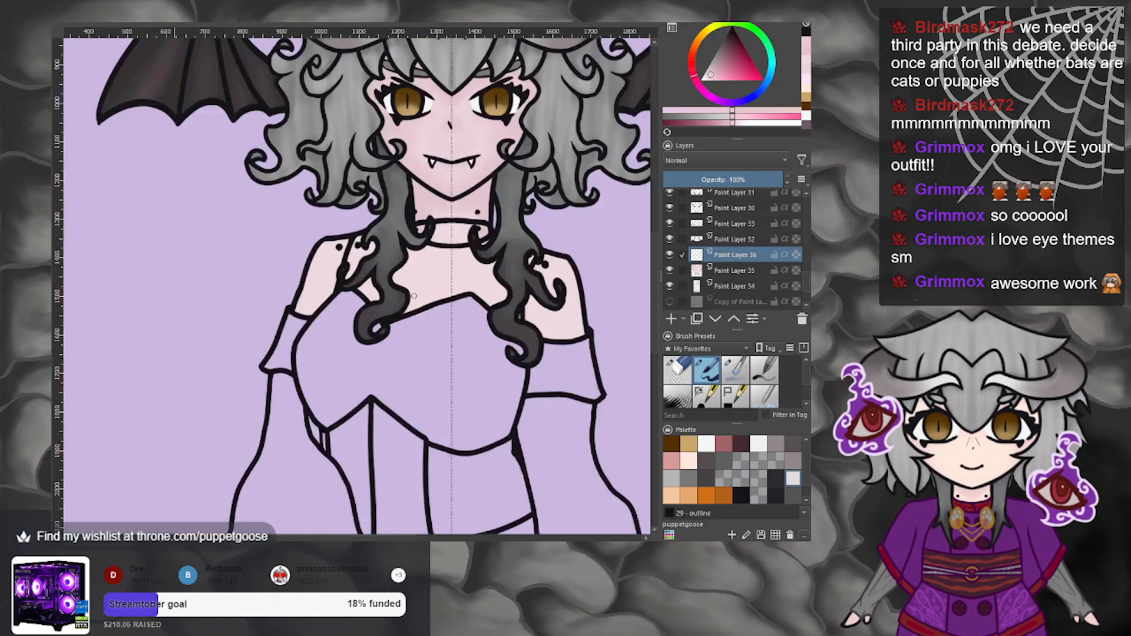
pyautogui.scroll(-3, 414, 297)
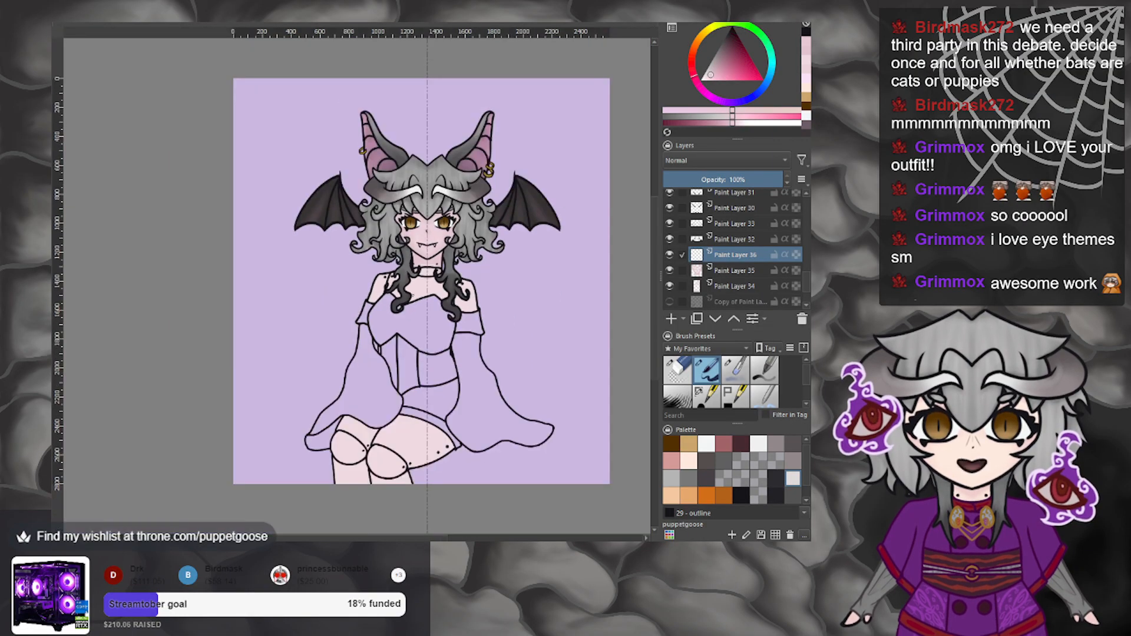
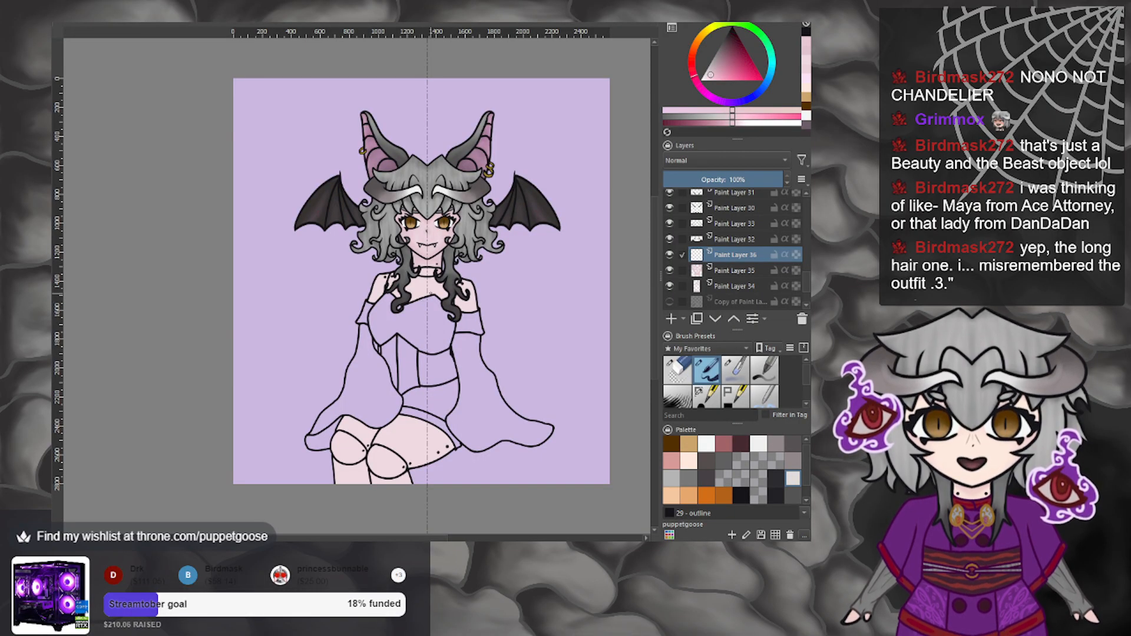
# Make Paint Layer 35 active and choose the painting brush for the skin shading.
pyautogui.scroll(5, 422, 301)
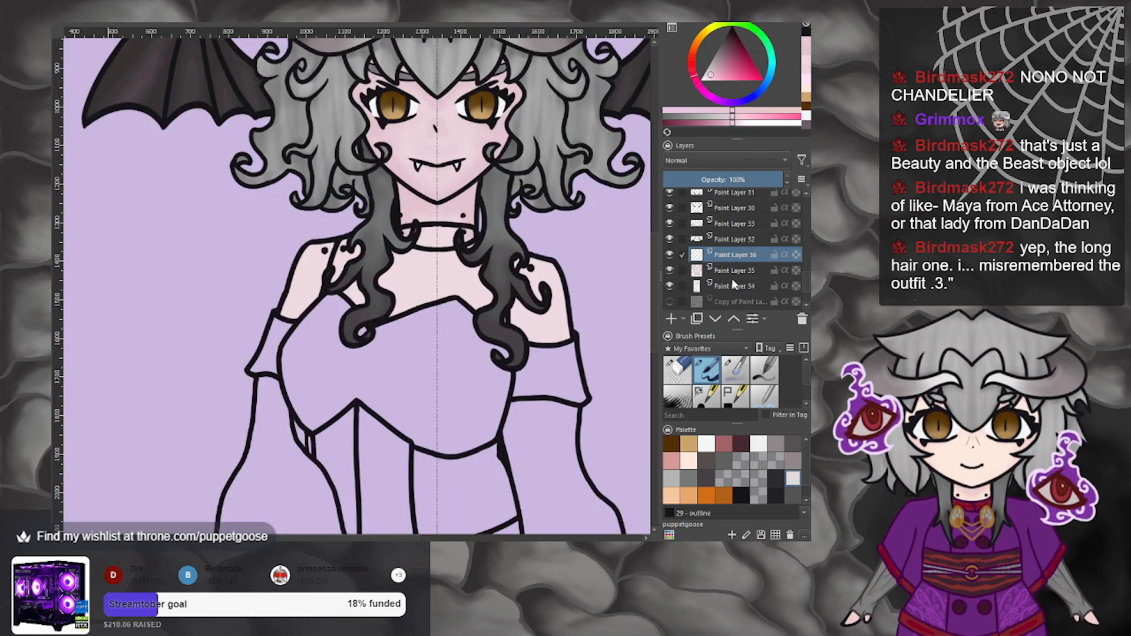
pyautogui.click(638, 16)
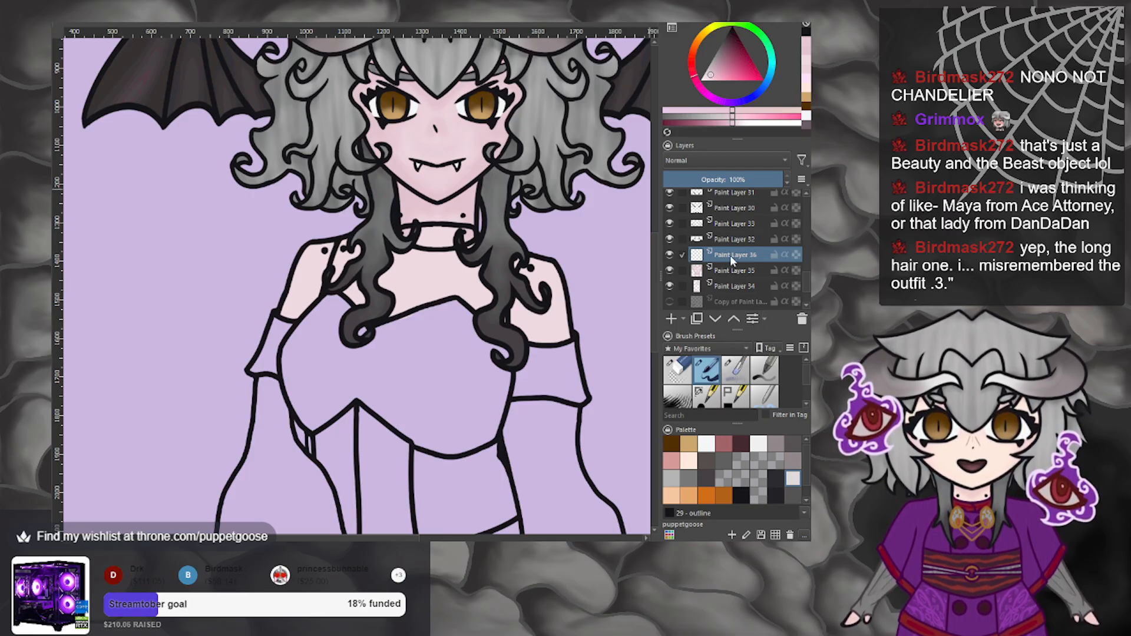
pyautogui.click(743, 272)
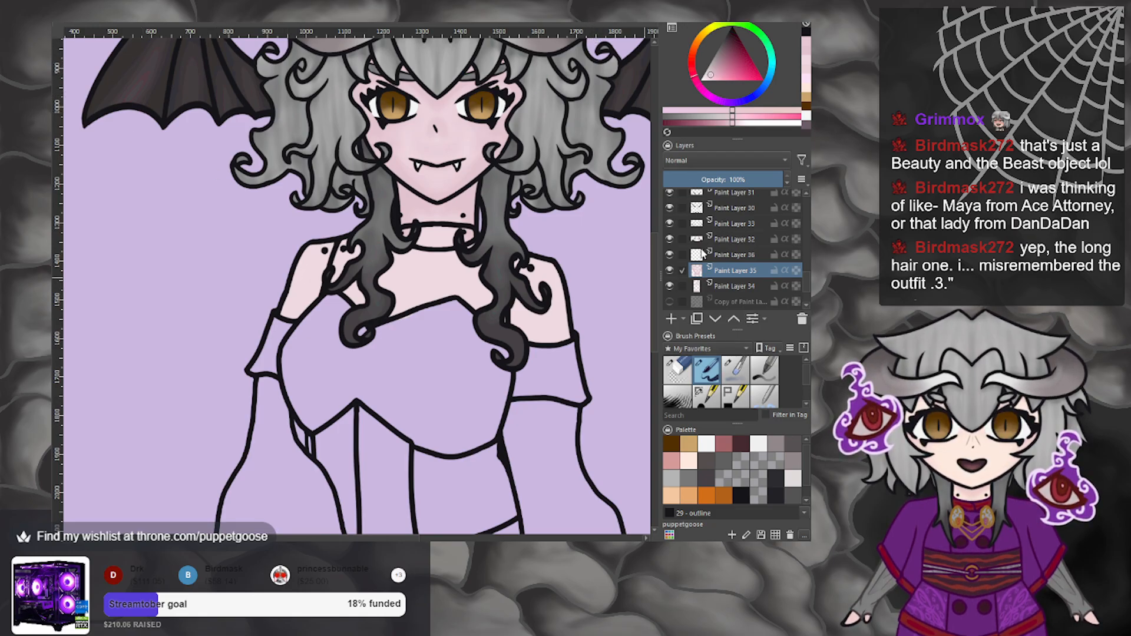
pyautogui.click(707, 394)
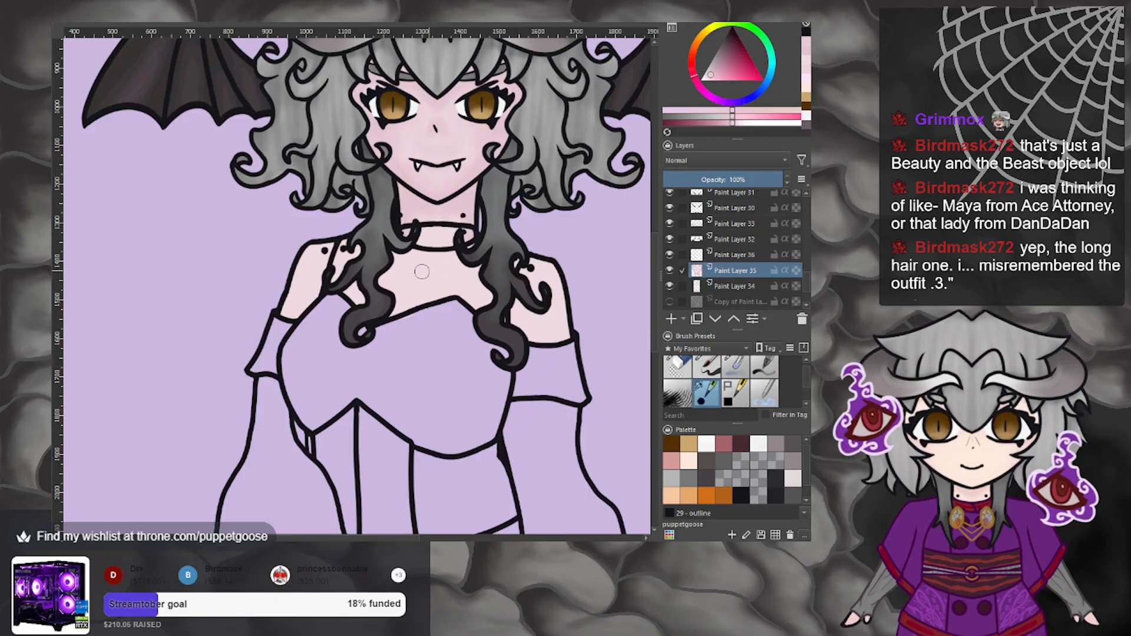
# Try shading the bare shoulder behind the long curl with muted pink, and undo the strokes.
pyautogui.moveTo(519, 274)
pyautogui.mouseDown()
pyautogui.moveTo(513, 324)
pyautogui.moveTo(522, 276)
pyautogui.moveTo(540, 264)
pyautogui.moveTo(571, 334)
pyautogui.mouseUp()
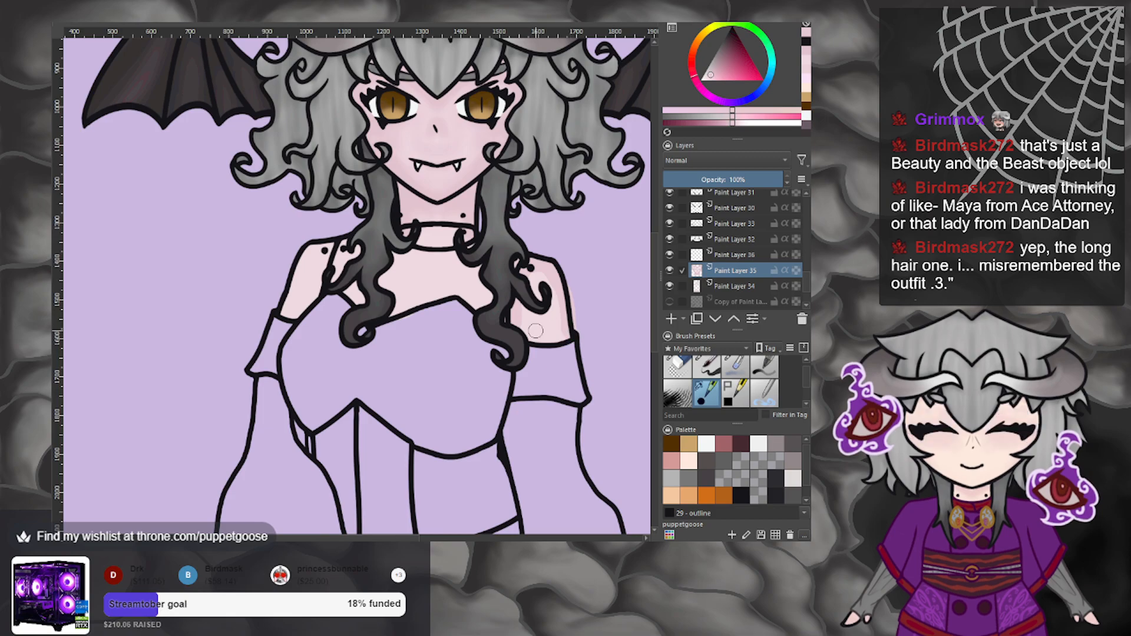
pyautogui.hotkey('ctrl', 'z')
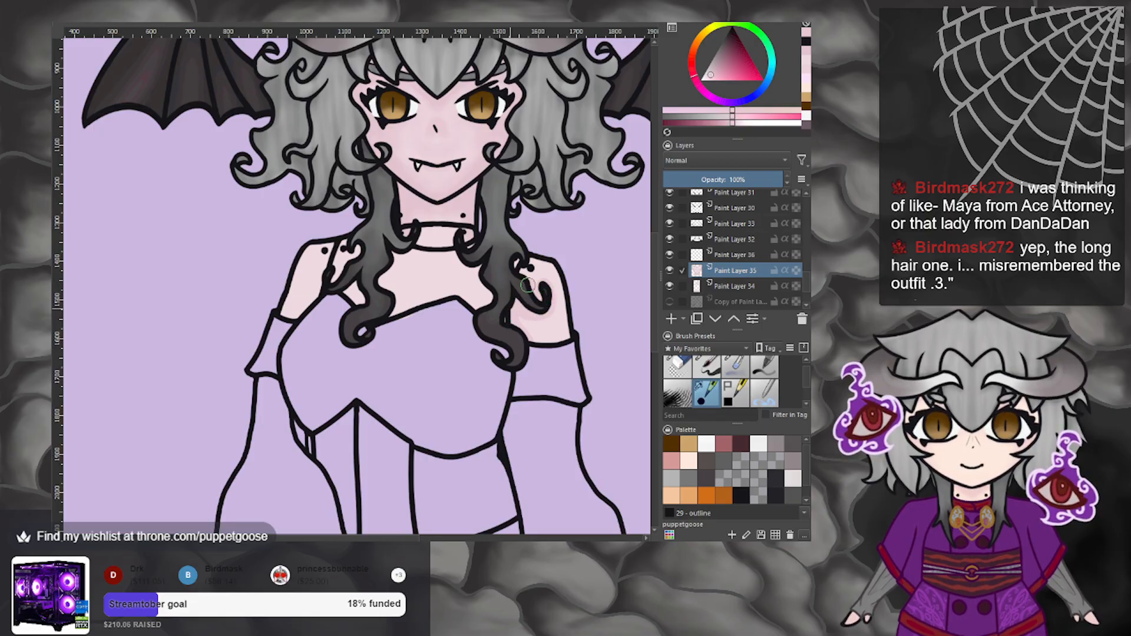
pyautogui.moveTo(522, 266)
pyautogui.mouseDown()
pyautogui.moveTo(555, 267)
pyautogui.moveTo(572, 336)
pyautogui.mouseUp()
pyautogui.hotkey('ctrl', 'z')
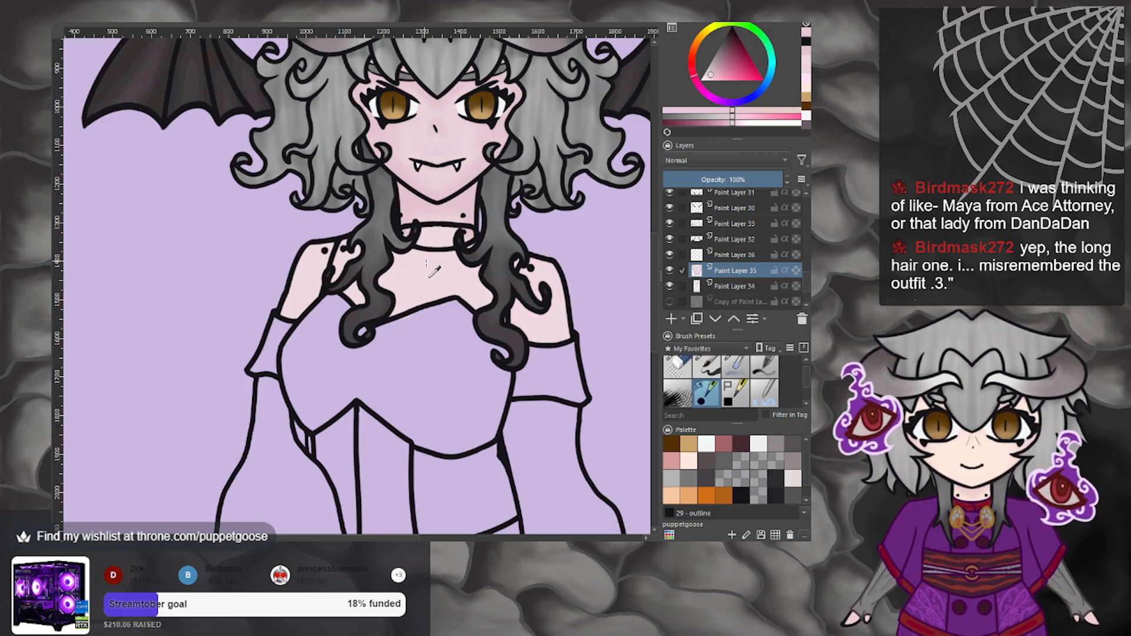
# Replace the selection with the skin area taken from Paint Layer 34, and make Paint Layer 35 active for painting.
pyautogui.click(456, 271)
pyautogui.scroll(2, 457, 271)
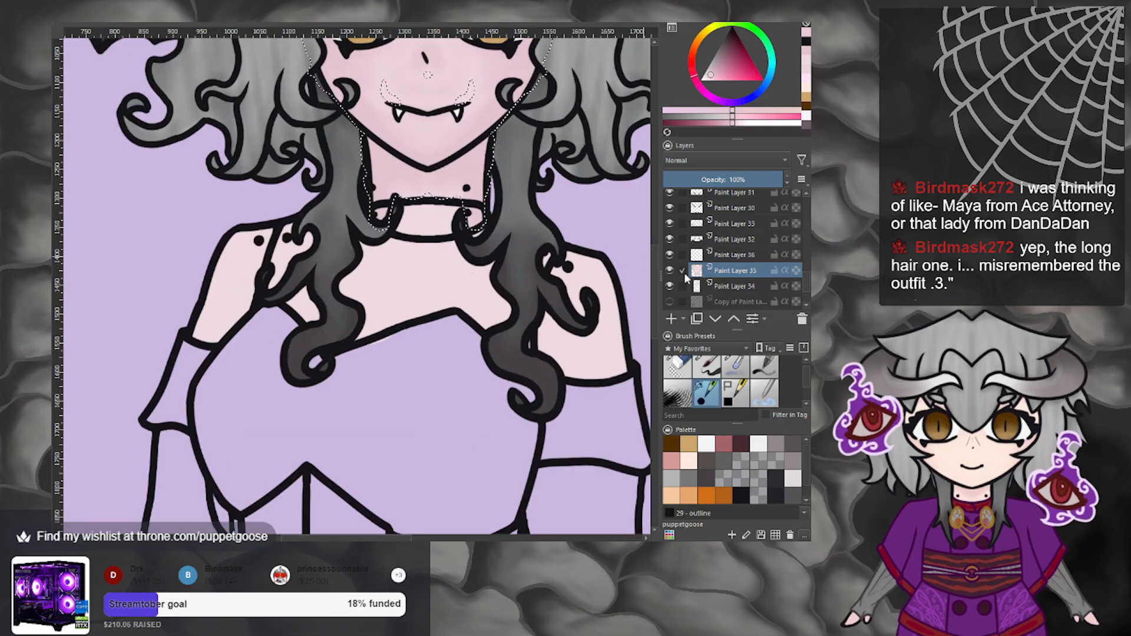
pyautogui.click(731, 287)
pyautogui.scroll(-2, 482, 239)
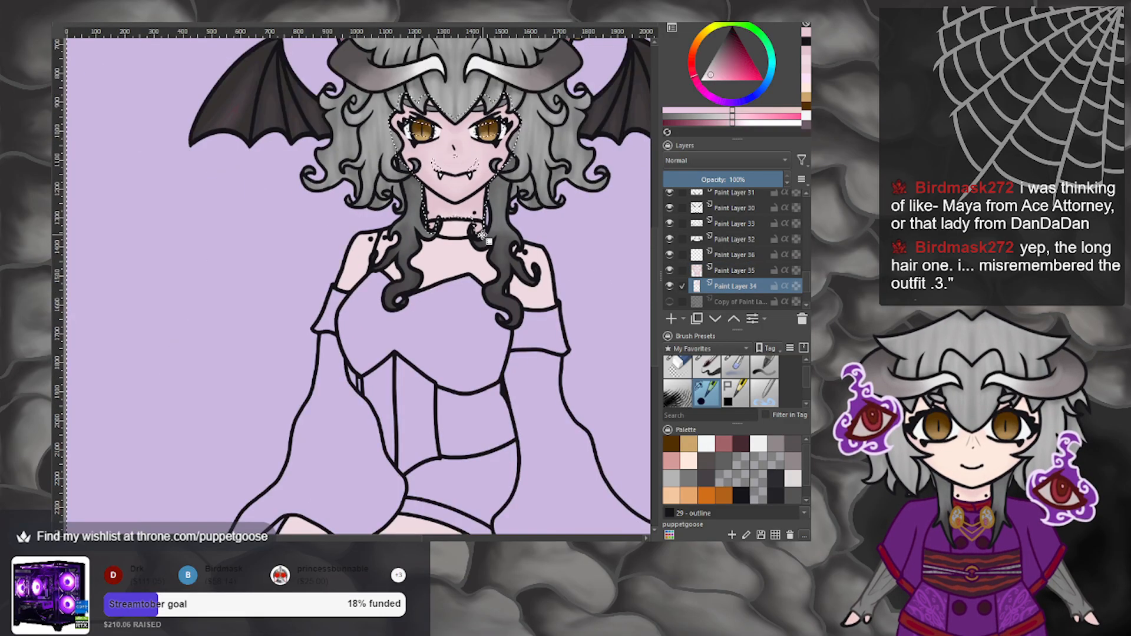
pyautogui.scroll(1, 482, 239)
pyautogui.hotkey('ctrl', 'shift', 'a')
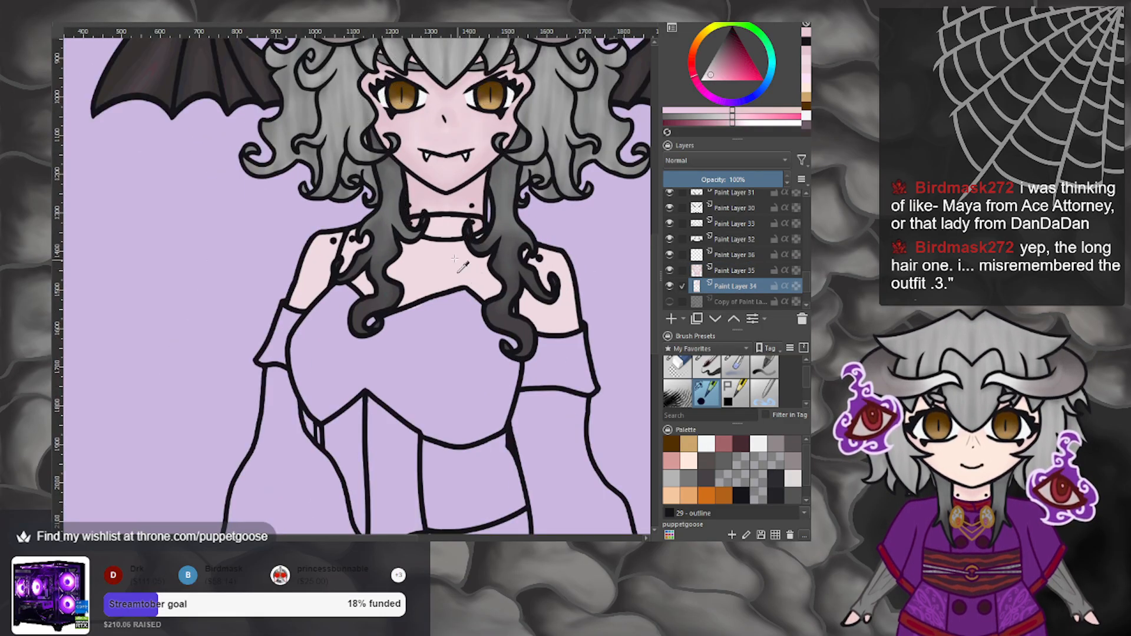
pyautogui.keyDown('ctrl'); pyautogui.click(697, 288); pyautogui.keyUp('ctrl')
pyautogui.click(735, 271)
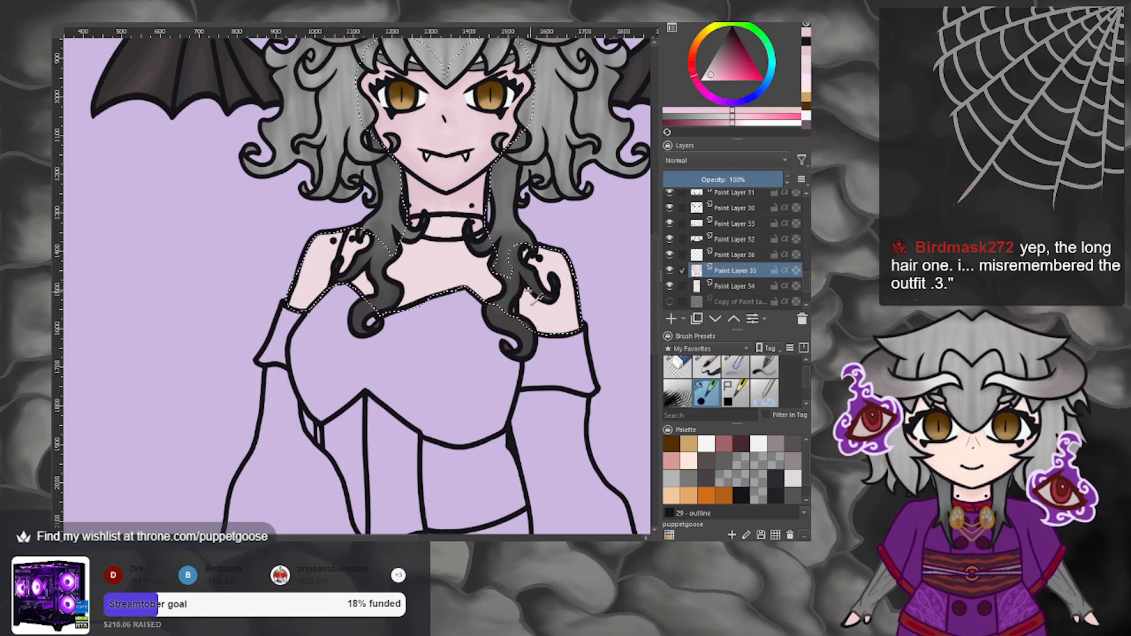
# Shade both shoulders and the upper chest with muted pink, and blend the shading smoothly into the skin.
pyautogui.scroll(1, 524, 286)
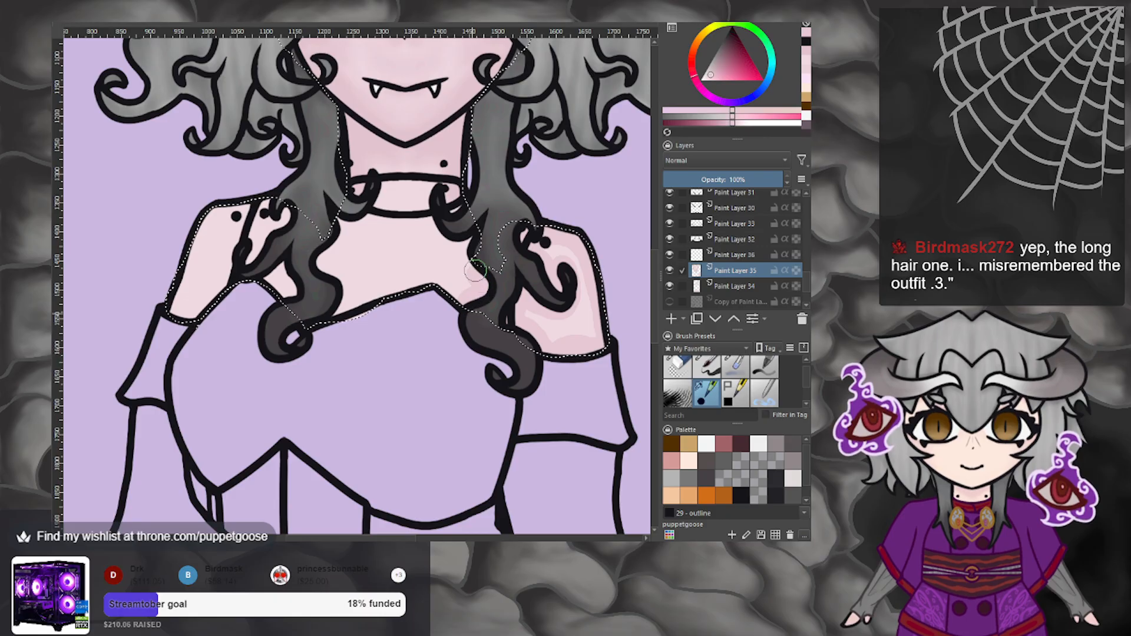
pyautogui.moveTo(447, 237); pyautogui.dragTo(439, 189)
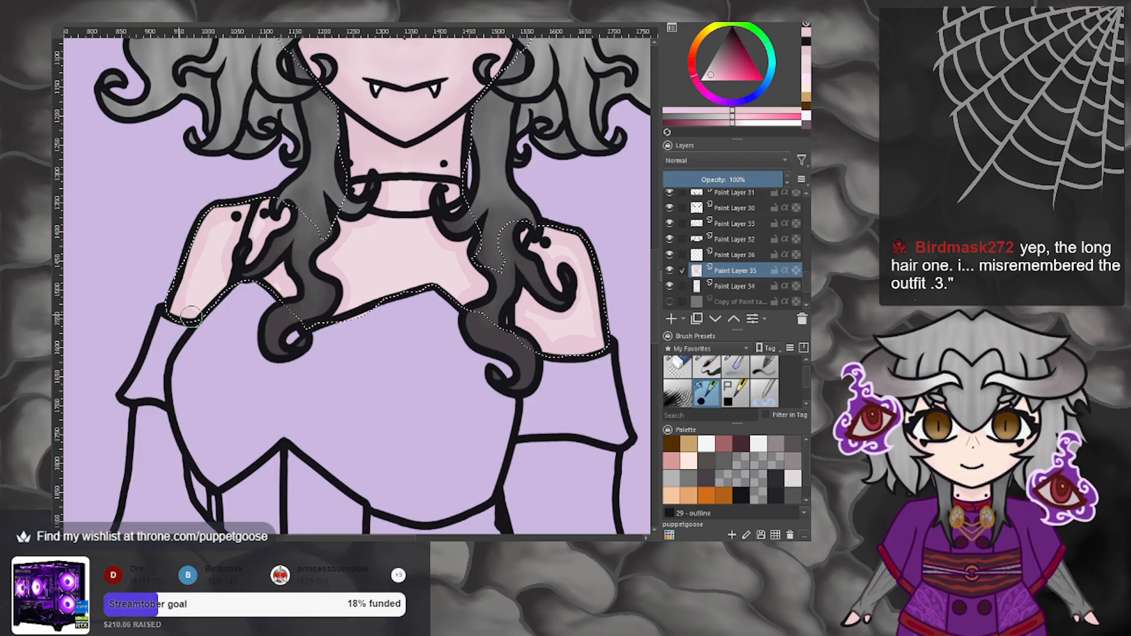
pyautogui.click(736, 367)
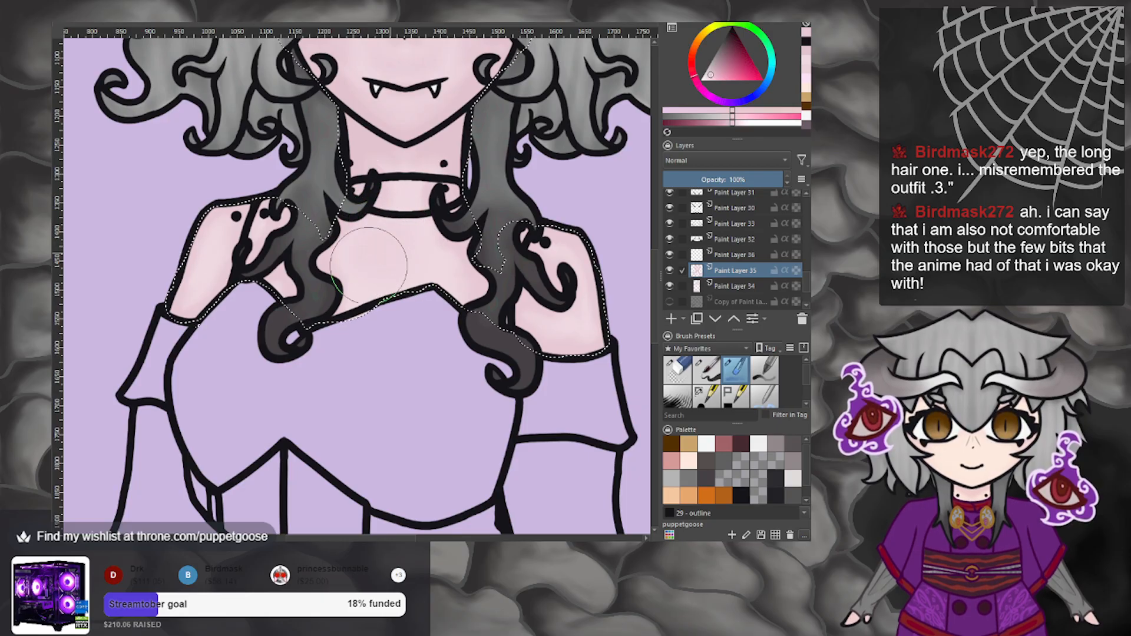
# Paint muted pink shading along the edges of the thighs, knees and lower legs, with patches at the centres of the thigh and knees.
pyautogui.scroll(-5, 427, 261)
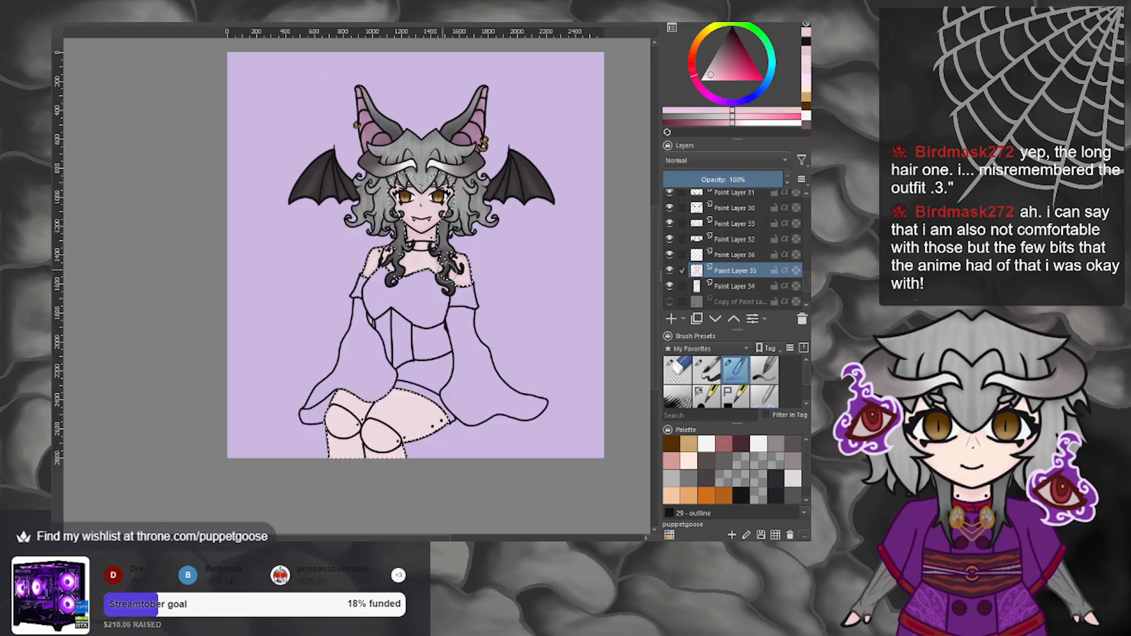
pyautogui.scroll(4, 413, 386)
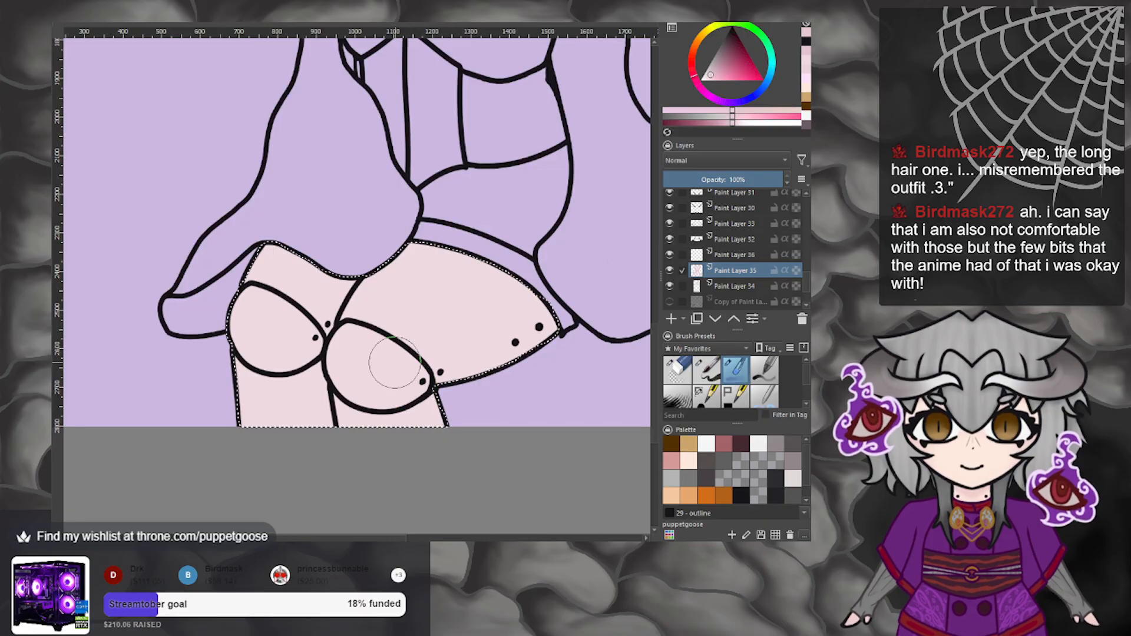
pyautogui.click(707, 394)
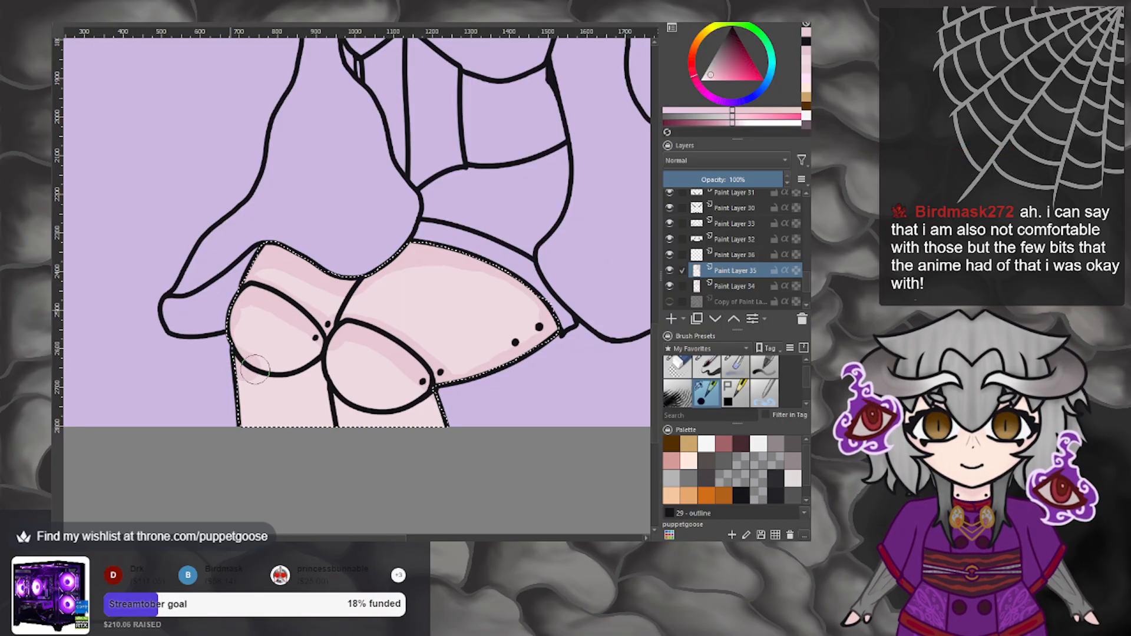
pyautogui.moveTo(259, 383); pyautogui.dragTo(254, 455)
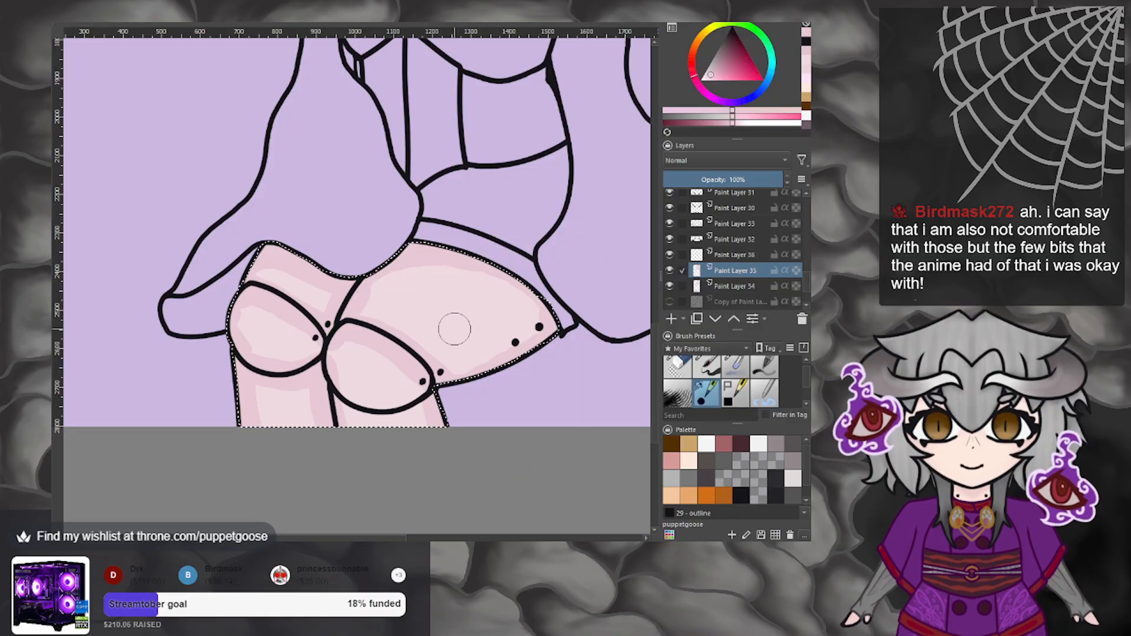
pyautogui.moveTo(366, 379); pyautogui.dragTo(370, 380)
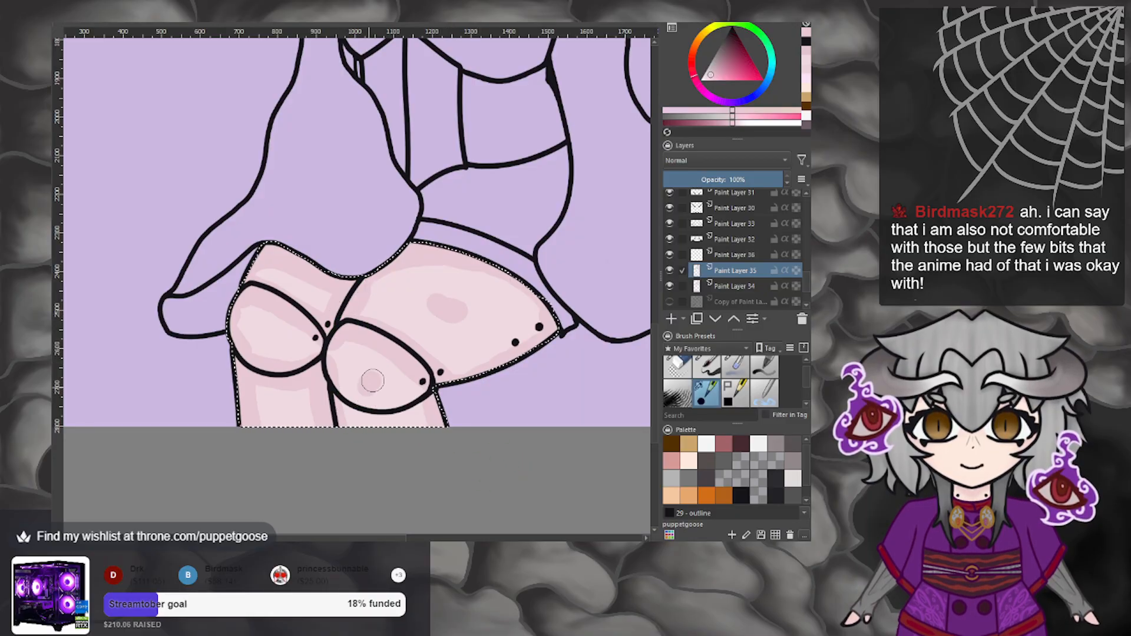
pyautogui.moveTo(269, 333); pyautogui.dragTo(275, 337)
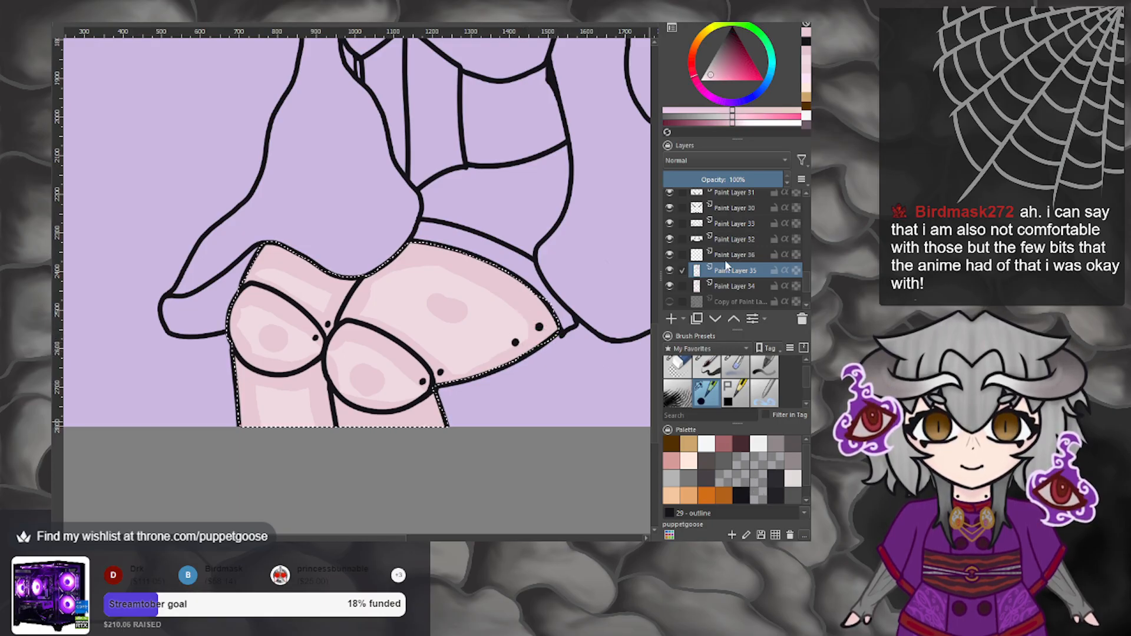
# Blend the pink shading on the thighs, knees and lower legs into the skin base.
pyautogui.click(735, 368)
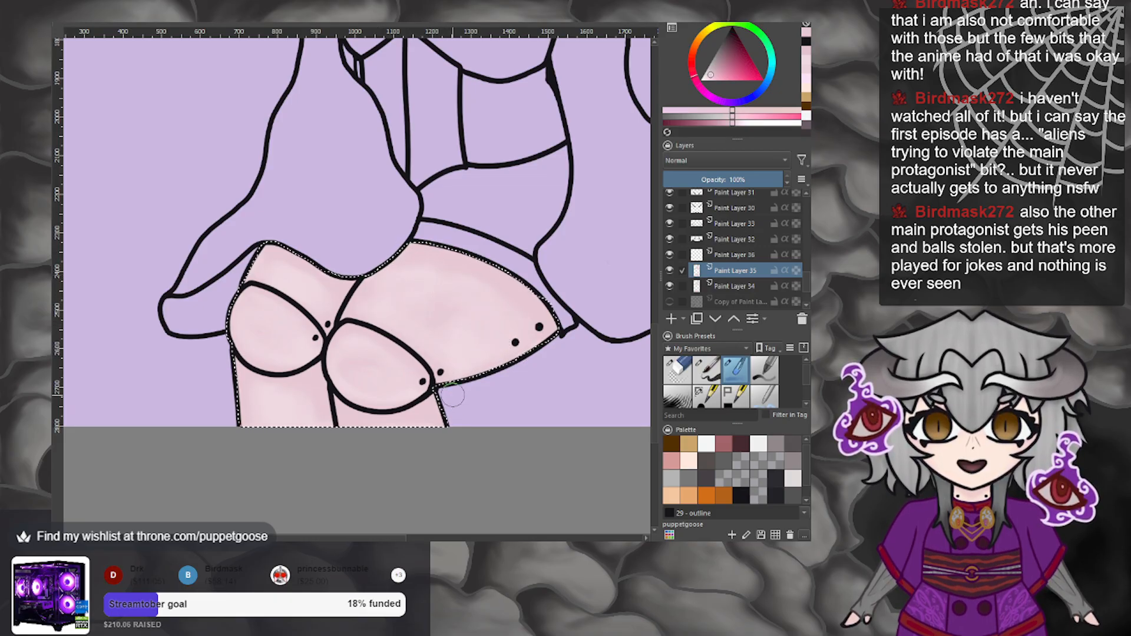
pyautogui.scroll(-5, 541, 360)
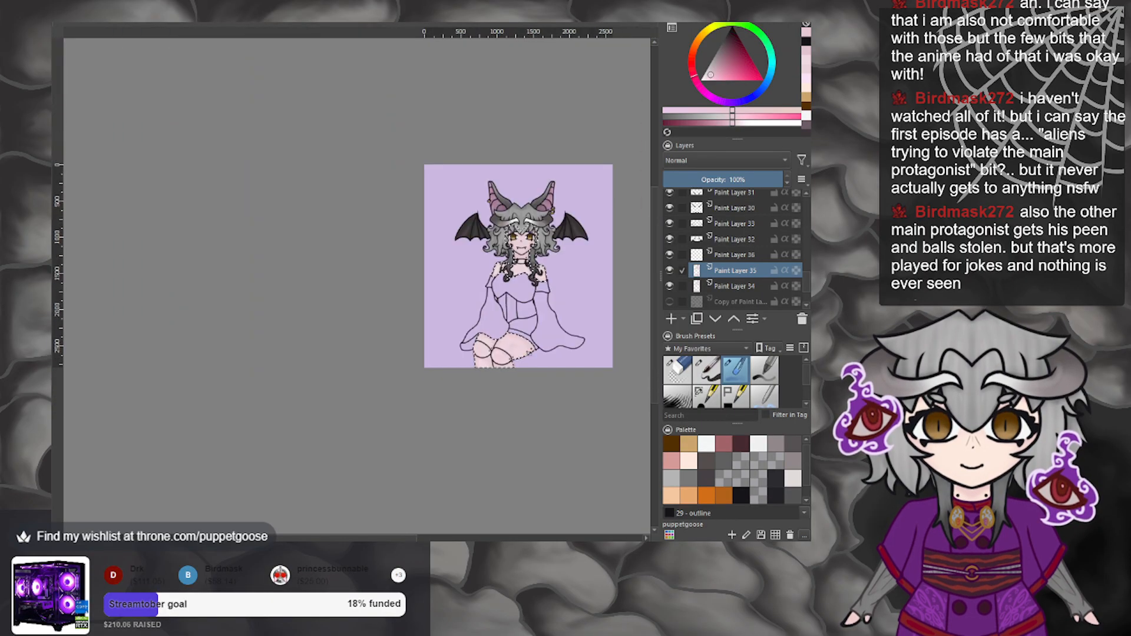
pyautogui.scroll(2, 540, 360)
pyautogui.scroll(2, 541, 360)
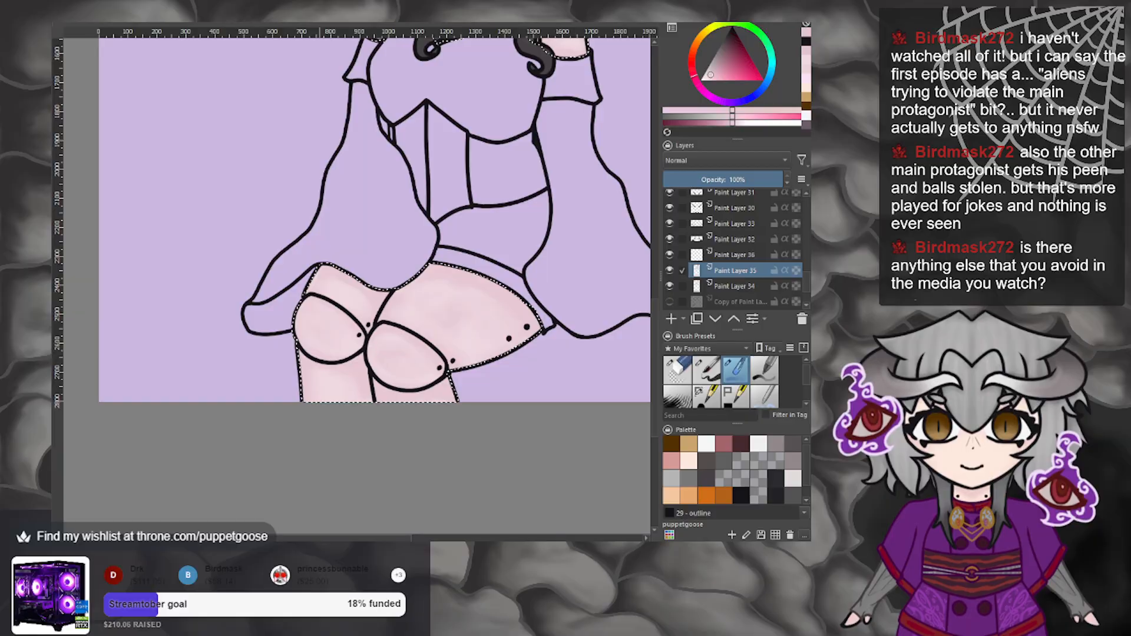
pyautogui.hotkey('ctrl', '+')
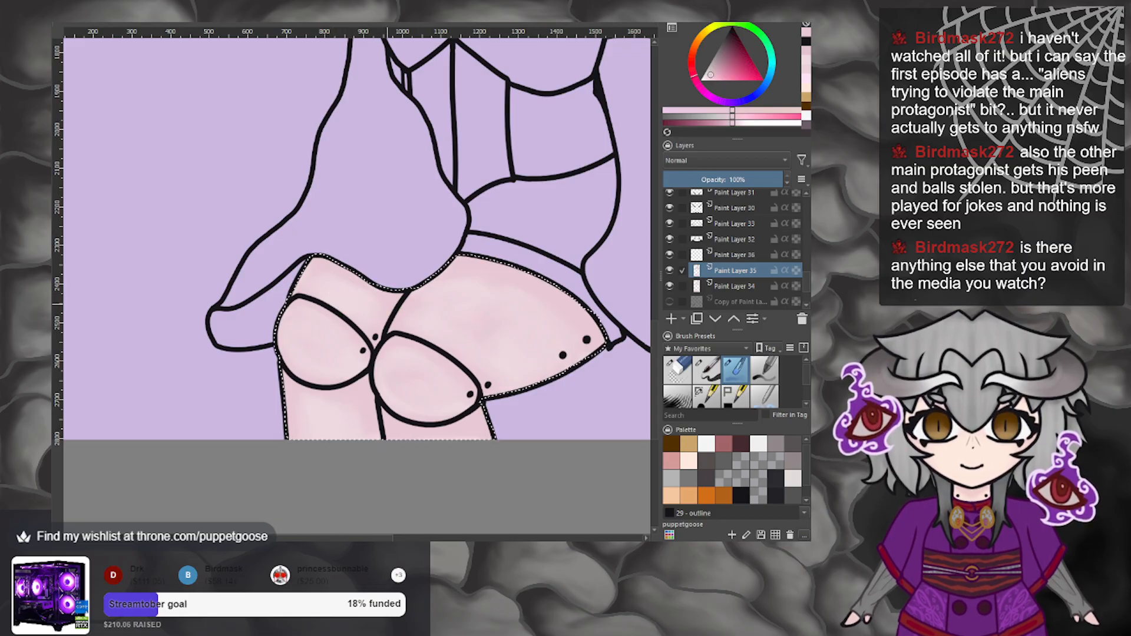
pyautogui.scroll(-3, 417, 311)
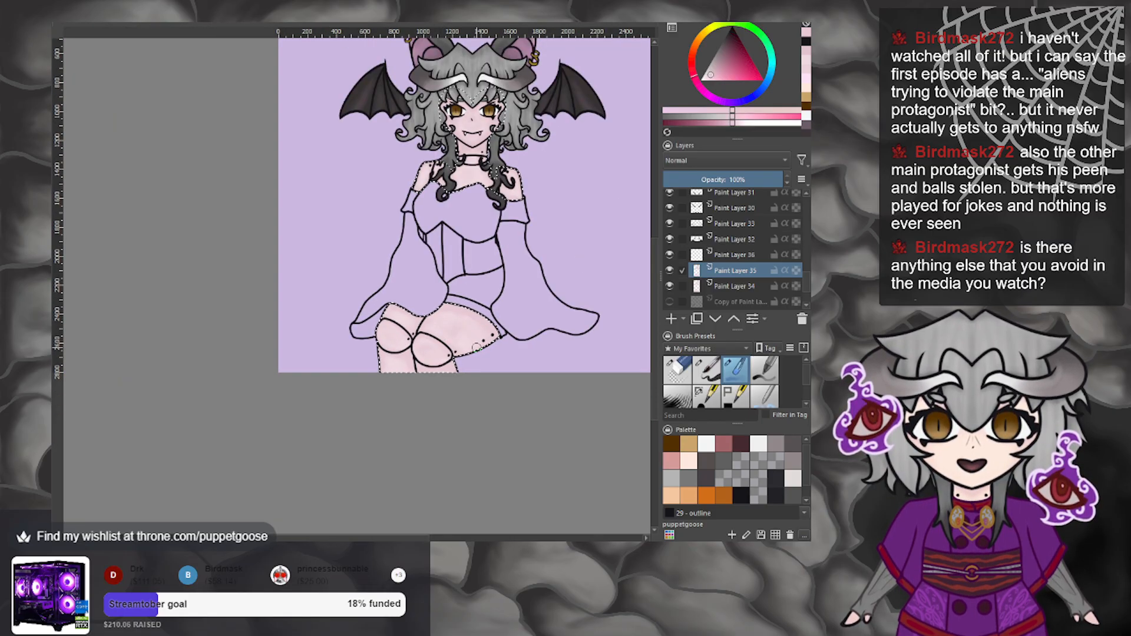
pyautogui.scroll(-2, 472, 347)
pyautogui.scroll(1, 517, 289)
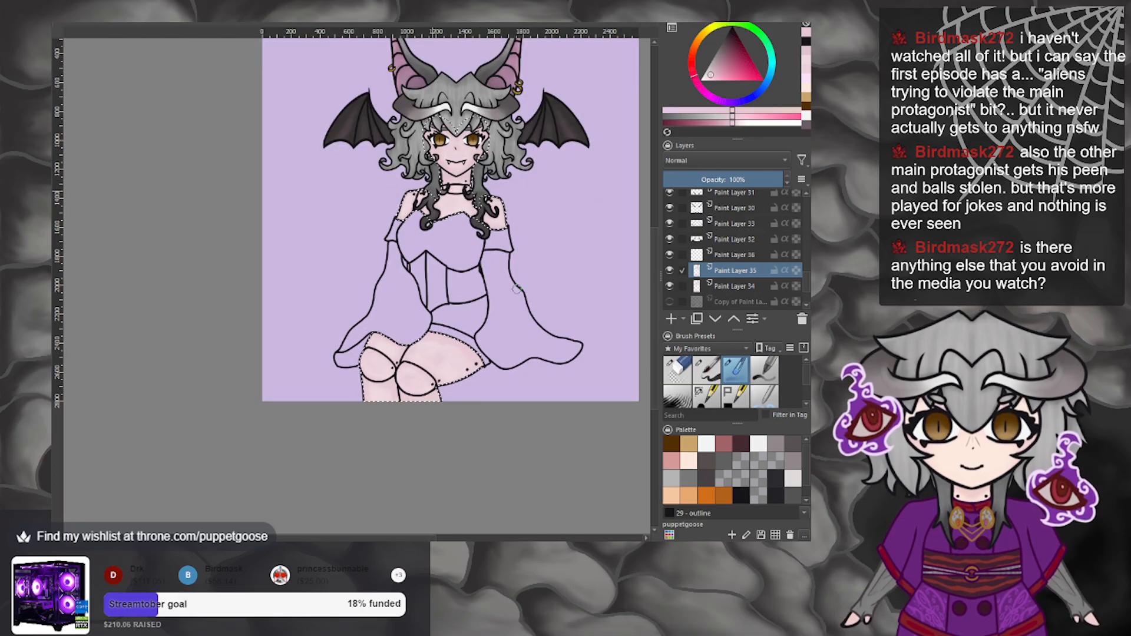
pyautogui.scroll(1, 517, 284)
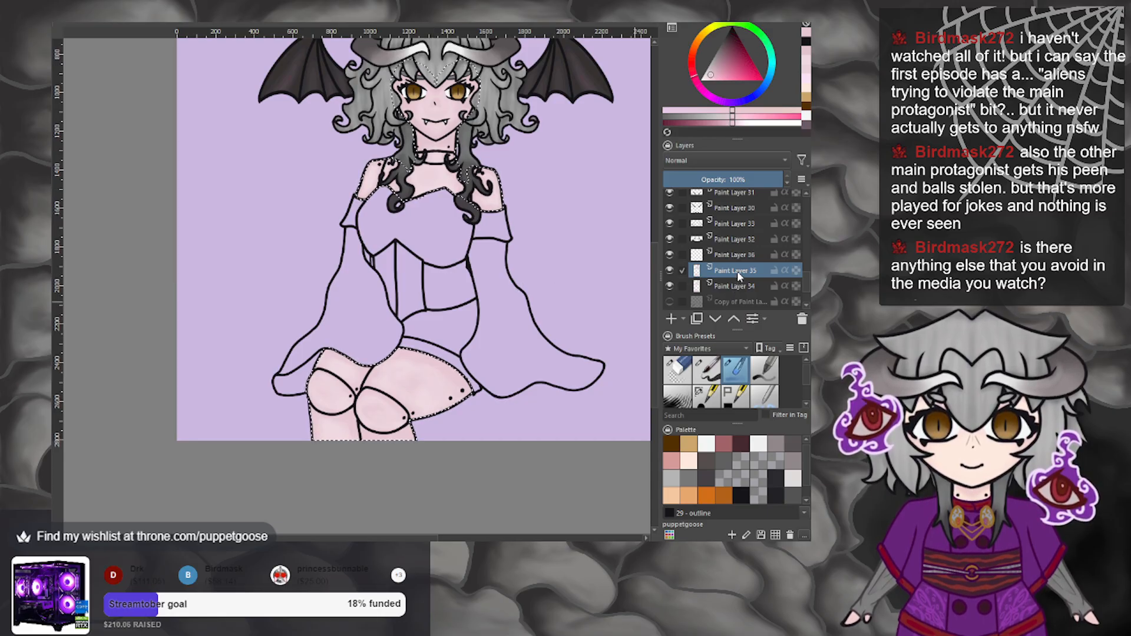
# Add a new paint layer above the hidden copied paint layer and clear the skin selection.
pyautogui.click(730, 302)
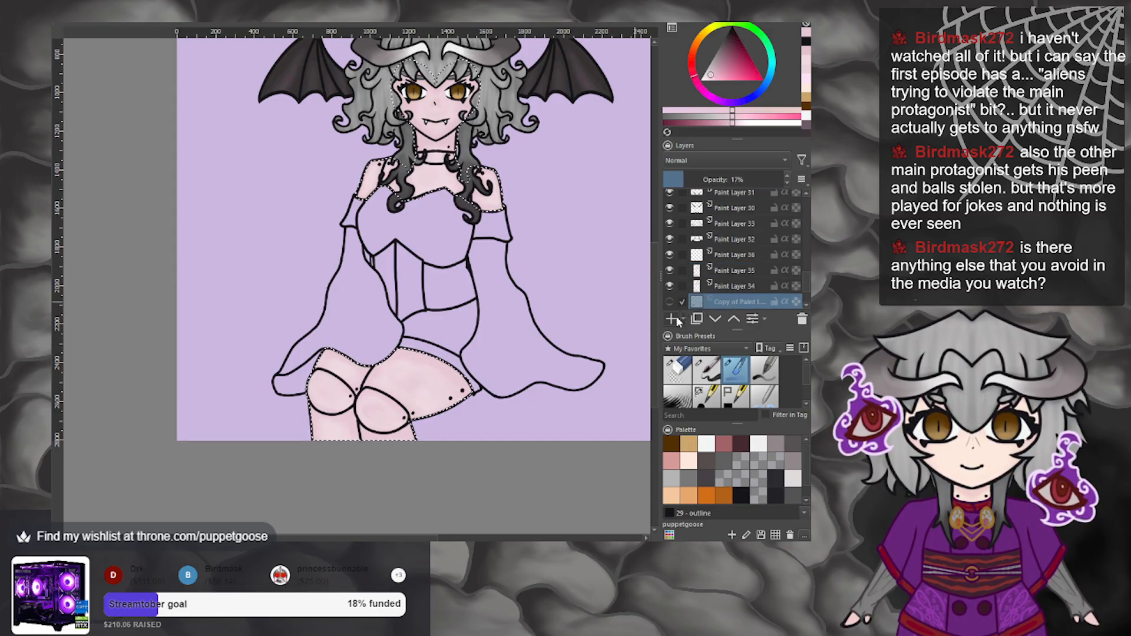
pyautogui.click(671, 318)
pyautogui.scroll(-1, 442, 327)
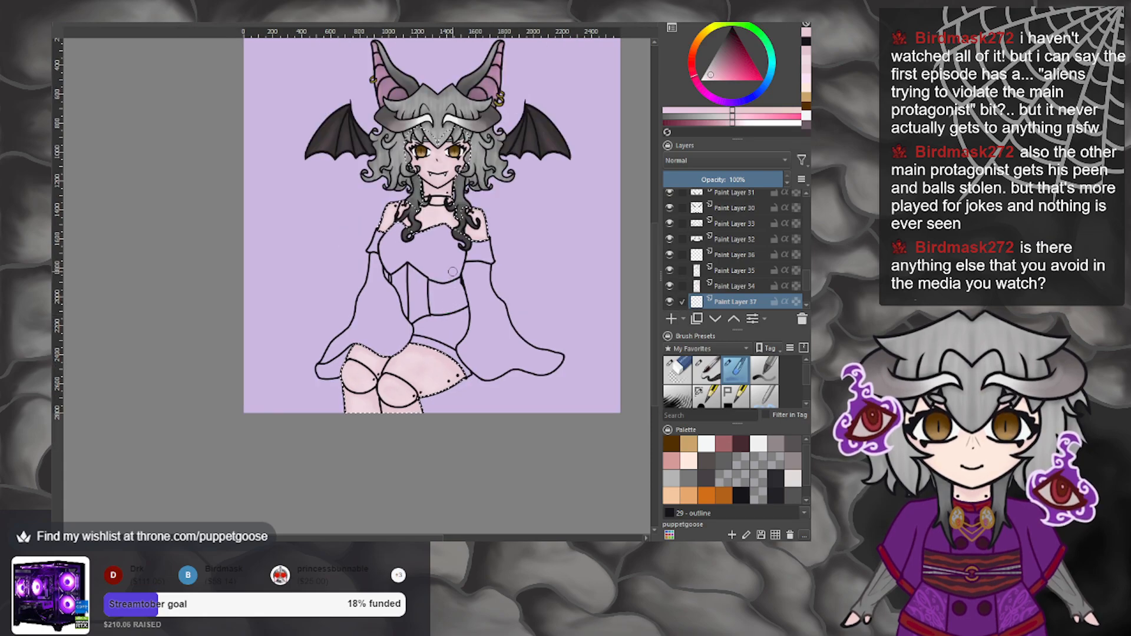
pyautogui.click(127, 245)
pyautogui.scroll(-1, 414, 279)
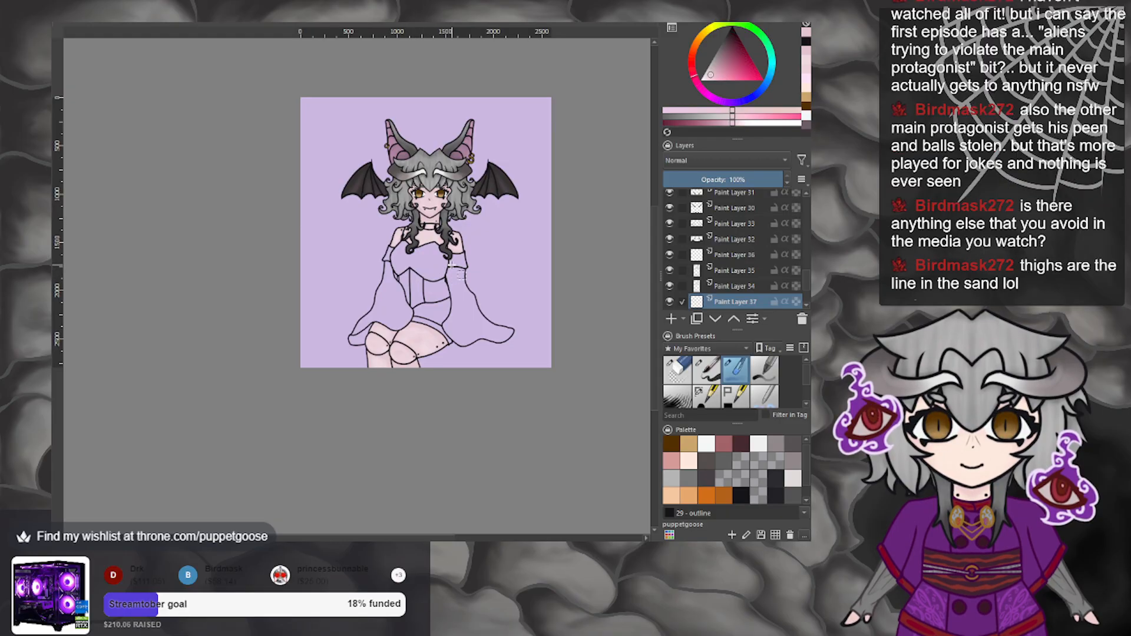
# Examine the dot marks on the thigh up close and the shaded figure as a whole.
pyautogui.scroll(1, 449, 267)
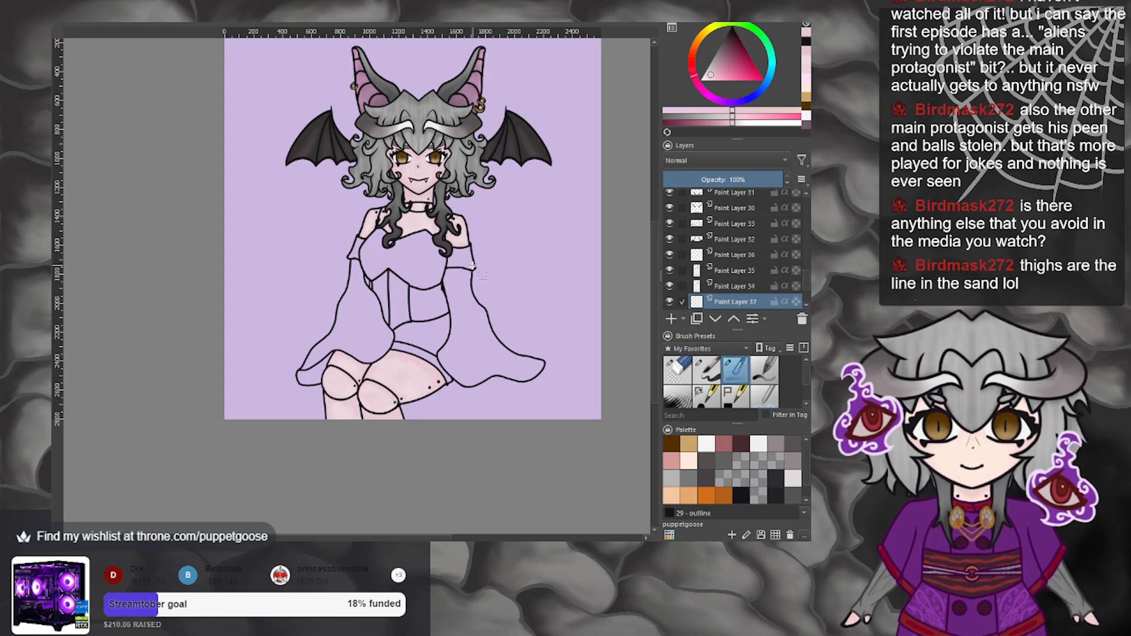
pyautogui.scroll(5, 446, 392)
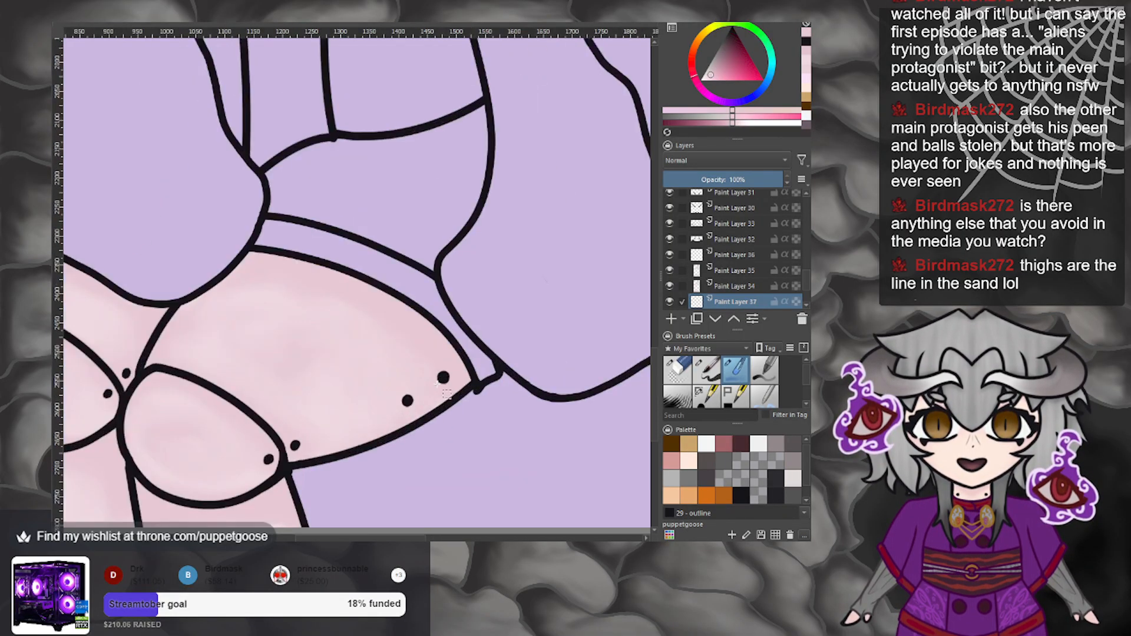
pyautogui.scroll(-2, 446, 393)
pyautogui.scroll(2, 422, 392)
pyautogui.click(422, 393)
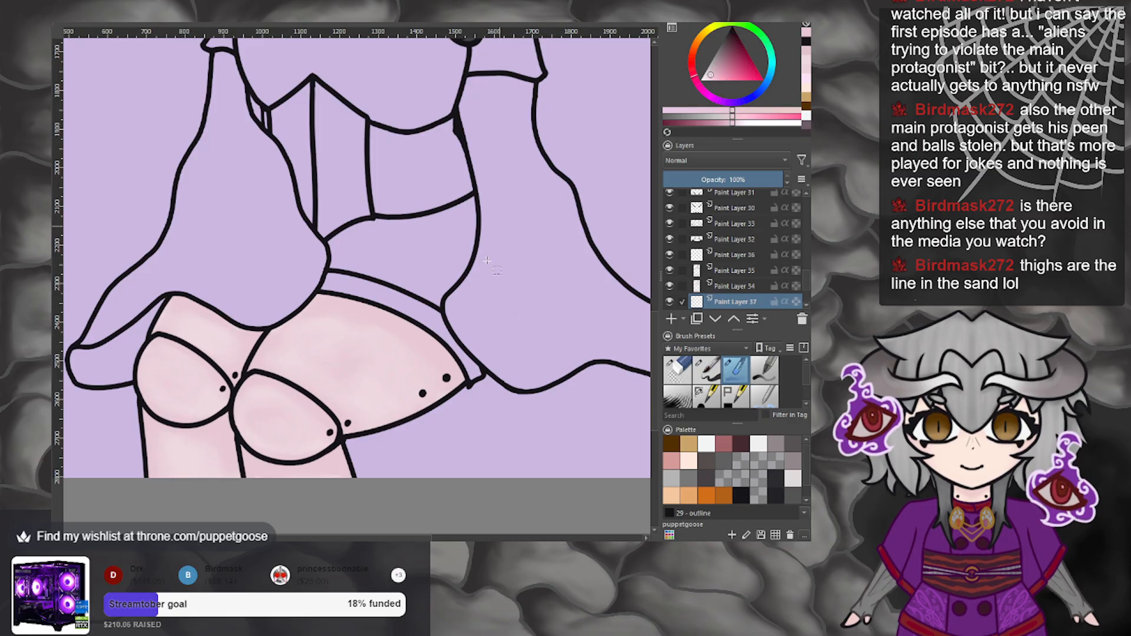
pyautogui.scroll(-5, 458, 402)
pyautogui.scroll(-1, 458, 403)
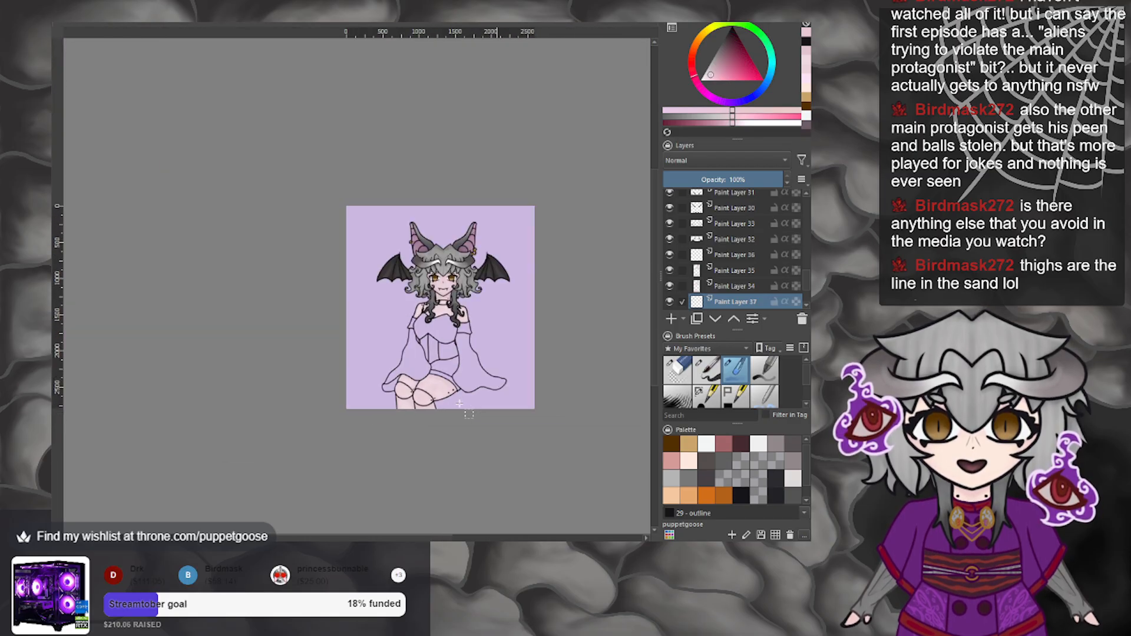
pyautogui.scroll(1, 444, 331)
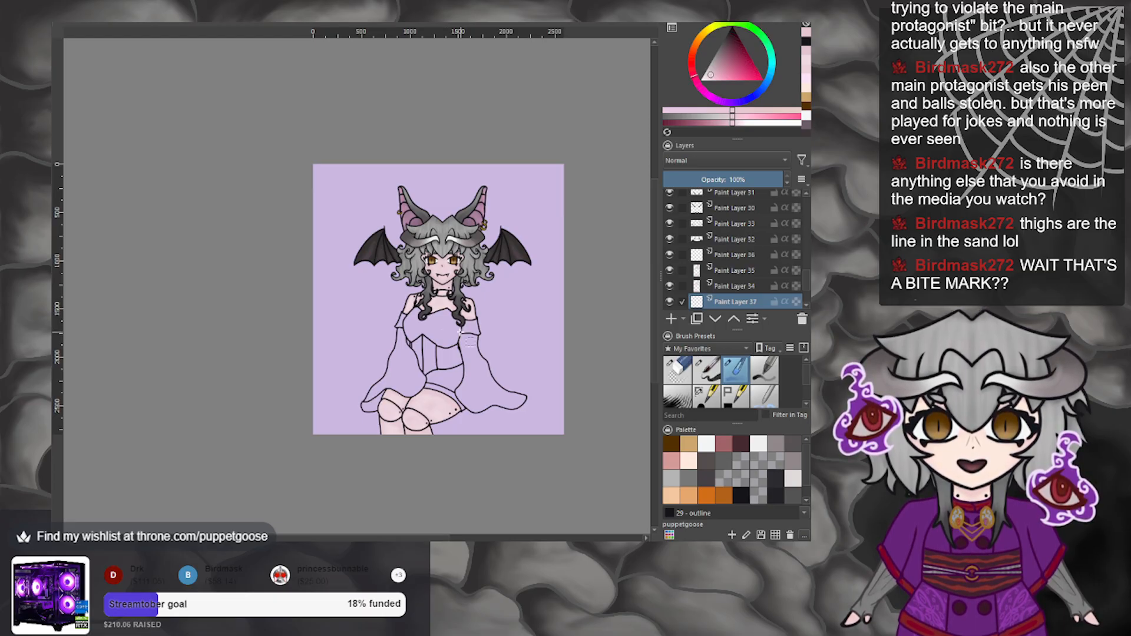
# Check the shading and dot marks on the thighs and knees against the full figure.
pyautogui.scroll(4, 455, 403)
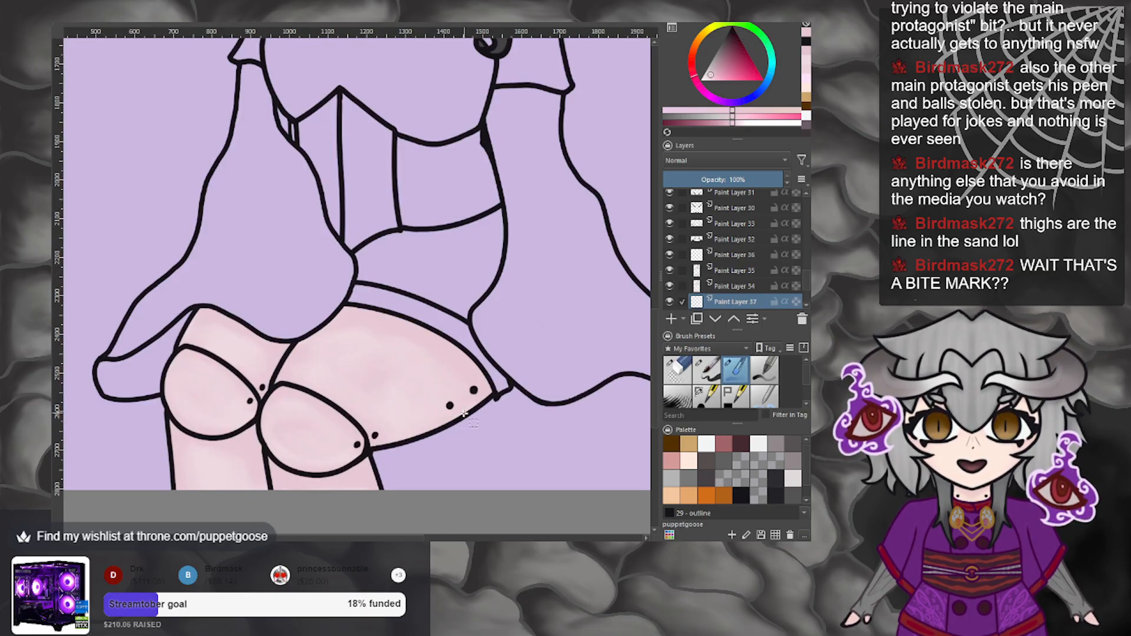
pyautogui.scroll(-4, 465, 414)
pyautogui.scroll(5, 465, 414)
pyautogui.scroll(-1, 464, 413)
pyautogui.scroll(-4, 465, 414)
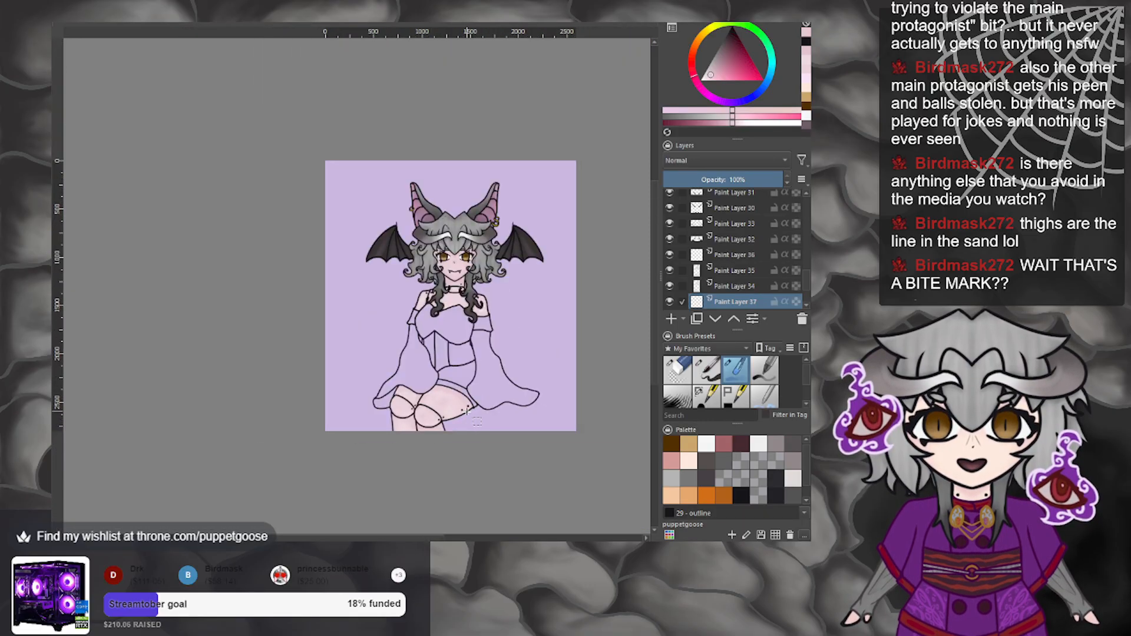
pyautogui.scroll(2, 460, 259)
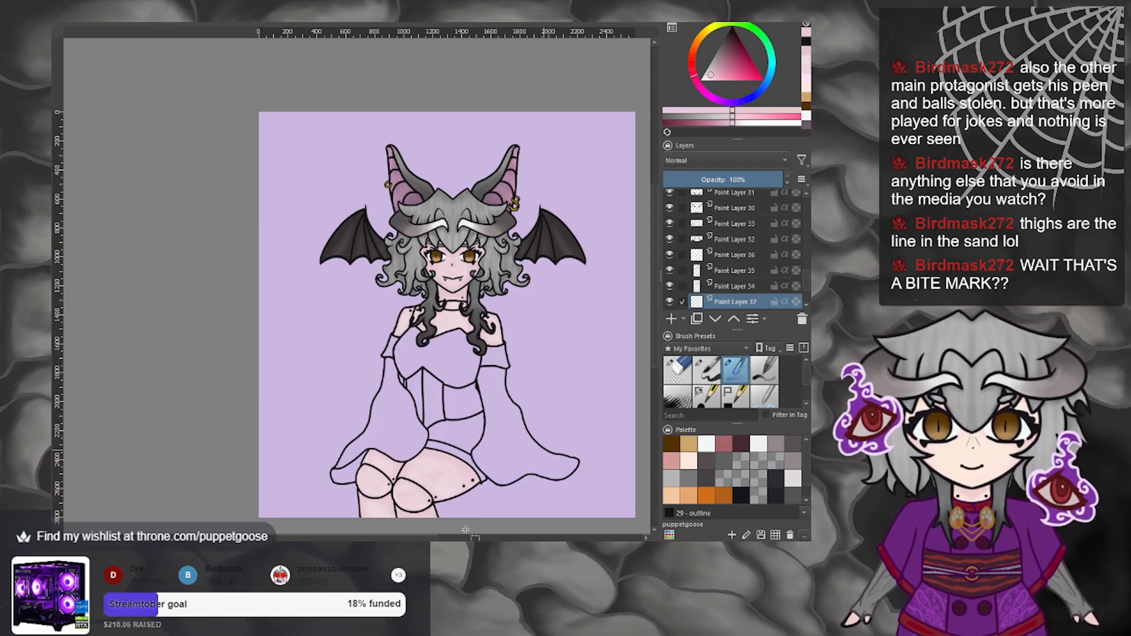
pyautogui.scroll(4, 436, 514)
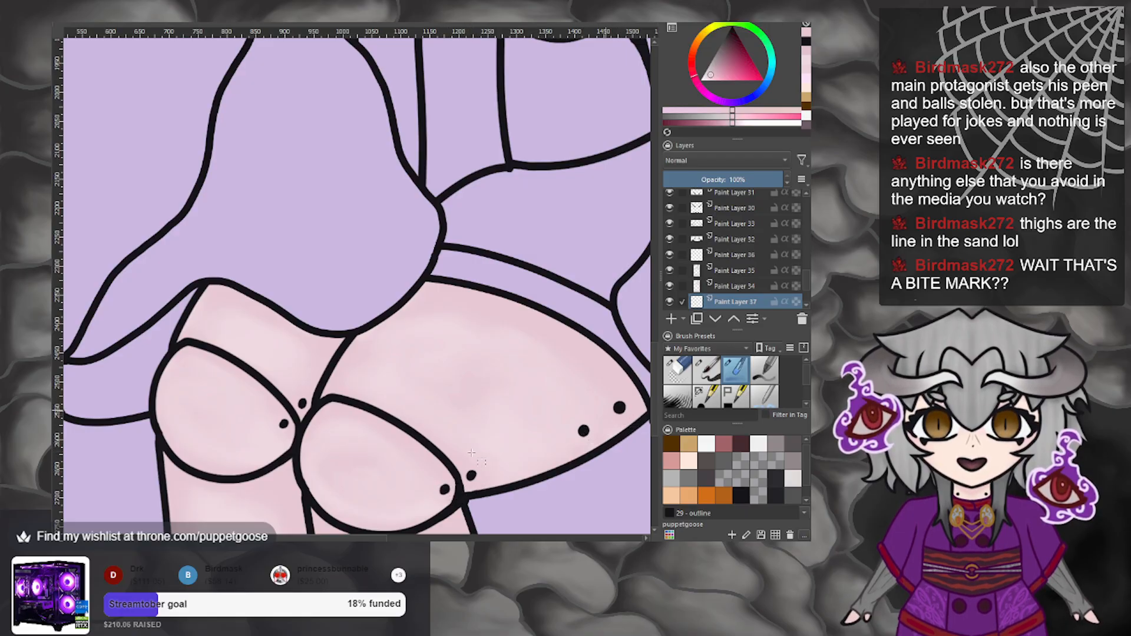
pyautogui.scroll(-4, 455, 463)
pyautogui.scroll(-1, 455, 454)
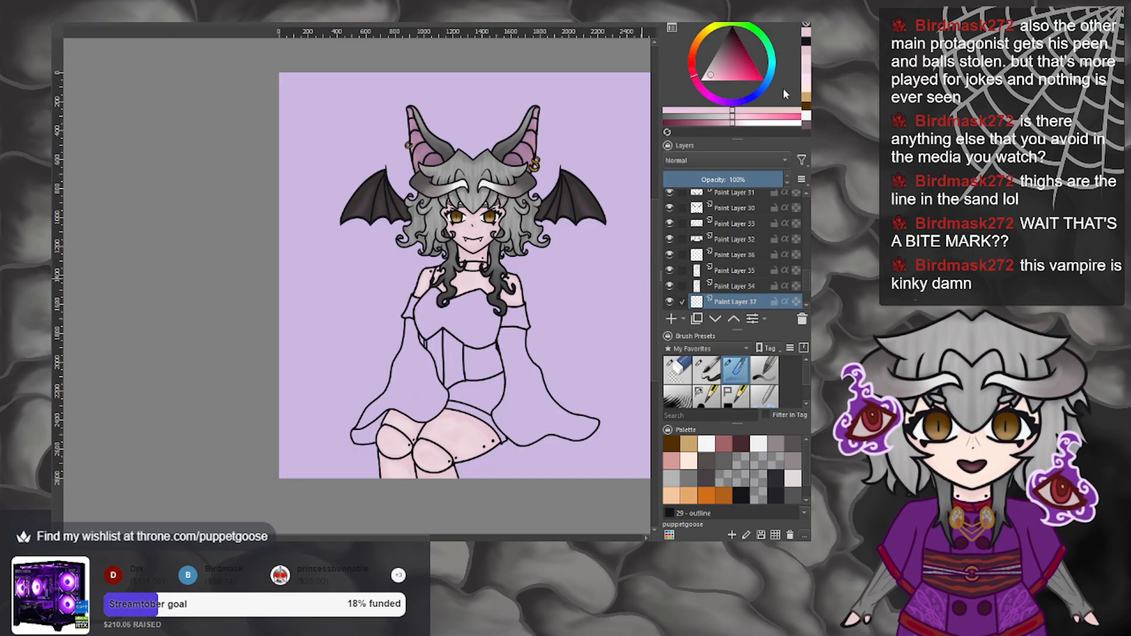
# Set the painting colour to a dark muted green and look over the uncoloured outfit from neckline to hips.
pyautogui.moveTo(762, 35)
pyautogui.mouseDown()
pyautogui.moveTo(771, 47)
pyautogui.moveTo(719, 37)
pyautogui.moveTo(635, 94)
pyautogui.moveTo(771, 78)
pyautogui.moveTo(758, 31)
pyautogui.moveTo(664, 52)
pyautogui.moveTo(733, 122)
pyautogui.moveTo(764, 38)
pyautogui.mouseUp()
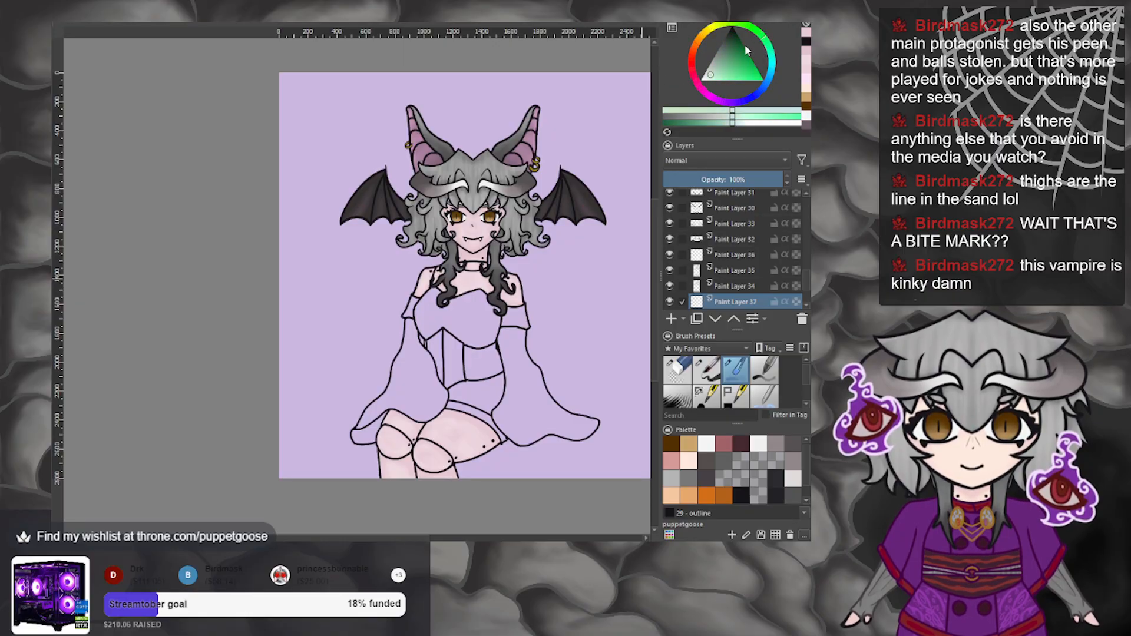
pyautogui.moveTo(725, 69); pyautogui.dragTo(729, 51)
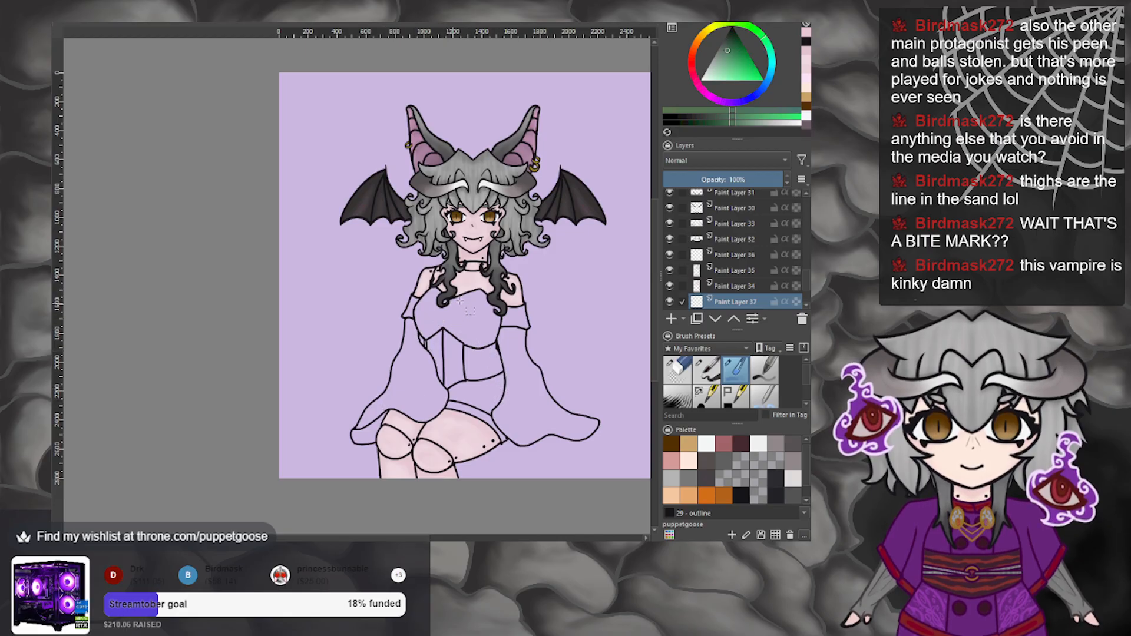
pyautogui.scroll(5, 481, 416)
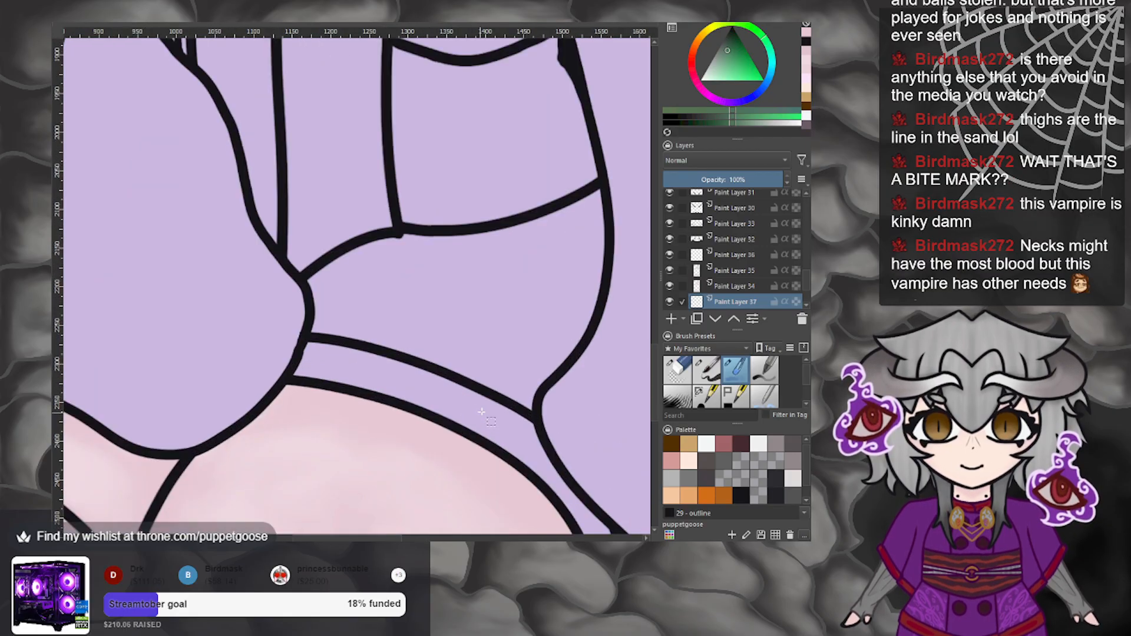
pyautogui.scroll(-1, 481, 416)
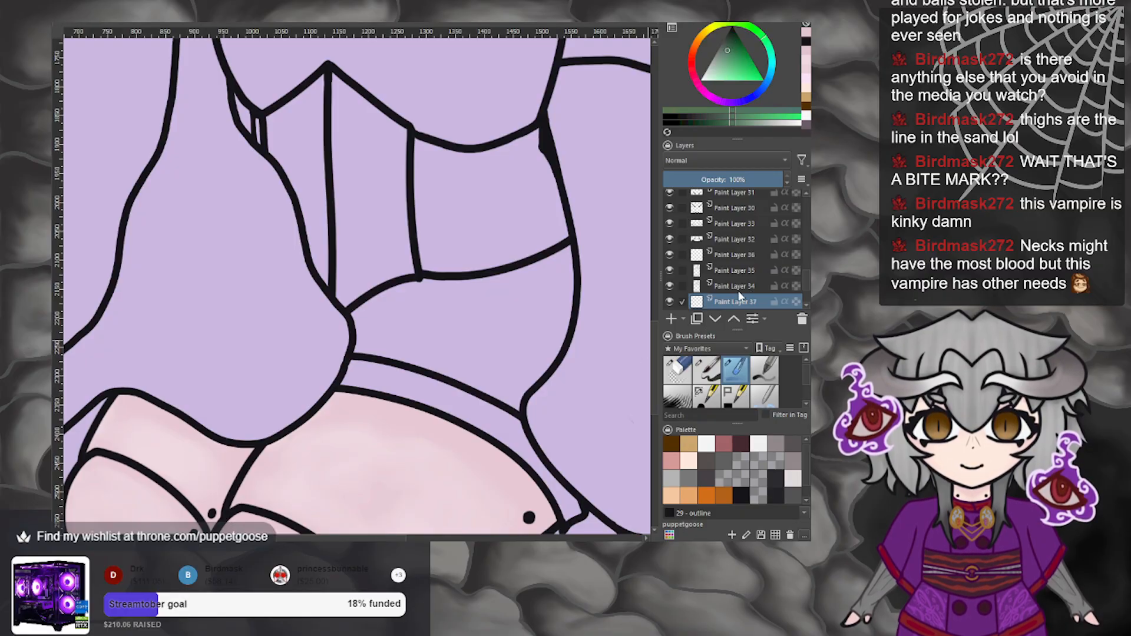
pyautogui.scroll(-5, 573, 320)
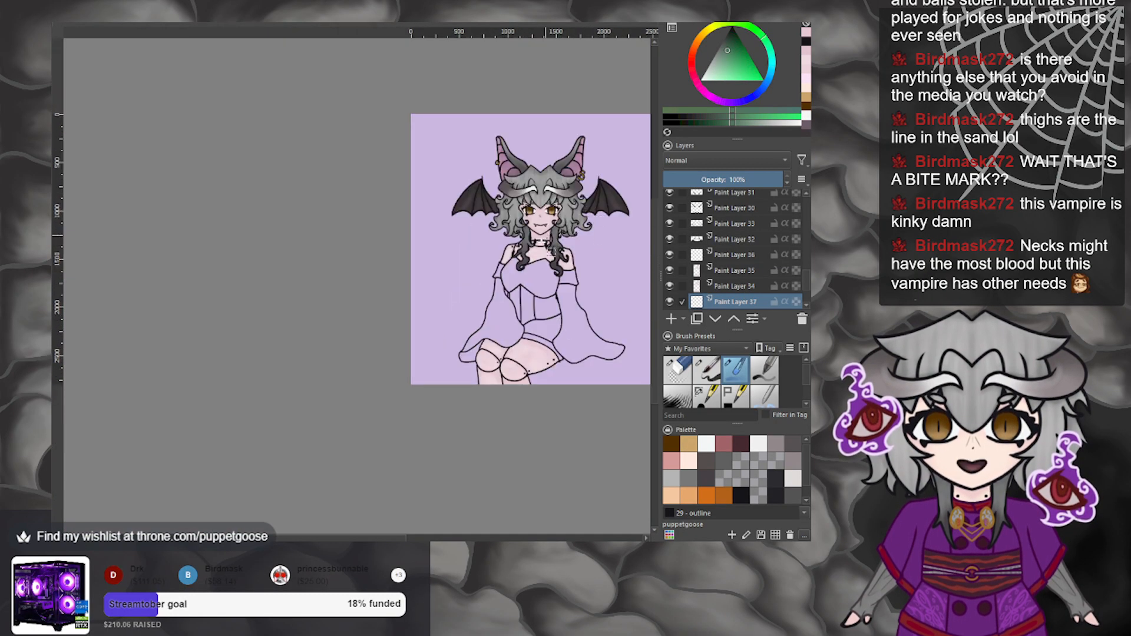
pyautogui.scroll(5, 546, 237)
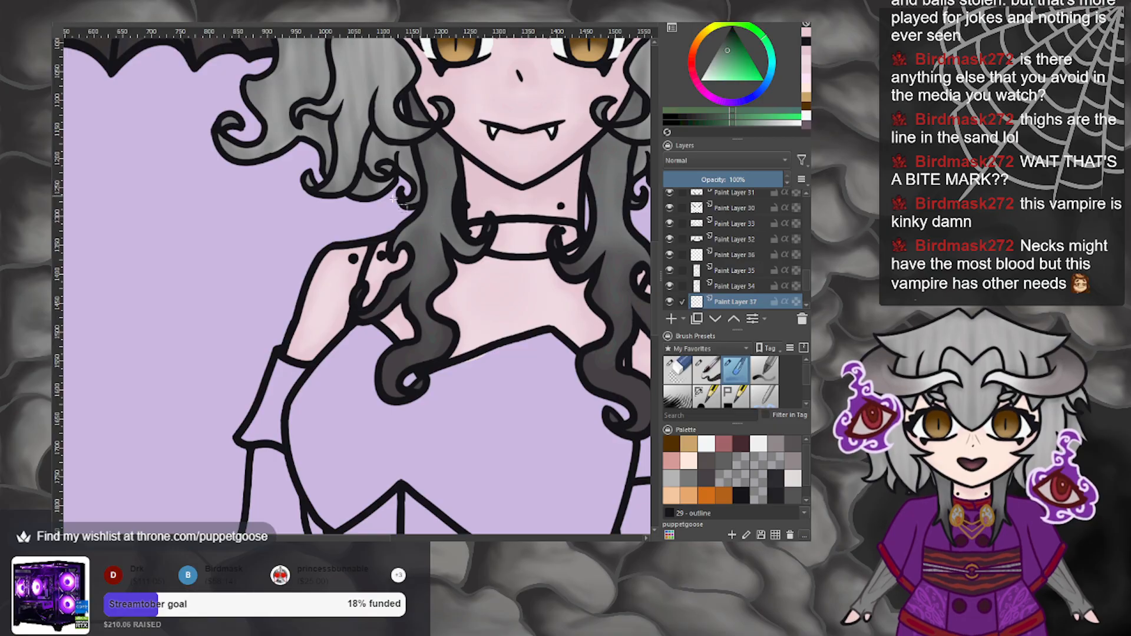
pyautogui.scroll(-5, 515, 258)
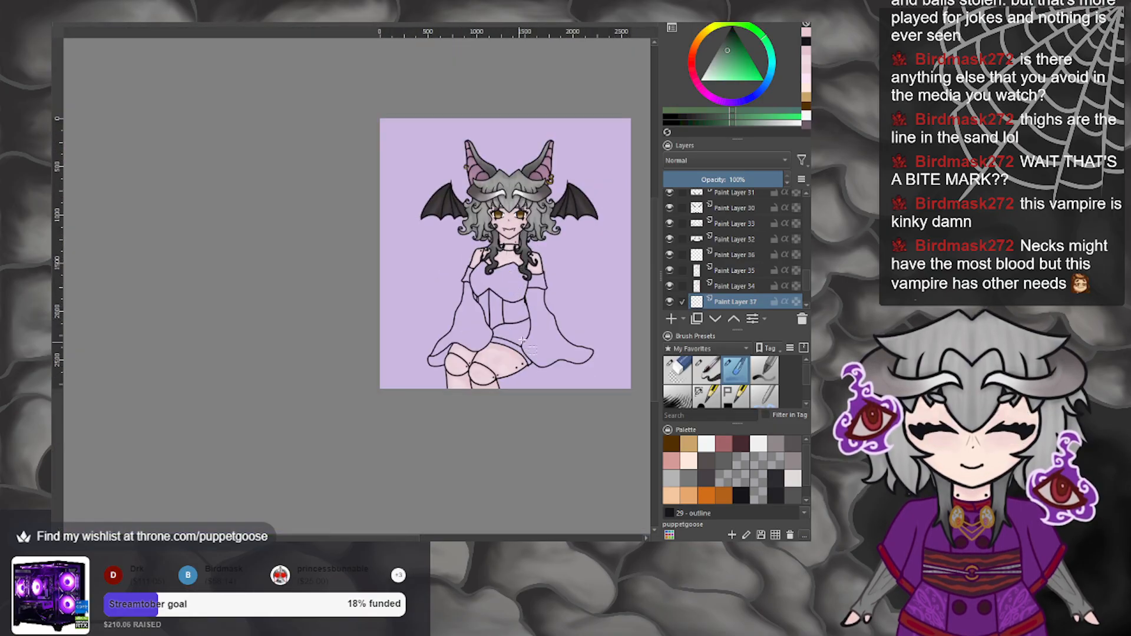
pyautogui.scroll(3, 525, 343)
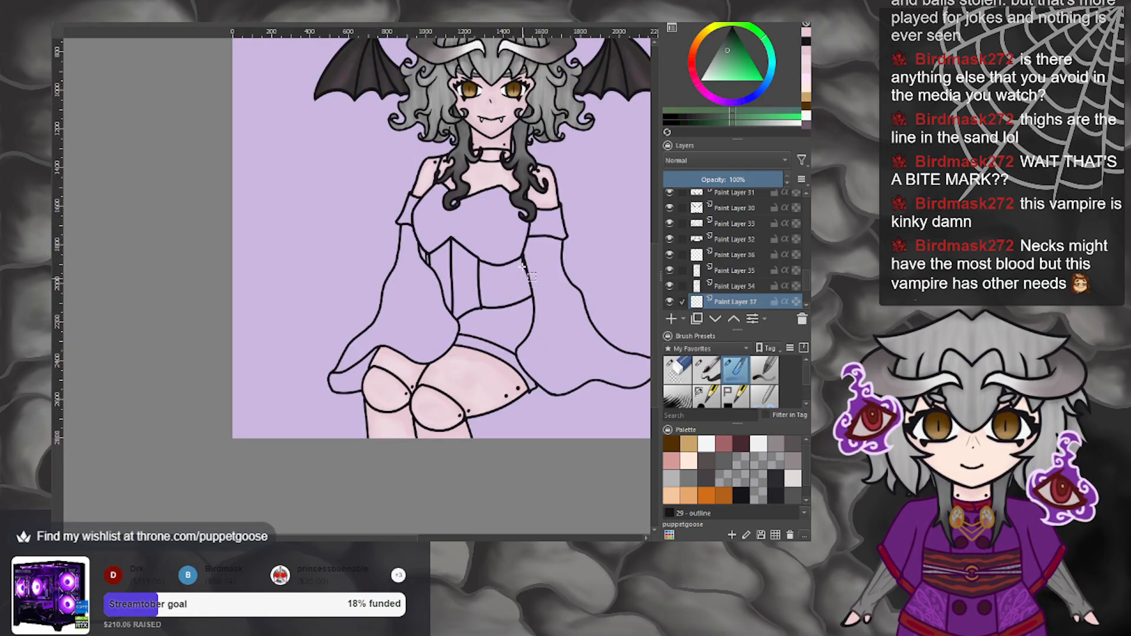
pyautogui.scroll(2, 501, 271)
pyautogui.scroll(2, 500, 271)
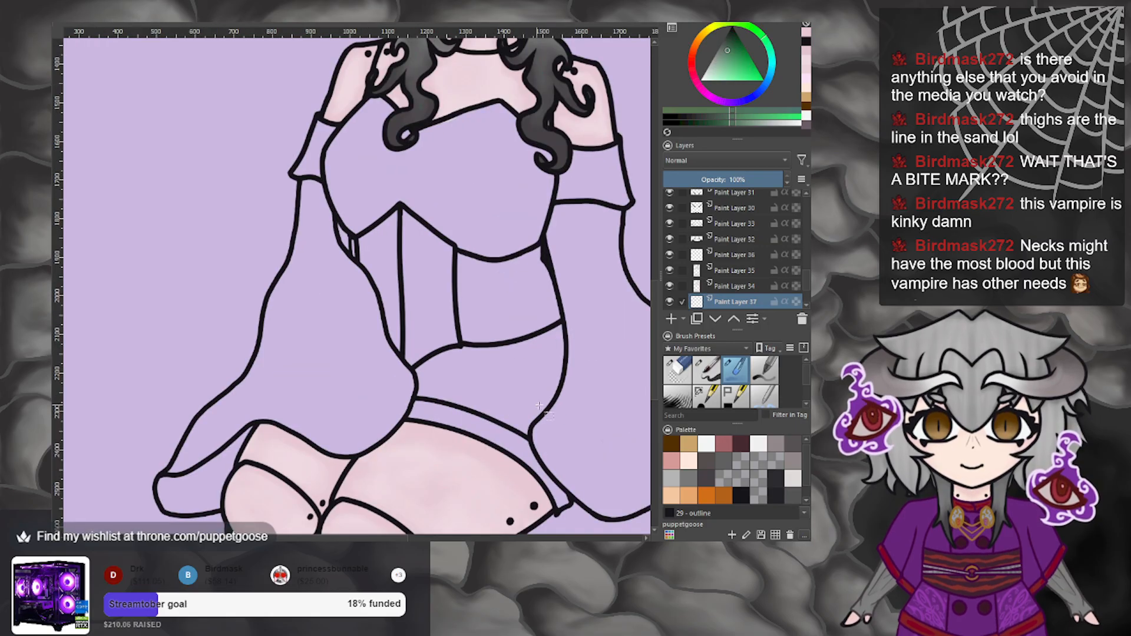
pyautogui.scroll(2, 548, 412)
# Paint the skirt and its hem band solid dark green on Paint Layer 37, down to the pointed corner beside the thigh.
pyautogui.click(710, 400)
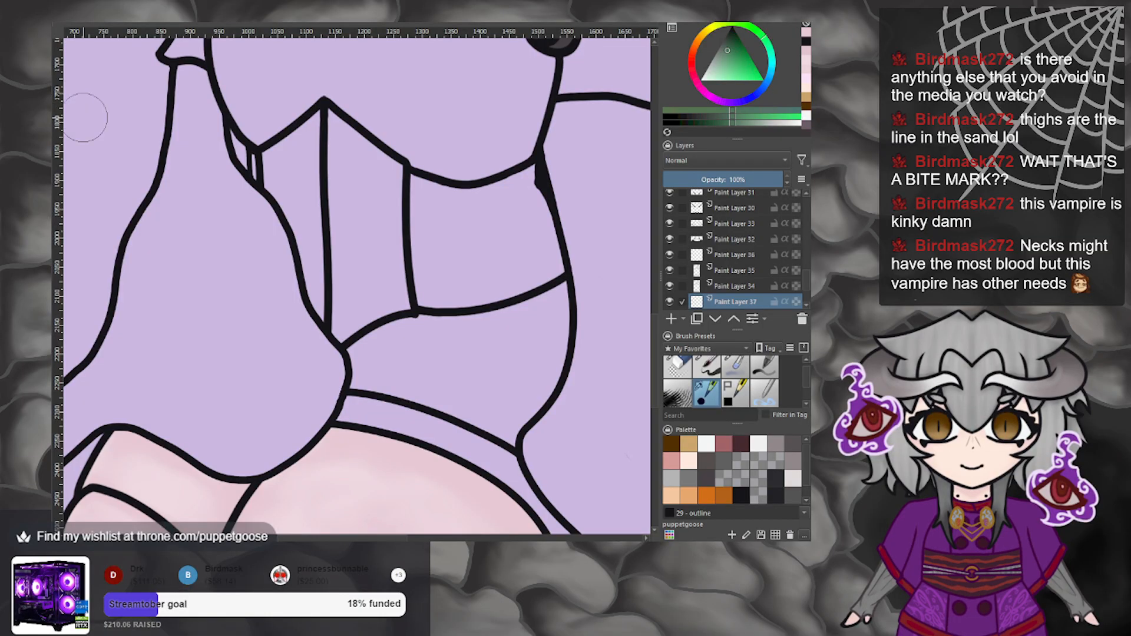
pyautogui.moveTo(493, 406)
pyautogui.mouseDown()
pyautogui.moveTo(546, 366)
pyautogui.moveTo(560, 292)
pyautogui.moveTo(518, 322)
pyautogui.moveTo(431, 341)
pyautogui.moveTo(416, 334)
pyautogui.moveTo(446, 331)
pyautogui.moveTo(365, 356)
pyautogui.moveTo(353, 416)
pyautogui.moveTo(399, 422)
pyautogui.moveTo(424, 404)
pyautogui.moveTo(402, 371)
pyautogui.moveTo(442, 386)
pyautogui.moveTo(527, 358)
pyautogui.moveTo(445, 444)
pyautogui.moveTo(468, 438)
pyautogui.moveTo(510, 474)
pyautogui.mouseUp()
pyautogui.scroll(-4, 466, 419)
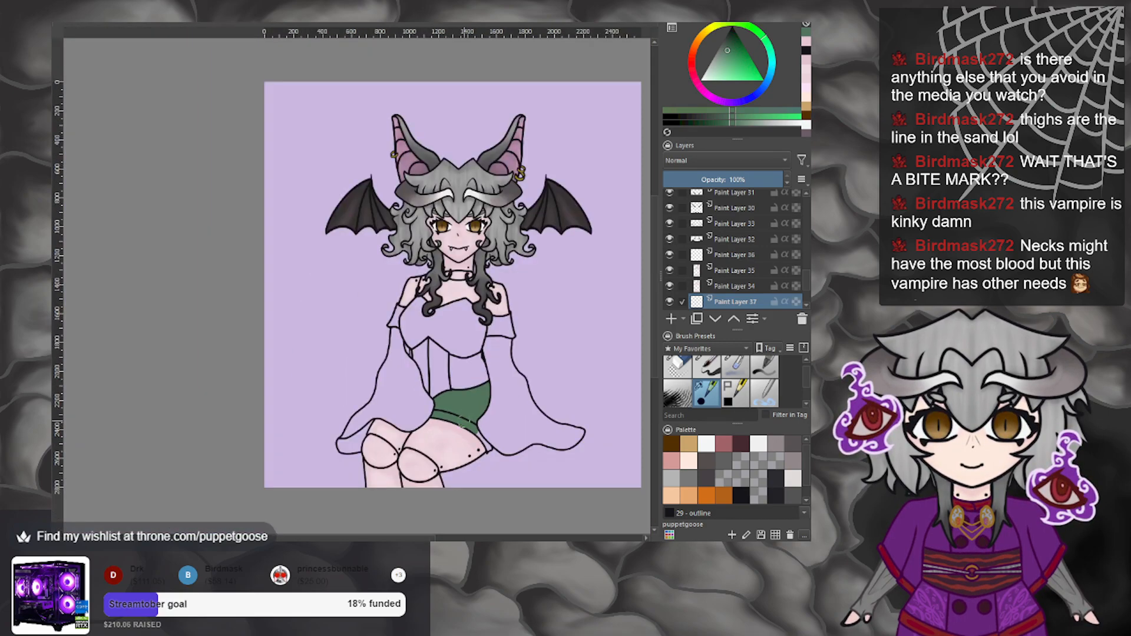
pyautogui.scroll(4, 472, 434)
pyautogui.moveTo(541, 487)
pyautogui.mouseDown()
pyautogui.moveTo(498, 412)
pyautogui.moveTo(516, 481)
pyautogui.moveTo(545, 495)
pyautogui.mouseUp()
pyautogui.moveTo(533, 412)
pyautogui.mouseDown()
pyautogui.moveTo(523, 399)
pyautogui.moveTo(551, 443)
pyautogui.moveTo(538, 435)
pyautogui.moveTo(557, 511)
pyautogui.mouseUp()
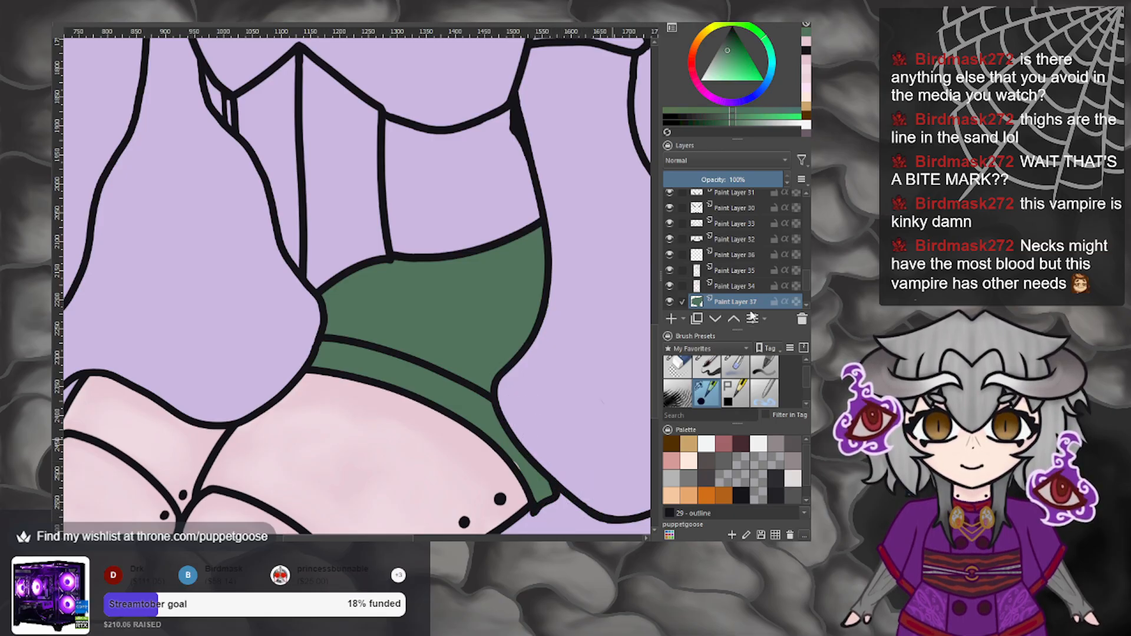
pyautogui.click(734, 286)
pyautogui.moveTo(529, 468); pyautogui.dragTo(526, 461)
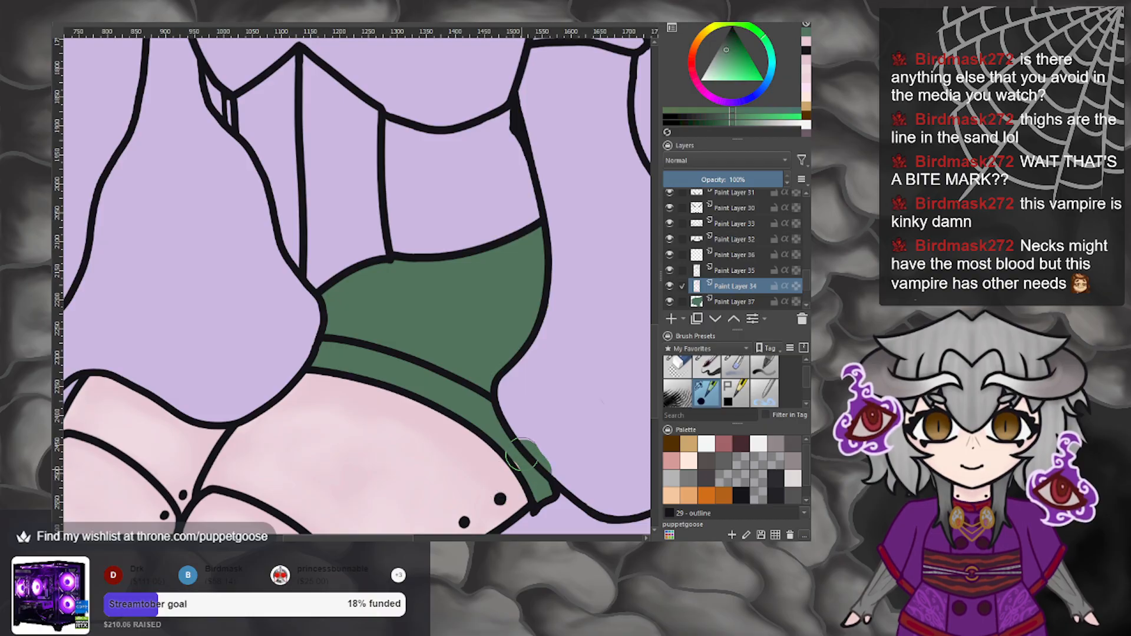
pyautogui.hotkey('ctrl', 'z')
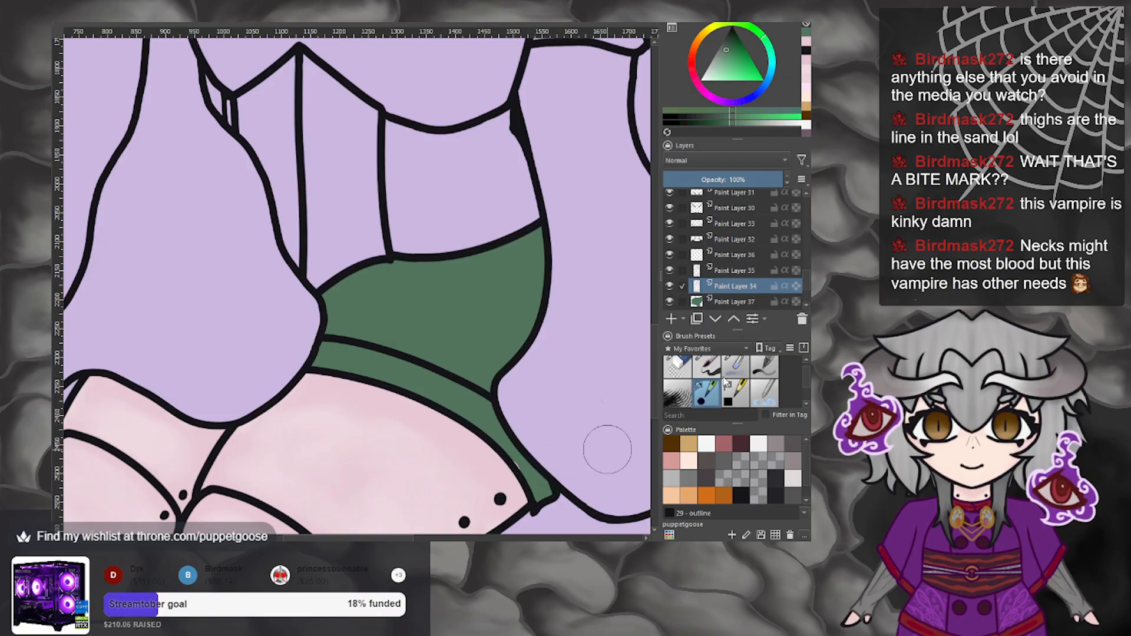
pyautogui.click(734, 270)
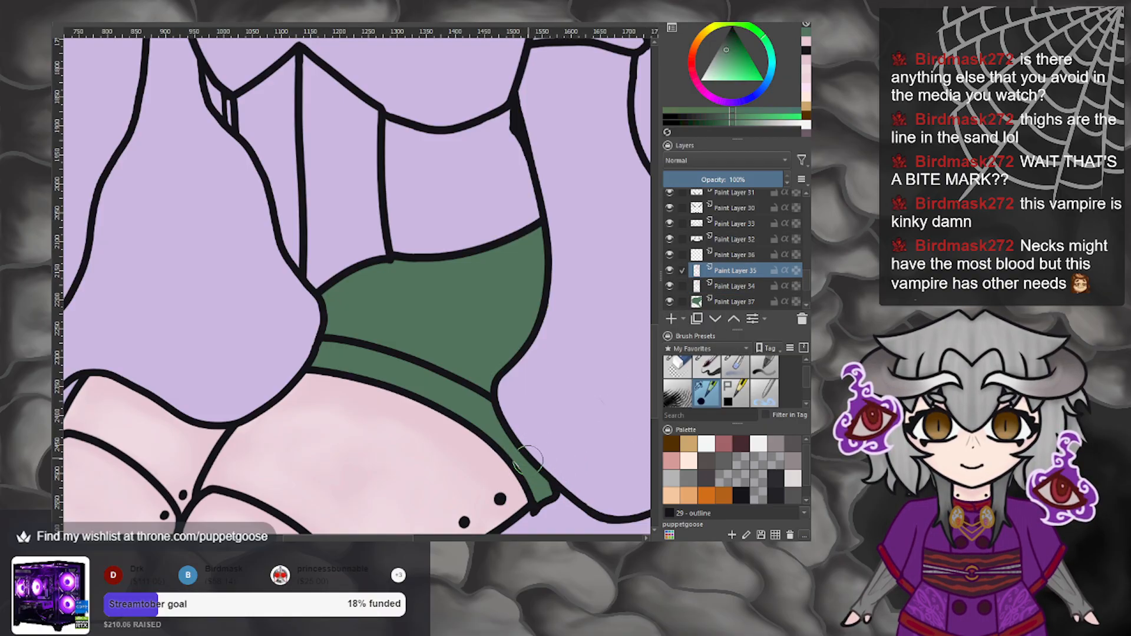
pyautogui.click(725, 284)
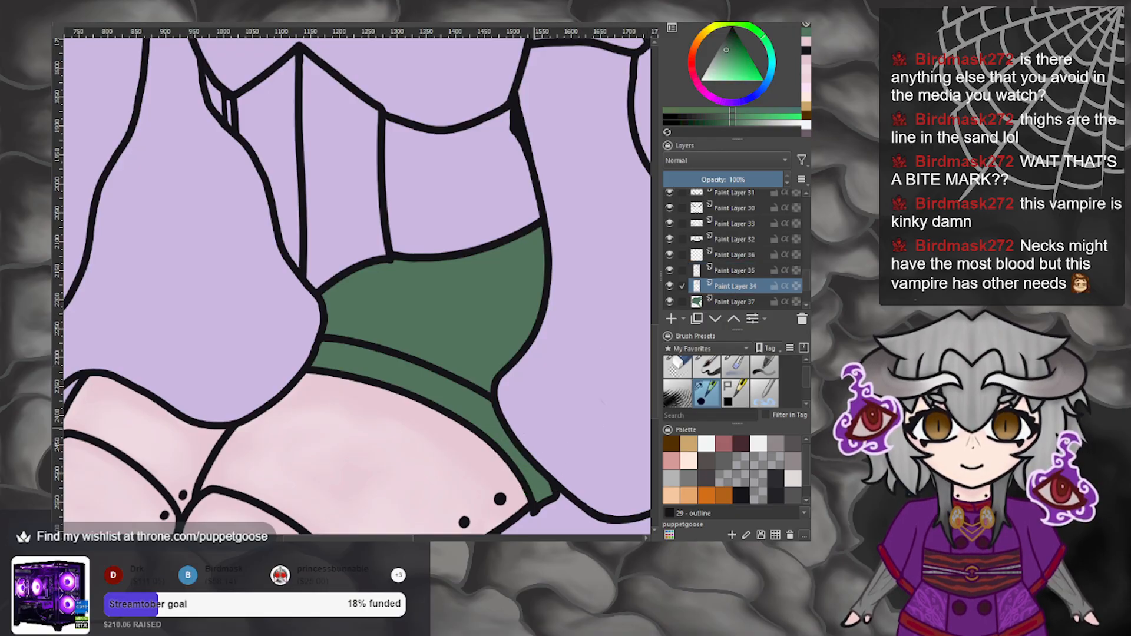
# Select everything outside the skin area by loading Paint Layer 34 as a selection and inverting it, with Paint Layer 37 active.
pyautogui.scroll(-6, 533, 455)
pyautogui.scroll(-4, 535, 428)
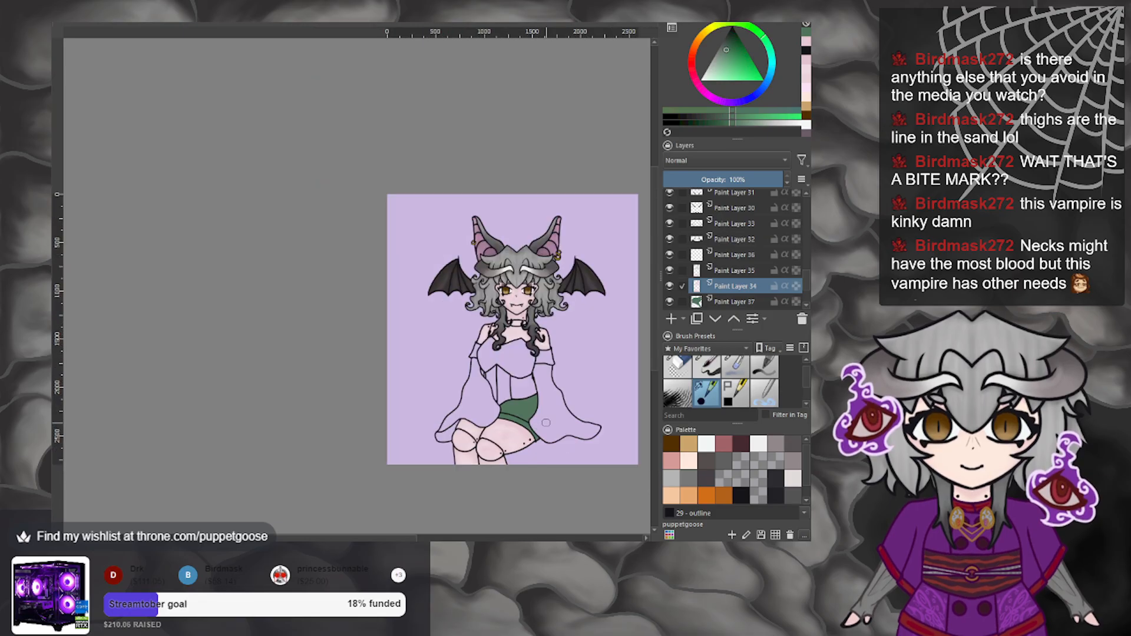
pyautogui.scroll(5, 546, 422)
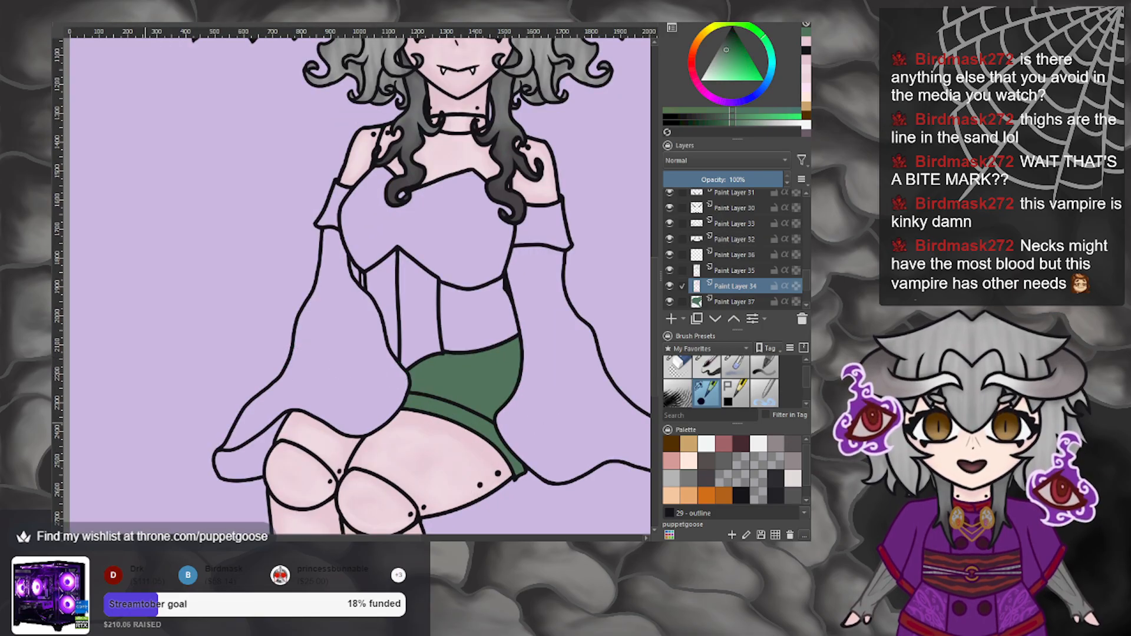
pyautogui.keyDown('ctrl'); pyautogui.click(697, 287); pyautogui.keyUp('ctrl')
pyautogui.hotkey('ctrl', 'shift', 'i')
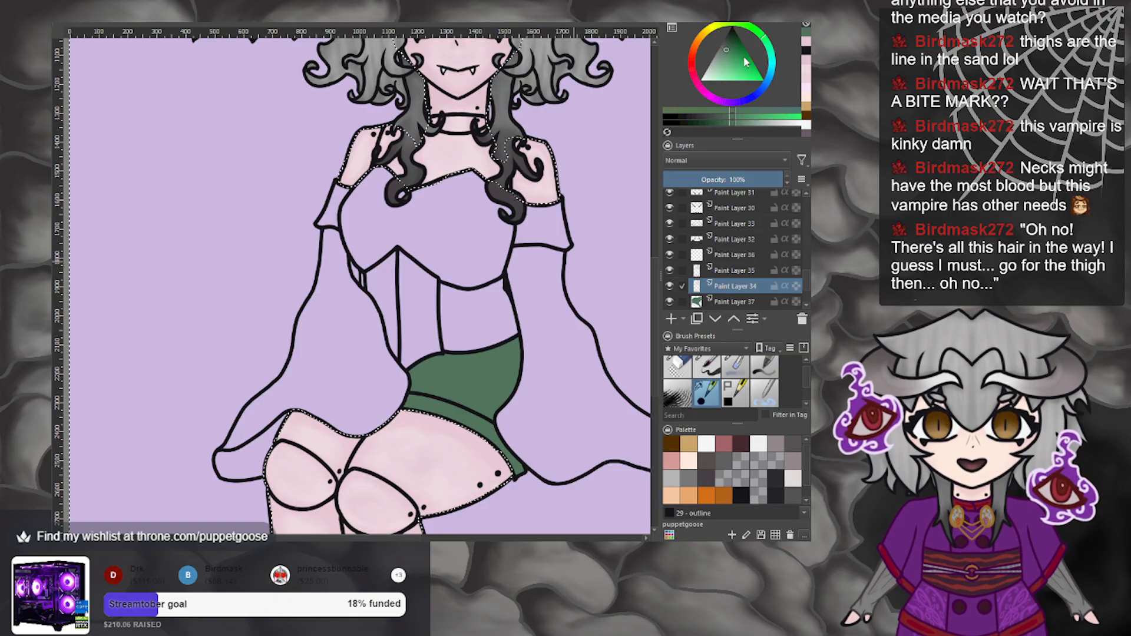
pyautogui.click(737, 299)
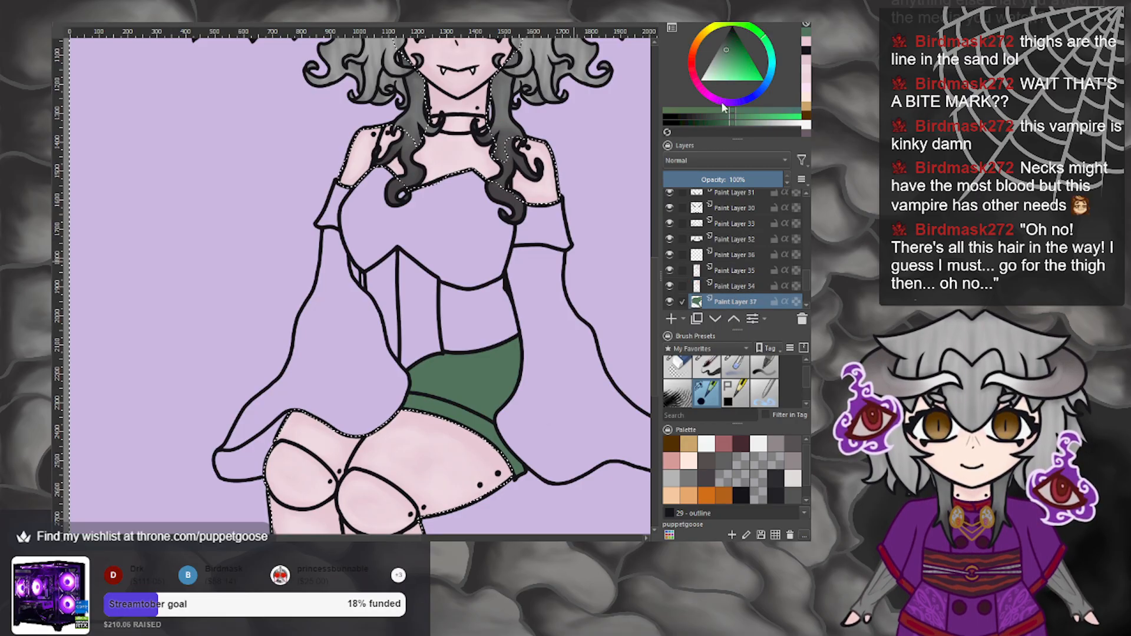
# Recolour the skirt and its hem band in a greyer green, check it against the whole figure and clear the selection.
pyautogui.click(727, 53)
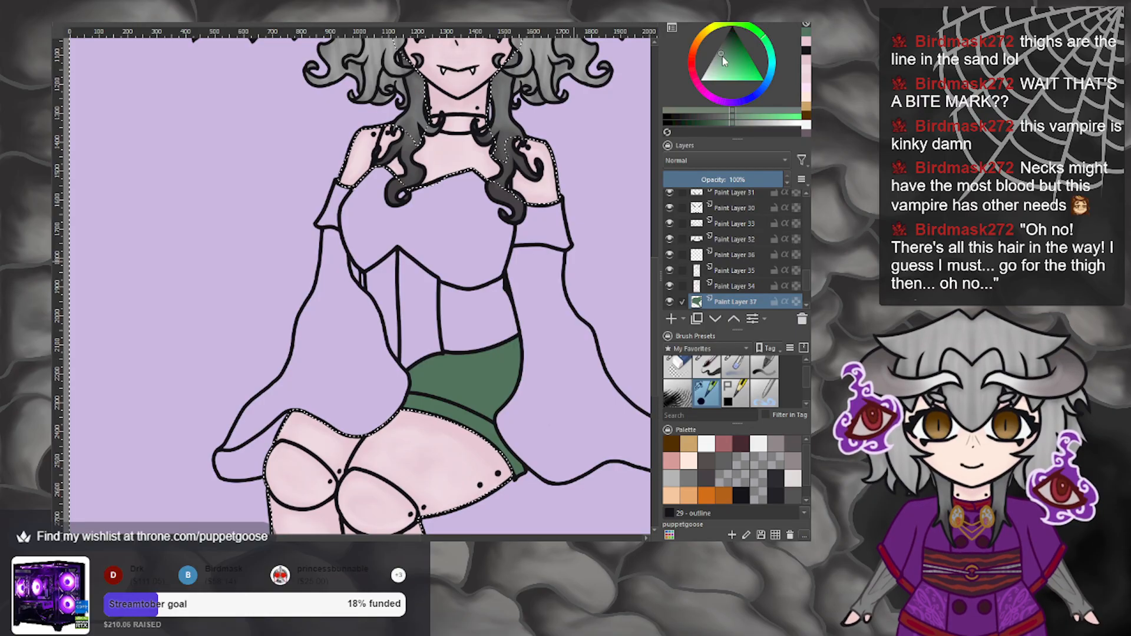
pyautogui.scroll(1, 508, 433)
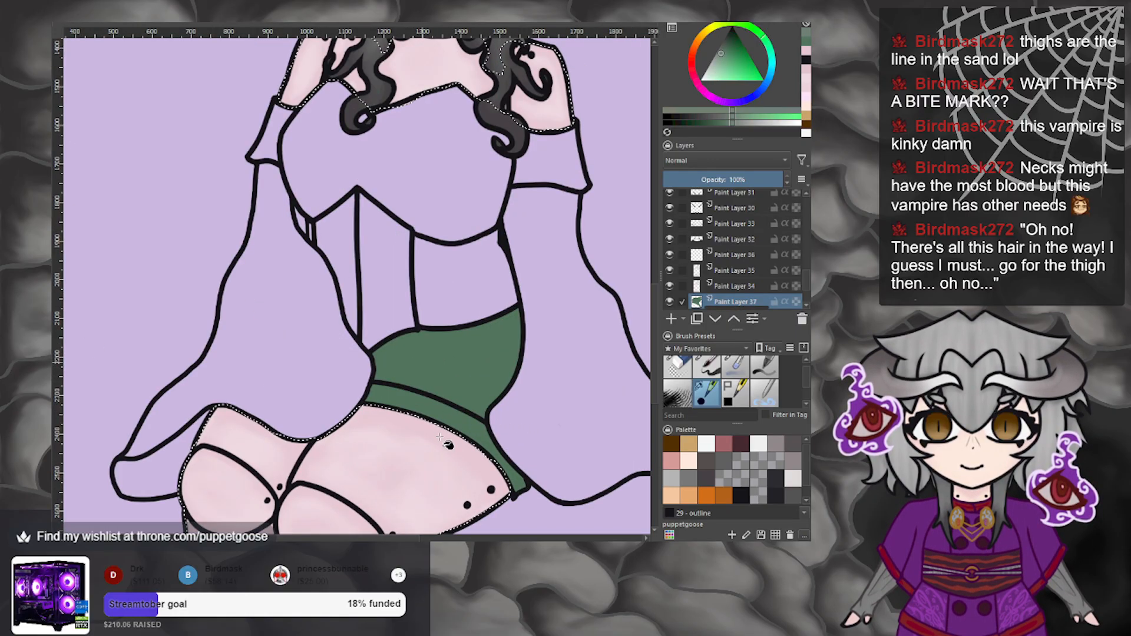
pyautogui.scroll(-2, 504, 446)
pyautogui.scroll(-1, 504, 446)
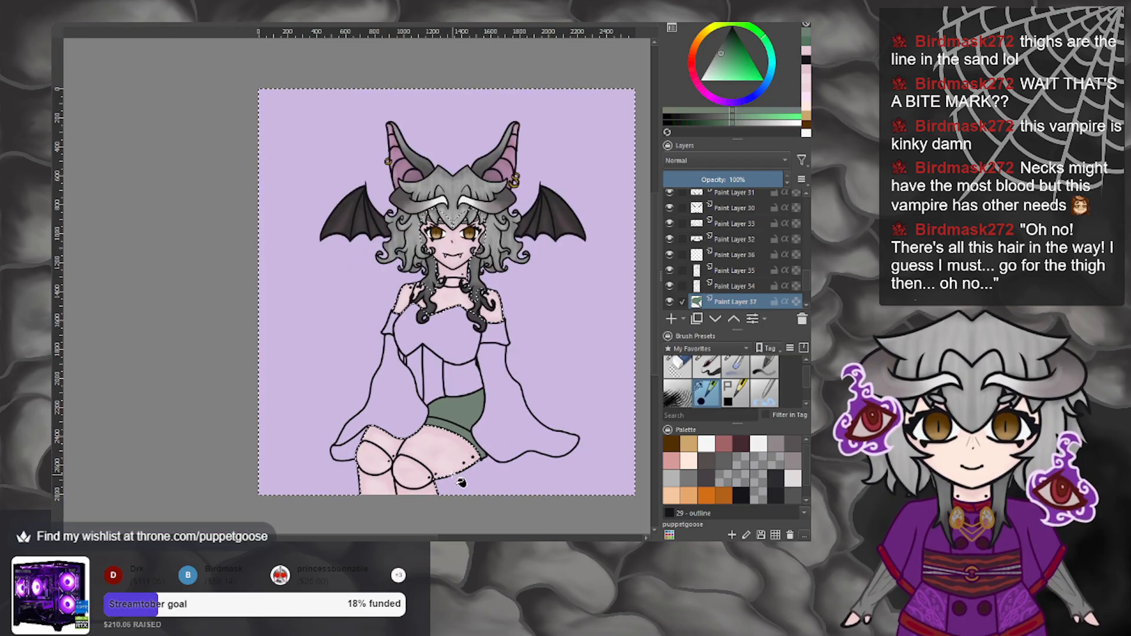
pyautogui.scroll(3, 462, 480)
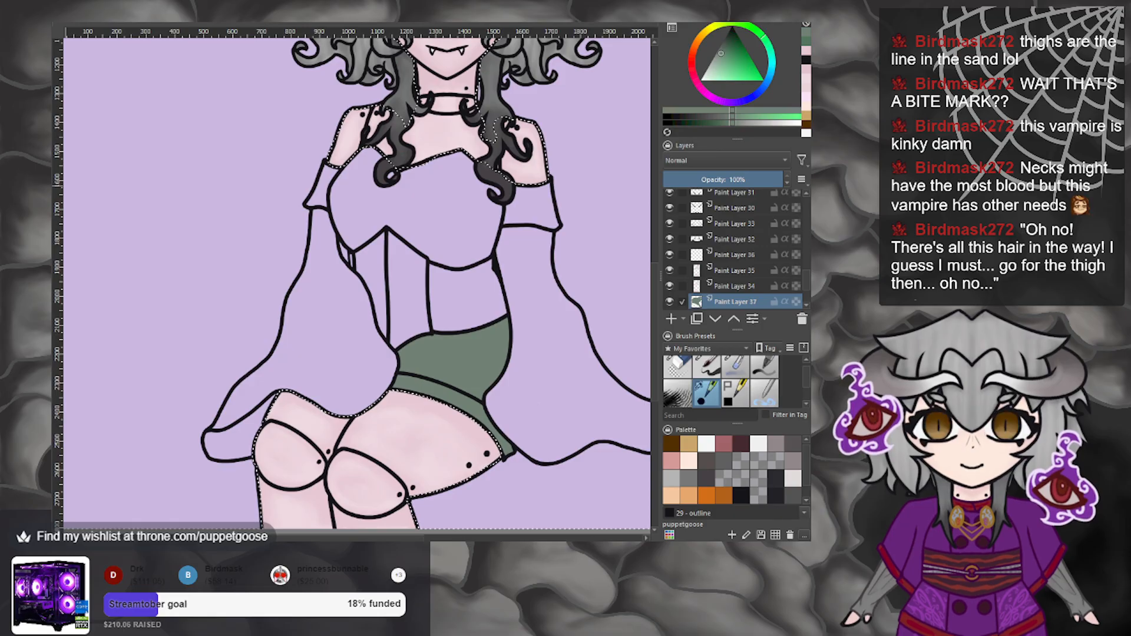
pyautogui.scroll(-5, 420, 318)
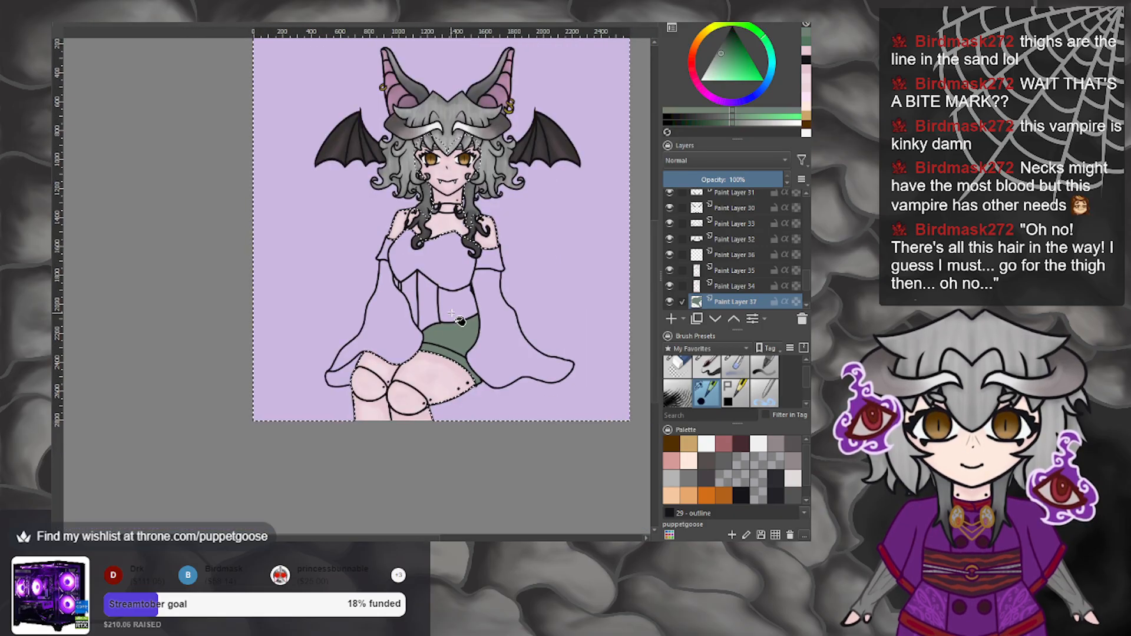
pyautogui.scroll(-1, 459, 321)
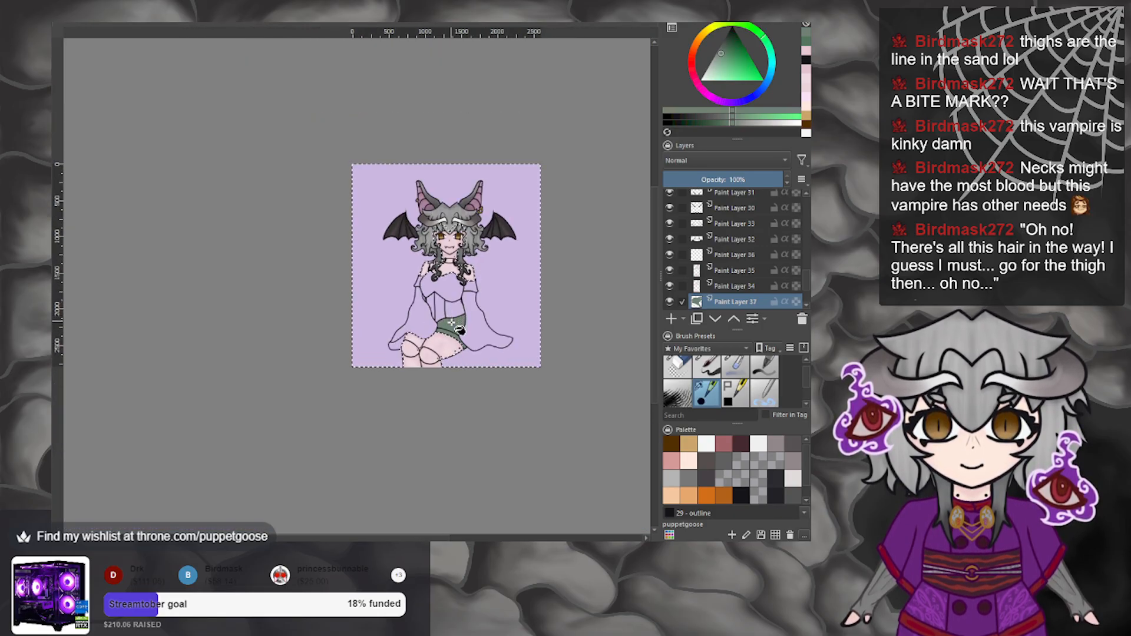
pyautogui.scroll(5, 458, 321)
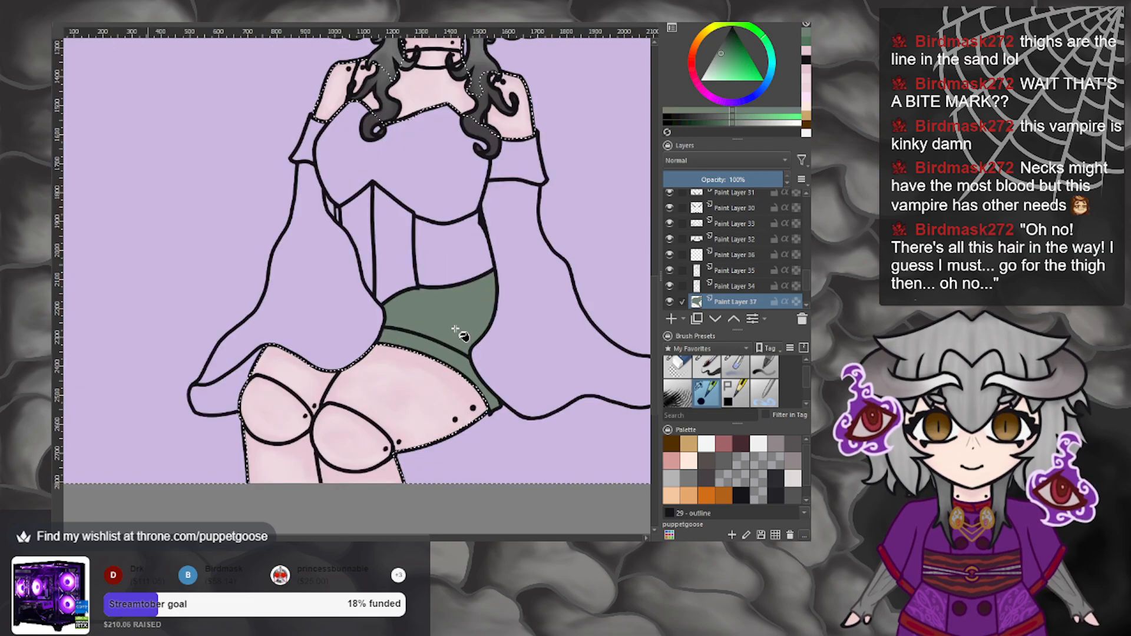
pyautogui.scroll(-6, 313, 384)
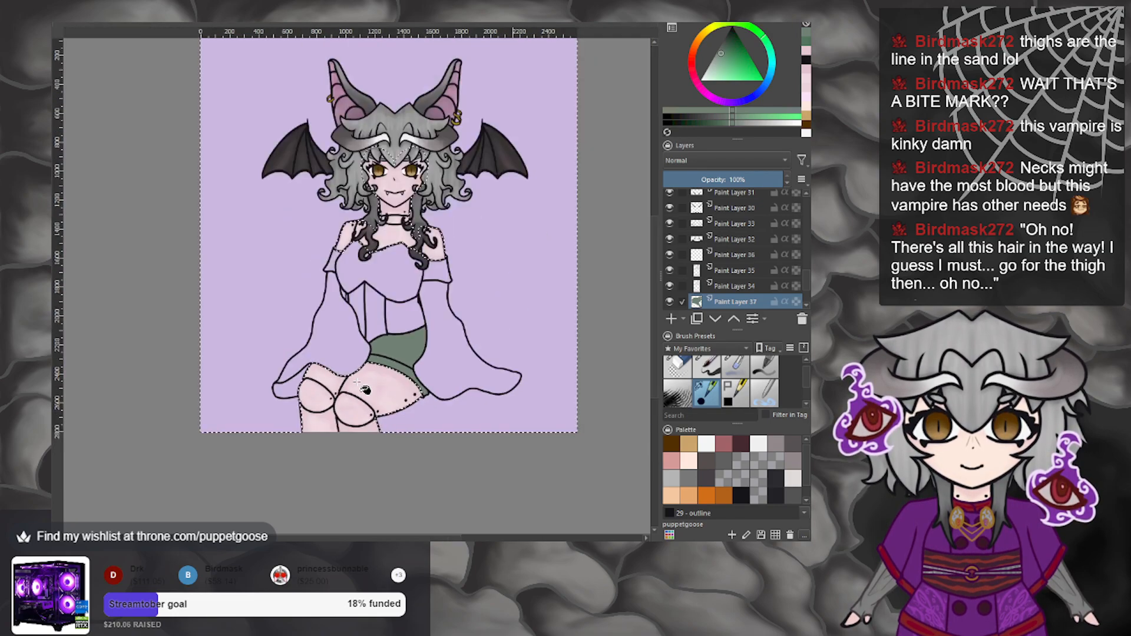
pyautogui.scroll(6, 391, 380)
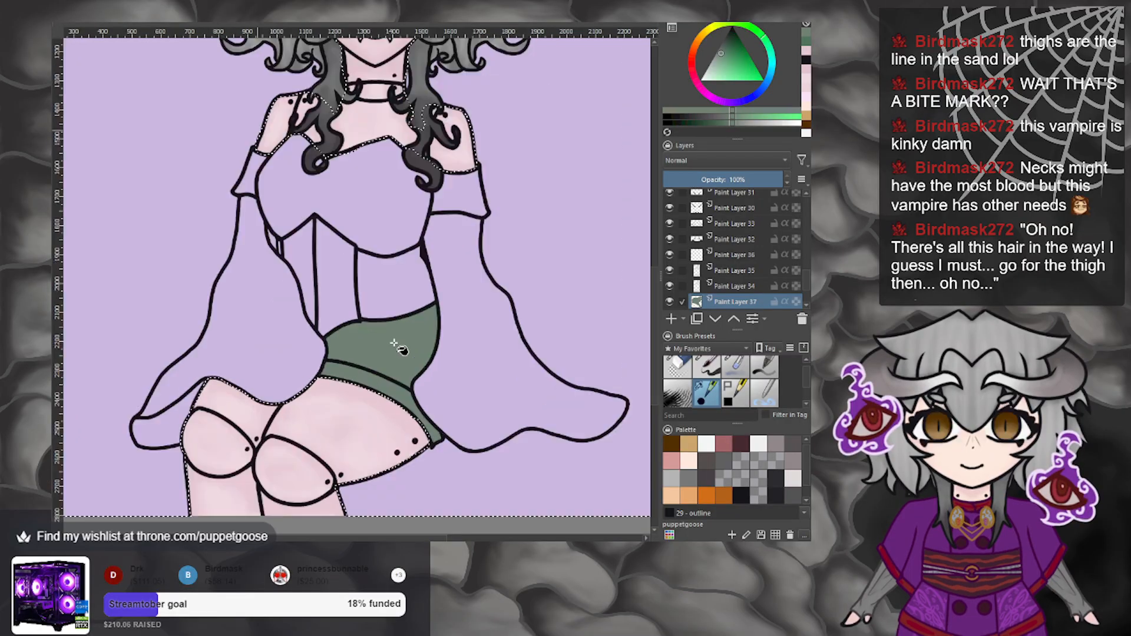
pyautogui.hotkey('ctrl', 'shift', 'a')
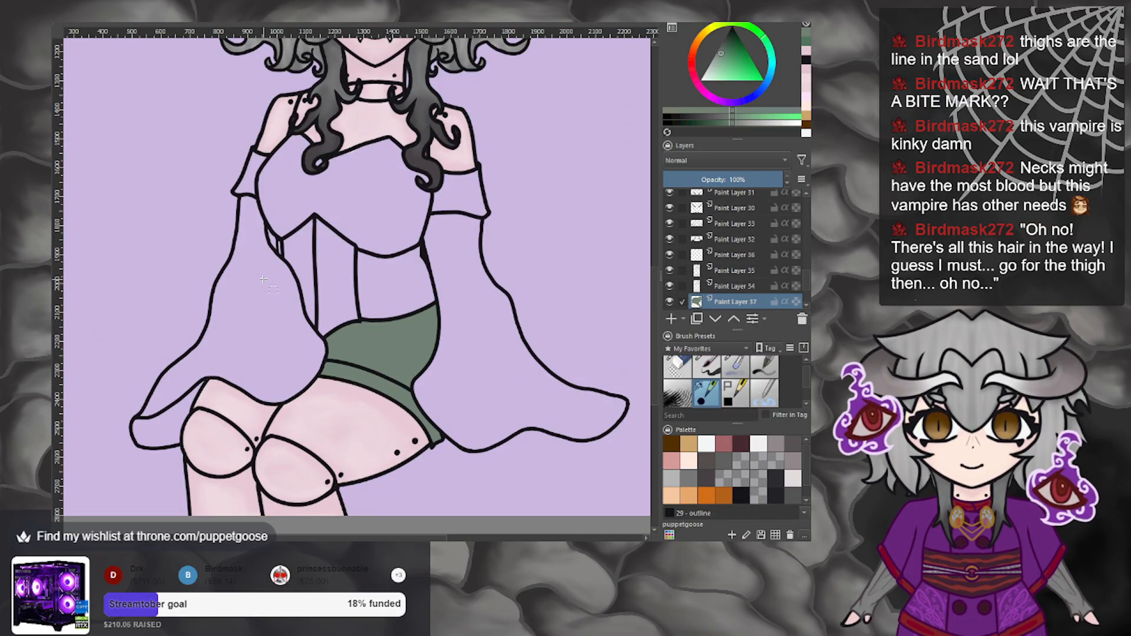
pyautogui.scroll(5, 330, 136)
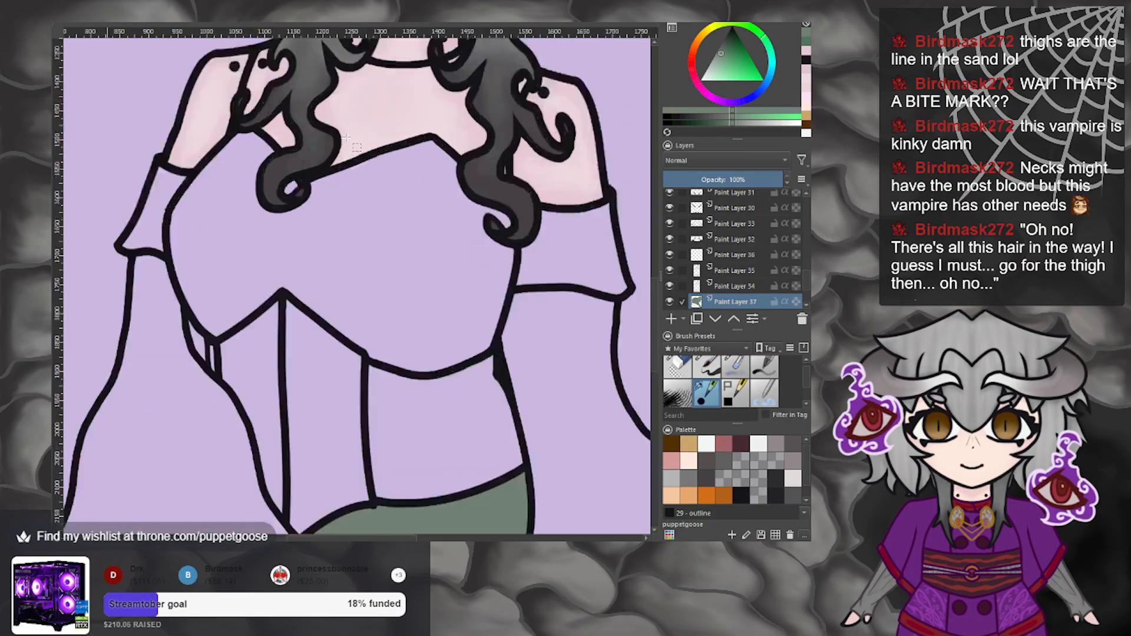
pyautogui.click(736, 285)
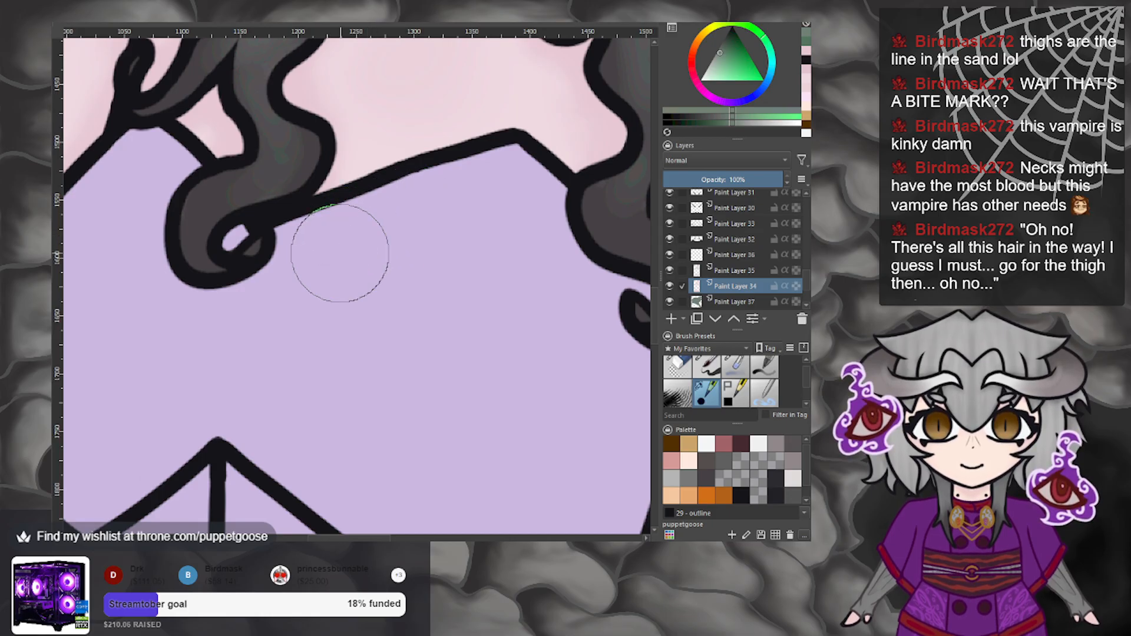
pyautogui.scroll(-6, 375, 256)
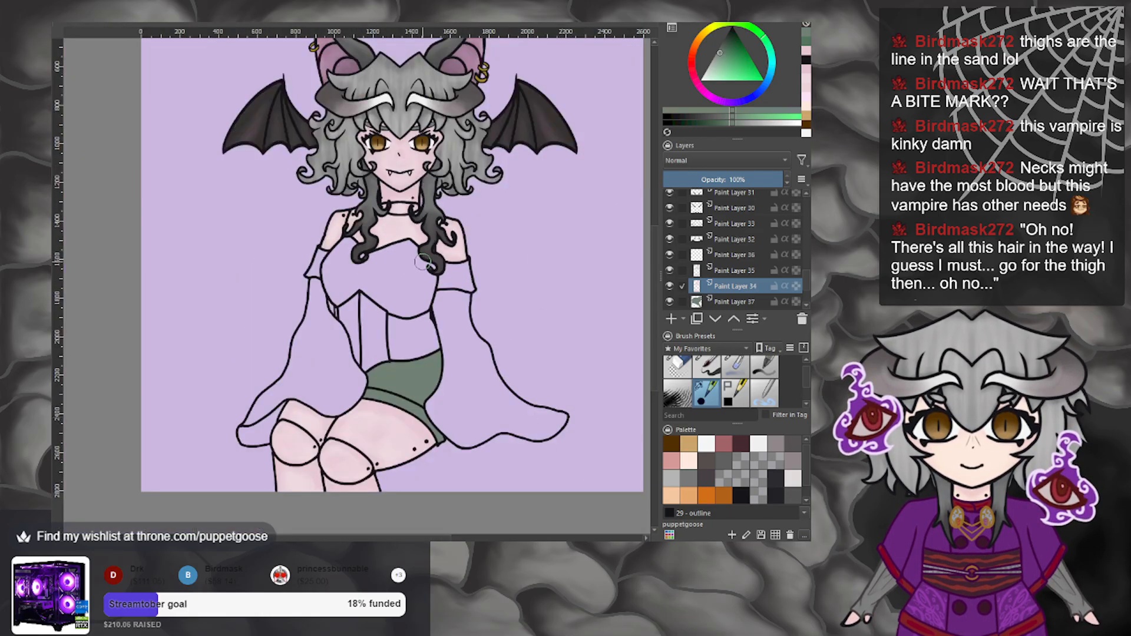
pyautogui.scroll(6, 396, 378)
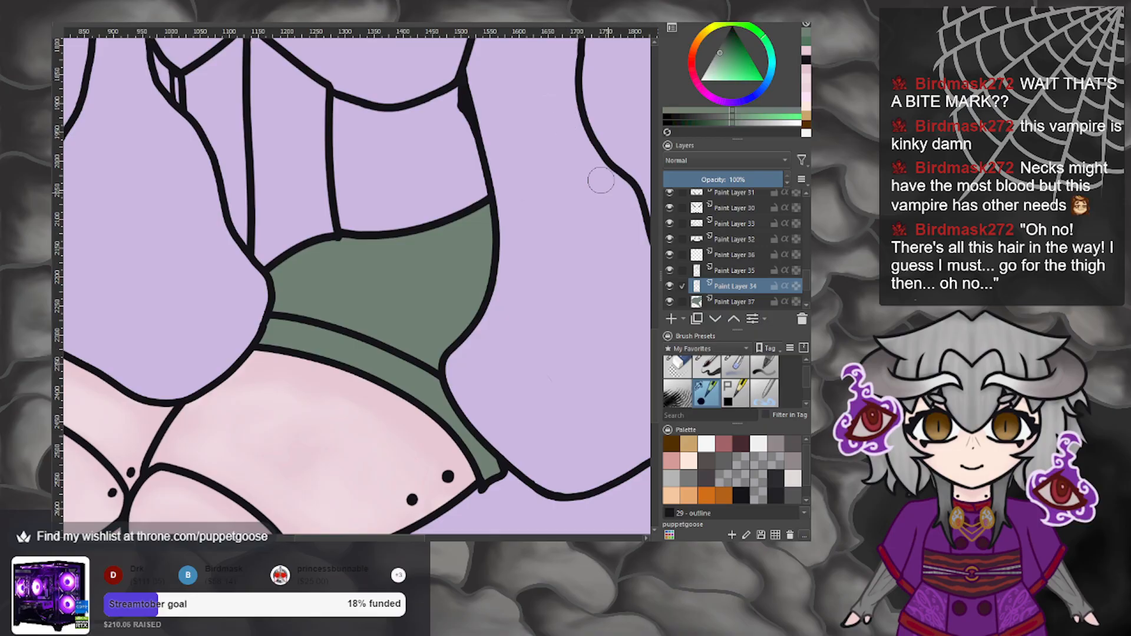
# Shade the edges of the skirt and hem band in darker green on a new layer above Paint Layer 37, confined to the skirt selection.
pyautogui.click(730, 301)
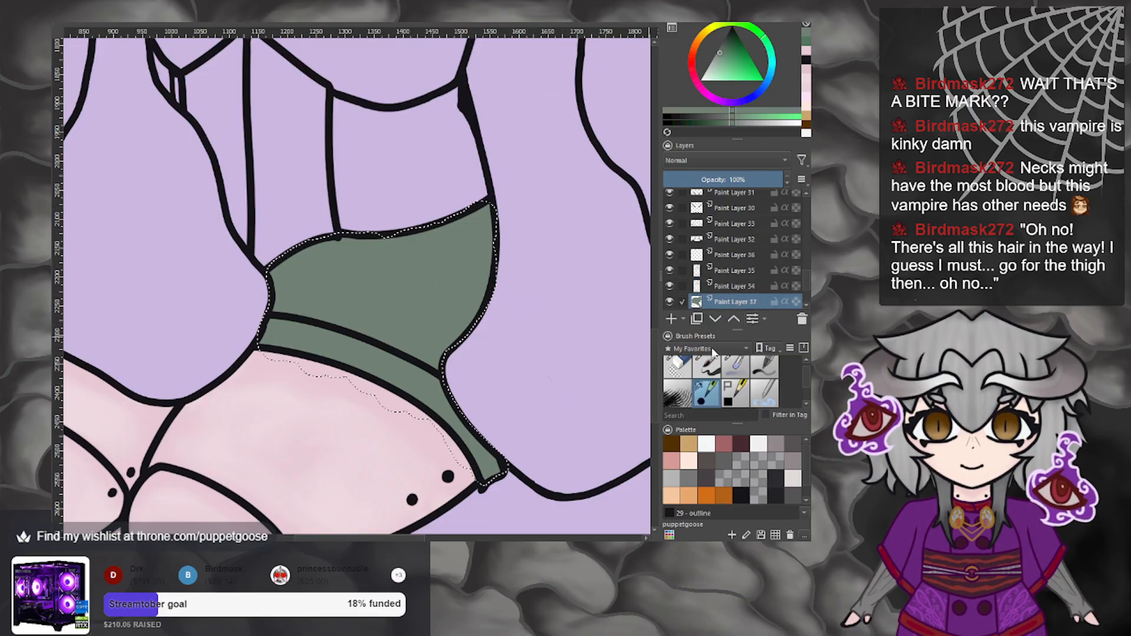
pyautogui.click(671, 319)
pyautogui.click(724, 41)
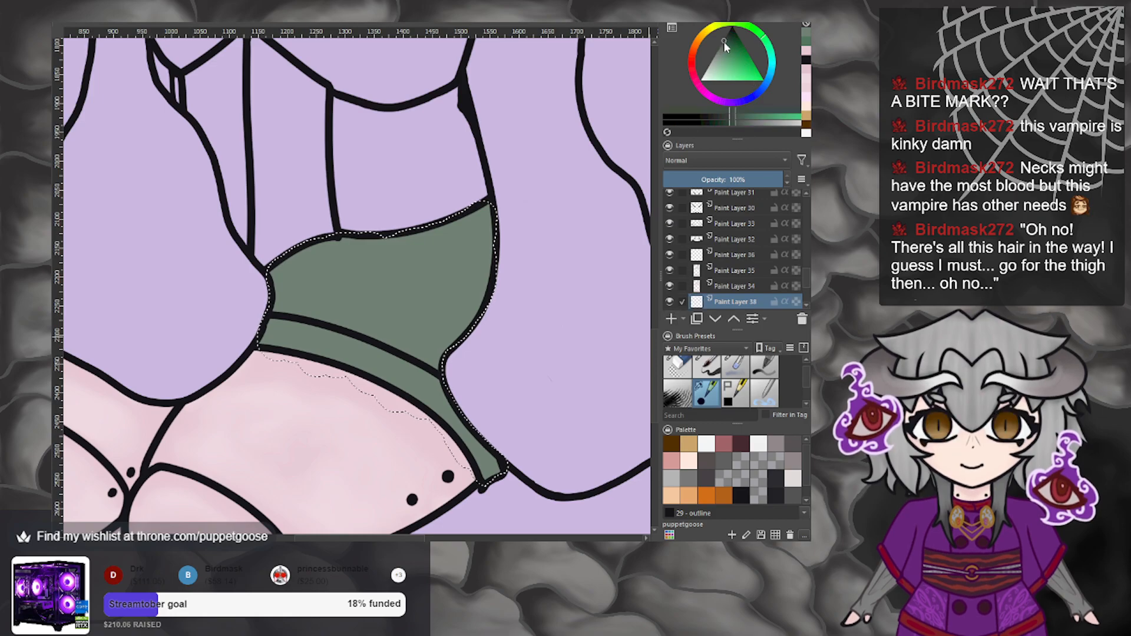
pyautogui.click(736, 370)
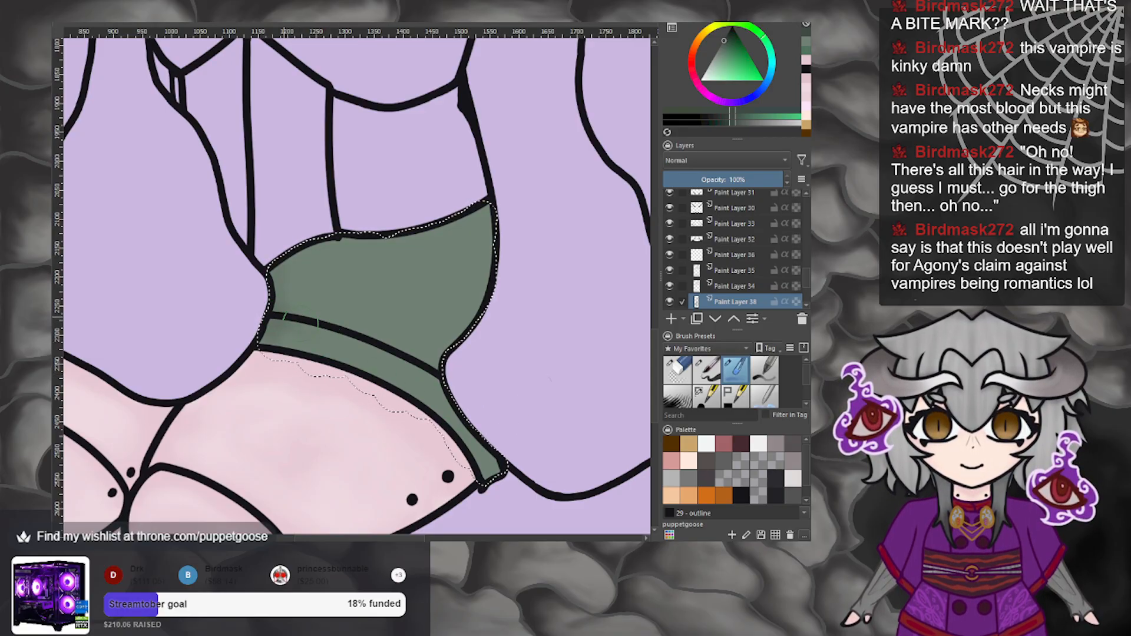
pyautogui.moveTo(346, 345); pyautogui.dragTo(299, 332)
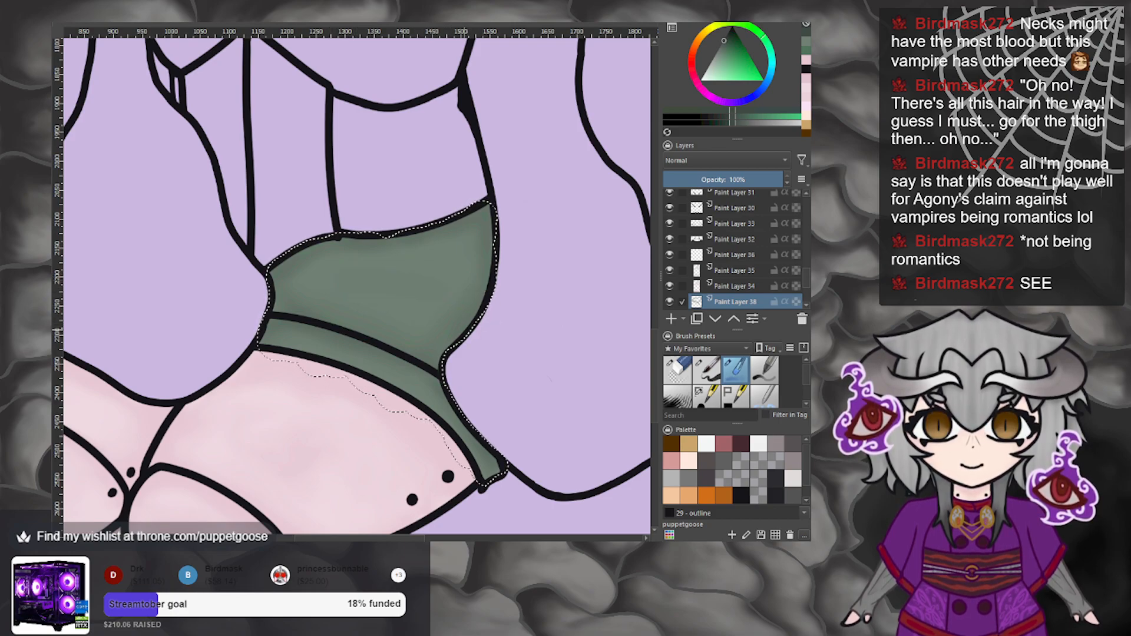
pyautogui.scroll(-5, 466, 328)
pyautogui.scroll(4, 463, 307)
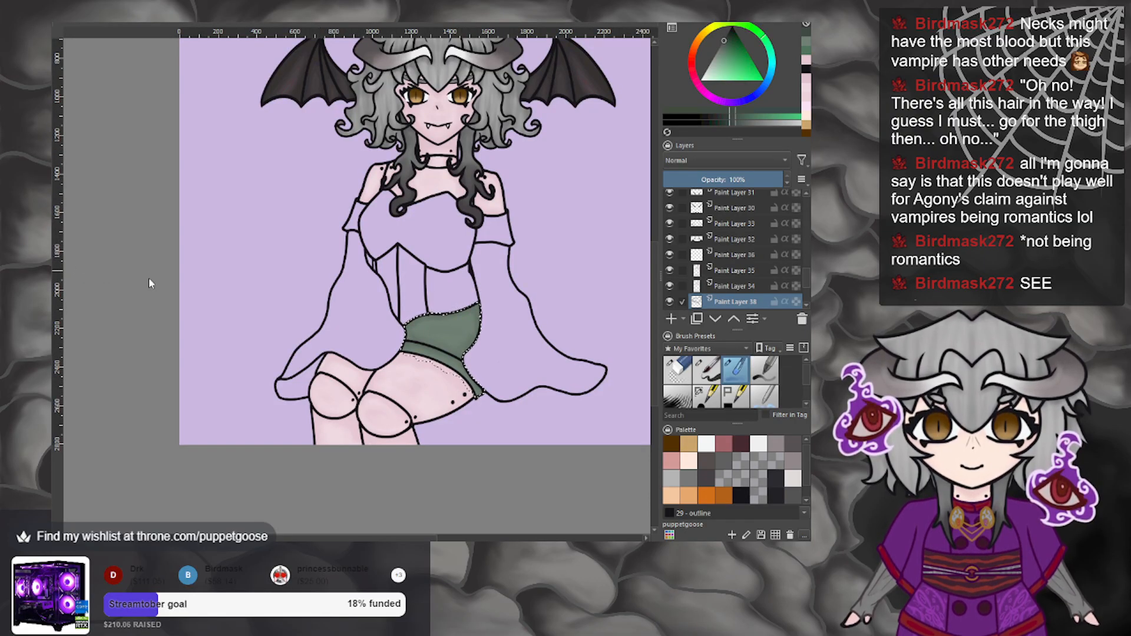
pyautogui.scroll(-2, 435, 326)
pyautogui.scroll(1, 460, 306)
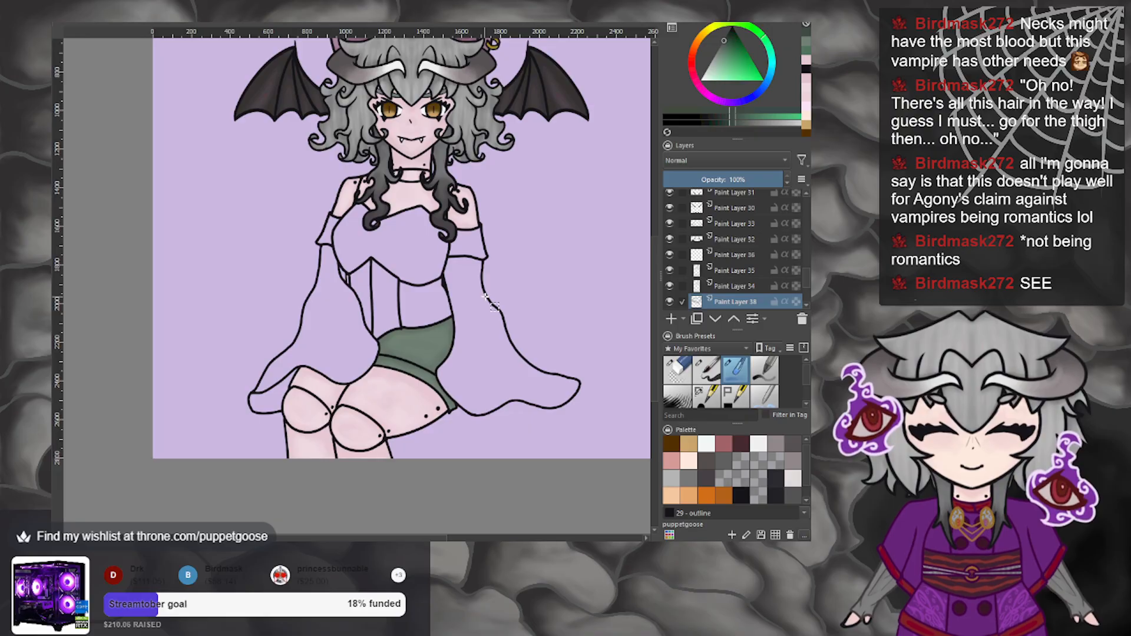
# Set the painting colour to a dark muted red.
pyautogui.click(707, 51)
pyautogui.click(731, 41)
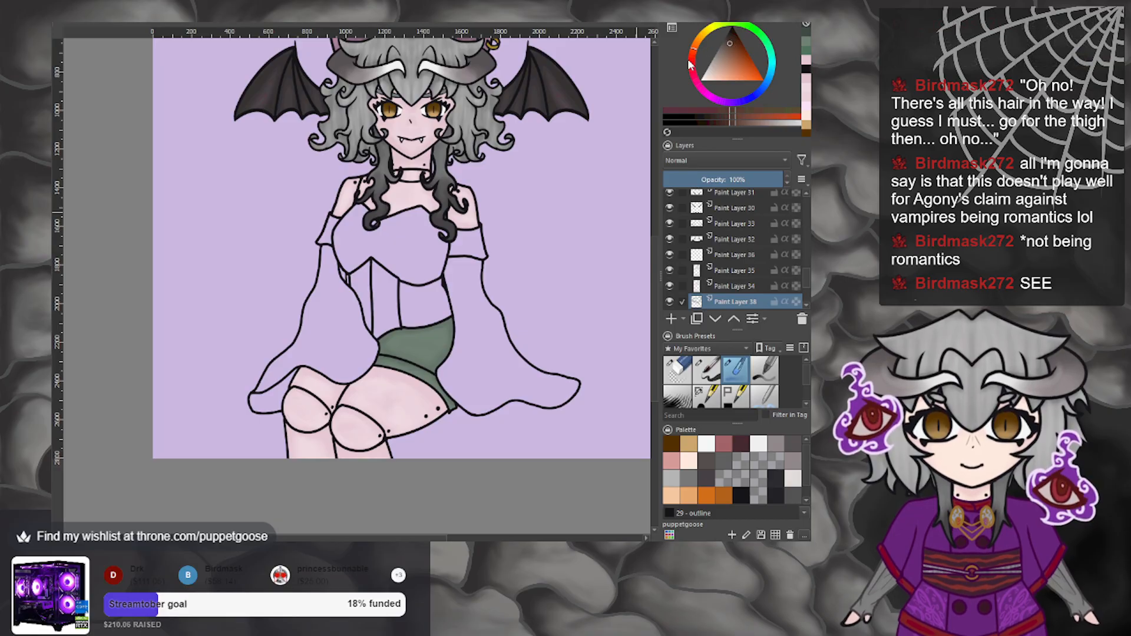
pyautogui.click(694, 68)
pyautogui.click(732, 44)
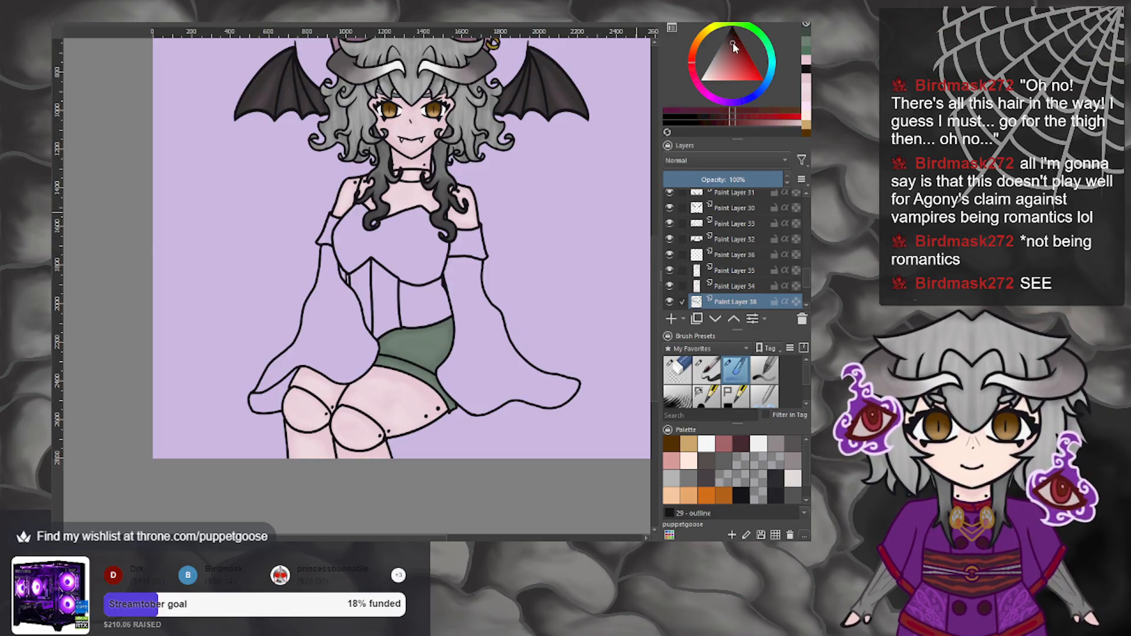
# Add a new paint layer directly below Paint Layer 37 for the corset's base colour.
pyautogui.scroll(5, 412, 303)
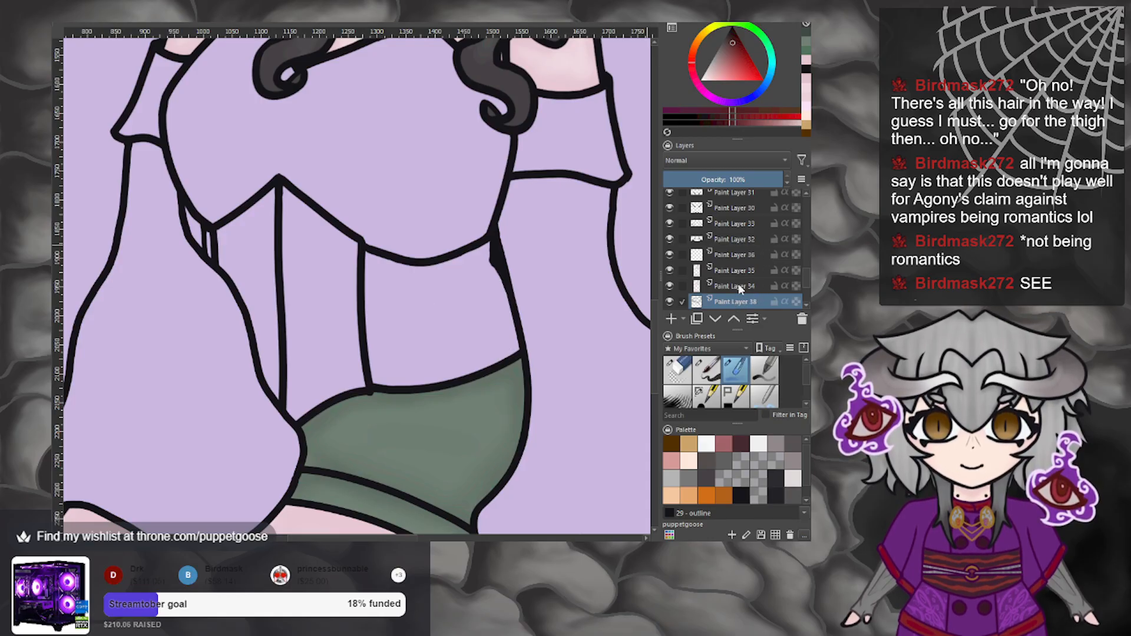
pyautogui.scroll(-3, 740, 286)
pyautogui.click(737, 253)
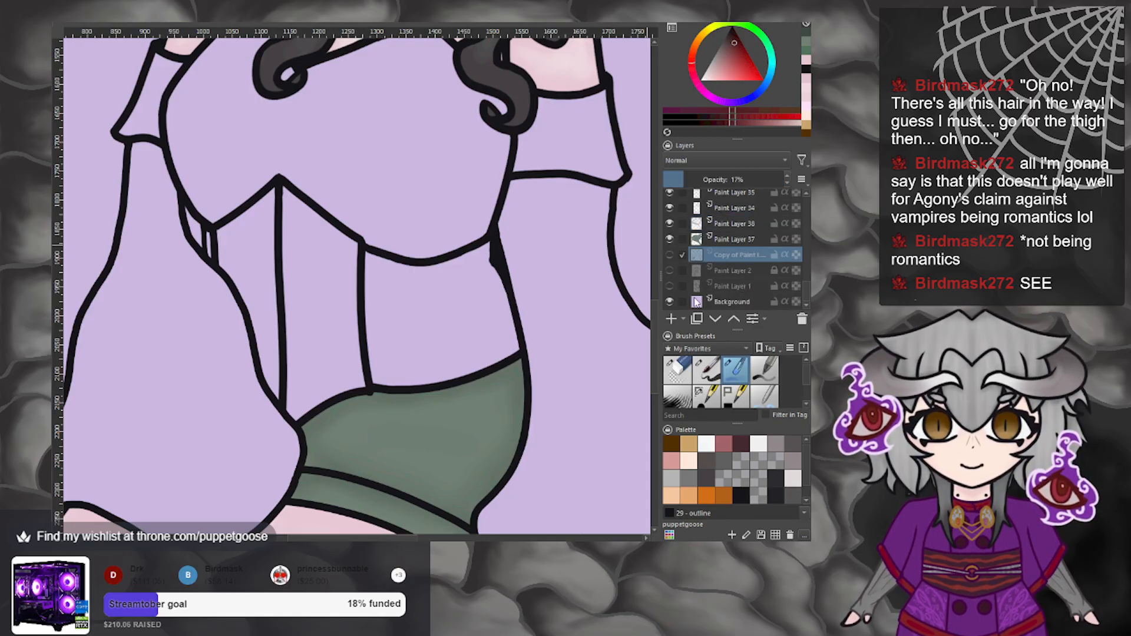
pyautogui.click(672, 319)
pyautogui.scroll(-3, 443, 314)
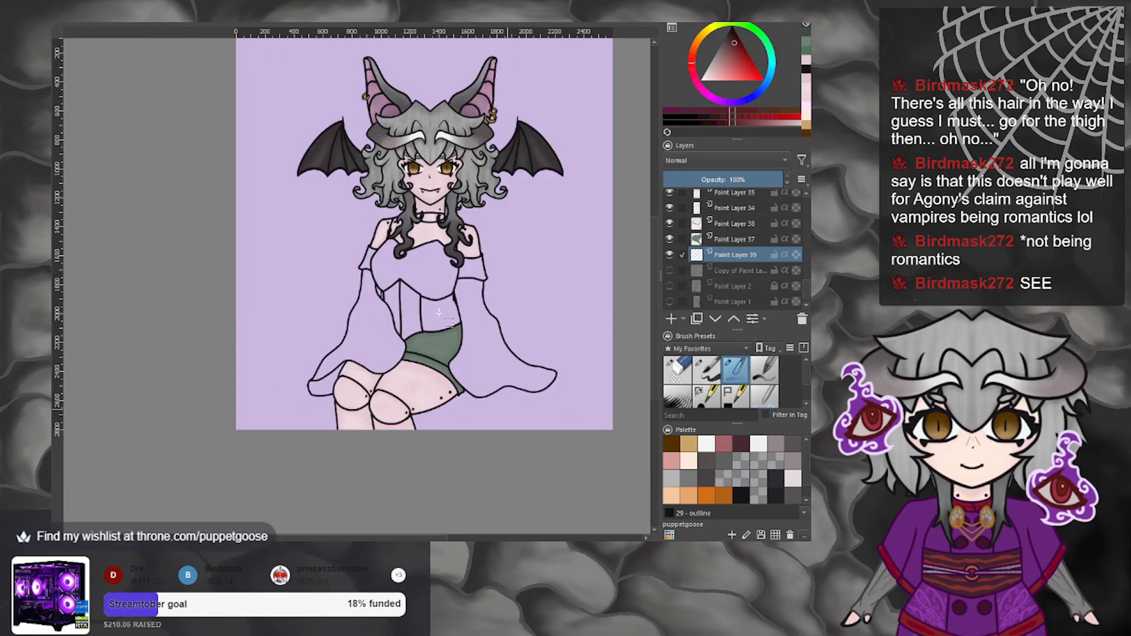
pyautogui.scroll(5, 437, 313)
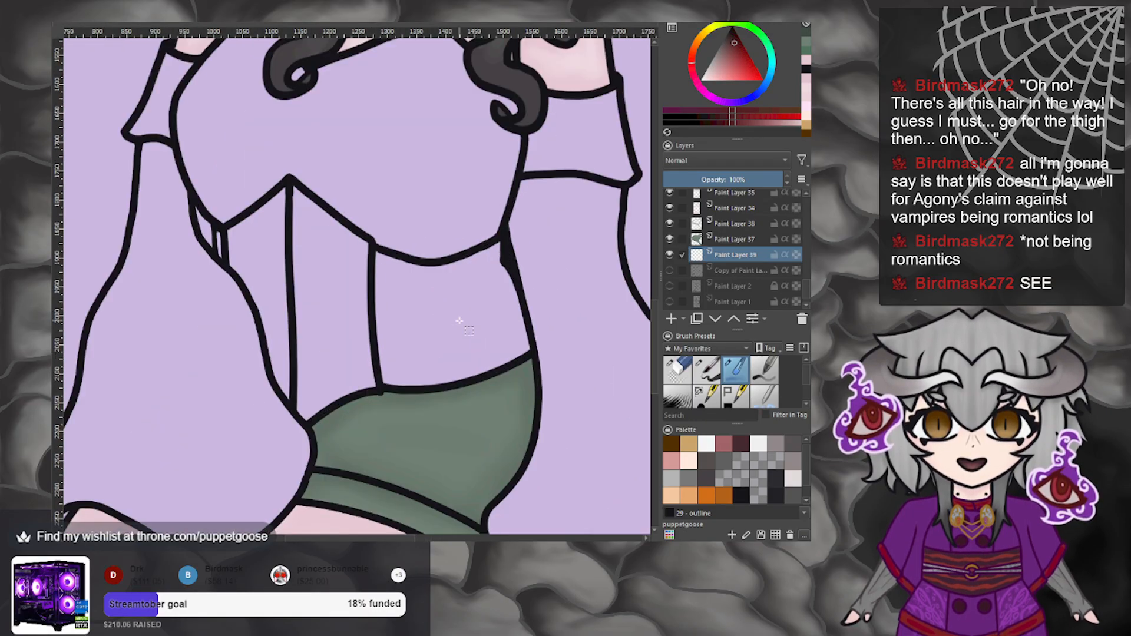
# Paint the whole corset solid on Paint Layer 39 in a greyer dark red, after clearing the first strokes in the stronger red.
pyautogui.click(707, 393)
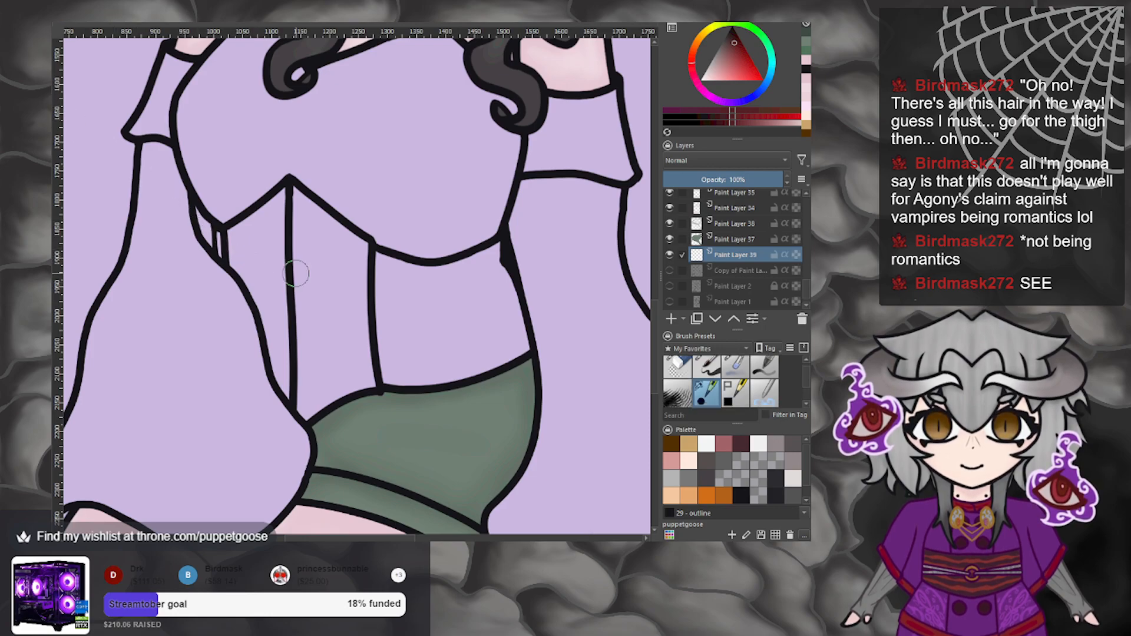
pyautogui.moveTo(271, 260)
pyautogui.mouseDown()
pyautogui.moveTo(297, 396)
pyautogui.moveTo(266, 281)
pyautogui.moveTo(265, 306)
pyautogui.moveTo(250, 277)
pyautogui.moveTo(289, 348)
pyautogui.mouseUp()
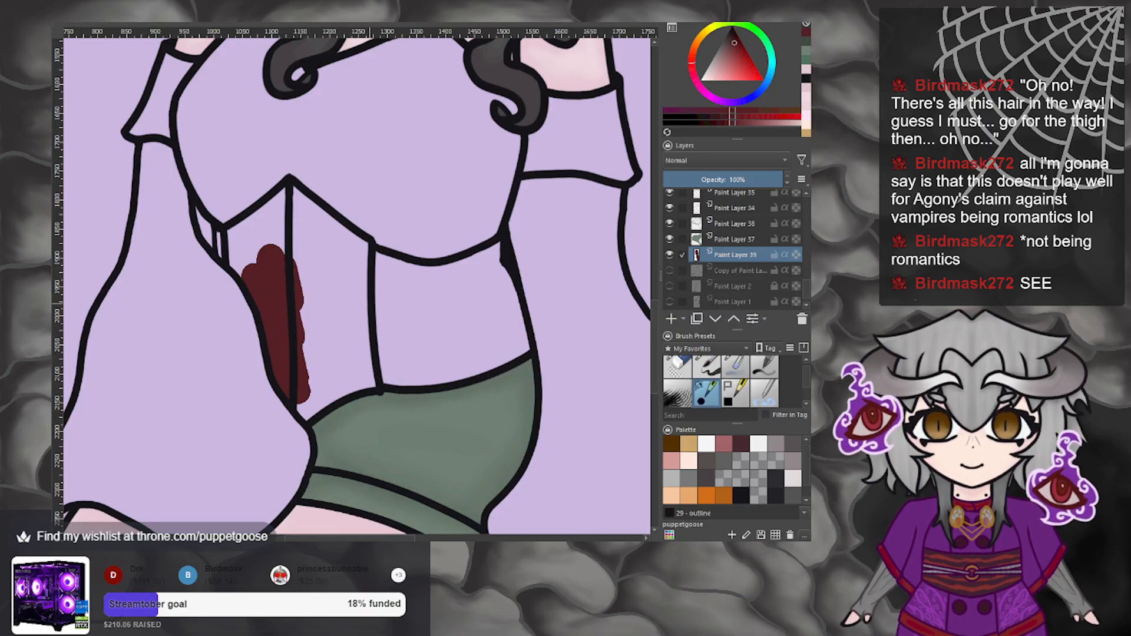
pyautogui.press('Delete')
pyautogui.click(731, 47)
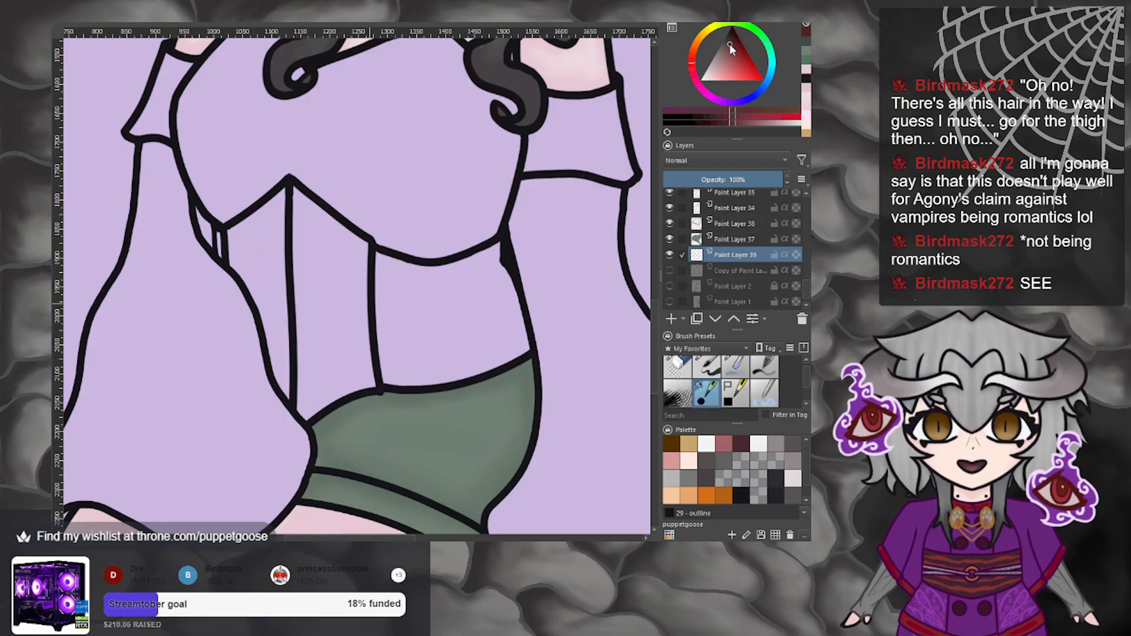
pyautogui.moveTo(250, 333)
pyautogui.mouseDown()
pyautogui.moveTo(285, 368)
pyautogui.moveTo(361, 386)
pyautogui.moveTo(359, 371)
pyautogui.moveTo(306, 412)
pyautogui.moveTo(283, 389)
pyautogui.moveTo(277, 354)
pyautogui.moveTo(330, 377)
pyautogui.moveTo(292, 310)
pyautogui.moveTo(262, 298)
pyautogui.moveTo(253, 312)
pyautogui.mouseUp()
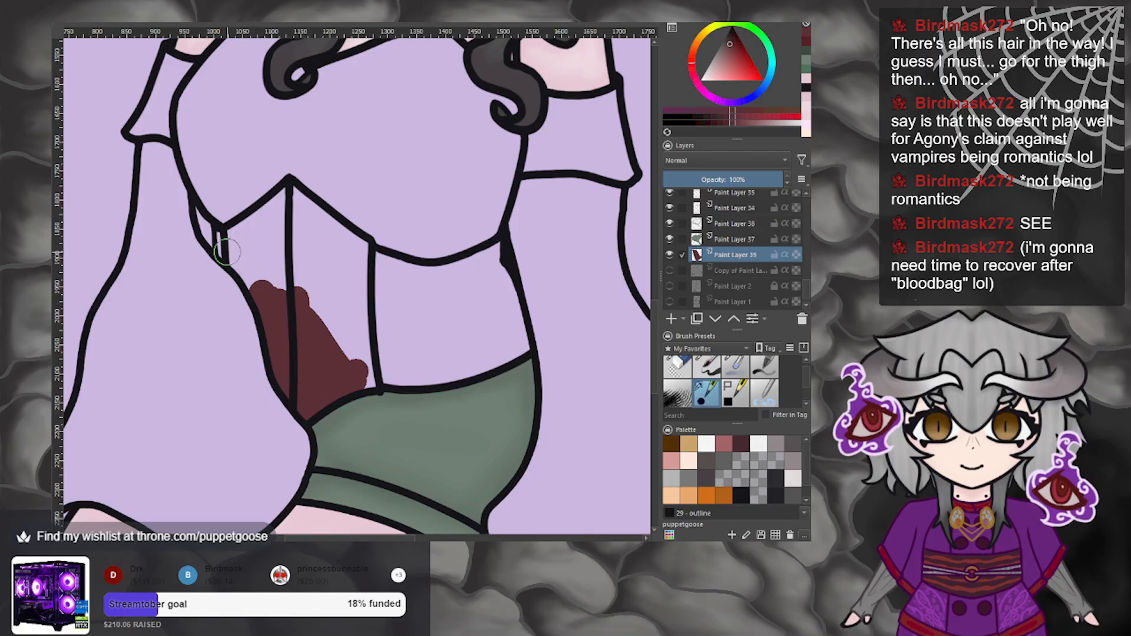
pyautogui.moveTo(222, 245)
pyautogui.mouseDown()
pyautogui.moveTo(254, 286)
pyautogui.moveTo(238, 236)
pyautogui.moveTo(289, 194)
pyautogui.moveTo(280, 275)
pyautogui.moveTo(253, 237)
pyautogui.moveTo(277, 254)
pyautogui.moveTo(295, 293)
pyautogui.moveTo(296, 201)
pyautogui.moveTo(360, 251)
pyautogui.moveTo(311, 281)
pyautogui.moveTo(312, 305)
pyautogui.moveTo(372, 386)
pyautogui.moveTo(334, 291)
pyautogui.moveTo(322, 289)
pyautogui.moveTo(385, 371)
pyautogui.moveTo(396, 356)
pyautogui.moveTo(375, 263)
pyautogui.moveTo(399, 277)
pyautogui.moveTo(442, 273)
pyautogui.moveTo(501, 249)
pyautogui.moveTo(519, 348)
pyautogui.moveTo(417, 384)
pyautogui.moveTo(396, 359)
pyautogui.moveTo(407, 333)
pyautogui.moveTo(427, 327)
pyautogui.moveTo(415, 311)
pyautogui.moveTo(422, 296)
pyautogui.moveTo(460, 277)
pyautogui.moveTo(487, 285)
pyautogui.moveTo(495, 316)
pyautogui.moveTo(454, 352)
pyautogui.moveTo(468, 323)
pyautogui.mouseUp()
pyautogui.scroll(-5, 492, 299)
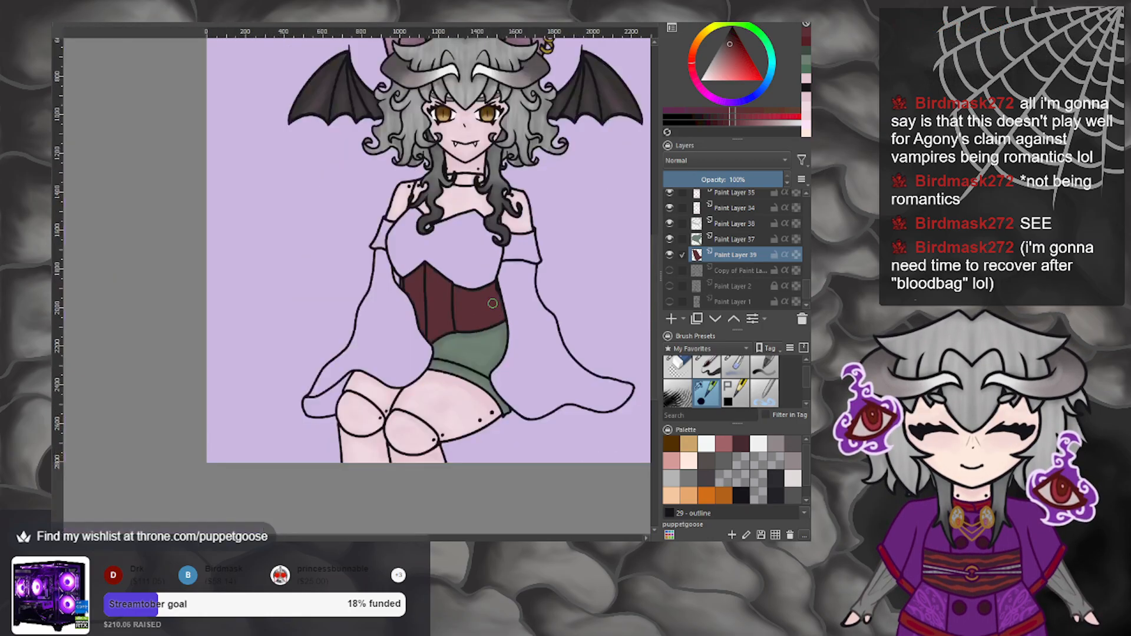
pyautogui.scroll(-1, 493, 299)
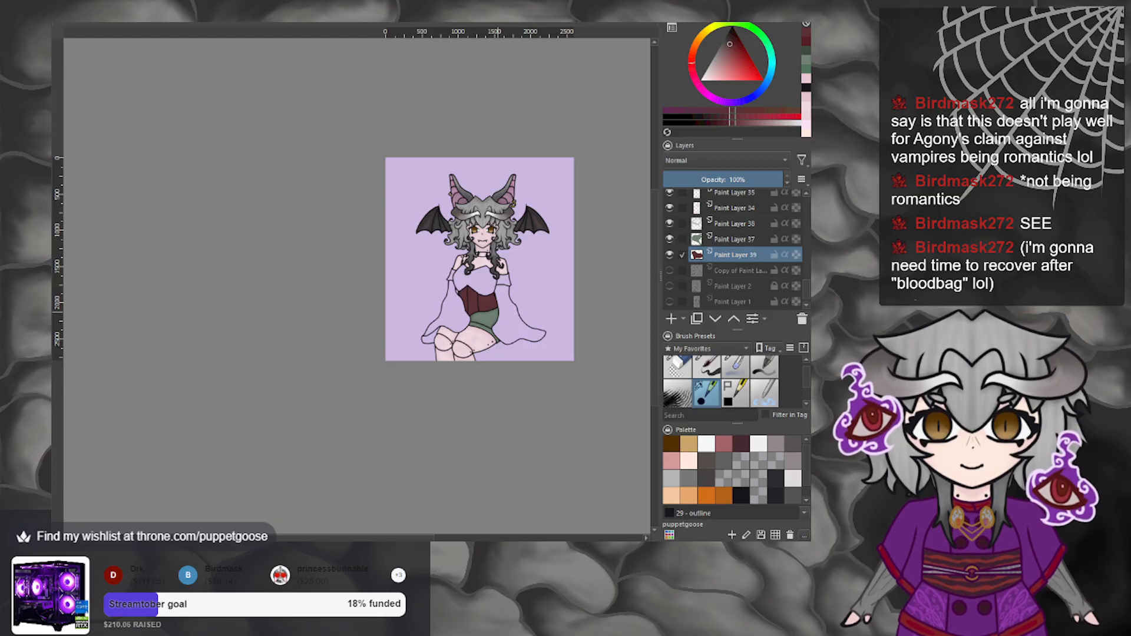
# Adjust the painting colour to a more desaturated dark red for the corset.
pyautogui.scroll(7, 492, 298)
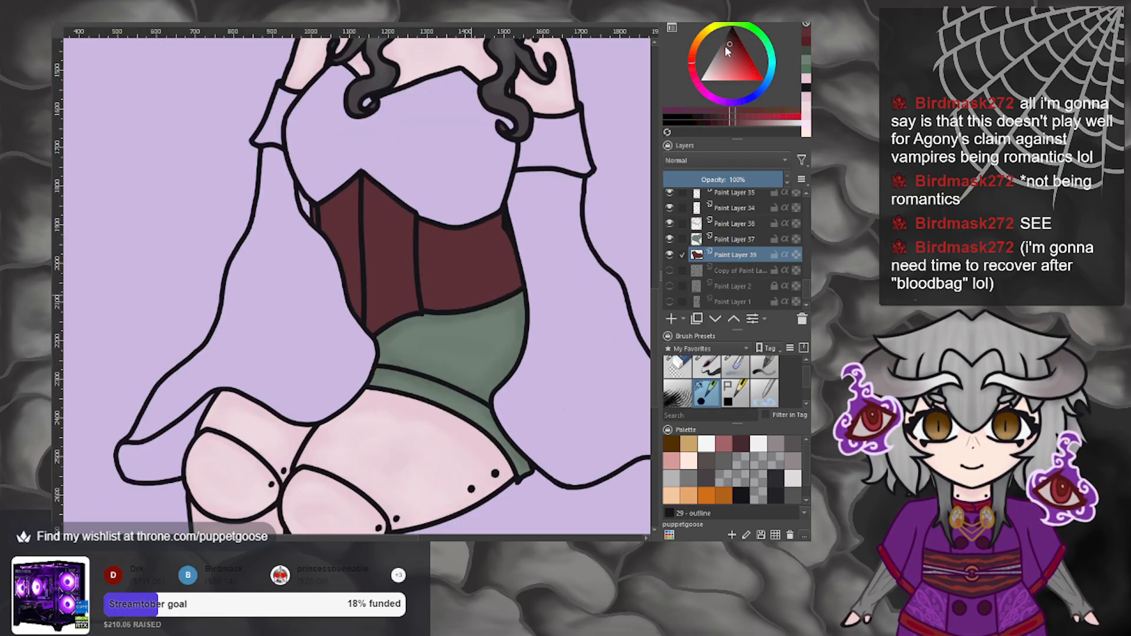
pyautogui.click(728, 52)
pyautogui.click(721, 53)
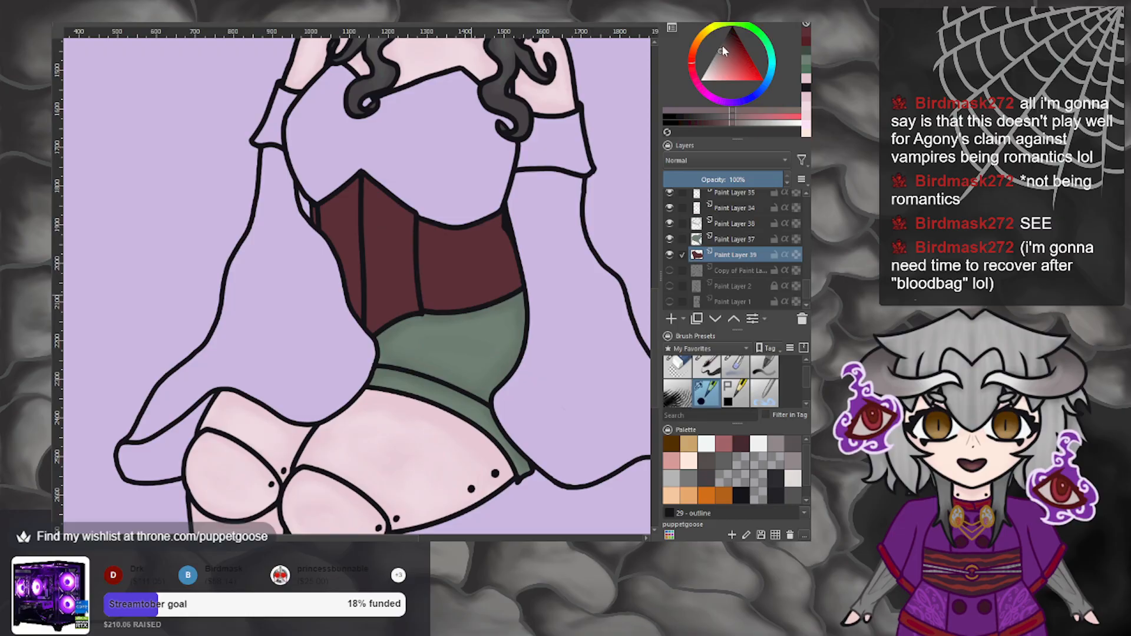
pyautogui.click(722, 46)
pyautogui.click(724, 45)
pyautogui.click(726, 43)
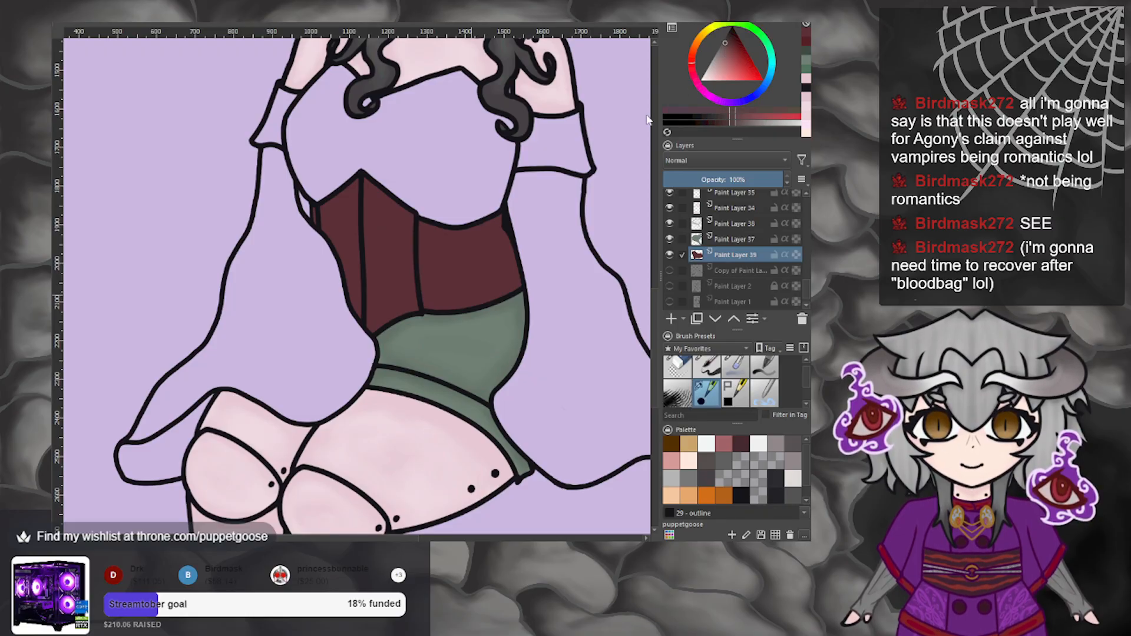
pyautogui.click(726, 49)
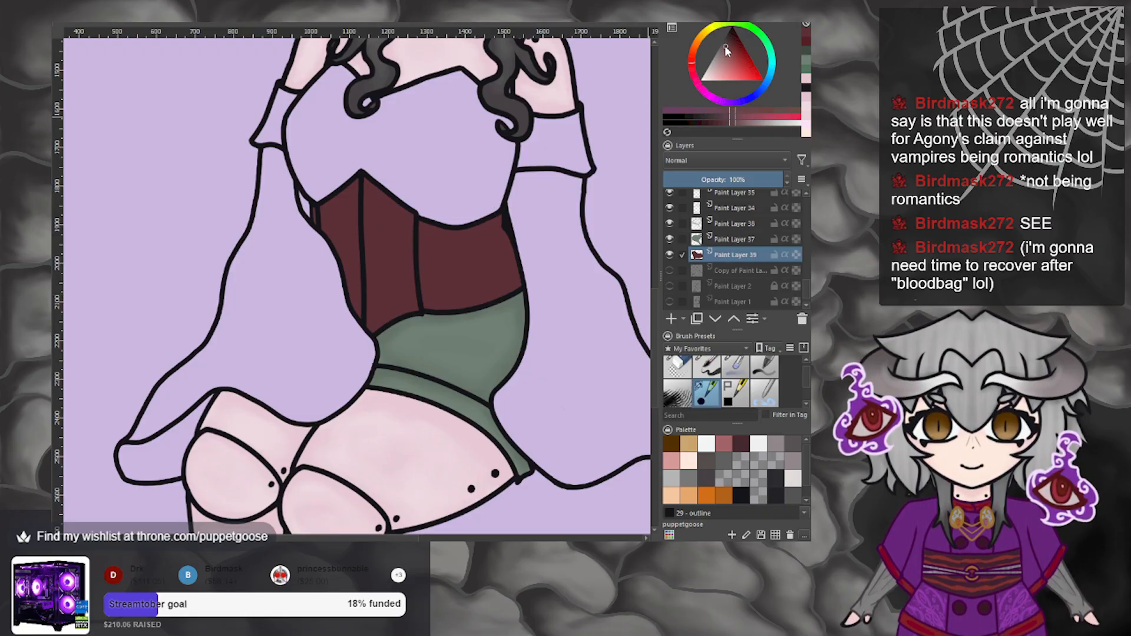
pyautogui.click(726, 50)
pyautogui.click(724, 44)
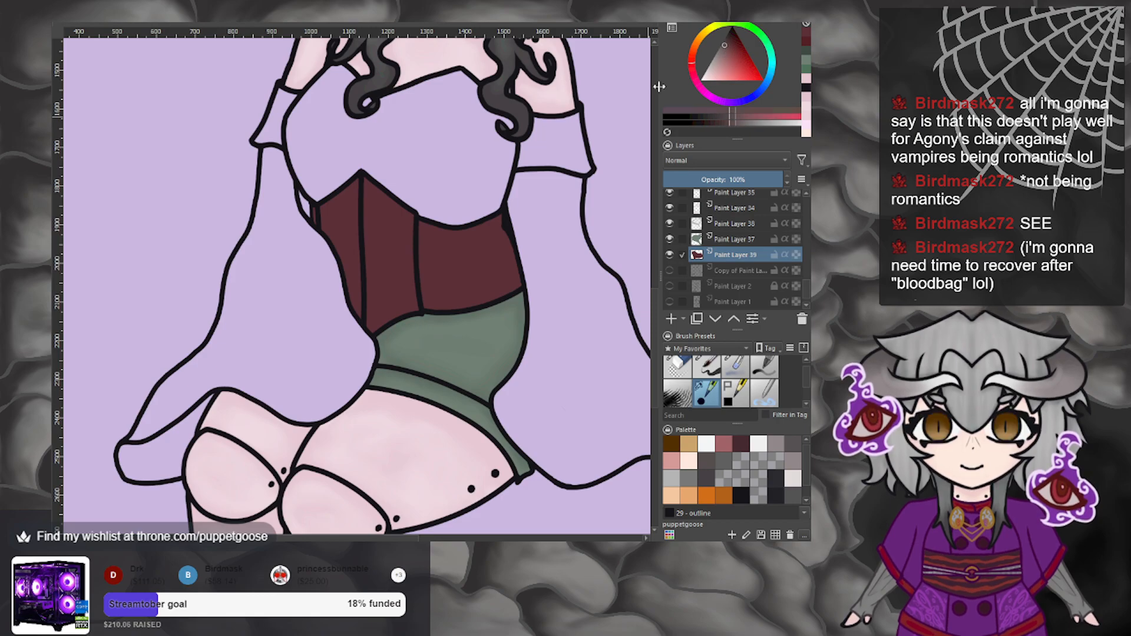
# Recolour the corset panels with the greyer red-brown, undoing the trial stroke first, and compare the new colour with the whole figure.
pyautogui.moveTo(321, 231); pyautogui.dragTo(329, 224)
pyautogui.hotkey('ctrl', 'z')
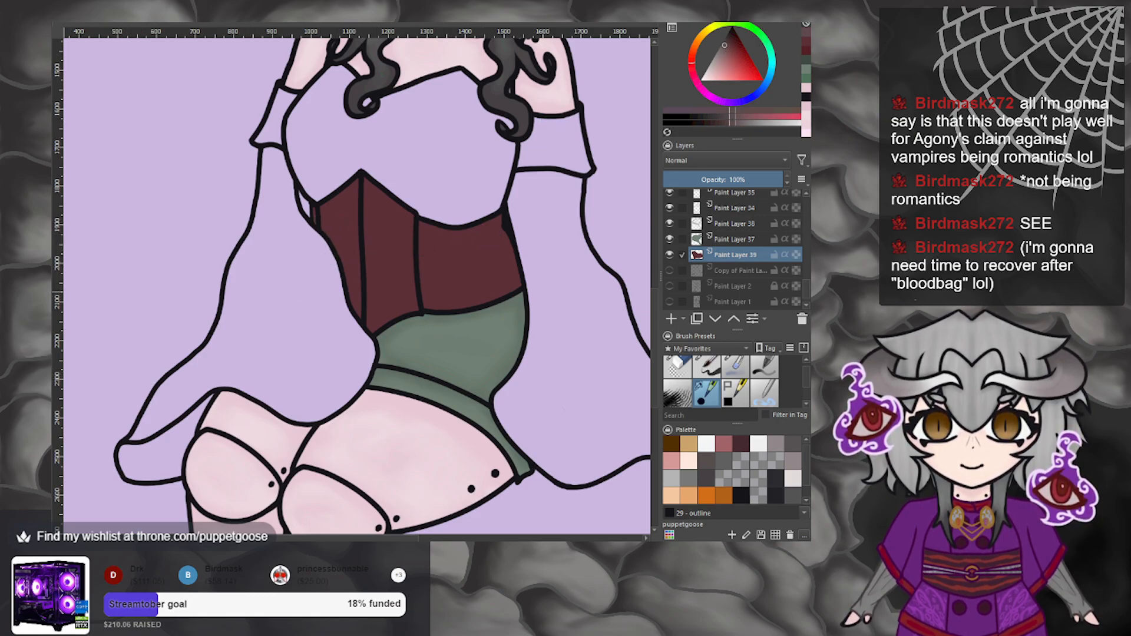
pyautogui.click(425, 278)
pyautogui.scroll(-3, 424, 278)
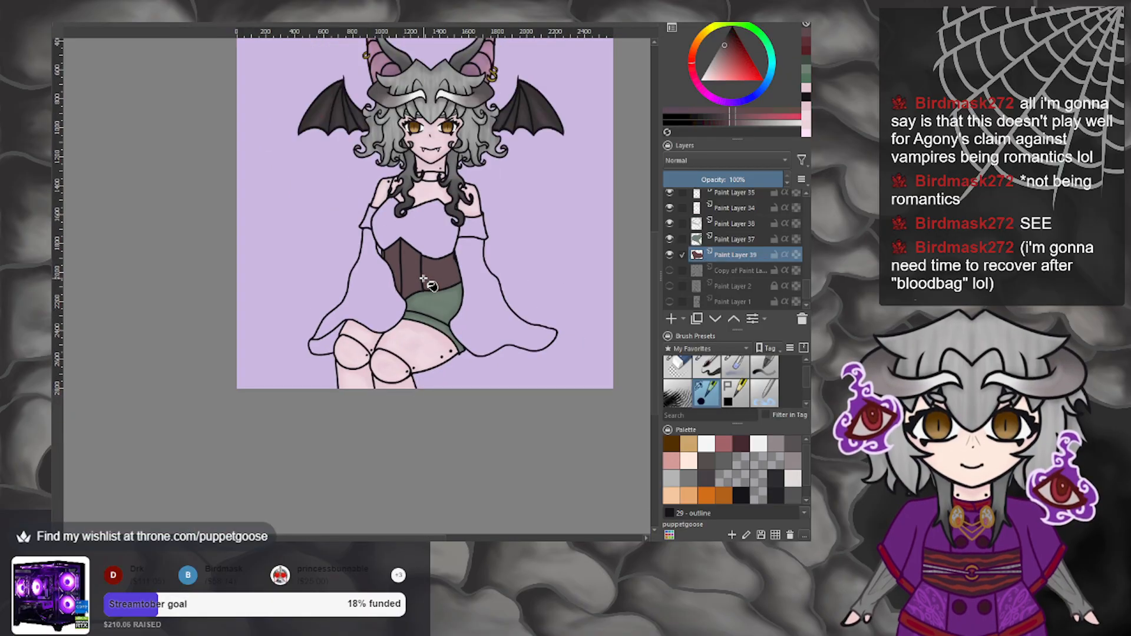
pyautogui.scroll(-2, 432, 307)
pyautogui.scroll(3, 432, 308)
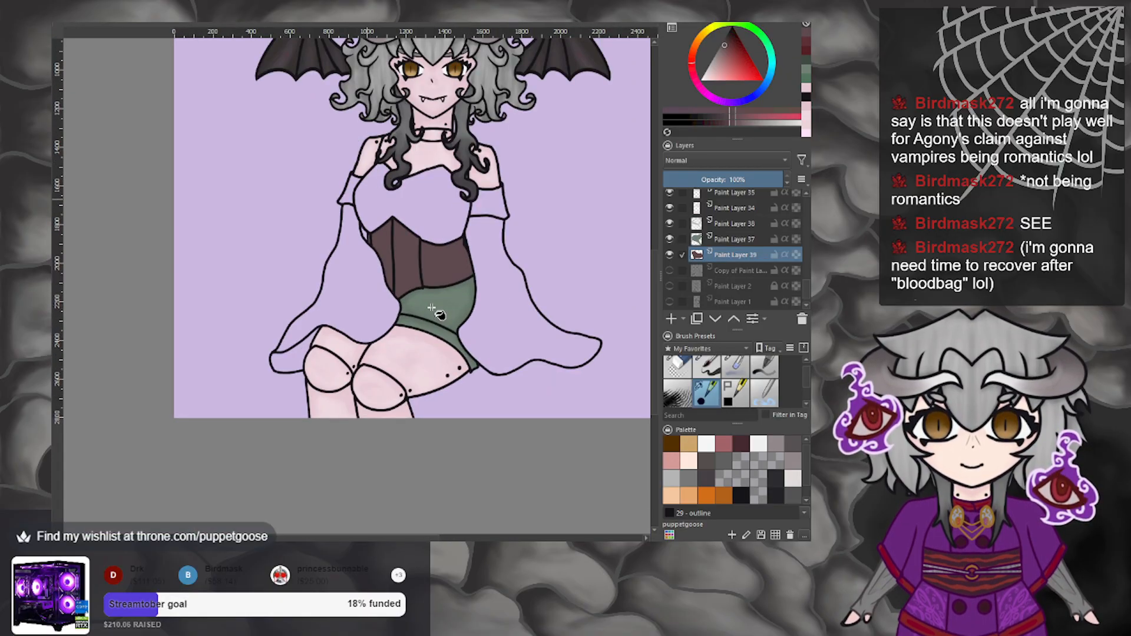
pyautogui.scroll(-3, 432, 298)
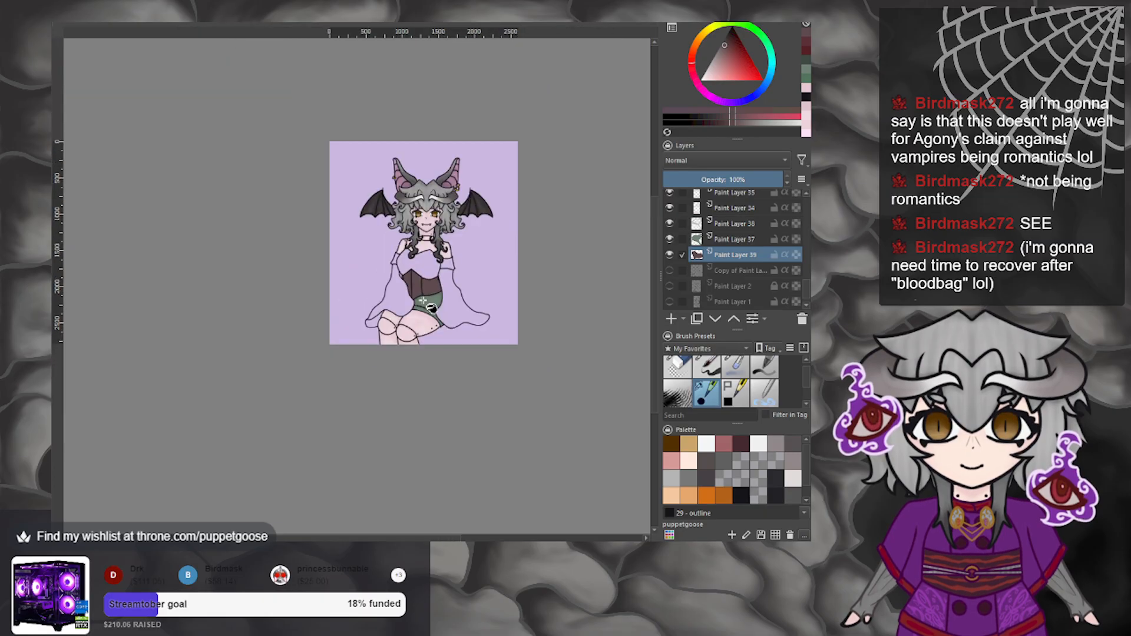
pyautogui.scroll(3, 432, 295)
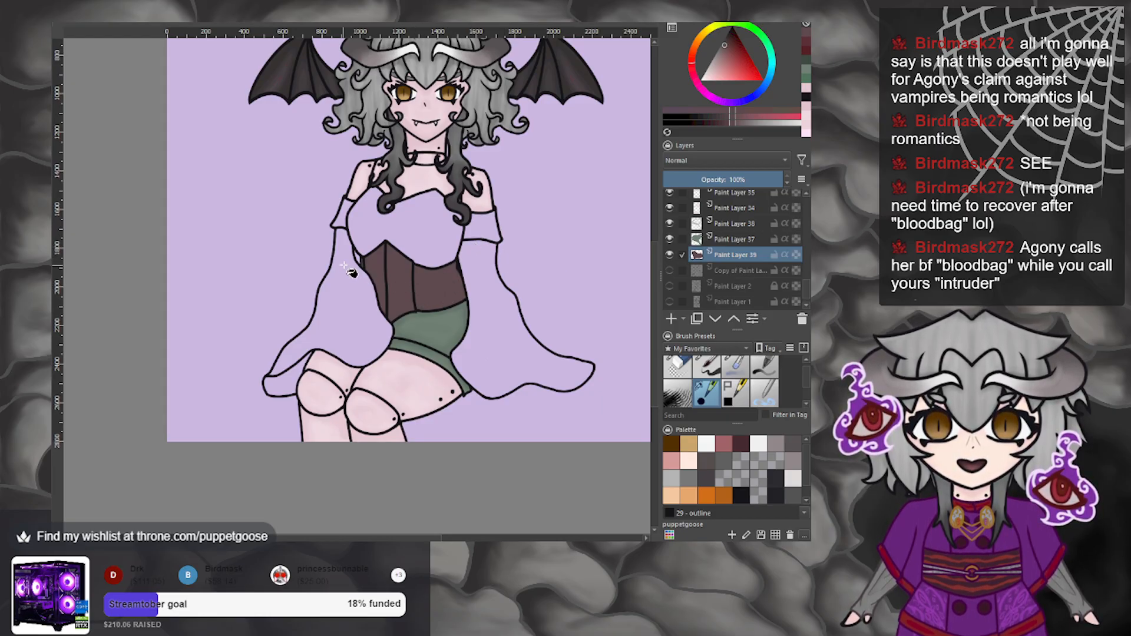
# Erase the stray outline segment between the sleeve and the corset's upper corner on Paint Layer 26.
pyautogui.scroll(6, 377, 263)
pyautogui.moveTo(392, 255); pyautogui.dragTo(410, 272)
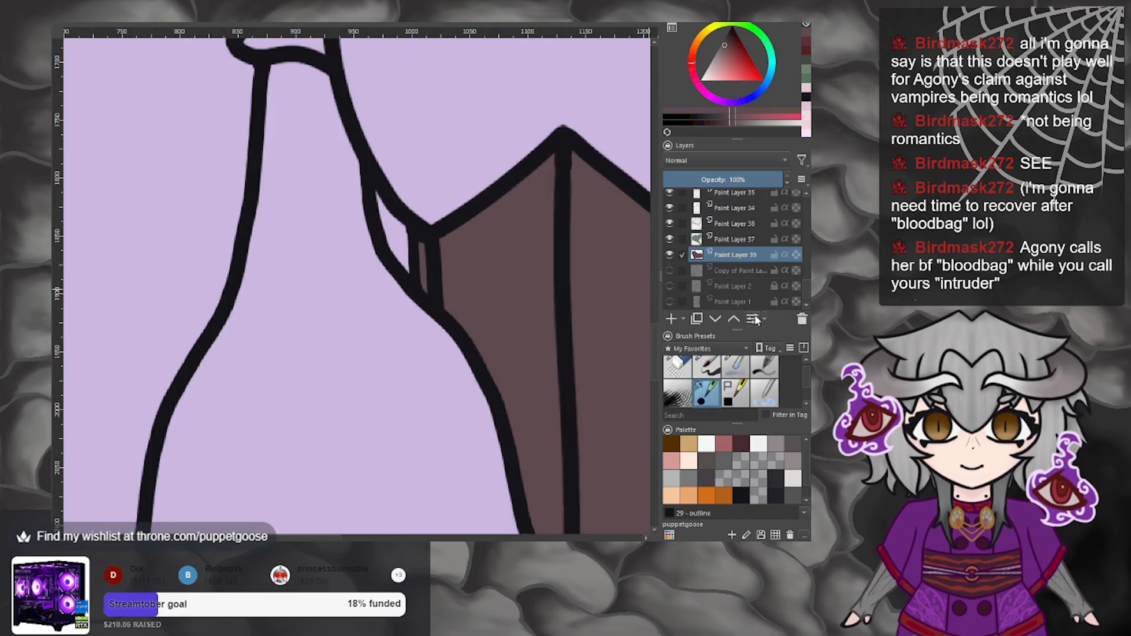
pyautogui.scroll(1, 702, 236)
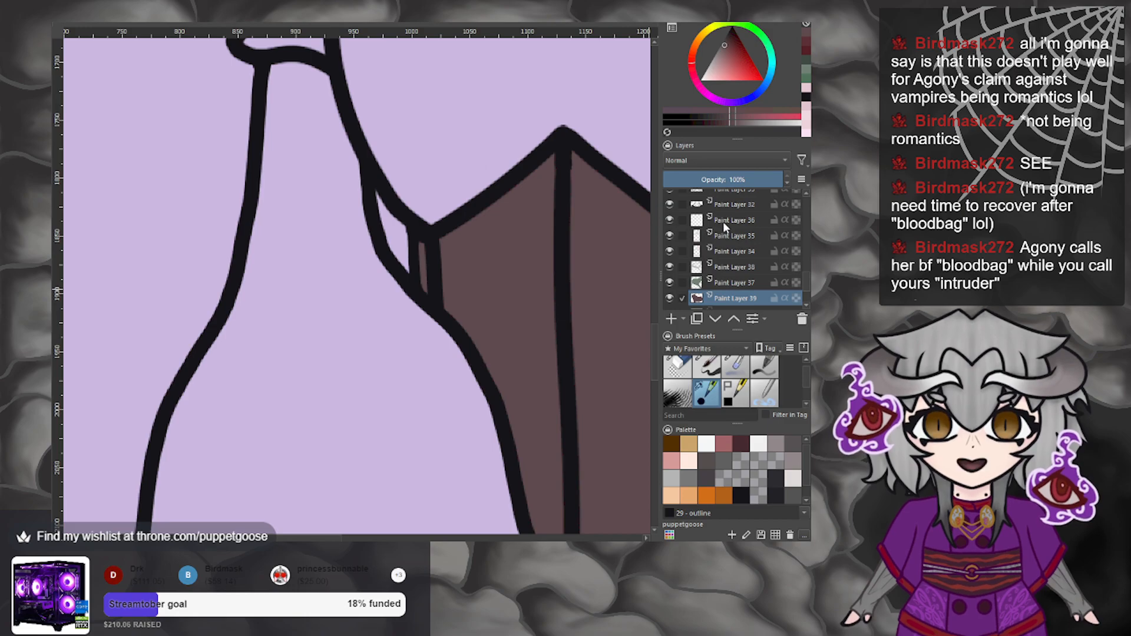
pyautogui.scroll(2, 727, 203)
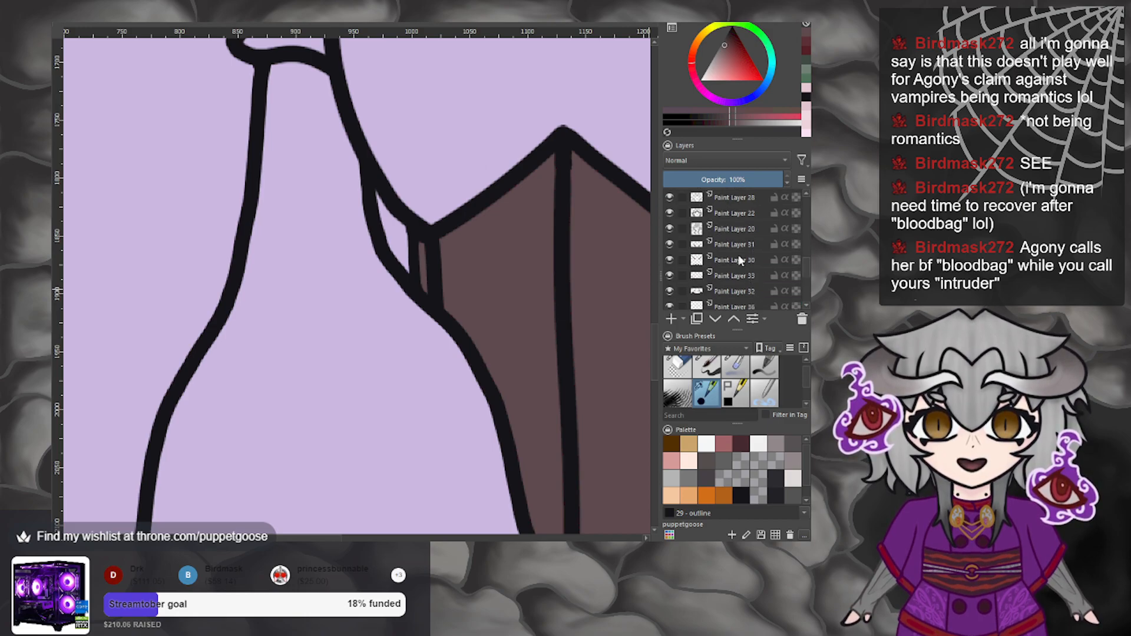
pyautogui.scroll(2, 738, 254)
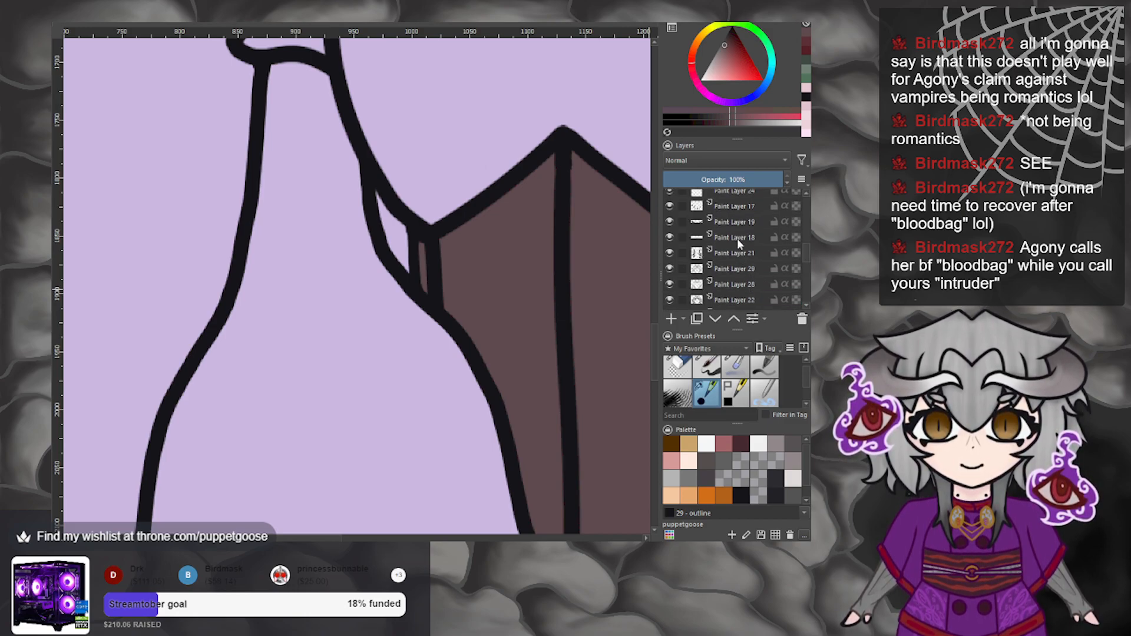
pyautogui.scroll(1, 740, 204)
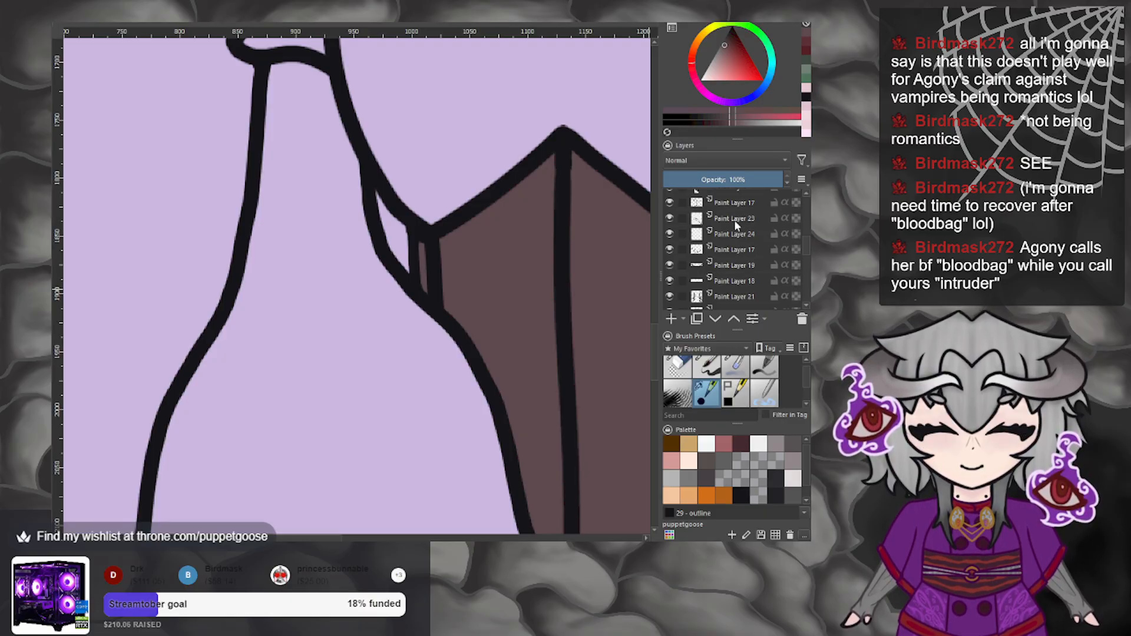
pyautogui.scroll(2, 736, 260)
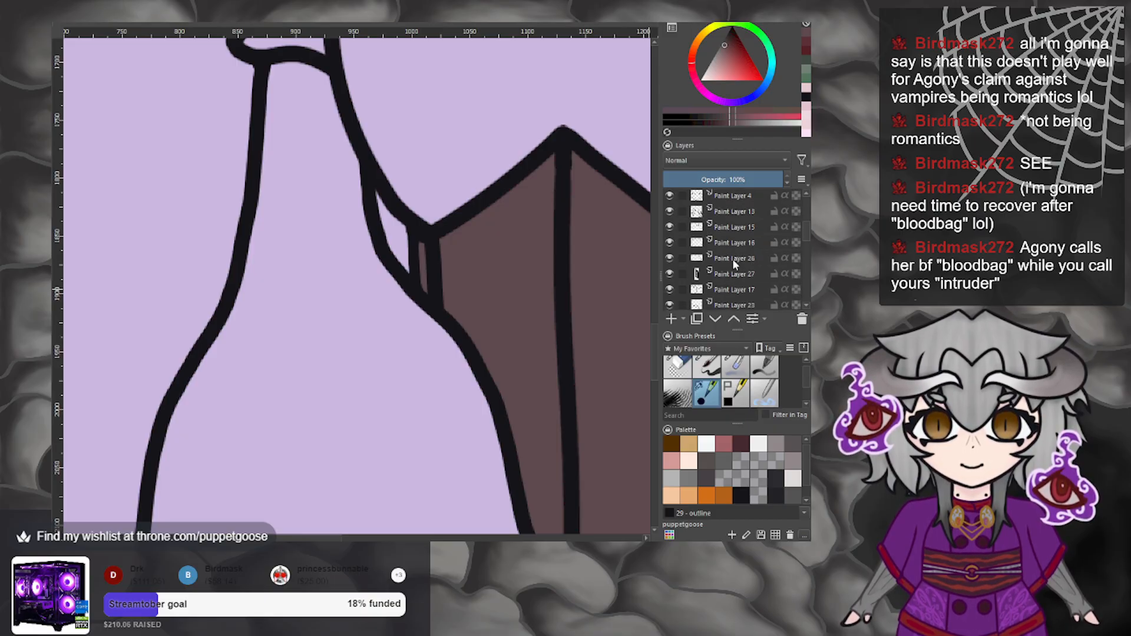
pyautogui.click(735, 258)
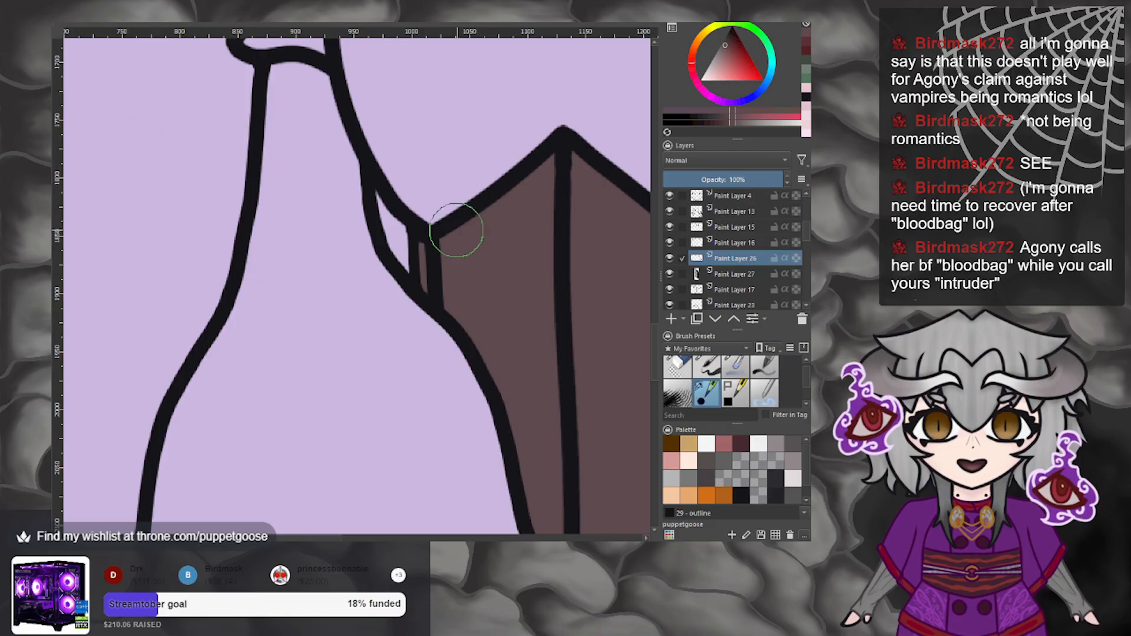
pyautogui.moveTo(379, 176)
pyautogui.mouseDown()
pyautogui.moveTo(364, 156)
pyautogui.moveTo(413, 231)
pyautogui.mouseUp()
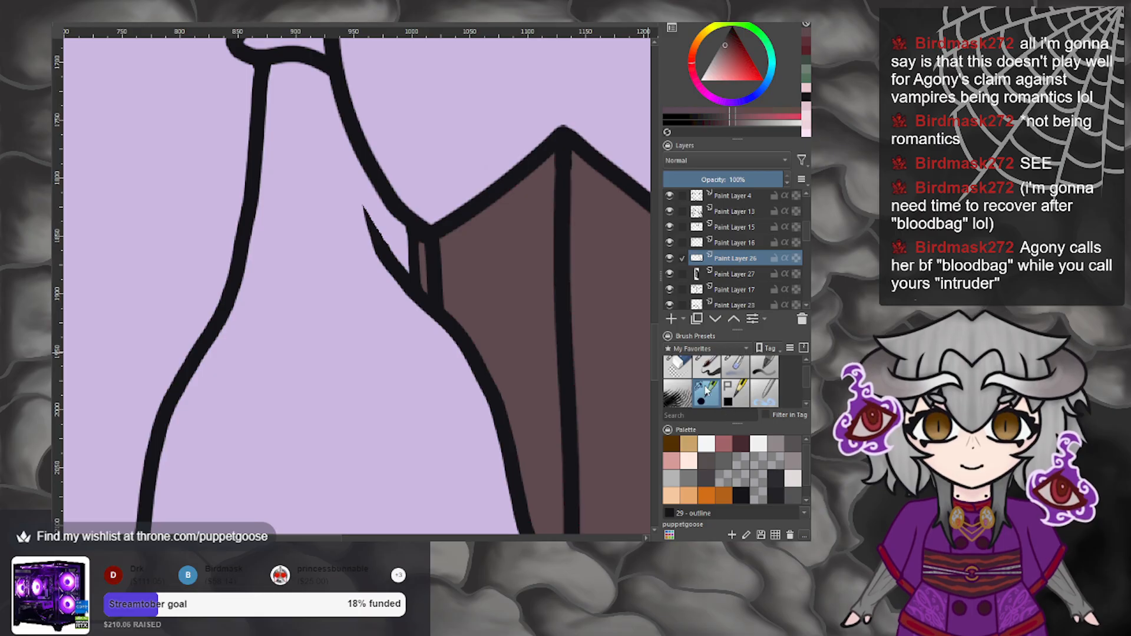
# Trim the leftover line end beside the corset into a shorter, tapered point using a finer brush, and check the whole figure.
pyautogui.click(713, 371)
pyautogui.moveTo(371, 235); pyautogui.dragTo(365, 217)
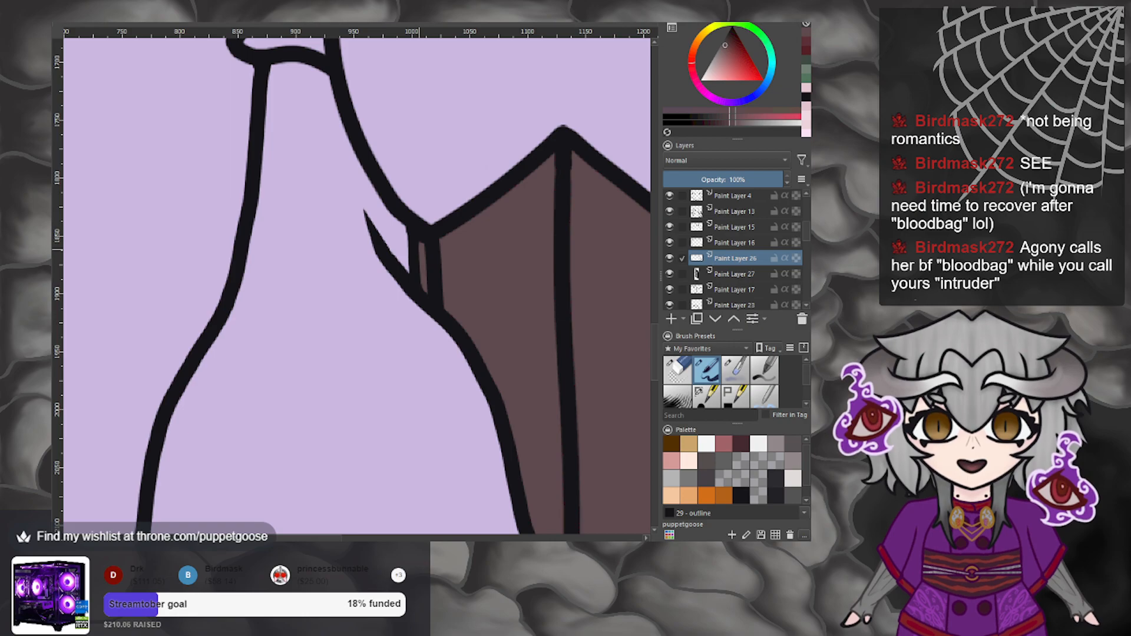
pyautogui.scroll(-6, 418, 250)
pyautogui.scroll(-2, 434, 268)
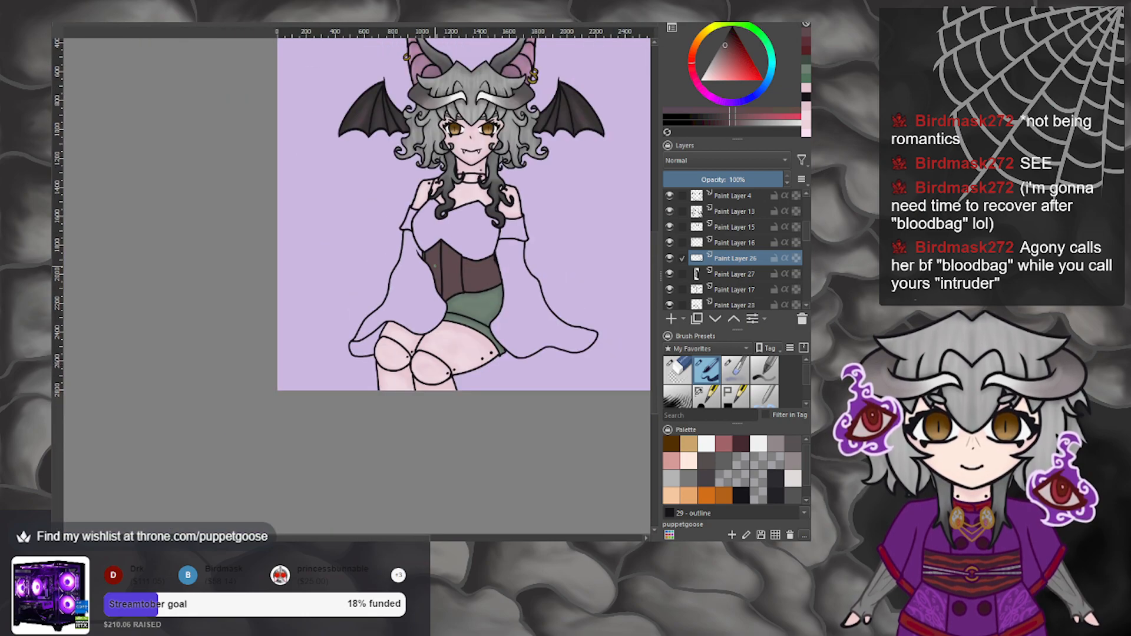
pyautogui.scroll(8, 428, 257)
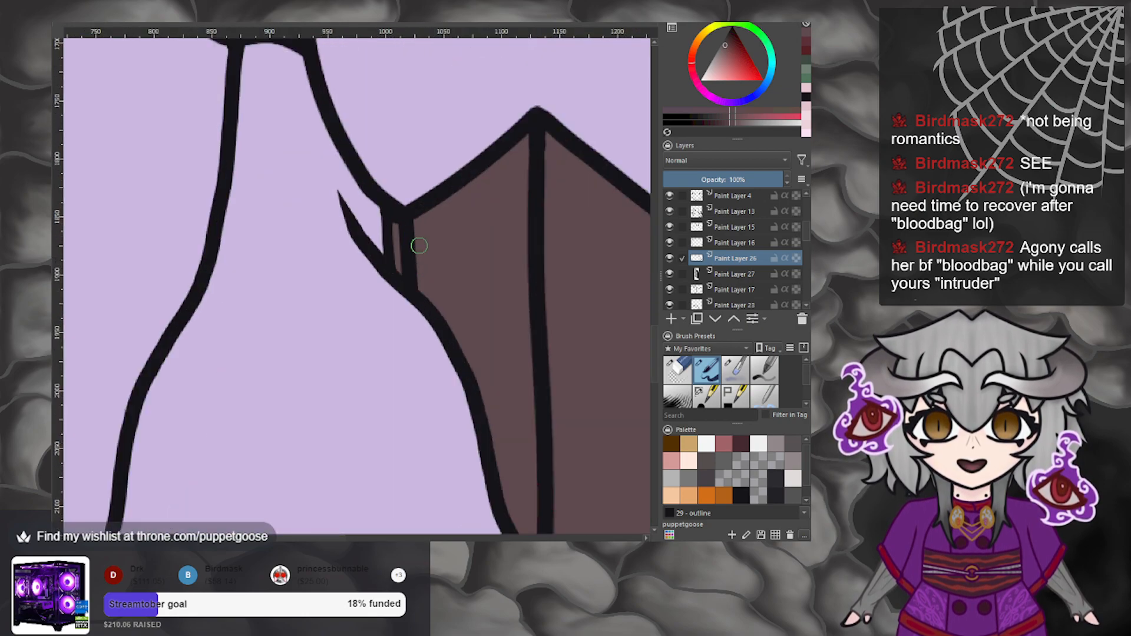
pyautogui.moveTo(338, 182); pyautogui.dragTo(389, 251)
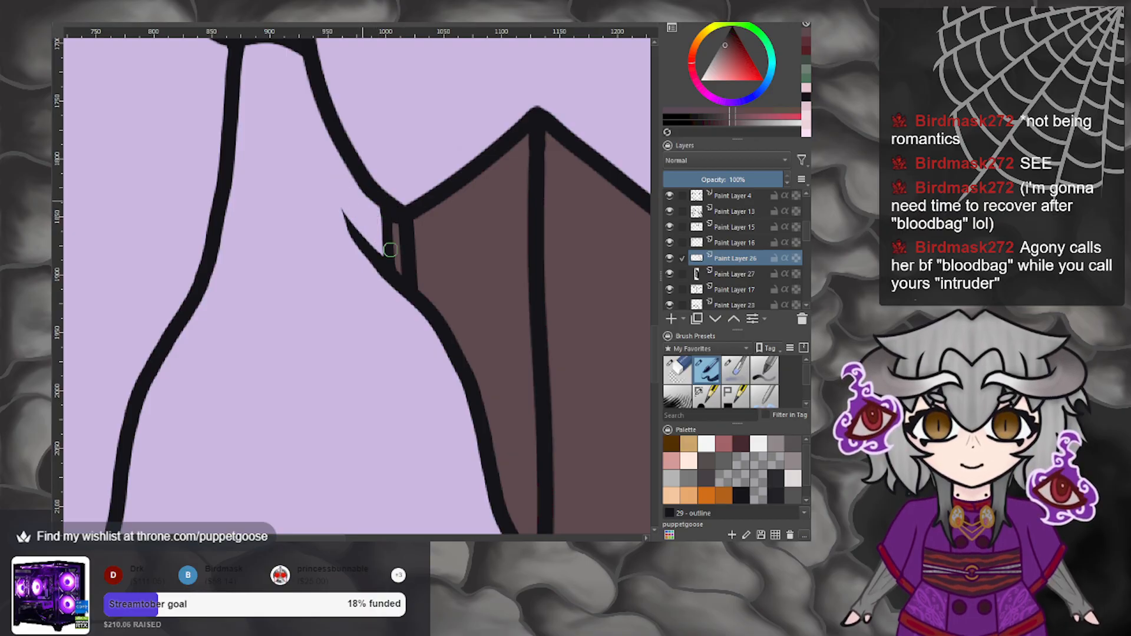
pyautogui.scroll(-8, 397, 249)
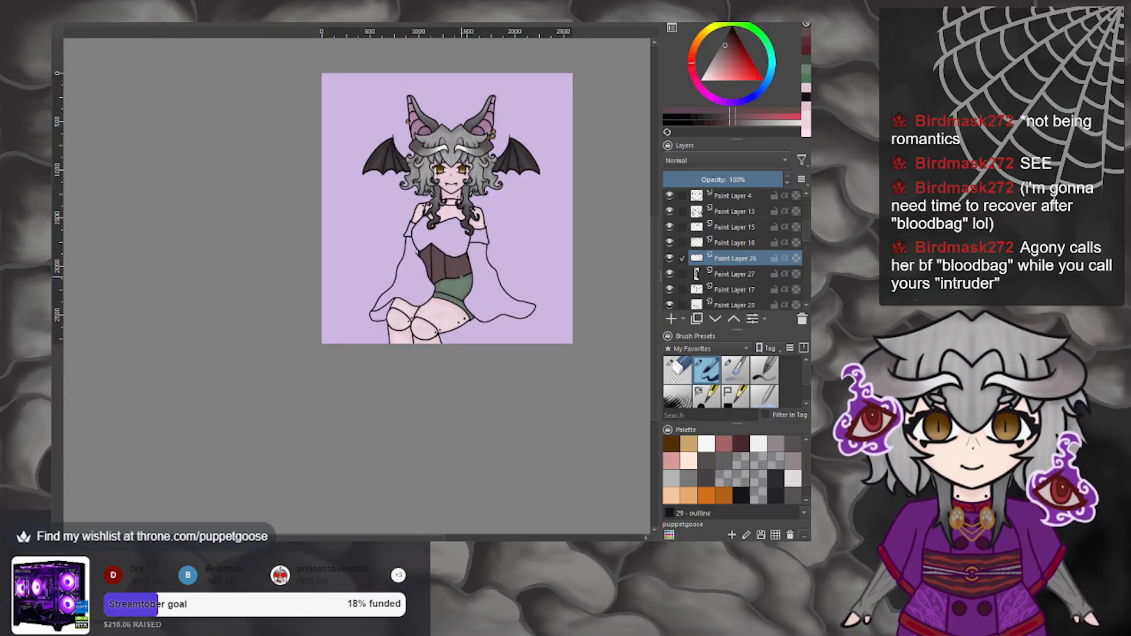
# Add a new paint layer directly below Paint Layer 39 for a new skirt colour.
pyautogui.scroll(2, 444, 259)
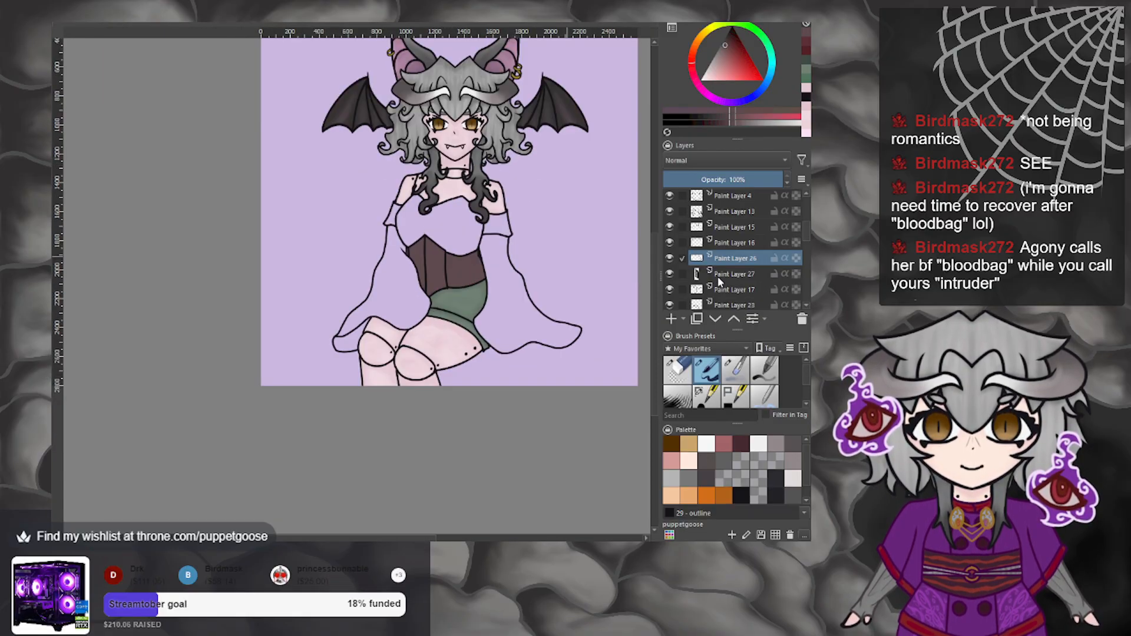
pyautogui.scroll(-6, 723, 284)
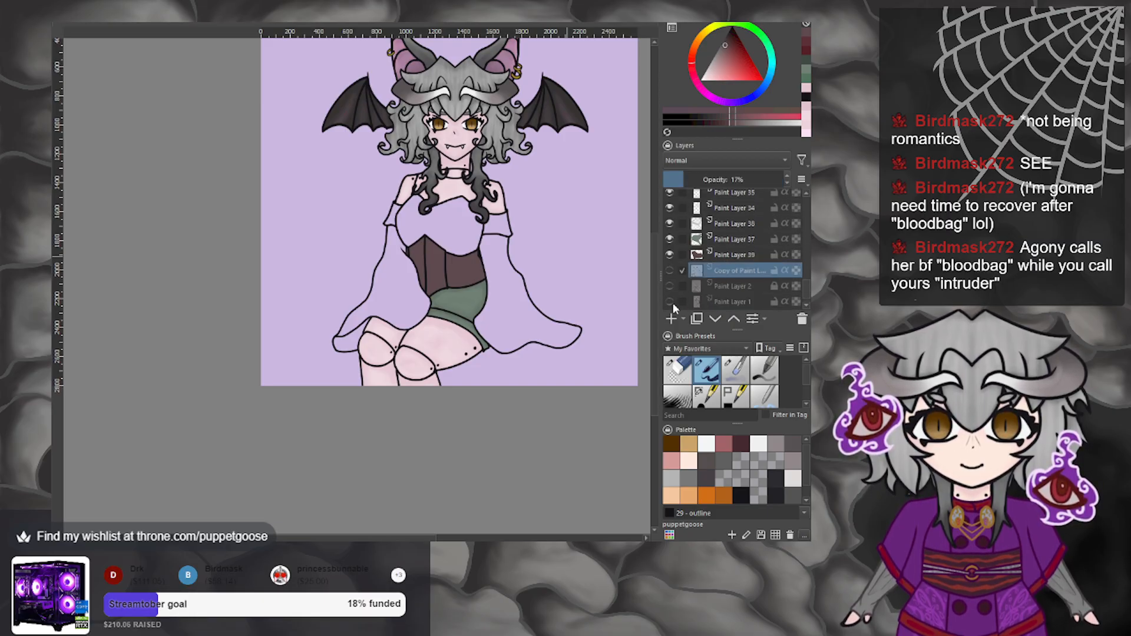
pyautogui.click(671, 319)
pyautogui.scroll(-3, 475, 327)
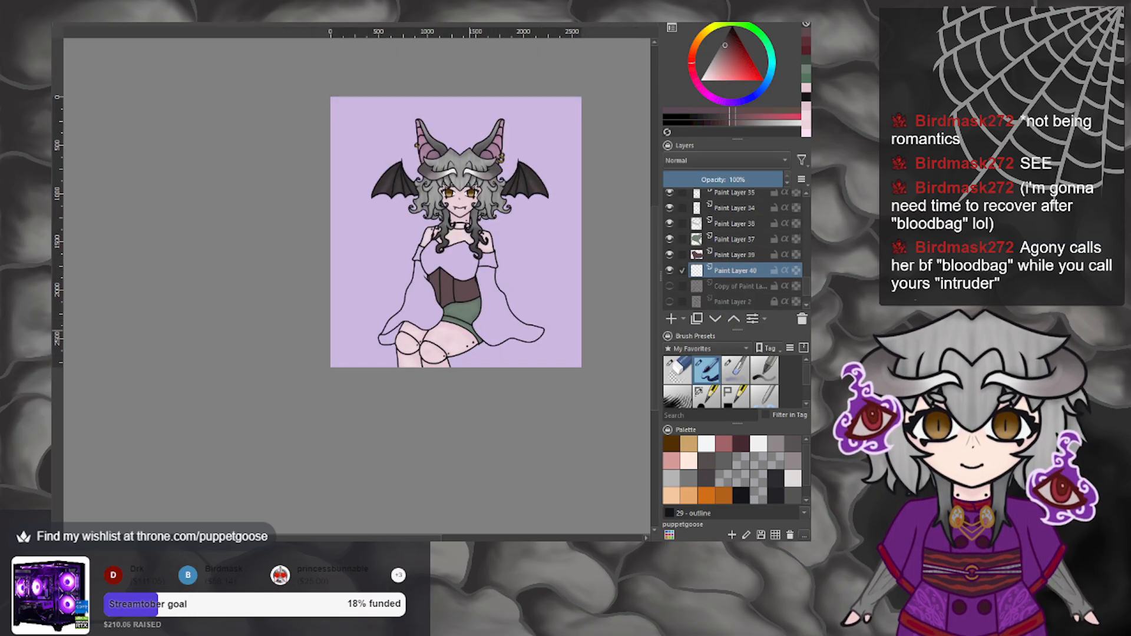
pyautogui.scroll(3, 475, 327)
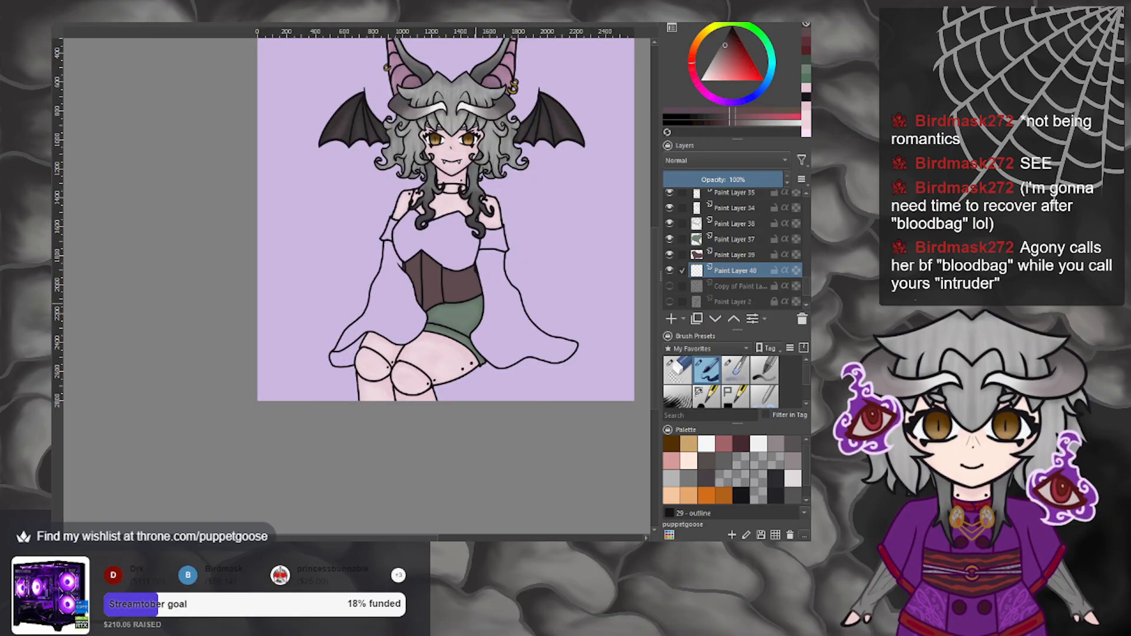
# Choose a bright magenta-pink painting colour, trying lighter red and blue hues first.
pyautogui.click(730, 66)
pyautogui.click(723, 68)
pyautogui.click(727, 77)
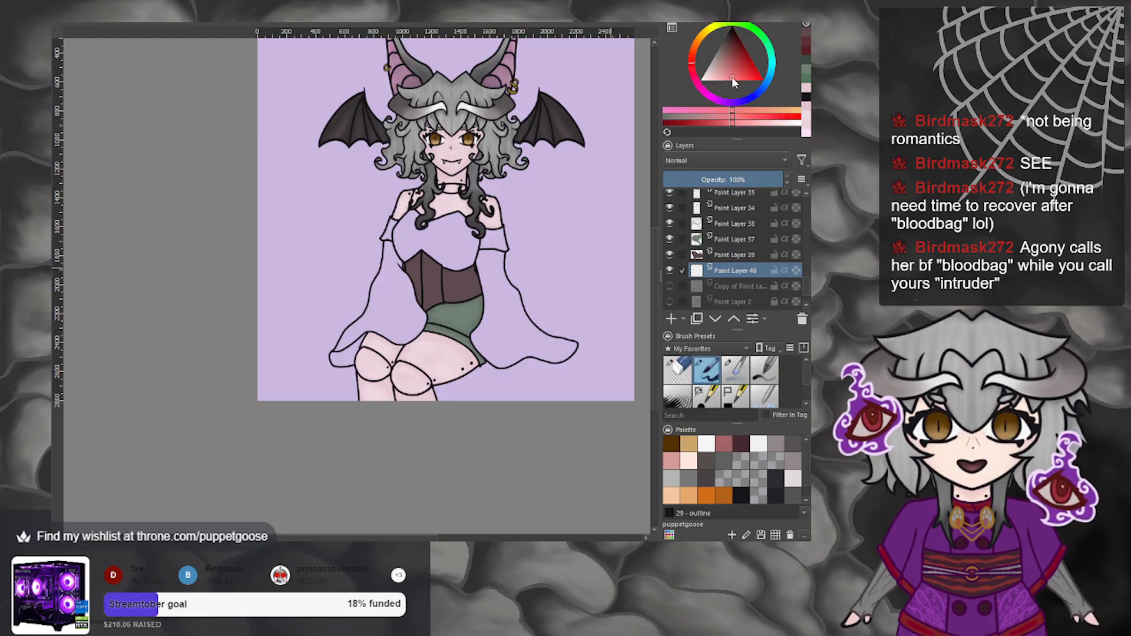
pyautogui.scroll(-2, 486, 328)
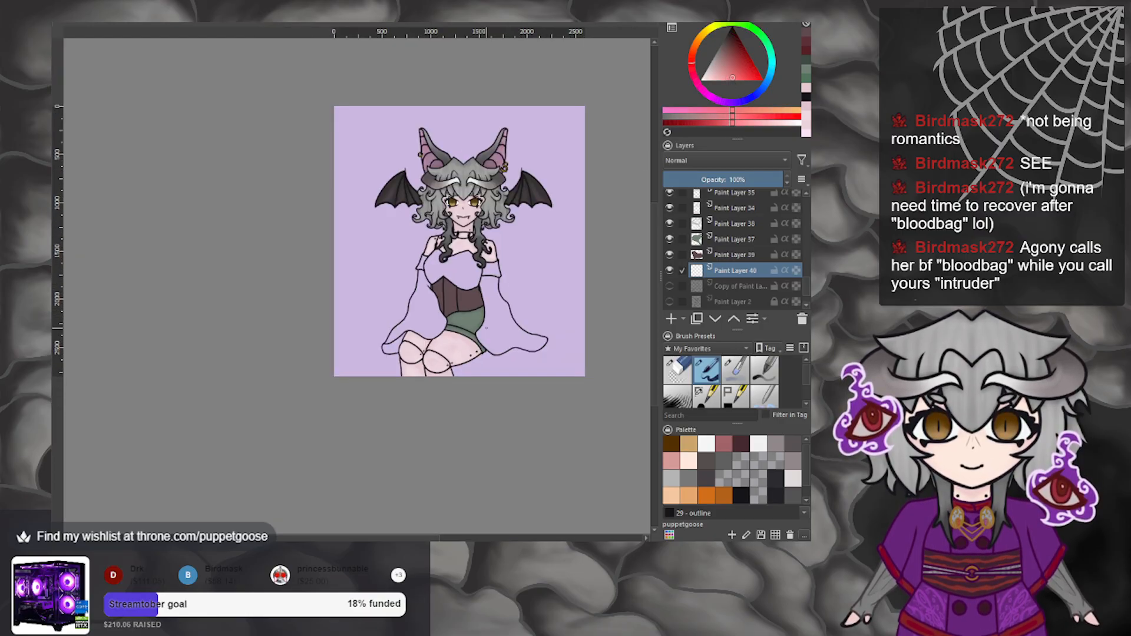
pyautogui.scroll(4, 489, 312)
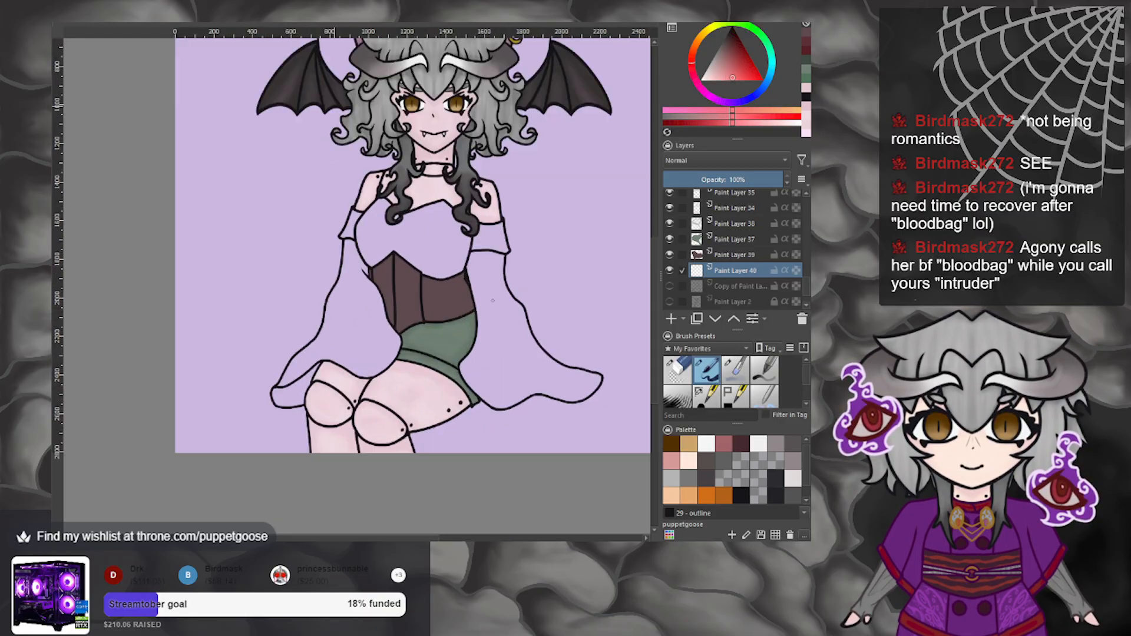
pyautogui.click(766, 82)
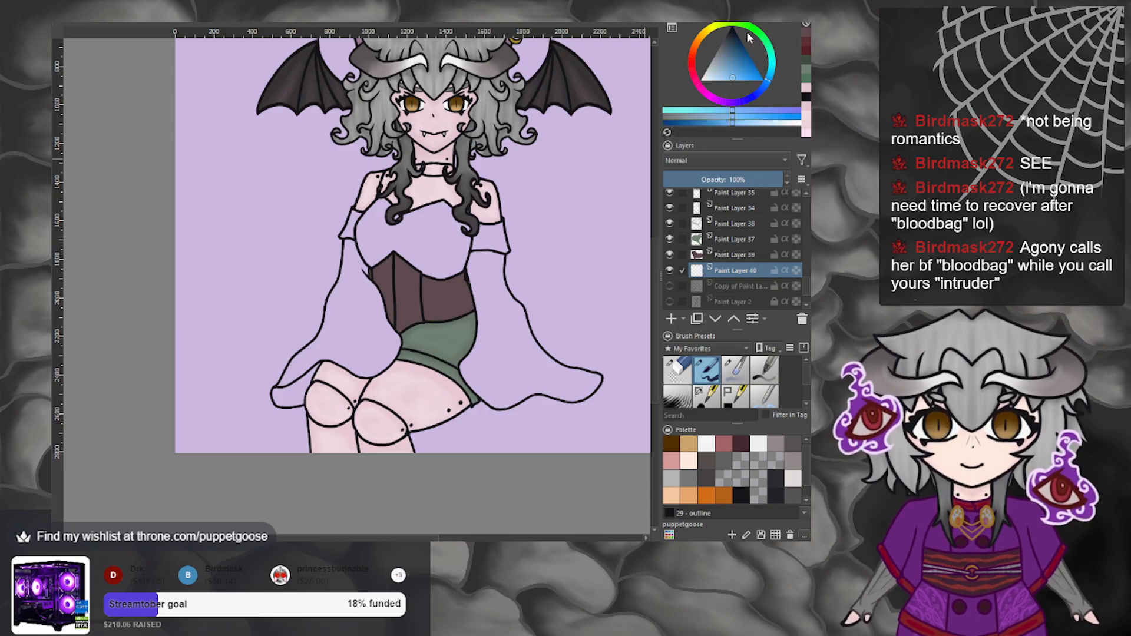
pyautogui.click(718, 26)
pyautogui.click(694, 53)
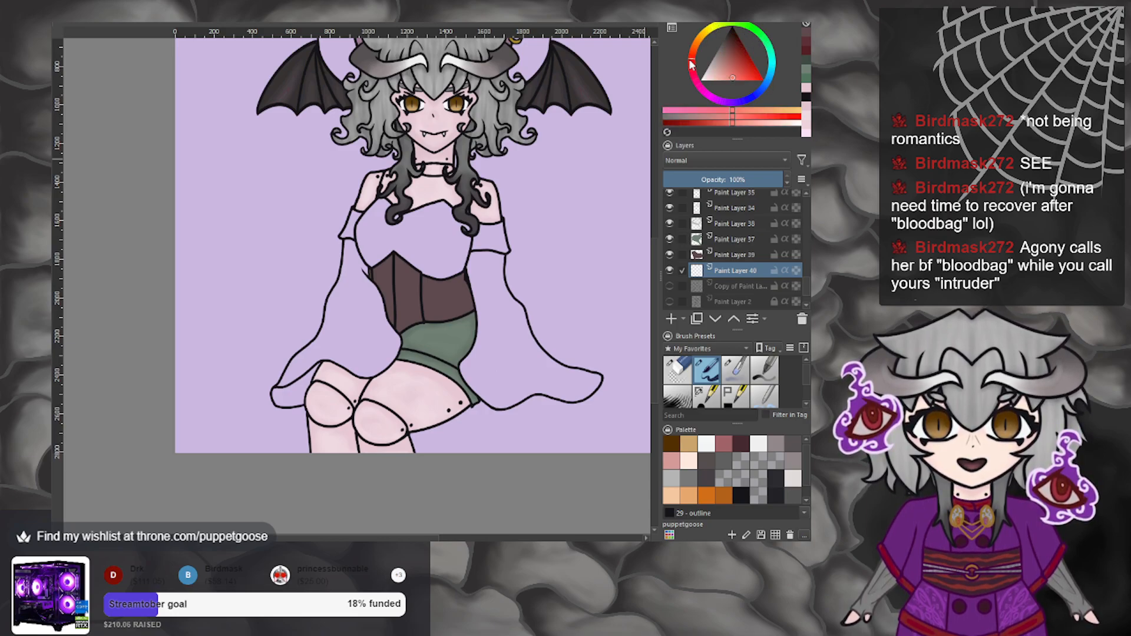
pyautogui.click(696, 79)
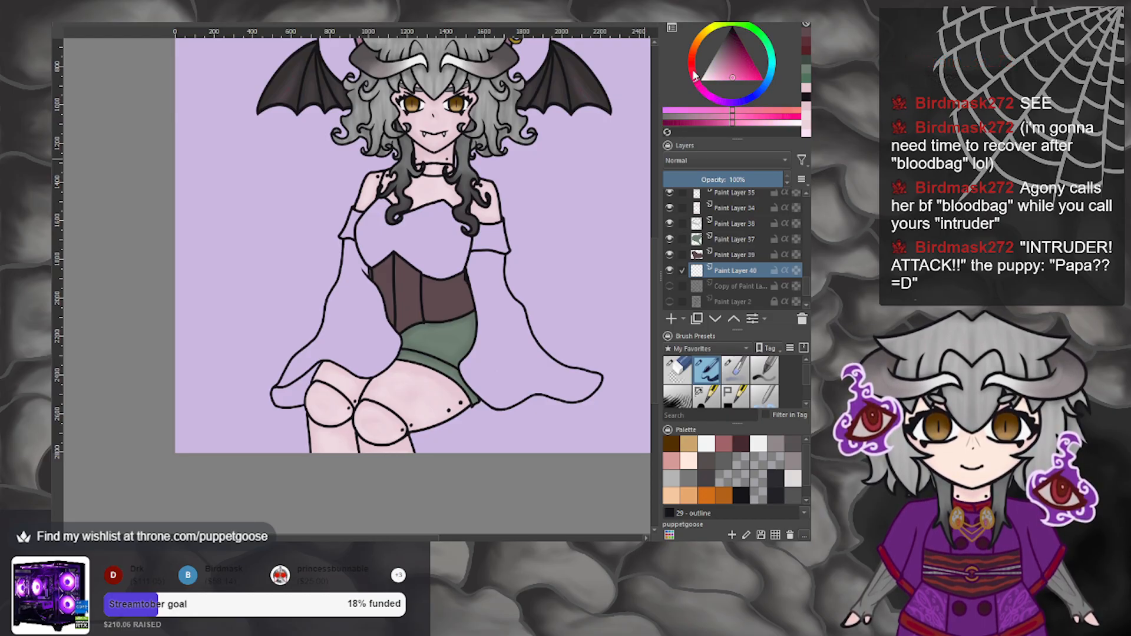
pyautogui.scroll(-2, 486, 266)
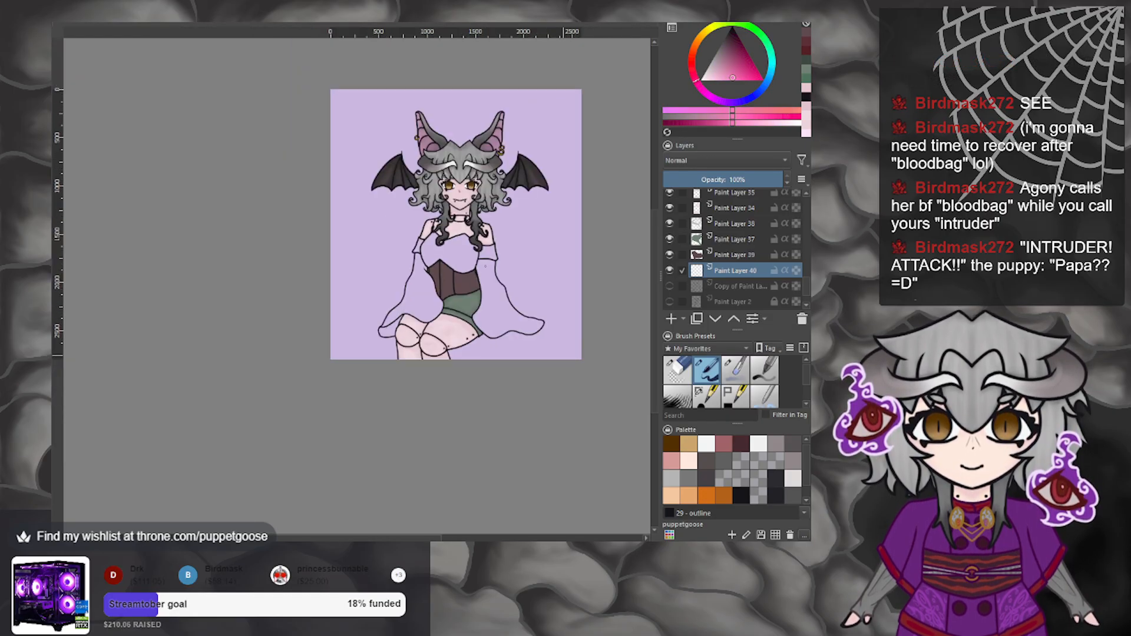
pyautogui.scroll(1, 485, 266)
pyautogui.scroll(1, 477, 353)
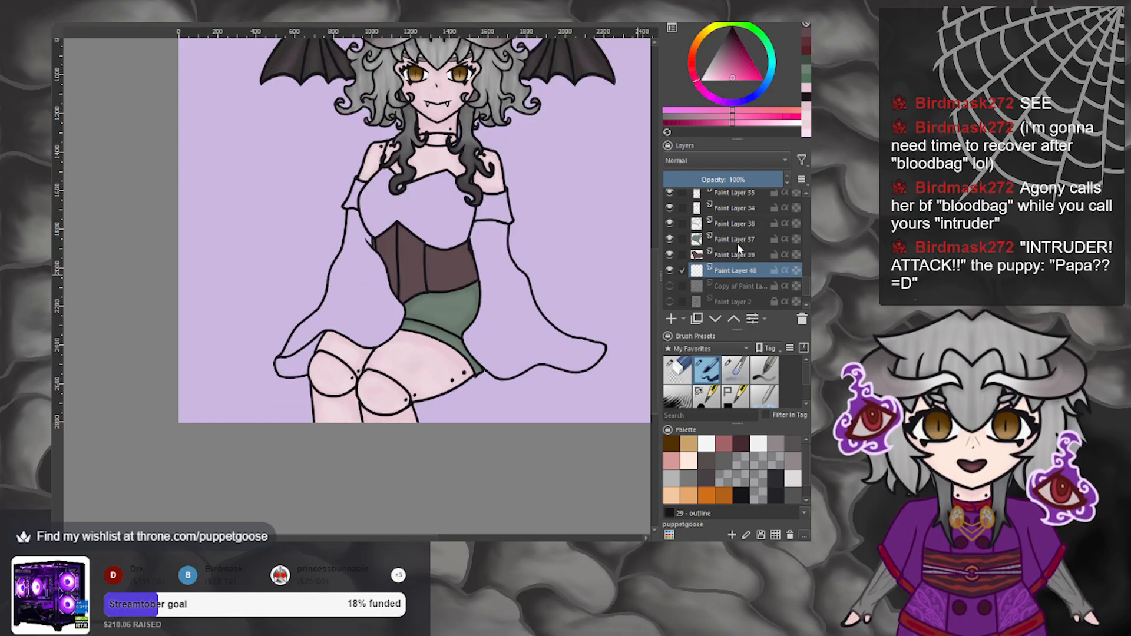
# Hide the green skirt layers, Paint Layer 37 and Paint Layer 38, and darken the painting colour to a deep magenta.
pyautogui.click(670, 239)
pyautogui.click(669, 223)
pyautogui.scroll(-3, 512, 288)
pyautogui.scroll(1, 510, 316)
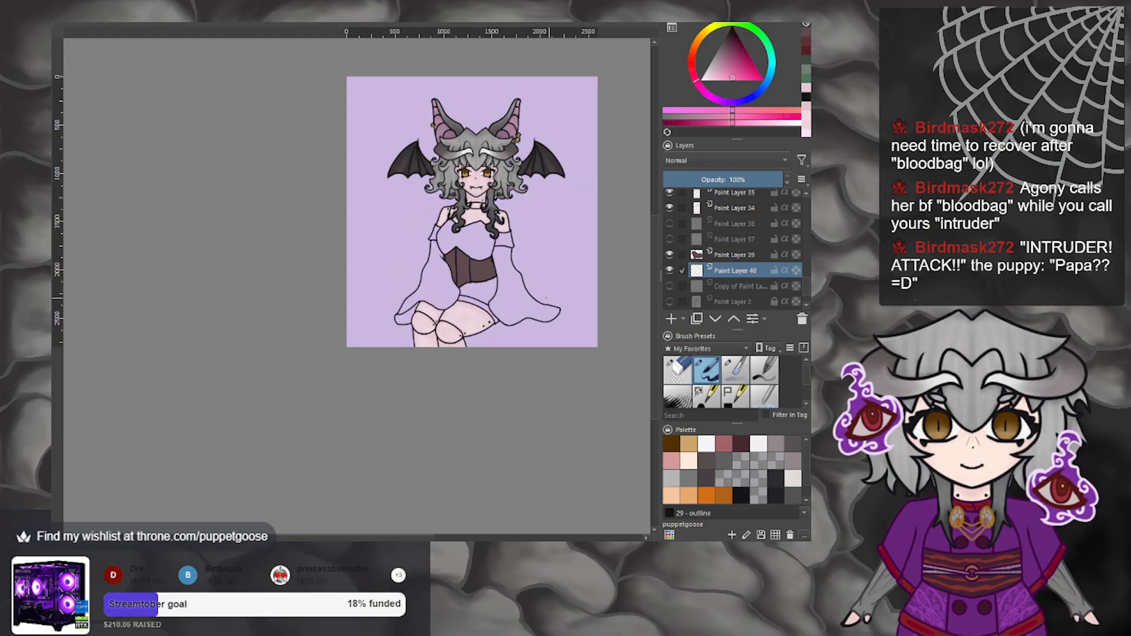
pyautogui.scroll(1, 515, 310)
pyautogui.moveTo(735, 57); pyautogui.dragTo(735, 51)
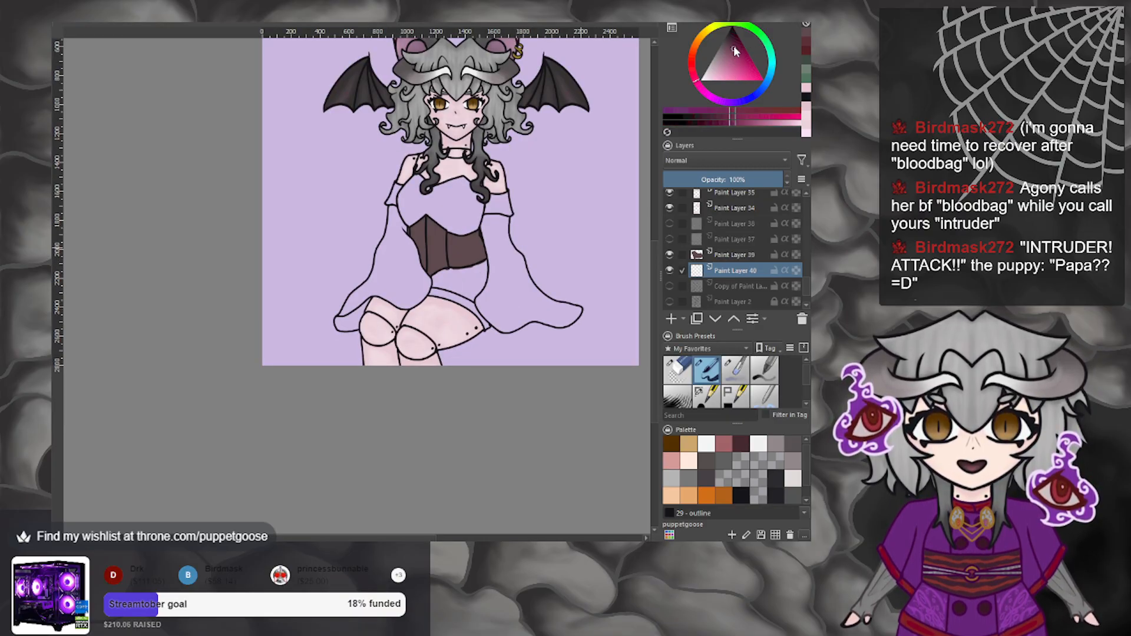
# Move Paint Layer 40 above Paint Layer 39 and paint the skirt and its hem band solid deep magenta on it.
pyautogui.scroll(3, 475, 307)
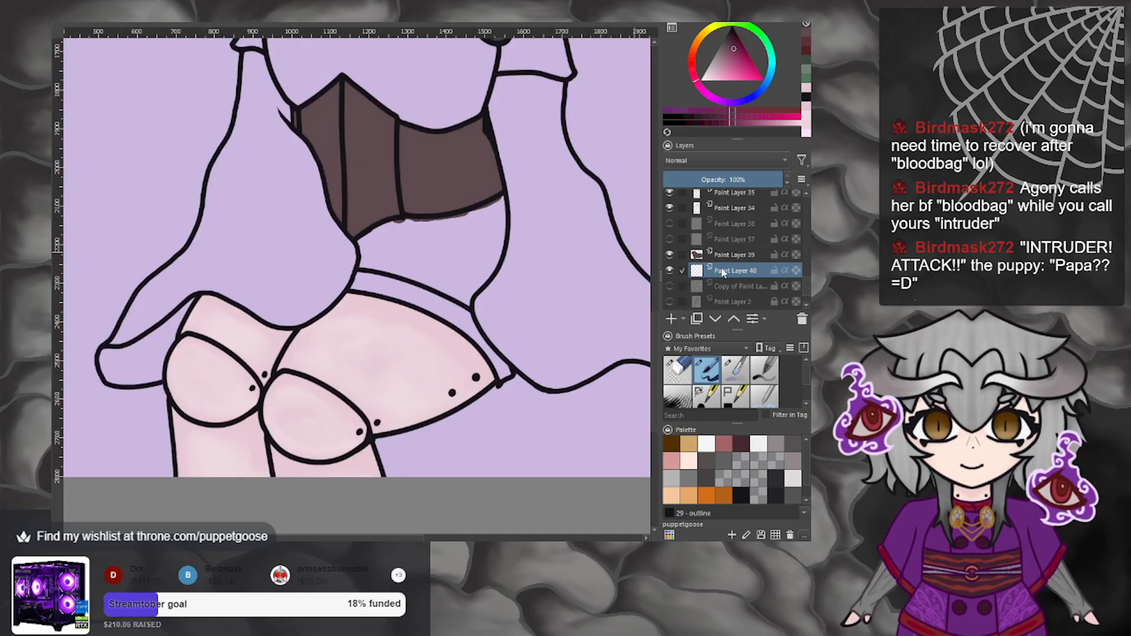
pyautogui.moveTo(724, 269); pyautogui.dragTo(725, 252)
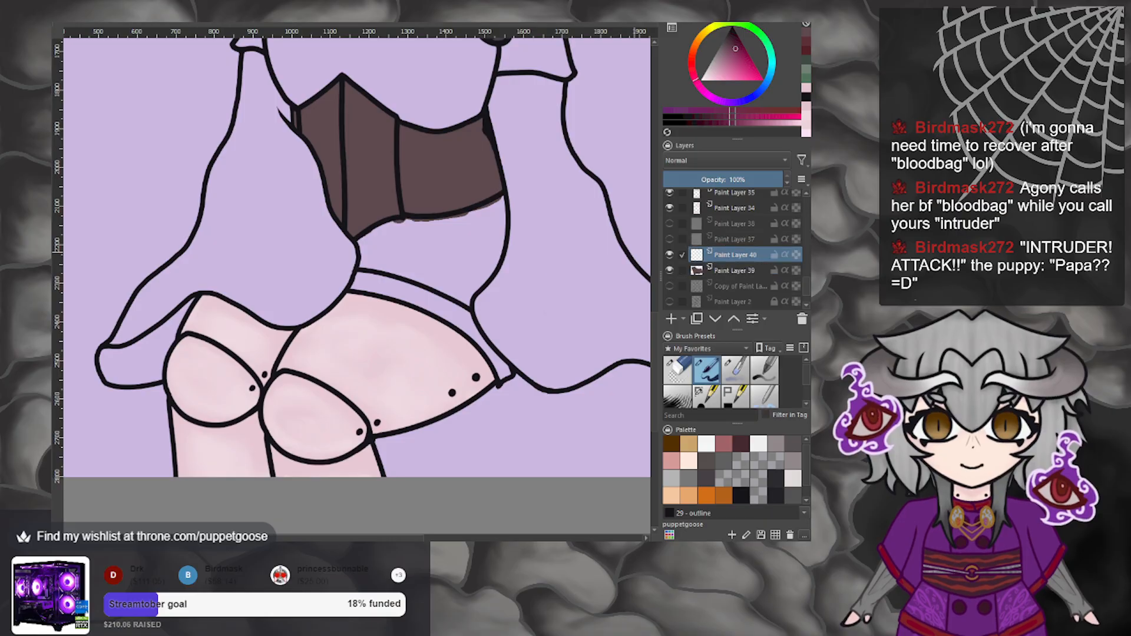
pyautogui.click(706, 393)
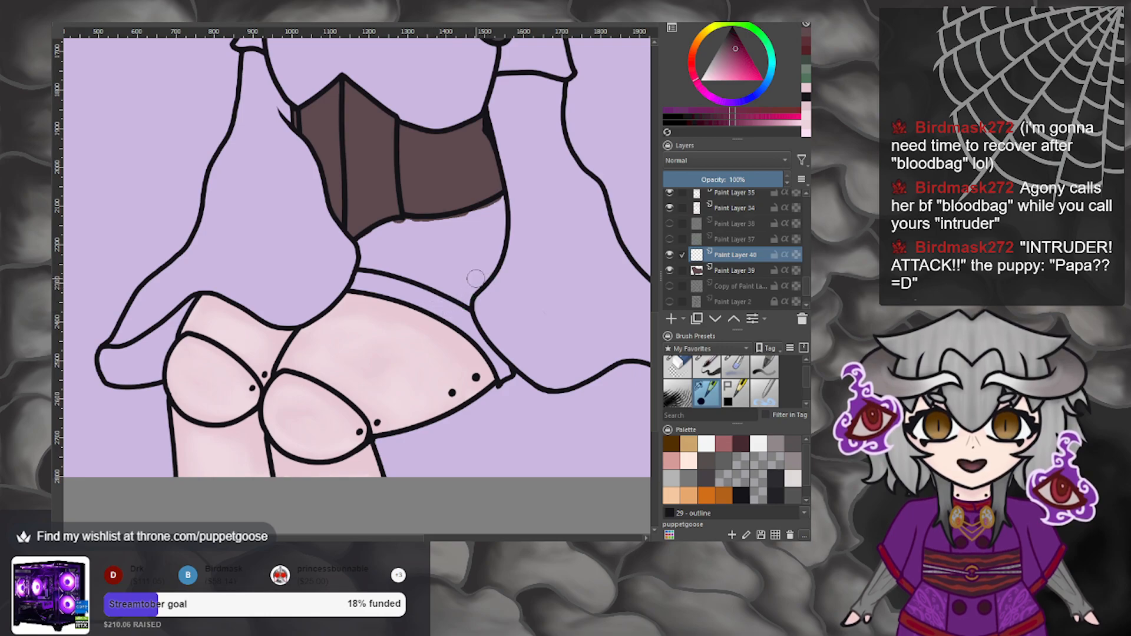
pyautogui.moveTo(382, 246)
pyautogui.mouseDown()
pyautogui.moveTo(371, 289)
pyautogui.moveTo(359, 283)
pyautogui.moveTo(361, 237)
pyautogui.moveTo(413, 227)
pyautogui.moveTo(389, 289)
pyautogui.moveTo(412, 253)
pyautogui.moveTo(502, 371)
pyautogui.moveTo(492, 285)
pyautogui.moveTo(468, 292)
pyautogui.moveTo(406, 223)
pyautogui.moveTo(448, 224)
pyautogui.moveTo(500, 204)
pyautogui.moveTo(489, 262)
pyautogui.moveTo(462, 286)
pyautogui.moveTo(438, 246)
pyautogui.moveTo(488, 226)
pyautogui.mouseUp()
pyautogui.scroll(-6, 484, 250)
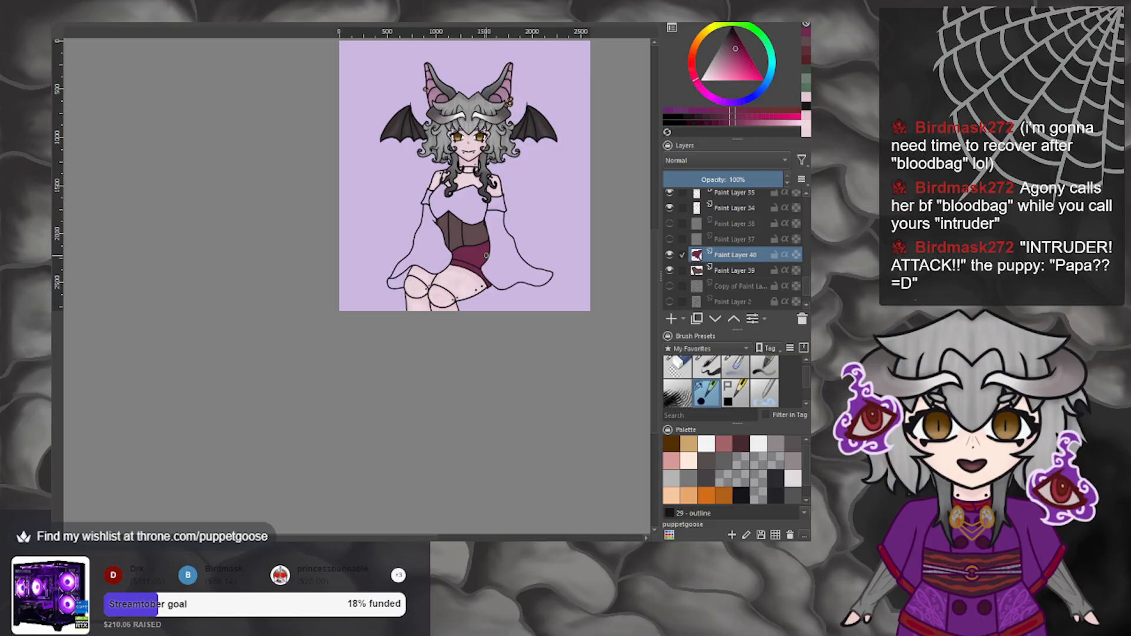
pyautogui.scroll(6, 486, 253)
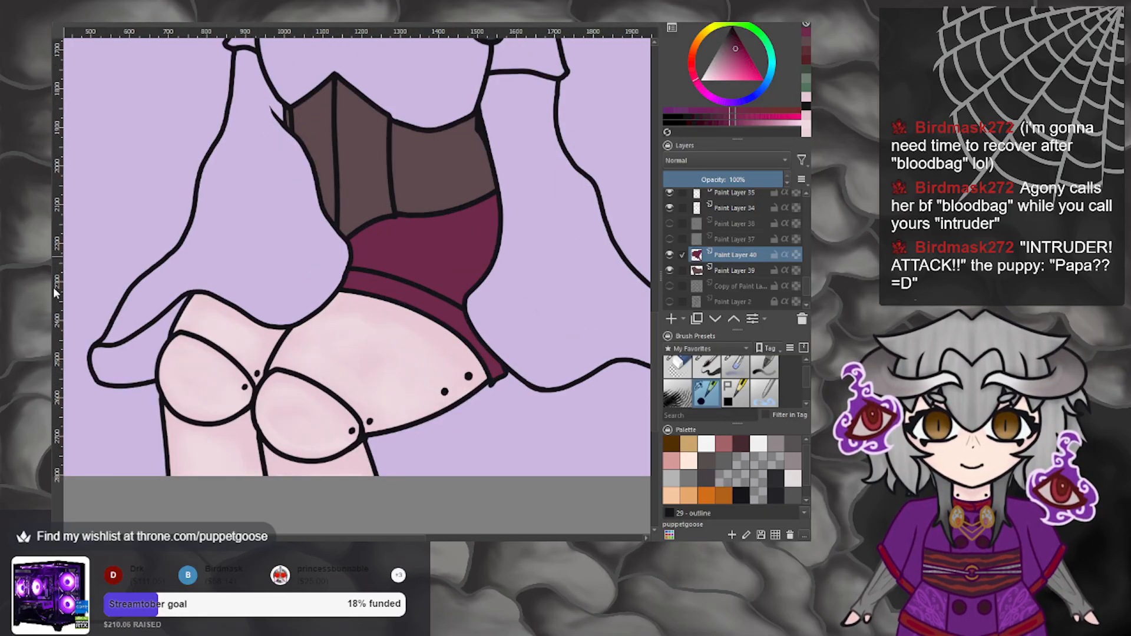
# Select the skirt's painted area from Paint Layer 40, add a paint layer above it, and choose a darker magenta.
pyautogui.keyDown('ctrl'); pyautogui.click(696, 255); pyautogui.keyUp('ctrl')
pyautogui.click(671, 319)
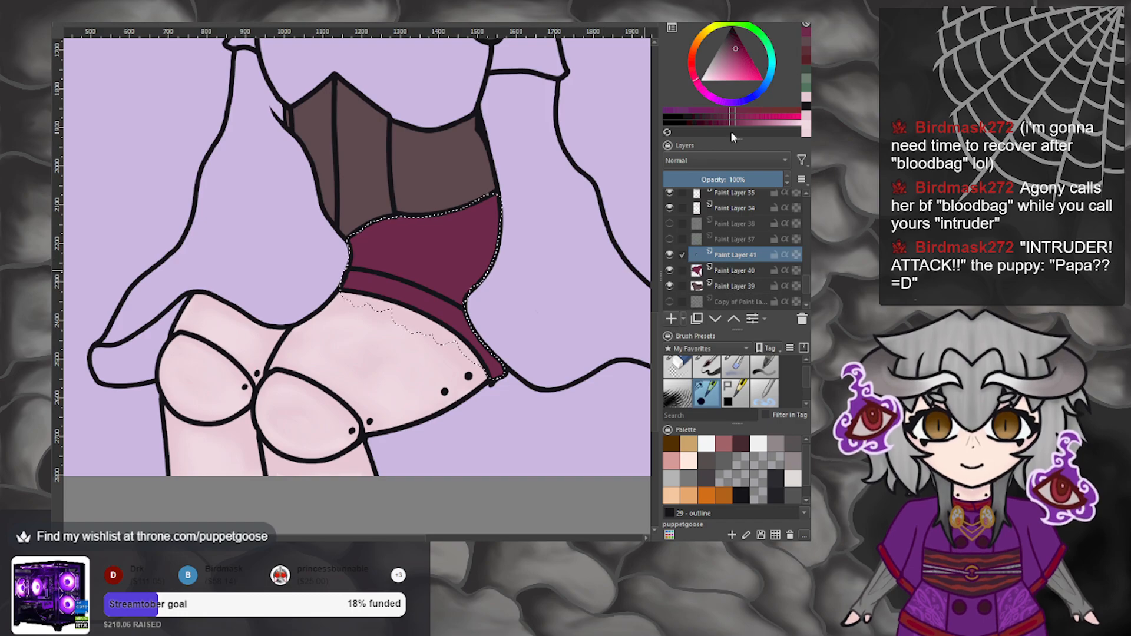
pyautogui.click(730, 41)
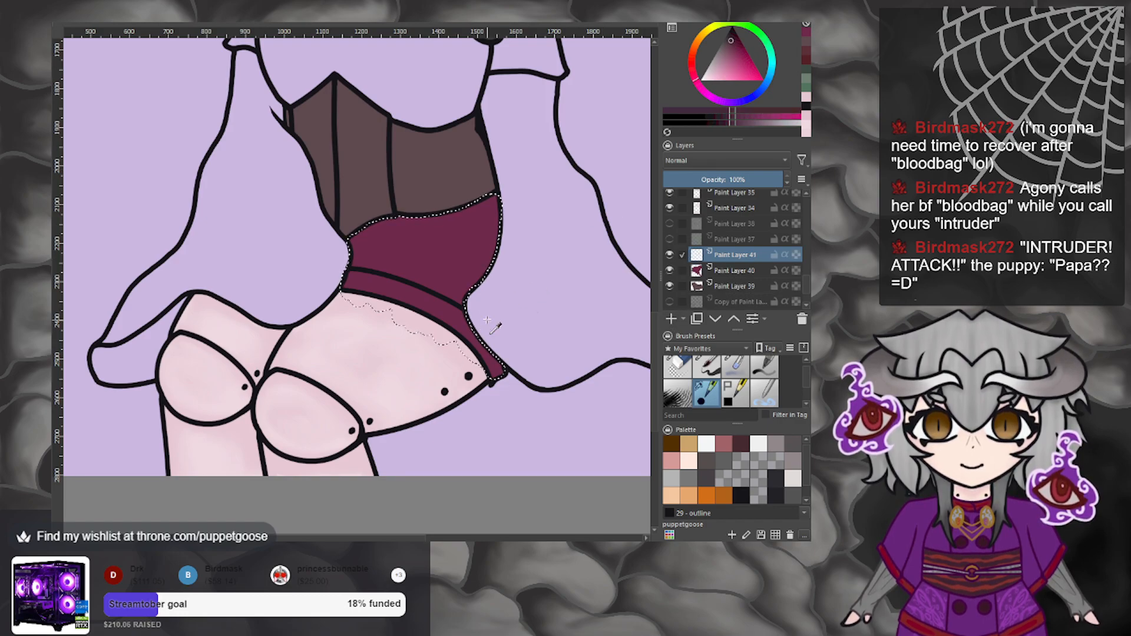
# Shade the edges of the skirt and its hem band with the darker magenta using a soft translucent brush.
pyautogui.scroll(2, 487, 319)
pyautogui.click(735, 364)
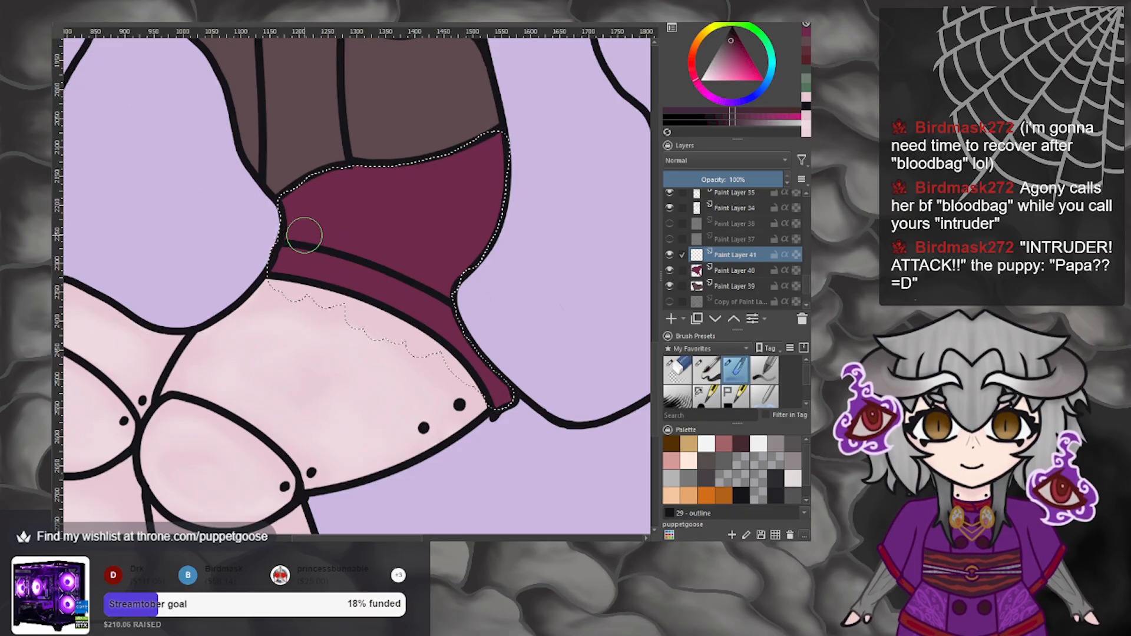
pyautogui.moveTo(283, 213); pyautogui.dragTo(272, 259)
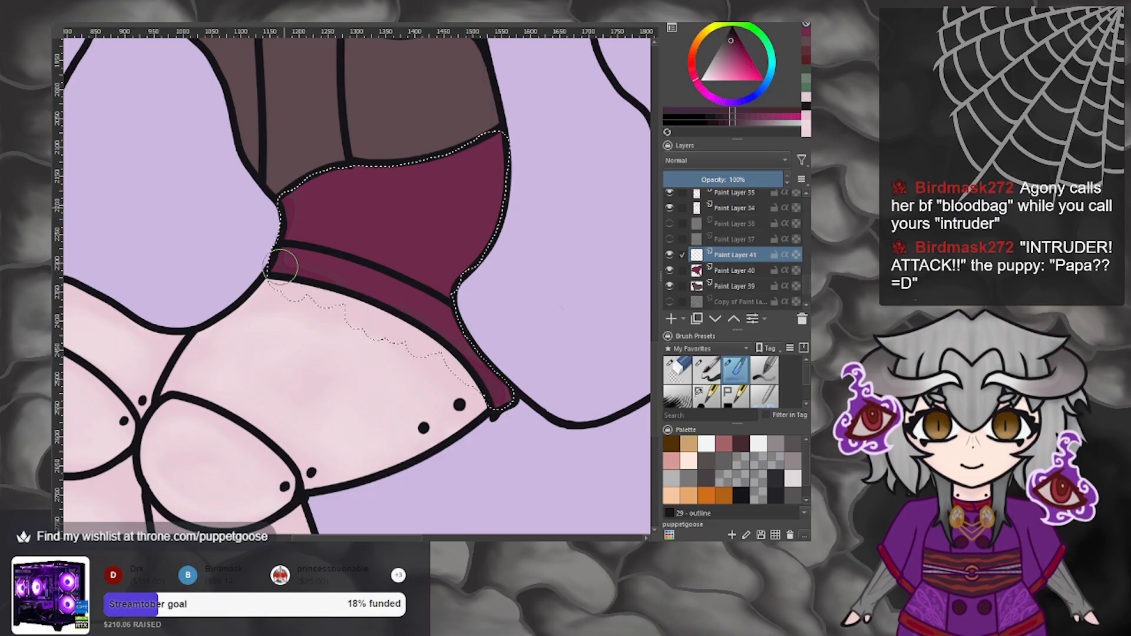
pyautogui.moveTo(286, 270); pyautogui.dragTo(276, 245)
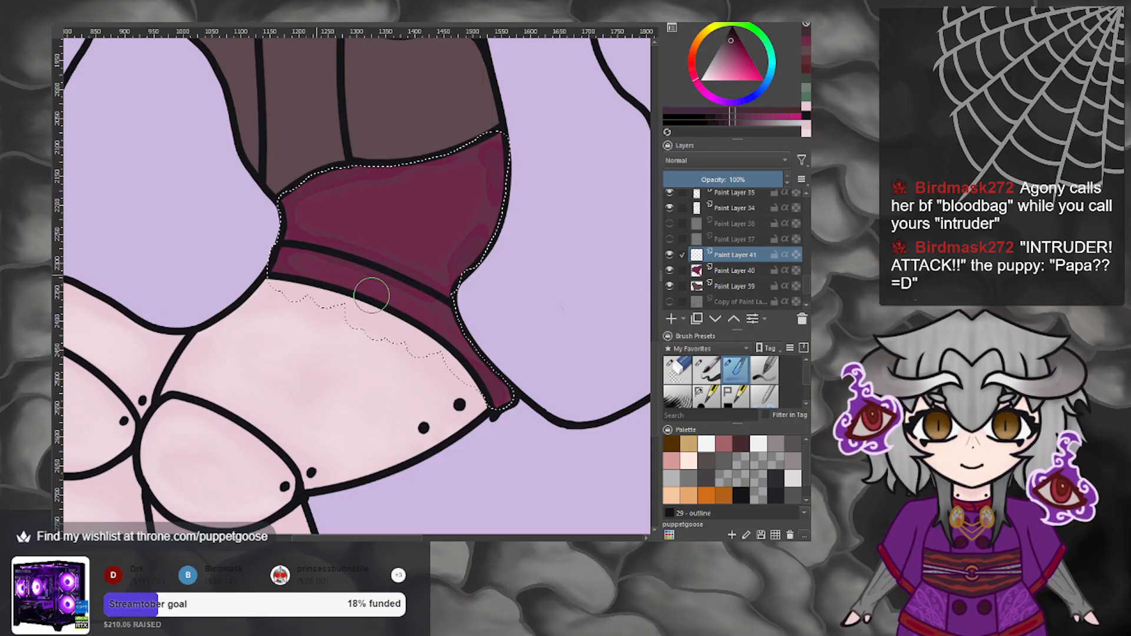
pyautogui.scroll(-6, 366, 258)
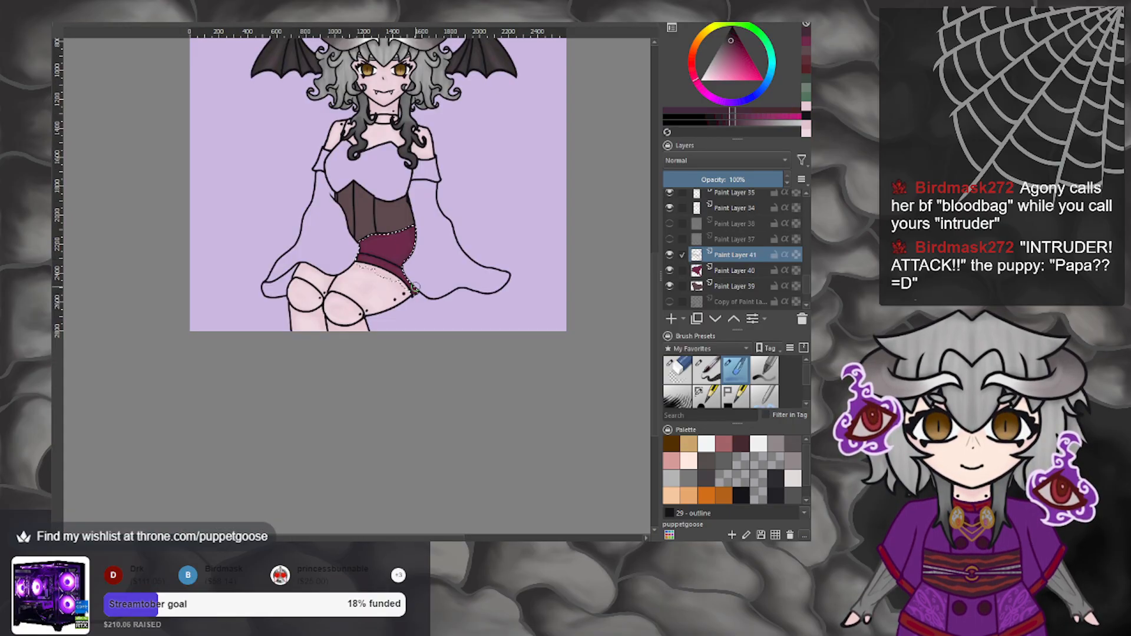
pyautogui.scroll(3, 383, 267)
pyautogui.scroll(4, 382, 267)
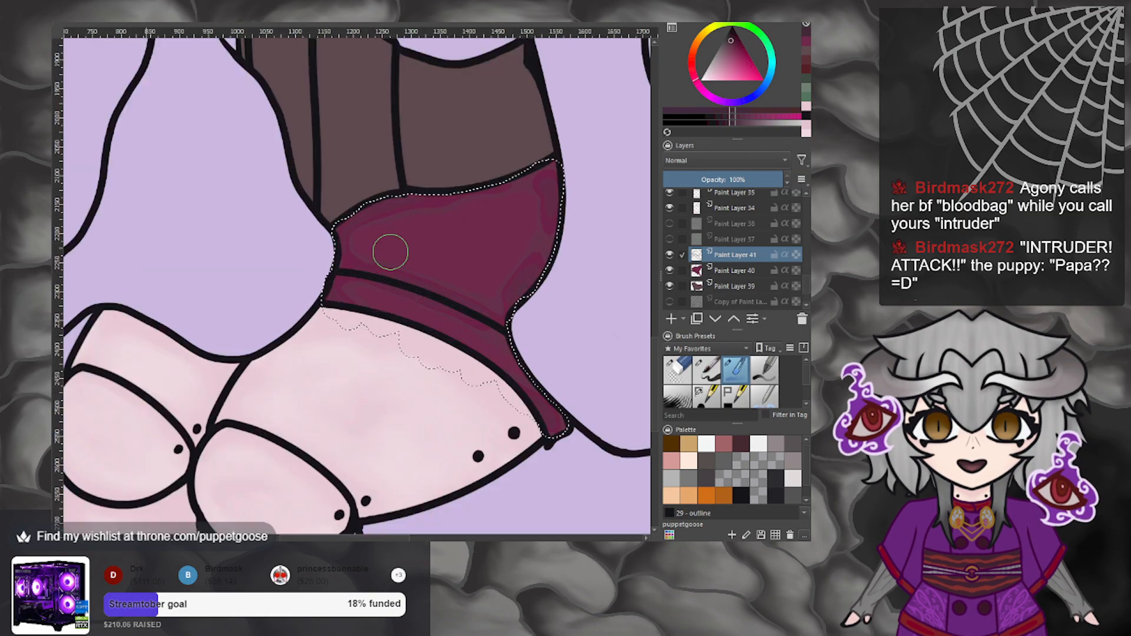
# Choose a muted, lighter magenta and paint soft highlights across the middle of the skirt, then clear the selection.
pyautogui.keyDown('ctrl'); pyautogui.click(374, 266); pyautogui.keyUp('ctrl')
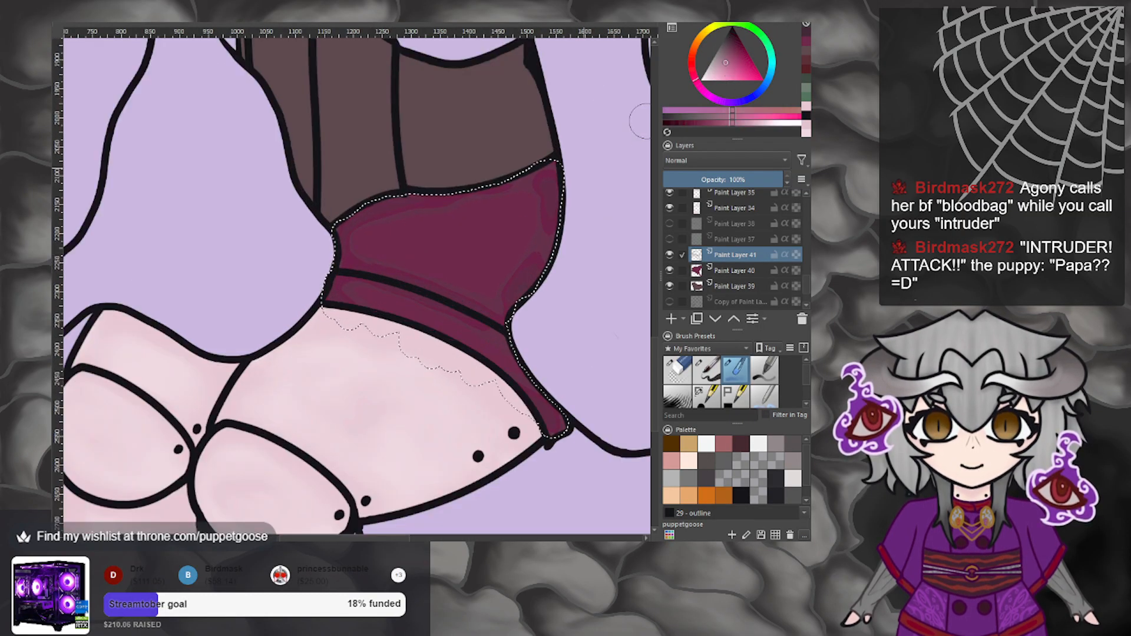
pyautogui.moveTo(427, 251)
pyautogui.mouseDown()
pyautogui.moveTo(459, 236)
pyautogui.moveTo(427, 249)
pyautogui.moveTo(439, 253)
pyautogui.mouseUp()
pyautogui.hotkey('ctrl', 'z')
pyautogui.click(732, 53)
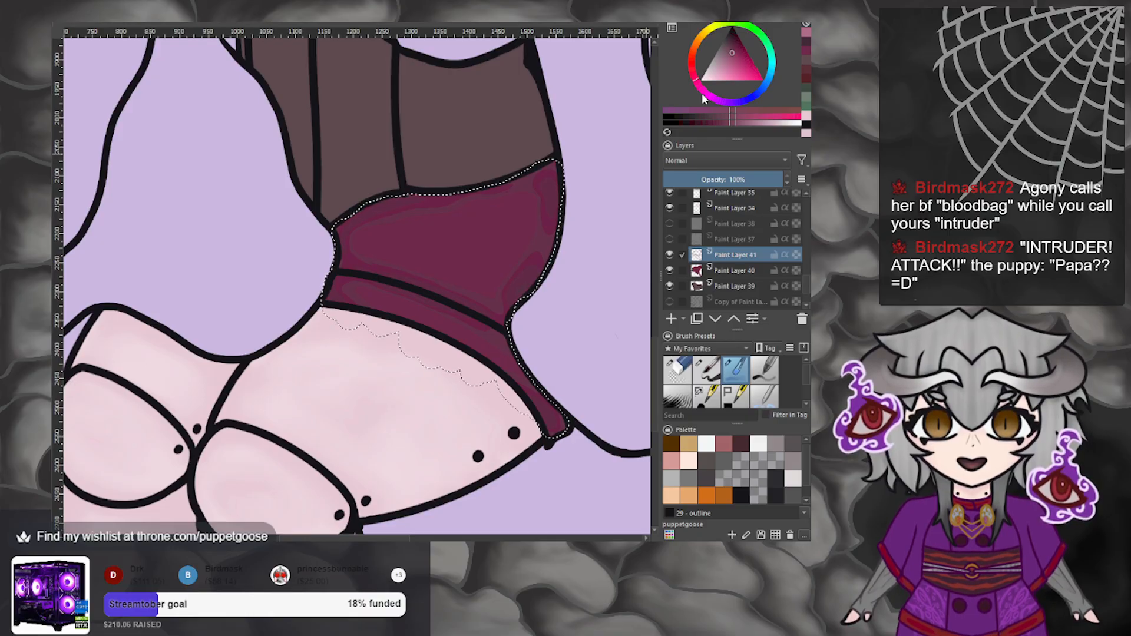
pyautogui.moveTo(420, 237); pyautogui.dragTo(518, 235)
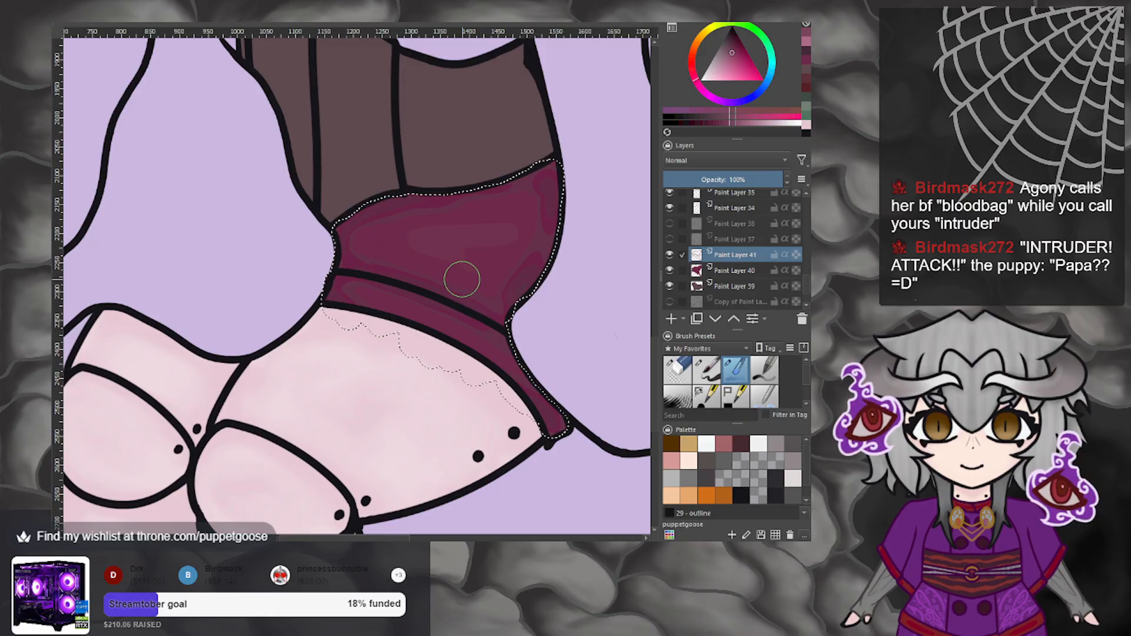
pyautogui.scroll(-4, 474, 279)
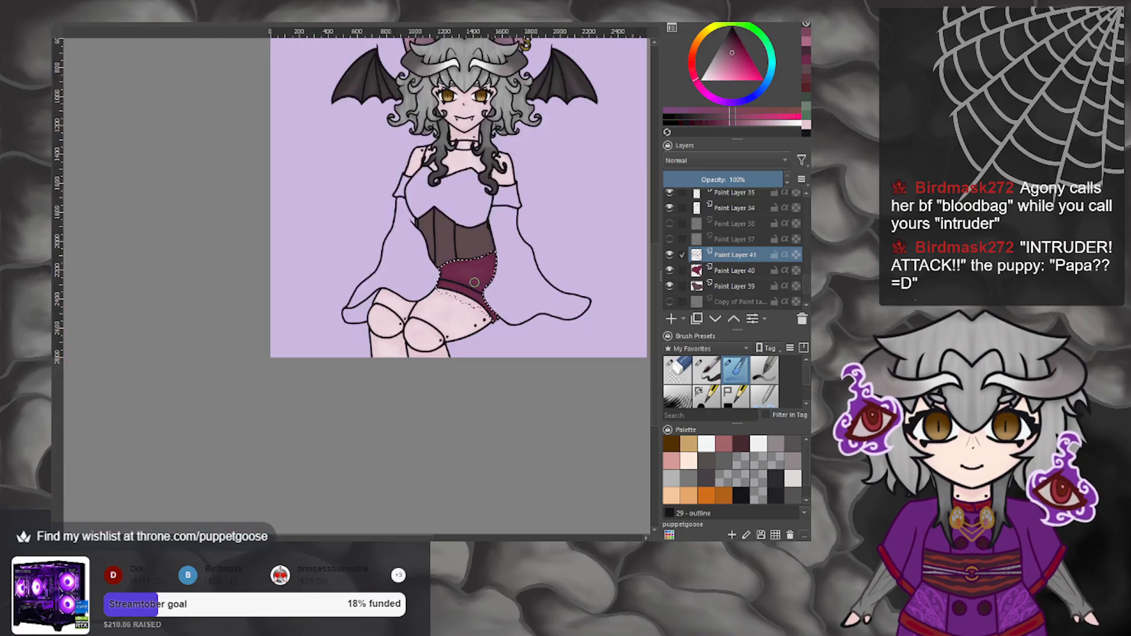
pyautogui.scroll(1, 497, 318)
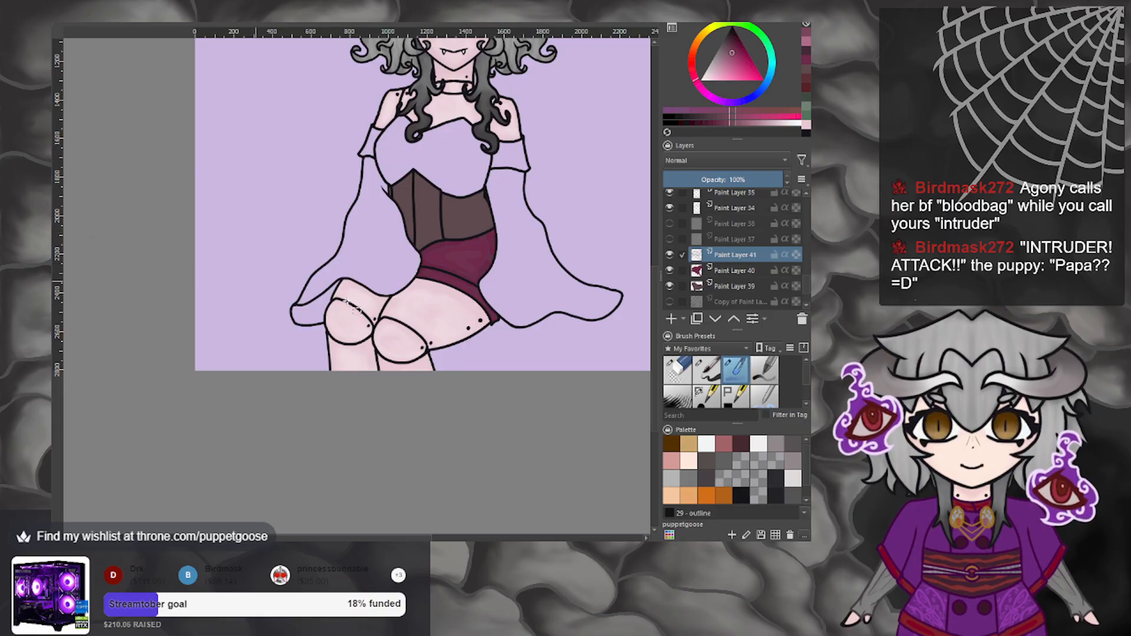
pyautogui.press('-')
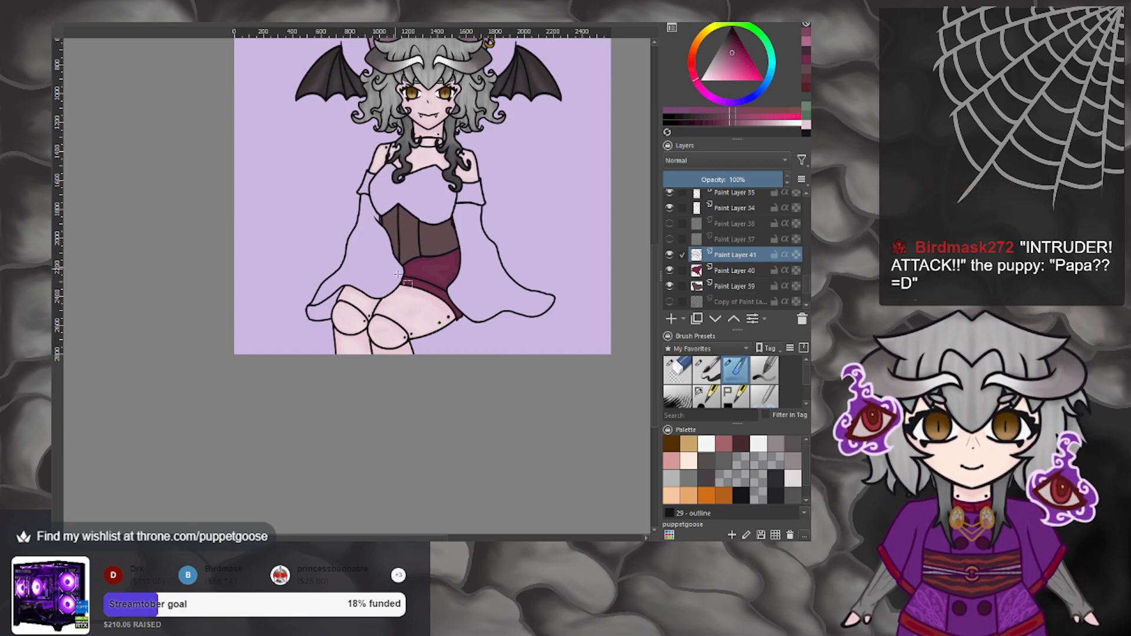
# Add a new paint layer directly below Paint Layer 39 for the next garment colour.
pyautogui.scroll(-2, 399, 277)
pyautogui.scroll(3, 409, 226)
pyautogui.scroll(2, 425, 342)
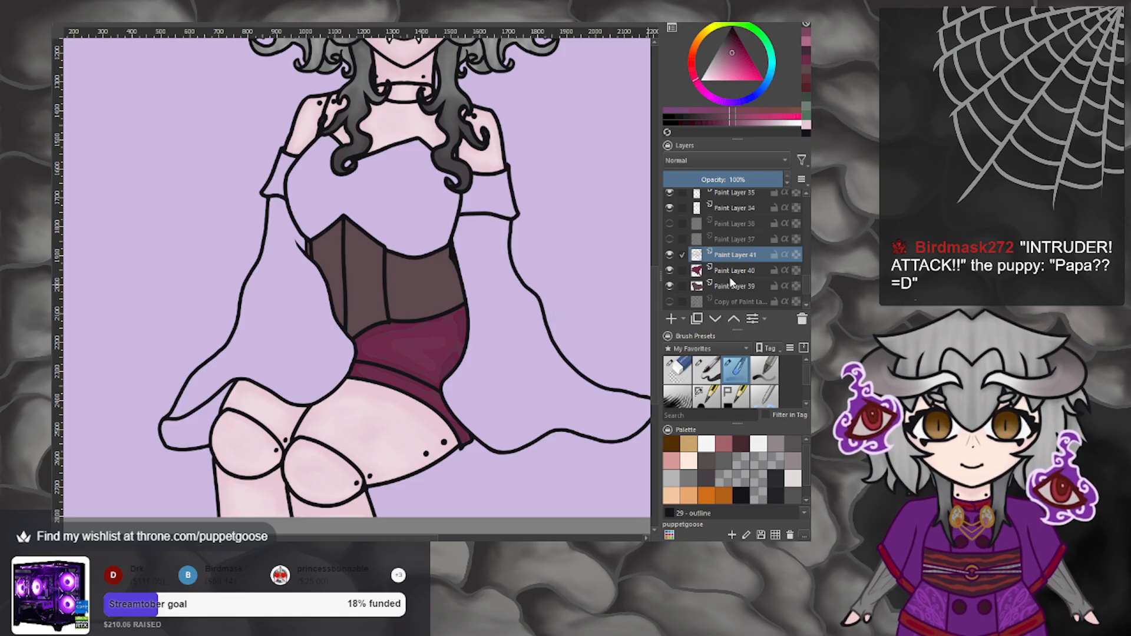
pyautogui.click(733, 301)
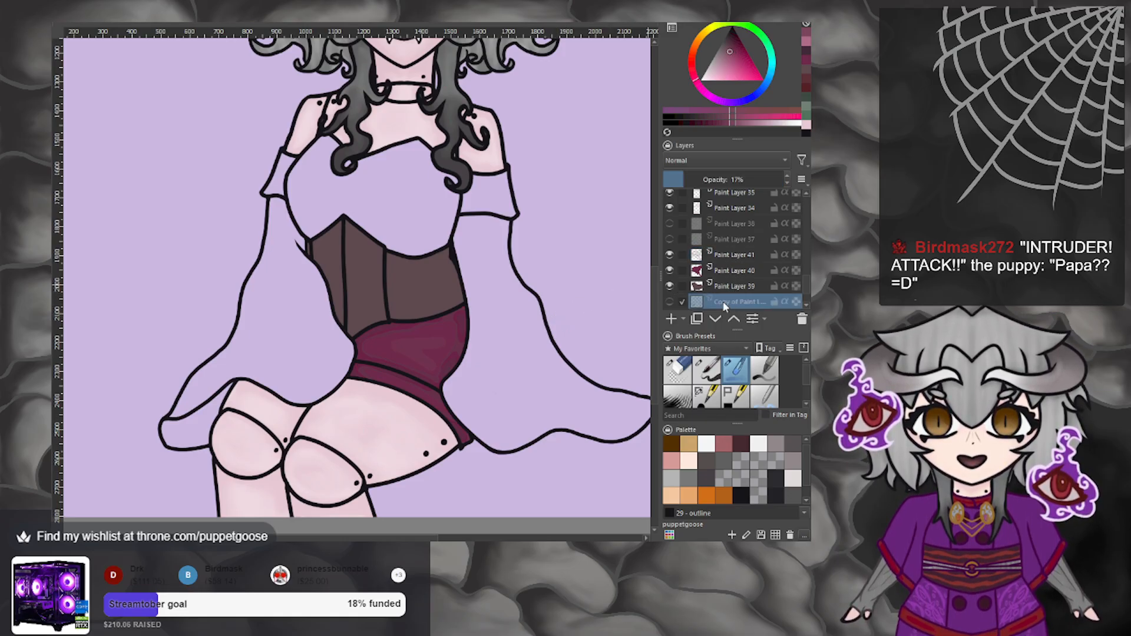
pyautogui.click(671, 319)
pyautogui.scroll(-4, 409, 236)
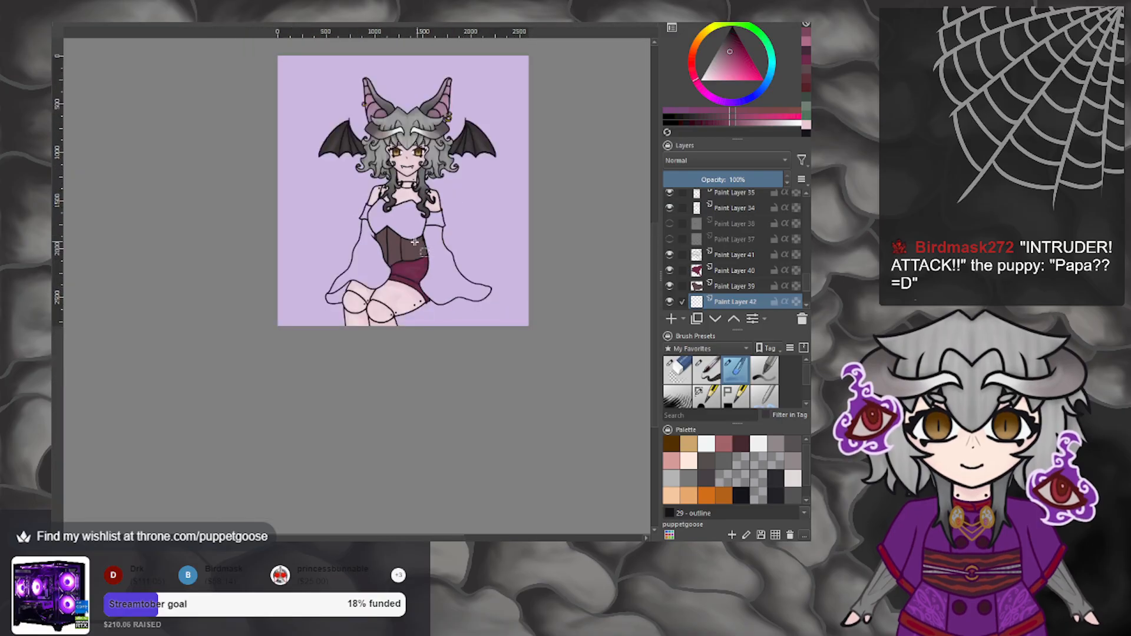
pyautogui.scroll(2, 418, 247)
pyautogui.scroll(-2, 424, 266)
pyautogui.scroll(2, 431, 265)
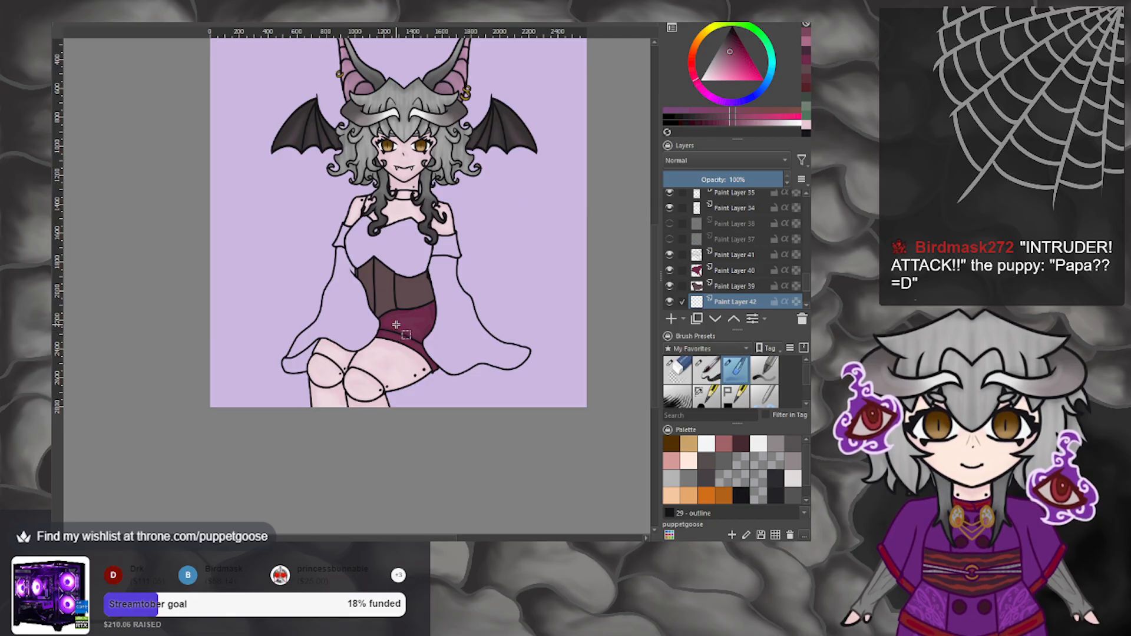
# Change the painting colour to a dark red.
pyautogui.click(694, 68)
pyautogui.click(734, 52)
pyautogui.moveTo(732, 47); pyautogui.dragTo(740, 46)
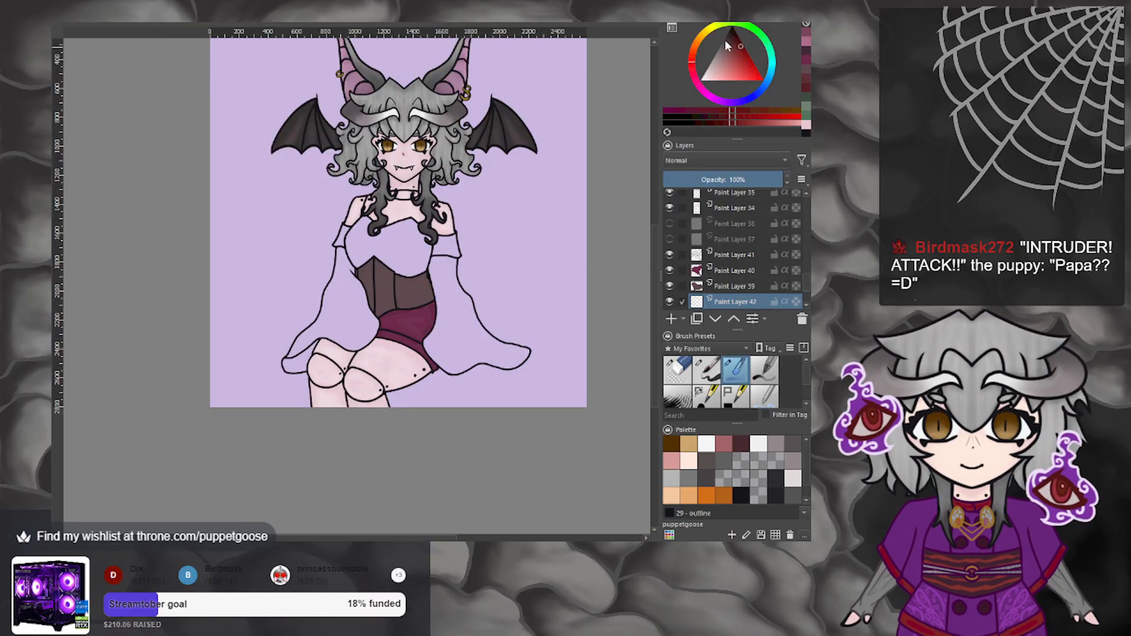
pyautogui.moveTo(739, 41); pyautogui.dragTo(738, 43)
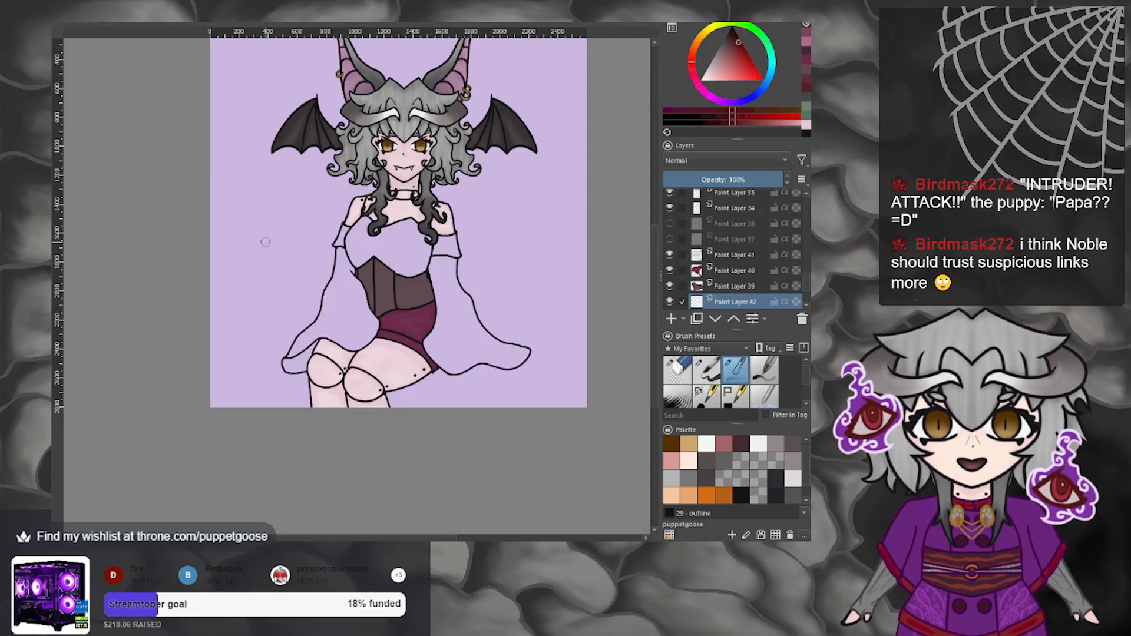
# Try the dark red with test strokes across the chest and beside the corset, switching from the translucent to a solid brush.
pyautogui.moveTo(415, 234); pyautogui.dragTo(394, 259)
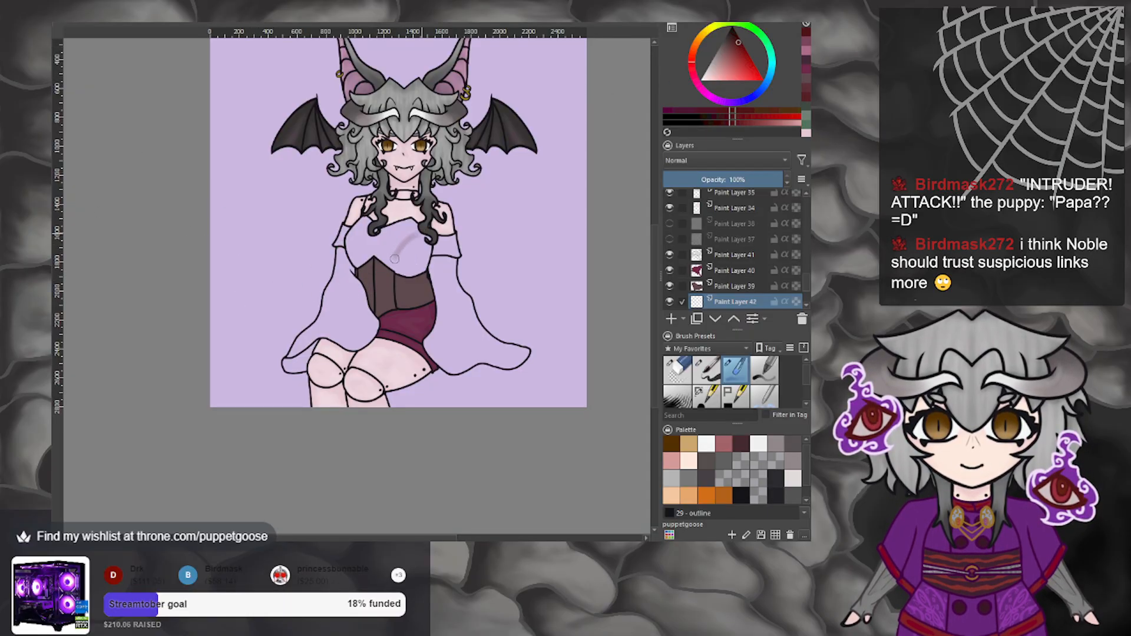
pyautogui.click(707, 370)
pyautogui.hotkey('ctrl', 'z')
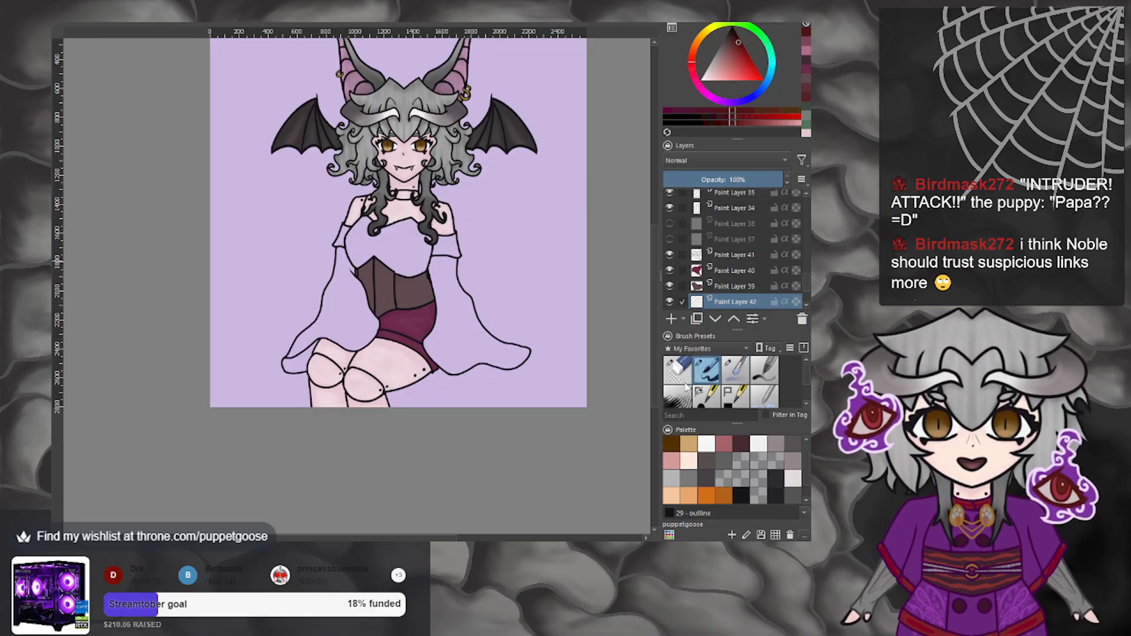
pyautogui.click(705, 393)
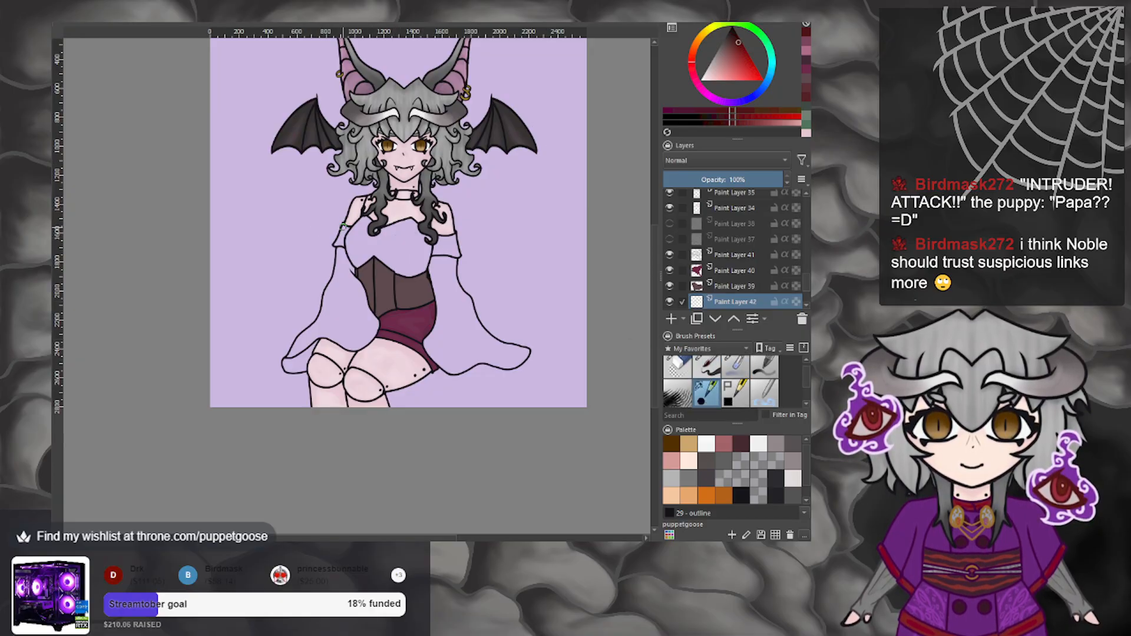
pyautogui.moveTo(381, 248); pyautogui.dragTo(429, 249)
pyautogui.scroll(3, 397, 280)
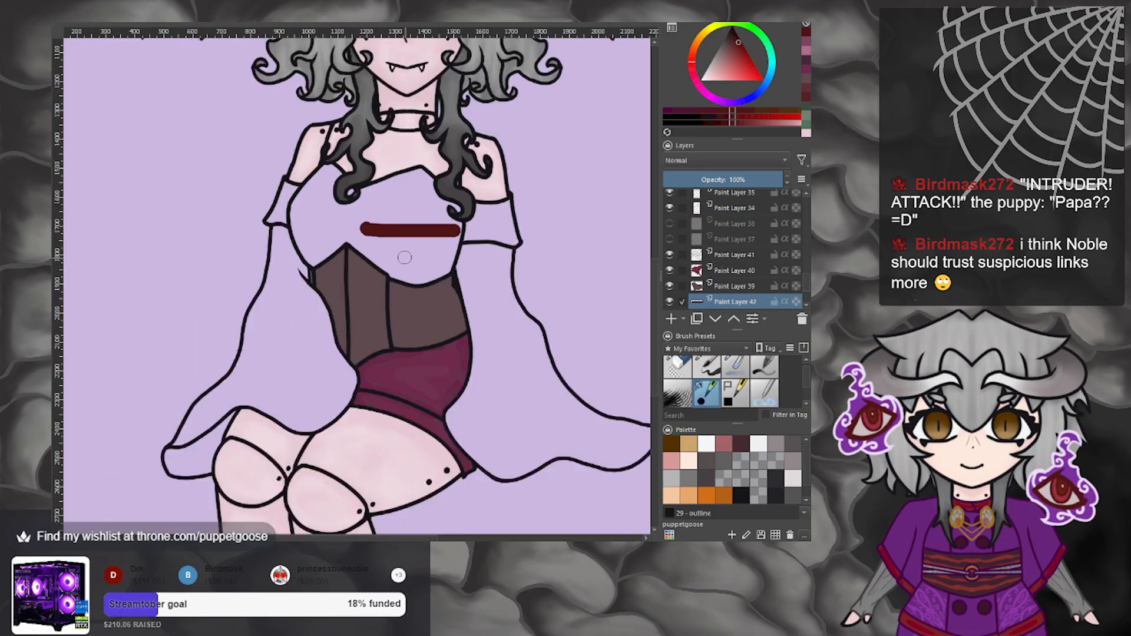
pyautogui.moveTo(439, 193); pyautogui.dragTo(460, 318)
pyautogui.scroll(-1, 464, 351)
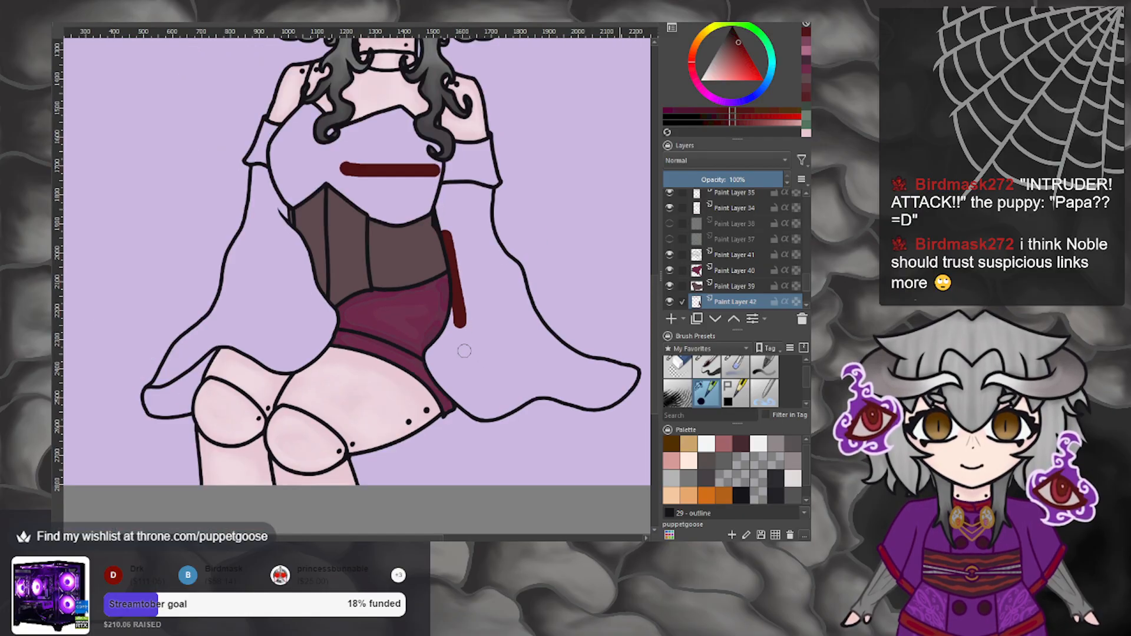
pyautogui.scroll(-2, 464, 351)
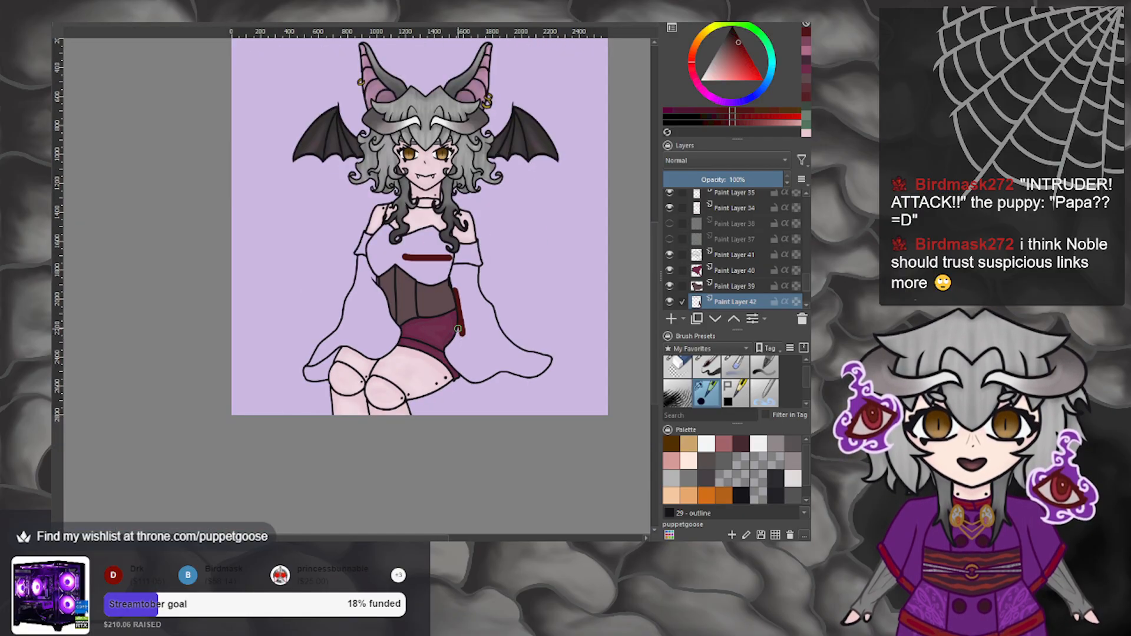
pyautogui.scroll(2, 464, 340)
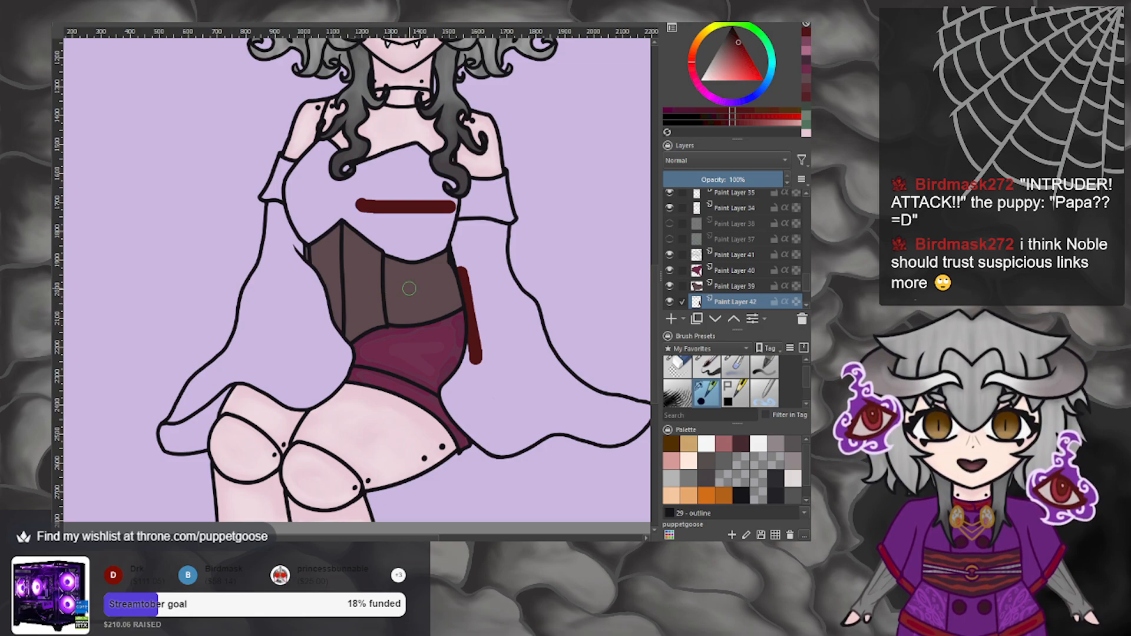
# Undo the dark red test strokes across the chest and beside the corset.
pyautogui.click(718, 285)
pyautogui.scroll(1, 407, 290)
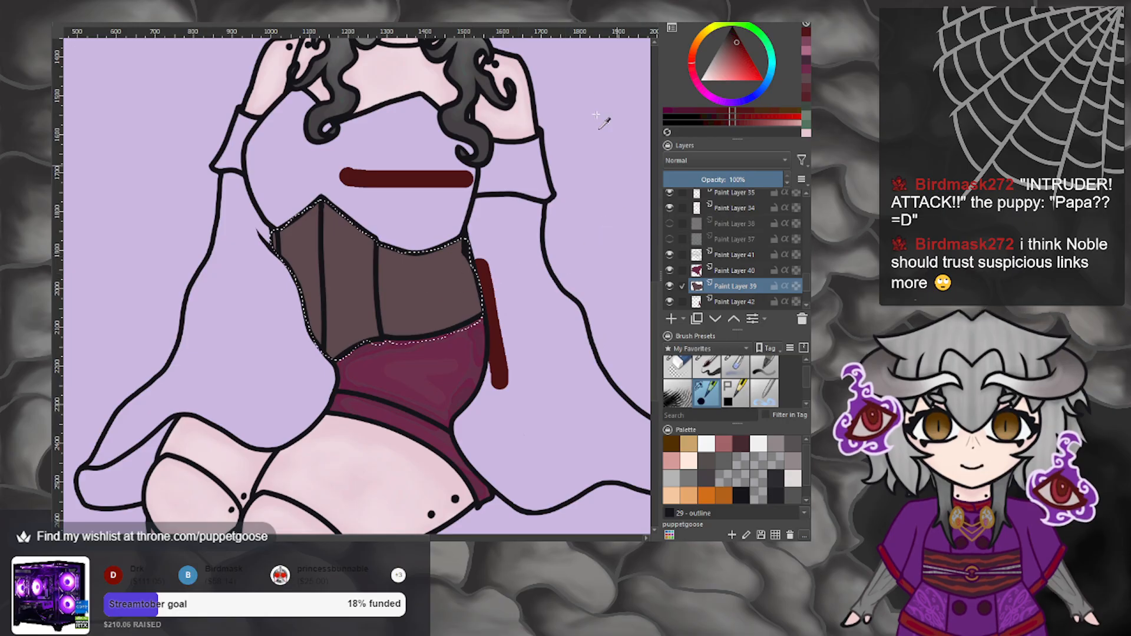
pyautogui.hotkey('ctrl', 'z')
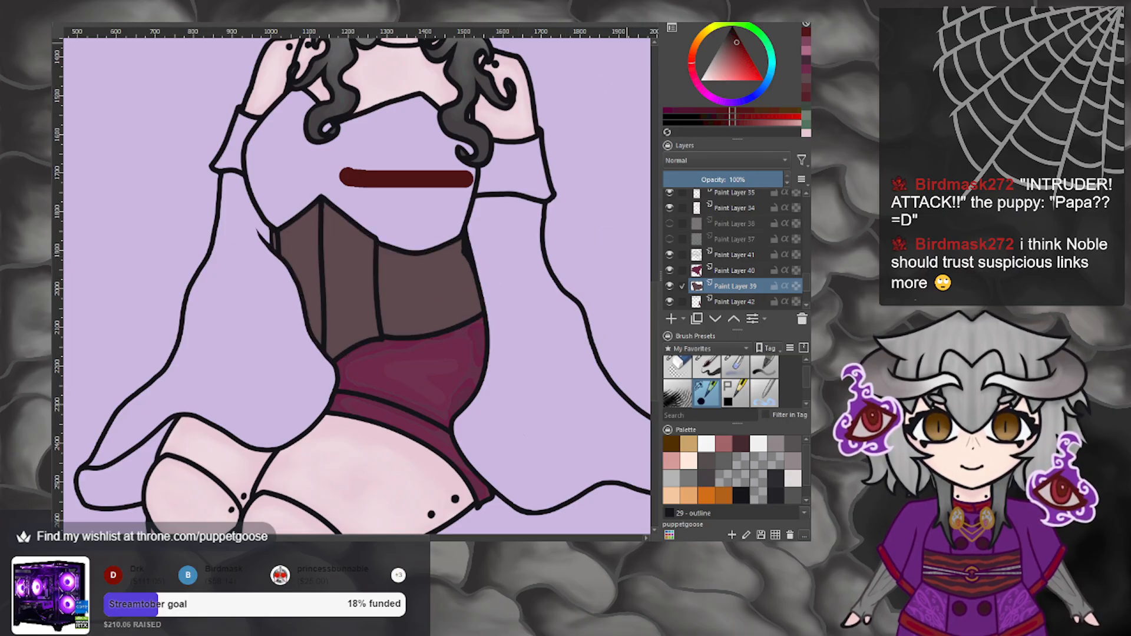
pyautogui.hotkey('ctrl', 'z')
# Select the corset's painted area, add a paint layer above Paint Layer 39, and pick a dark red from the recent colours.
pyautogui.click(406, 299)
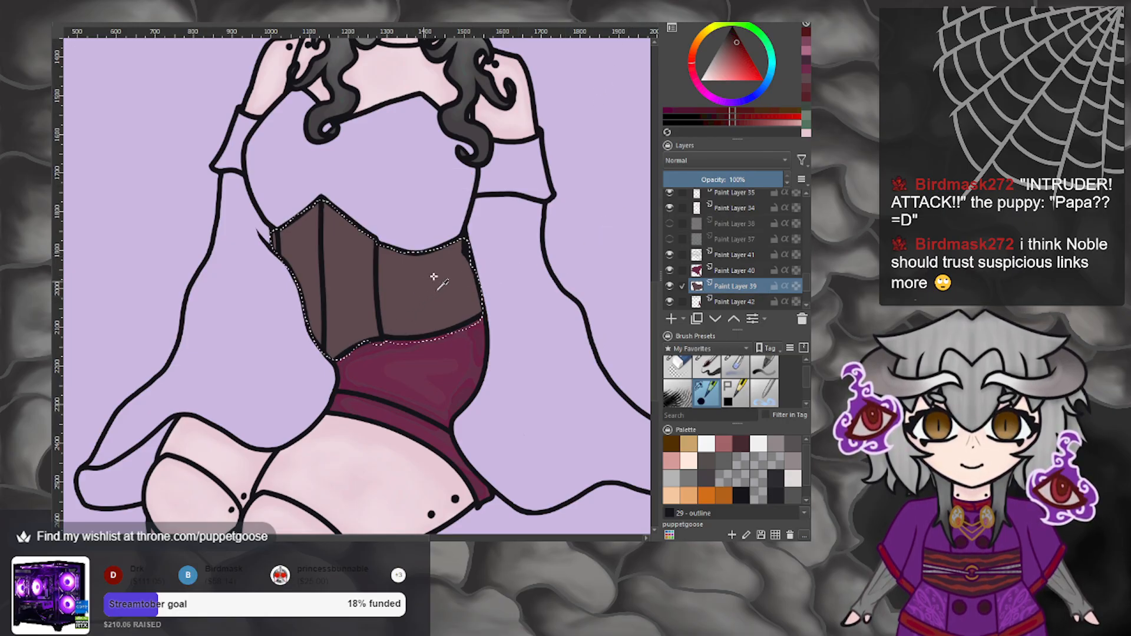
pyautogui.scroll(1, 438, 278)
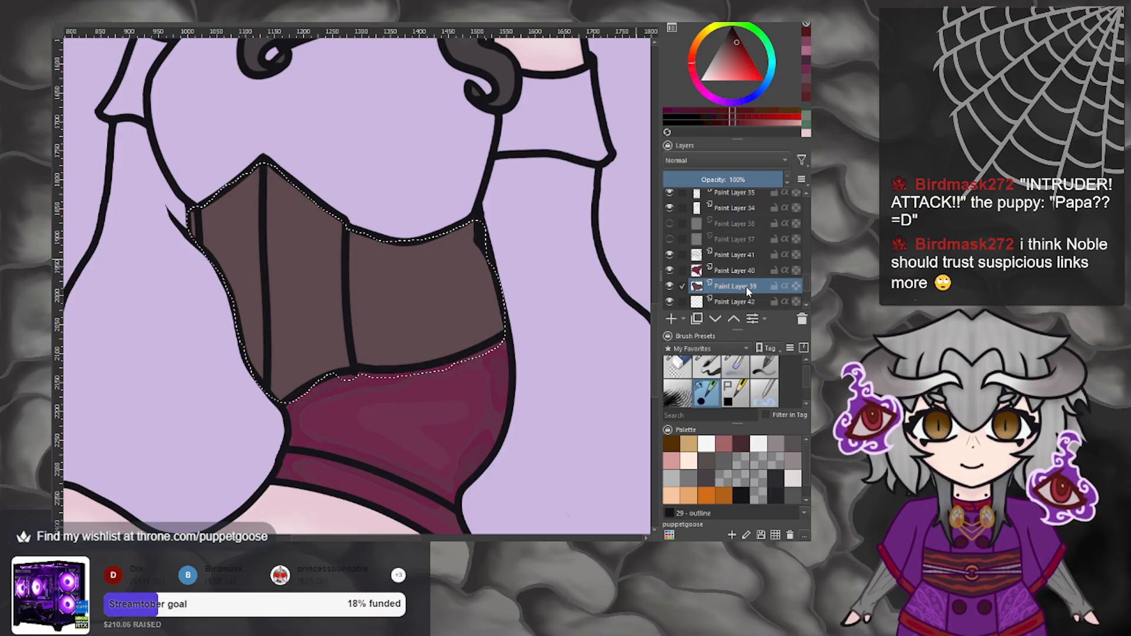
pyautogui.click(672, 319)
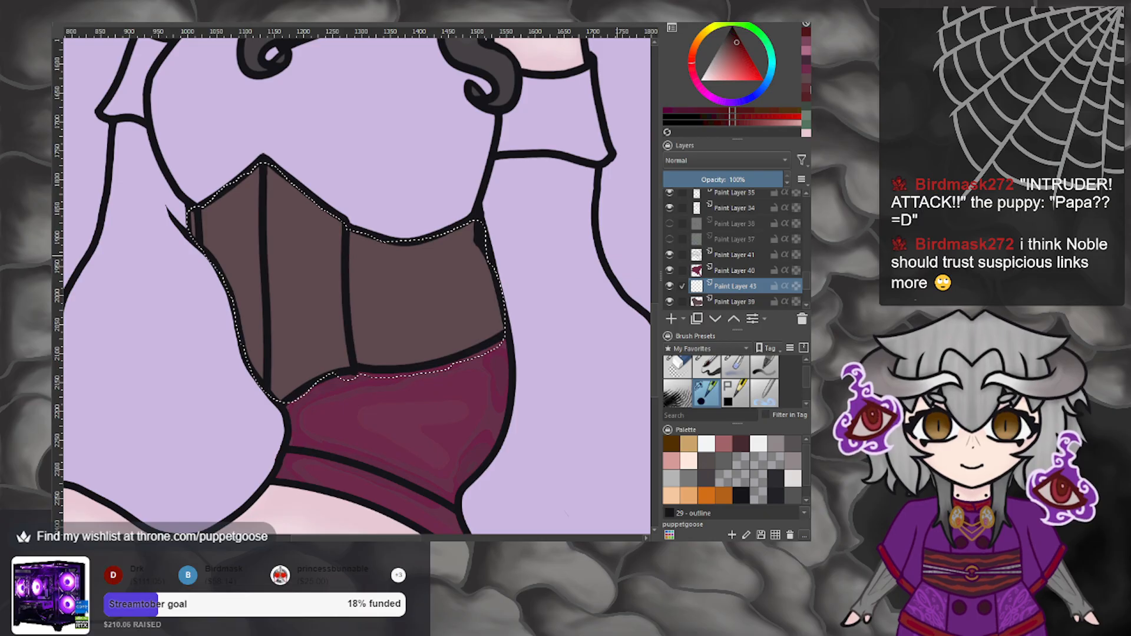
pyautogui.click(807, 88)
pyautogui.click(805, 99)
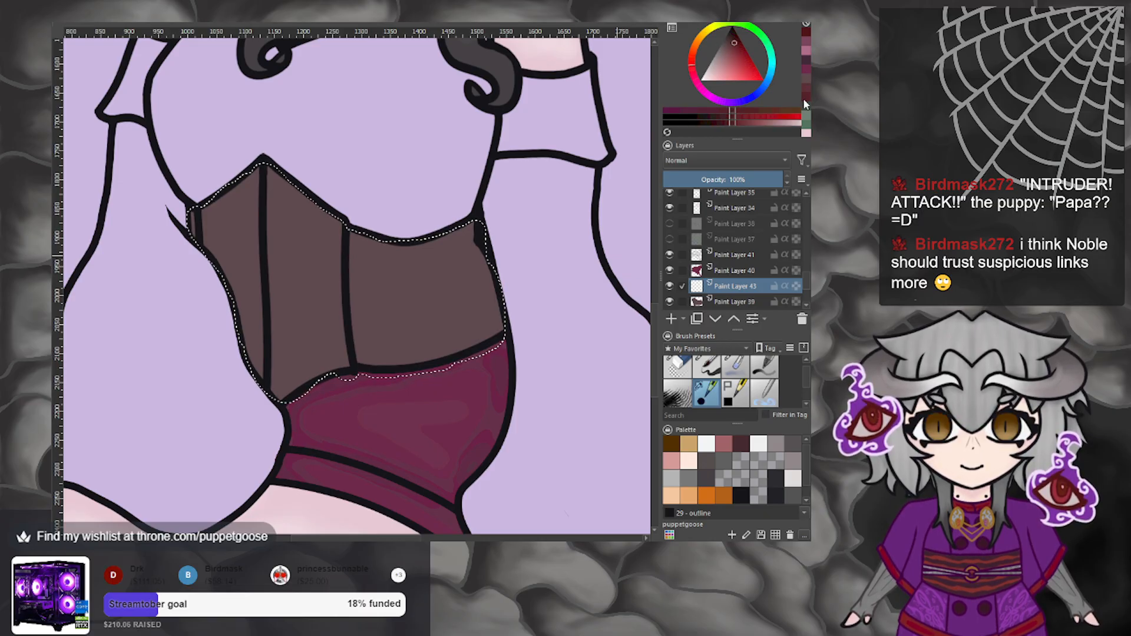
# Shade the edges and seams of the corset panels in dark red with the soft translucent brush.
pyautogui.click(753, 366)
pyautogui.click(740, 368)
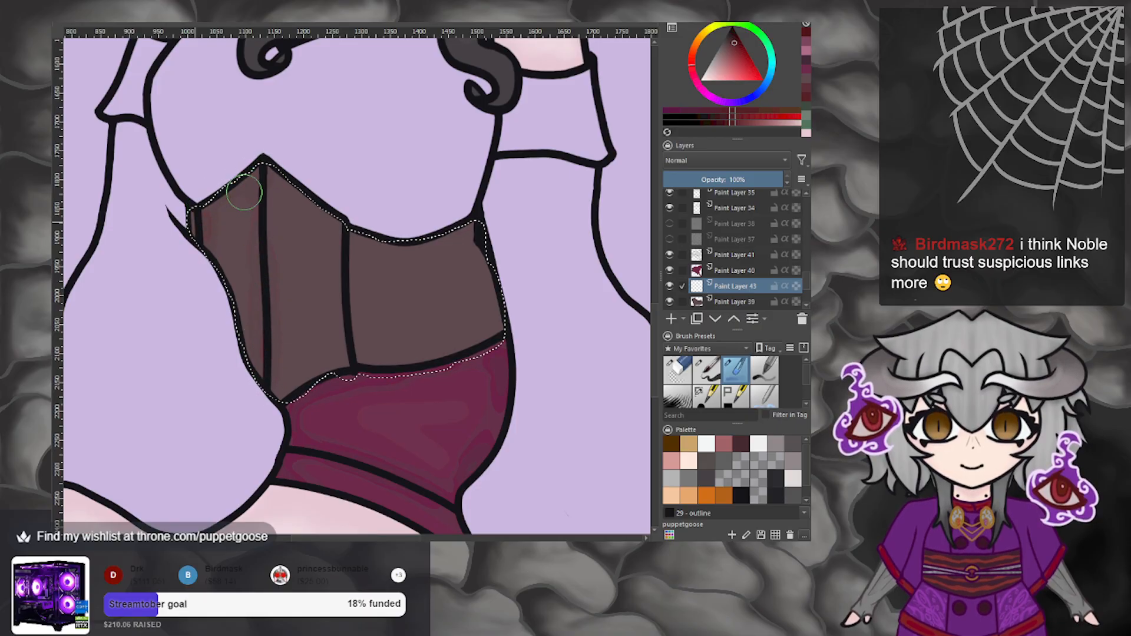
pyautogui.moveTo(220, 263); pyautogui.dragTo(273, 379)
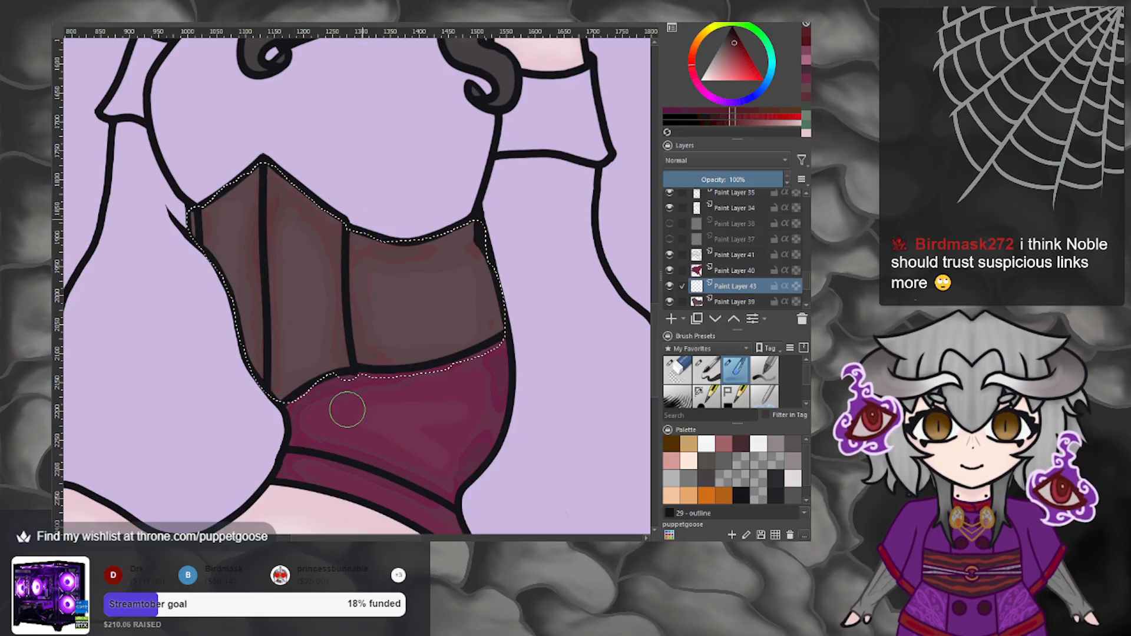
pyautogui.moveTo(230, 180); pyautogui.dragTo(193, 241)
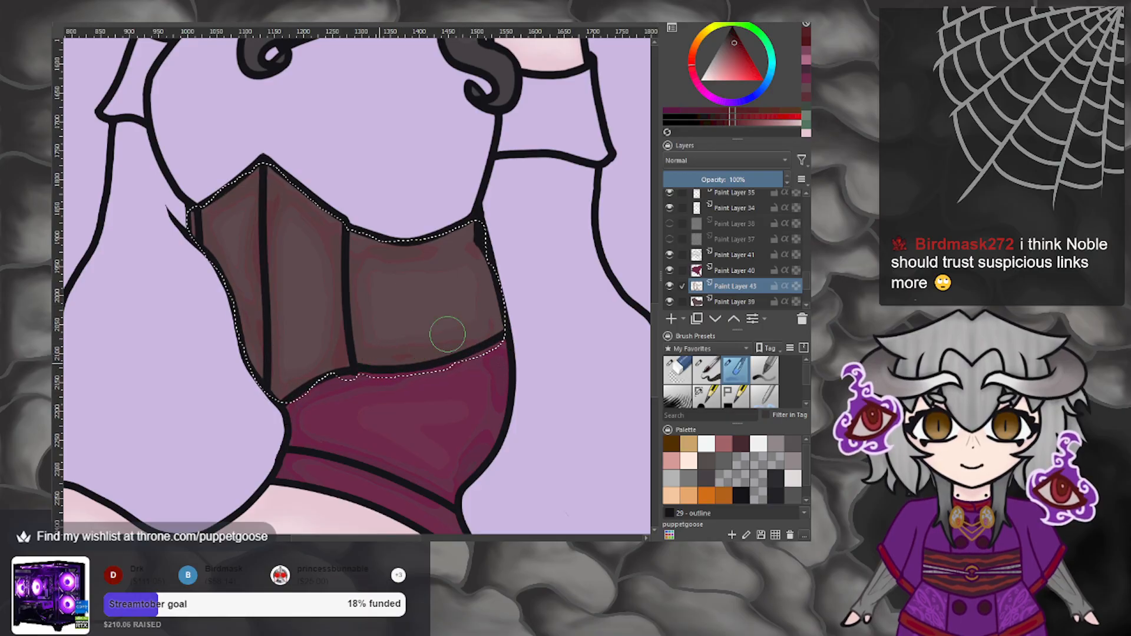
# Clear the selection around the corset and pick a lighter, muted dusty red as the painting colour.
pyautogui.press('2')
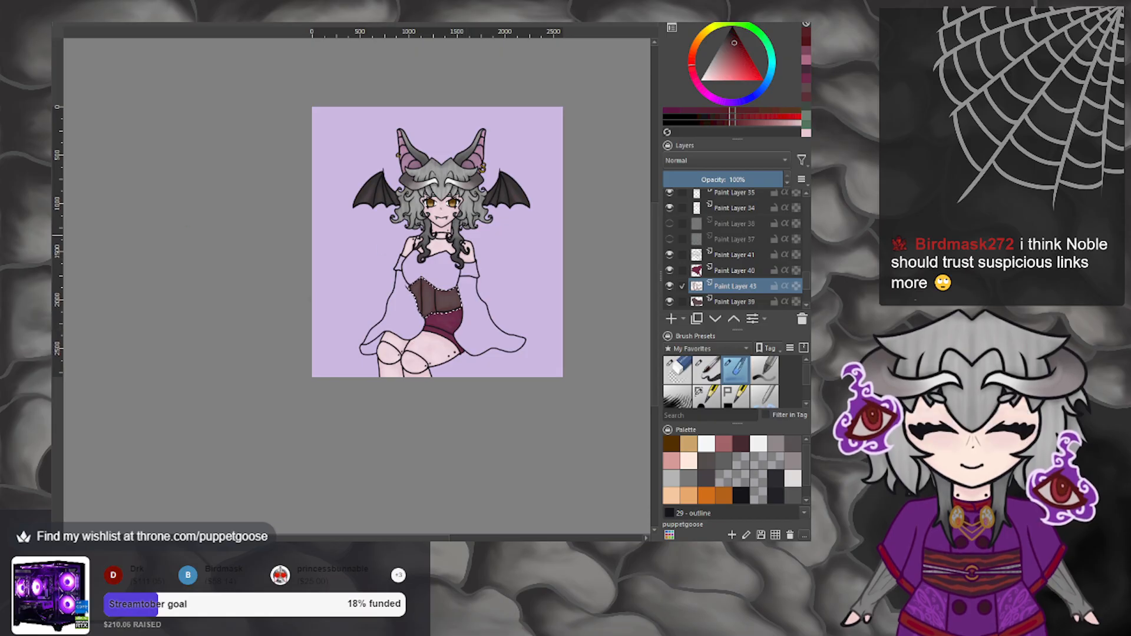
pyautogui.scroll(-1, 539, 266)
pyautogui.scroll(1, 489, 275)
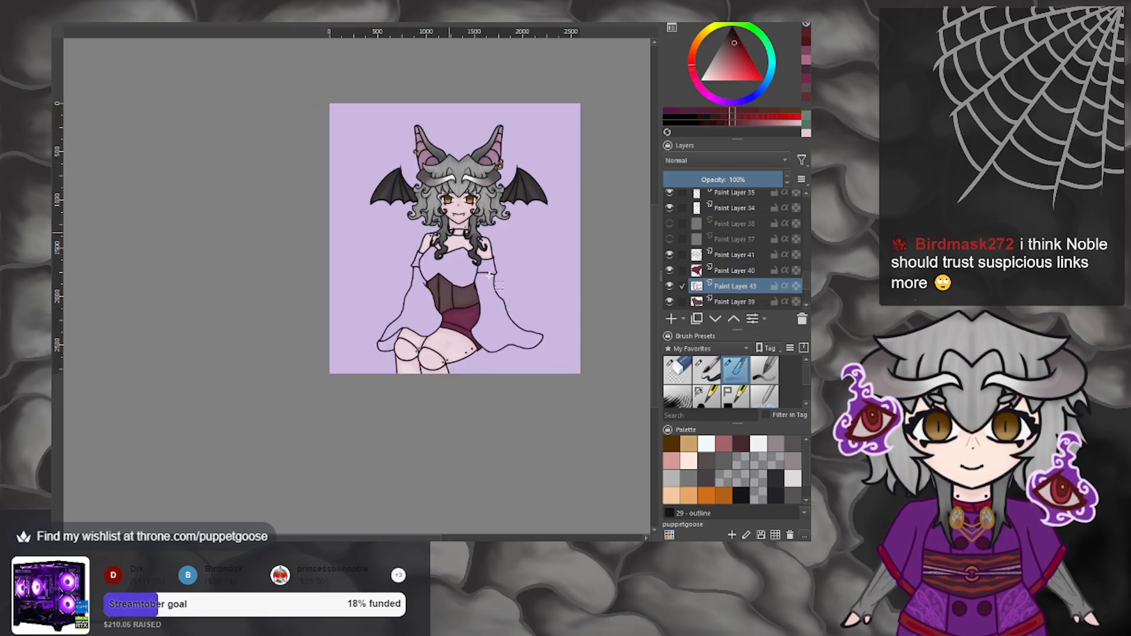
pyautogui.scroll(1, 489, 304)
pyautogui.scroll(2, 502, 288)
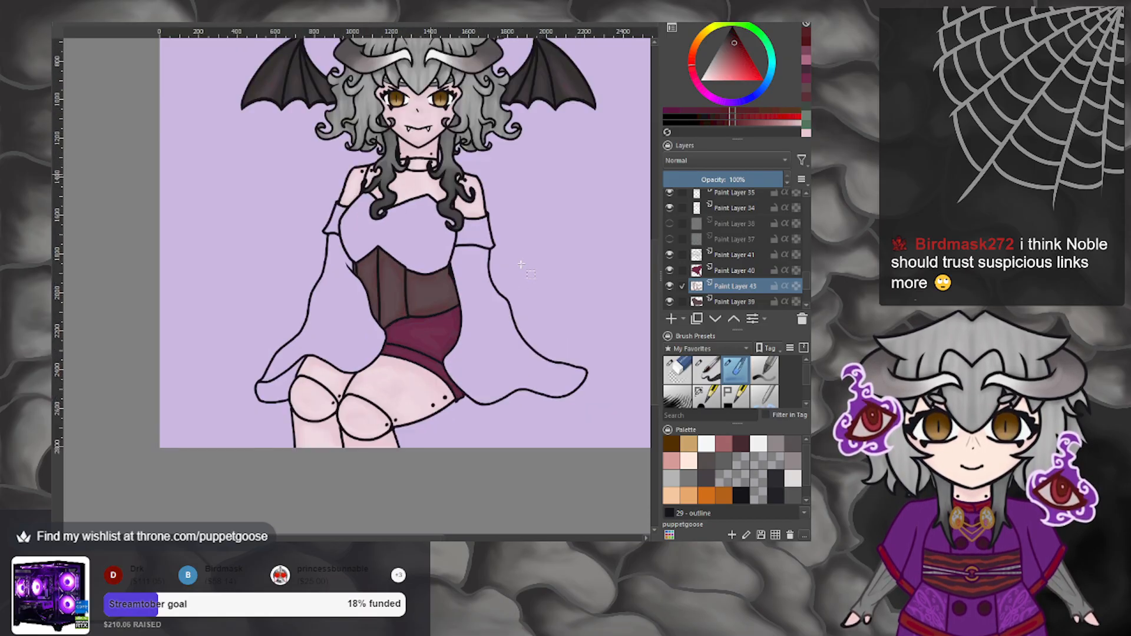
pyautogui.scroll(-2, 563, 239)
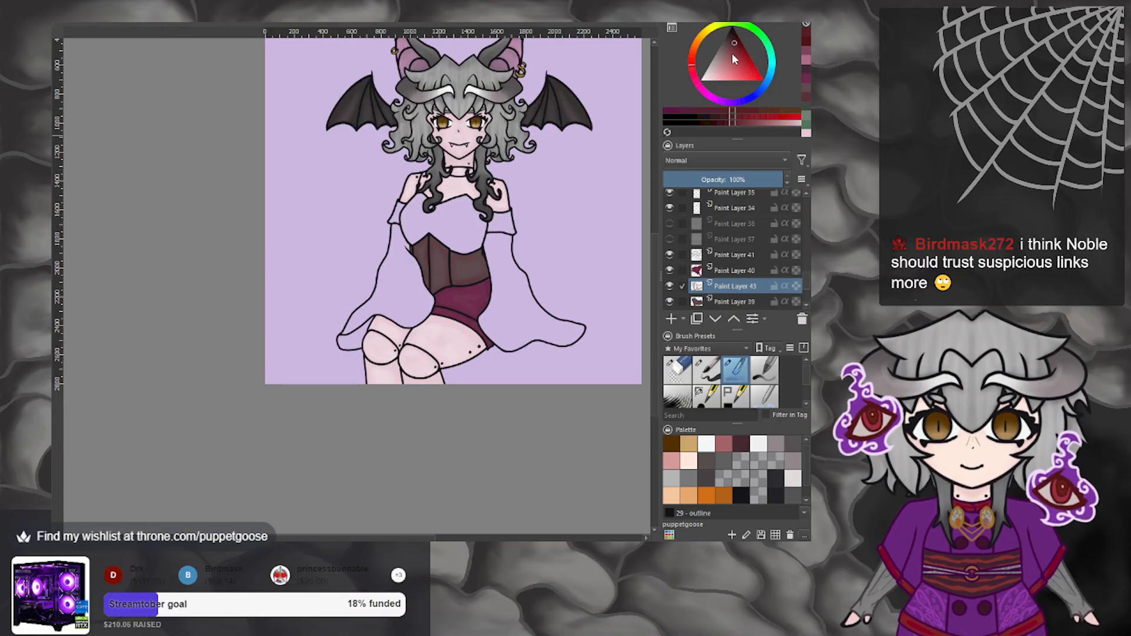
pyautogui.click(730, 52)
pyautogui.moveTo(728, 52); pyautogui.dragTo(728, 61)
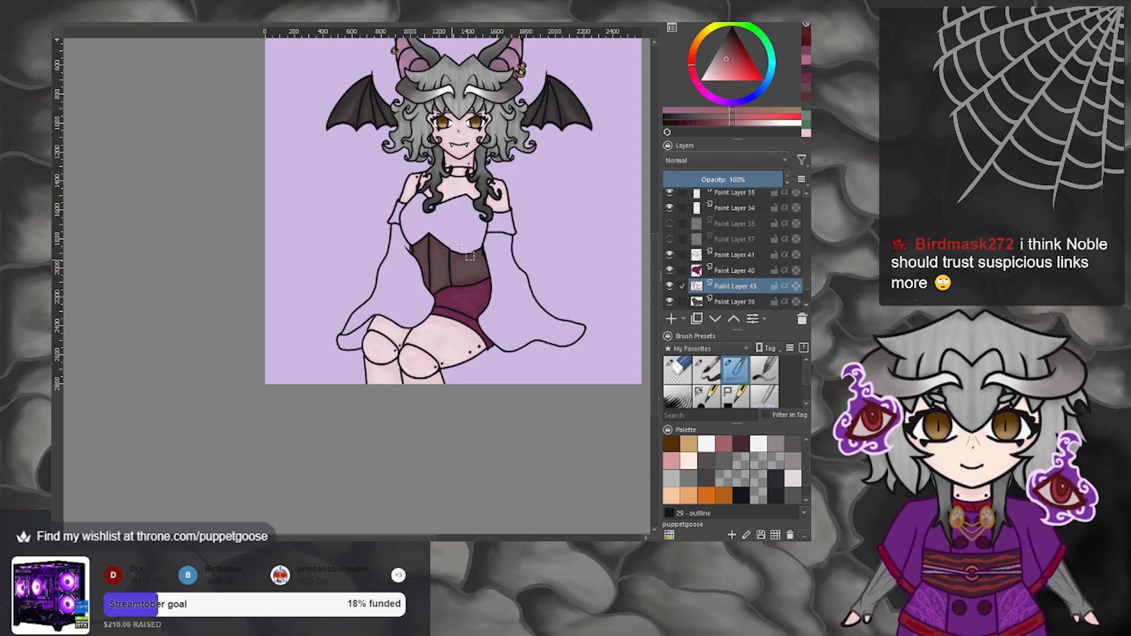
# Fill the bodice and begin the sleeves' inner edges in dusty red on Paint Layer 42 with the solid brush.
pyautogui.scroll(1, 467, 260)
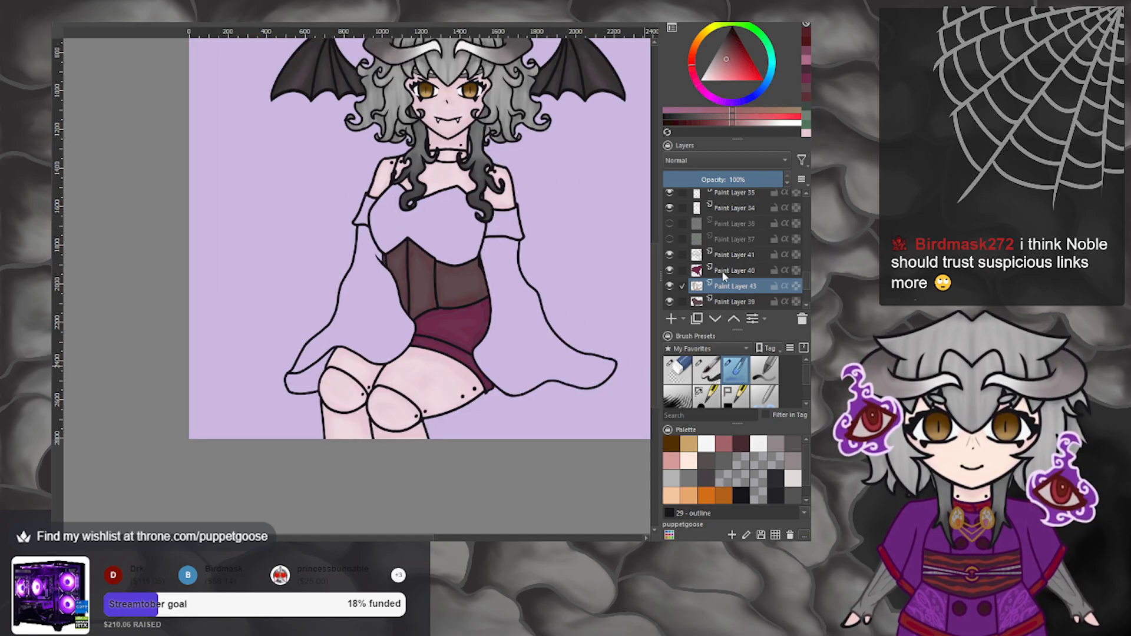
pyautogui.scroll(-1, 728, 283)
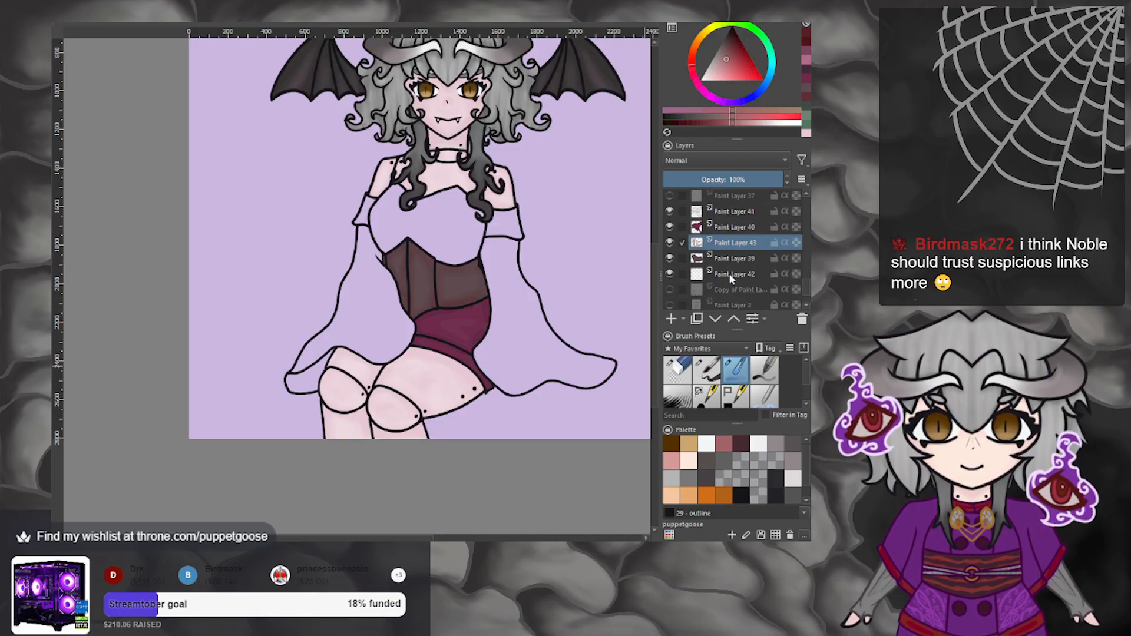
pyautogui.click(730, 273)
pyautogui.scroll(1, 519, 253)
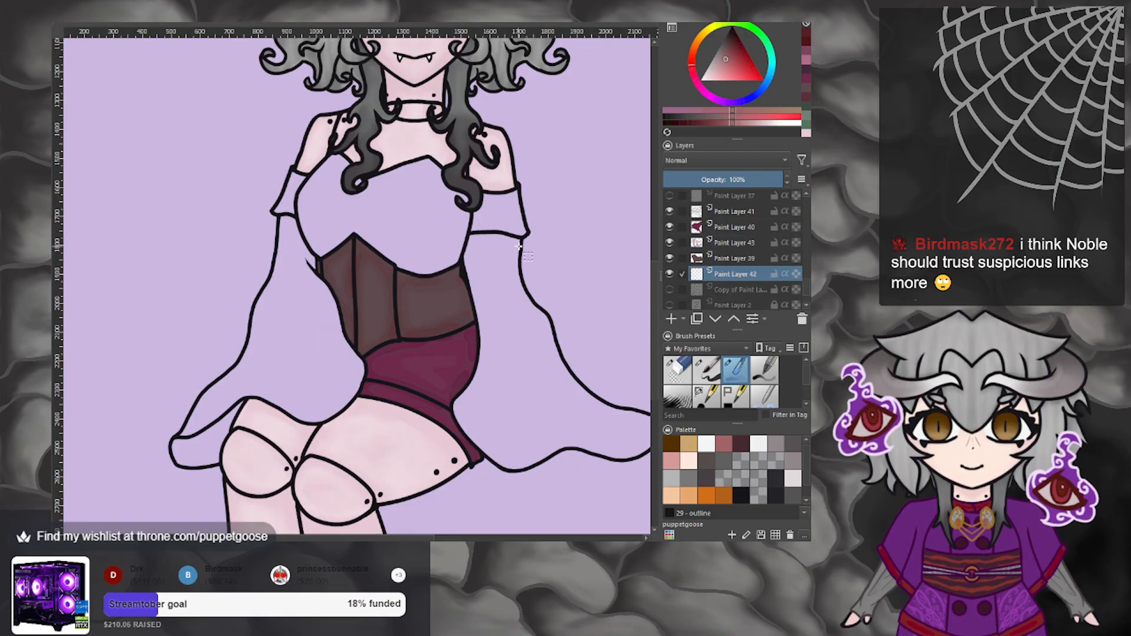
pyautogui.click(706, 396)
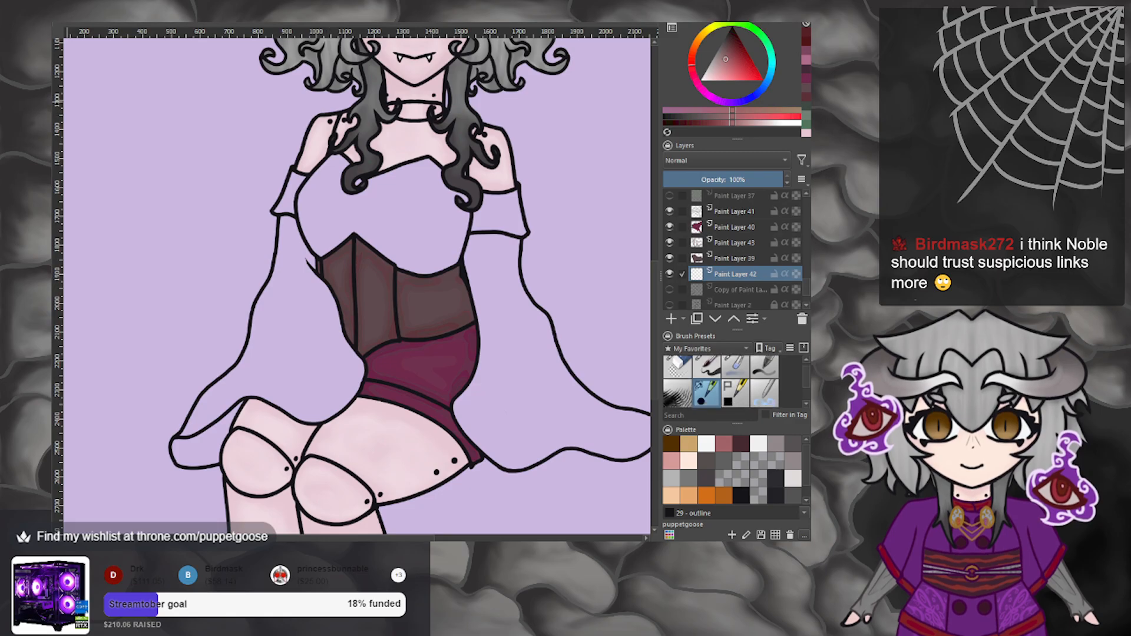
pyautogui.moveTo(396, 217)
pyautogui.mouseDown()
pyautogui.moveTo(465, 295)
pyautogui.moveTo(491, 347)
pyautogui.moveTo(470, 252)
pyautogui.mouseUp()
pyautogui.scroll(-3, 464, 273)
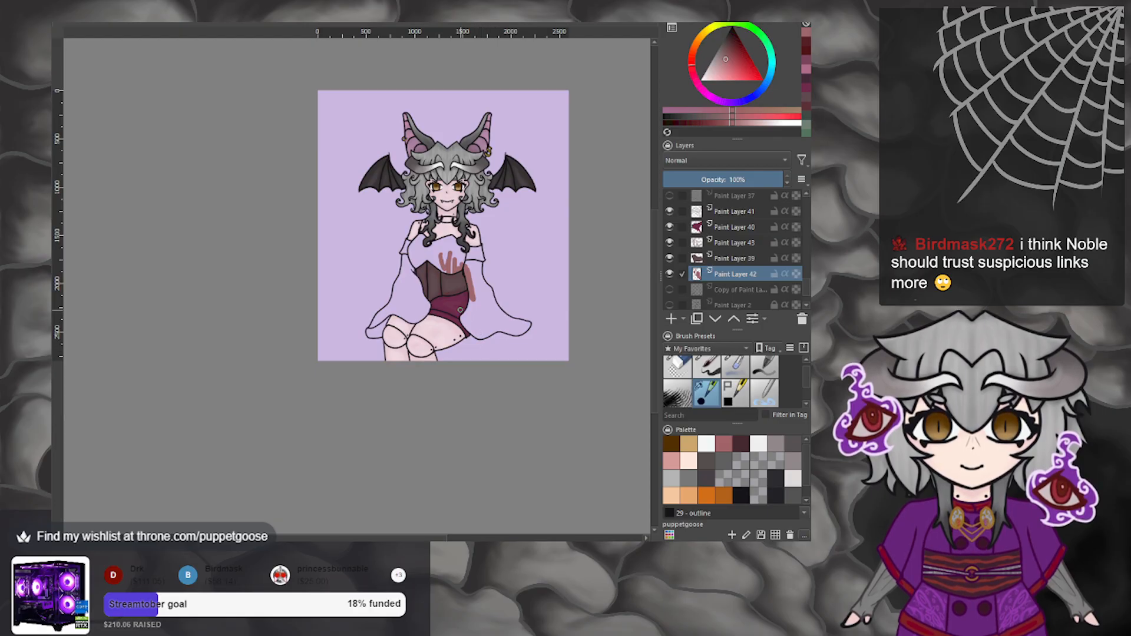
pyautogui.scroll(3, 460, 310)
pyautogui.moveTo(377, 206)
pyautogui.mouseDown()
pyautogui.moveTo(404, 236)
pyautogui.moveTo(413, 225)
pyautogui.moveTo(387, 163)
pyautogui.moveTo(375, 206)
pyautogui.moveTo(366, 188)
pyautogui.moveTo(366, 223)
pyautogui.moveTo(384, 192)
pyautogui.moveTo(411, 238)
pyautogui.moveTo(422, 234)
pyautogui.moveTo(436, 159)
pyautogui.moveTo(448, 200)
pyautogui.moveTo(462, 212)
pyautogui.moveTo(478, 206)
pyautogui.moveTo(468, 332)
pyautogui.moveTo(496, 341)
pyautogui.mouseUp()
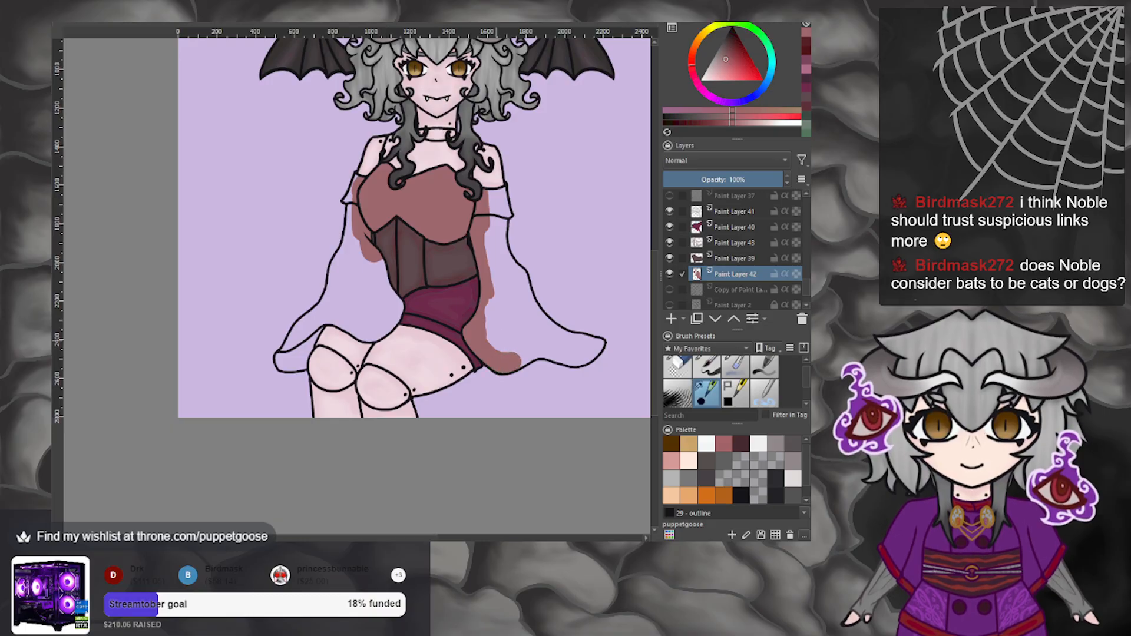
# Extend the dusty red outward from the hip into the lower part of the right-hand sleeve.
pyautogui.scroll(3, 496, 342)
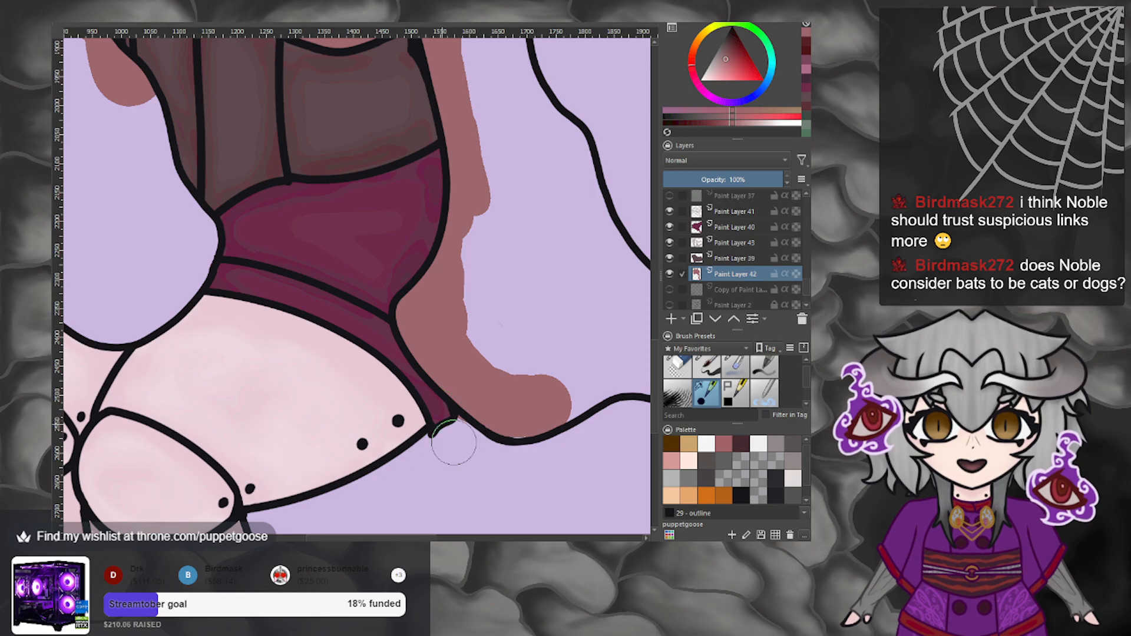
pyautogui.moveTo(518, 413)
pyautogui.mouseDown()
pyautogui.moveTo(474, 300)
pyautogui.moveTo(495, 218)
pyautogui.moveTo(551, 353)
pyautogui.mouseUp()
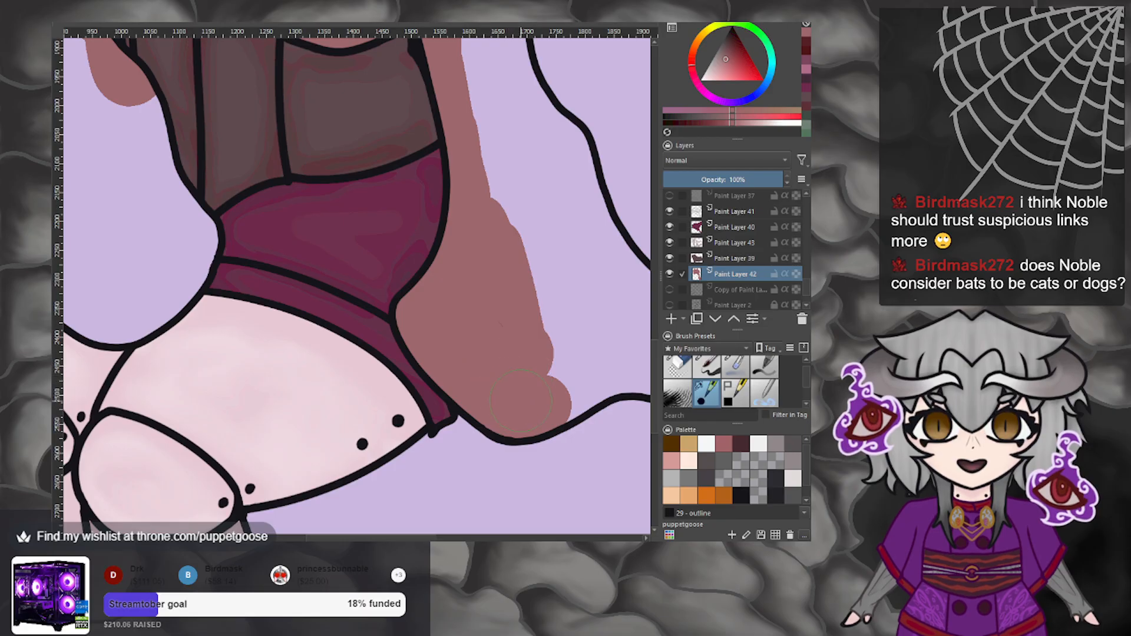
pyautogui.moveTo(503, 406)
pyautogui.mouseDown()
pyautogui.moveTo(568, 392)
pyautogui.moveTo(583, 358)
pyautogui.moveTo(528, 306)
pyautogui.mouseUp()
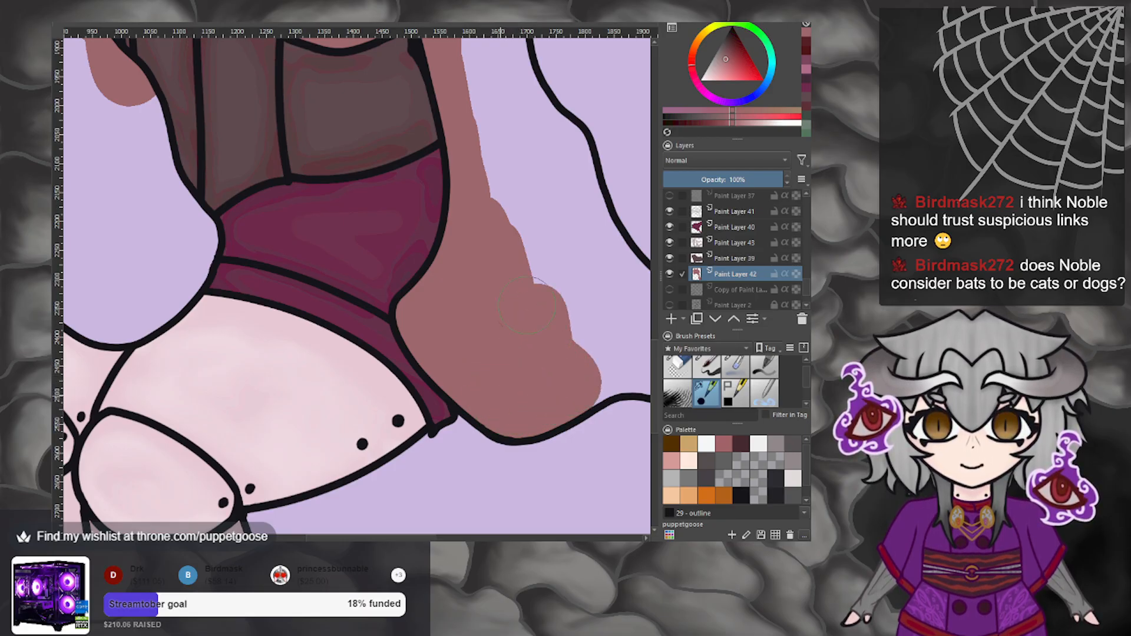
# Merge Paint Layer 24 down into the Paint Layer 17 directly beneath it.
pyautogui.scroll(5, 731, 260)
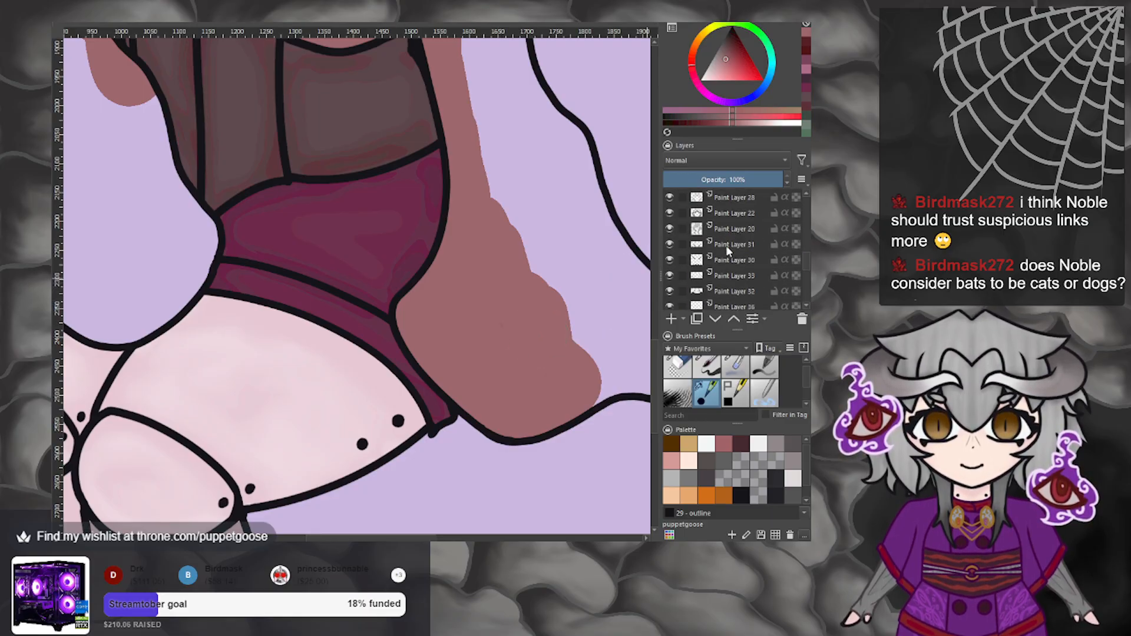
pyautogui.scroll(3, 734, 228)
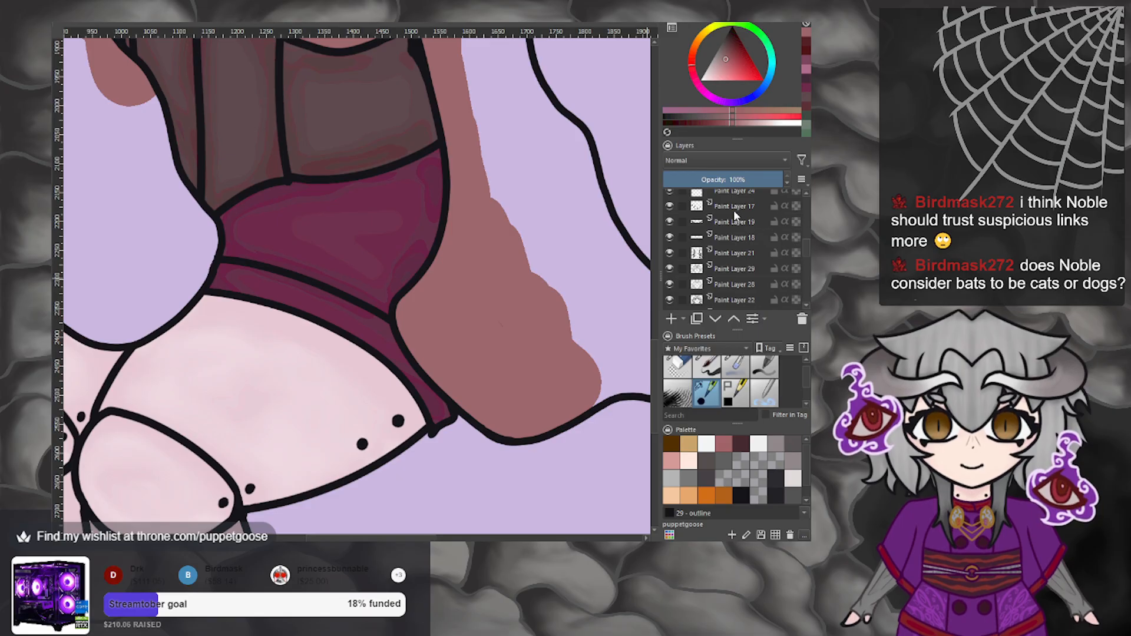
pyautogui.scroll(3, 740, 212)
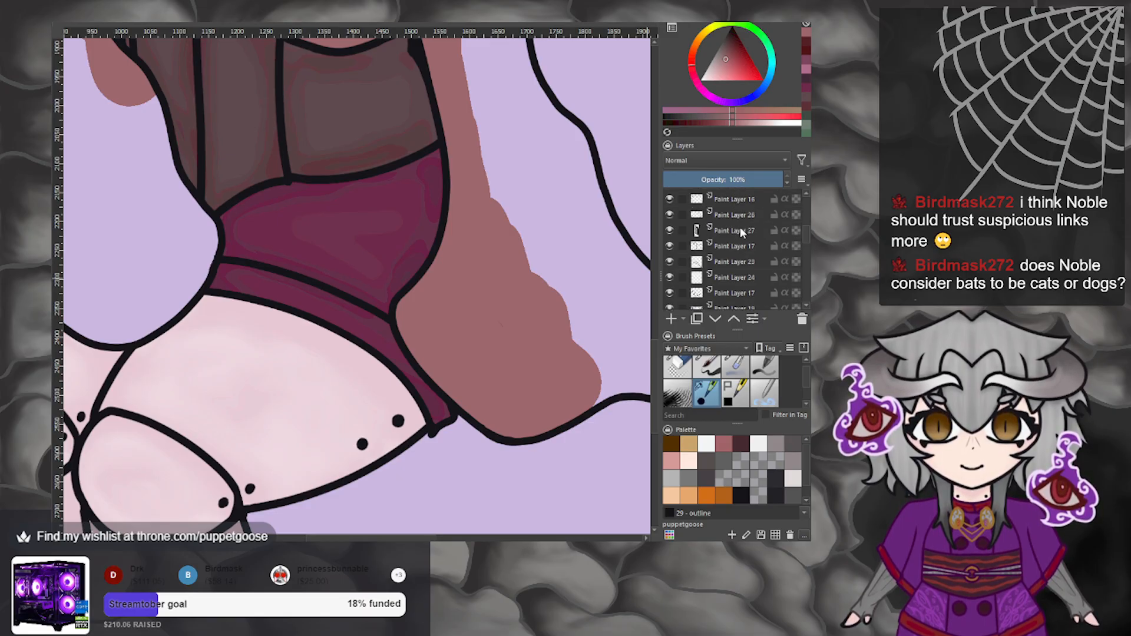
pyautogui.click(725, 274)
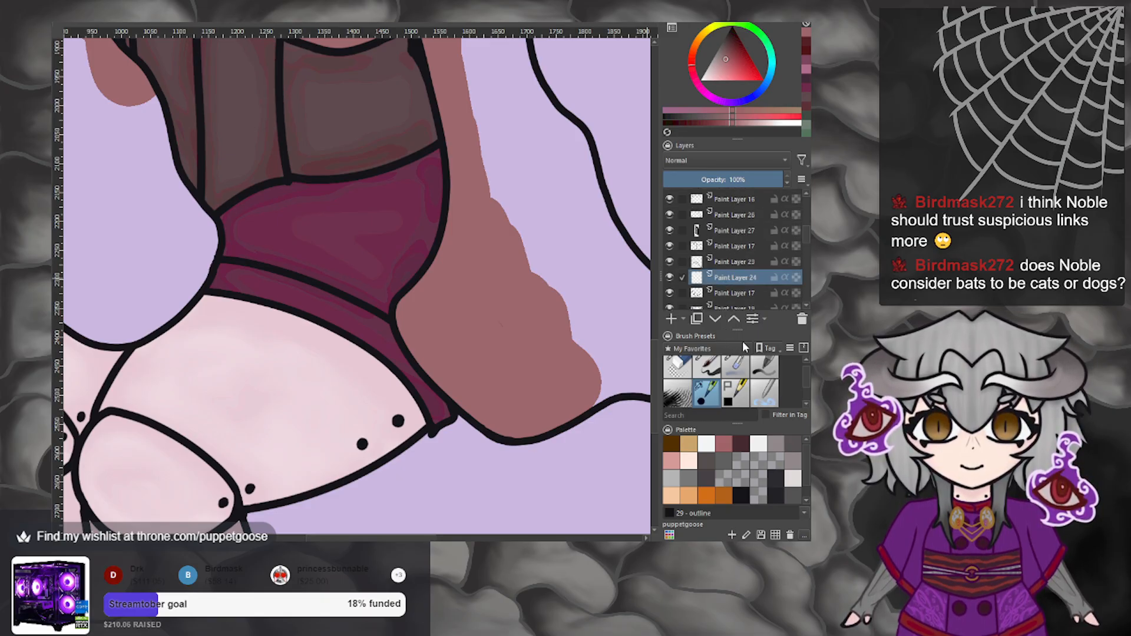
pyautogui.hotkey('ctrl', 'e')
pyautogui.scroll(-6, 553, 352)
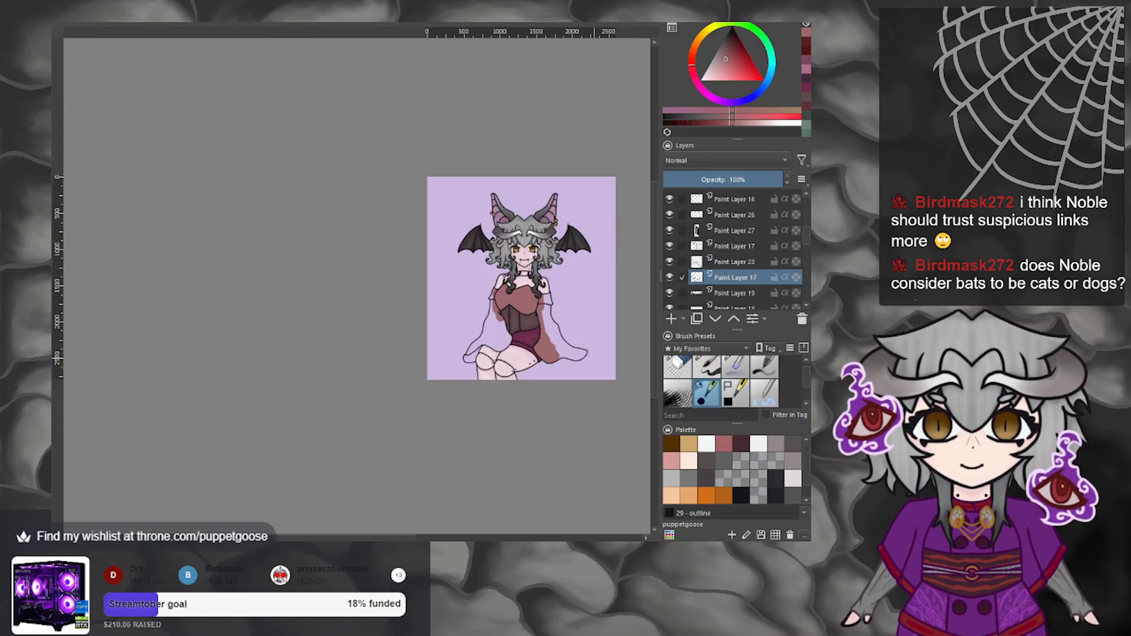
pyautogui.scroll(6, 584, 353)
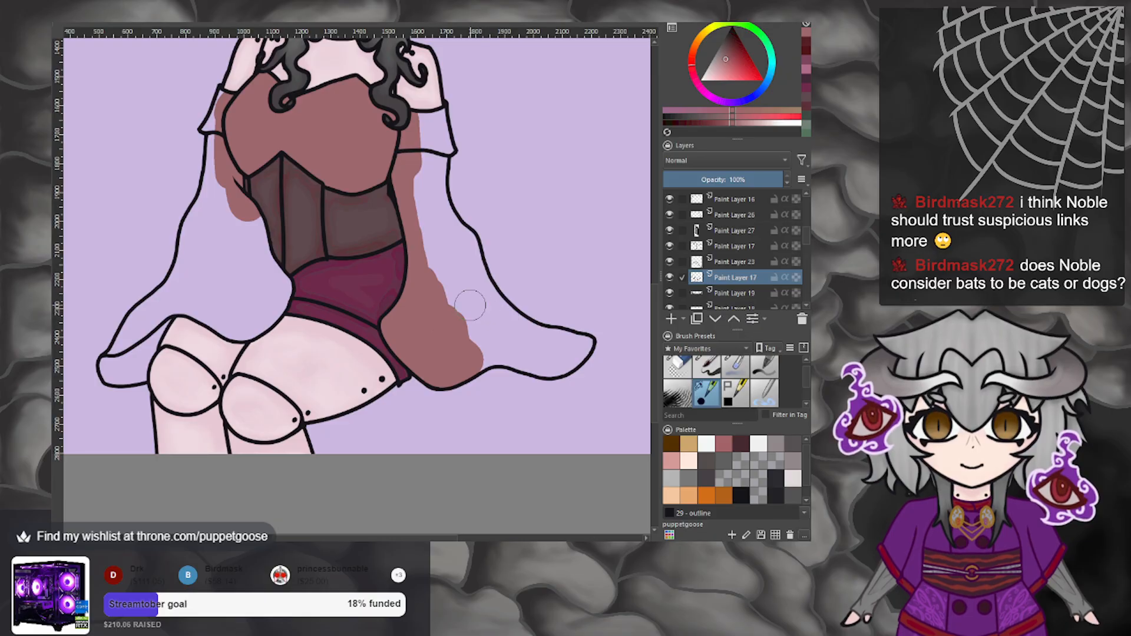
pyautogui.scroll(1, 469, 296)
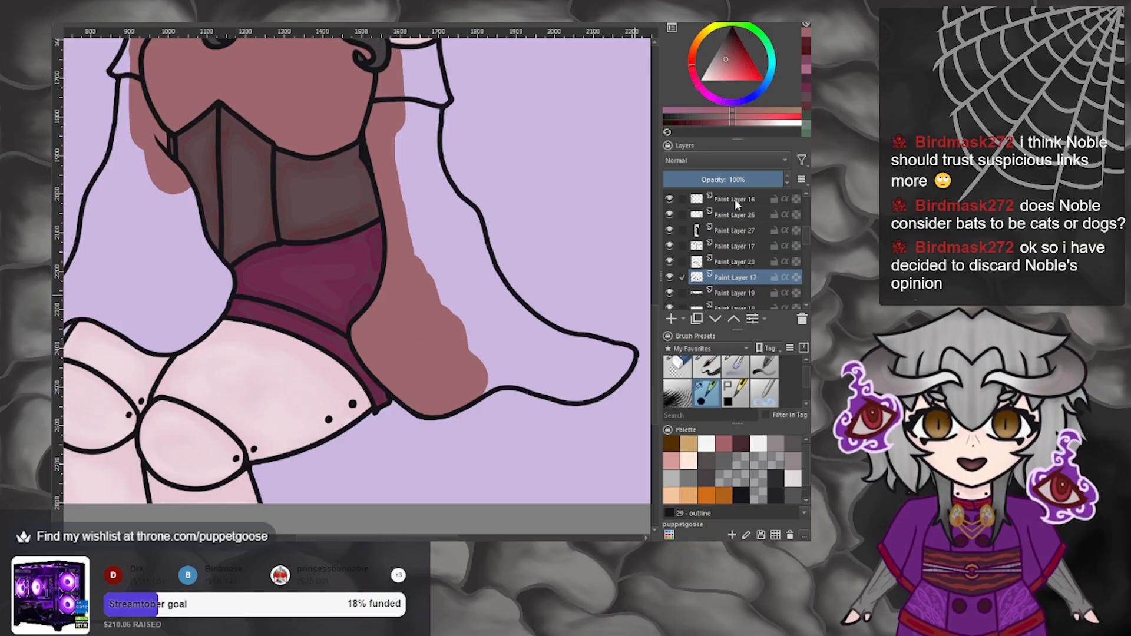
pyautogui.click(736, 215)
pyautogui.scroll(2, 407, 330)
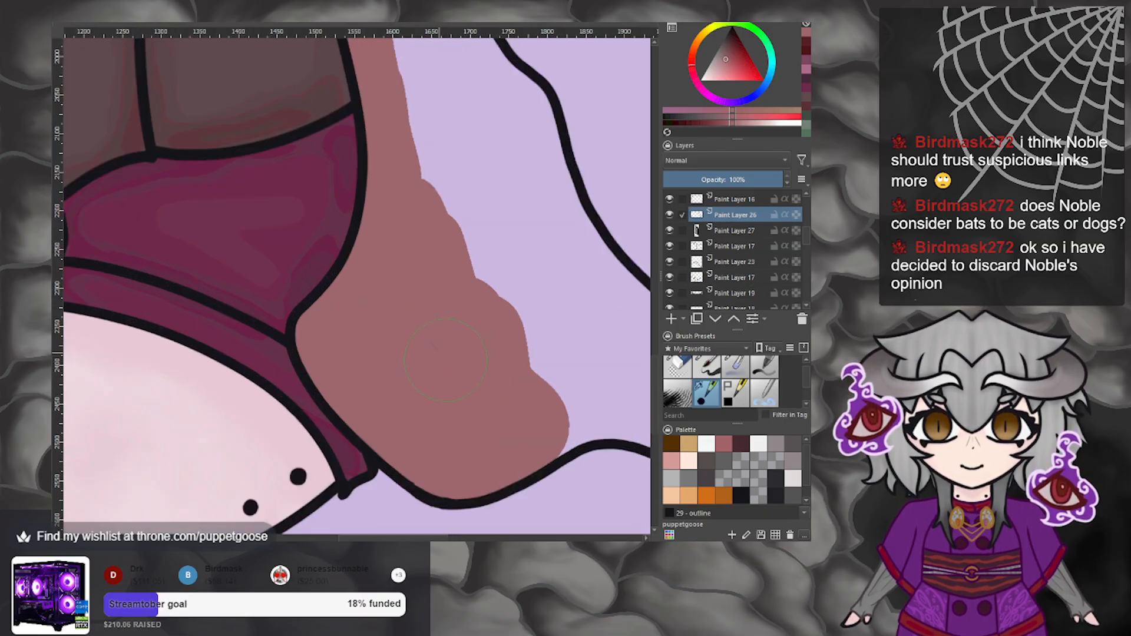
pyautogui.click(744, 248)
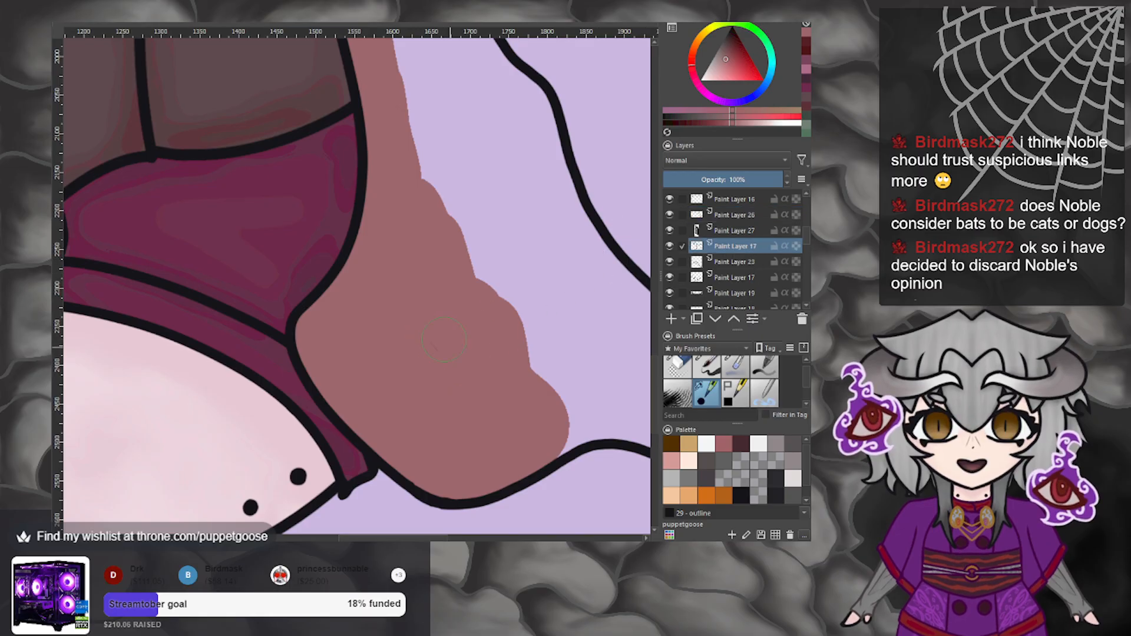
pyautogui.click(740, 263)
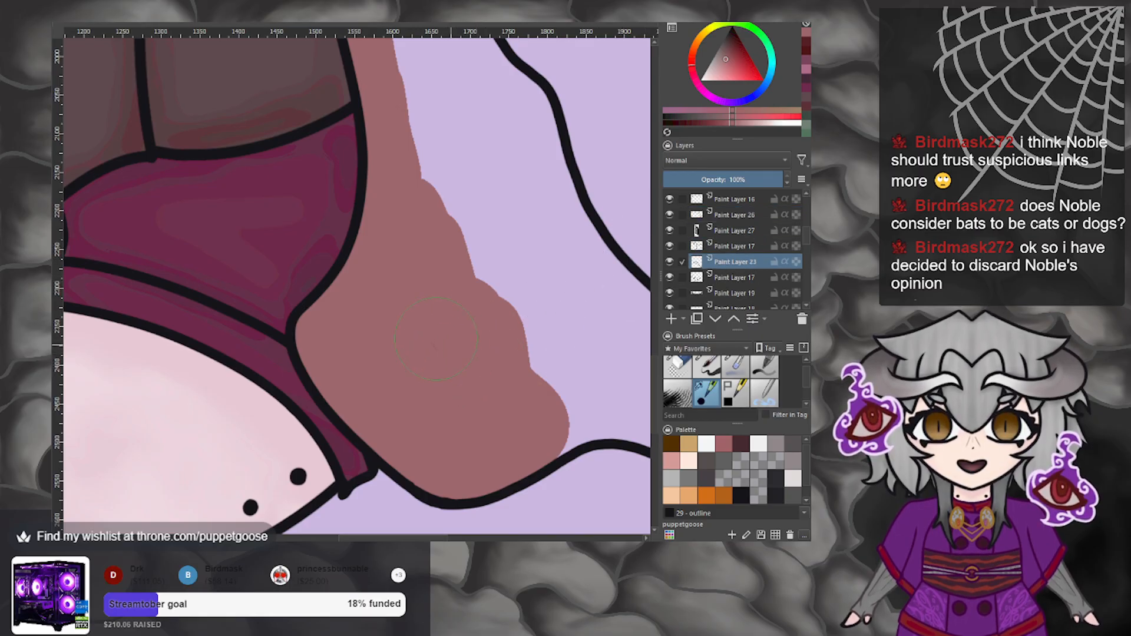
pyautogui.click(728, 278)
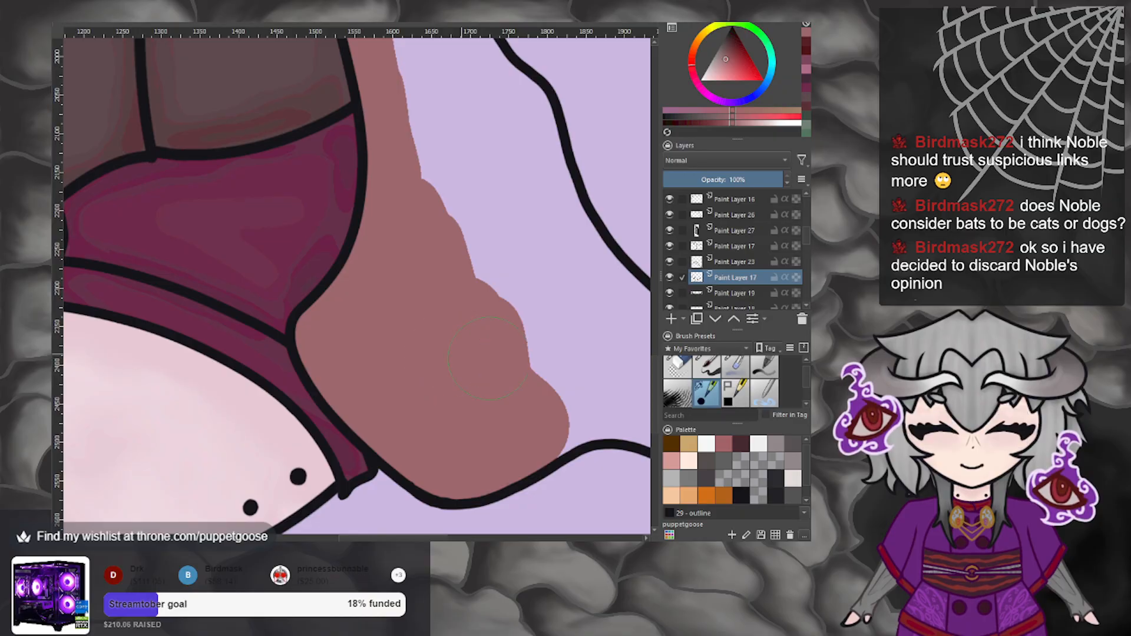
# Return to Paint Layer 42 and fill the flared lower part of the right-hand sleeve in dusty red up to its outline.
pyautogui.scroll(-5, 765, 247)
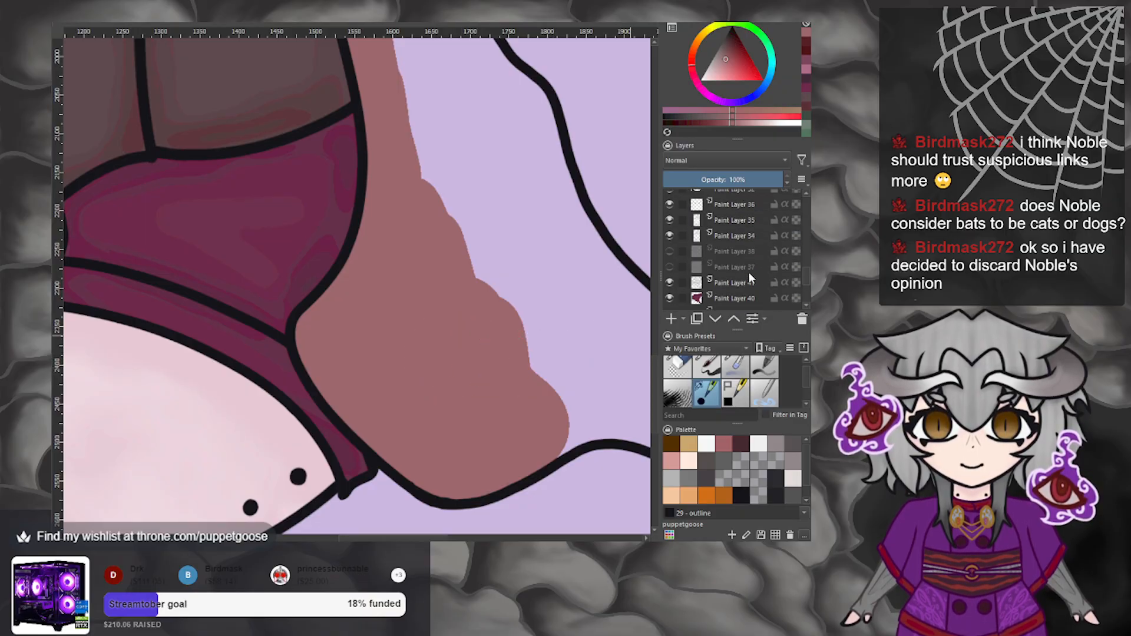
pyautogui.scroll(-3, 745, 283)
pyautogui.click(737, 240)
pyautogui.scroll(-3, 327, 263)
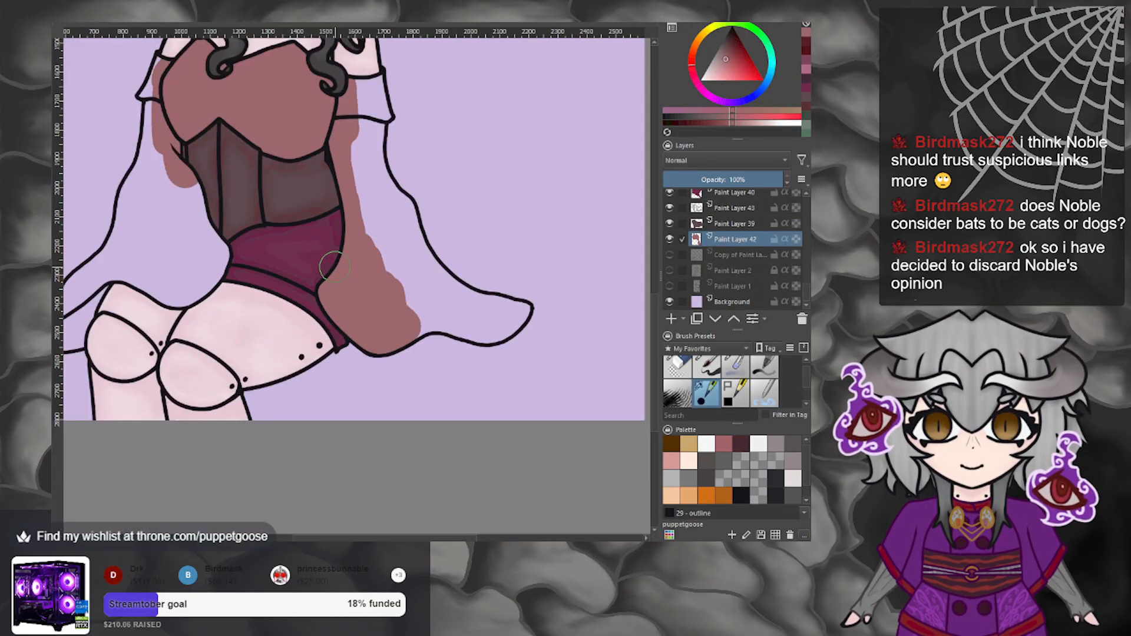
pyautogui.scroll(2, 467, 274)
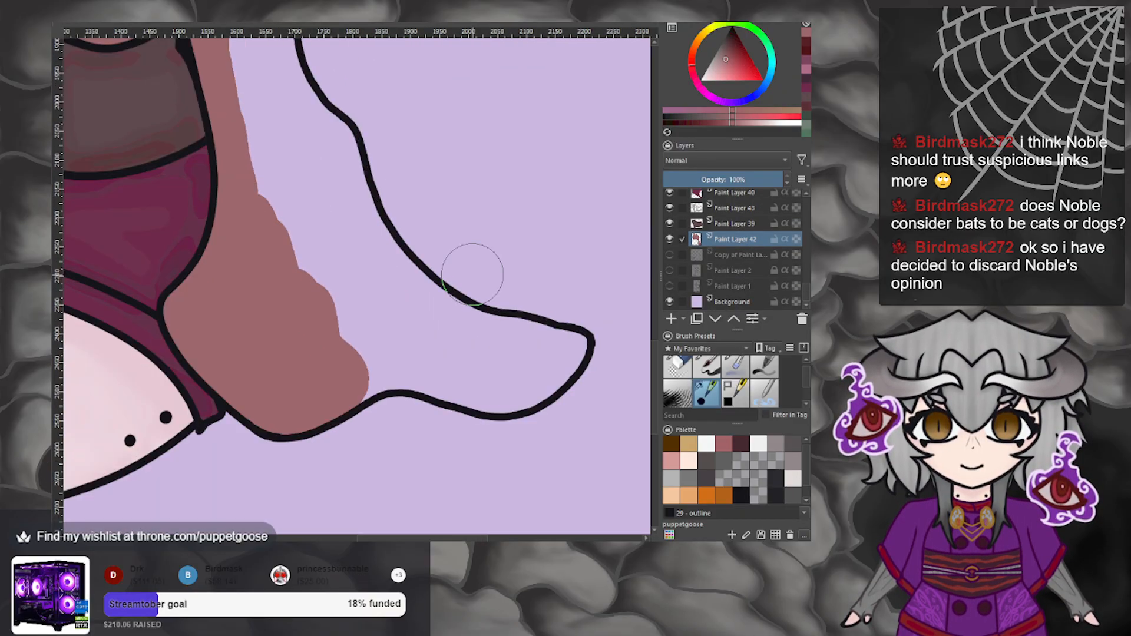
pyautogui.click(509, 348)
pyautogui.moveTo(509, 348)
pyautogui.mouseDown()
pyautogui.moveTo(562, 347)
pyautogui.moveTo(527, 389)
pyautogui.moveTo(539, 396)
pyautogui.moveTo(521, 383)
pyautogui.moveTo(374, 368)
pyautogui.moveTo(360, 354)
pyautogui.moveTo(392, 324)
pyautogui.moveTo(493, 337)
pyautogui.moveTo(424, 303)
pyautogui.moveTo(447, 294)
pyautogui.moveTo(386, 285)
pyautogui.moveTo(345, 215)
pyautogui.moveTo(335, 257)
pyautogui.moveTo(268, 148)
pyautogui.moveTo(321, 150)
pyautogui.moveTo(323, 135)
pyautogui.moveTo(351, 154)
pyautogui.moveTo(377, 210)
pyautogui.mouseUp()
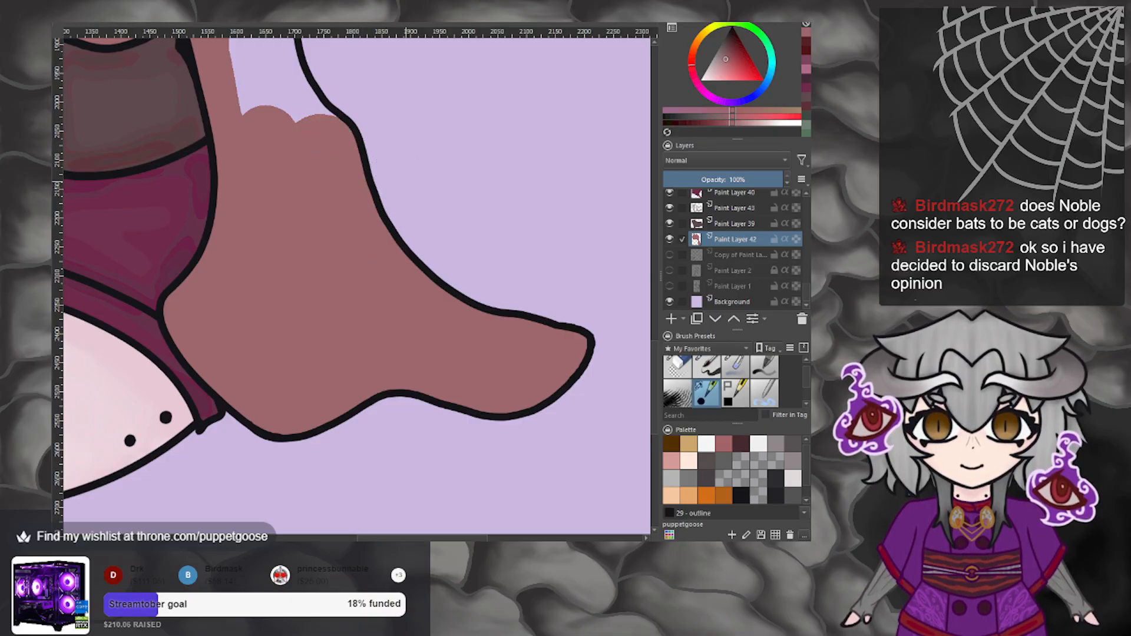
# Fill the cuff and the remaining upper gap of the right-hand sleeve in dusty red.
pyautogui.scroll(-4, 419, 262)
pyautogui.scroll(2, 362, 171)
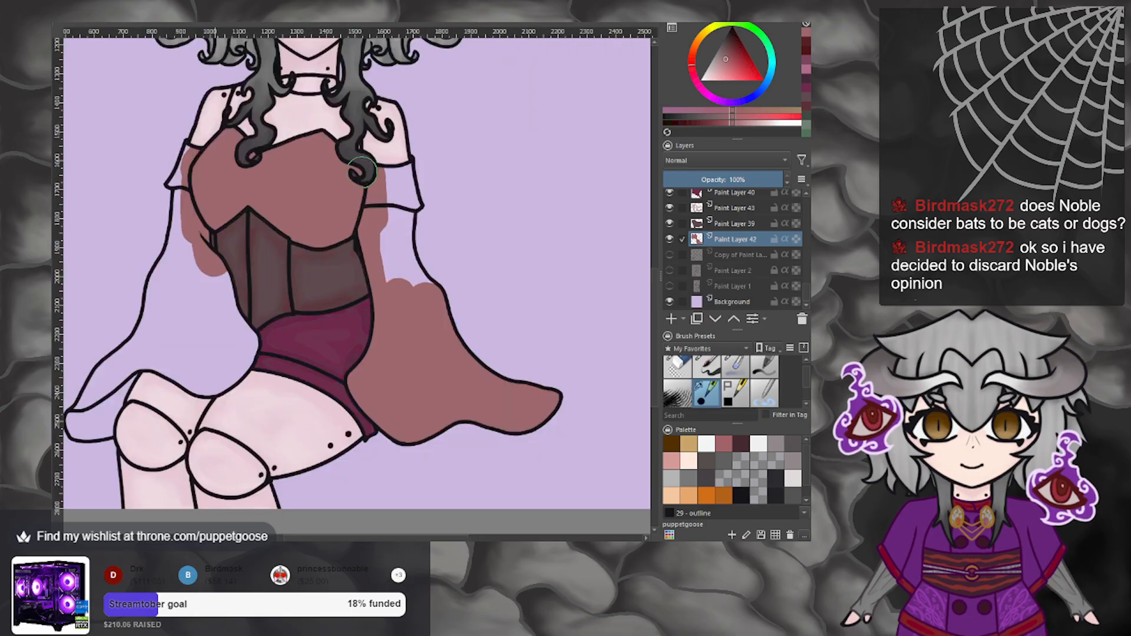
pyautogui.moveTo(369, 194)
pyautogui.mouseDown()
pyautogui.moveTo(403, 176)
pyautogui.moveTo(408, 202)
pyautogui.moveTo(387, 205)
pyautogui.moveTo(406, 266)
pyautogui.mouseUp()
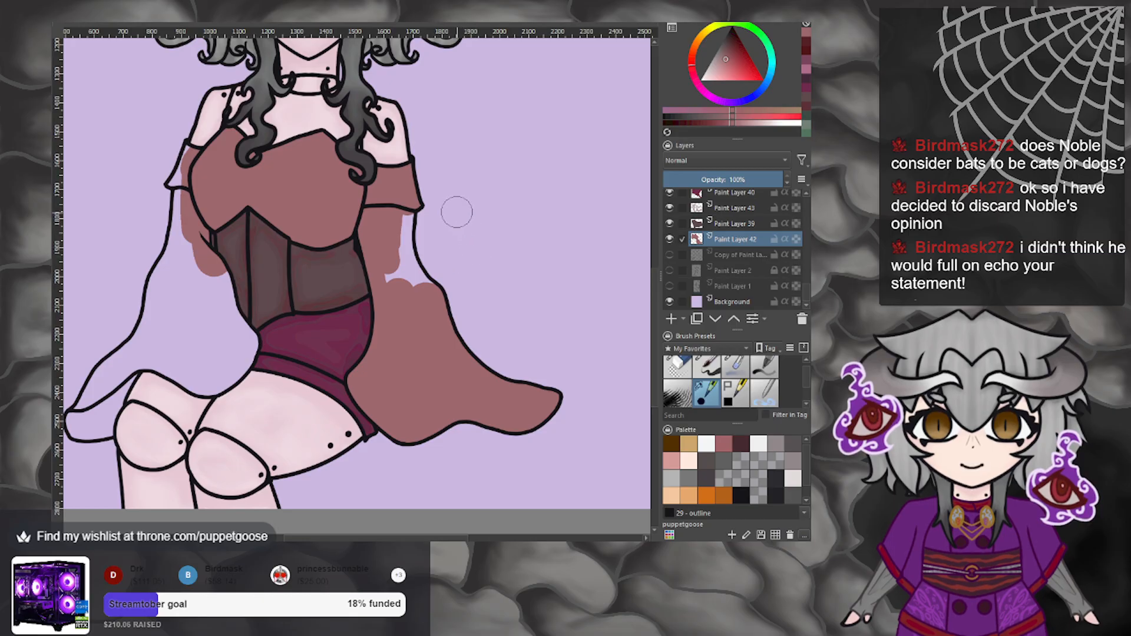
pyautogui.scroll(4, 442, 214)
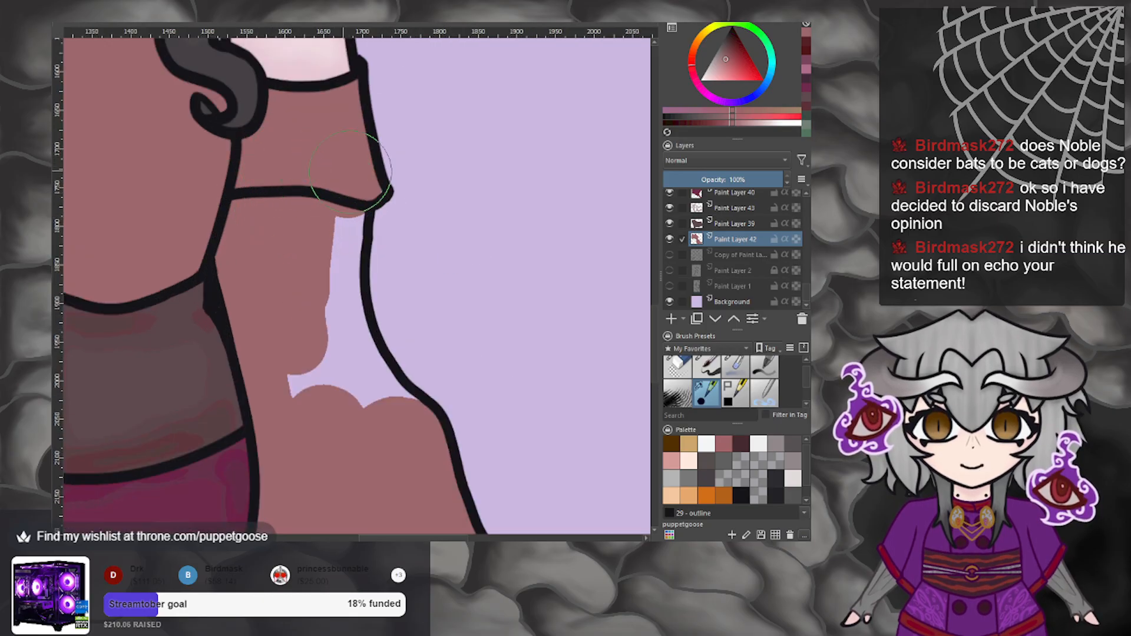
pyautogui.press('[')
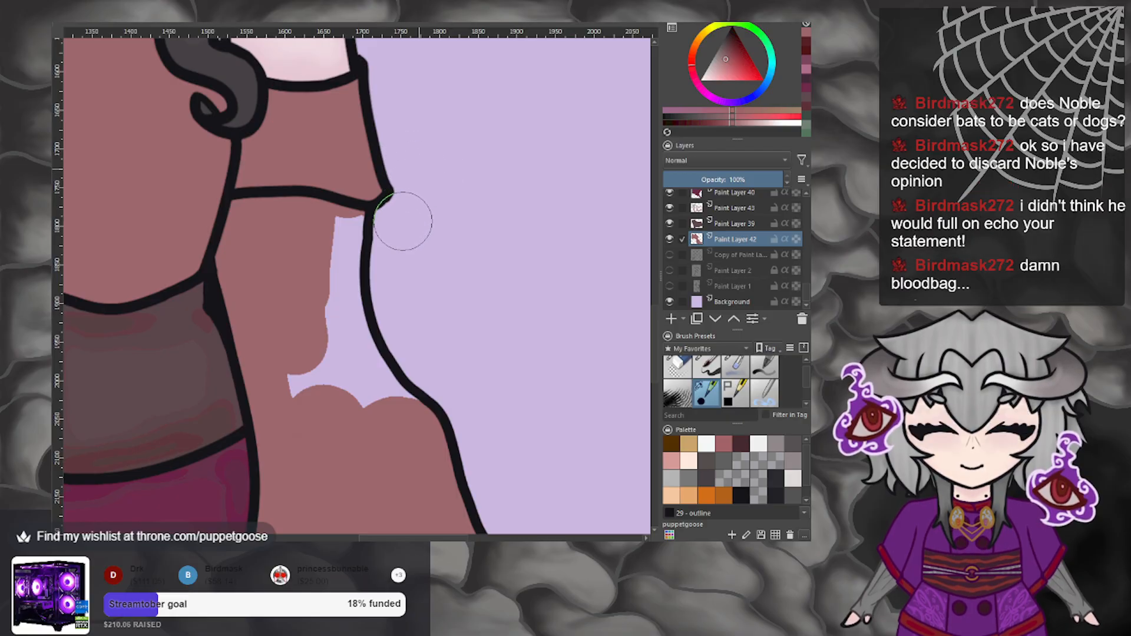
pyautogui.press(']')
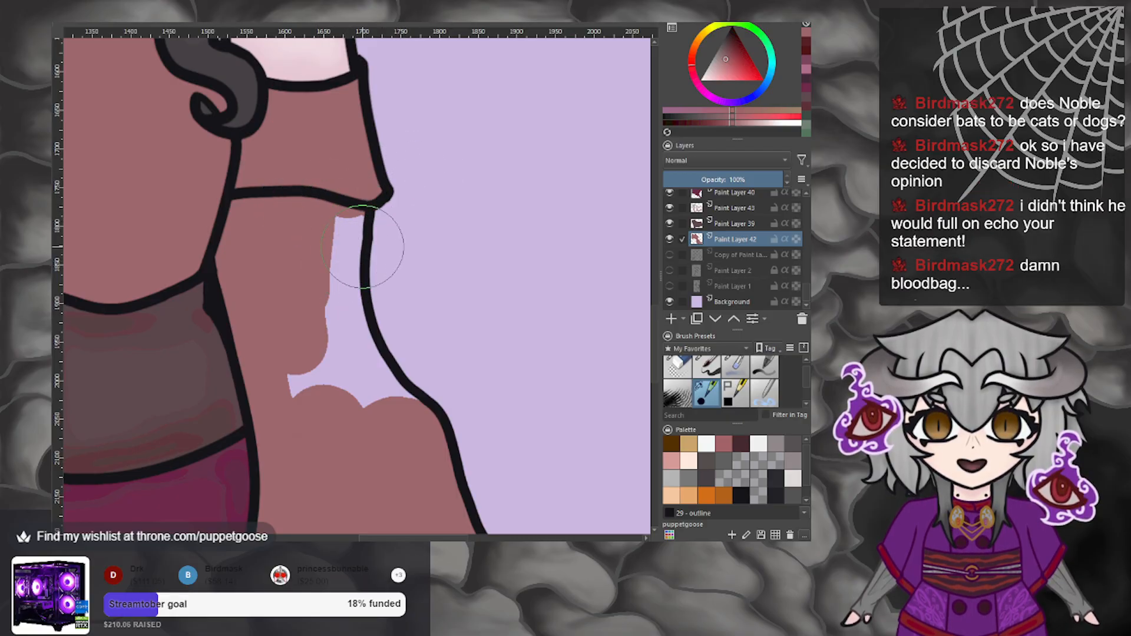
pyautogui.moveTo(328, 227)
pyautogui.mouseDown()
pyautogui.moveTo(339, 203)
pyautogui.moveTo(350, 236)
pyautogui.moveTo(342, 315)
pyautogui.moveTo(331, 287)
pyautogui.moveTo(354, 371)
pyautogui.moveTo(406, 391)
pyautogui.moveTo(309, 376)
pyautogui.mouseUp()
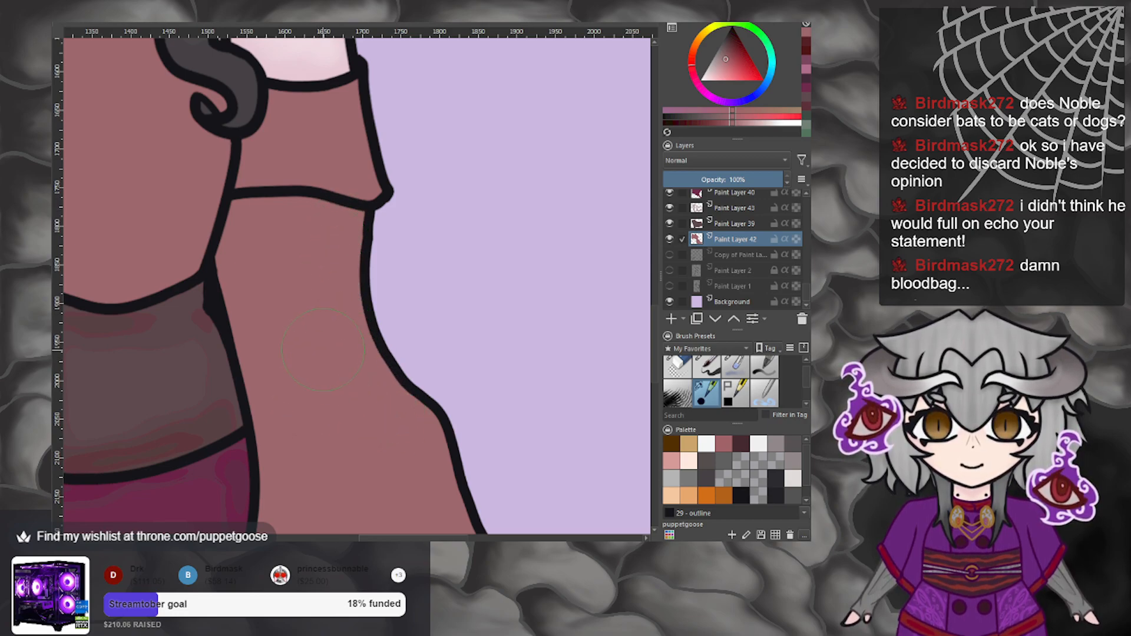
# Fill the cuff and the upper and inner part of the uncoloured left-hand sleeve in dusty red.
pyautogui.scroll(-6, 321, 349)
pyautogui.scroll(3, 183, 392)
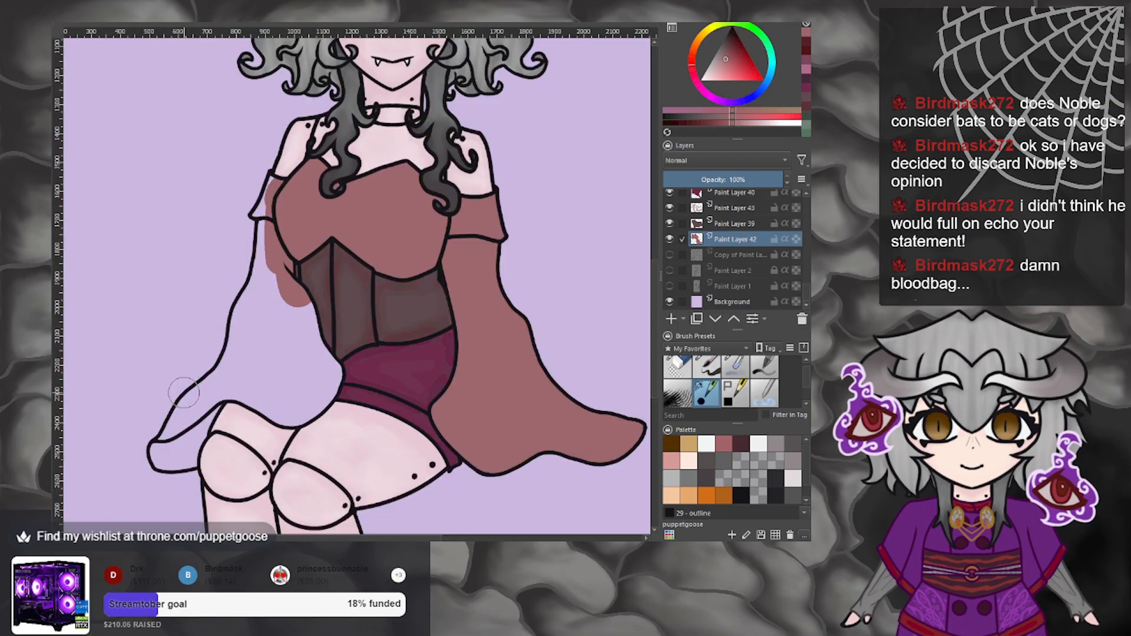
pyautogui.moveTo(280, 260)
pyautogui.mouseDown()
pyautogui.moveTo(267, 213)
pyautogui.moveTo(257, 214)
pyautogui.moveTo(279, 183)
pyautogui.mouseUp()
pyautogui.moveTo(279, 301)
pyautogui.mouseDown()
pyautogui.moveTo(269, 273)
pyautogui.moveTo(248, 306)
pyautogui.moveTo(243, 353)
pyautogui.moveTo(255, 310)
pyautogui.moveTo(272, 306)
pyautogui.moveTo(293, 322)
pyautogui.moveTo(310, 314)
pyautogui.moveTo(335, 370)
pyautogui.moveTo(319, 413)
pyautogui.moveTo(270, 387)
pyautogui.mouseUp()
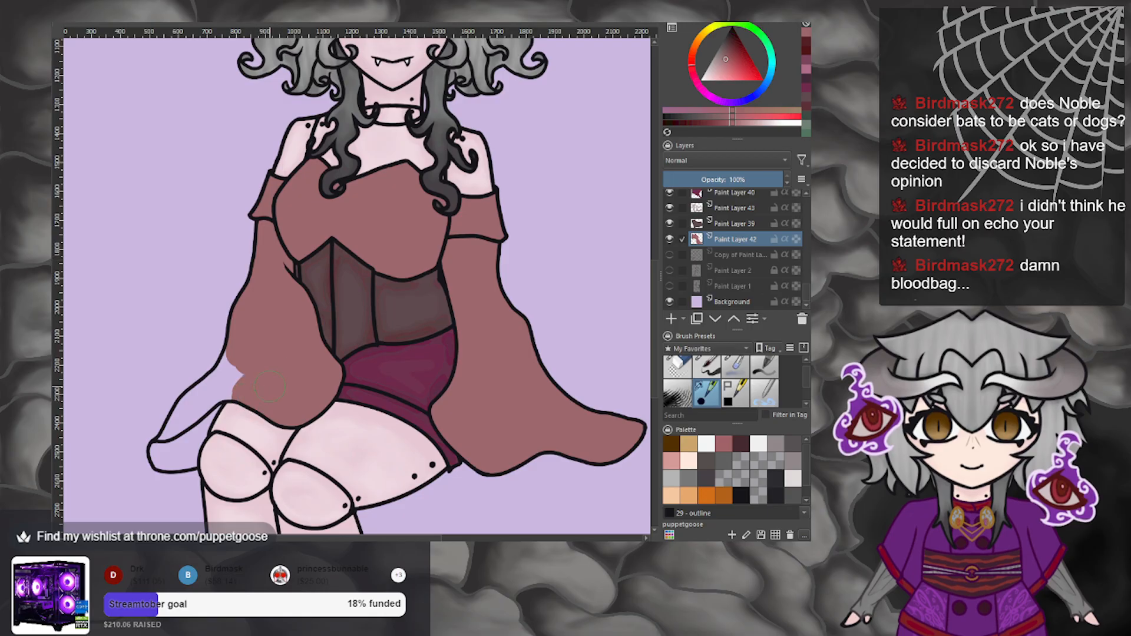
# Mirror the canvas view and fill that sleeve's flared end and underside beside the knee in dusty red.
pyautogui.press('m')
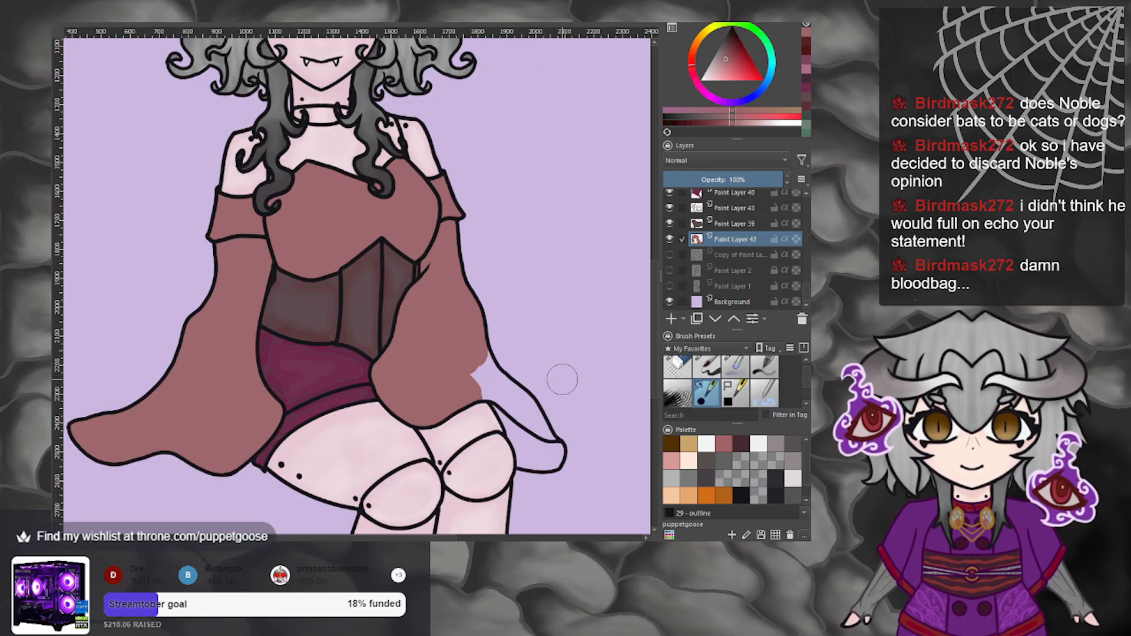
pyautogui.scroll(3, 542, 442)
pyautogui.moveTo(406, 312)
pyautogui.mouseDown()
pyautogui.moveTo(439, 406)
pyautogui.moveTo(476, 455)
pyautogui.moveTo(556, 469)
pyautogui.moveTo(570, 448)
pyautogui.moveTo(563, 427)
pyautogui.moveTo(497, 390)
pyautogui.moveTo(505, 424)
pyautogui.moveTo(527, 407)
pyautogui.moveTo(522, 383)
pyautogui.moveTo(554, 406)
pyautogui.moveTo(516, 386)
pyautogui.moveTo(433, 283)
pyautogui.moveTo(441, 288)
pyautogui.moveTo(362, 236)
pyautogui.moveTo(404, 198)
pyautogui.moveTo(373, 298)
pyautogui.mouseUp()
pyautogui.moveTo(454, 341); pyautogui.dragTo(466, 360)
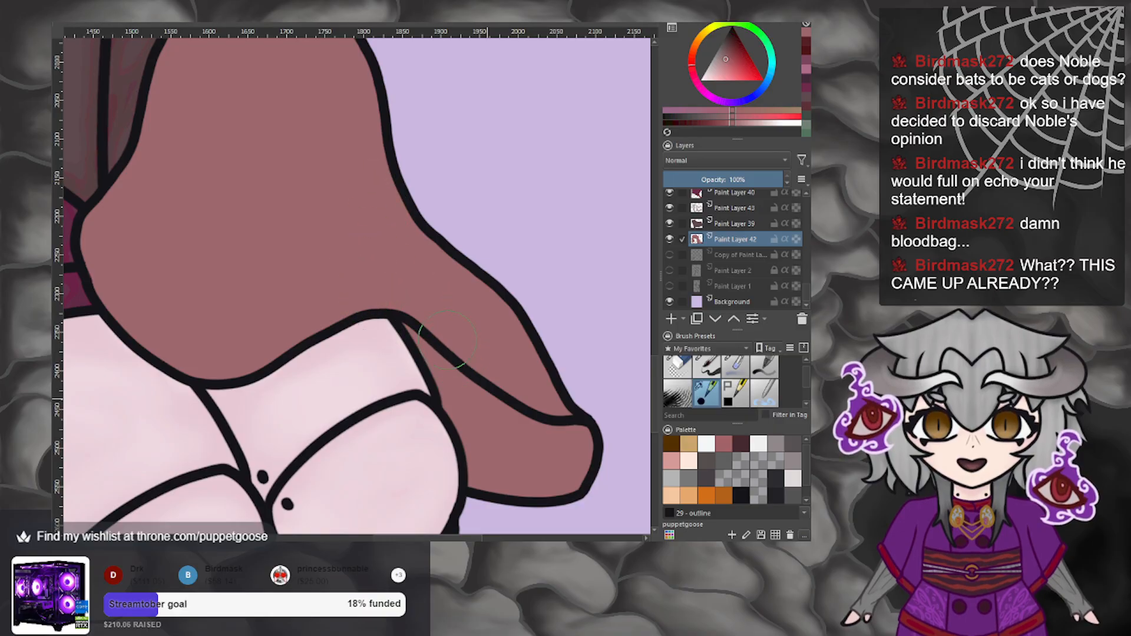
pyautogui.scroll(-3, 462, 354)
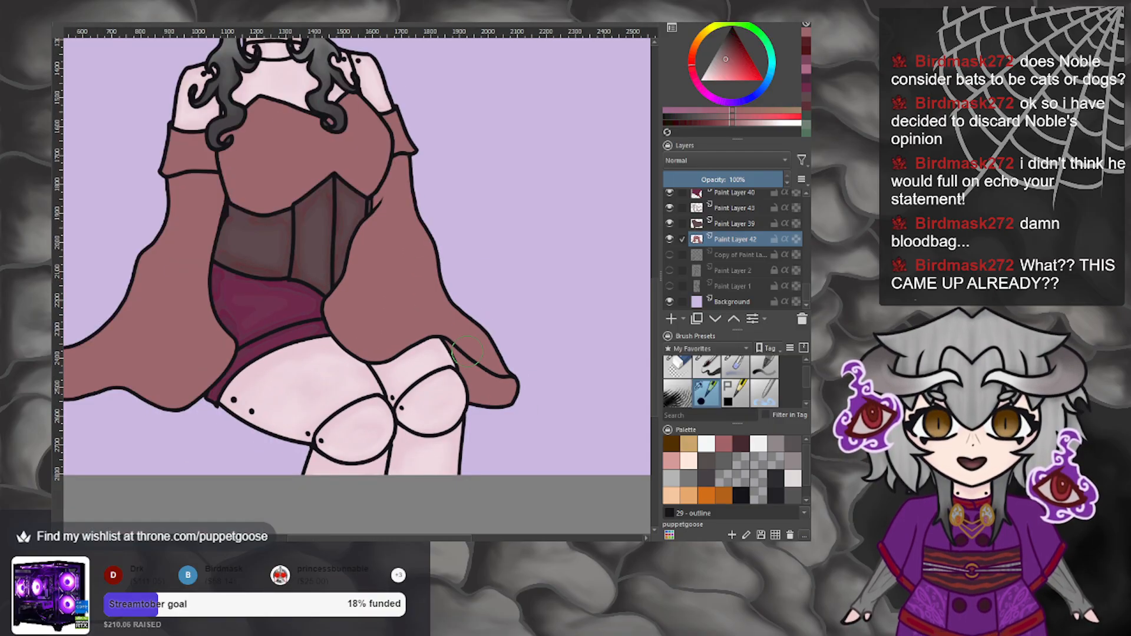
pyautogui.scroll(-5, 466, 353)
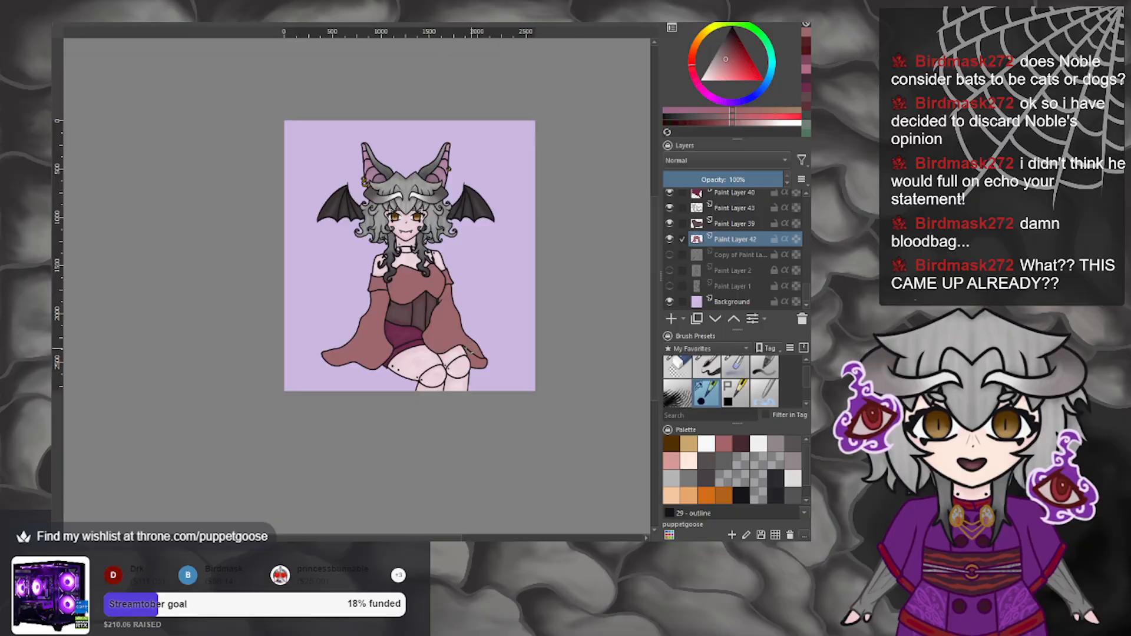
# Select the connected dusty red dress area on Paint Layer 42 and add a new paint layer above it.
pyautogui.scroll(3, 436, 332)
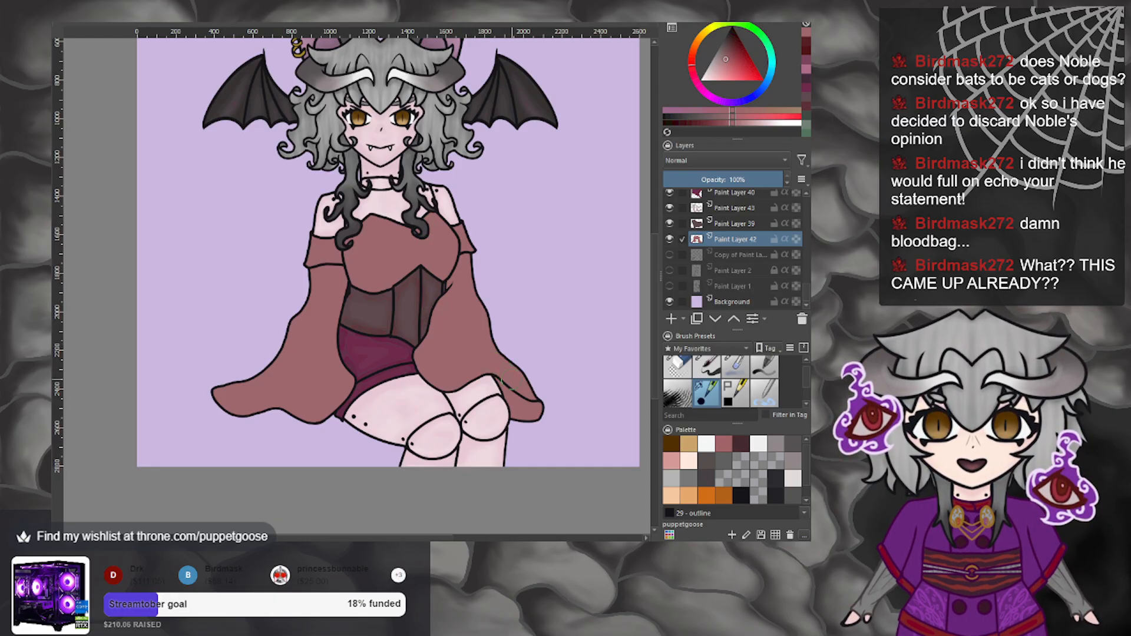
pyautogui.keyDown('ctrl'); pyautogui.scroll(1, 392, 380); pyautogui.keyUp('ctrl')
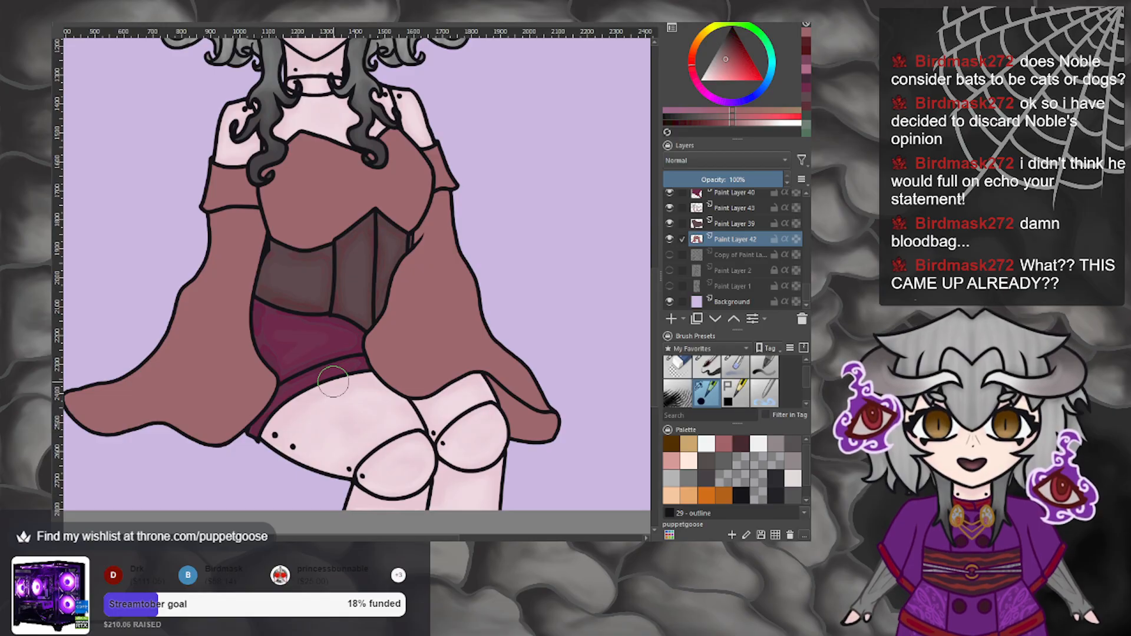
pyautogui.keyDown('ctrl'); pyautogui.scroll(2, 498, 424); pyautogui.keyUp('ctrl')
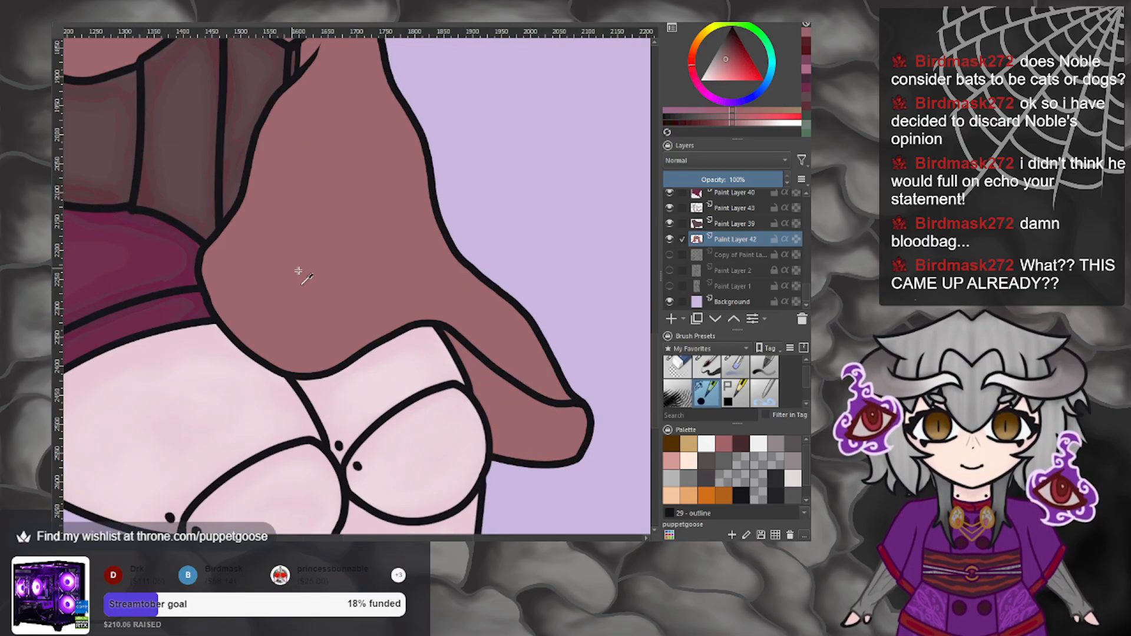
pyautogui.click(318, 270)
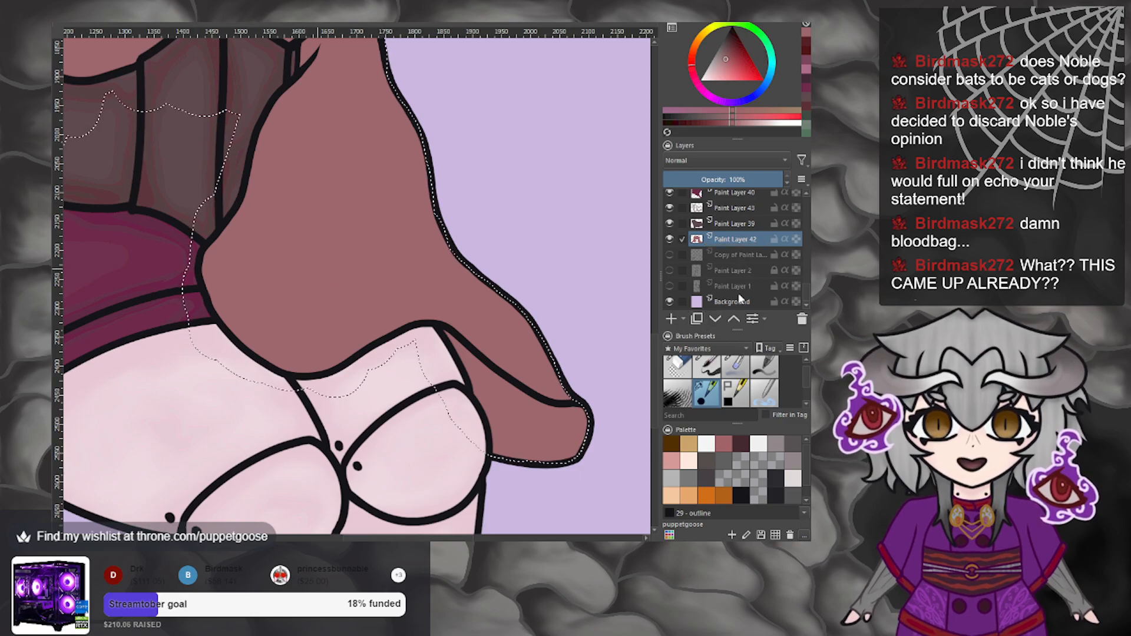
pyautogui.press('Insert')
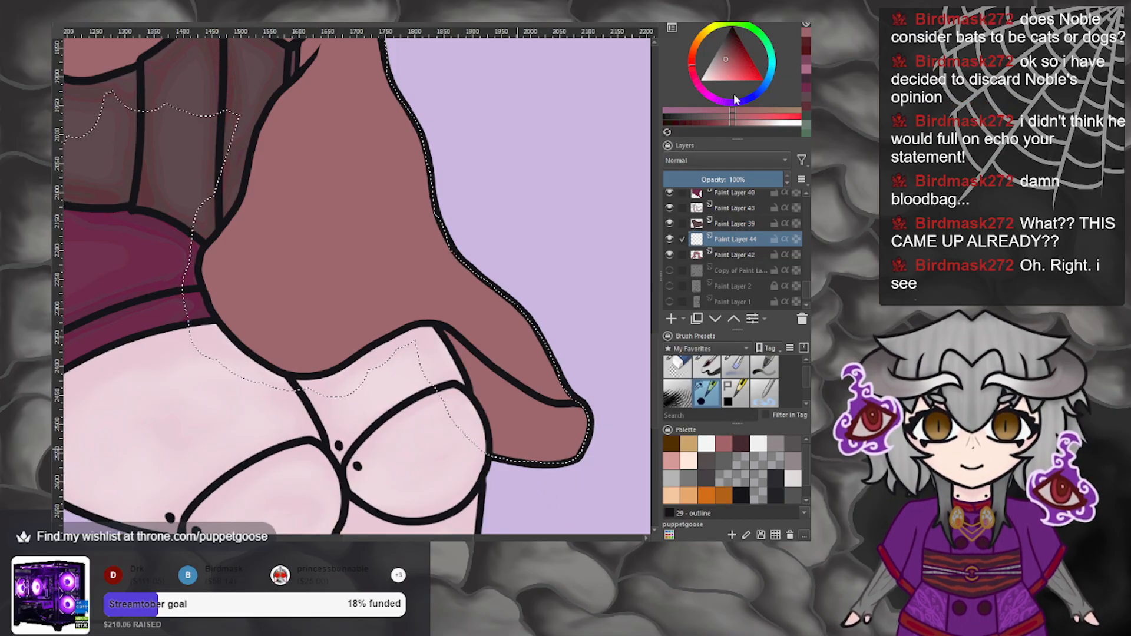
# Shade folds and edges of the sleeves and bodice in a darker dusty red on the new layer, blending them softly.
pyautogui.click(725, 48)
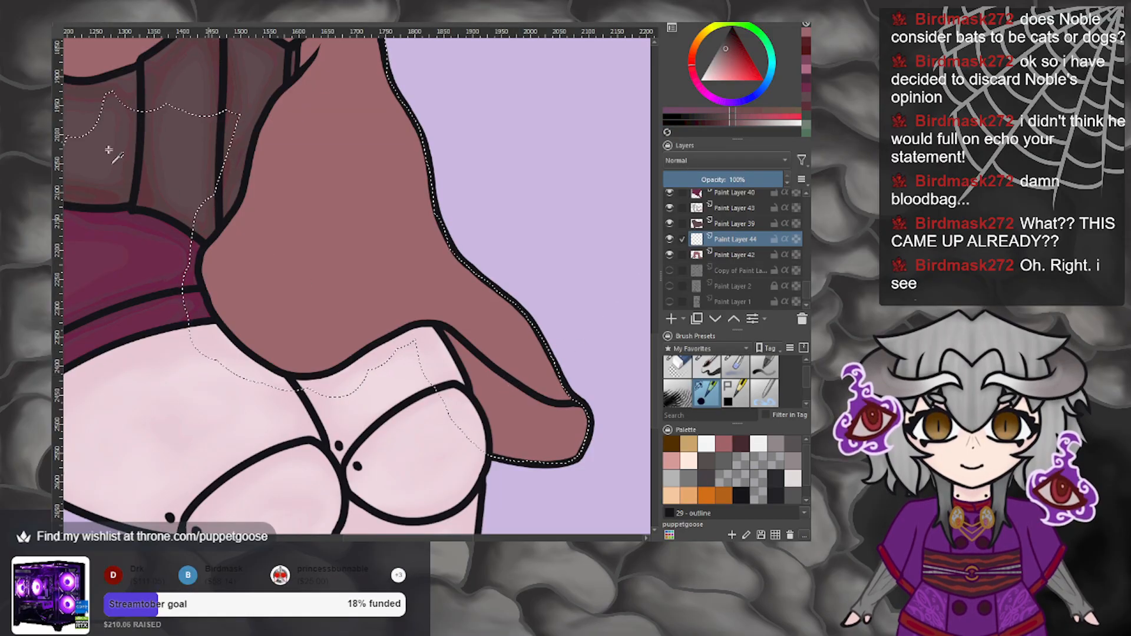
pyautogui.moveTo(506, 423)
pyautogui.mouseDown()
pyautogui.moveTo(459, 367)
pyautogui.moveTo(507, 408)
pyautogui.moveTo(514, 433)
pyautogui.mouseUp()
pyautogui.click(731, 369)
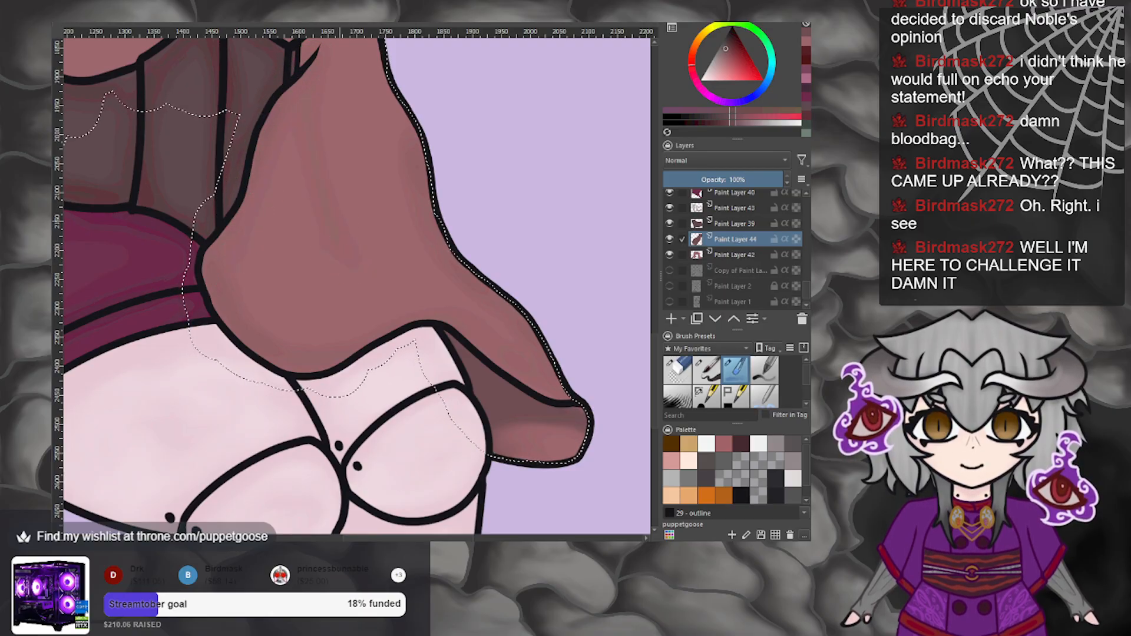
pyautogui.scroll(-4, 436, 347)
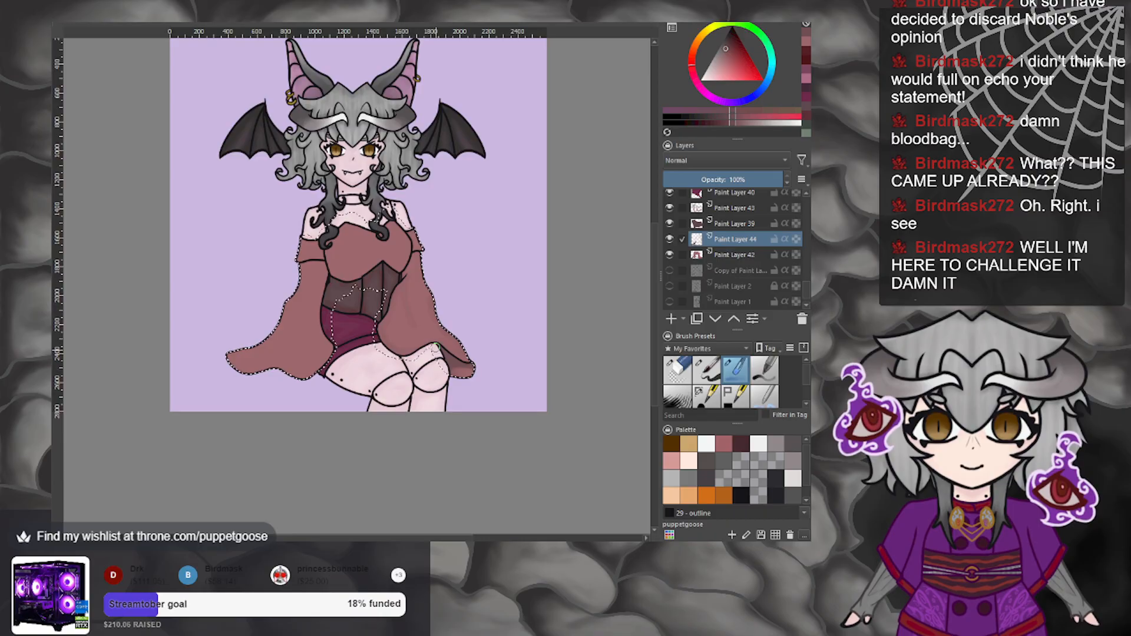
pyautogui.scroll(1, 386, 254)
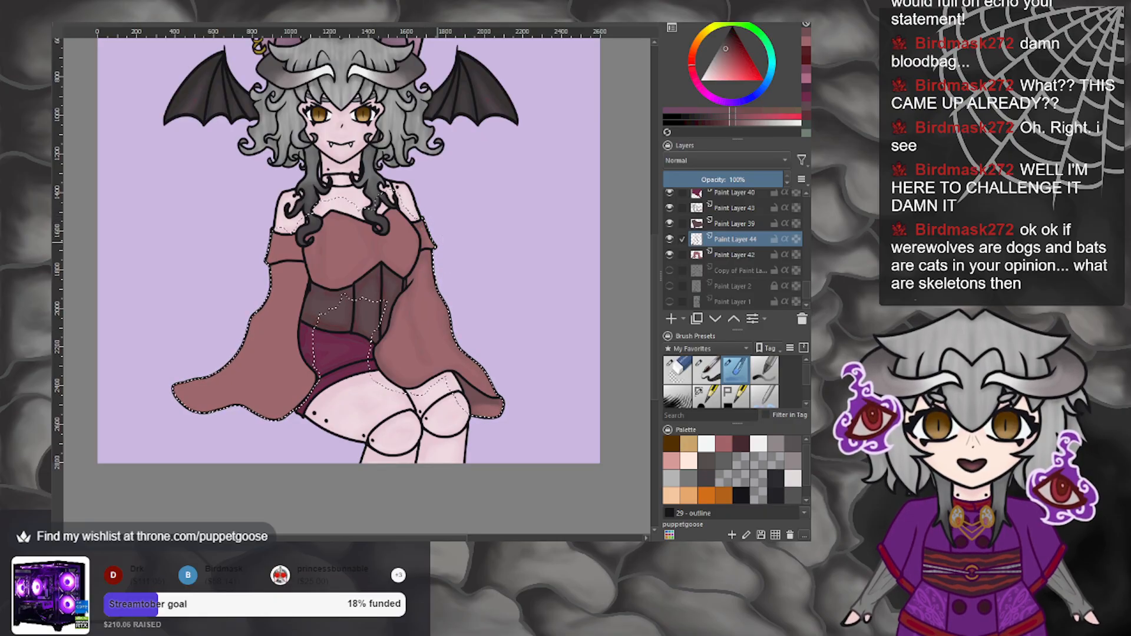
pyautogui.scroll(3, 219, 324)
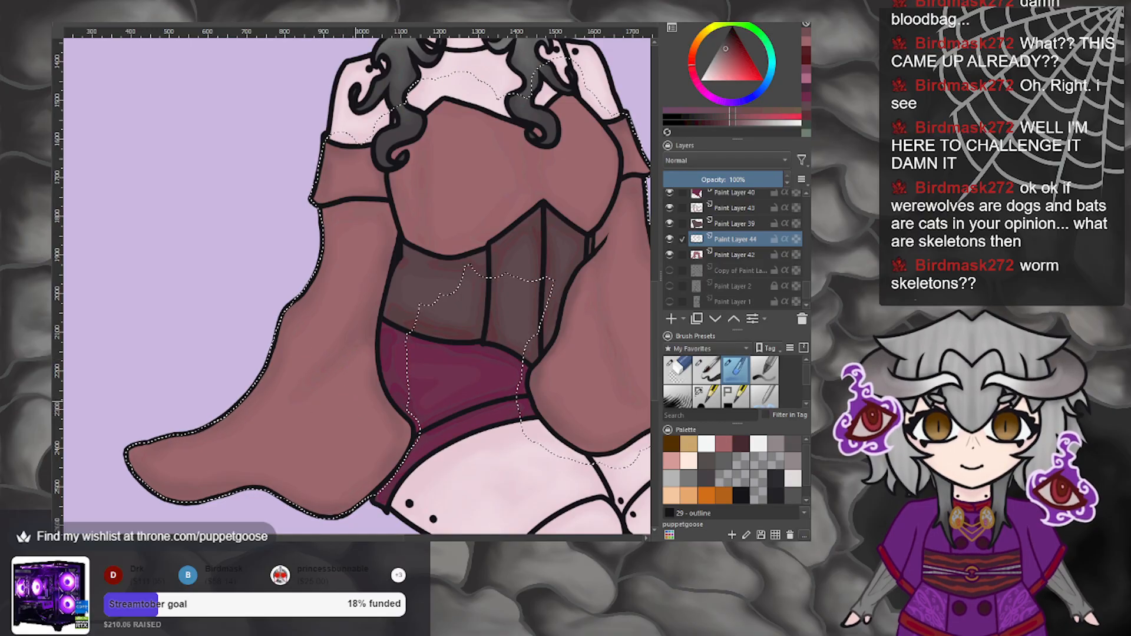
# Flip the canvas view to check the whole shaded illustration and clear the selection around the dress.
pyautogui.press('2')
pyautogui.scroll(2, 377, 410)
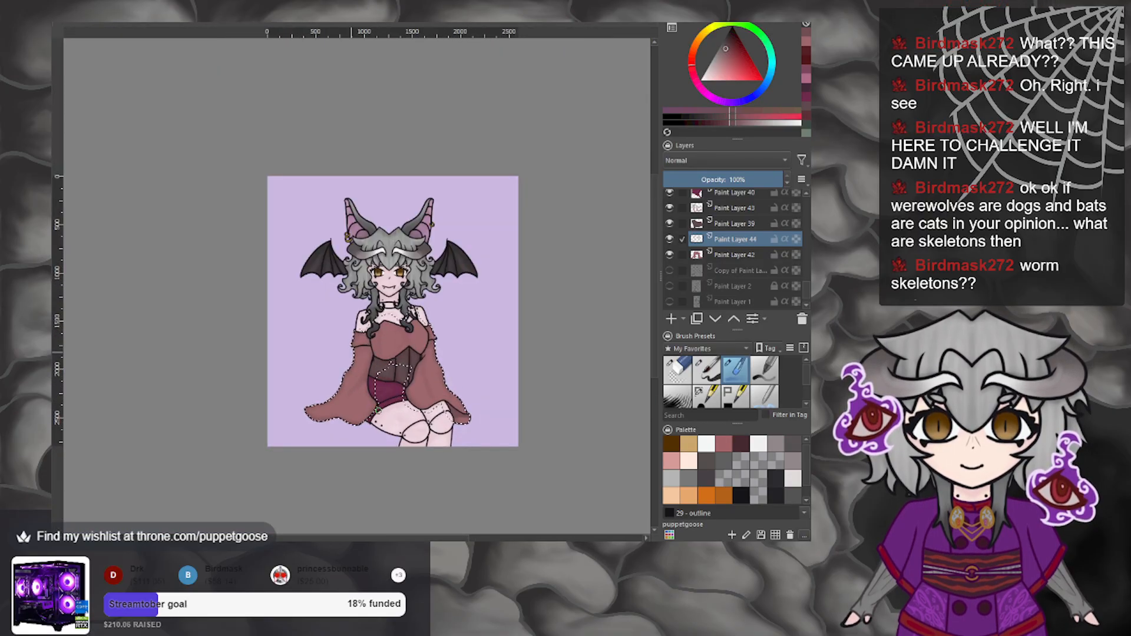
pyautogui.scroll(-1, 378, 411)
pyautogui.scroll(1, 378, 411)
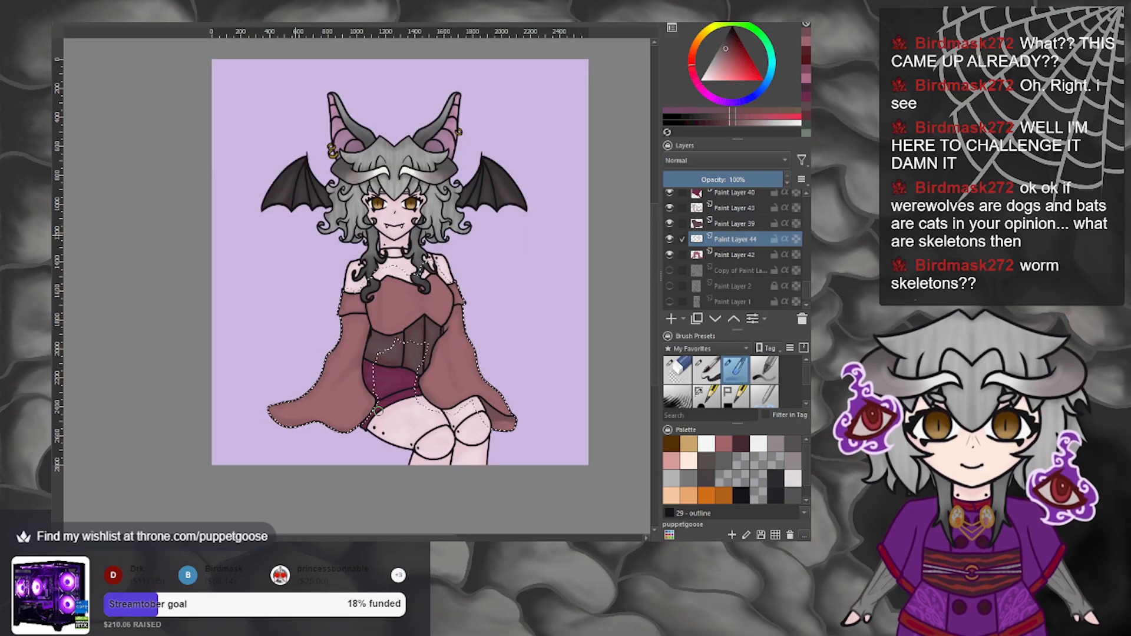
pyautogui.press('m')
pyautogui.scroll(-1, 392, 408)
pyautogui.scroll(1, 364, 400)
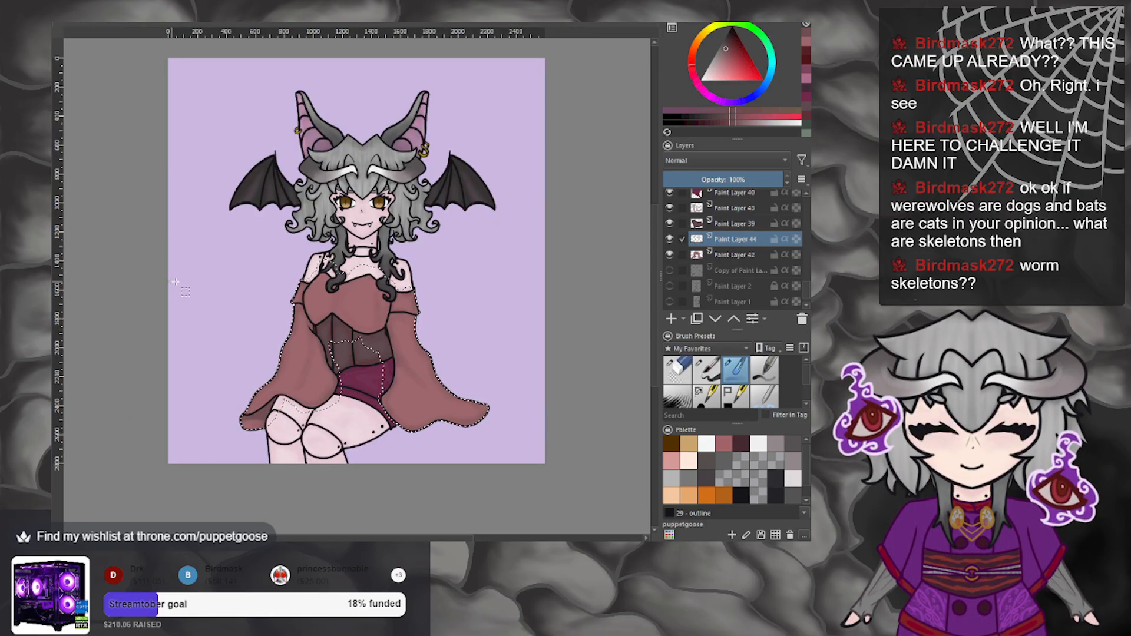
pyautogui.scroll(-1, 475, 325)
pyautogui.scroll(-1, 475, 326)
pyautogui.scroll(1, 396, 304)
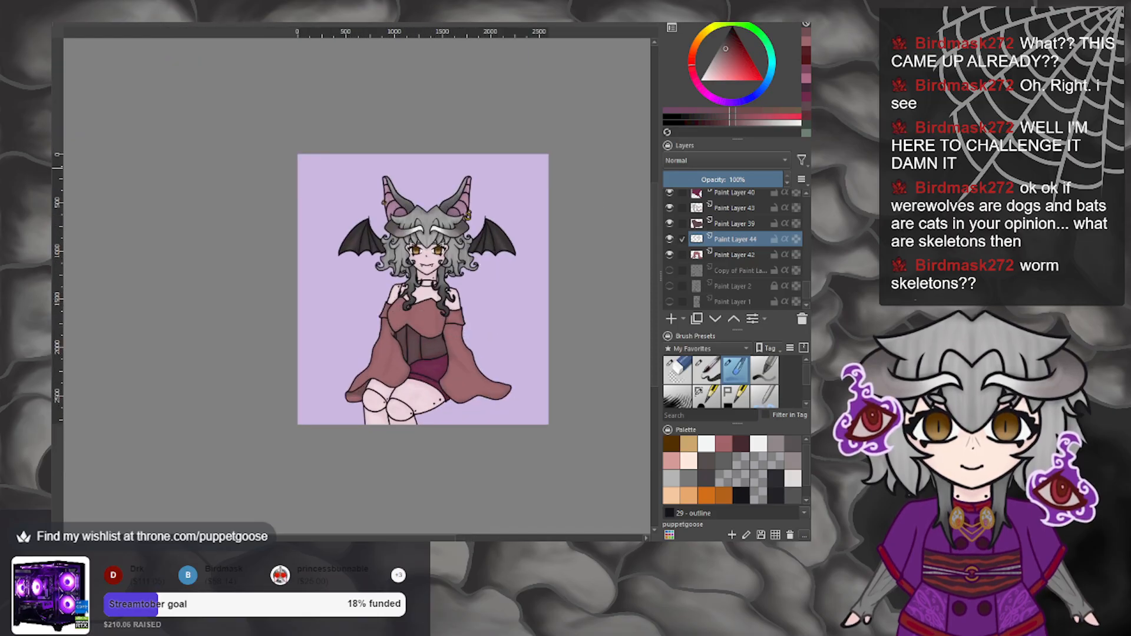
# Mix a muted orange-tan painting colour by adjusting its hue, saturation and brightness.
pyautogui.moveTo(699, 50); pyautogui.dragTo(700, 40)
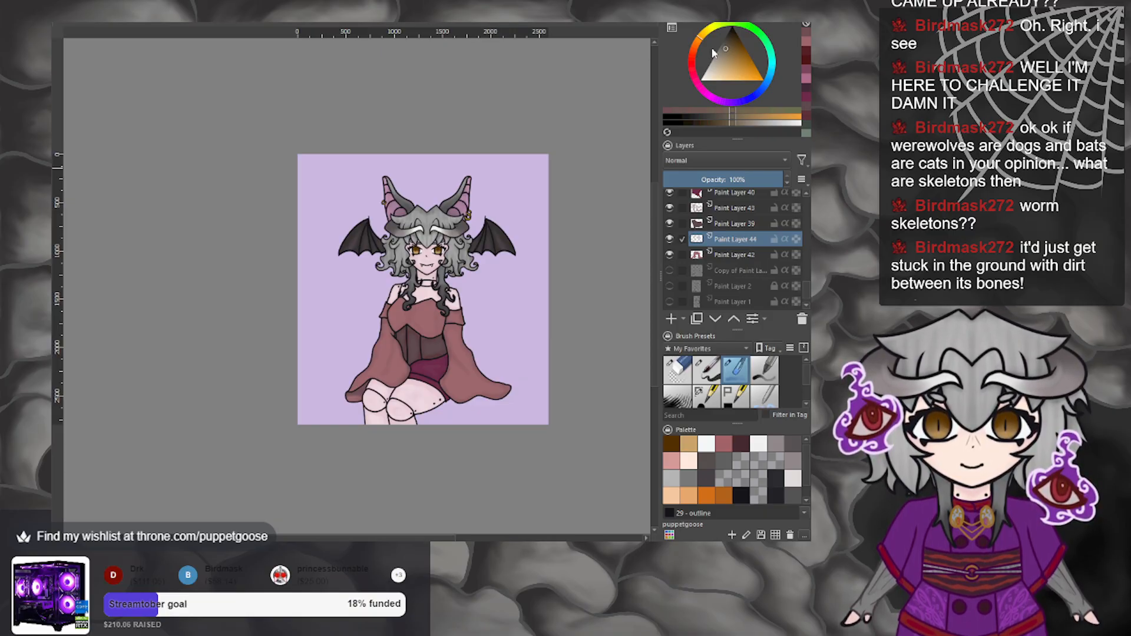
pyautogui.click(729, 63)
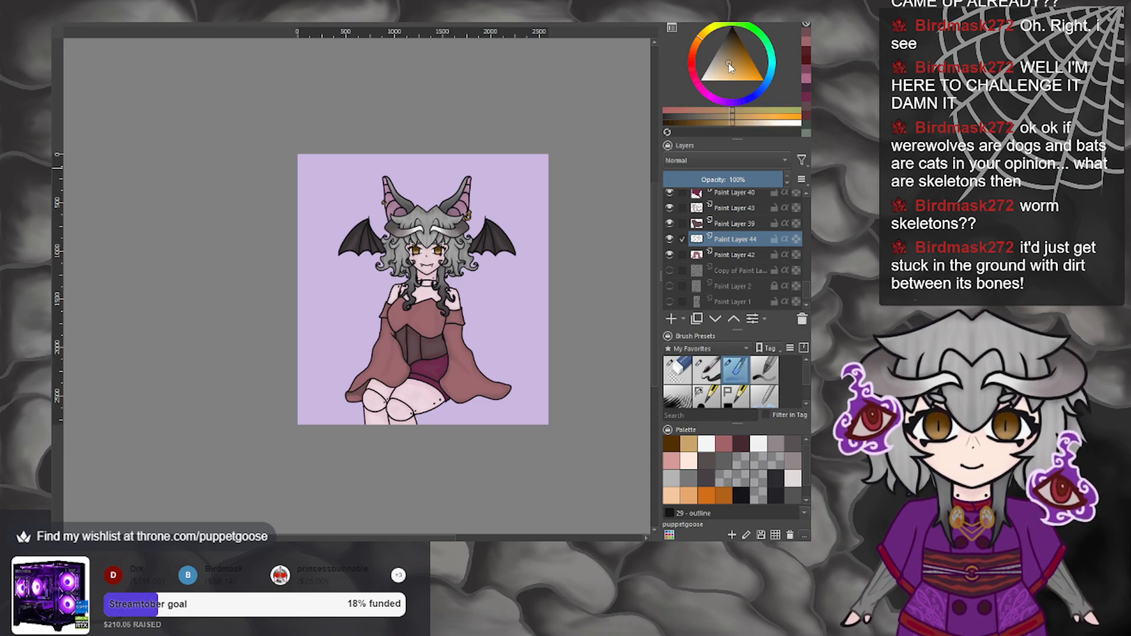
pyautogui.click(724, 66)
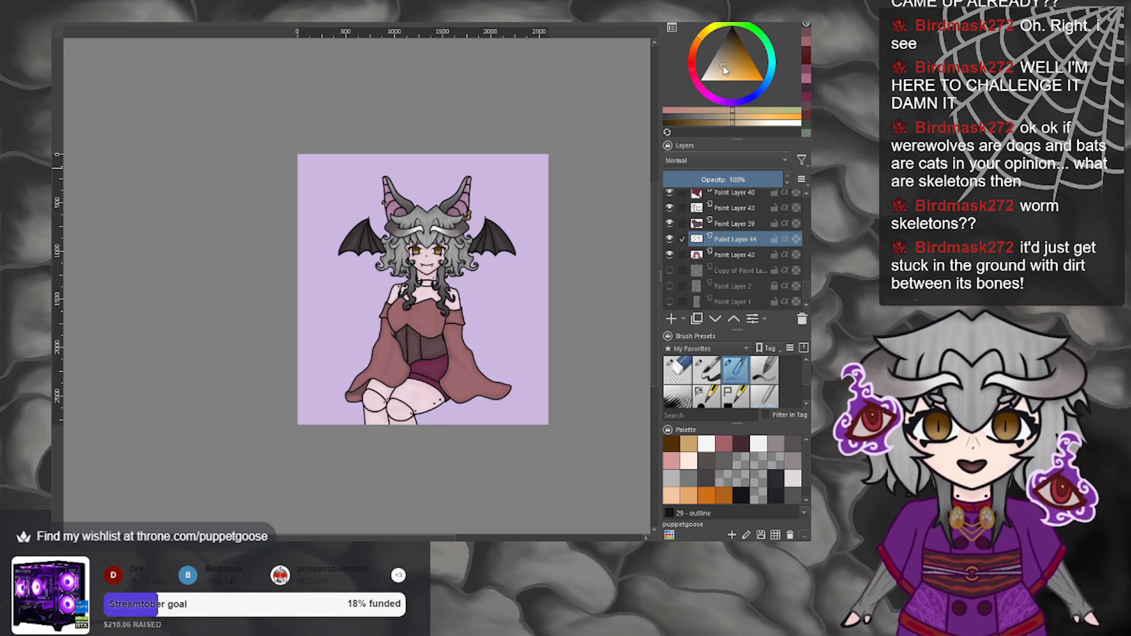
pyautogui.scroll(1, 415, 341)
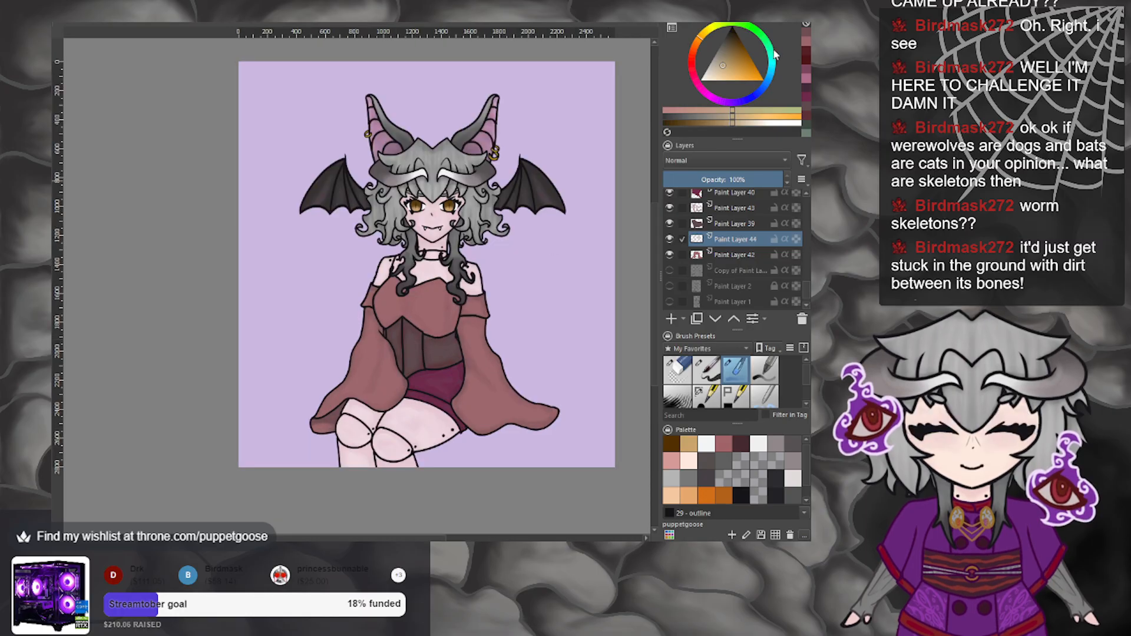
pyautogui.click(721, 59)
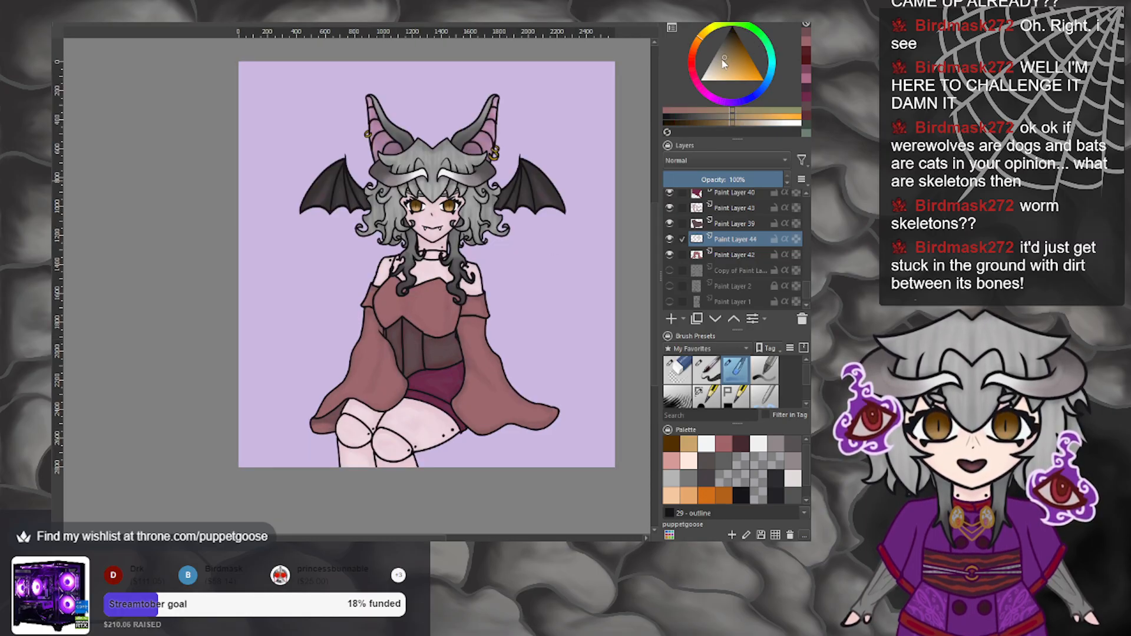
pyautogui.click(724, 69)
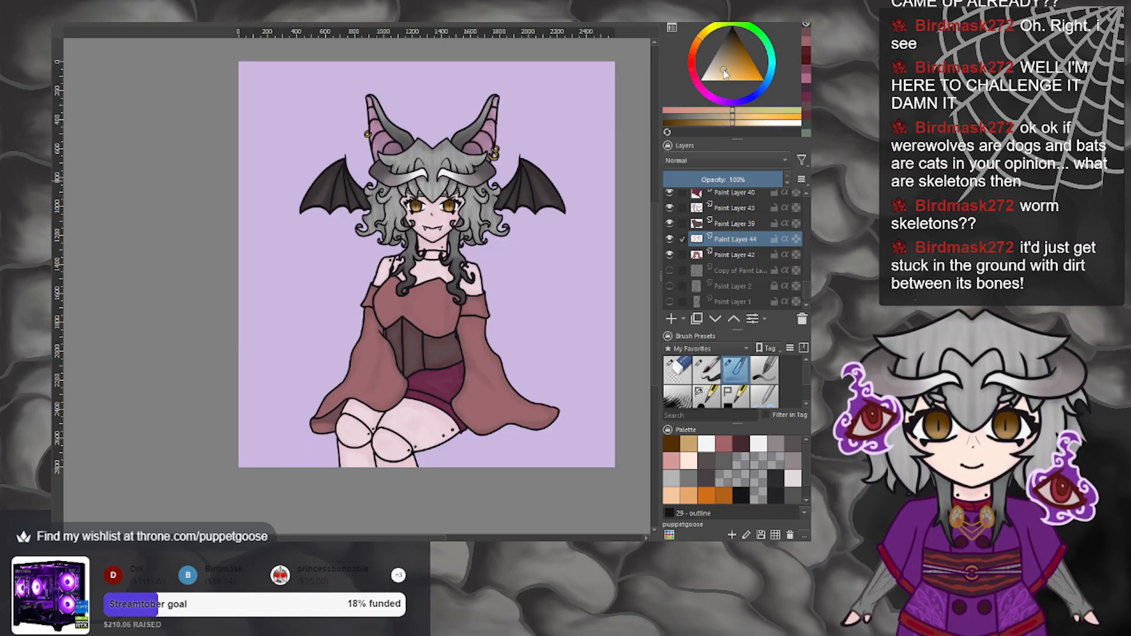
pyautogui.click(695, 52)
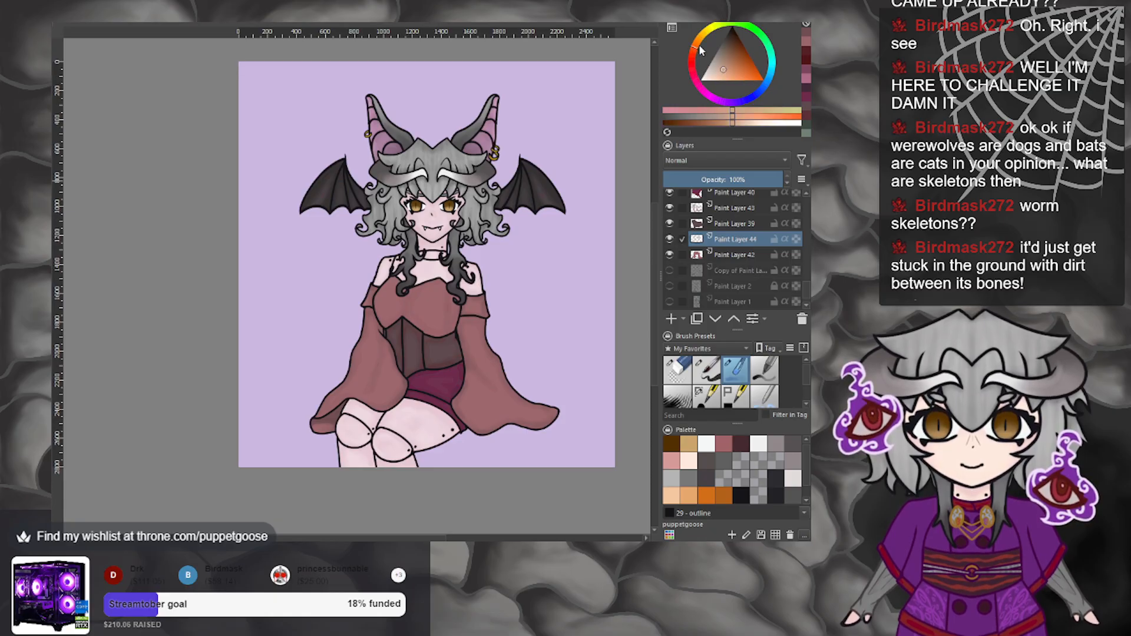
pyautogui.click(696, 44)
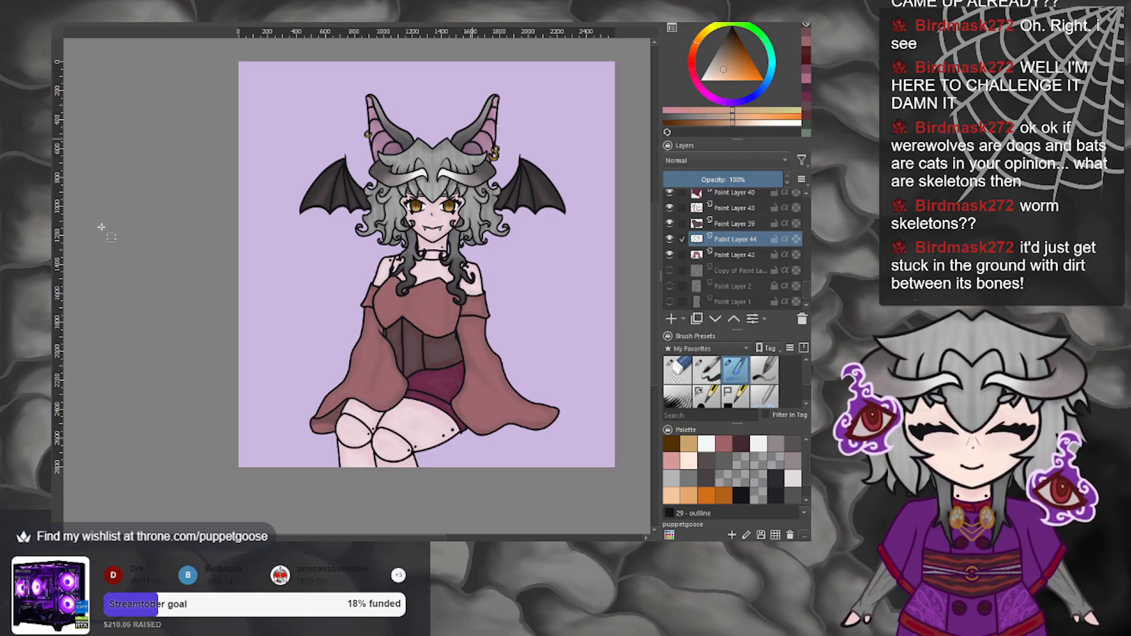
# Fill the Background layer behind the character with the muted orange-tan.
pyautogui.scroll(-1, 734, 273)
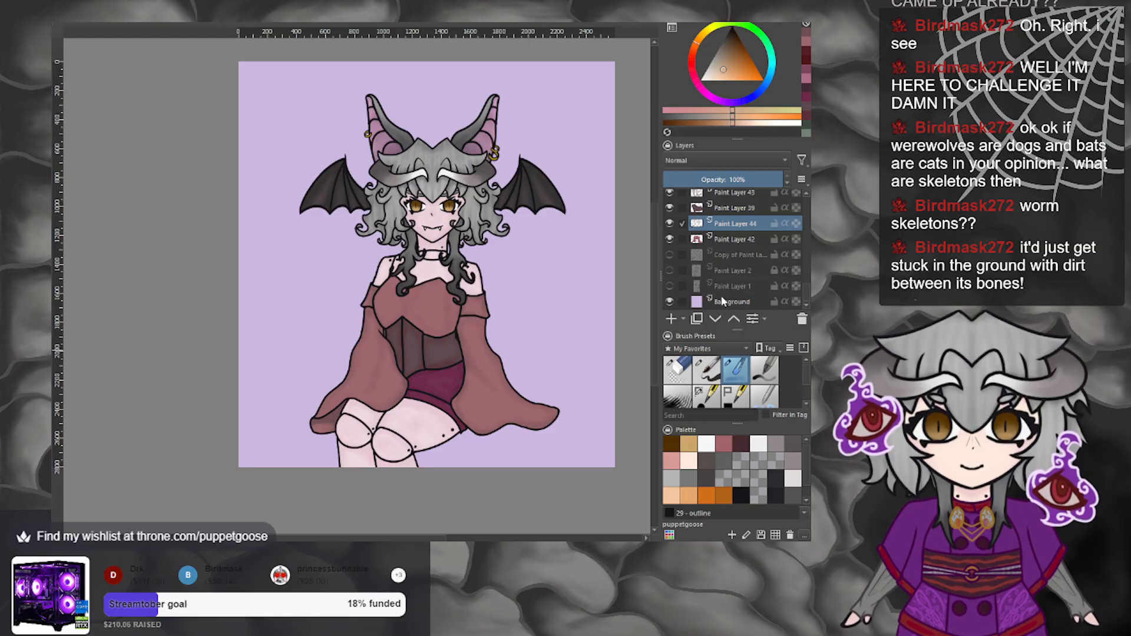
pyautogui.click(733, 301)
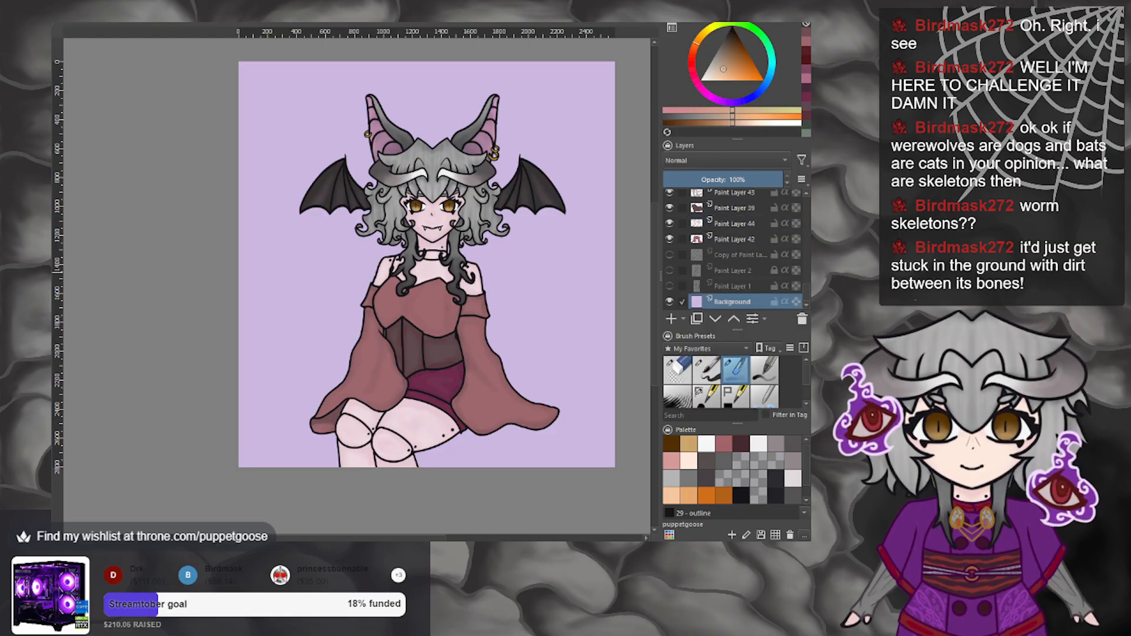
pyautogui.click(297, 236)
pyautogui.scroll(-1, 296, 234)
pyautogui.scroll(1, 296, 234)
pyautogui.scroll(1, 521, 255)
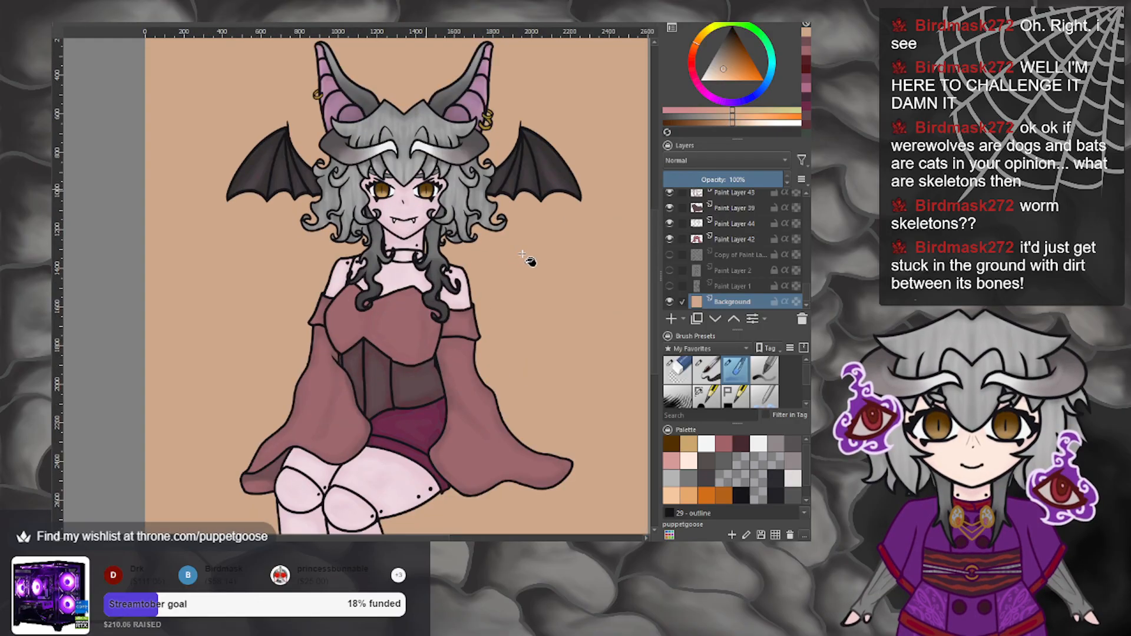
# Pick a paler, less saturated tan and refill the Background layer with it.
pyautogui.click(719, 74)
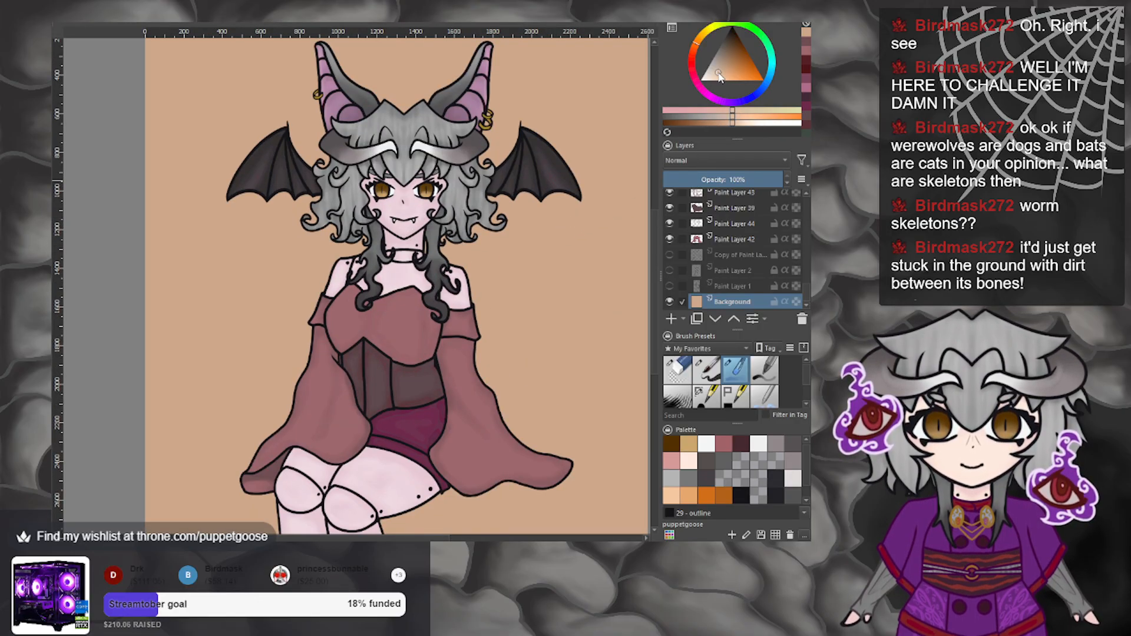
pyautogui.click(451, 200)
pyautogui.scroll(-1, 459, 203)
pyautogui.scroll(-1, 469, 203)
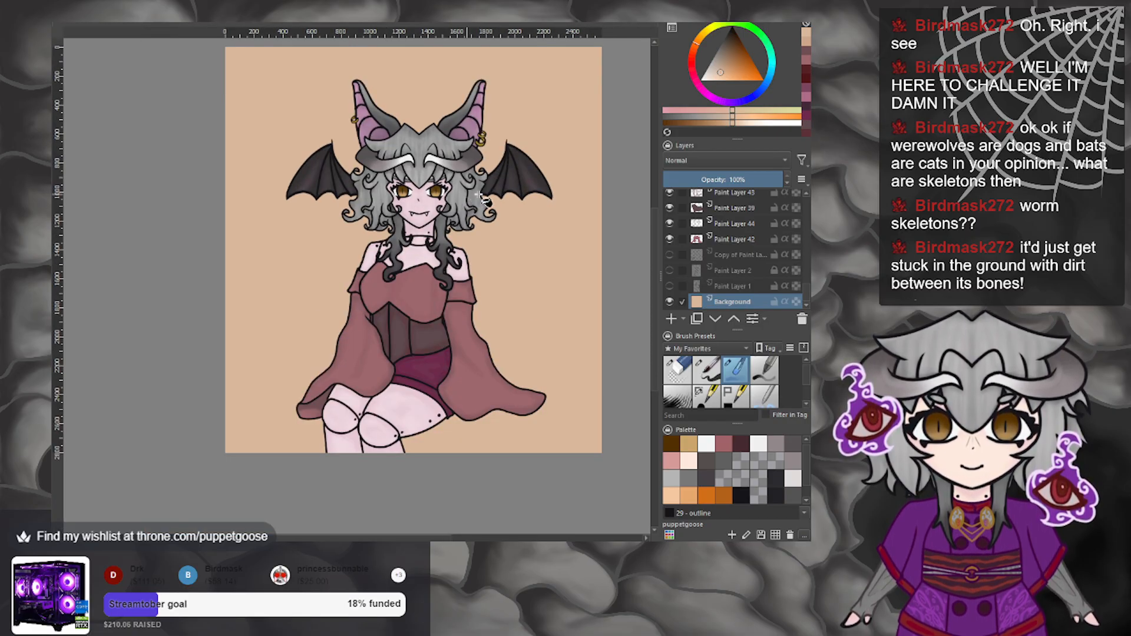
pyautogui.scroll(-1, 560, 300)
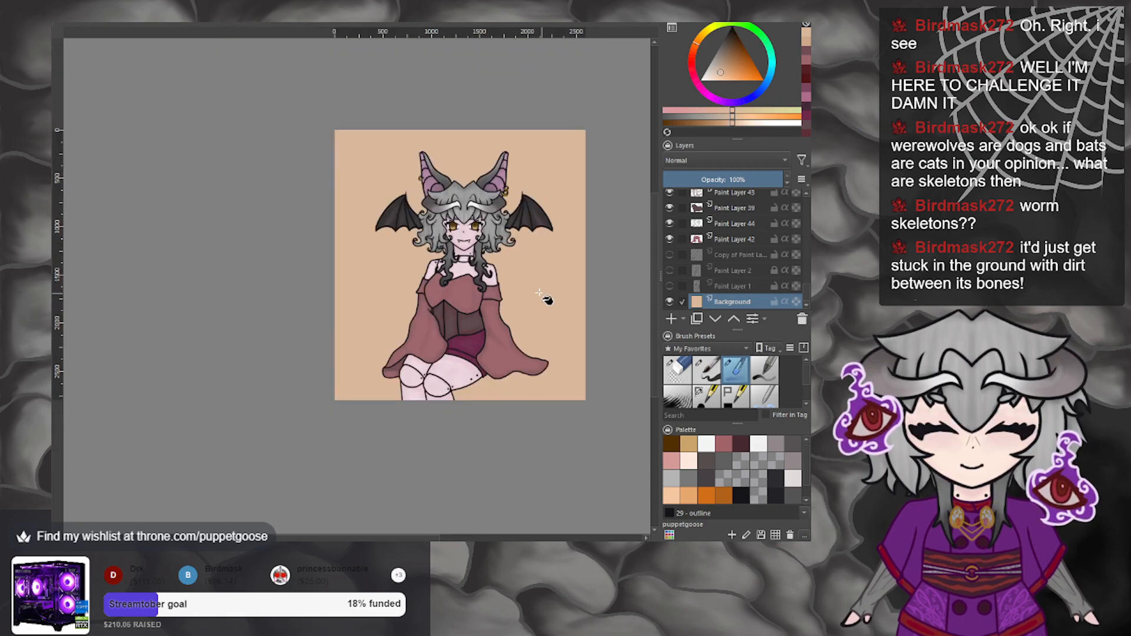
pyautogui.scroll(1, 545, 298)
pyautogui.scroll(-1, 405, 275)
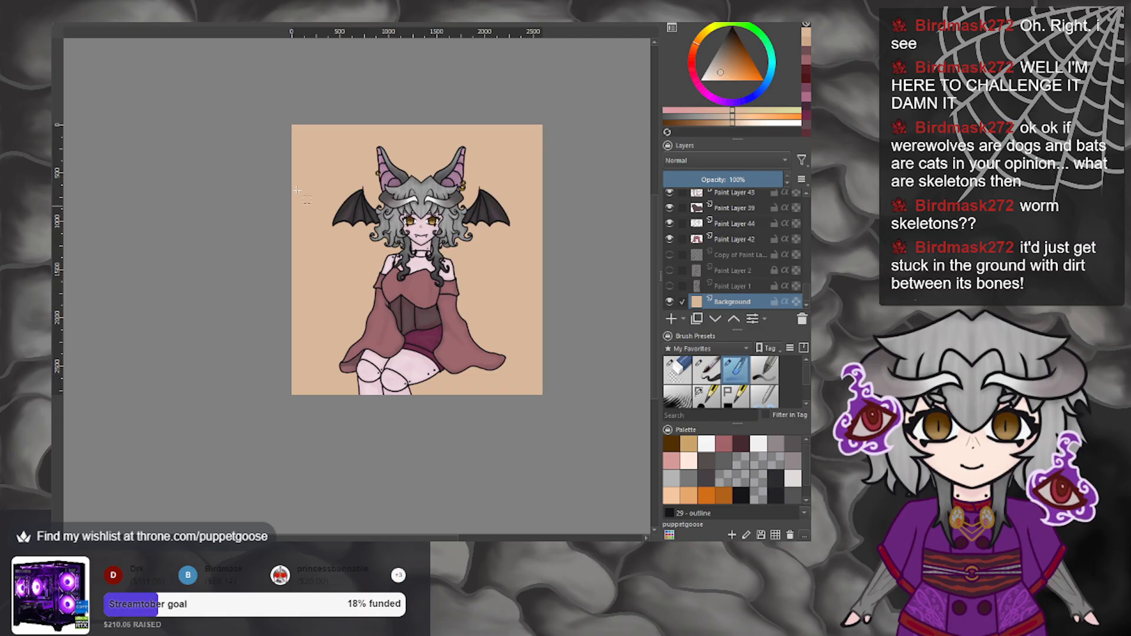
# Draw a rectangular selection closely framing the whole character from above the horns to the canvas's lower edge.
pyautogui.moveTo(323, 136); pyautogui.dragTo(529, 389)
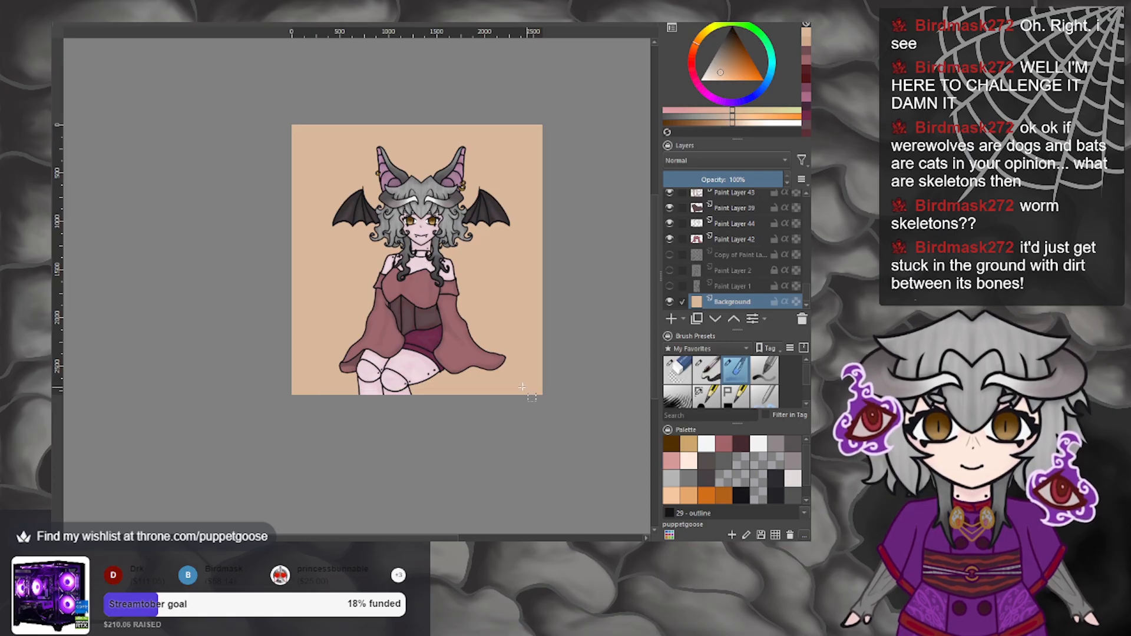
pyautogui.scroll(2, 474, 370)
pyautogui.scroll(-4, 270, 159)
pyautogui.scroll(1, 249, 81)
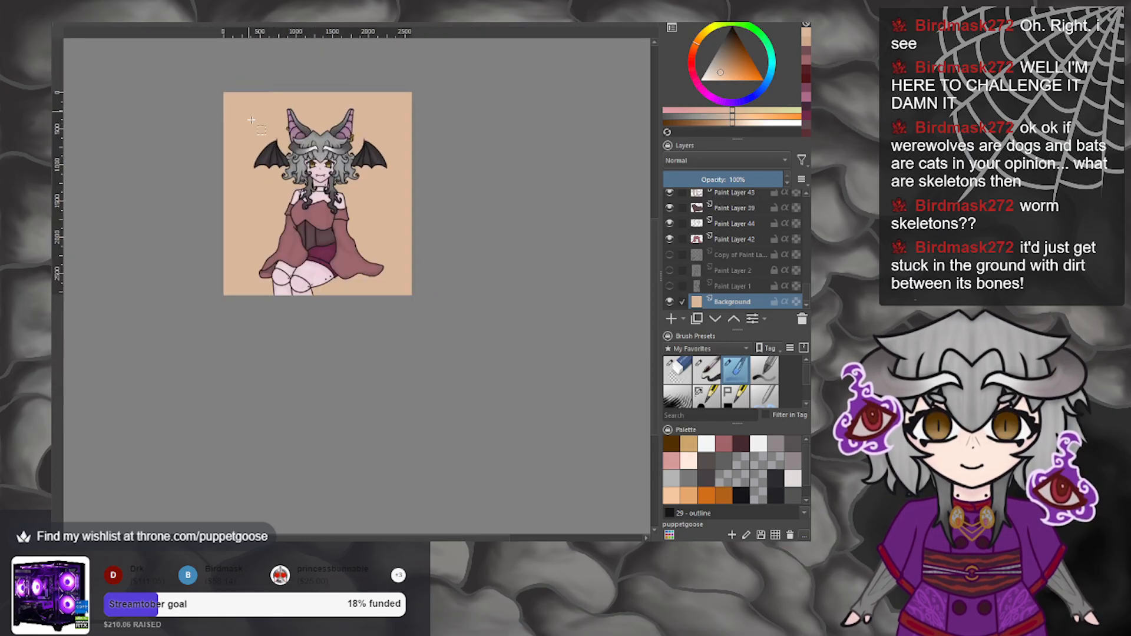
pyautogui.moveTo(251, 112); pyautogui.dragTo(387, 287)
pyautogui.scroll(2, 261, 120)
pyautogui.moveTo(234, 91); pyautogui.dragTo(329, 274)
pyautogui.moveTo(285, 205); pyautogui.dragTo(438, 406)
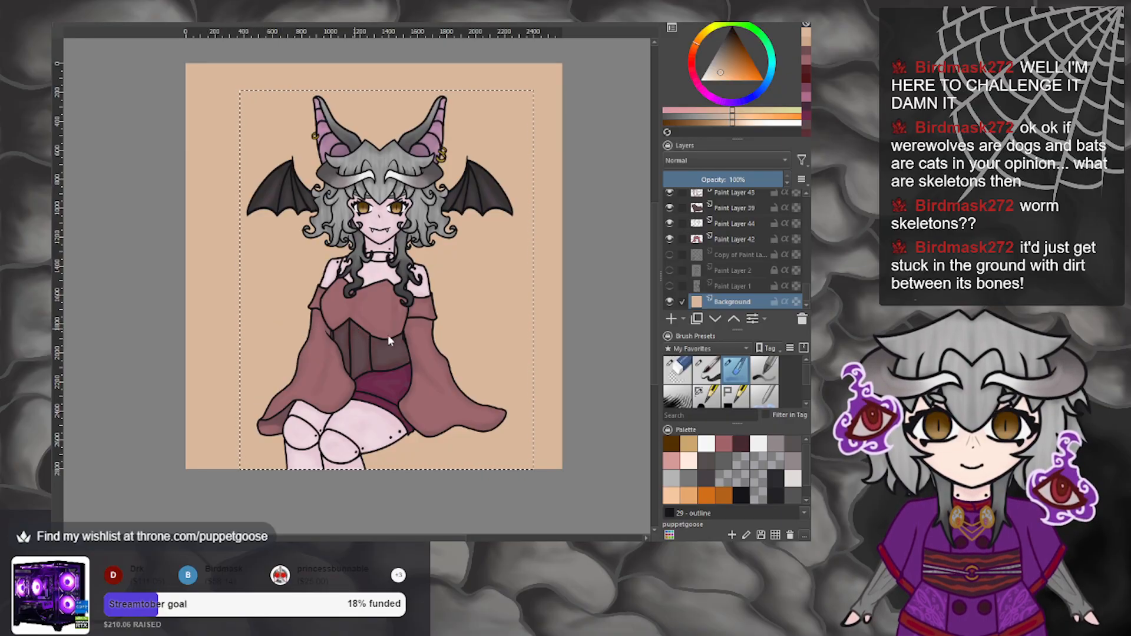
# Crop the canvas to the selected area and clear the selection.
pyautogui.hotkey('ctrl', 't')
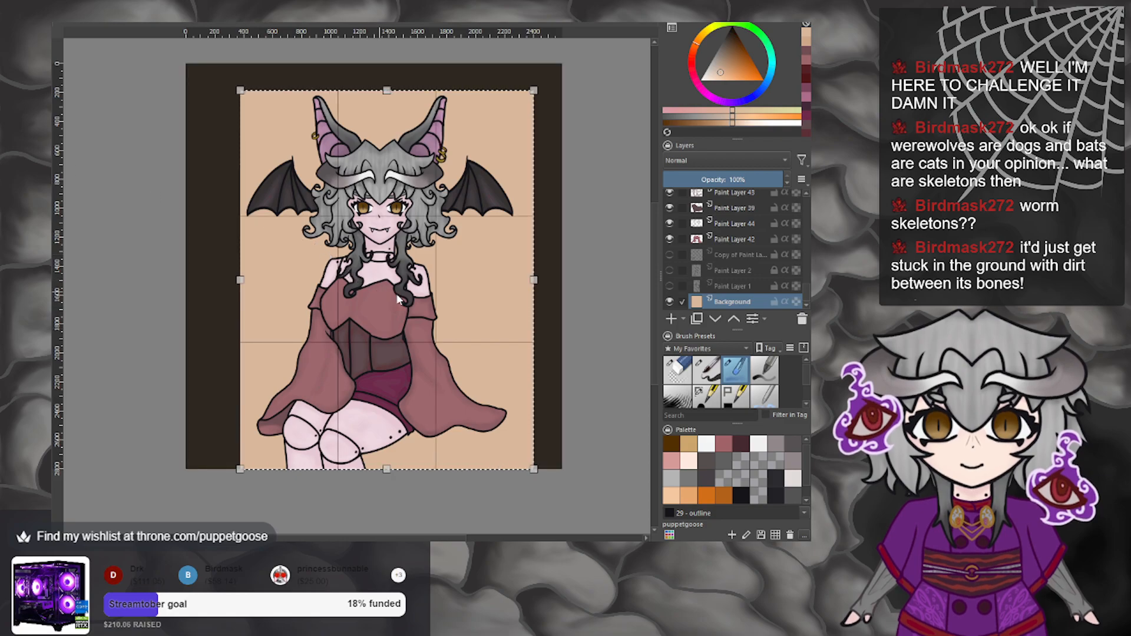
pyautogui.press('c')
pyautogui.press('Return')
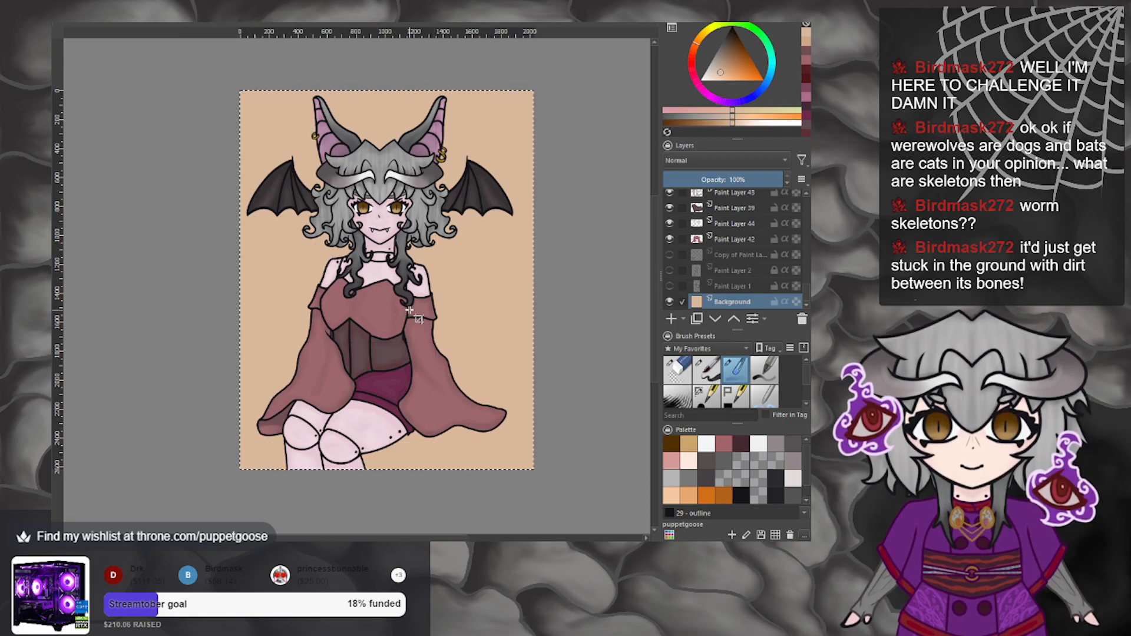
pyautogui.hotkey('ctrl', 'shift', 'a')
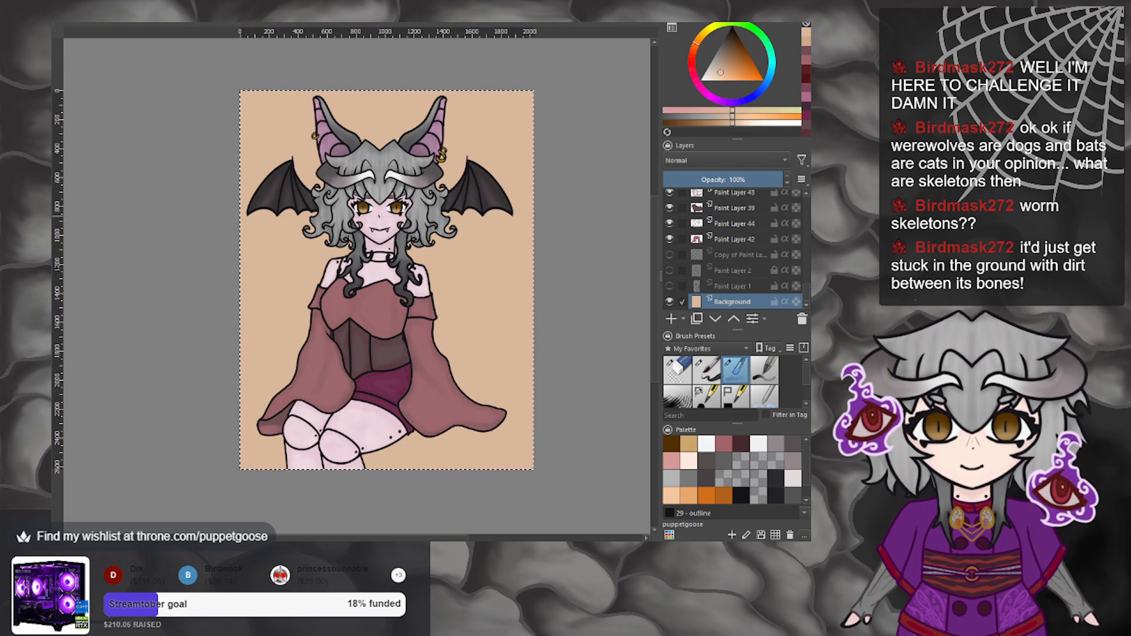
pyautogui.scroll(1, 306, 327)
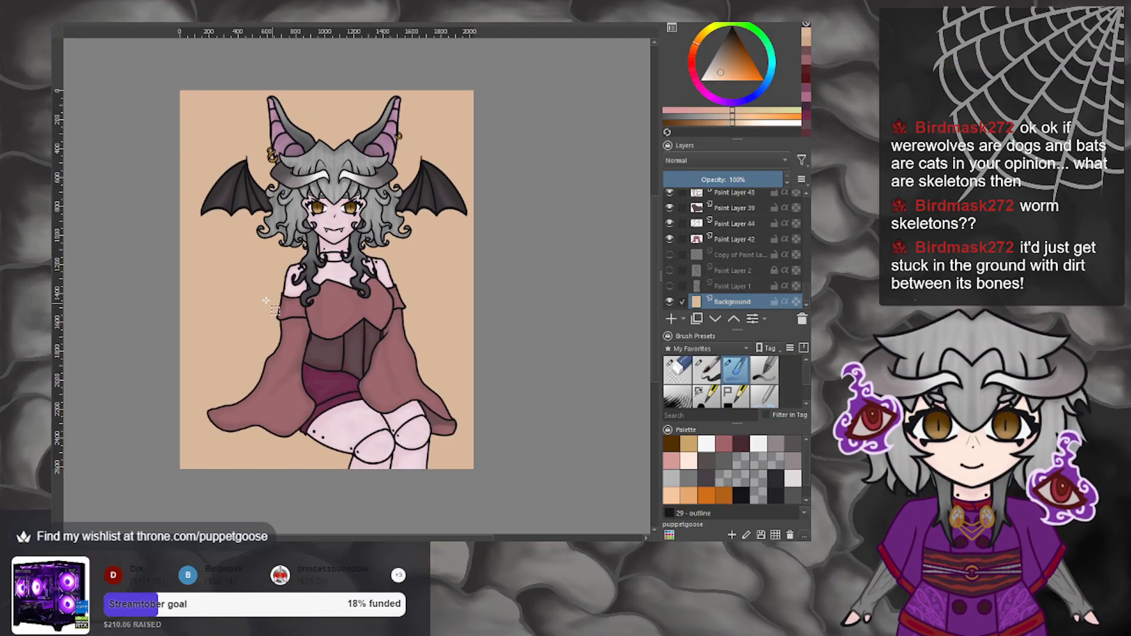
# Add a new paint layer above all the others and choose the painting brush preset with a muted orange colour.
pyautogui.scroll(2, 214, 291)
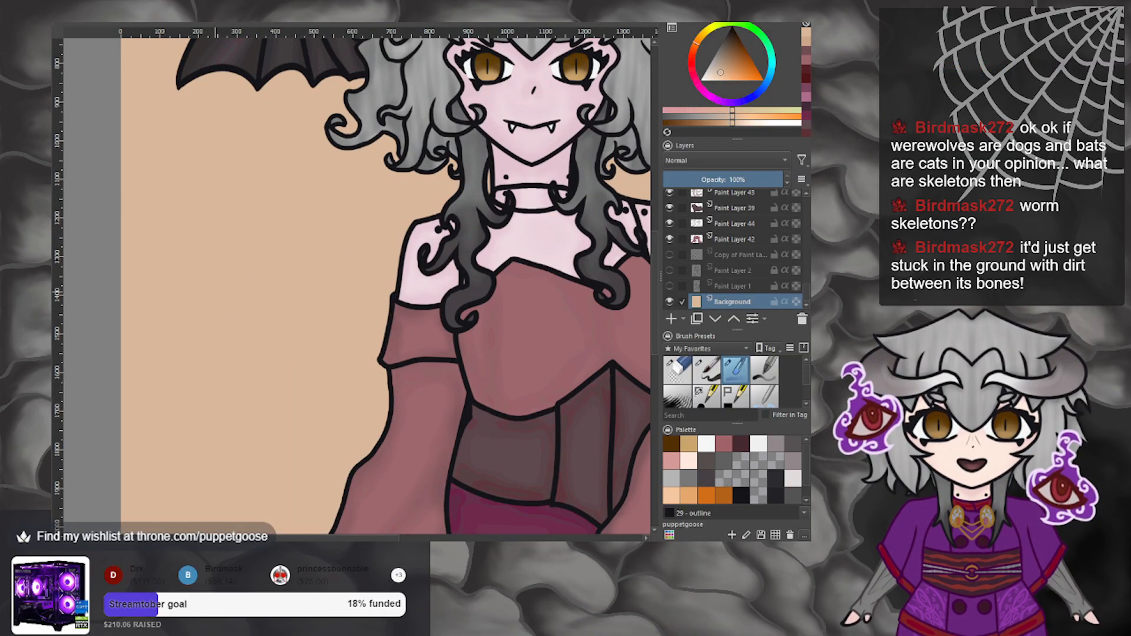
pyautogui.scroll(5, 749, 238)
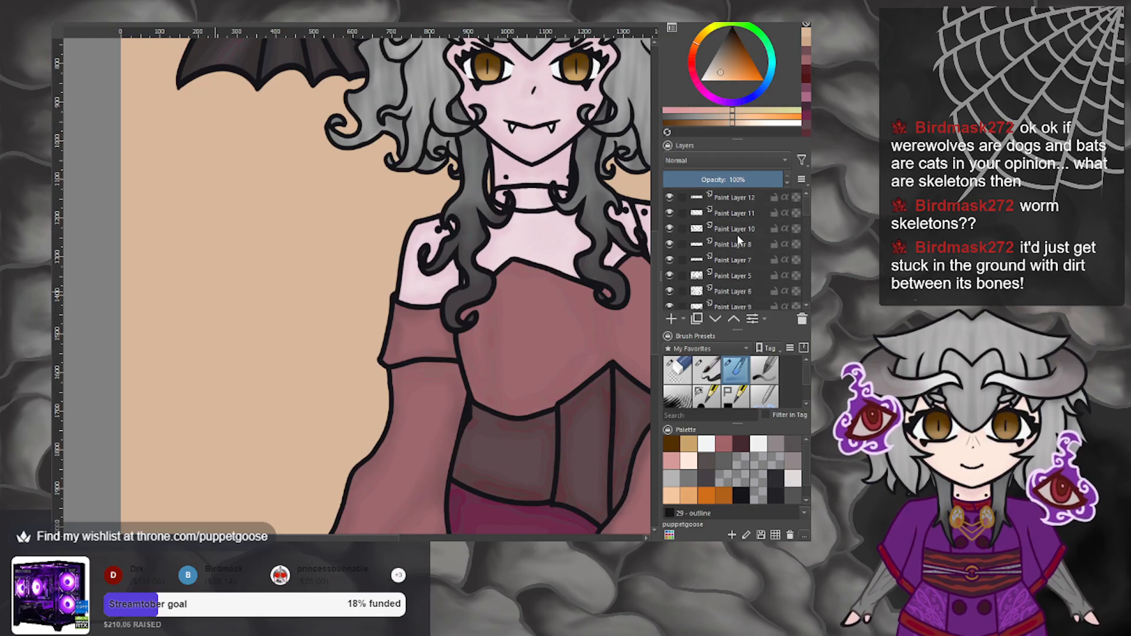
pyautogui.click(737, 199)
pyautogui.click(672, 319)
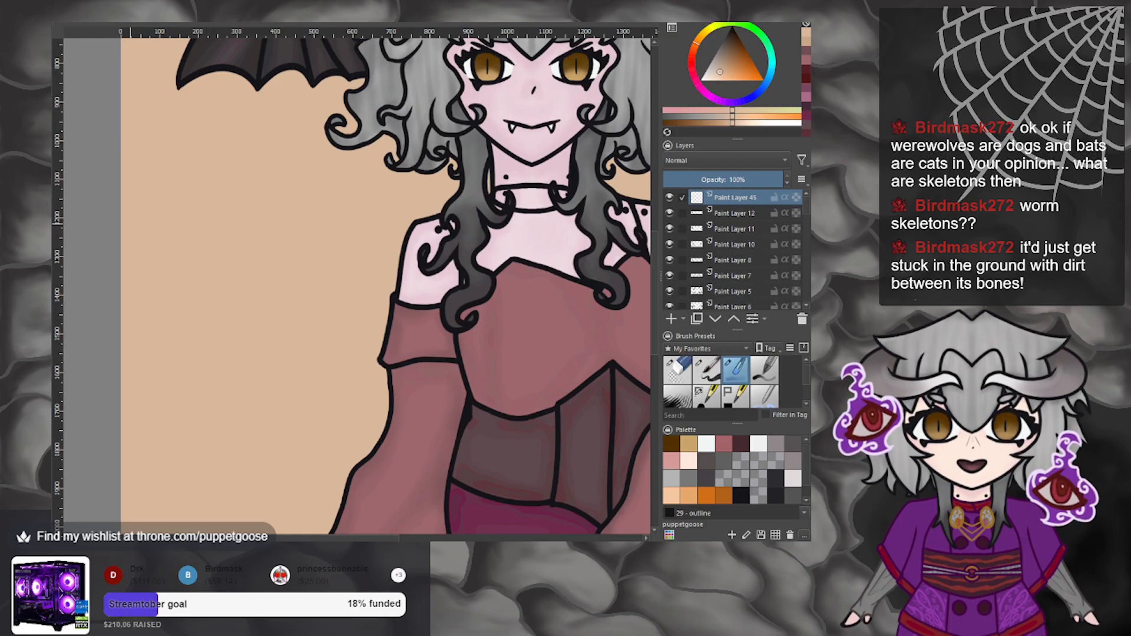
pyautogui.click(707, 380)
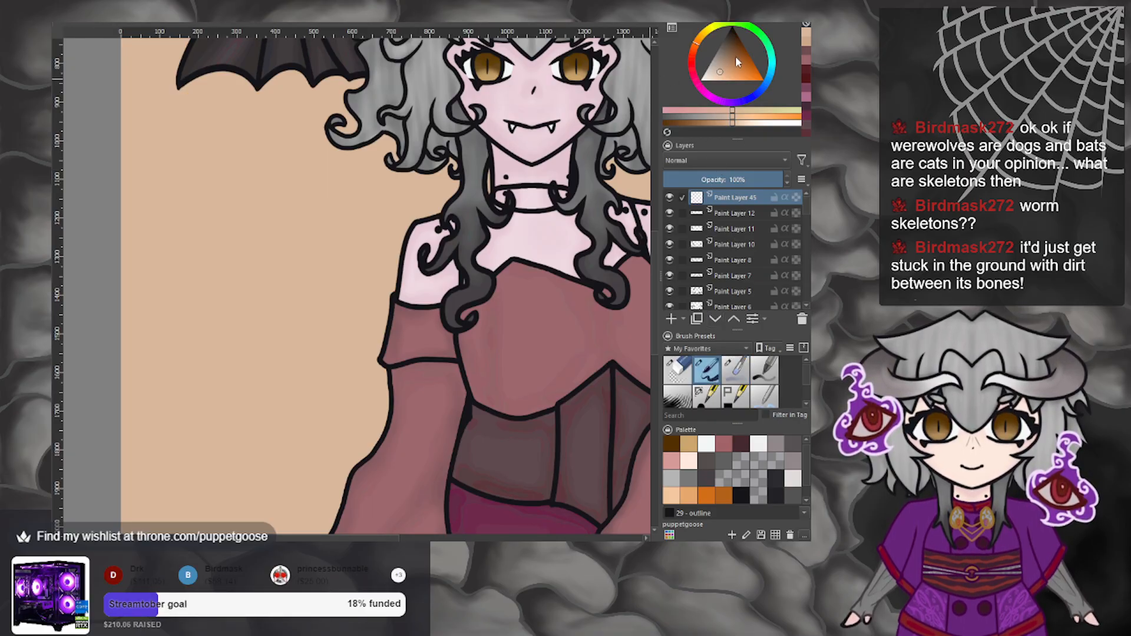
pyautogui.click(734, 64)
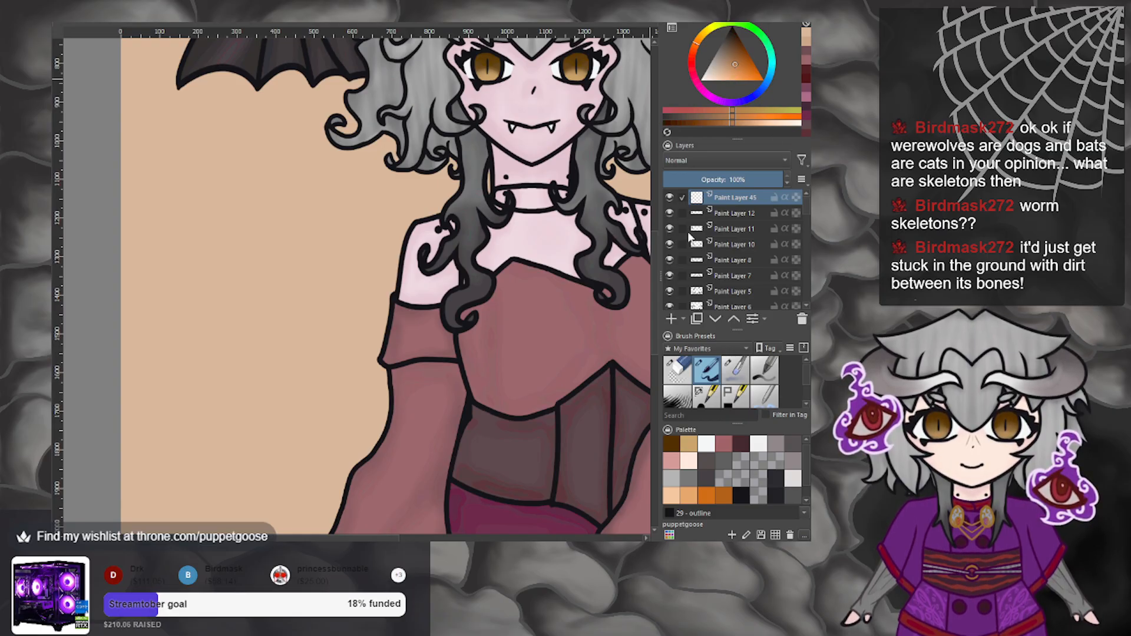
# Paint a solid heart in the grey Color 28 on the empty background beside the character's shoulder.
pyautogui.scroll(-1, 595, 235)
pyautogui.scroll(-3, 599, 241)
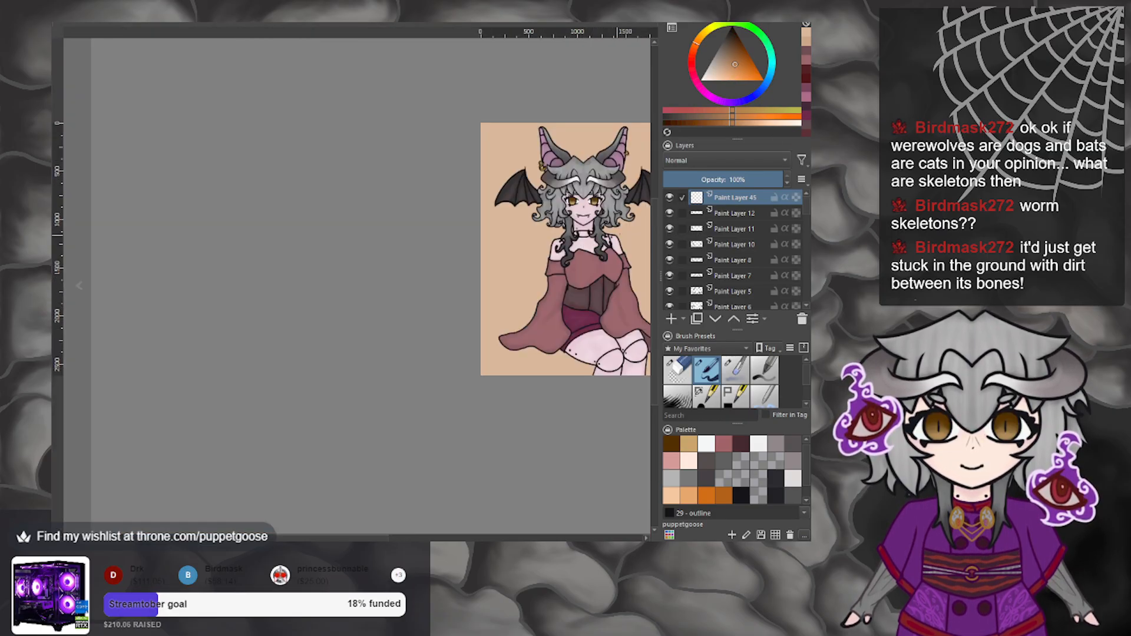
pyautogui.scroll(-2, 574, 259)
pyautogui.scroll(2, 613, 259)
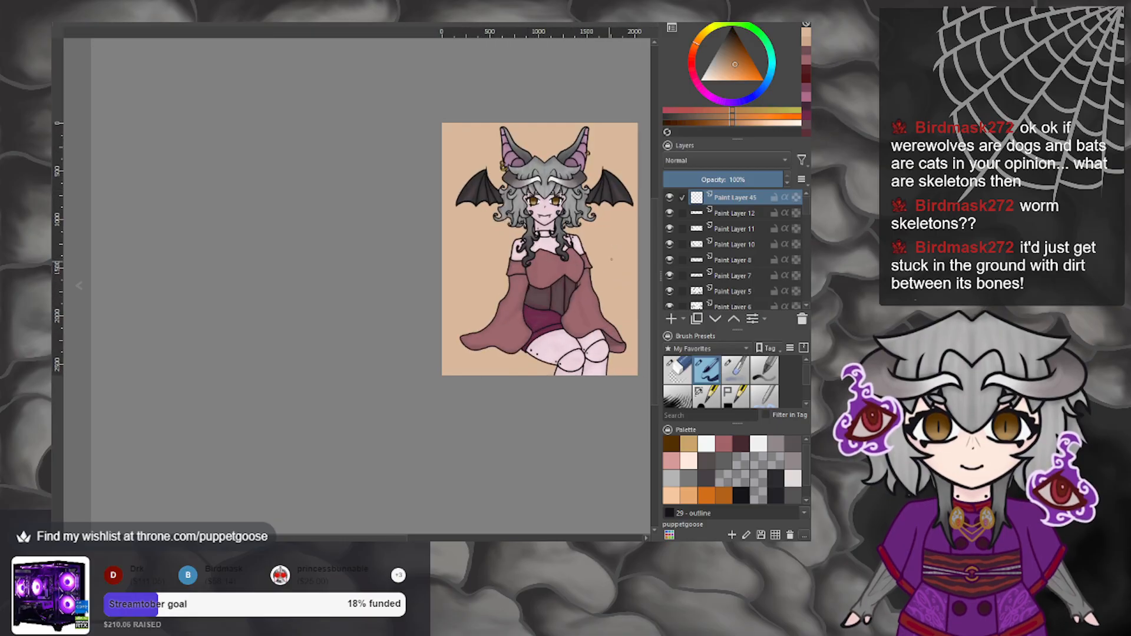
pyautogui.scroll(1, 573, 283)
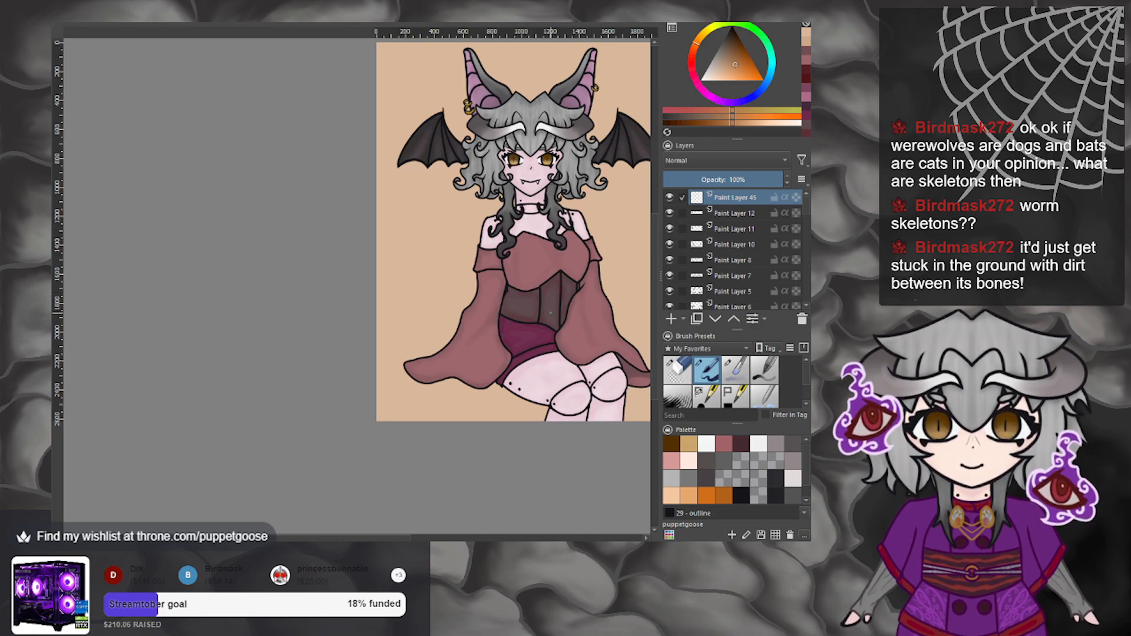
pyautogui.scroll(2, 478, 222)
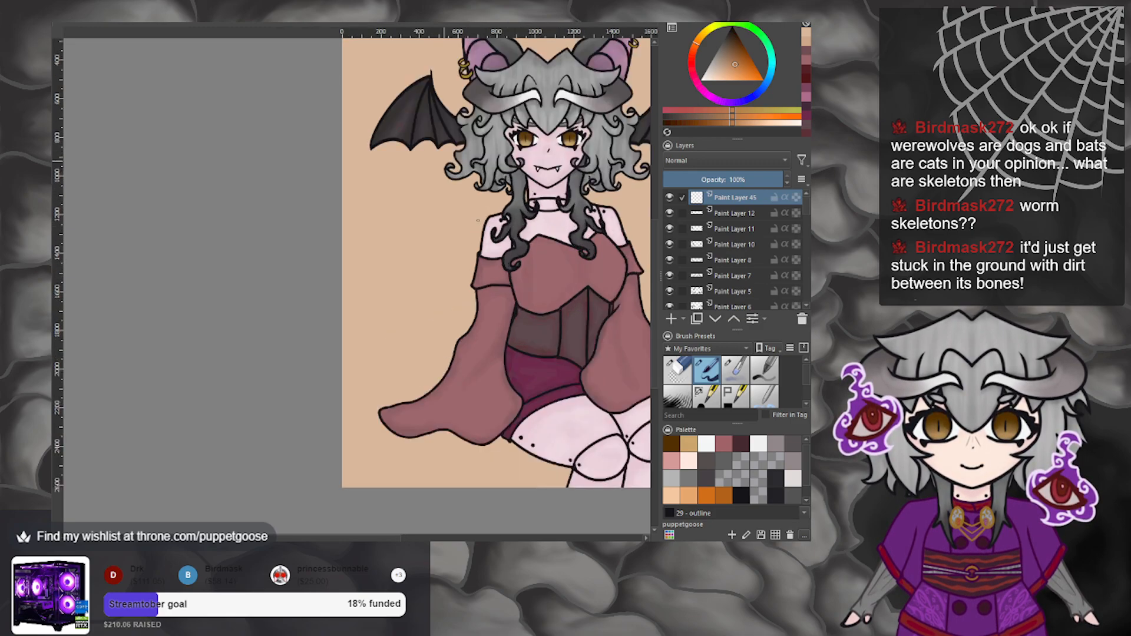
pyautogui.click(696, 479)
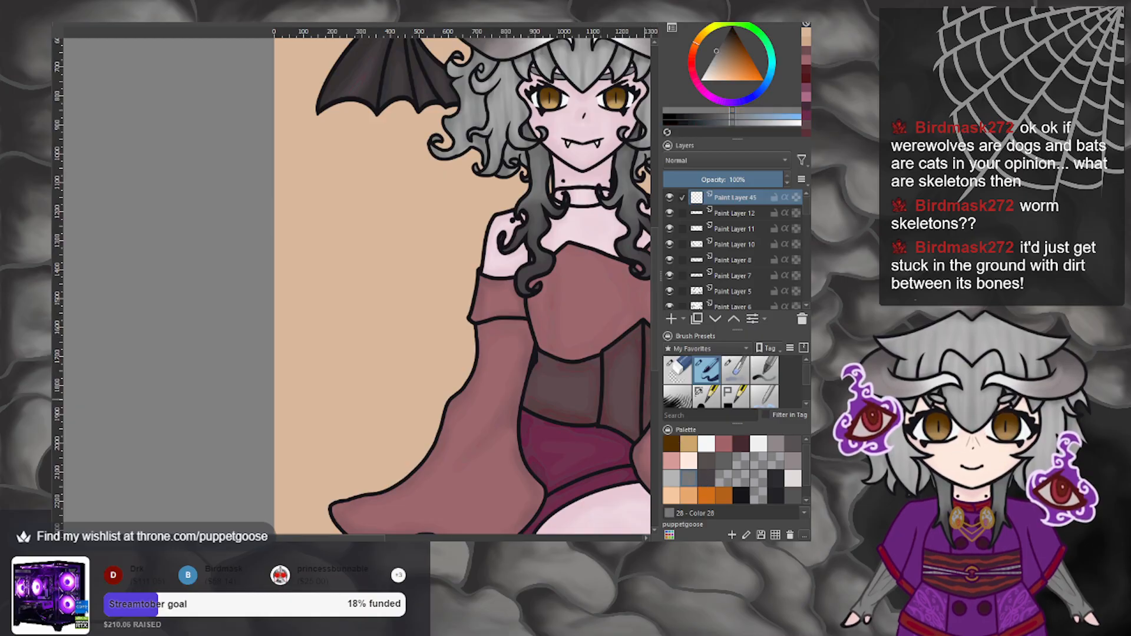
pyautogui.scroll(1, 511, 311)
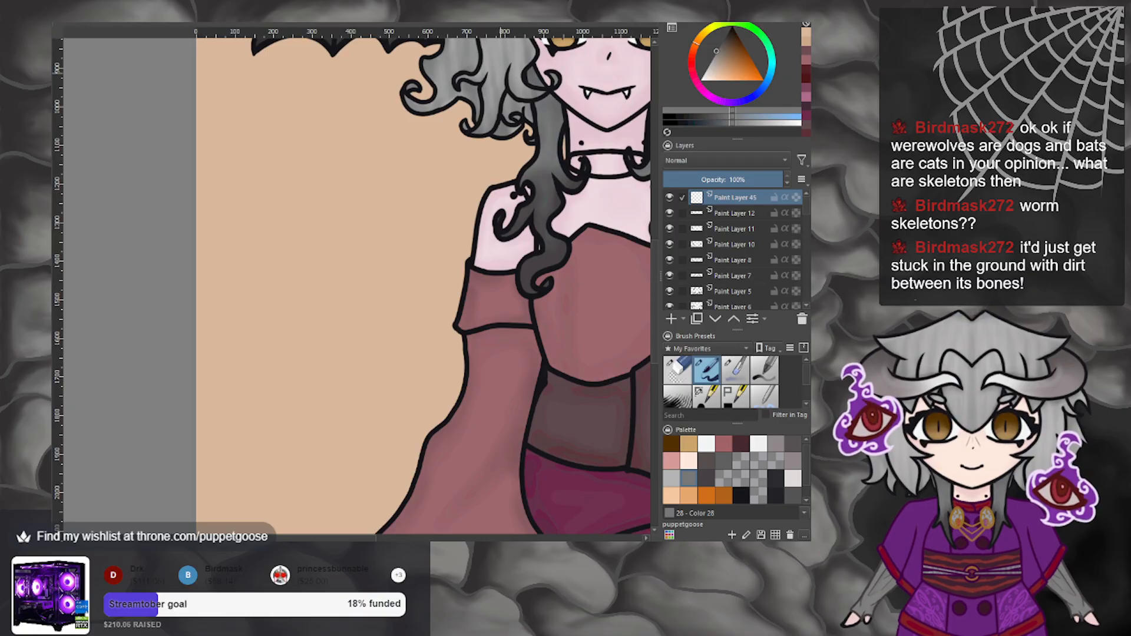
pyautogui.moveTo(365, 346)
pyautogui.mouseDown()
pyautogui.moveTo(283, 253)
pyautogui.moveTo(343, 280)
pyautogui.moveTo(362, 270)
pyautogui.moveTo(373, 296)
pyautogui.moveTo(384, 291)
pyautogui.moveTo(354, 280)
pyautogui.moveTo(399, 254)
pyautogui.moveTo(388, 328)
pyautogui.moveTo(360, 324)
pyautogui.moveTo(389, 308)
pyautogui.moveTo(382, 199)
pyautogui.mouseUp()
pyautogui.hotkey('ctrl', 'z')
pyautogui.moveTo(348, 259)
pyautogui.mouseDown()
pyautogui.moveTo(387, 206)
pyautogui.moveTo(402, 231)
pyautogui.moveTo(373, 326)
pyautogui.moveTo(324, 305)
pyautogui.moveTo(277, 264)
pyautogui.moveTo(284, 242)
pyautogui.moveTo(342, 269)
pyautogui.mouseUp()
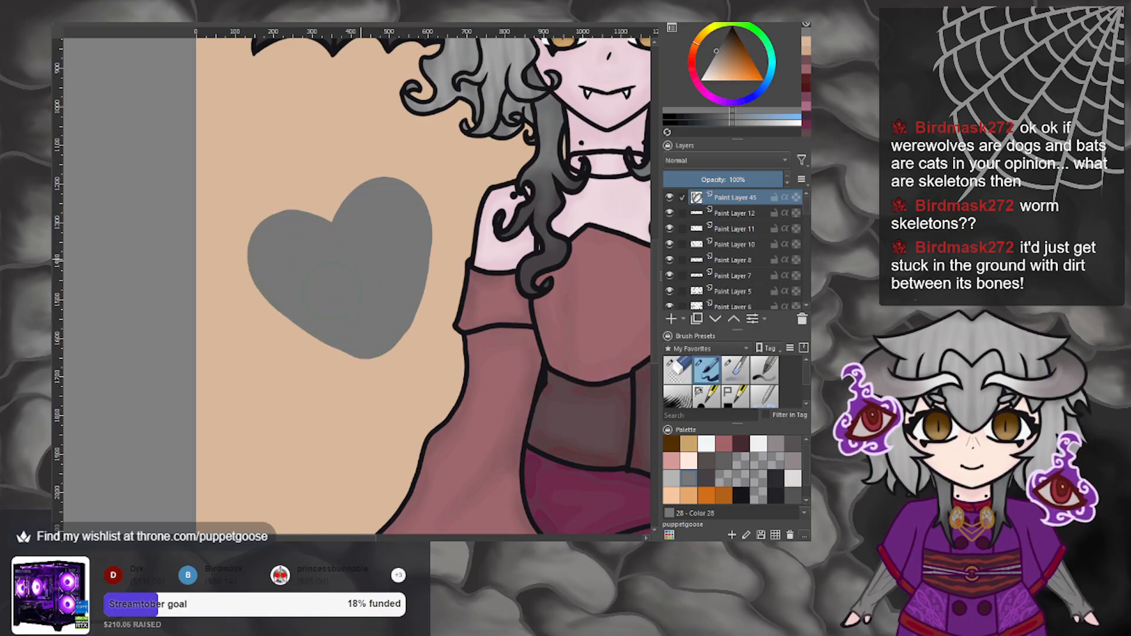
# Transform the grey heart, enlarging it slightly and shifting it towards the outer edge of the canvas.
pyautogui.press('2')
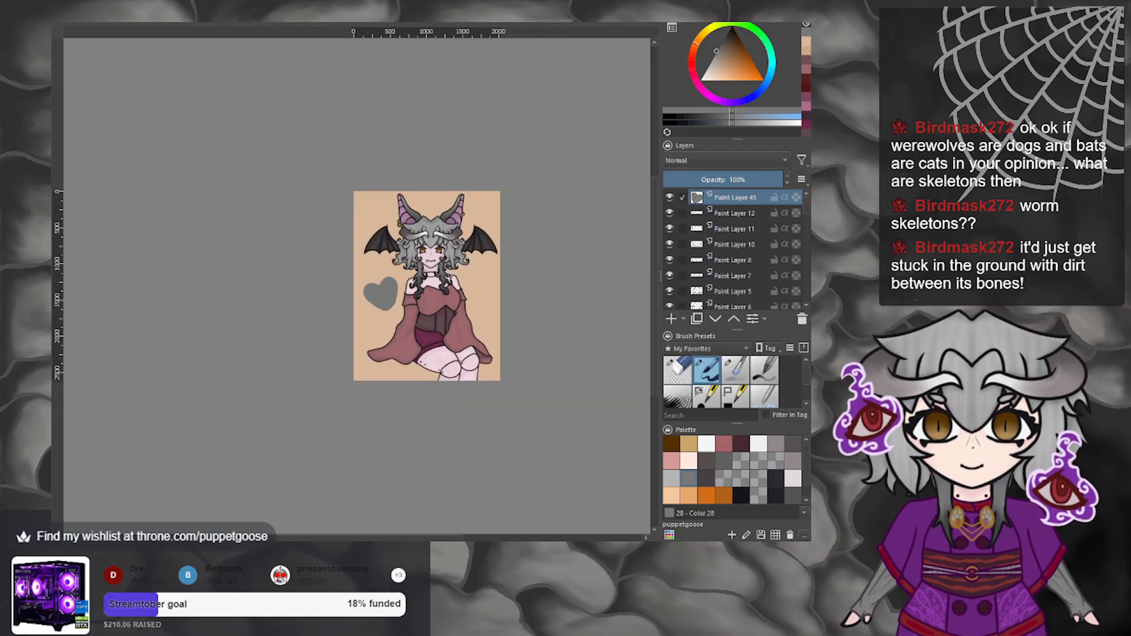
pyautogui.scroll(3, 389, 299)
pyautogui.hotkey('ctrl', 't')
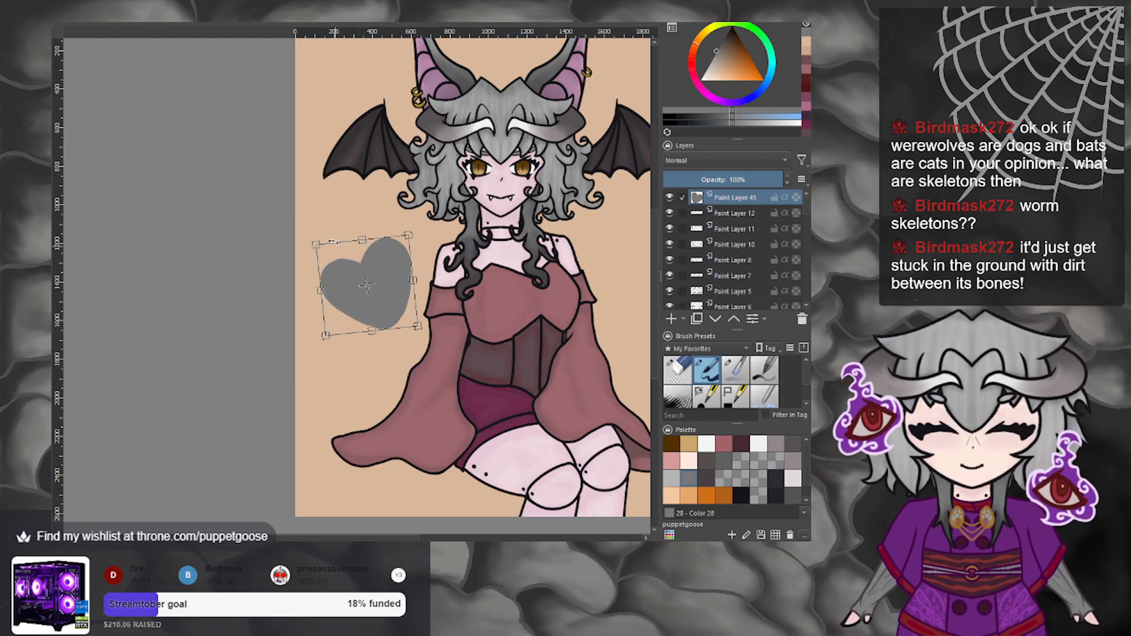
pyautogui.moveTo(315, 243); pyautogui.dragTo(303, 235)
pyautogui.moveTo(394, 304); pyautogui.dragTo(393, 296)
pyautogui.moveTo(454, 283)
pyautogui.mouseDown()
pyautogui.moveTo(451, 259)
pyautogui.moveTo(437, 296)
pyautogui.mouseUp()
pyautogui.scroll(1, 427, 283)
pyautogui.press('Return')
pyautogui.scroll(2, 319, 269)
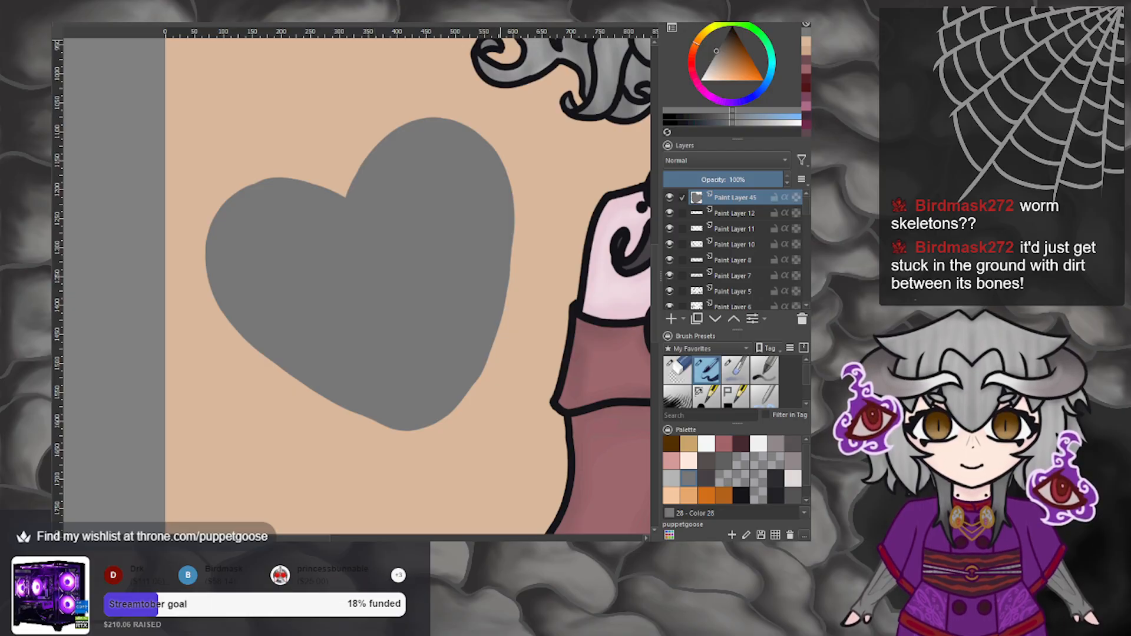
# Examine the heart's size and placement against the character, both close up and in the full illustration.
pyautogui.scroll(-4, 392, 203)
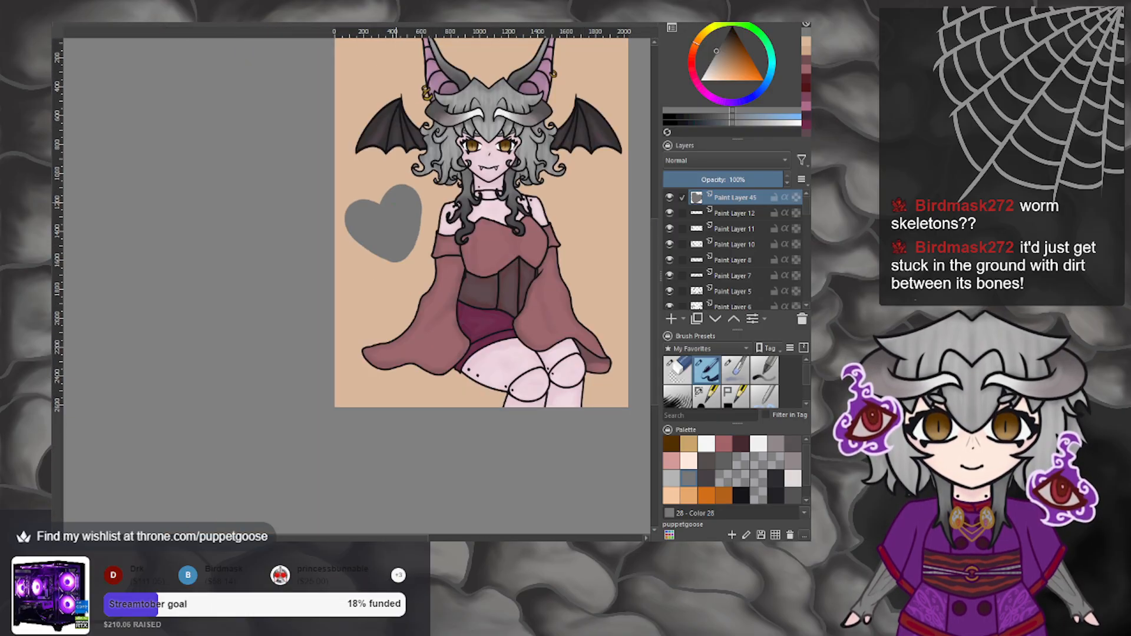
pyautogui.scroll(3, 506, 207)
pyautogui.scroll(-2, 486, 208)
pyautogui.scroll(3, 492, 198)
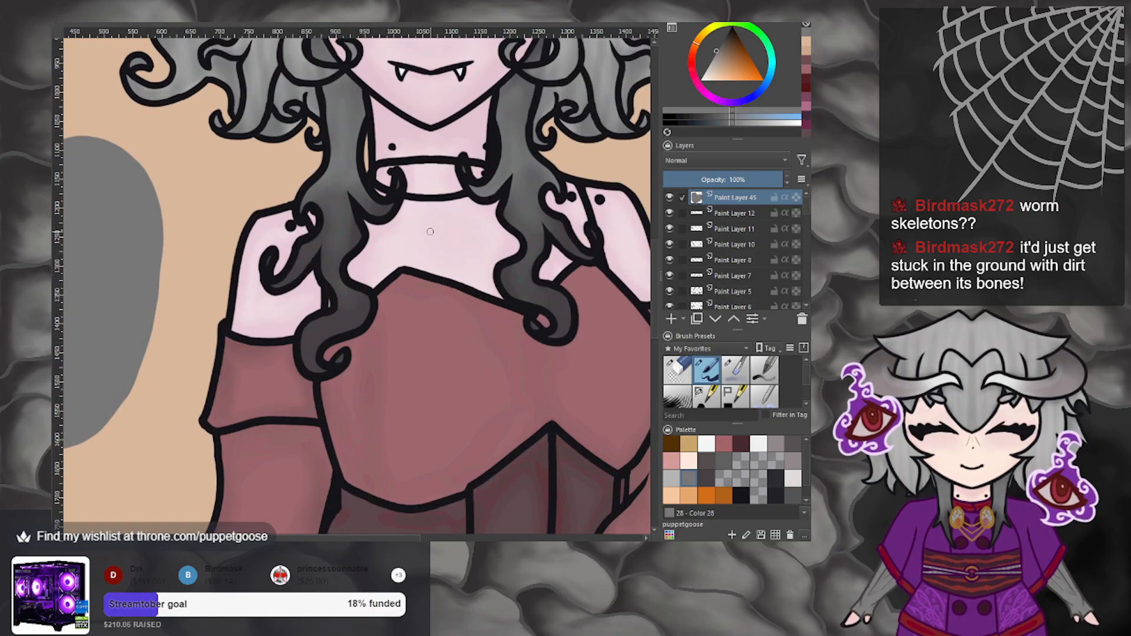
pyautogui.scroll(-1, 489, 236)
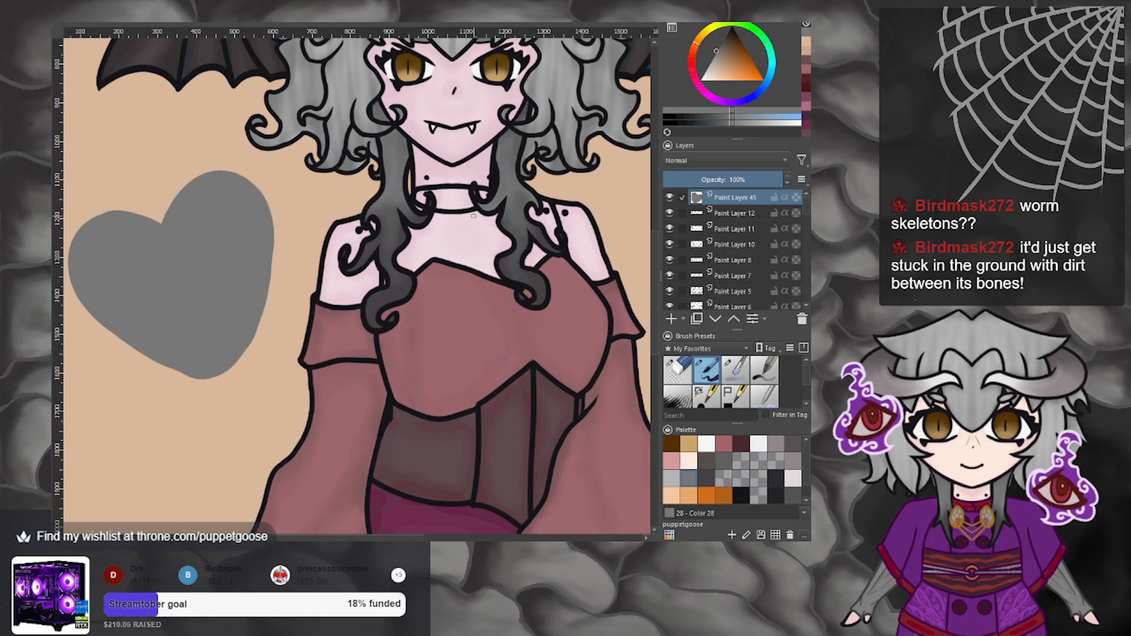
pyautogui.scroll(-2, 471, 271)
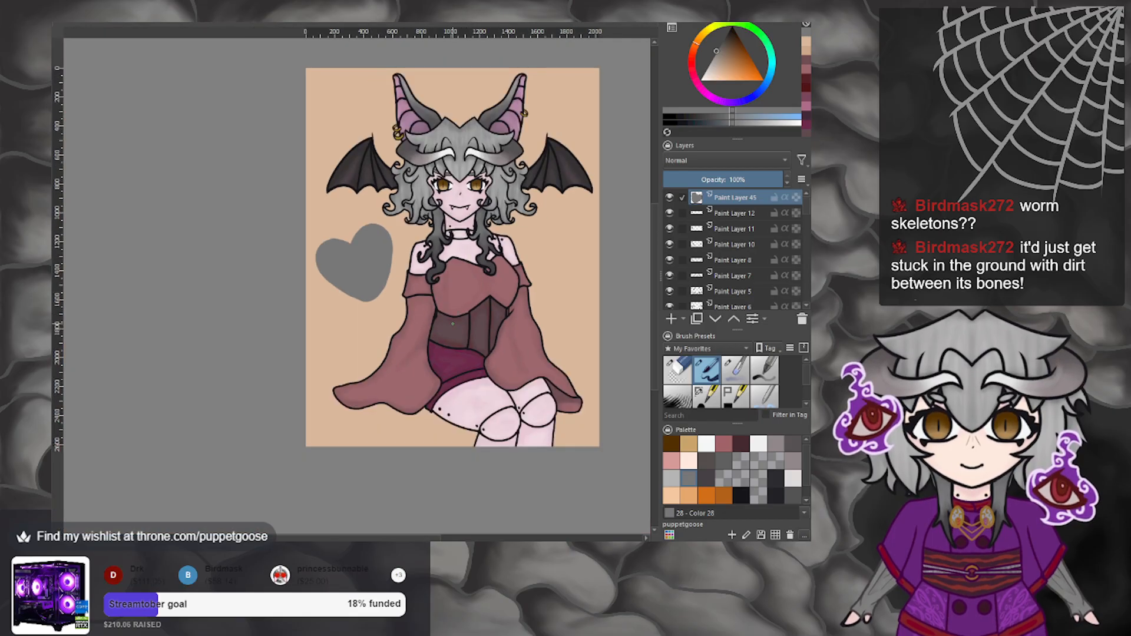
pyautogui.scroll(-1, 453, 323)
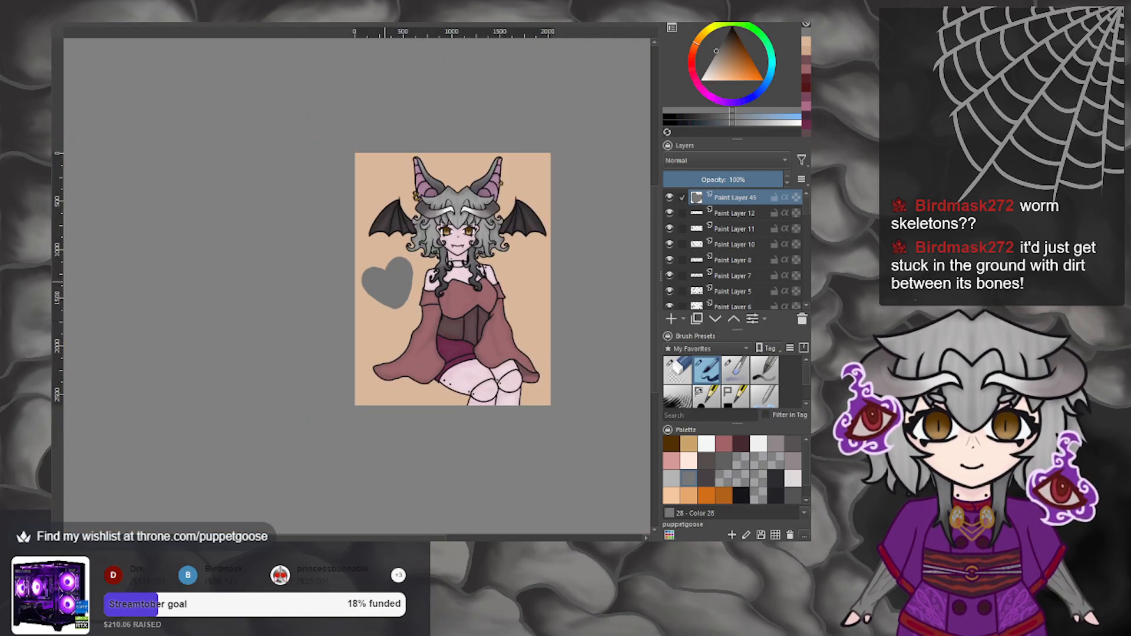
# Pick the dark Color 25 from the palette and try a first letter on the heart, undoing the stroke.
pyautogui.scroll(5, 383, 278)
pyautogui.scroll(2, 470, 315)
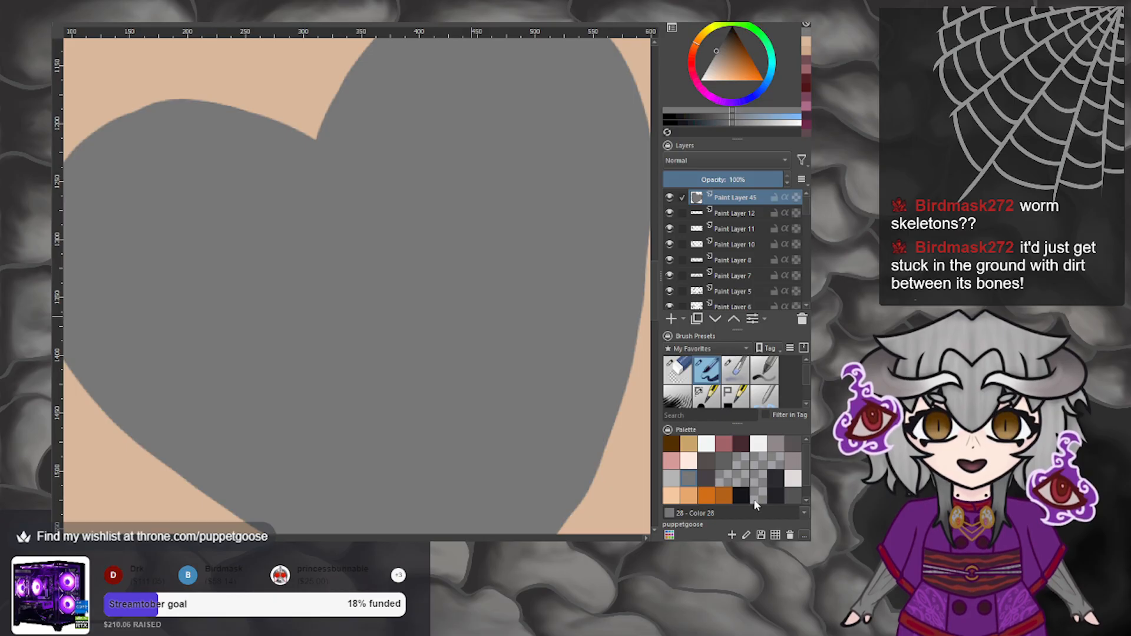
pyautogui.click(680, 492)
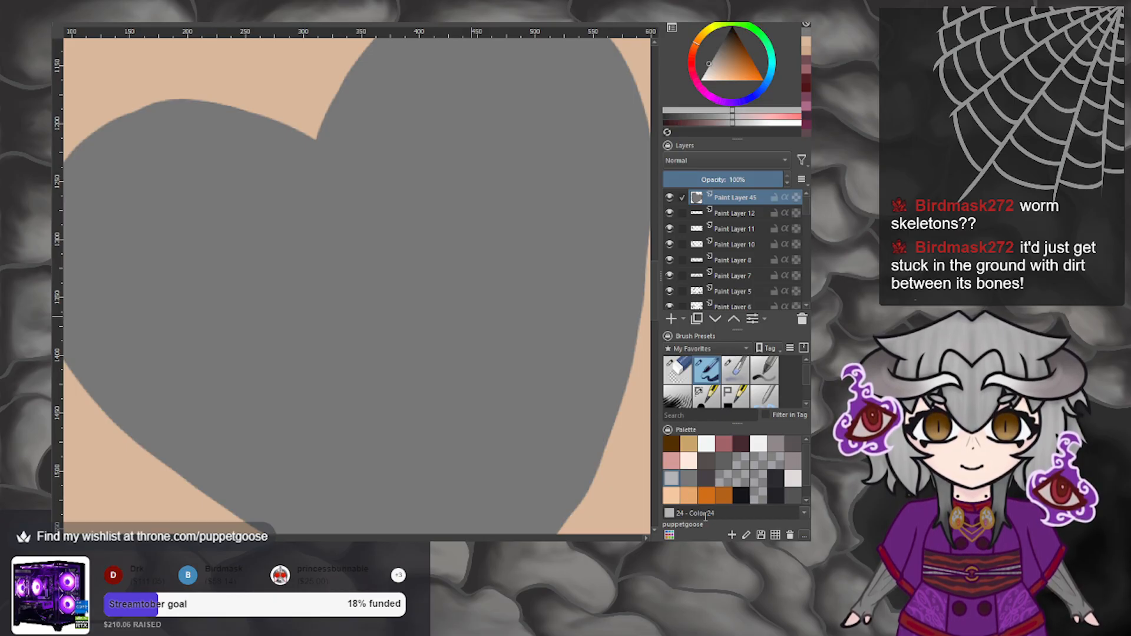
pyautogui.click(706, 478)
pyautogui.scroll(-3, 352, 331)
pyautogui.scroll(1, 354, 331)
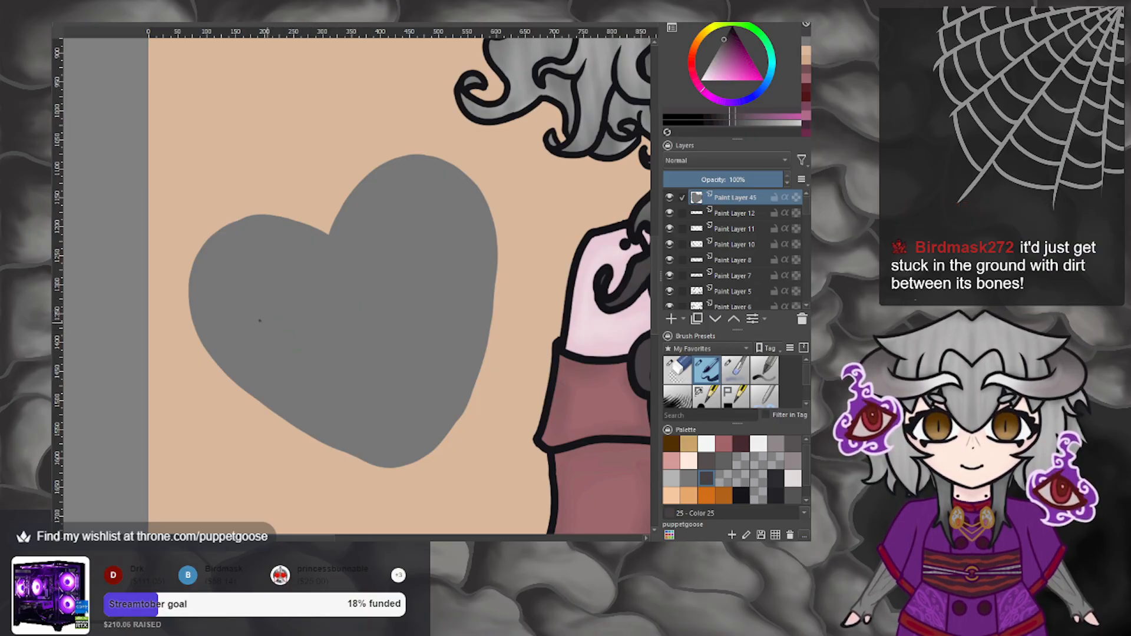
pyautogui.moveTo(269, 323)
pyautogui.mouseDown()
pyautogui.moveTo(291, 287)
pyautogui.moveTo(286, 323)
pyautogui.mouseUp()
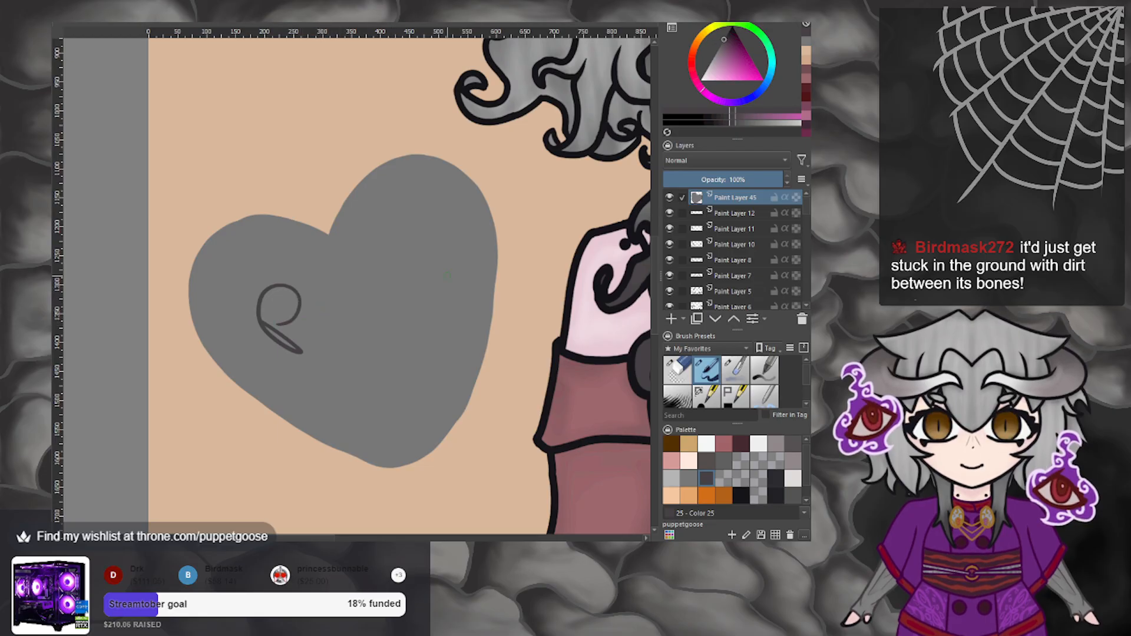
pyautogui.hotkey('ctrl', 'z')
# Add a new layer above the heart for lettering and lower the heart layer's opacity slightly.
pyautogui.click(671, 319)
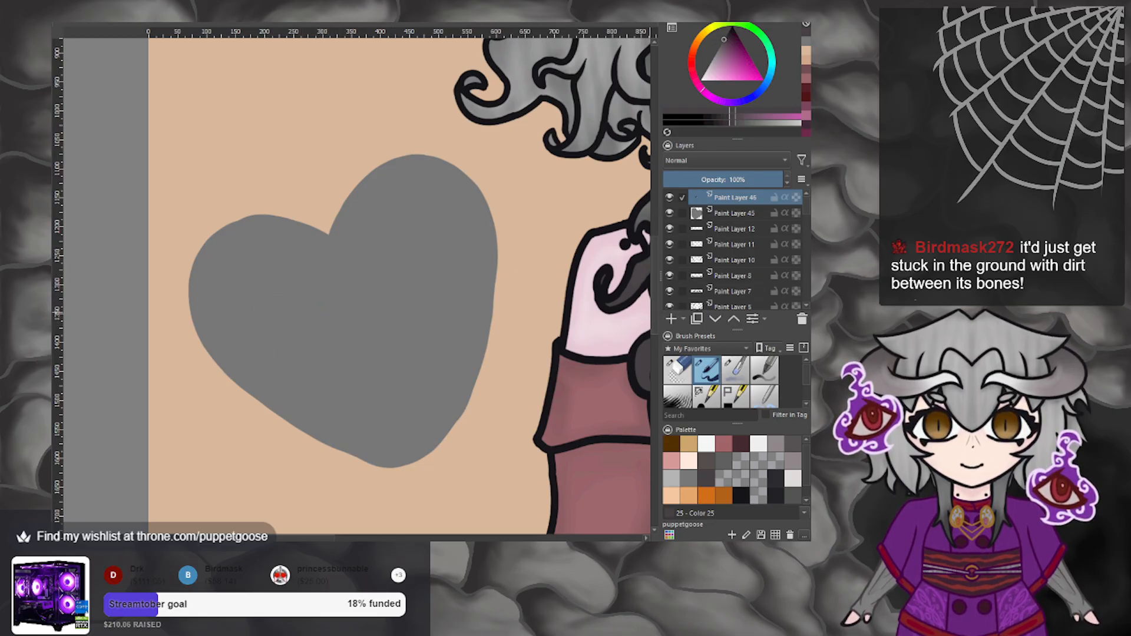
pyautogui.click(736, 214)
pyautogui.click(766, 180)
pyautogui.click(753, 196)
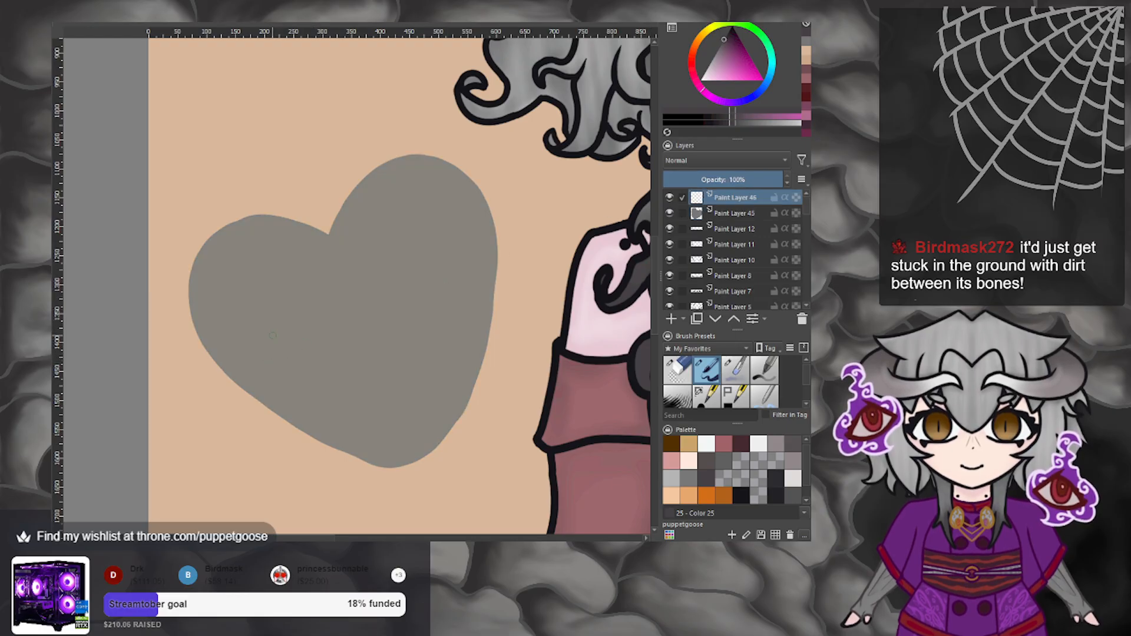
# Handwrite the artist's two-line signature slanting across the heart and finish it with a tiny dark heart.
pyautogui.moveTo(277, 363)
pyautogui.mouseDown()
pyautogui.moveTo(254, 333)
pyautogui.moveTo(335, 324)
pyautogui.mouseUp()
pyautogui.moveTo(318, 270); pyautogui.dragTo(341, 297)
pyautogui.moveTo(339, 257)
pyautogui.mouseDown()
pyautogui.moveTo(361, 283)
pyautogui.moveTo(386, 289)
pyautogui.mouseUp()
pyautogui.moveTo(371, 226); pyautogui.dragTo(408, 260)
pyautogui.moveTo(404, 236); pyautogui.dragTo(387, 261)
pyautogui.moveTo(346, 375)
pyautogui.mouseDown()
pyautogui.moveTo(354, 410)
pyautogui.moveTo(390, 404)
pyautogui.mouseUp()
pyautogui.moveTo(400, 344)
pyautogui.mouseDown()
pyautogui.moveTo(385, 354)
pyautogui.moveTo(401, 340)
pyautogui.mouseUp()
pyautogui.moveTo(421, 321)
pyautogui.mouseDown()
pyautogui.moveTo(407, 330)
pyautogui.moveTo(419, 309)
pyautogui.moveTo(433, 315)
pyautogui.moveTo(464, 289)
pyautogui.mouseUp()
pyautogui.moveTo(431, 383)
pyautogui.mouseDown()
pyautogui.moveTo(422, 382)
pyautogui.moveTo(442, 368)
pyautogui.moveTo(441, 391)
pyautogui.mouseUp()
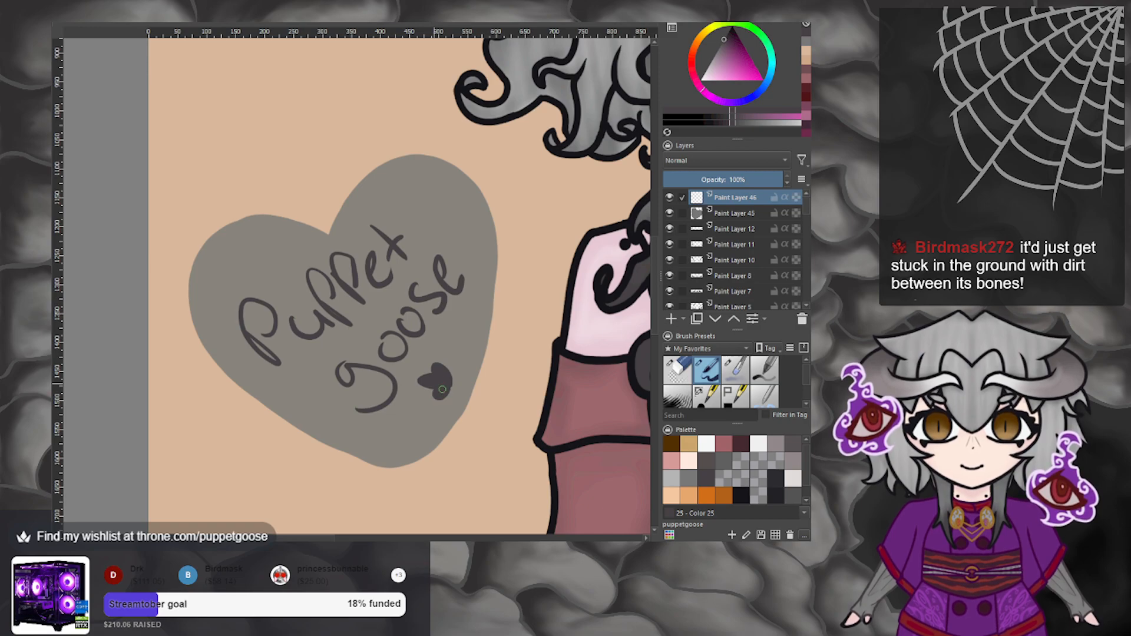
# Restore the heart layer's opacity to 100% and check the signed illustration as a whole.
pyautogui.scroll(-5, 467, 361)
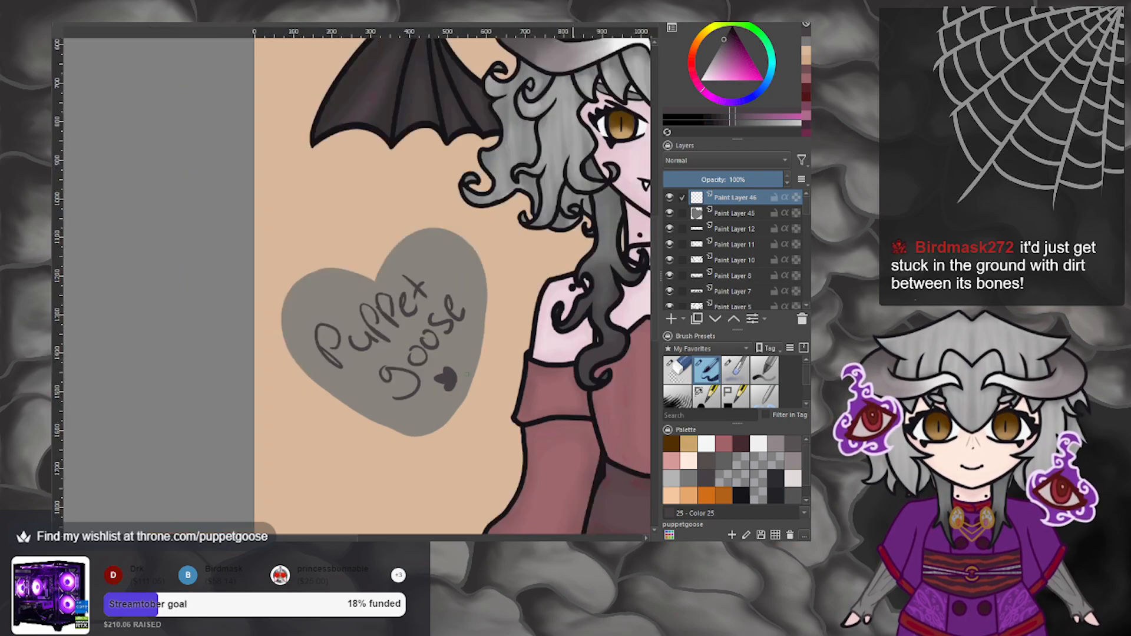
pyautogui.scroll(1, 532, 392)
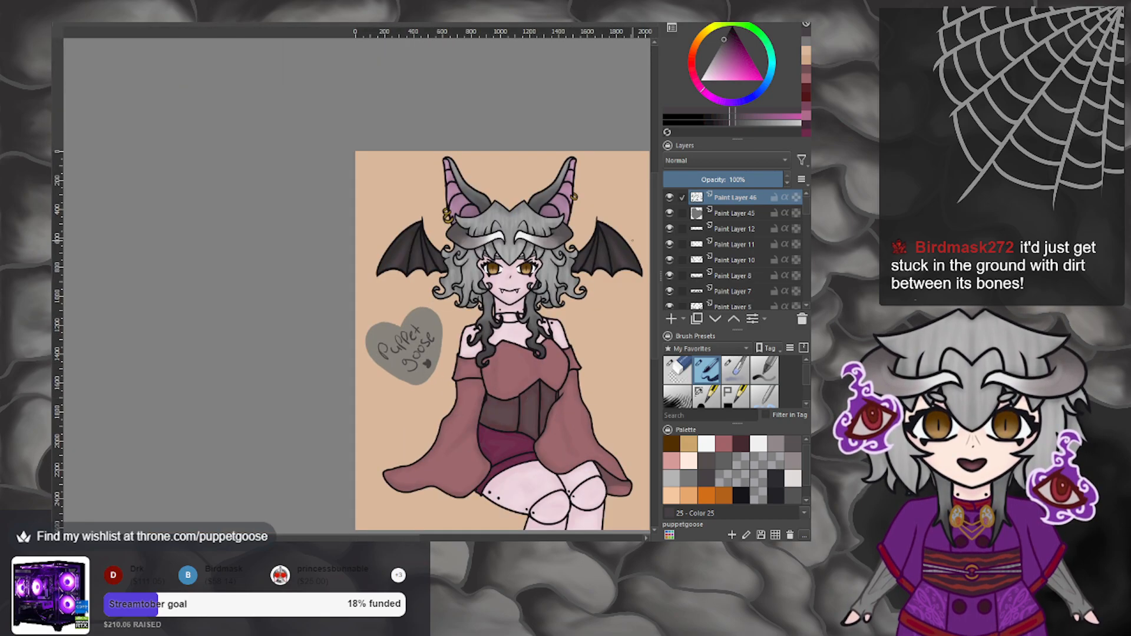
pyautogui.click(736, 212)
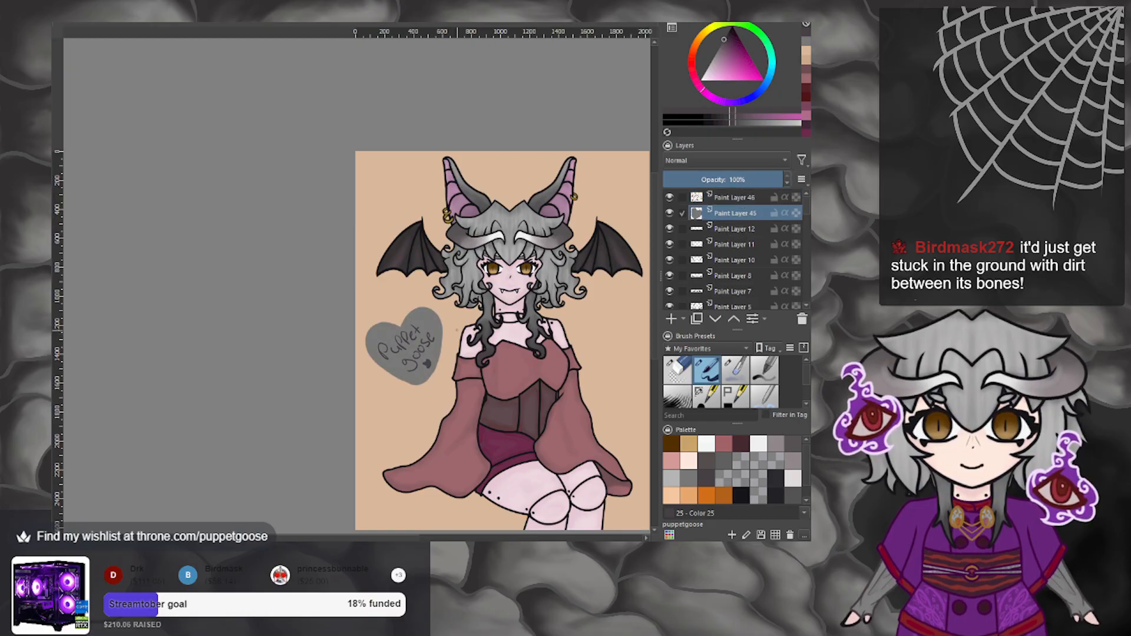
pyautogui.scroll(-2, 389, 320)
pyautogui.scroll(1, 389, 320)
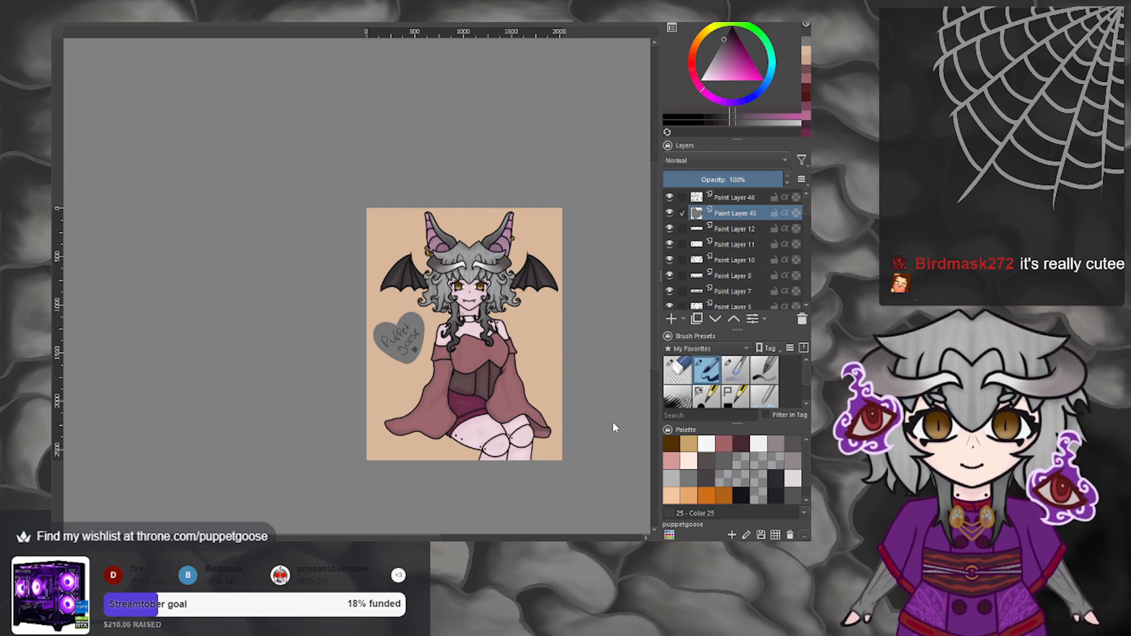
pyautogui.moveTo(476, 400); pyautogui.dragTo(421, 371)
pyautogui.scroll(1, 504, 386)
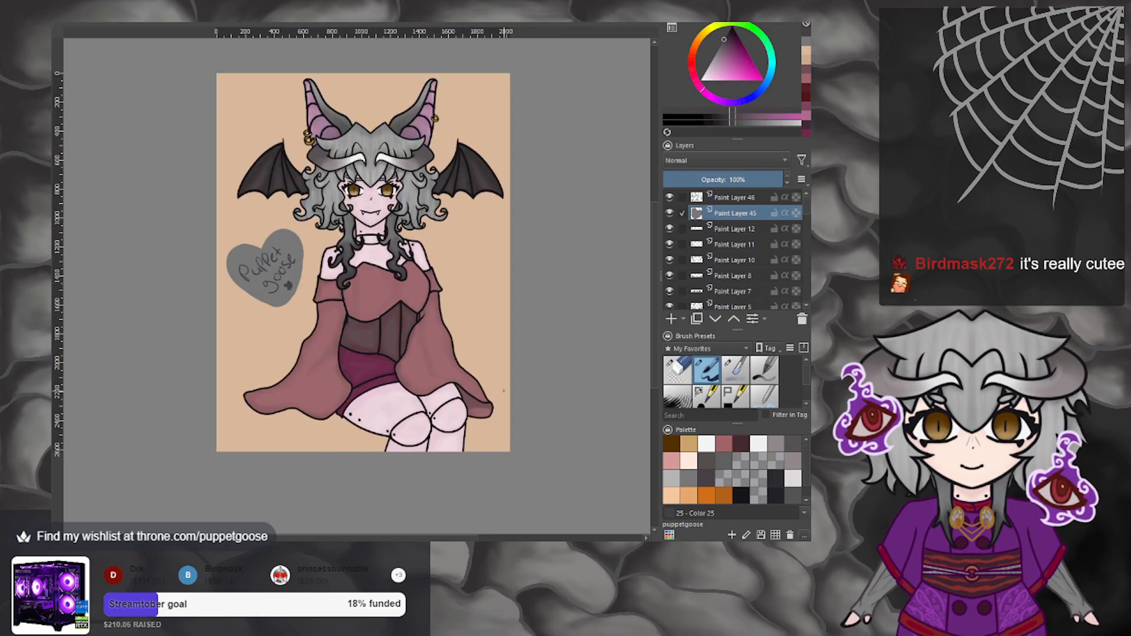